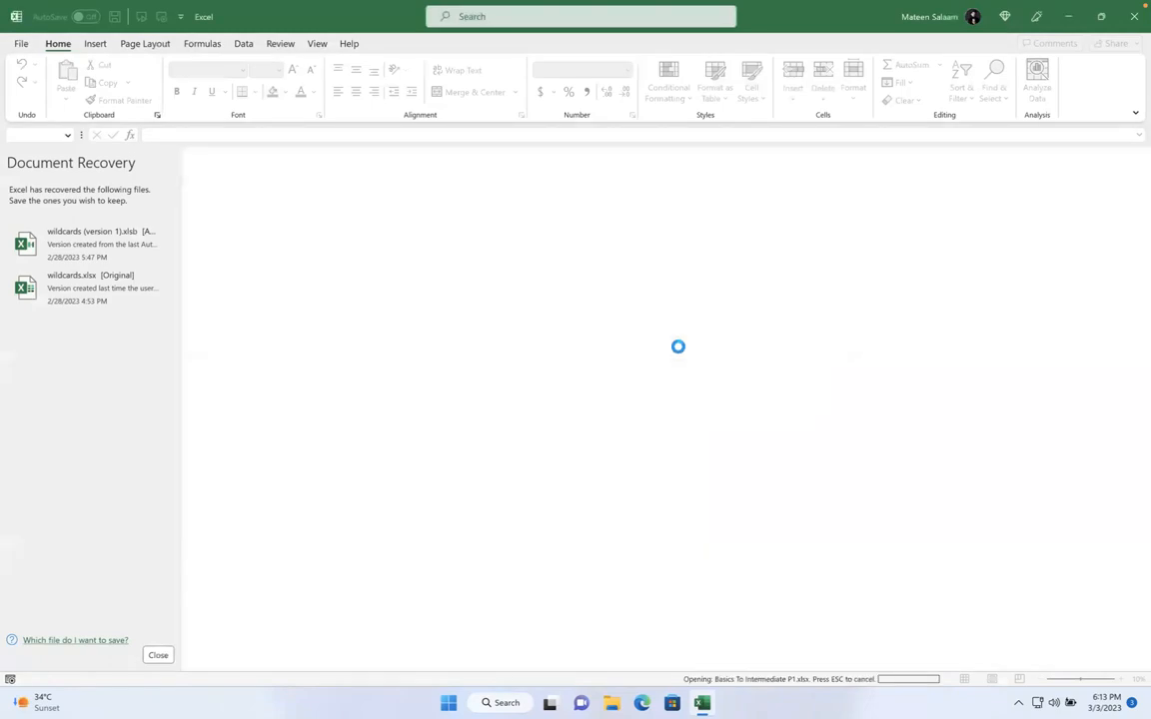
Close the Document Recovery pane and confirm discarding the recovered files
left_click(157, 654)
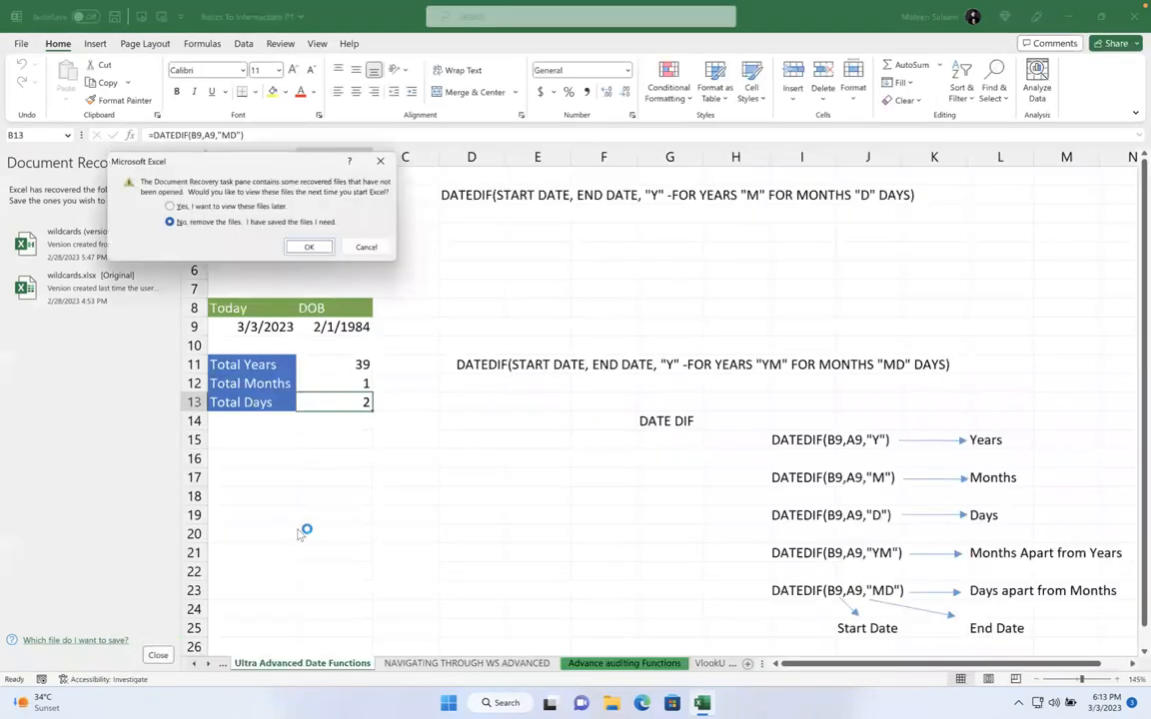
left_click(296, 247)
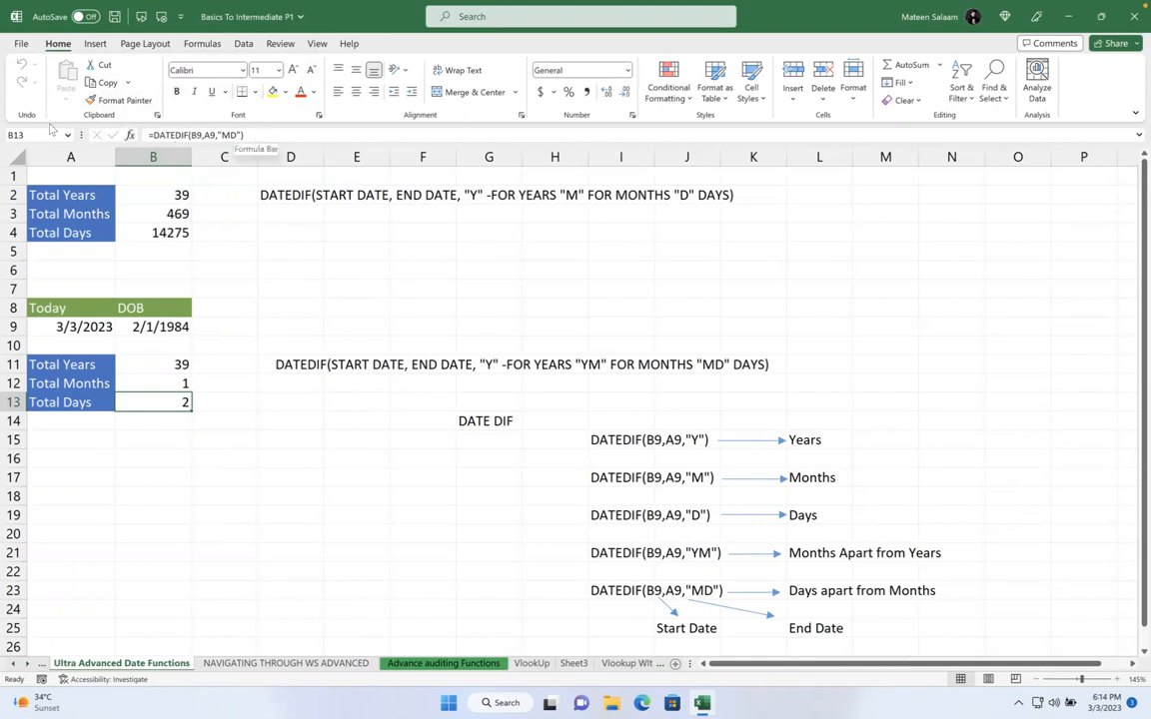
Switch to the Relative Reference sheet through the Activate sheet list
left_click_drag(156, 183, 548, 415)
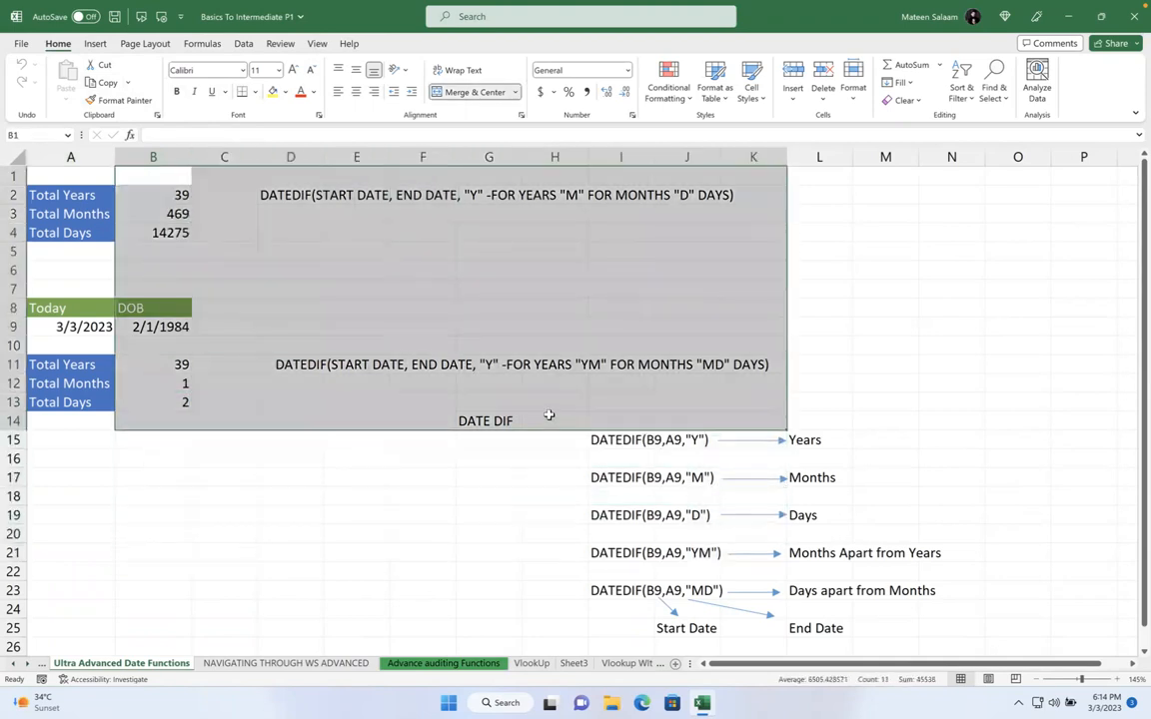
left_click(330, 326)
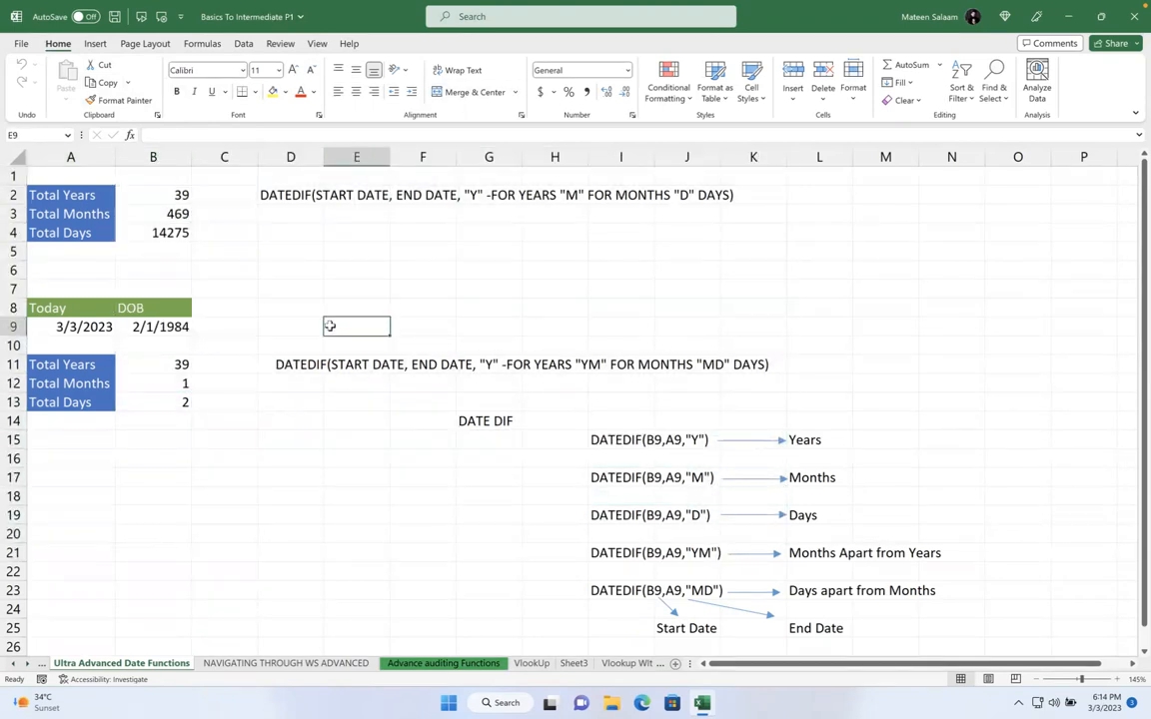
right_click(30, 666)
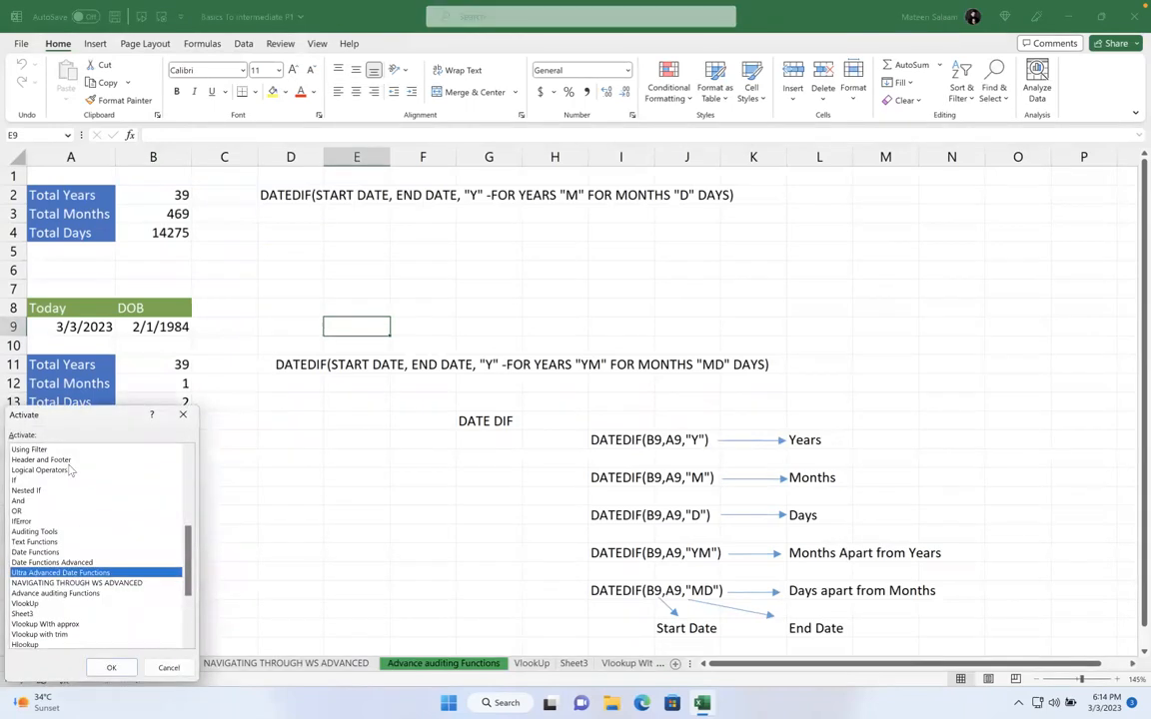
left_click_drag(189, 539, 189, 467)
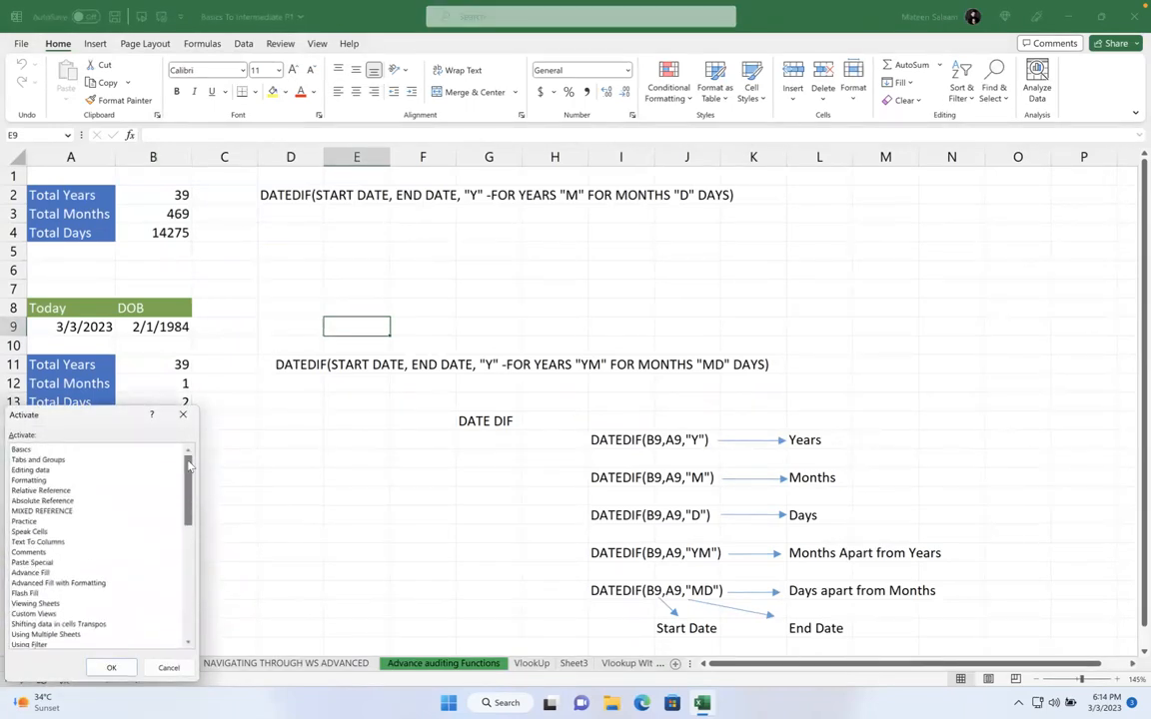
left_click(70, 491)
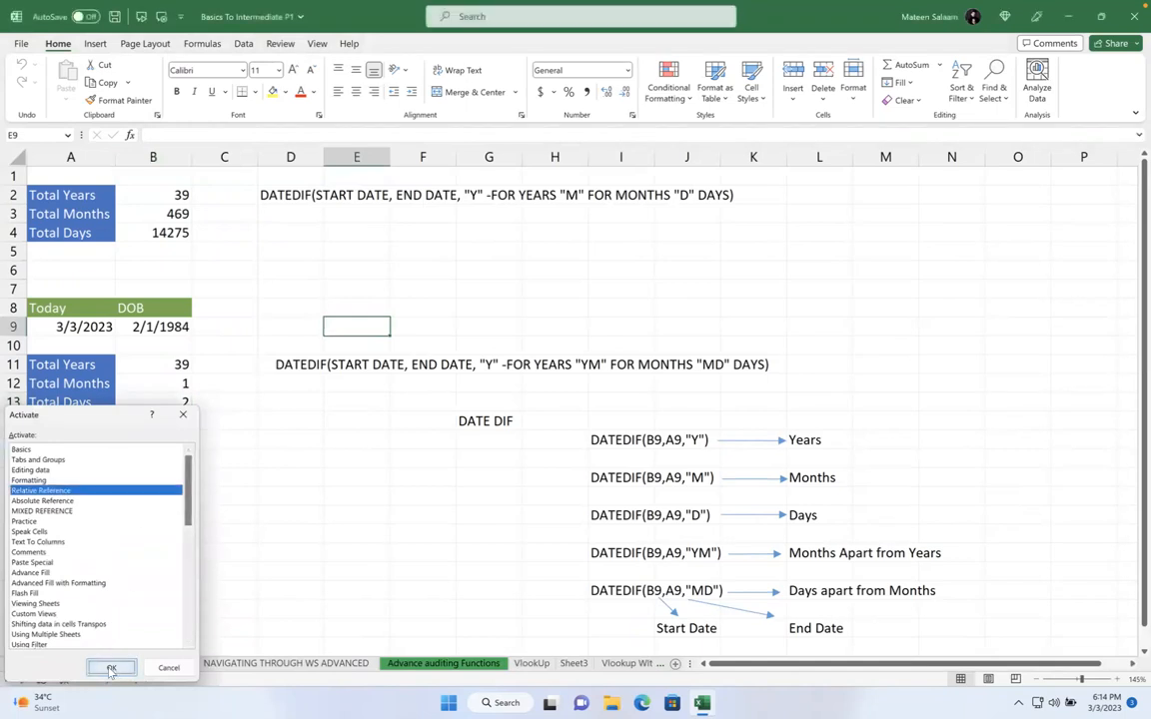
left_click(110, 668)
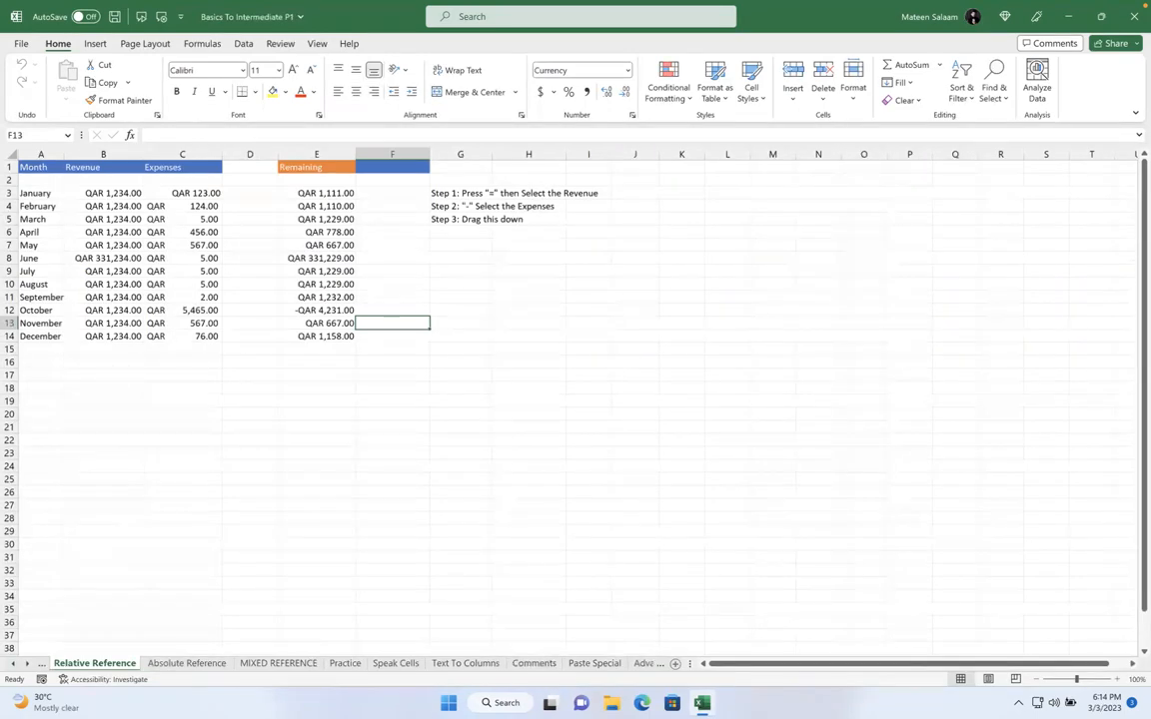
key("super")
left_click(869, 357)
left_click(9, 180)
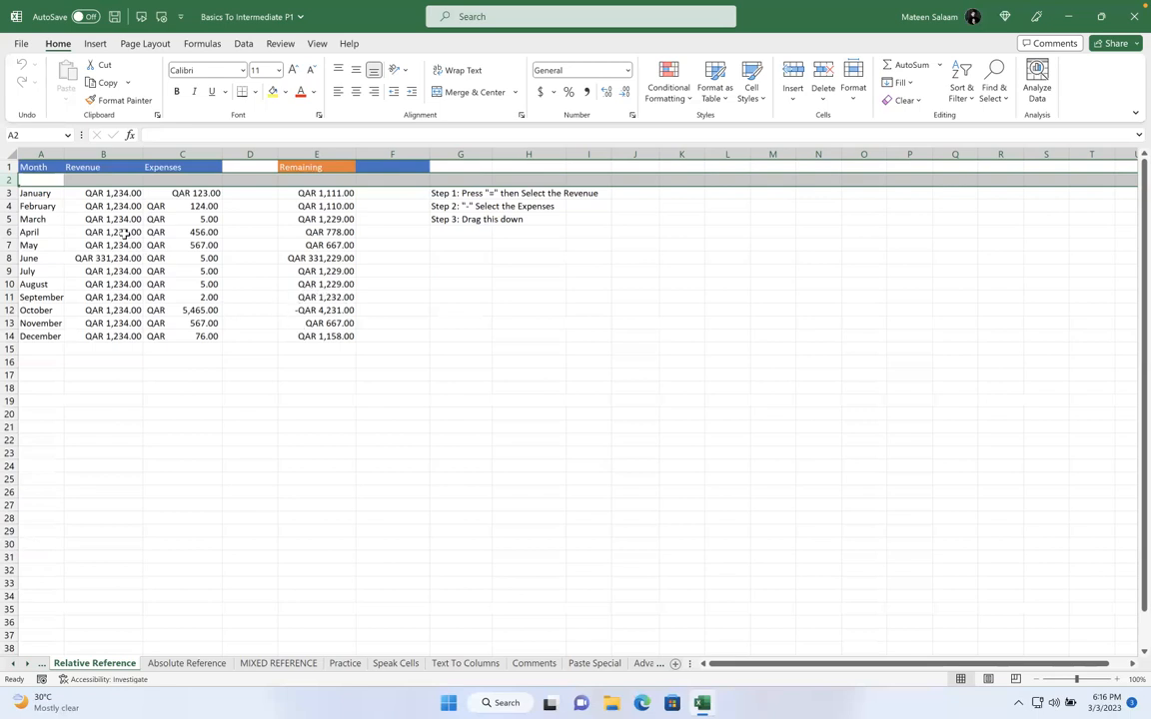
left_click(13, 663)
left_click(13, 663)
left_click(13, 663)
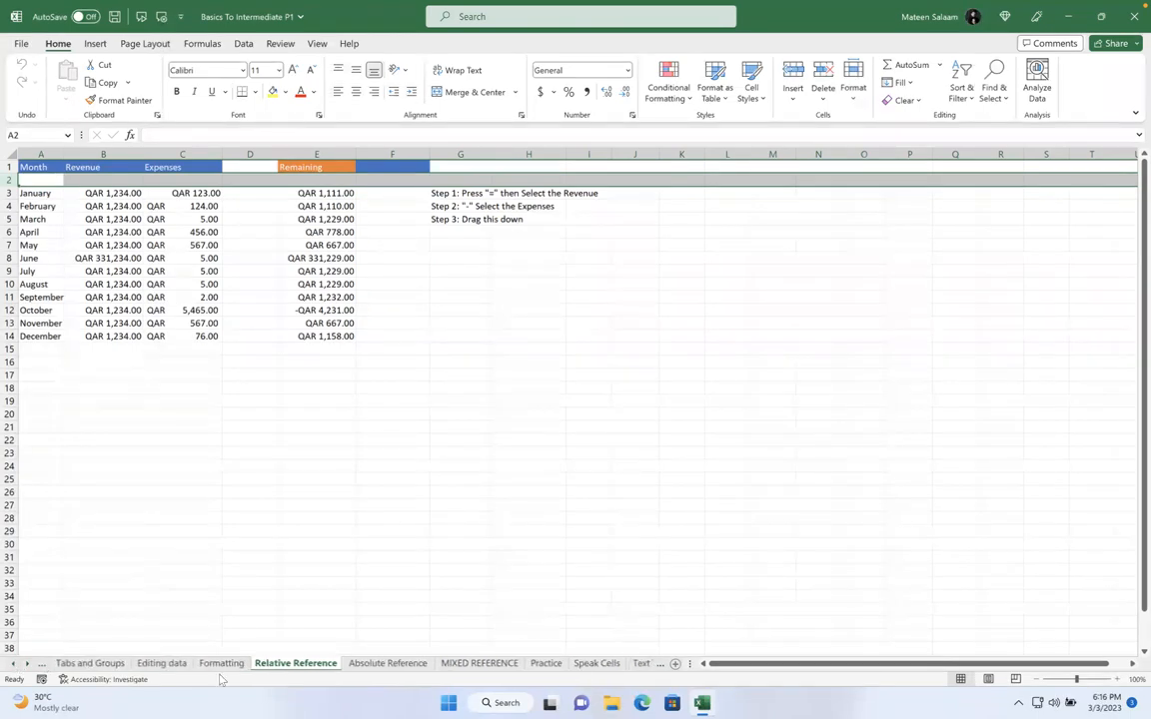
left_click(251, 147)
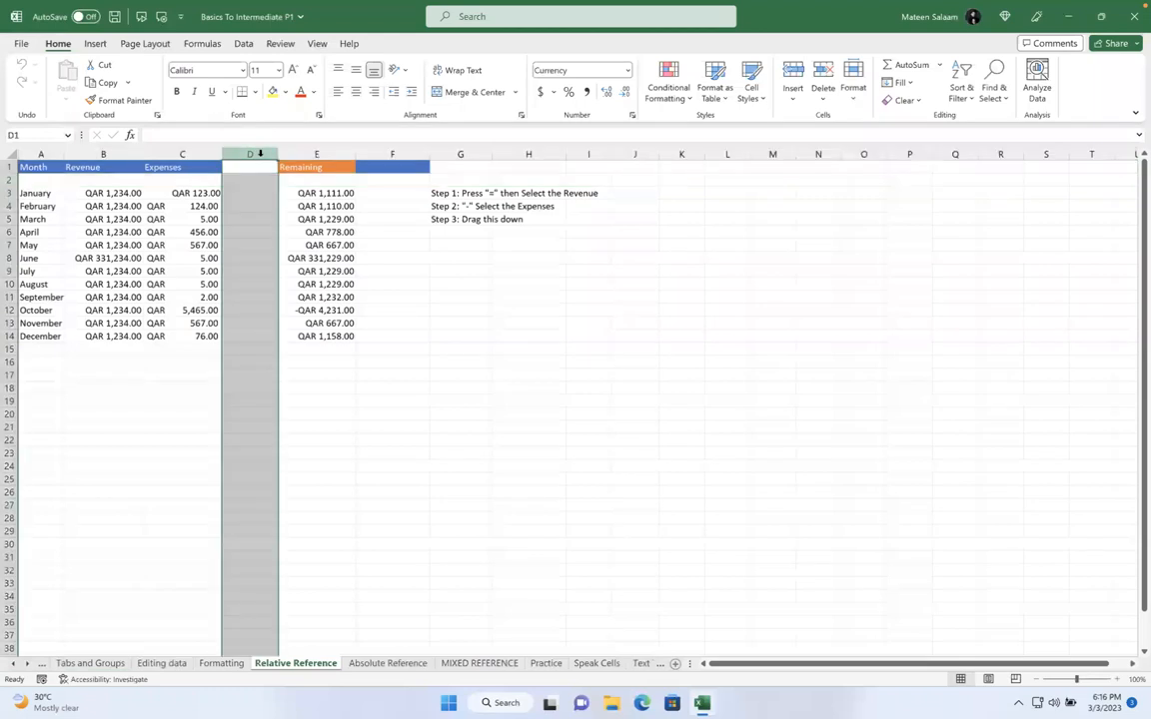
left_click(263, 257)
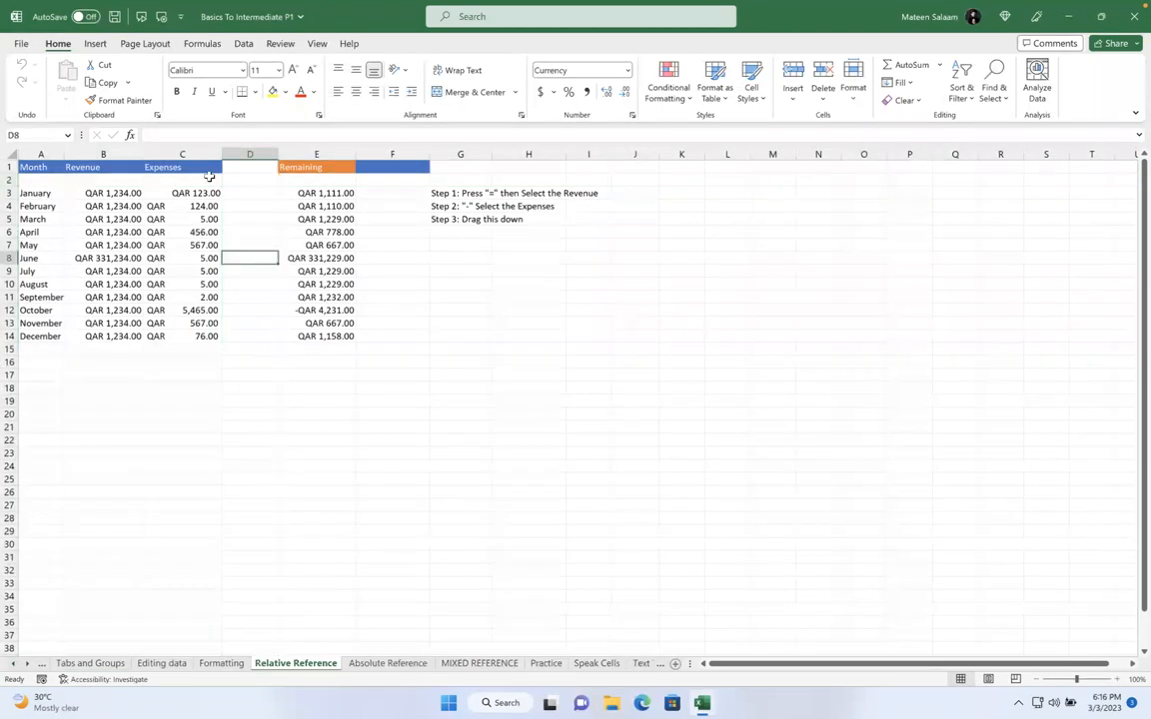
left_click_drag(61, 165, 333, 334)
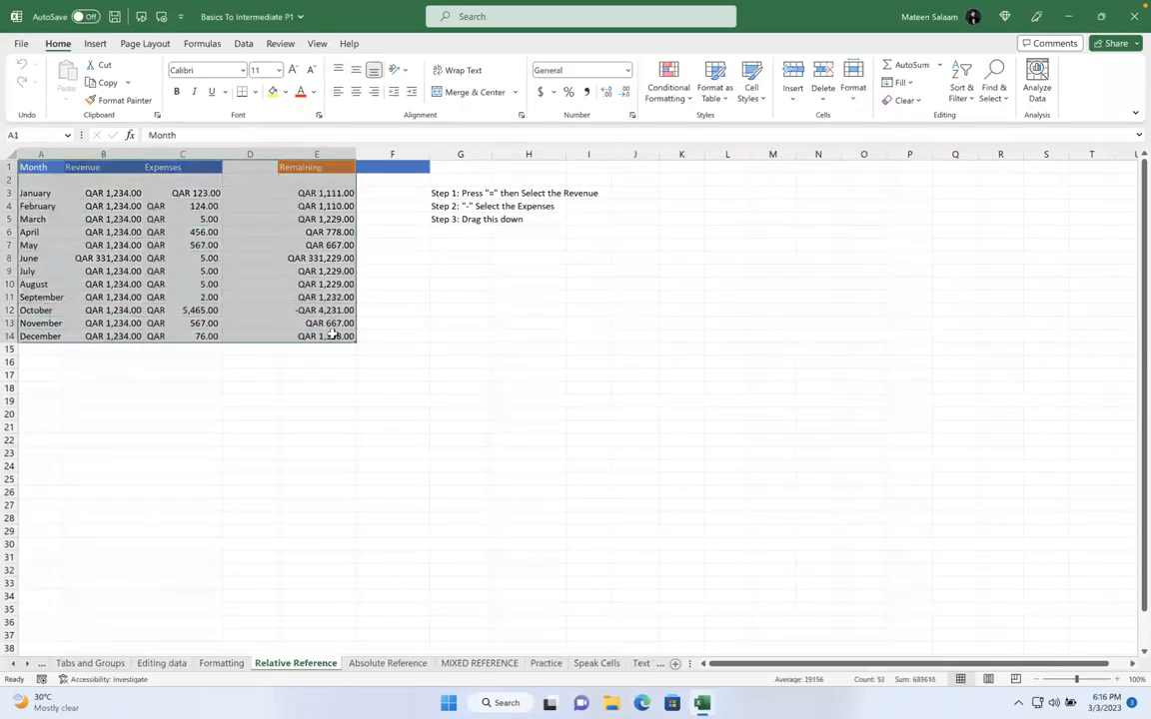
left_click(250, 155)
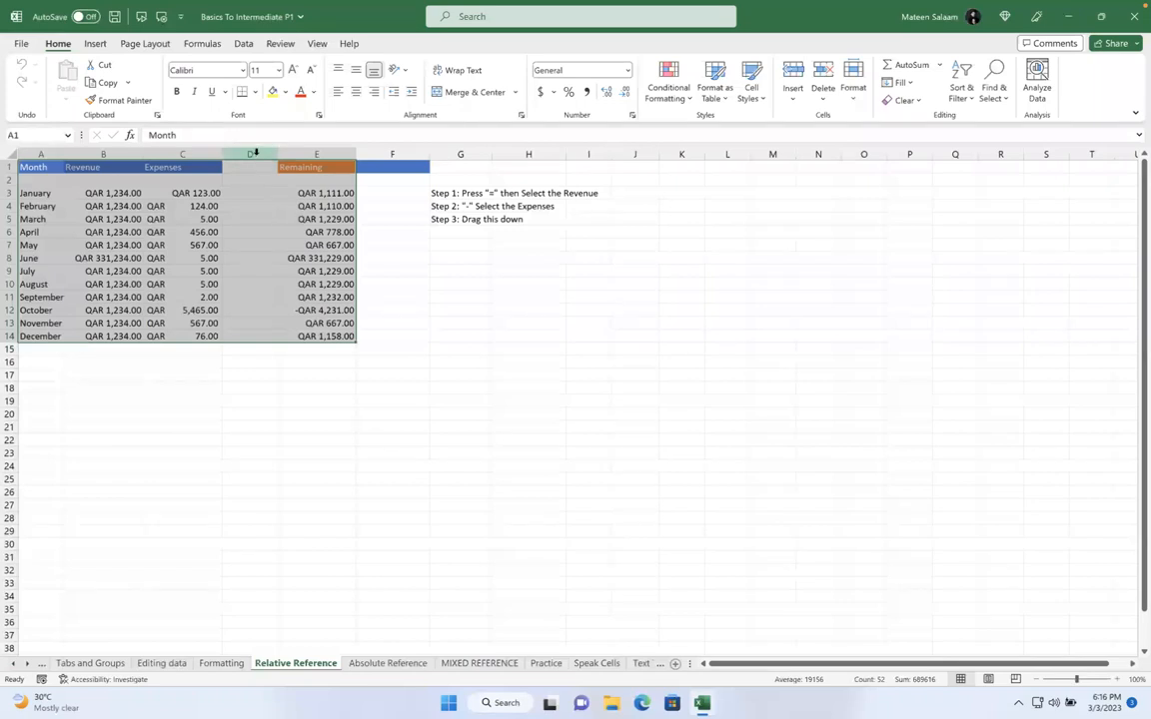
left_click(9, 179)
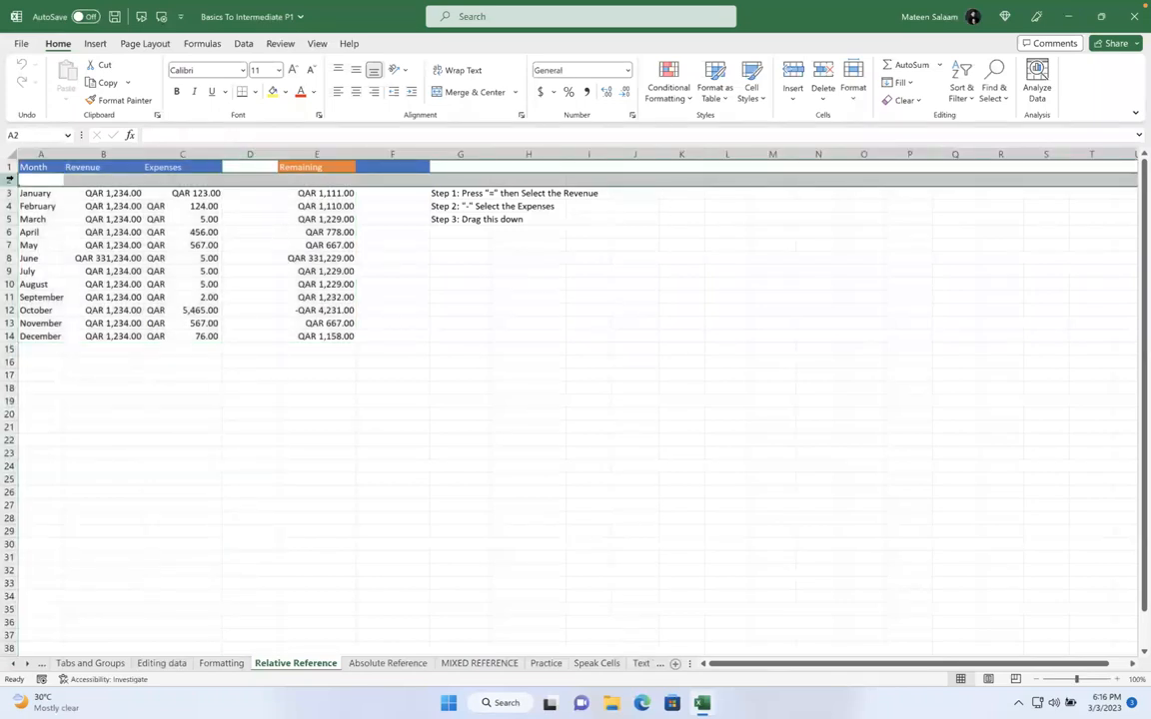
left_click(250, 155)
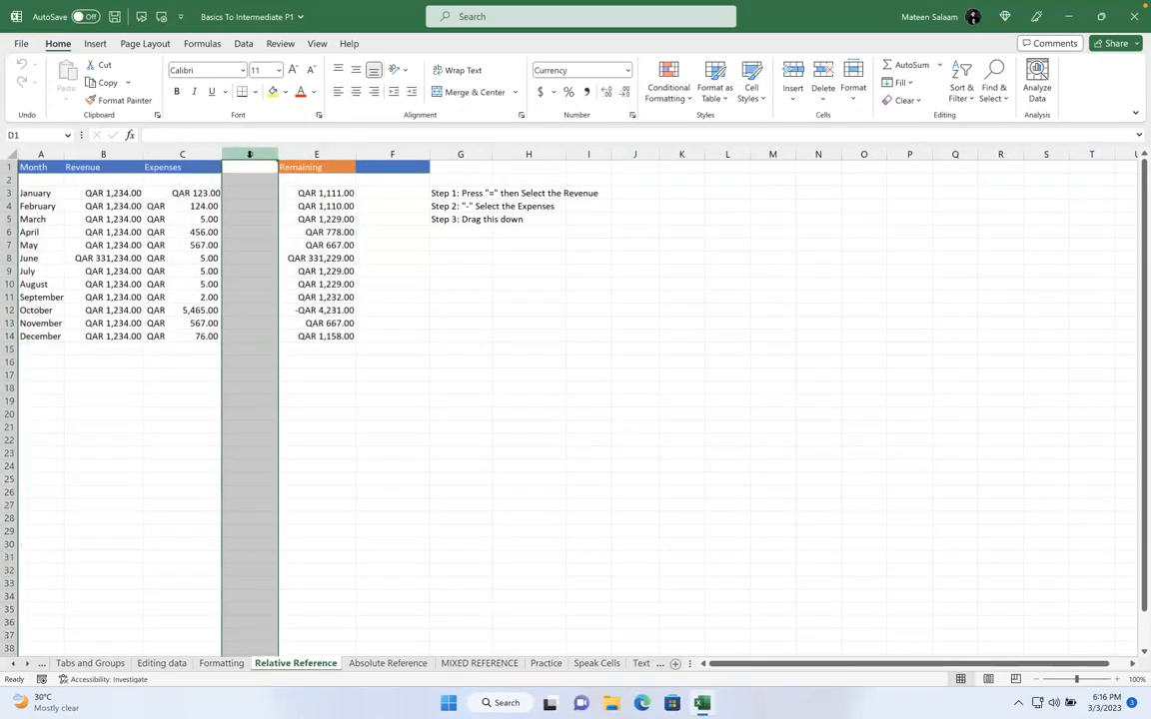
left_click(246, 206)
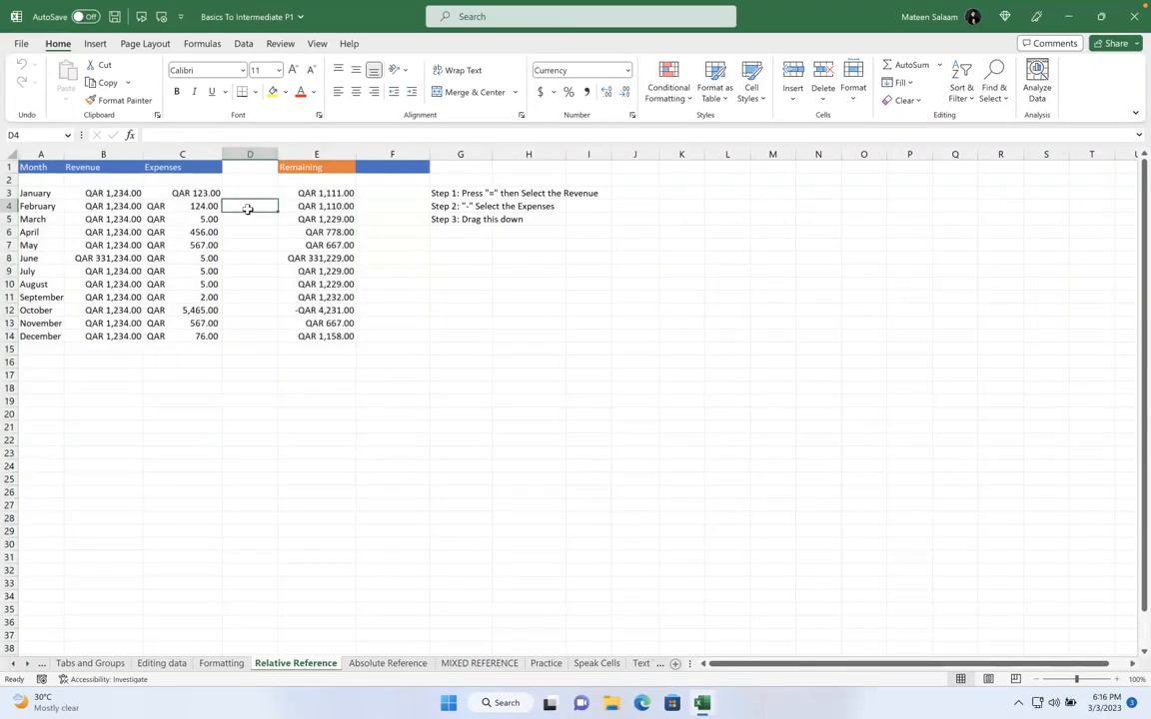
left_click(257, 154)
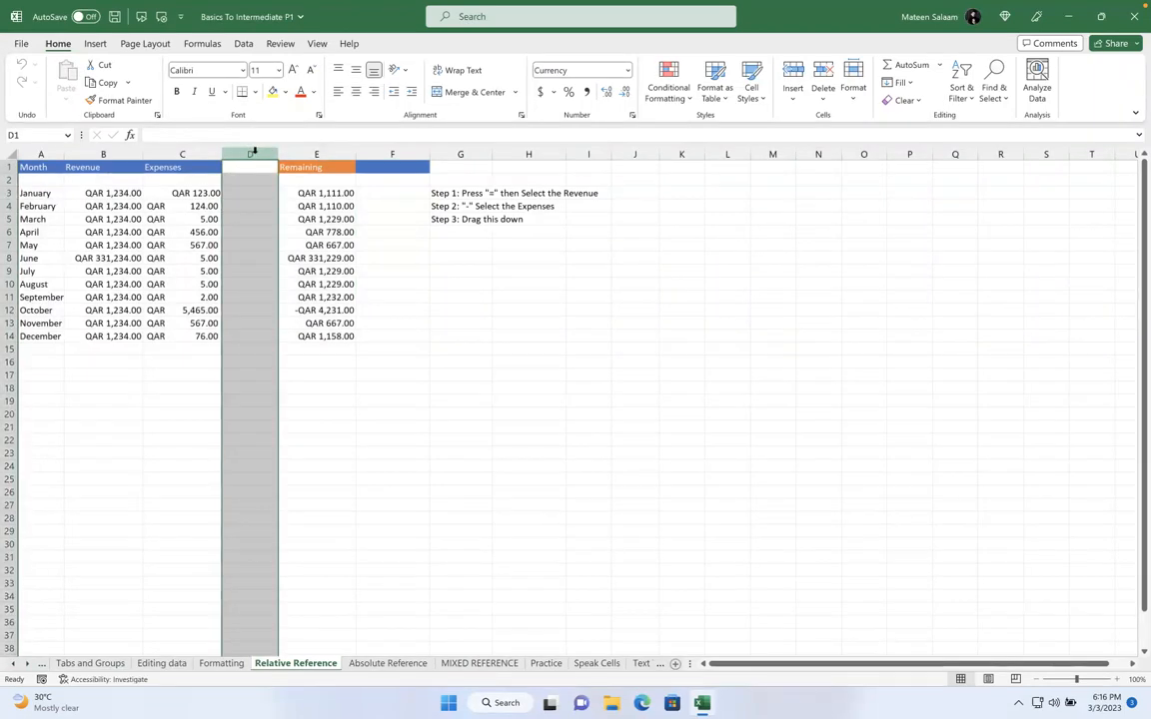
Delete the empty column D so Remaining sits right beside Expenses
right_click(251, 189)
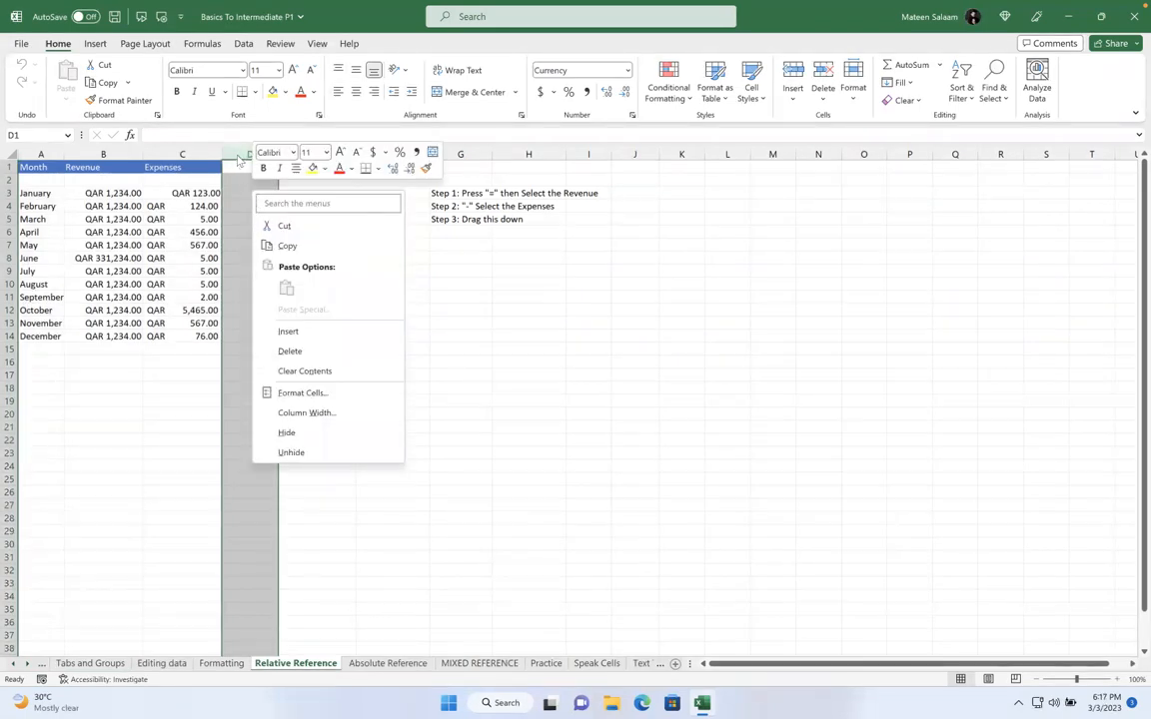
left_click(240, 157)
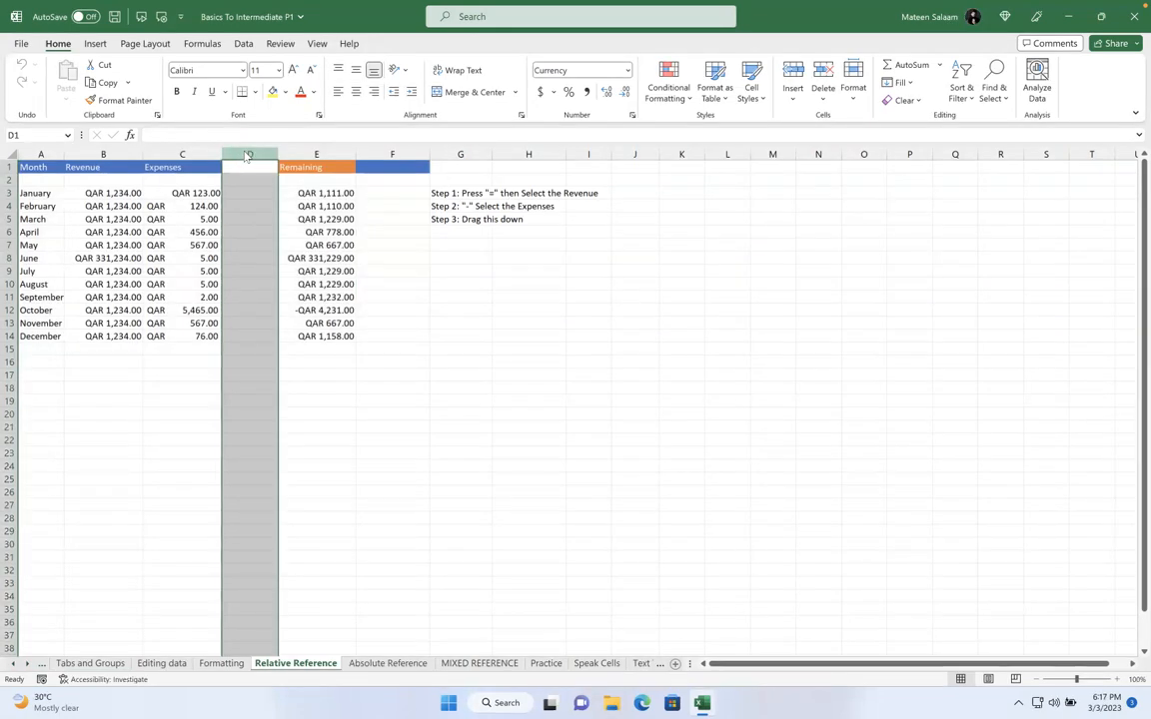
right_click(246, 155)
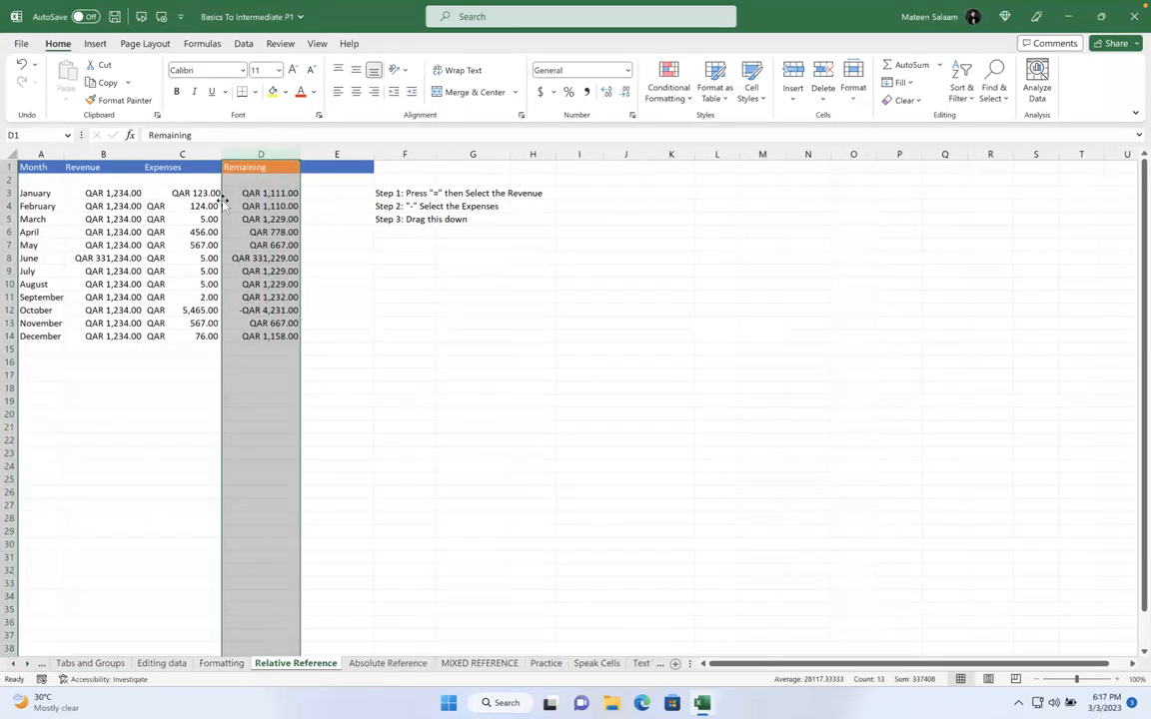
right_click(258, 153)
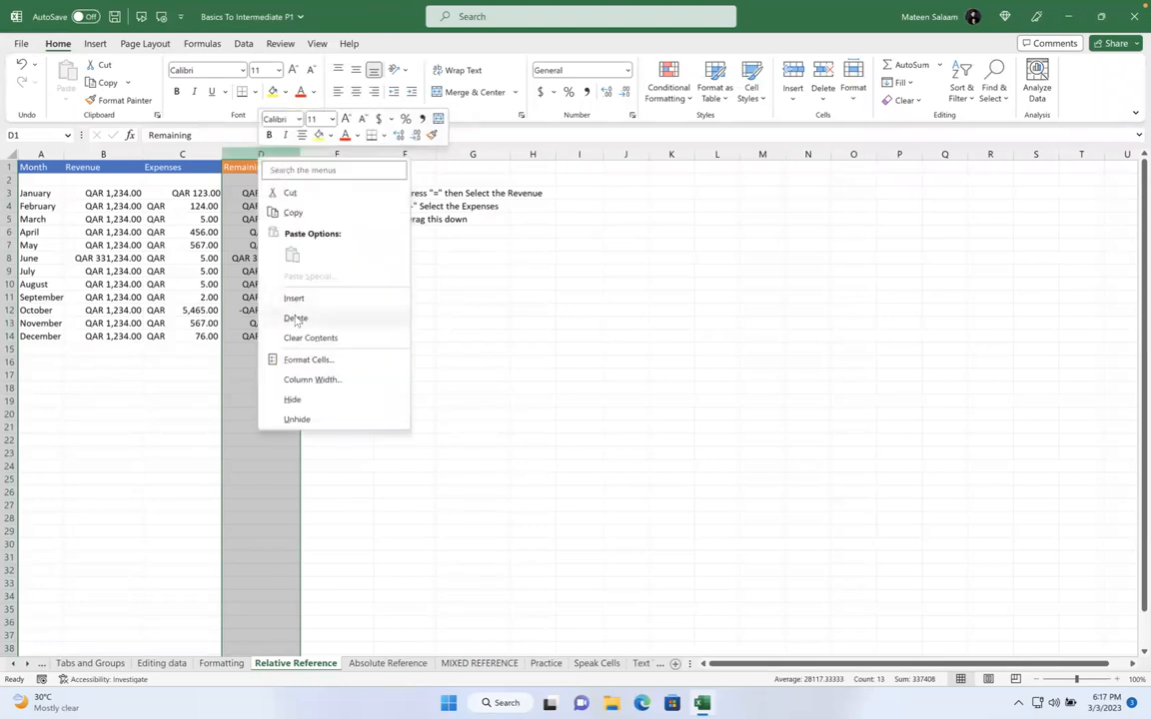
key("Escape")
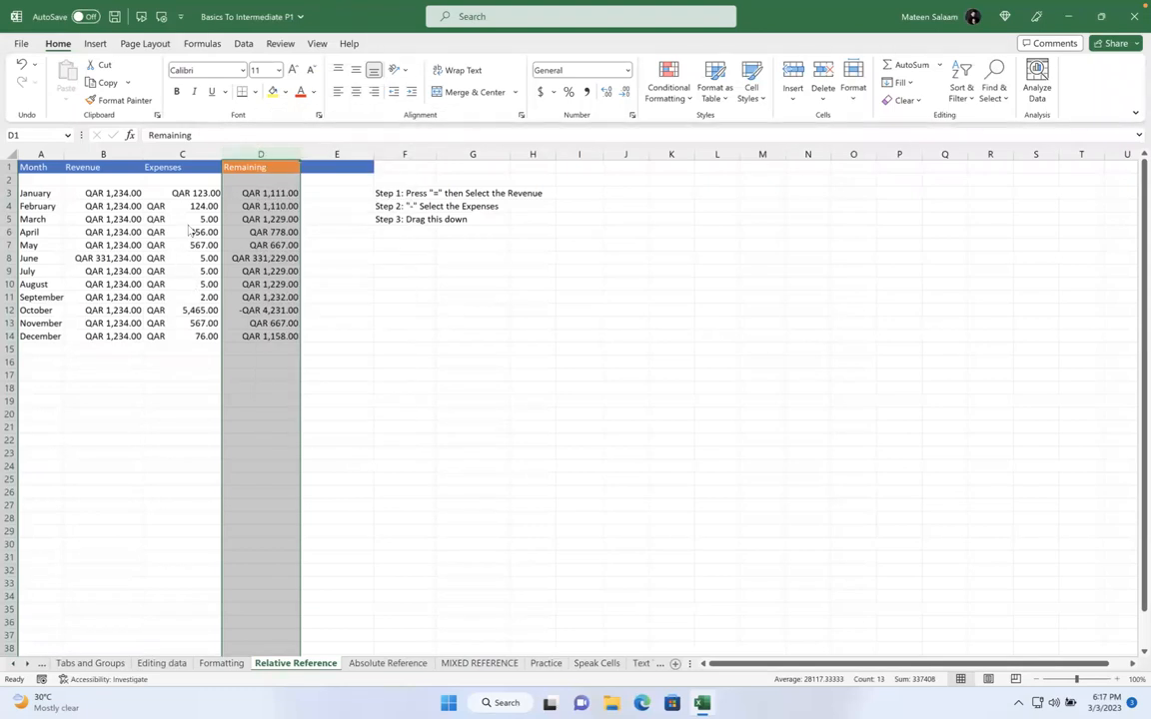
left_click(10, 180)
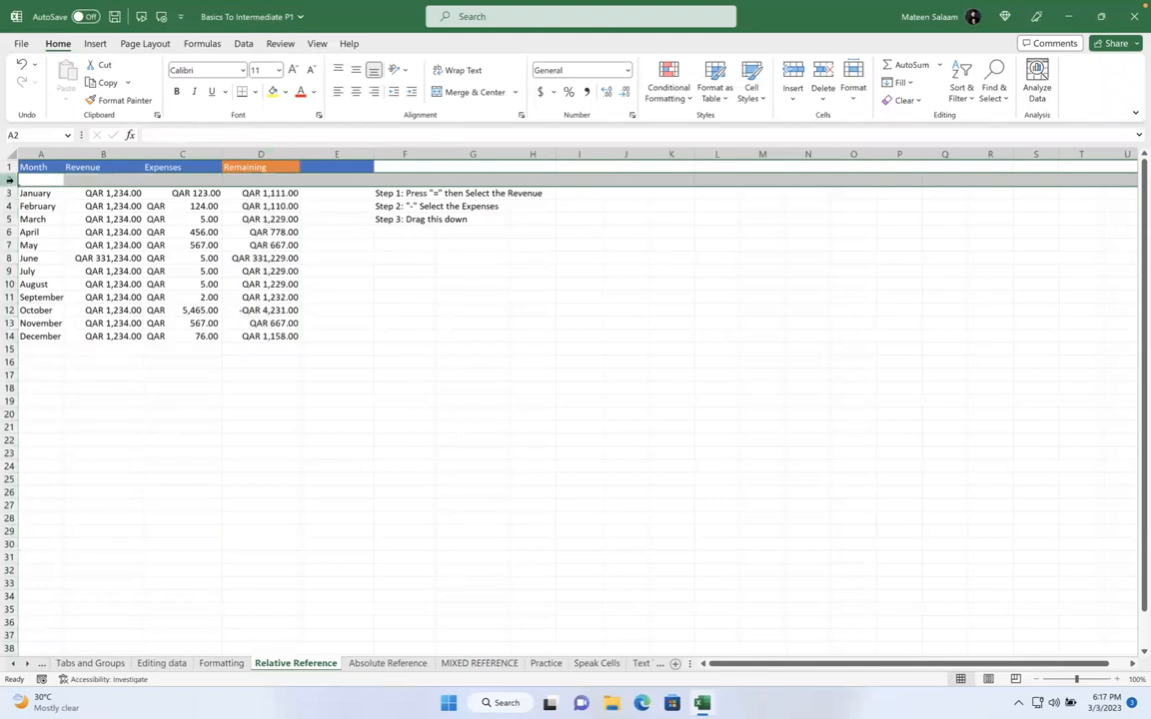
Delete the blank row 2 so January sits directly under the headers
left_click(31, 180)
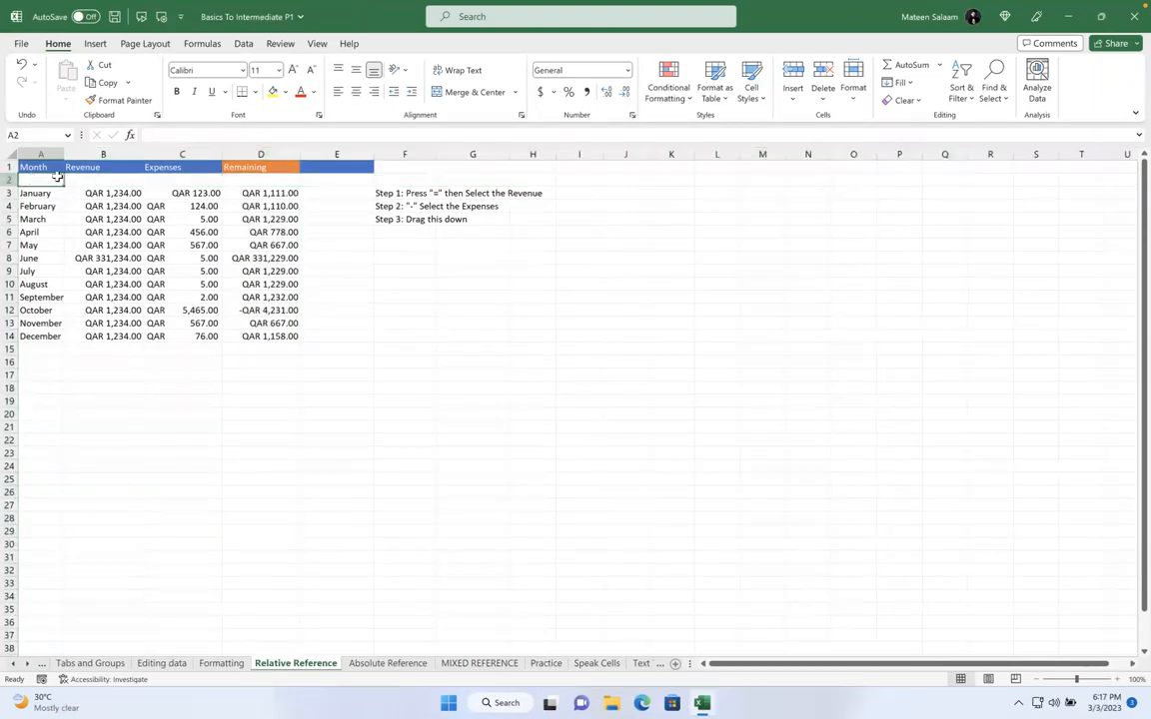
left_click(9, 179)
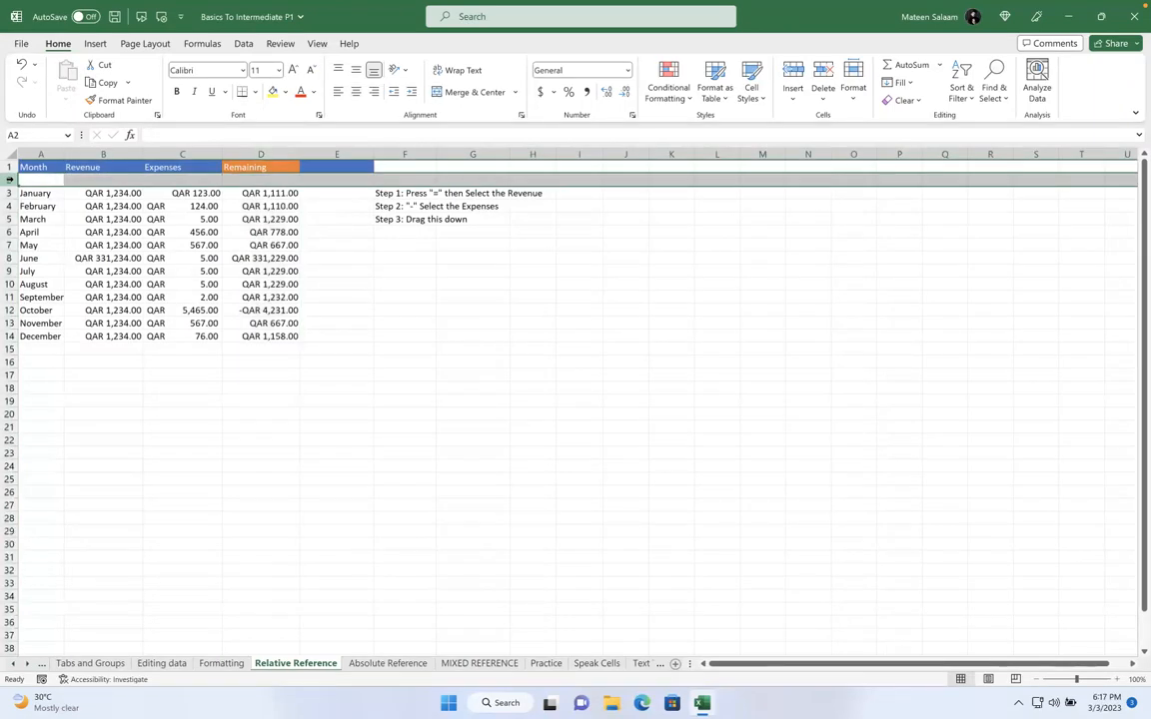
right_click(9, 179)
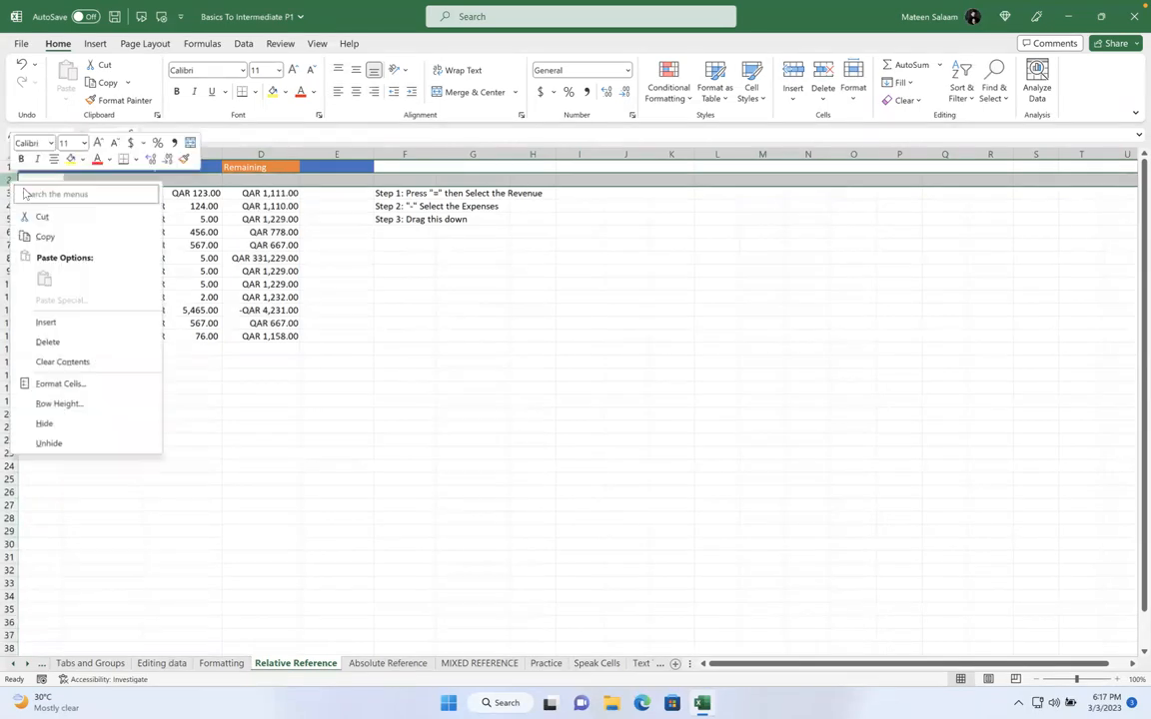
left_click(47, 341)
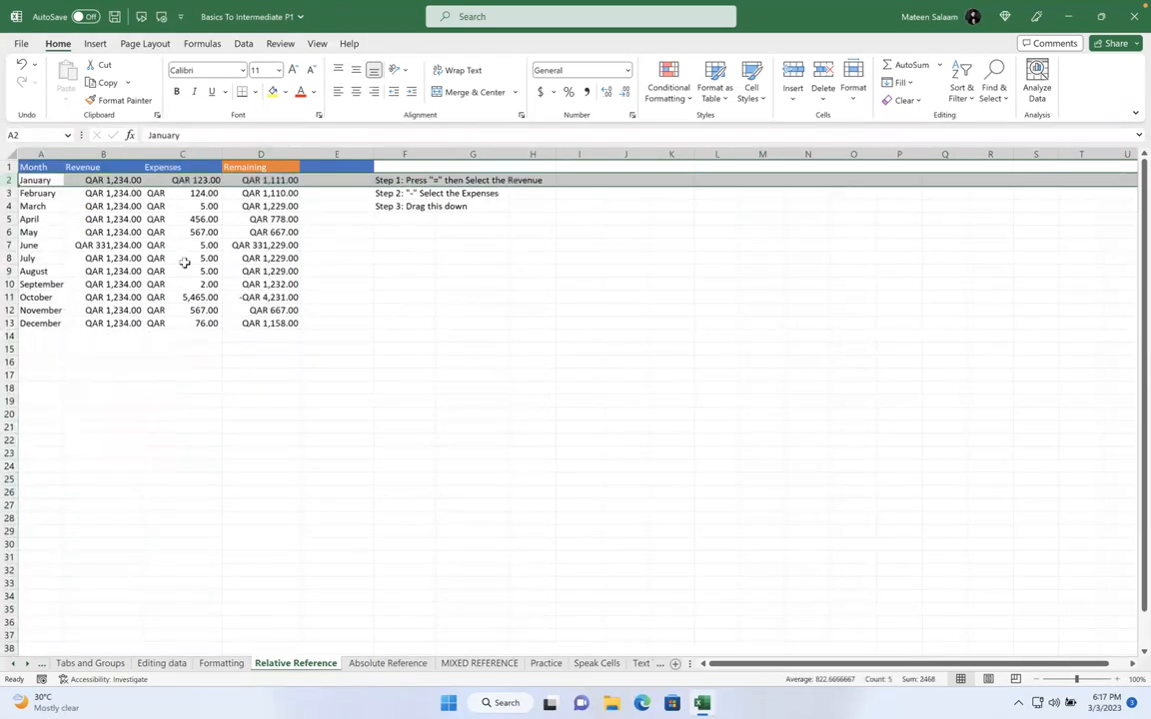
left_click(227, 295)
left_click_drag(28, 167, 269, 334)
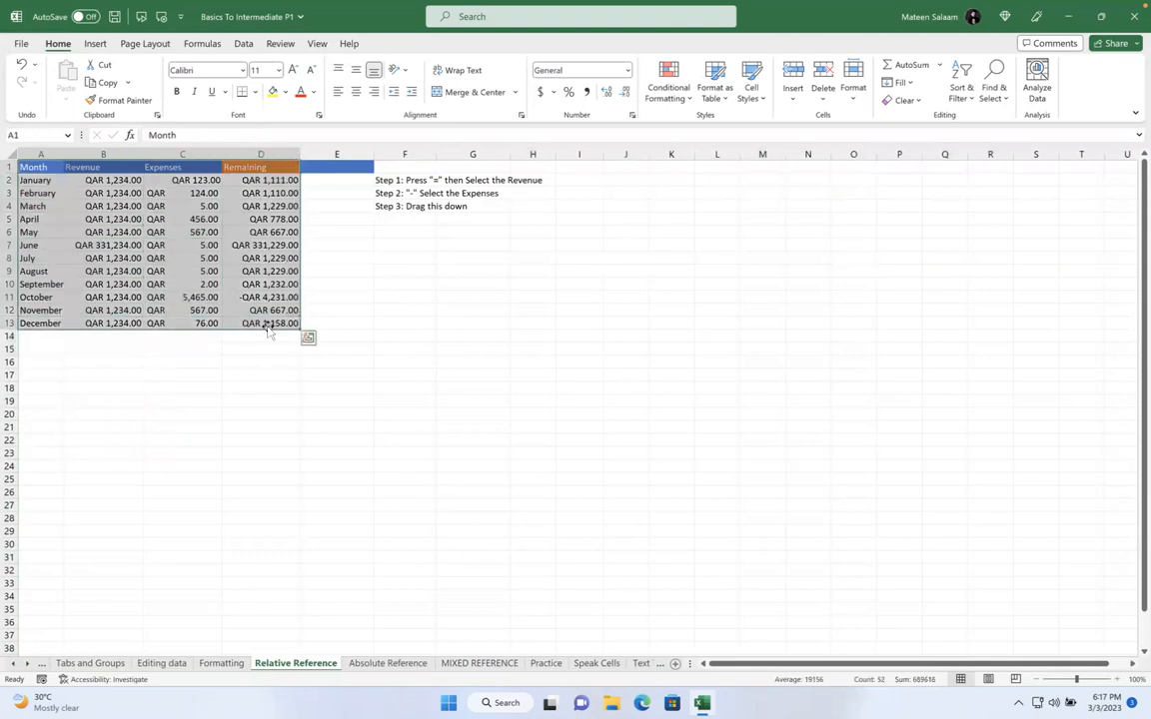
Select the table and clear June's Remaining value
left_click(250, 154)
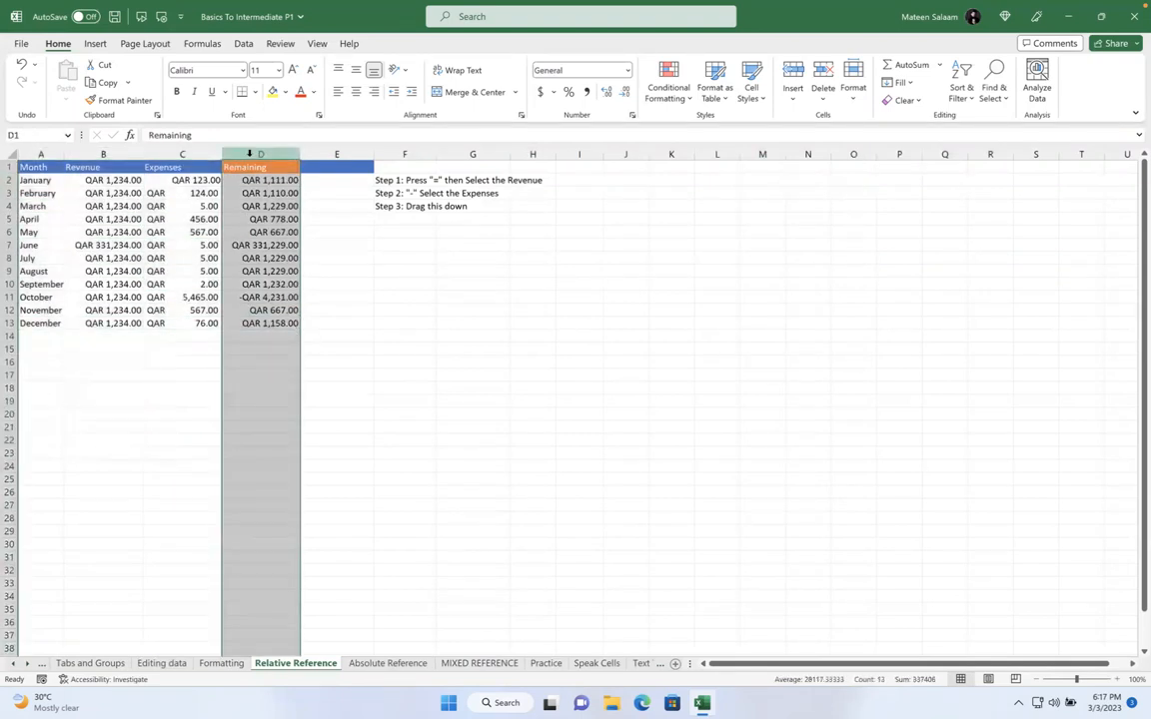
left_click_drag(44, 166, 280, 318)
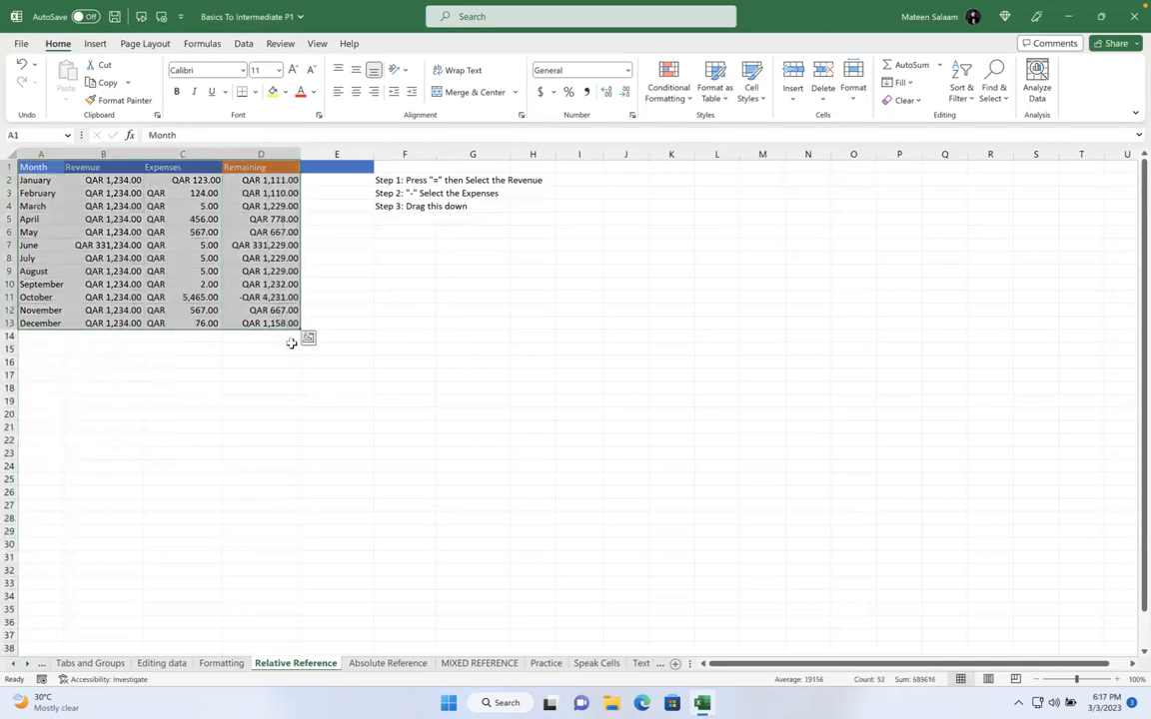
left_click(228, 283)
double_click(210, 281)
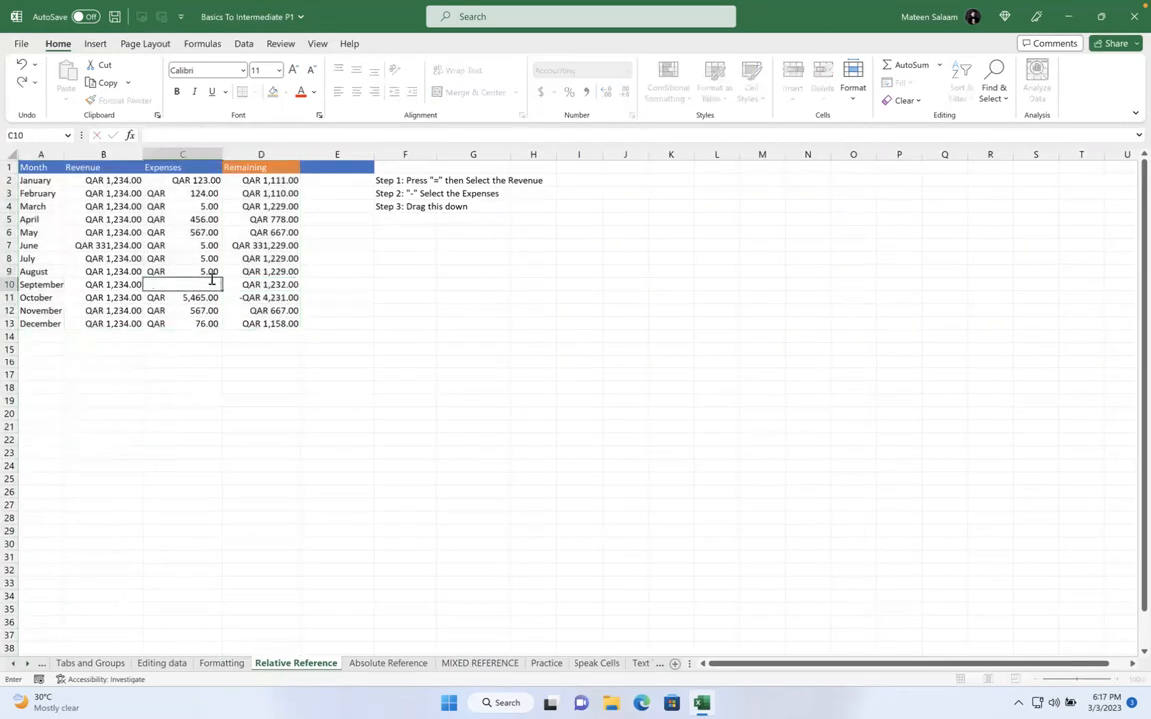
left_click(263, 241)
key("Delete")
left_click(404, 284)
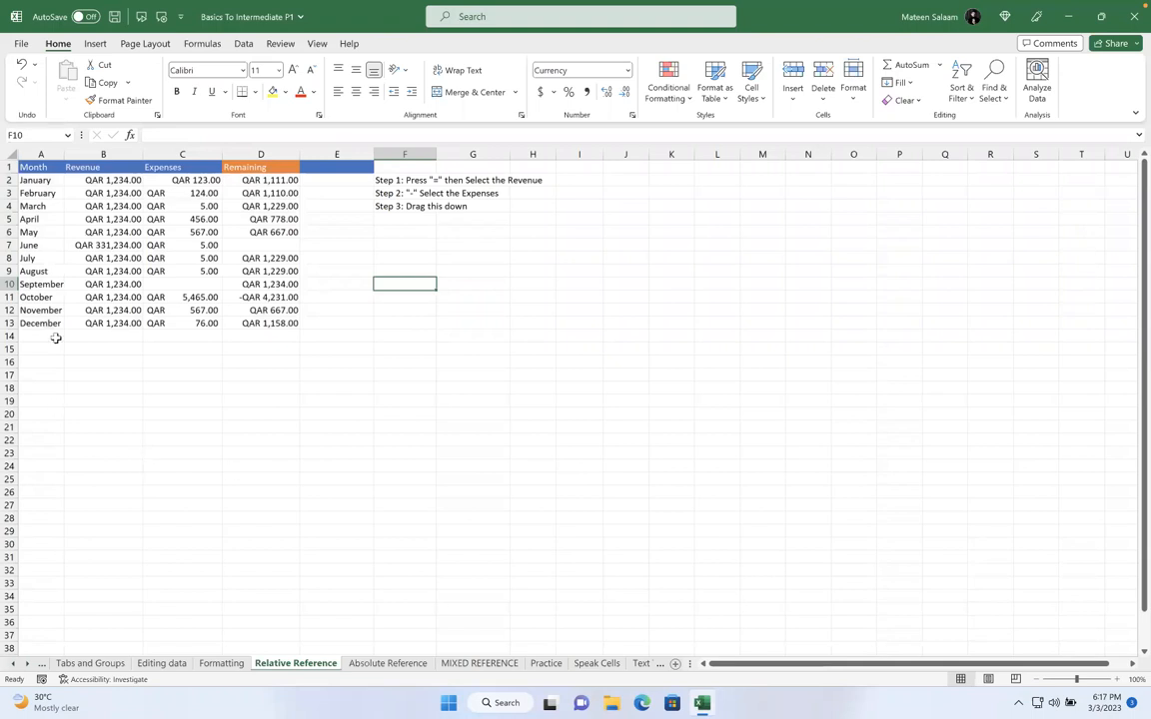
Clear all Remaining values in D2:D13, keeping only the header
left_click_drag(36, 166, 259, 324)
left_click(284, 361)
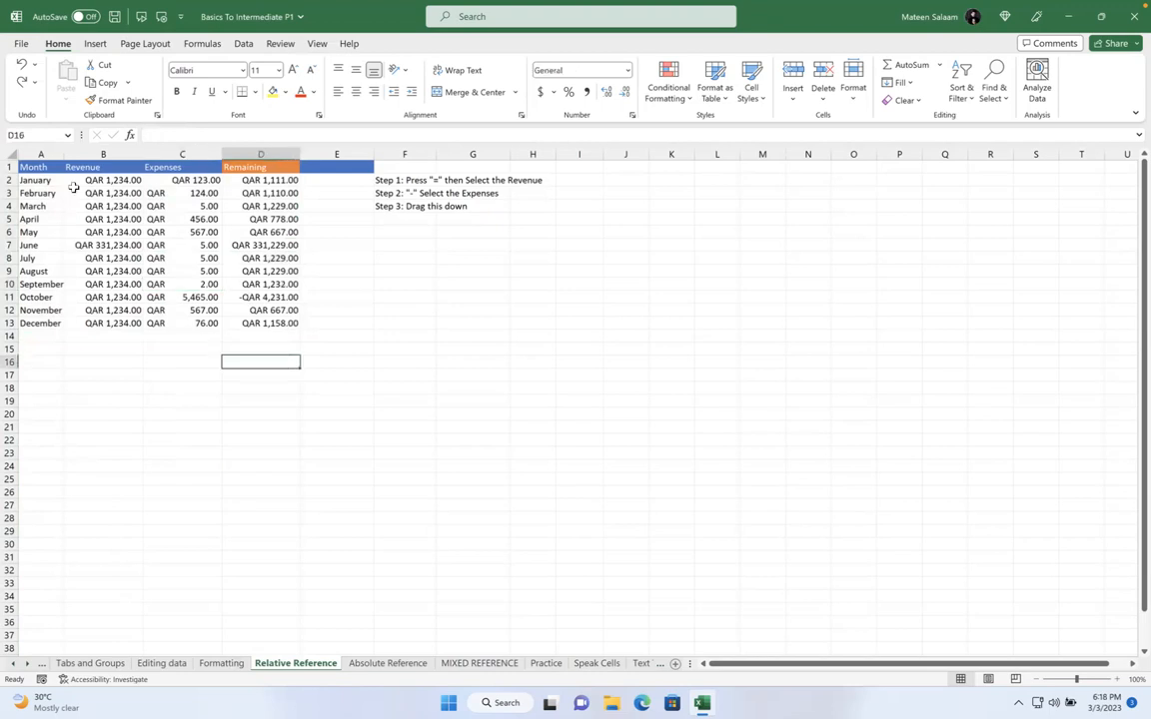
left_click_drag(40, 167, 266, 319)
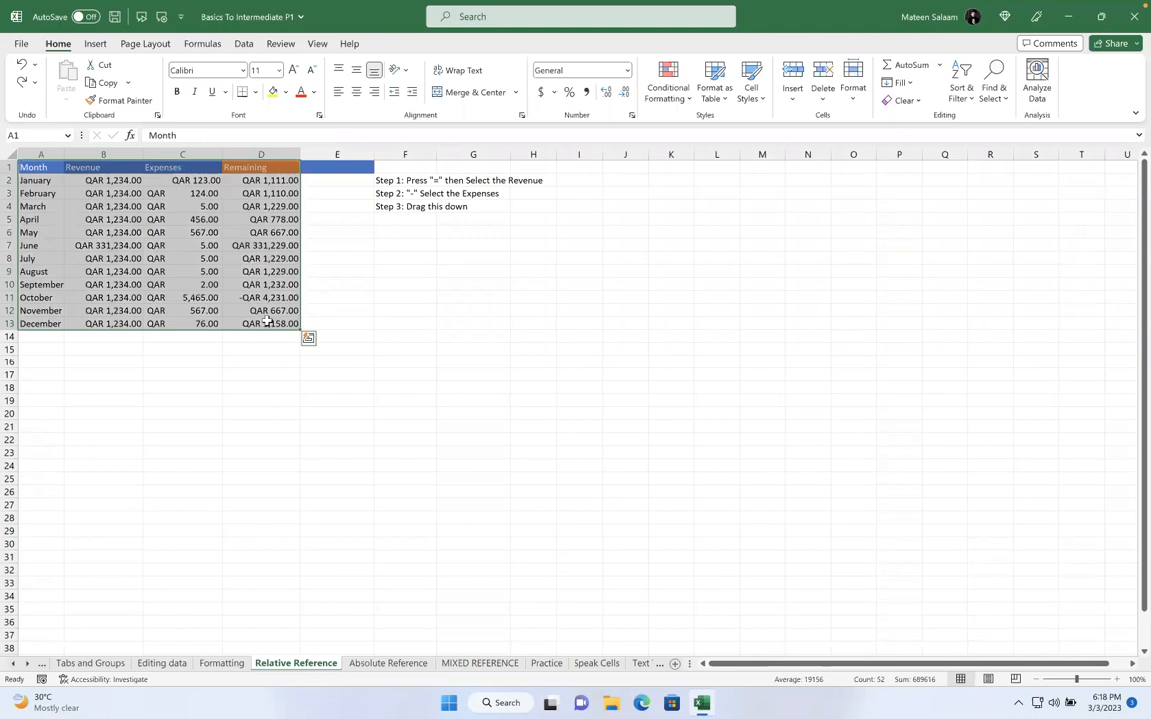
left_click(271, 180)
left_click_drag(271, 180, 262, 322)
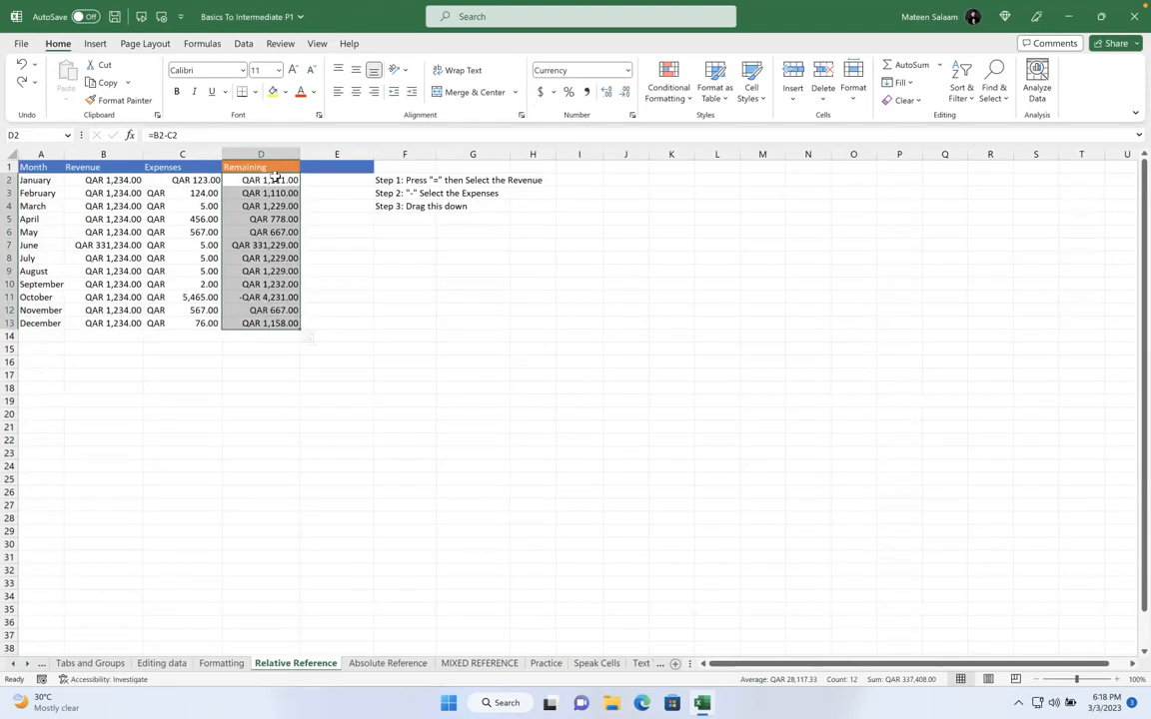
key("Delete")
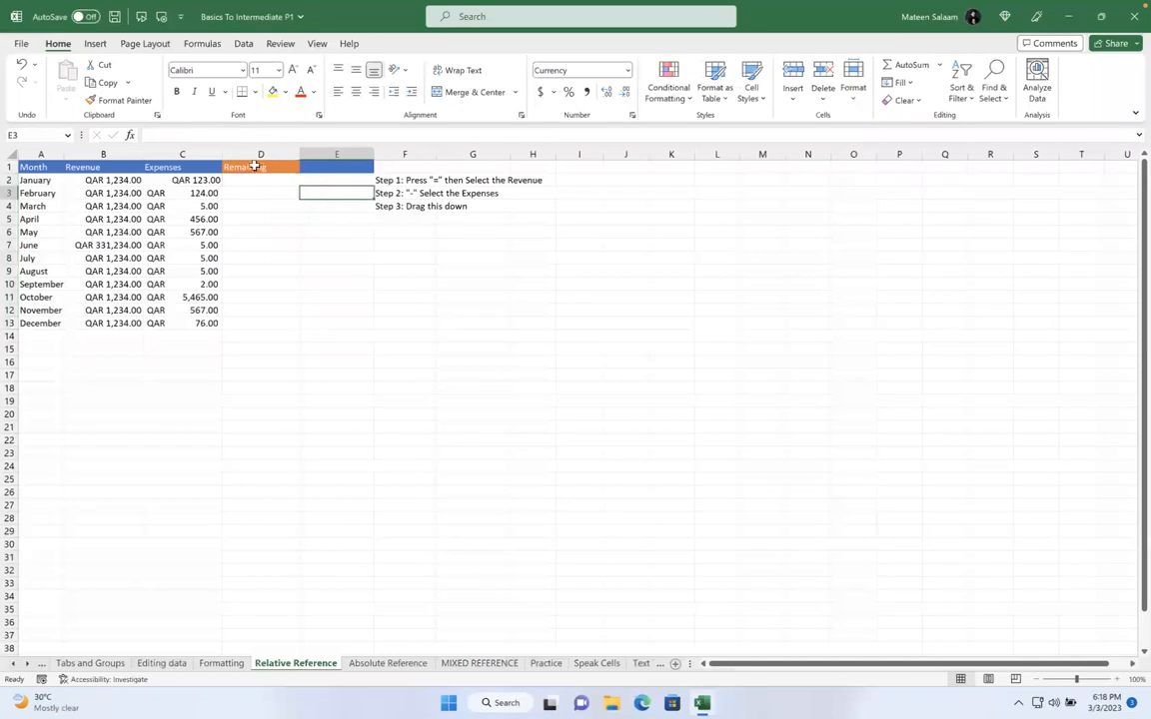
Zoom the sheet to about 181% to enlarge the table and notes
left_click(244, 180)
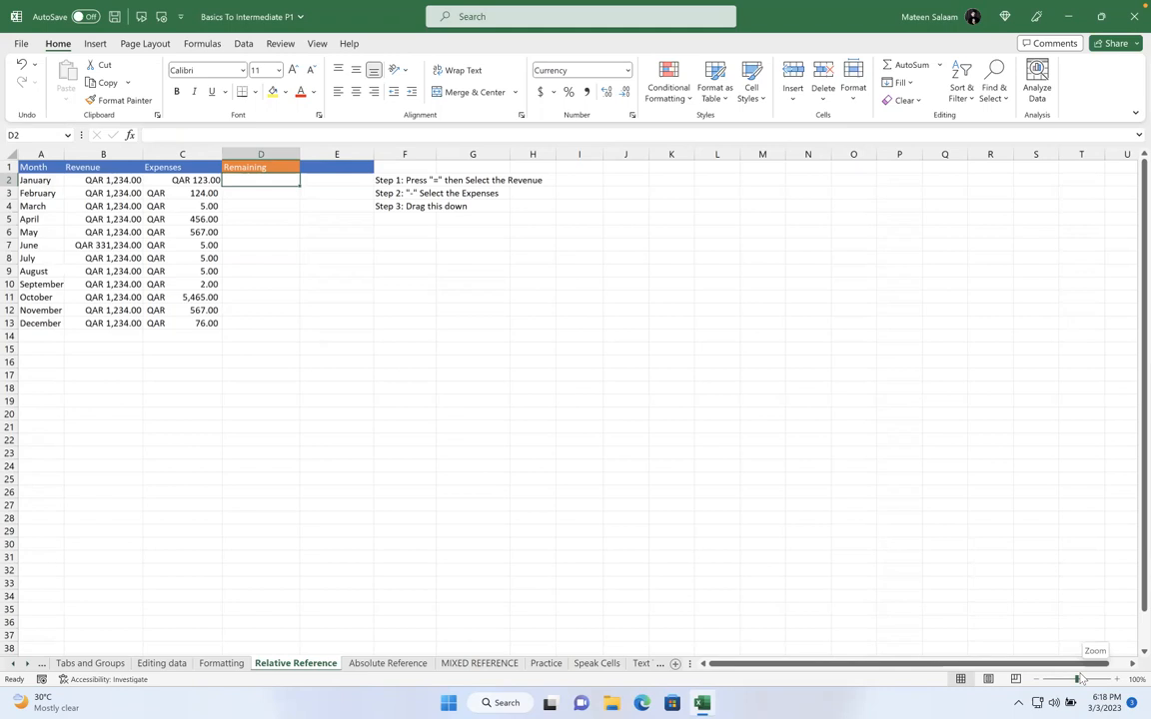
left_click_drag(1080, 680, 1089, 680)
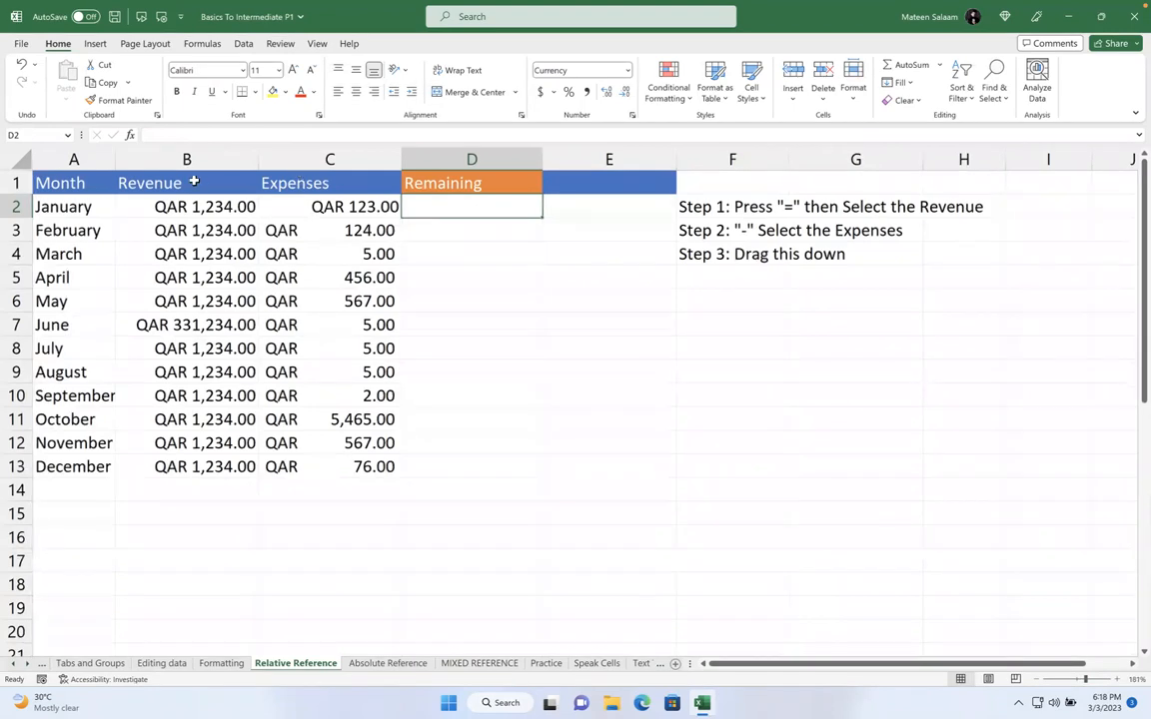
left_click(169, 207)
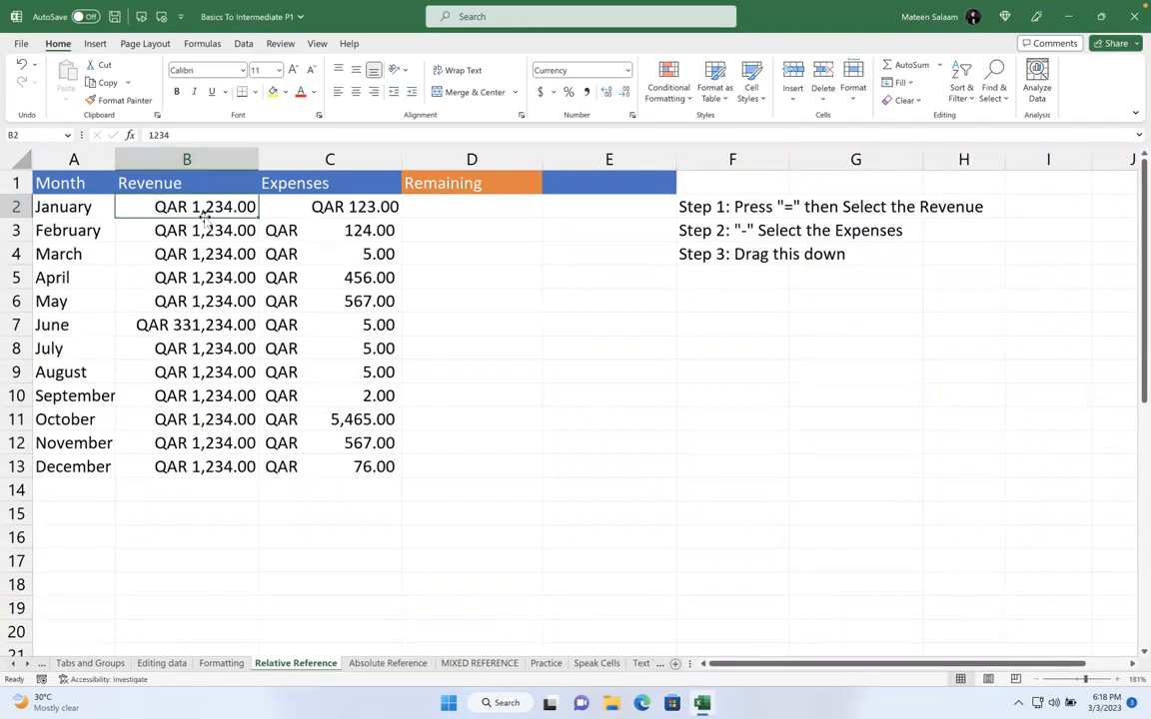
left_click(308, 201)
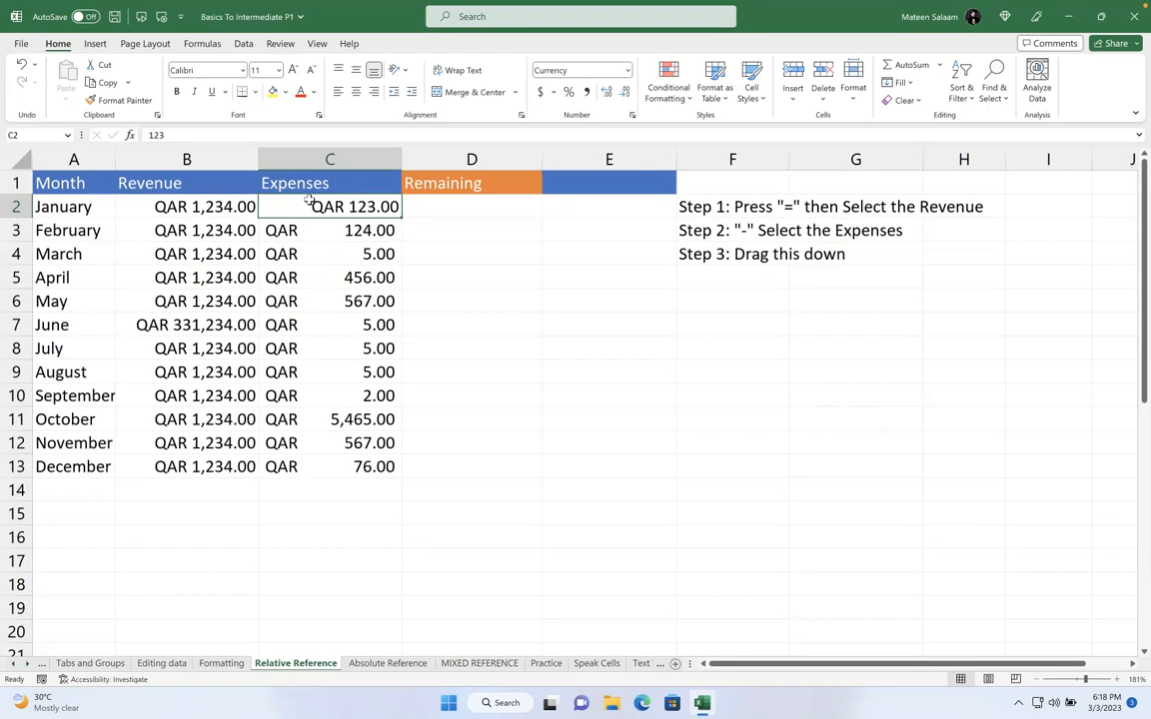
left_click(215, 208)
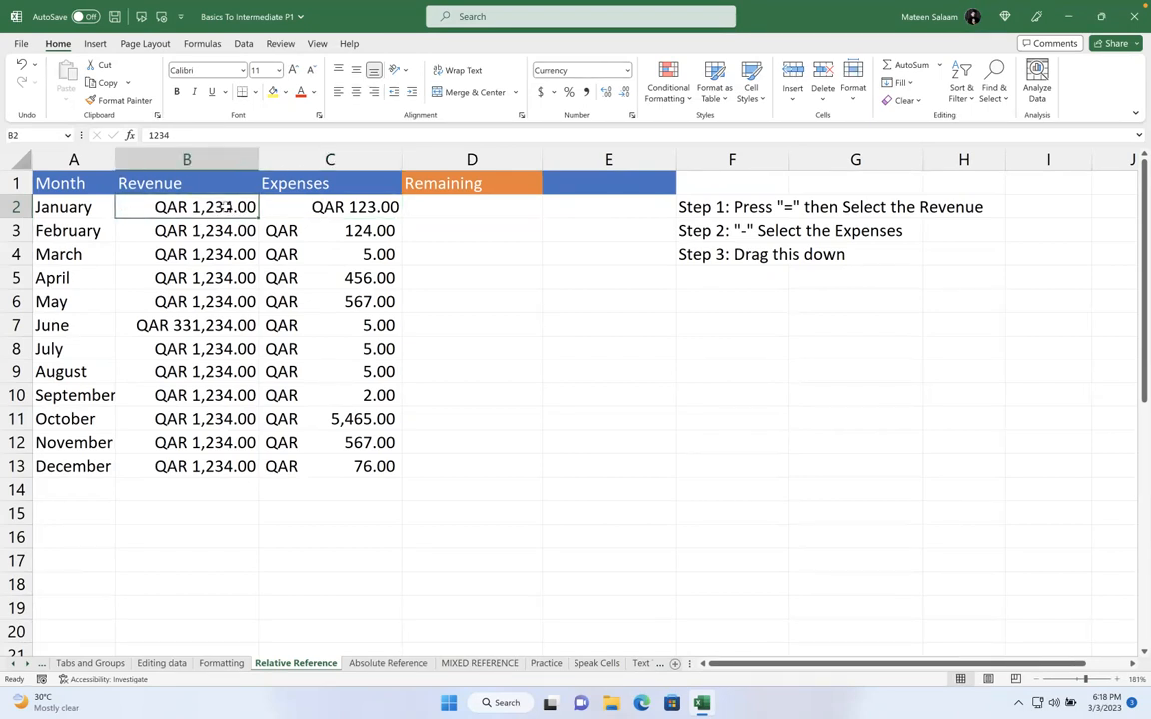
left_click(308, 212)
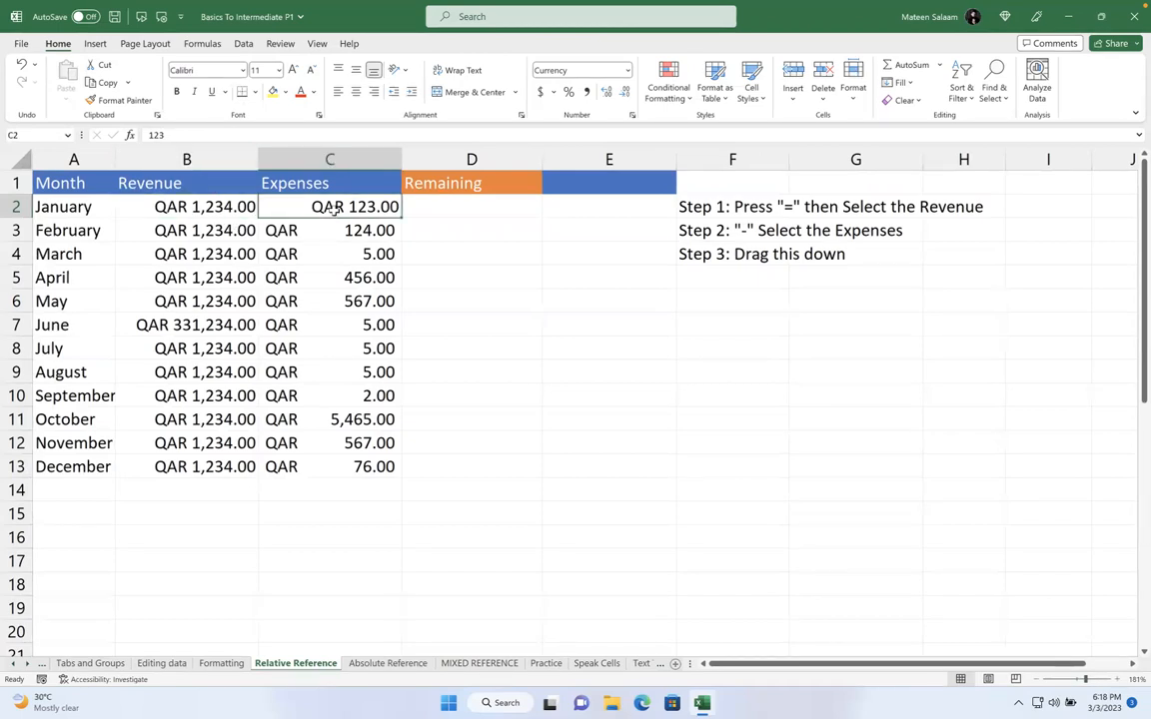
left_click(430, 202)
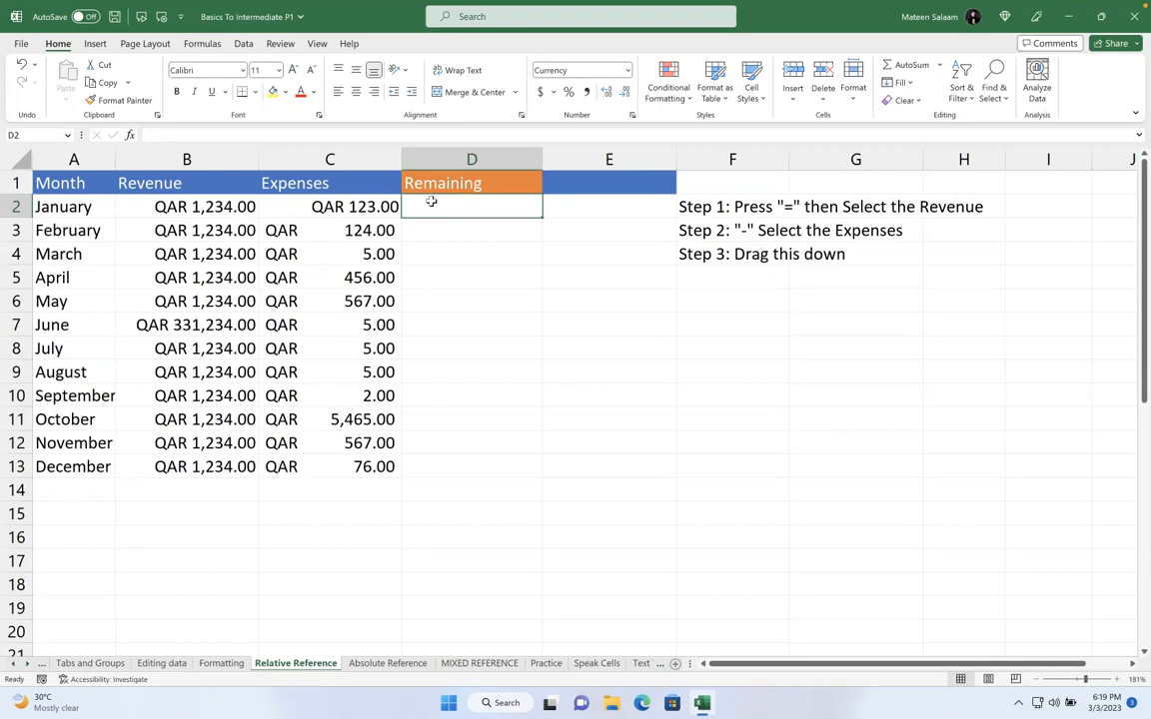
Enter =B2-C2 in D2 so January's Remaining shows QAR 1,111.00
type("=")
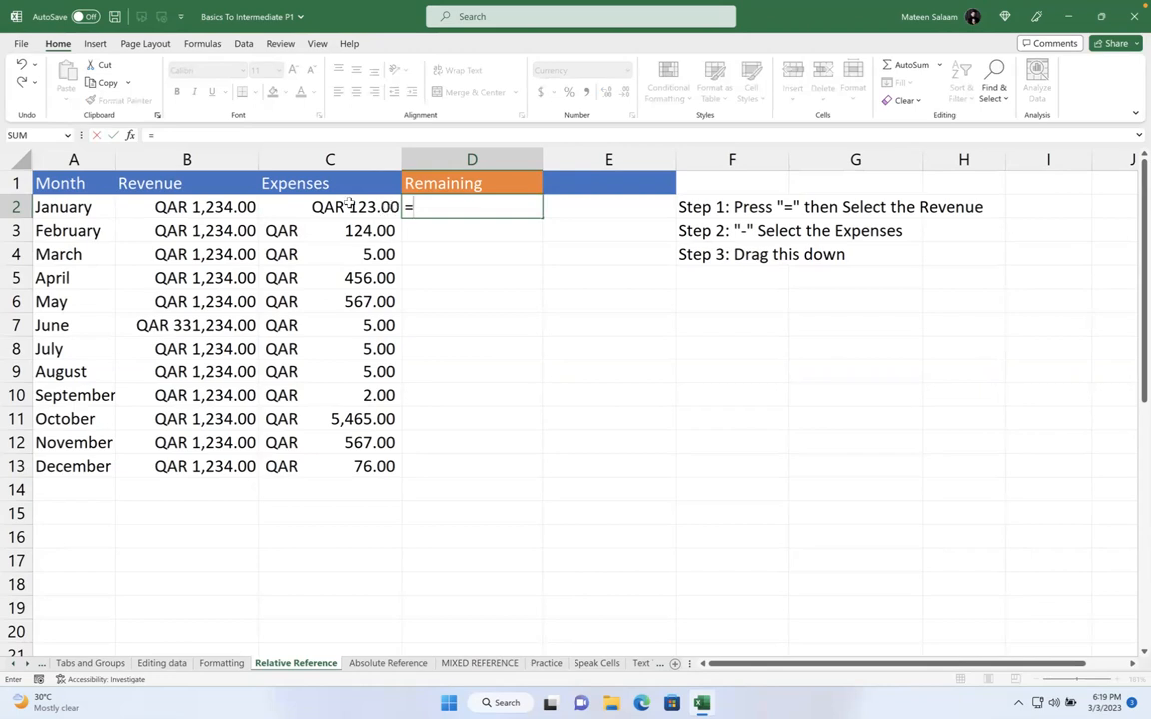
left_click(225, 204)
type("-")
left_click(311, 206)
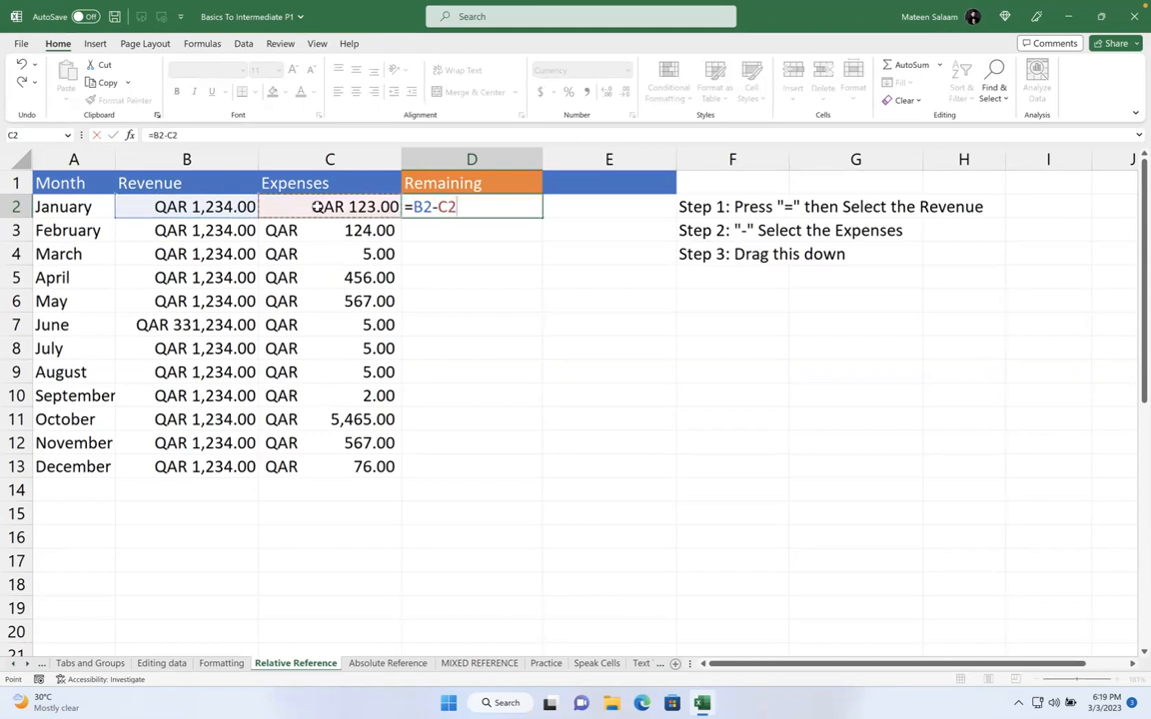
left_click_drag(432, 206, 417, 206)
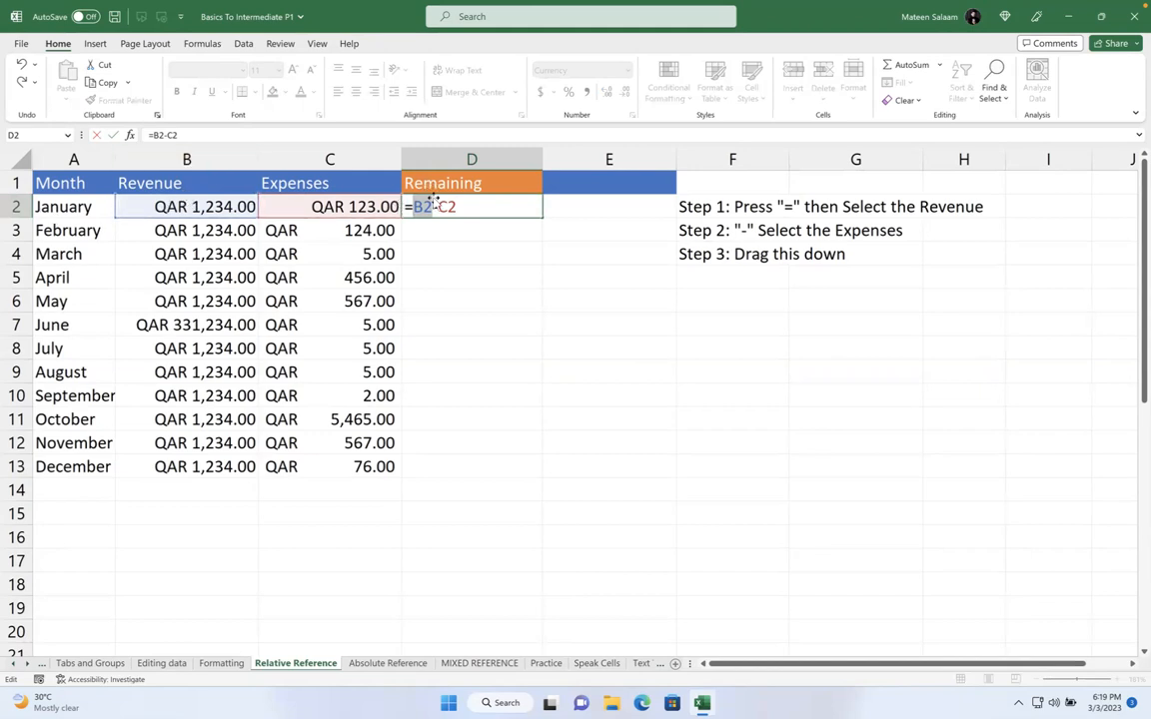
left_click_drag(439, 206, 465, 206)
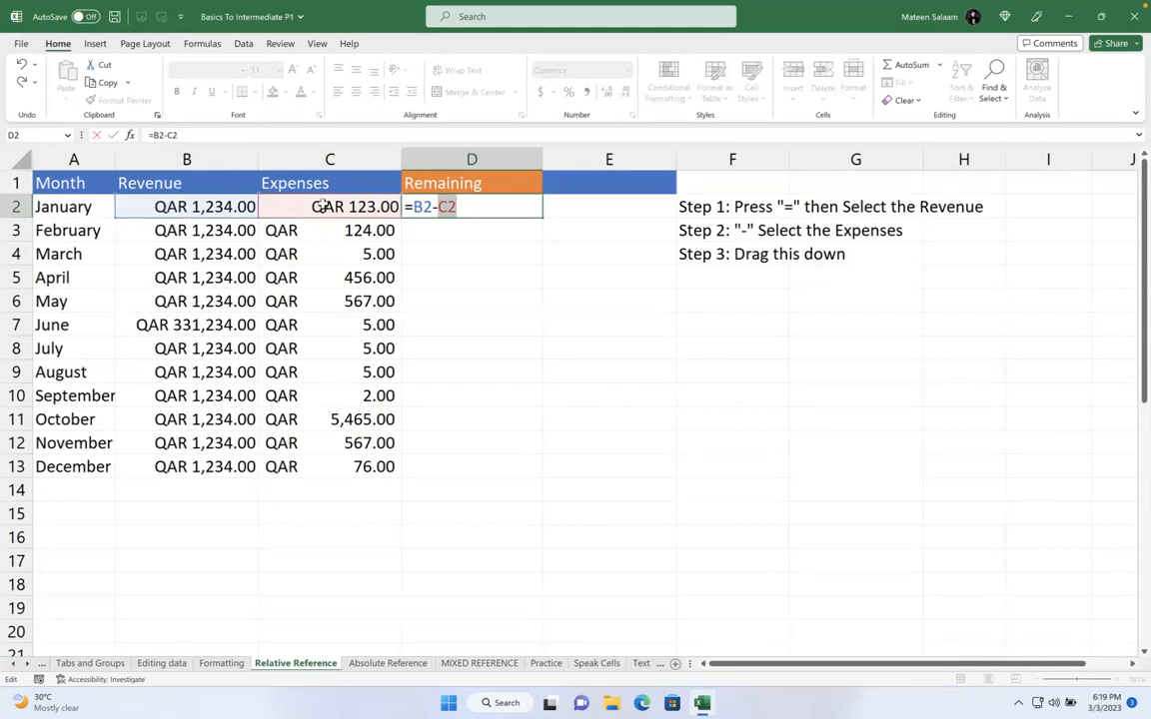
left_click(477, 207)
key("Return")
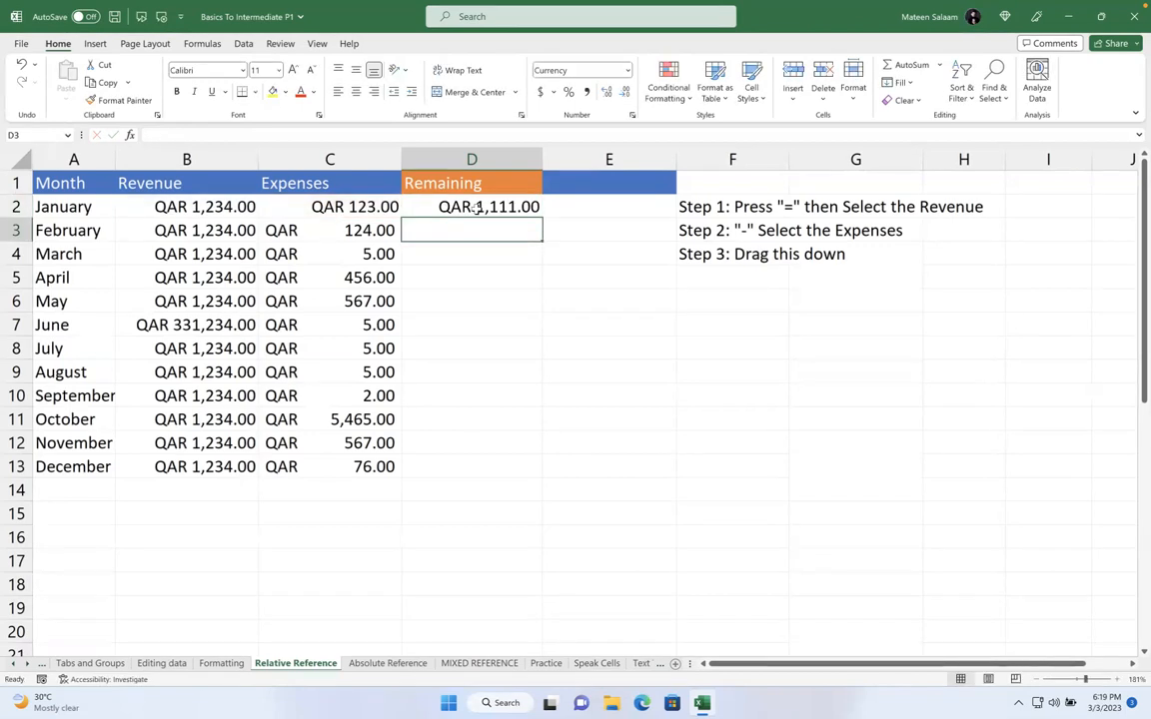
Review January's formula and the empty Remaining cells beneath it
left_click(476, 207)
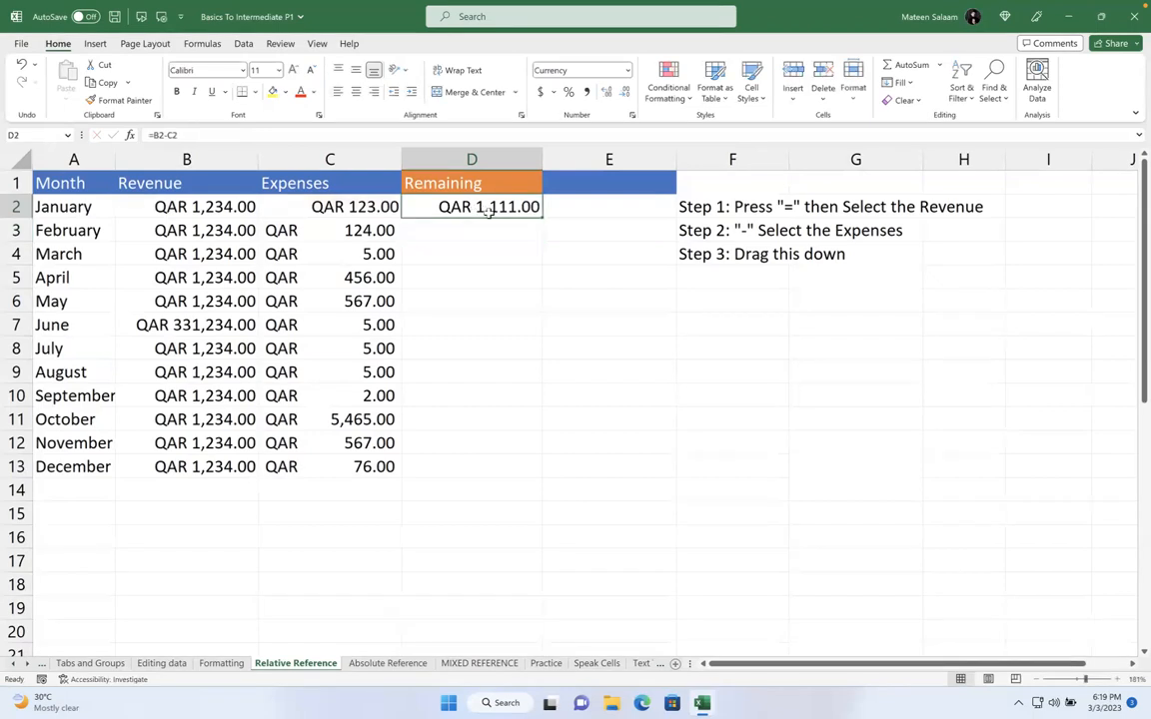
left_click(485, 228)
left_click(488, 258)
left_click(486, 272)
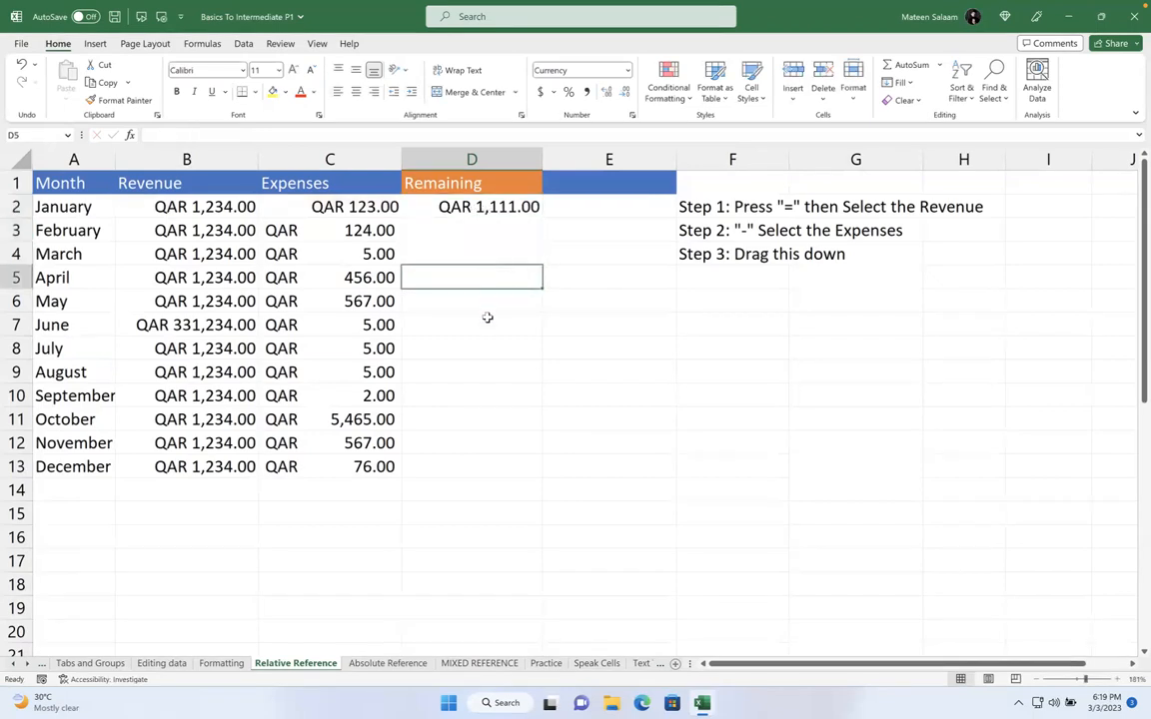
left_click(488, 319)
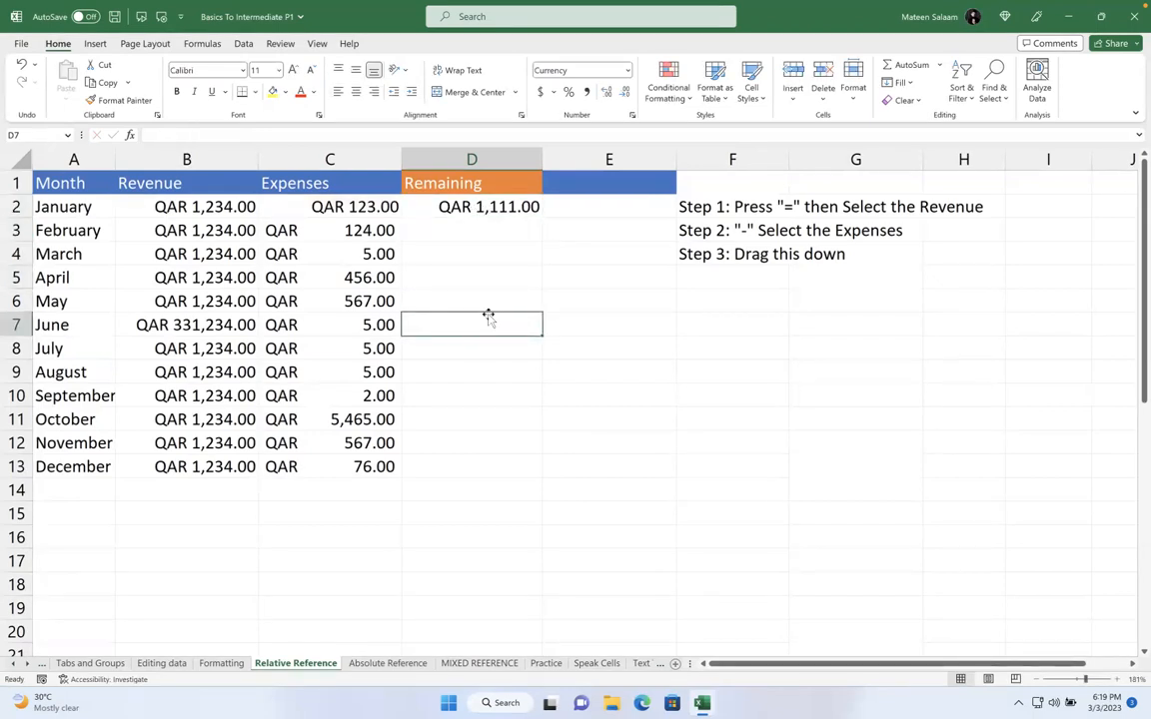
Fill the =B2-C2 formula down to D13 and select the filled D2:D13 values
left_click(517, 206)
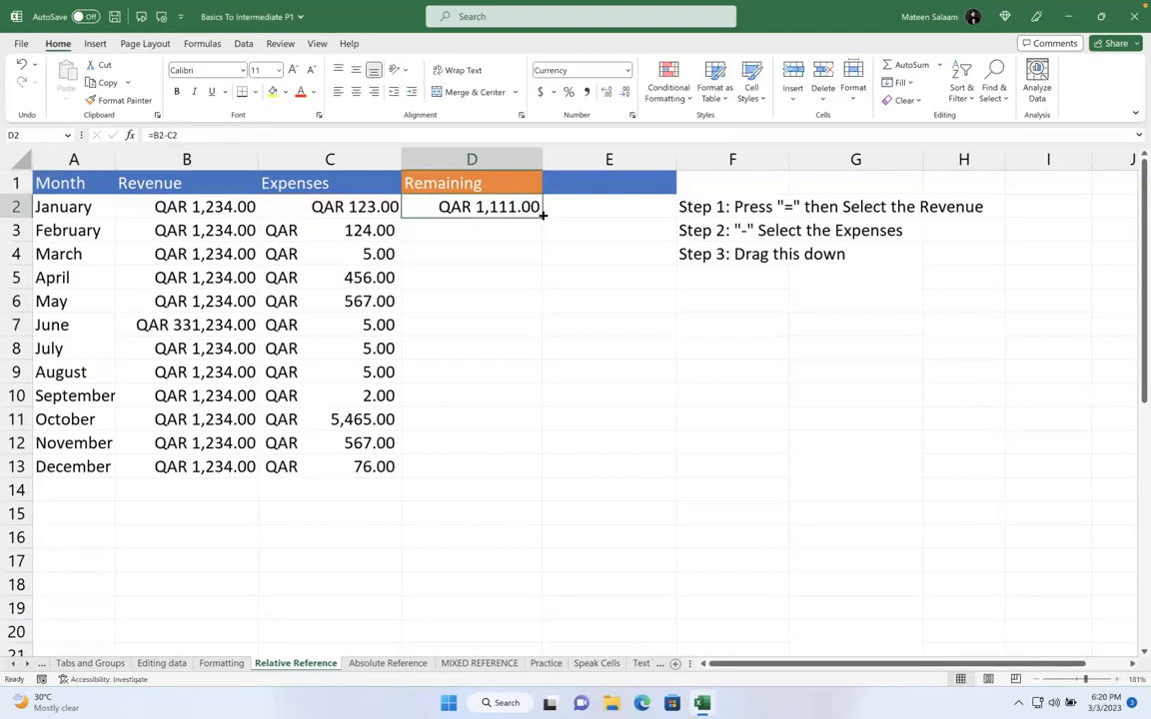
left_click_drag(544, 215, 513, 481)
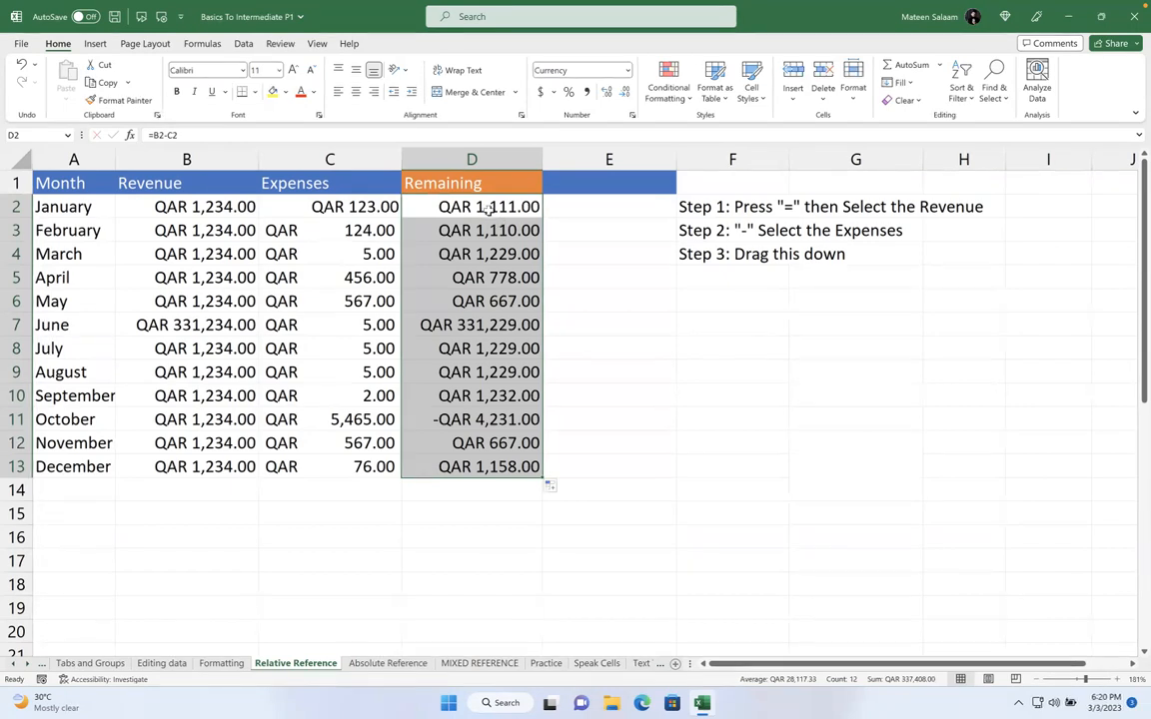
left_click(476, 198)
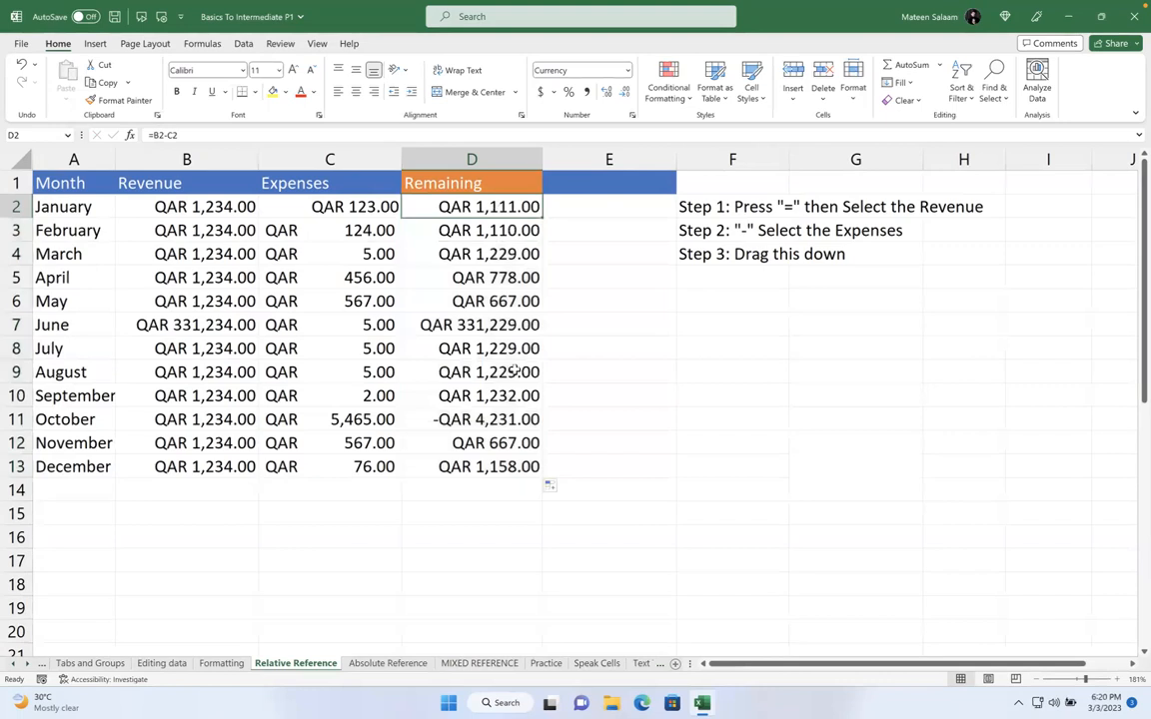
left_click(296, 663)
left_click_drag(449, 203, 484, 466)
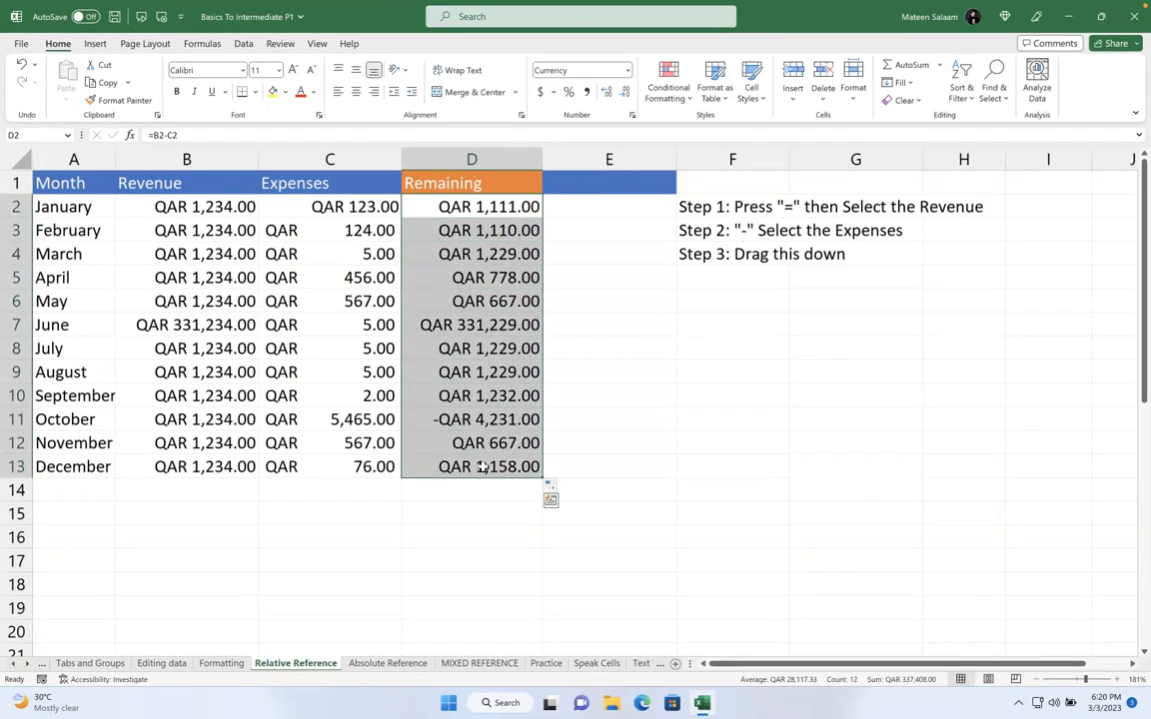
left_click_drag(485, 208, 483, 467)
Clear the Remaining values and re-enter =B2-C2 in D2
key("Delete")
left_click(464, 214)
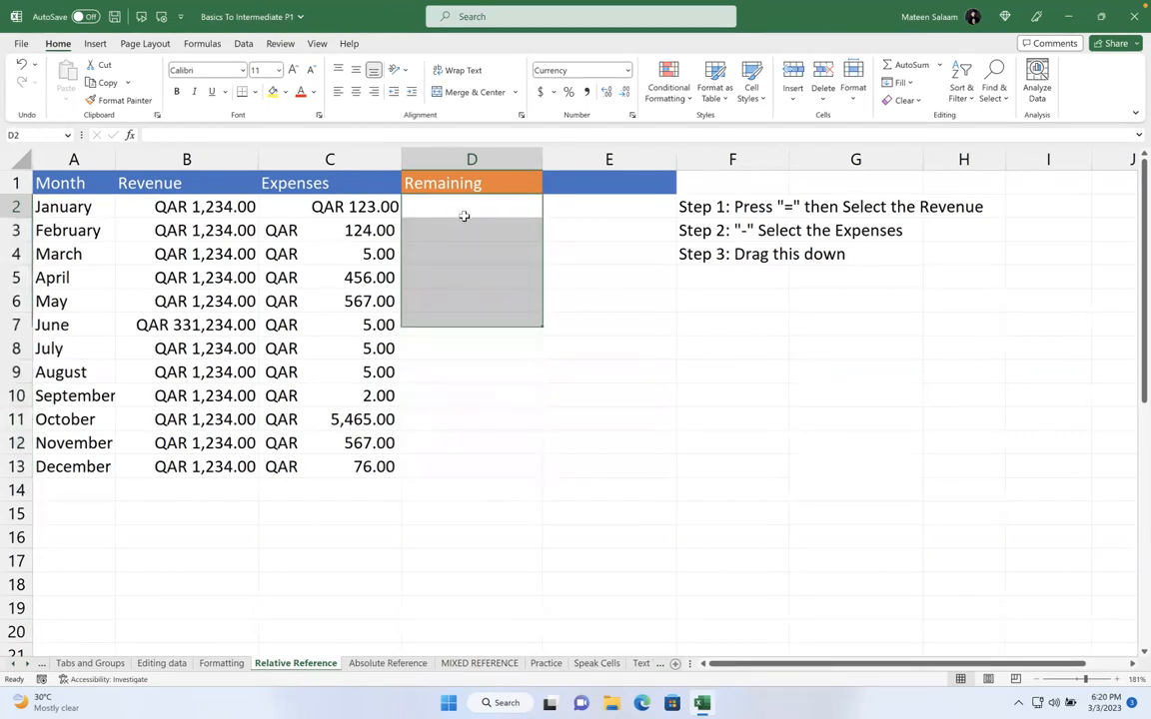
type("=")
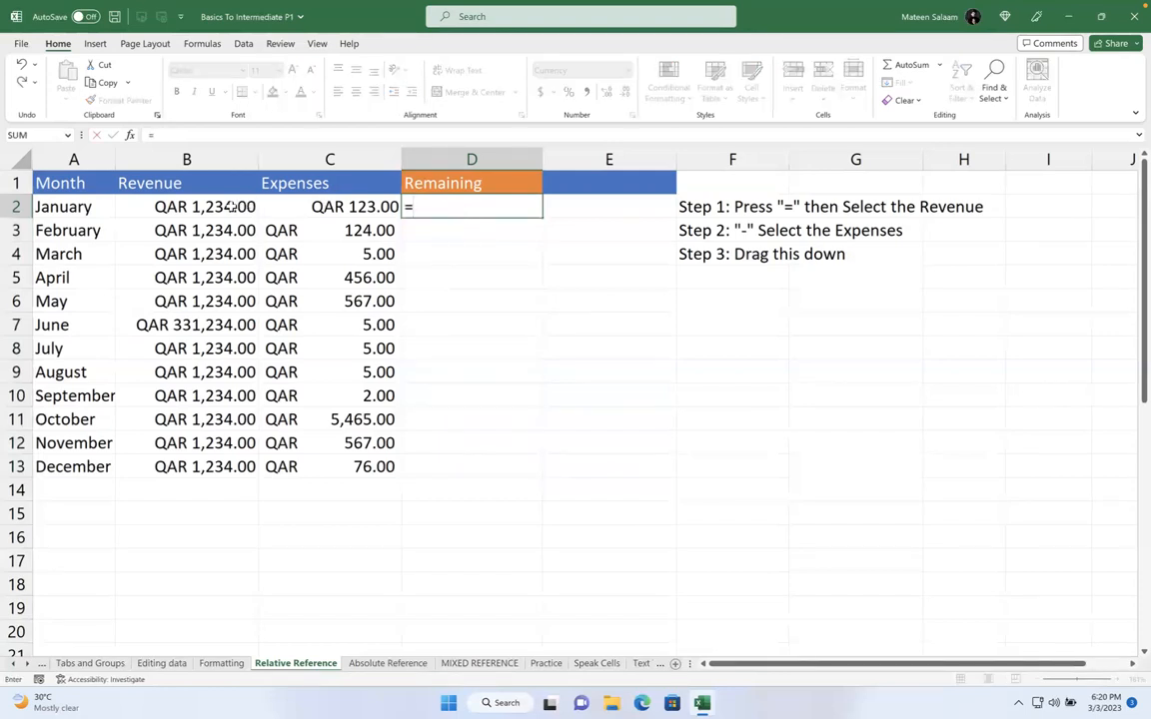
left_click(168, 206)
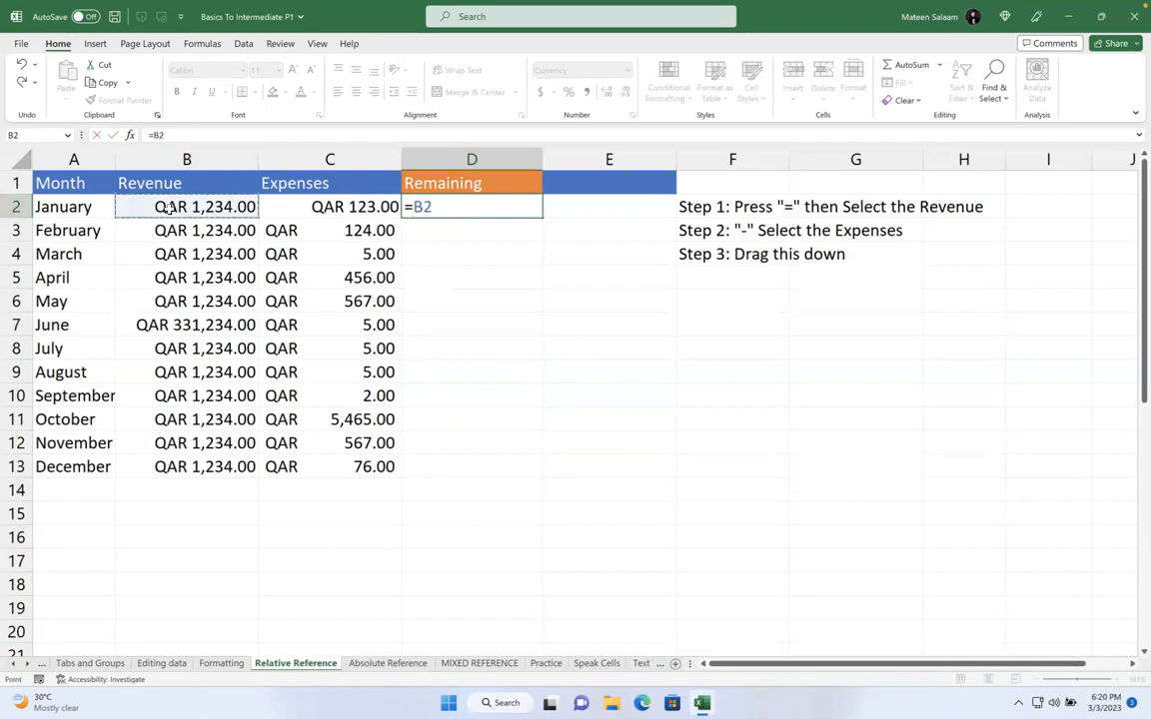
type("-")
left_click(328, 205)
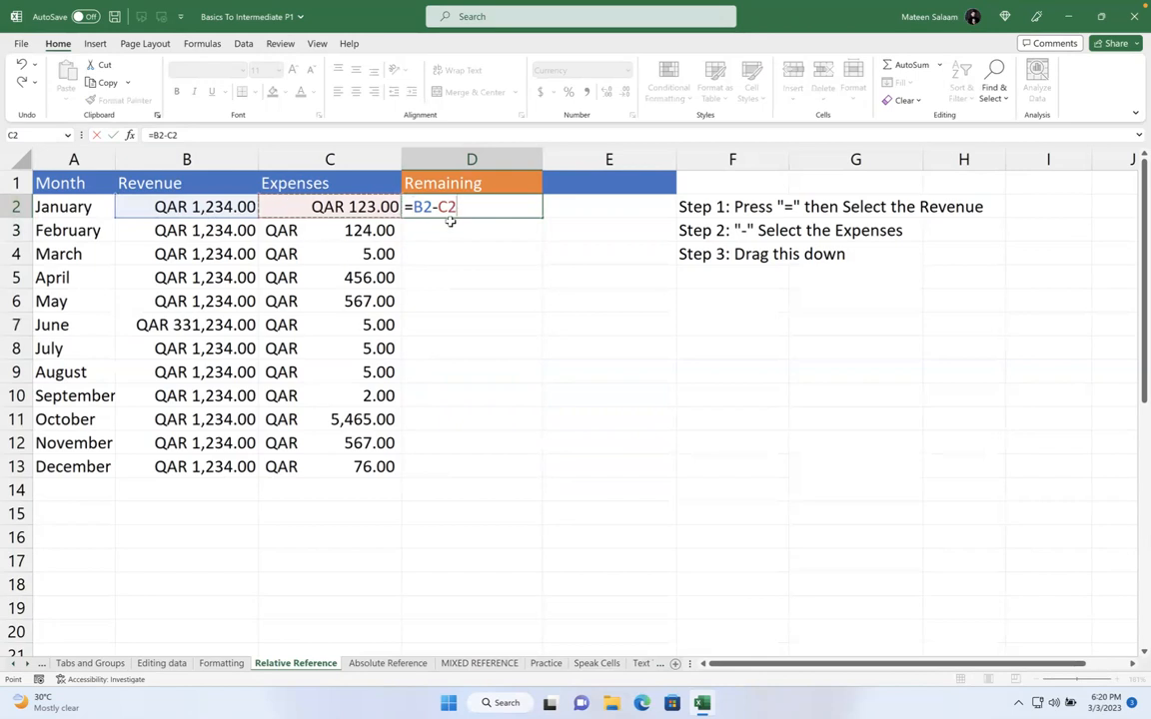
key("Return")
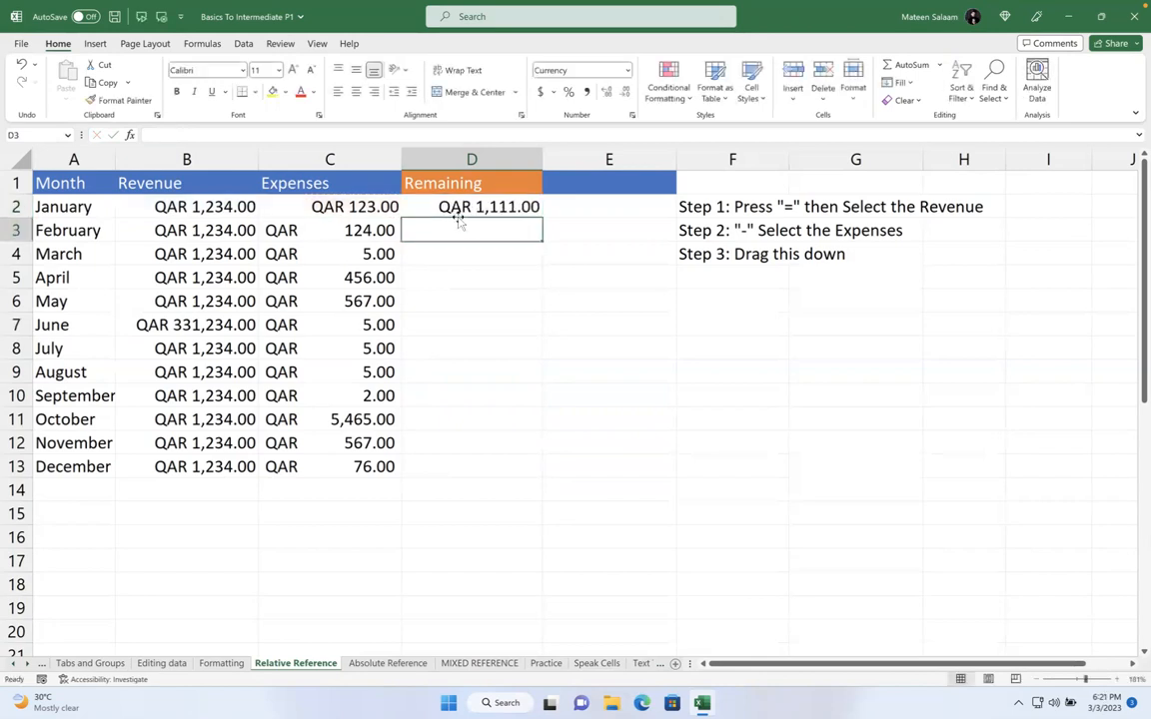
Fill the formula down to D13, then undo the fill so only January remains
left_click(464, 208)
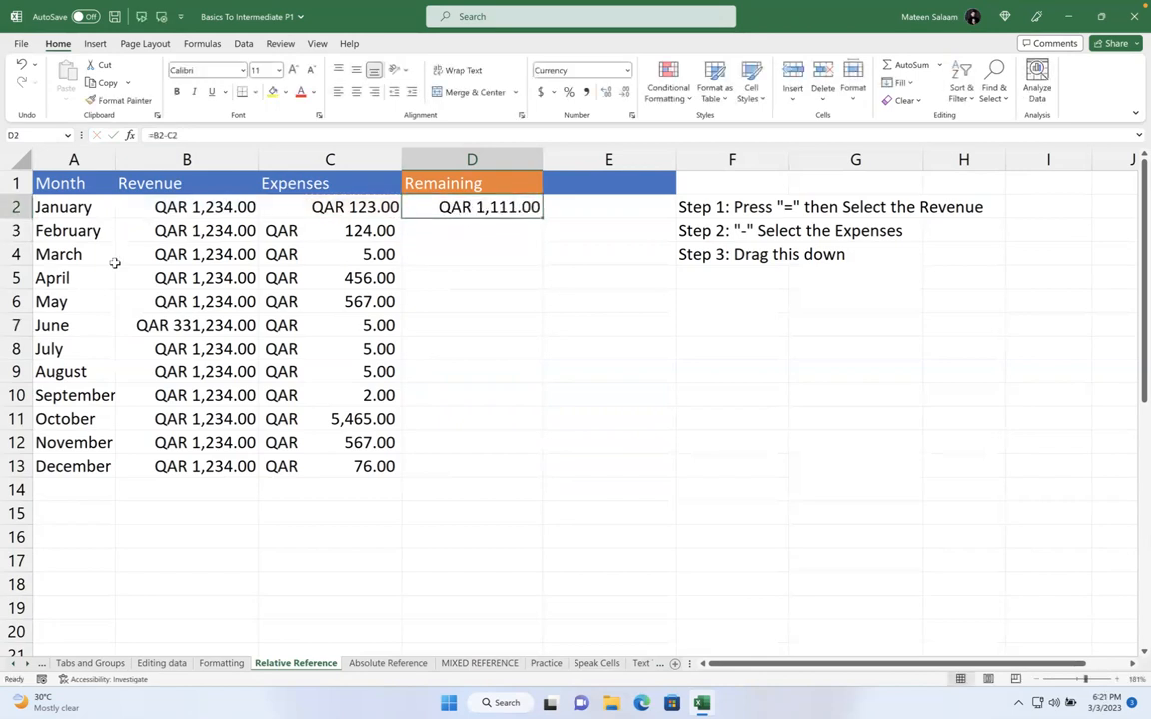
left_click_drag(541, 217, 525, 483)
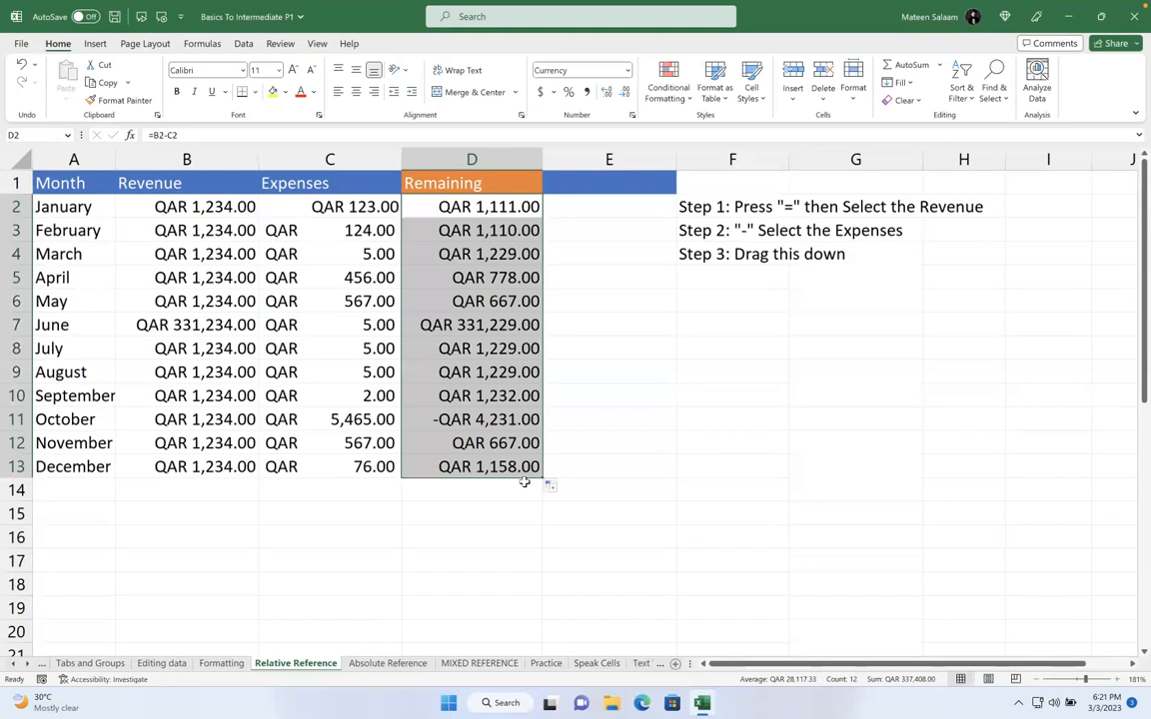
key("Escape")
key("ctrl+z")
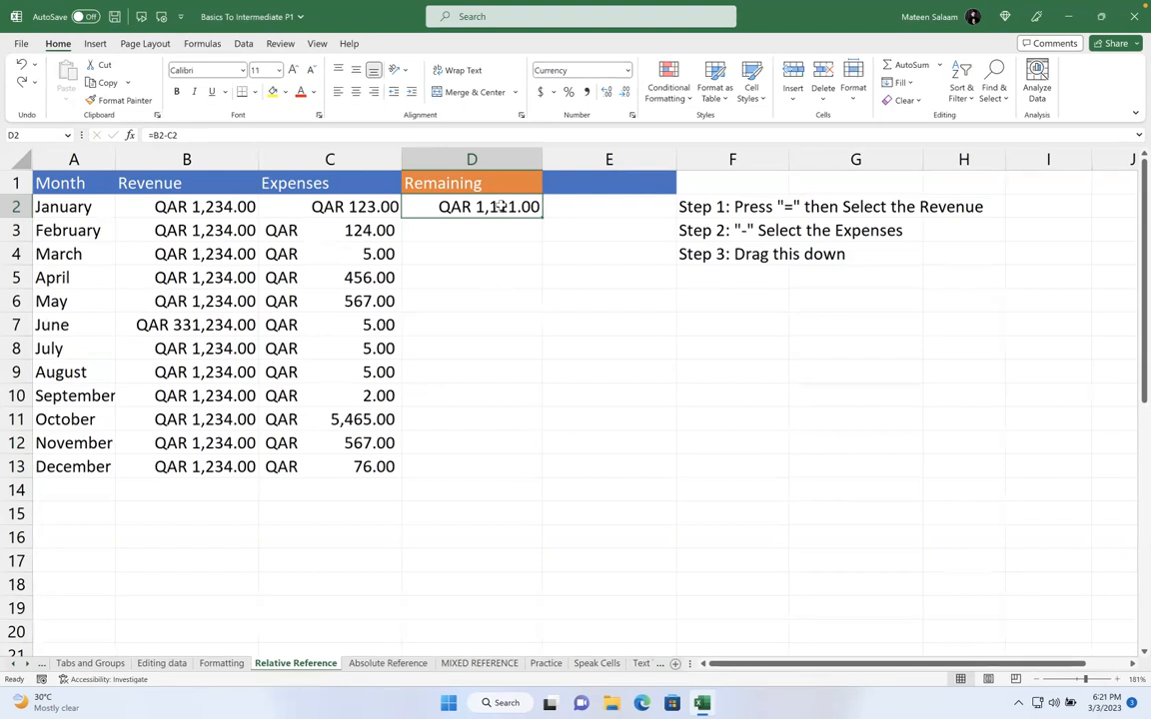
left_click(628, 70)
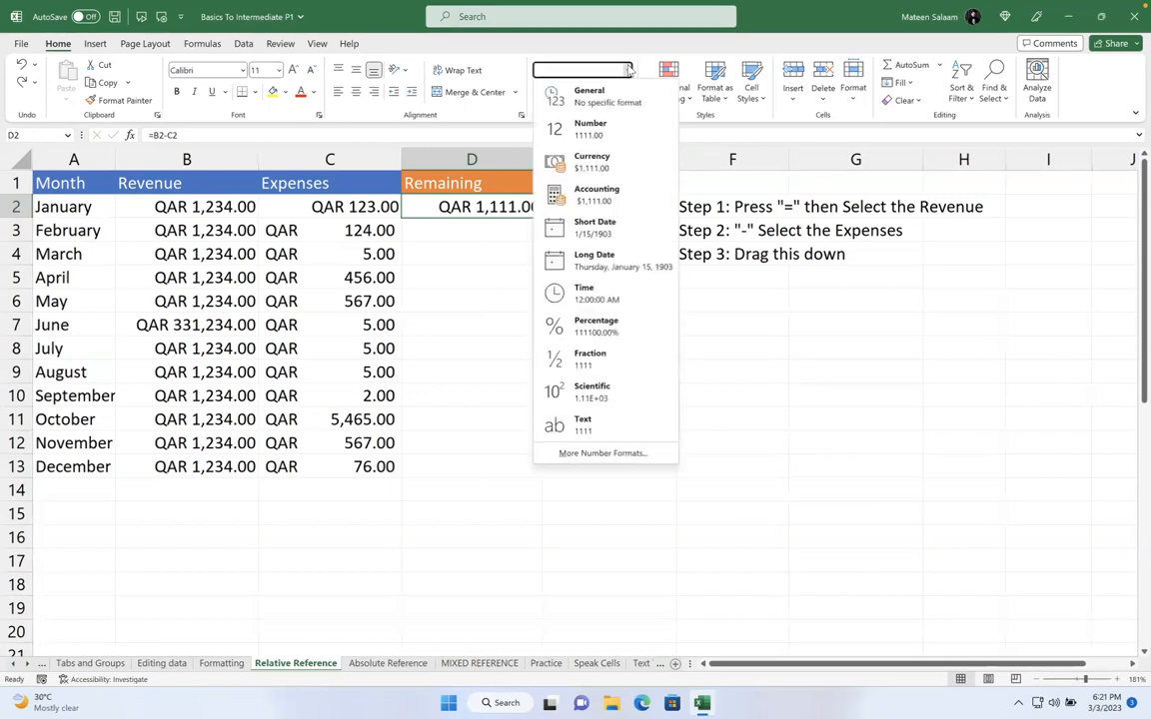
left_click(628, 70)
left_click(629, 70)
left_click(434, 191)
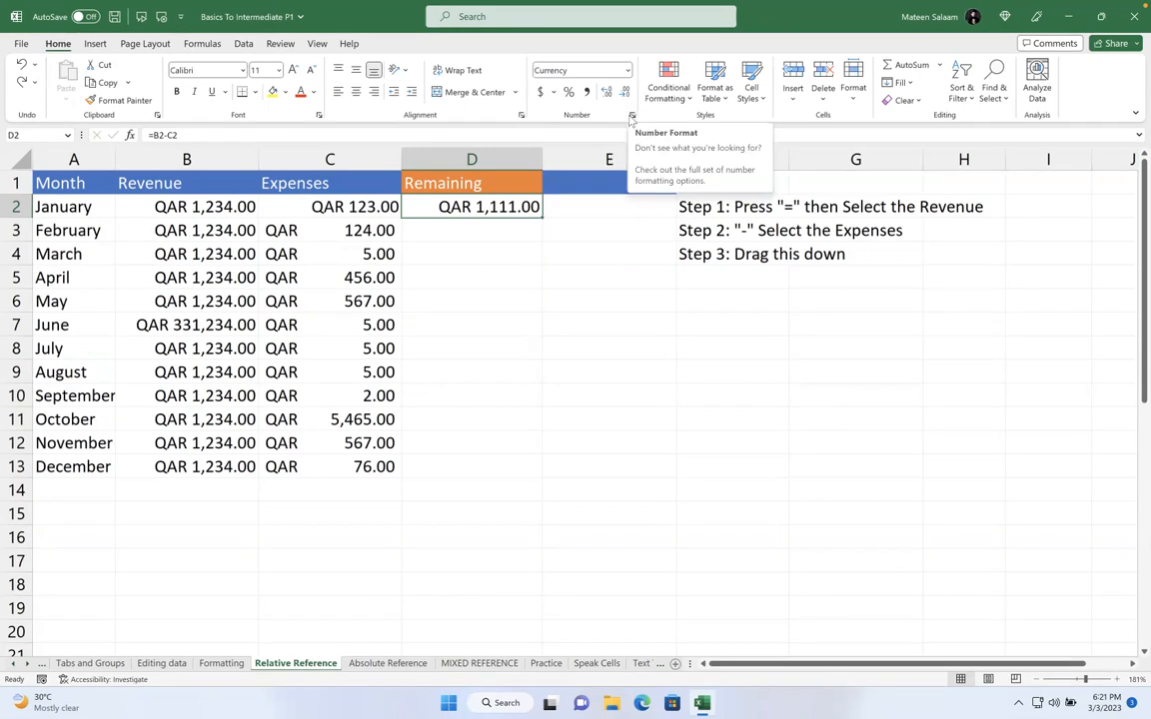
left_click(632, 116)
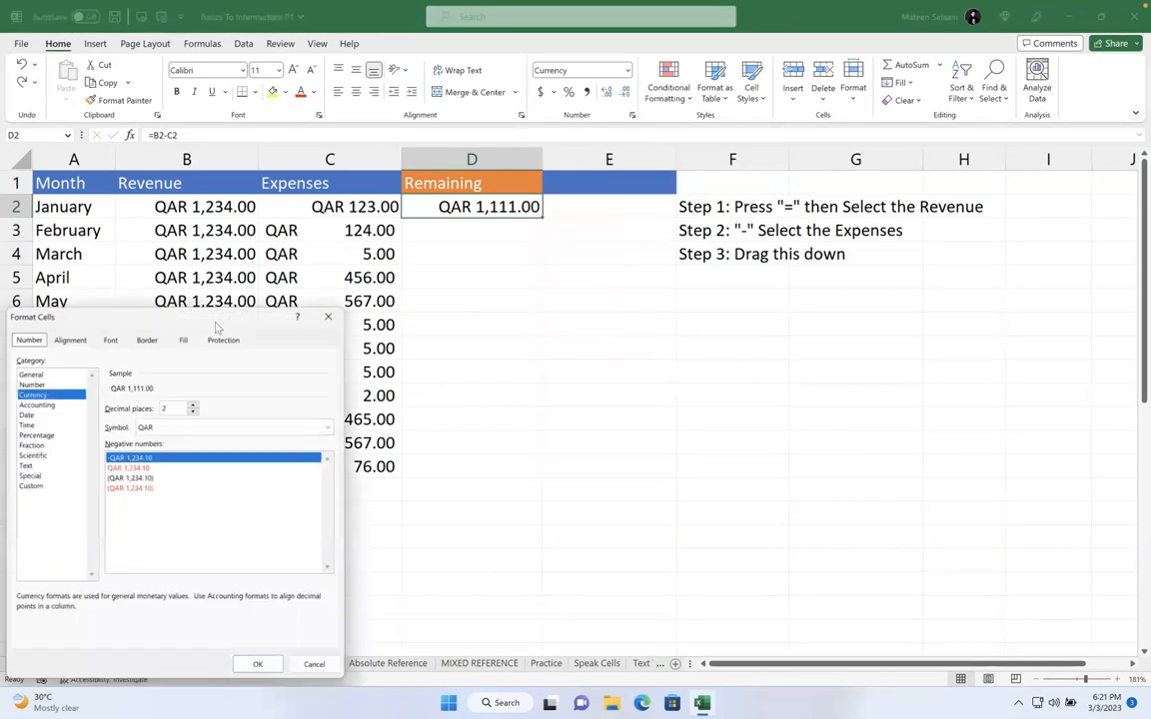
left_click_drag(186, 320, 554, 223)
left_click(420, 296)
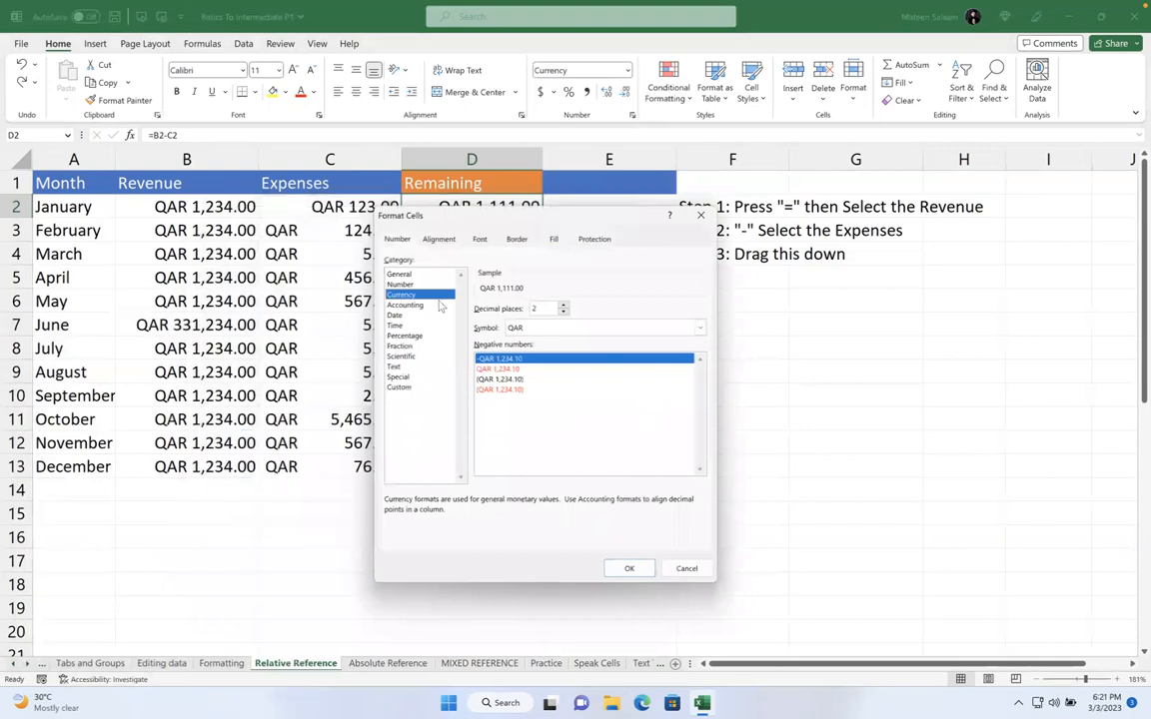
left_click(545, 327)
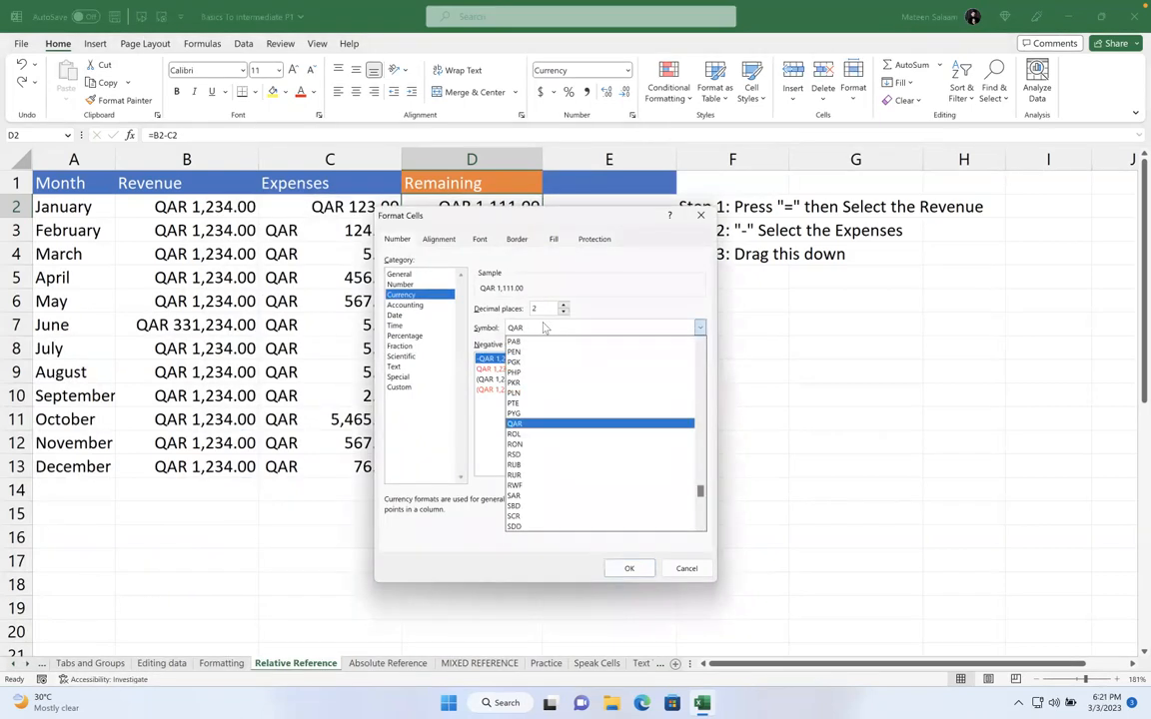
left_click(521, 424)
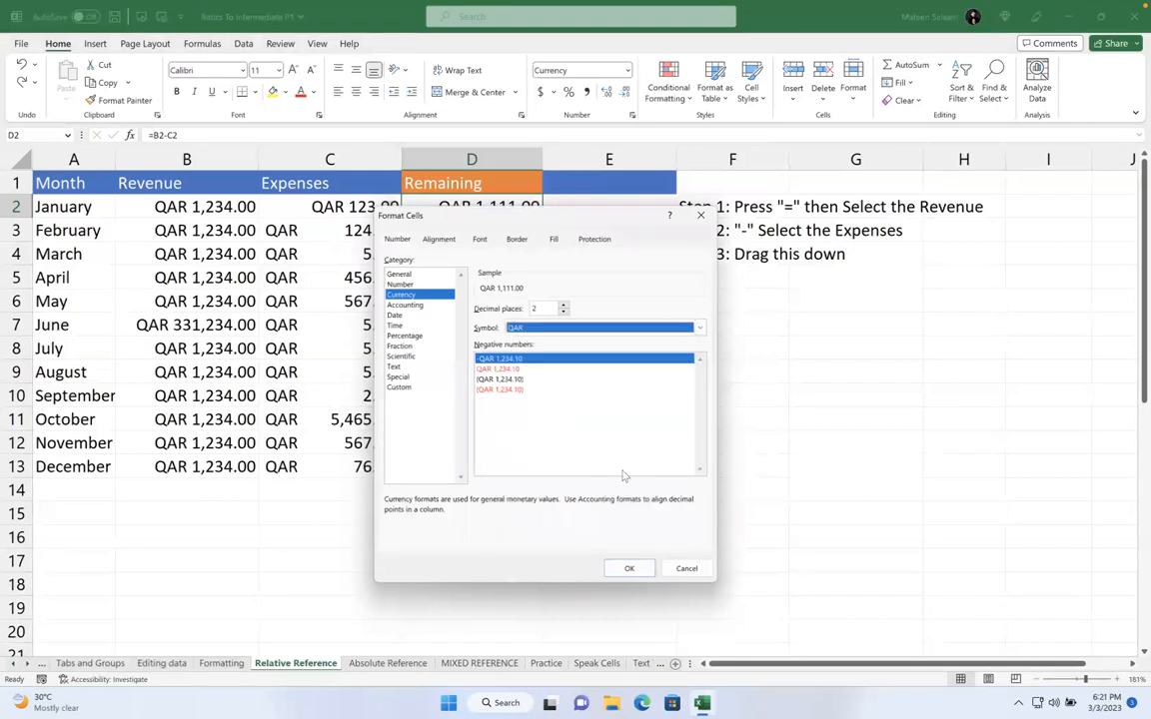
left_click(686, 570)
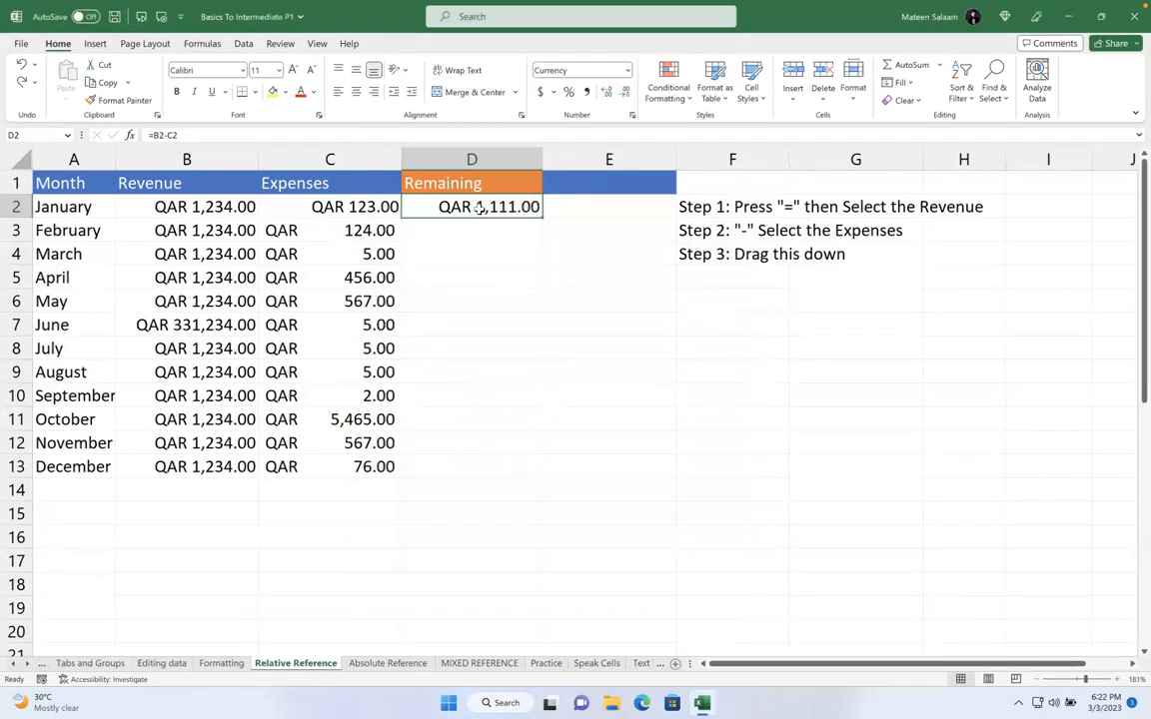
Copy D2's =B2-C2 down to D13, giving -QAR 4,231.00 for October
left_click_drag(540, 231, 524, 480)
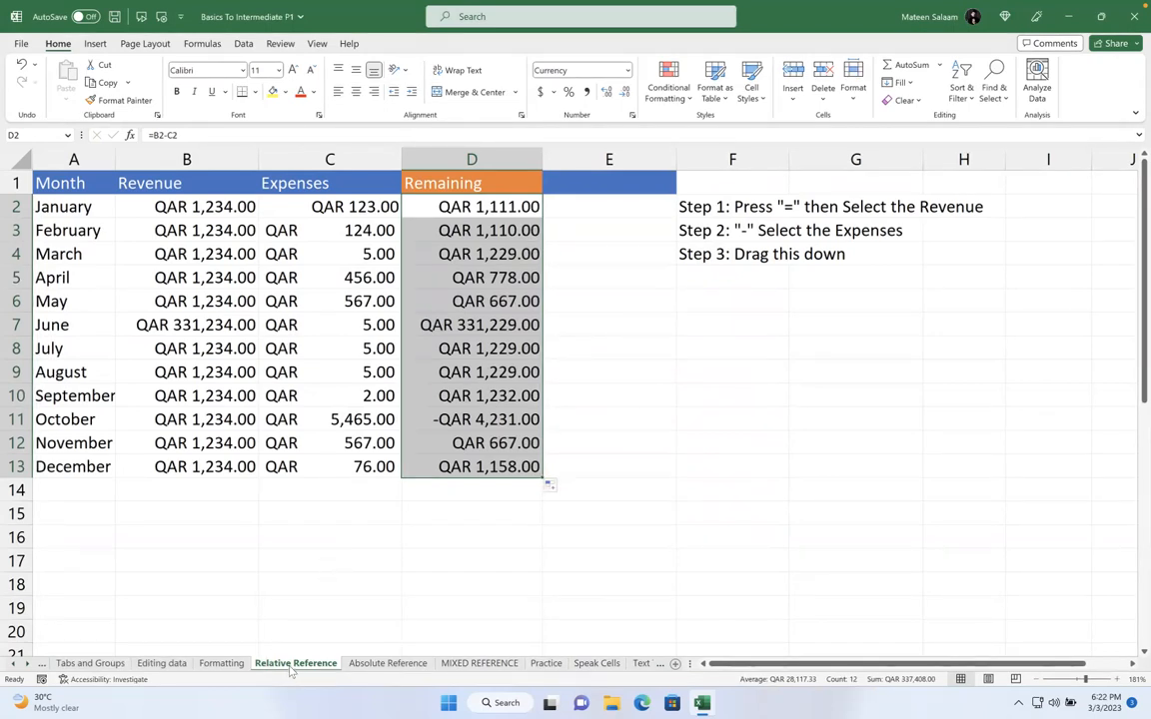
Switch to the Absolute Reference sheet and scroll up to the item table
left_click(381, 665)
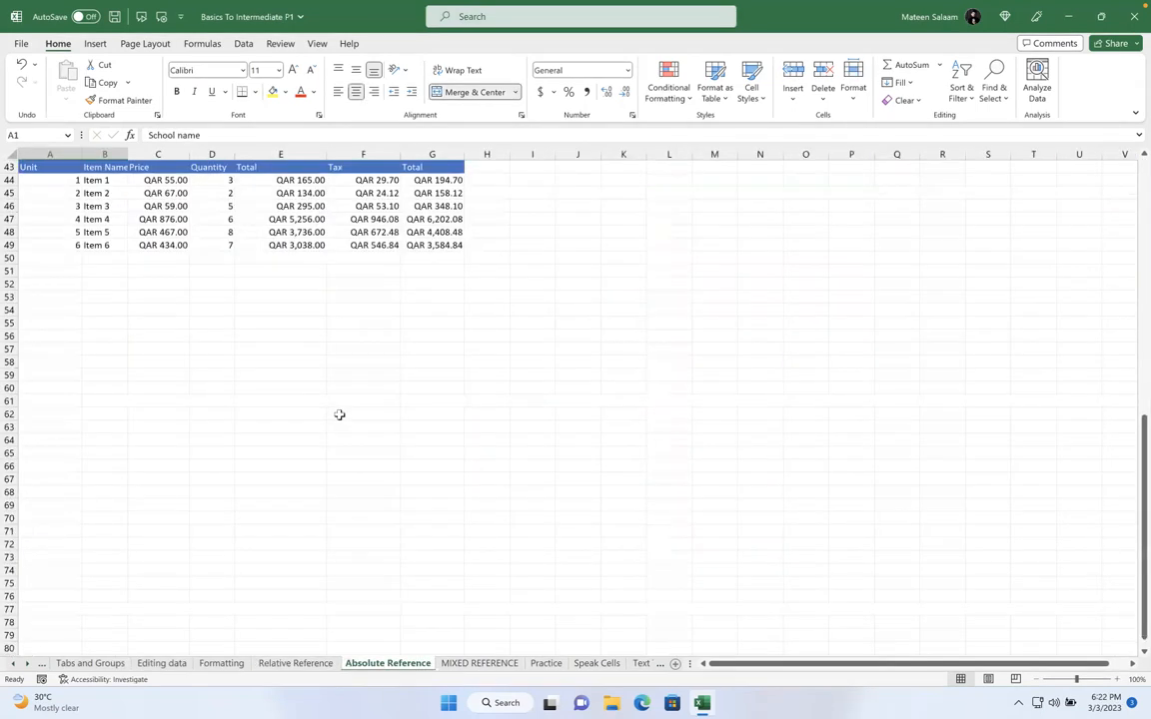
right_click(340, 414)
key("Escape")
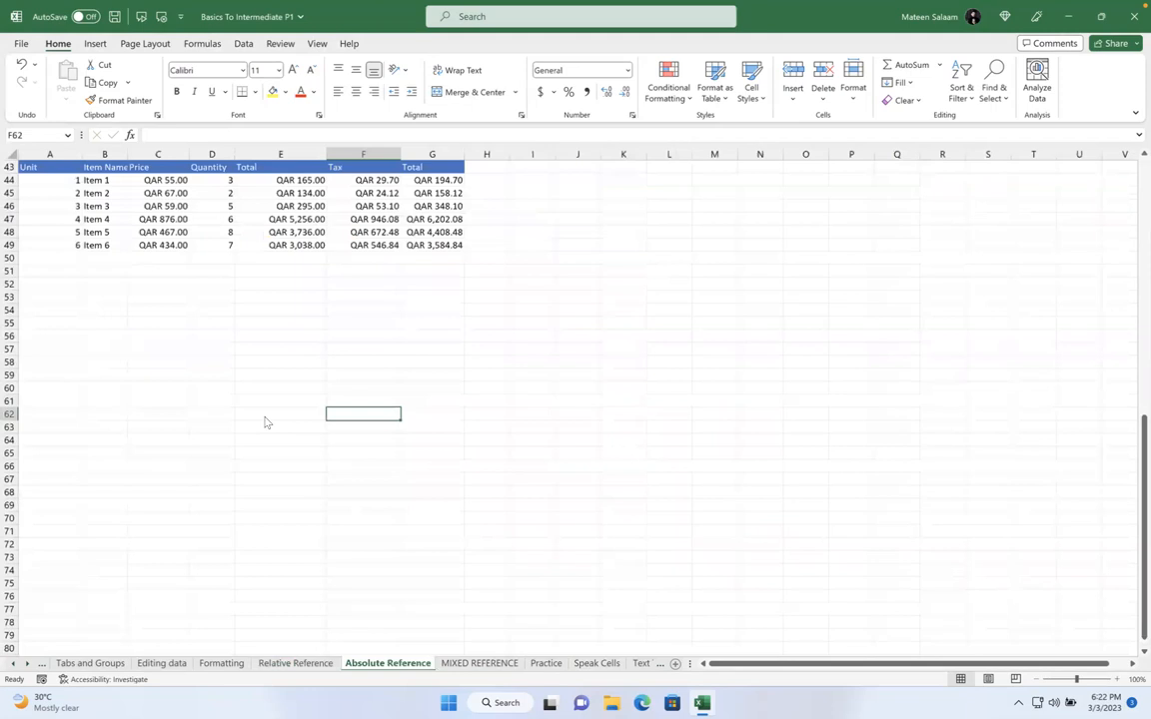
scroll(265, 423, "up", 2)
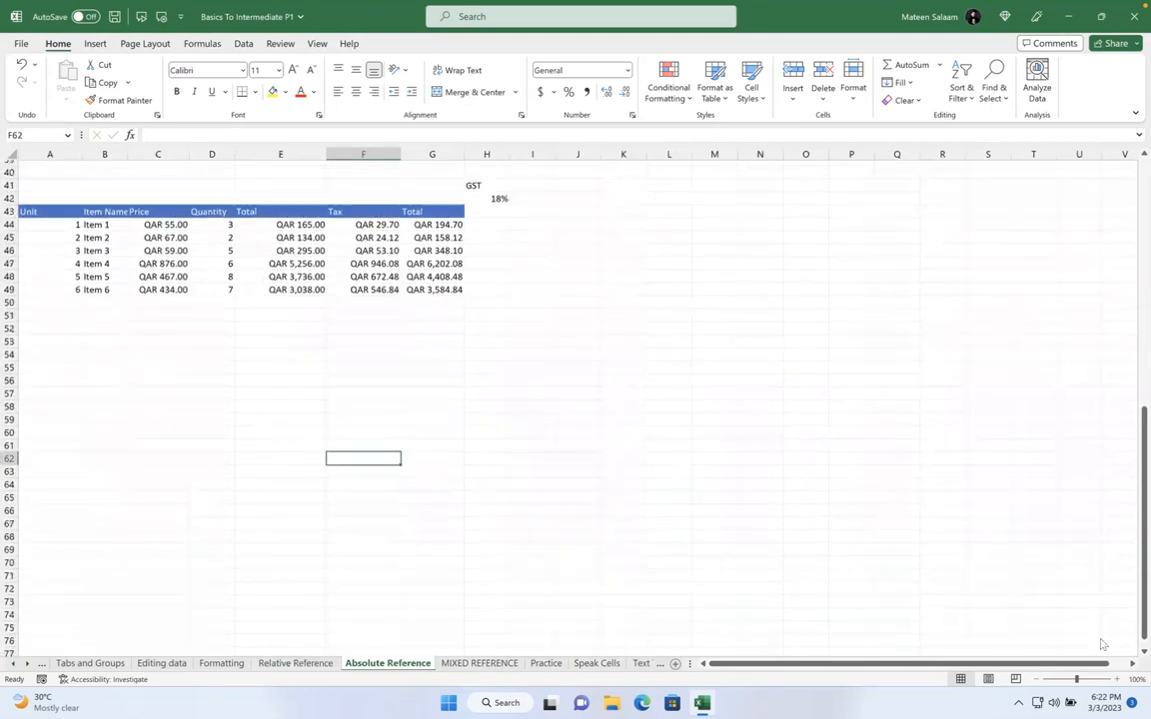
scroll(977, 611, "up", 4, "ctrl")
left_click(794, 521)
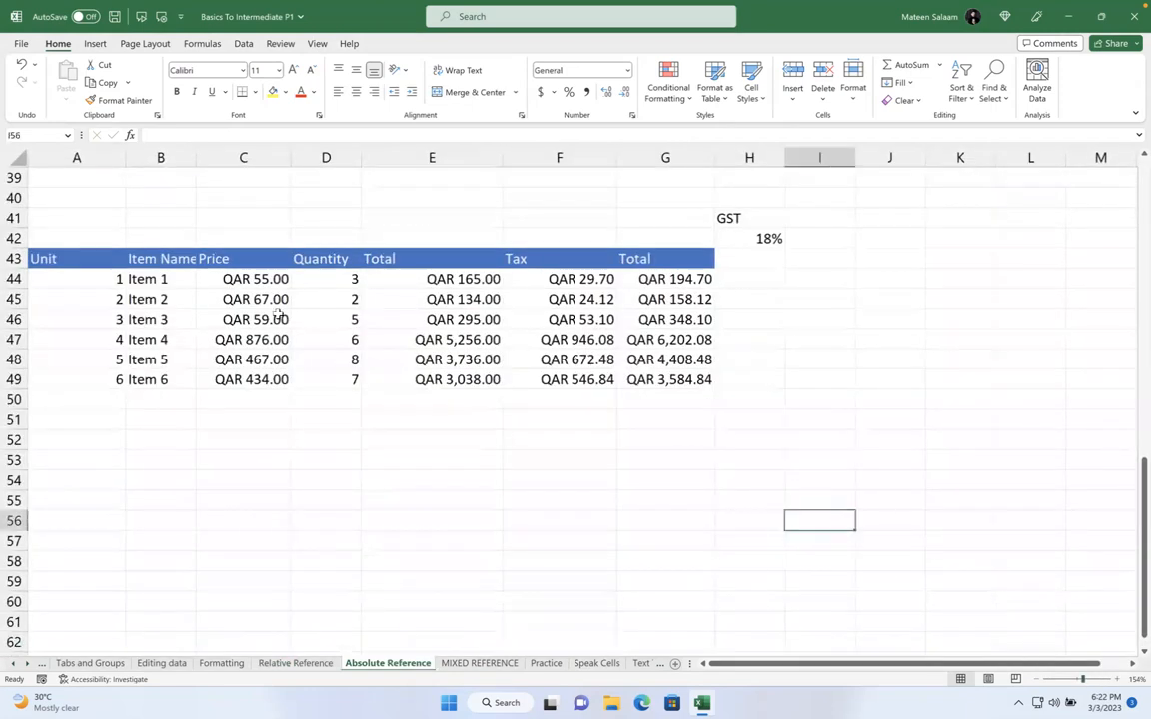
Clear the Total, Tax and second Total values for Items 1–6 in E44:G49
left_click_drag(149, 279, 181, 376)
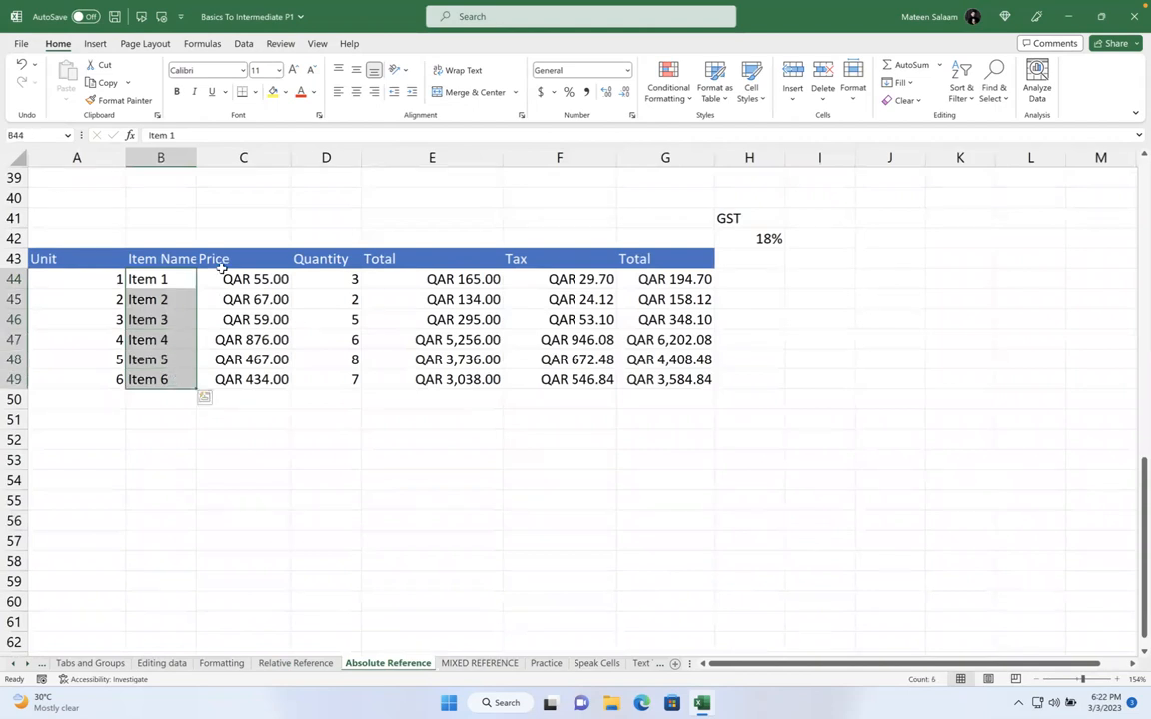
left_click(270, 282)
left_click(263, 299)
left_click(250, 318)
left_click_drag(400, 280, 673, 400)
key("Delete")
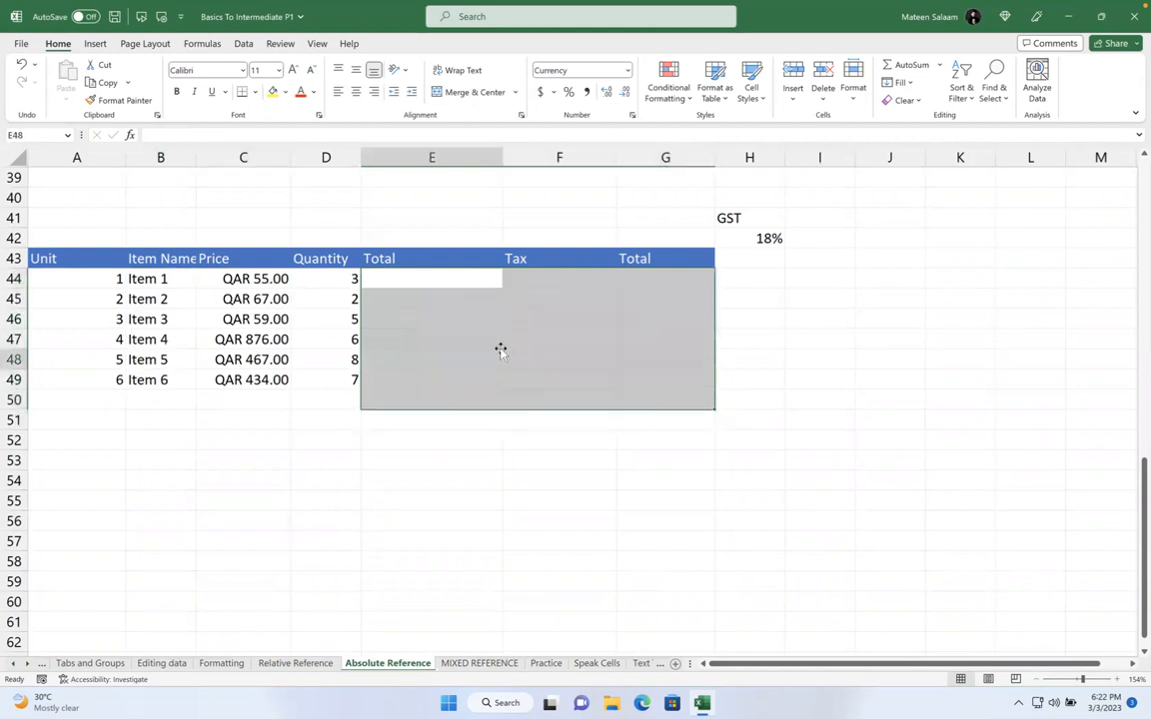
left_click(500, 351)
left_click(386, 270)
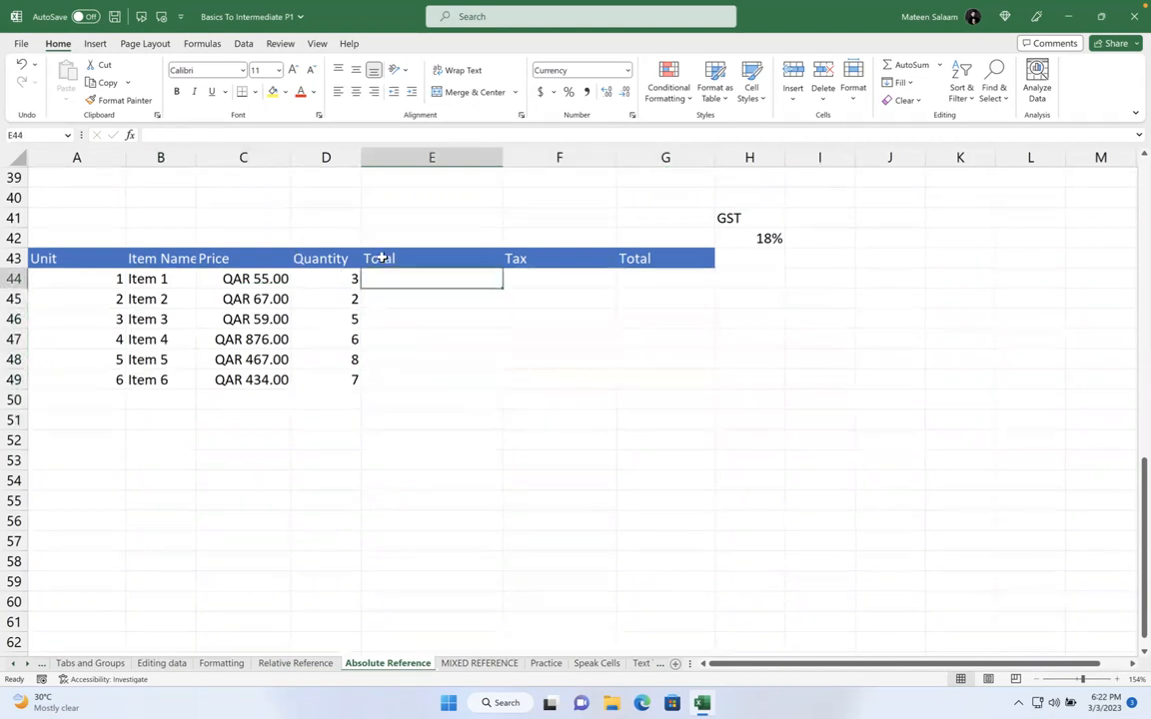
double_click(390, 257)
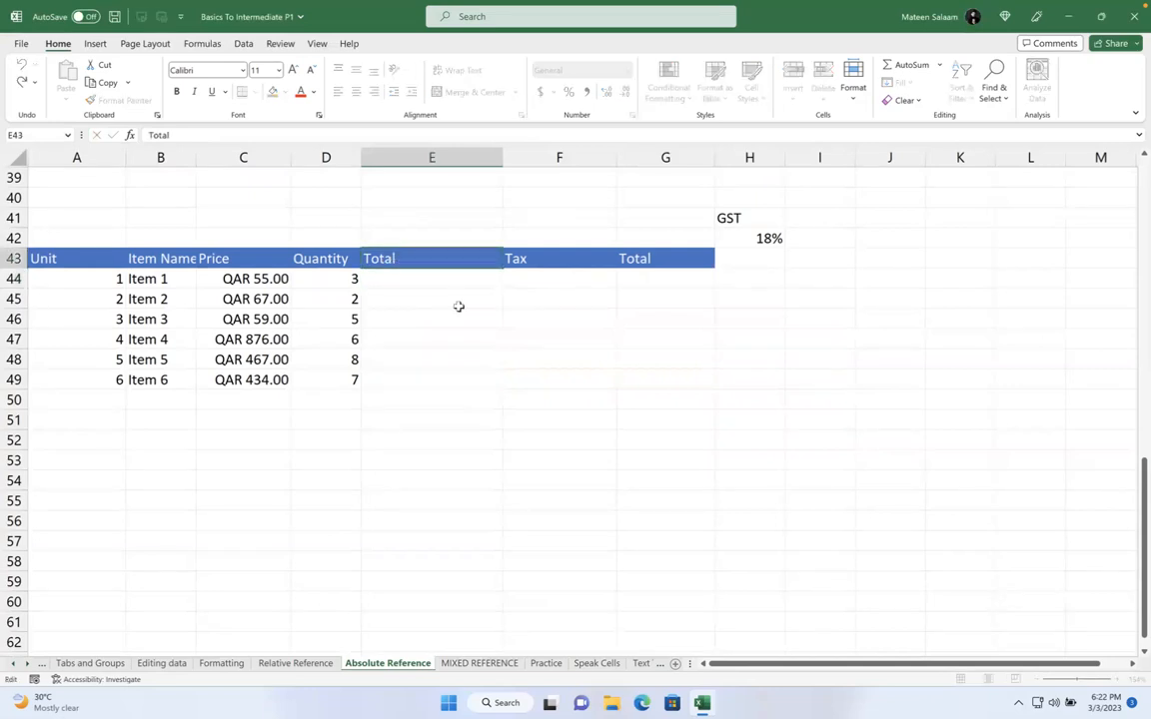
type("S")
key("BackSpace")
key("BackSpace")
type("Sub0")
key("BackSpace")
type("_T")
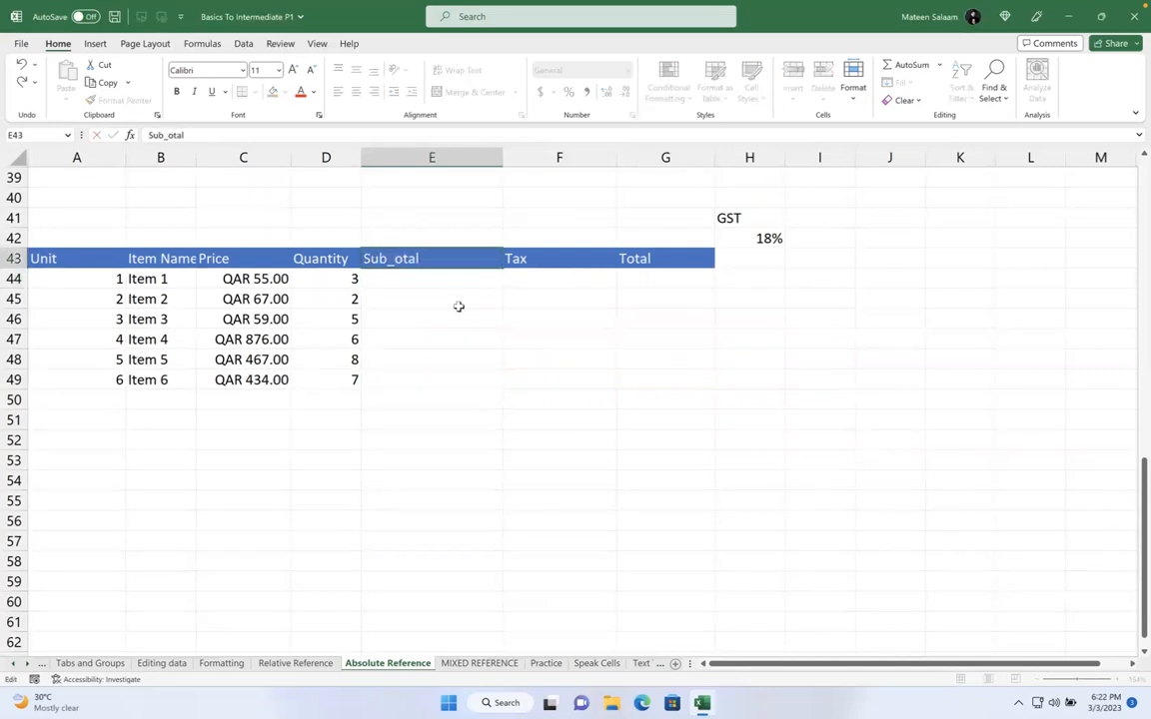
left_click(458, 306)
left_click(444, 275)
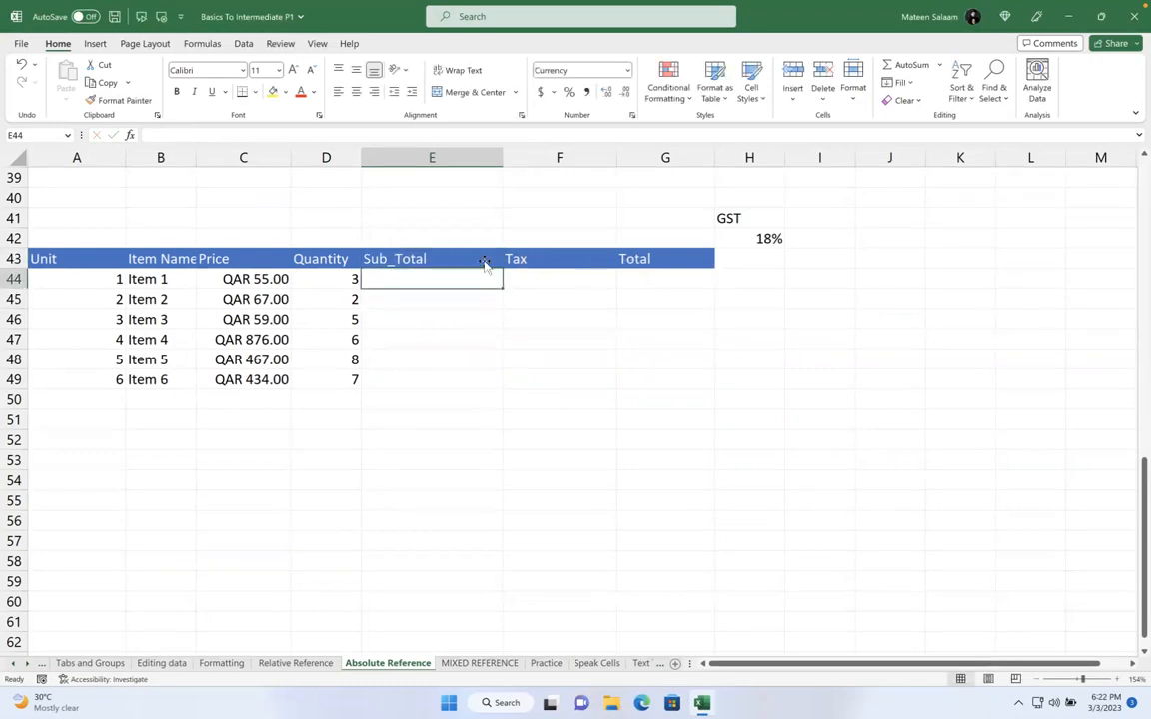
left_click(182, 279)
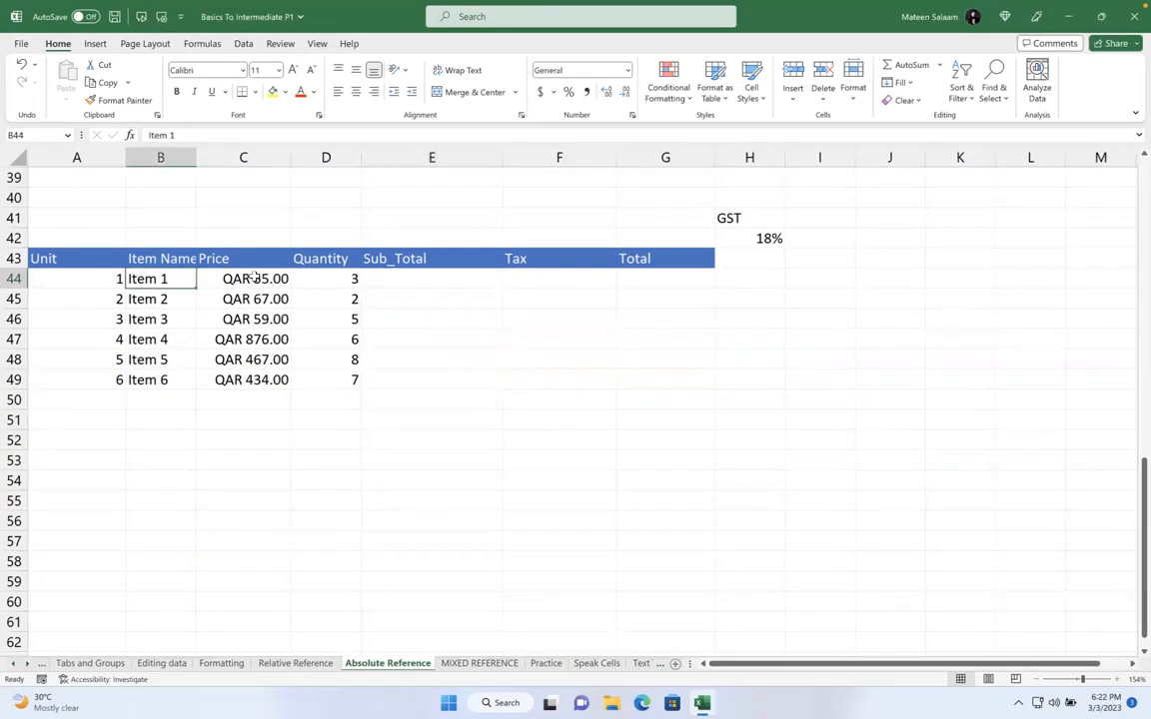
left_click(255, 278)
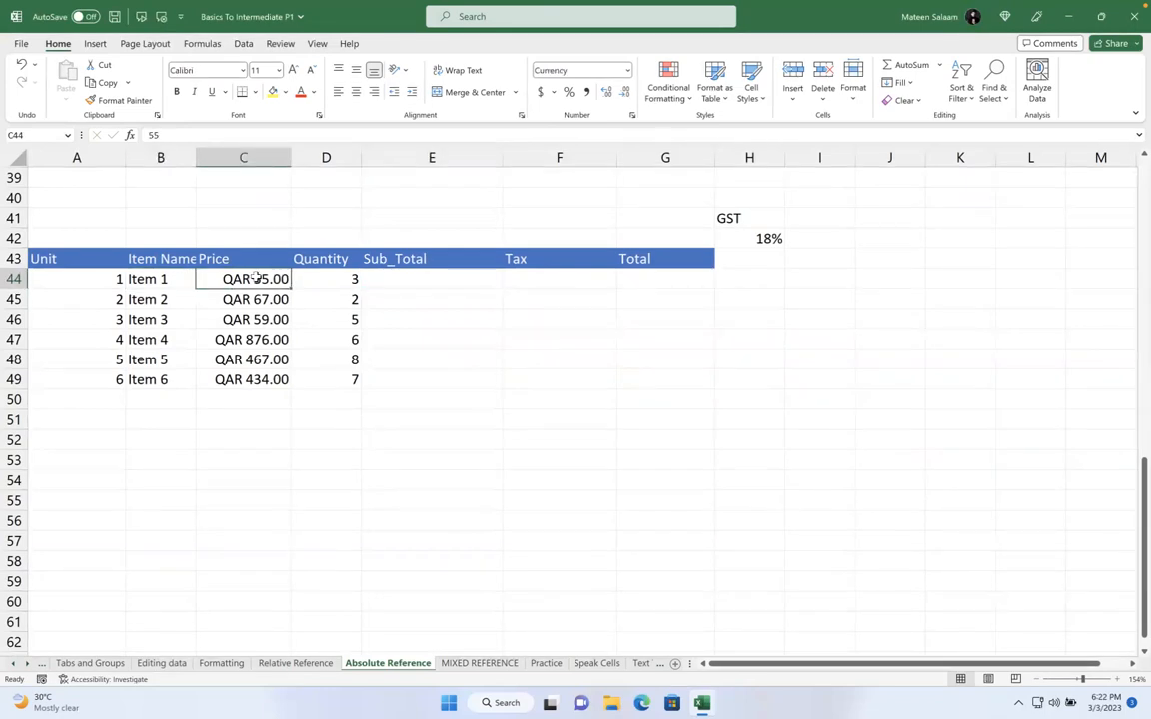
left_click(309, 278)
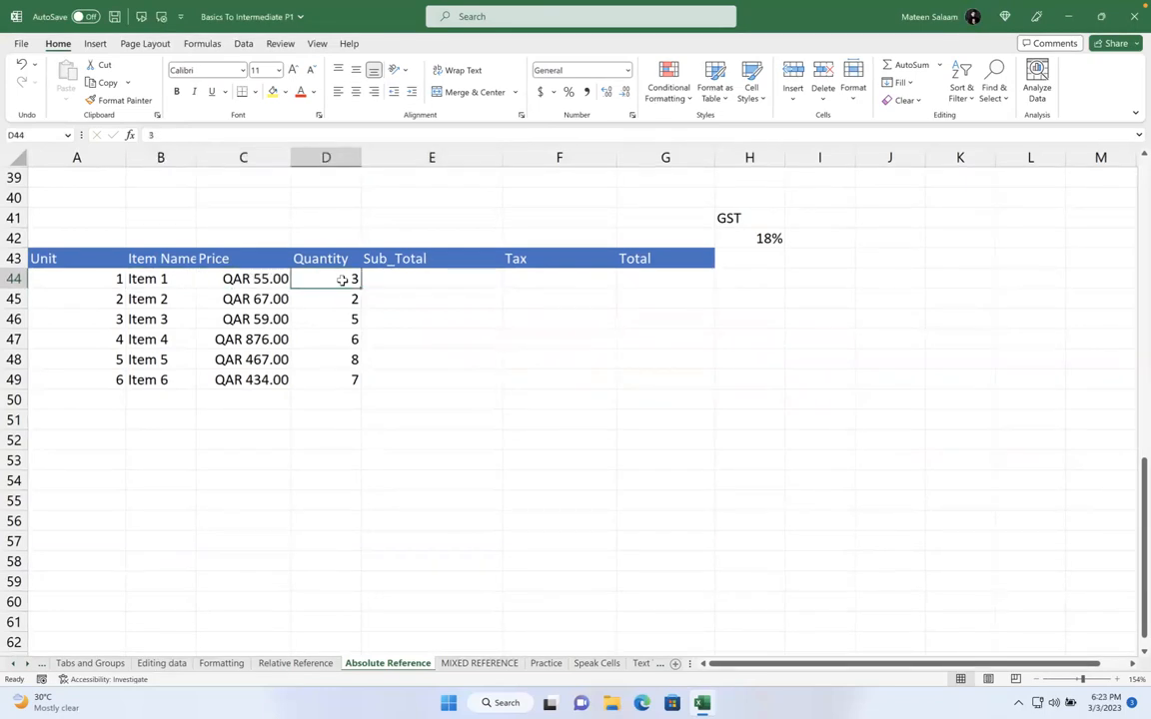
left_click(411, 275)
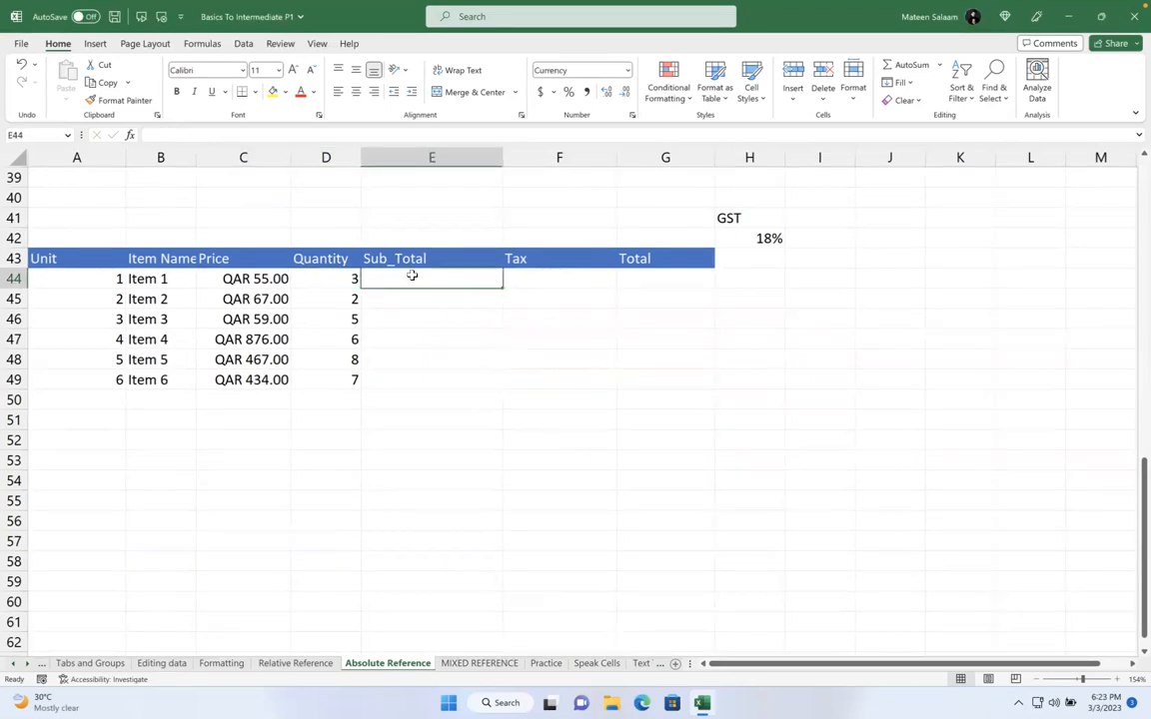
type("=")
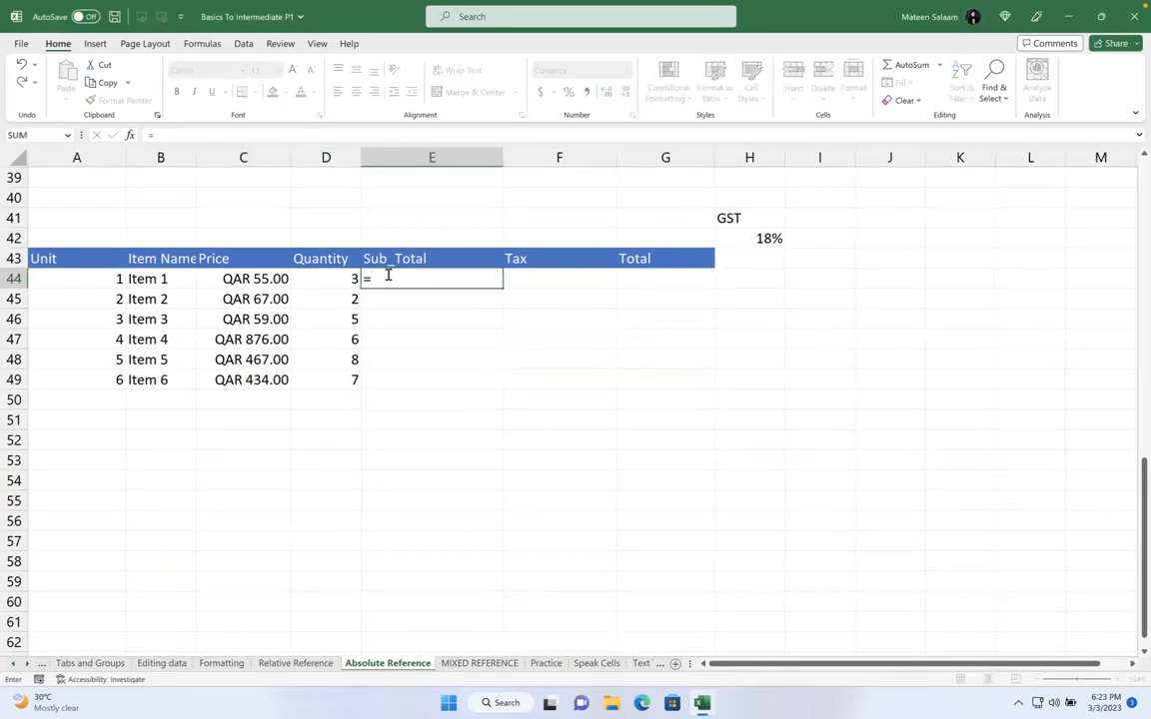
left_click(268, 278)
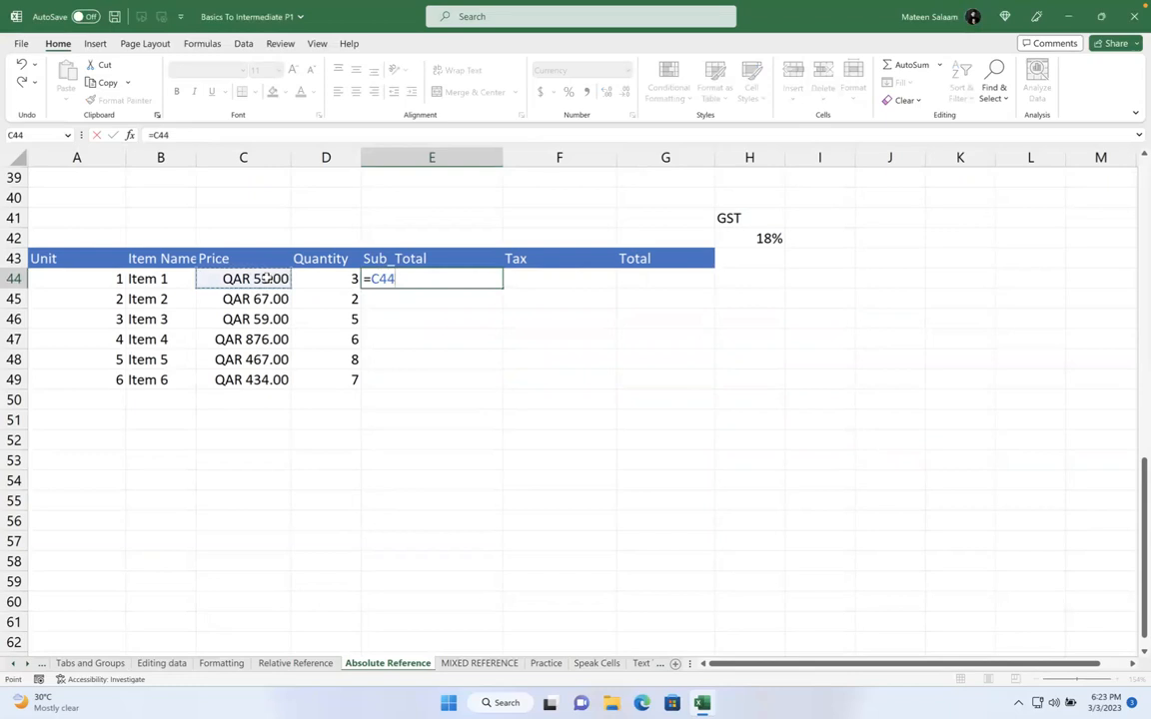
type("*")
left_click(313, 280)
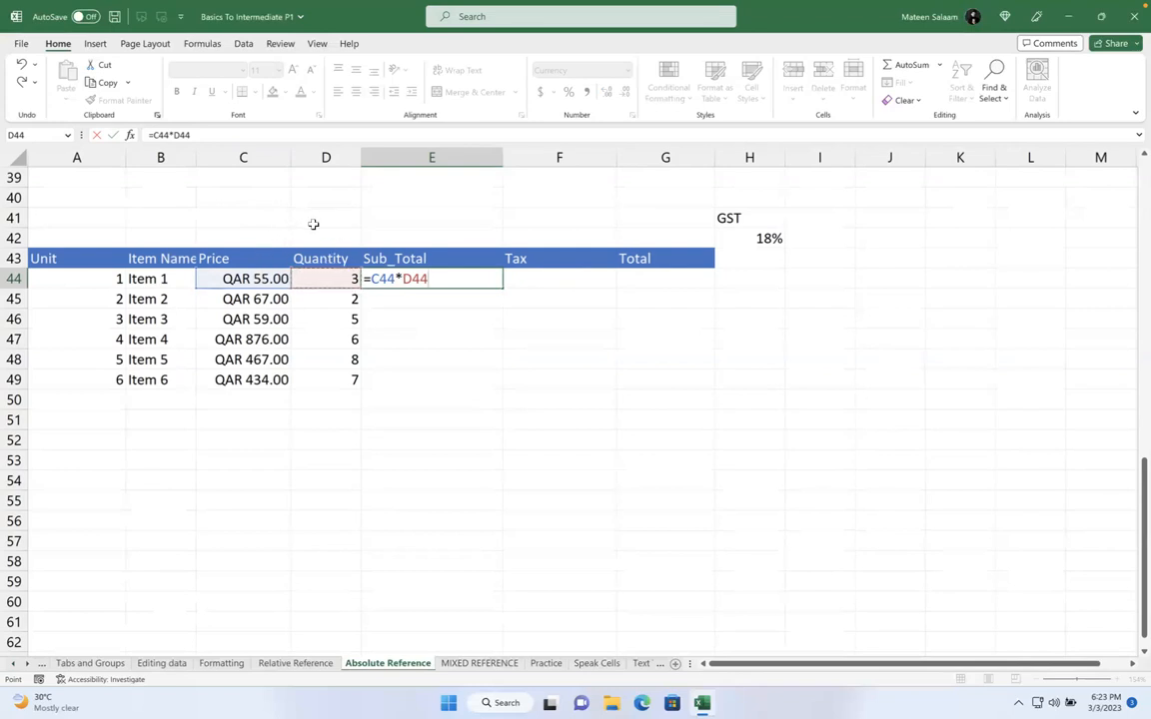
key("Return")
left_click(452, 279)
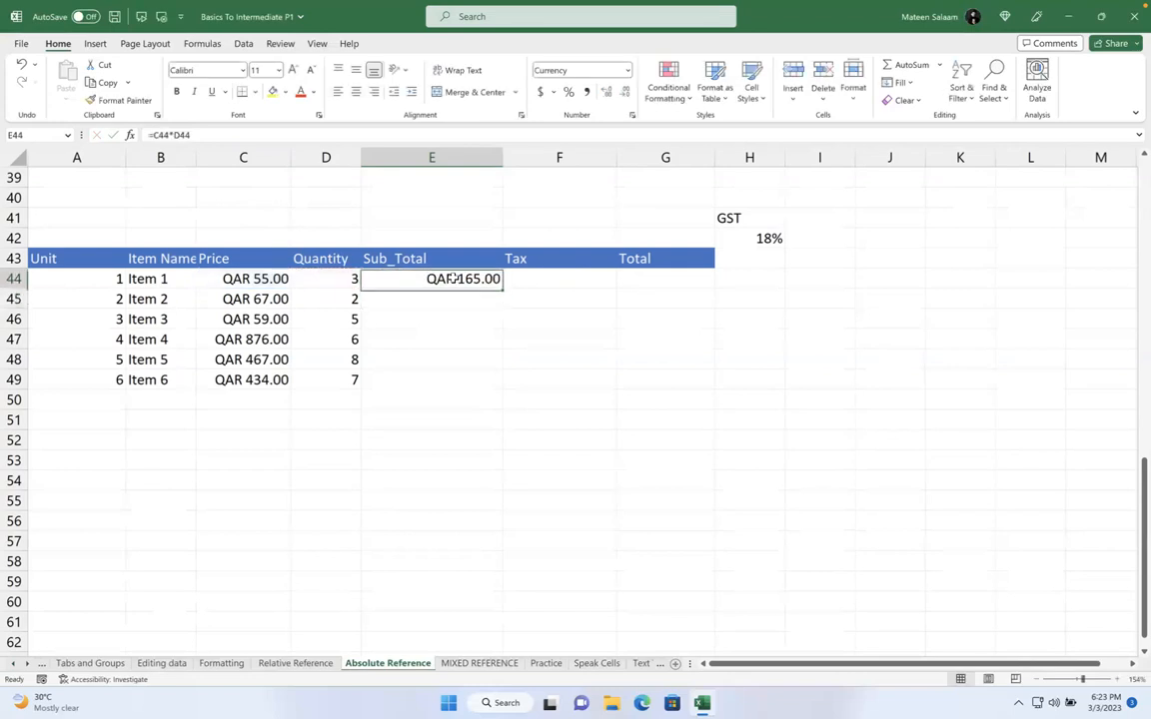
double_click(480, 275)
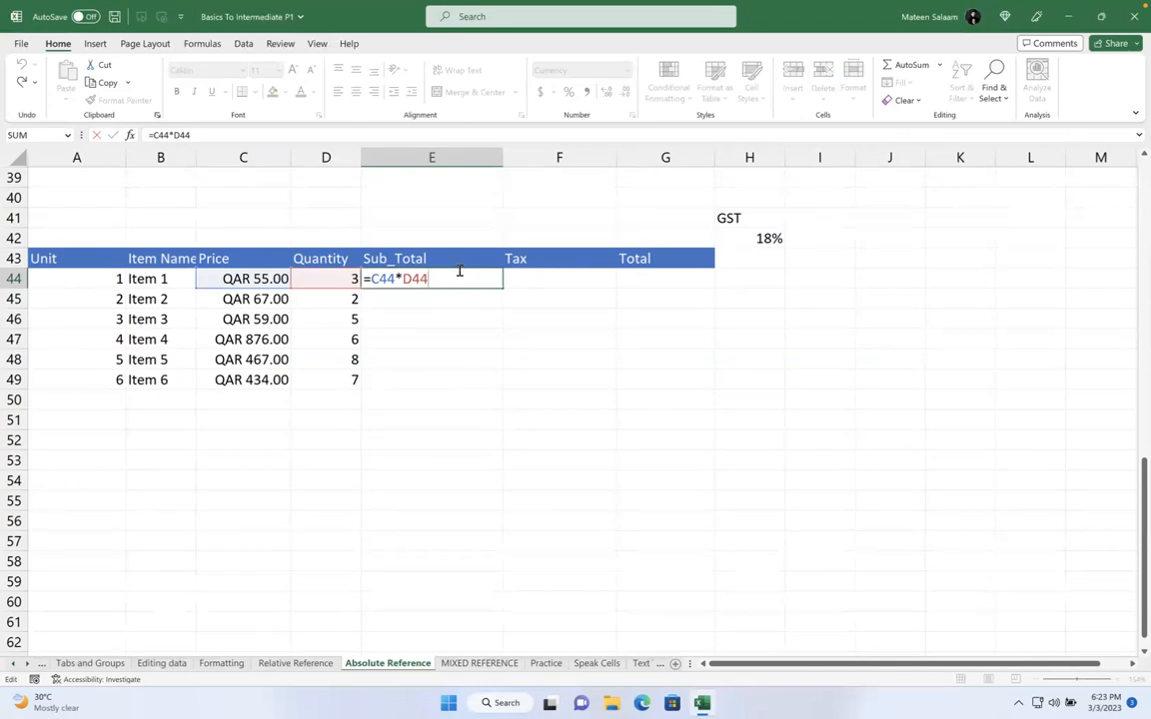
key("Return")
left_click(454, 276)
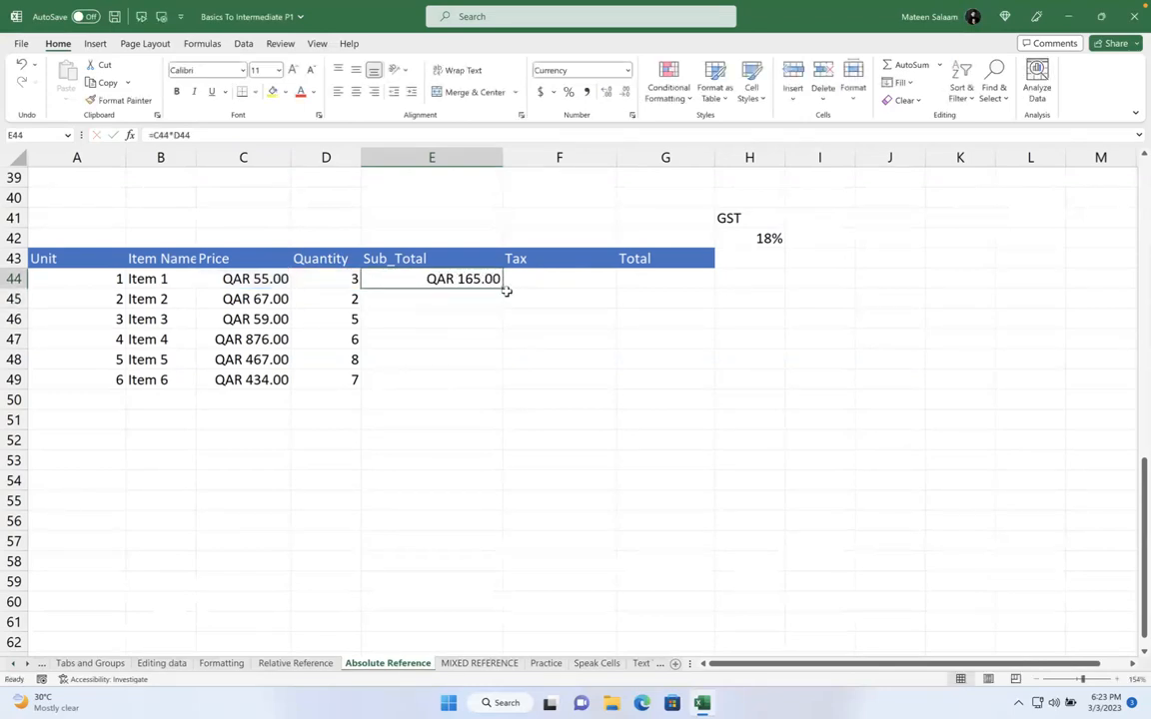
left_click_drag(501, 283, 499, 387)
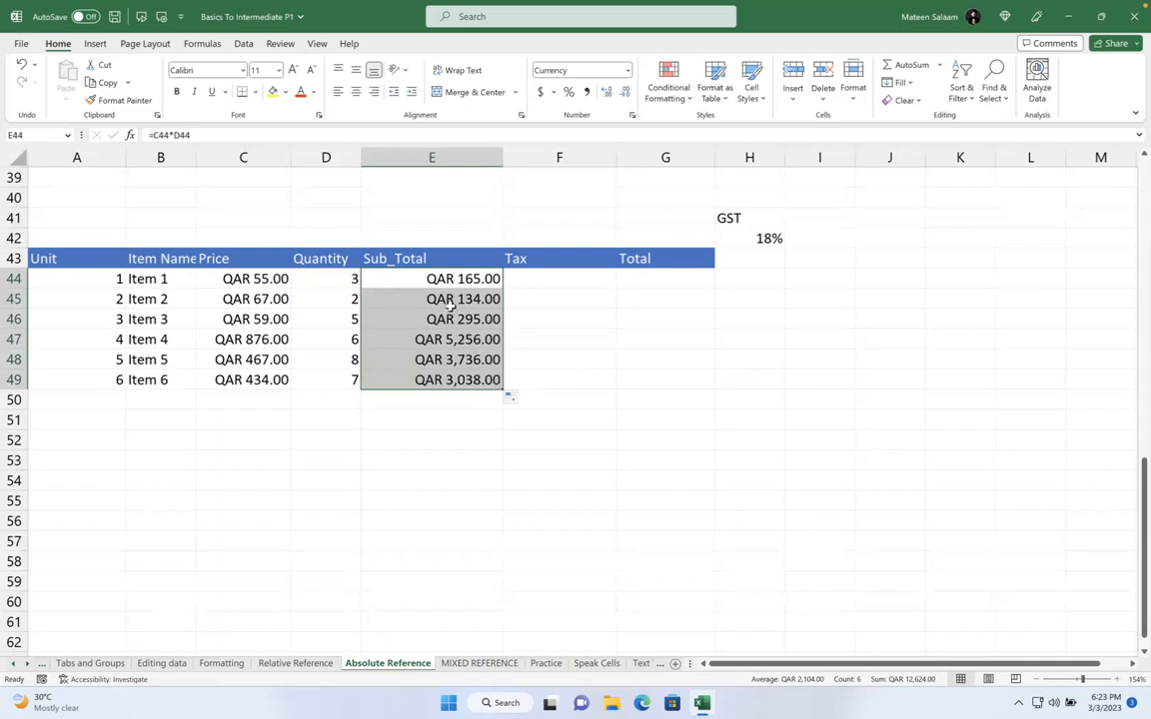
left_click(547, 285)
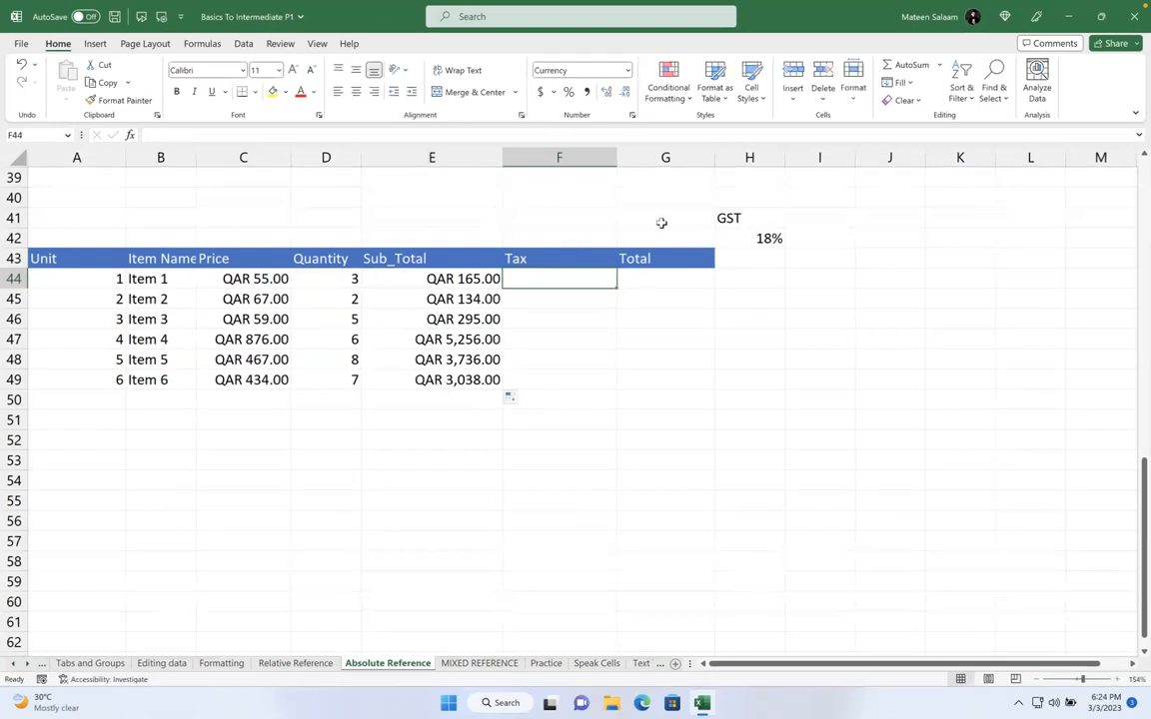
left_click(748, 238)
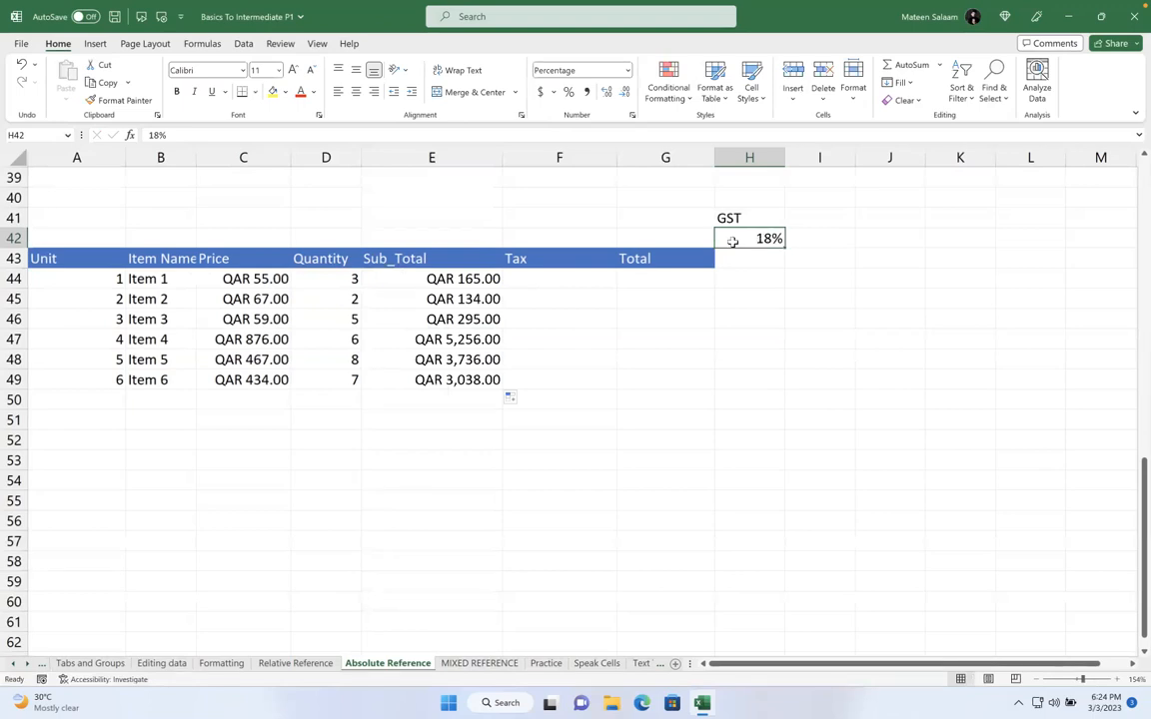
left_click(732, 218)
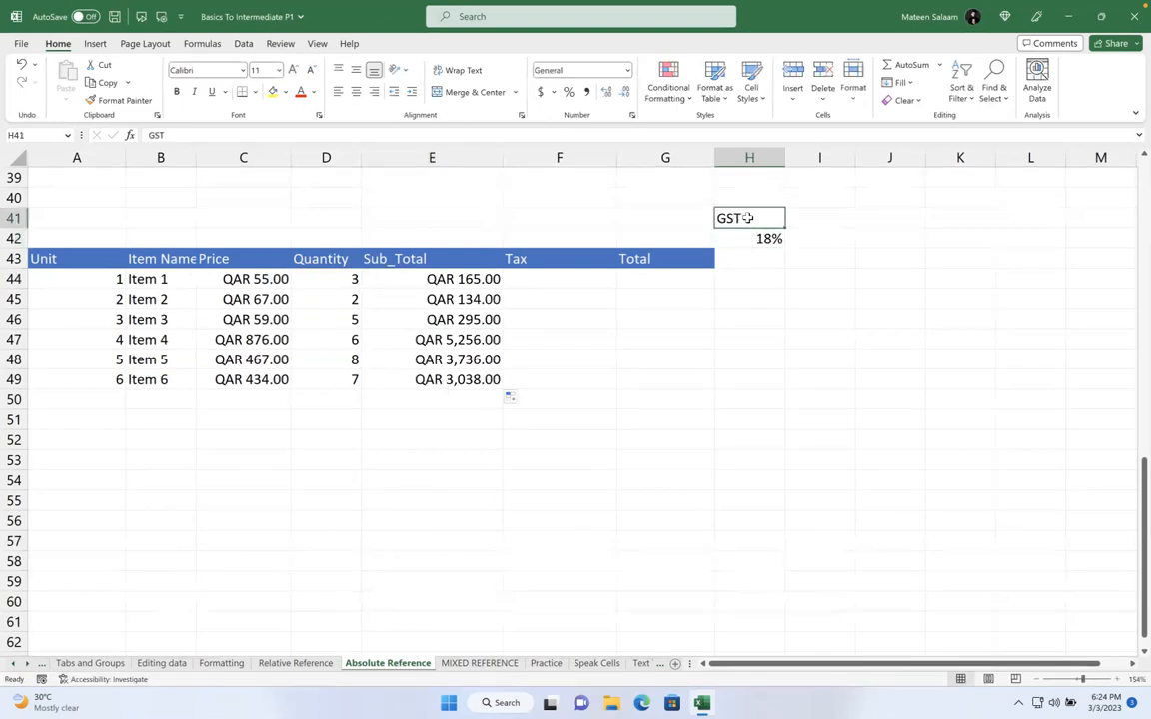
left_click(751, 237)
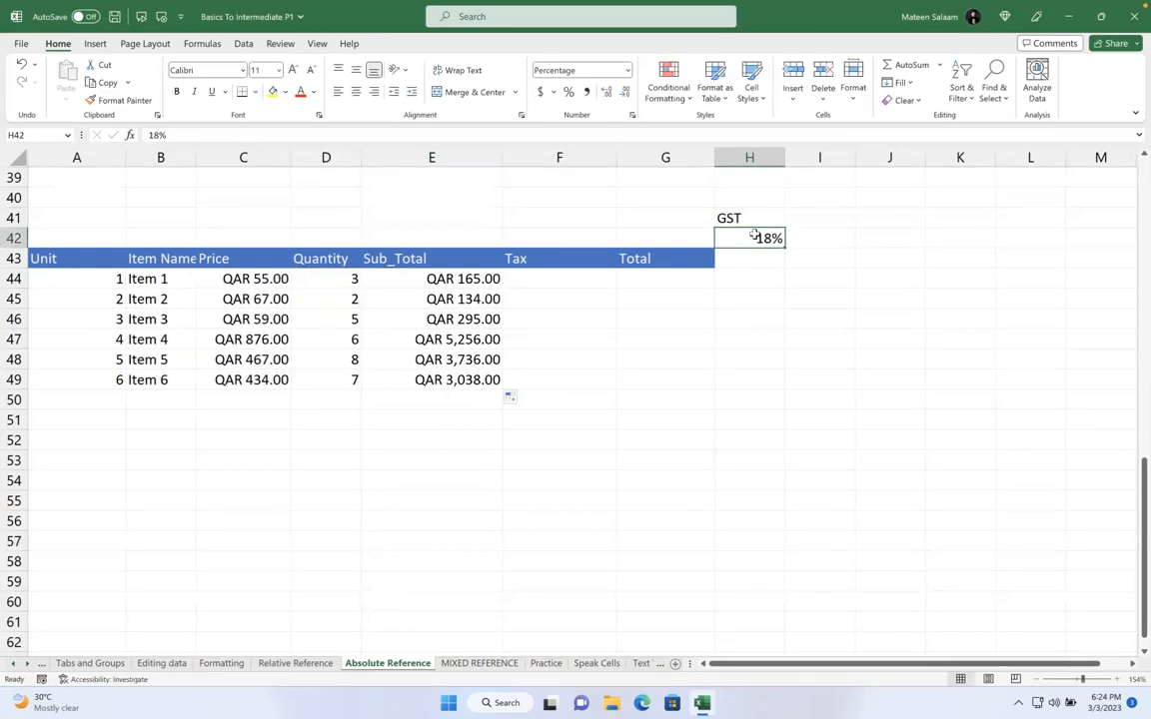
left_click(531, 280)
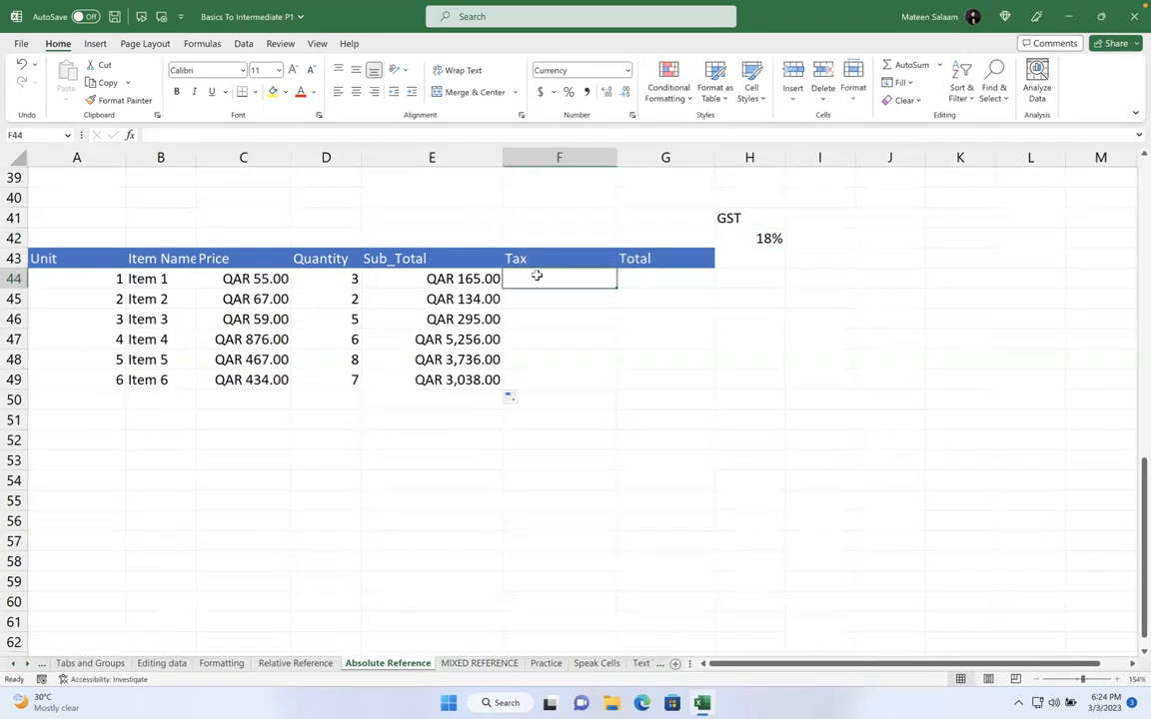
left_click(466, 277)
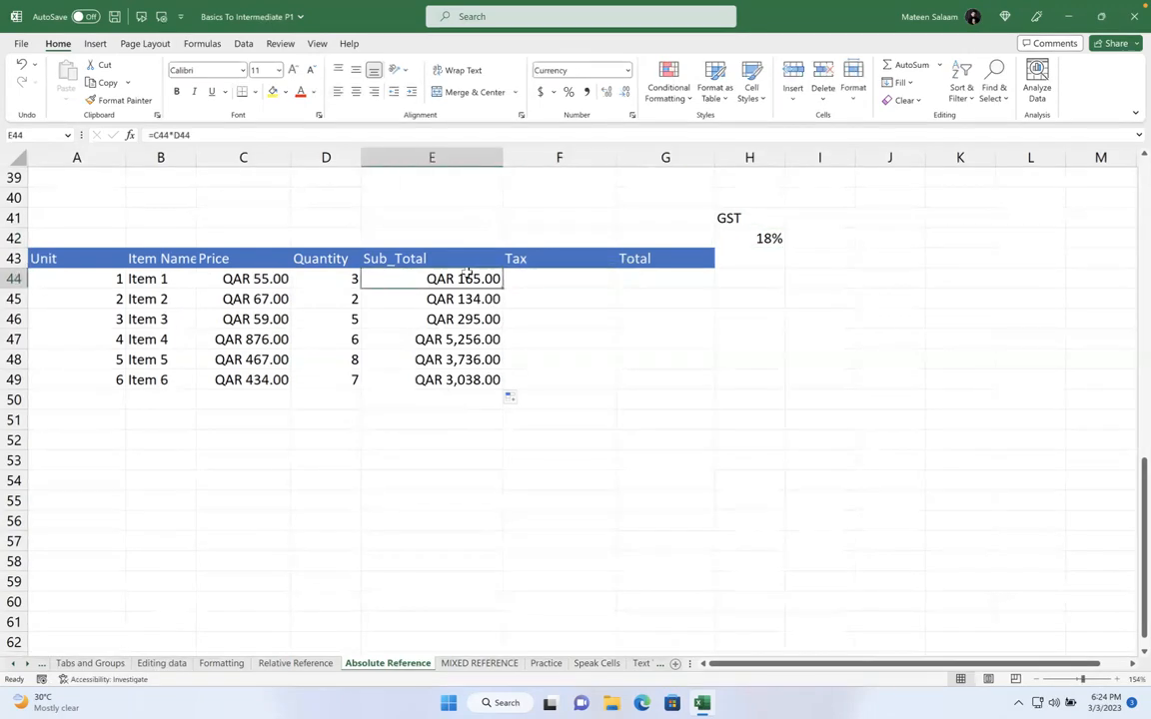
left_click(774, 235)
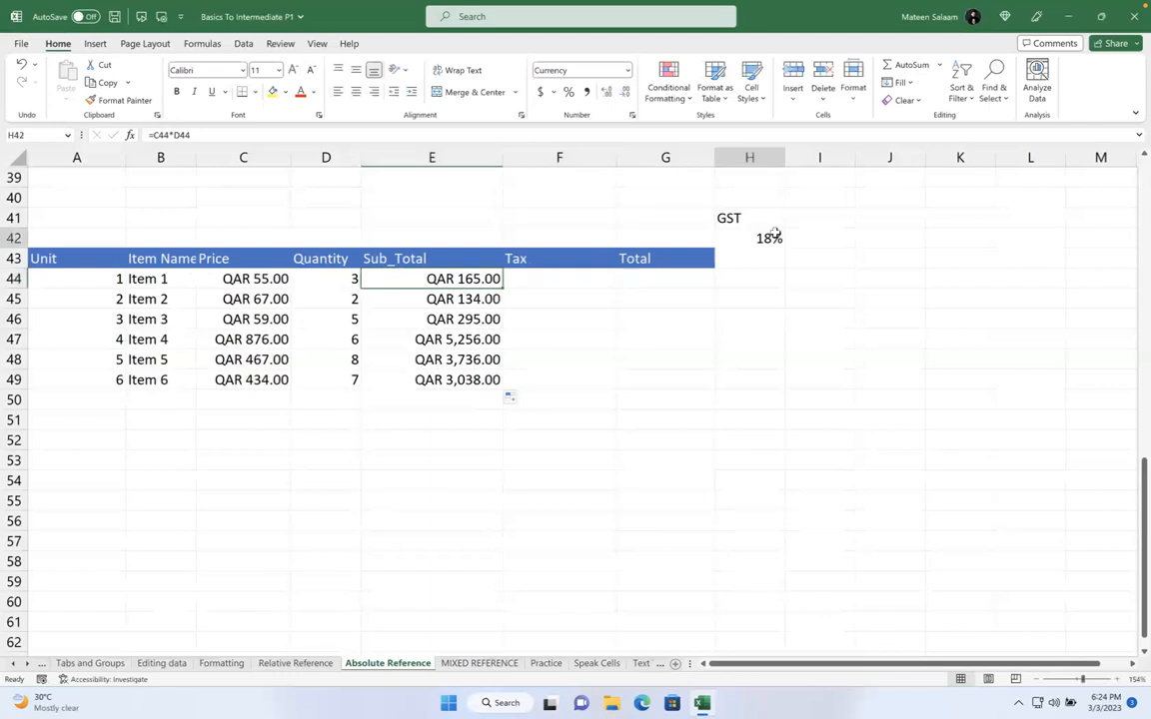
left_click(466, 278)
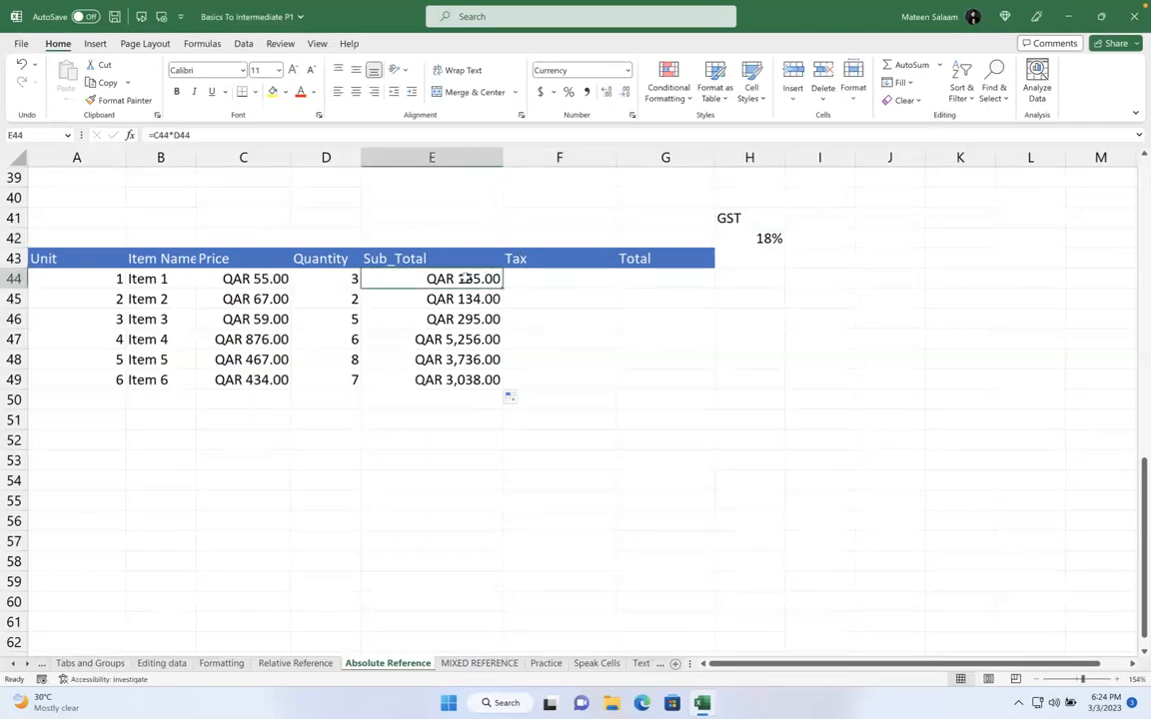
left_click(524, 282)
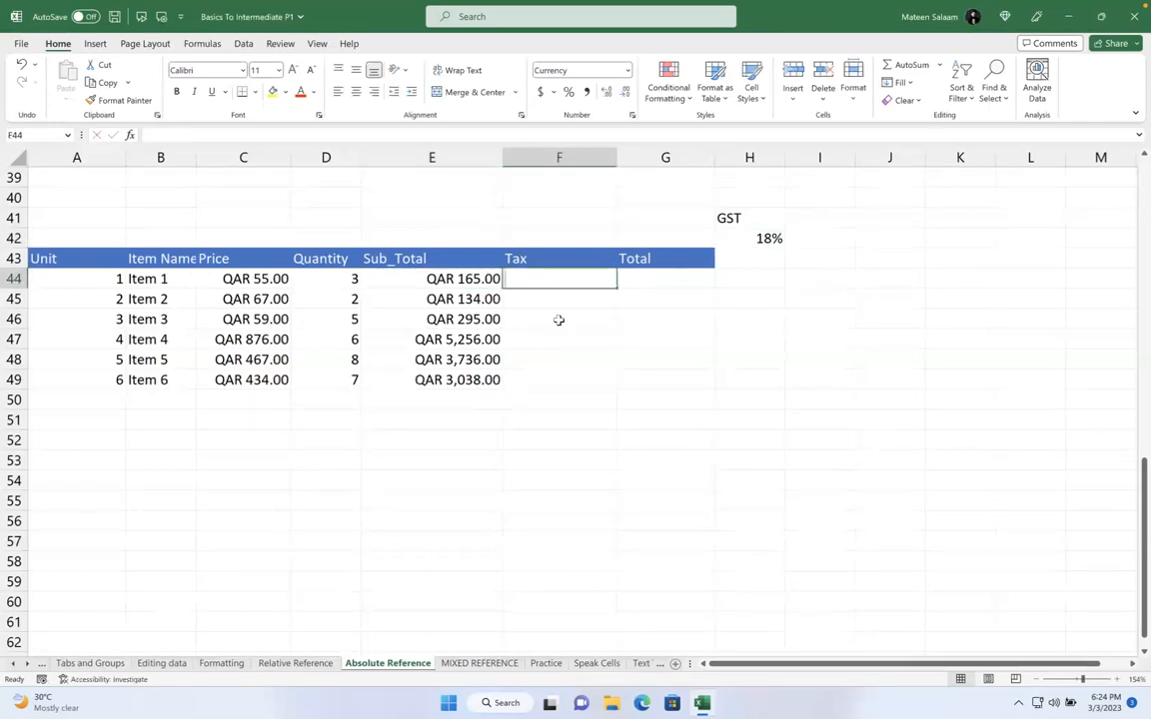
Enter =E44*H42 in Item 1's Tax cell F44, giving QAR 29.70
type("=")
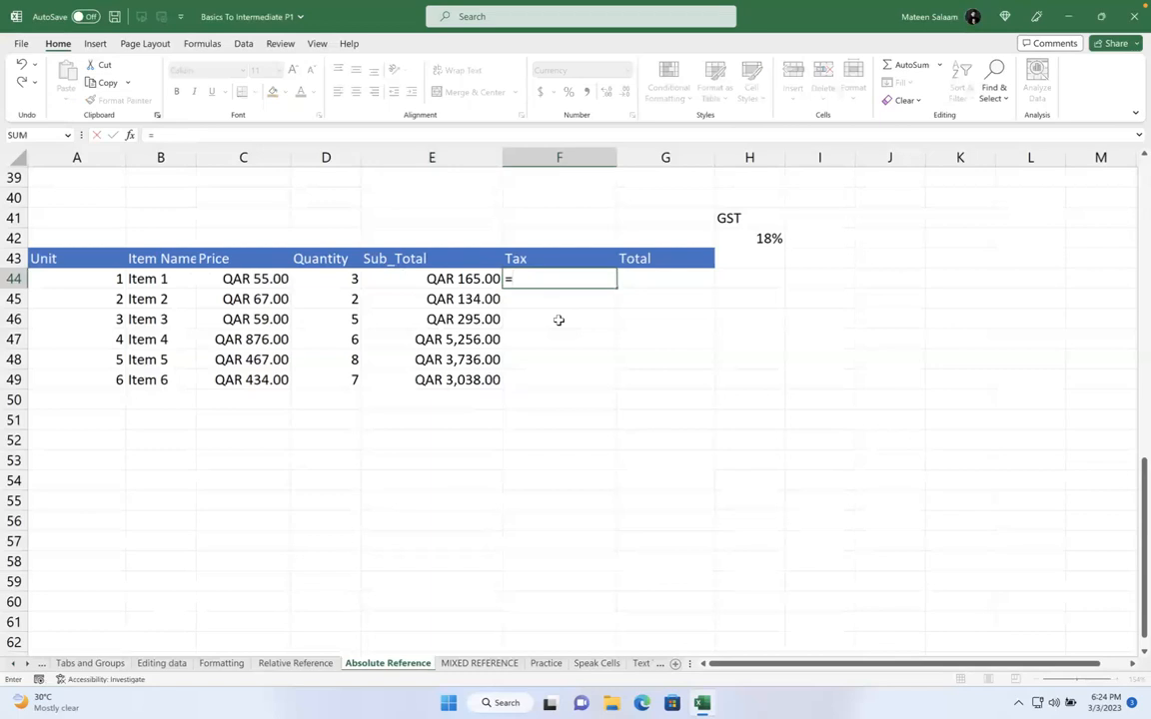
left_click(469, 279)
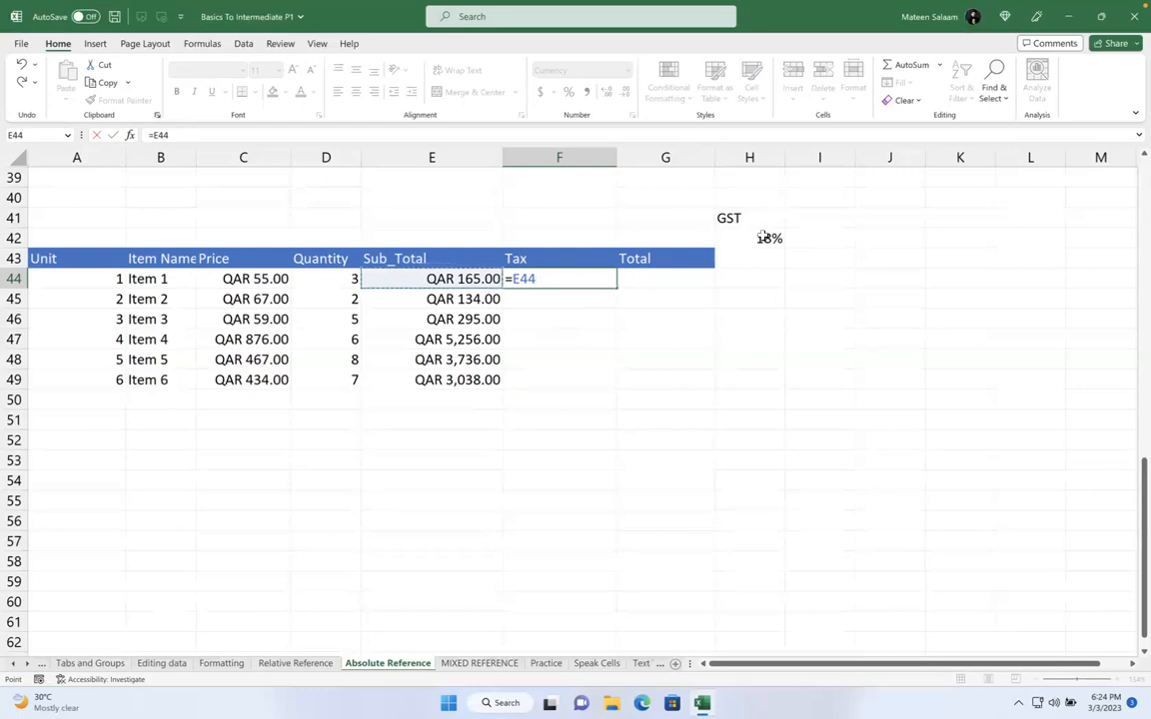
type("*")
left_click(755, 242)
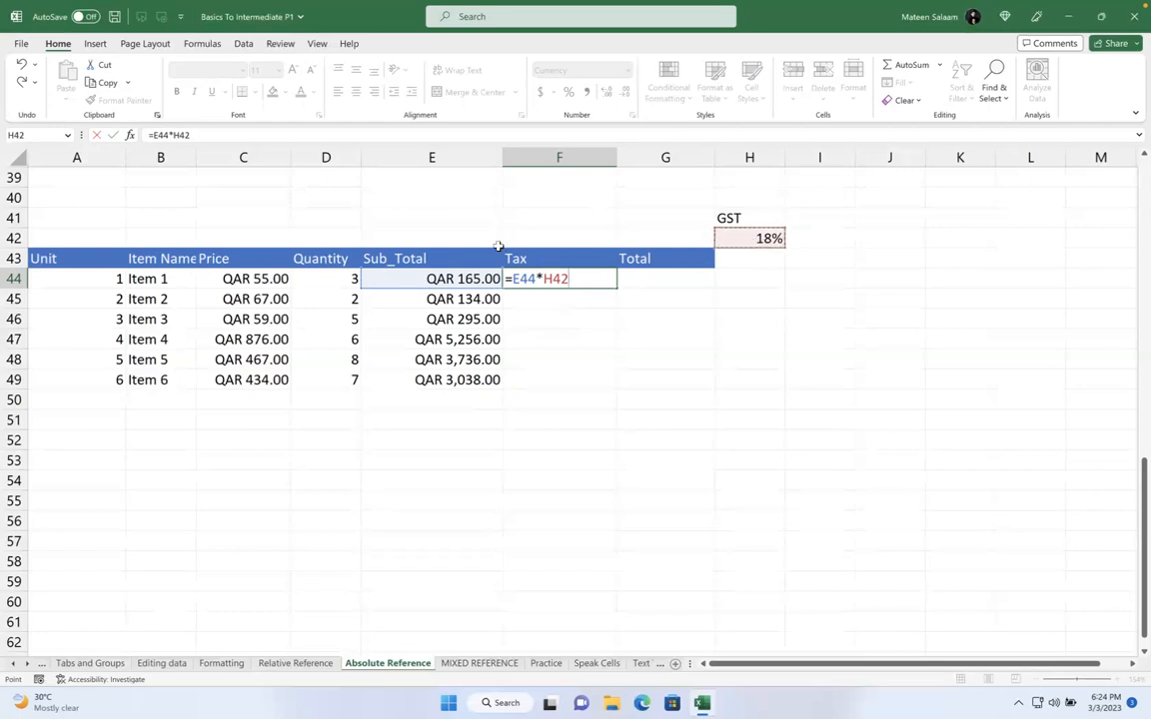
key("Return")
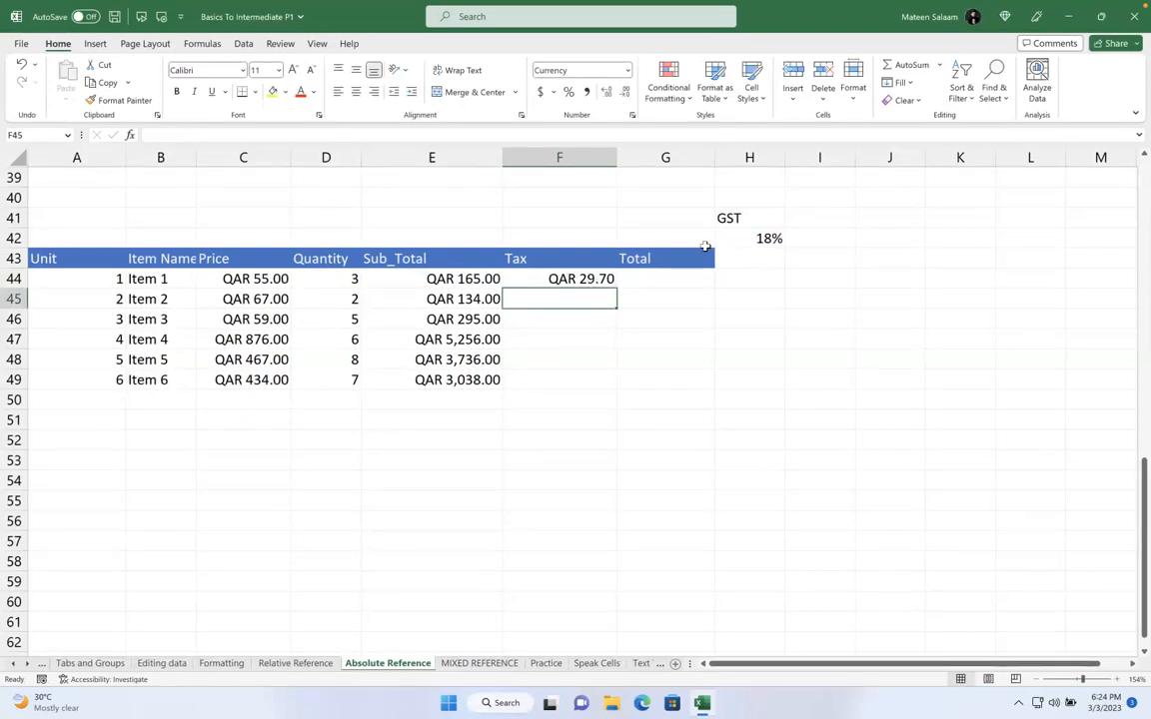
left_click(740, 239)
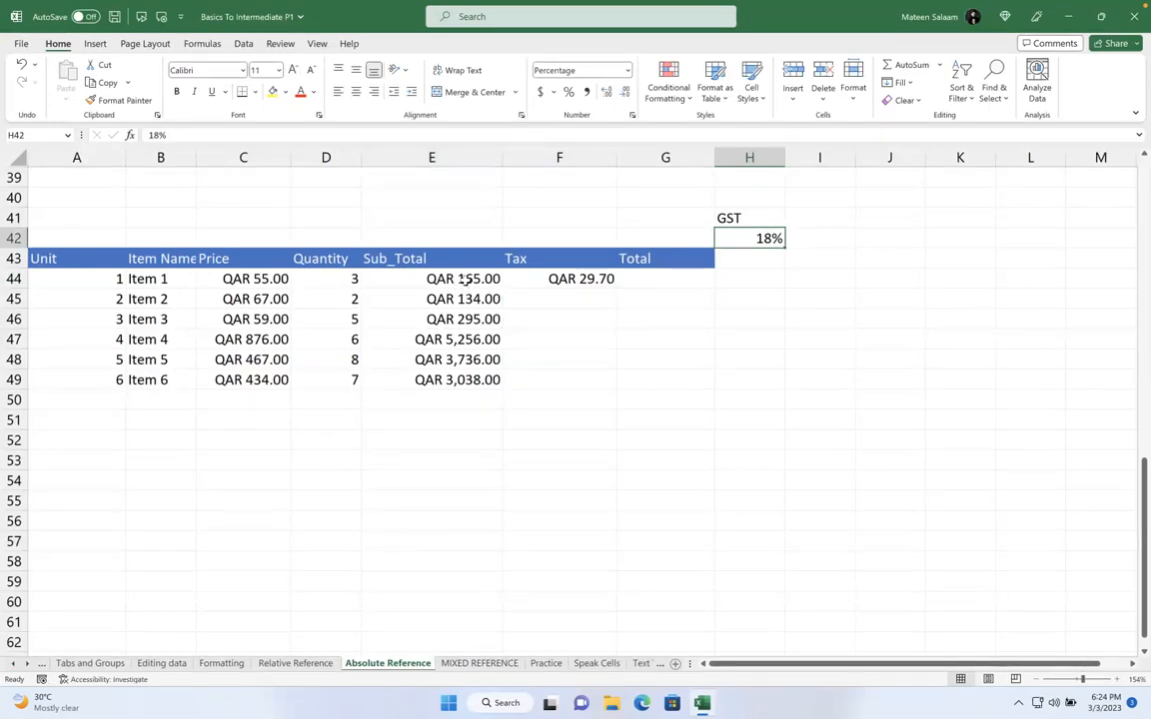
Inspect E44's formula, then set Item 1's price in C44 to 50 so its sub-total becomes QAR 150.00
left_click(465, 280)
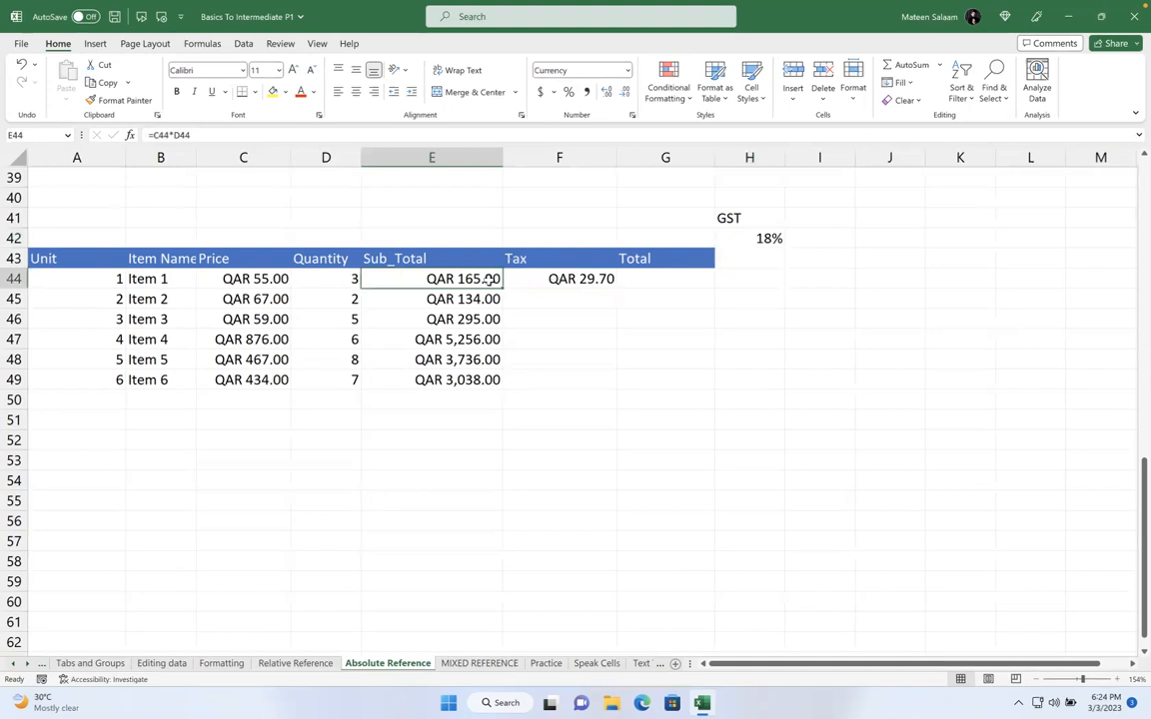
double_click(486, 281)
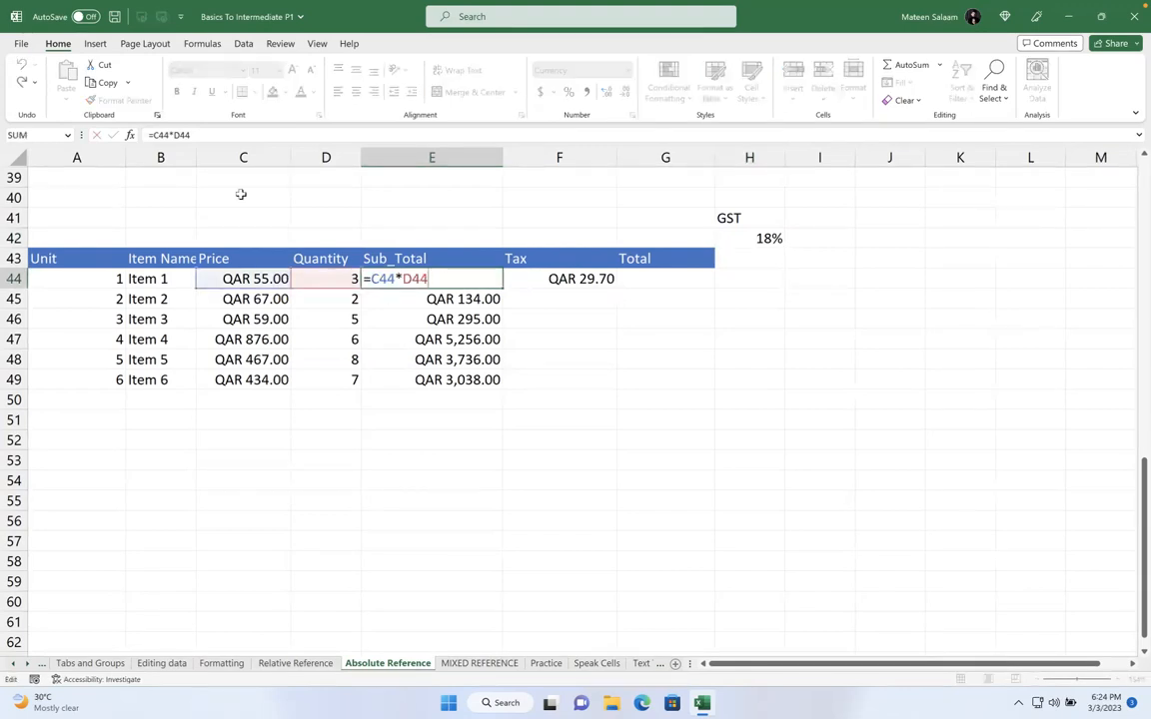
key("Escape")
left_click(272, 276)
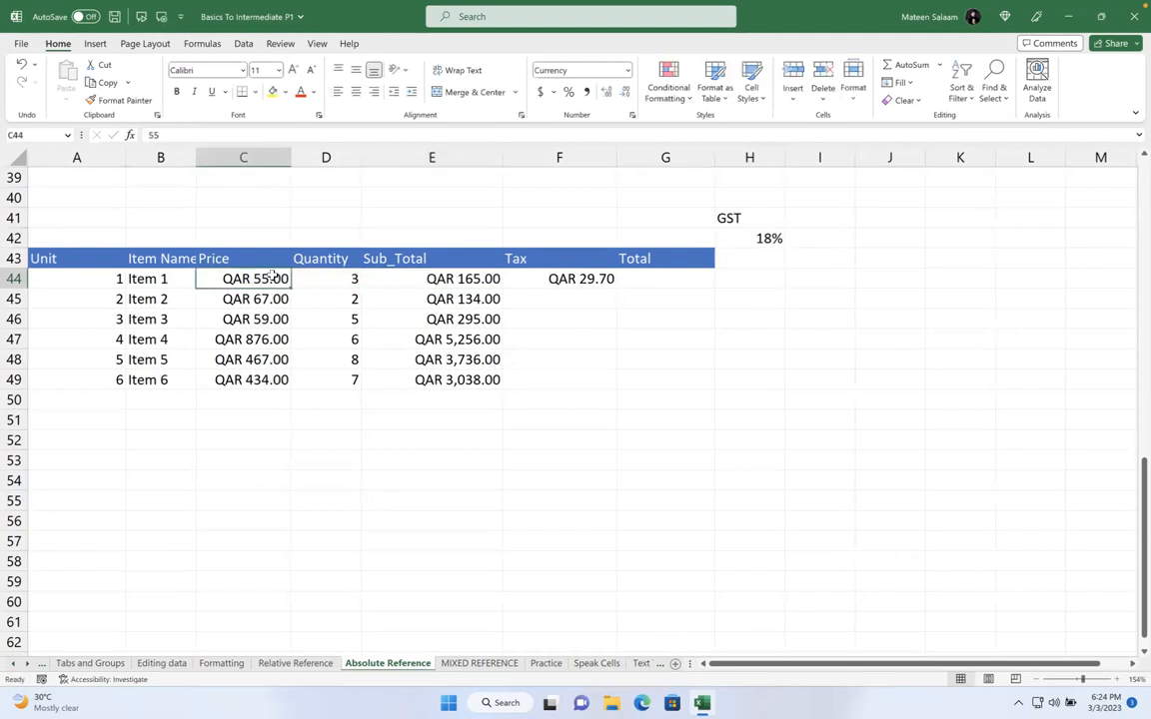
type("50")
key("Return")
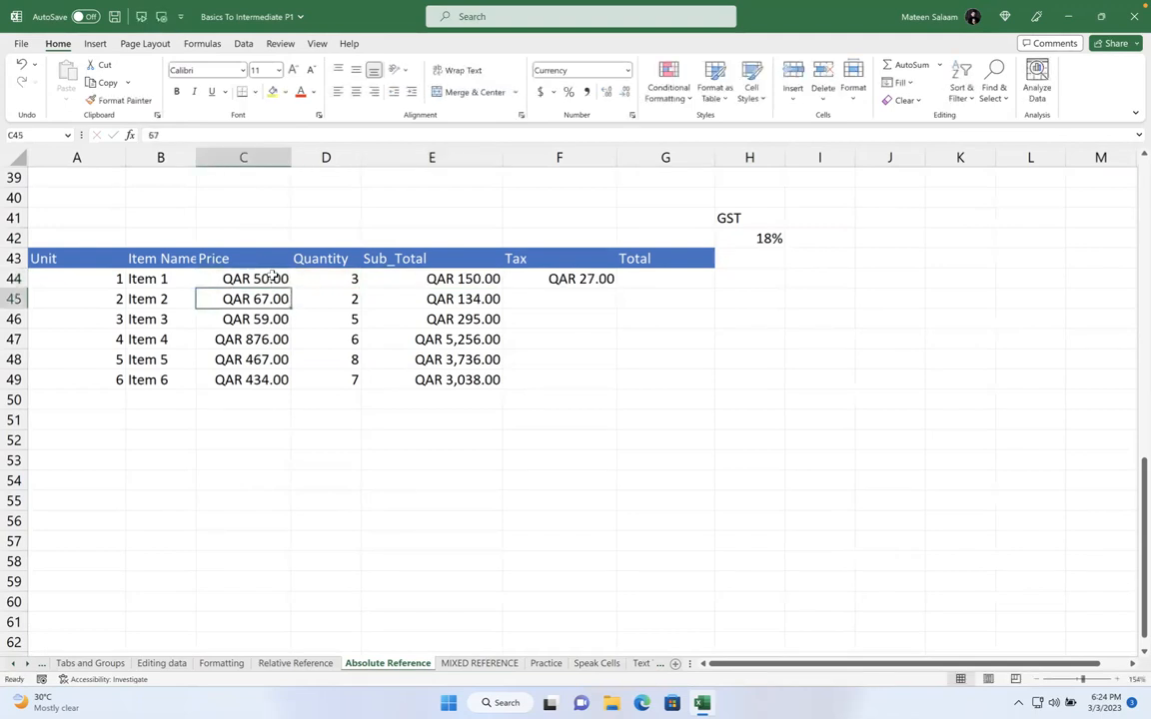
left_click(459, 281)
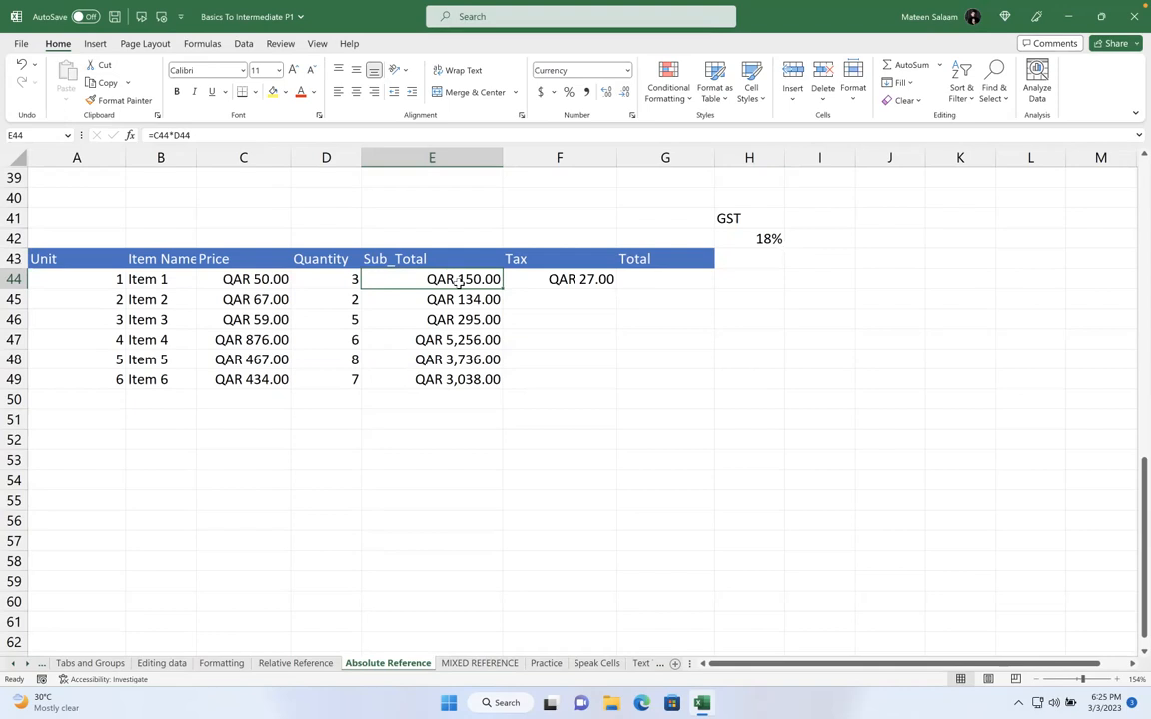
left_click(752, 240)
Try GST rates of 50% and 25% in H42, checking F44's =E44*H42 formula
type("50")
key("Return")
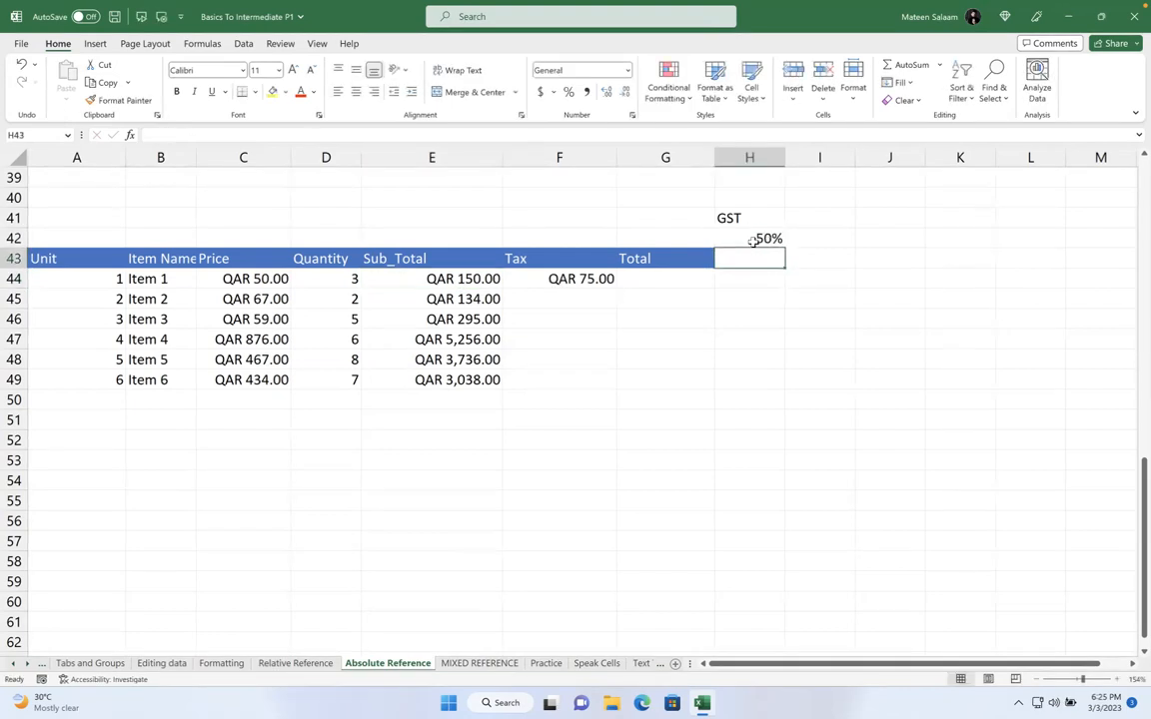
left_click(578, 279)
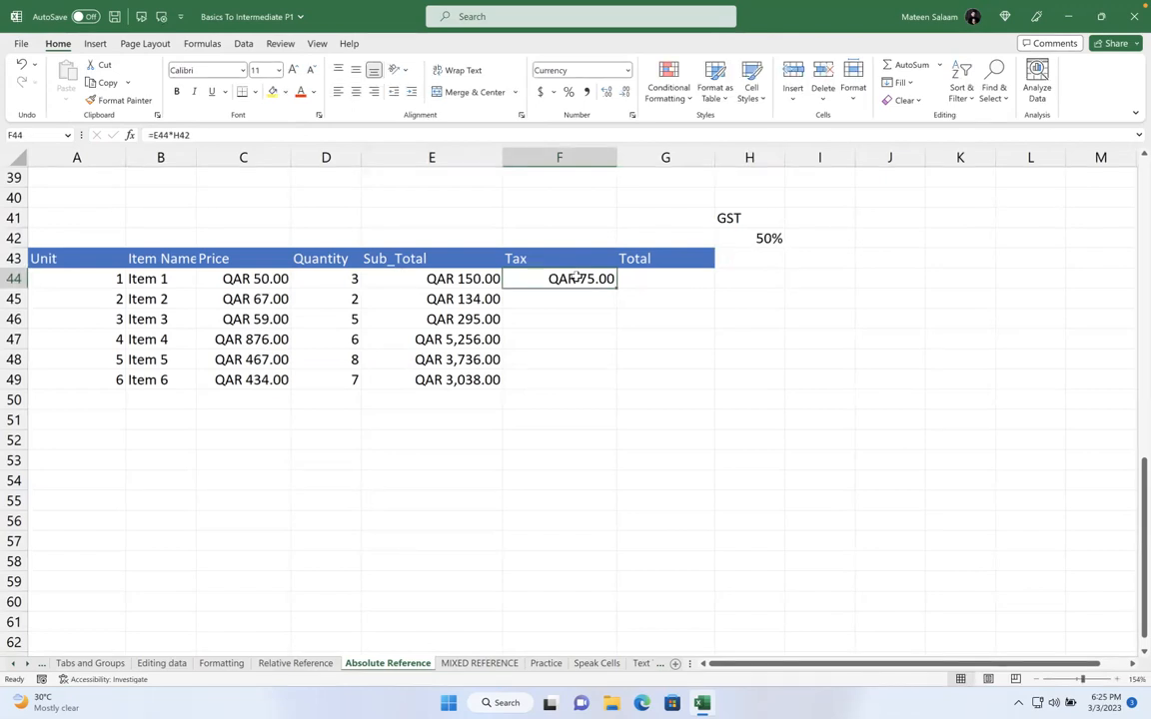
left_click(747, 238)
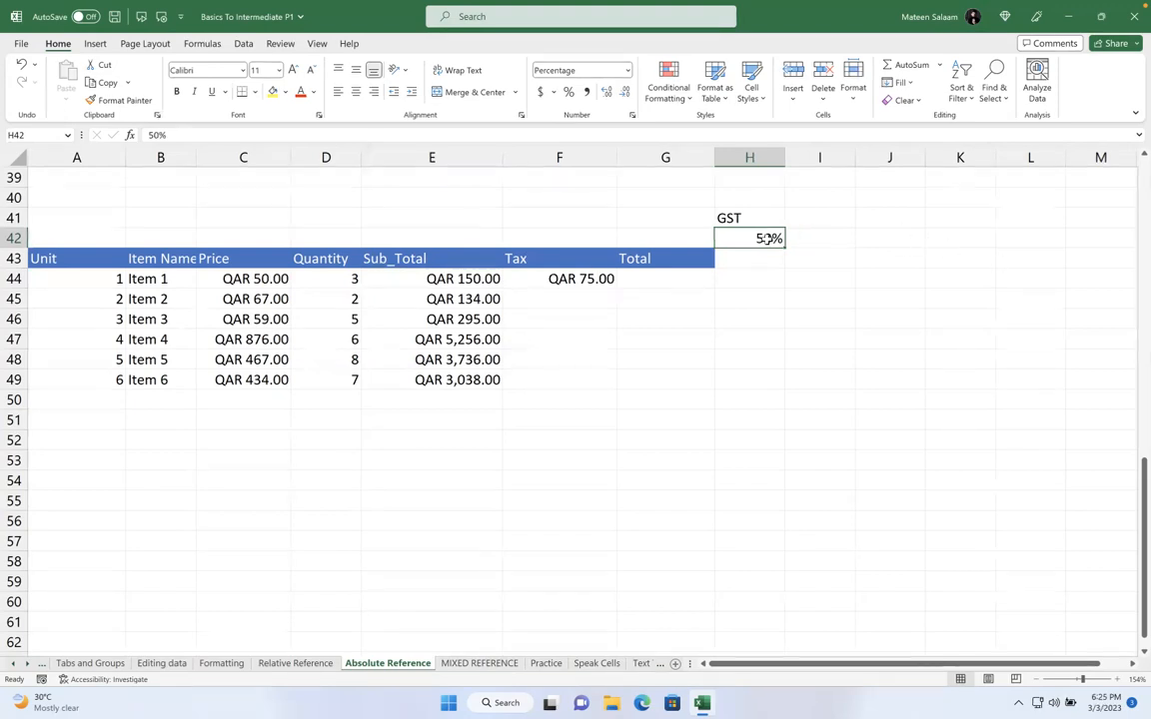
type("25")
key("Return")
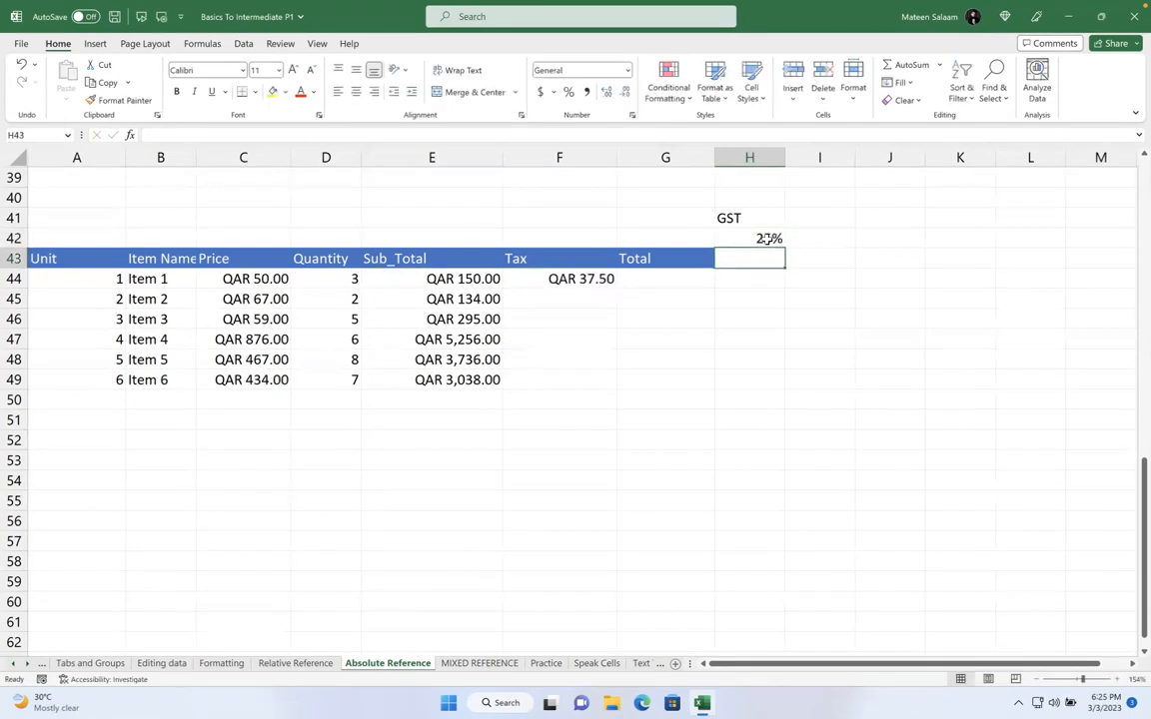
left_click(597, 279)
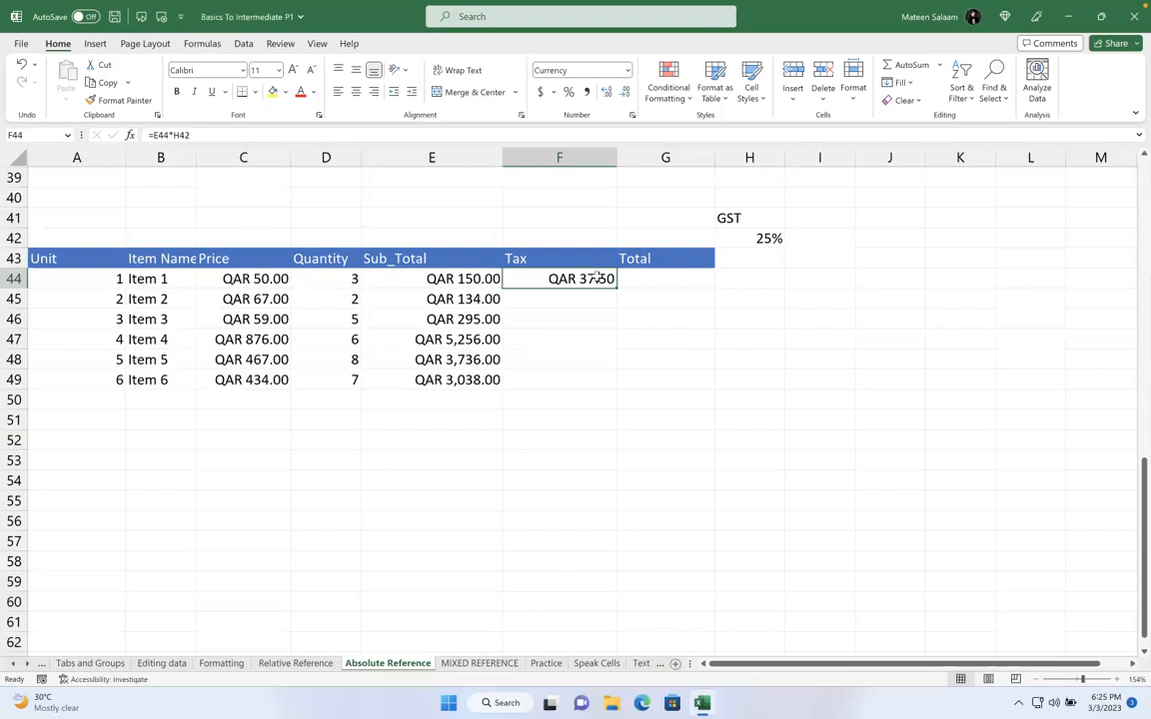
double_click(597, 278)
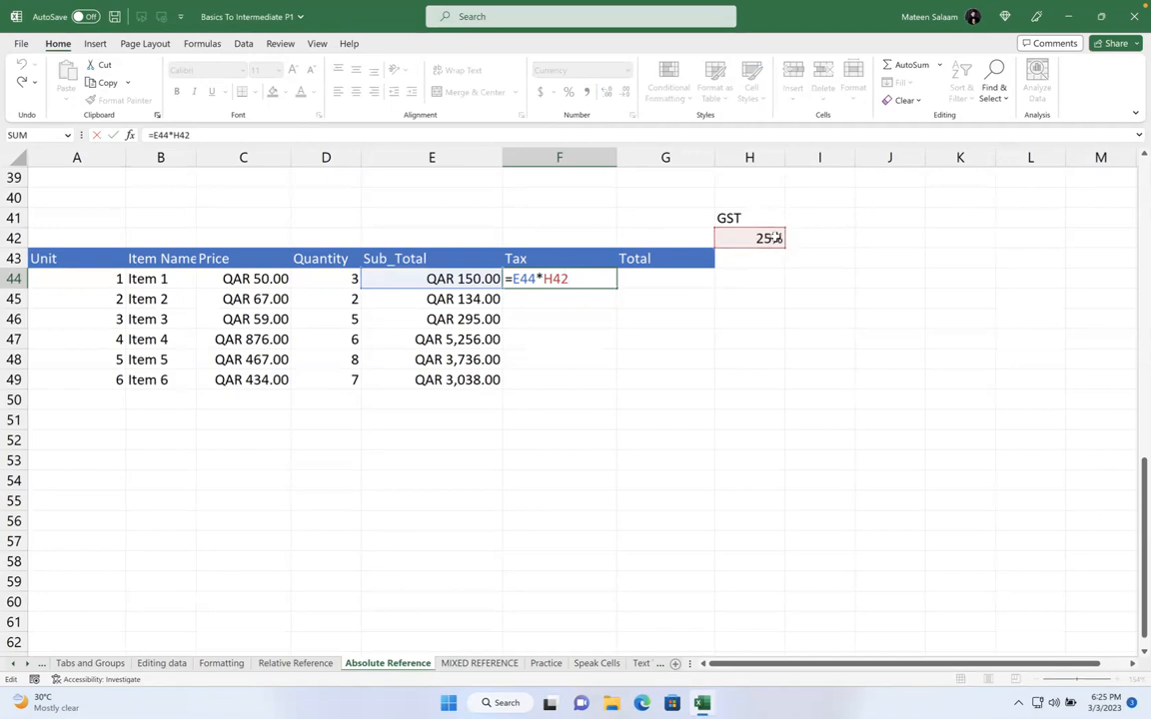
key("Return")
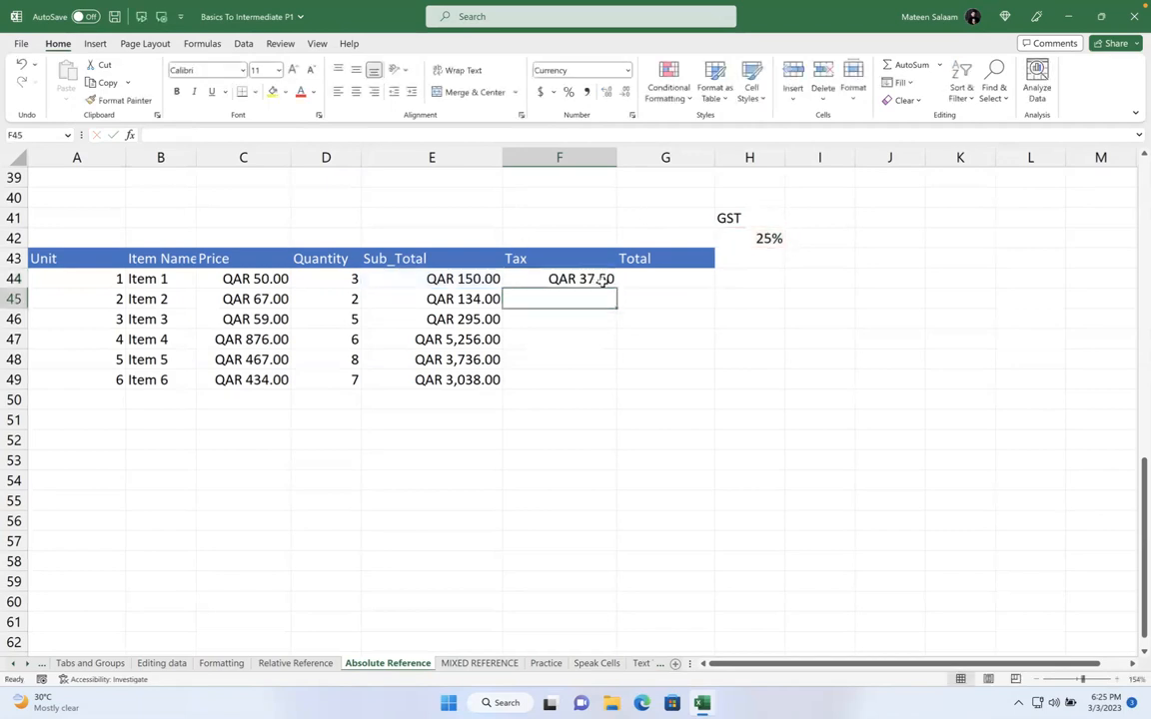
left_click(599, 279)
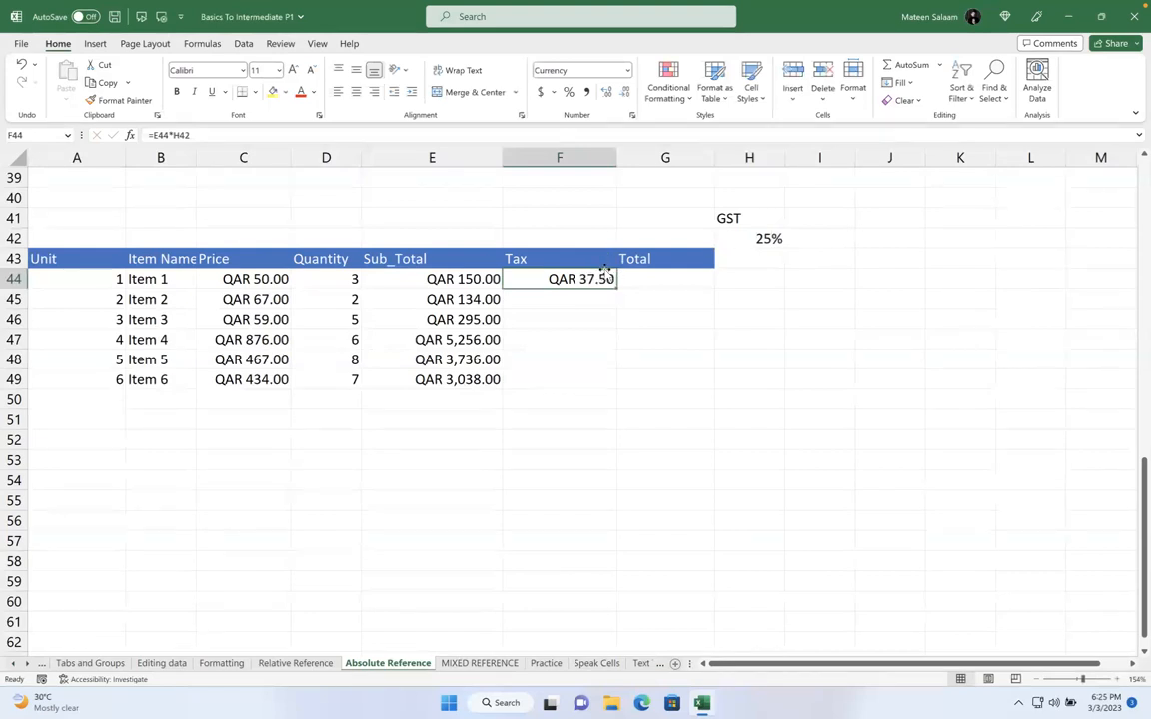
Change the GST rate in H42 to 15%, then to 75%, so F44 shows QAR 112.50
left_click(766, 235)
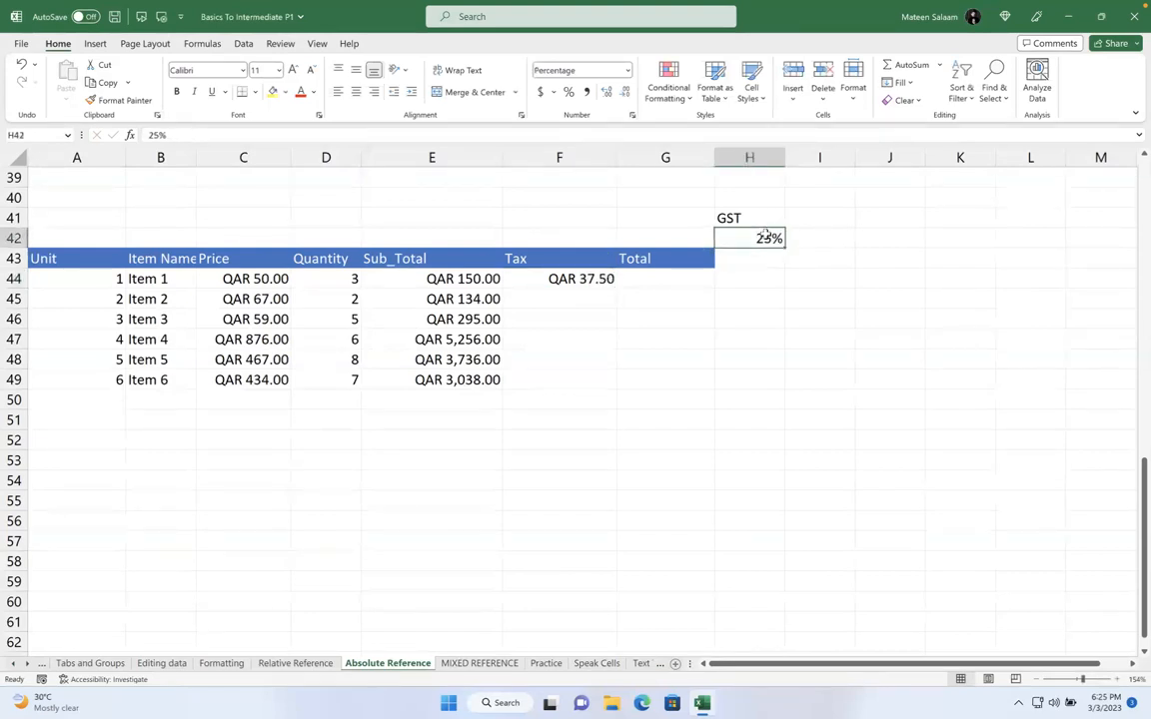
double_click(766, 234)
key("BackSpace")
type("1")
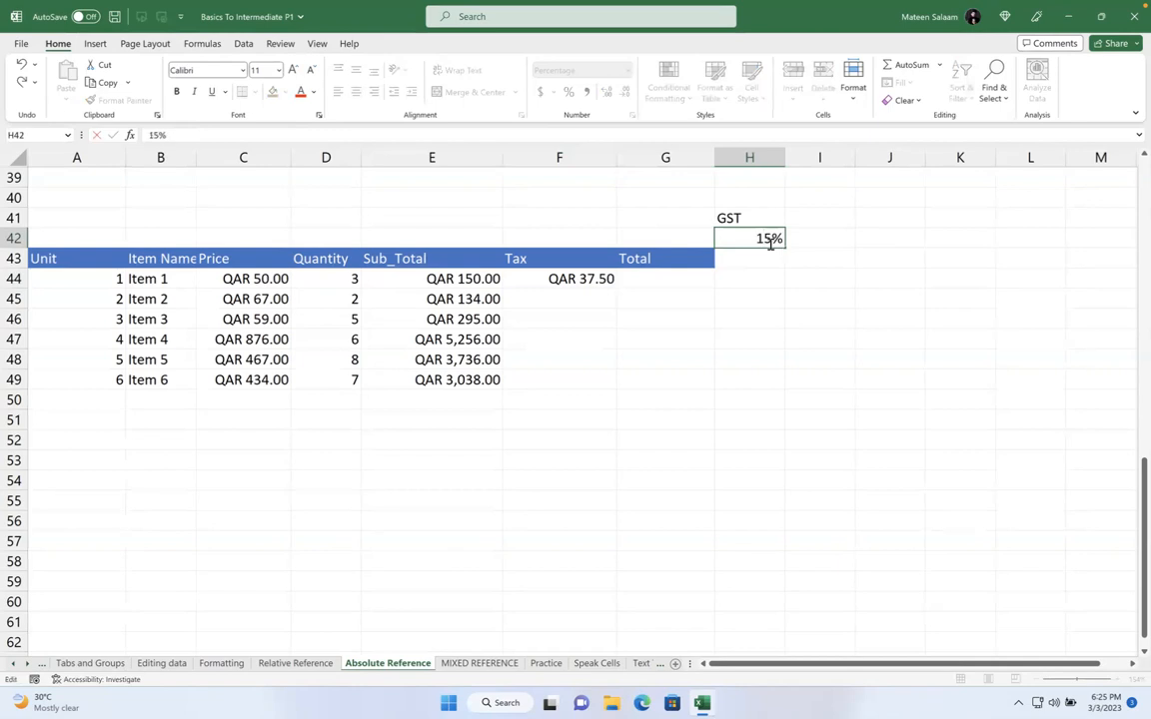
key("Return")
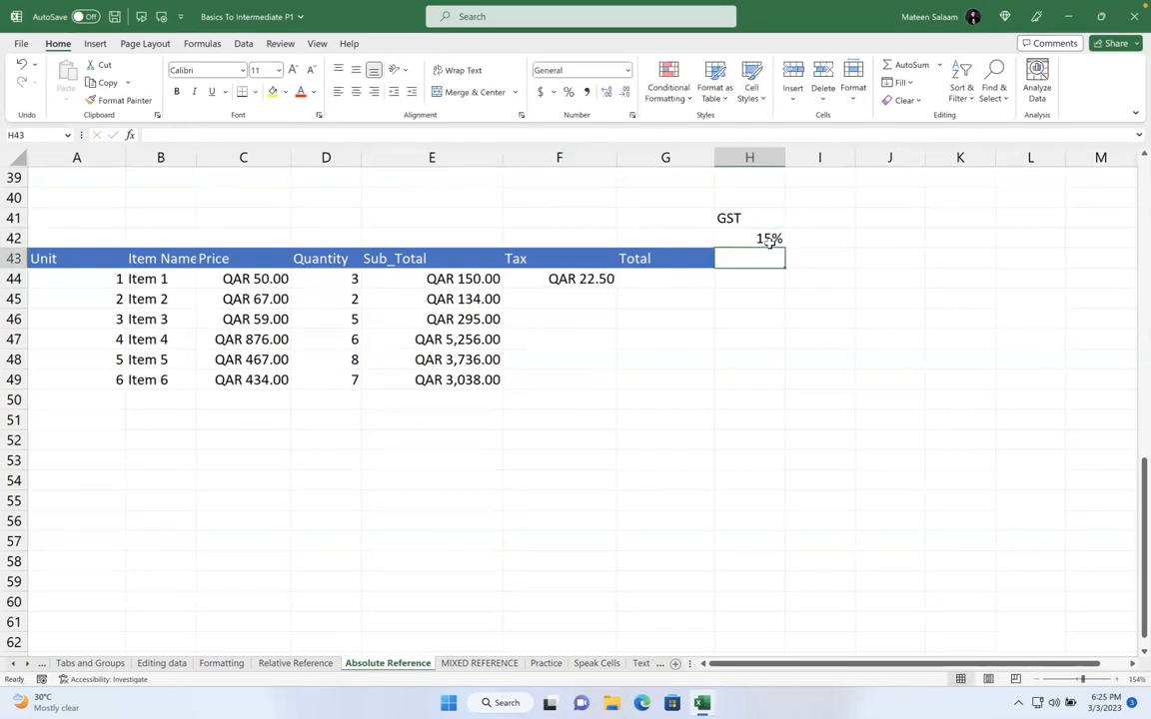
left_click(769, 242)
type("75")
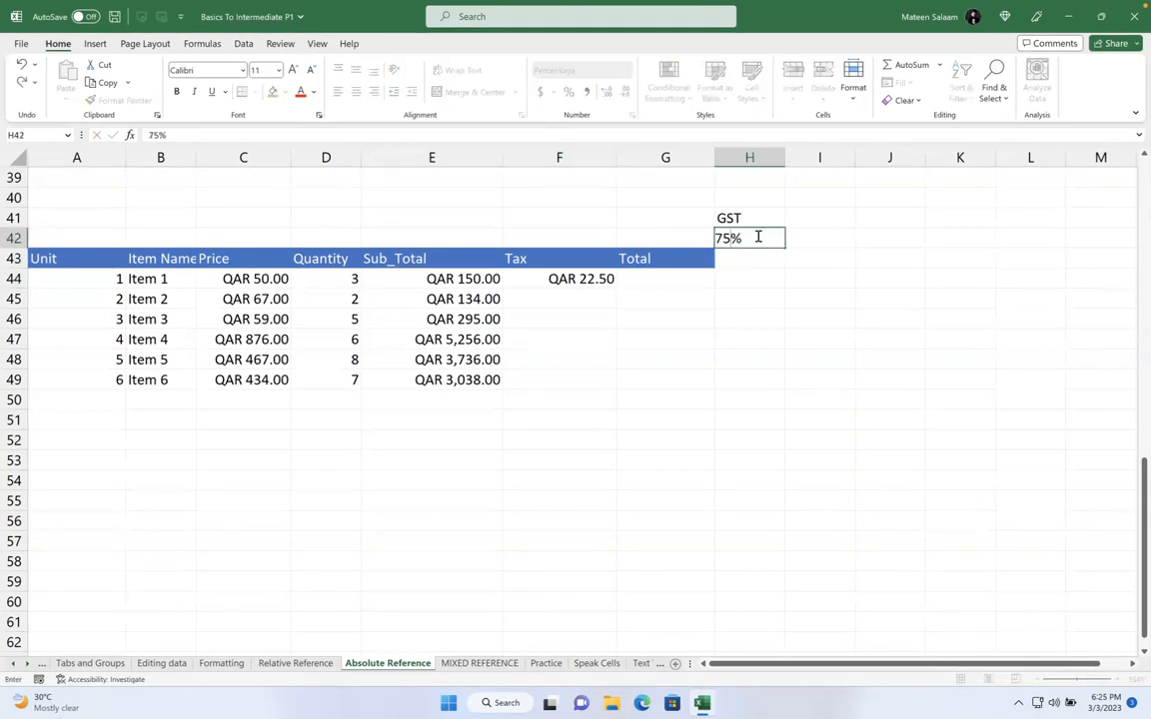
key("Return")
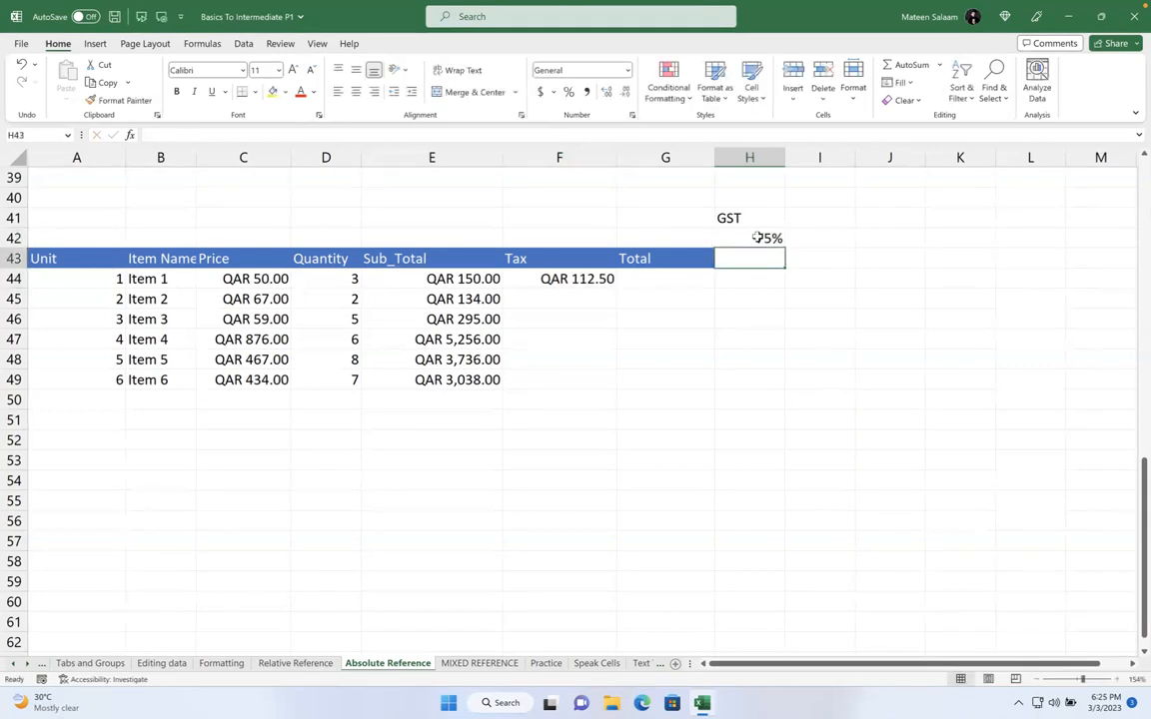
left_click(561, 279)
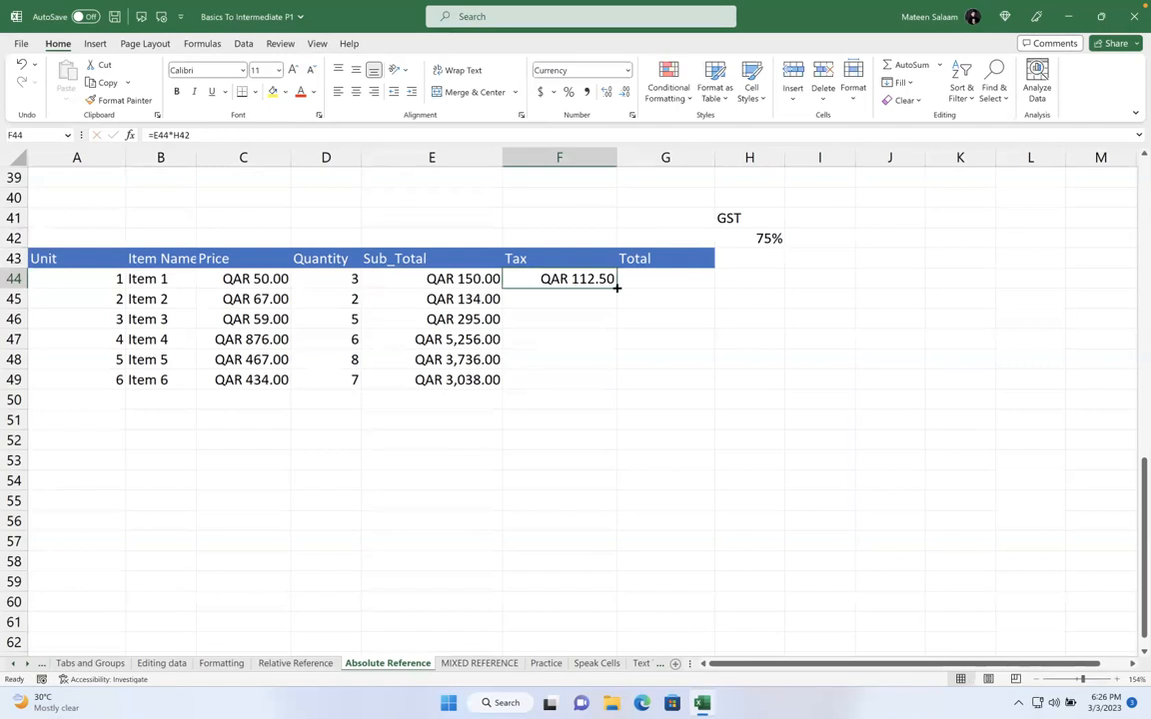
left_click_drag(616, 287, 617, 384)
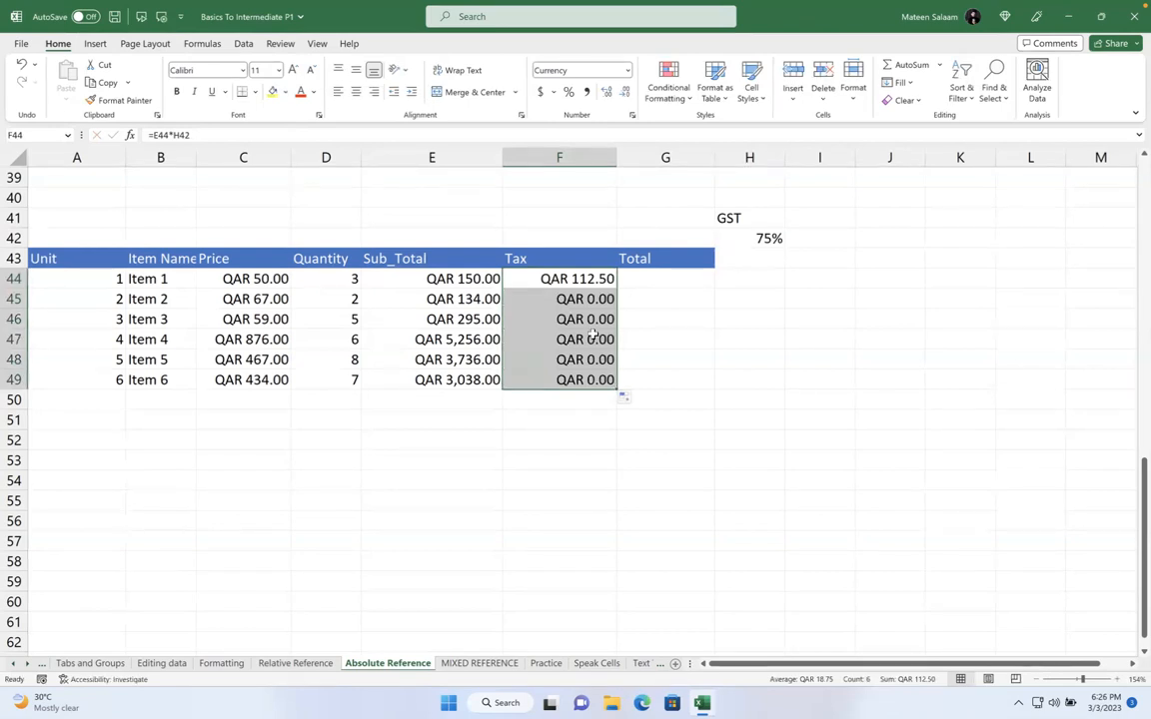
double_click(553, 280)
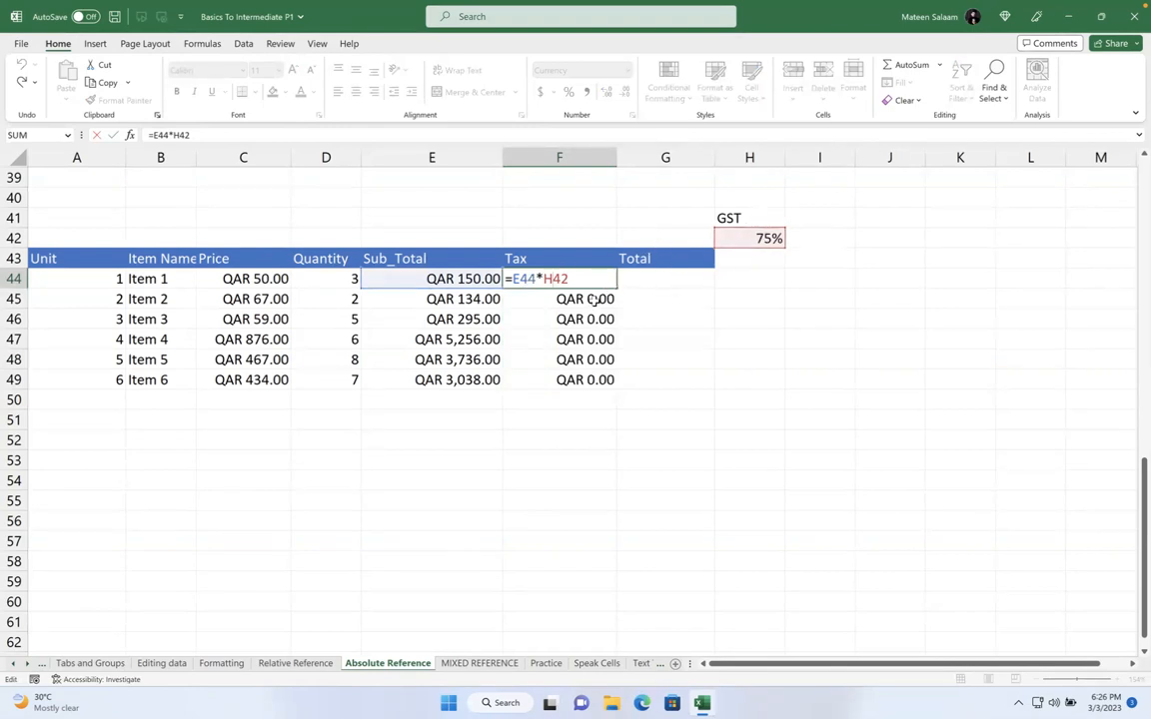
key("Return")
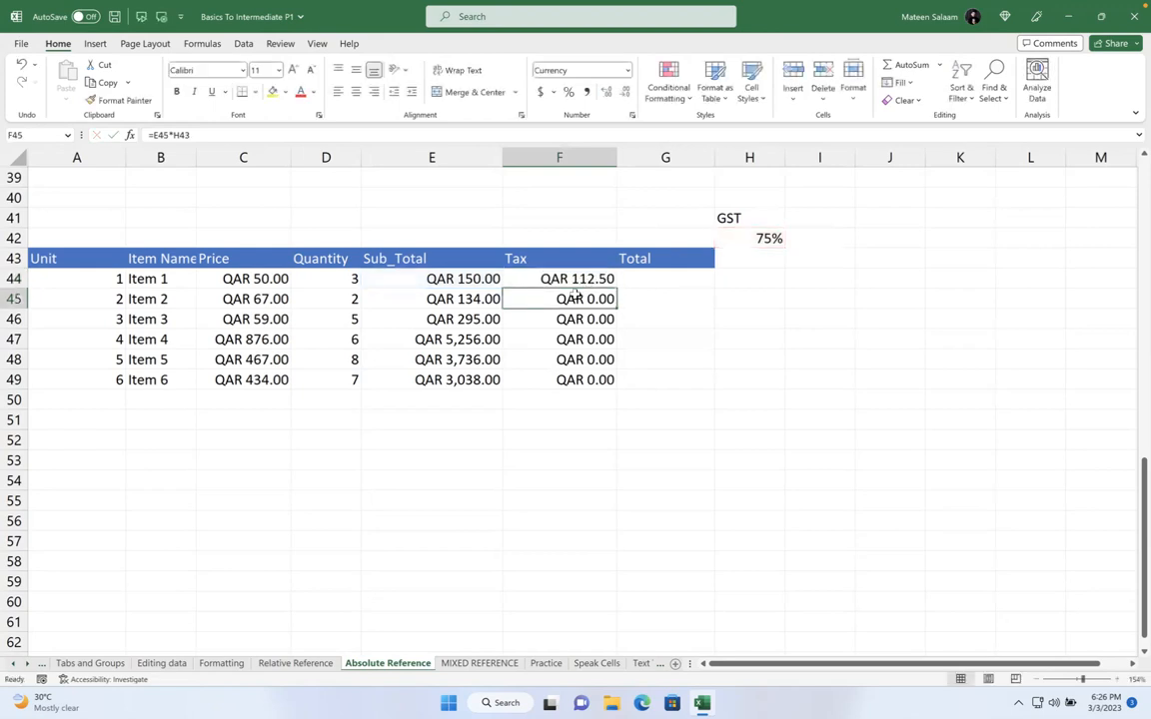
double_click(542, 299)
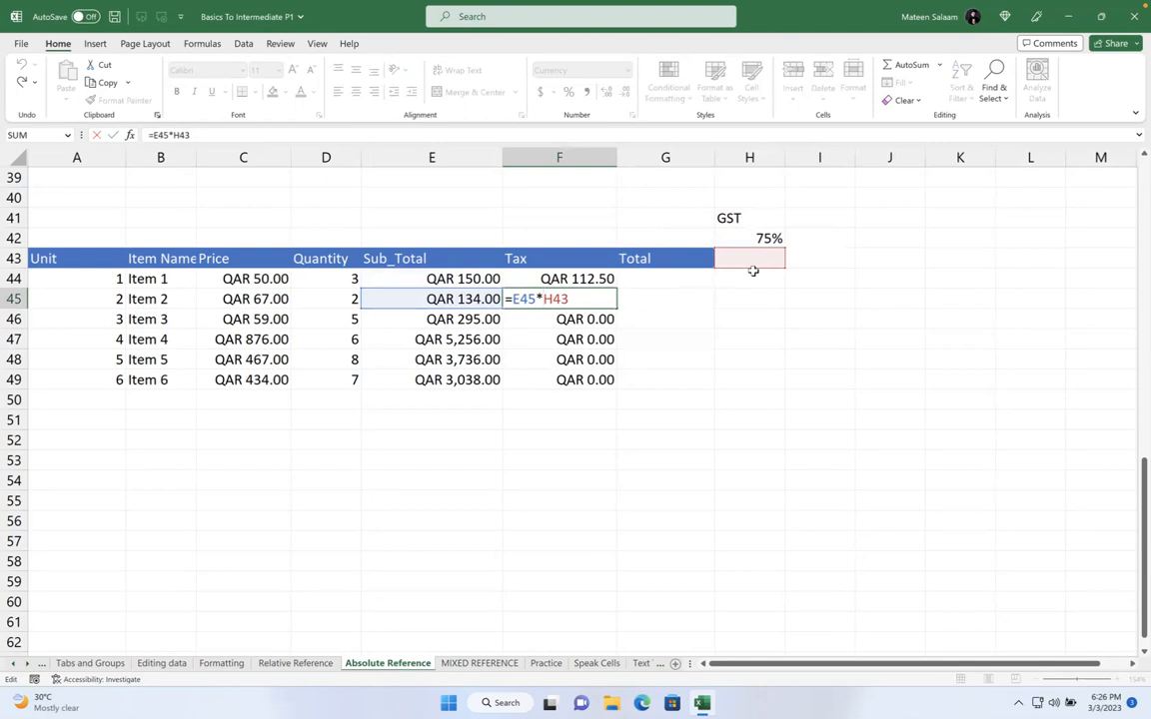
key("Escape")
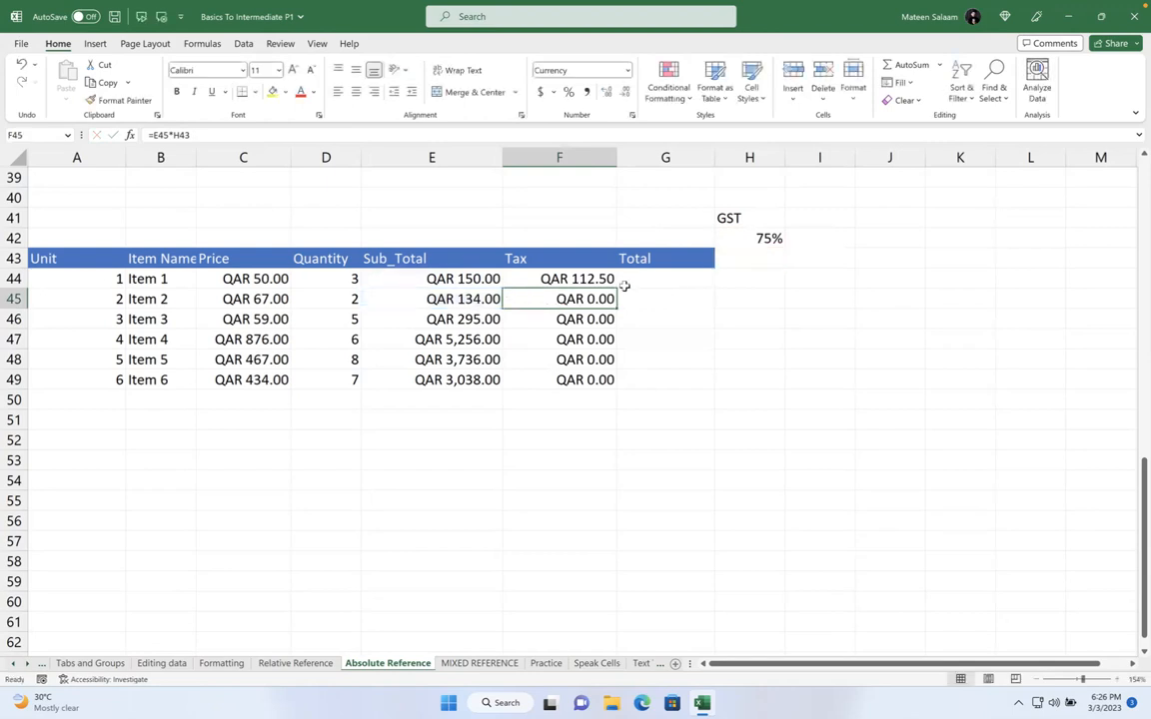
left_click(612, 278)
double_click(591, 278)
left_click_drag(576, 280, 545, 281)
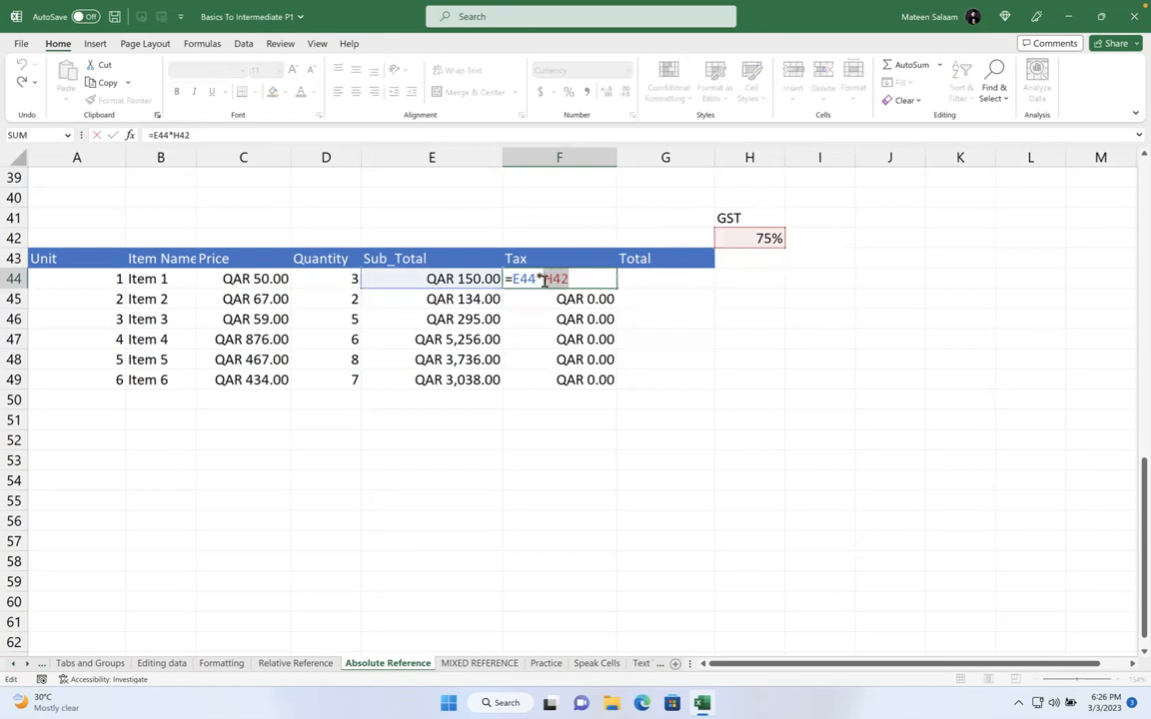
Lock H42 as $H$42 in the Tax formula and note 'F4' in J44
key("F4")
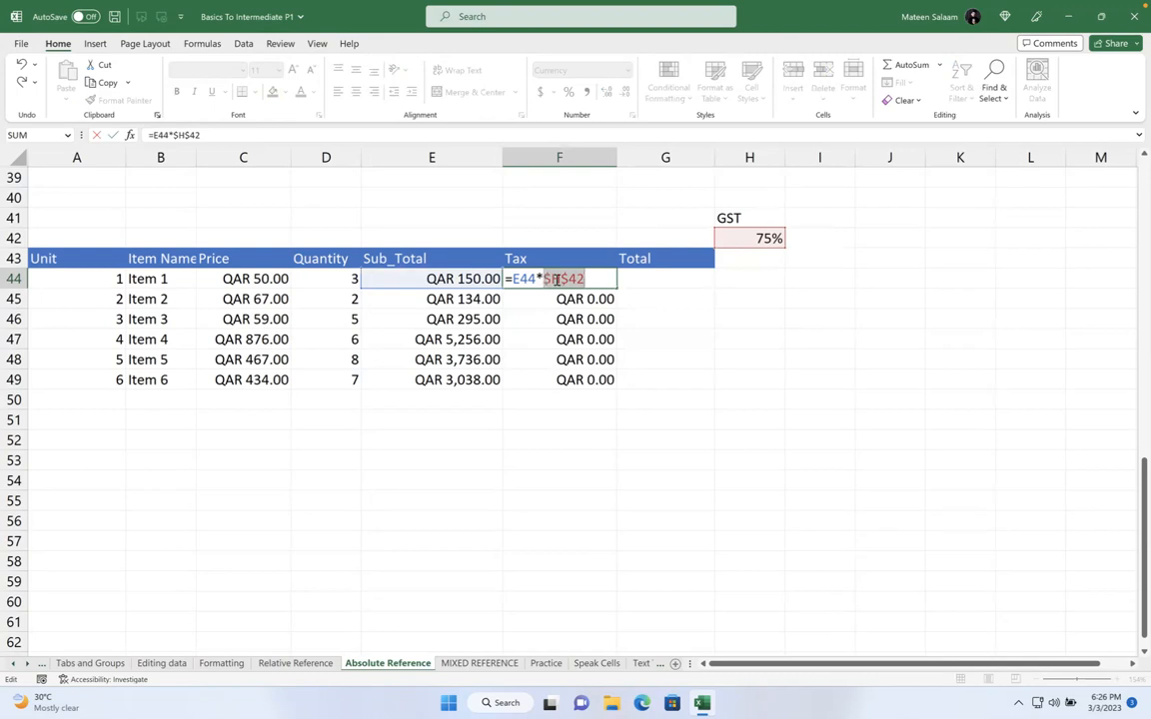
key("Return")
left_click(899, 281)
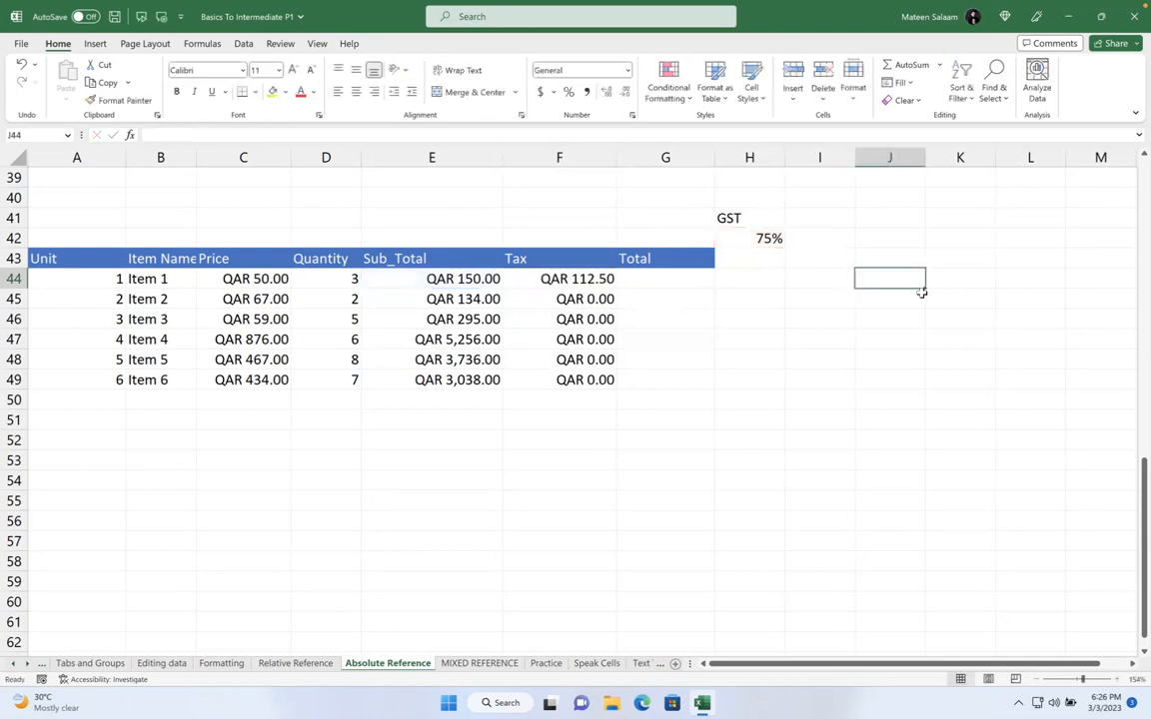
type("F4")
key("Return")
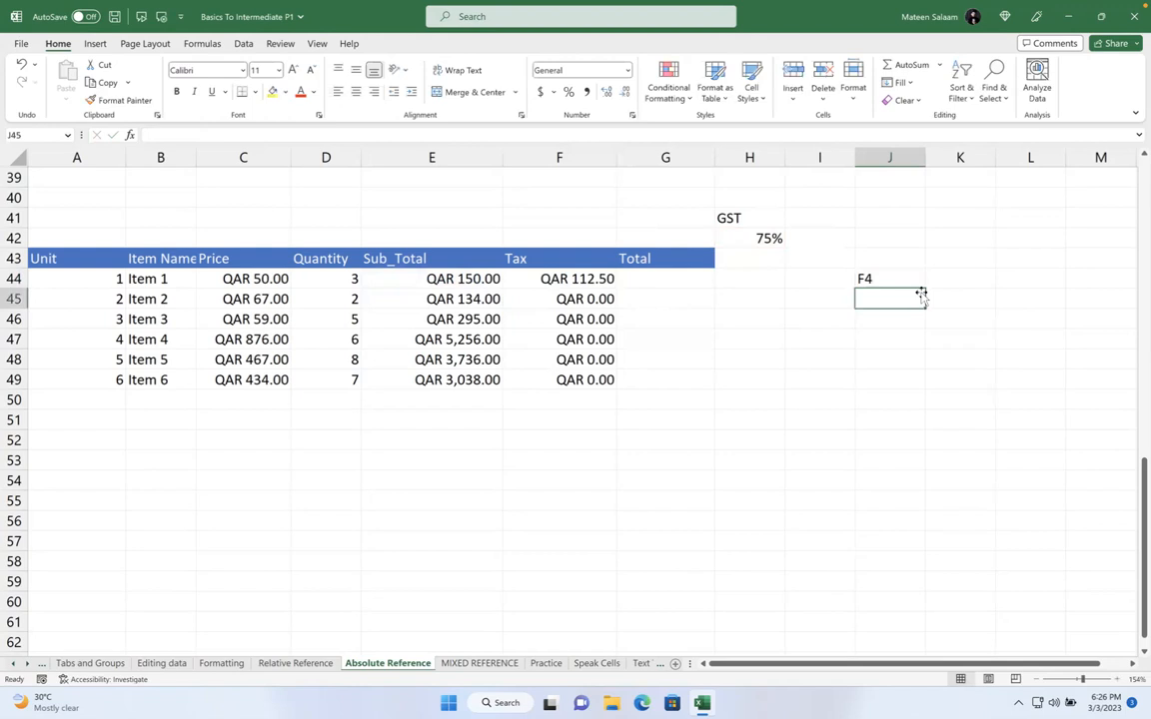
Re-lock H42 as $H$42 in F44's formula, highlighting its $H and $42 parts
double_click(600, 278)
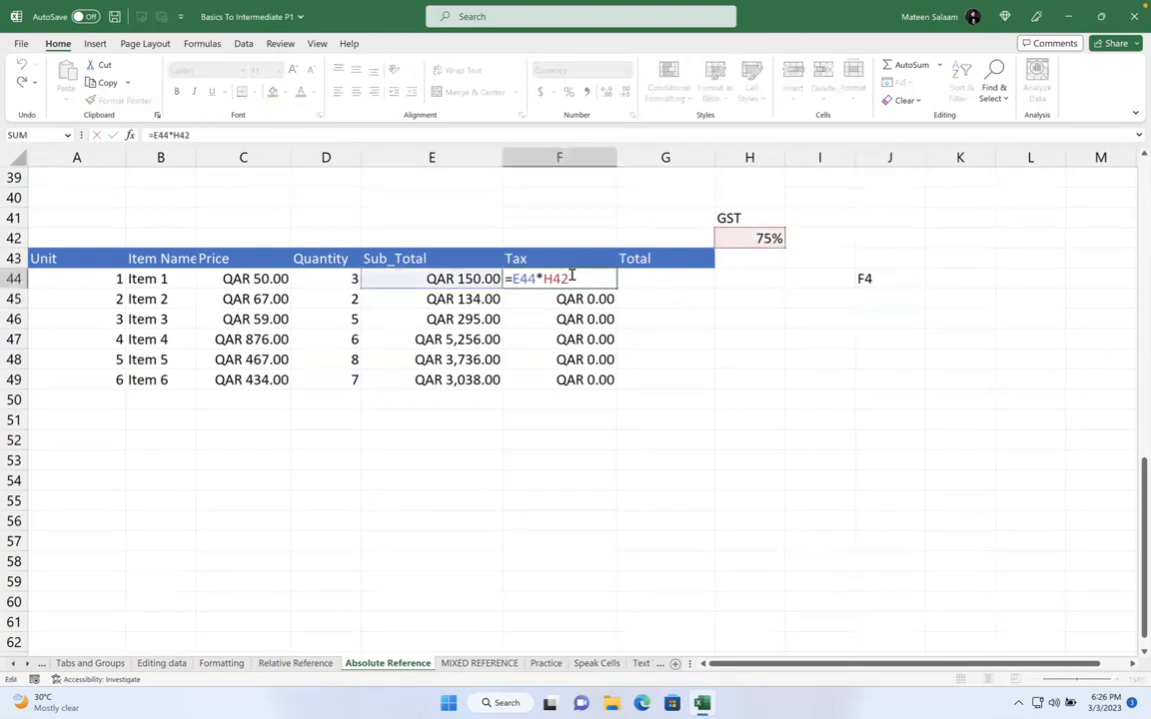
left_click_drag(579, 277, 551, 279)
key("F4")
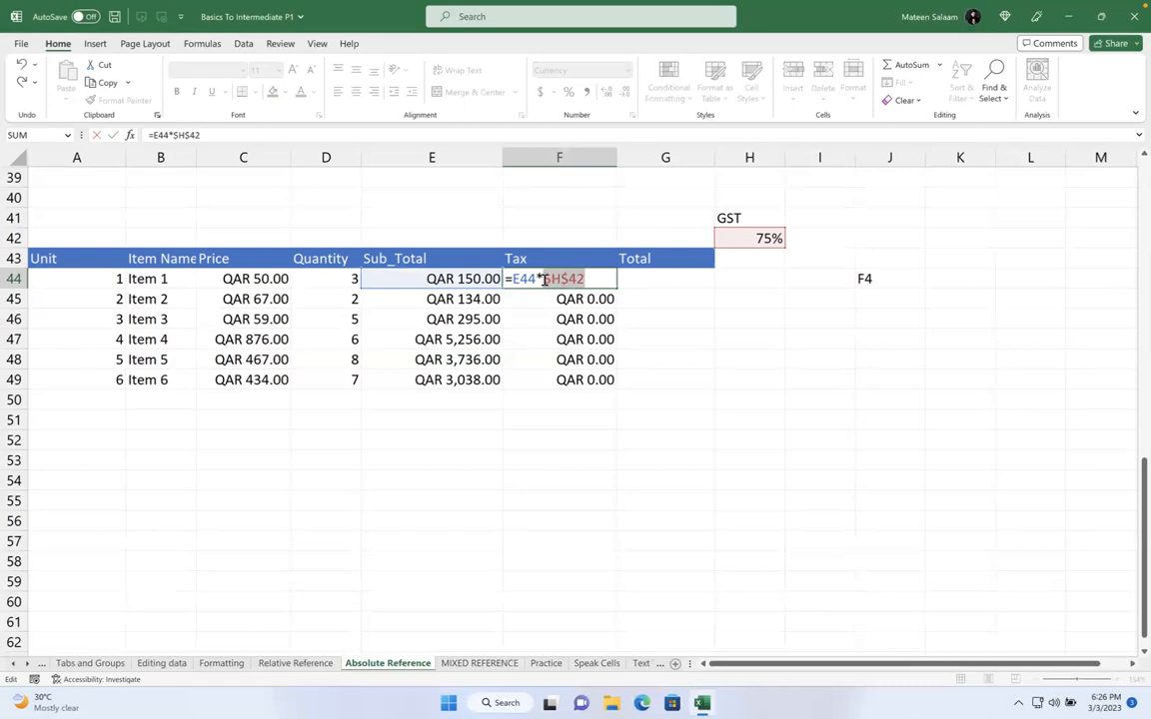
left_click_drag(560, 279, 585, 279)
left_click(543, 279)
left_click_drag(564, 279, 588, 279)
left_click(590, 279)
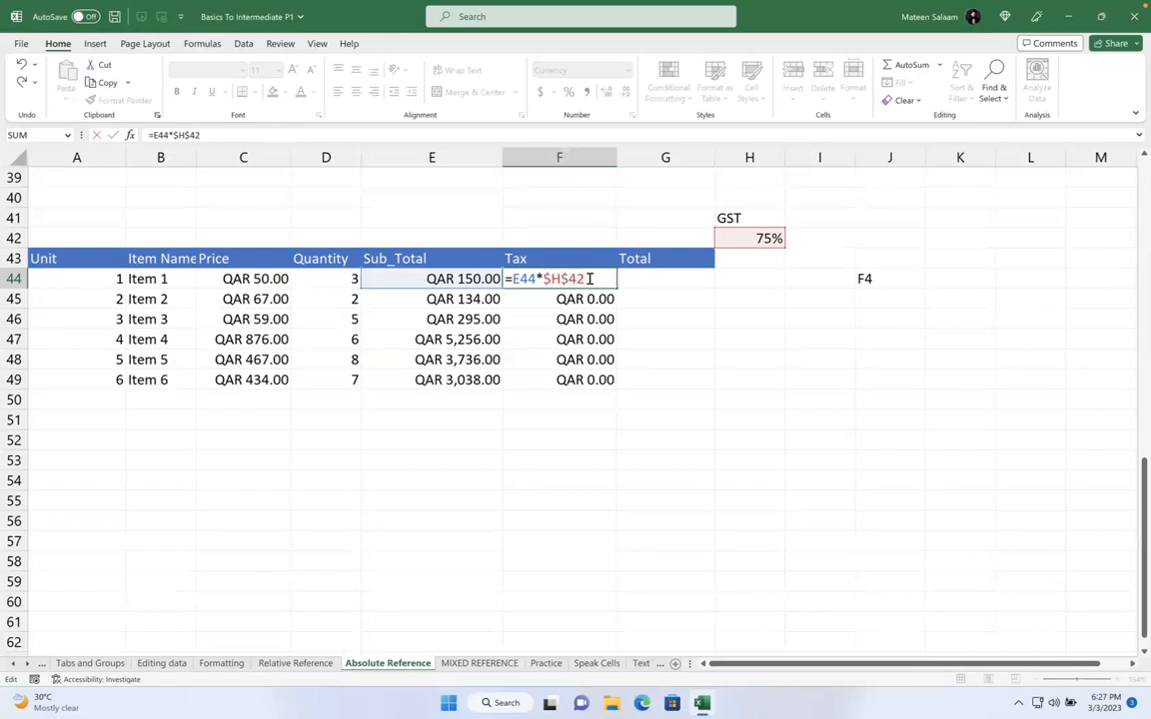
key("Return")
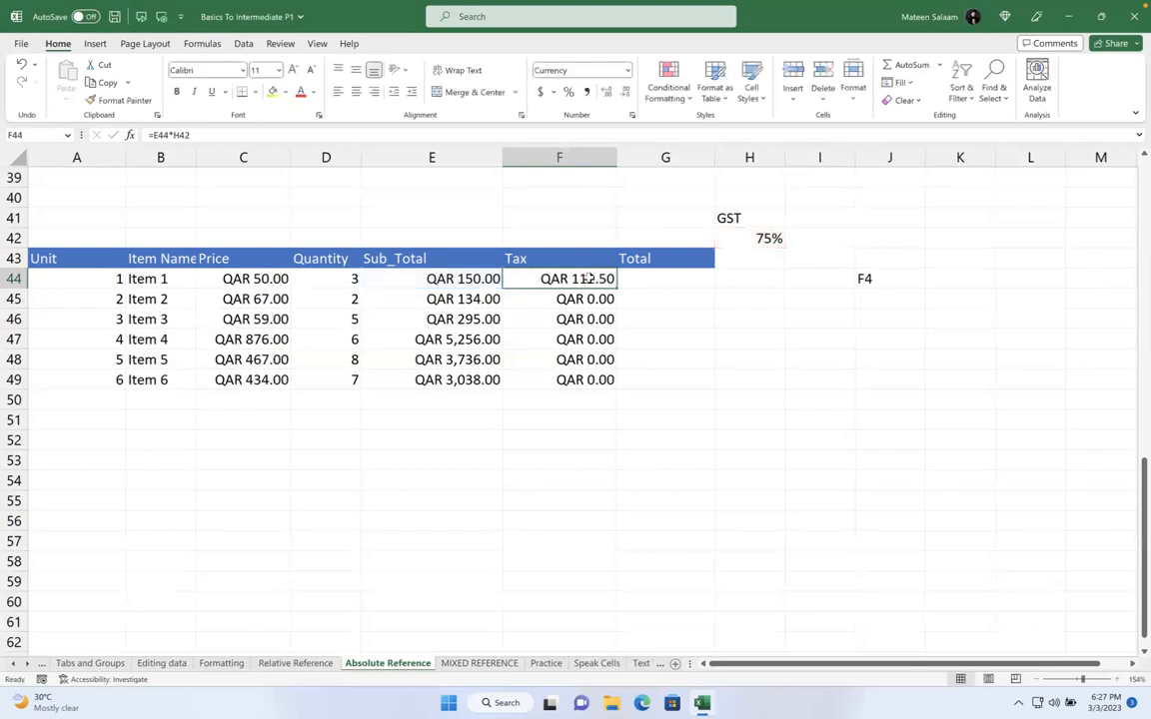
Add the notes '$' in J41 and 'Locking element' in K41
left_click(891, 220)
type("$")
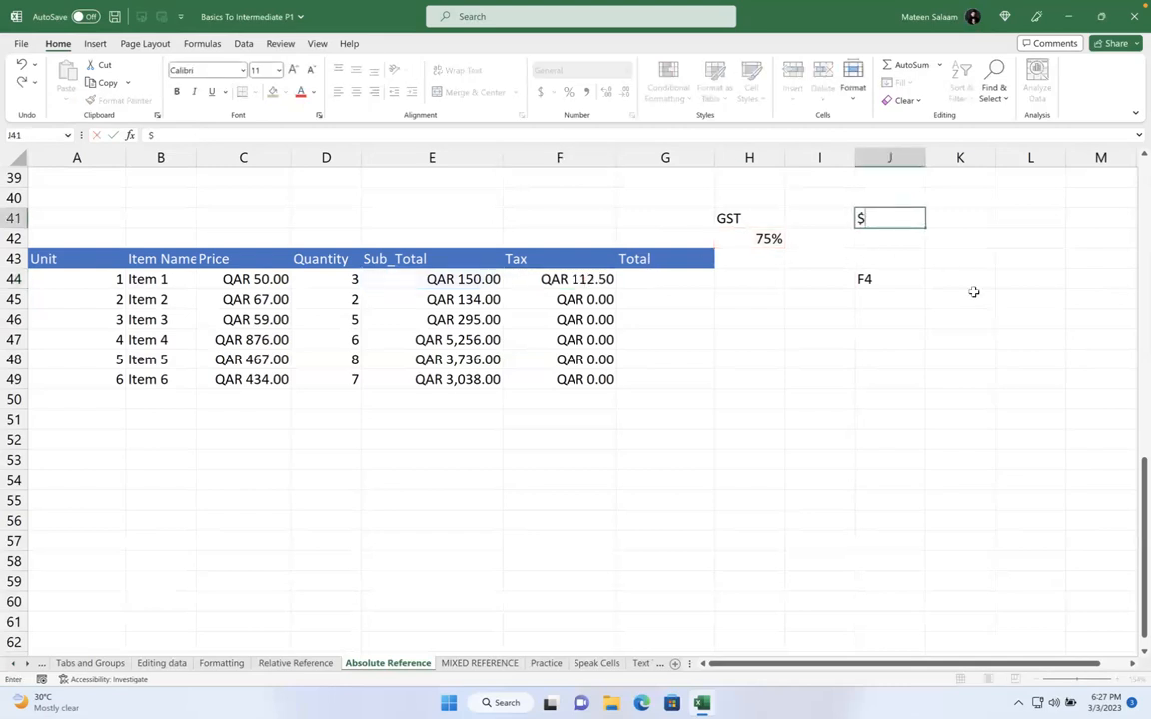
key("Tab")
type("Locking element")
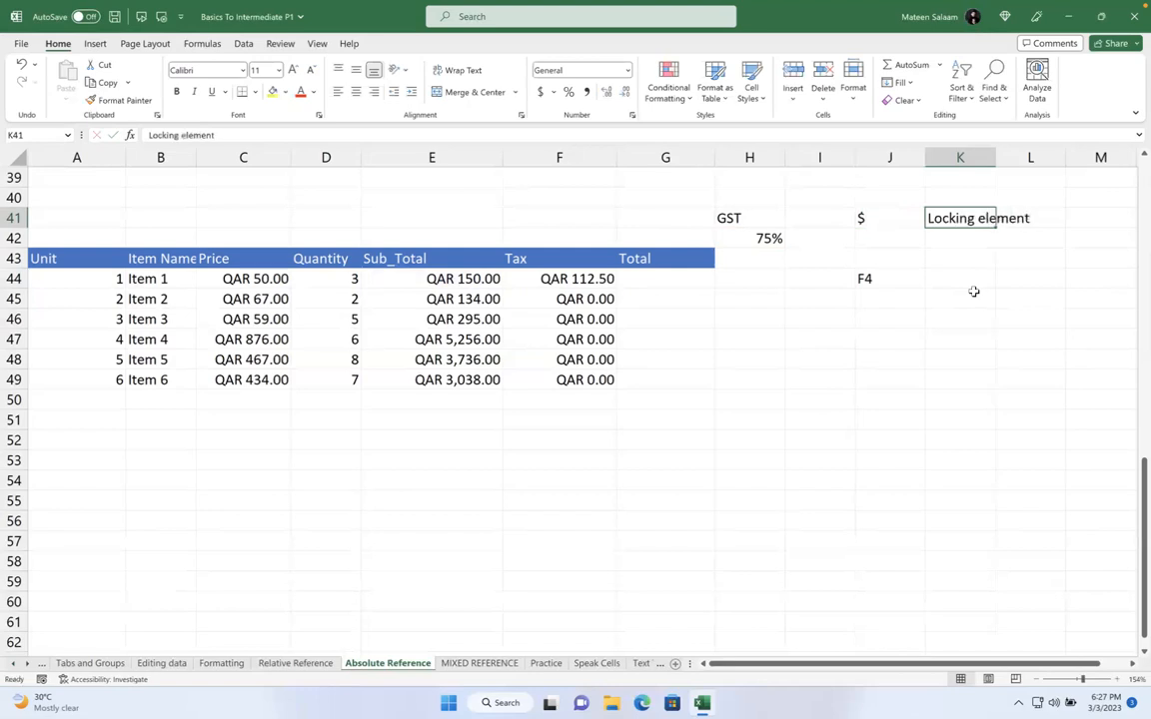
key("Return")
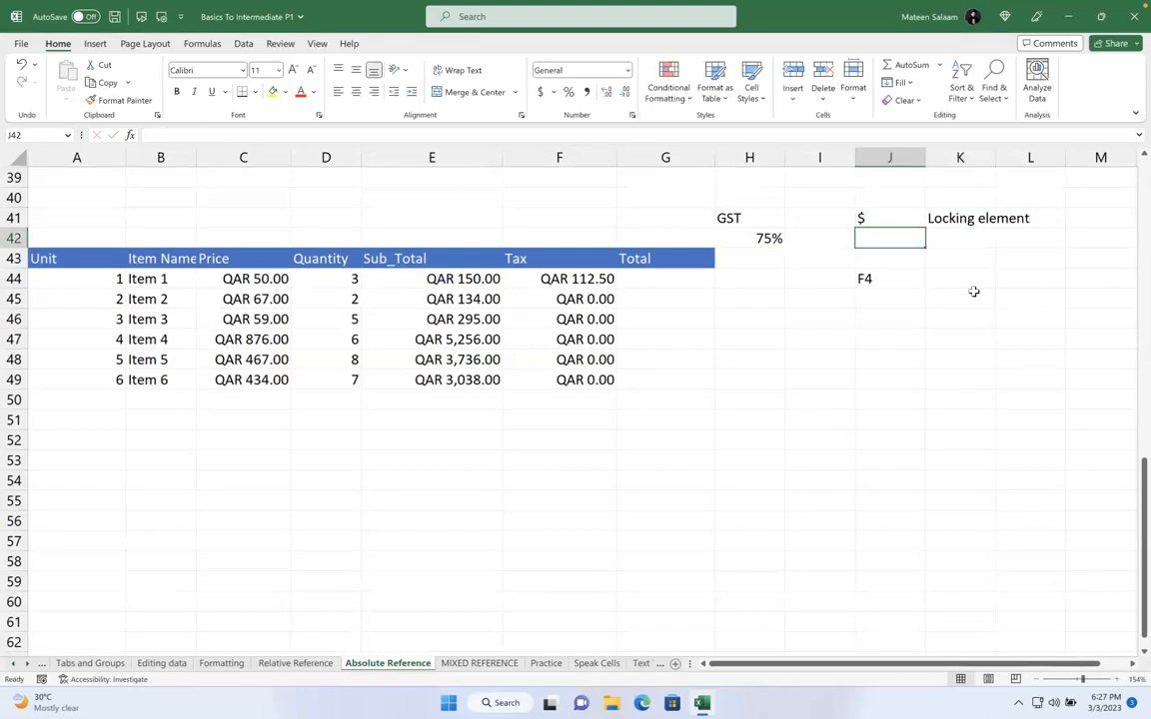
double_click(585, 288)
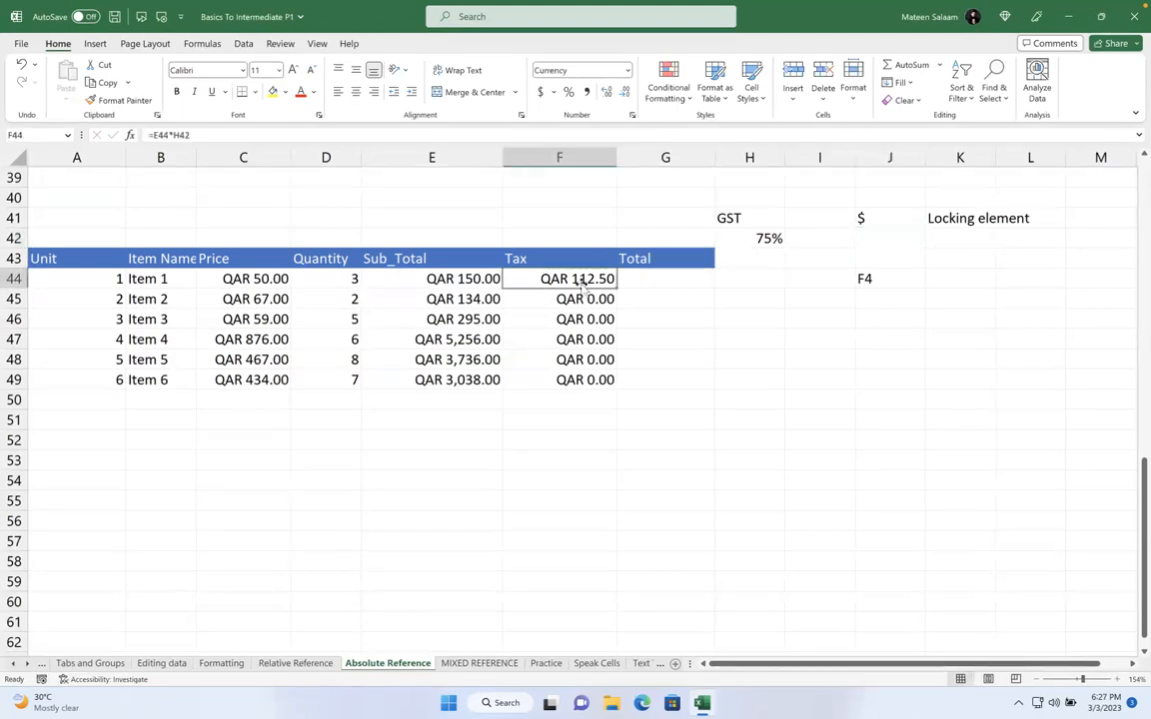
left_click(858, 320)
Launch Chrome and search for 'keyboard'
key("ctrl+Left")
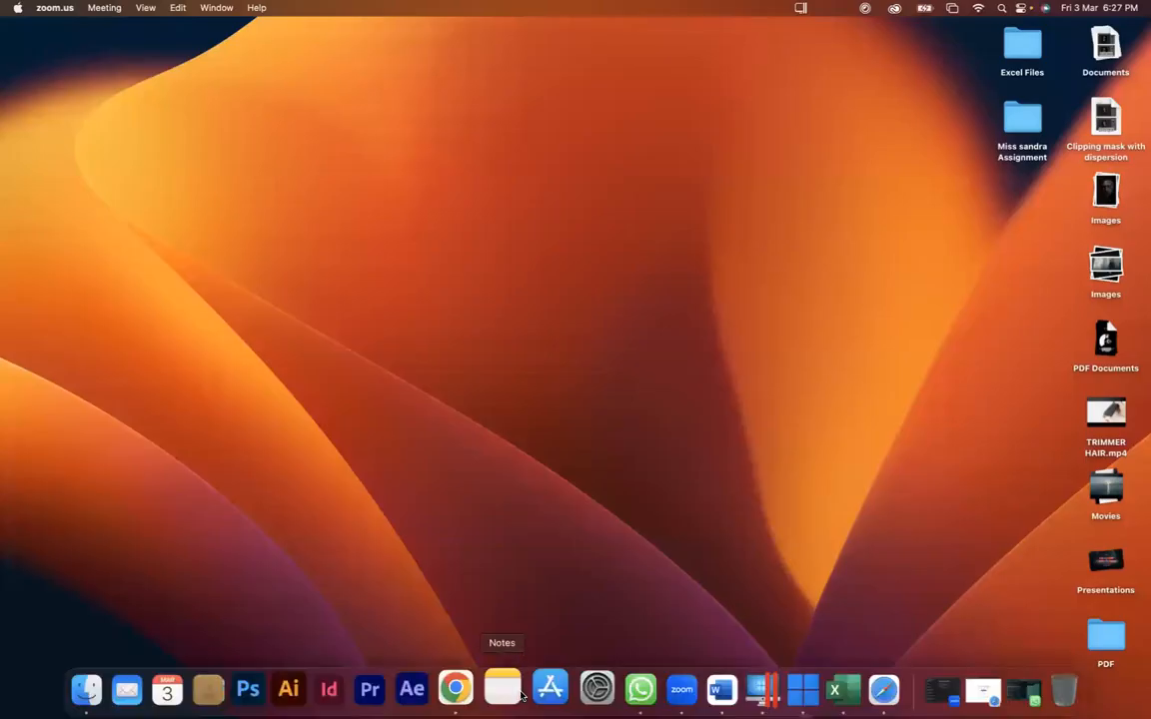
left_click(458, 688)
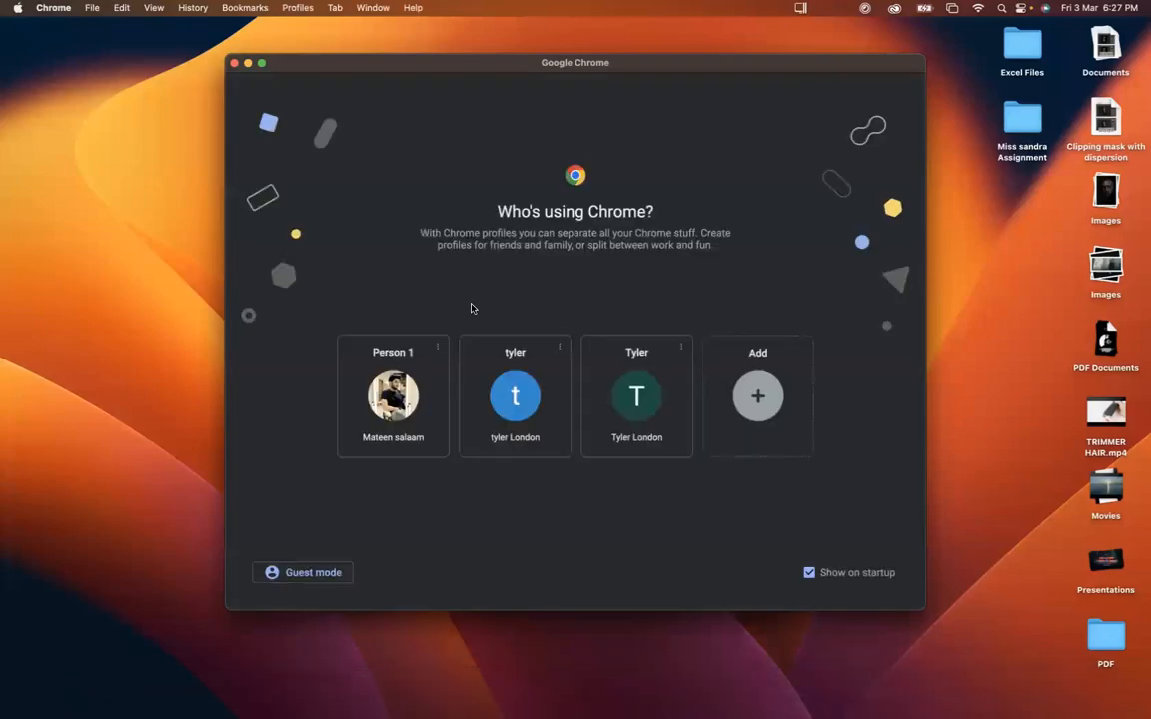
type("jeyboar")
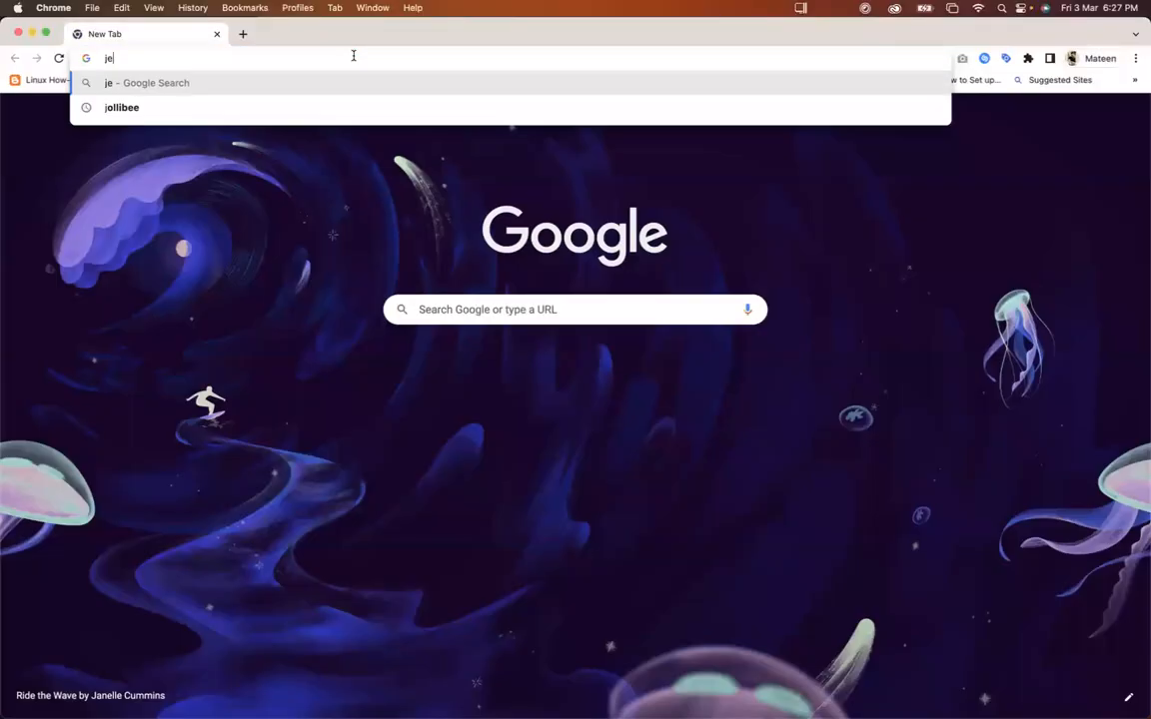
key("super+a")
type("keyboard")
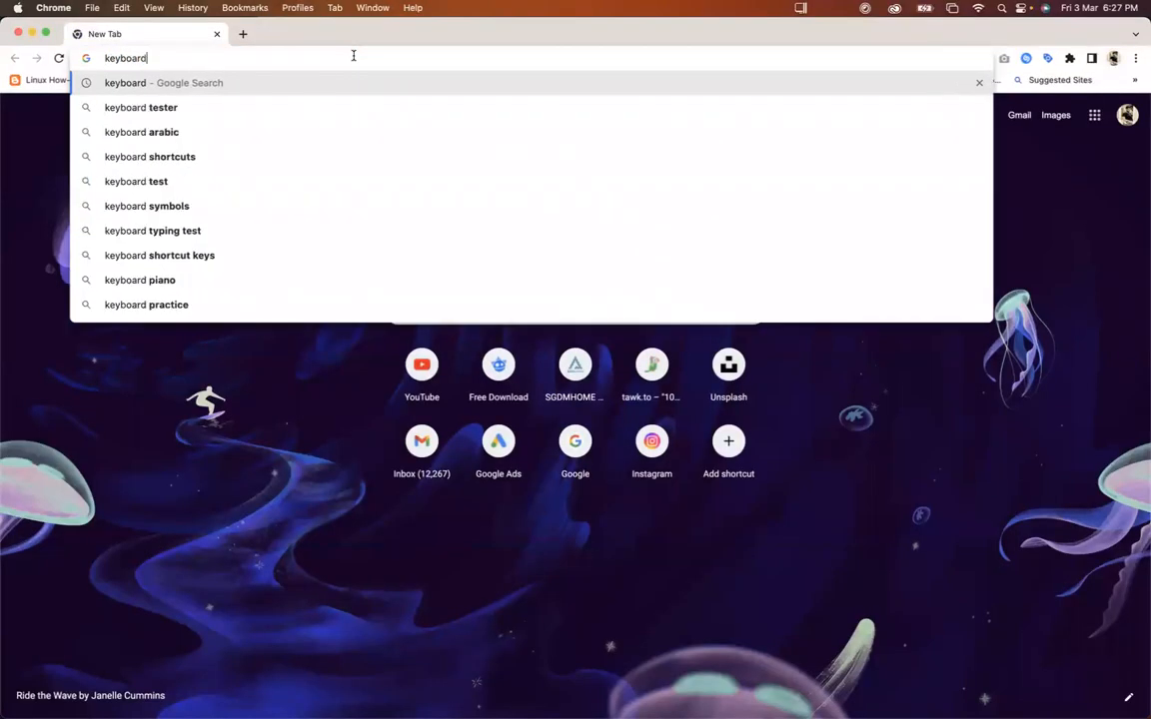
key("Return")
Open the Apple Magic Keyboard product page from image results and enlarge its picture
left_click(220, 167)
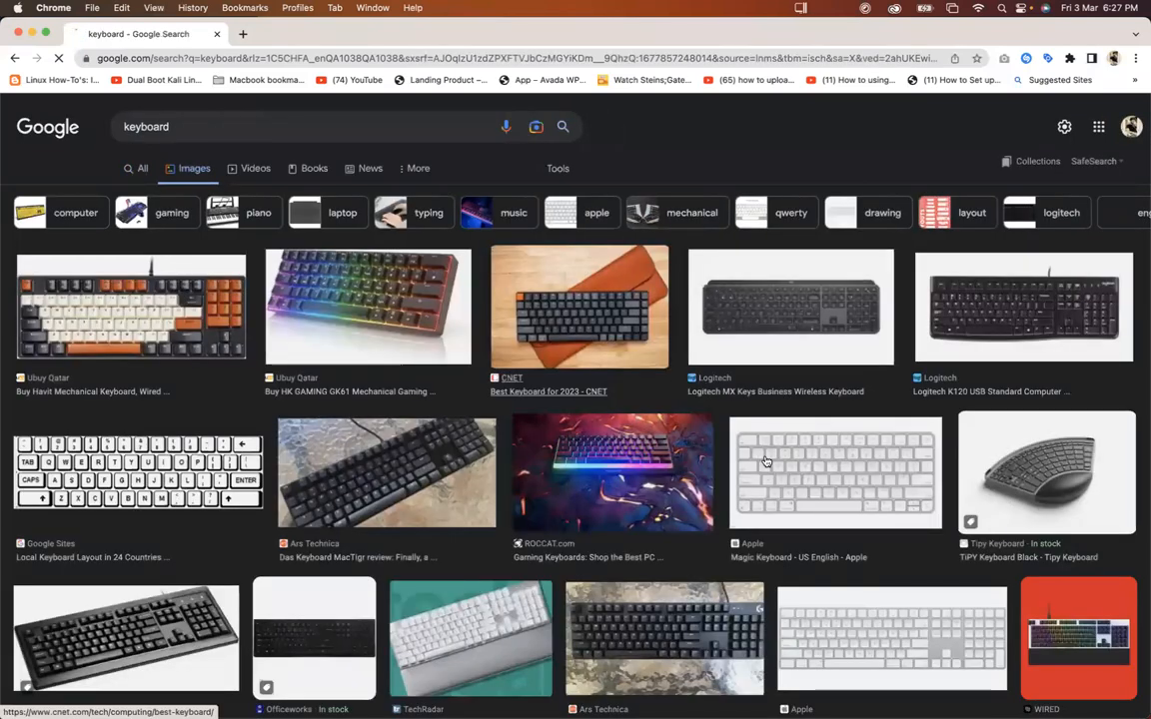
left_click(799, 470)
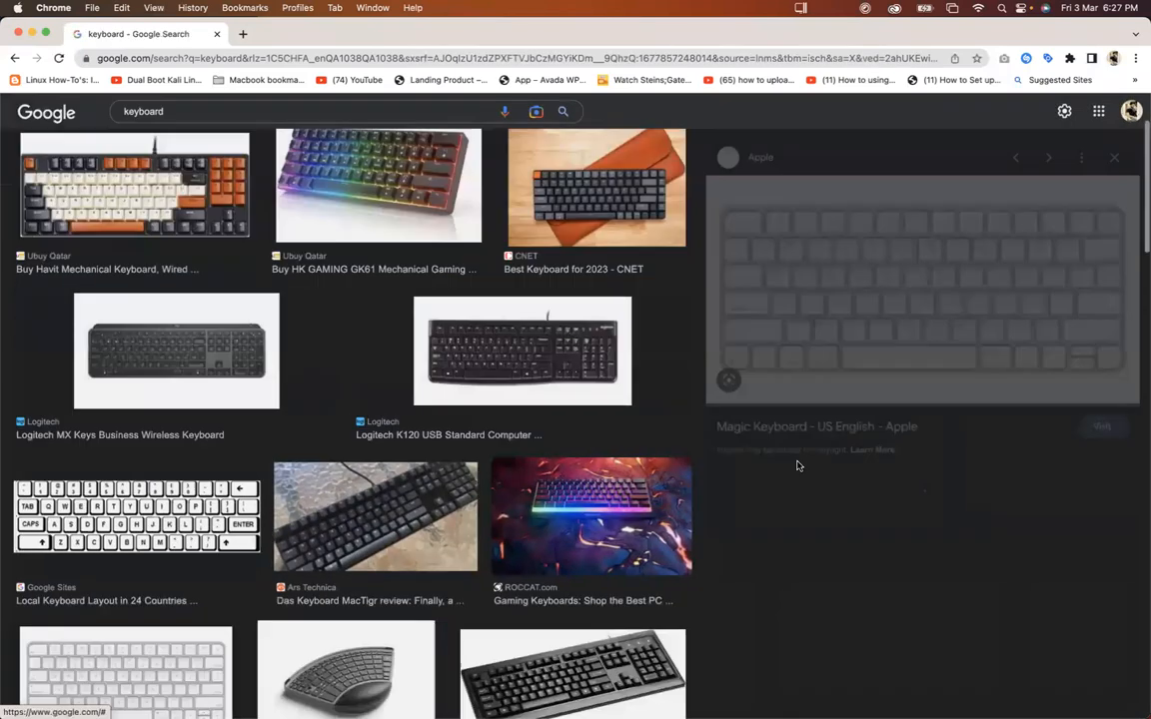
left_click(817, 259)
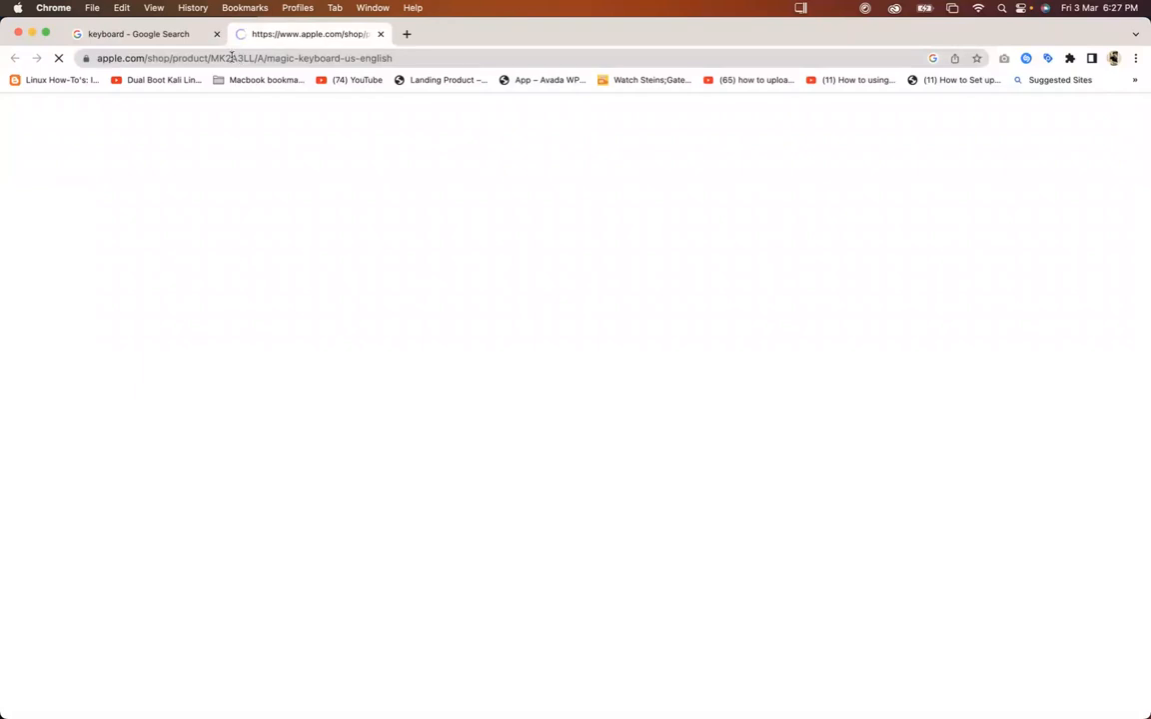
left_click(189, 34)
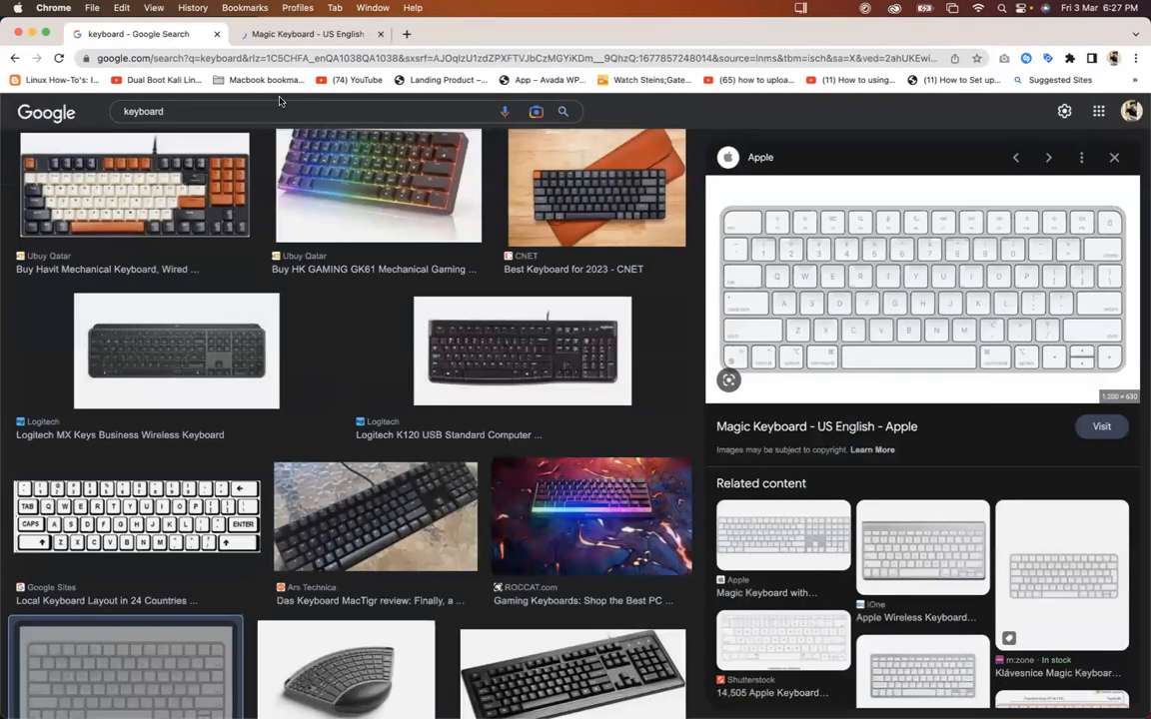
left_click(366, 35)
left_click(685, 338)
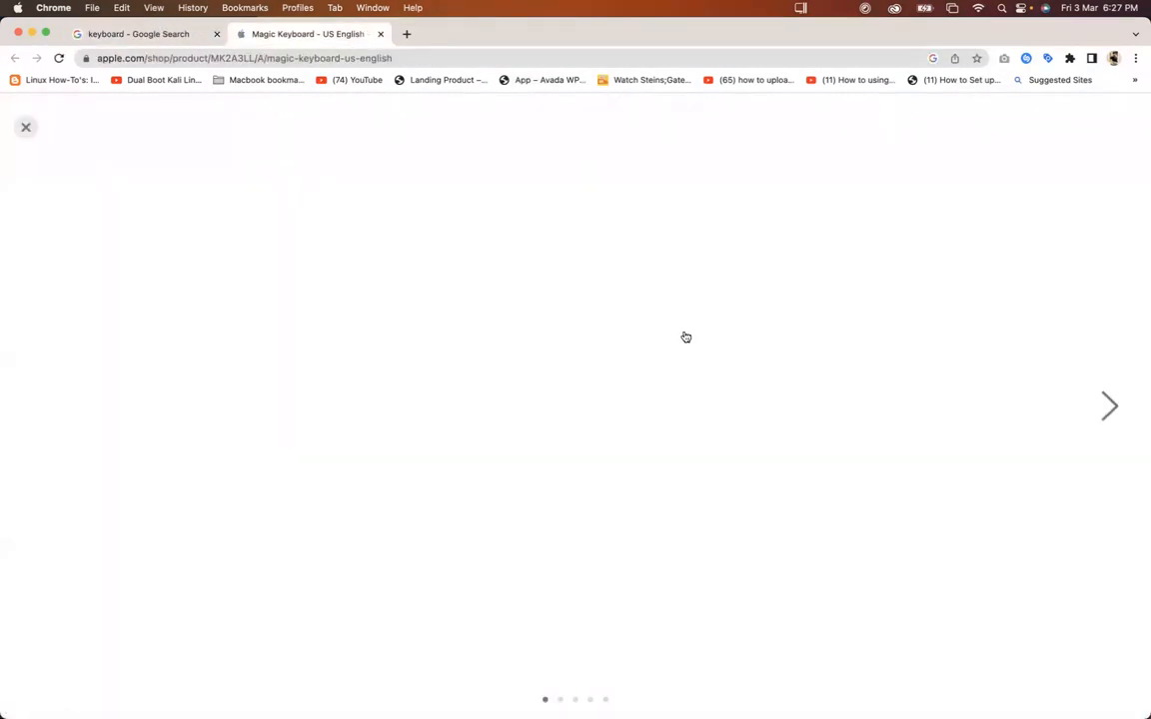
left_click(511, 320)
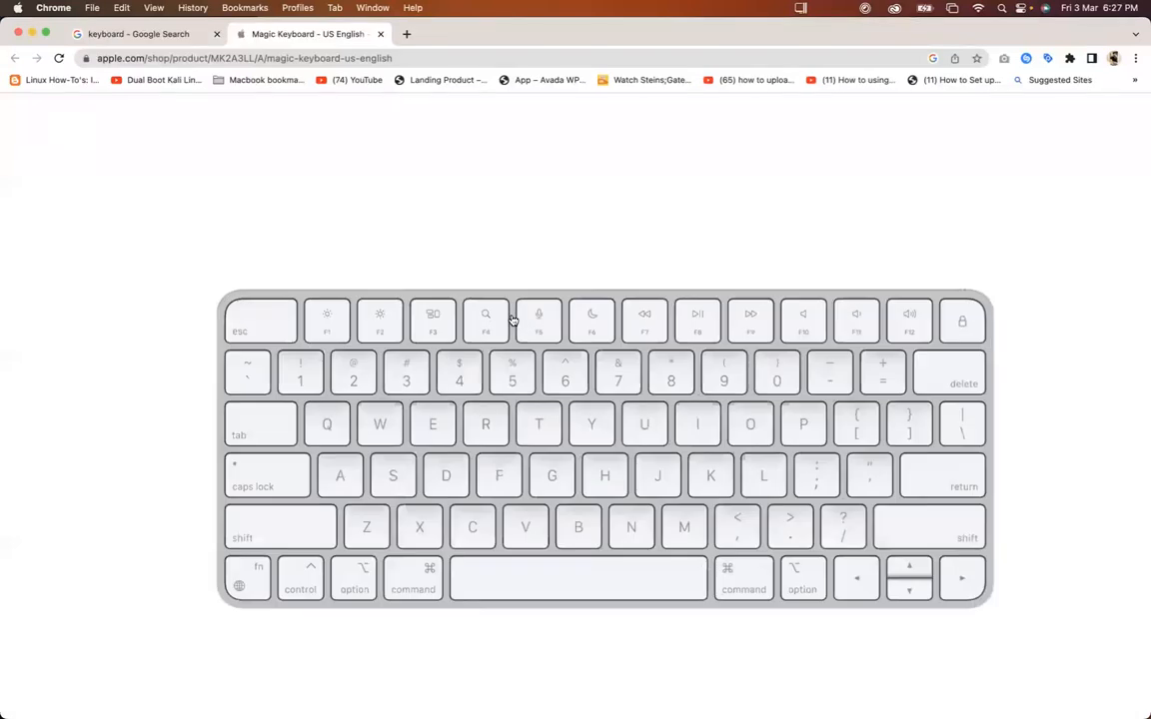
scroll(512, 320, "up", 5)
scroll(465, 300, "up", 1)
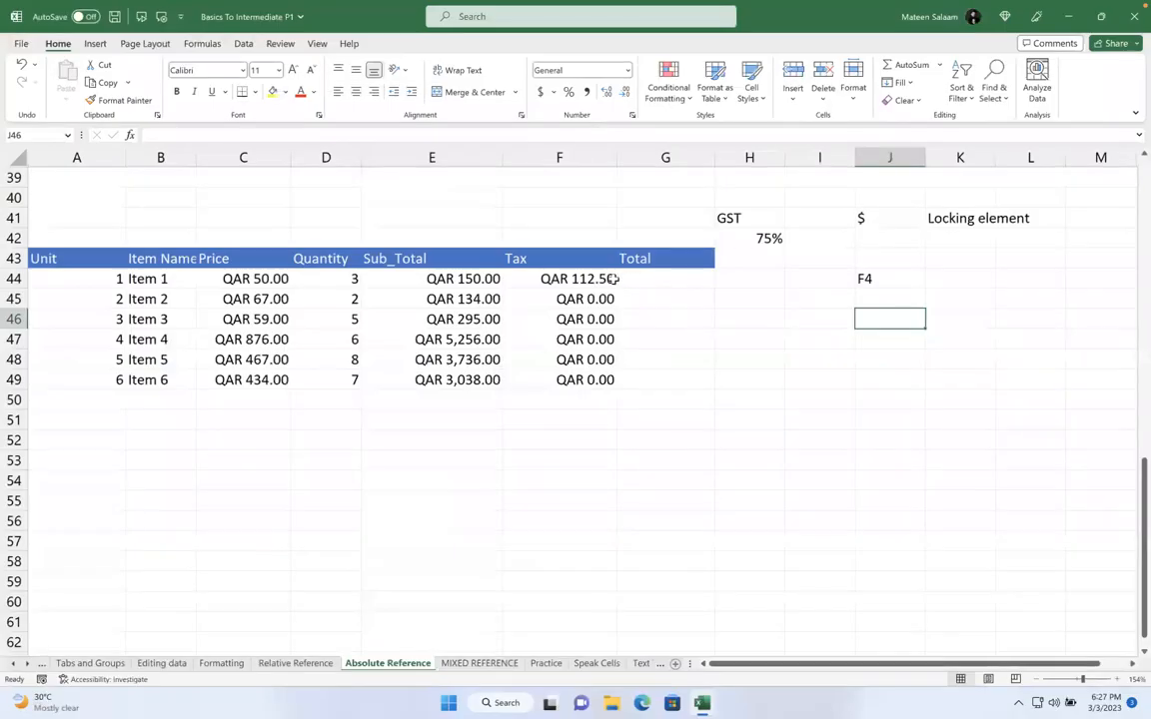
Make H42 absolute in F44's Tax formula and copy it down to row 49
left_click(1104, 279)
double_click(604, 278)
left_click_drag(575, 279, 544, 278)
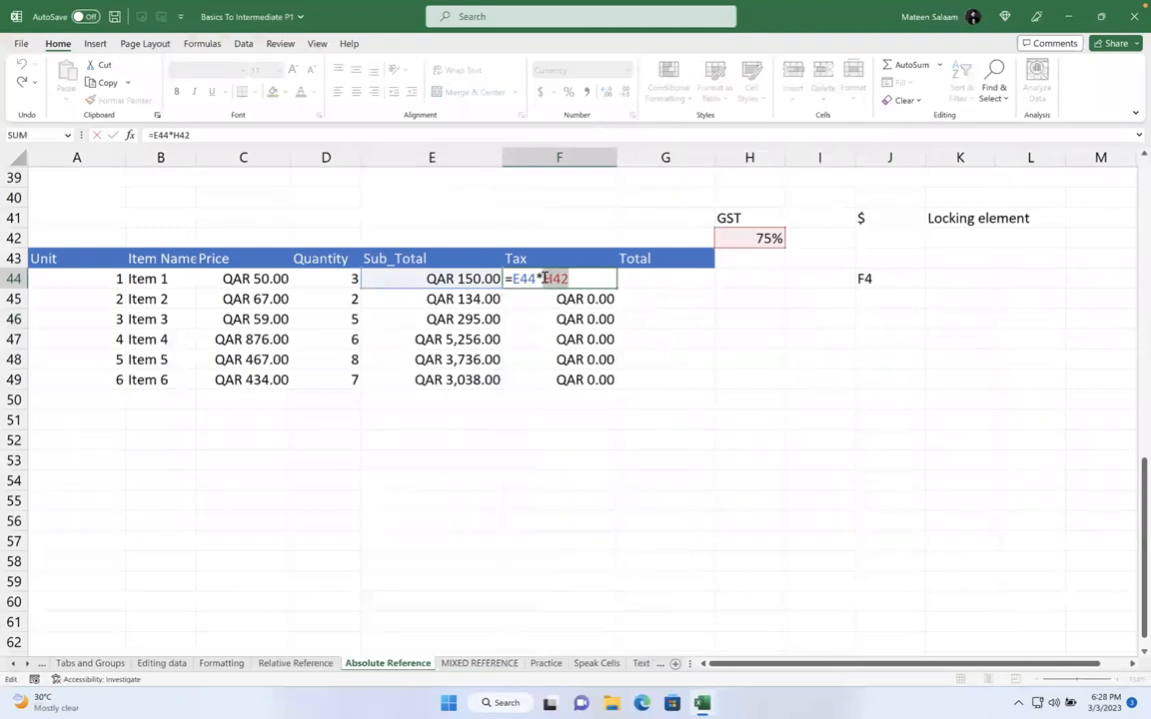
key("F4")
key("Return")
key("Up")
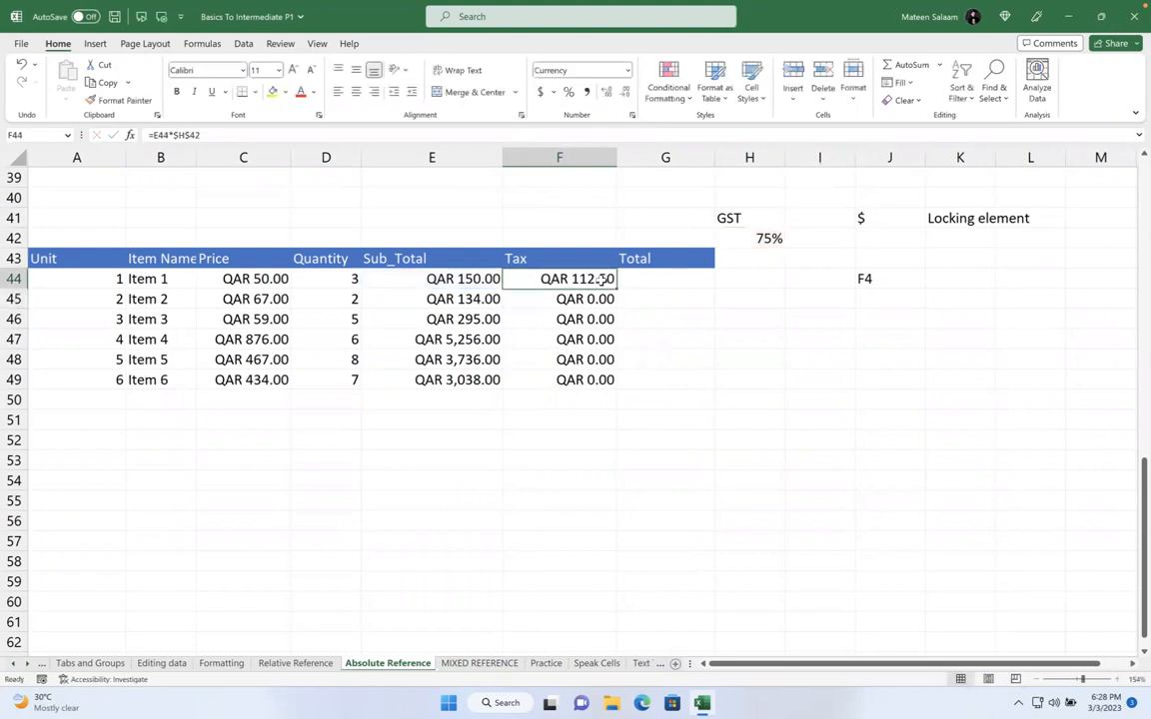
left_click_drag(616, 316, 619, 383)
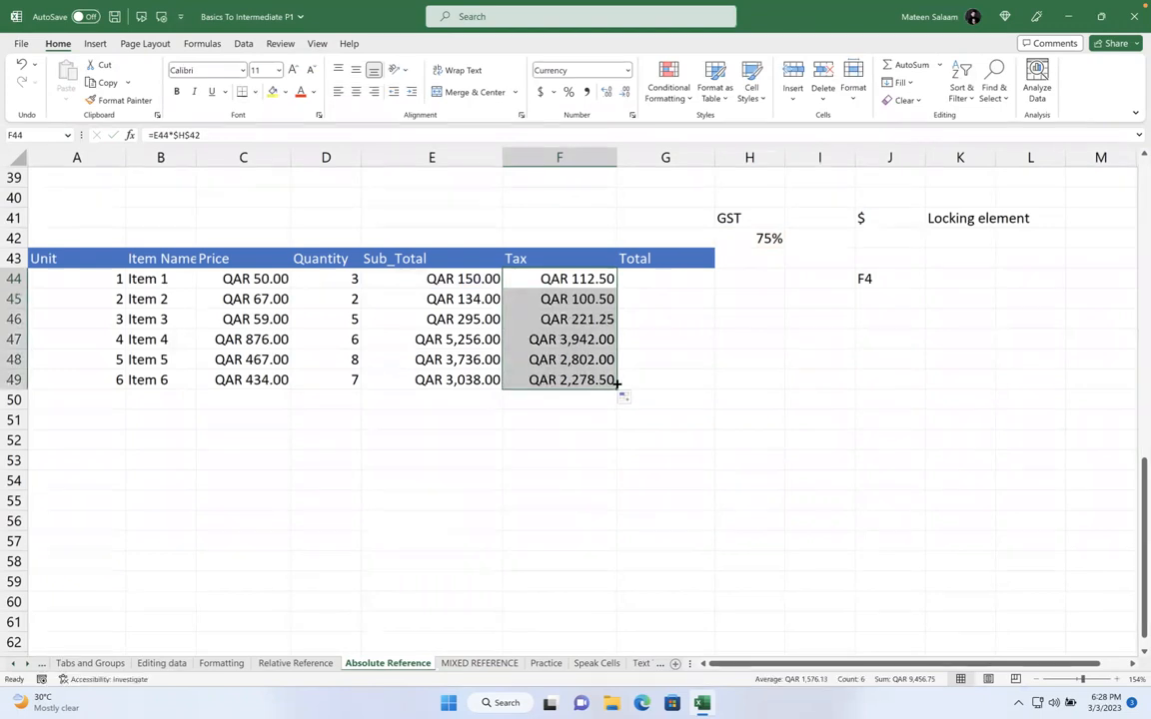
Check the copied Tax formulas for Item 2 and Item 3
key("Down")
key("F2")
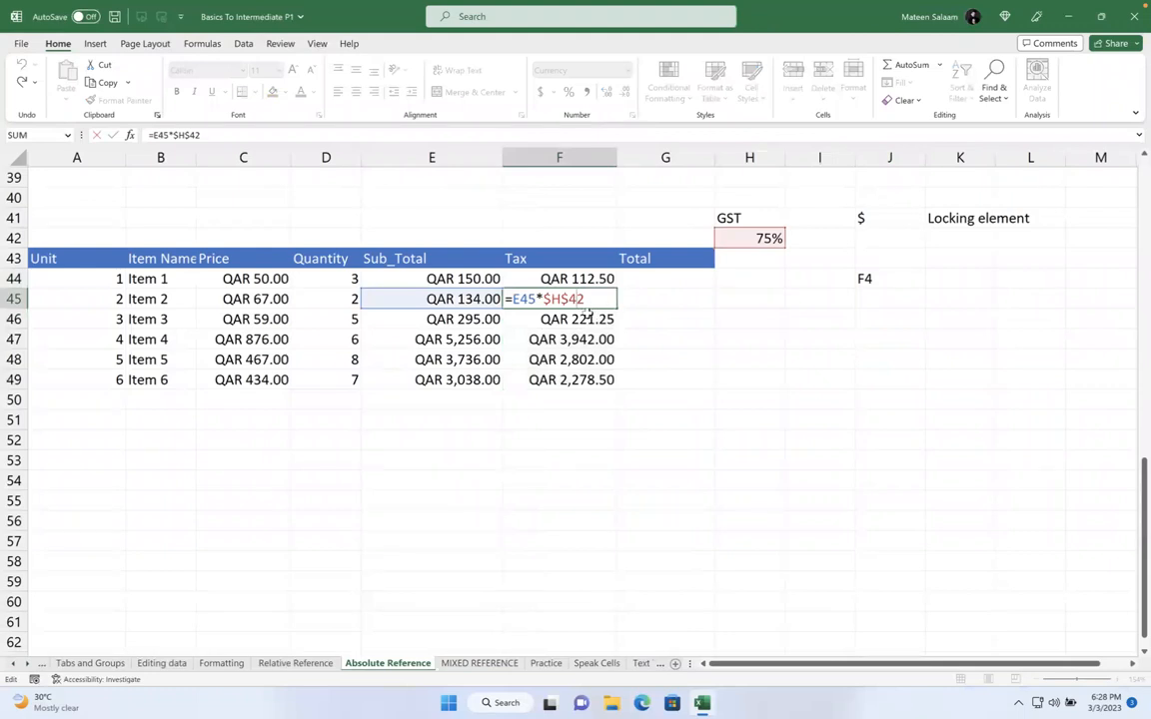
key("Escape")
key("Down")
key("F2")
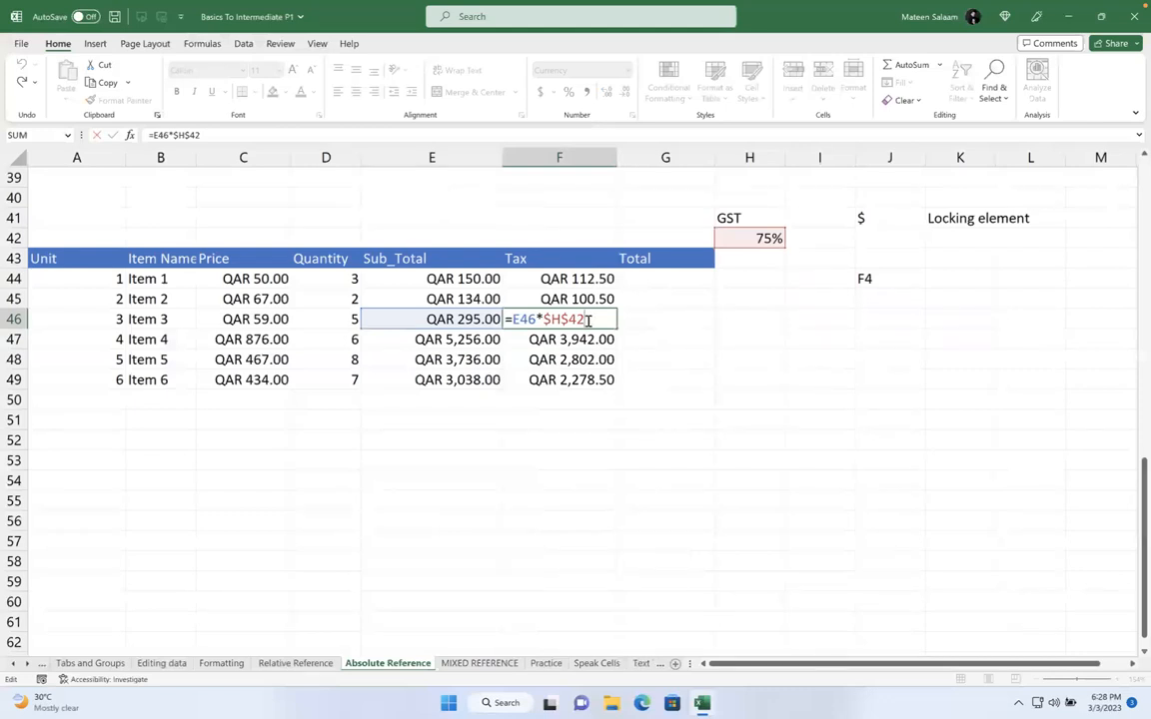
key("Return")
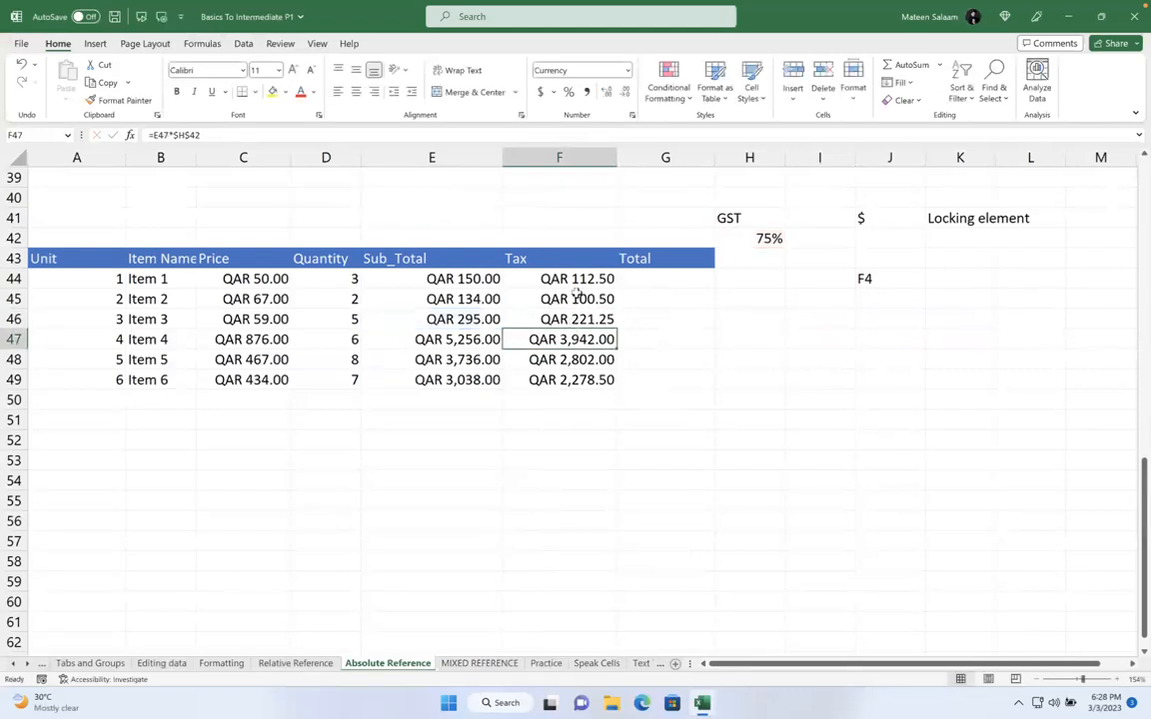
Erase the formula in F44 and select the remaining Tax cells in column F
left_click(550, 285)
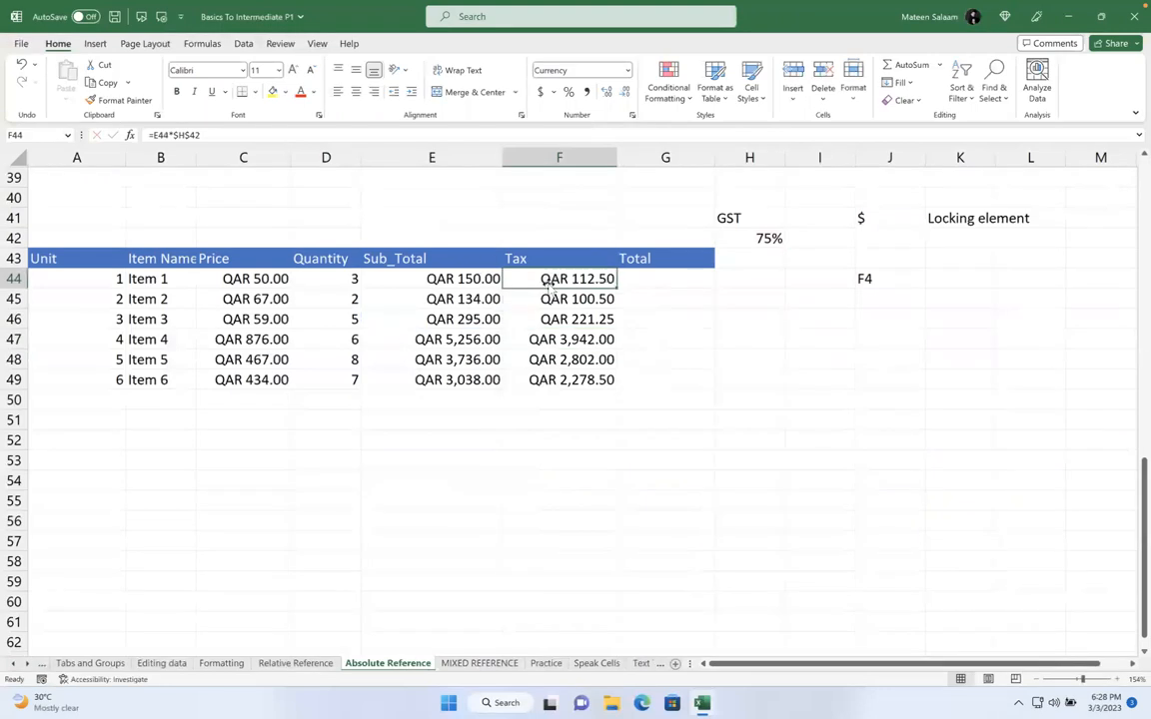
double_click(587, 279)
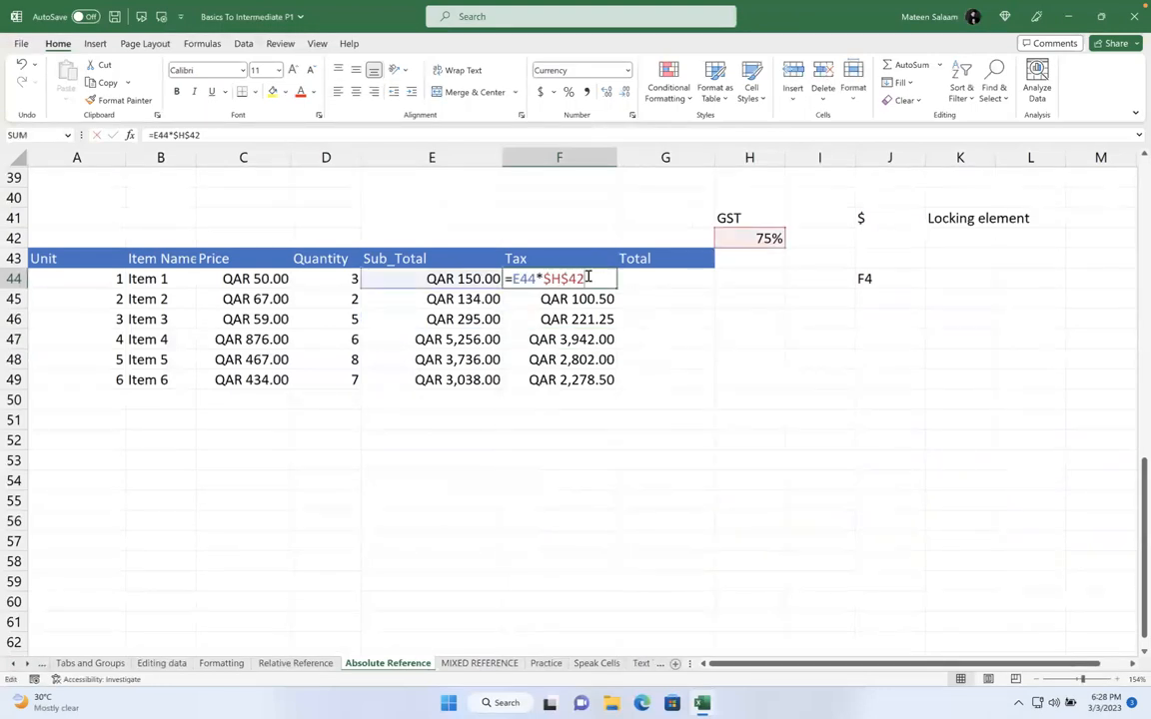
left_click_drag(587, 279, 420, 278)
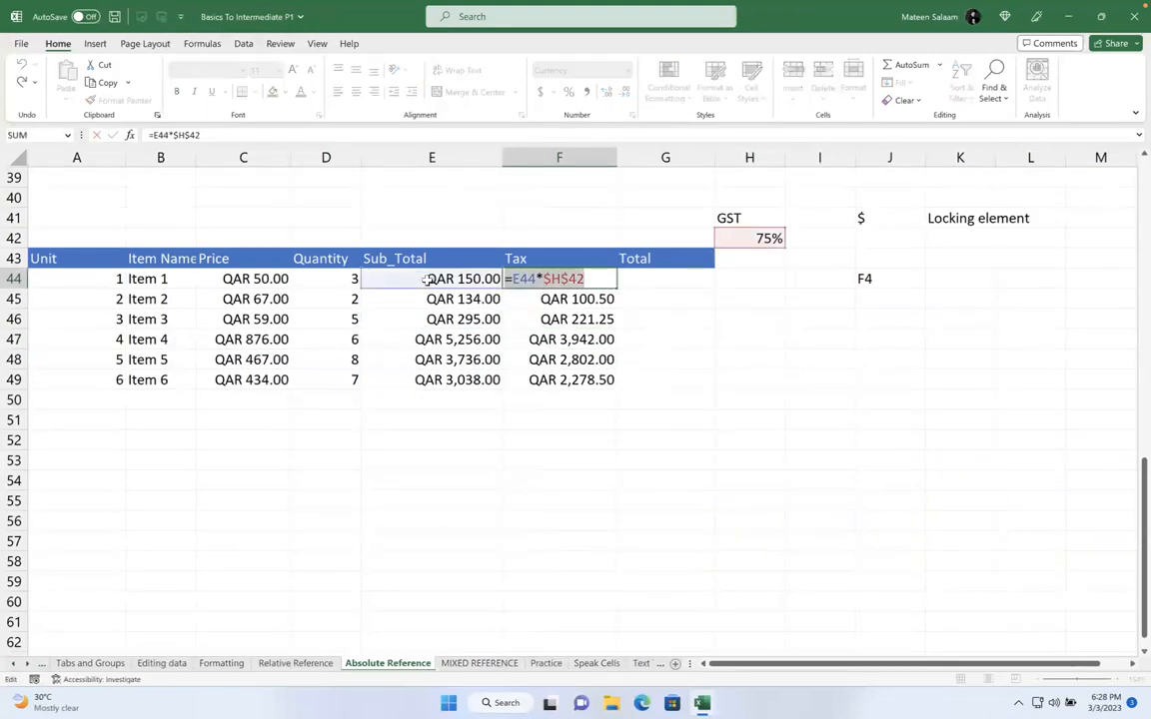
key("BackSpace")
left_click_drag(584, 299, 583, 461)
key("BackSpace")
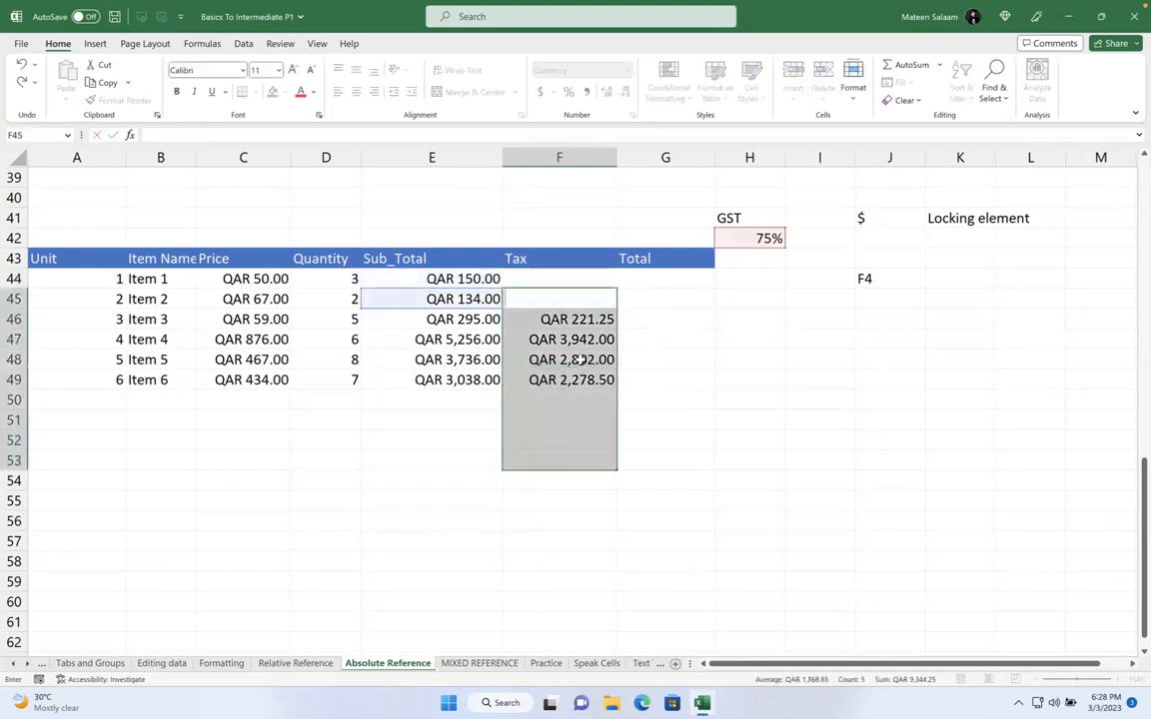
key("Escape")
type("x")
key("BackSpace")
key("Escape")
Clear the selected Tax cells and enter =E44*H42 in F44
key("Delete")
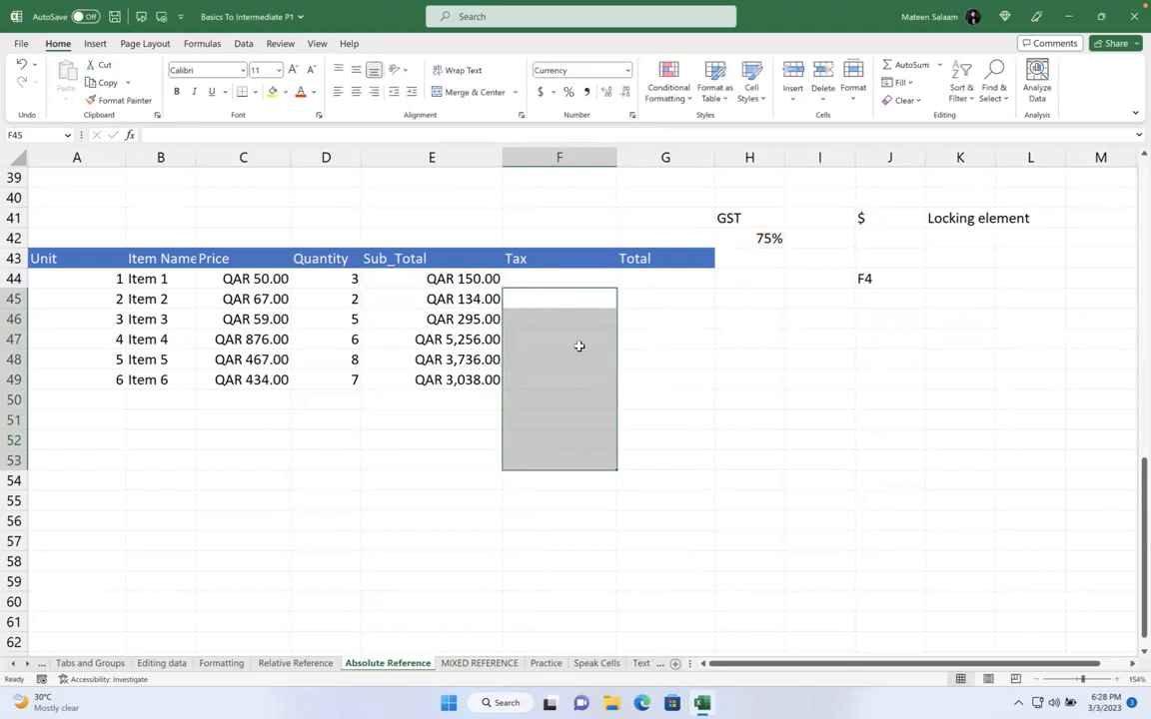
left_click(545, 276)
type("=")
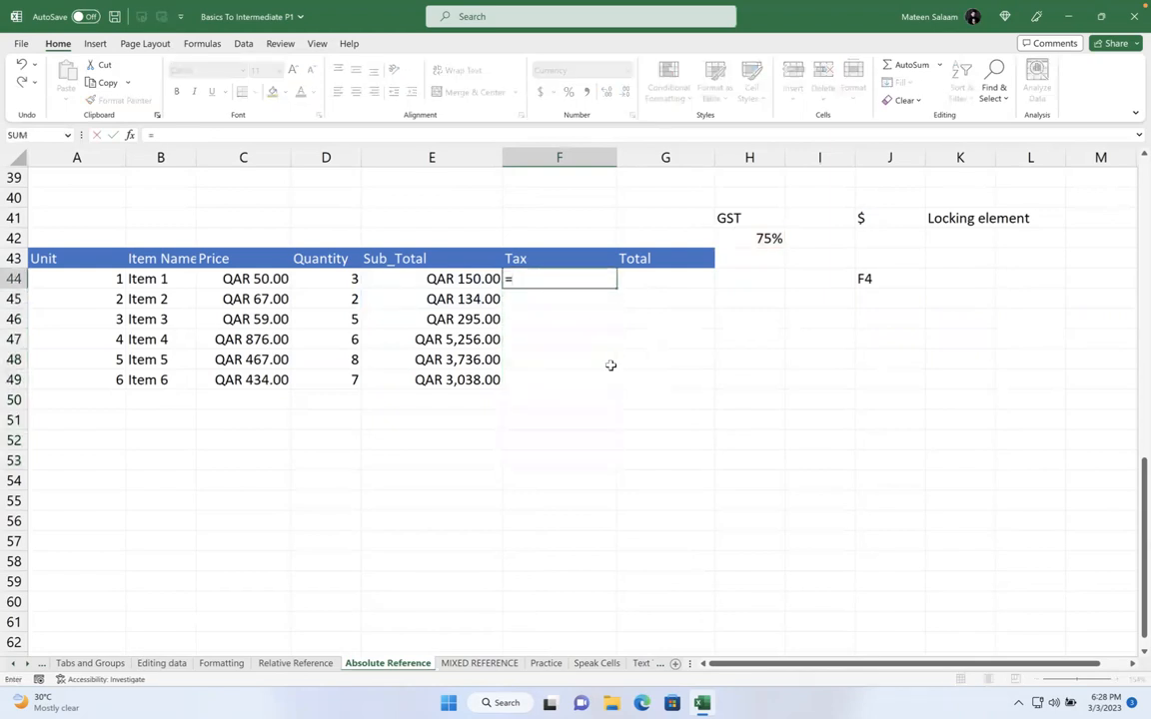
left_click(466, 283)
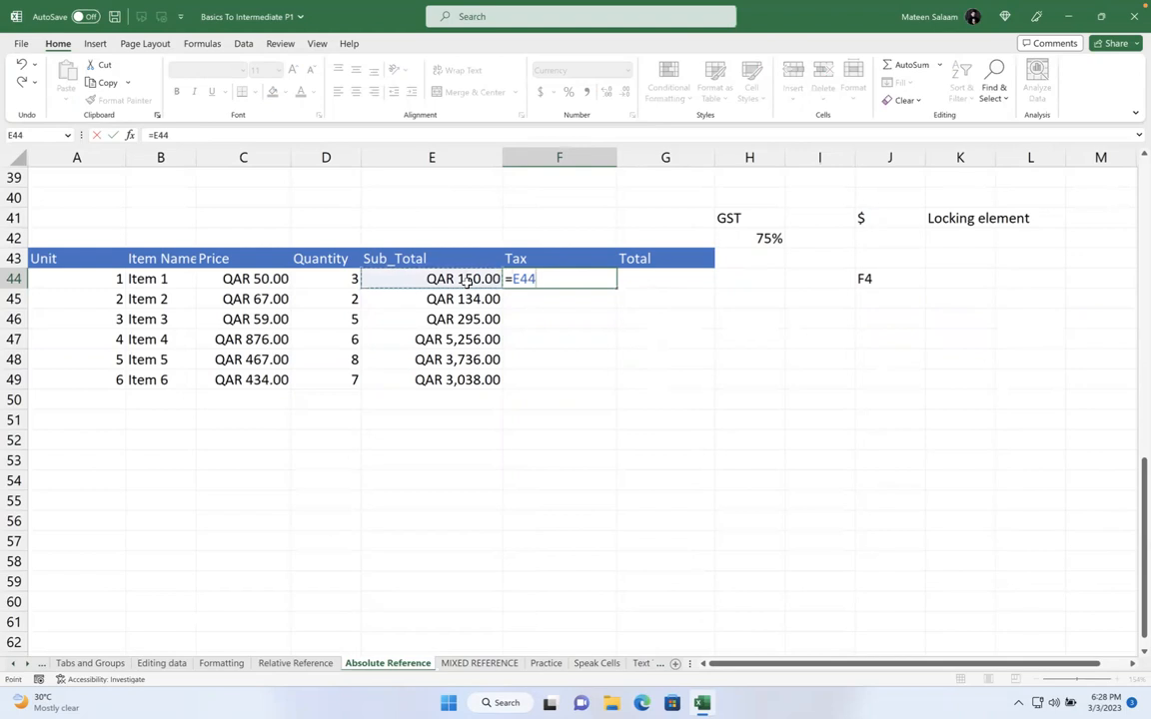
type("*")
left_click(731, 238)
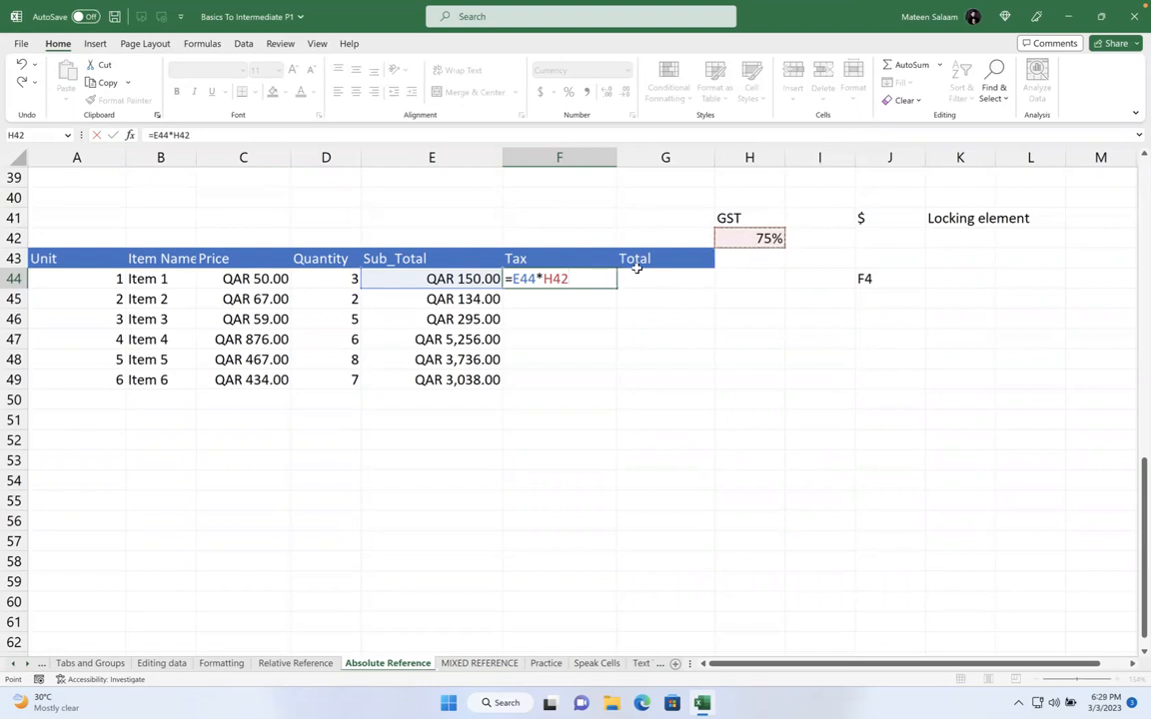
key("Return")
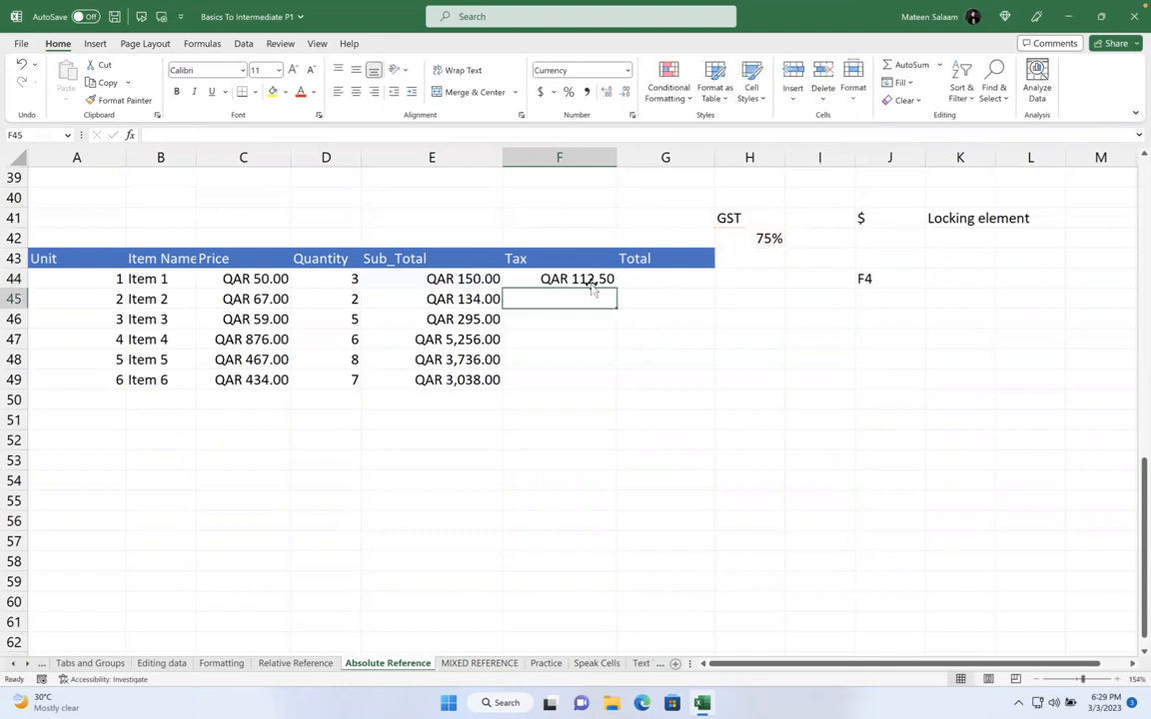
Check F44, the E44:E49 sub-total formulas and the 75% GST rate in H42
left_click(587, 282)
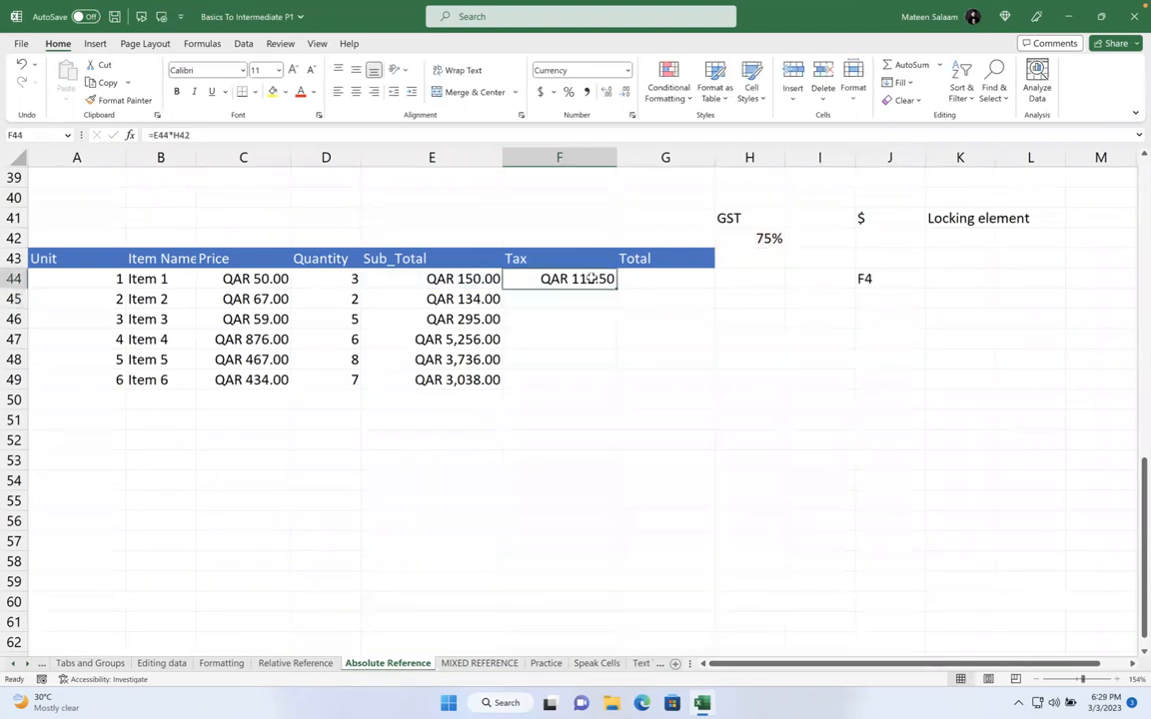
left_click(462, 276)
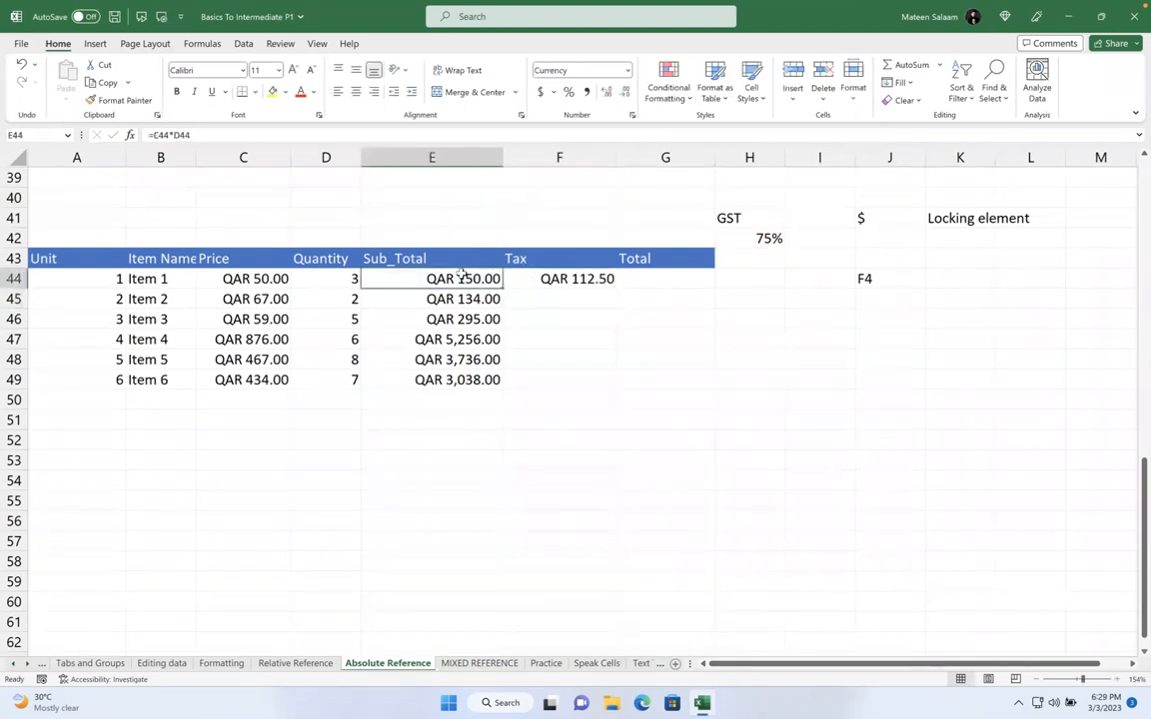
left_click(458, 300)
left_click(750, 239)
left_click(752, 257)
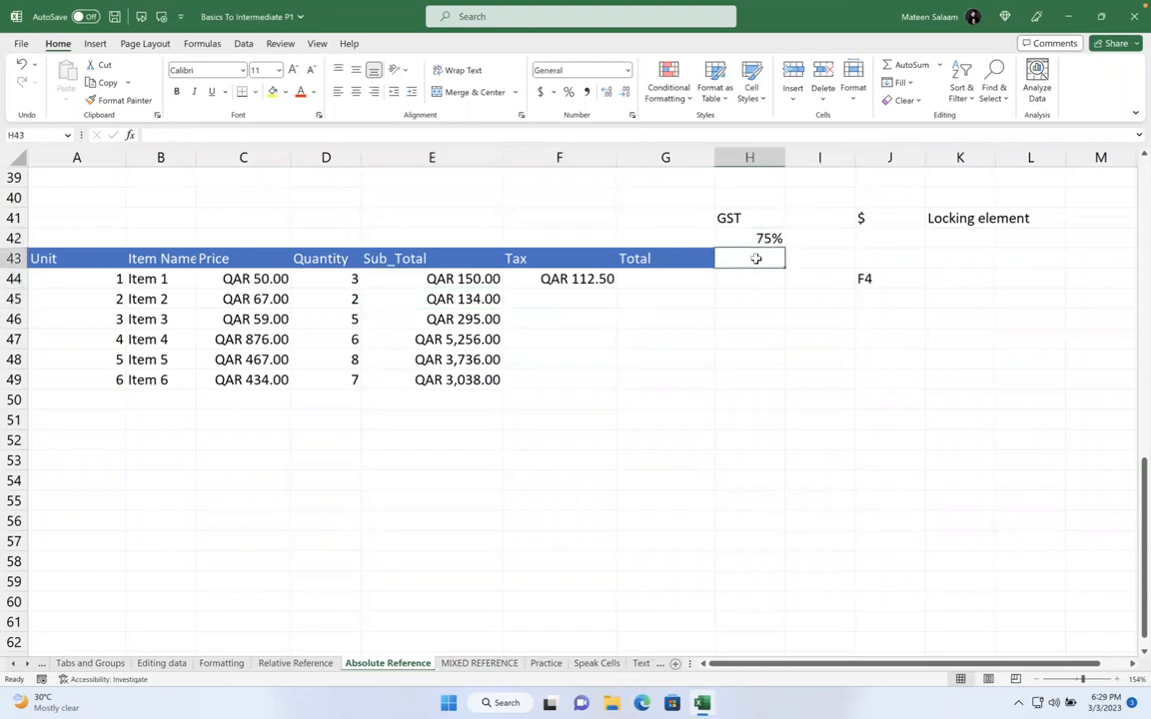
left_click(462, 279)
left_click(465, 299)
left_click(468, 318)
left_click(473, 340)
left_click(473, 360)
left_click(474, 377)
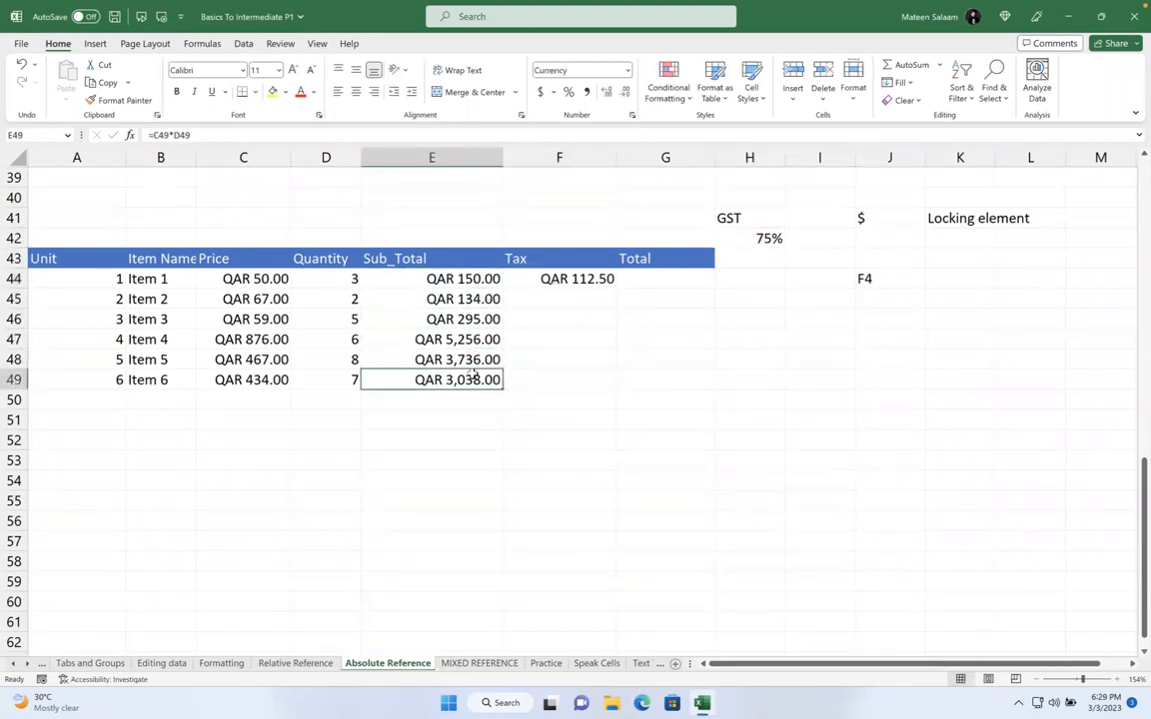
left_click(746, 240)
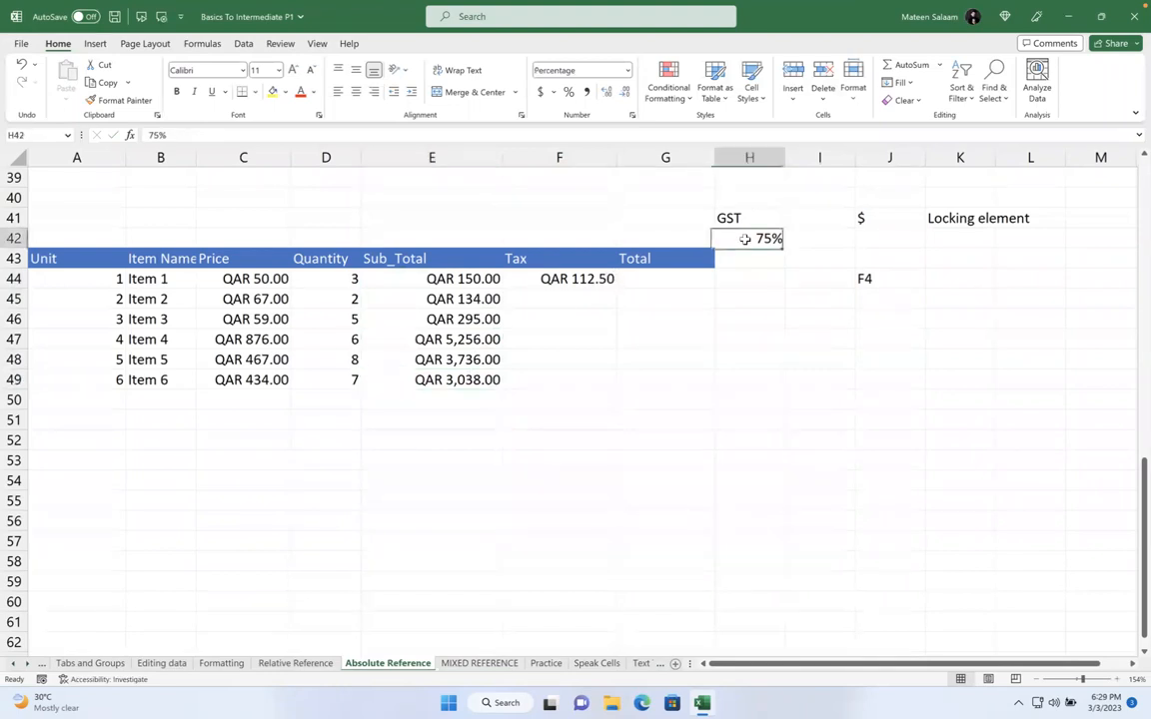
Lock H42 as $H$42 in F44's formula and fill it down to F49
double_click(570, 279)
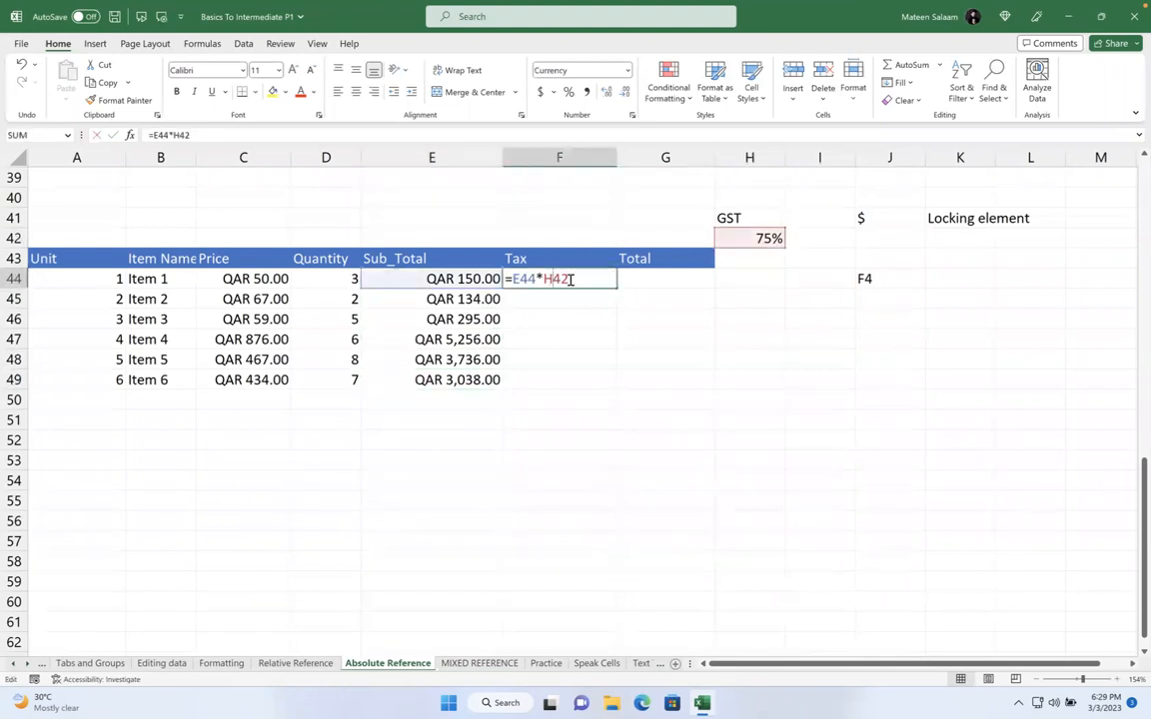
left_click_drag(570, 279, 543, 281)
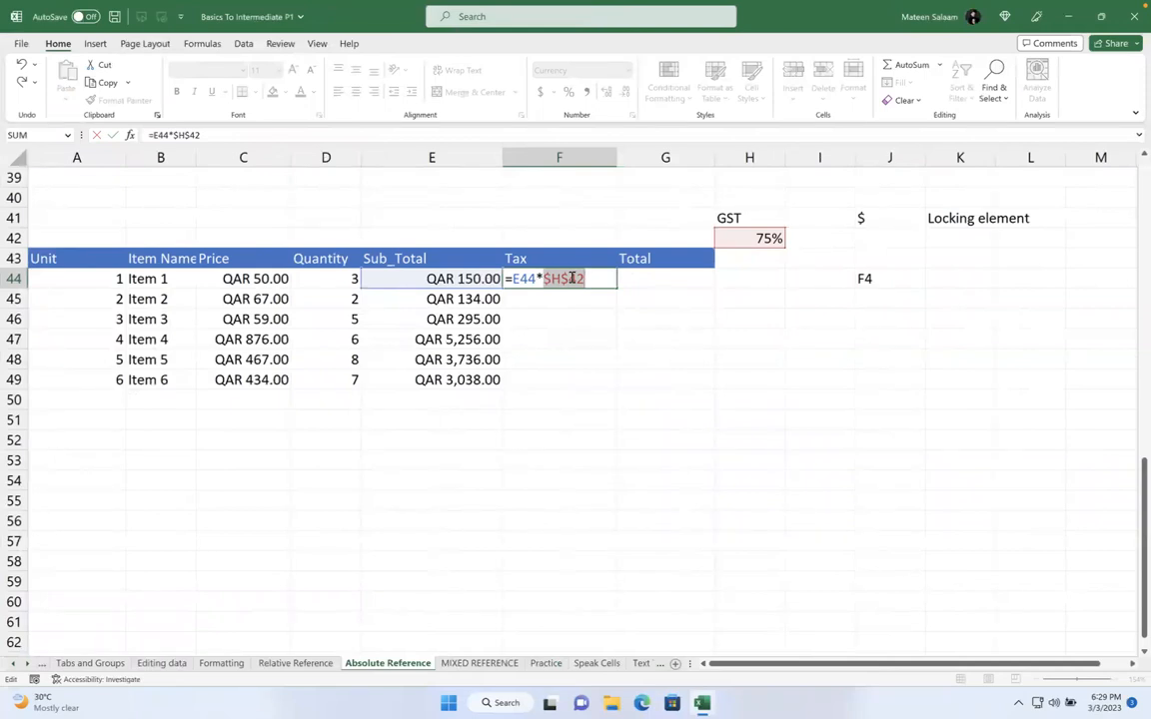
key("Return")
left_click(599, 281)
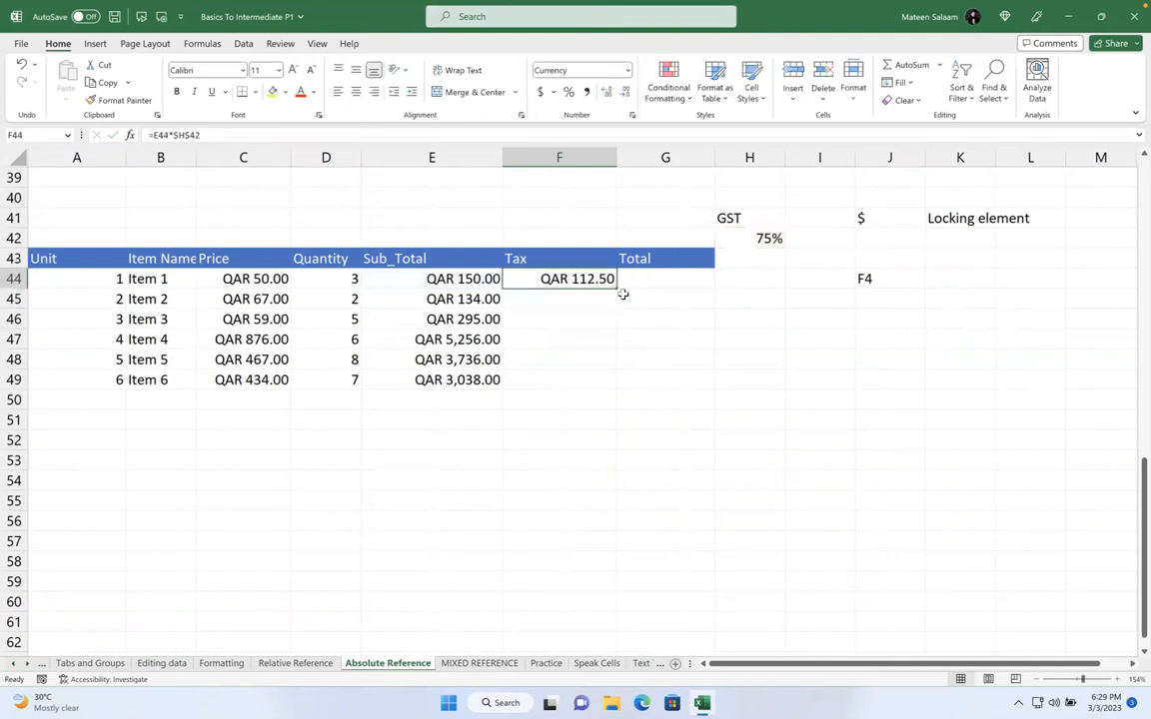
left_click_drag(617, 289, 607, 393)
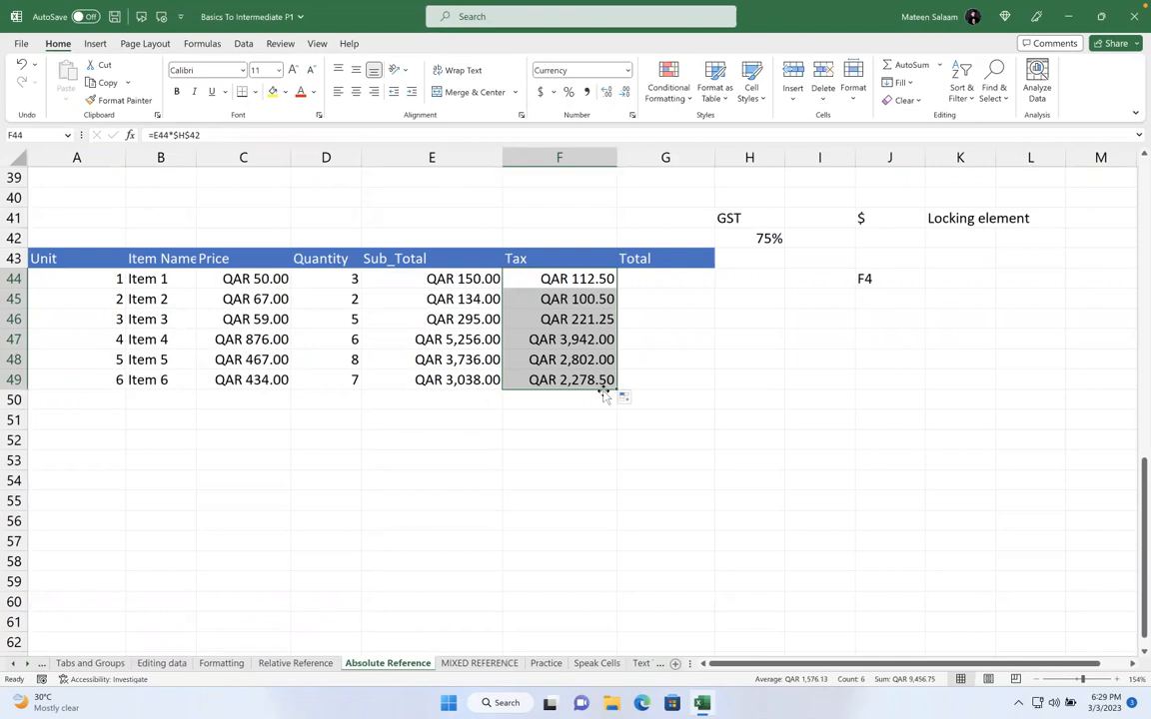
left_click(666, 279)
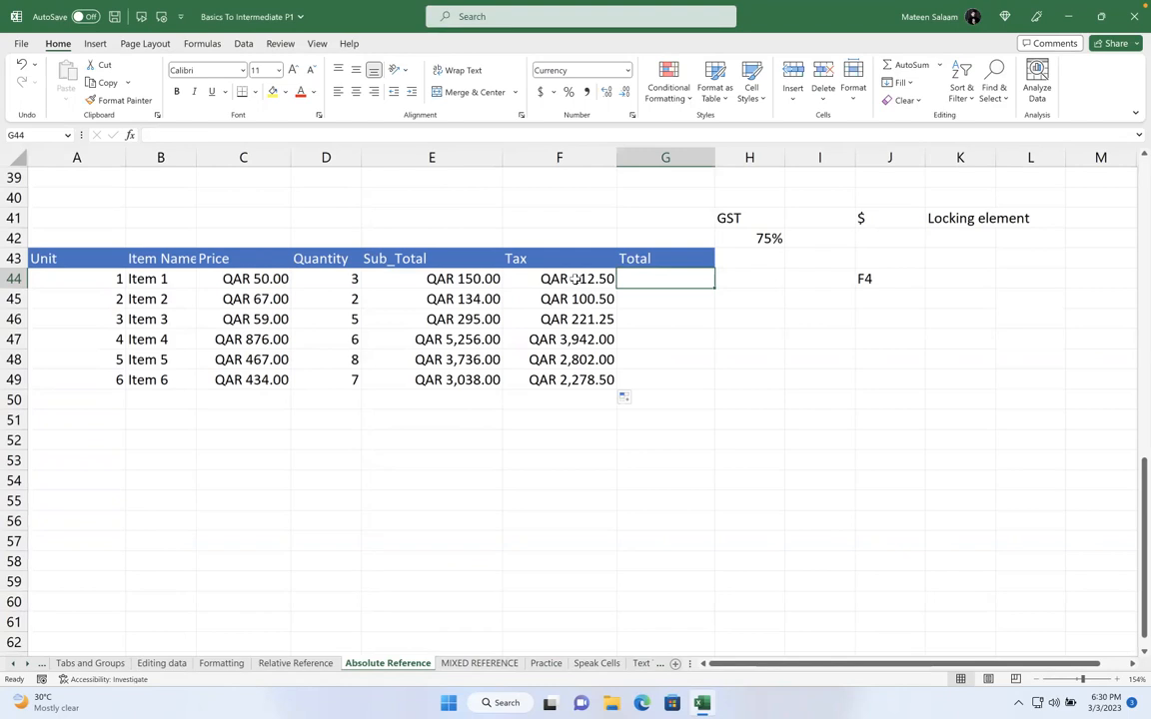
key("ctrl+Left")
scroll(393, 466, "down", 5)
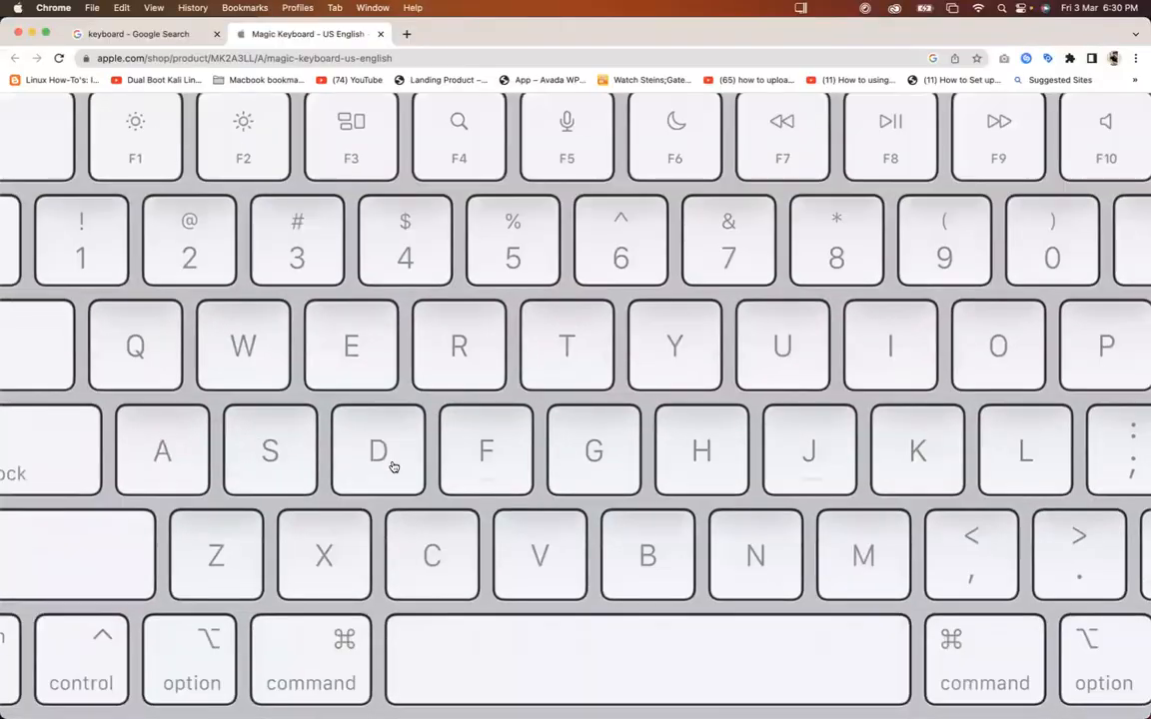
scroll(392, 466, "down", 3)
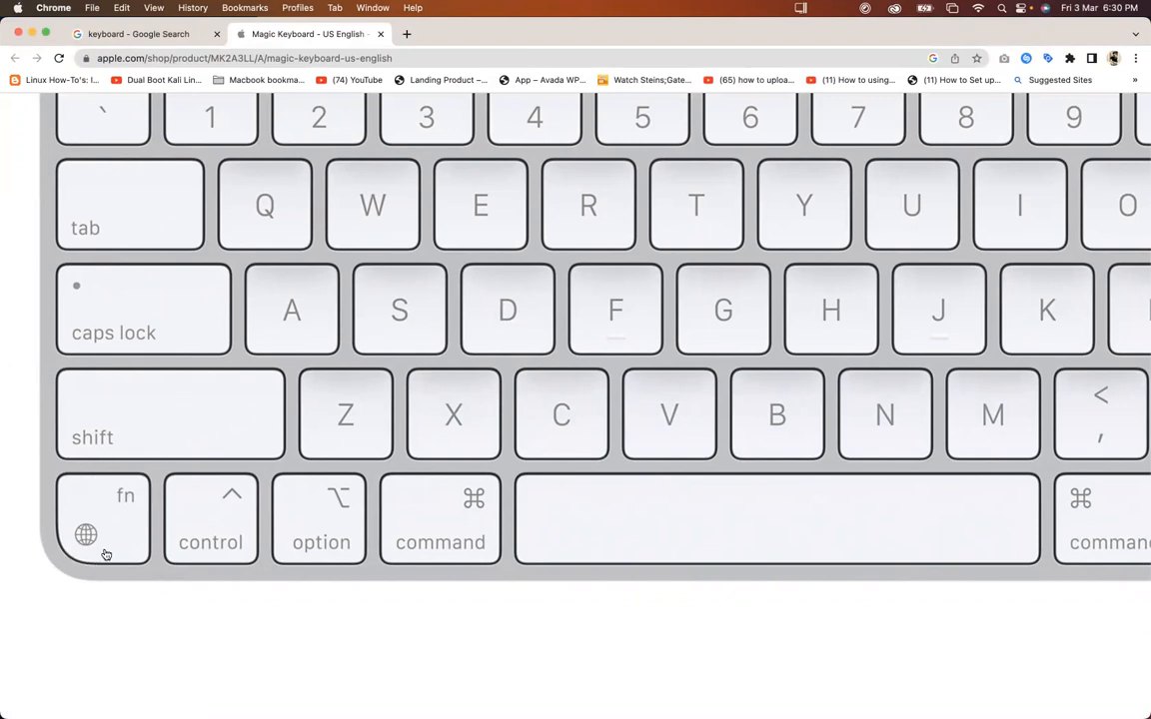
scroll(104, 553, "up", 3)
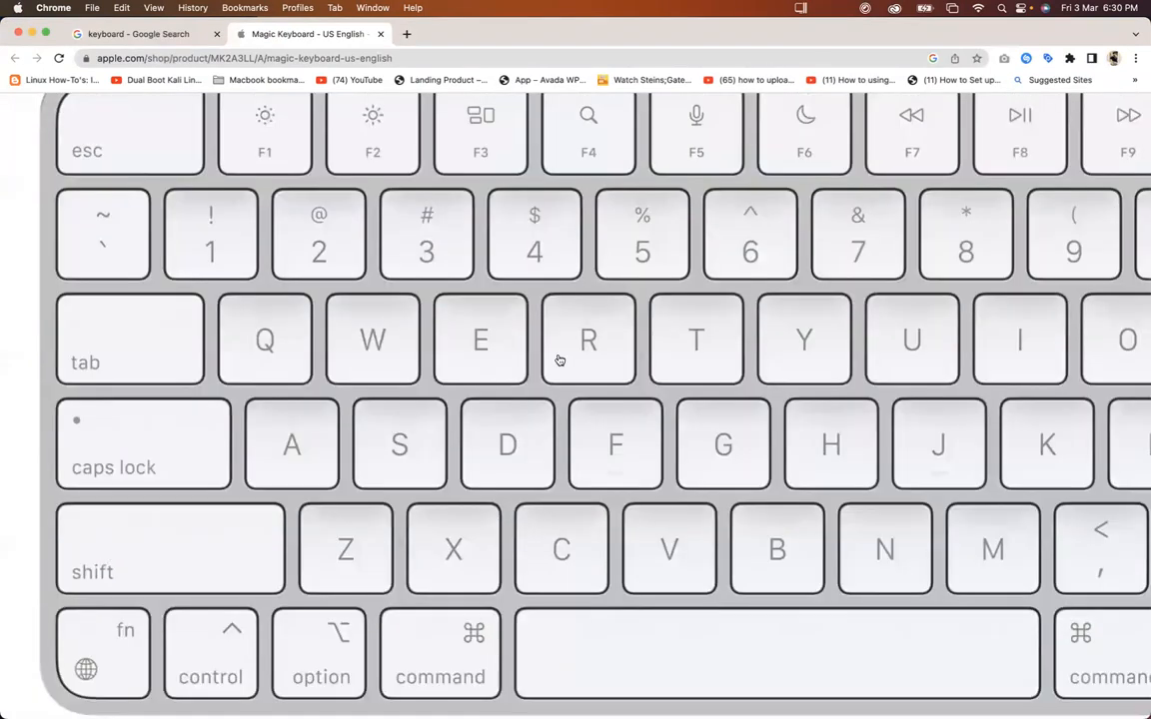
scroll(600, 328, "up", 3)
scroll(598, 330, "down", 3)
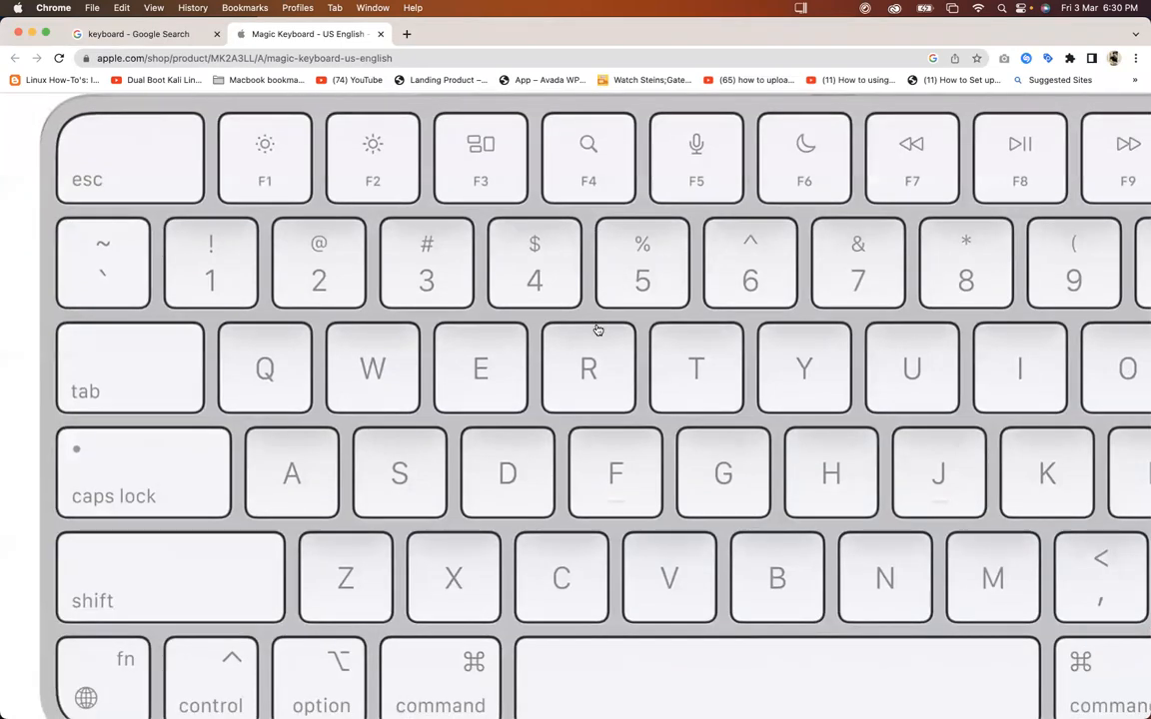
key("ctrl+Right")
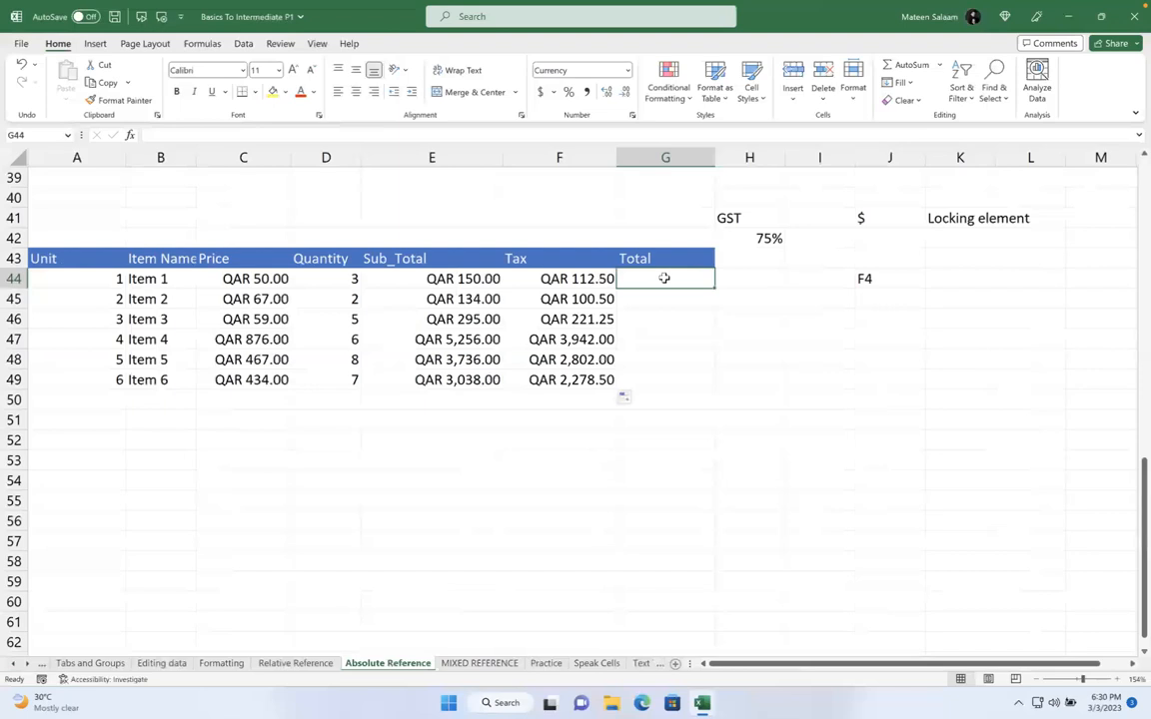
type("=")
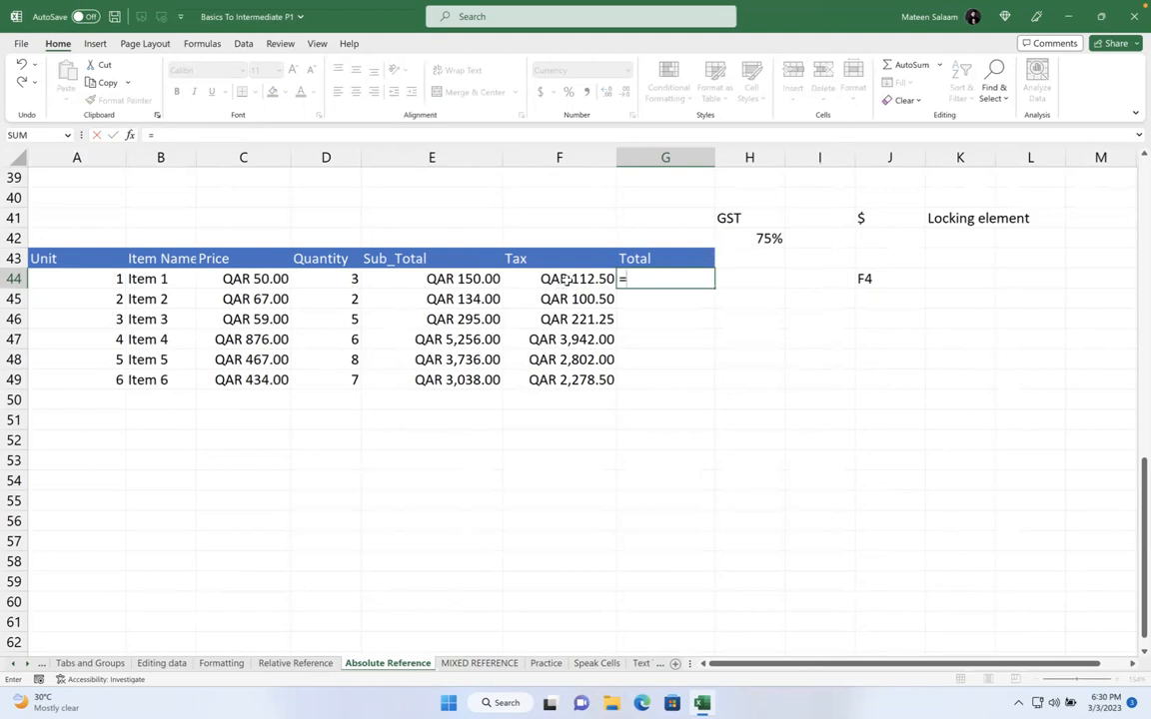
left_click(493, 278)
type("+")
left_click(542, 276)
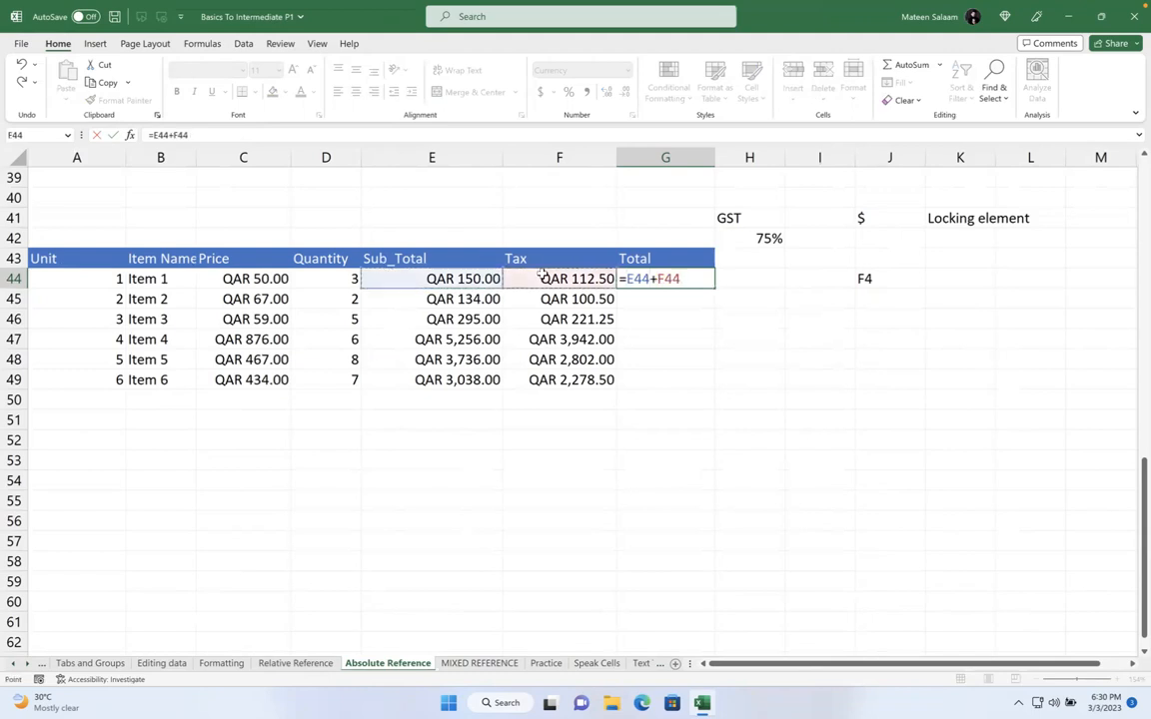
key("Return")
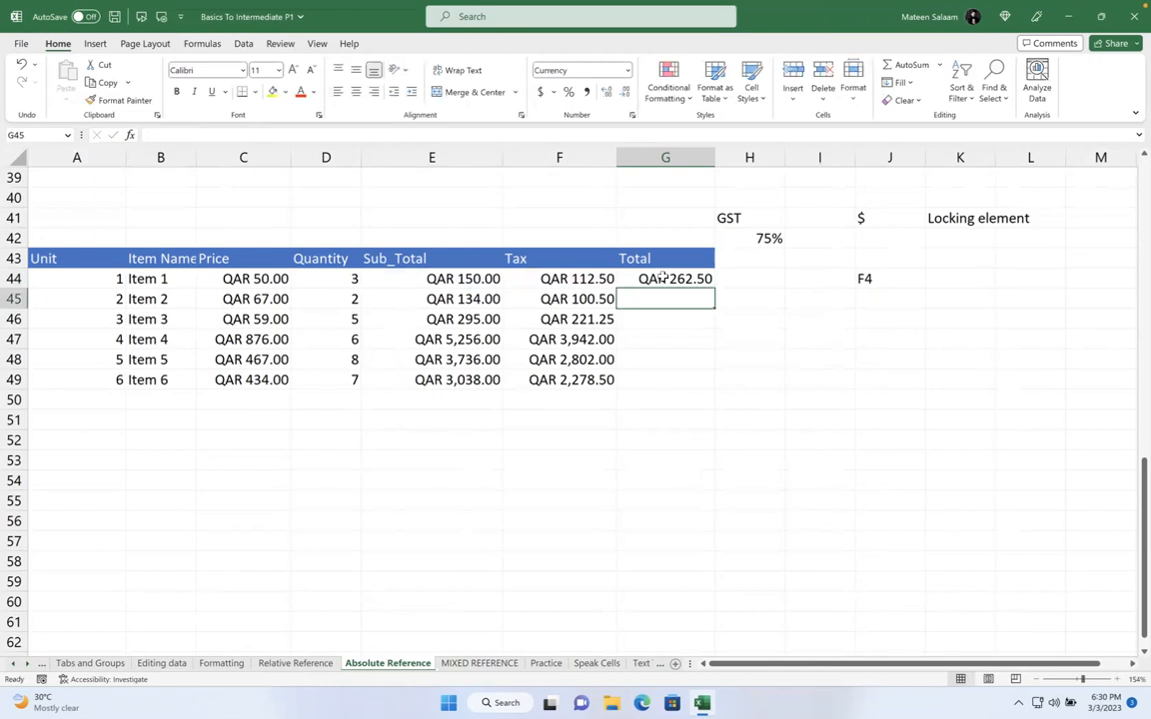
left_click(771, 239)
type("10")
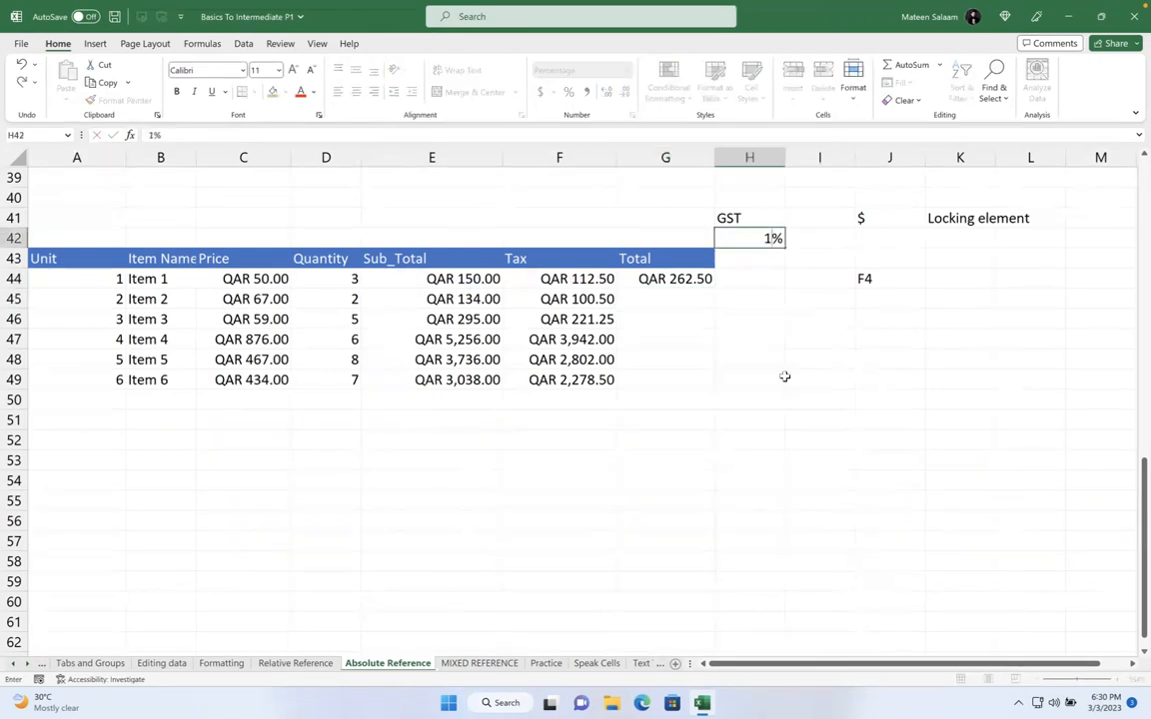
key("Return")
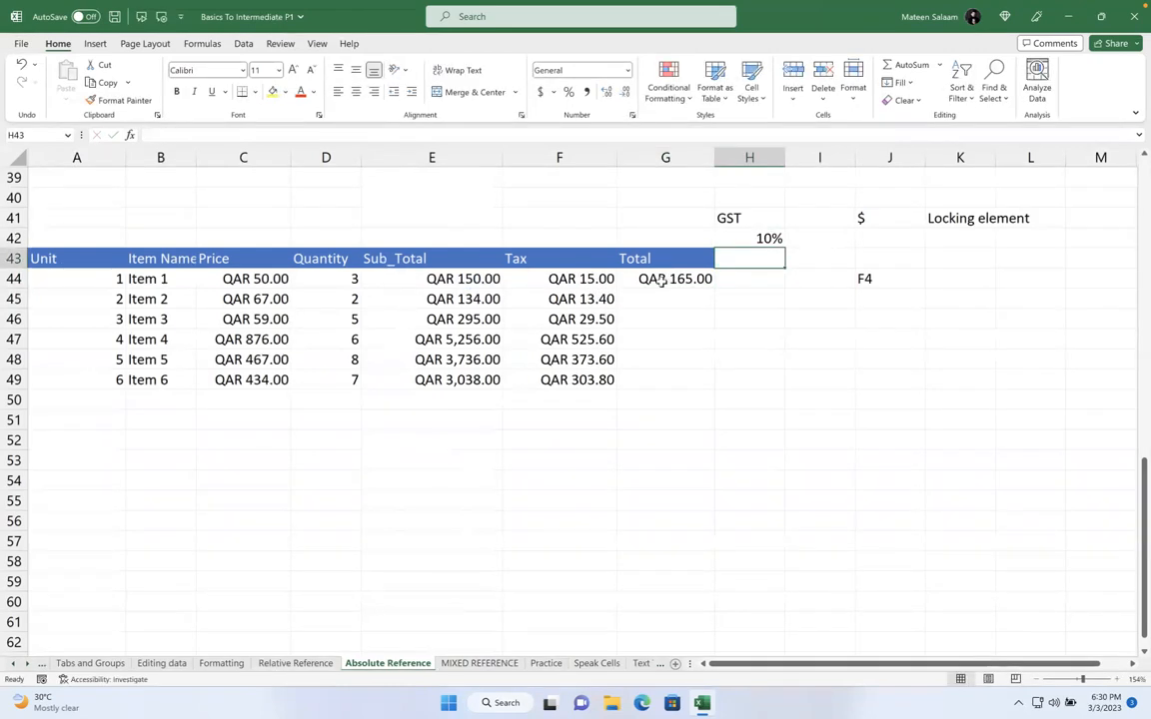
left_click(763, 239)
type("50")
key("Return")
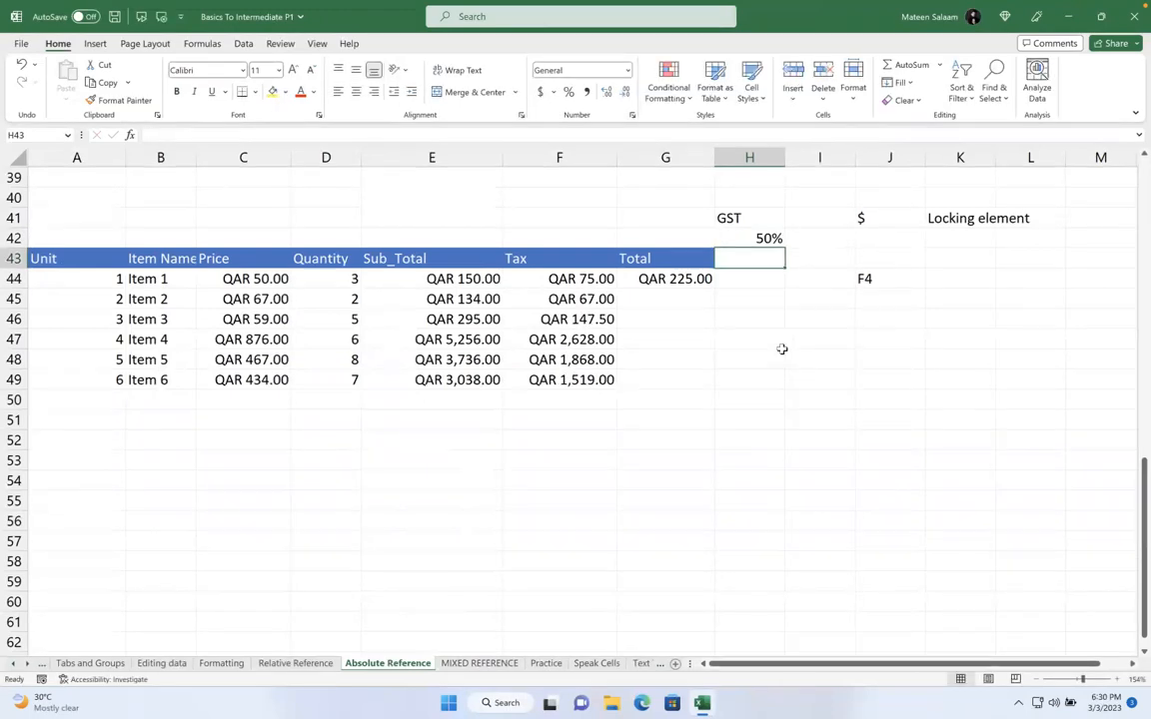
left_click(703, 283)
left_click_drag(713, 288, 714, 392)
left_click(756, 358)
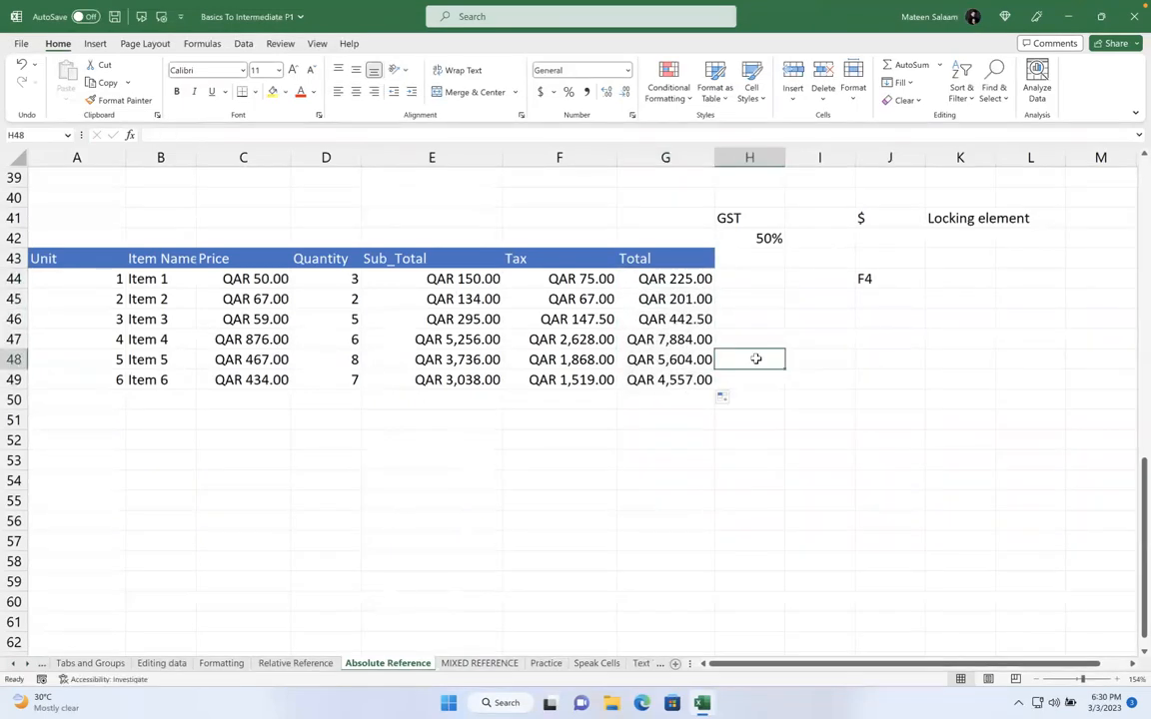
double_click(689, 278)
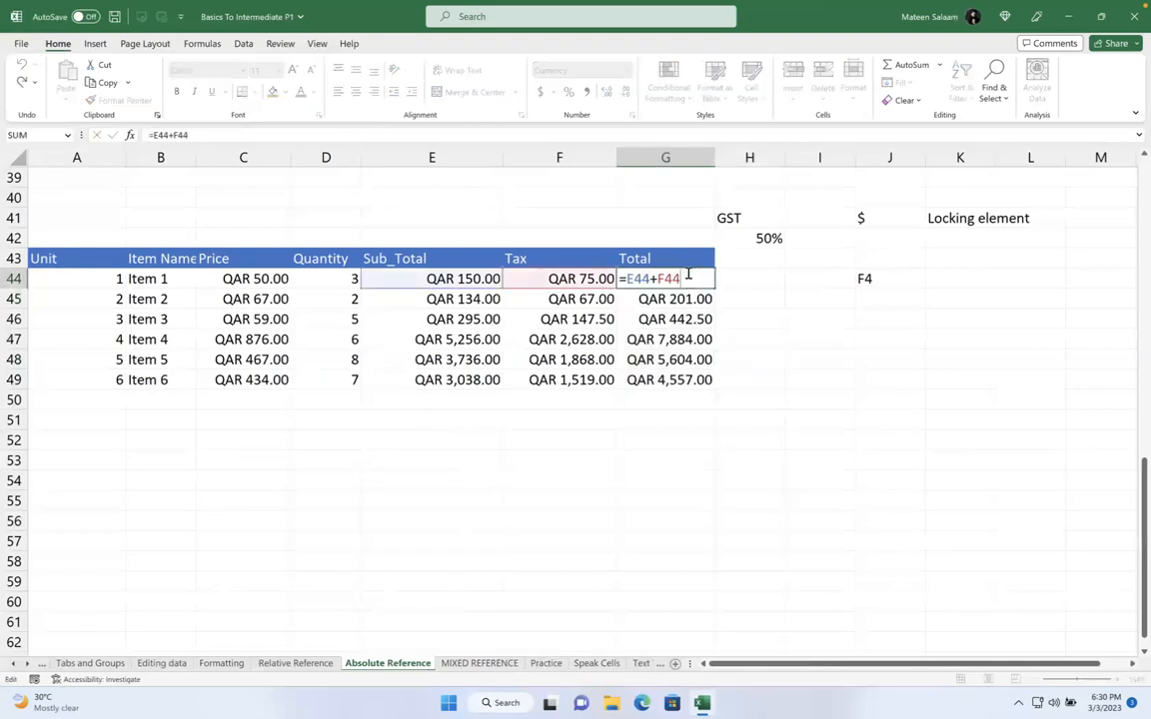
key("Return")
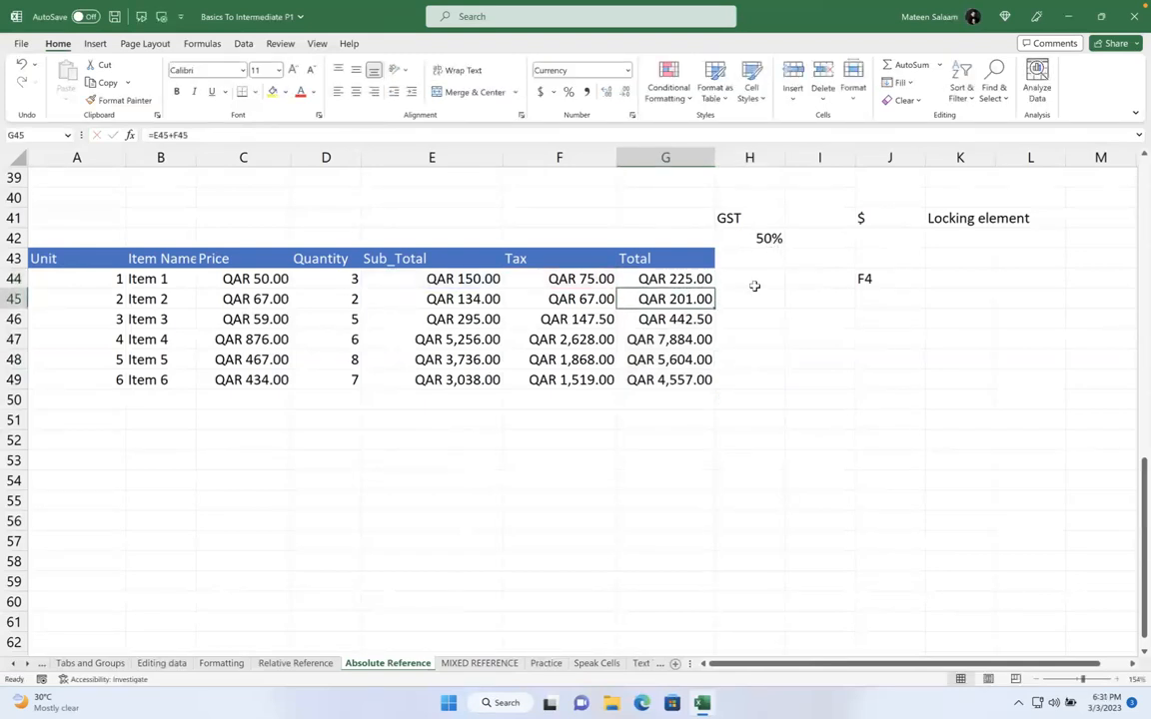
Label I41 'Discount', clear the old notes in J41:K46, and enter 70% in I42
left_click(831, 218)
type("Discount")
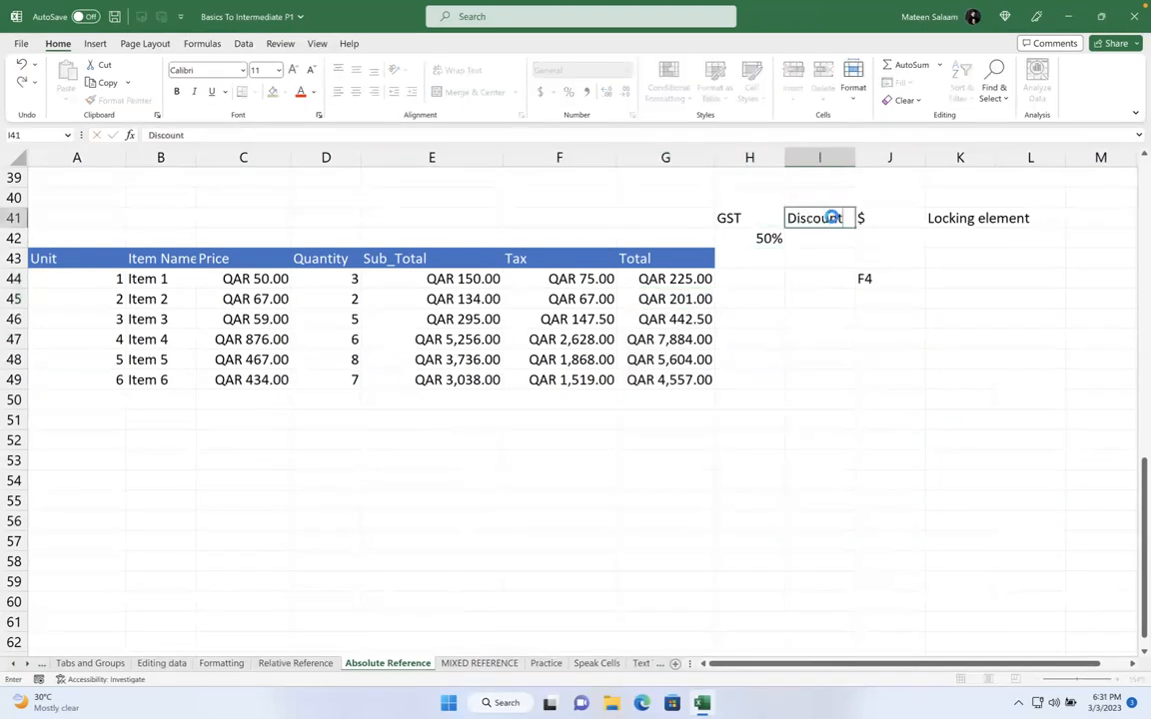
key("Return")
left_click_drag(860, 217, 994, 311)
key("Delete")
left_click(819, 237)
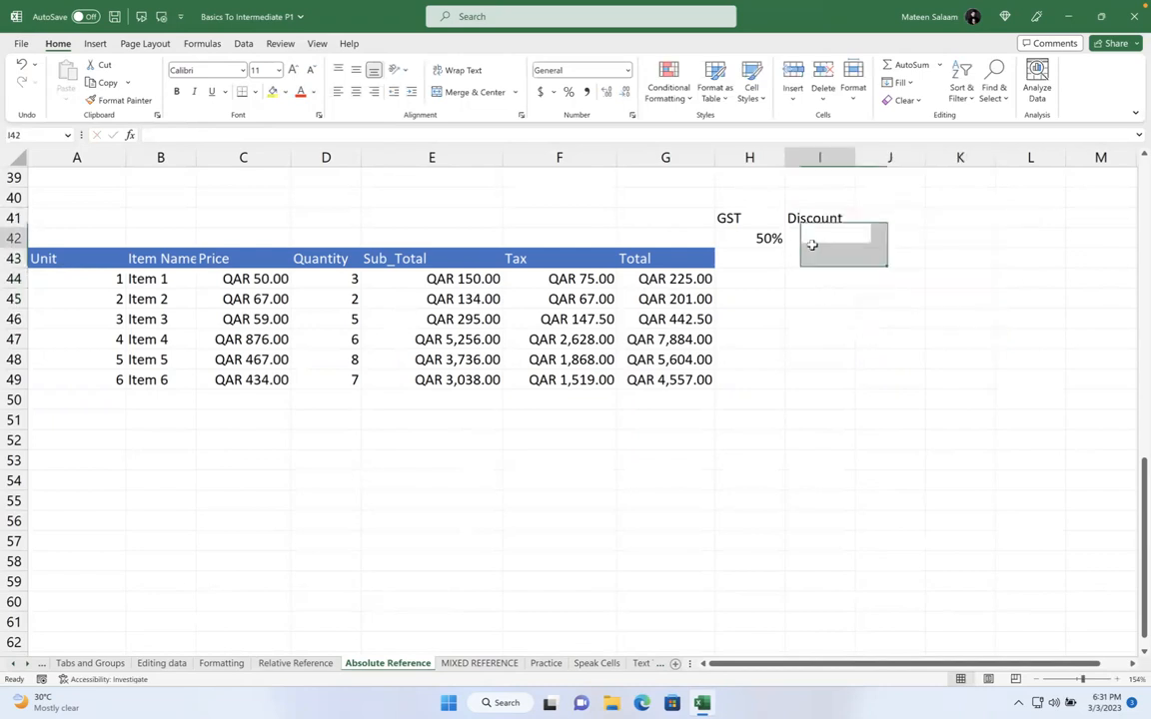
type("70")
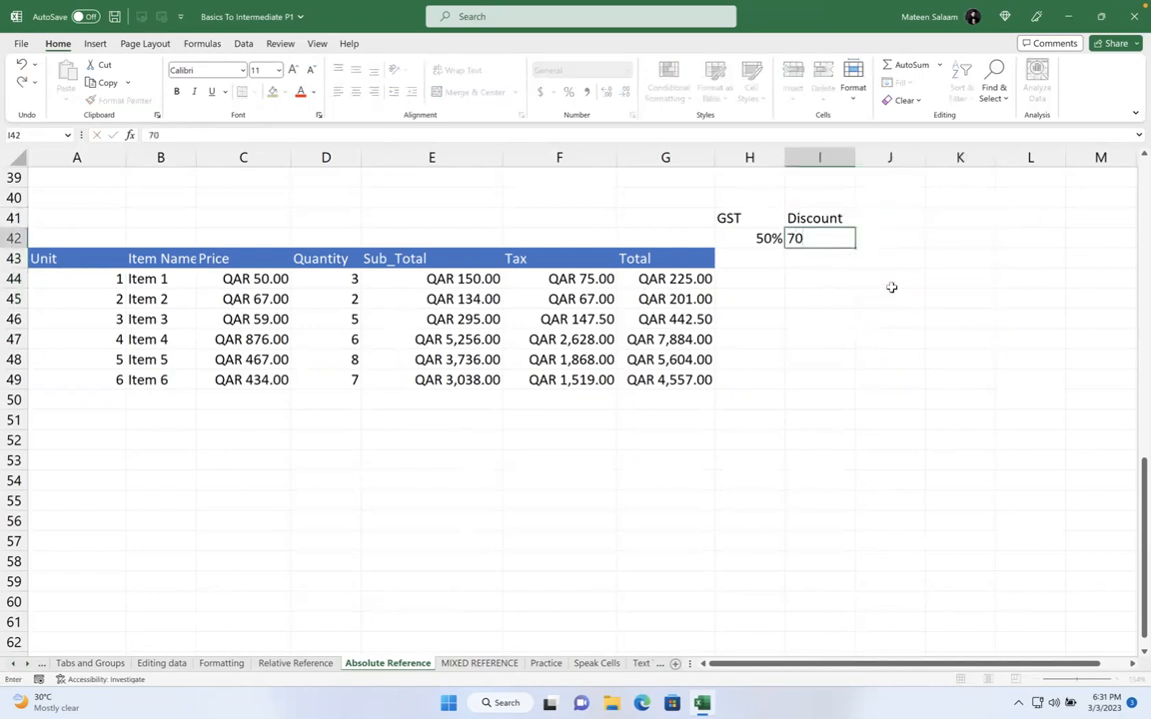
type("%")
key("Return")
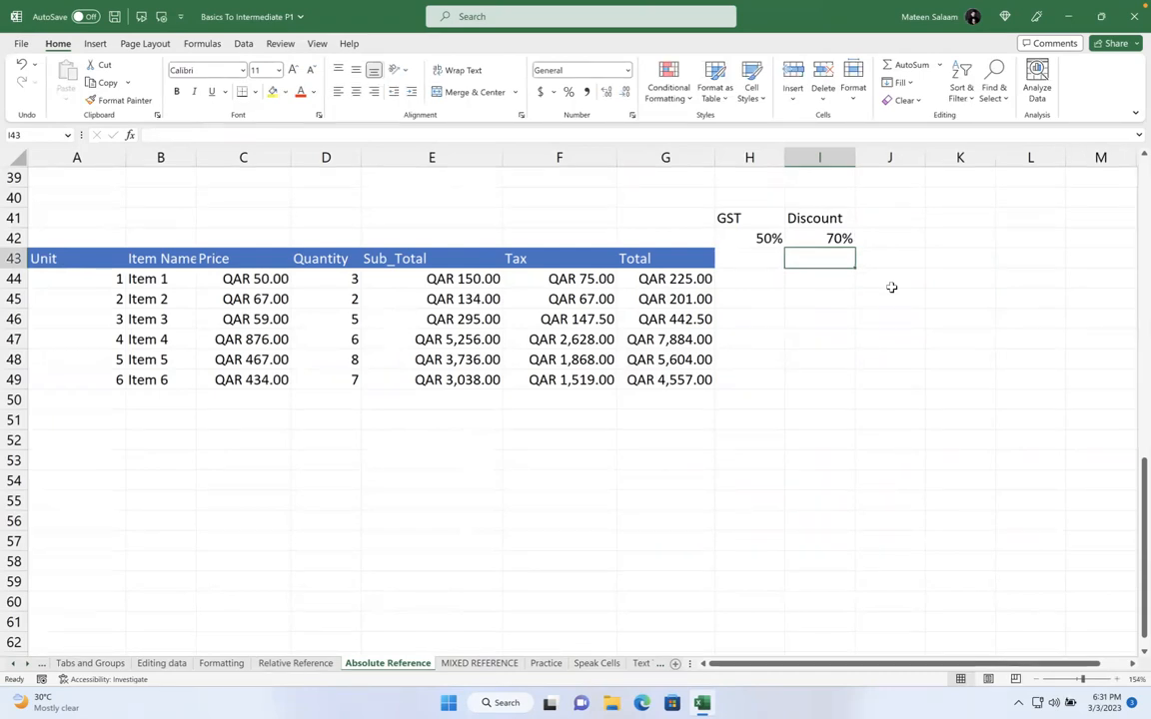
Add a 'Discount' header in H43 and enter =G44*I42 in H44
left_click(747, 259)
type("Discount")
key("Return")
type("=")
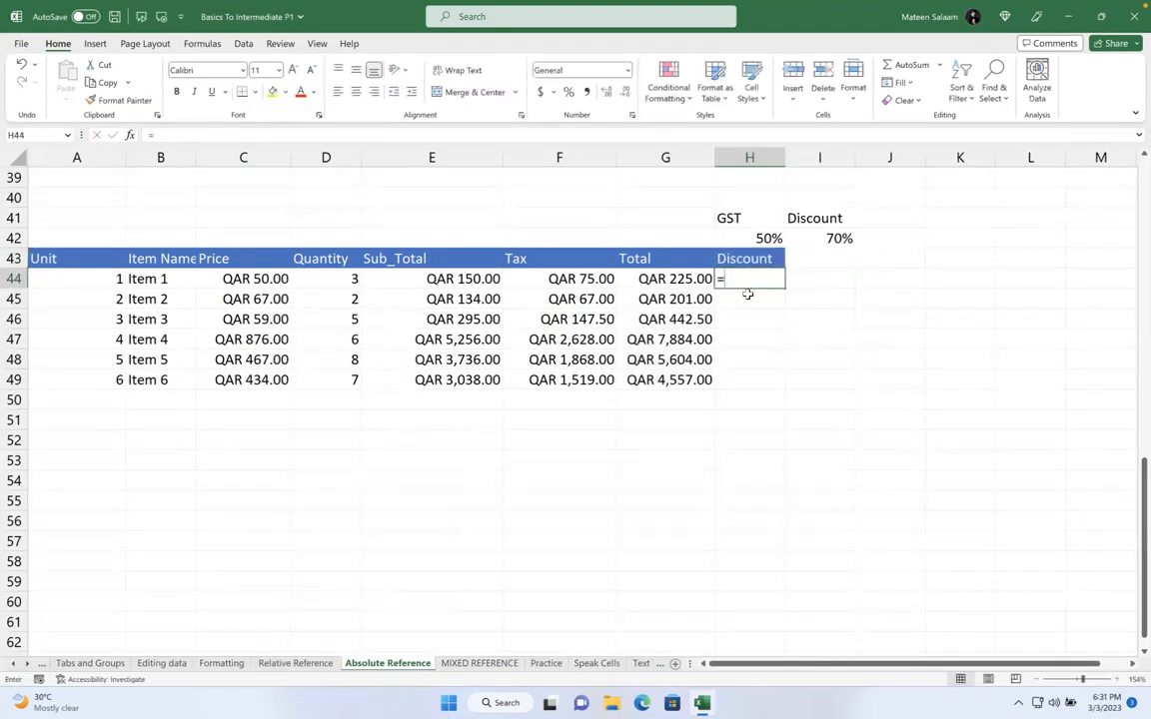
left_click(679, 278)
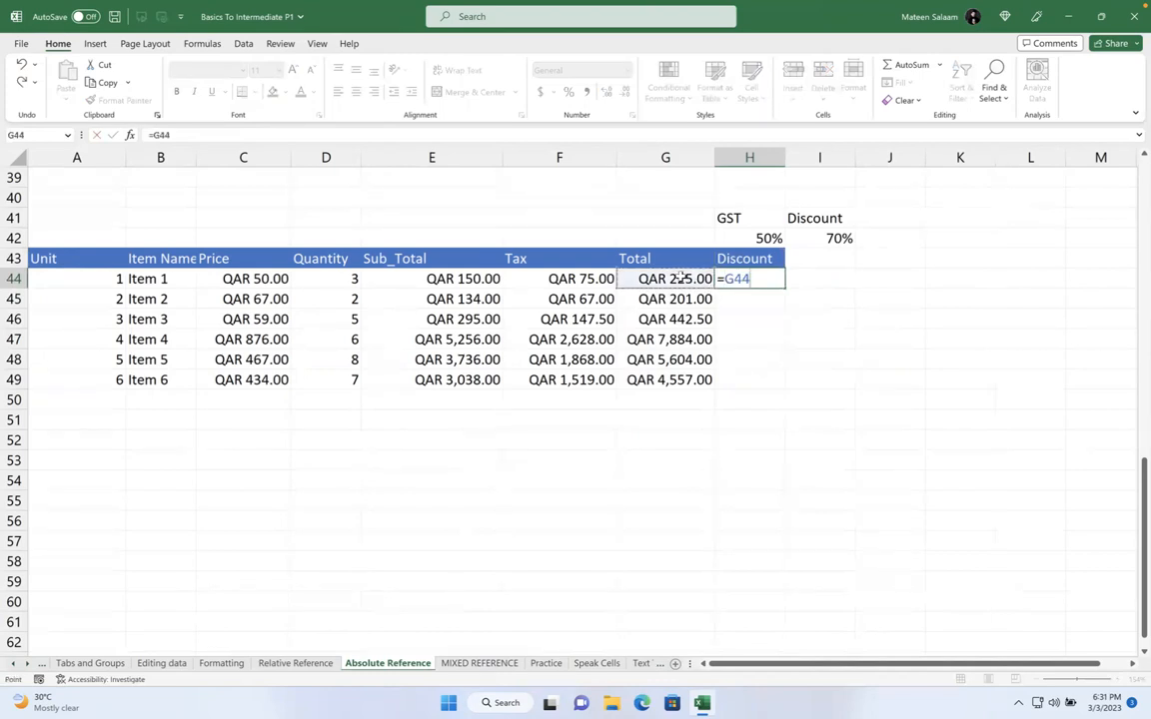
type("*")
left_click(830, 239)
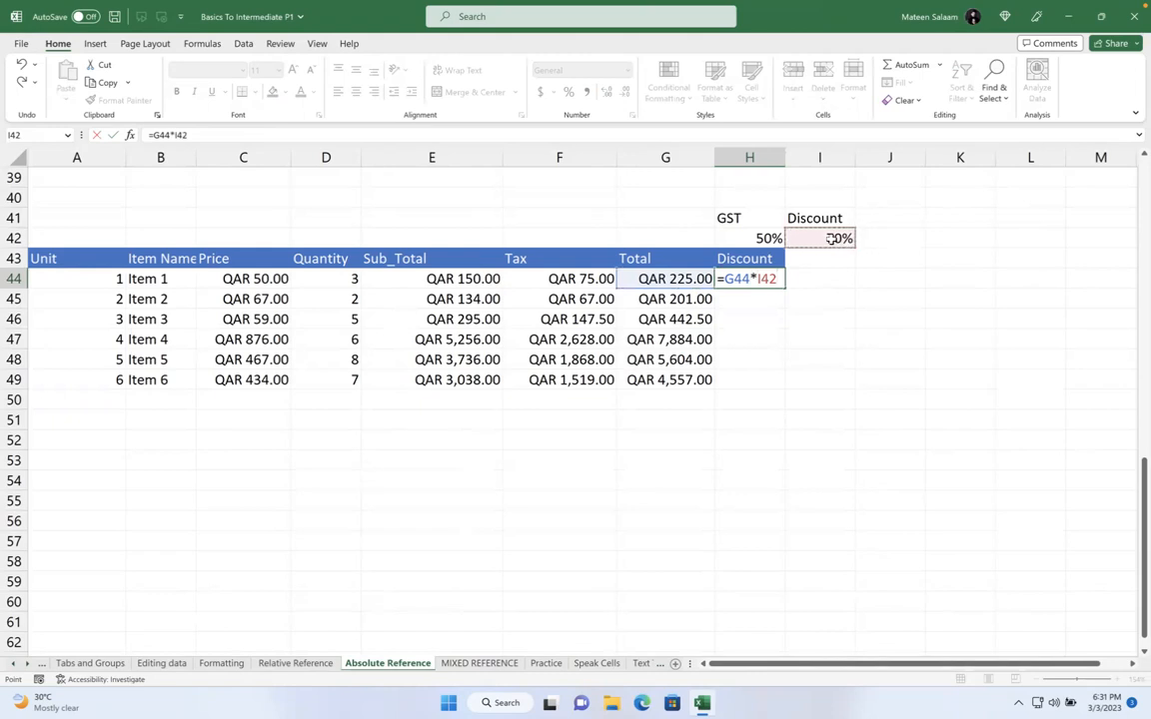
key("Return")
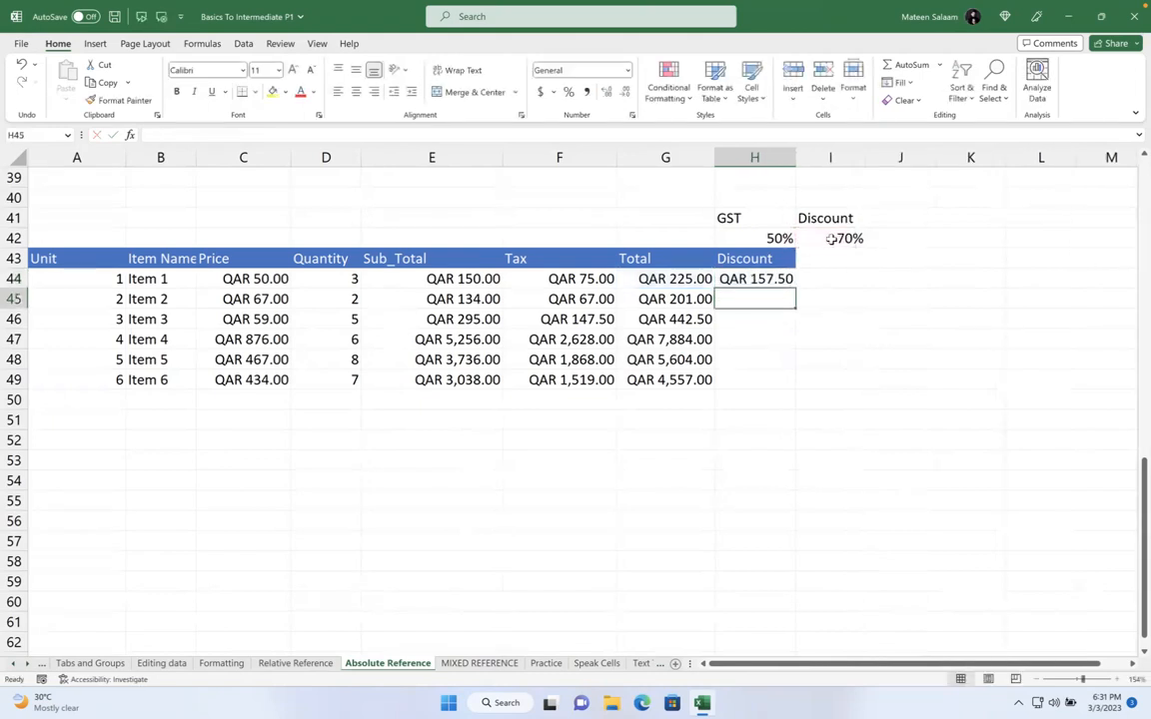
left_click(757, 279)
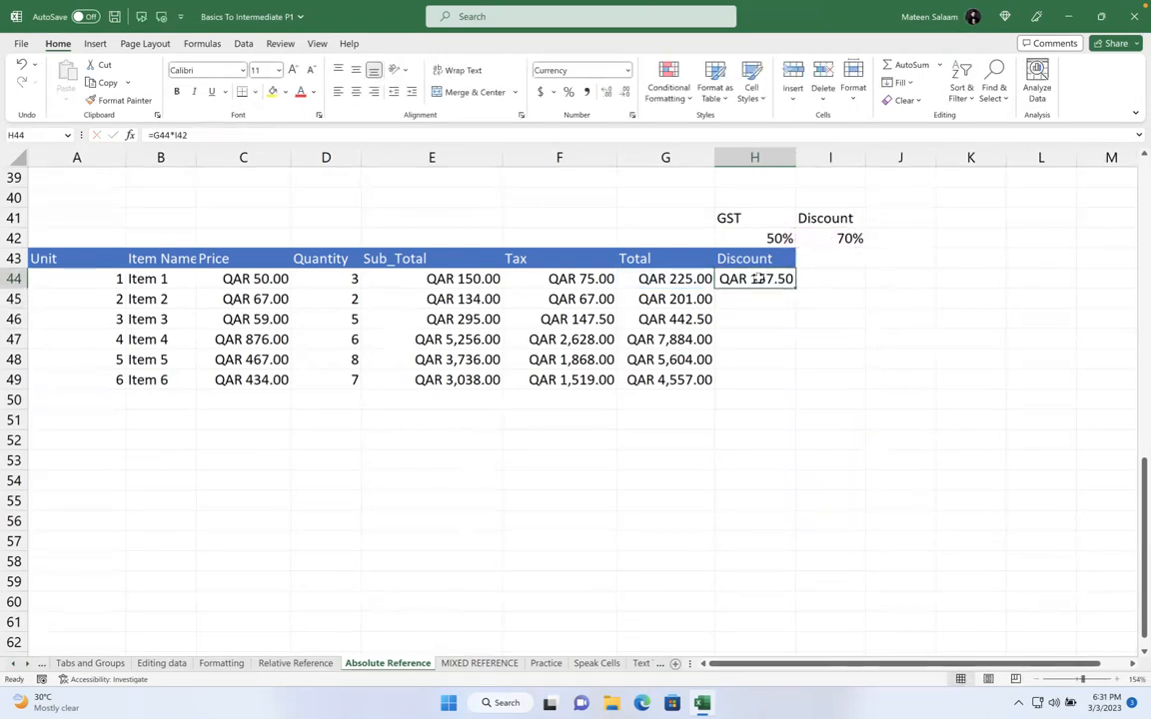
left_click(655, 275)
Rename the H43 header to 'Discount Amount', autofit column H, and add 'Final Price' in I43
double_click(782, 261)
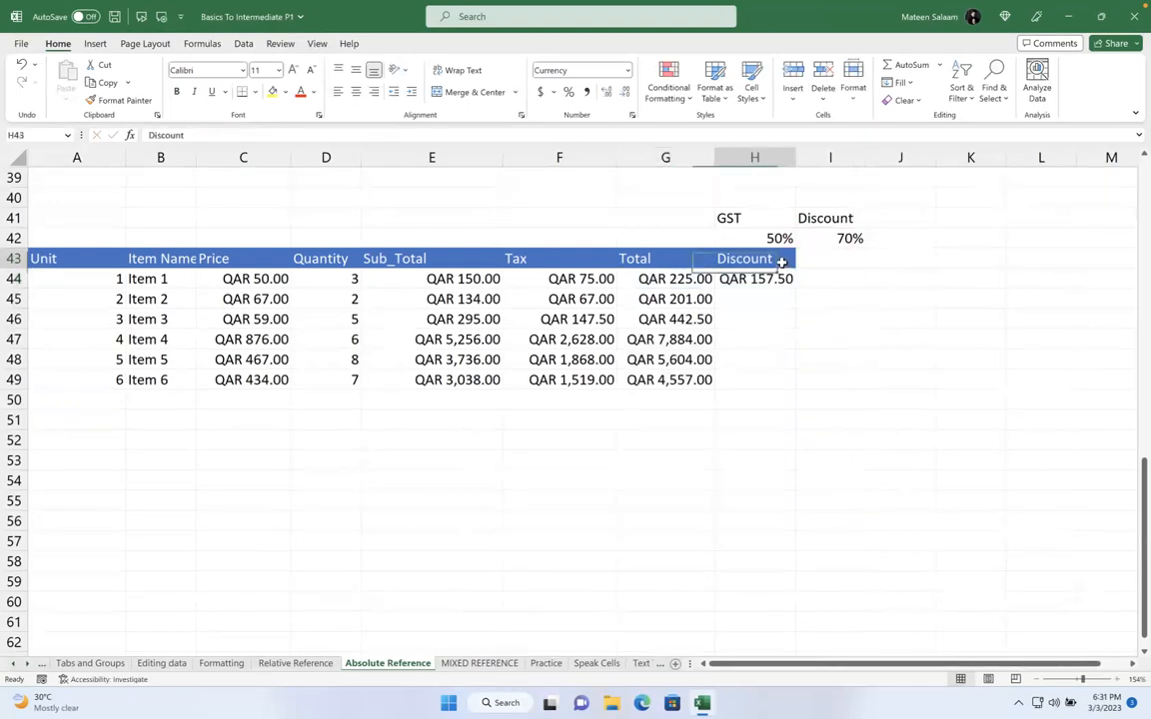
type("Amouunr")
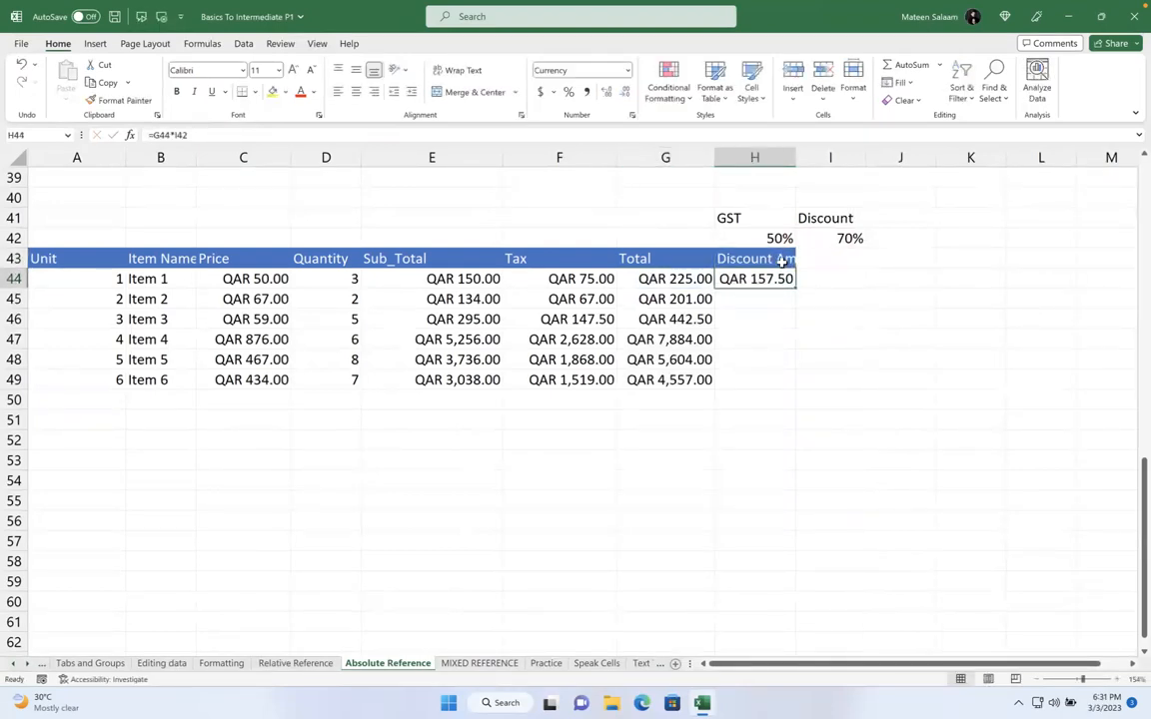
key("BackSpace")
key("BackSpace")
key("BackSpace")
type("nt")
key("Return")
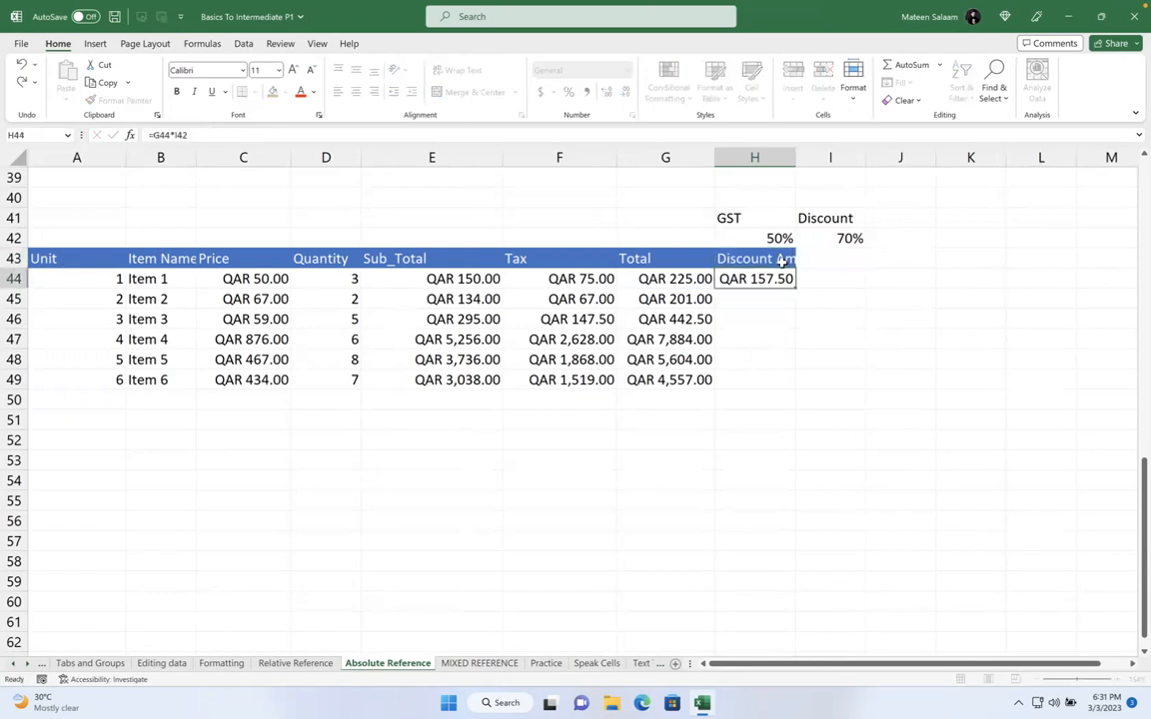
double_click(797, 158)
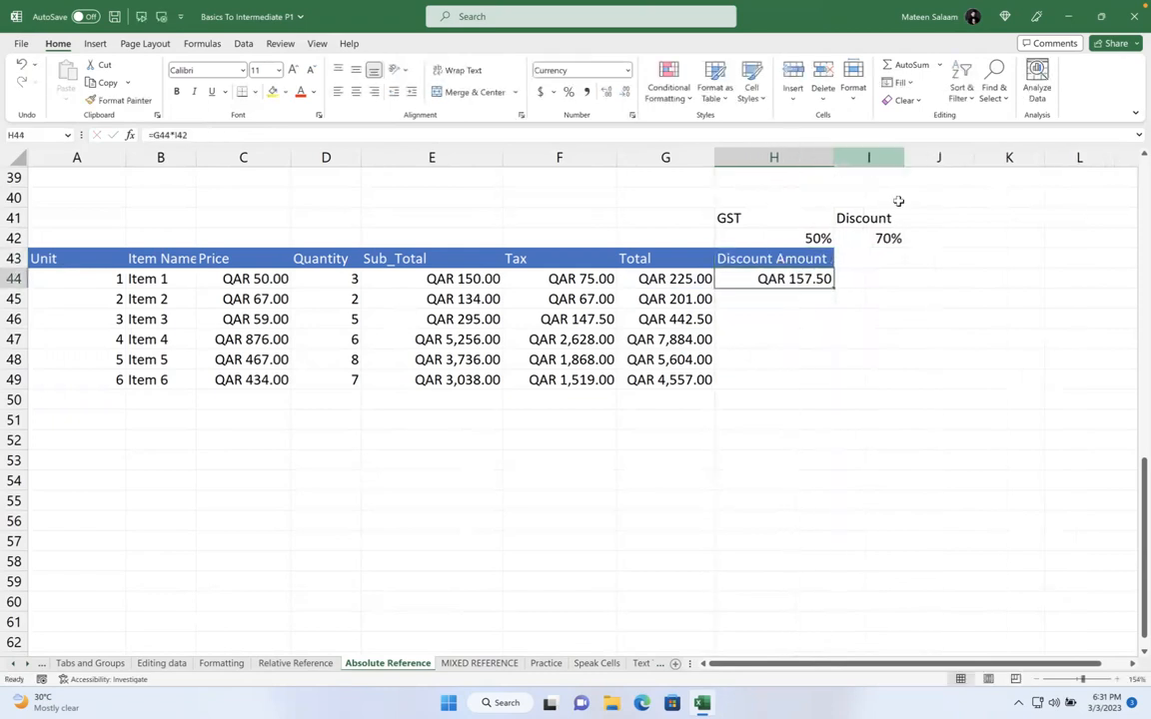
left_click(857, 258)
type("Final Price")
key("Return")
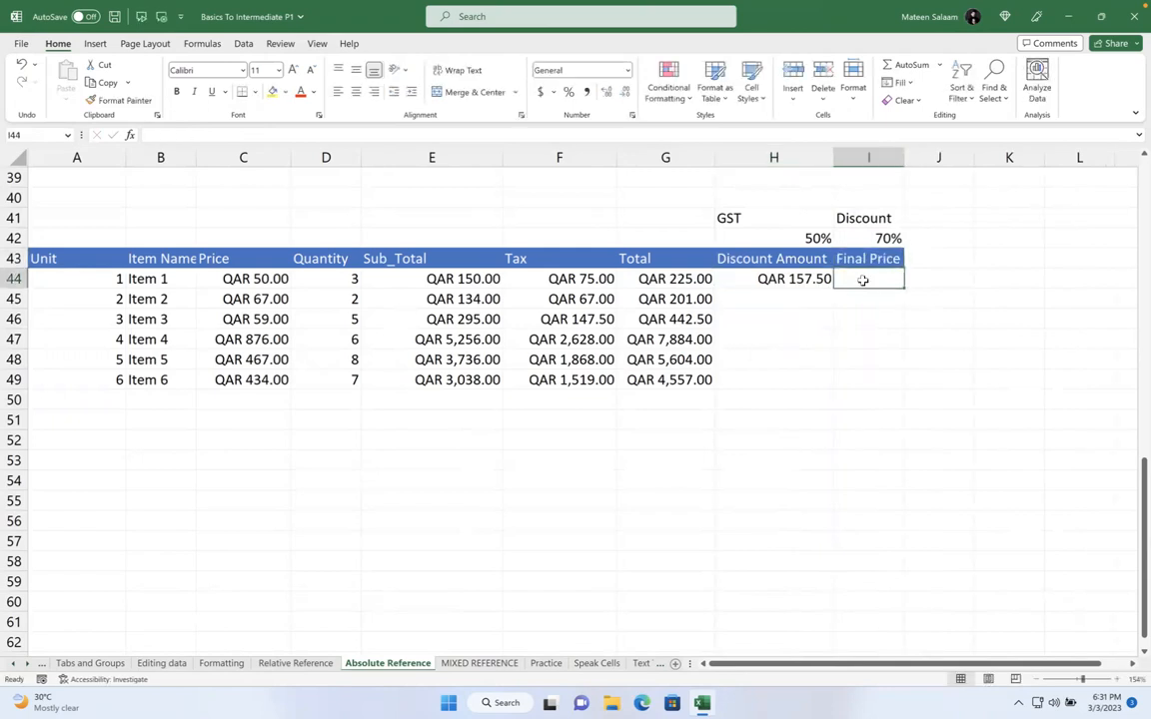
Make the I42 reference in H44's formula absolute as $I$42
double_click(797, 279)
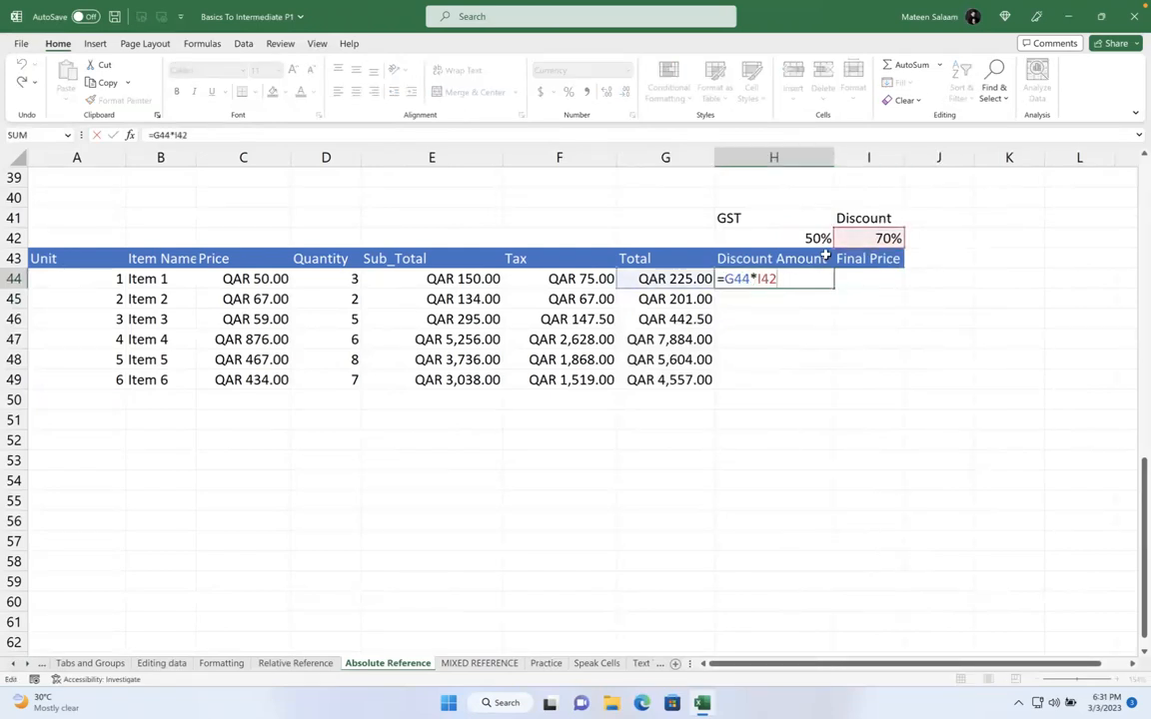
left_click_drag(778, 279, 761, 281)
key("F4")
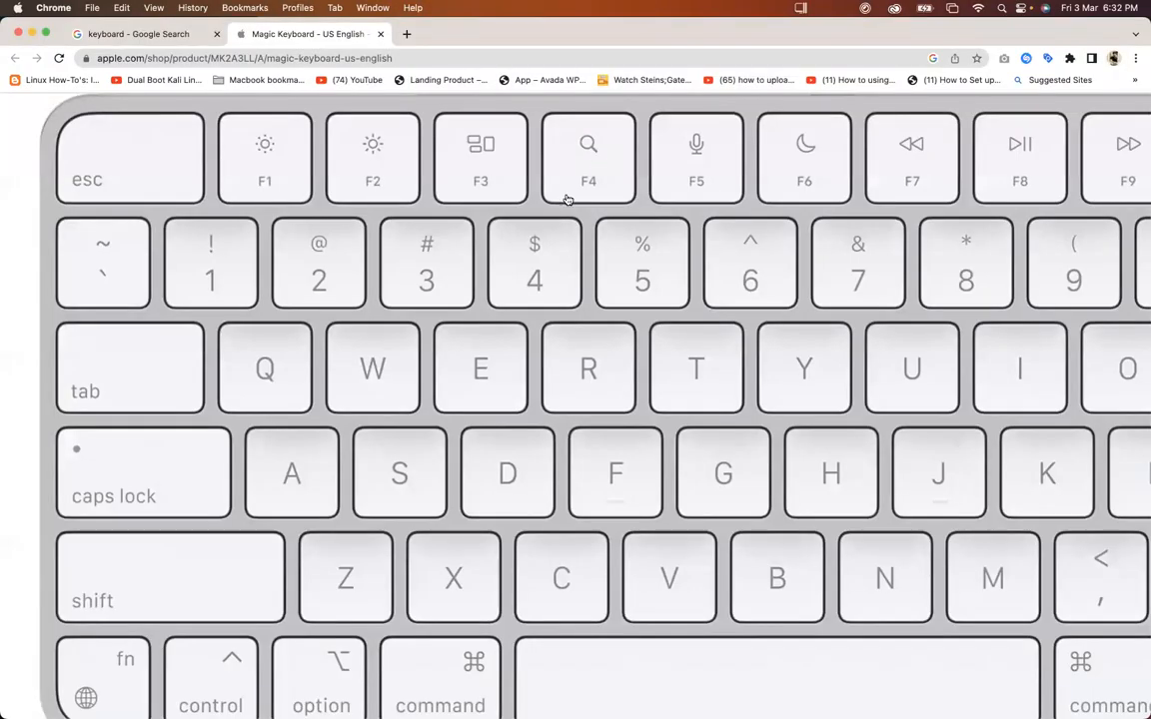
Scroll the Magic Keyboard product page to show the F4 and fn keys
scroll(306, 530, "down", 1)
scroll(305, 530, "down", 1)
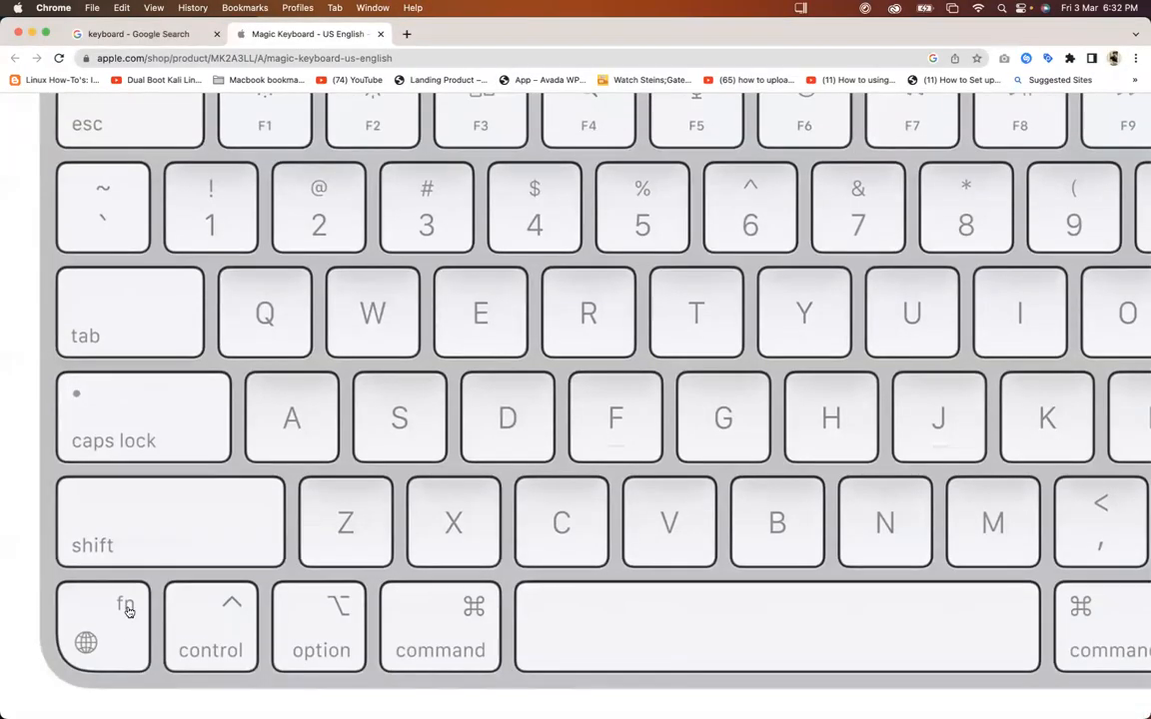
scroll(469, 478, "down", 1)
scroll(471, 474, "up", 1)
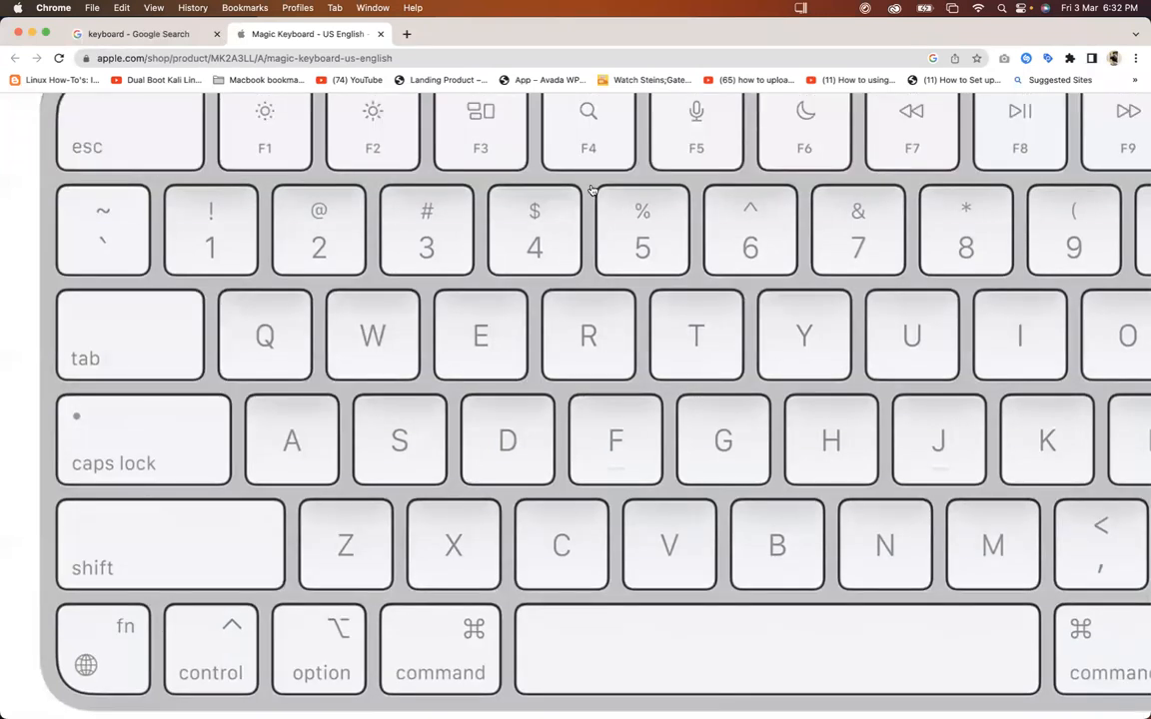
scroll(591, 187, "up", 1)
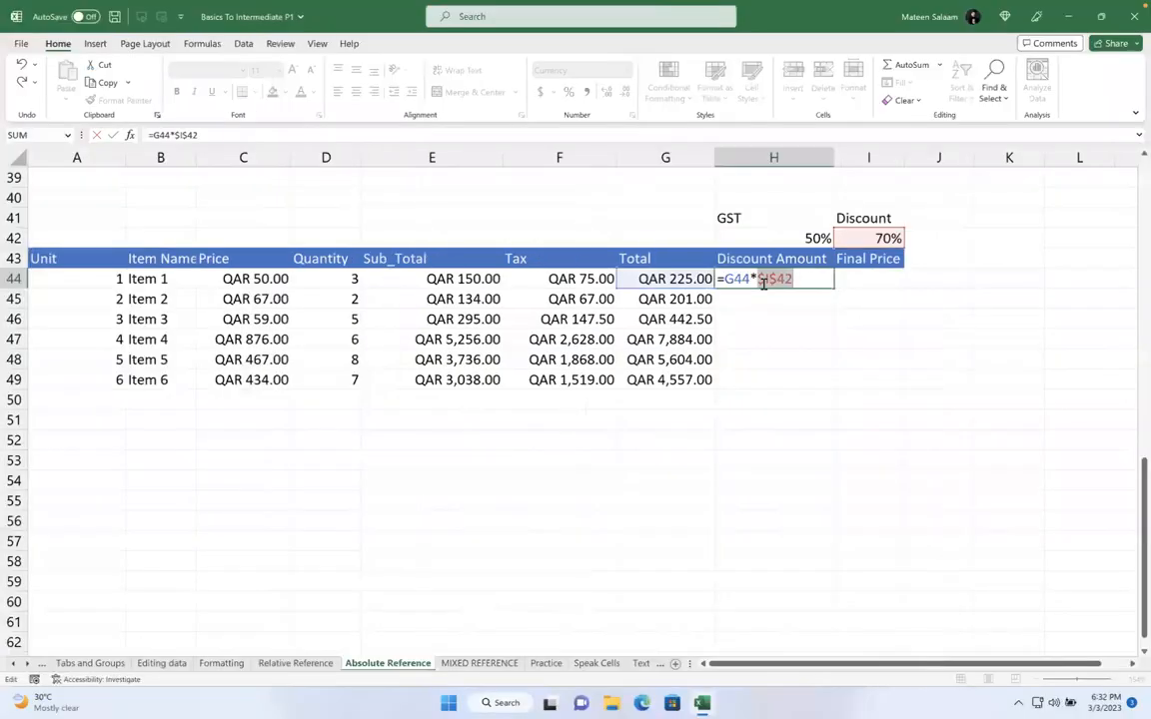
Fill the locked-rate discount formula from H44 down to H49
key("Return")
left_click(805, 283)
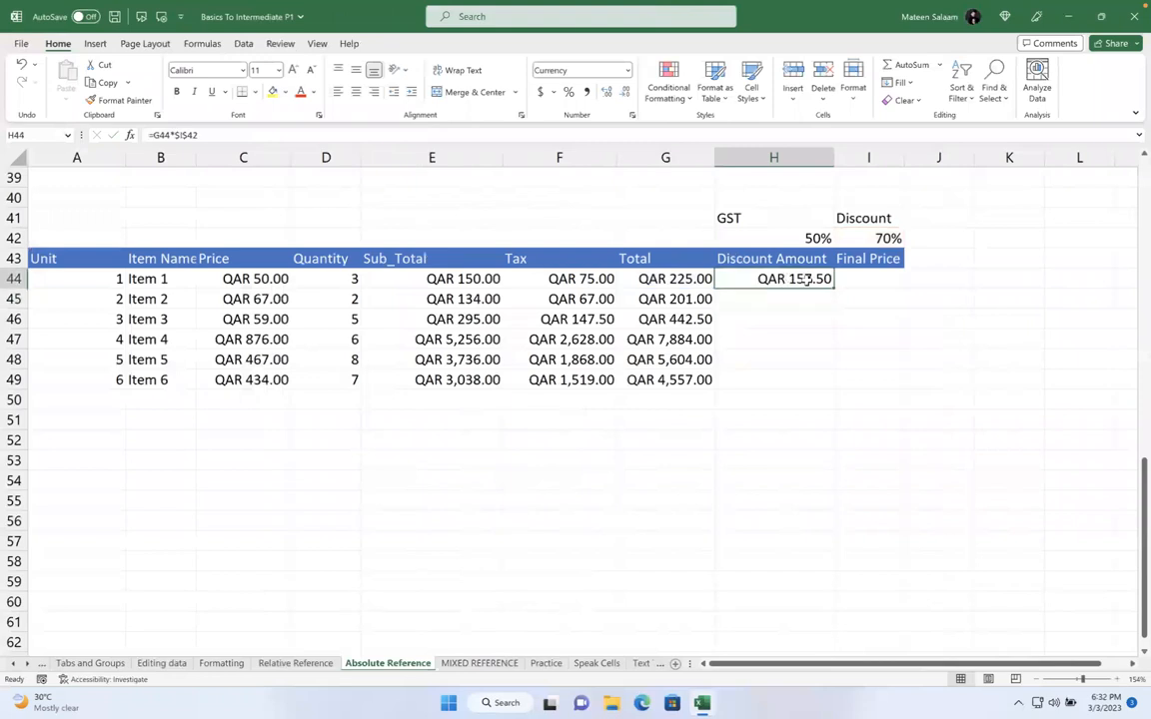
left_click_drag(832, 288, 830, 392)
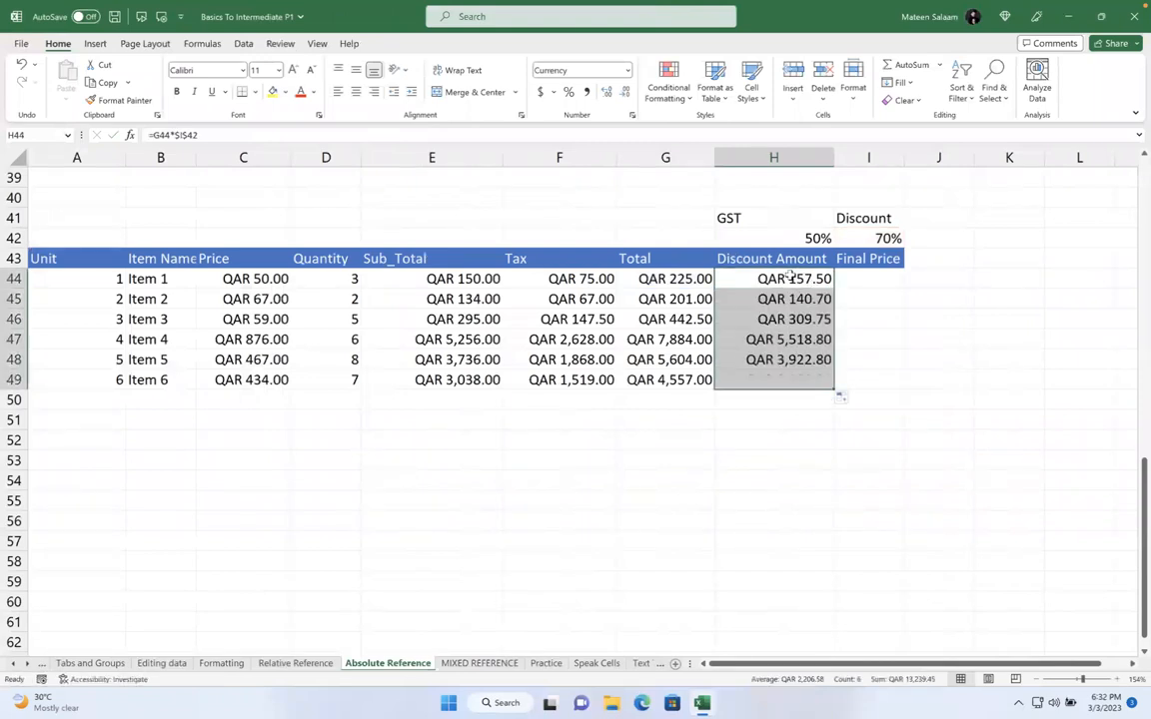
Enter =G44-H44 in I44 and fill it down to I49
left_click(872, 278)
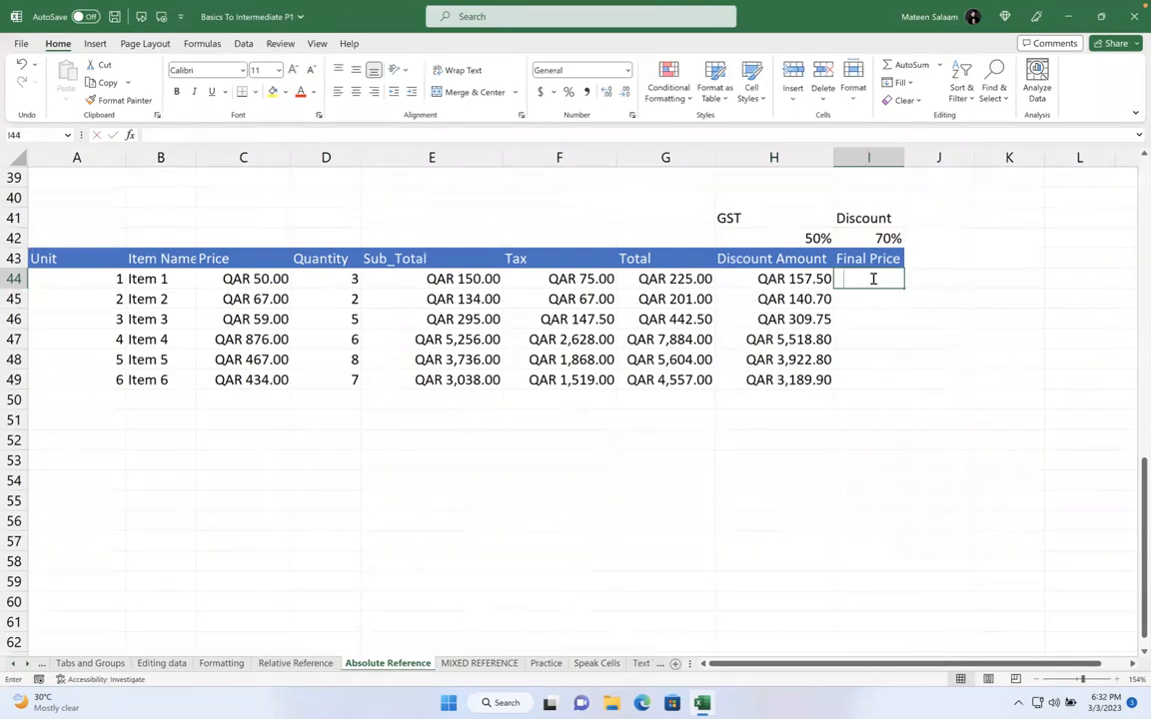
type("=")
left_click(690, 279)
type("-")
left_click(740, 281)
key("Return")
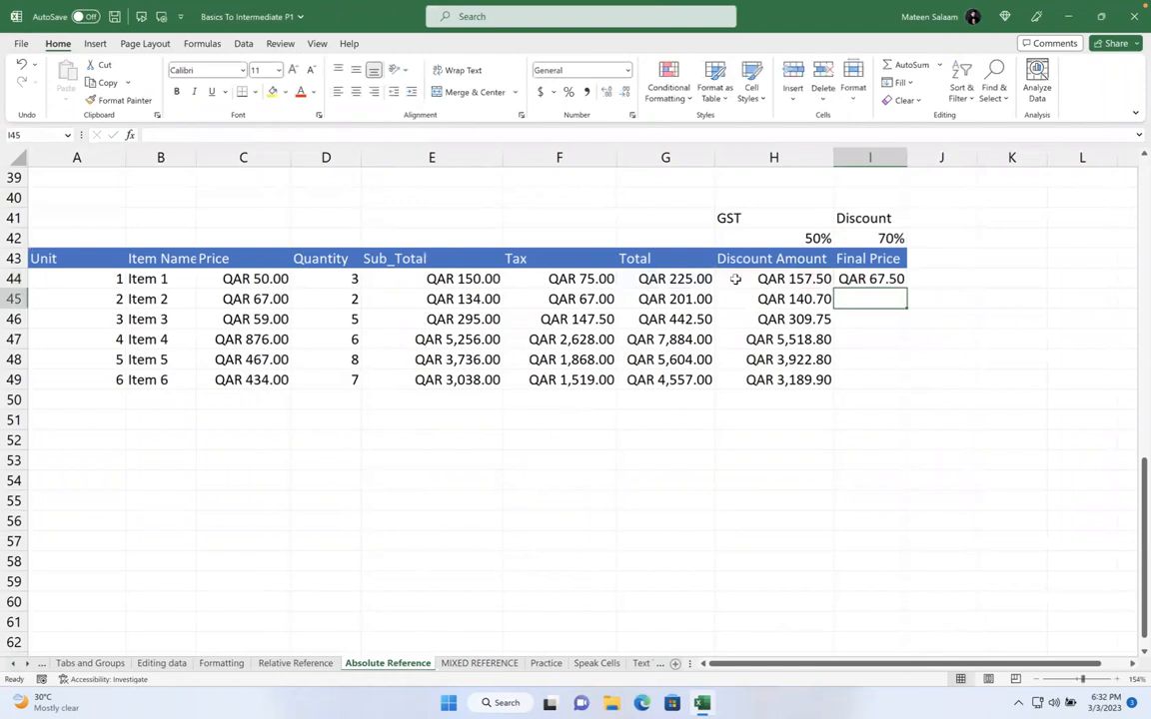
left_click(896, 281)
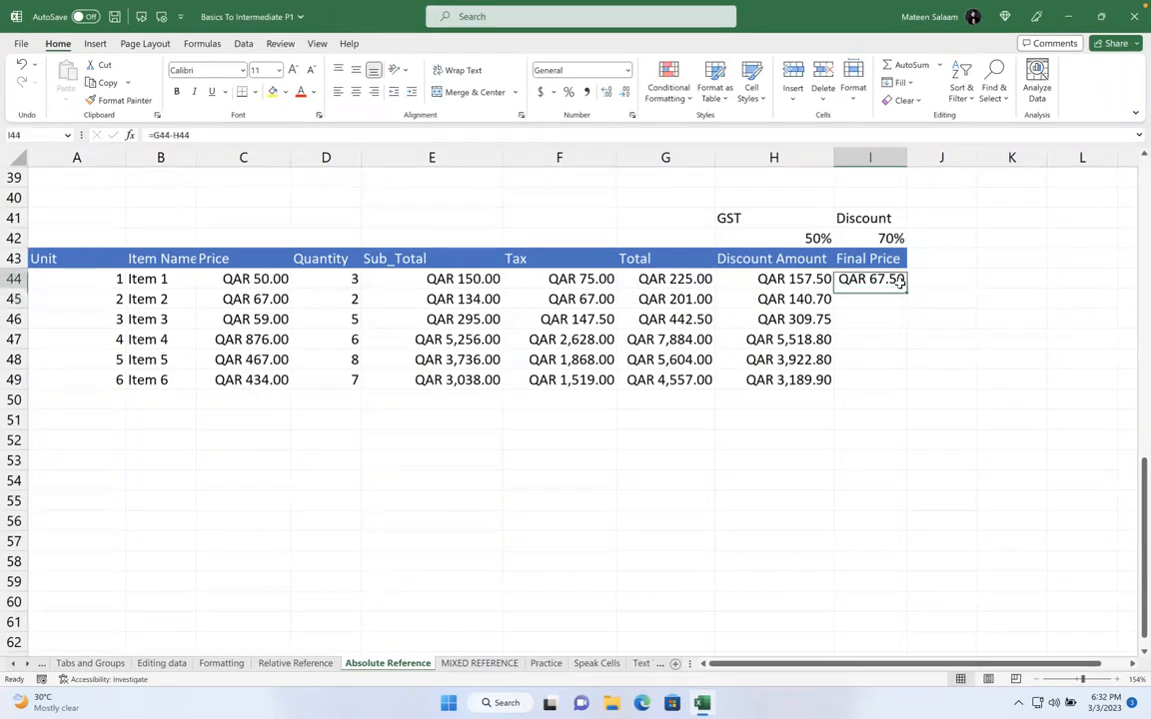
left_click_drag(905, 288, 909, 385)
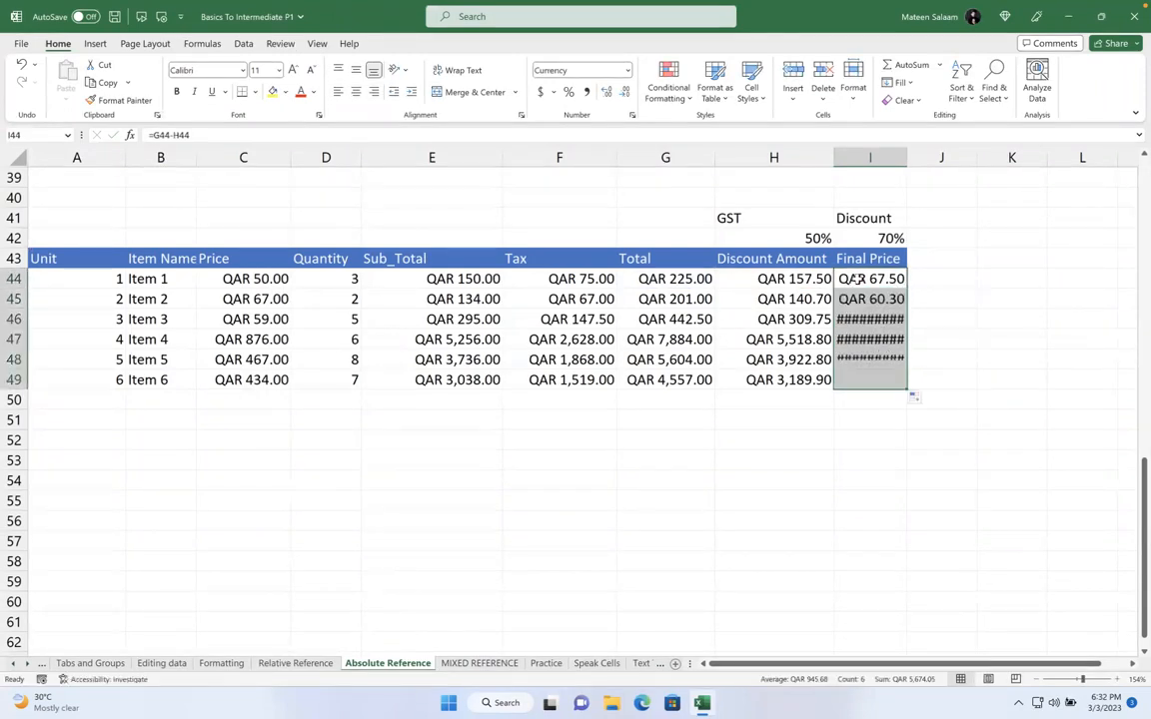
Widen column I so the hashed Final Price values display fully
left_click(870, 312)
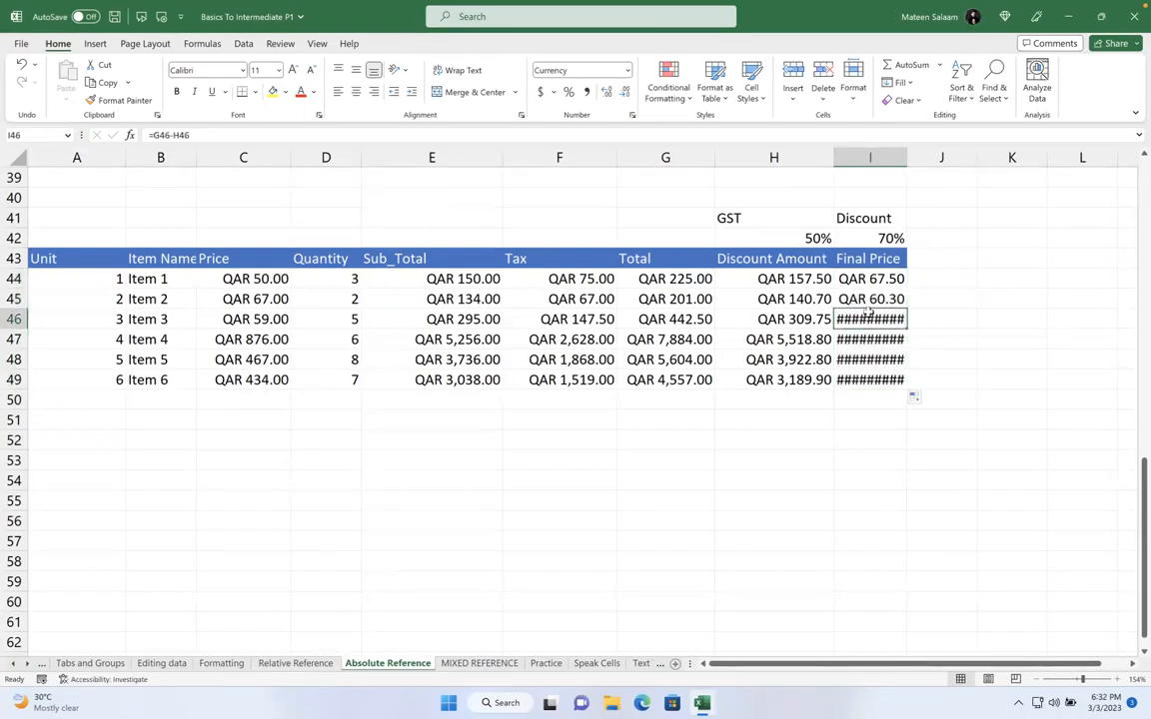
key("shift+Down")
key("shift+Down")
key("shift+Down")
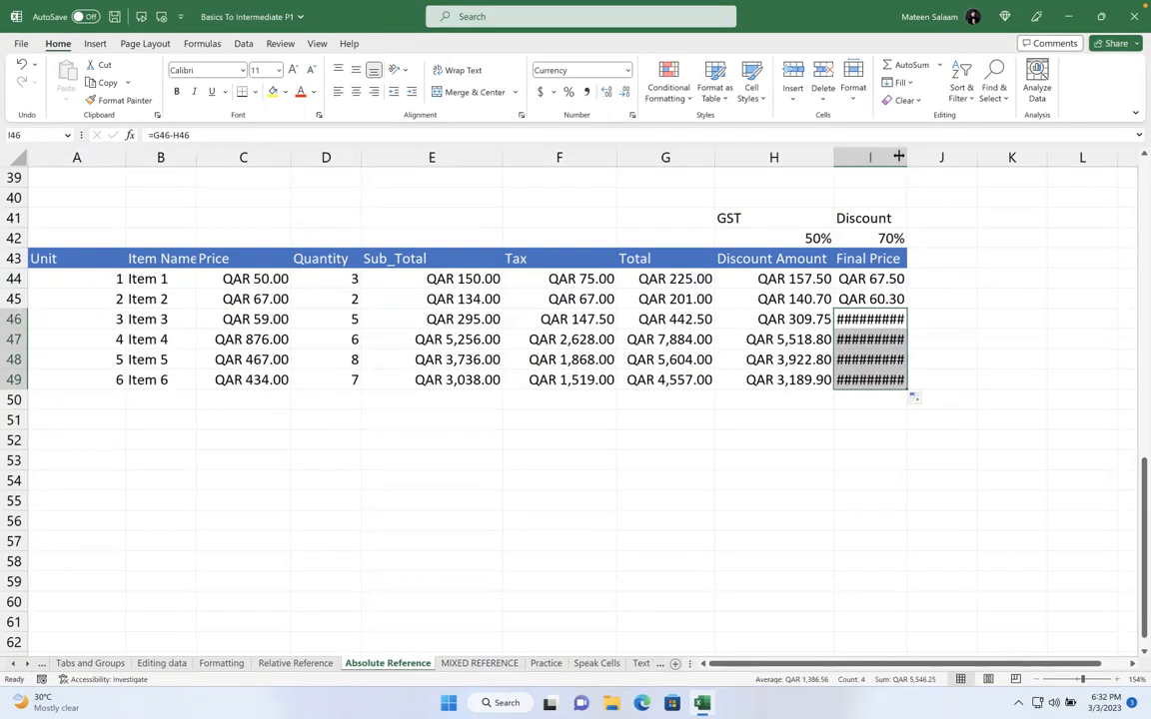
left_click_drag(904, 159, 938, 159)
left_click(1006, 220)
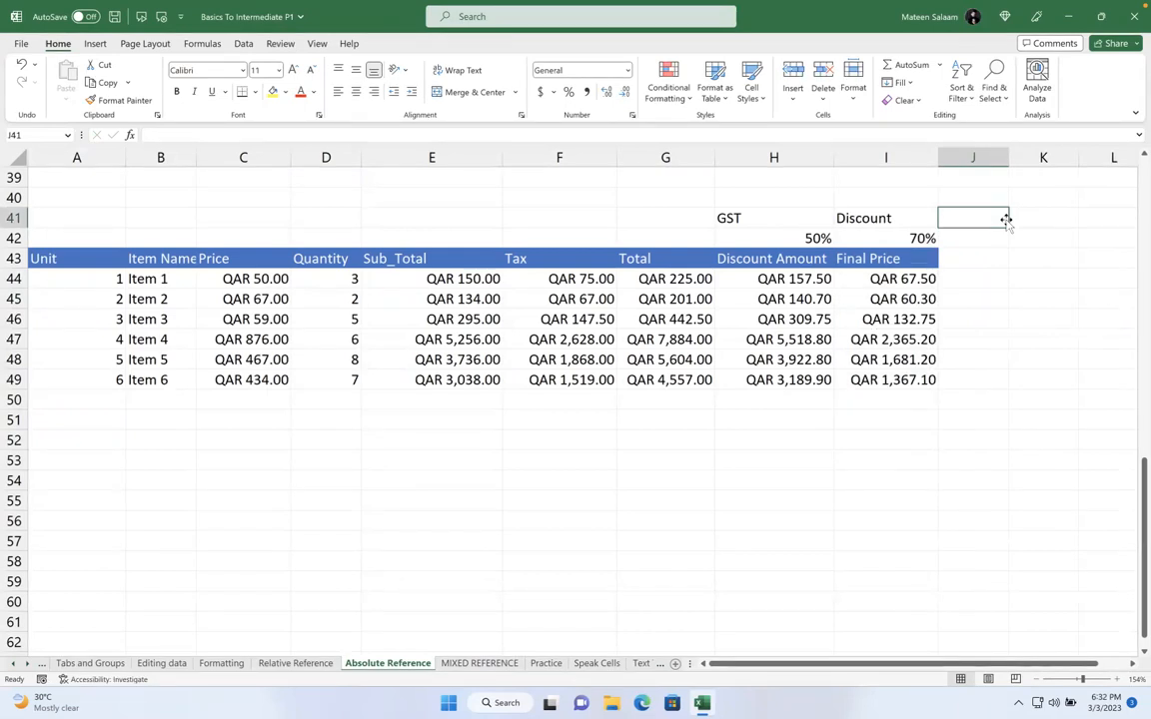
Change the I42 discount rate from 70% to 20%, then to 6%, and verify it
left_click(897, 242)
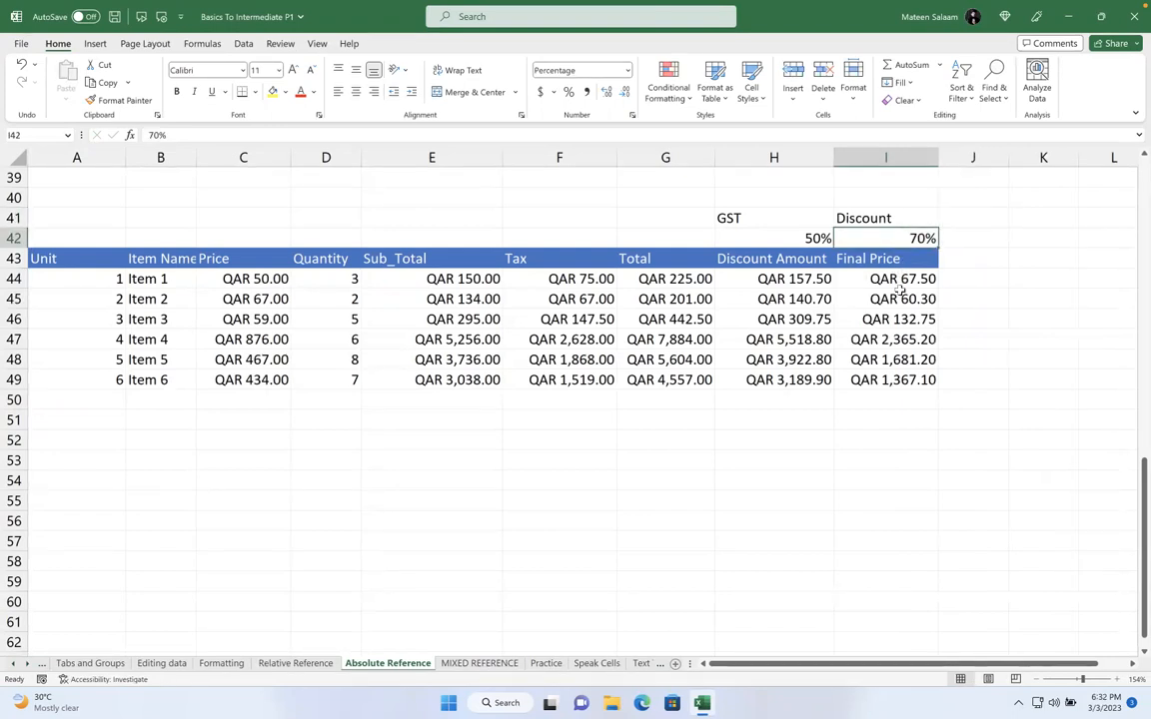
type("20")
key("Return")
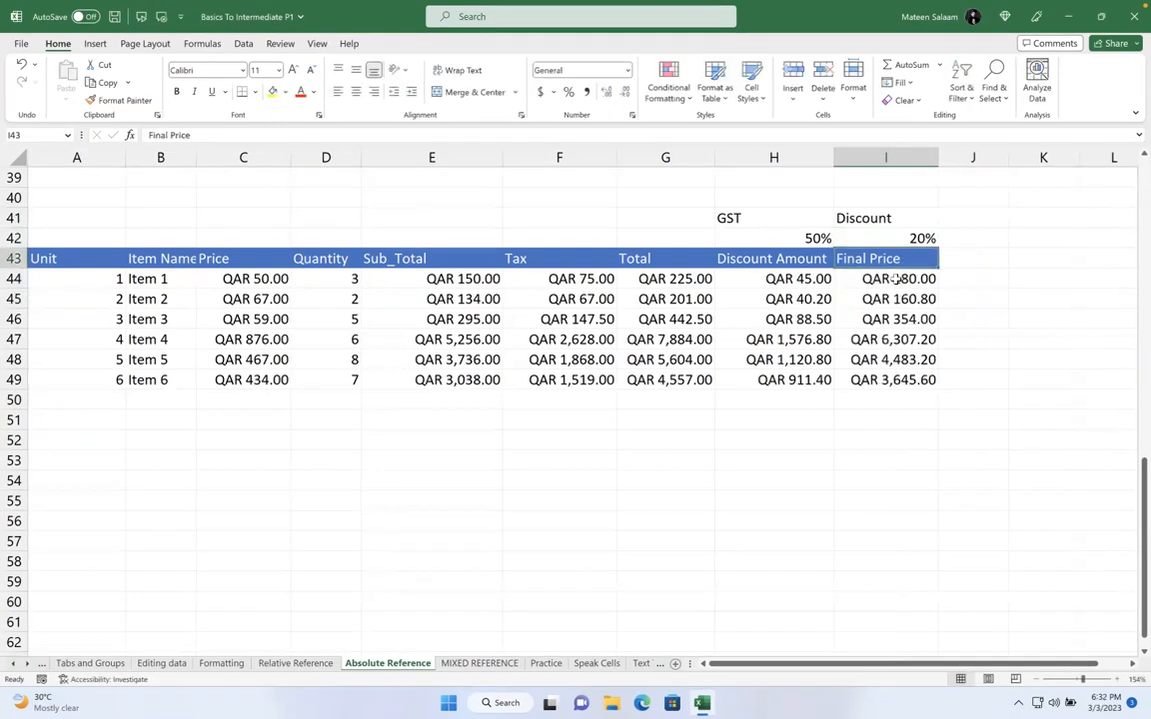
left_click(888, 240)
type("6")
key("Return")
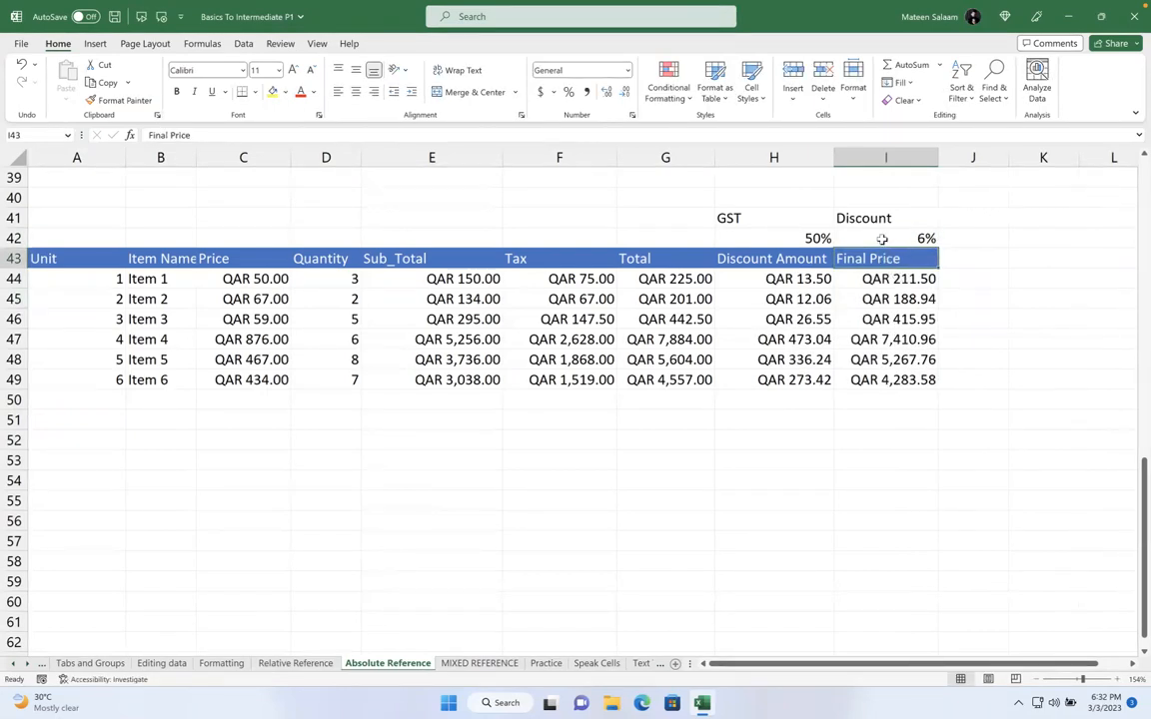
left_click(881, 239)
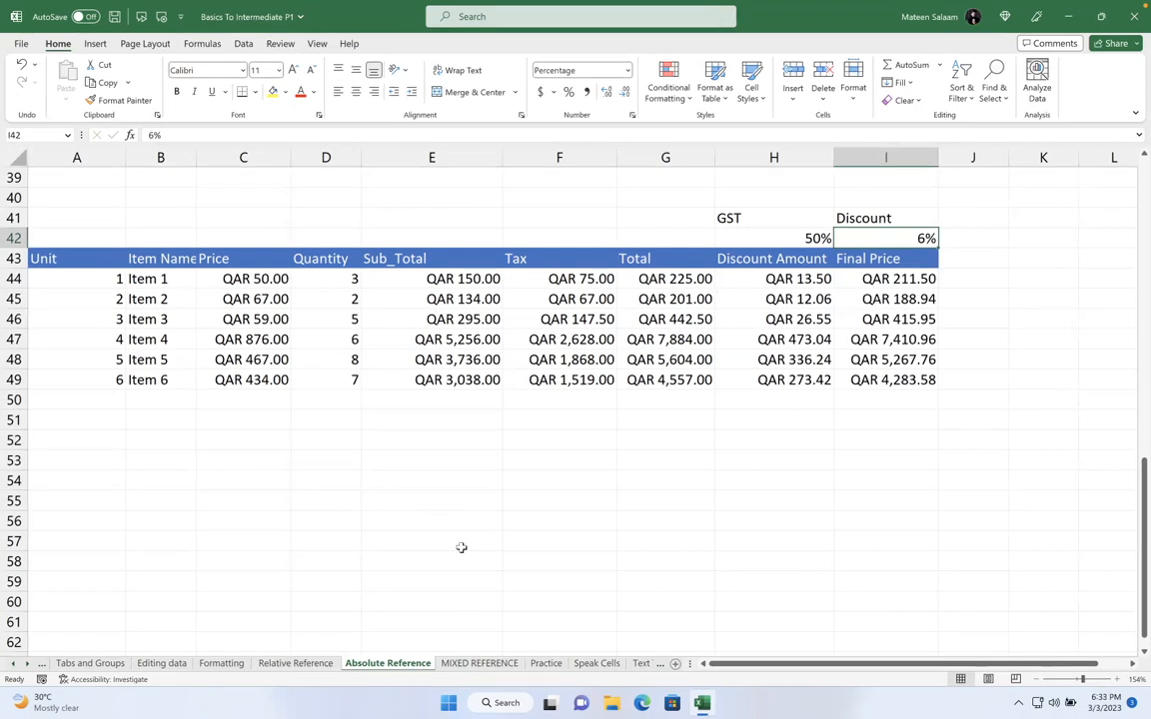
On the MIXED REFERENCE sheet at 214% zoom, delete the multiplication results in C9:J24
left_click(477, 665)
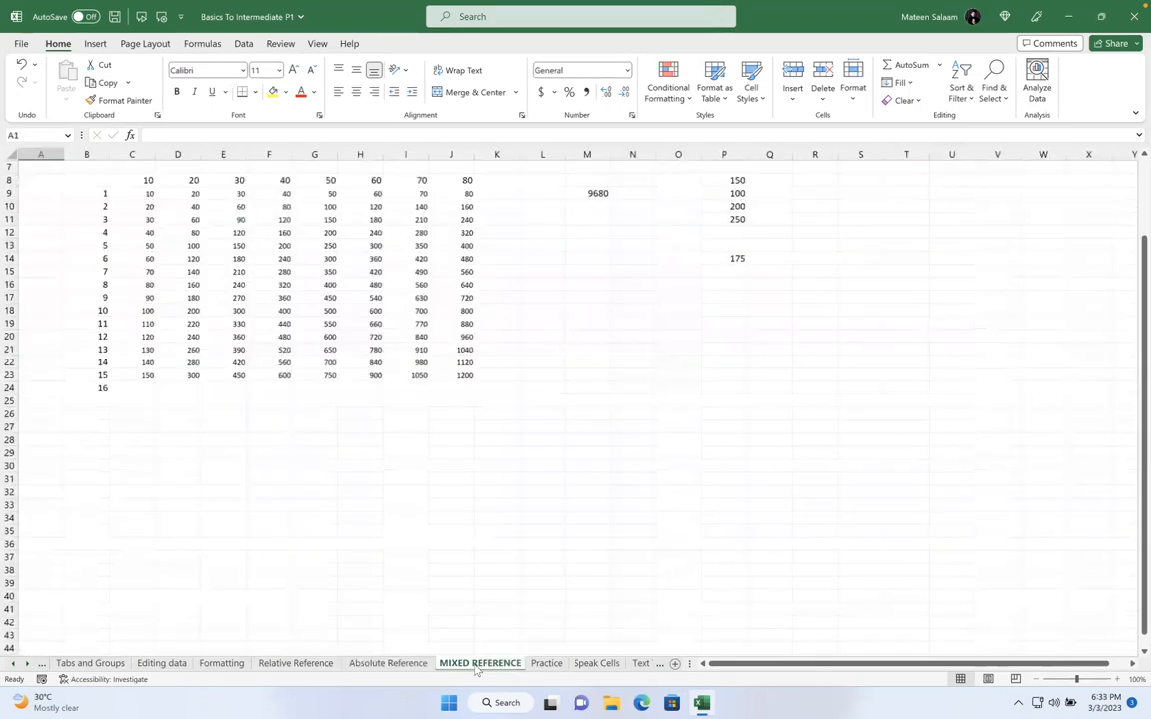
right_click(302, 423)
left_click(918, 612)
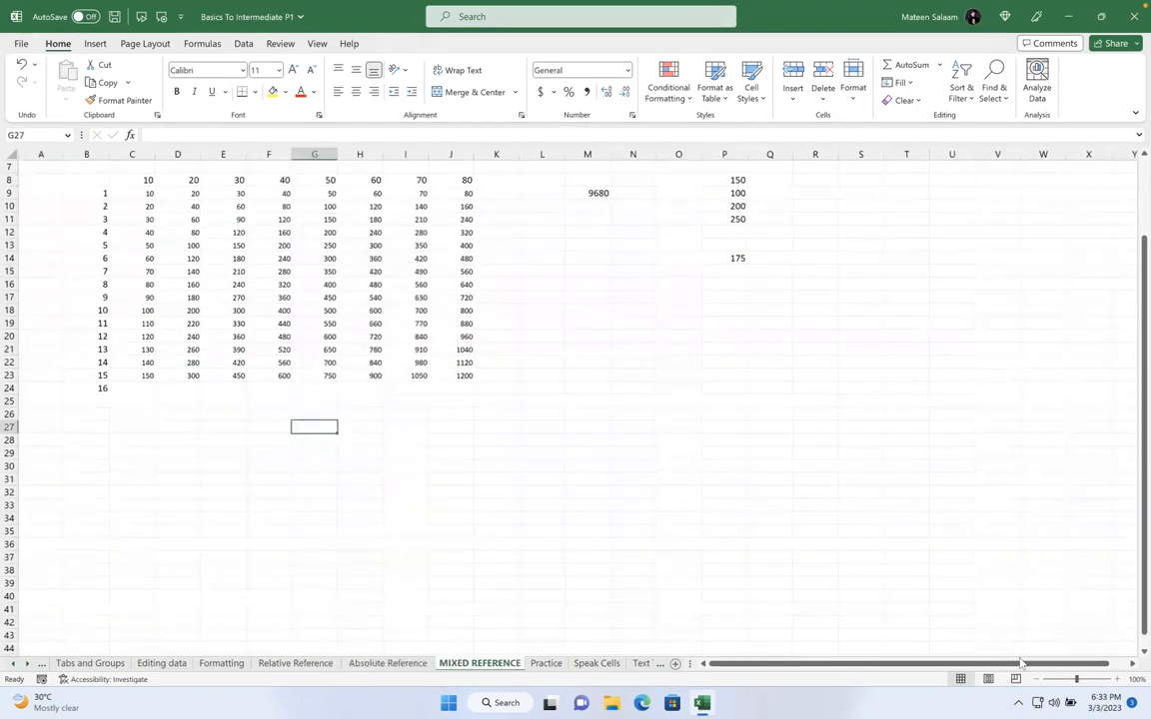
left_click(1091, 678)
scroll(511, 471, "left", 3)
scroll(513, 481, "up", 2)
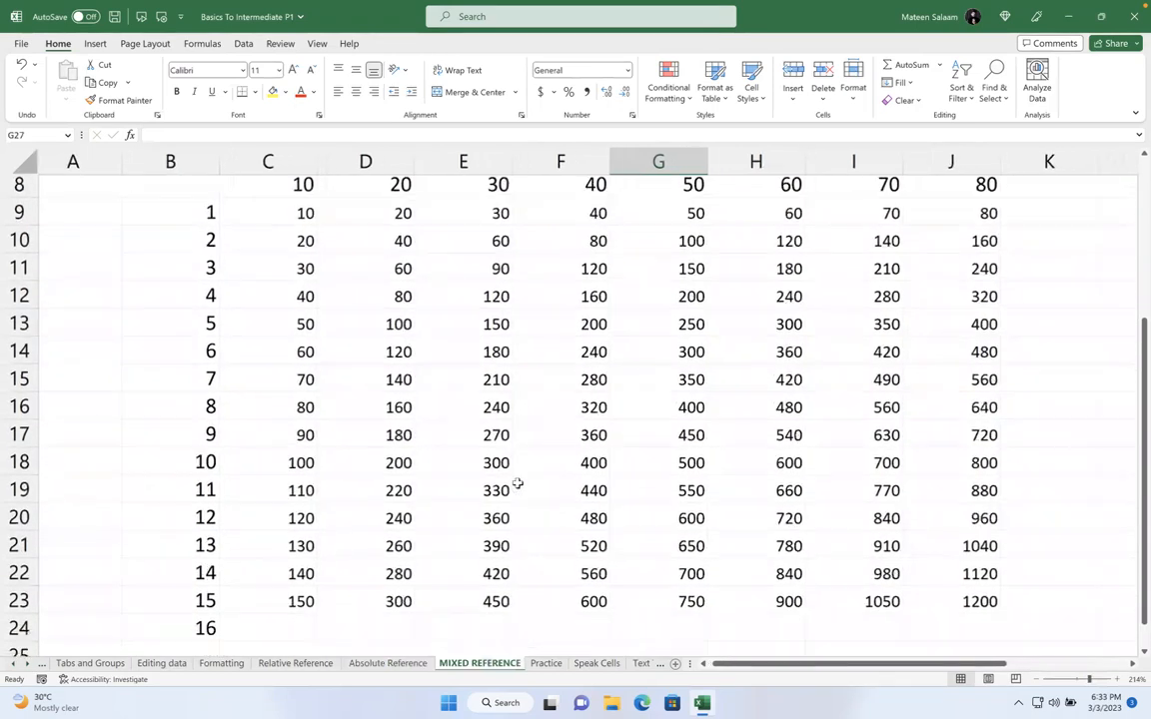
left_click_drag(276, 200, 979, 629)
key("super")
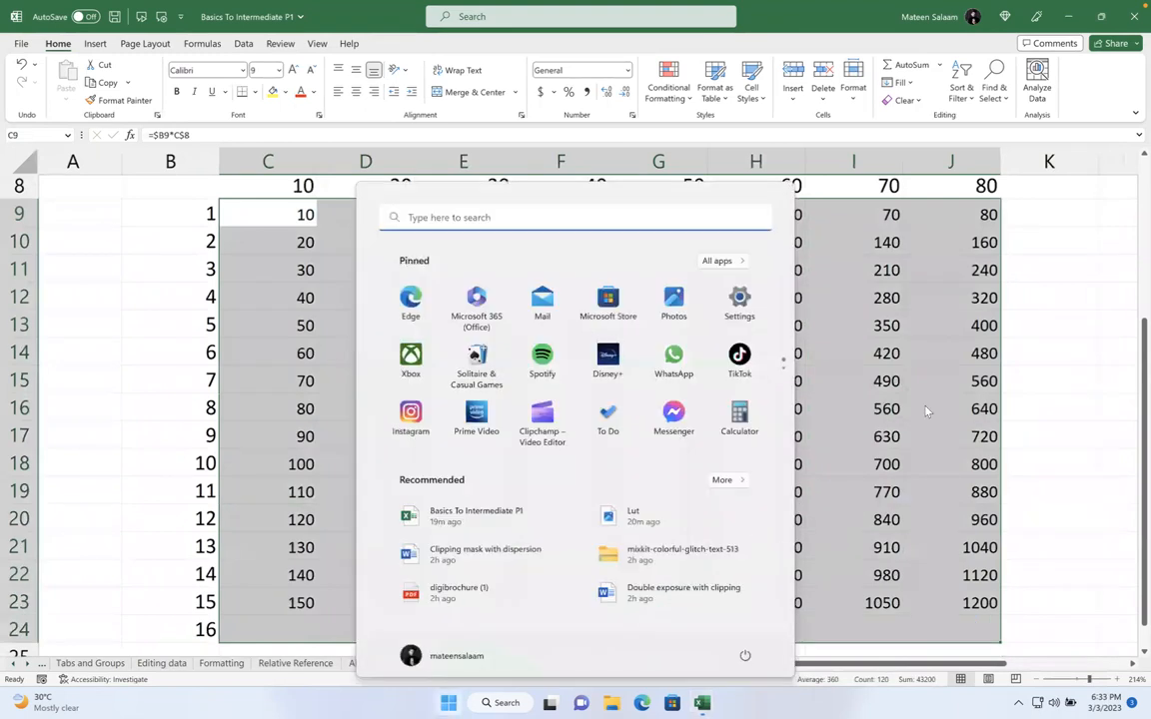
key("super")
key("Delete")
Compare B9 and C8, then type 10 in C9 and 40 in D10 by hand
left_click(293, 214)
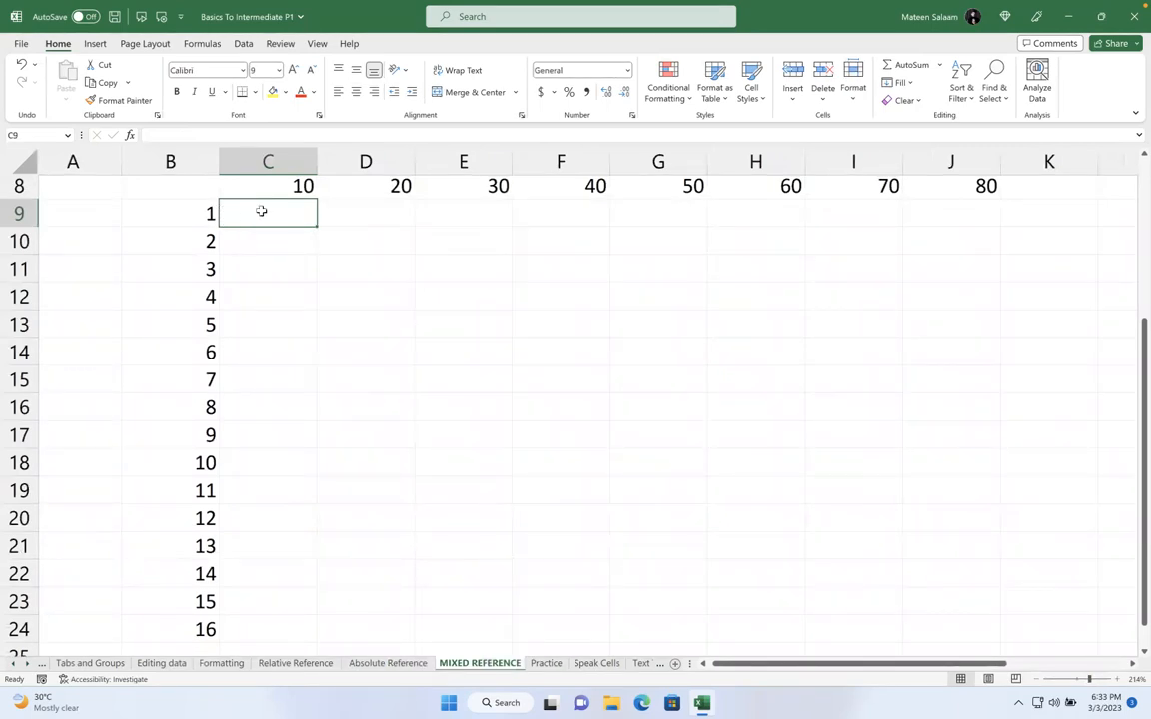
left_click(185, 215)
left_click(280, 194)
left_click(273, 217)
type("10")
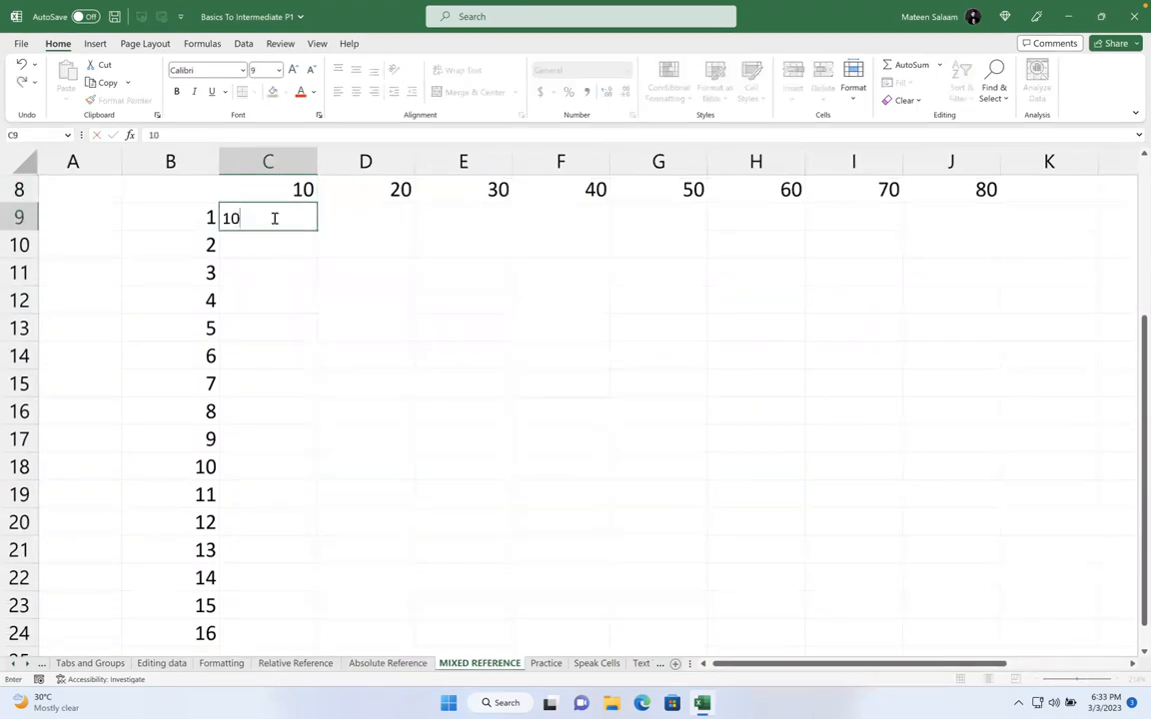
left_click(198, 246)
left_click(356, 249)
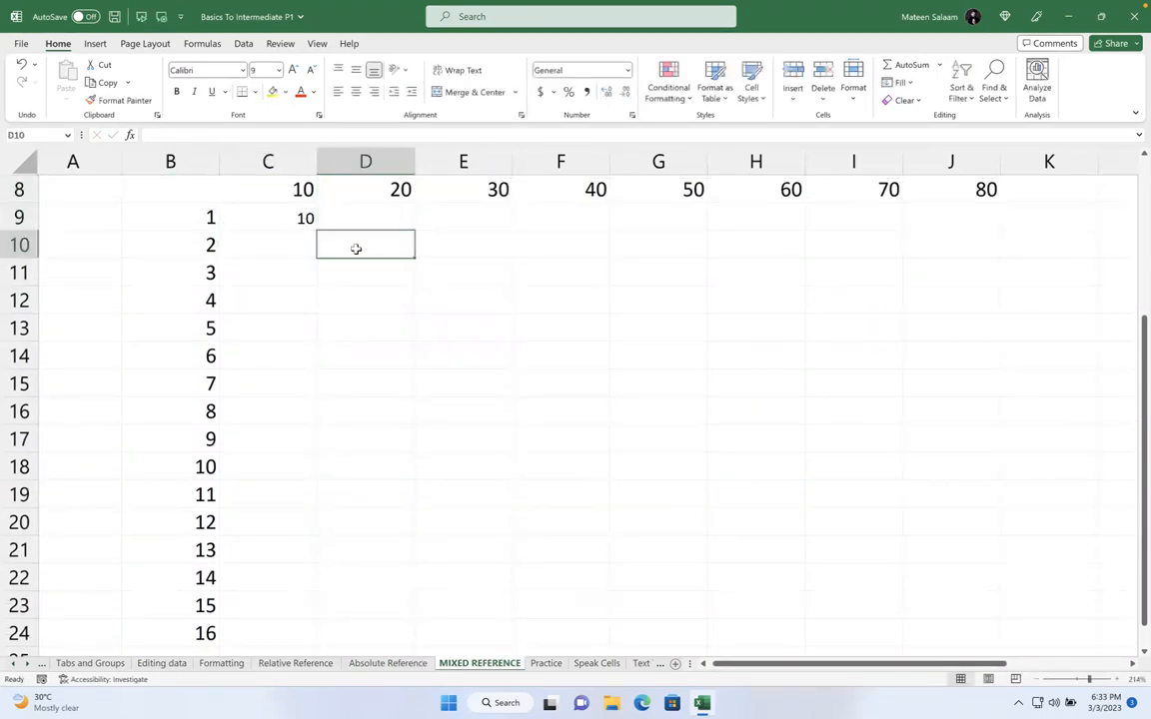
type("40")
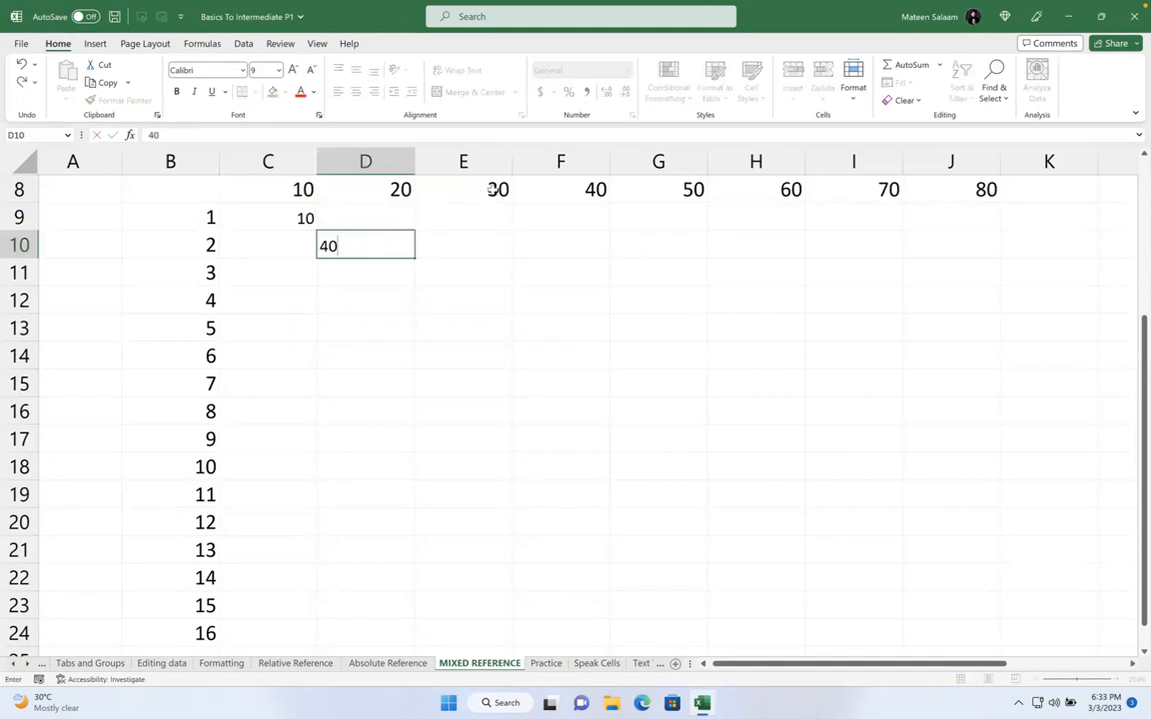
left_click(477, 190)
left_click(477, 266)
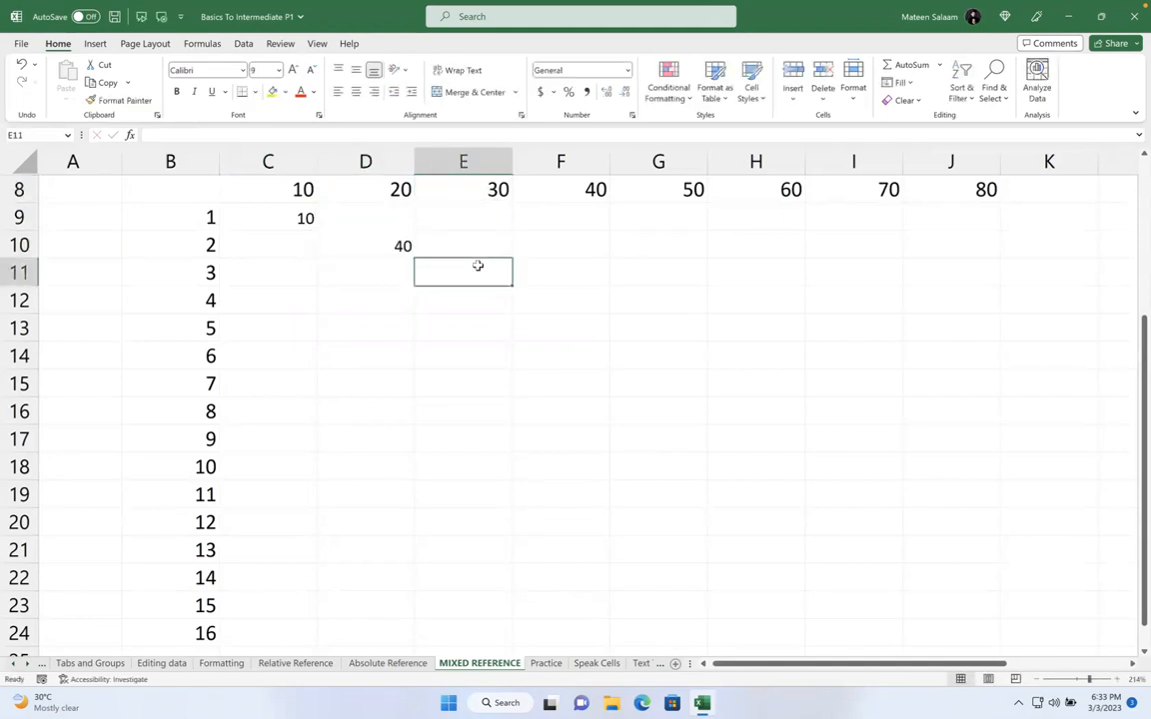
Type 90 in E11, then delete the hand-typed products from the grid
type("90")
key("Return")
left_click_drag(257, 221, 971, 625)
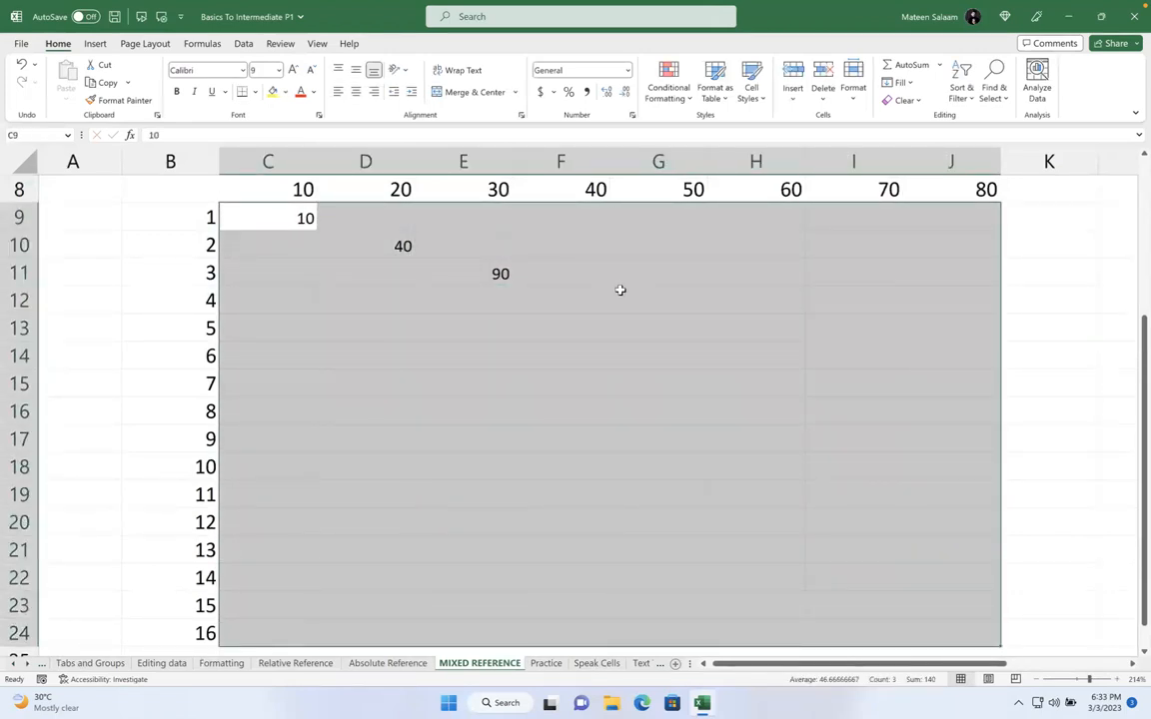
left_click_drag(309, 216, 1004, 624)
key("Delete")
scroll(846, 590, "up", 5)
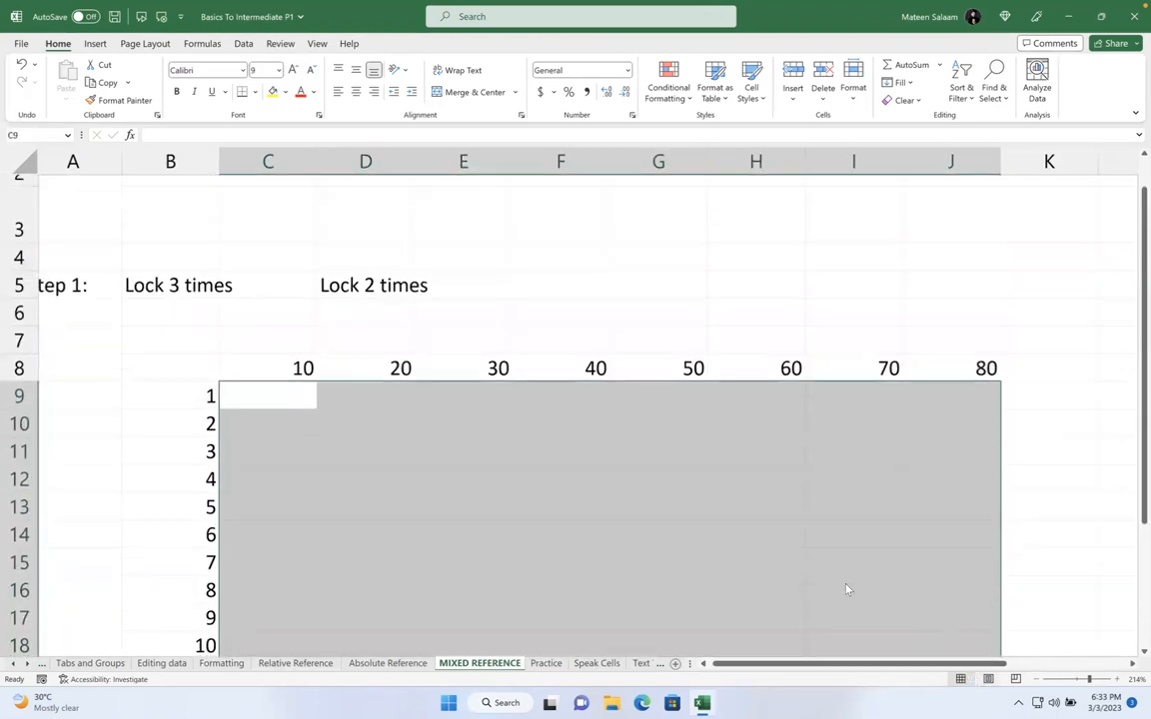
scroll(314, 436, "down", 2)
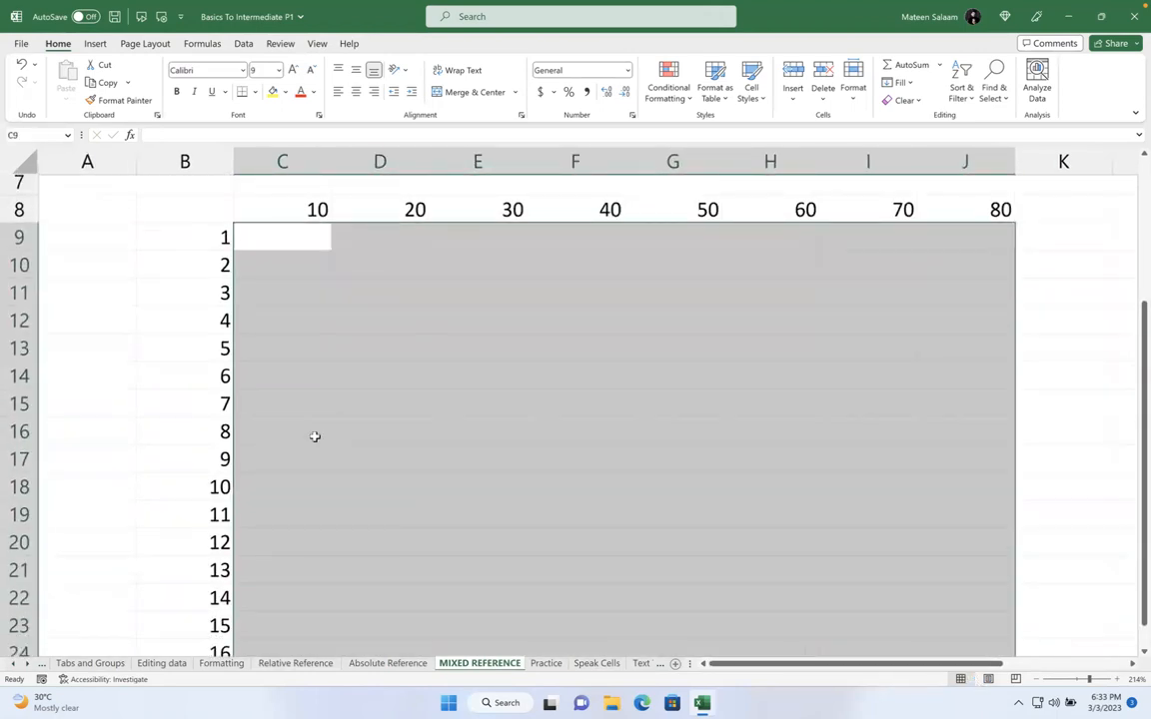
Enter =B9*C8 in C9 and fill it across to J9
left_click(296, 237)
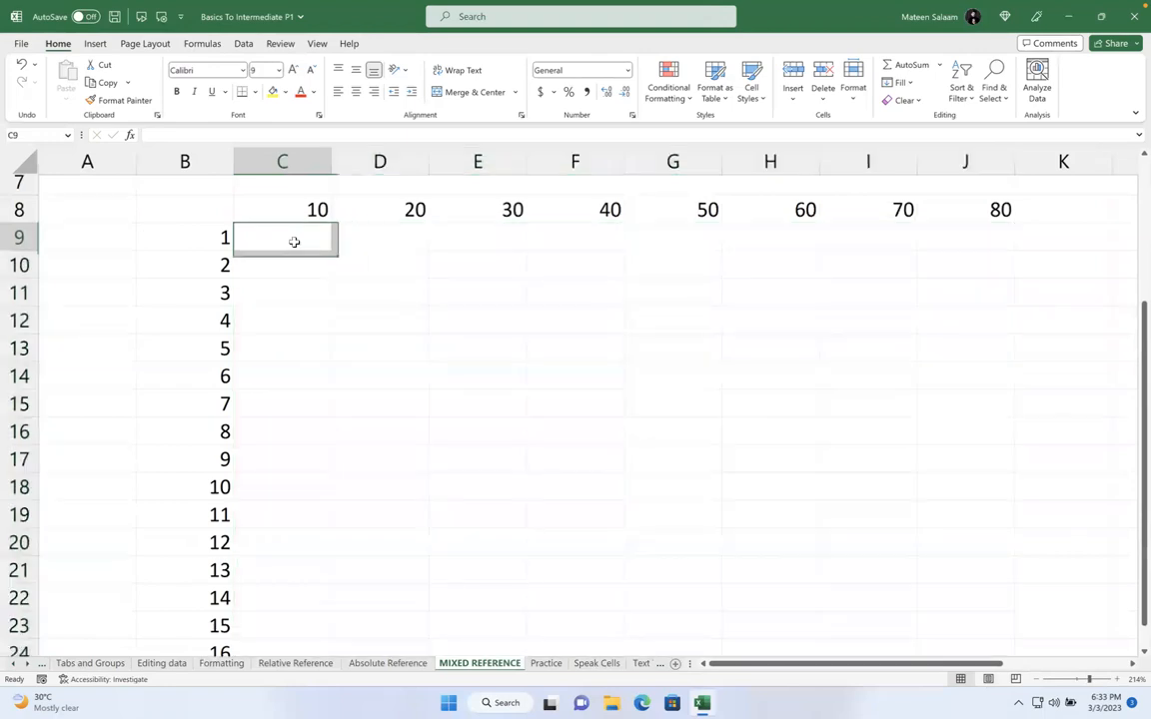
left_click(192, 238)
type("*")
left_click(290, 211)
key("Return")
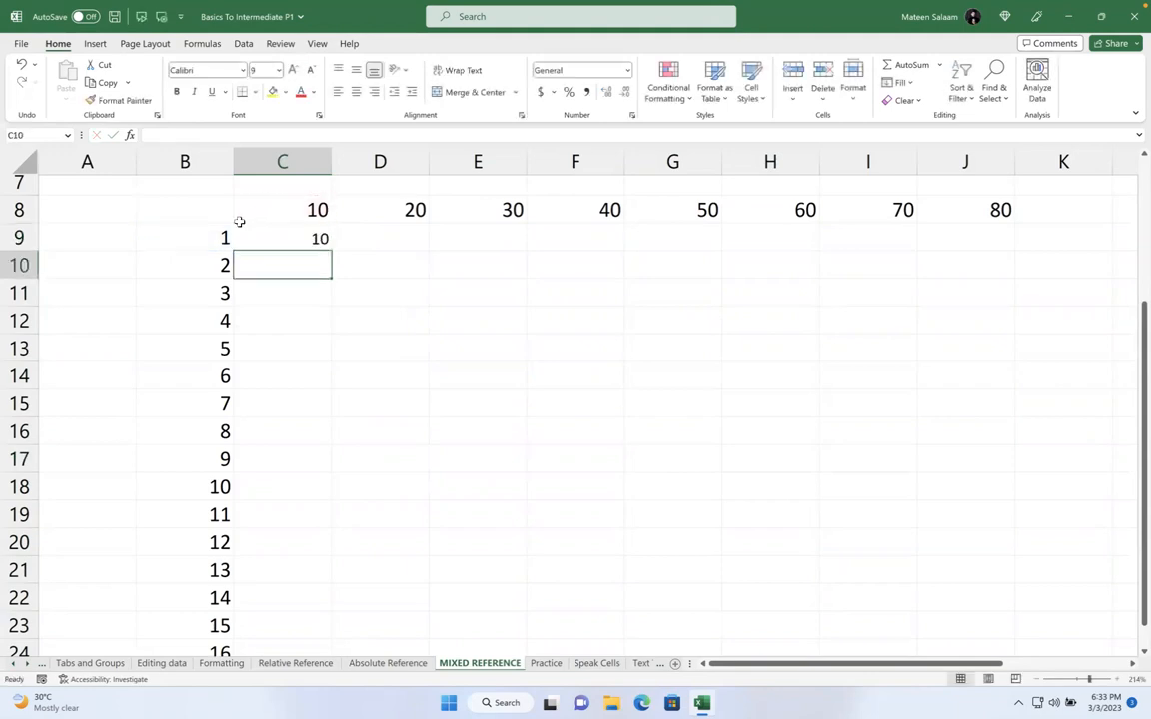
left_click(295, 238)
left_click_drag(331, 250, 979, 239)
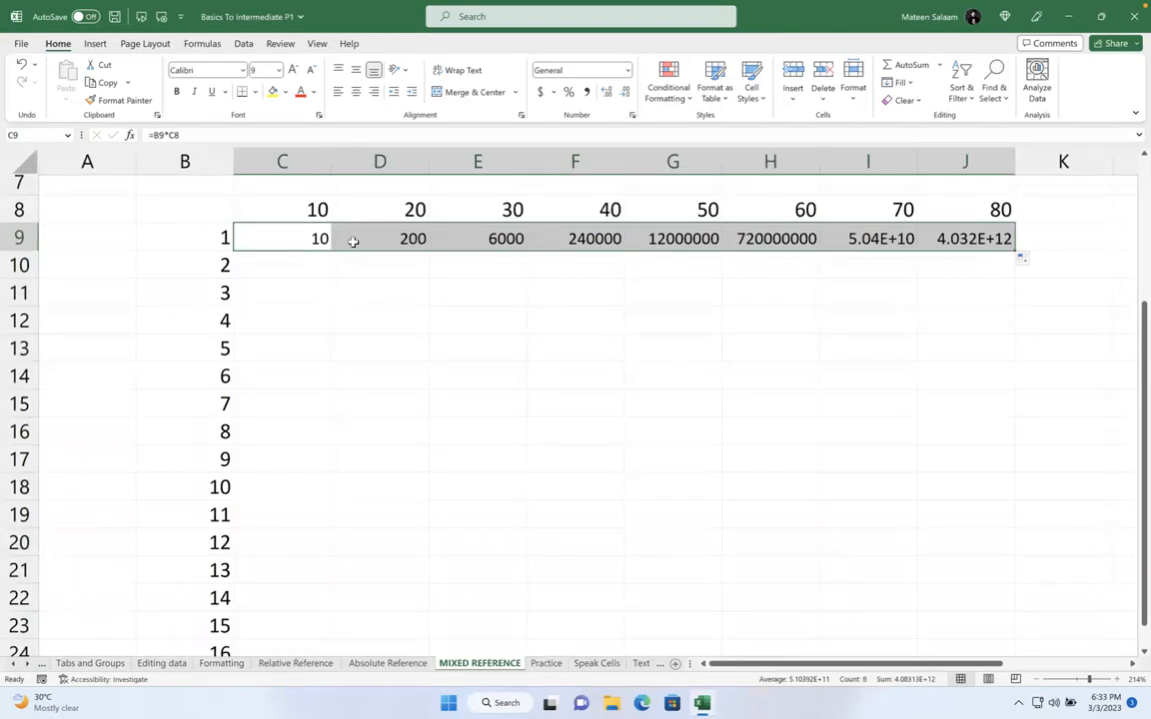
Inspect the copied formulas in D9, E9 and F9, then select B9 inside C9's formula
double_click(398, 232)
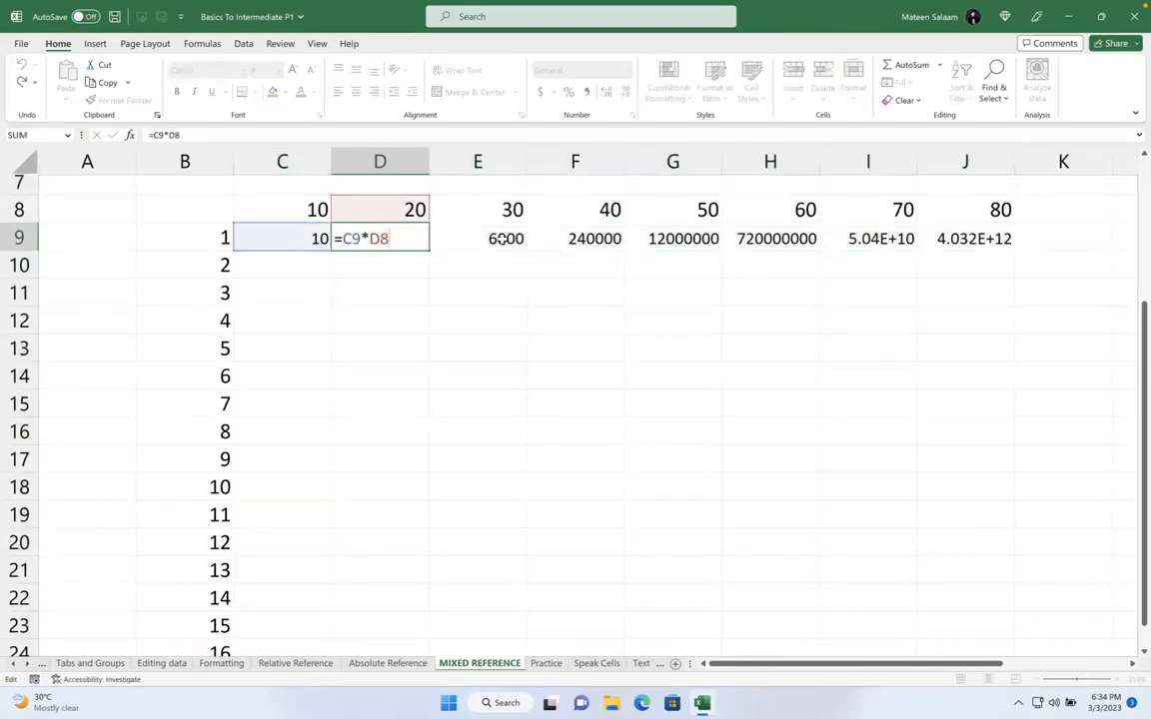
double_click(451, 228)
double_click(614, 232)
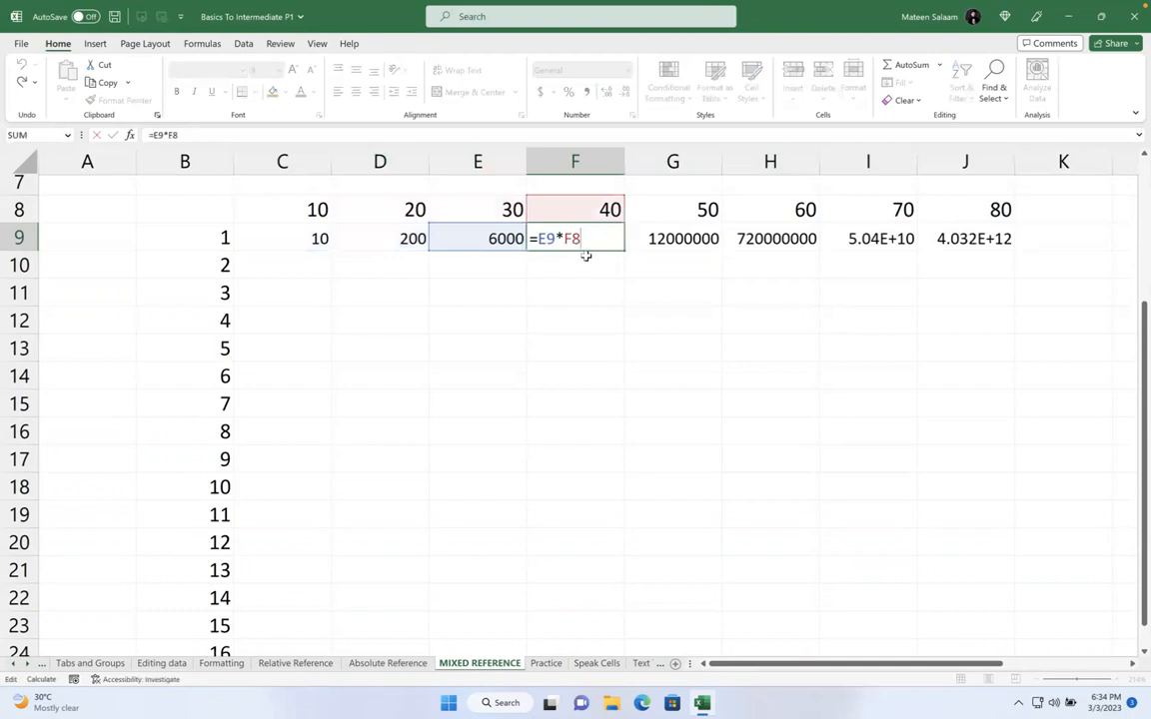
key("Escape")
double_click(302, 239)
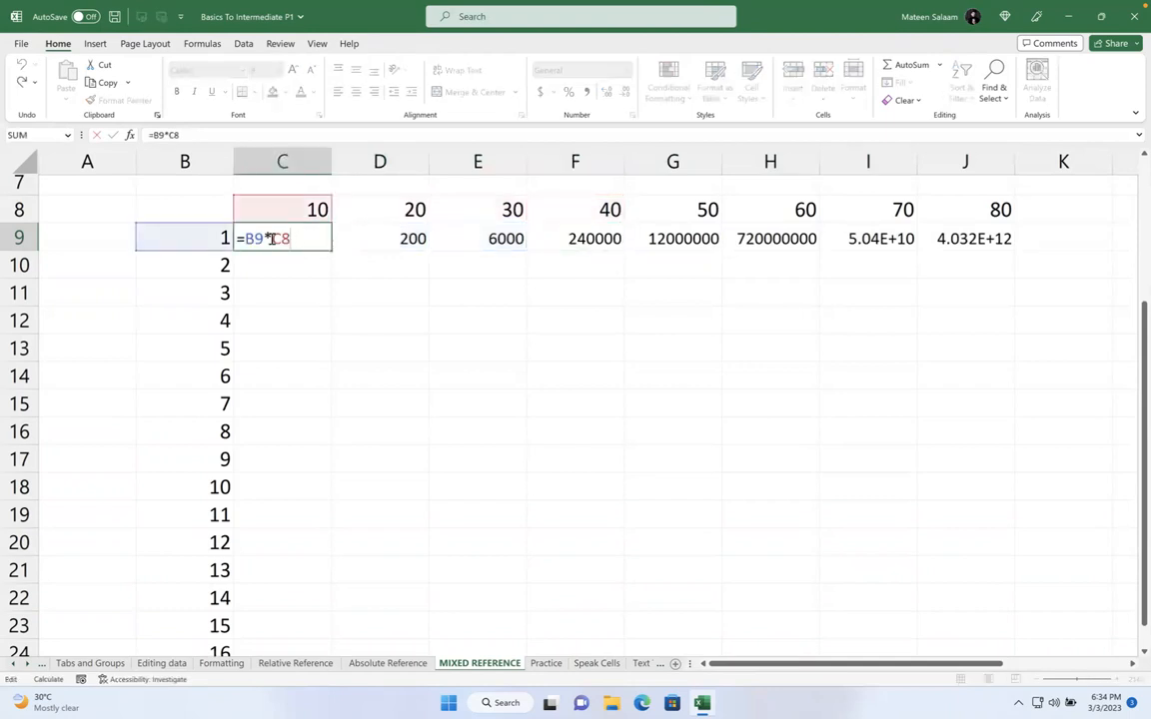
left_click_drag(264, 238, 247, 239)
Change C9's formula to =$B$9*C8 and fill it across to J9
key("F4")
key("Return")
left_click(275, 237)
double_click(272, 238)
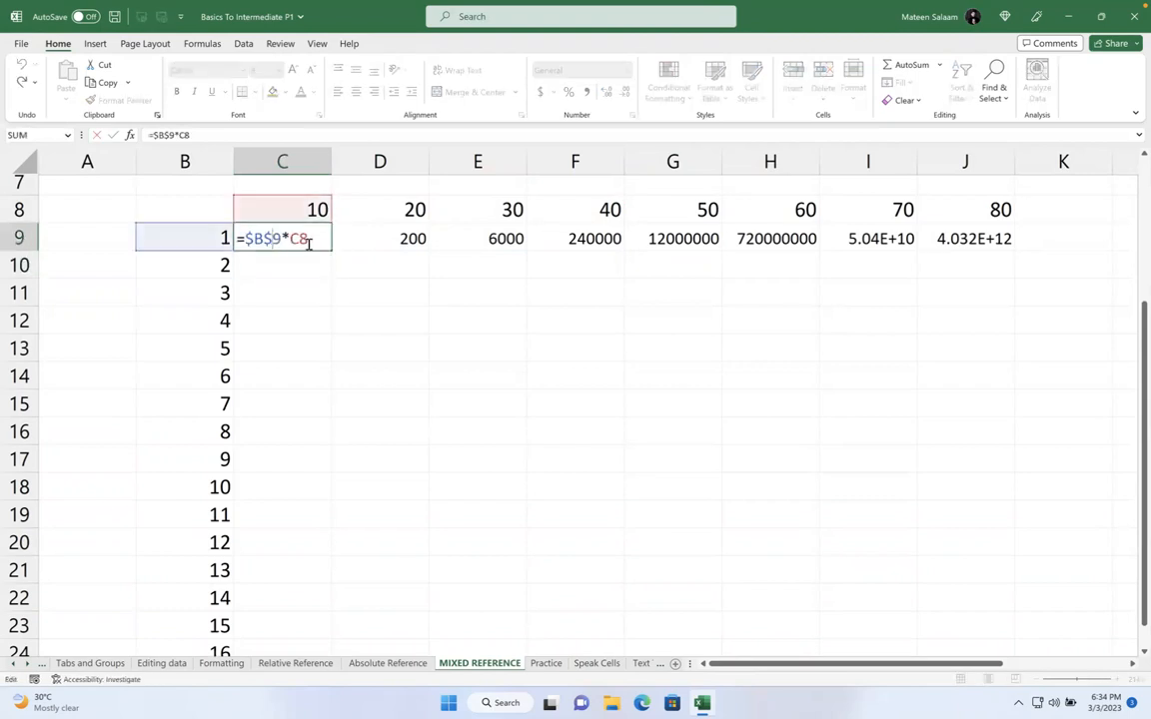
key("Return")
left_click(312, 240)
left_click_drag(332, 251, 1004, 240)
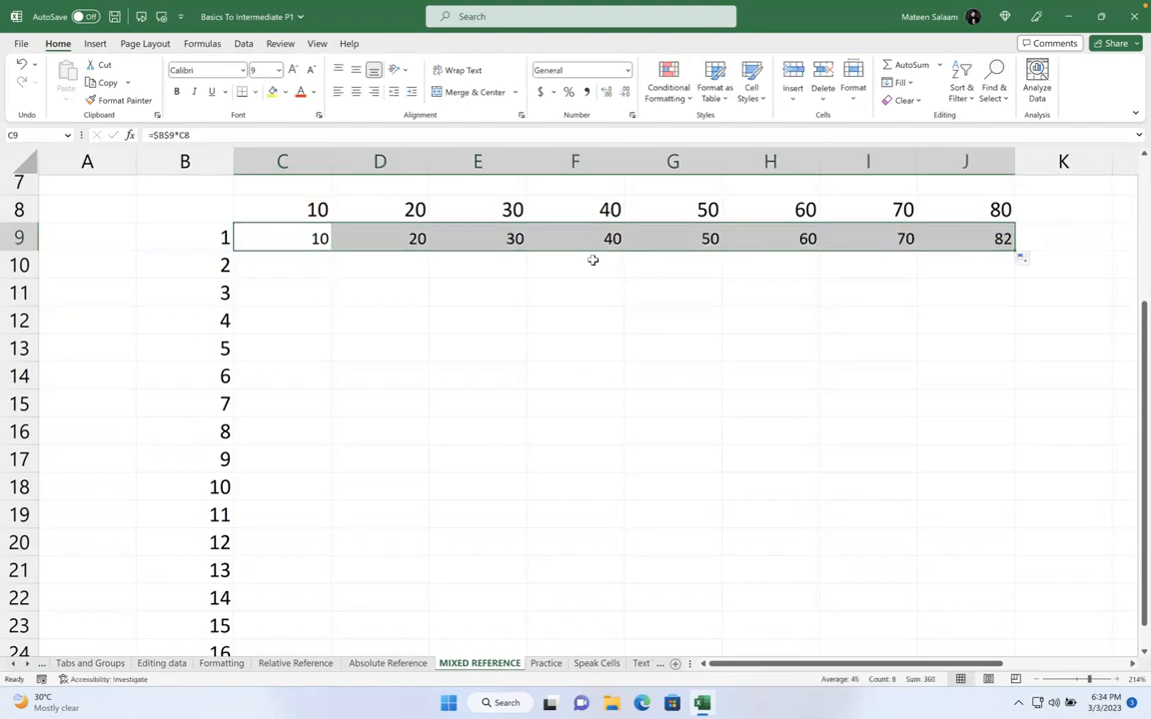
Inspect the copied =$B$9 formulas in D9, E9 and F9 without changing them
left_click(386, 238)
double_click(386, 239)
left_click(467, 242)
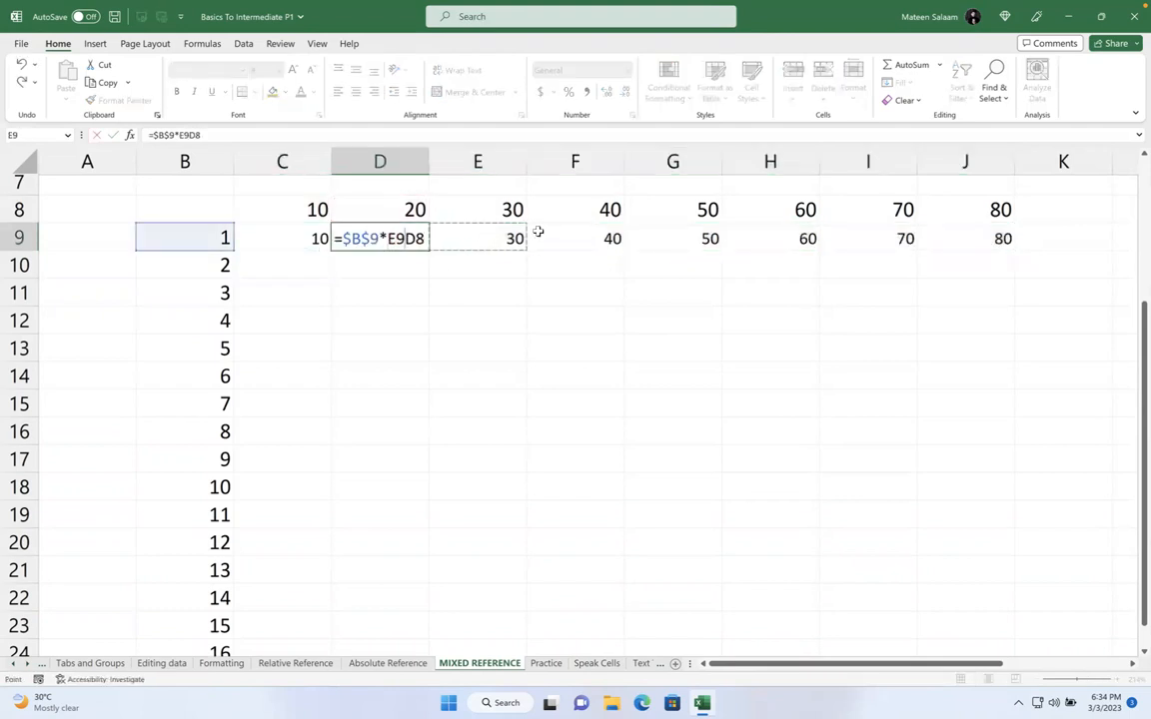
key("Escape")
double_click(496, 238)
key("Escape")
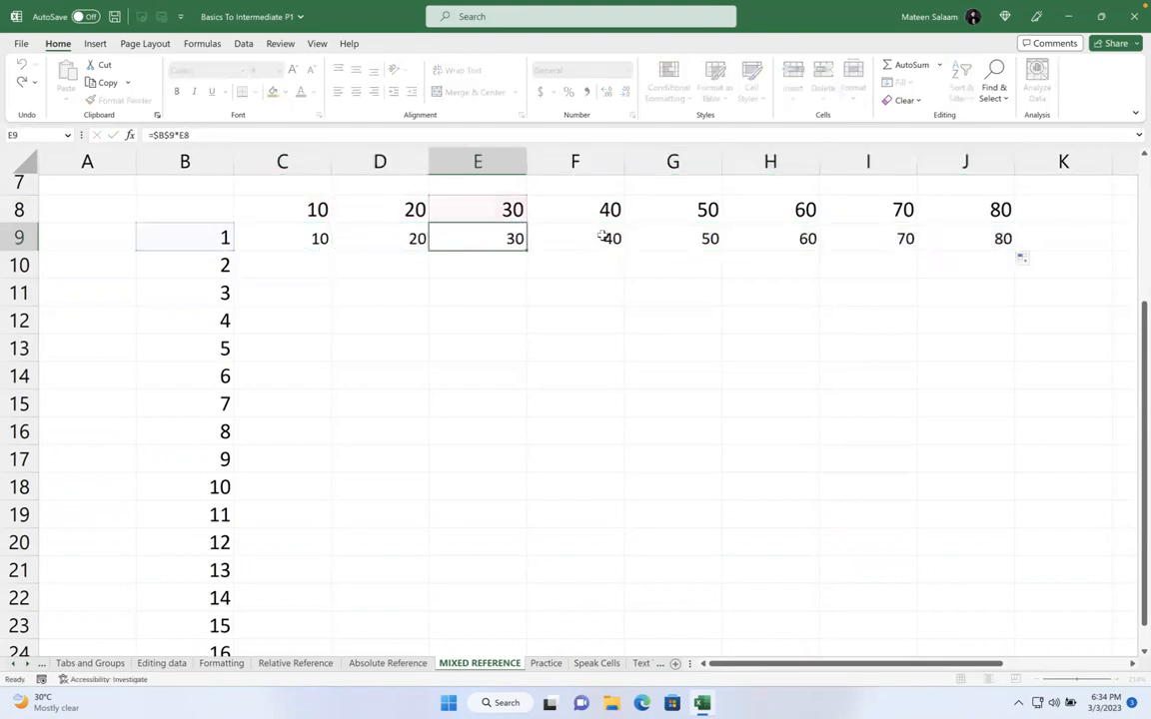
double_click(602, 235)
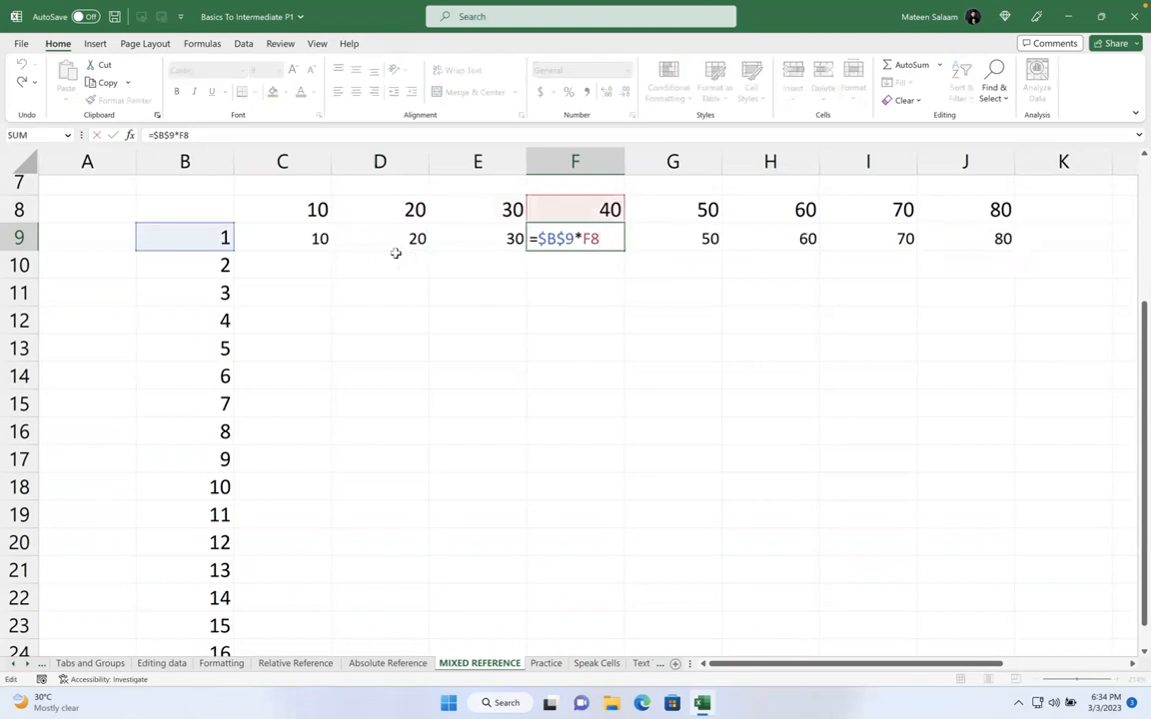
key("Escape")
Extend the formula down the grid, check C9 and C10, then clear C9:J23
left_click_drag(304, 238, 1052, 622)
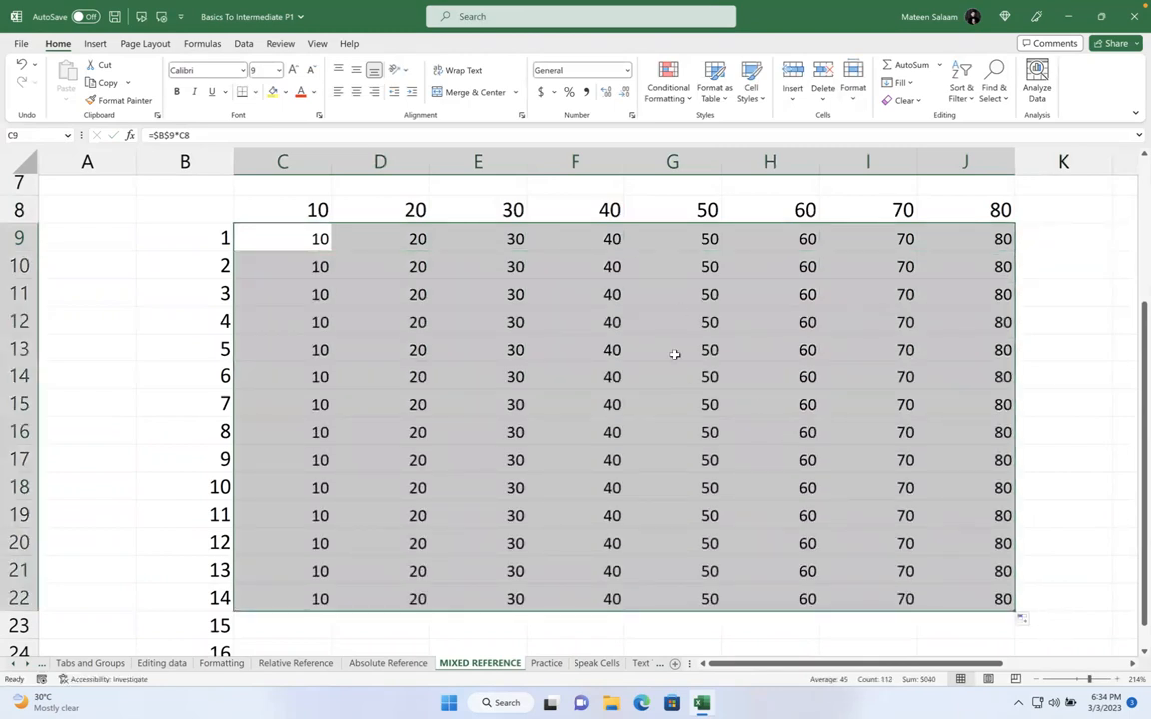
double_click(314, 237)
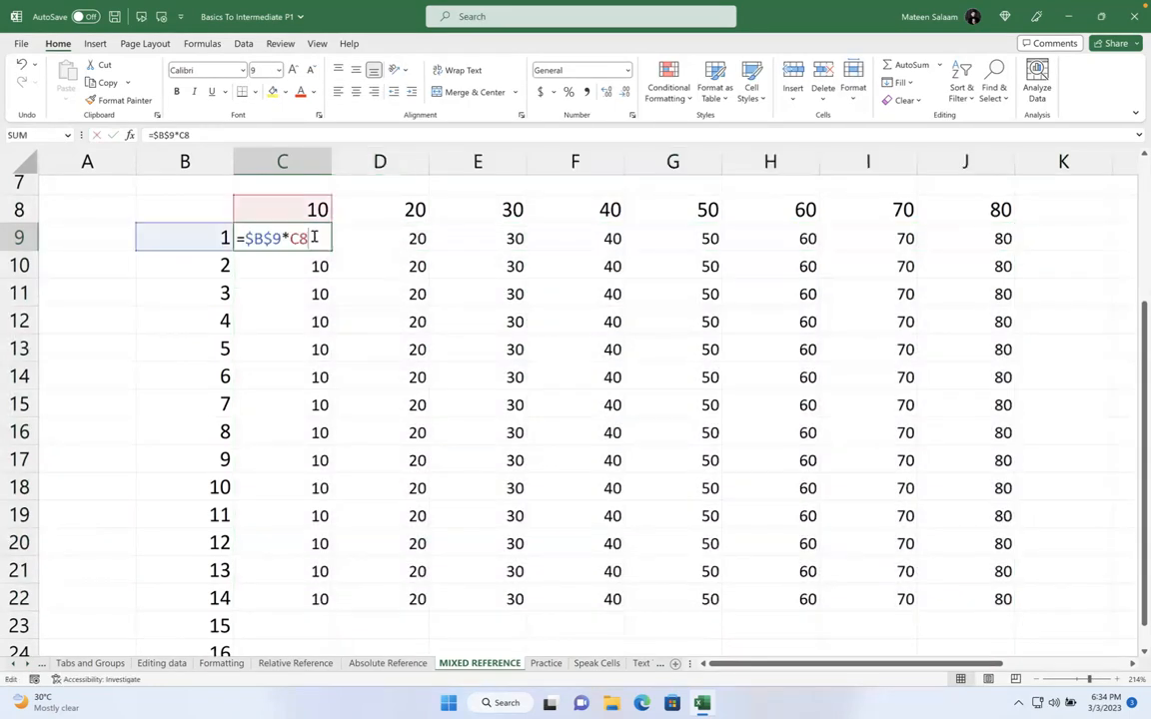
key("Return")
double_click(312, 262)
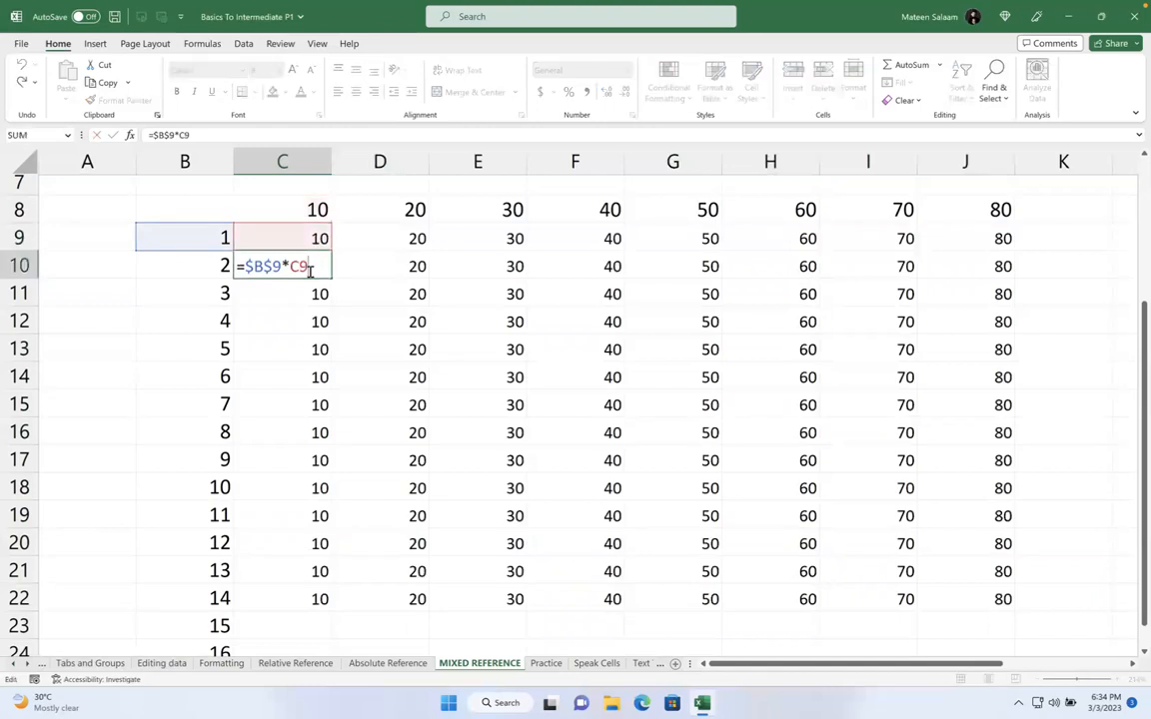
left_click(308, 211)
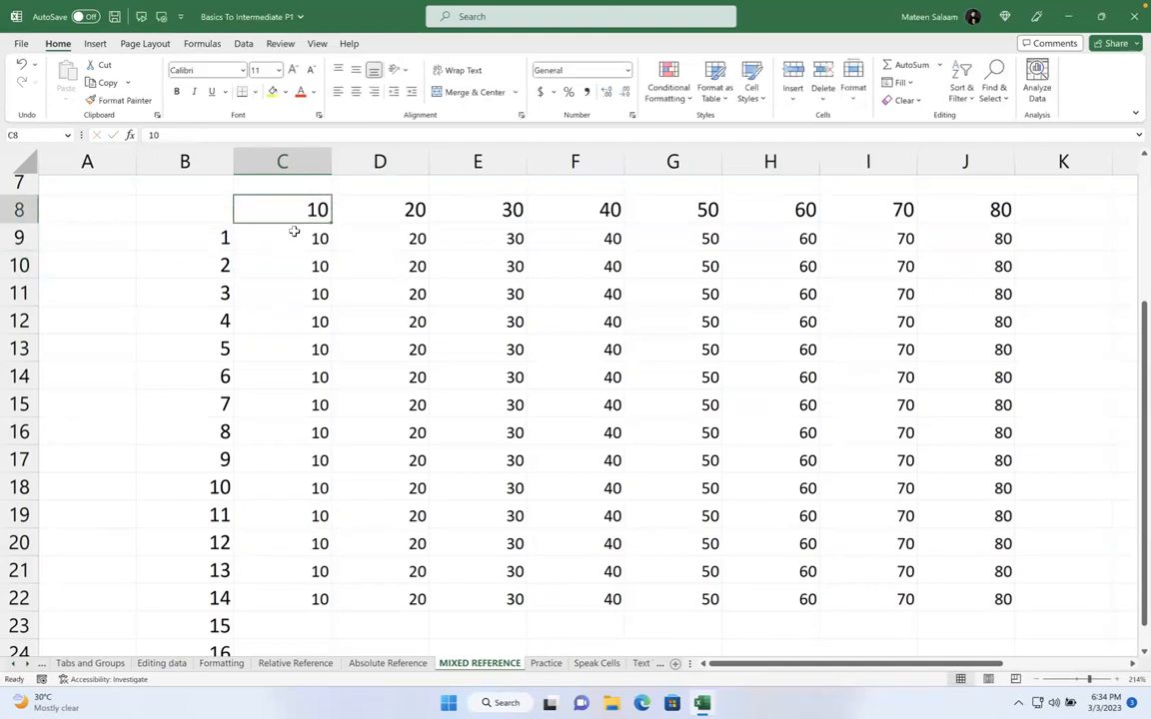
left_click_drag(293, 231, 960, 616)
key("Delete")
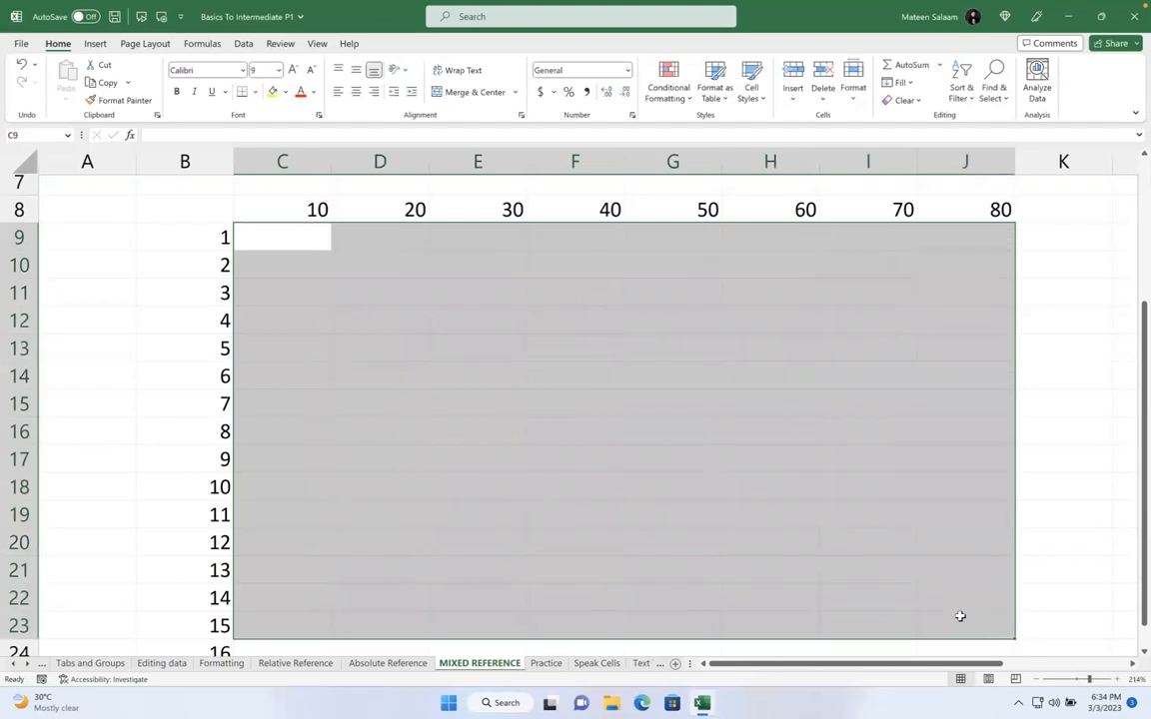
left_click(277, 212)
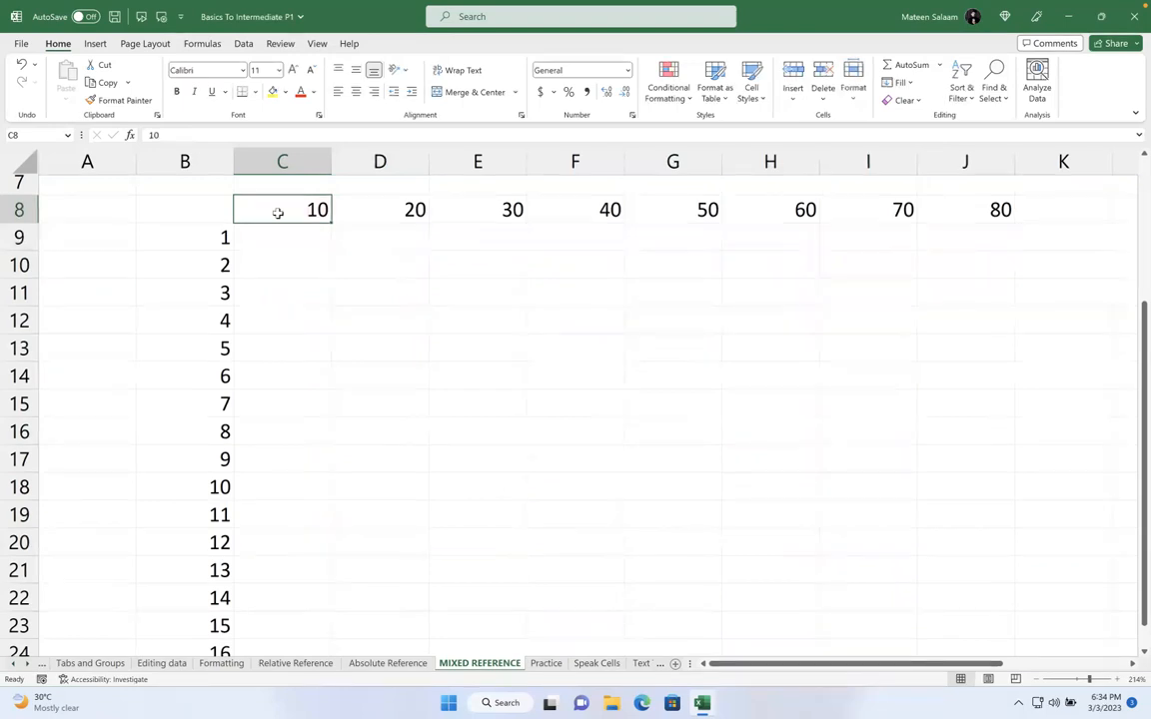
key("Right")
key("Right")
key("Right")
key("Right")
key("Right")
key("Right")
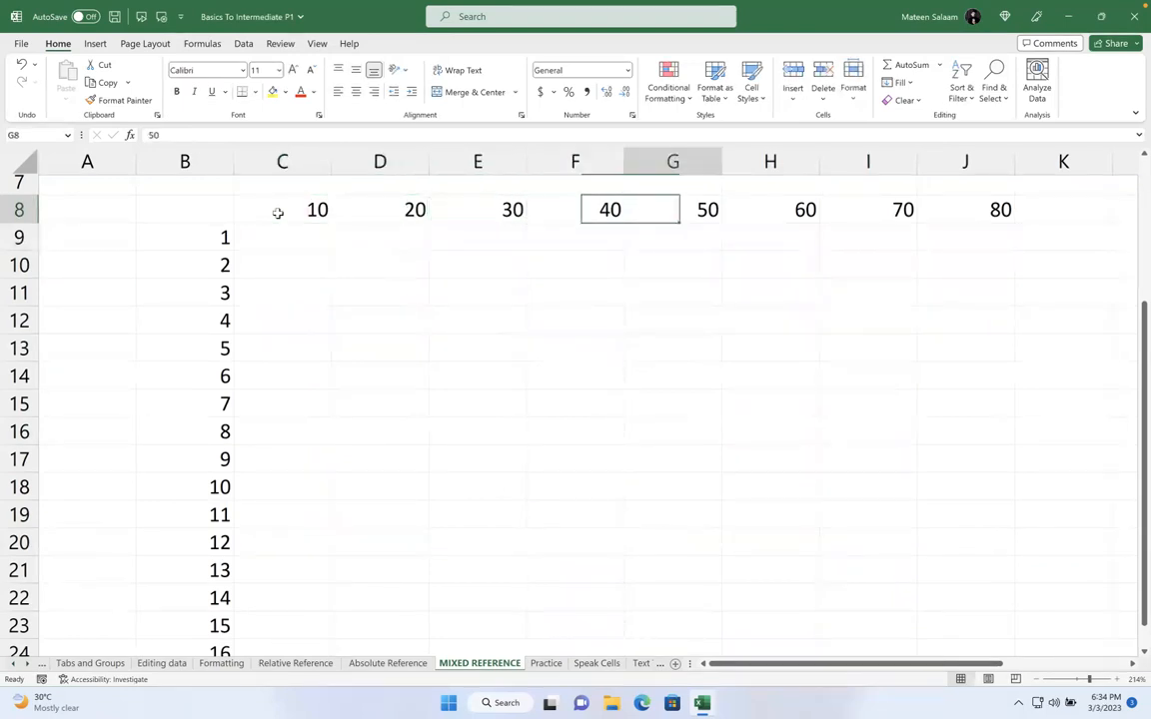
key("Left")
key("Left")
key("Left")
key("Left")
key("Left")
key("Left")
key("Right")
key("Right")
key("Right")
key("Right")
key("Right")
key("Right")
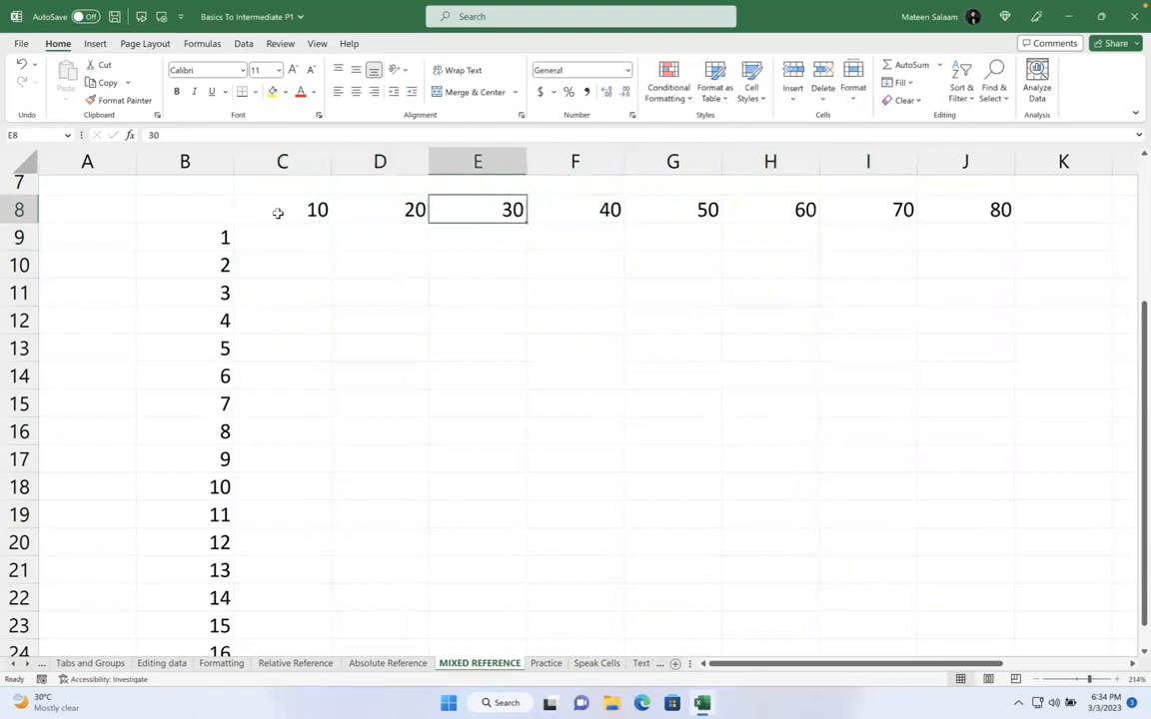
key("Left")
key("Left")
key("Left")
key("Left")
key("Left")
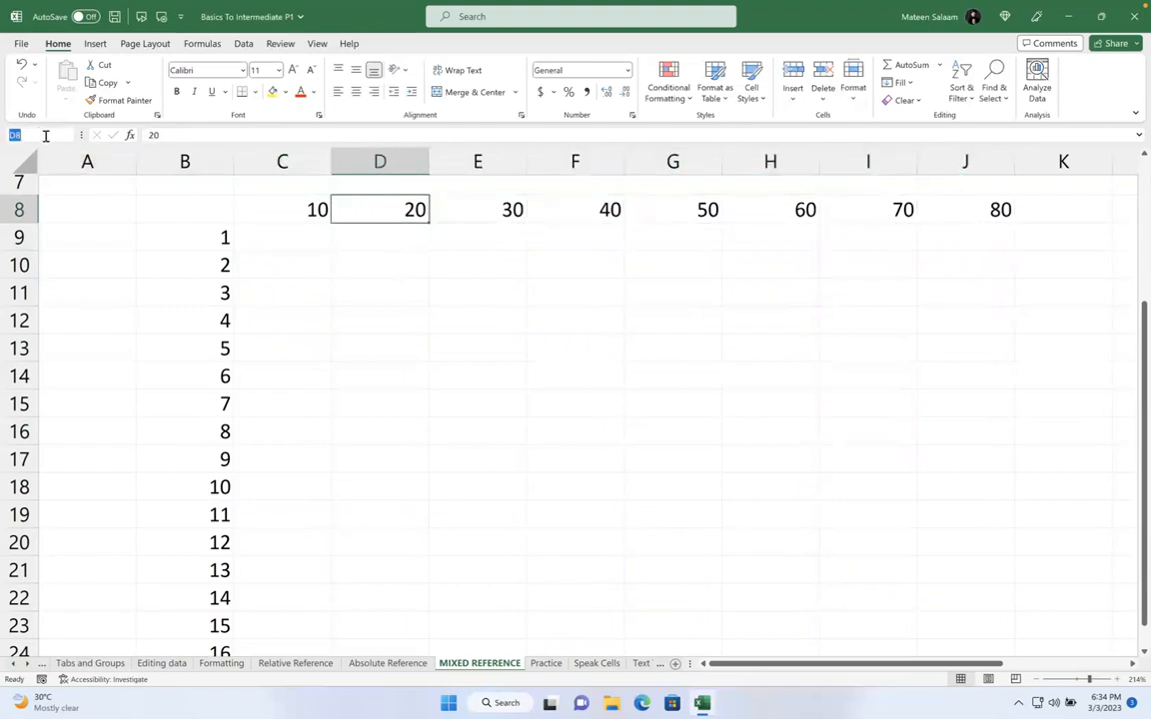
left_click(247, 204)
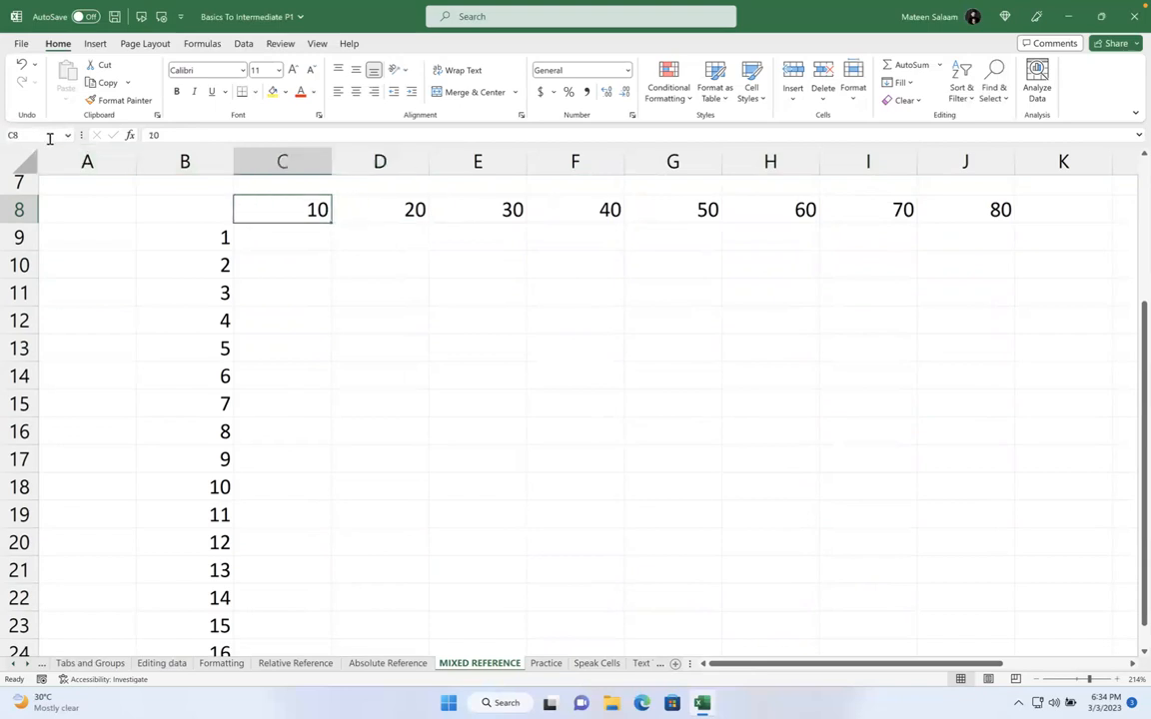
key("Right")
key("Right")
key("Right")
key("Right")
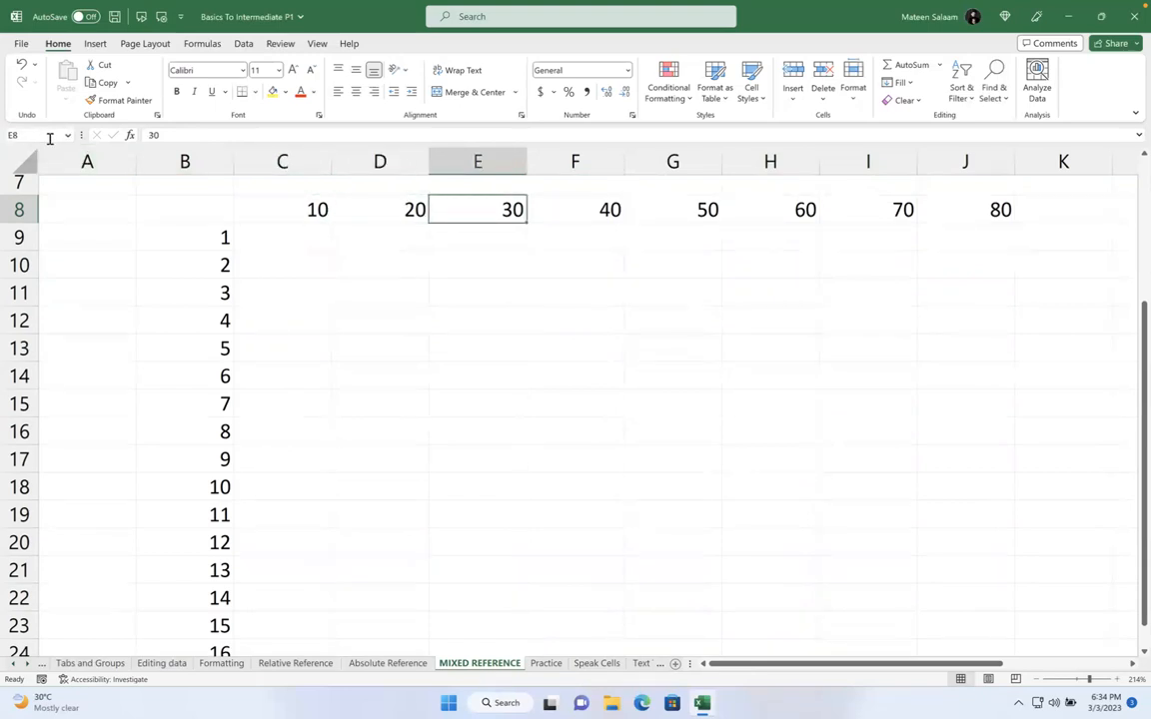
key("Right")
key("Right")
key("Left")
key("Left")
key("Left")
key("Left")
key("Left")
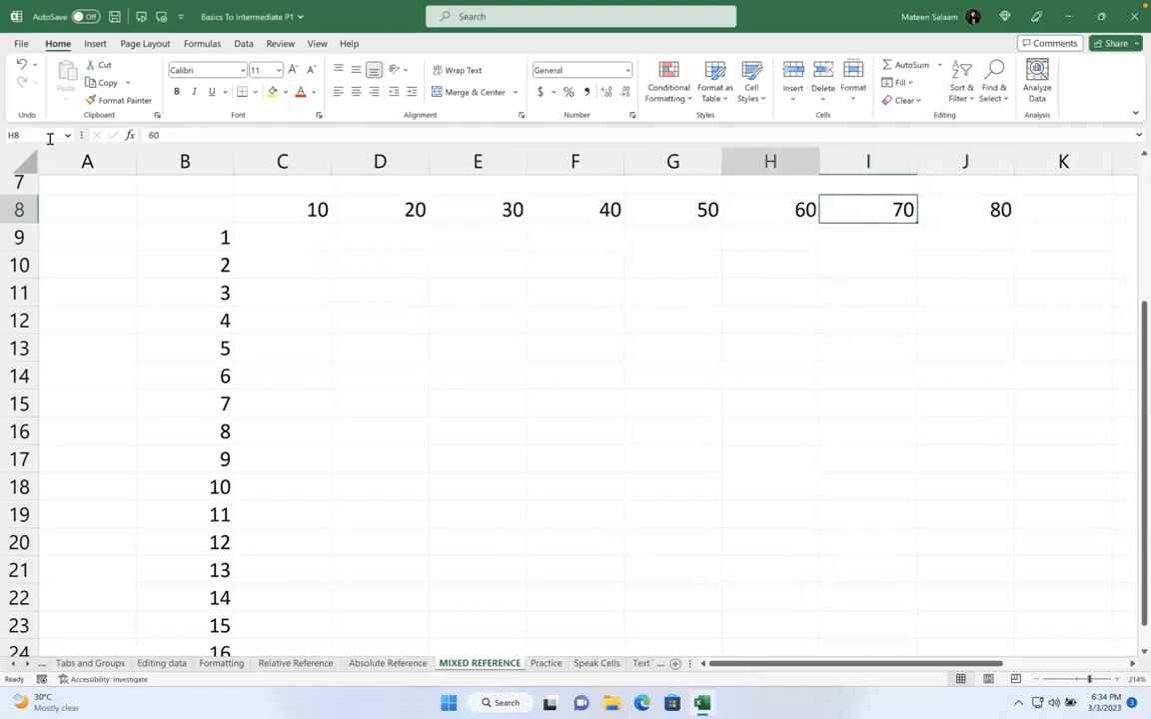
key("Right")
key("Right")
key("Right")
key("Right")
key("Right")
key("Right")
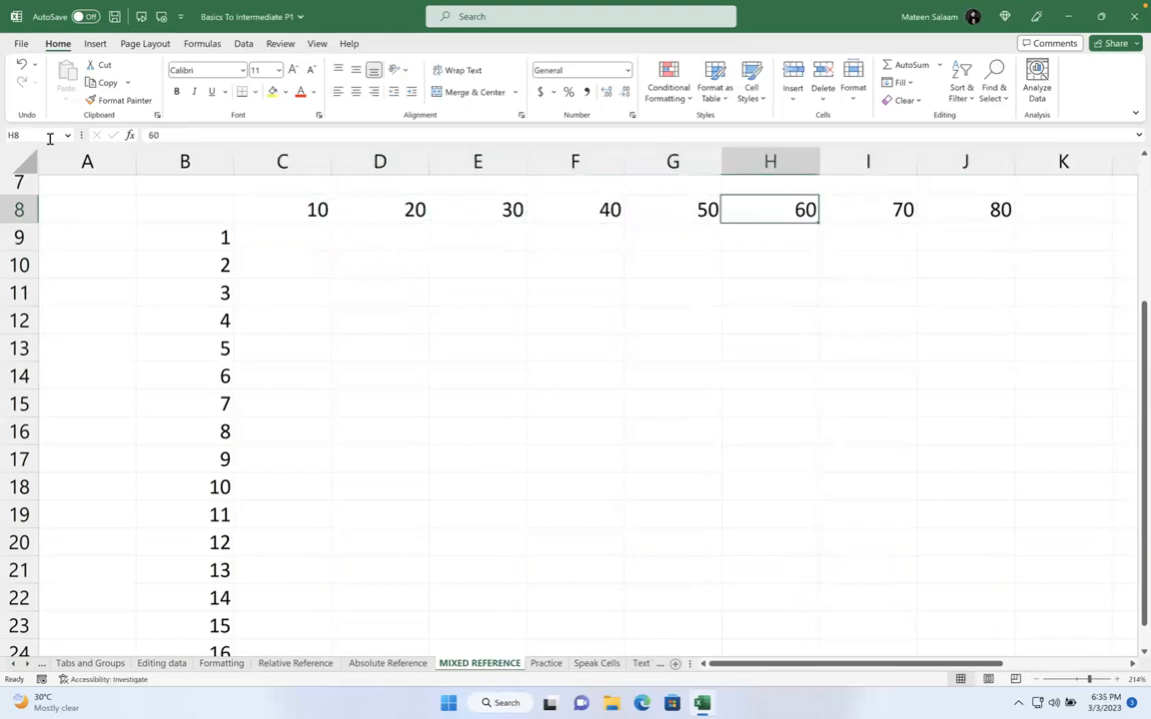
key("Left")
key("Left")
key("Left")
key("Left")
key("Left")
key("Left")
key("Left")
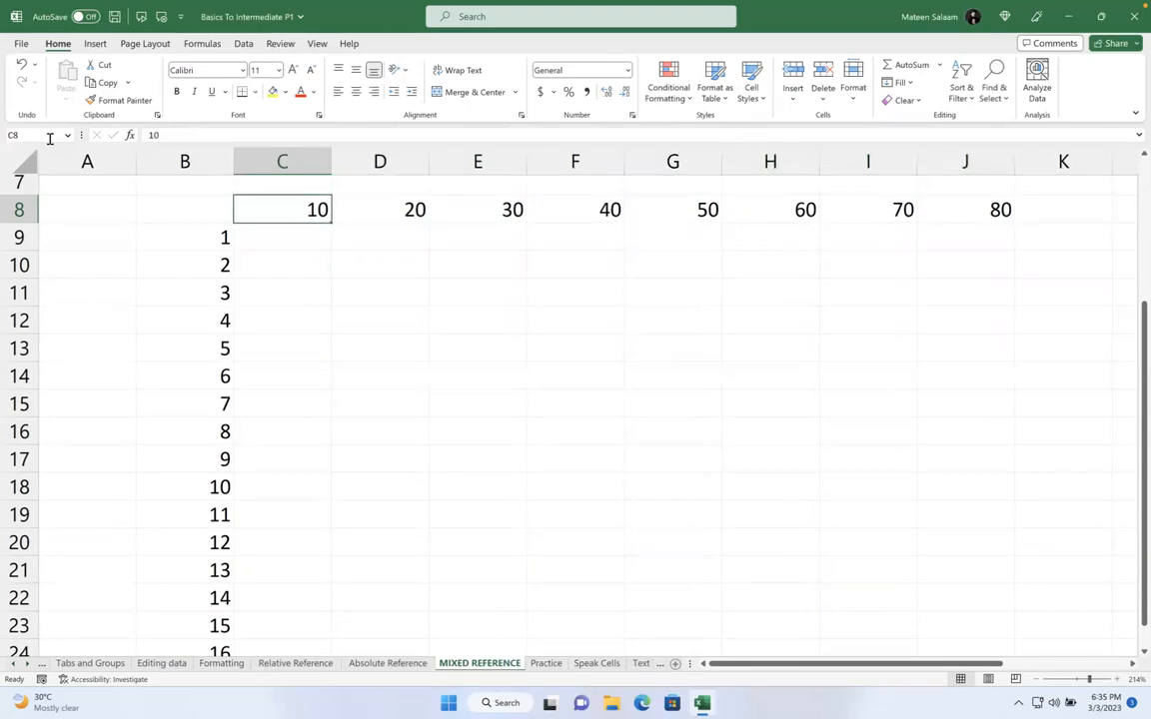
Type 'Left to right movement = Columns Change row number same' in C7
scroll(309, 218, "up", 1)
left_click(310, 218)
type("Left to ru")
key("BackSpace")
type("ight moveme")
key("BackSpace")
type("ment =")
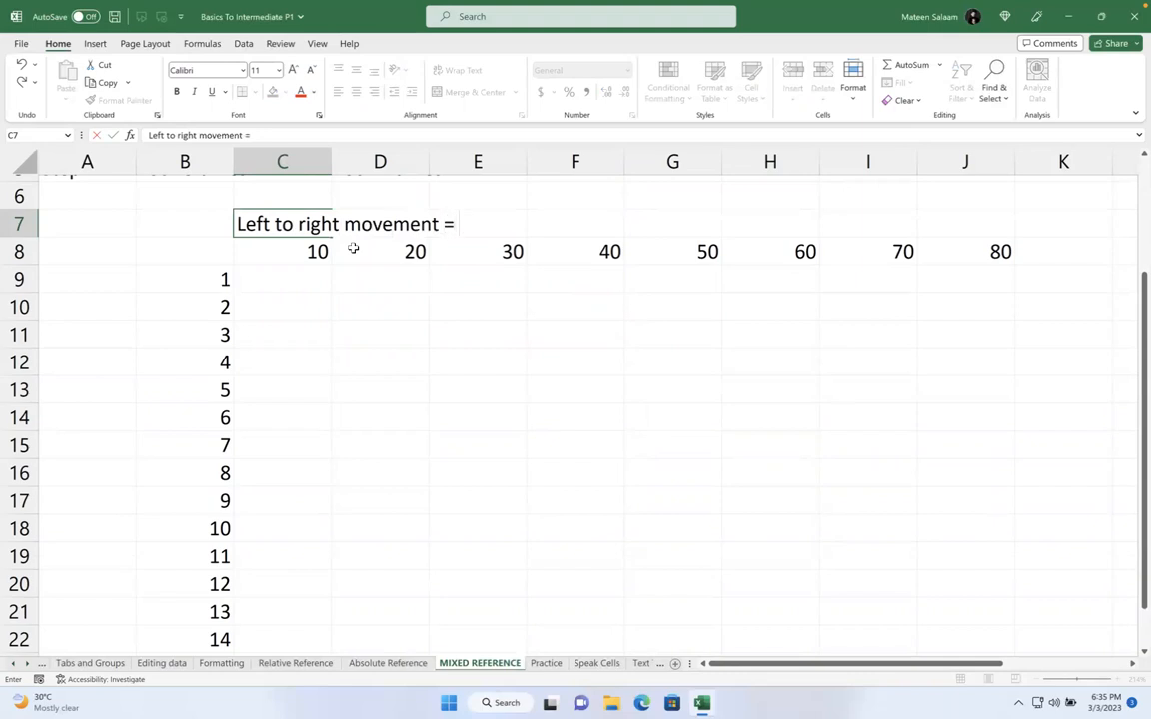
type(" Colum")
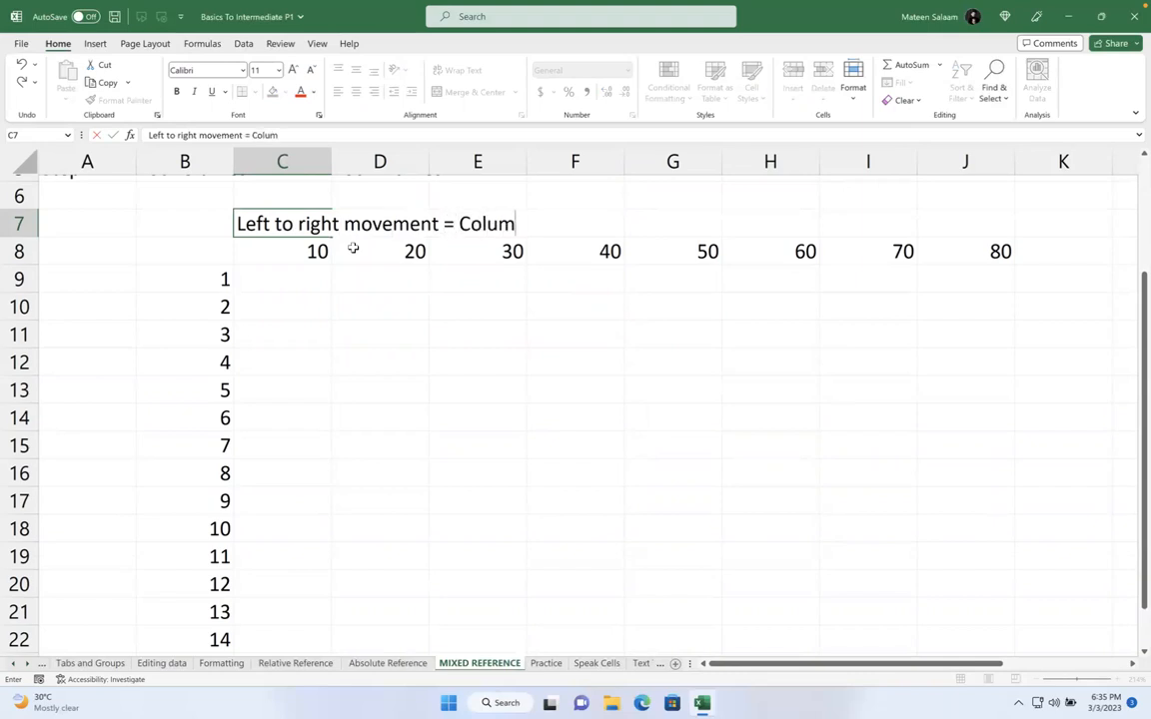
type("ns Change")
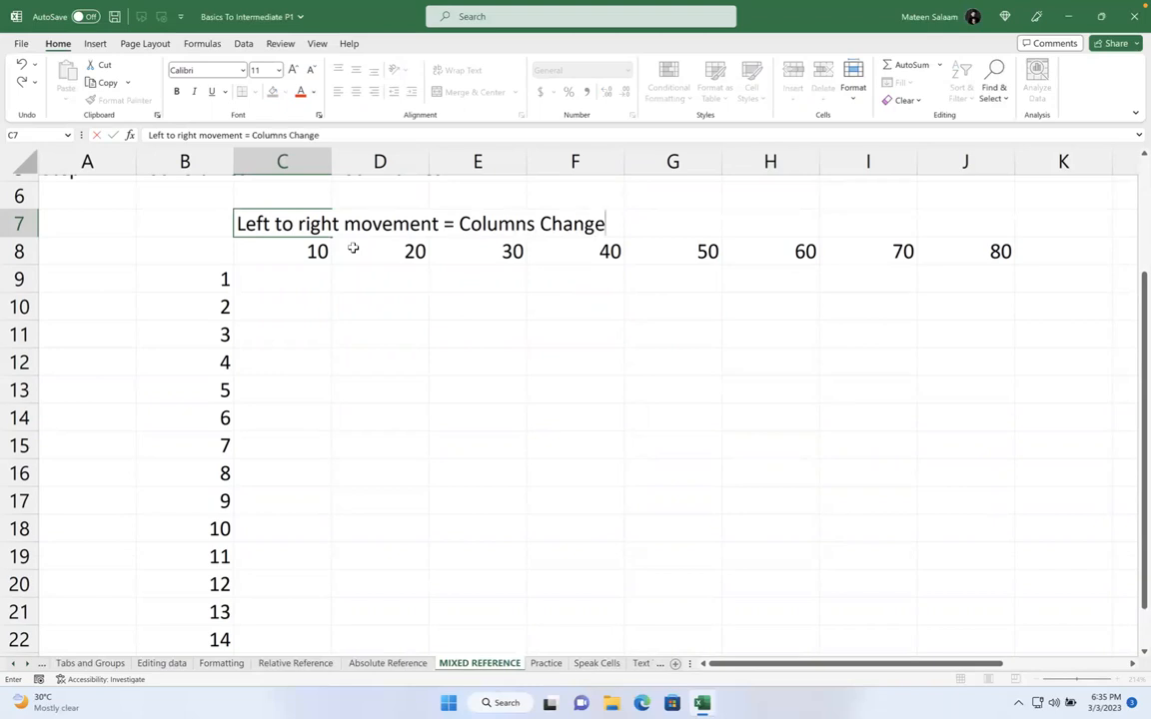
type(" row n")
key("BackSpace")
type("row number same")
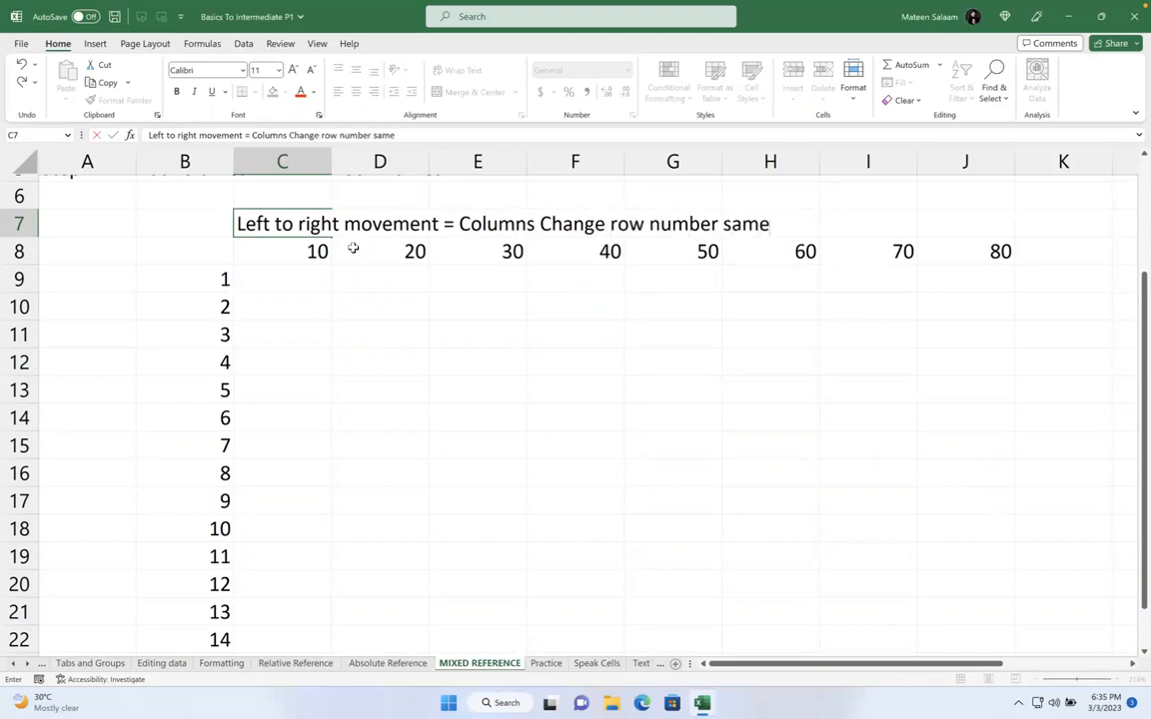
key("Return")
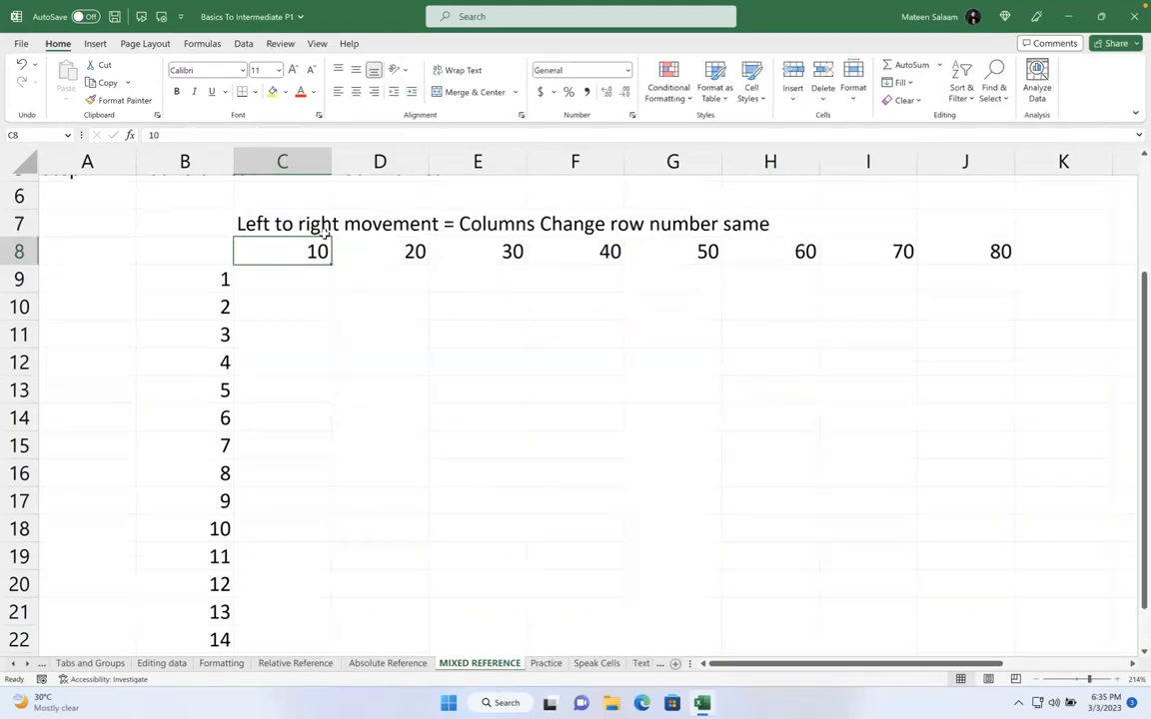
Step through the column B row numbers, then type 'Up and down movement = column same number changing' in C10
left_click(203, 287)
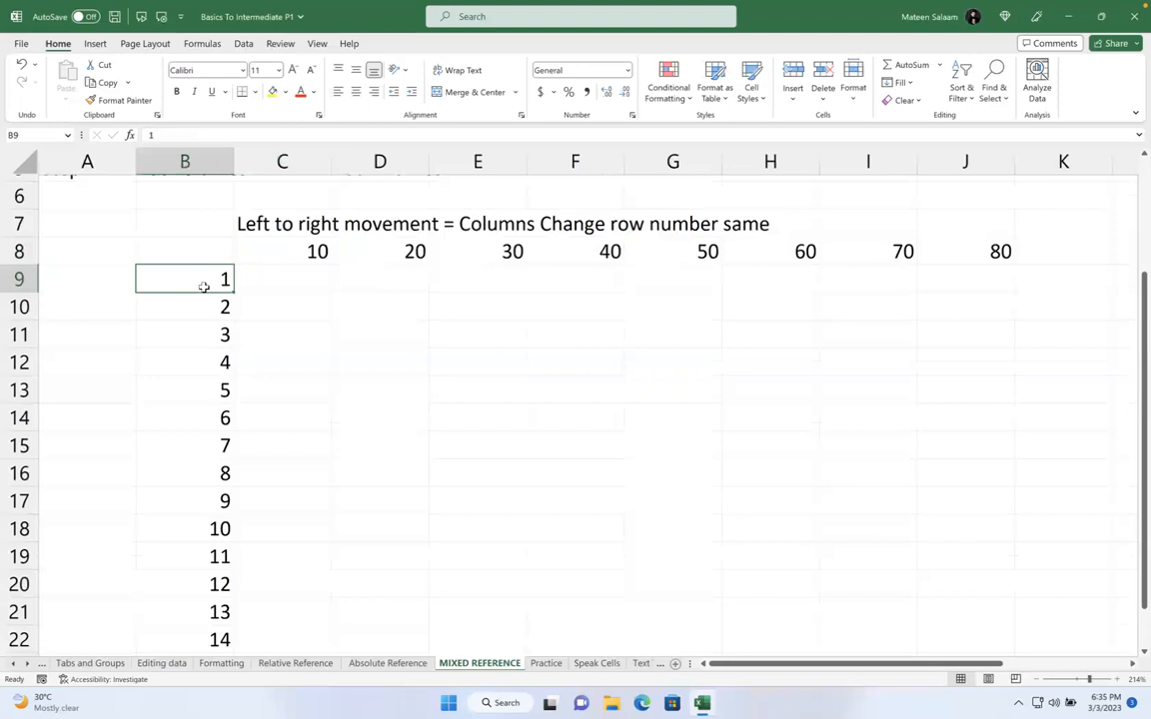
key("Down")
key("Down")
key("Down")
key("Down")
key("Down")
key("Down")
key("Up")
key("Up")
key("Up")
key("Up")
key("Up")
key("Up")
key("Down")
key("Down")
key("Down")
key("Down")
key("Down")
key("Down")
key("Up")
key("Up")
key("Up")
key("Up")
key("Up")
key("Down")
key("Down")
key("Down")
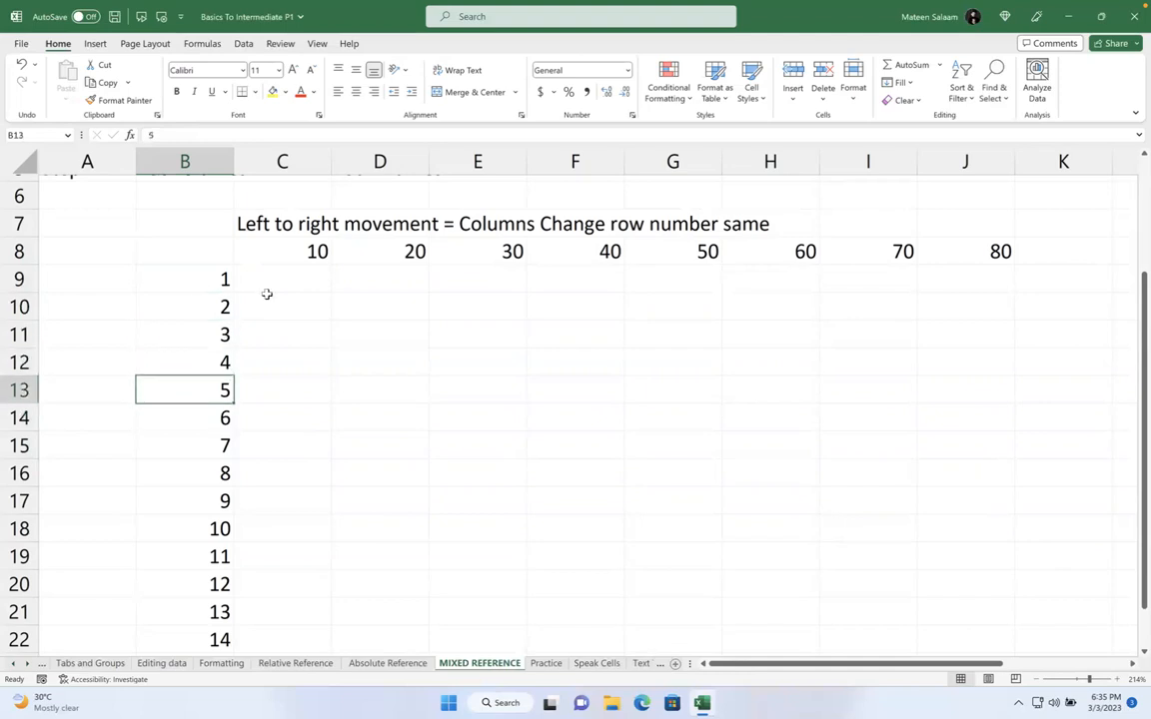
left_click(300, 301)
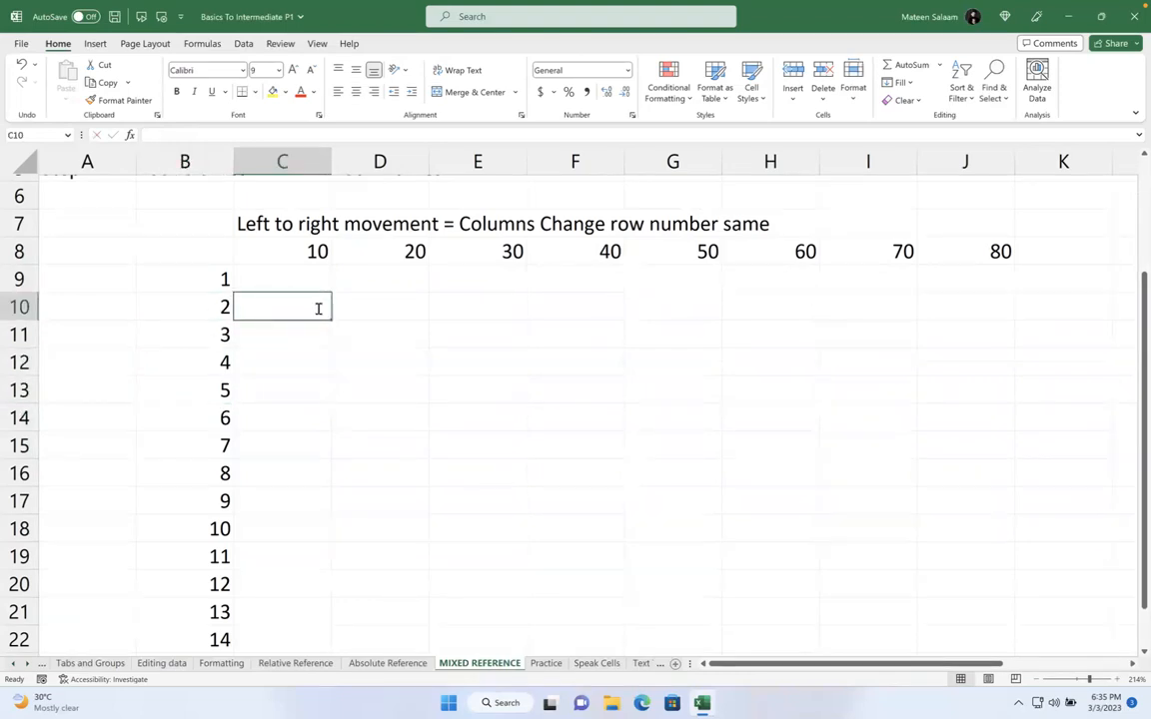
type("Up and down m")
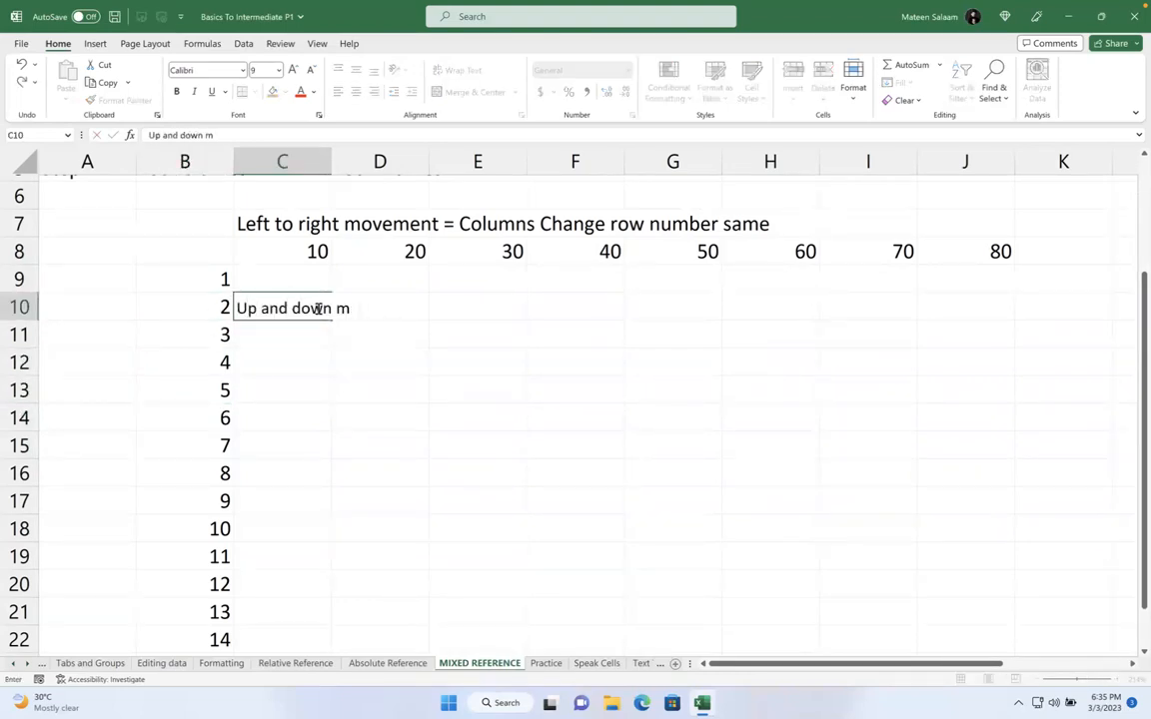
type("ovement = column s")
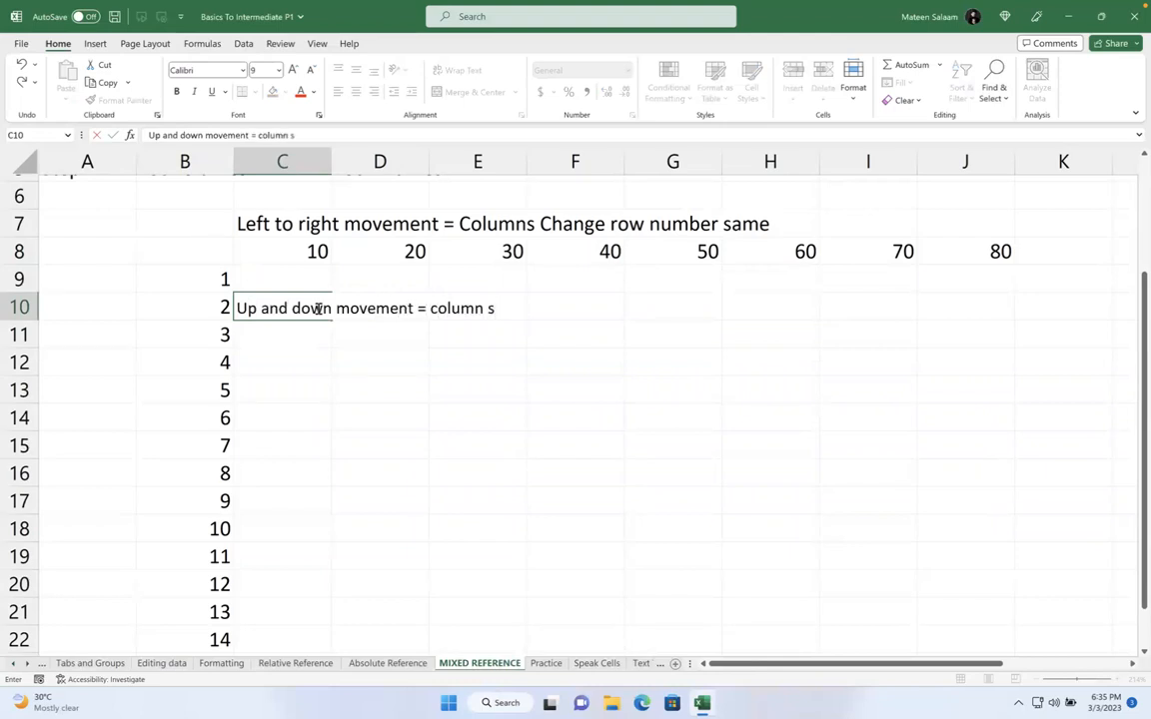
type("ame numb")
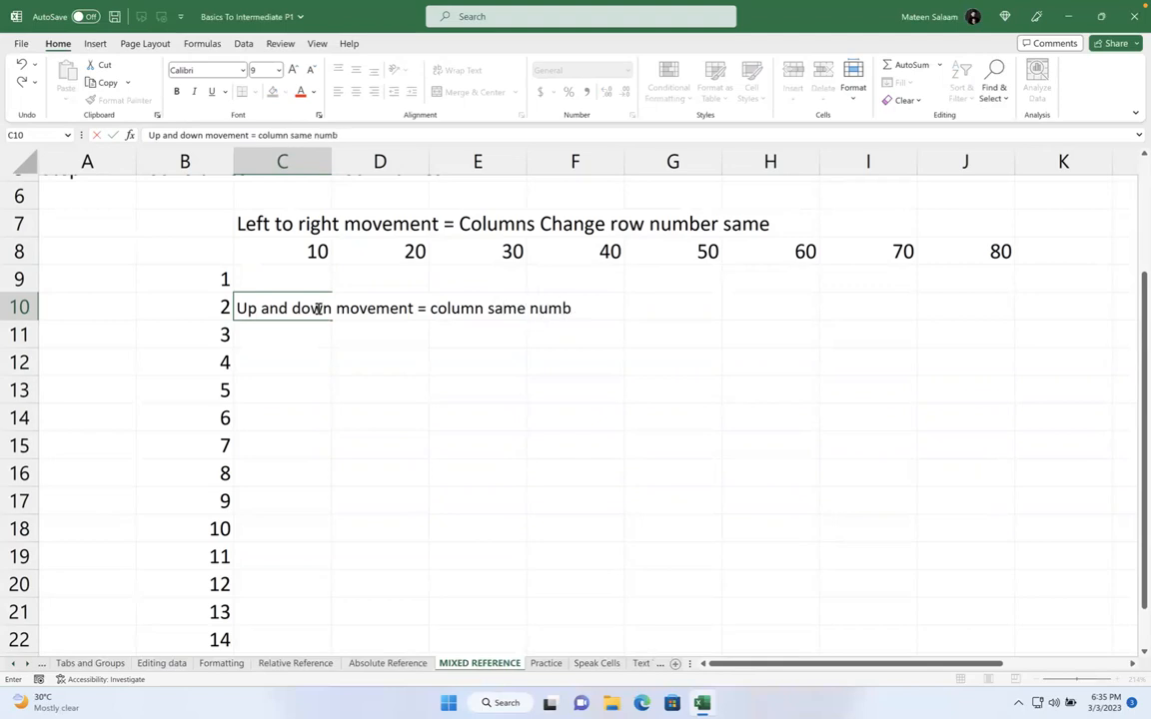
type("er changing")
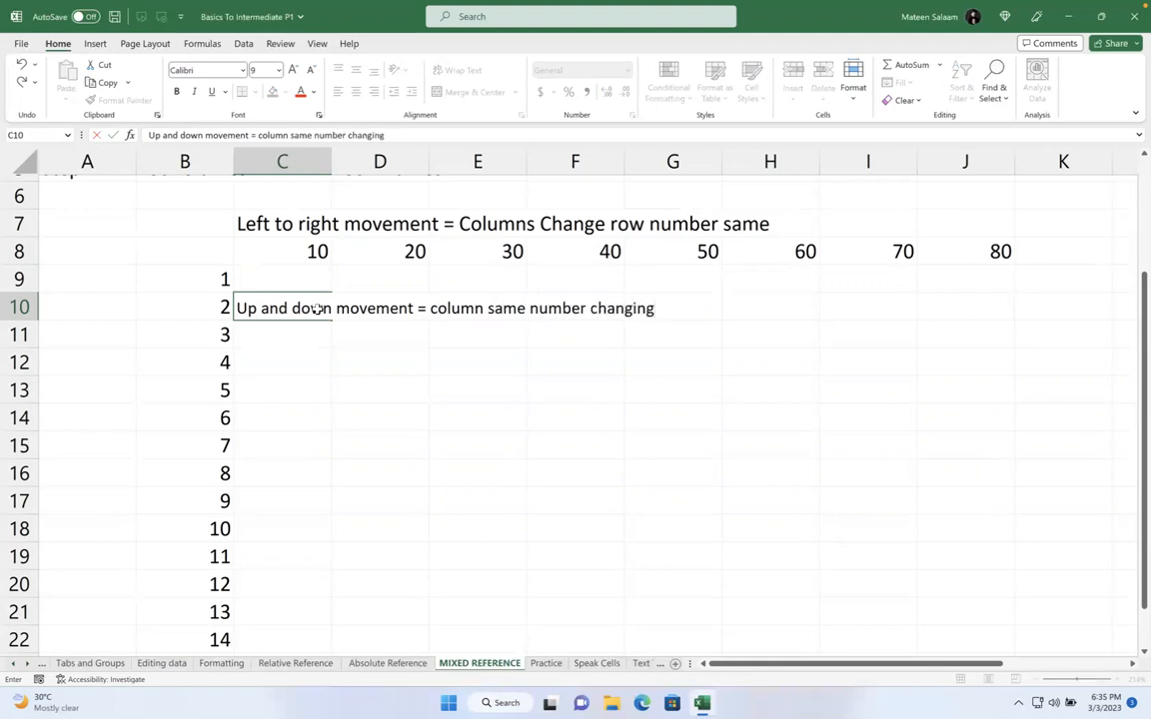
key("Return")
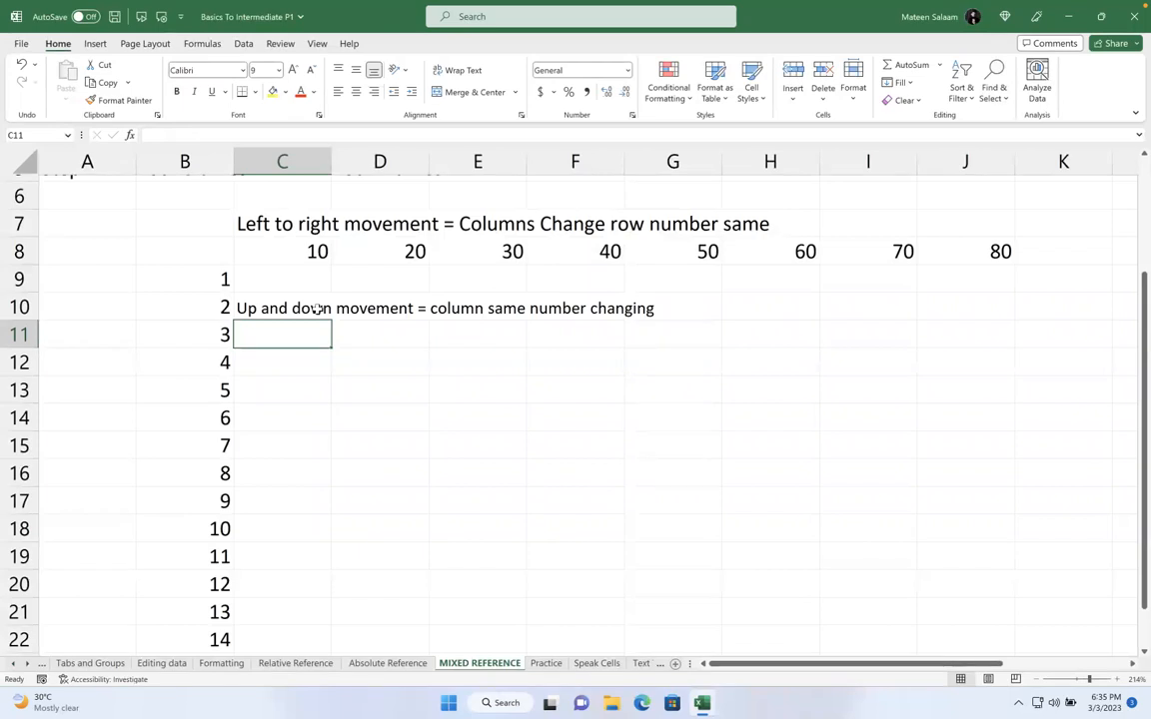
left_click(307, 276)
Build the formula =B9*C8 in C9, multiplying row value 1 by column heading 10
type("=")
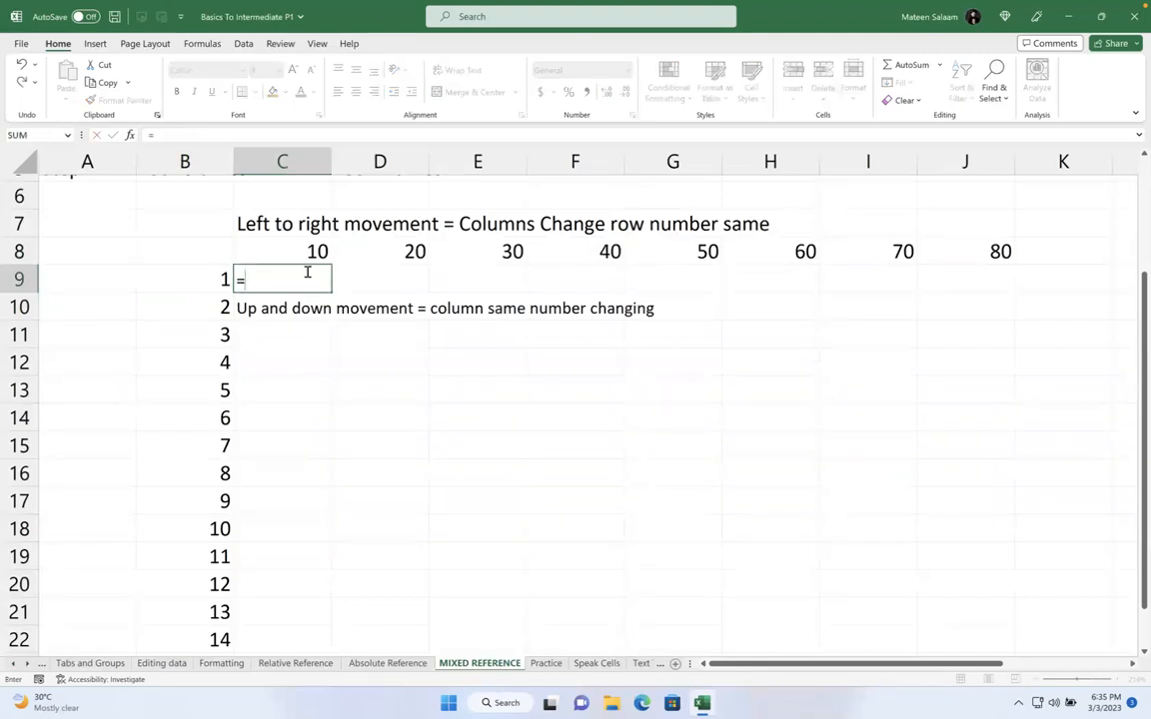
left_click(206, 283)
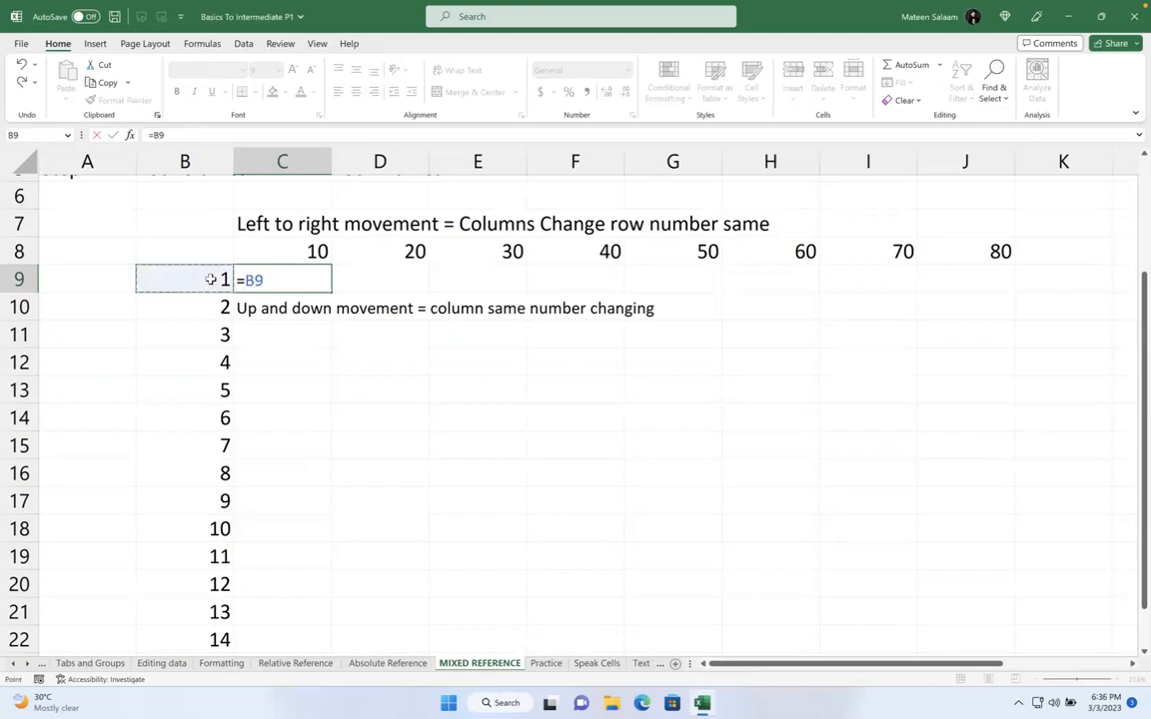
type("*")
left_click(303, 255)
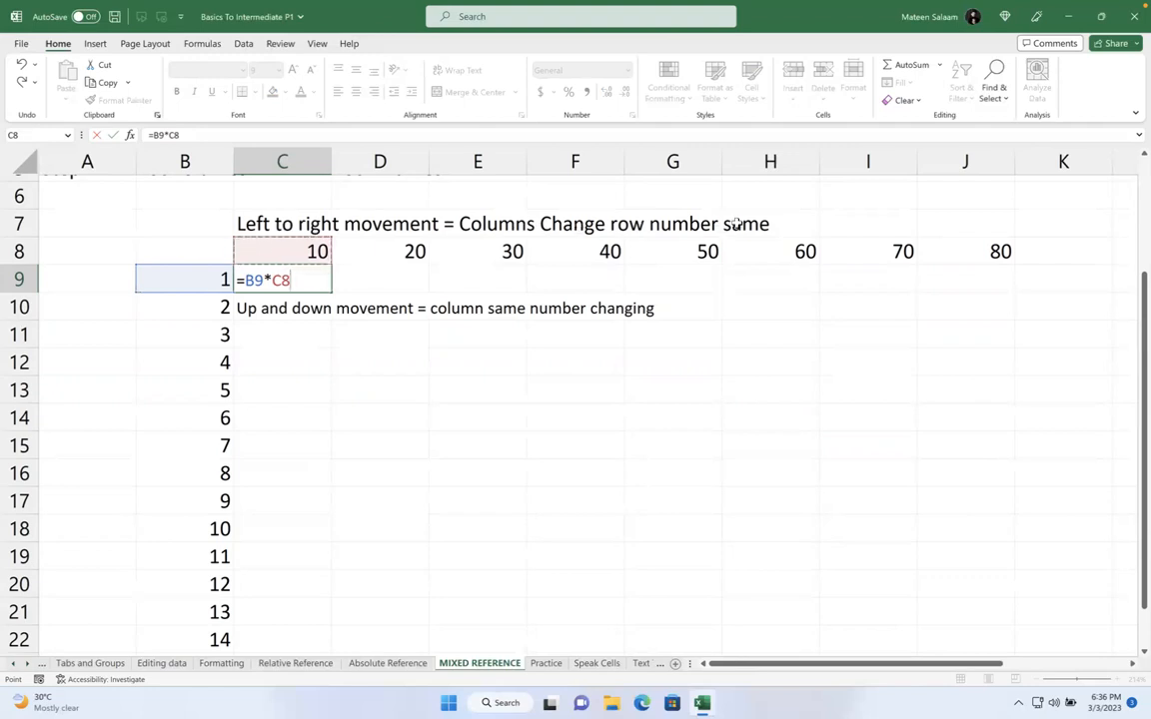
Change C9's formula to =$B9*C$8 and fill it across row 9 to J9
left_click(280, 279)
left_click_drag(292, 280, 283, 281)
left_click(302, 280)
left_click_drag(304, 280, 269, 280)
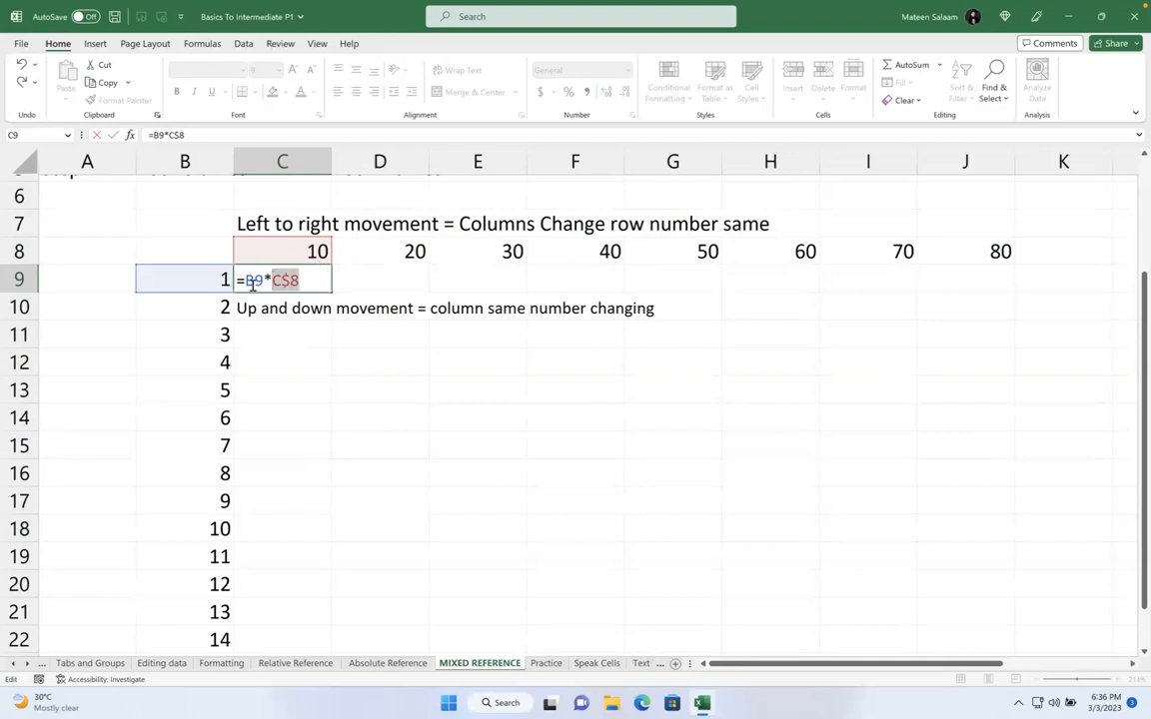
left_click(249, 280)
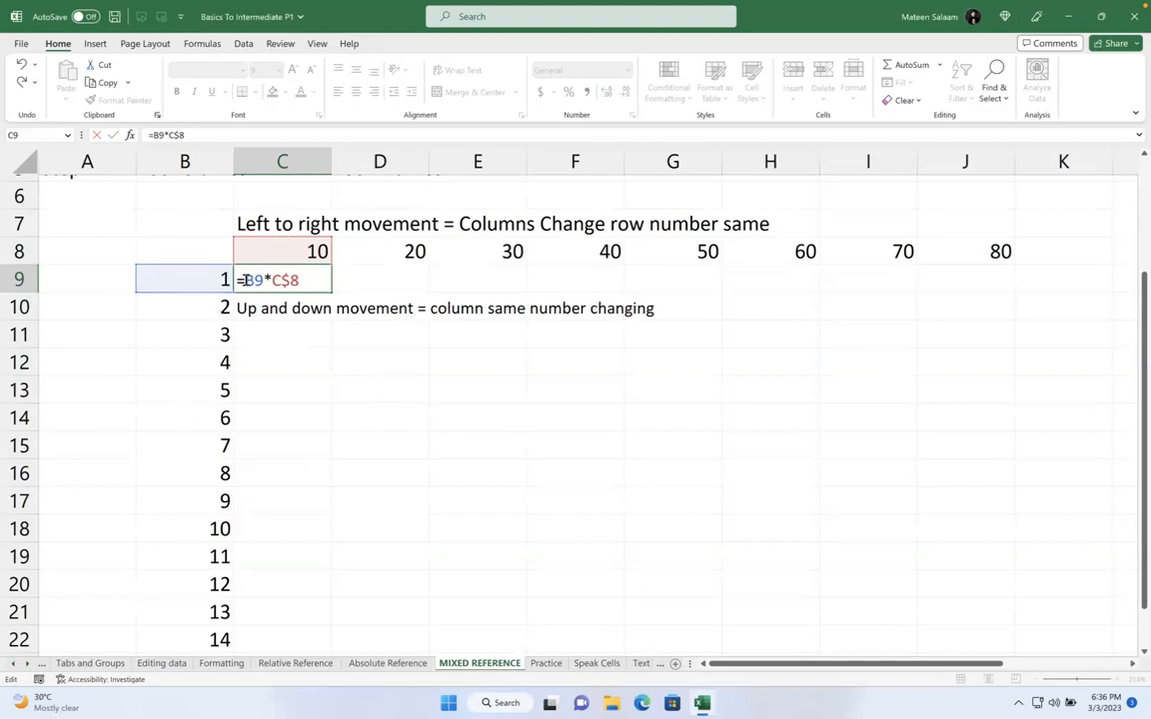
type("$")
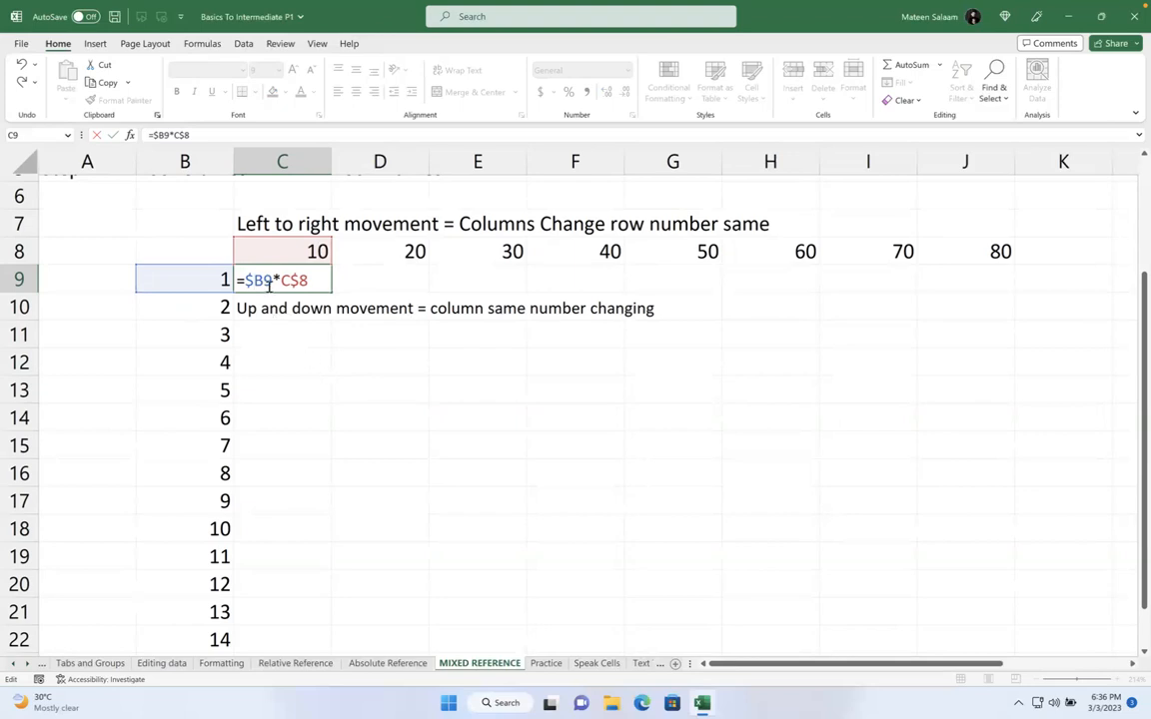
left_click_drag(291, 281, 324, 282)
left_click(324, 282)
key("Return")
left_click(298, 277)
left_click_drag(330, 289, 1038, 645)
Inspect the mixed-reference formulas in G15, F13, G13, H13, C19 and C18
left_click(673, 441)
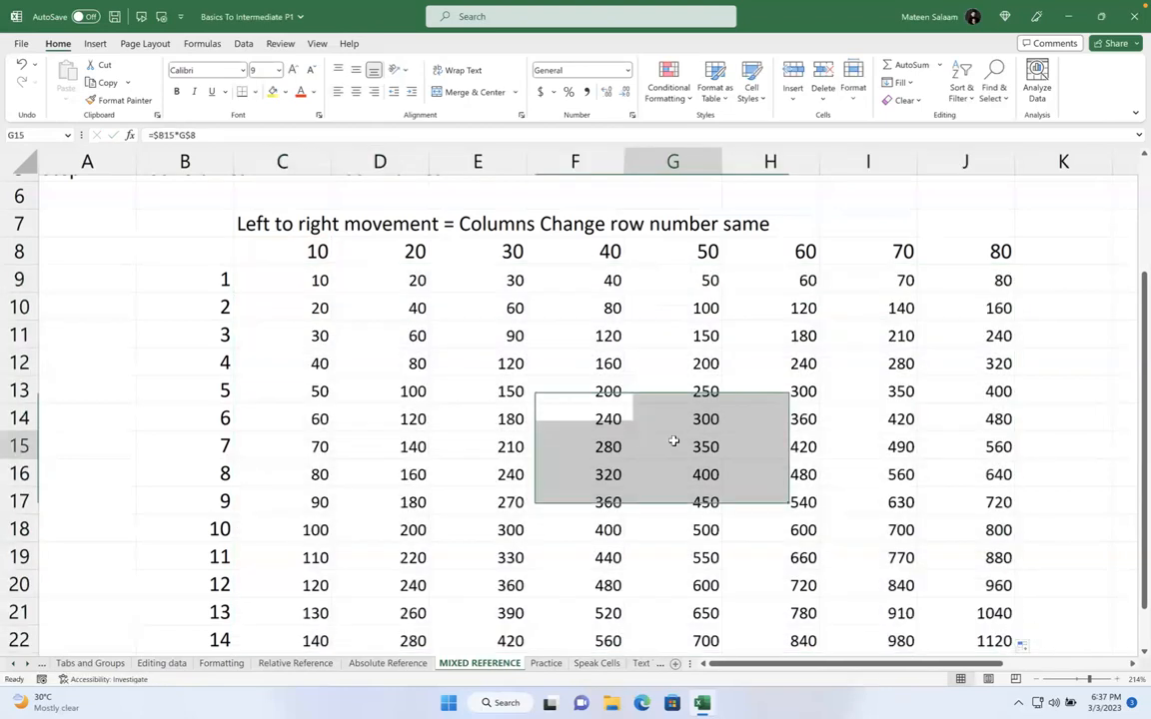
left_click(594, 392)
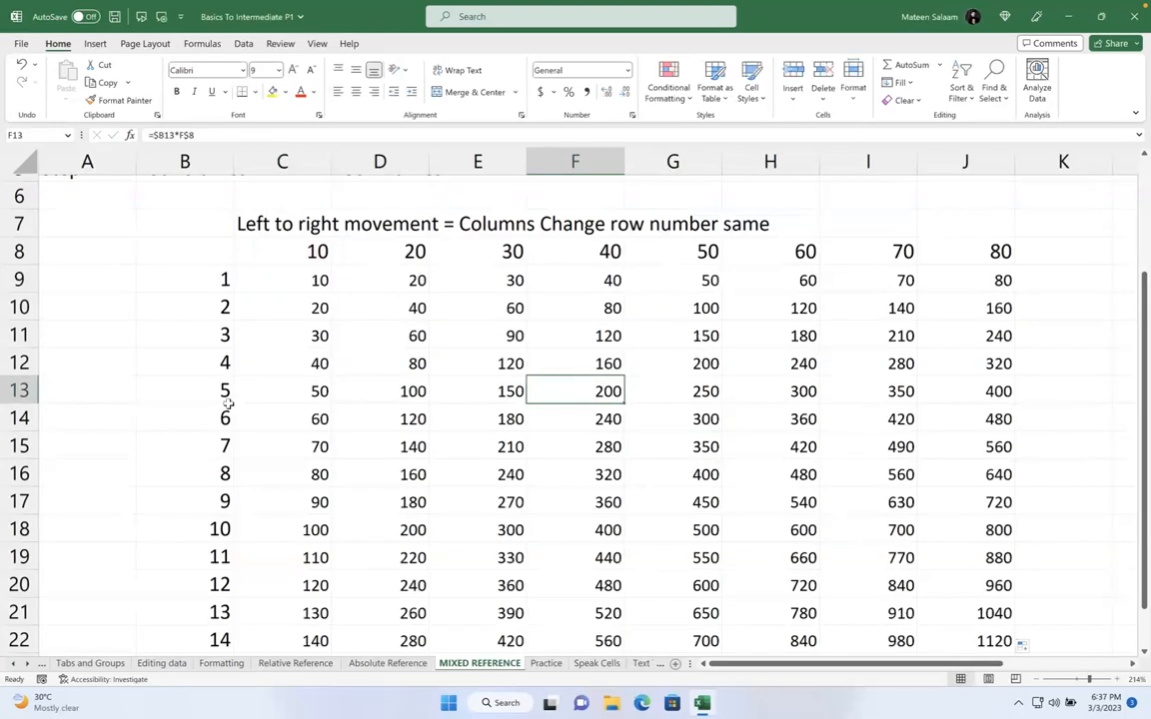
double_click(680, 391)
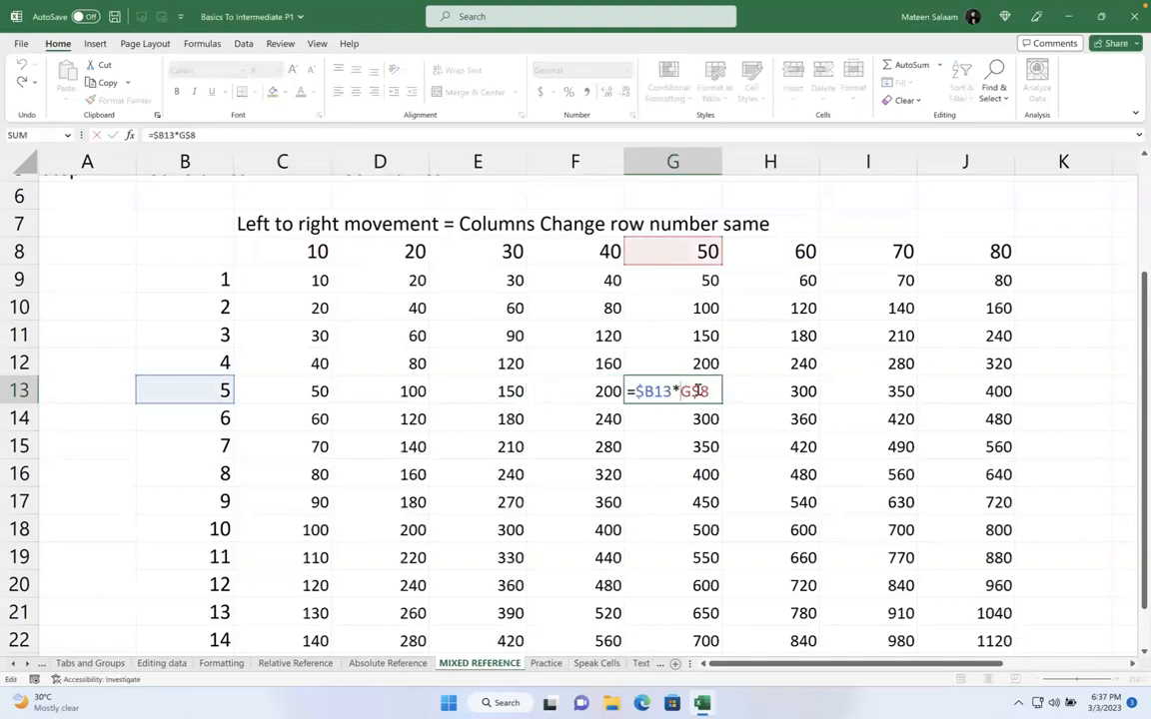
key("Return")
left_click(807, 386)
double_click(808, 385)
key("Return")
left_click(308, 545)
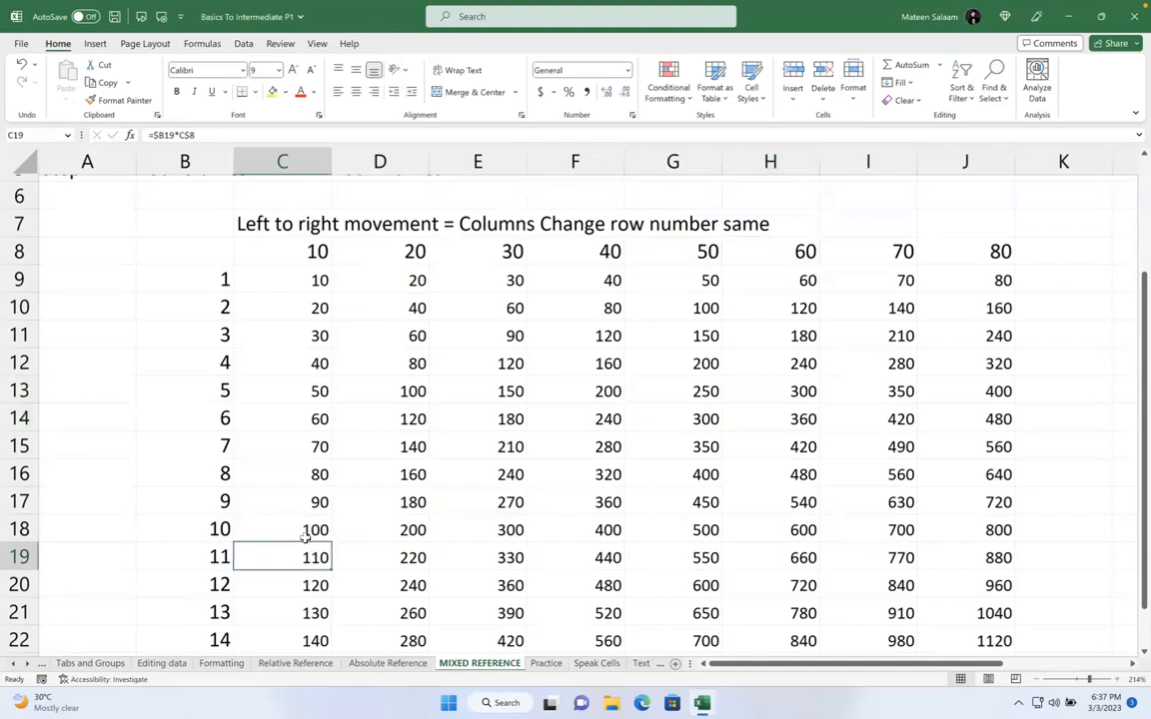
key("Up")
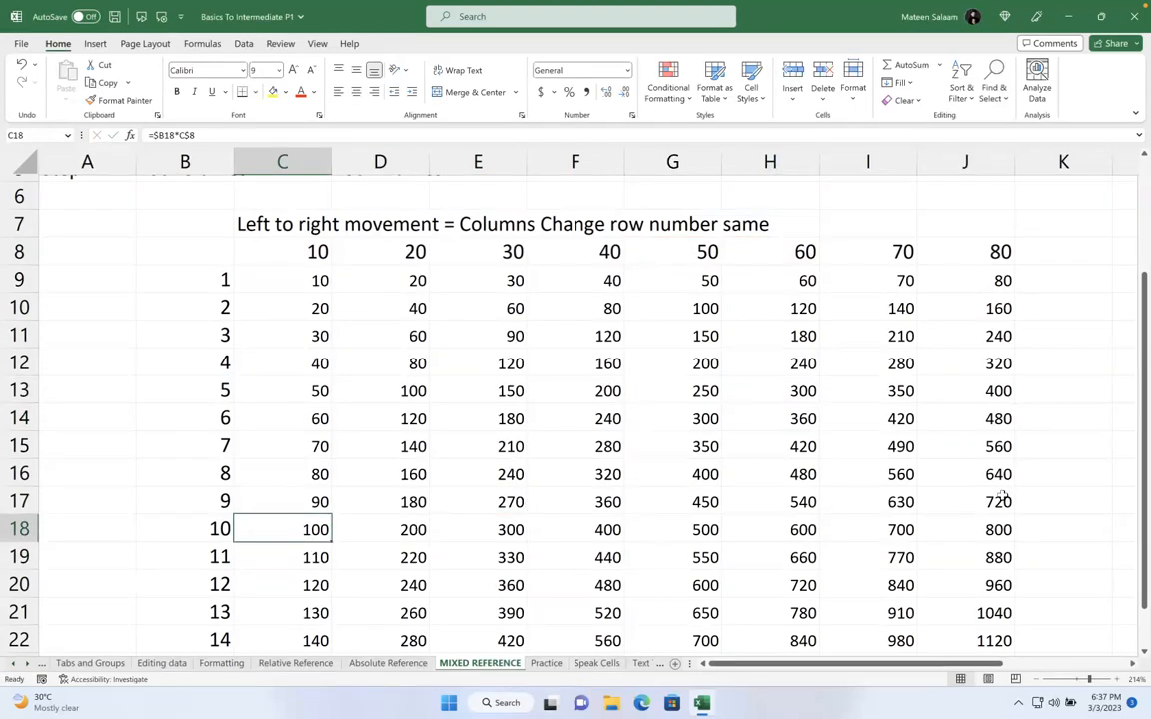
Extend the table formulas down through row 24 and scroll to the empty rows below
scroll(766, 496, "down", 1)
left_click_drag(318, 572, 1015, 634)
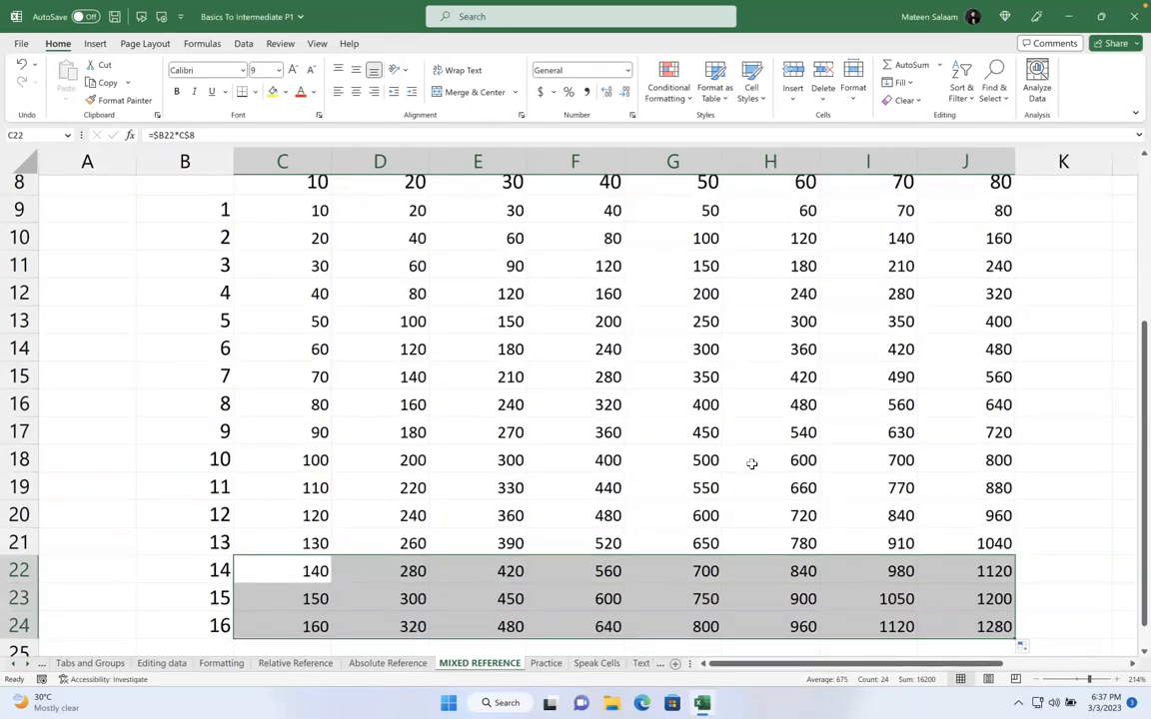
left_click(649, 430)
scroll(645, 420, "down", 3, "ctrl")
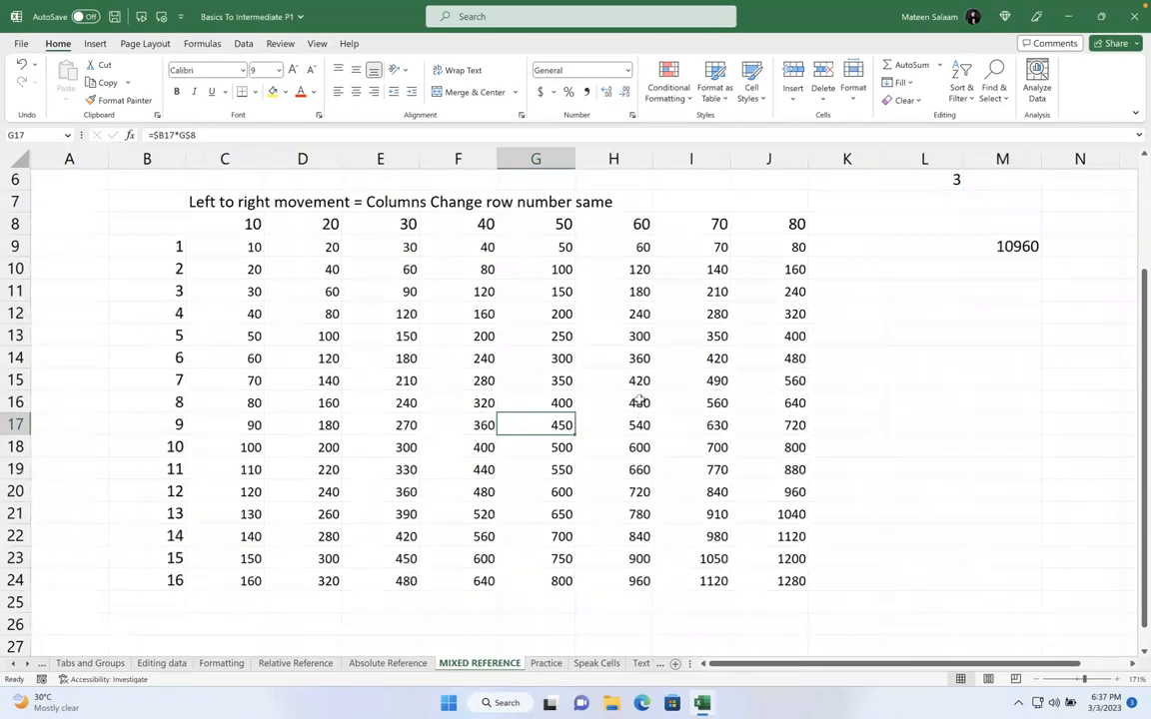
scroll(639, 404, "down", 3)
scroll(639, 399, "down", 4)
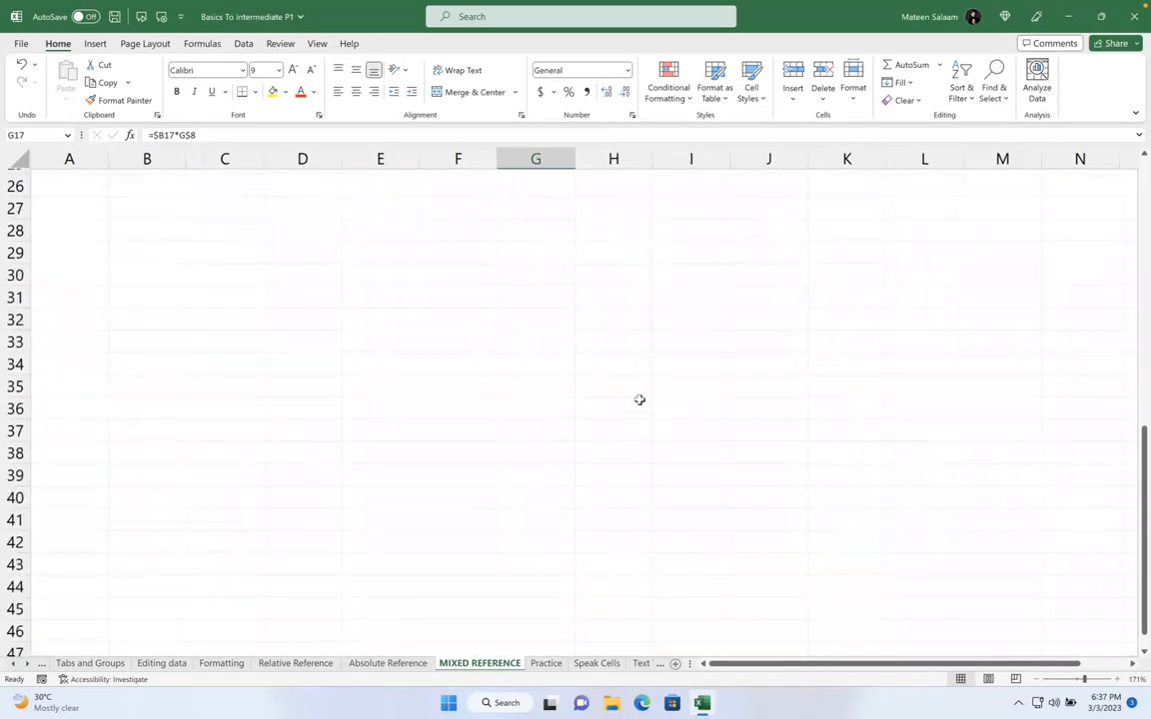
Type 'Cell reference should move only left to right select right option' in D31
left_click(326, 292)
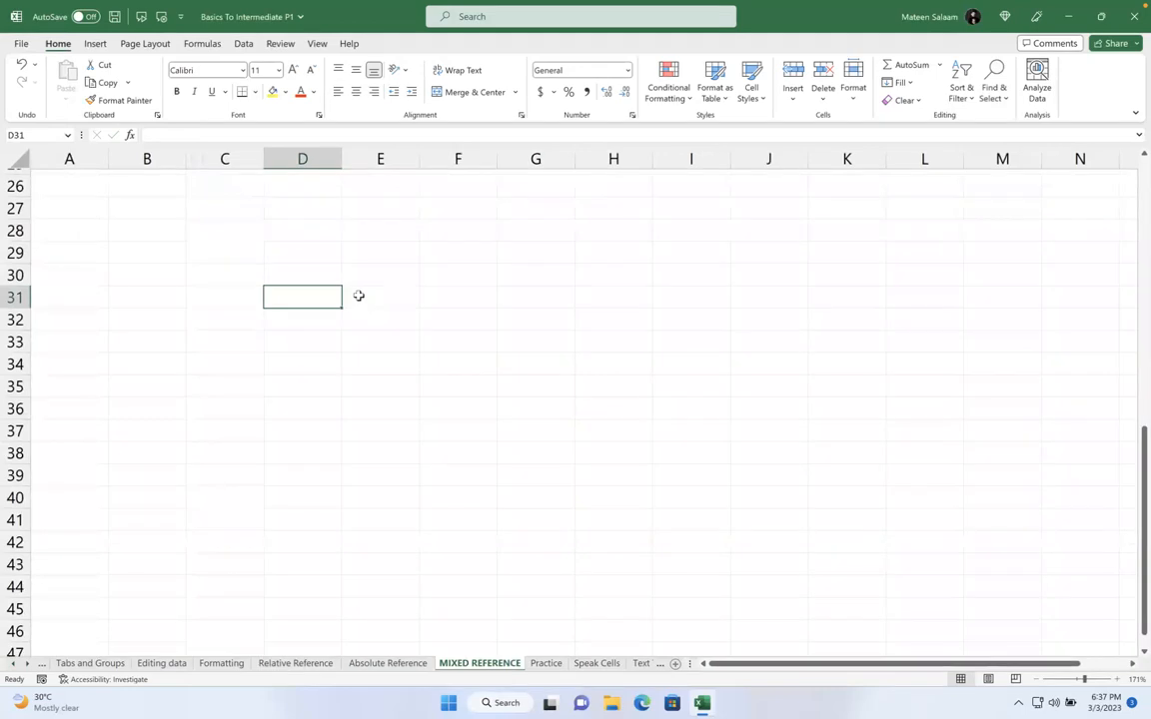
type("Ce")
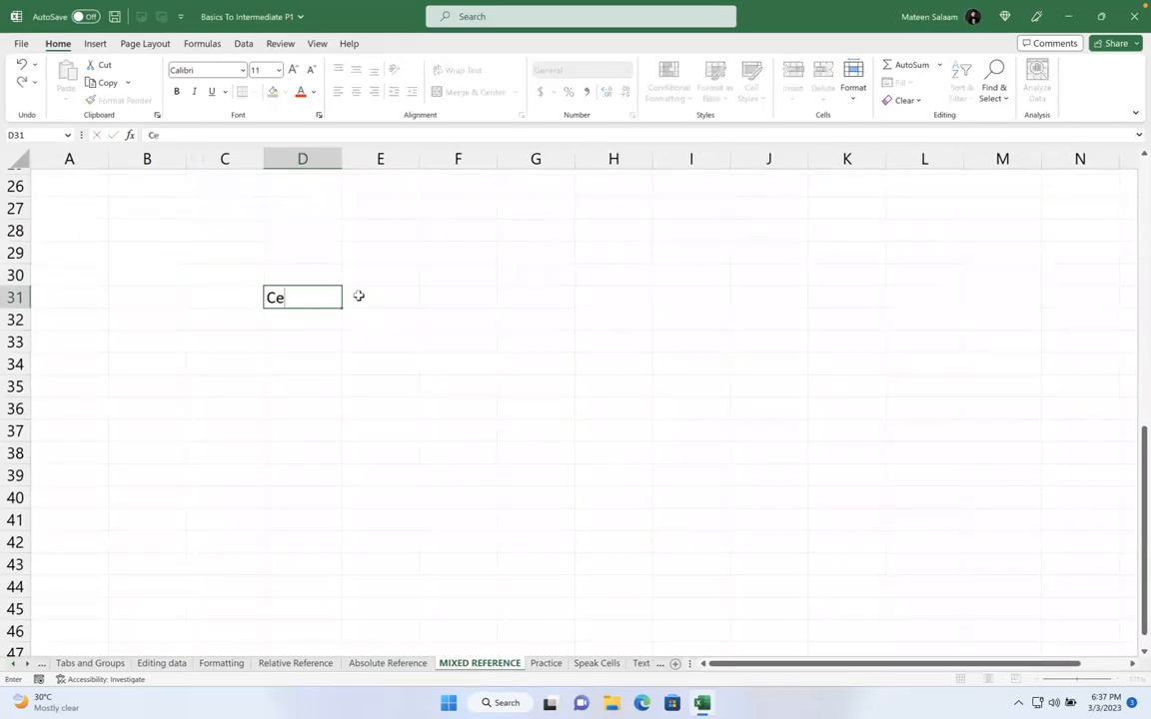
type("ll reference is")
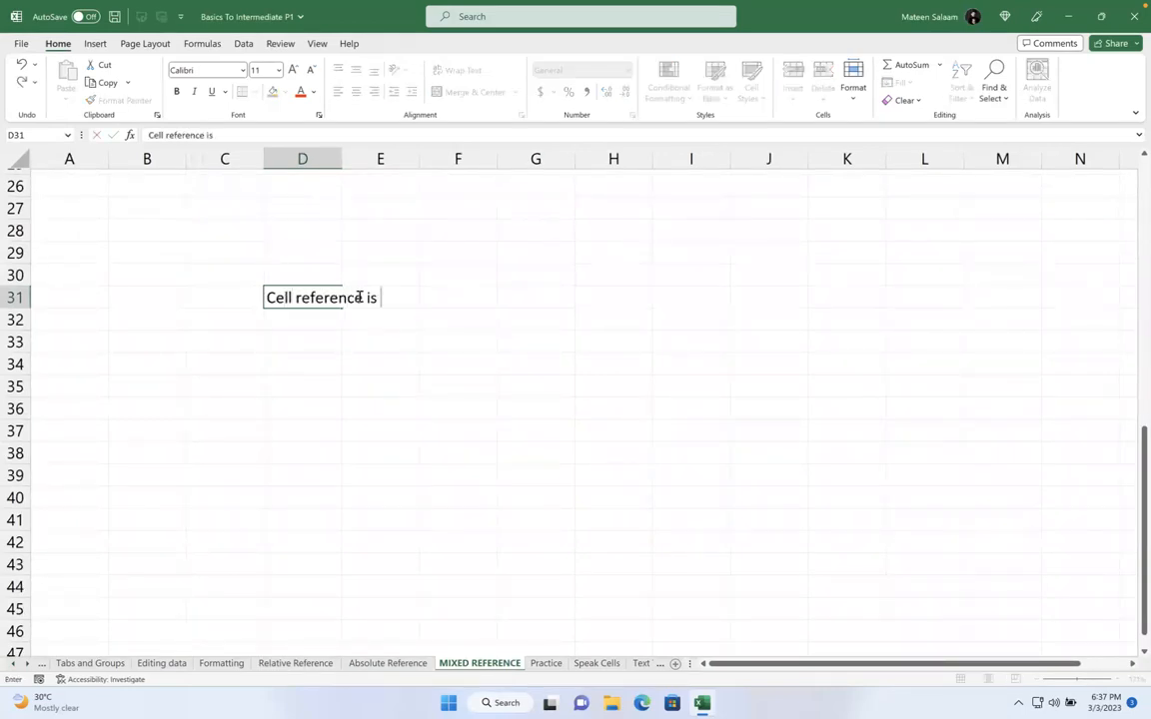
key("BackSpace")
key("BackSpace")
type("should move only e")
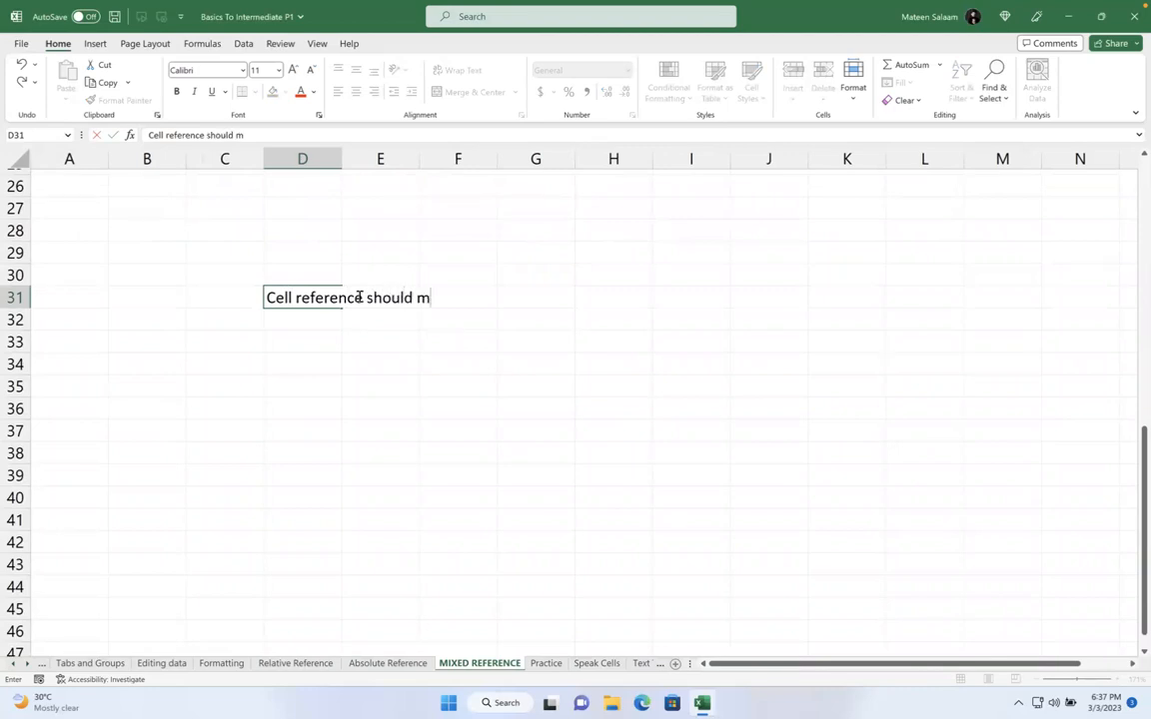
key("BackSpace")
type("left to ")
type("ru")
key("BackSpace")
type("ight selec")
type("t w")
key("BackSpace")
type("right option")
key("Return")
key("Return")
key("Return")
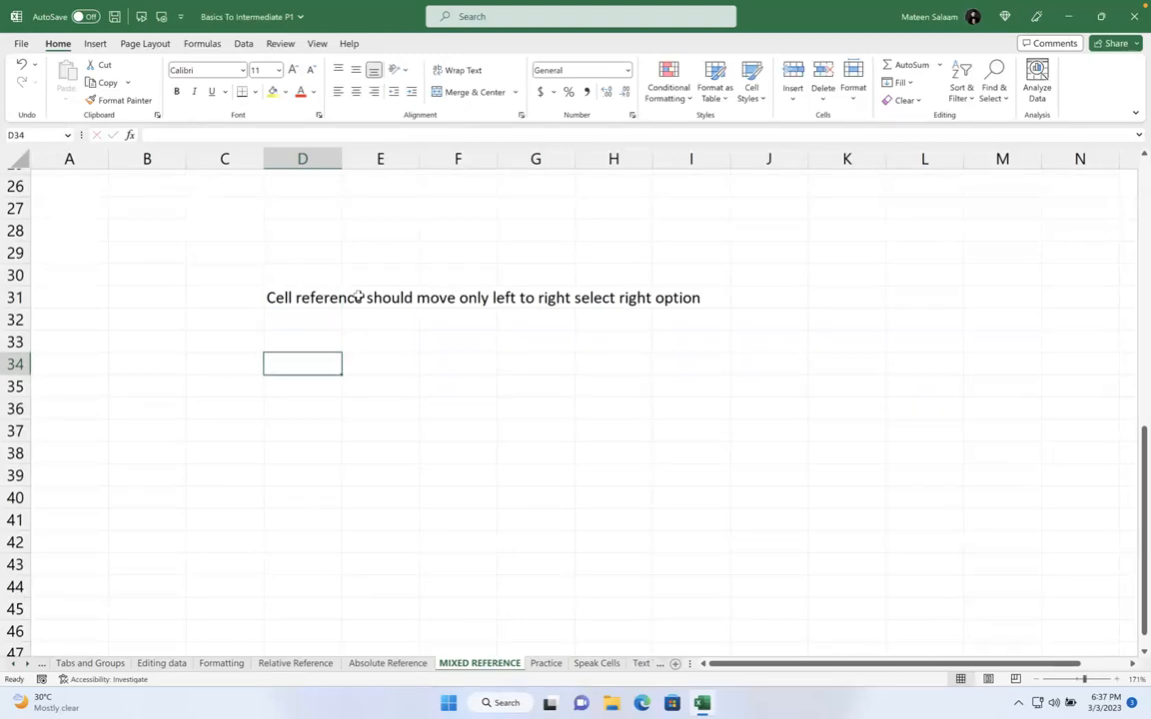
List the reference forms $C$1, $C1, C$1 and C1 in D34 through D37
type("$c")
key("BackSpace")
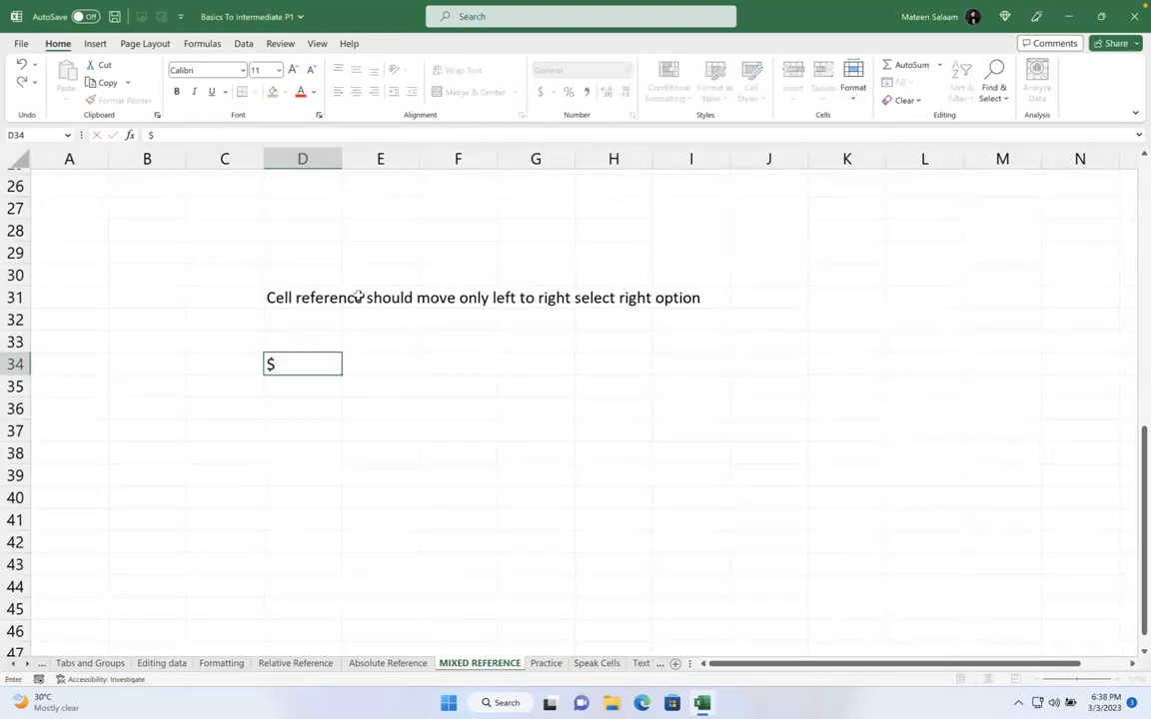
type("C$1")
key("Return")
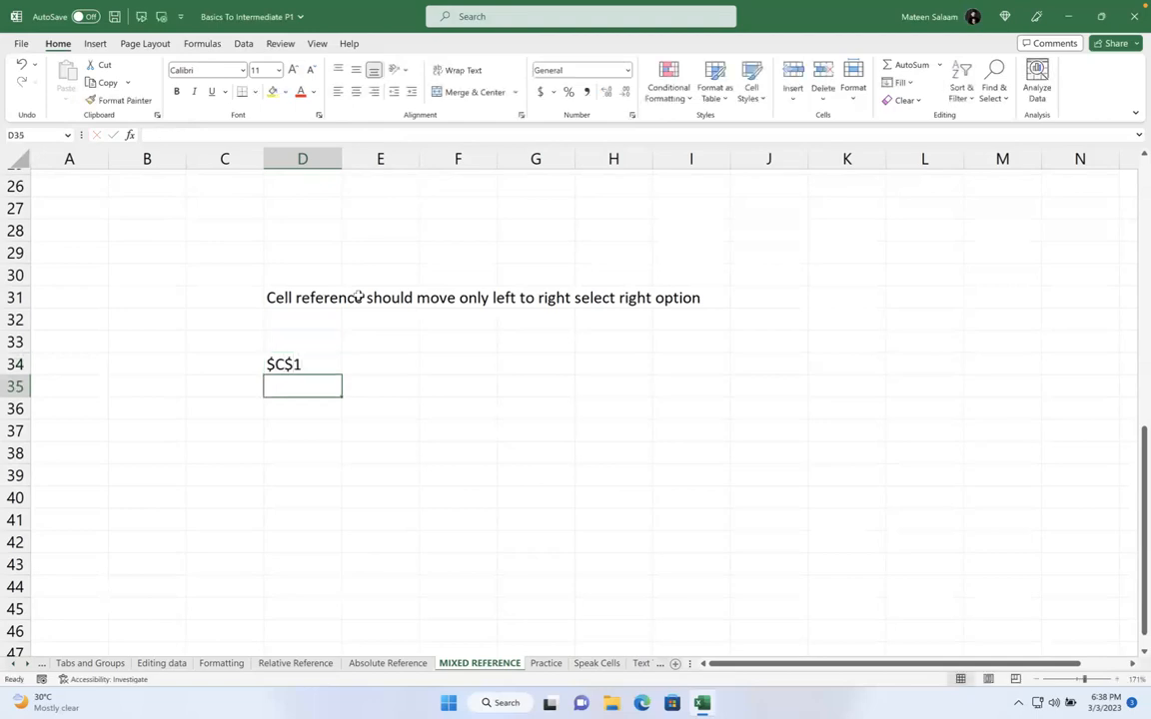
type("$")
key("BackSpace")
type("C1")
key("BackSpace")
key("BackSpace")
type("$C$1")
key("BackSpace")
key("BackSpace")
type("1")
key("Return")
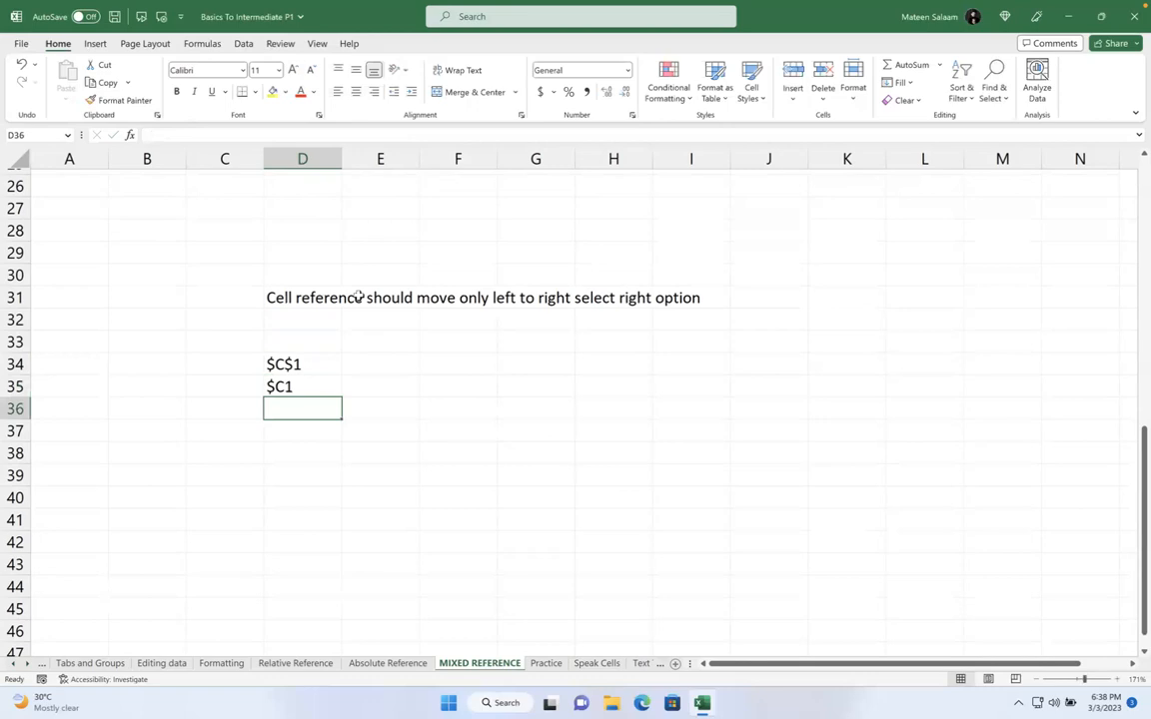
type("C$")
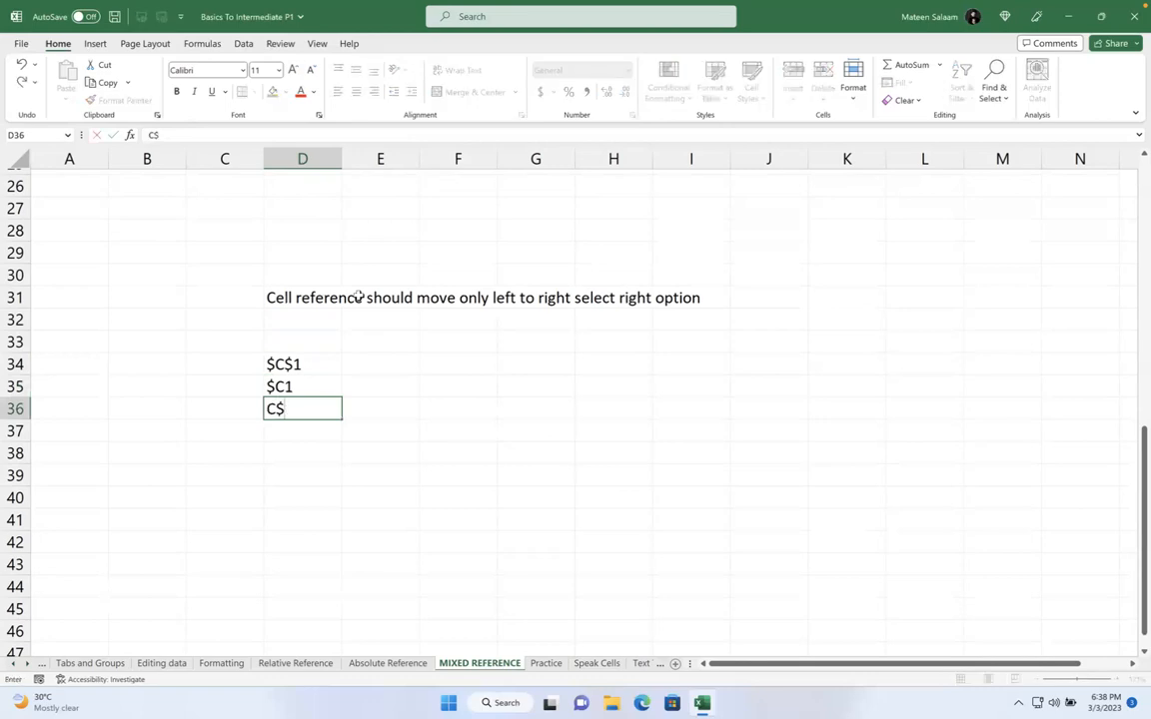
type("1")
key("Return")
type("C")
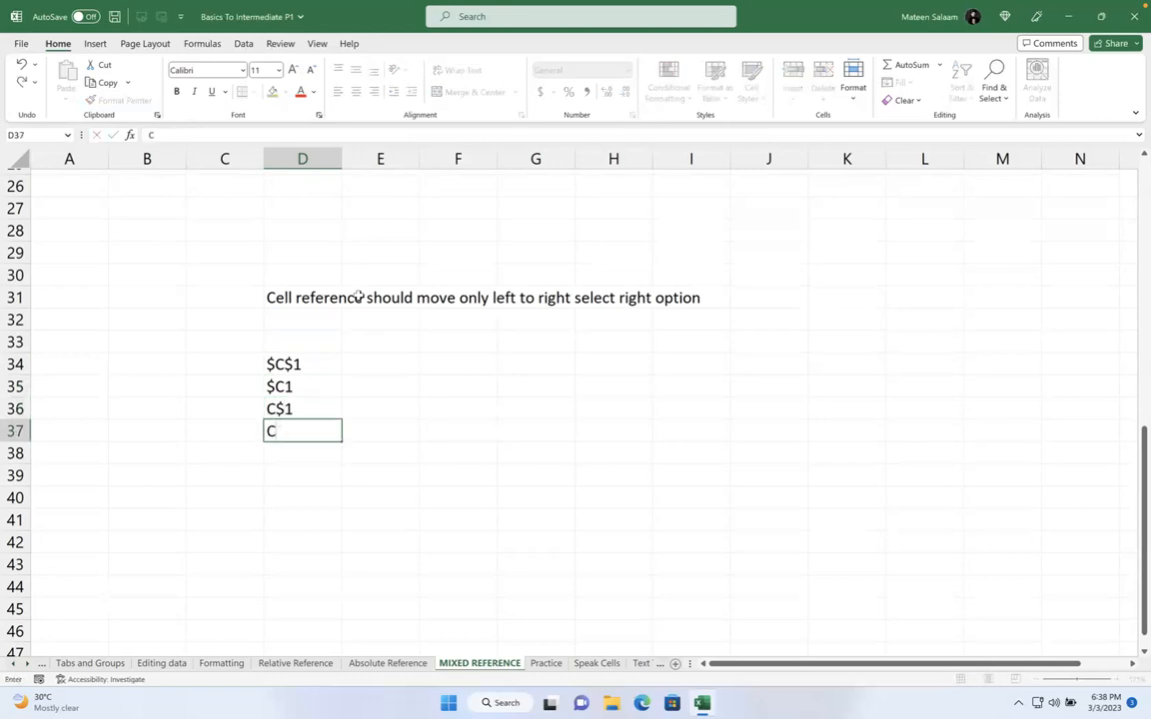
type("1")
key("Return")
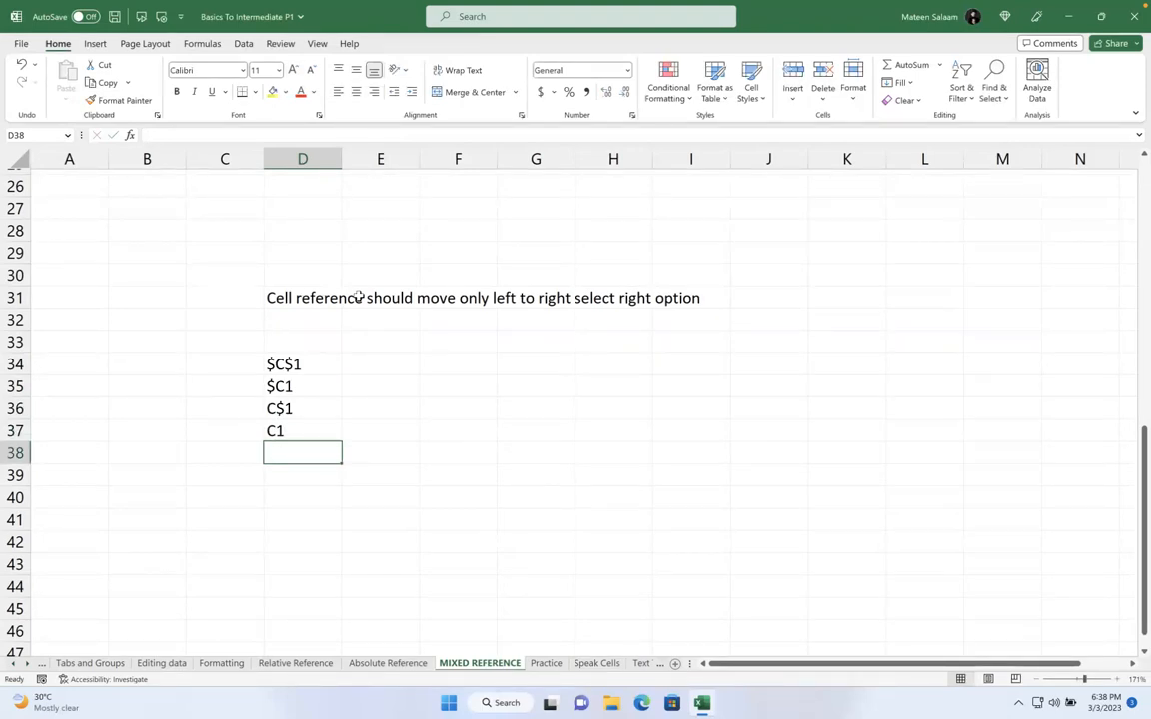
left_click(291, 359)
key("Up")
key("Right")
key("Left")
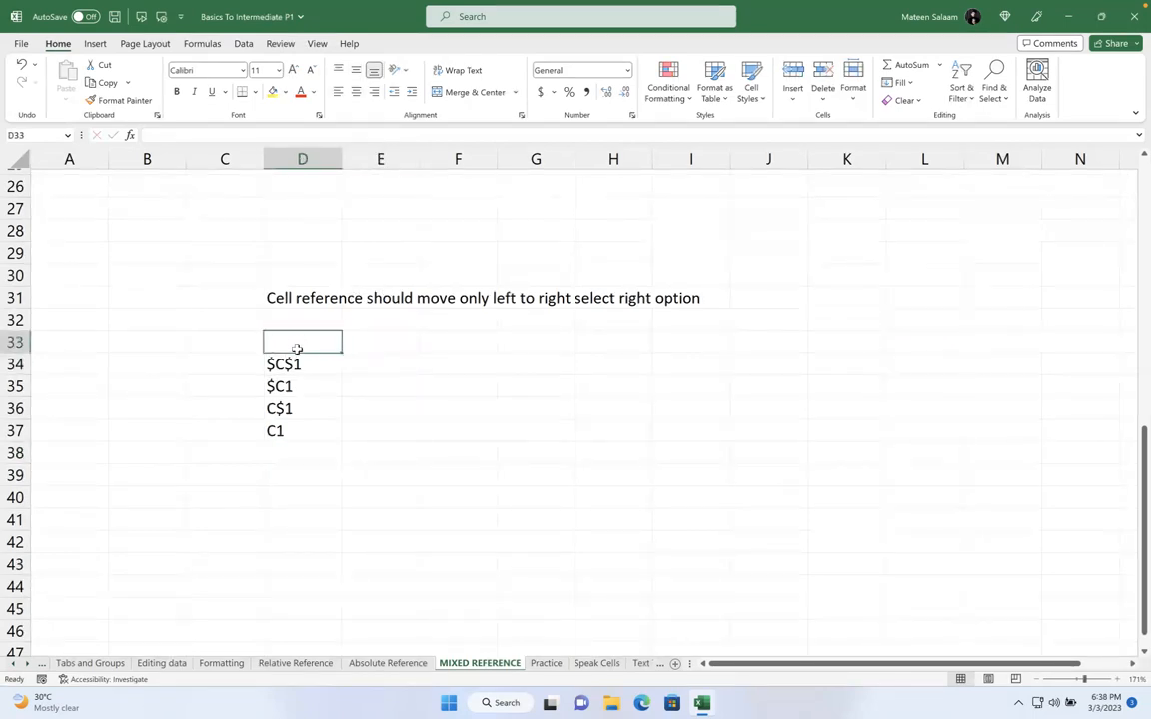
key("Right")
key("Right")
key("Left")
key("Left")
key("Left")
key("Right")
key("Right")
key("Right")
key("Right")
key("Right")
key("Left")
key("Left")
key("Left")
key("Right")
key("Right")
key("Right")
key("Left")
key("Left")
key("Left")
key("Left")
key("Left")
key("Right")
key("Right")
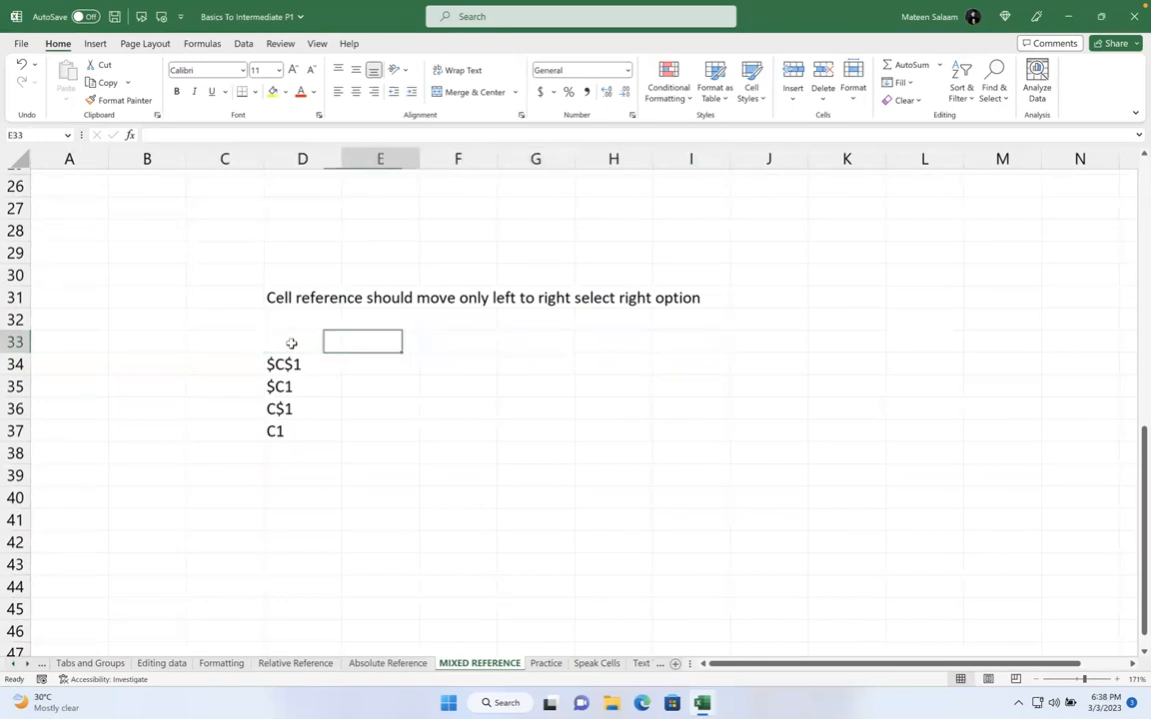
key("Right")
key("Right")
key("Right")
key("Left")
key("Right")
key("Left")
key("Left")
key("Left")
key("Left")
key("Right")
key("Right")
key("Right")
key("Right")
key("Right")
key("Left")
key("Left")
key("Left")
key("Left")
key("Left")
key("Right")
key("Right")
key("Right")
key("Left")
key("Left")
key("Left")
key("Left")
key("Right")
key("Right")
key("Left")
key("Left")
key("Right")
key("Right")
key("Right")
key("Left")
key("Left")
key("Left")
key("Right")
key("Right")
left_click(282, 407)
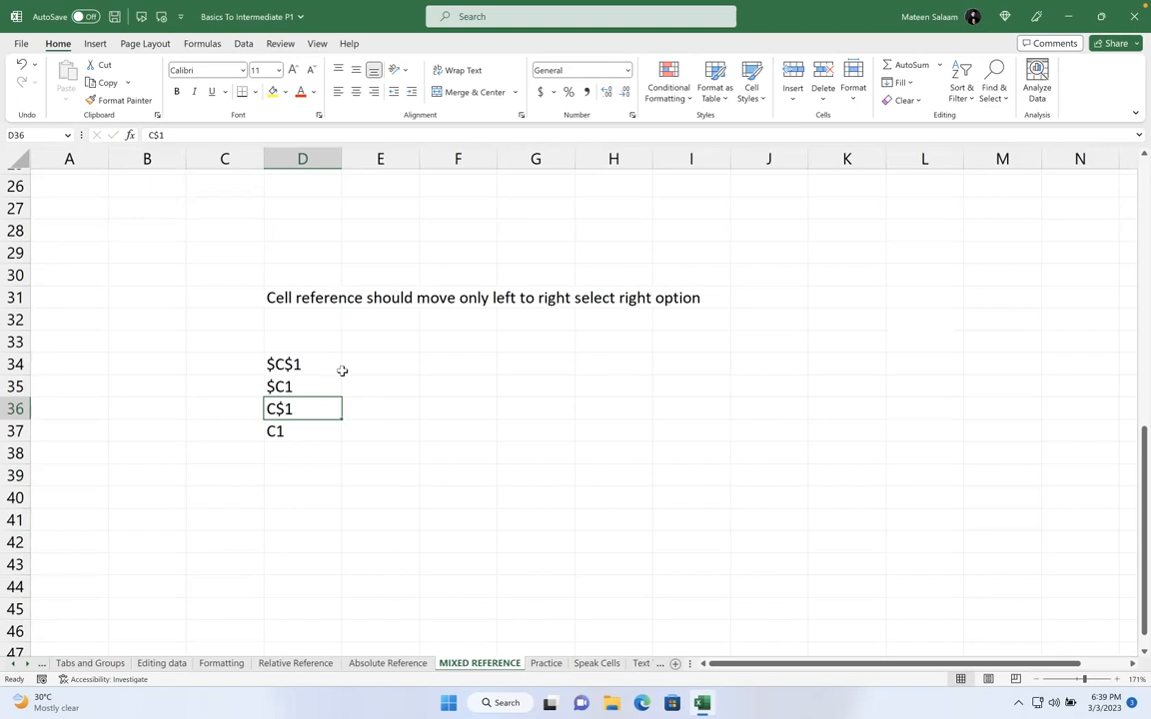
Clear all values from the multiplication table C9:J24
scroll(341, 370, "up", 4)
scroll(342, 371, "up", 3)
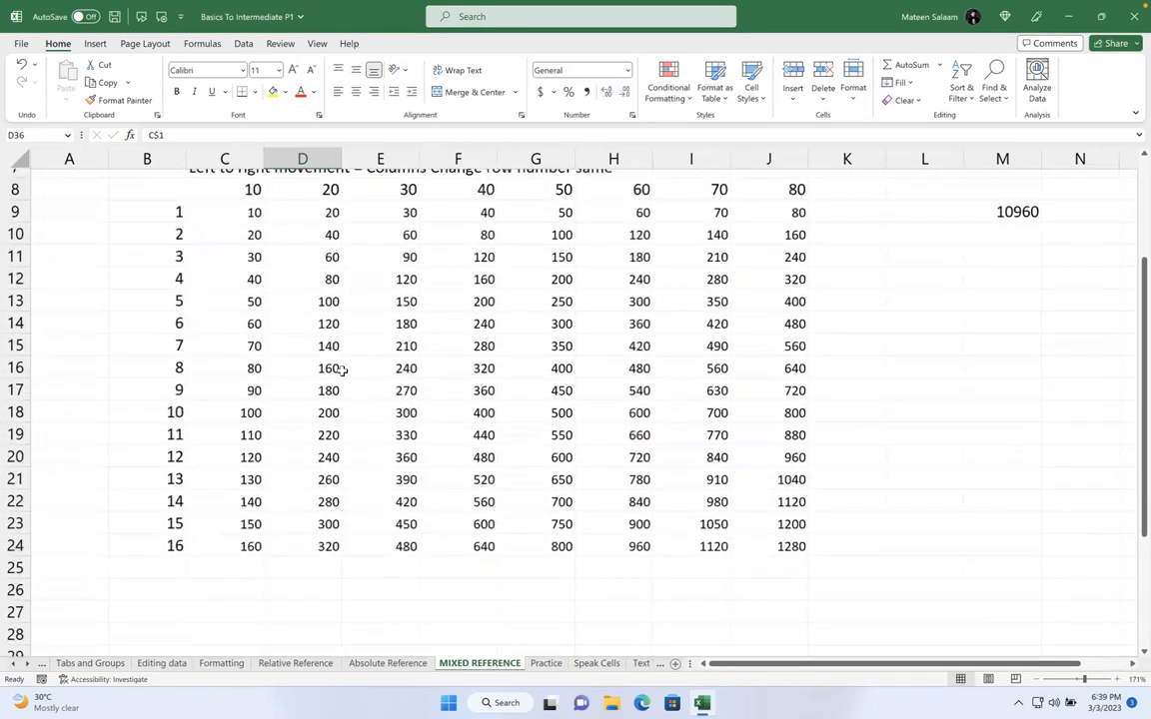
left_click_drag(243, 213, 799, 560)
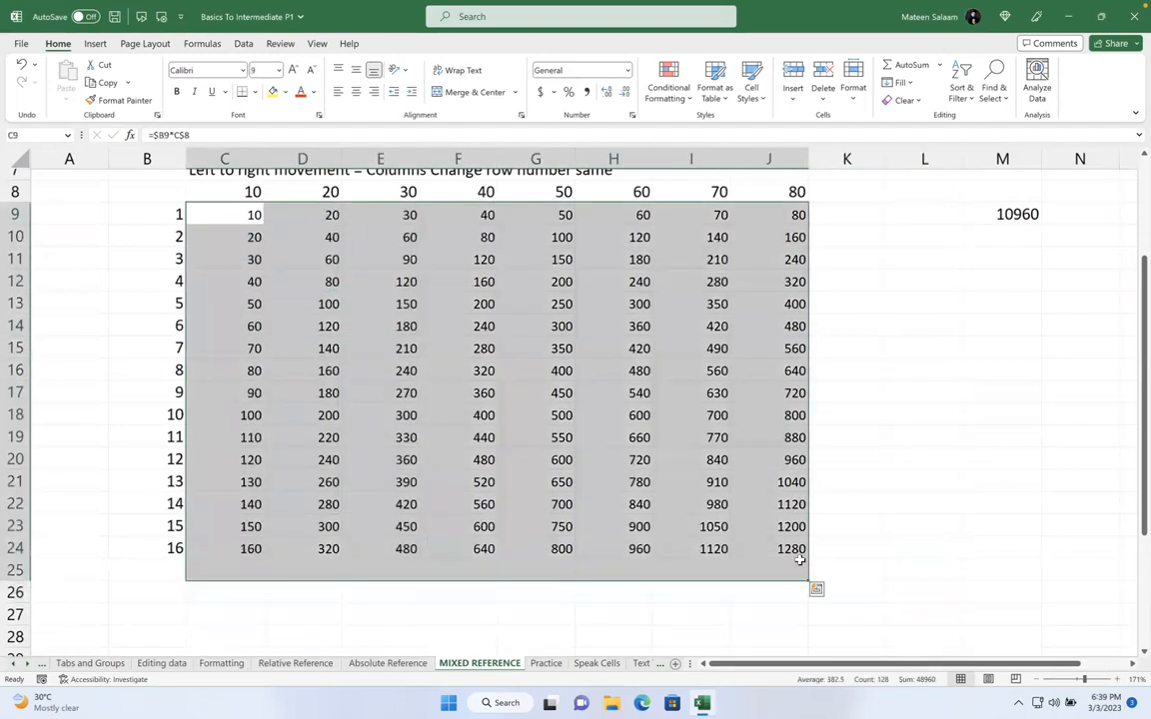
key("Delete")
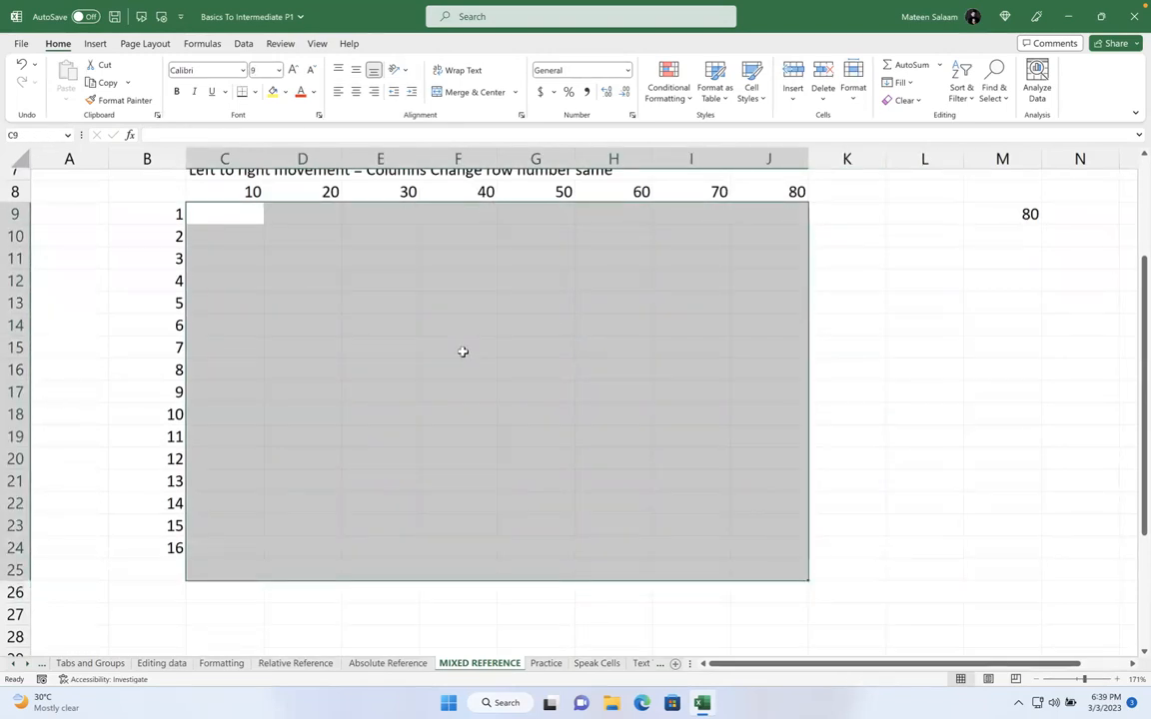
scroll(439, 340, "up", 1)
left_click(380, 292)
left_click(149, 187)
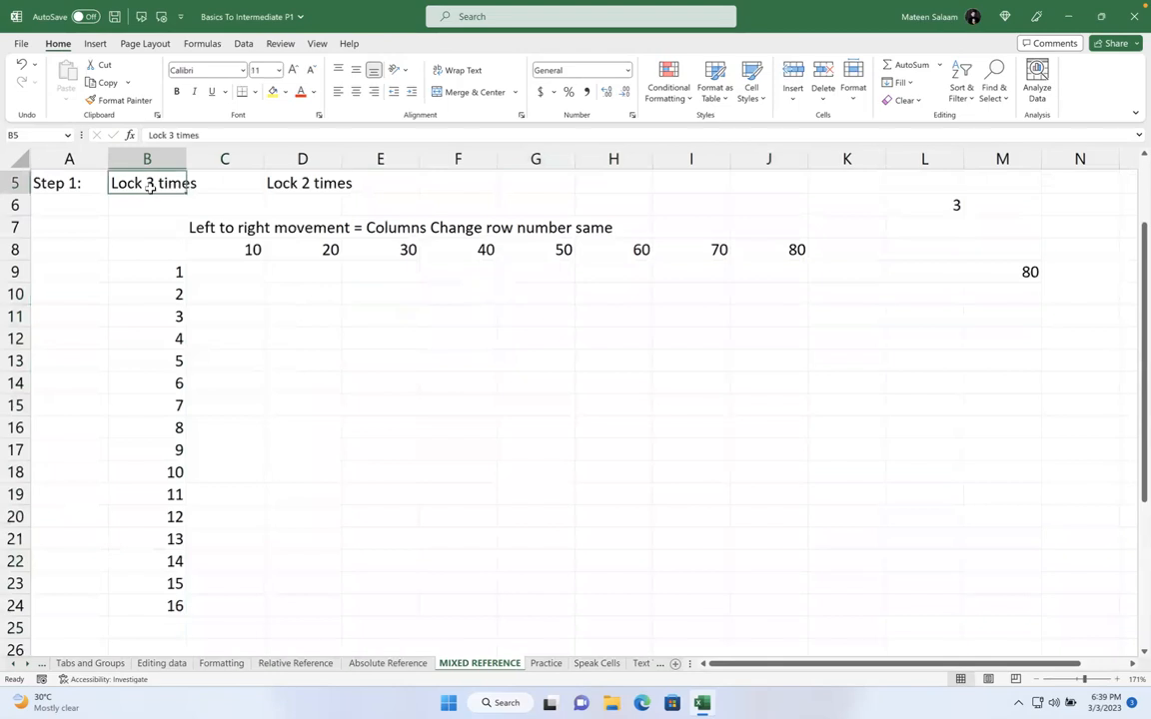
Build =B9*C8 in C9, lock B9 as $B9 with F4, then cancel the edit
left_click(234, 276)
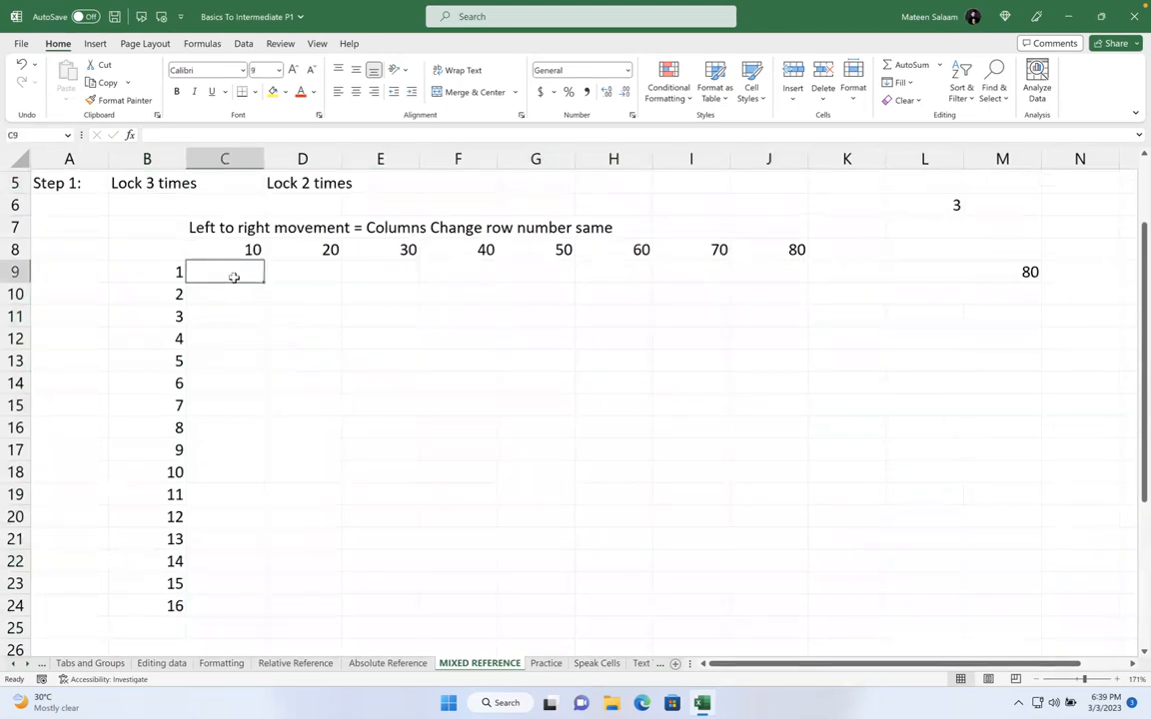
type("=")
left_click(144, 278)
type("*")
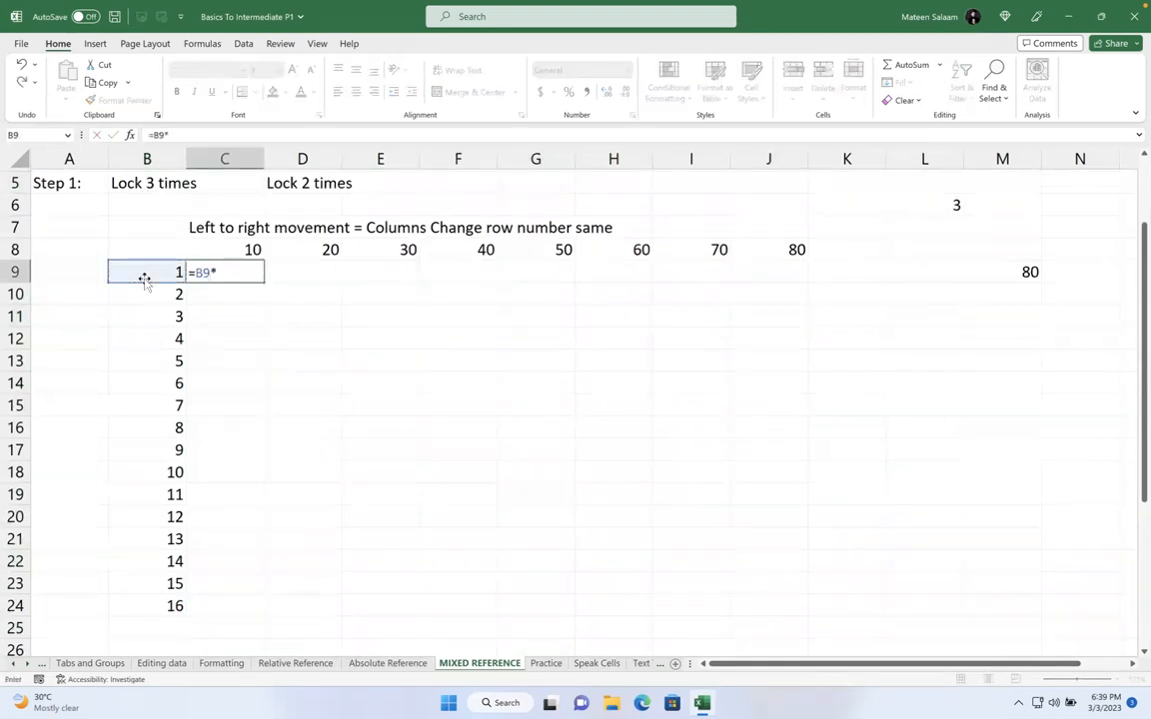
left_click(235, 248)
left_click_drag(211, 272, 195, 272)
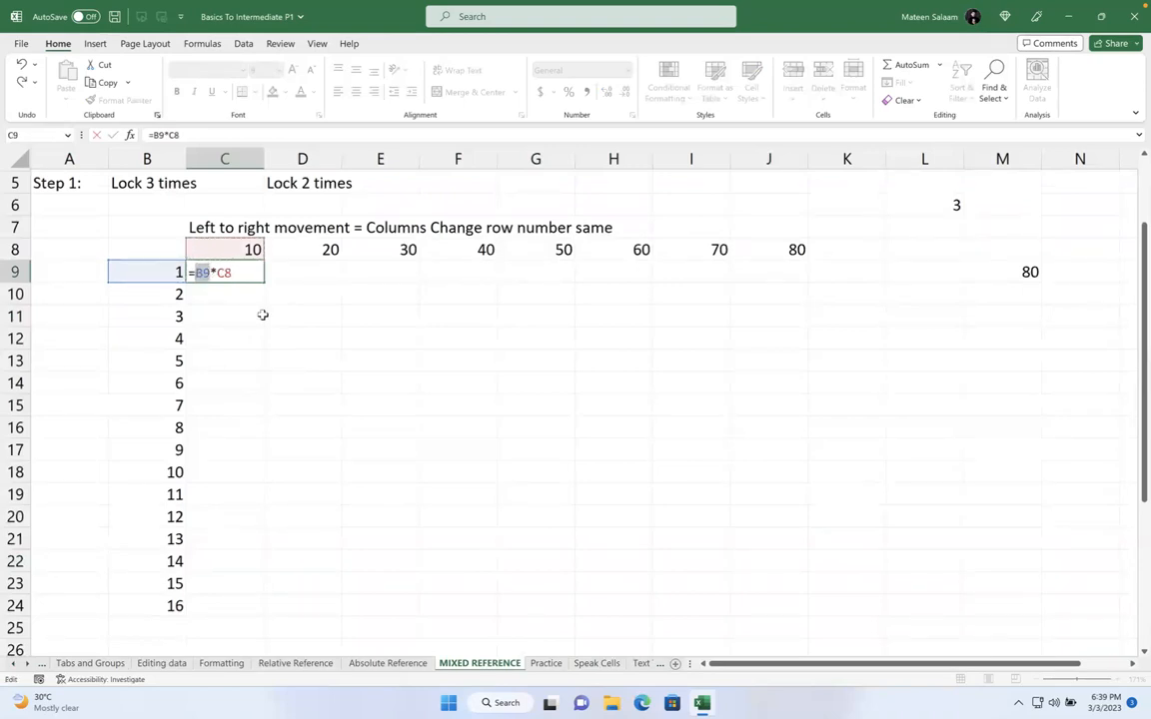
key("F4")
key("F4")
key("F4")
key("Escape")
Label B6 'Up and Down' and D6 'Left to right movement'
left_click(149, 199)
type("Up and Down")
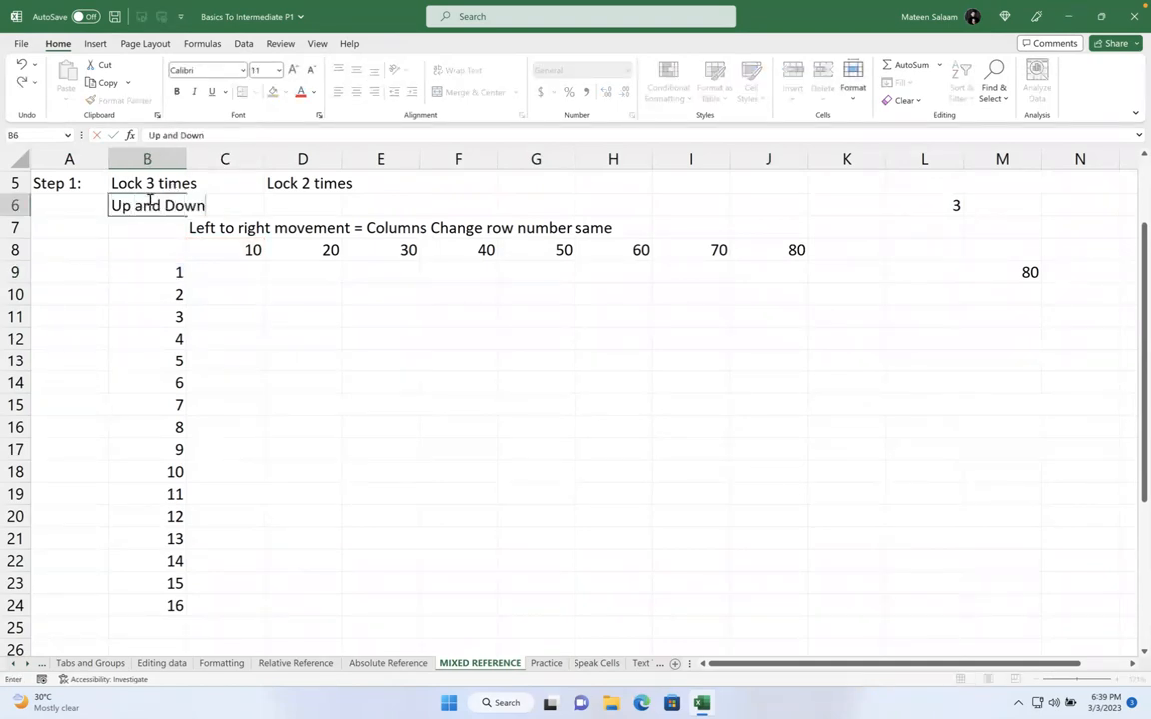
left_click(286, 213)
type("Lef")
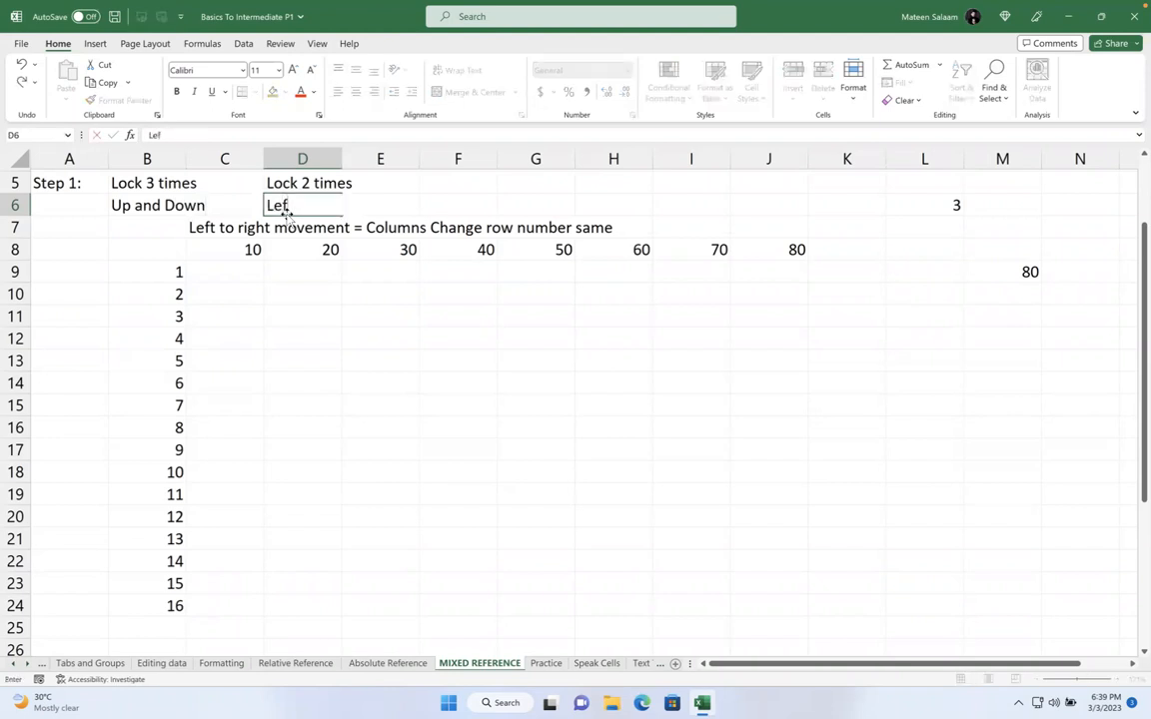
type("t to right movement")
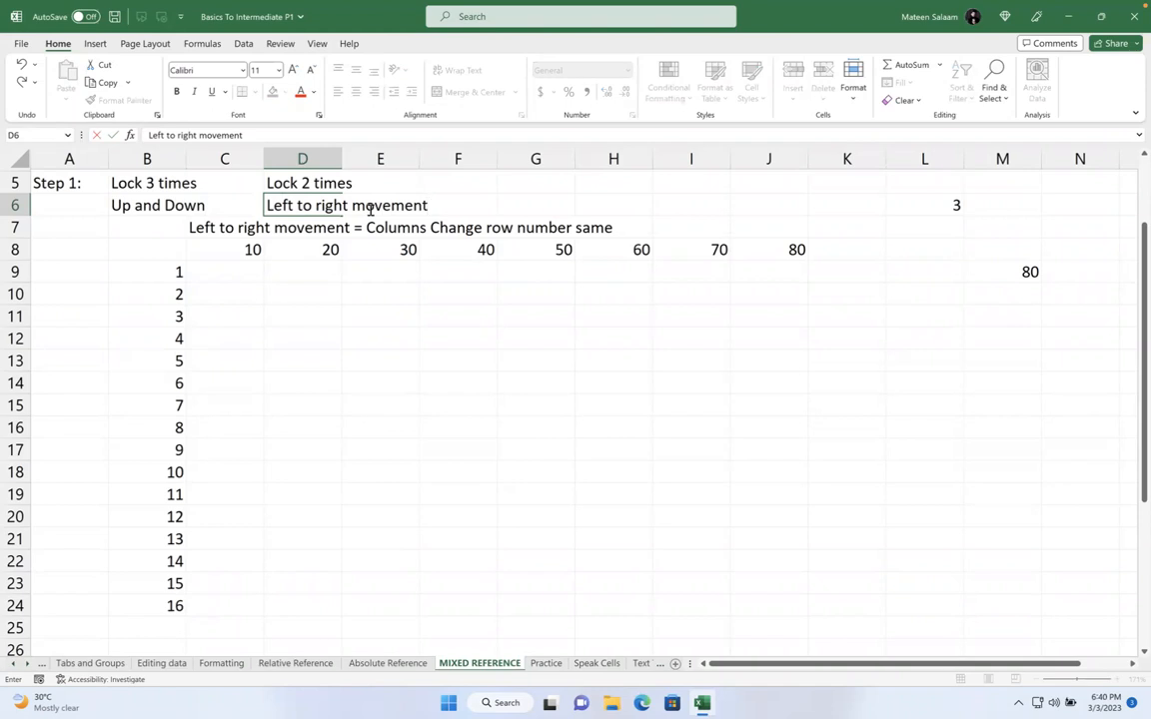
left_click(118, 182)
left_click(300, 182)
left_click(302, 204)
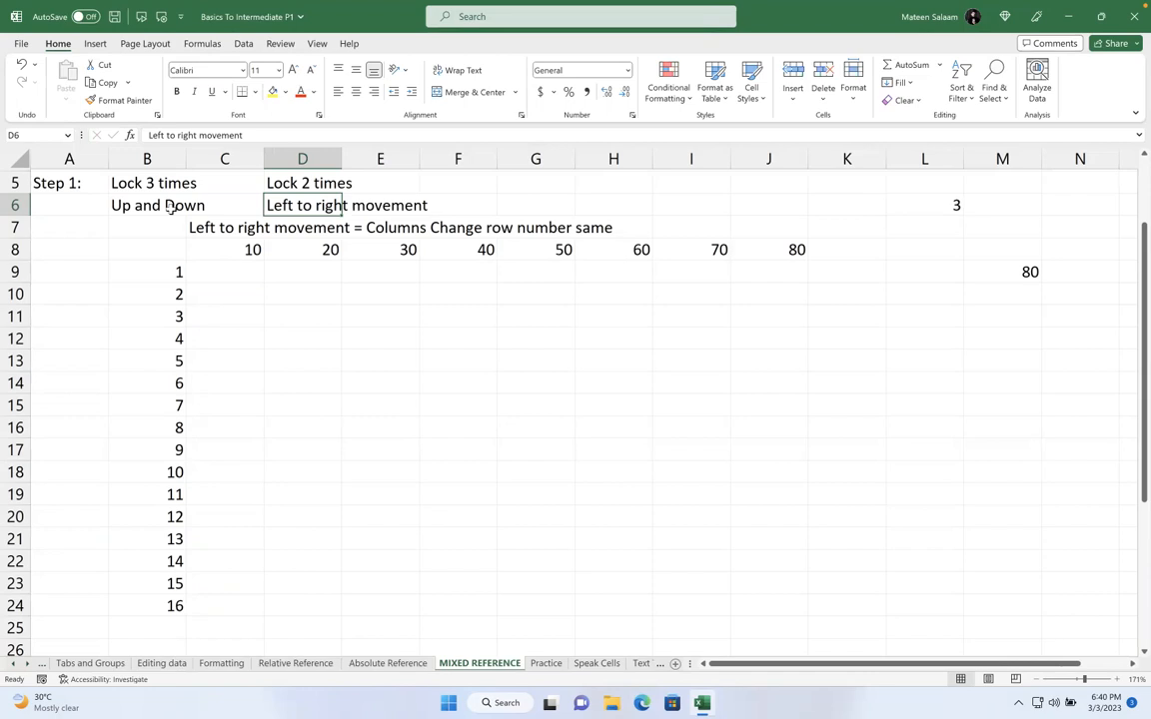
left_click(224, 272)
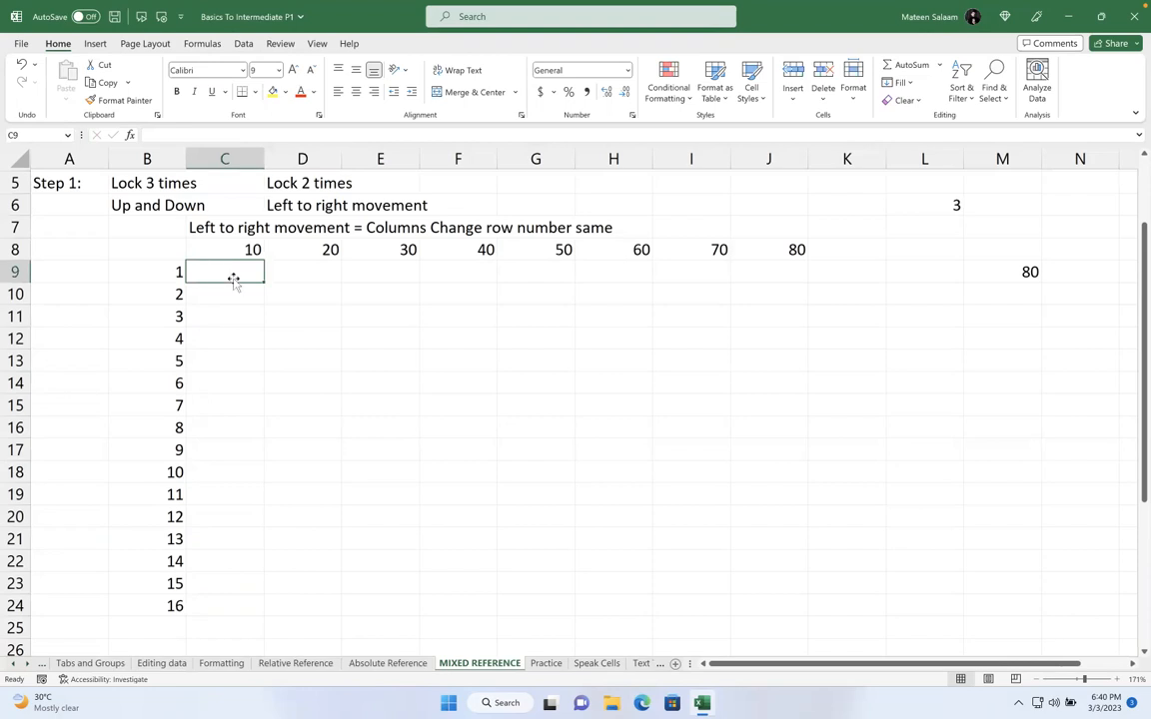
Copy cell F22 on the Speak Cells sheet
left_click(334, 444)
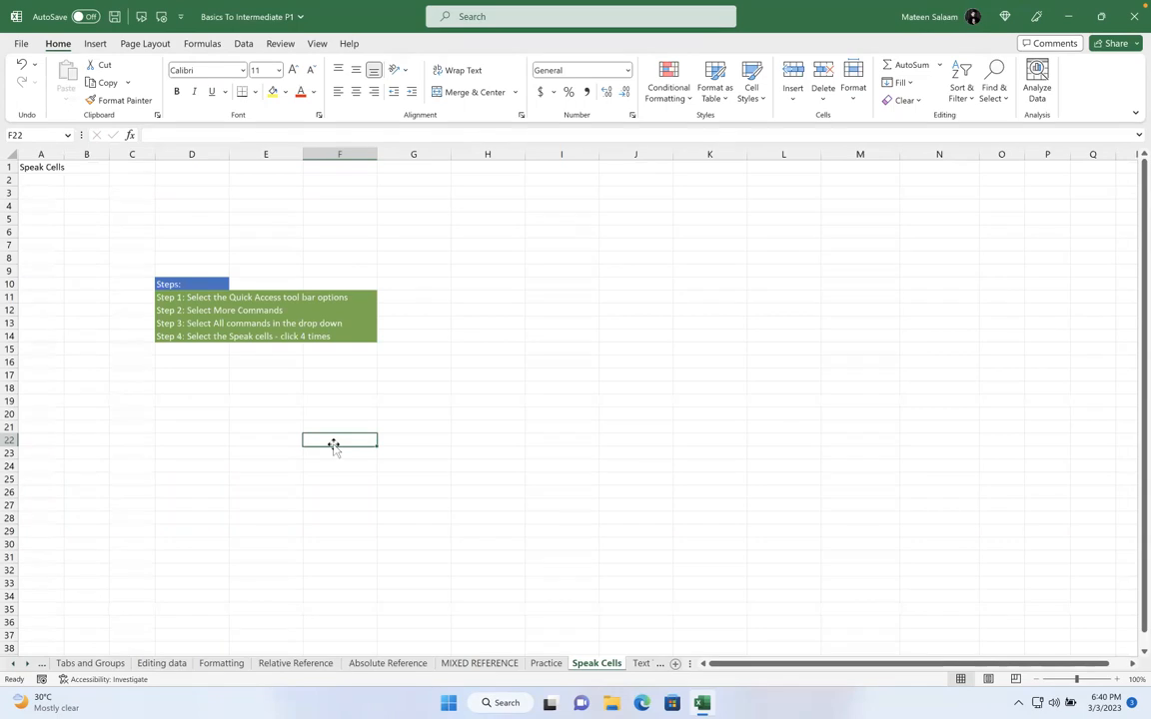
left_click(108, 65)
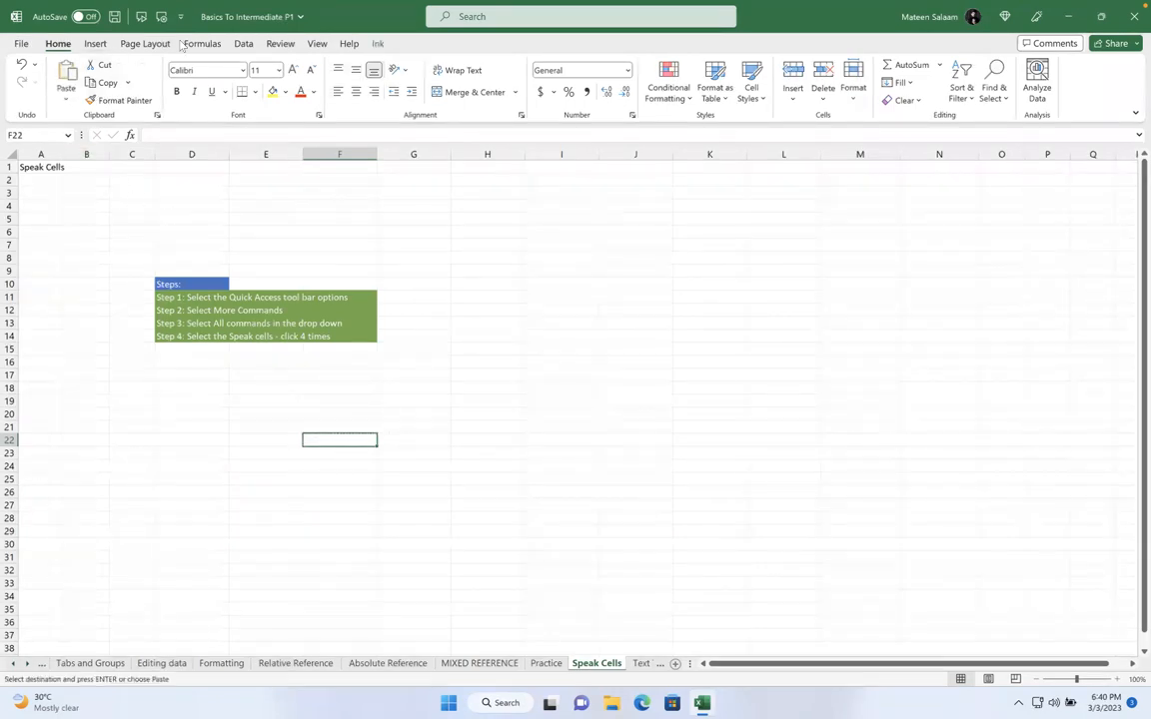
scroll(323, 43, "down", 2)
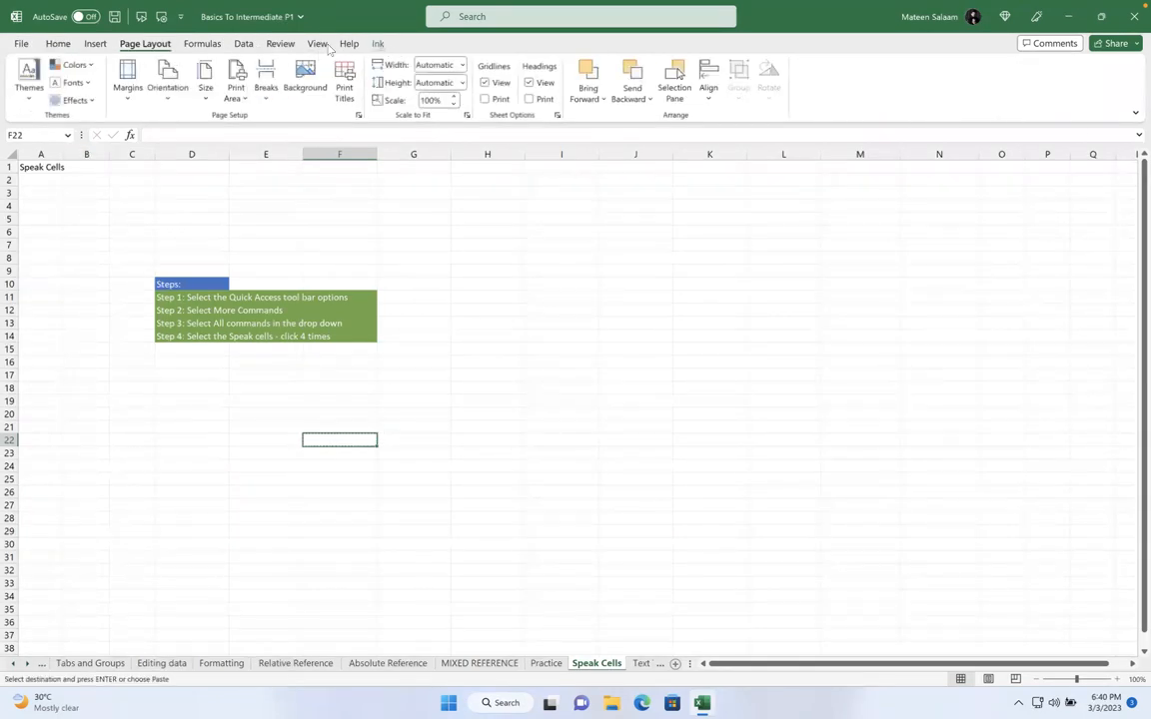
Draw a trial ink E near H9, erase it, and switch back to the Pen
left_click(378, 43)
left_click_drag(529, 267, 497, 318)
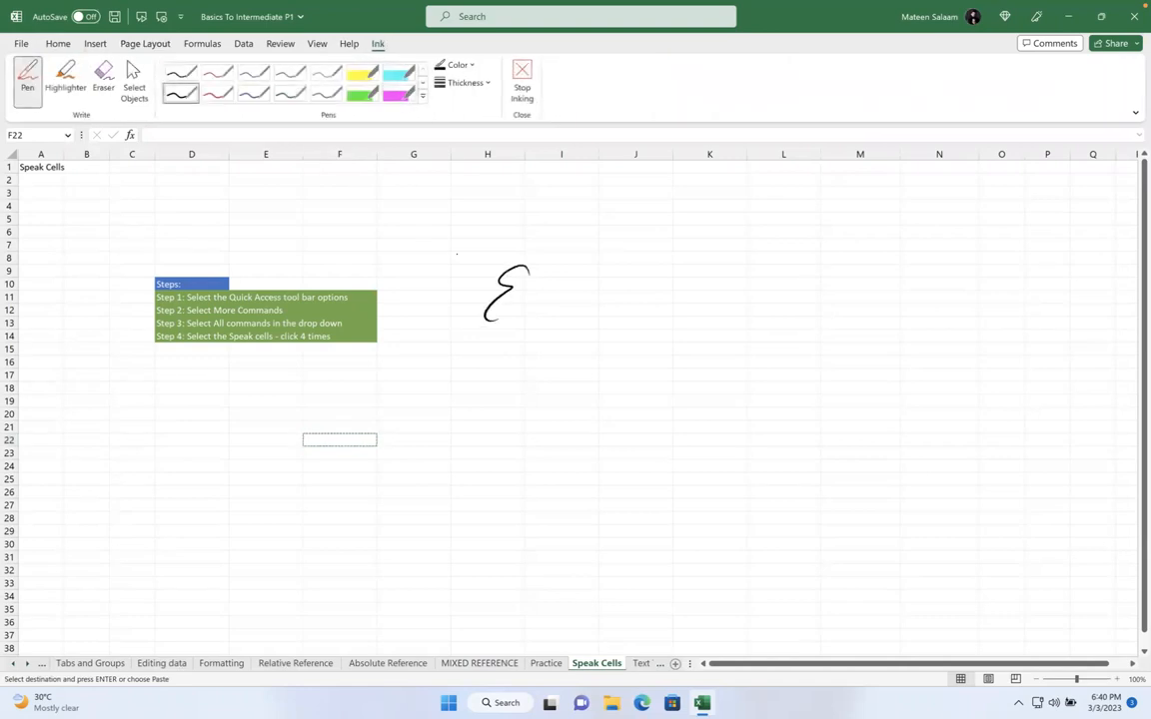
key("Escape")
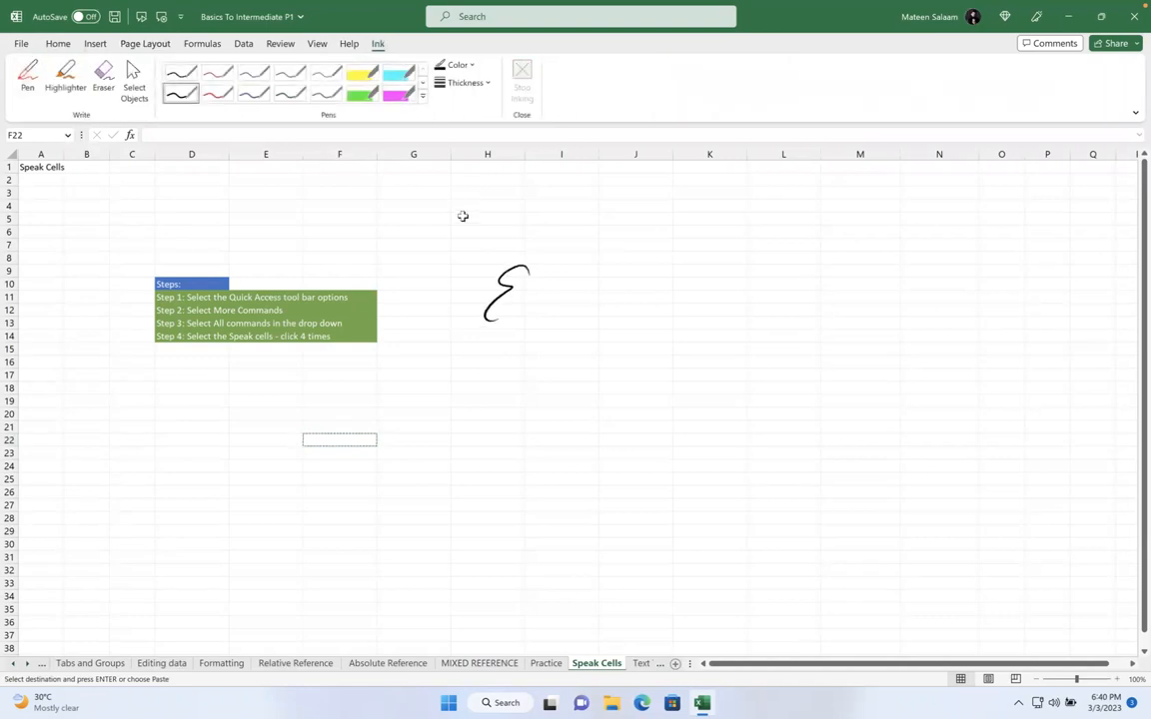
left_click(429, 270)
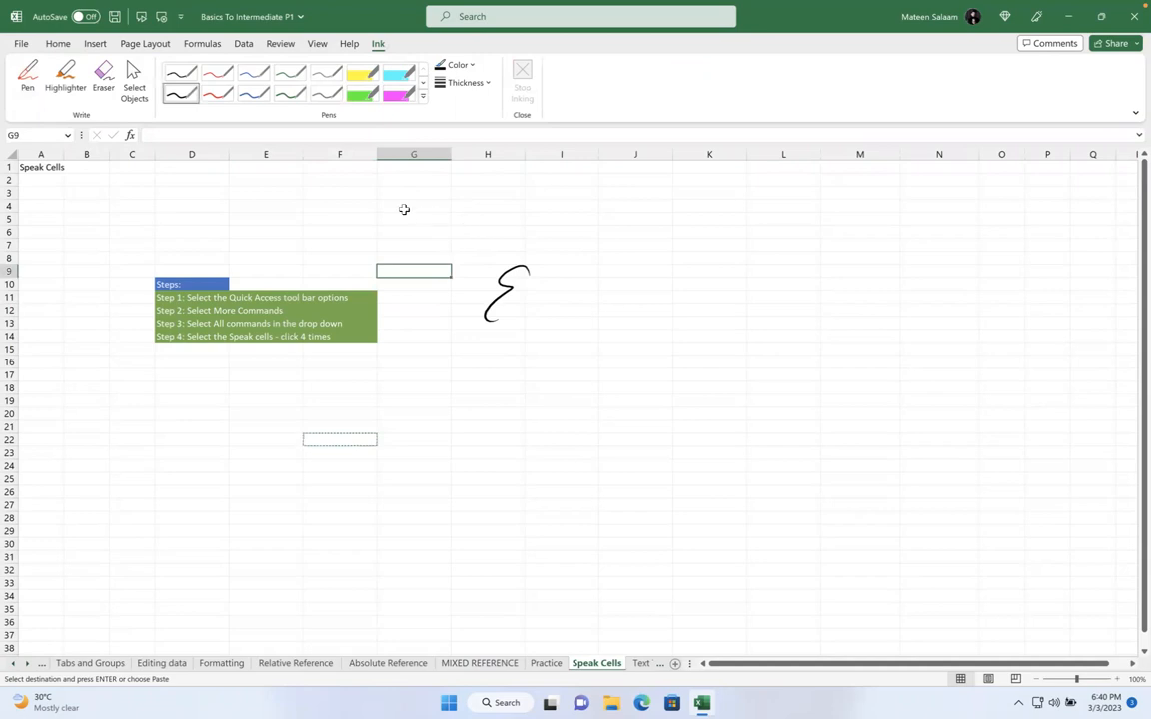
left_click(104, 78)
left_click_drag(473, 244, 444, 300)
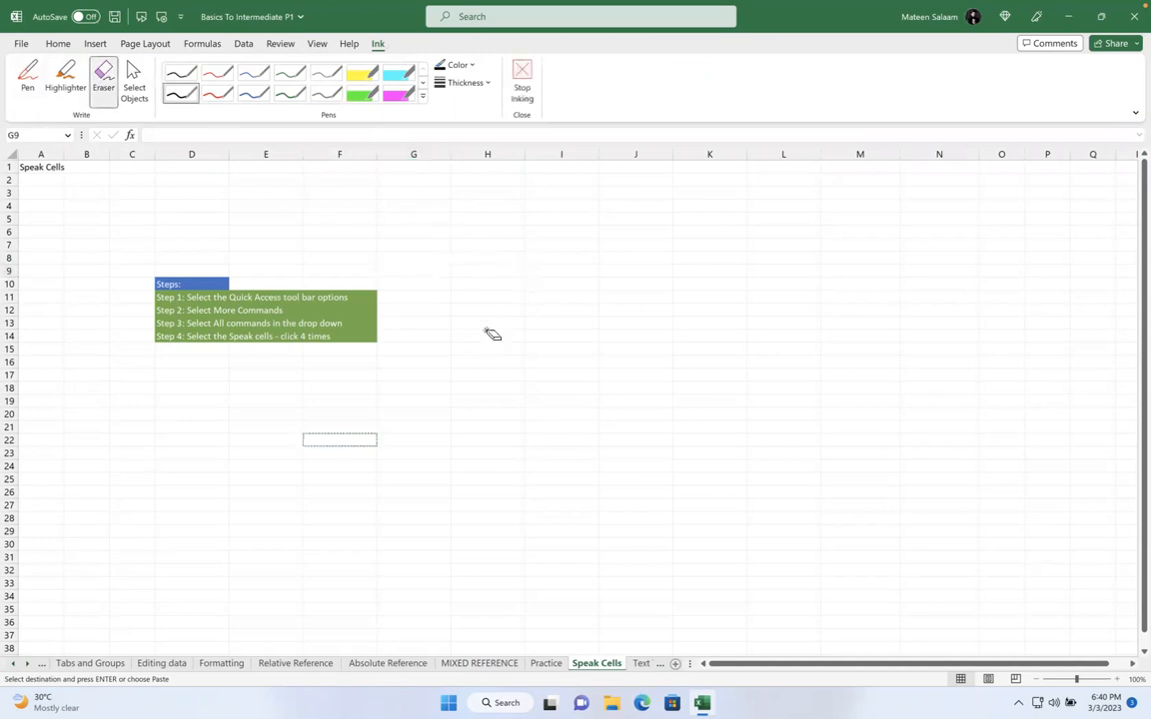
left_click(27, 78)
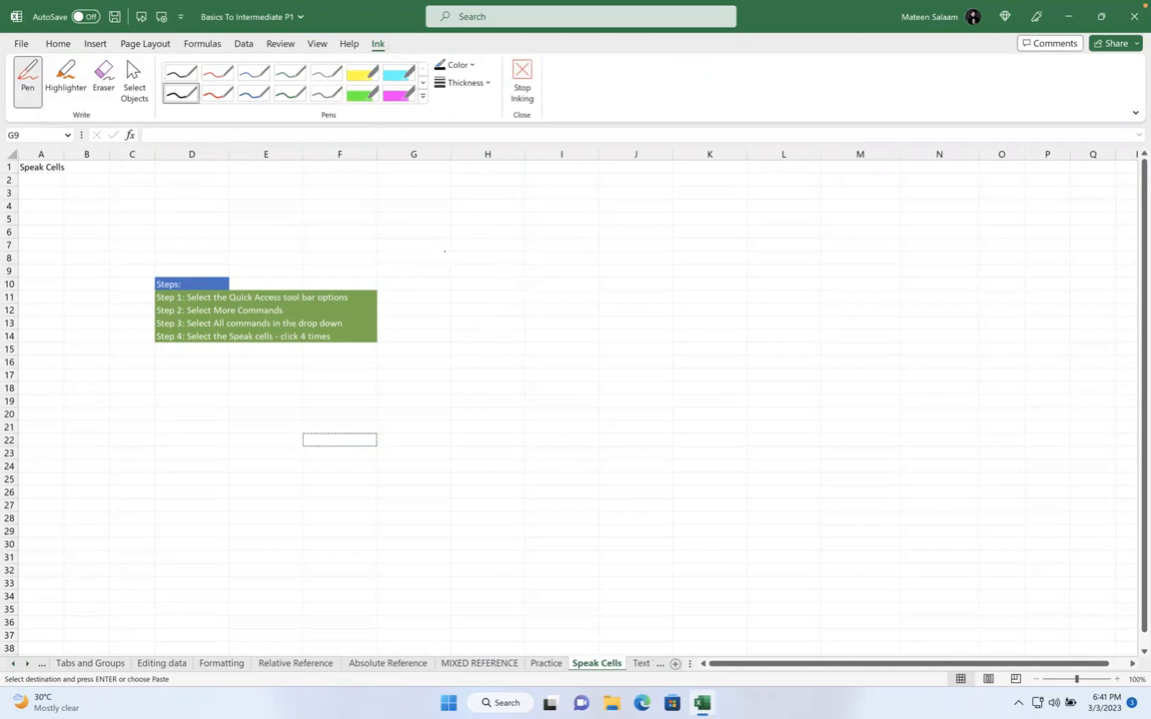
Ink an ellipse around Steps and Step 1–2, an up-right arrow, and 'As ='
mouse_move(226, 273)
left_mouse_down()
mouse_move(139, 296)
mouse_move(254, 285)
left_mouse_up()
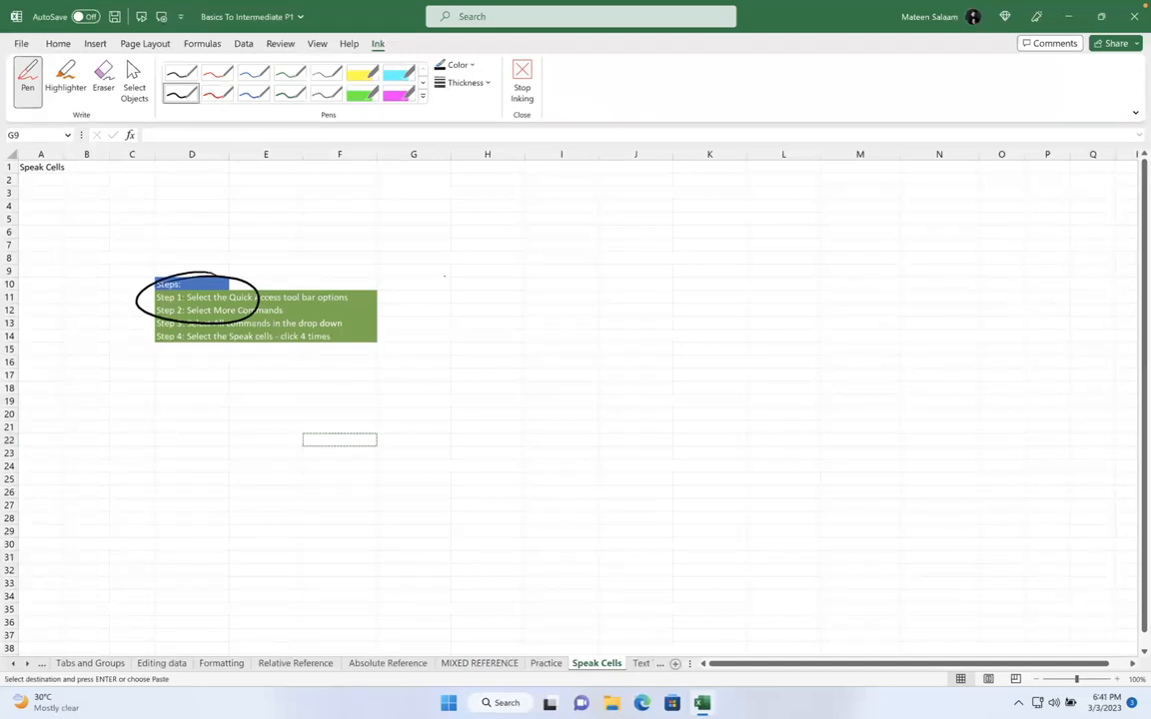
mouse_move(252, 268)
left_mouse_down()
mouse_move(297, 246)
mouse_move(324, 250)
left_mouse_up()
mouse_move(310, 240)
left_mouse_down()
mouse_move(331, 237)
mouse_move(335, 264)
left_mouse_up()
left_click_drag(309, 278, 338, 272)
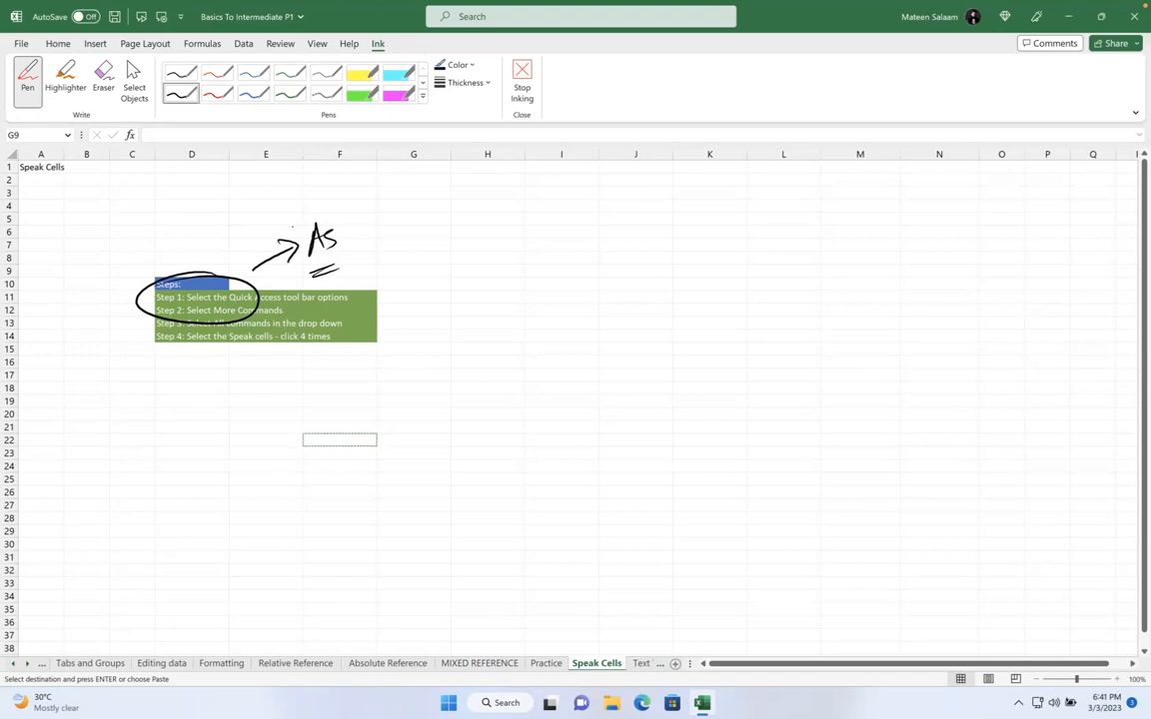
Screenshot the Customize Quick Access Toolbar menu and turn inking off
left_click(182, 19)
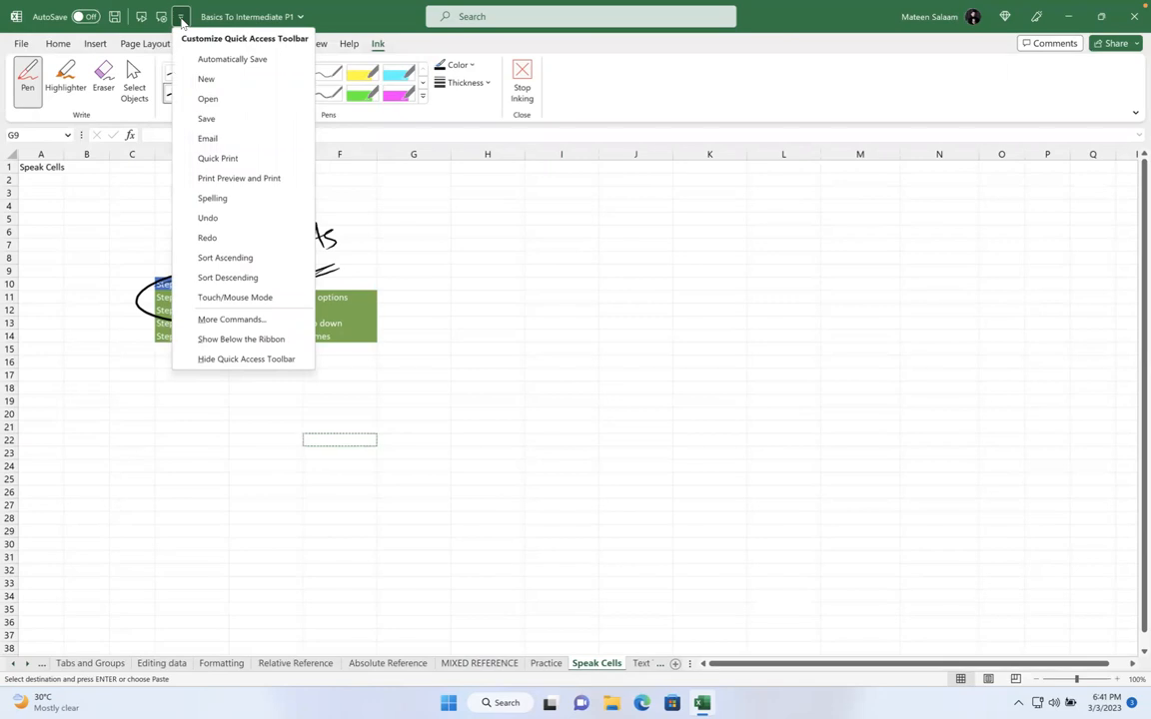
left_click(256, 319)
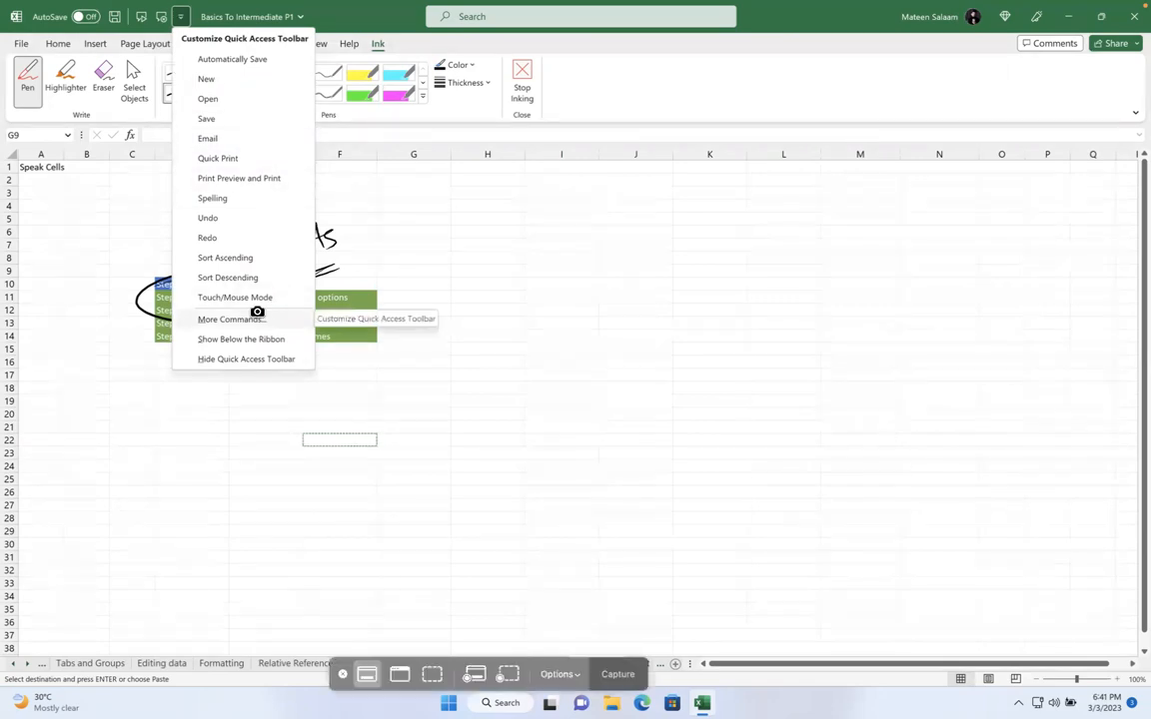
key("Escape")
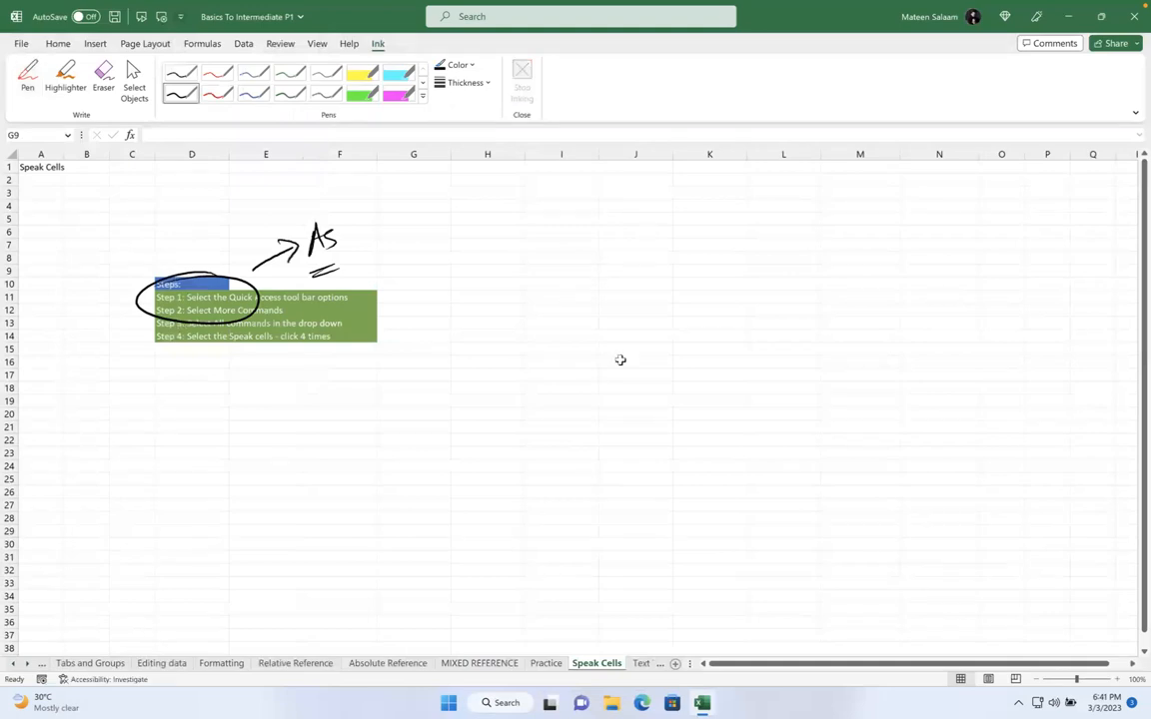
Paste the menu screenshot at I21 and zoom the sheet to 78%
left_click(528, 424)
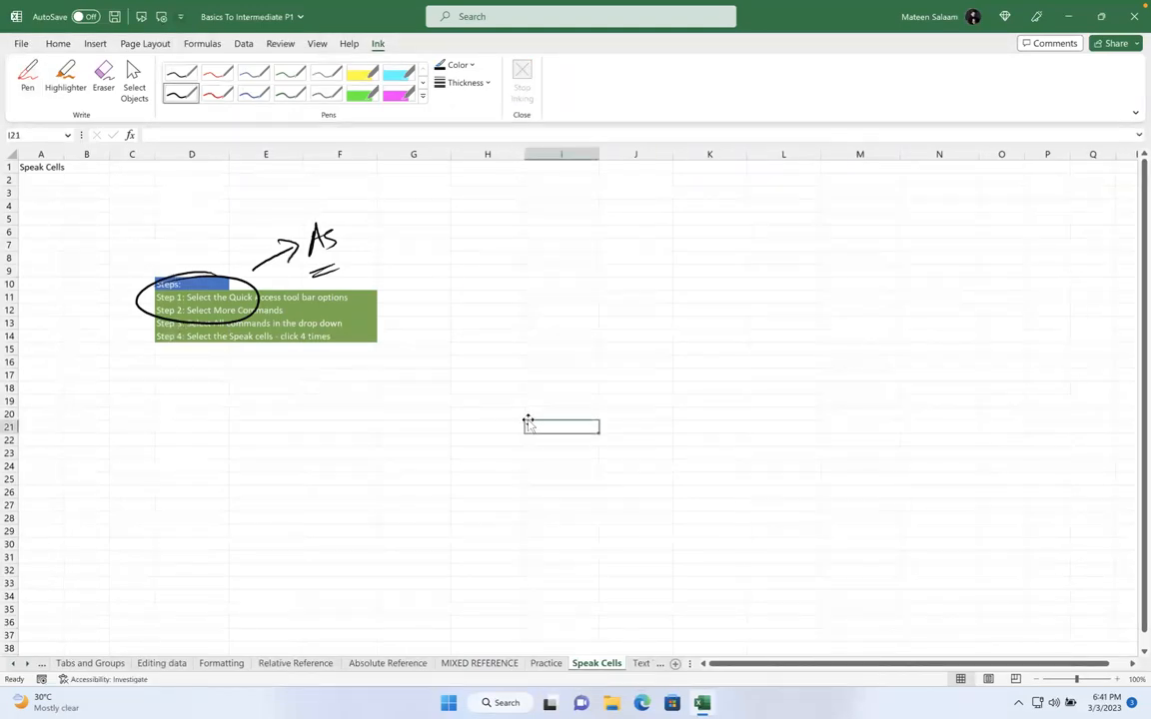
key("ctrl+v")
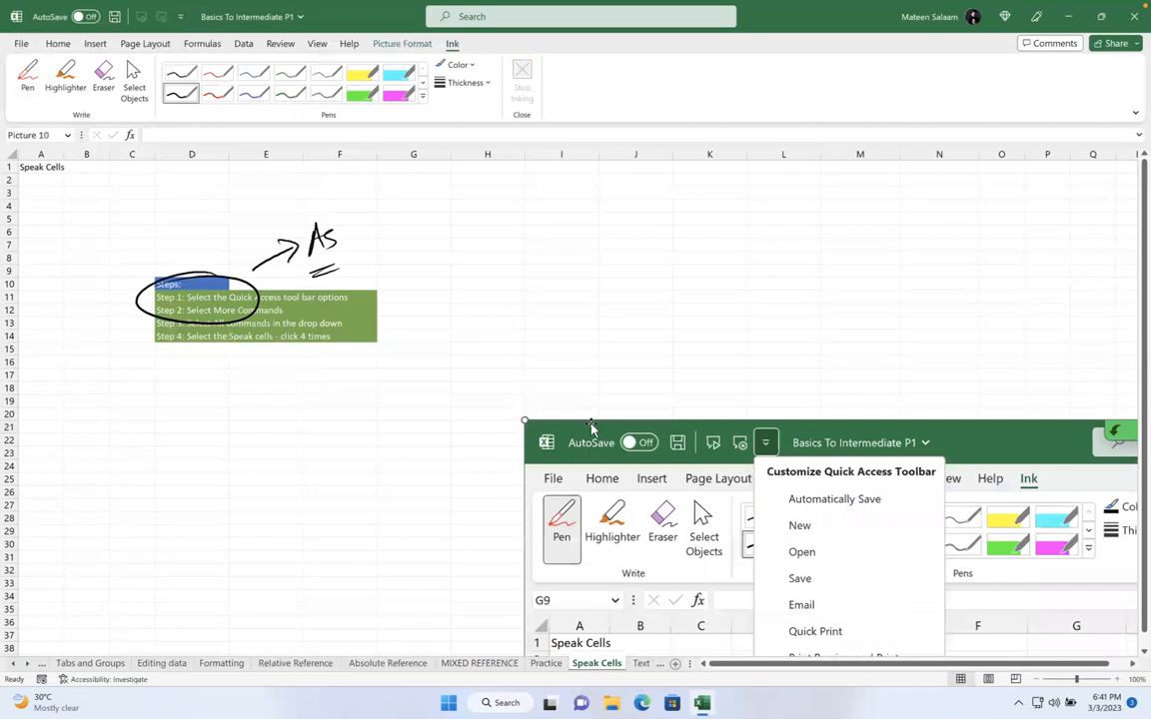
scroll(494, 417, "right", 10)
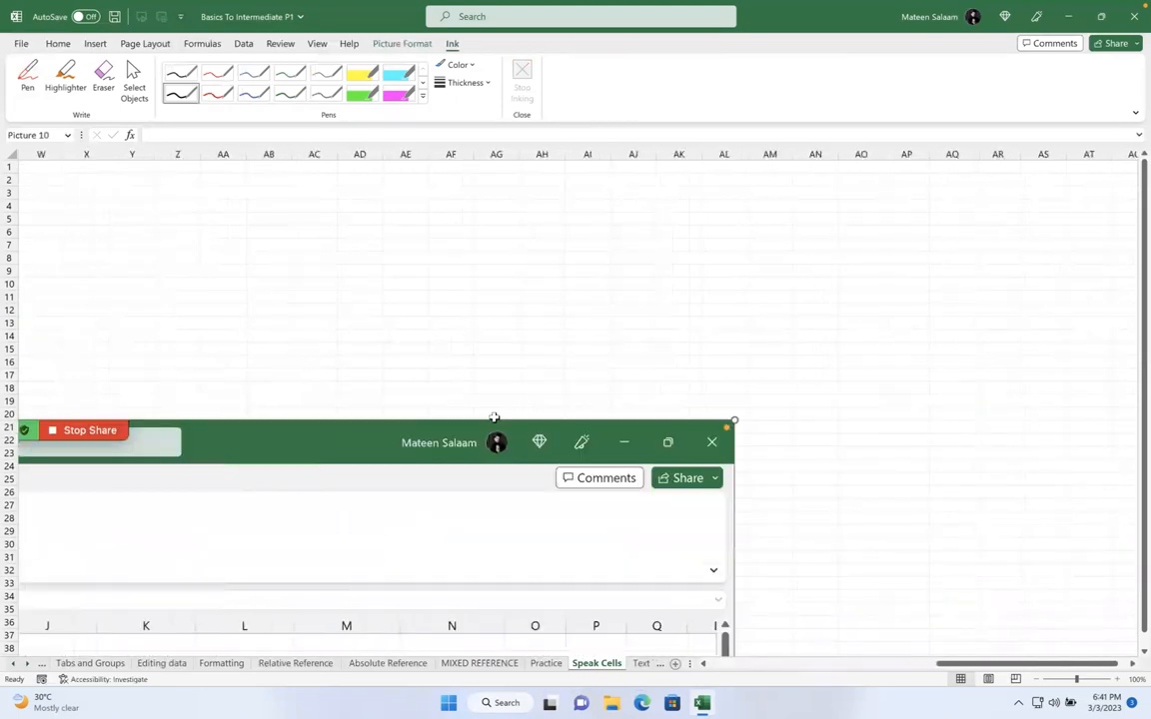
scroll(494, 418, "right", 5)
scroll(493, 418, "down", 1)
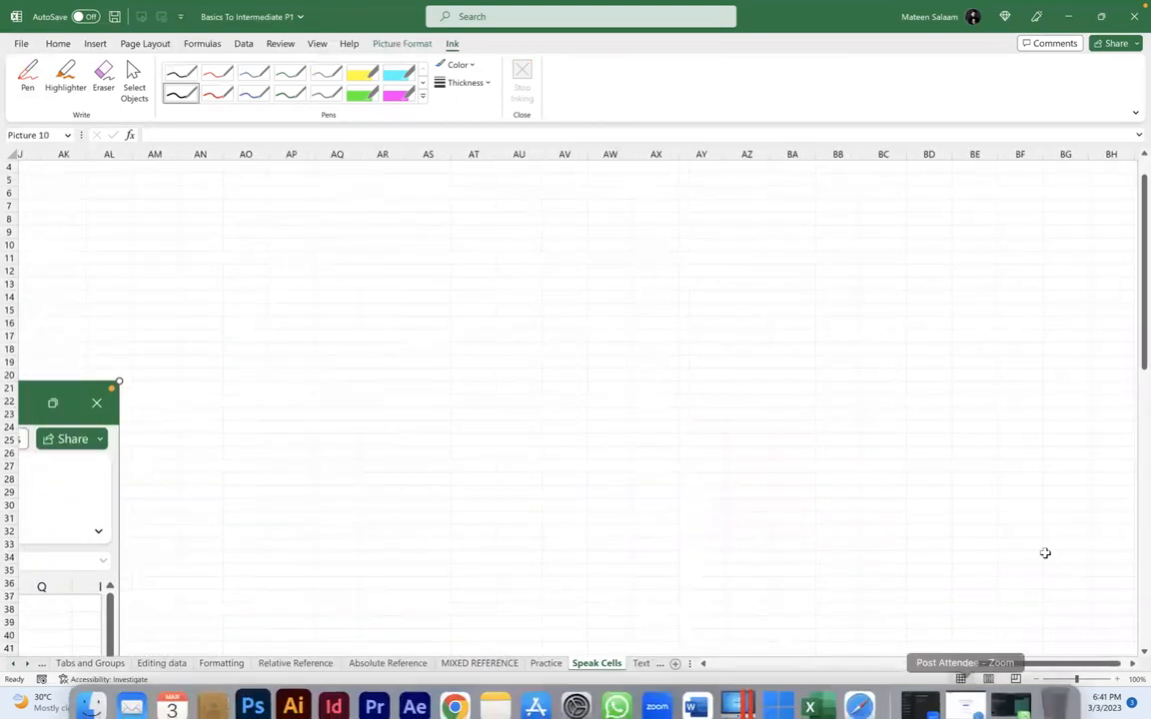
left_click_drag(1074, 678, 1068, 678)
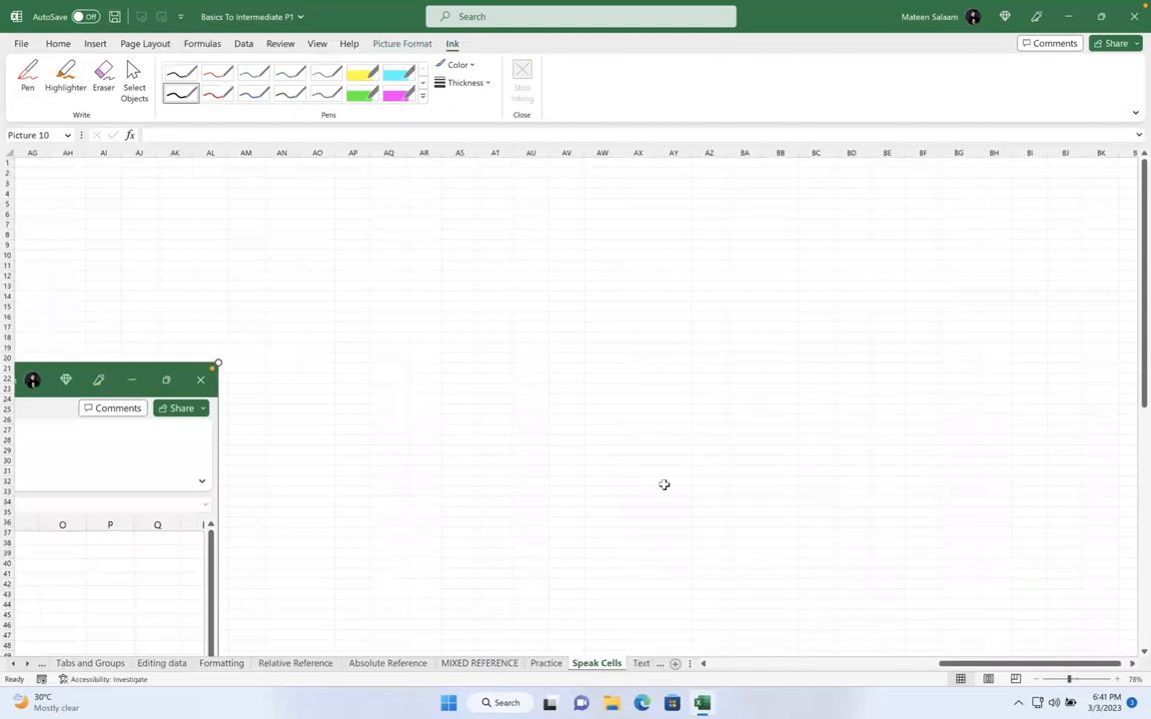
scroll(664, 484, "left", 8)
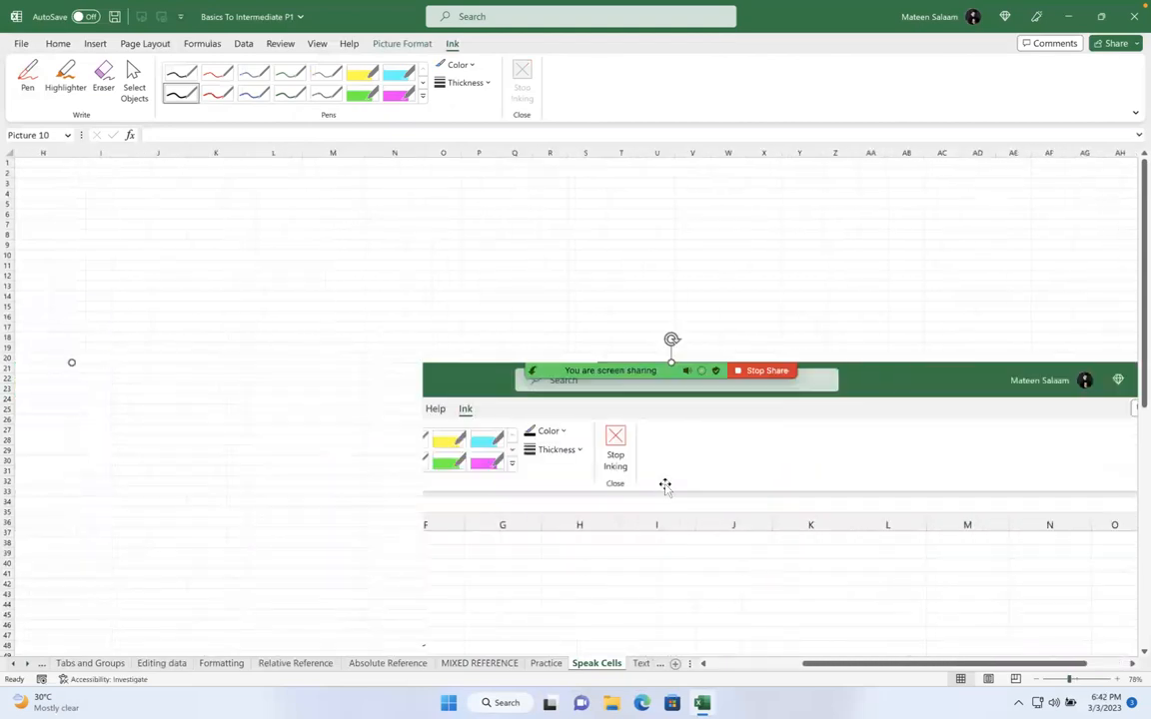
scroll(665, 485, "left", 3)
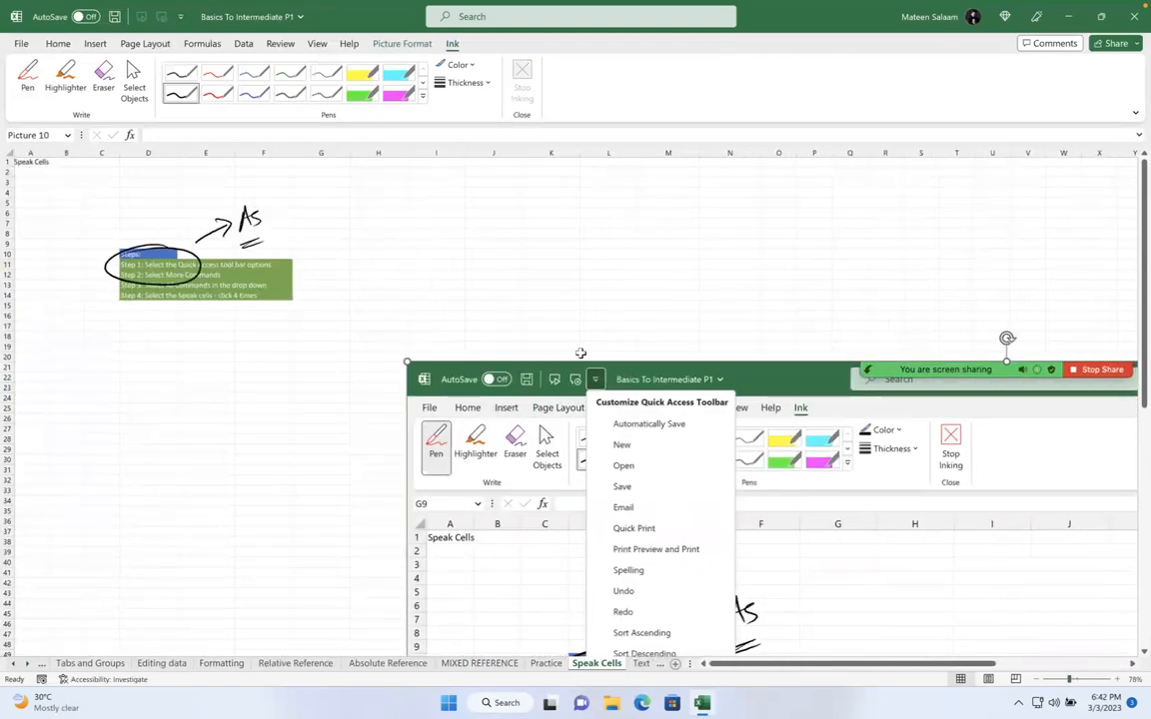
Ink-circle the dropdown as 1 and More Commands as 2 on the screenshot
left_click(28, 78)
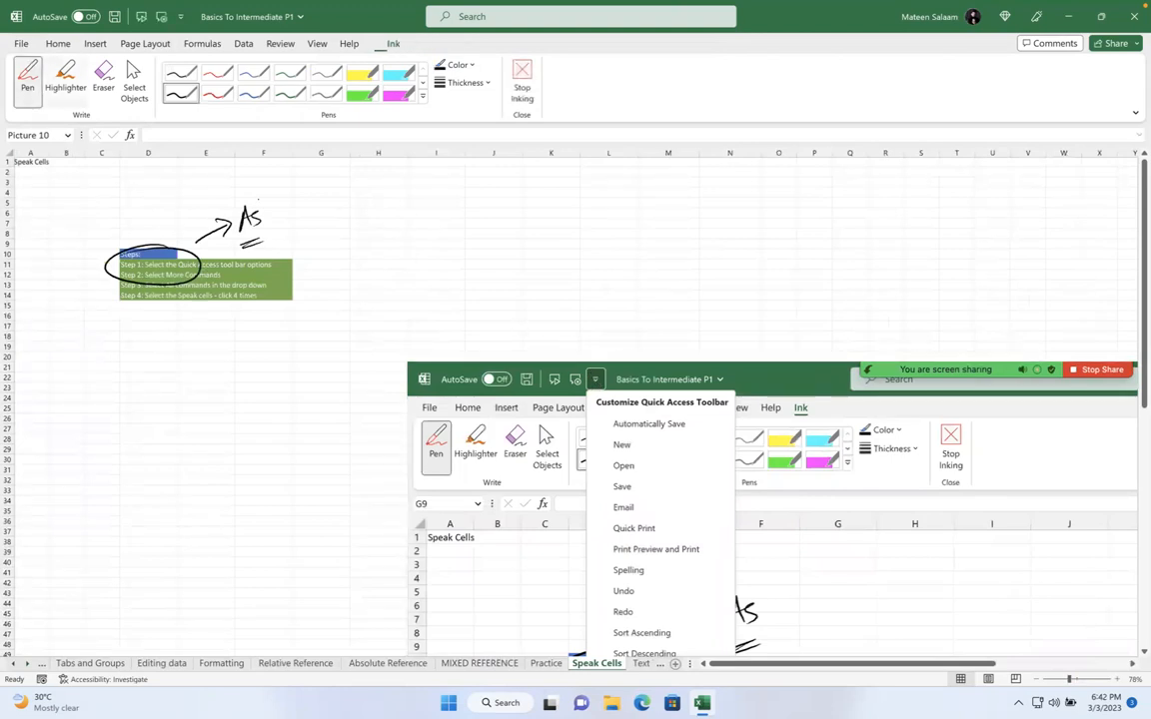
left_click_drag(591, 351, 612, 351)
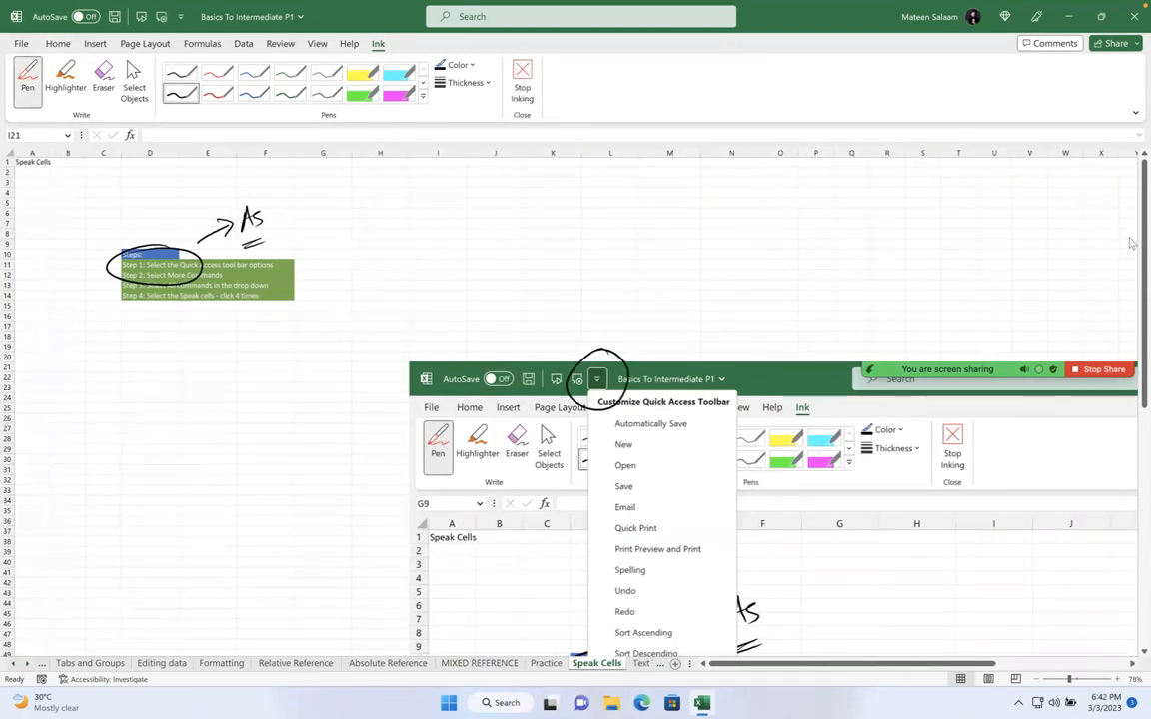
left_click_drag(1132, 242, 1131, 324)
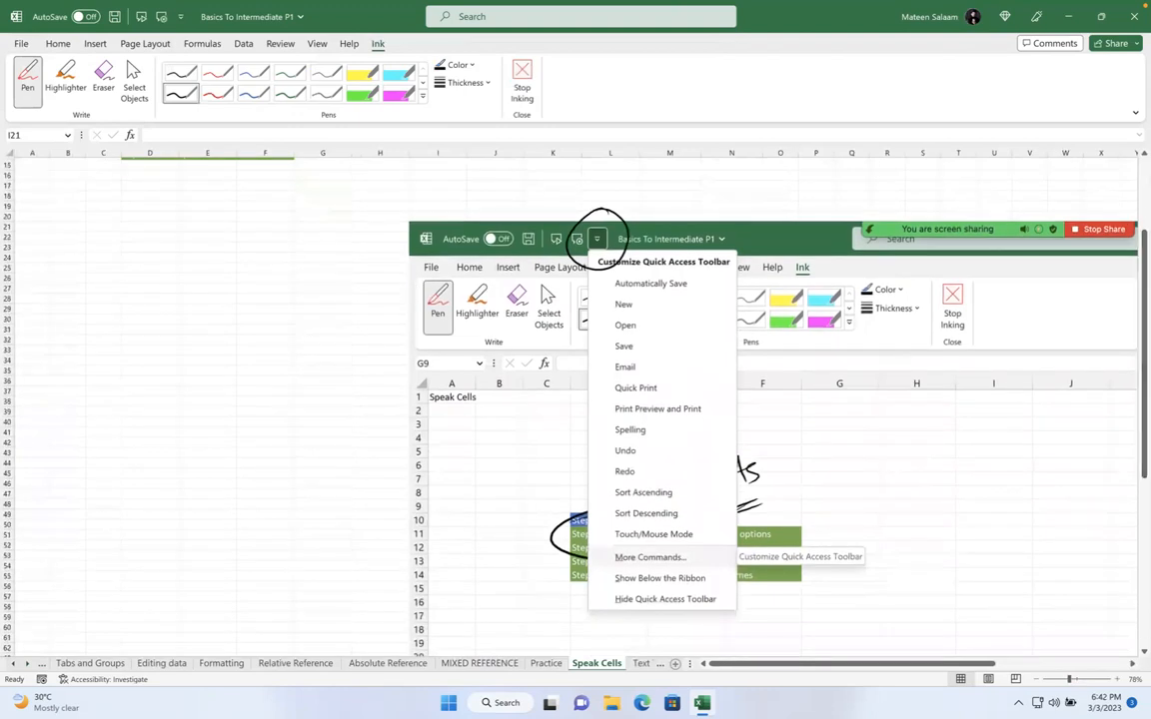
mouse_move(627, 195)
left_mouse_down()
mouse_move(634, 210)
mouse_move(644, 182)
left_mouse_up()
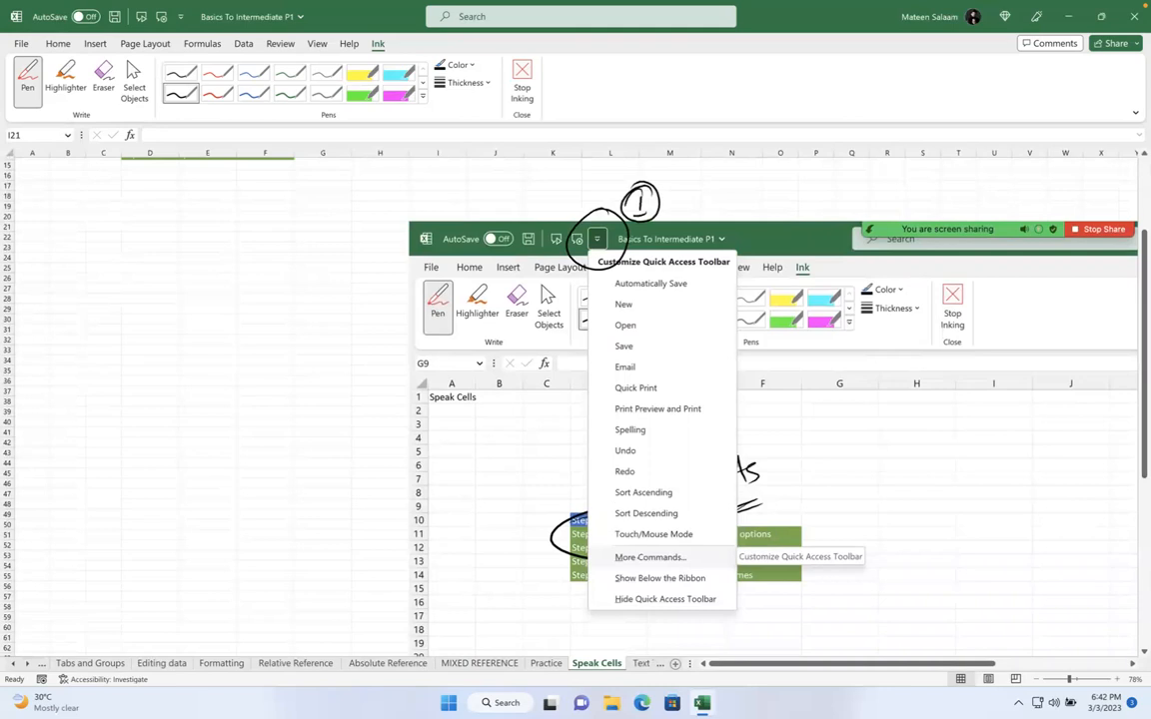
mouse_move(729, 547)
left_mouse_down()
mouse_move(603, 556)
mouse_move(738, 555)
mouse_move(757, 521)
mouse_move(751, 537)
left_mouse_up()
left_click_drag(786, 505, 789, 485)
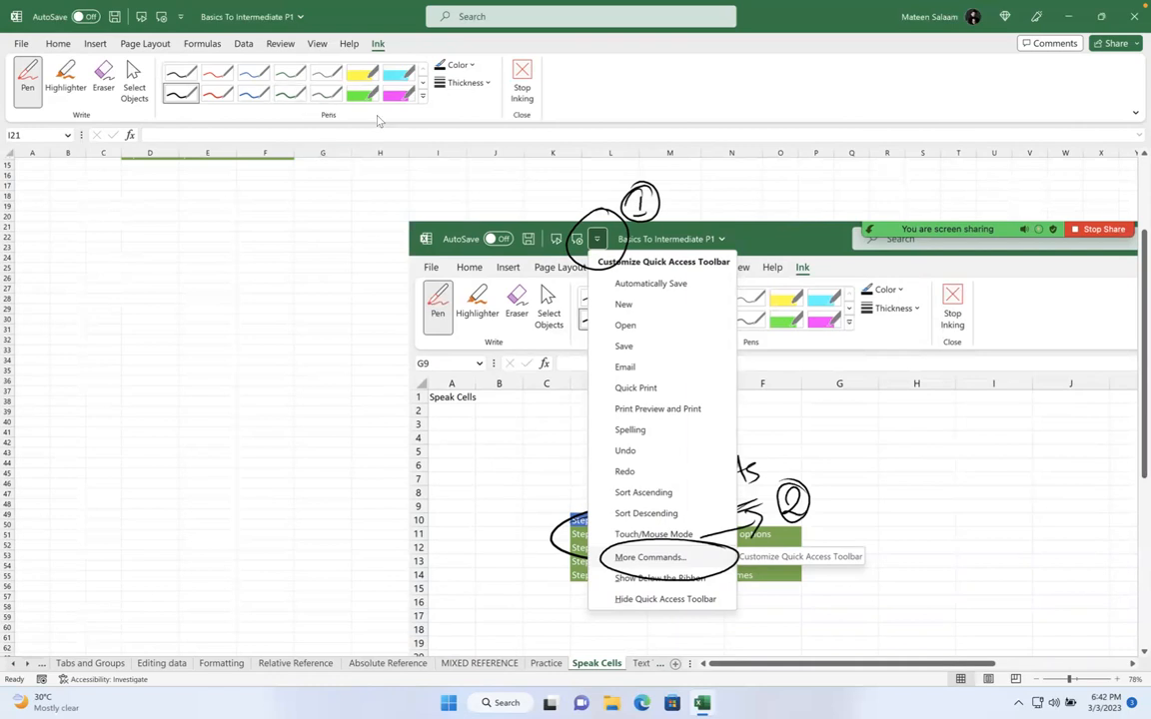
Open the Quick Access Toolbar options via More Commands and list All Commands
left_click(180, 16)
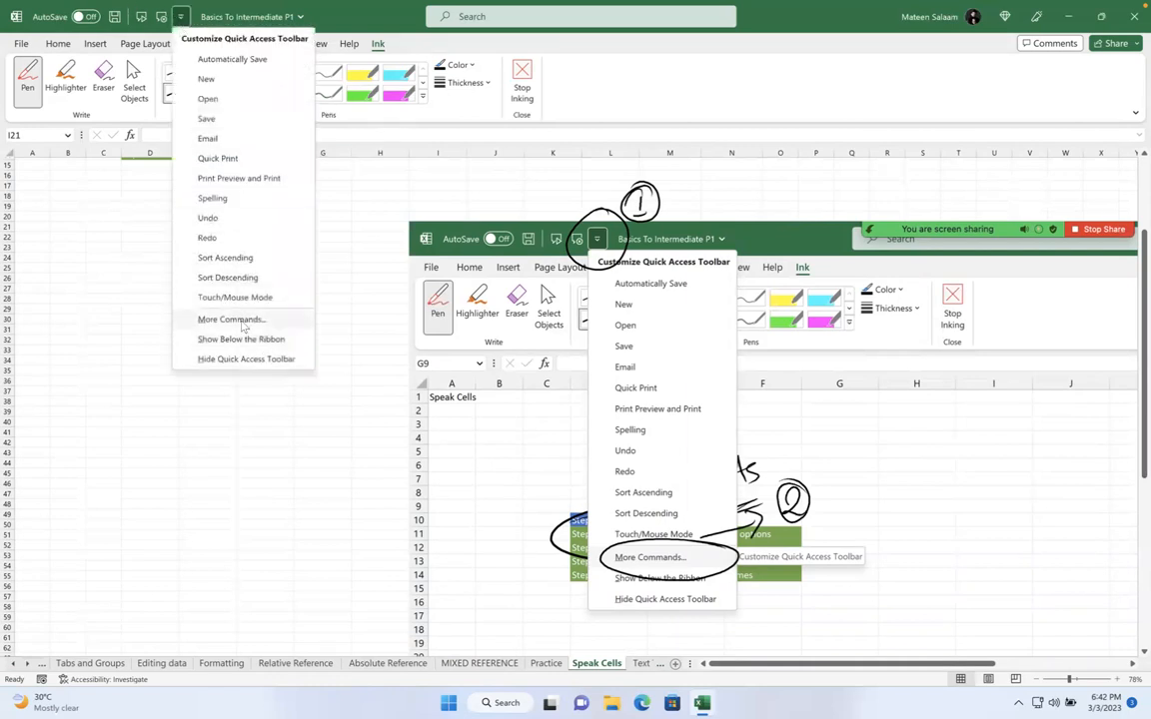
left_click(234, 320)
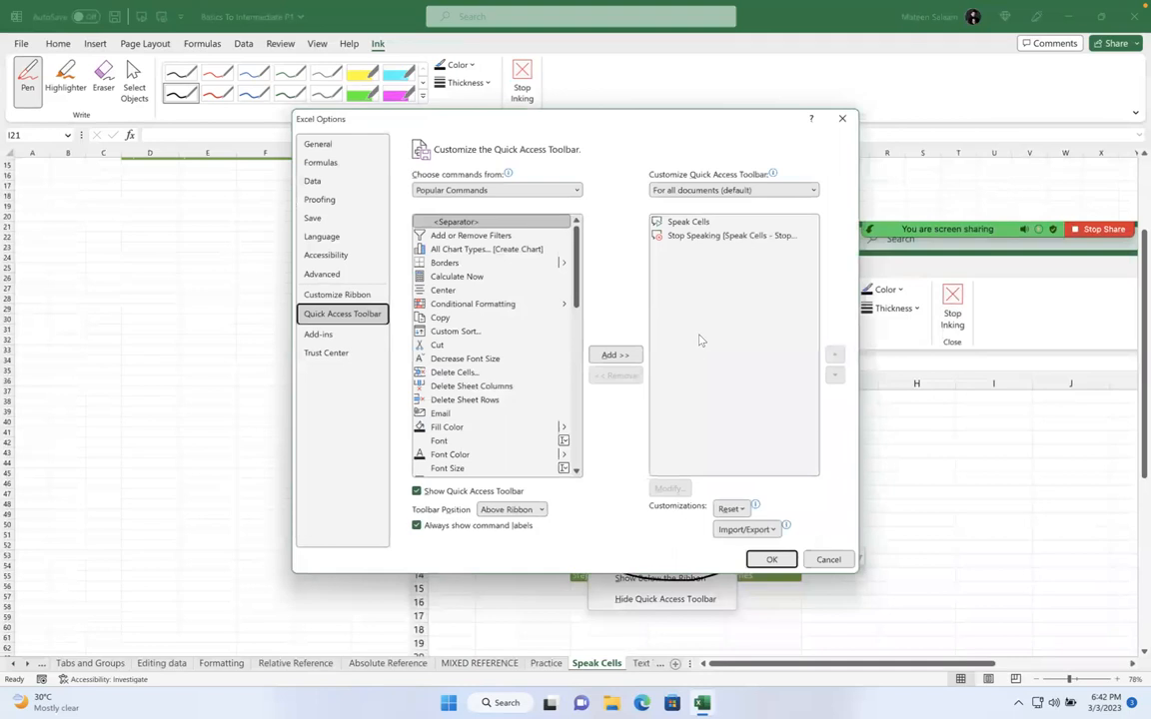
left_click(577, 190)
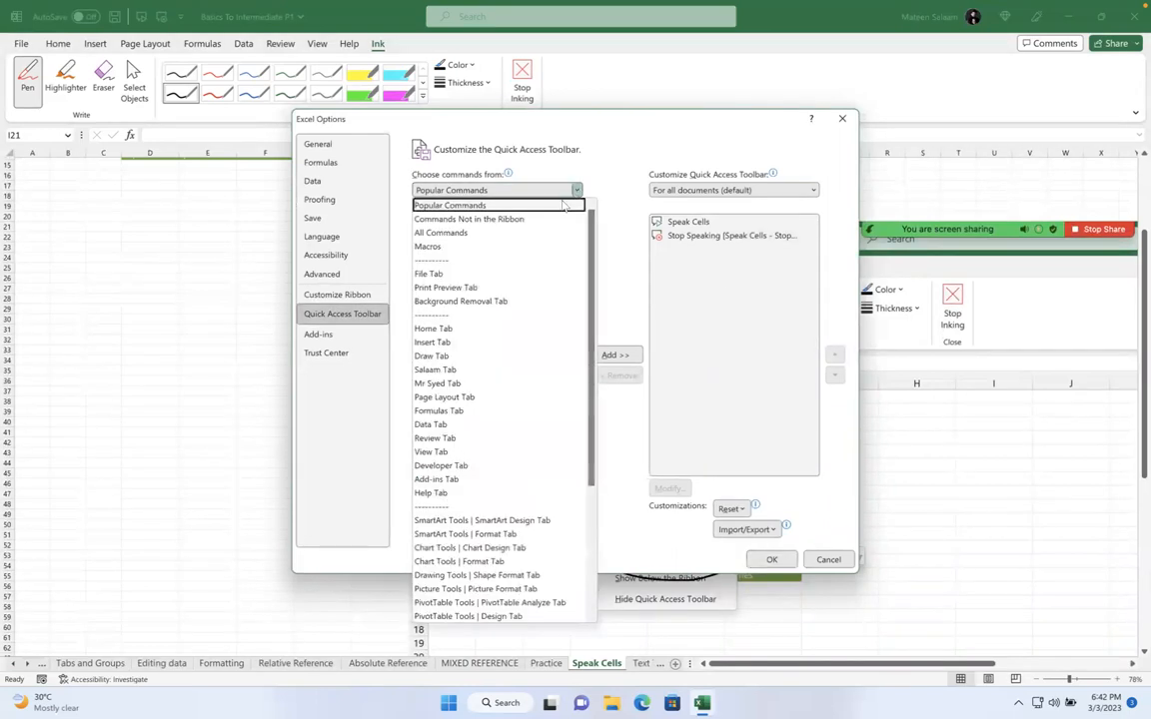
left_click(602, 220)
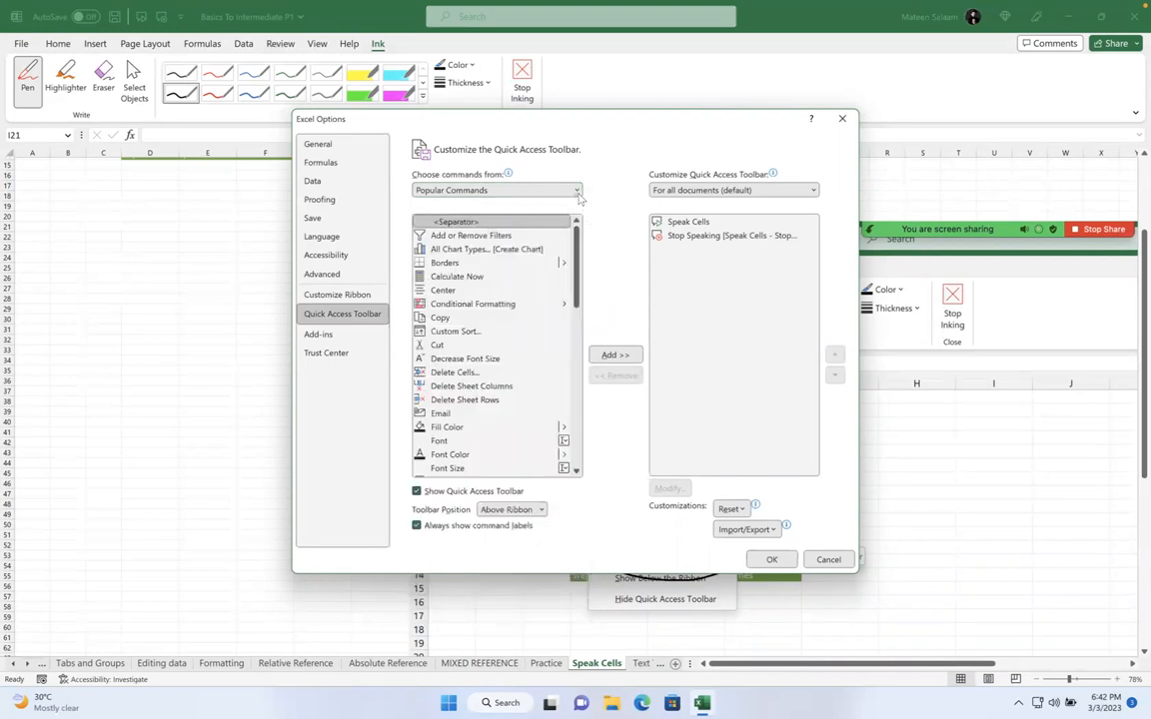
left_click(577, 189)
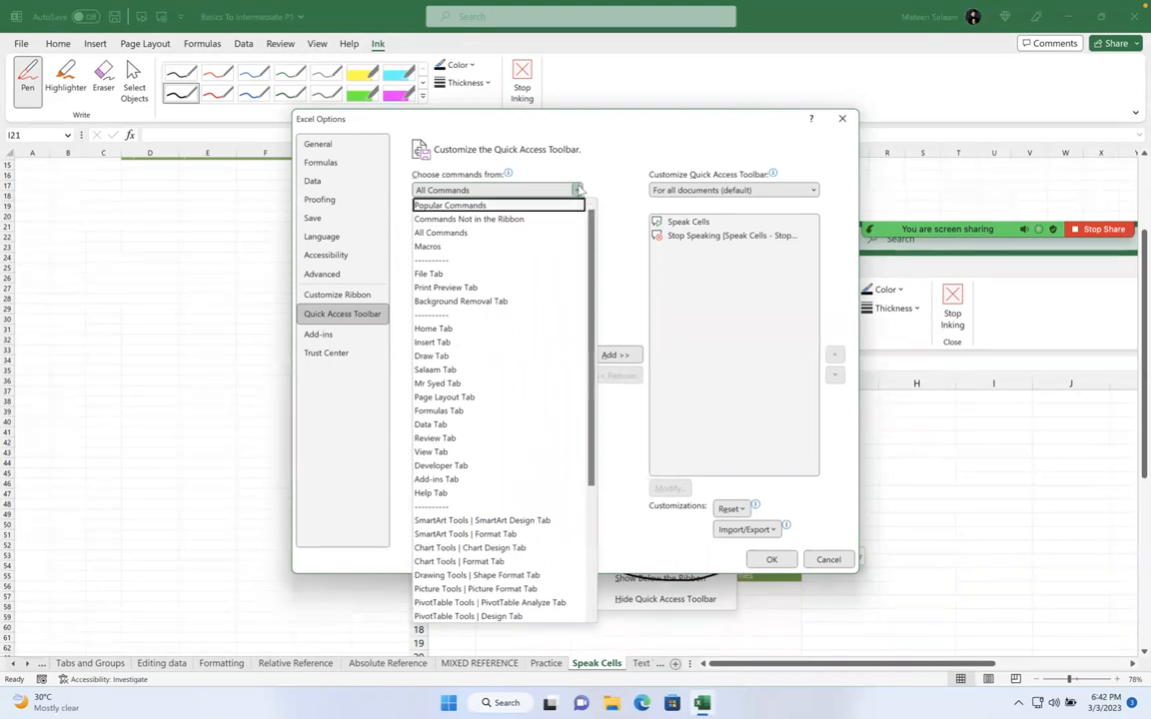
left_click(470, 232)
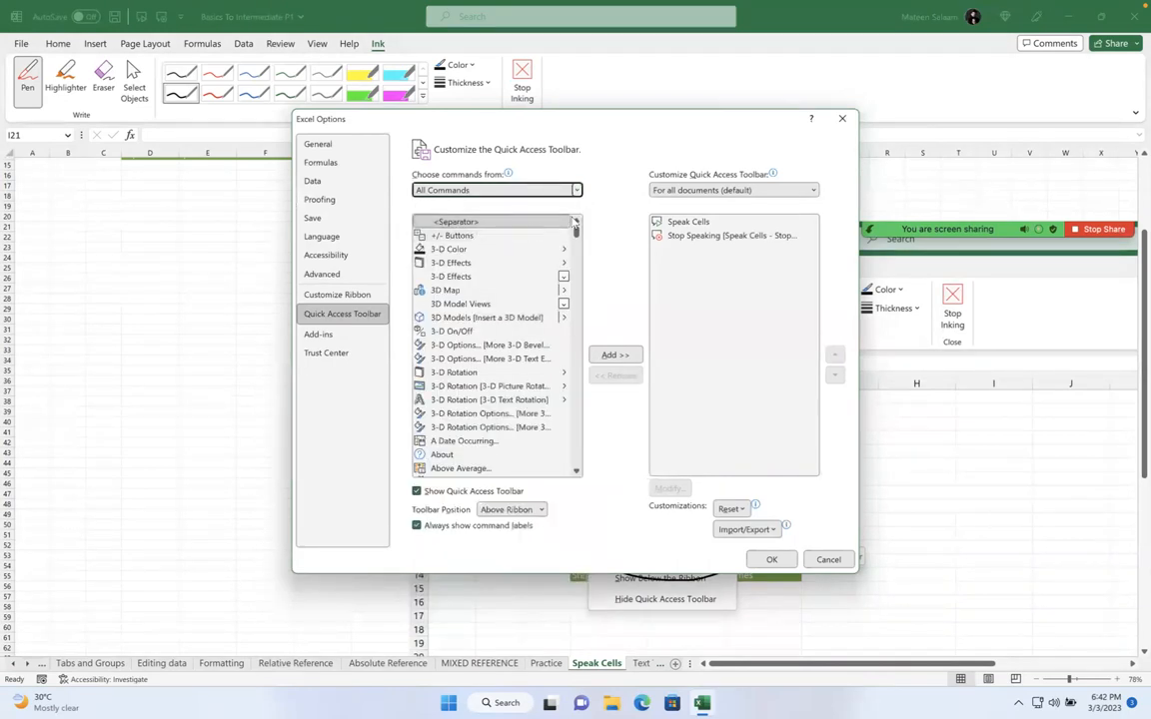
Jump to Speak Cells in the command list by typing 'speak'
left_click(481, 264)
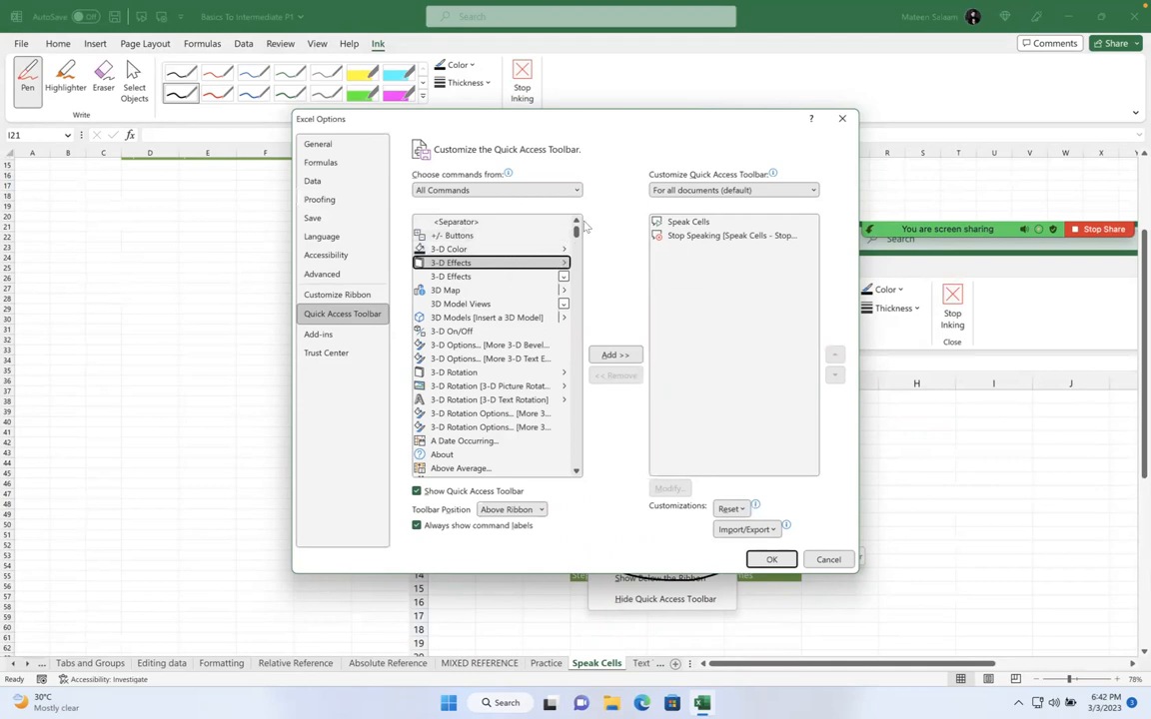
key("s")
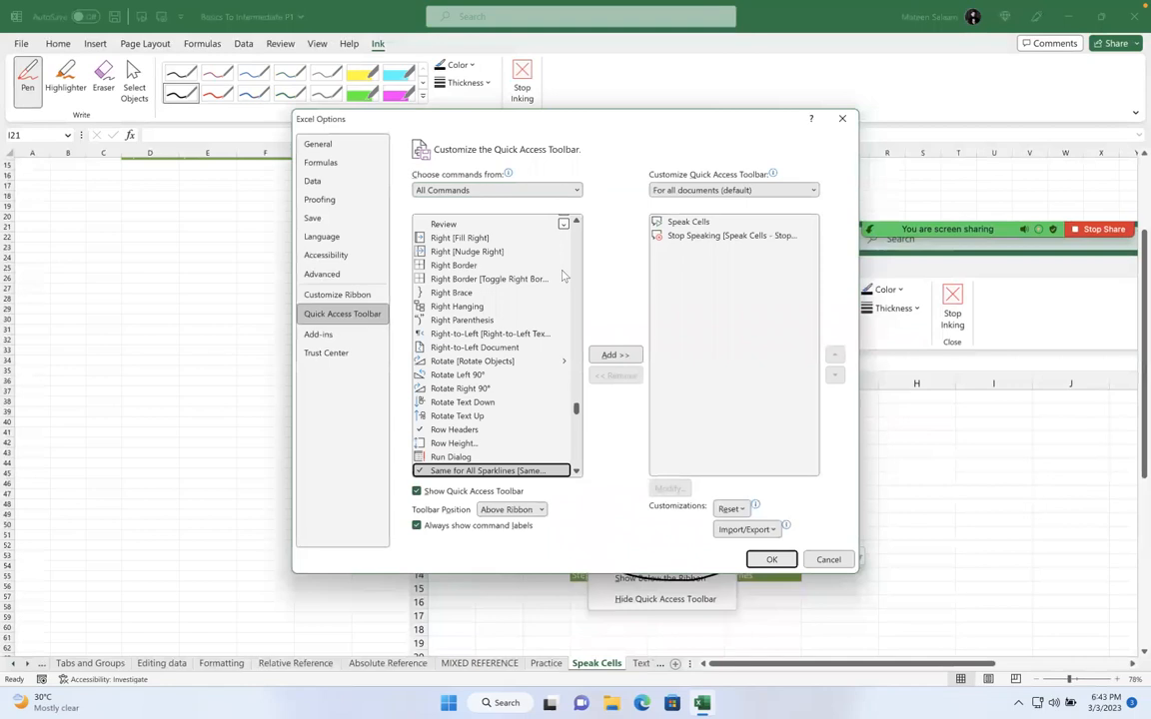
type("speak")
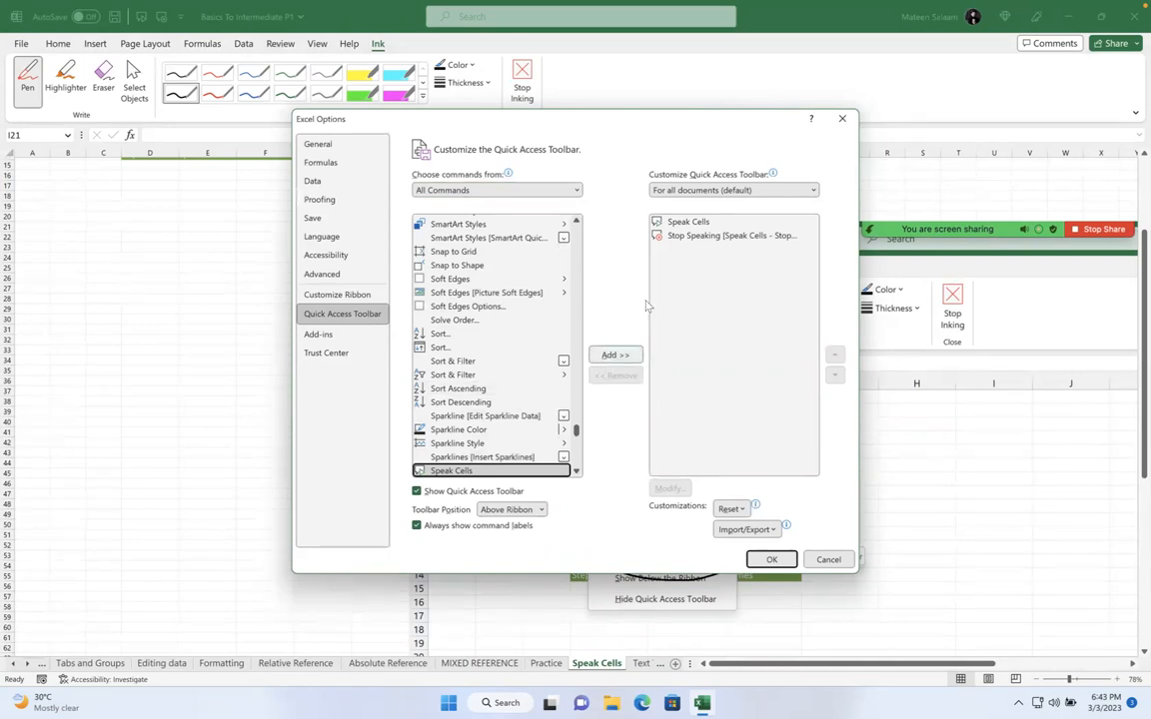
left_click(660, 221)
Remove Speak Cells and Stop Speaking from the toolbar list, then add Speak Cells back
left_click(621, 377)
left_click(620, 376)
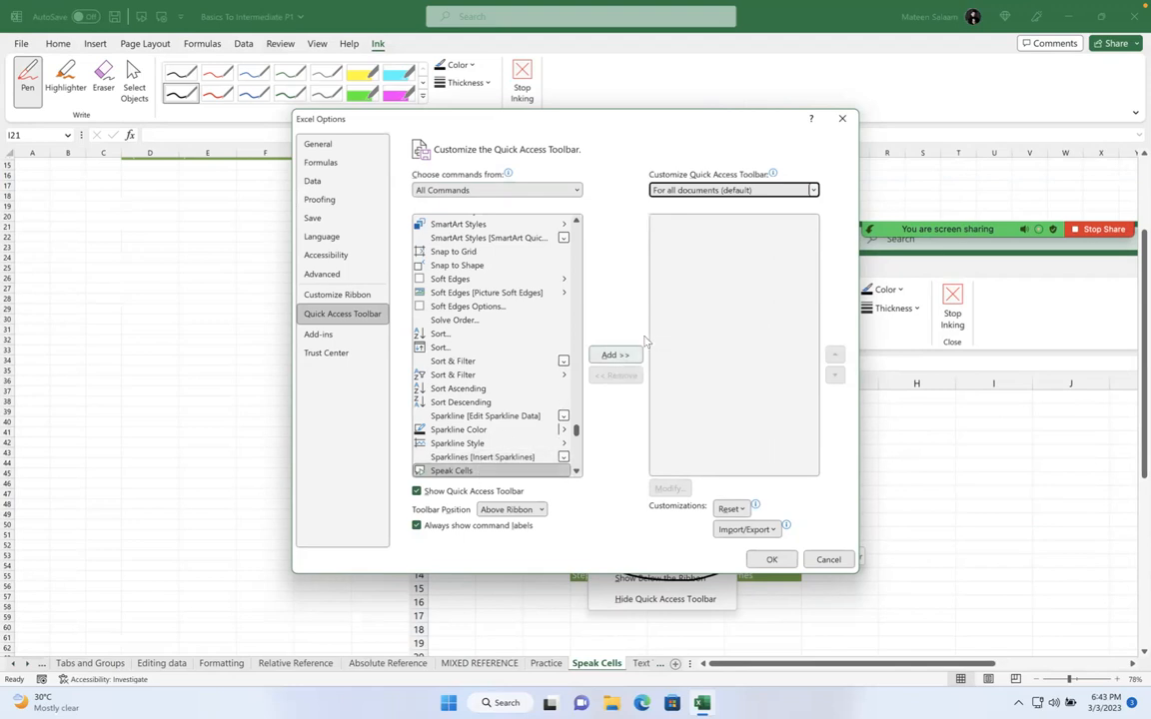
left_click(616, 355)
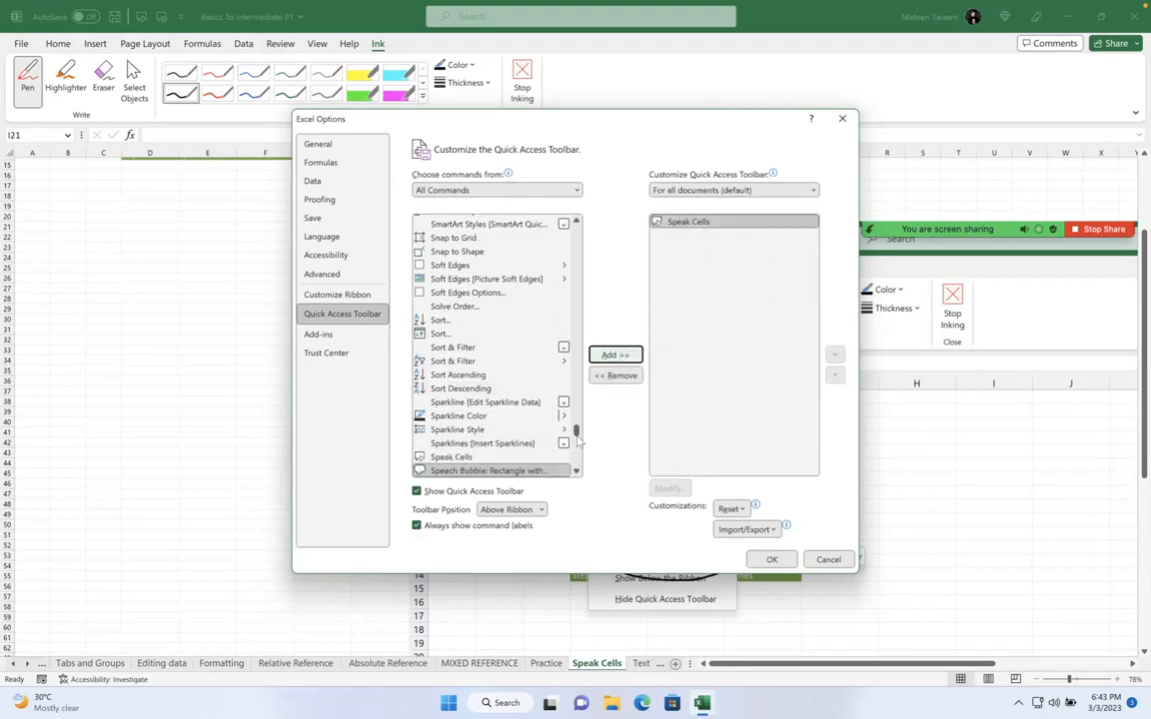
Add Stop Speaking back to the Quick Access Toolbar and confirm the options with OK
left_click(576, 472)
left_click(577, 472)
left_click(577, 472)
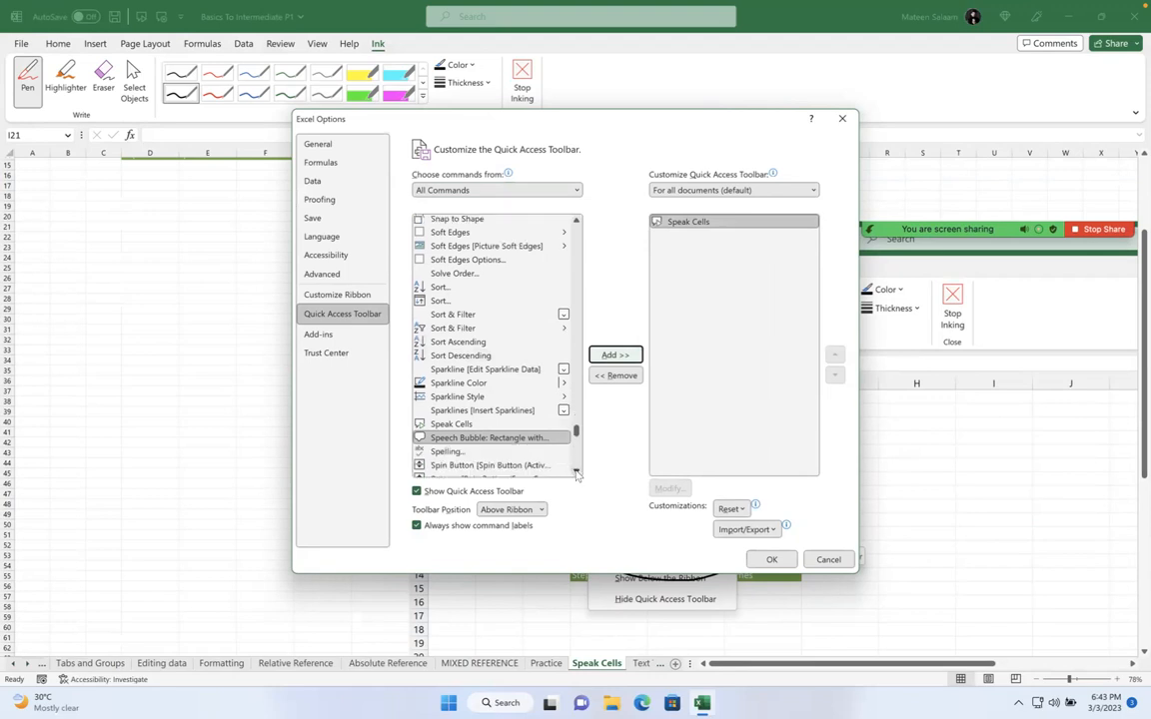
left_click(576, 472)
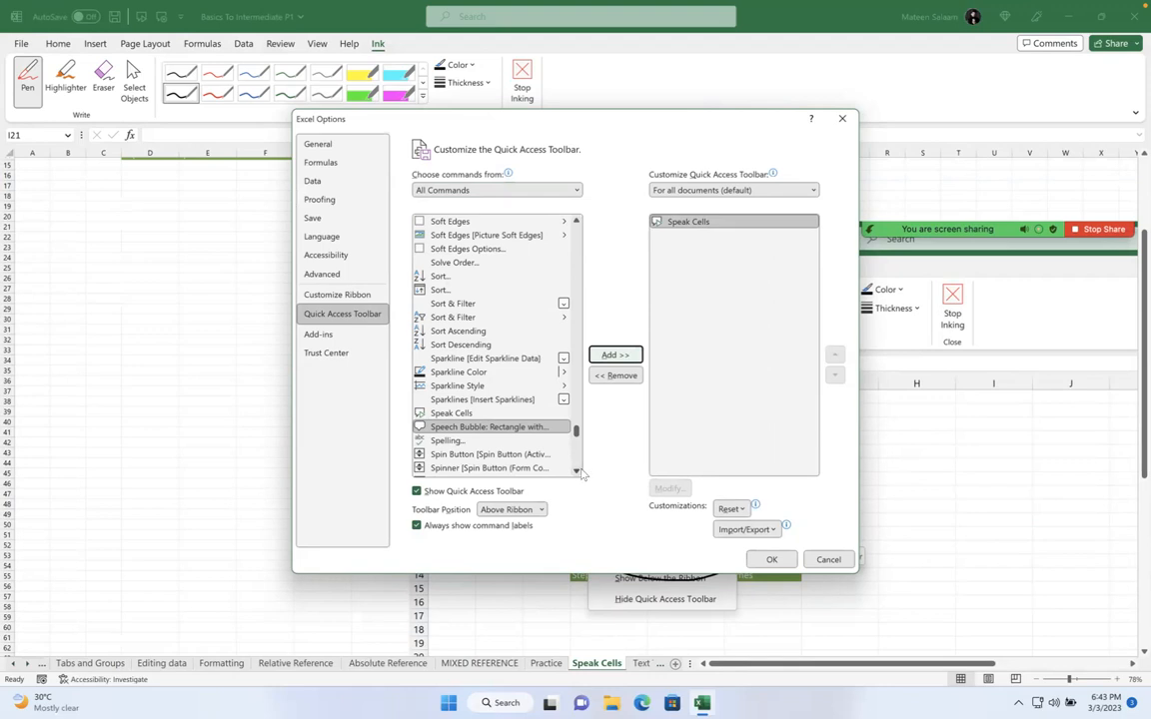
left_click(576, 471)
left_click(575, 472)
left_click(575, 472)
left_click(575, 471)
left_click(576, 472)
left_click(576, 472)
left_click(575, 472)
left_click(575, 471)
left_click(575, 471)
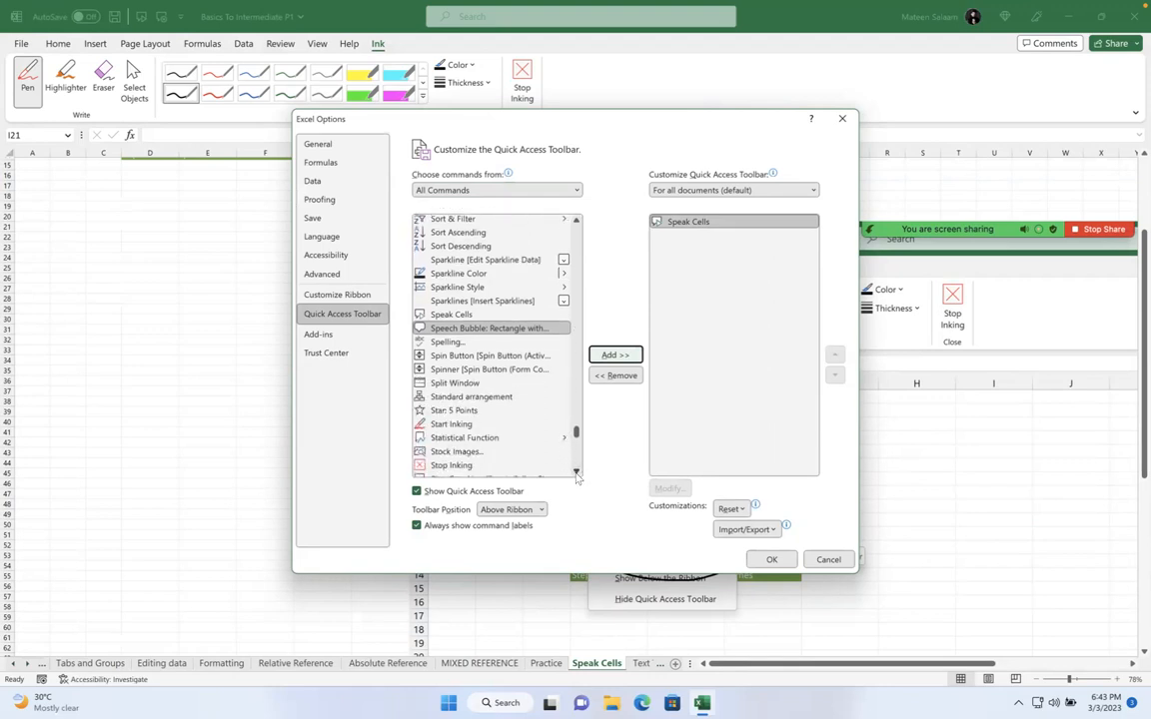
left_click(575, 471)
left_click(520, 457)
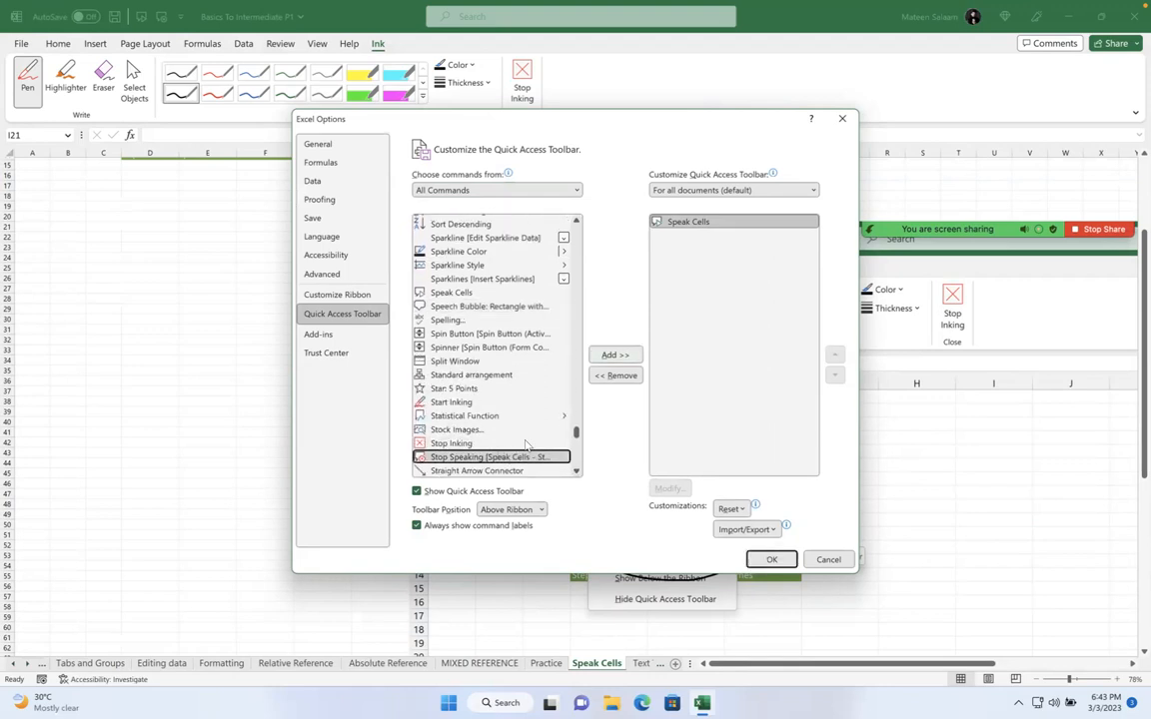
left_click(633, 355)
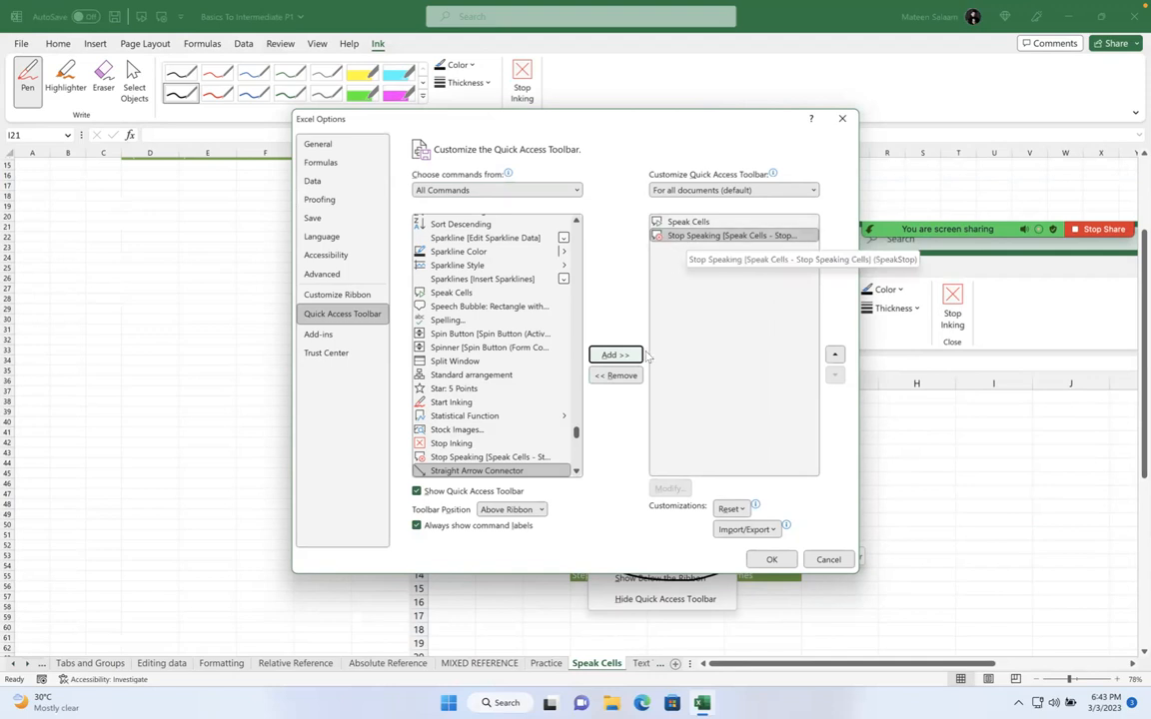
left_click(771, 560)
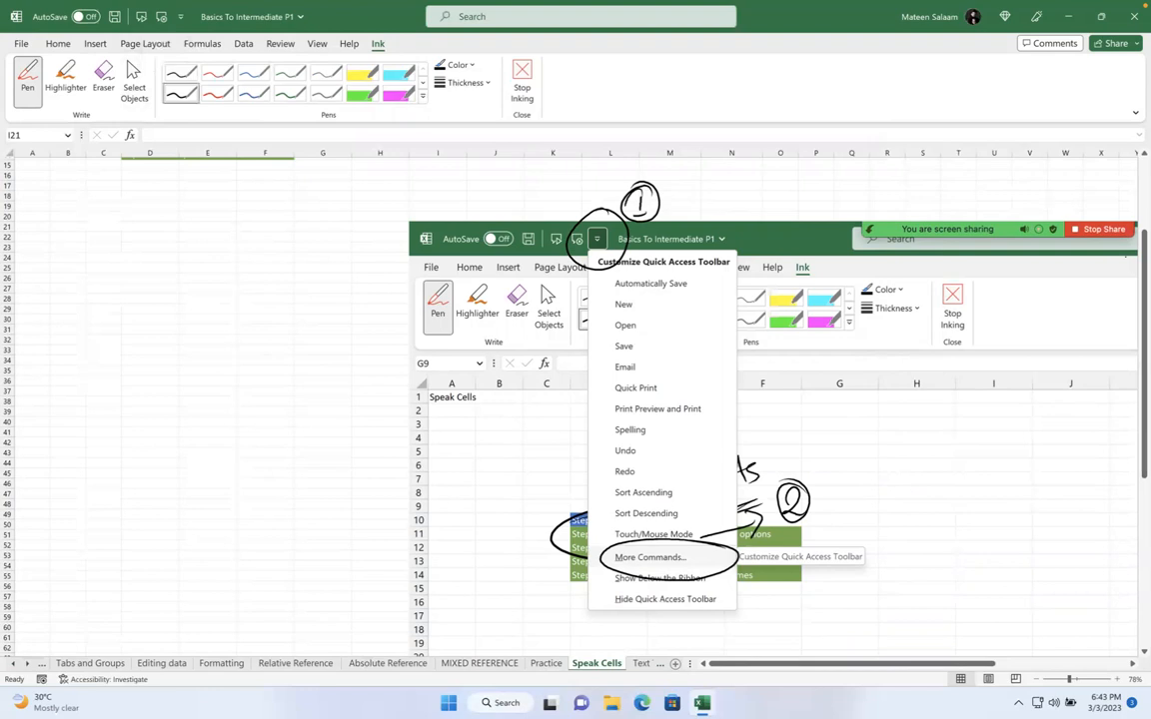
Use Select Objects on the Ink tab to delete the ink oval around Steps
left_click_drag(1142, 268, 1131, 160)
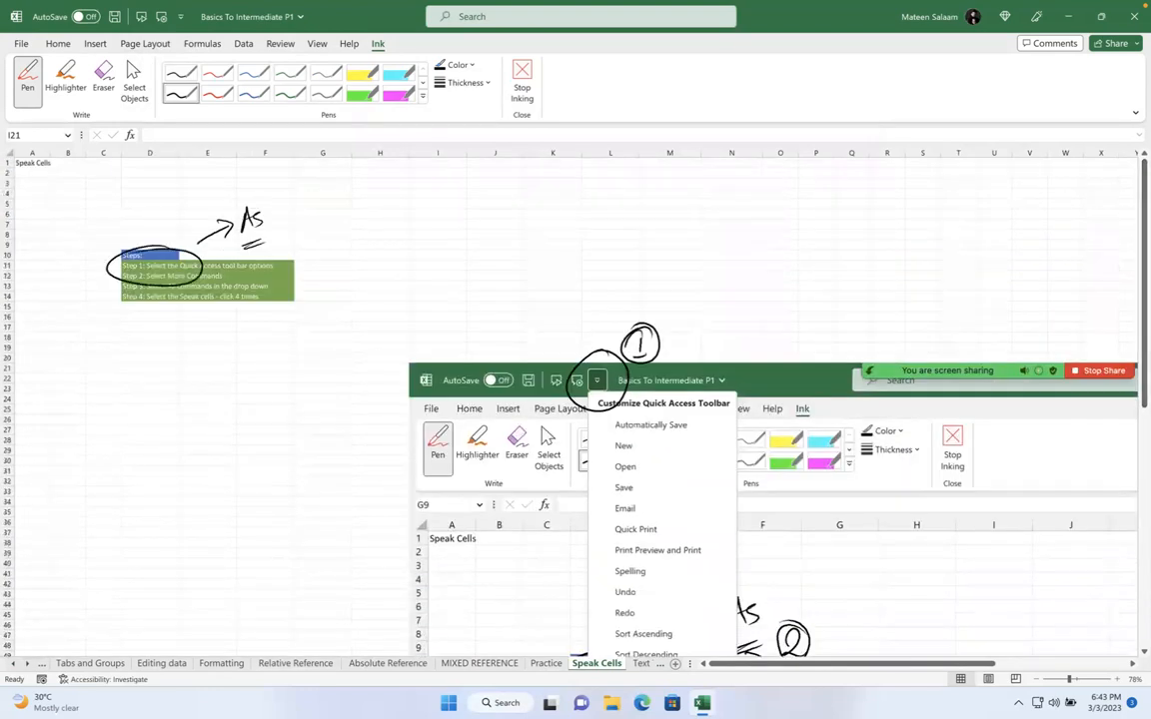
left_click(133, 80)
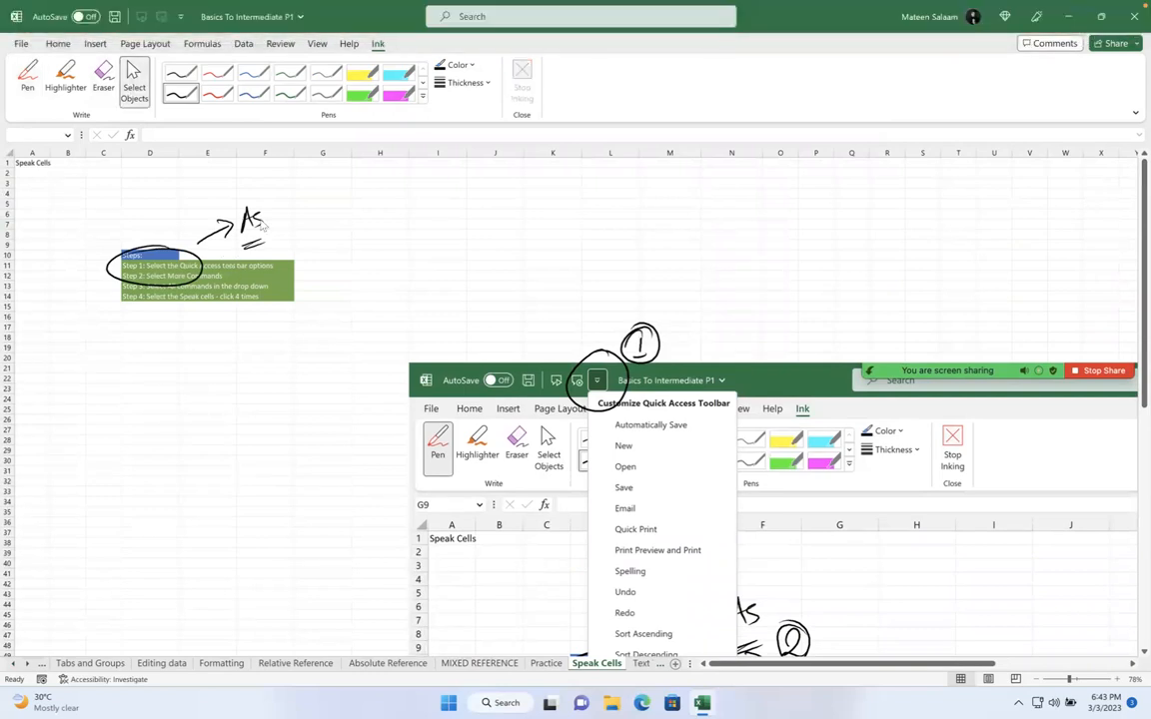
left_click(160, 260)
key("Delete")
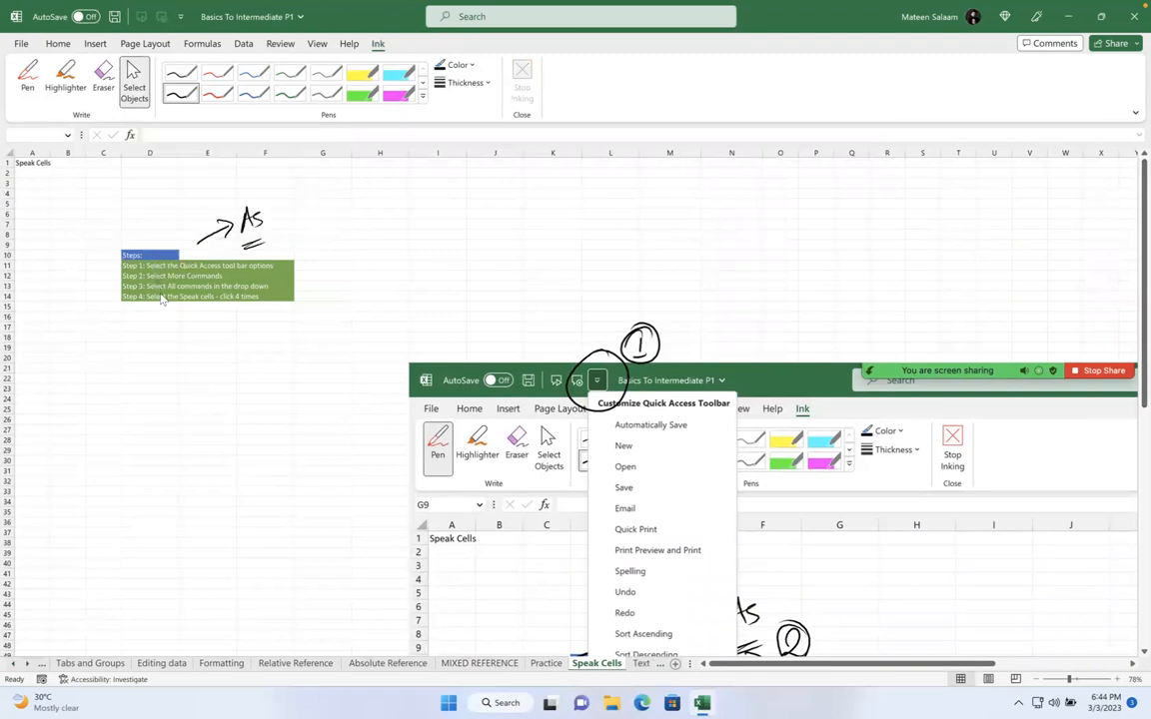
Return to normal editing and delete the pasted menu screenshot picture
left_click(58, 43)
left_click(127, 265)
left_click_drag(157, 256, 154, 295)
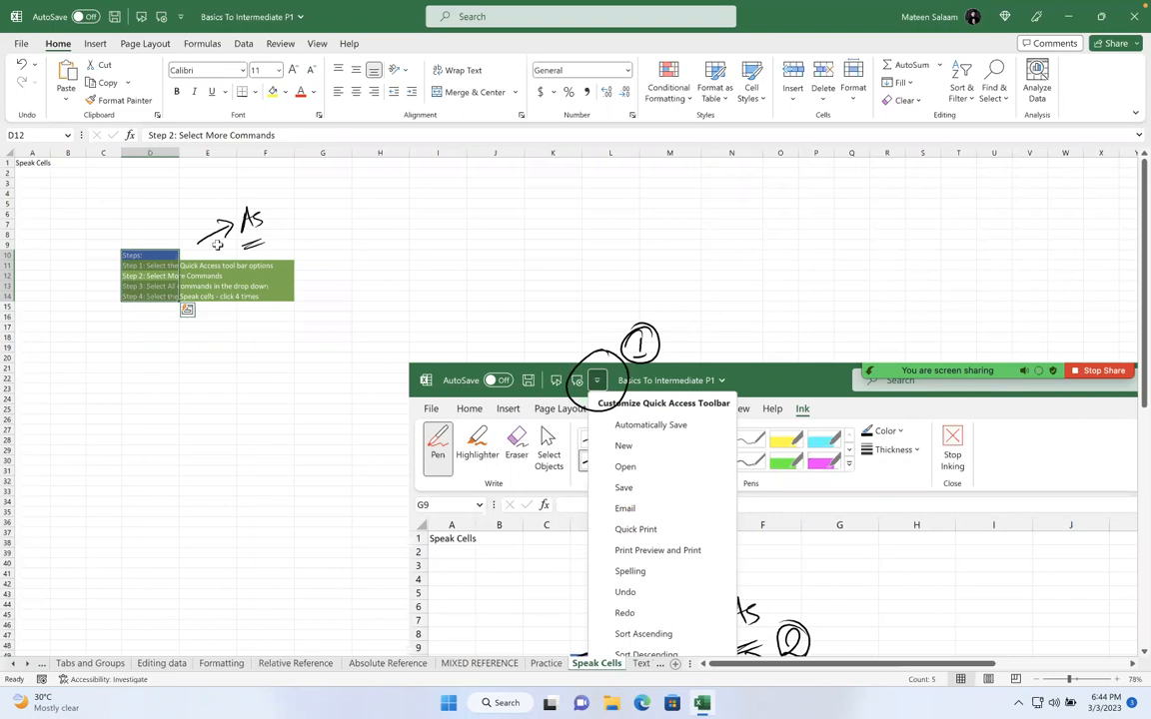
left_click(474, 387)
key("Delete")
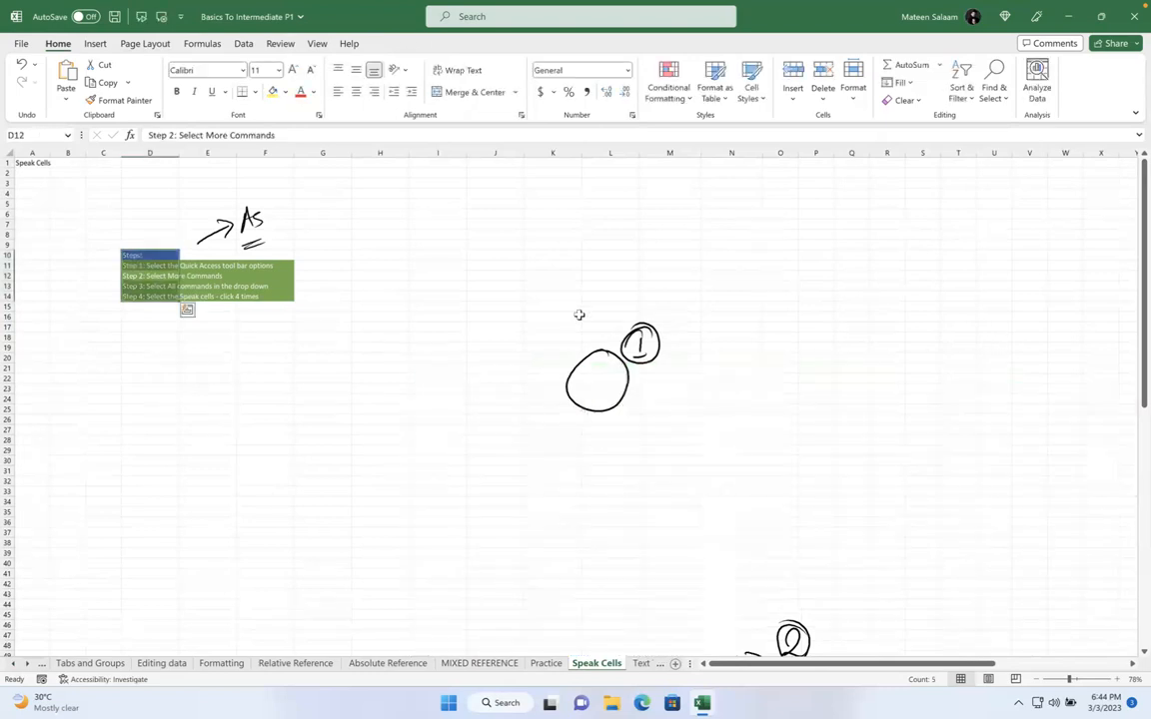
Delete the remaining ink: small circle, big circle, bottom scribble, and the As drawing with arrow
left_click_drag(579, 314, 765, 543)
left_click(641, 345)
key("Delete")
left_click(625, 379)
key("Delete")
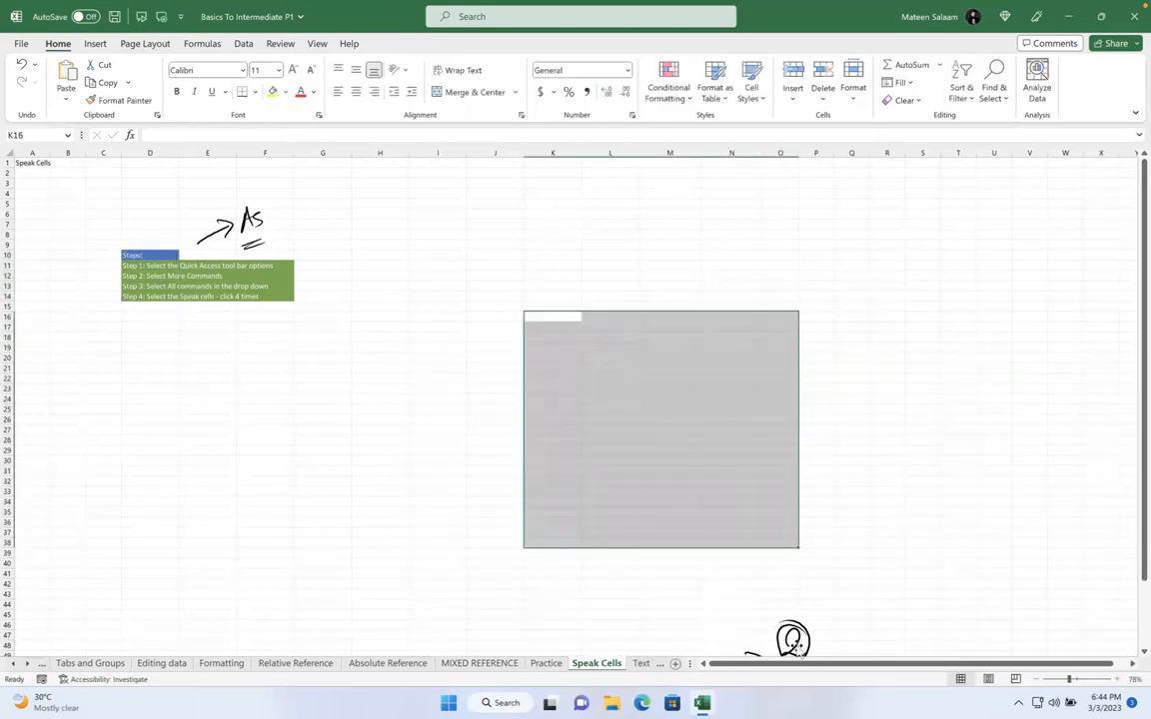
left_click(716, 582)
key("Delete")
left_click(242, 206)
key("Delete")
left_click(360, 277)
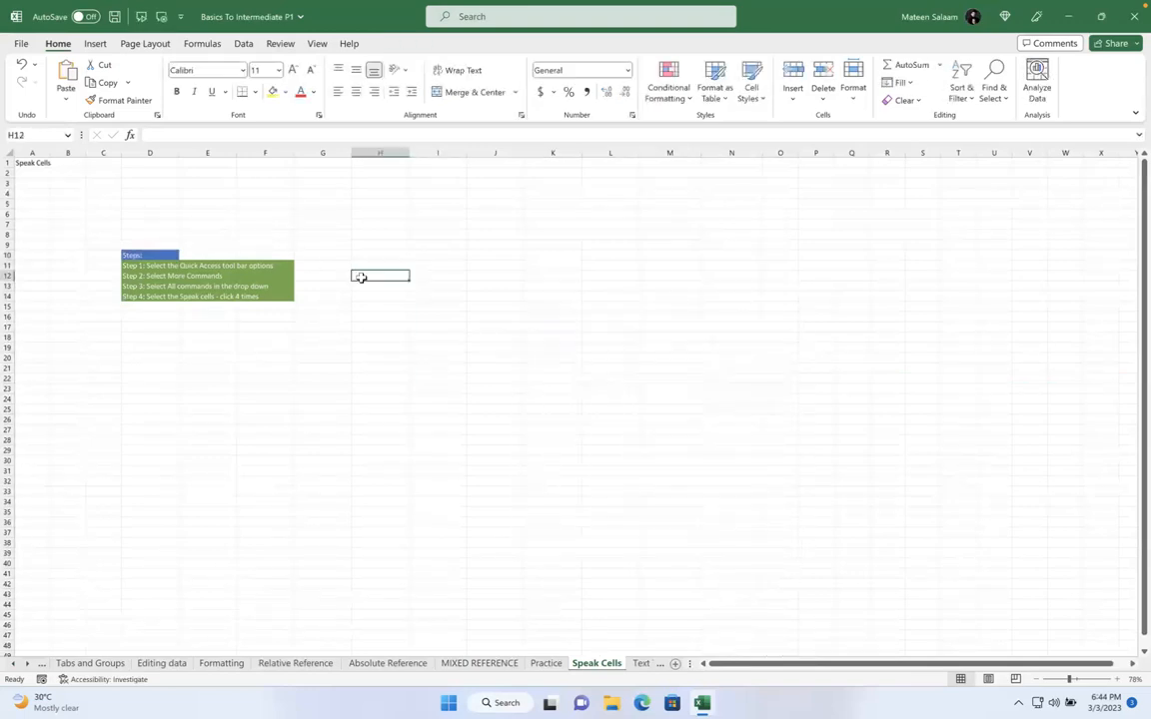
left_click(181, 16)
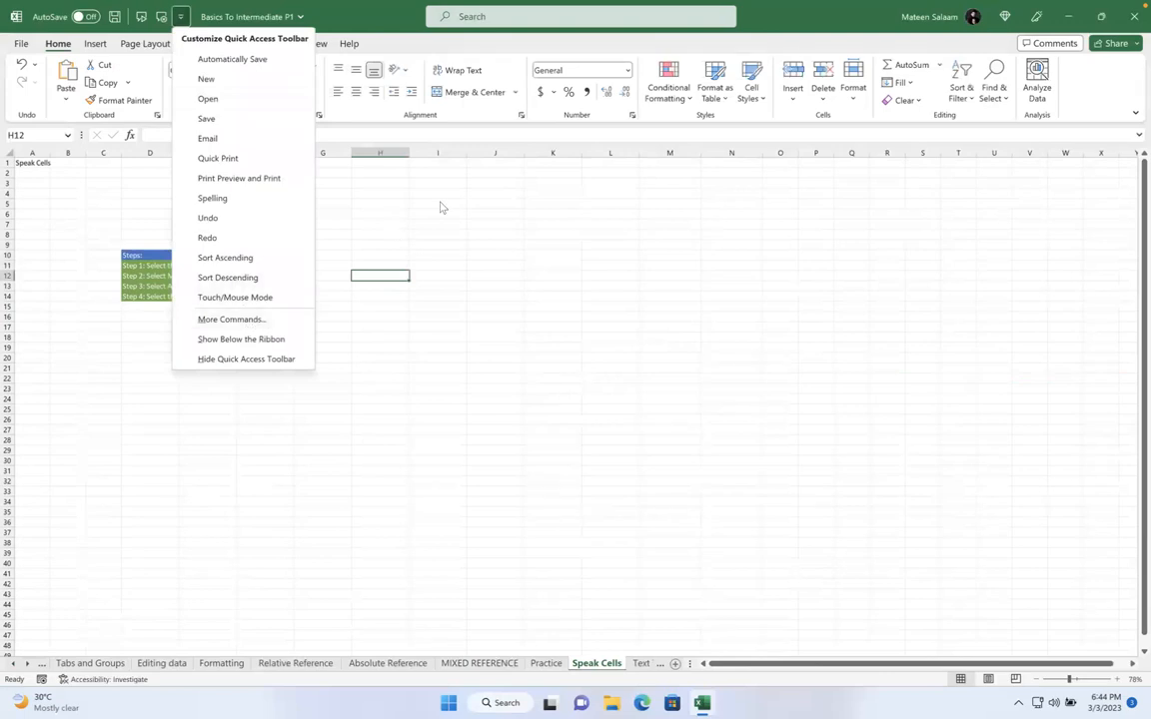
Open and close the Quick Access Toolbar customization list a few times, then go to the Text To Columns sheet
left_click(400, 188)
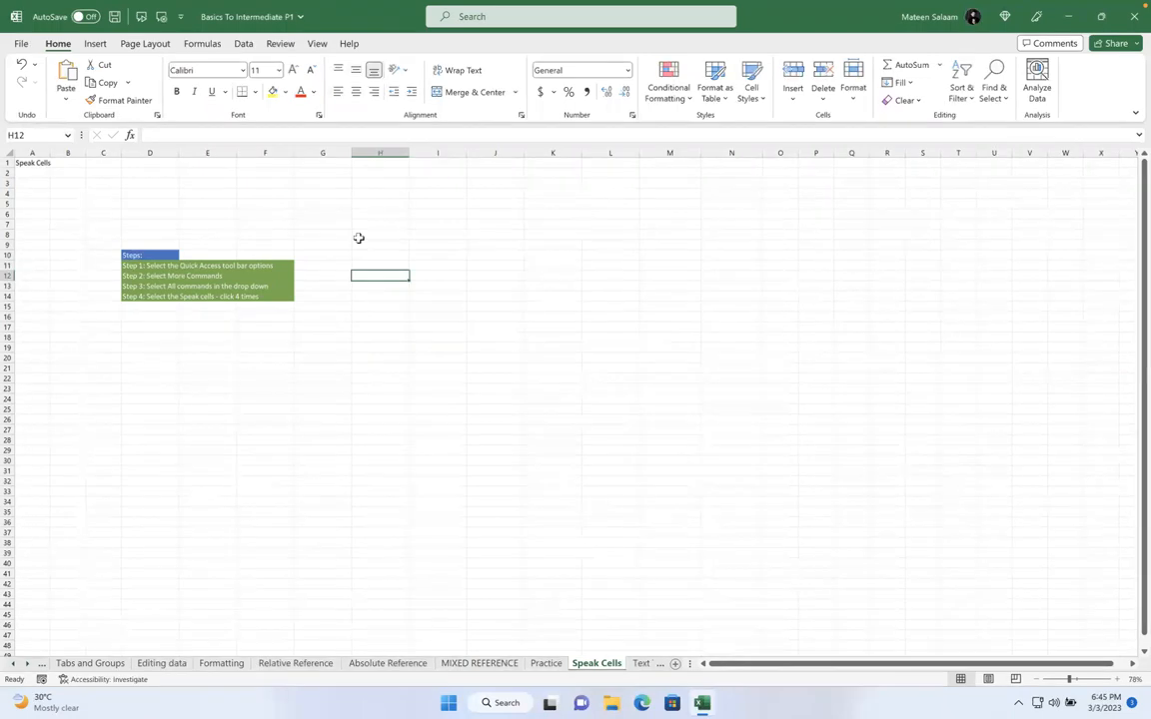
left_click(180, 16)
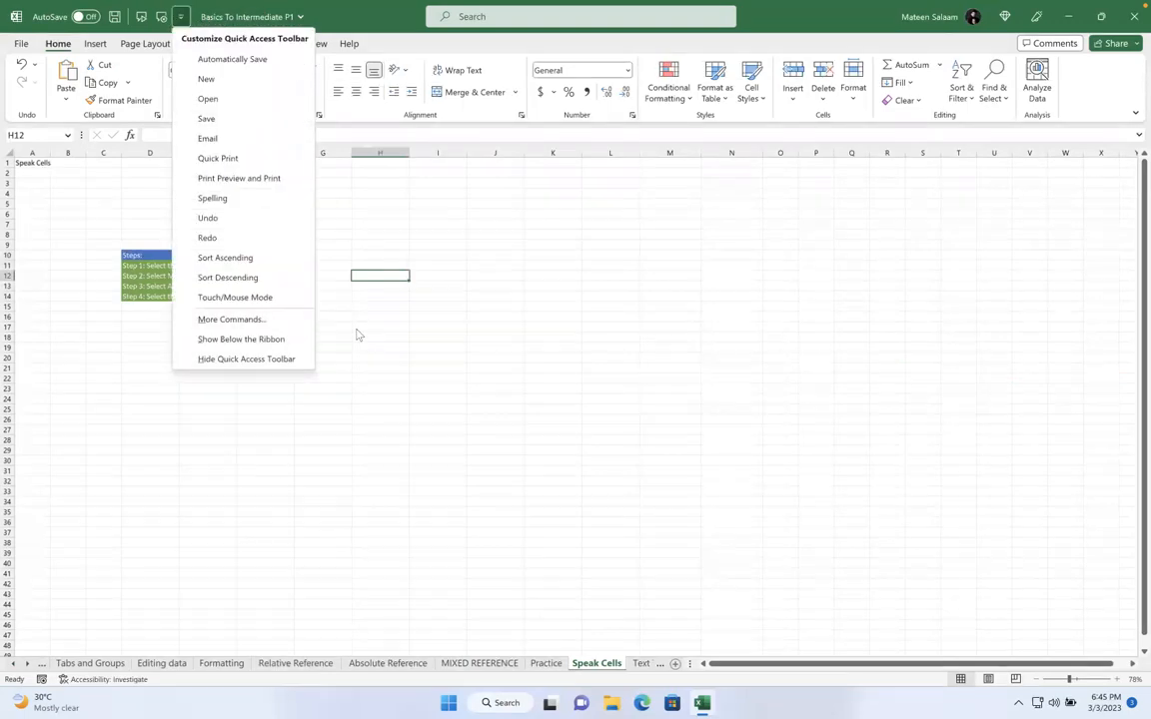
left_click(477, 355)
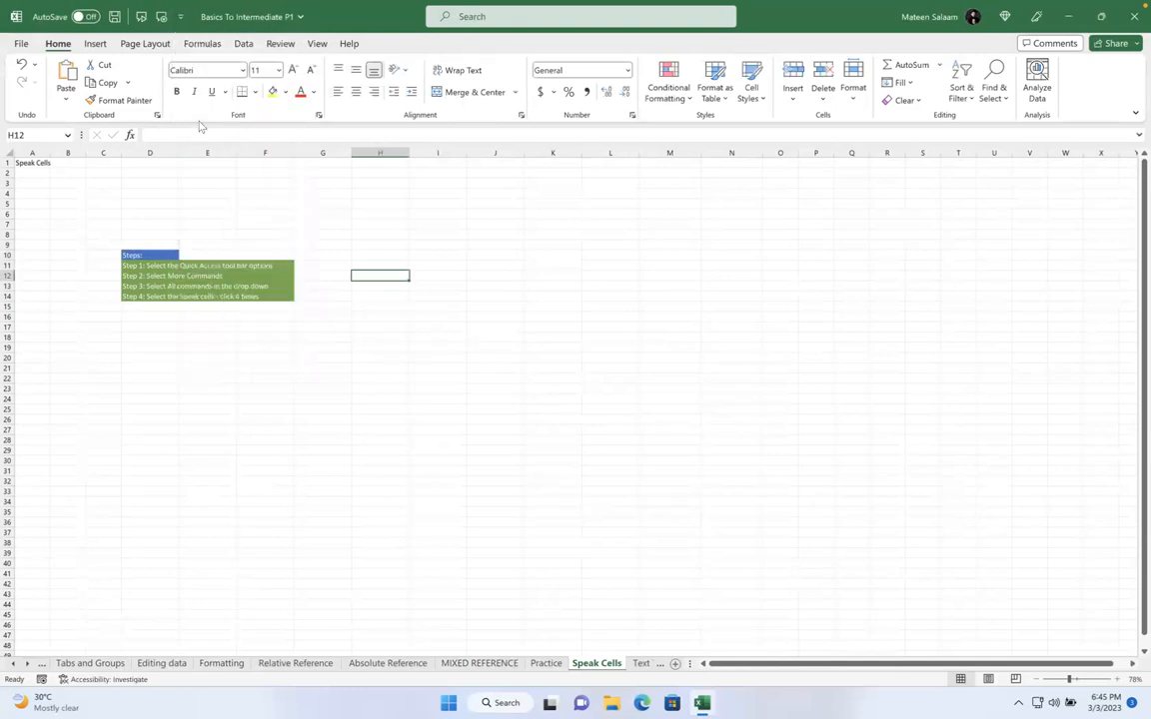
left_click(180, 16)
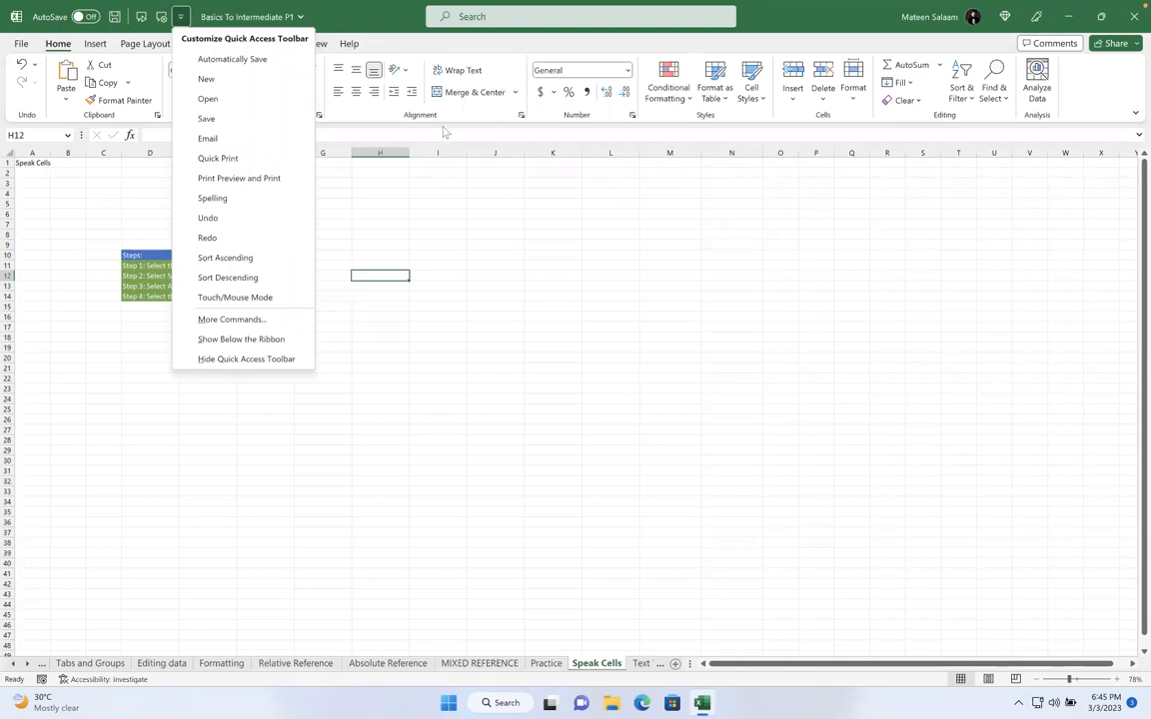
left_click(363, 184)
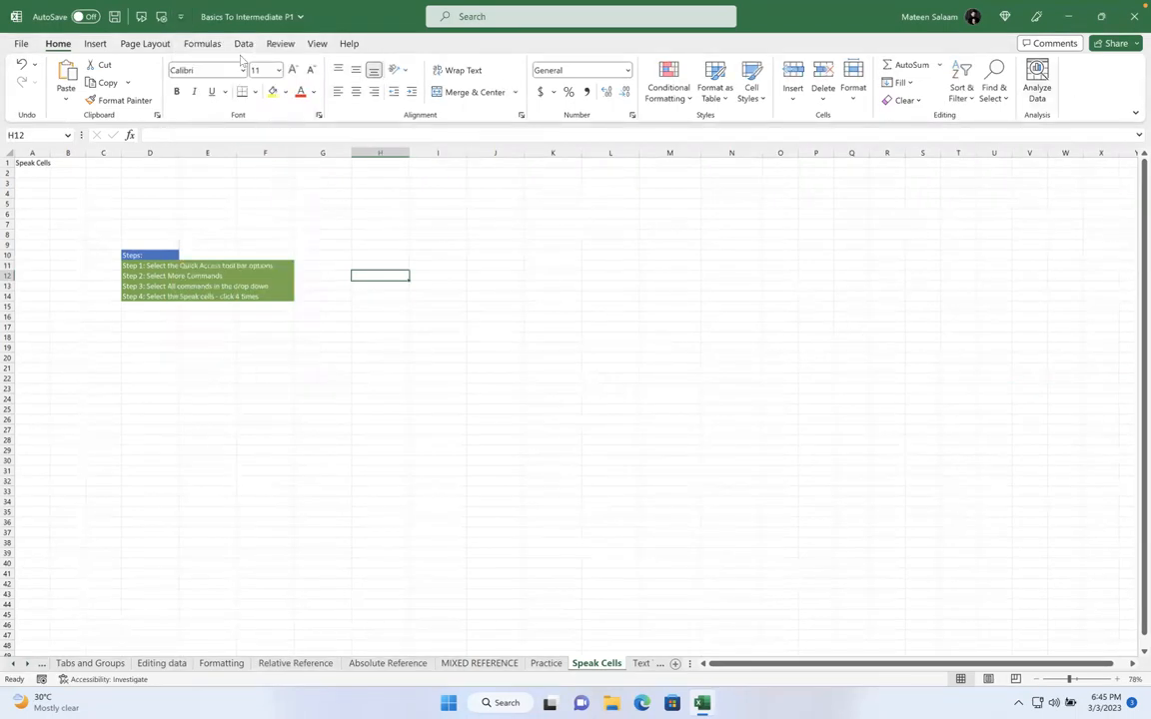
left_click(181, 18)
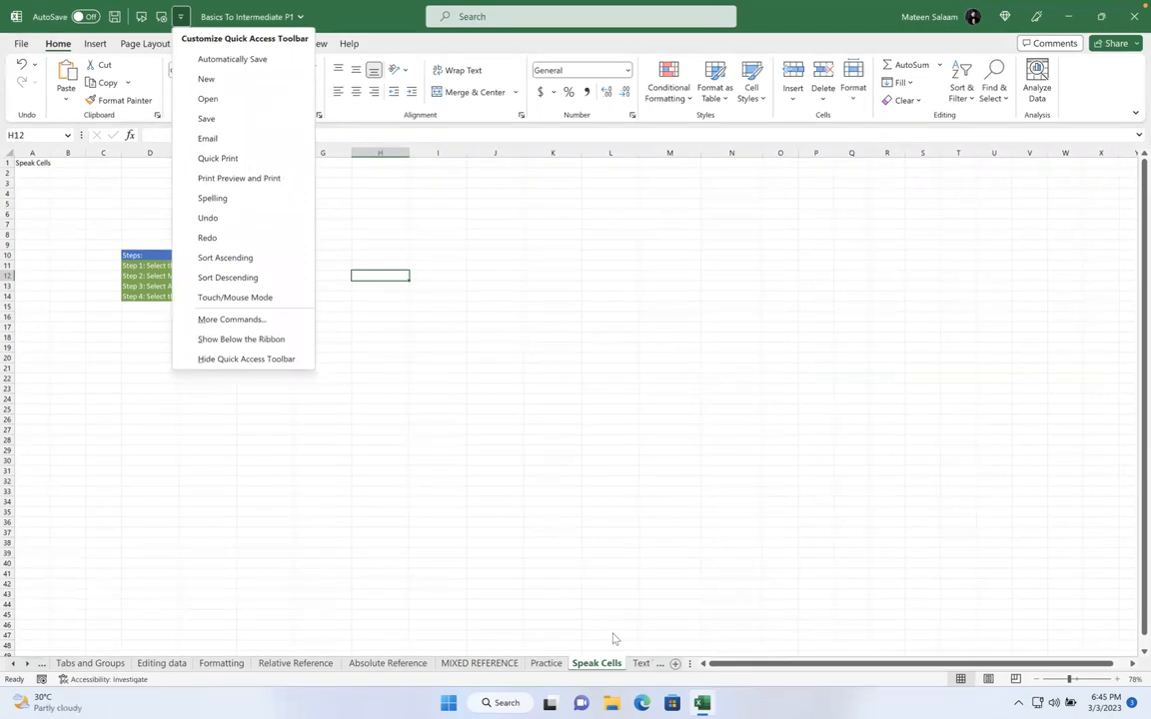
left_click(633, 664)
left_click(635, 664)
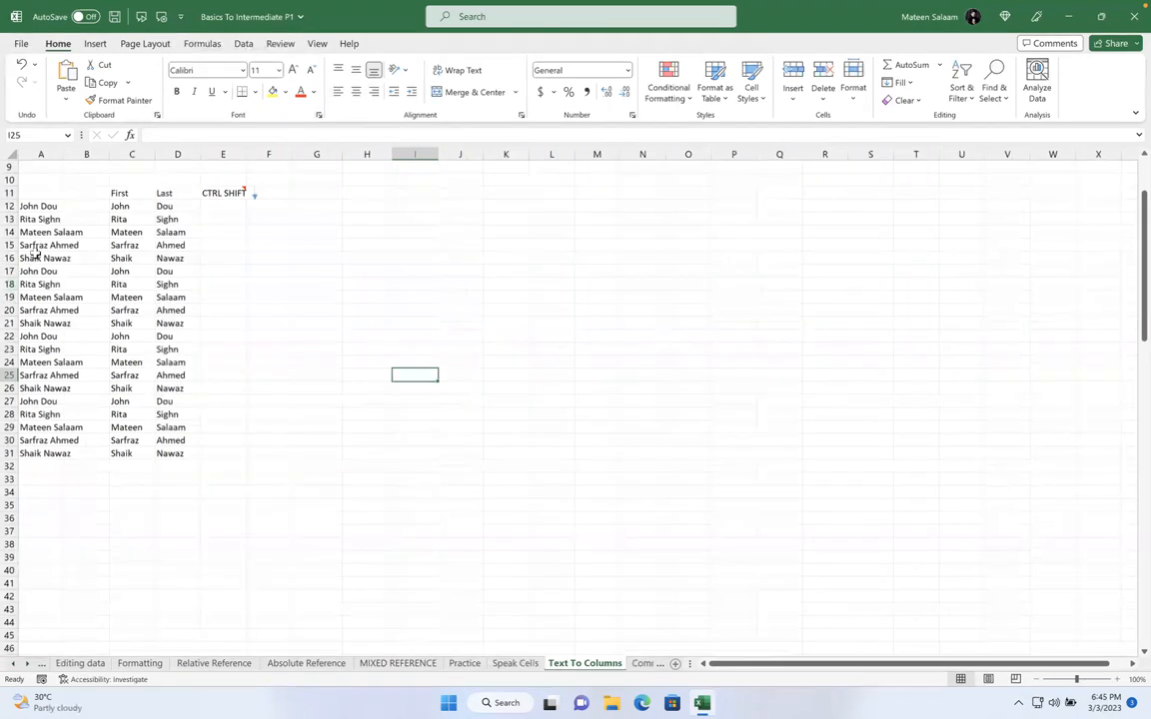
Clear the split first and last names from C12:D31
left_click_drag(32, 220, 50, 455)
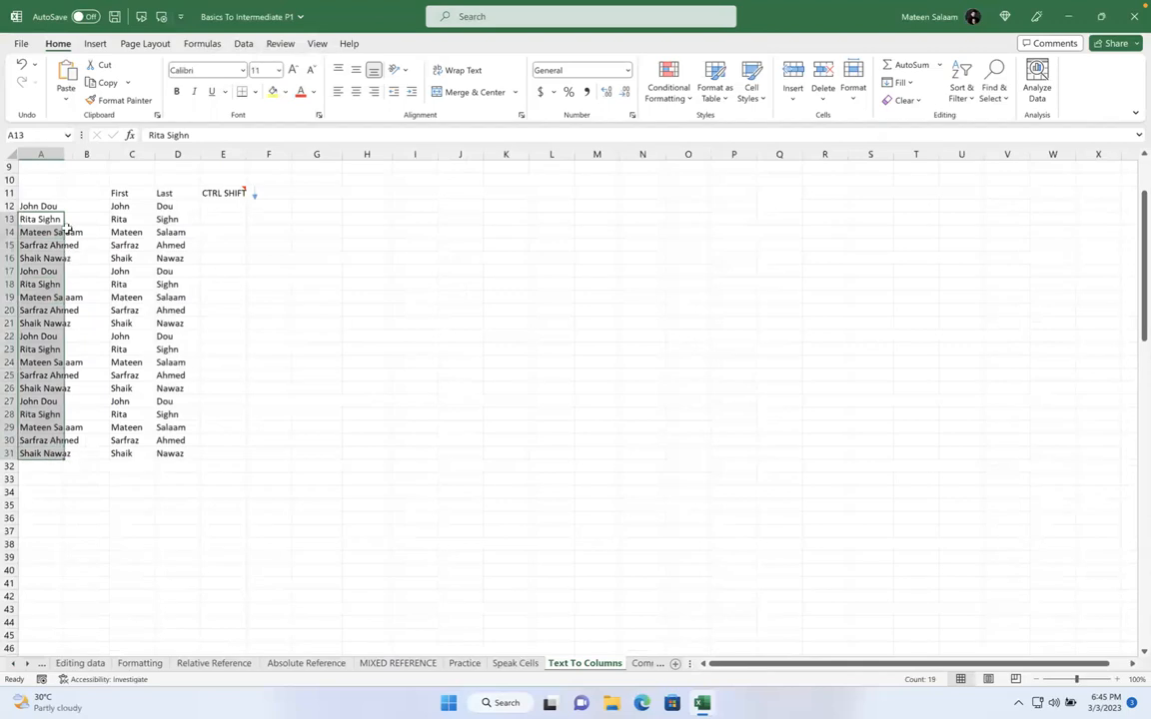
left_click(40, 204)
key("ctrl+shift+Down")
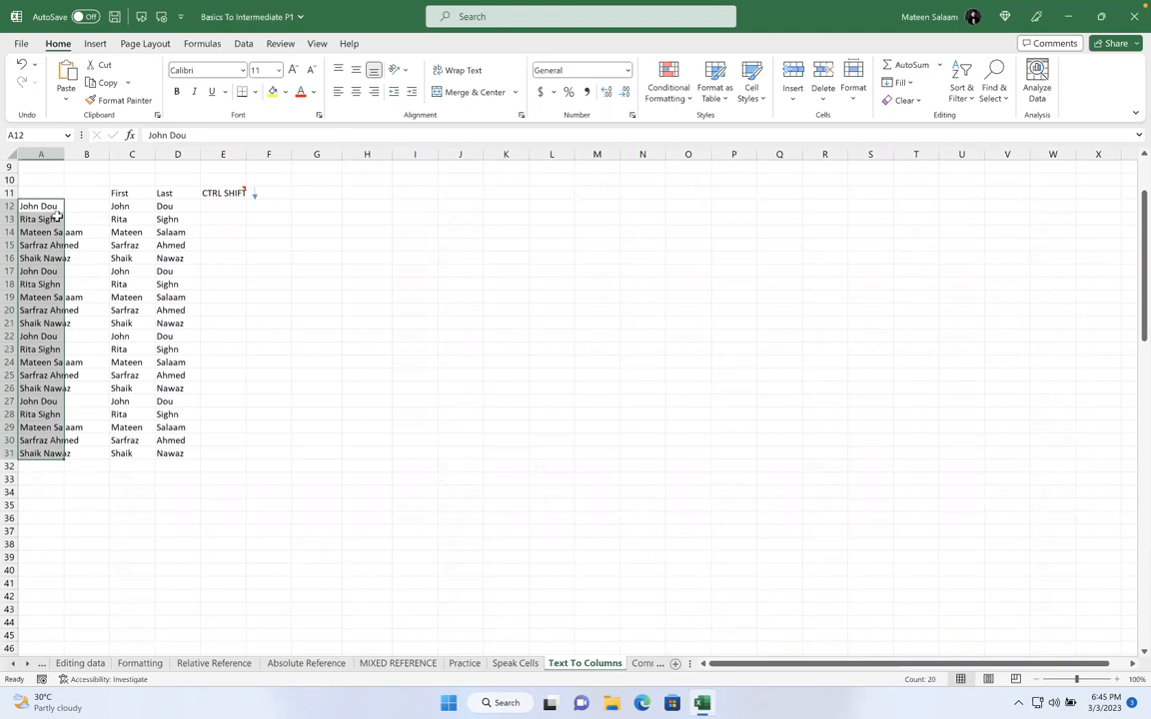
left_click(117, 207)
left_click_drag(117, 206, 275, 461)
key("Delete")
left_click(165, 374)
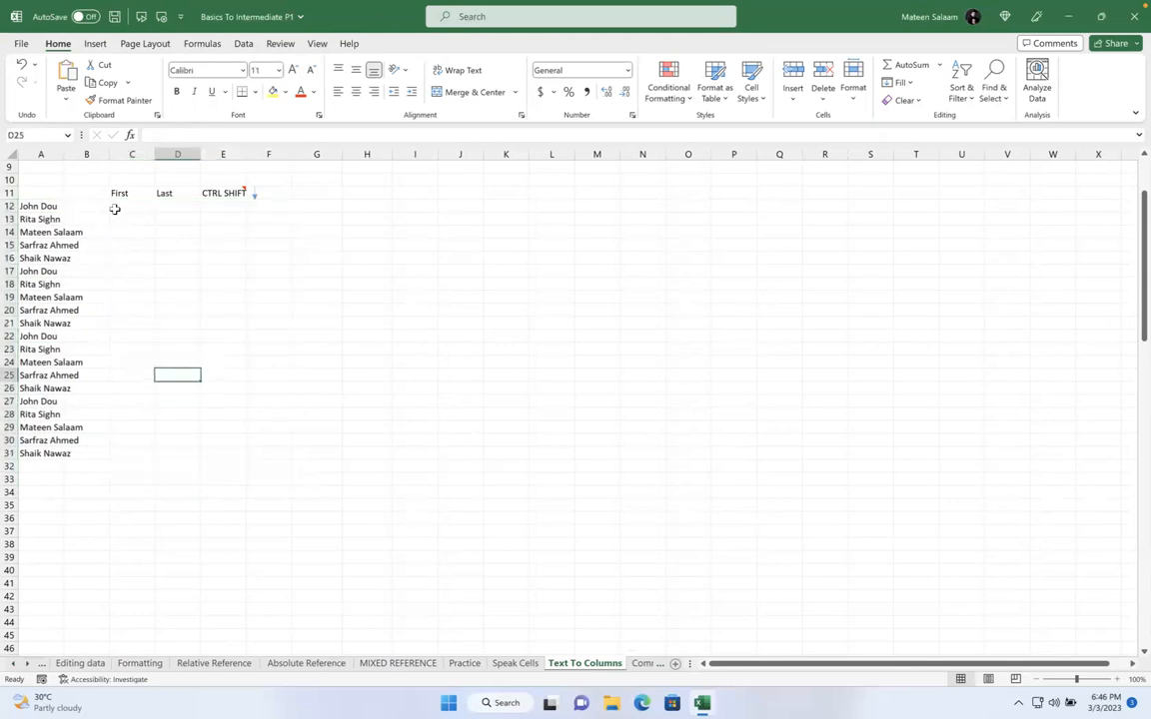
Select the full names in A12:A31, then pick C12 for the first-name formula
left_click(51, 206)
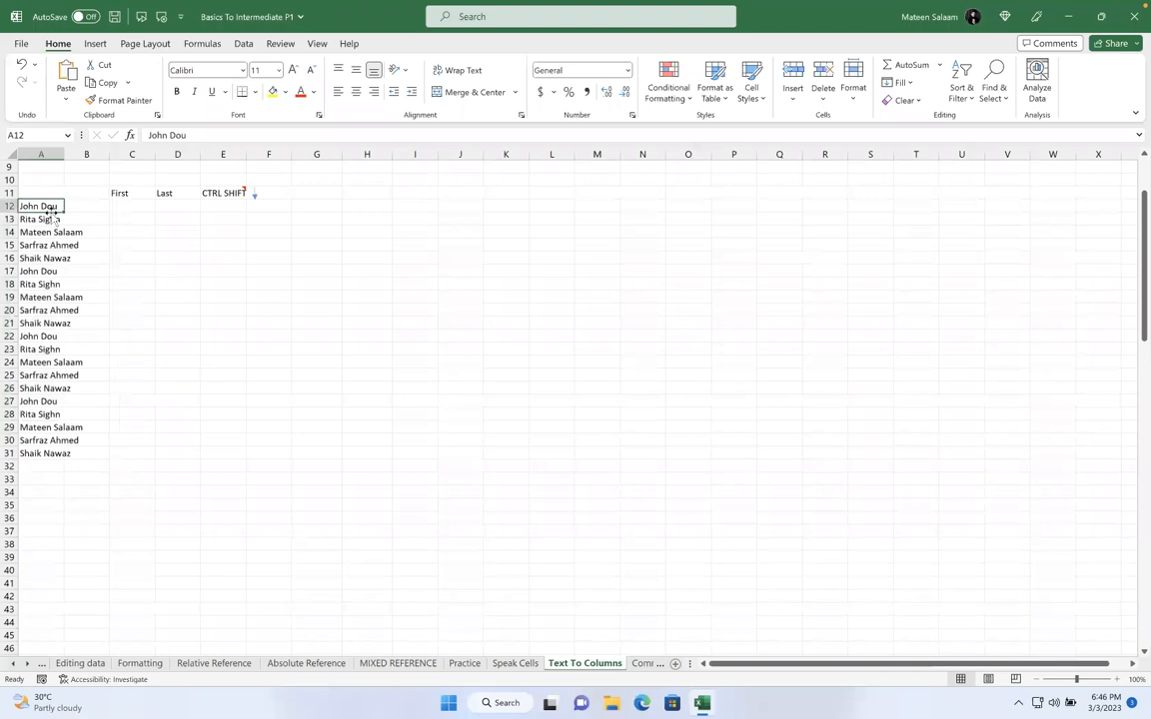
left_click(130, 205)
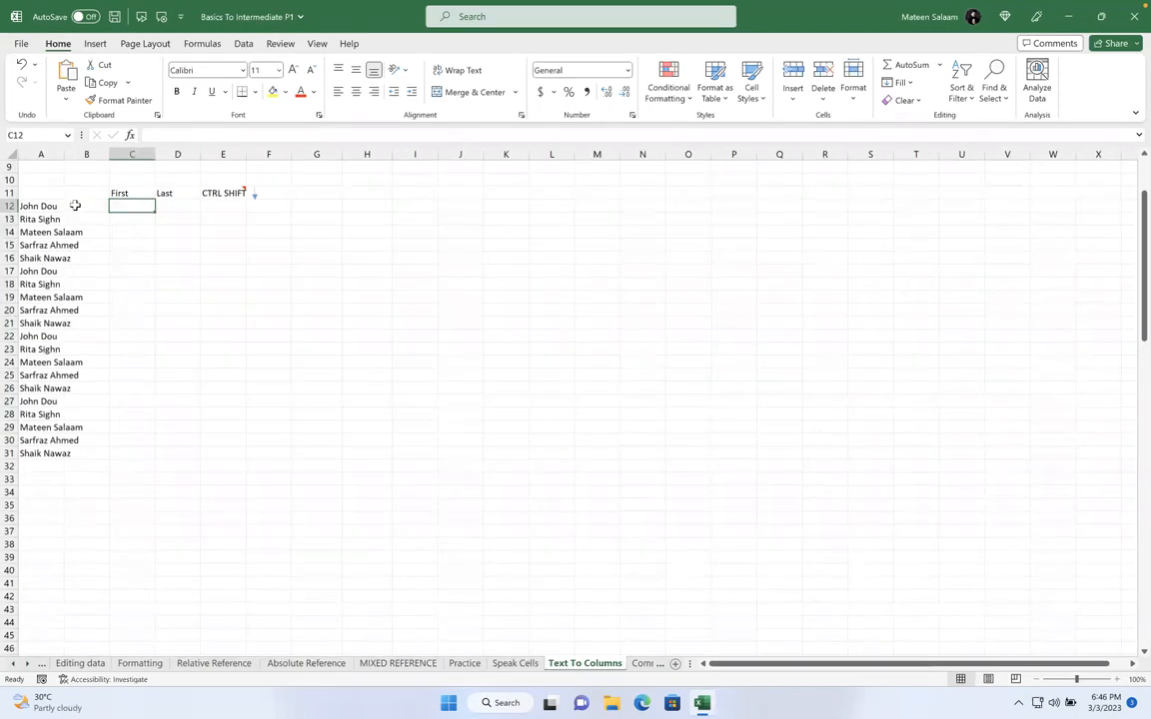
left_click(44, 205)
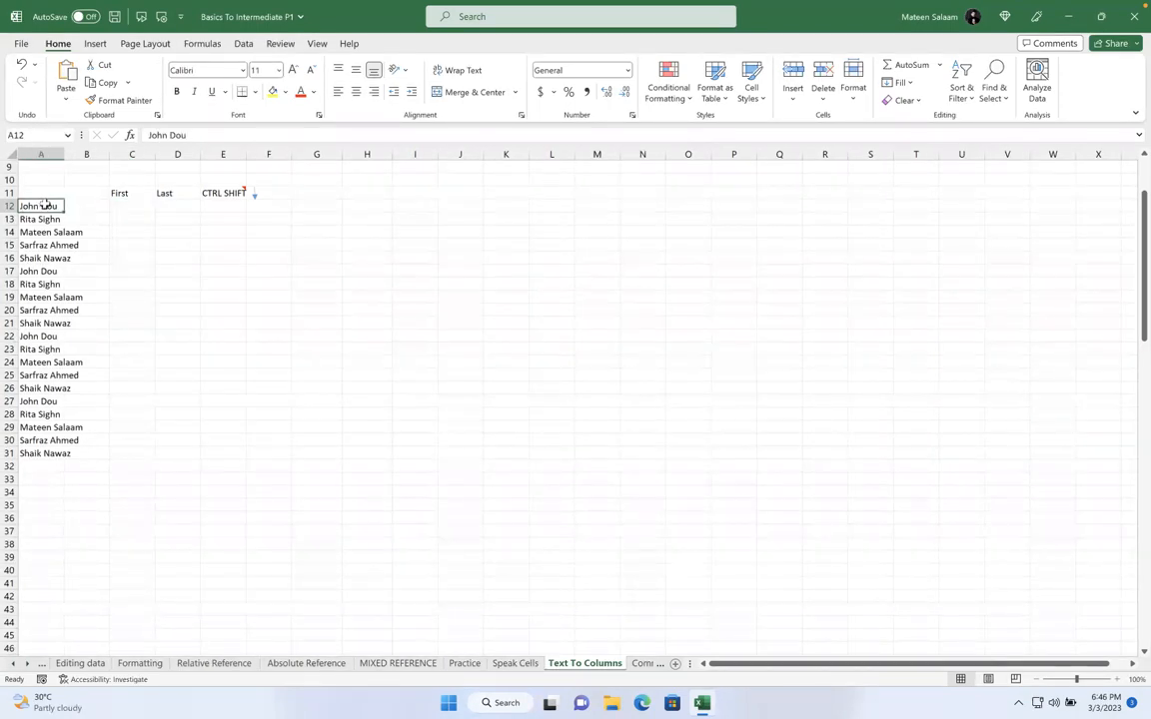
left_click_drag(45, 205, 39, 453)
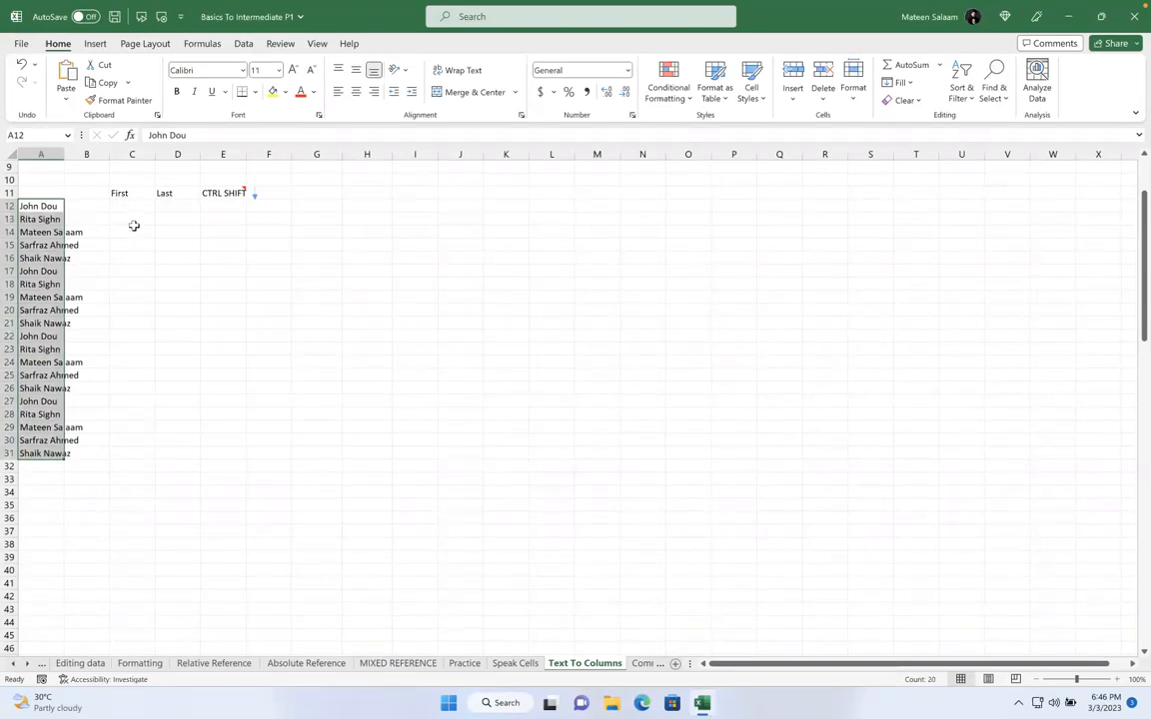
left_click(137, 207)
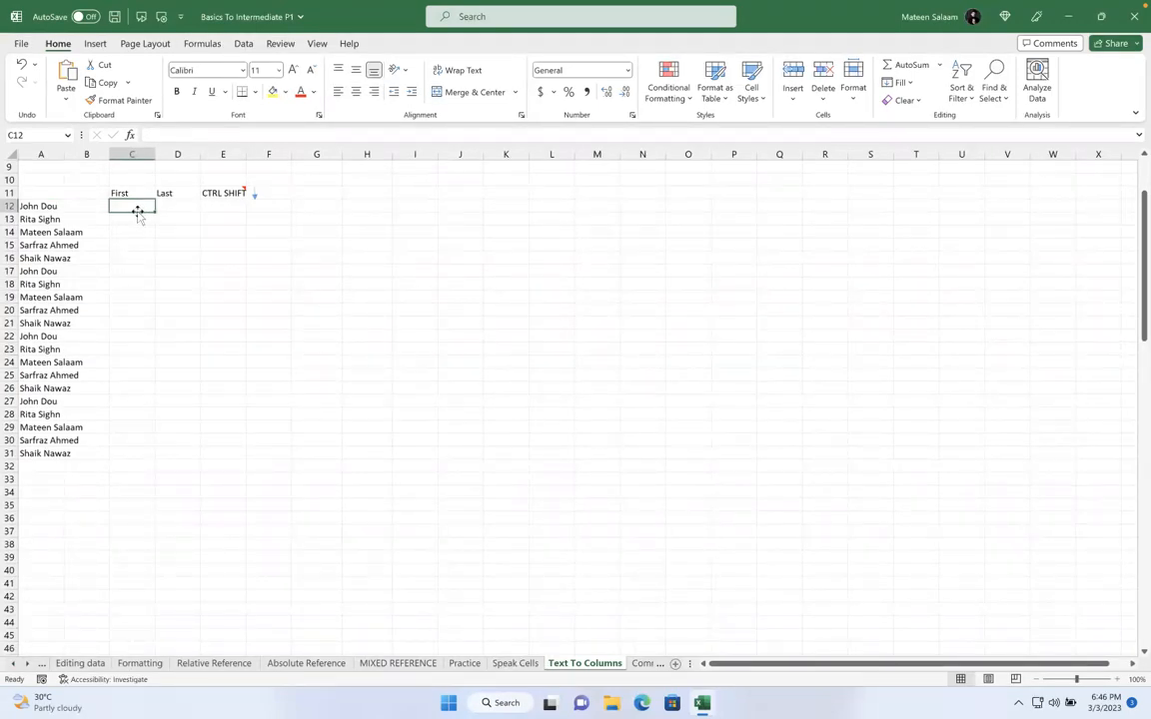
Enter =LEFT(A12,FIND(" ",A12,1)-1) in C12 to extract John, then clear it again
type("=")
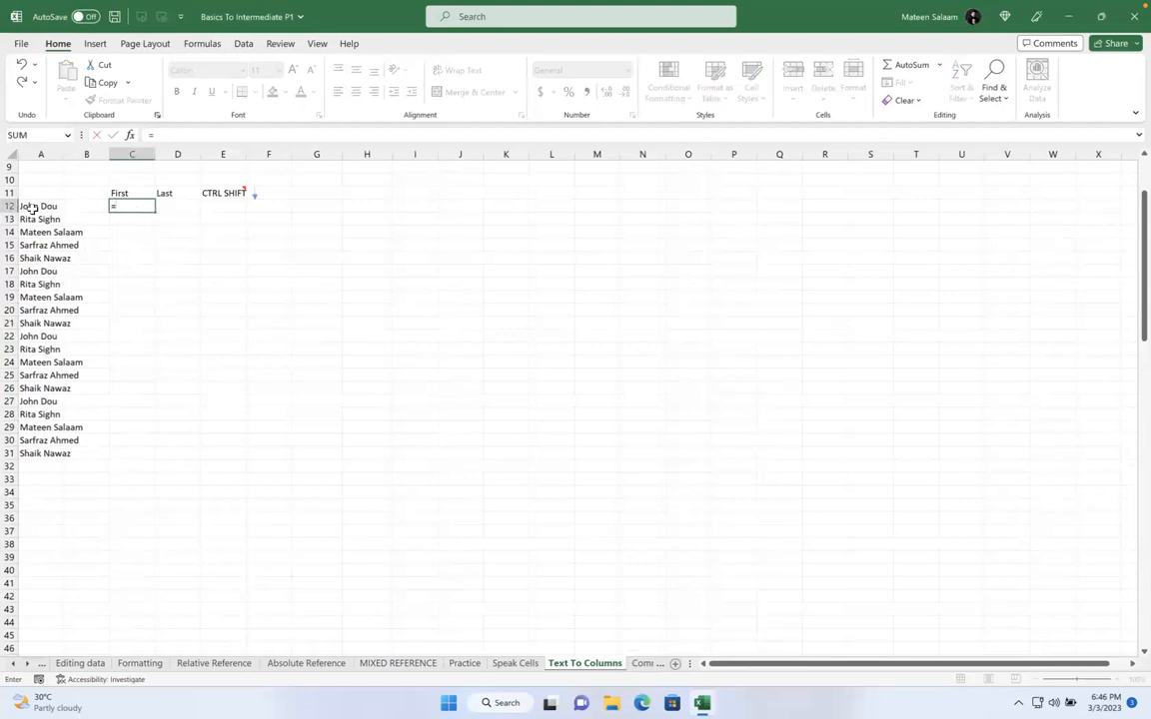
type("left(")
left_click(35, 206)
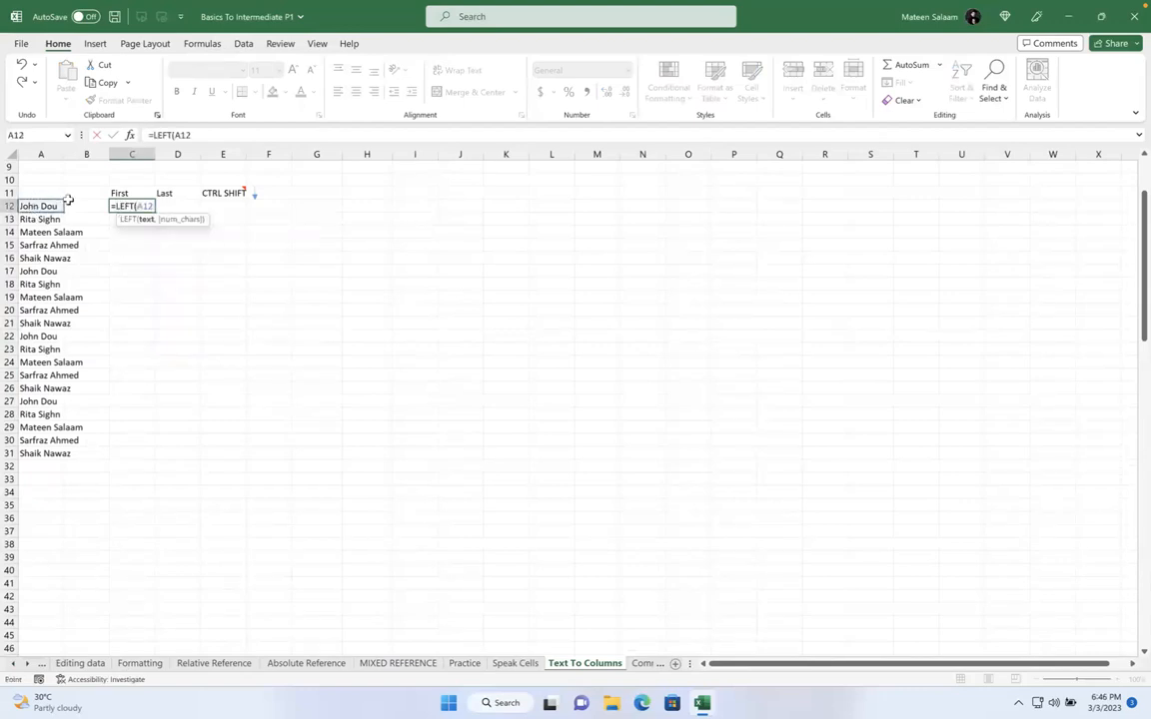
type(",find")
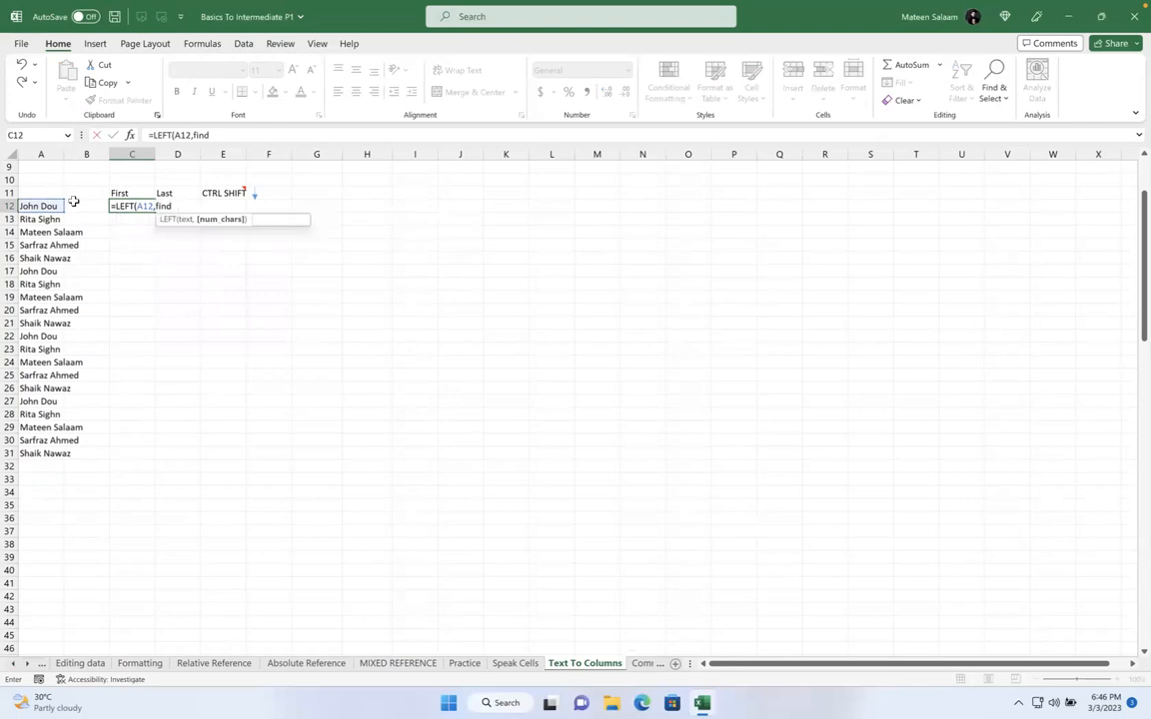
type("(\" \",")
left_click(45, 206)
type(",1)-1")
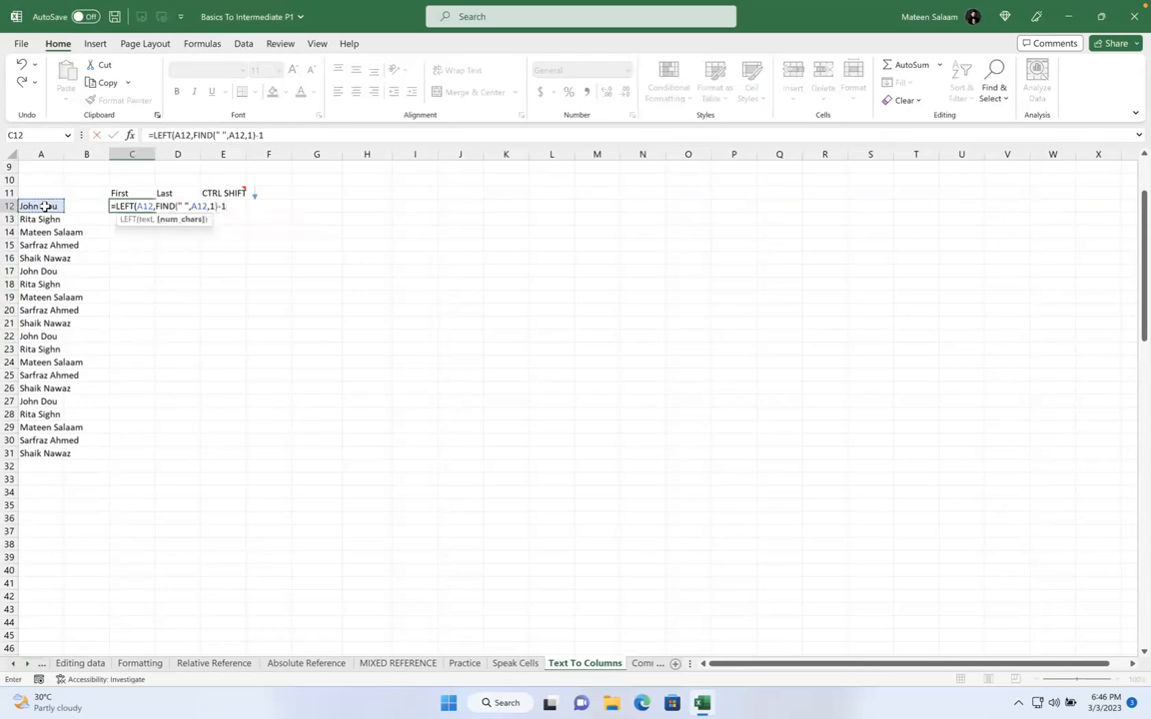
key("Return")
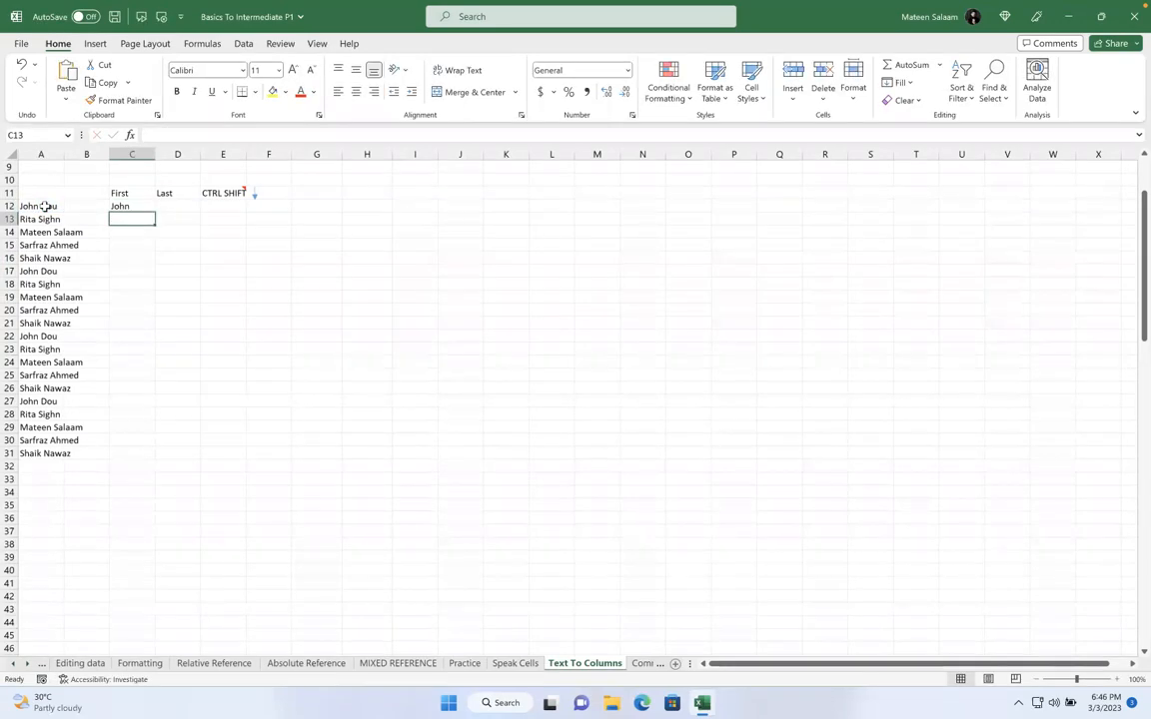
left_click(116, 206)
key("BackSpace")
Select the names in A12:A31 and open the Data tab's Text to Columns wizard
left_click_drag(46, 206, 44, 454)
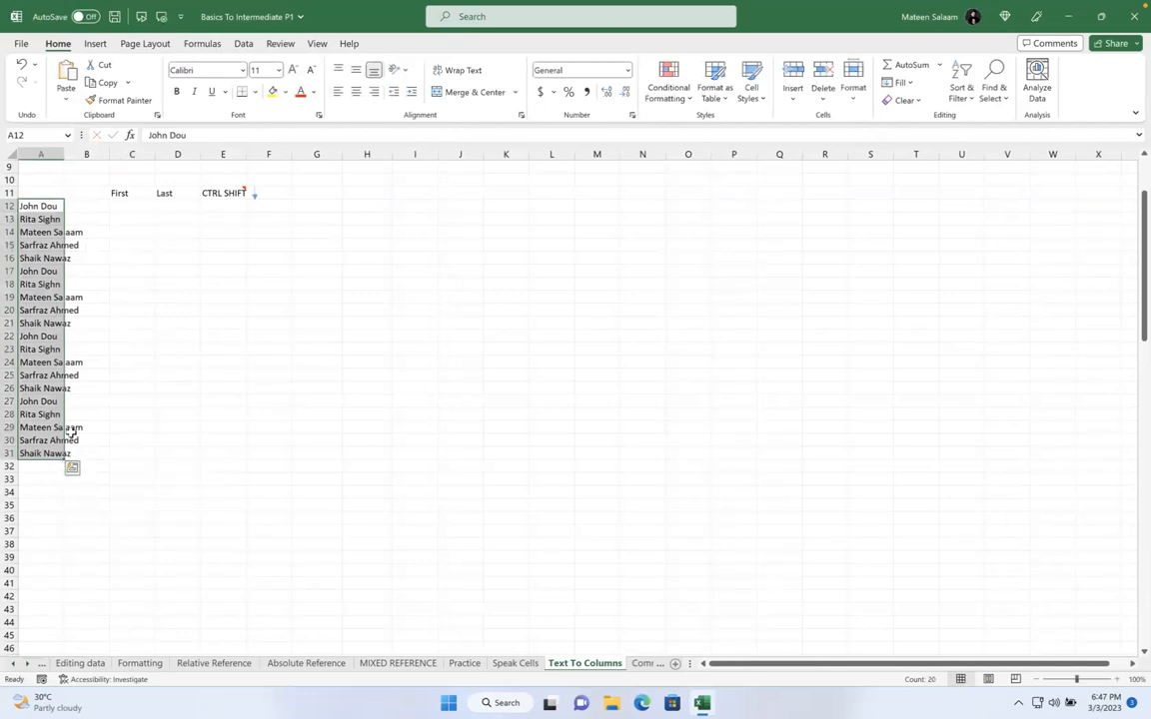
left_click(250, 45)
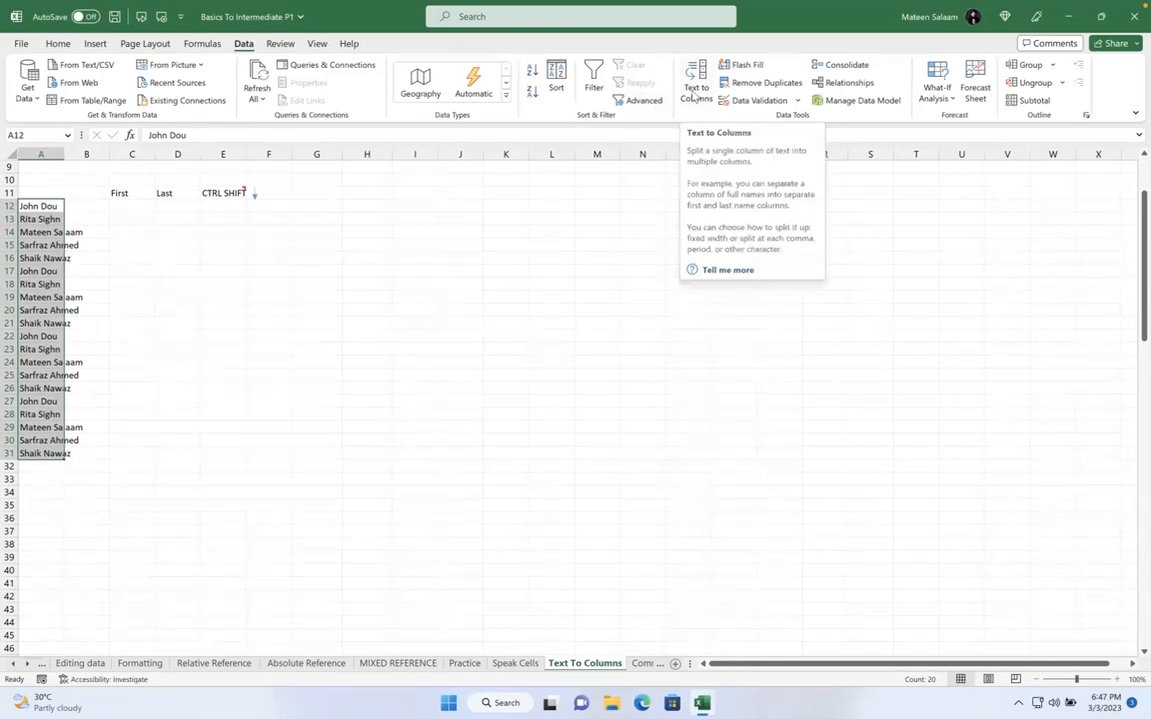
left_click(696, 95)
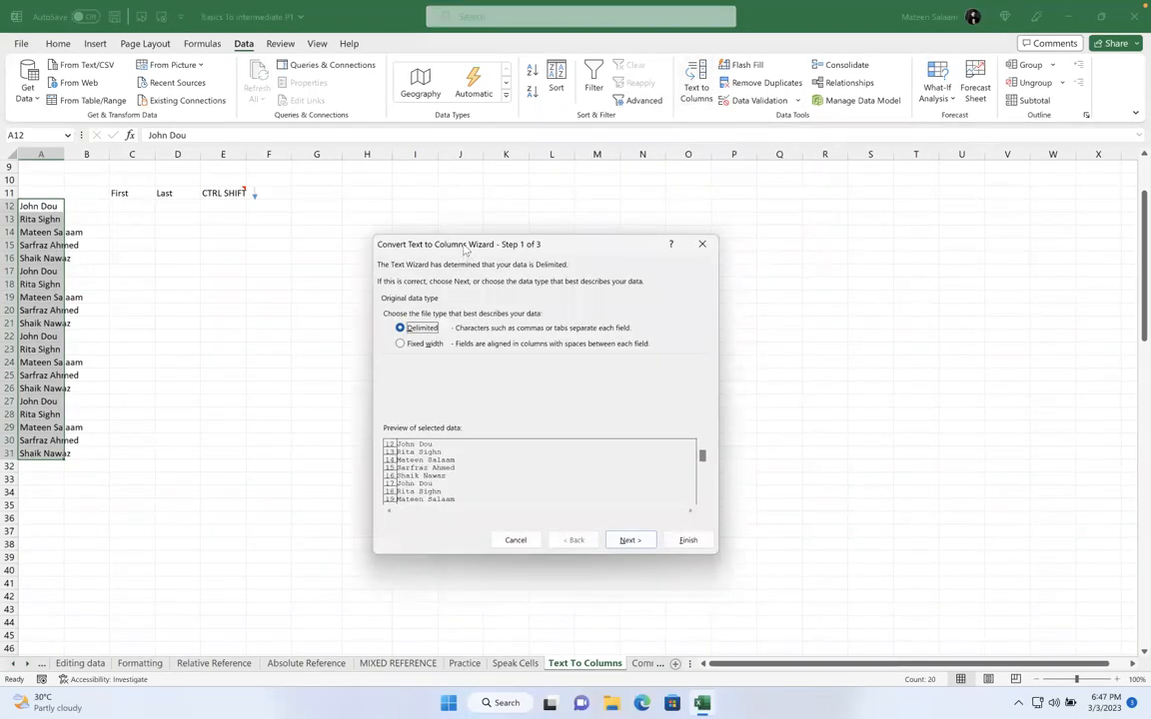
left_click_drag(420, 238, 420, 141)
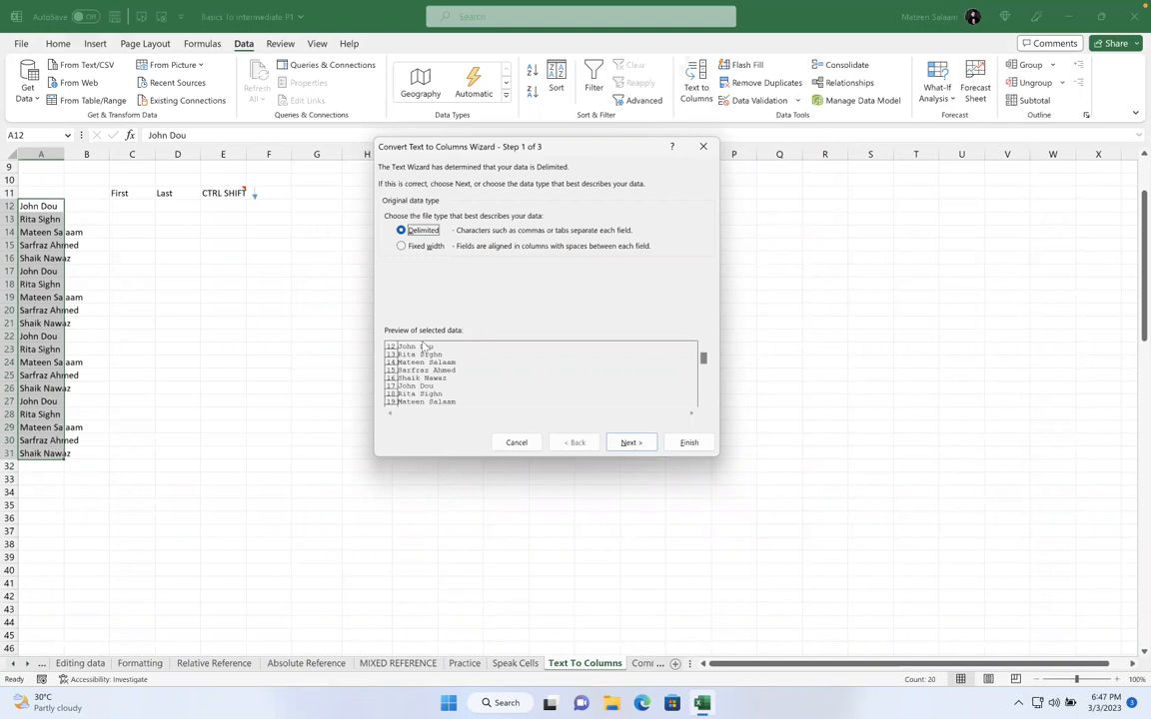
Split the names as Delimited on Space instead of Tab, with destination C12
left_click(429, 247)
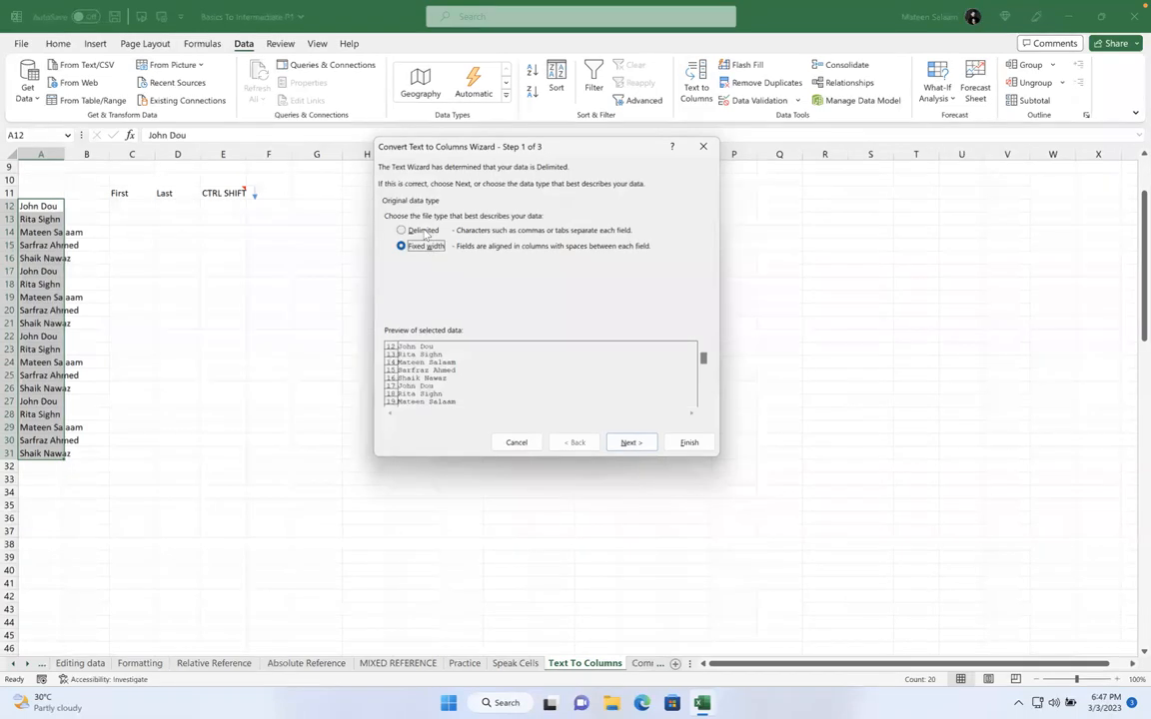
left_click(425, 232)
left_click(630, 442)
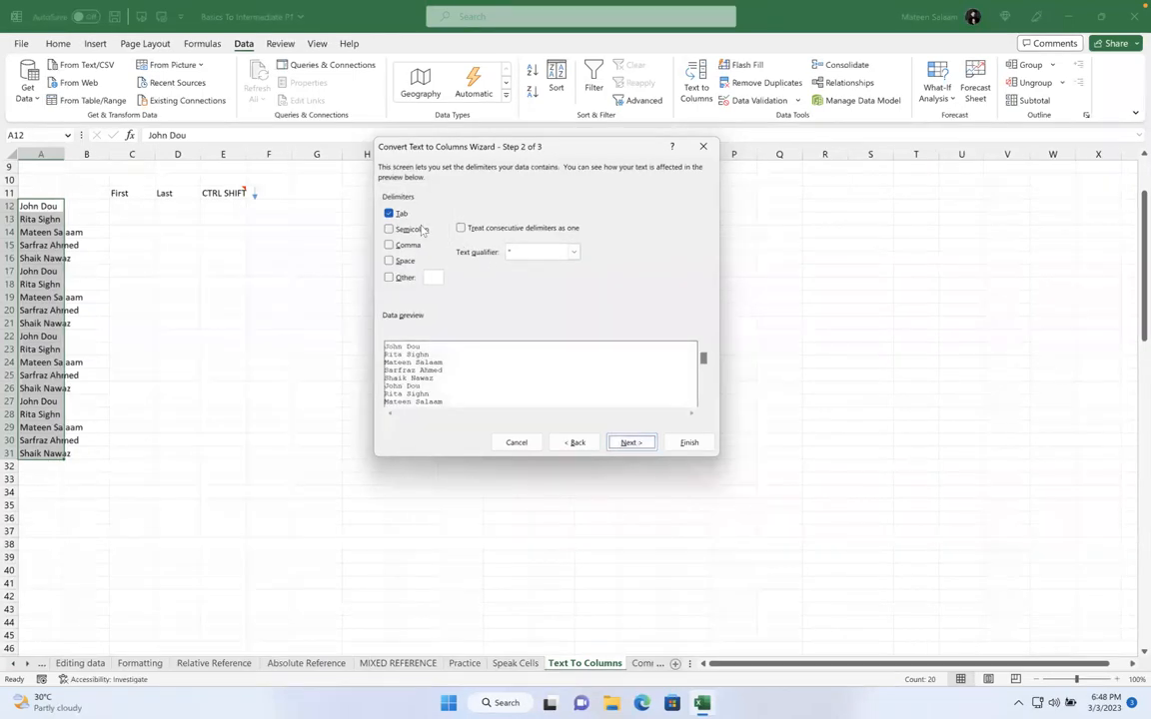
left_click(390, 212)
left_click(389, 261)
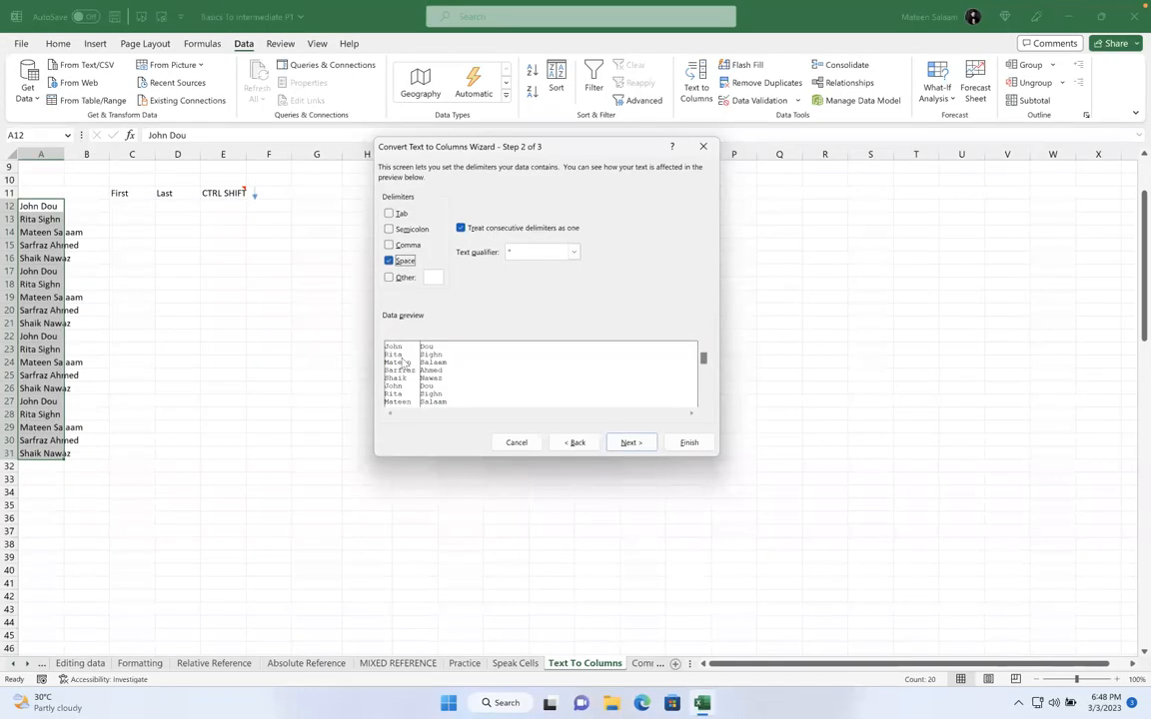
left_click(620, 445)
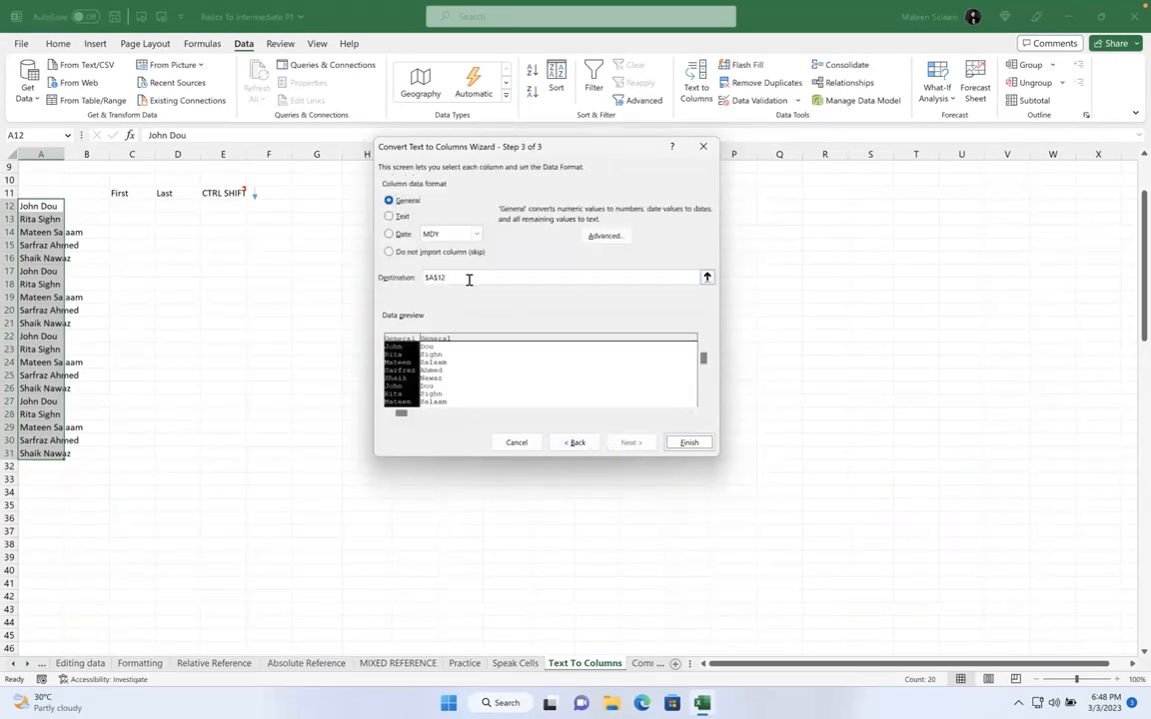
key("BackSpace")
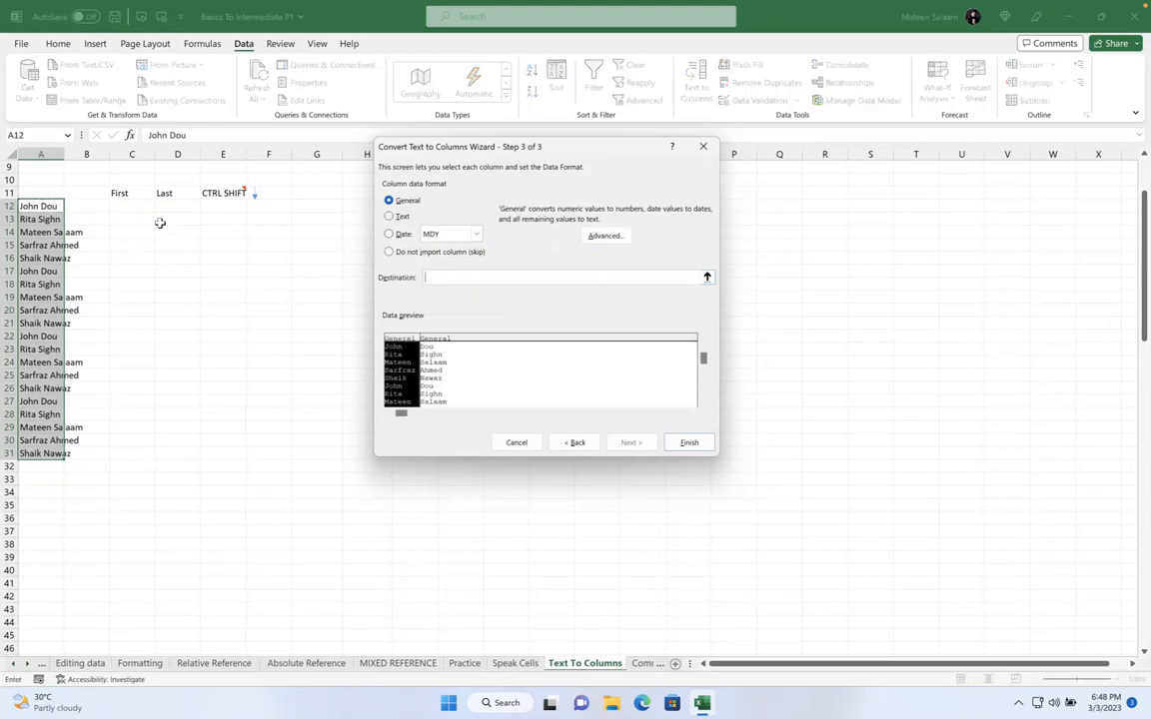
left_click(134, 205)
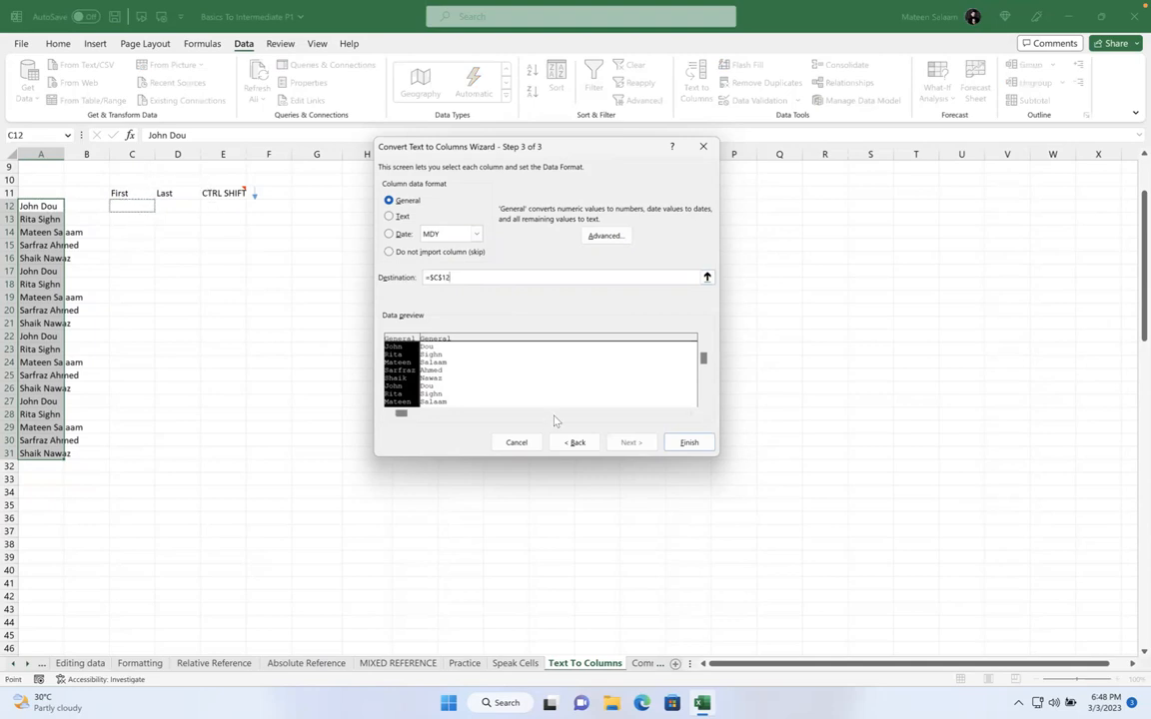
left_click(693, 444)
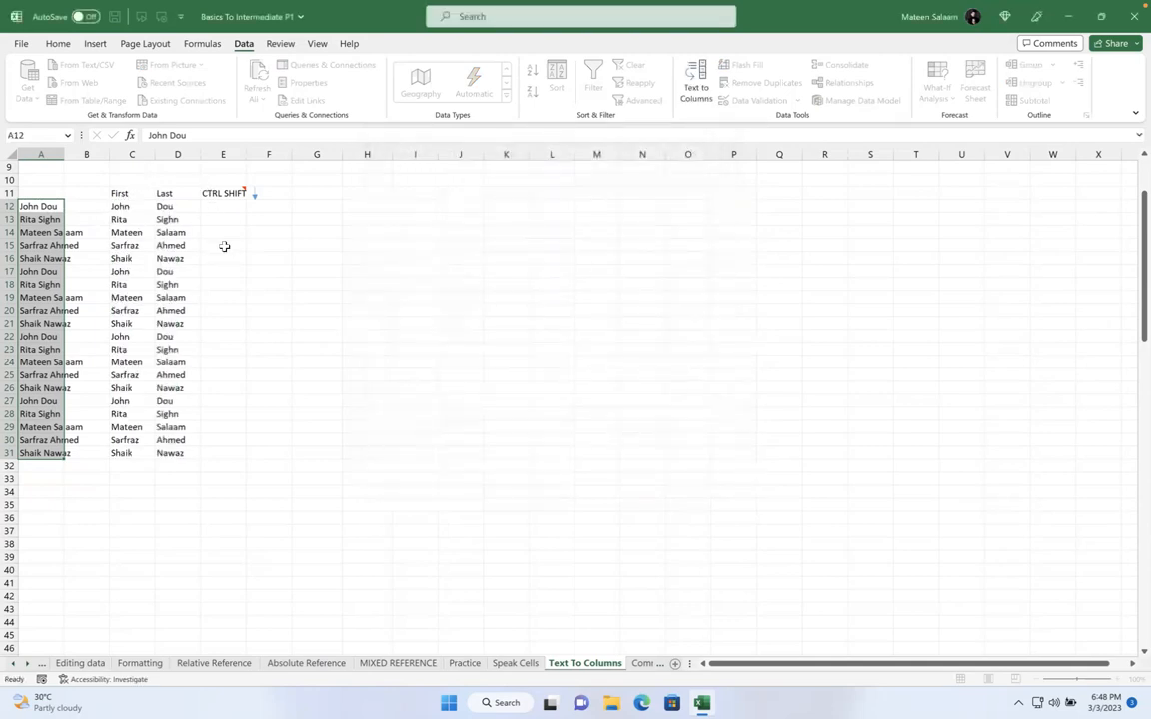
Delete the split first and last names from columns C and D
left_click(224, 219)
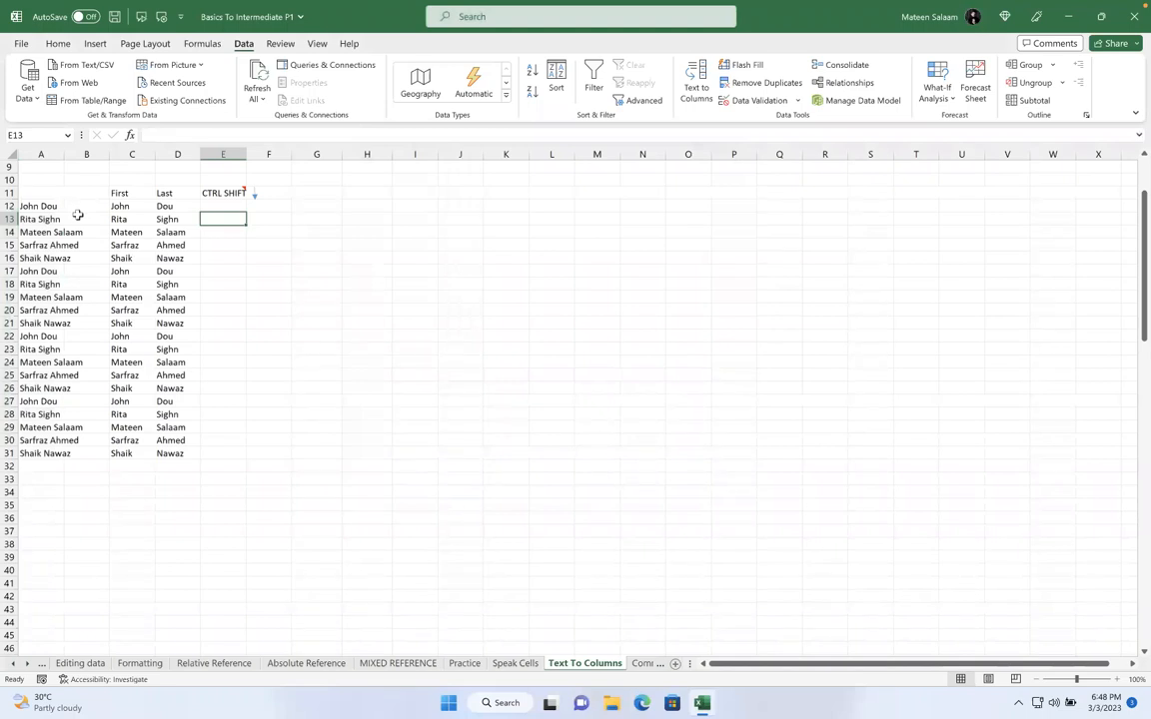
left_click_drag(40, 205, 175, 444)
left_click_drag(121, 206, 206, 462)
key("Delete")
left_click(249, 195)
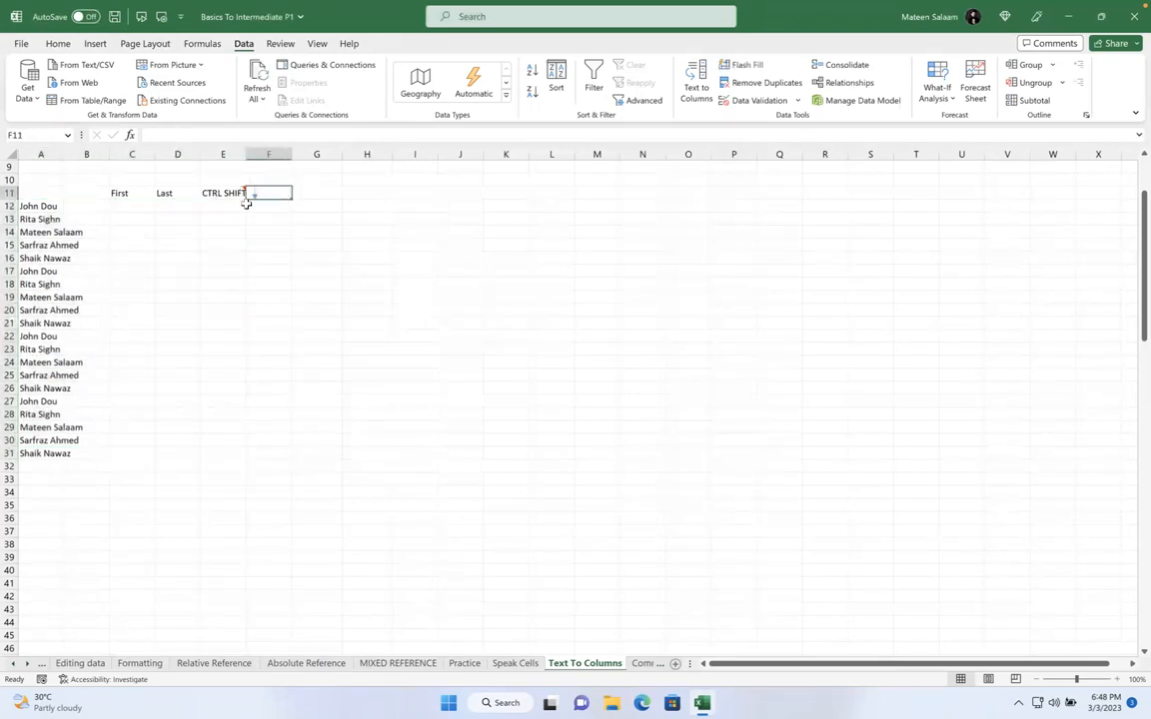
Open Text to Columns on A12:A31 with Alt, A, E, then cancel it and select J17
left_click_drag(48, 206, 55, 454)
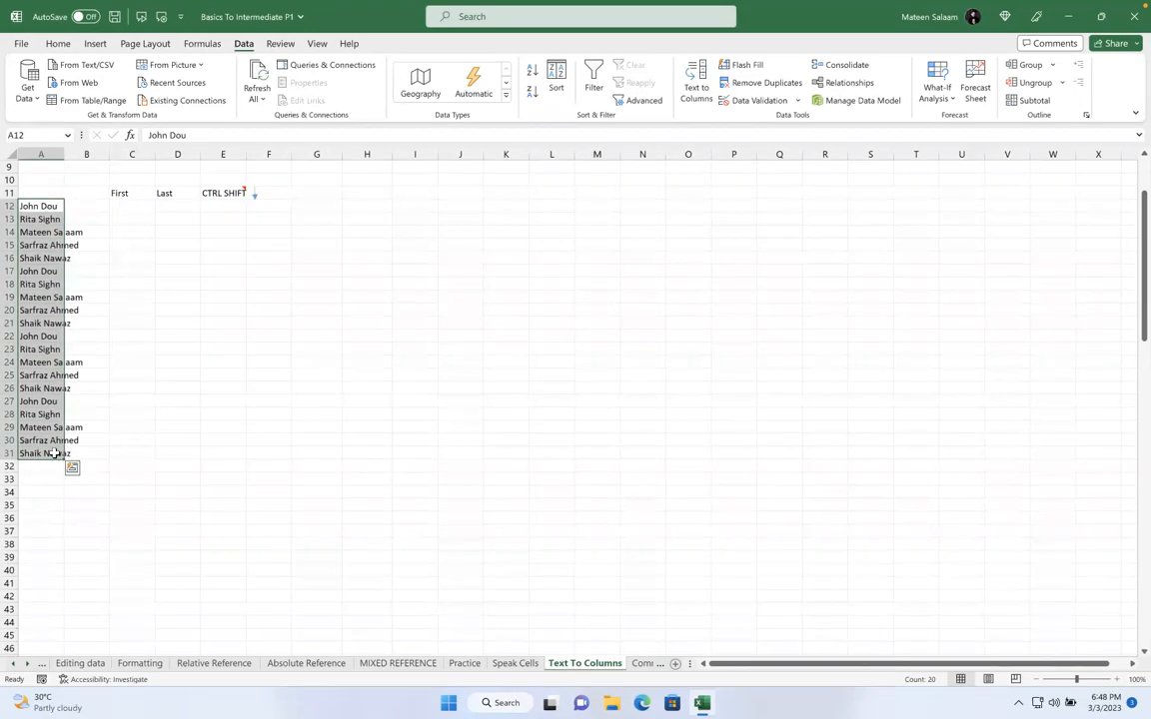
key("alt")
key("a")
key("e")
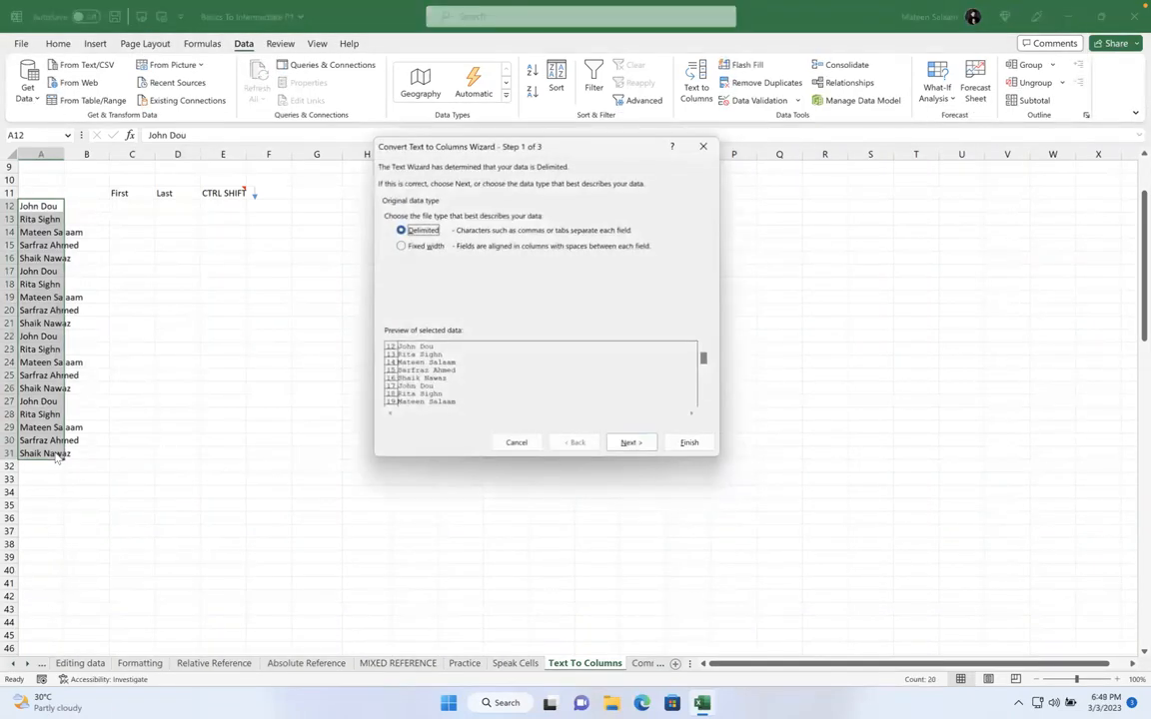
left_click(514, 442)
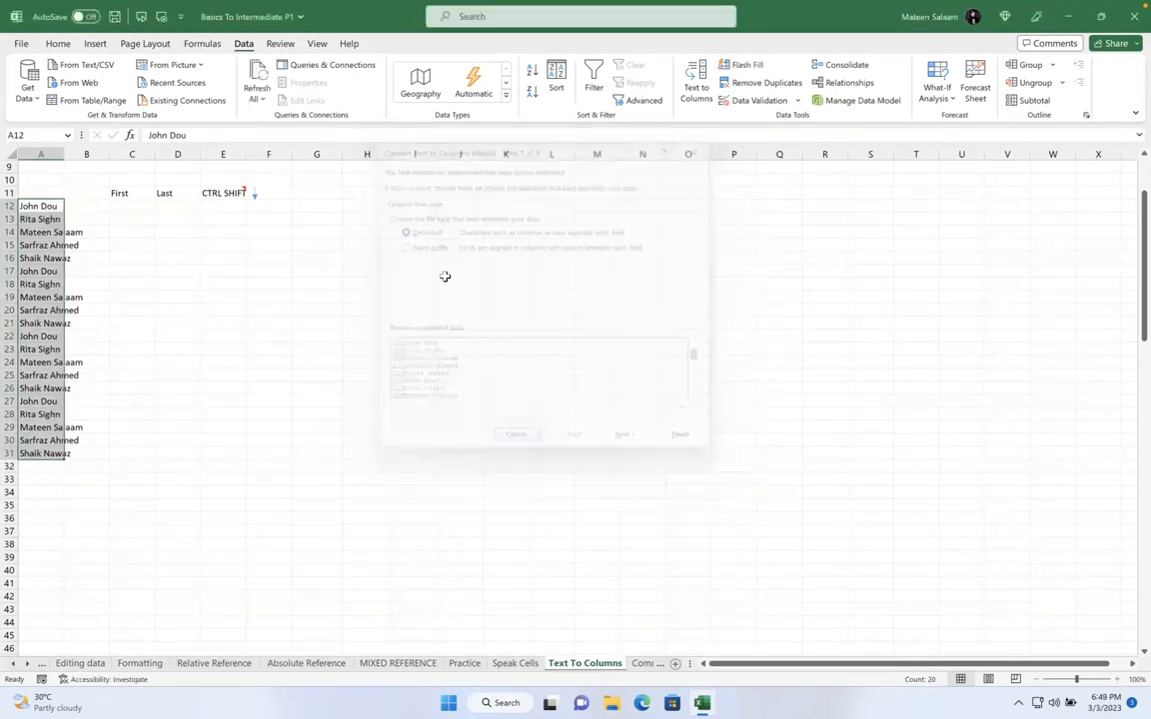
left_click(451, 272)
Write the note 'ALT A E' in J17, then dismiss the no-data warning from the shortcut
type("ALT")
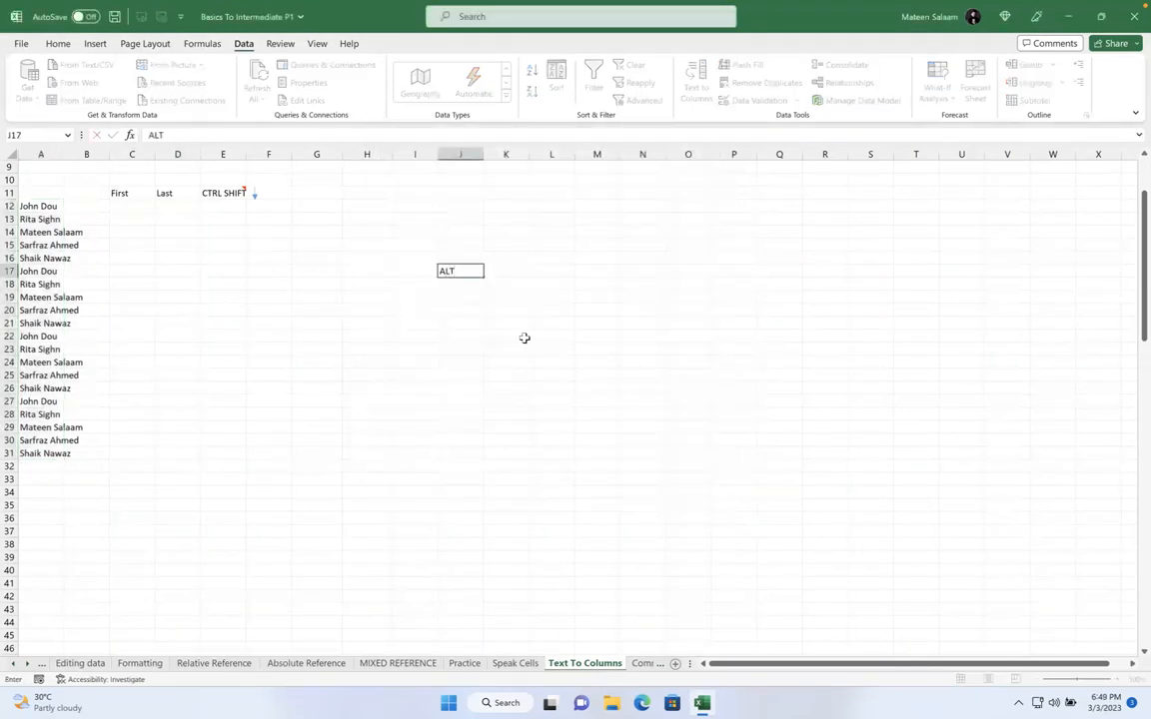
type(" A E")
key("Return")
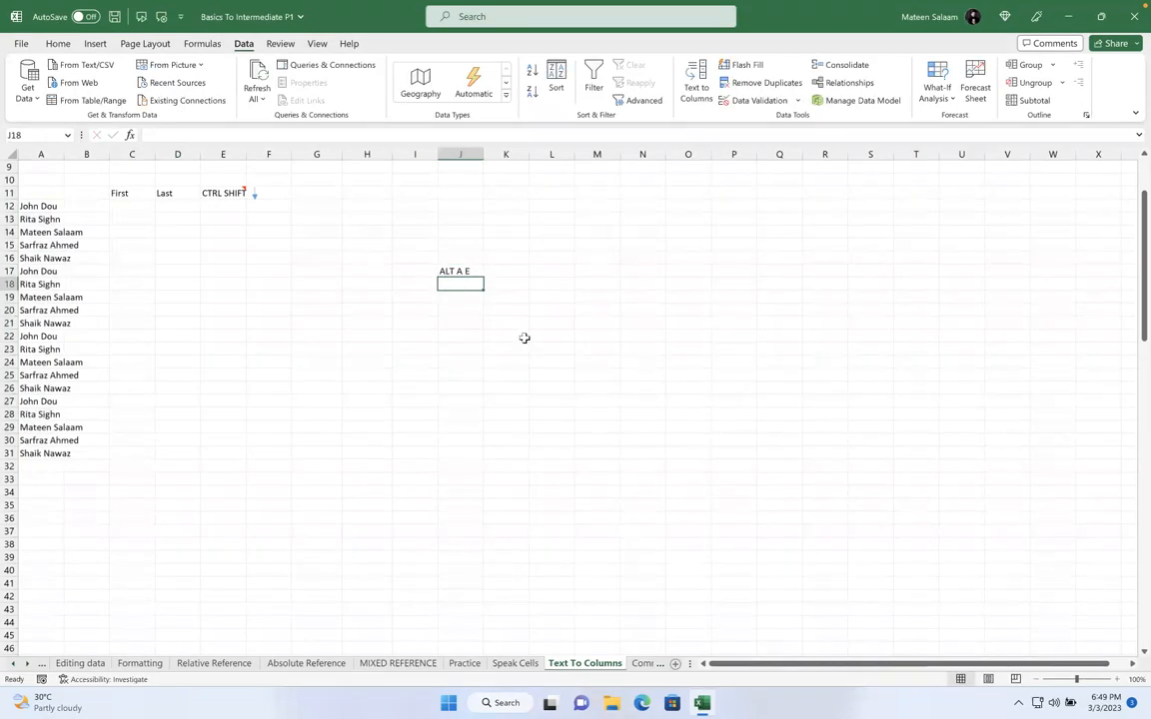
key("alt")
key("a")
key("e")
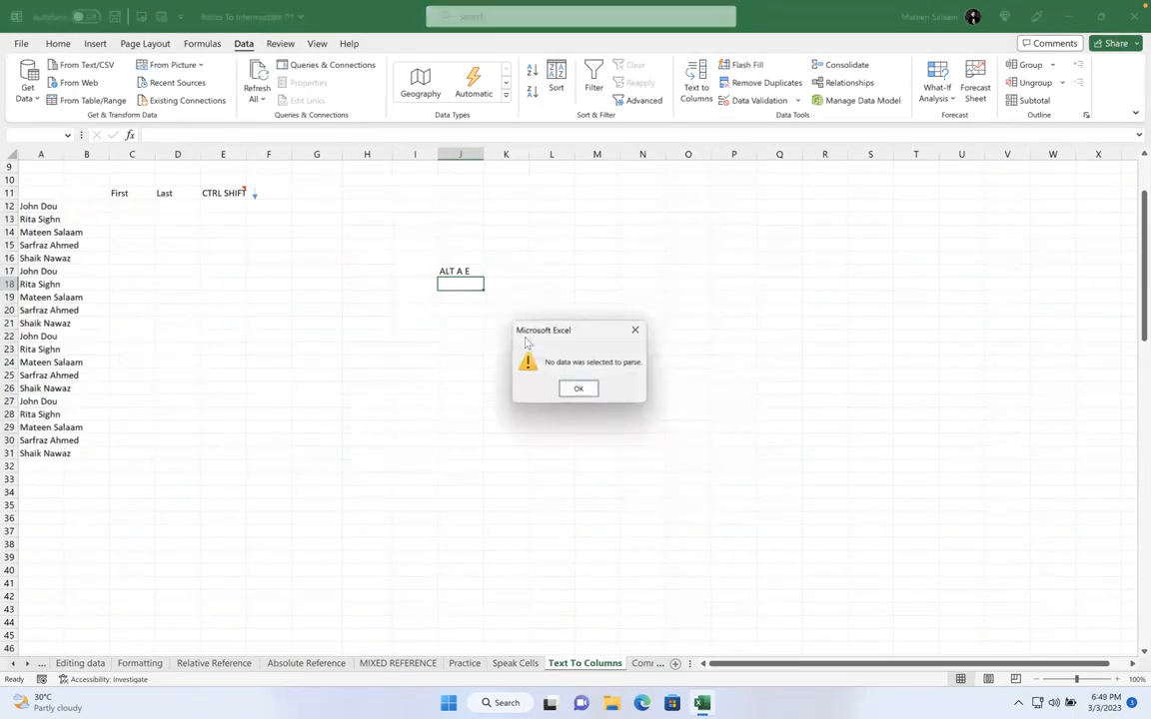
key("Return")
Open the Text to Columns wizard on A12:A31 with Alt, A, E, then close it
left_click_drag(36, 204, 28, 452)
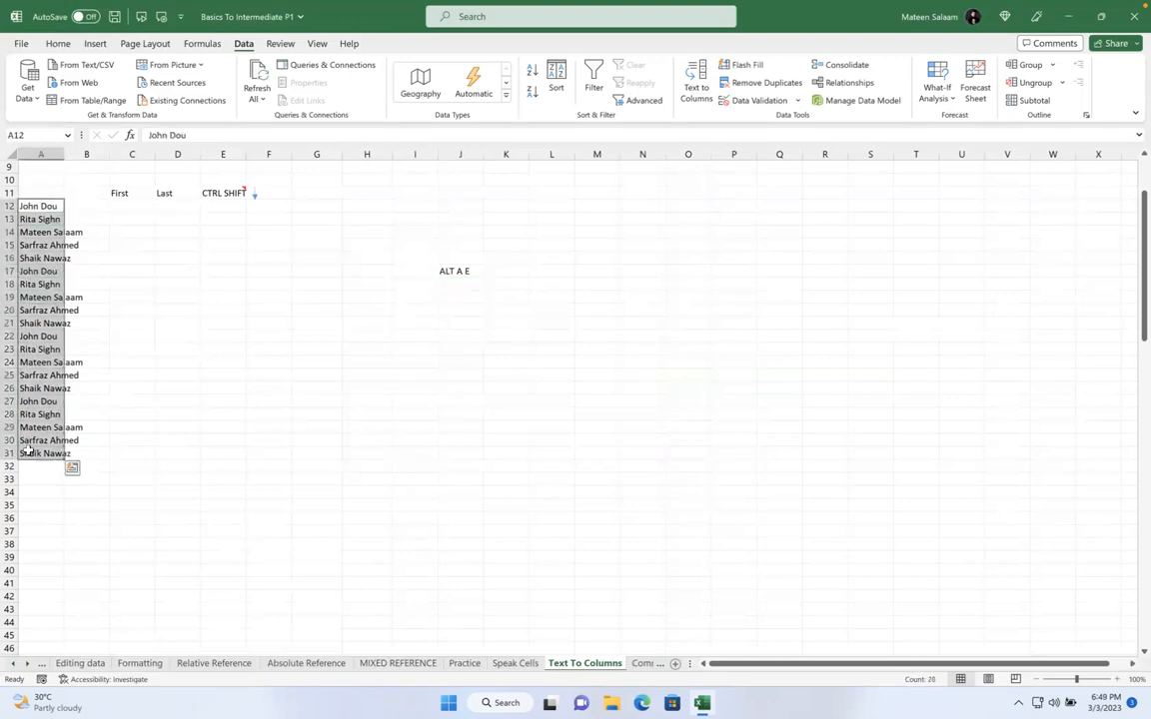
key("alt")
key("a")
key("e")
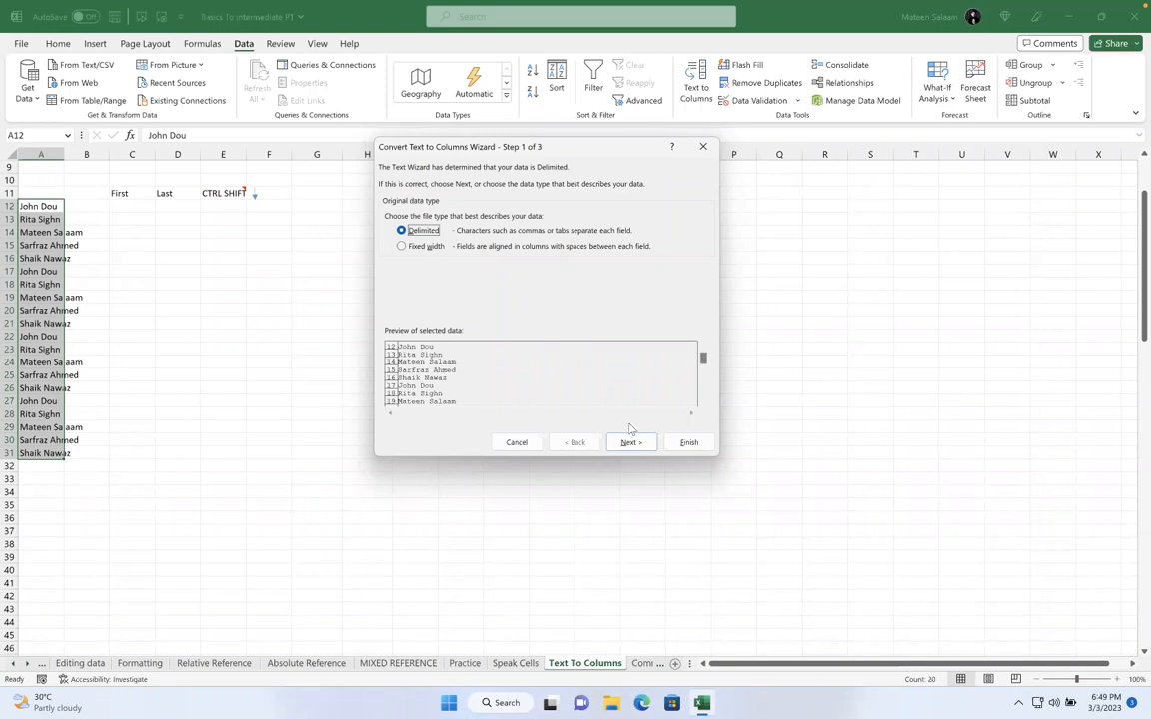
left_click(518, 443)
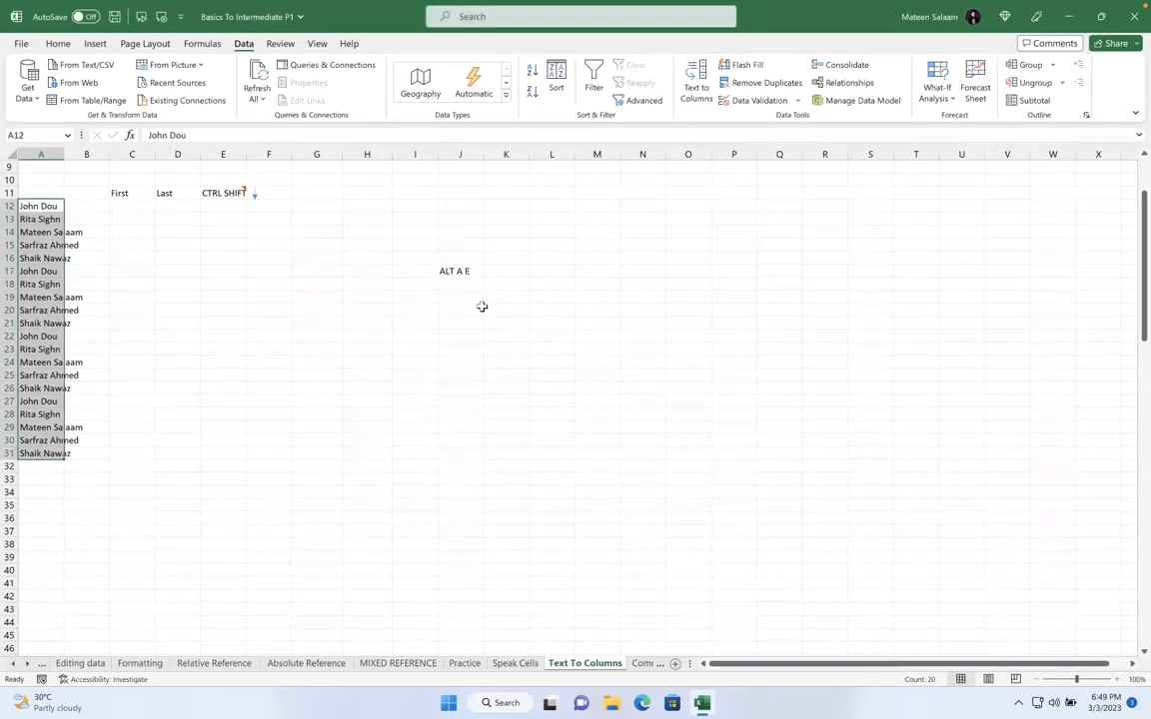
Reopen the wizard and split the names on spaces with destination C12
key("alt")
key("a")
key("e")
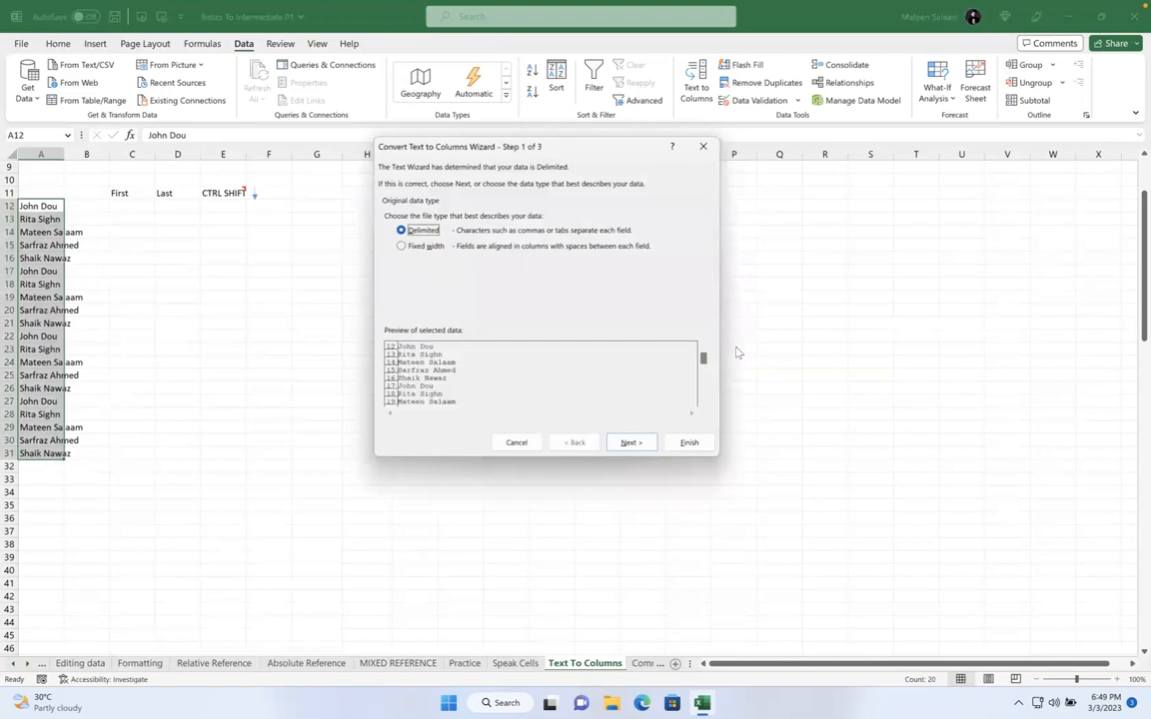
left_click(640, 445)
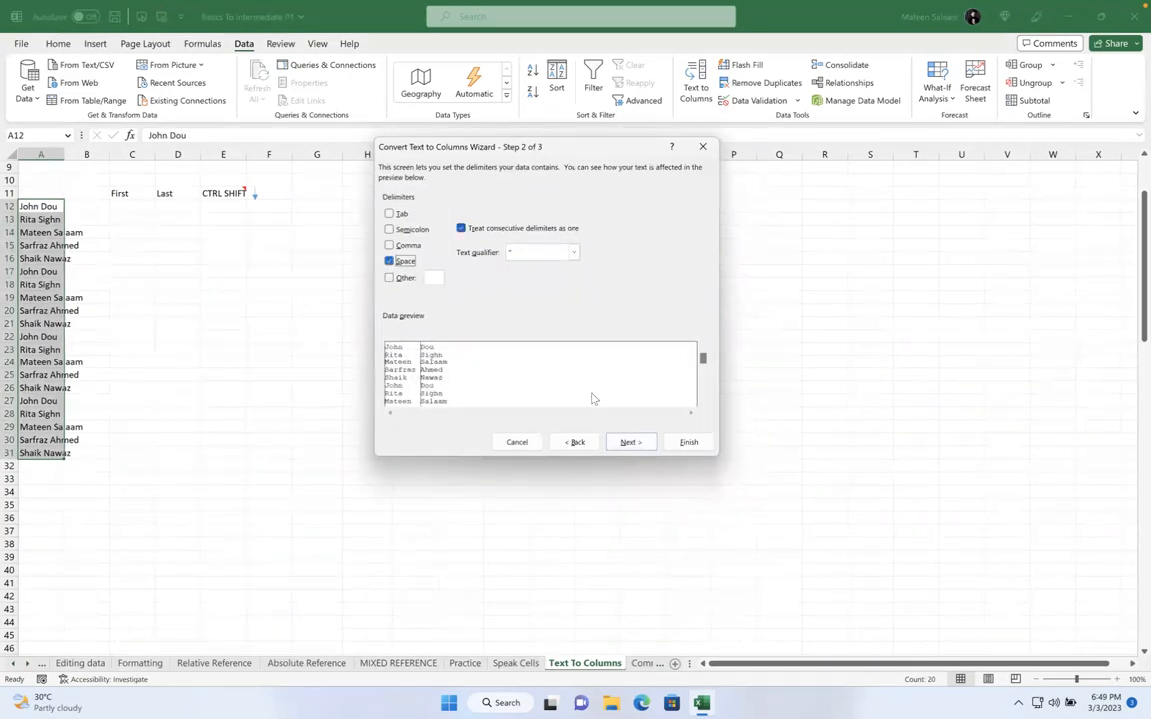
left_click(630, 443)
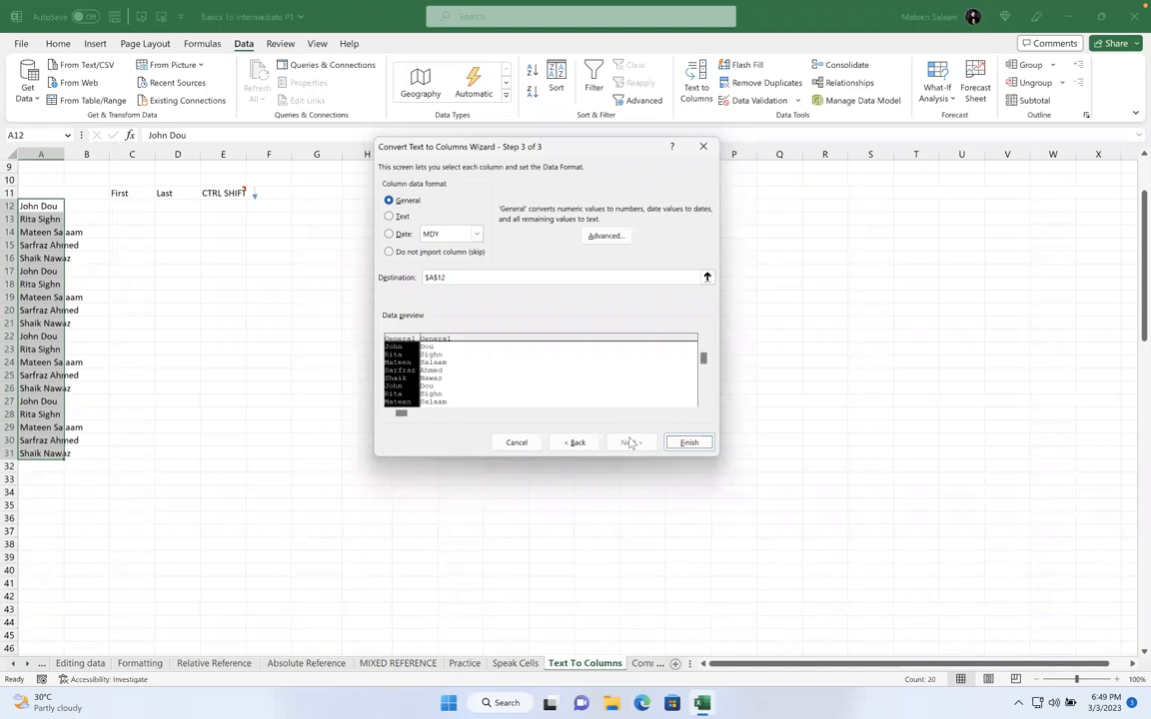
double_click(488, 277)
key("BackSpace")
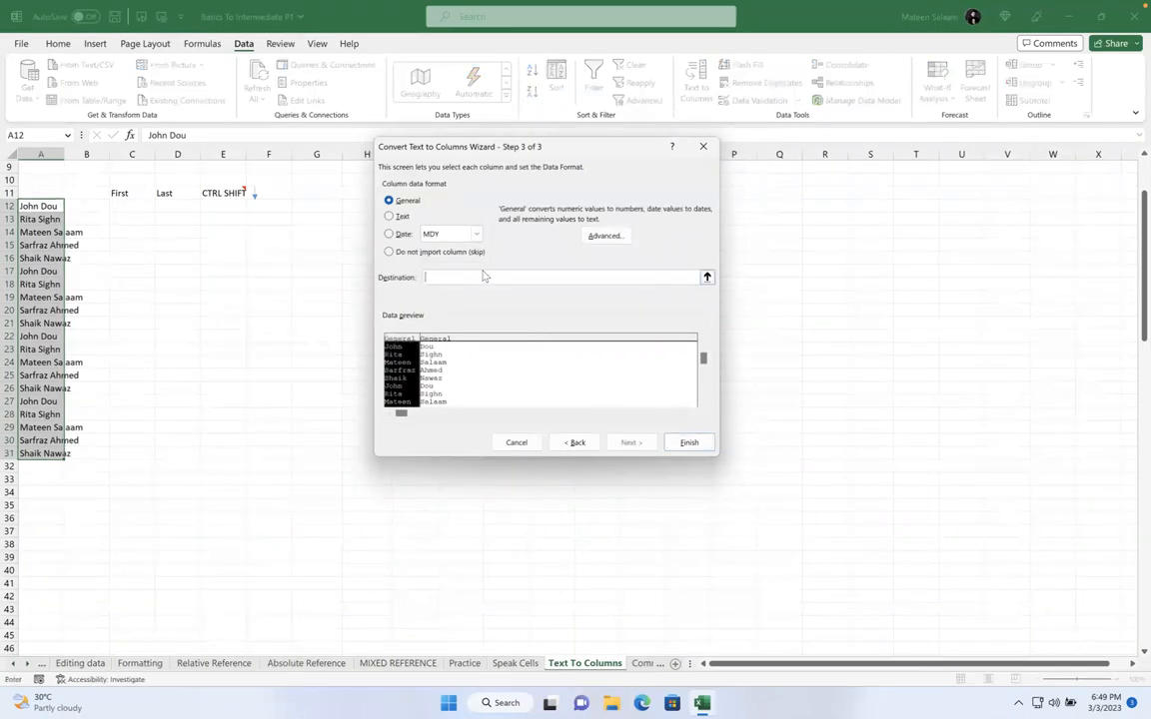
left_click(122, 208)
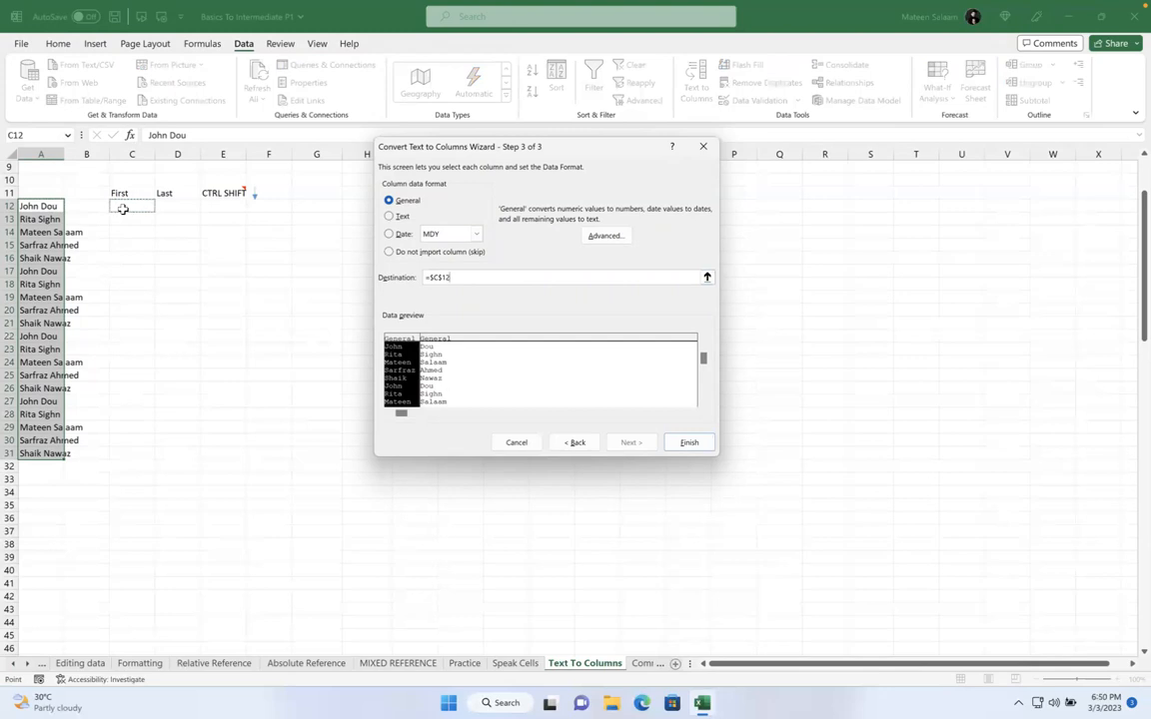
left_click(688, 443)
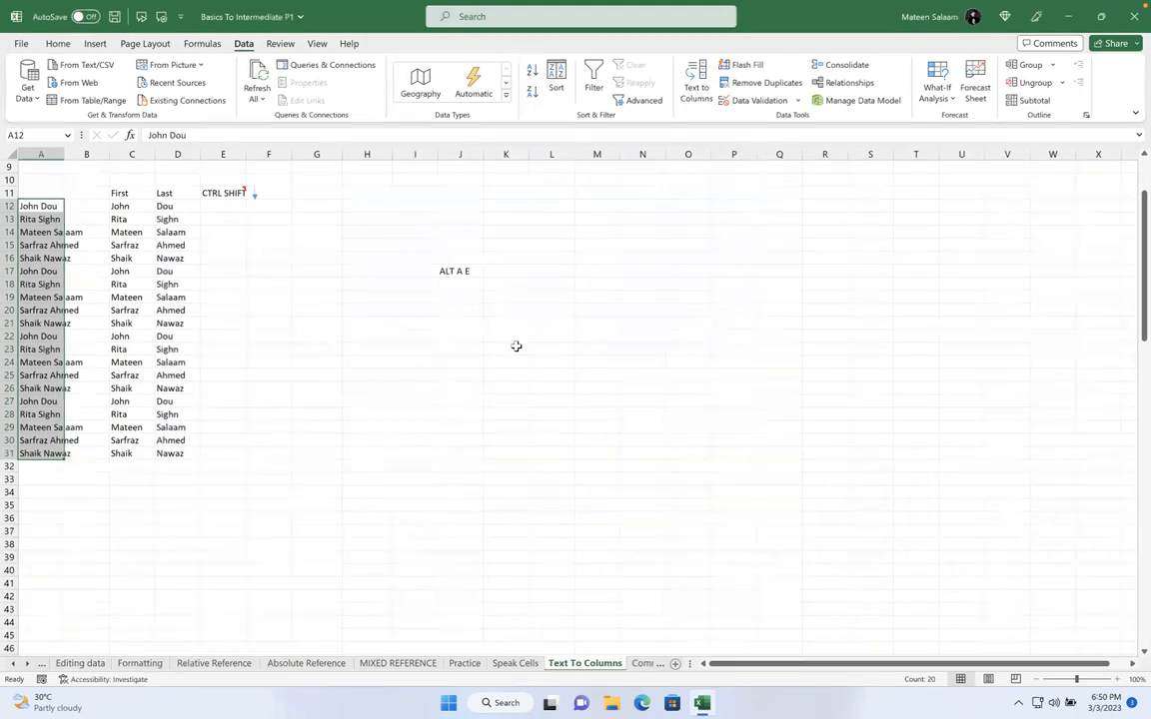
Enter =CONCAT(C12,",",D12) in G12 and fill it down to G31
left_click(128, 204)
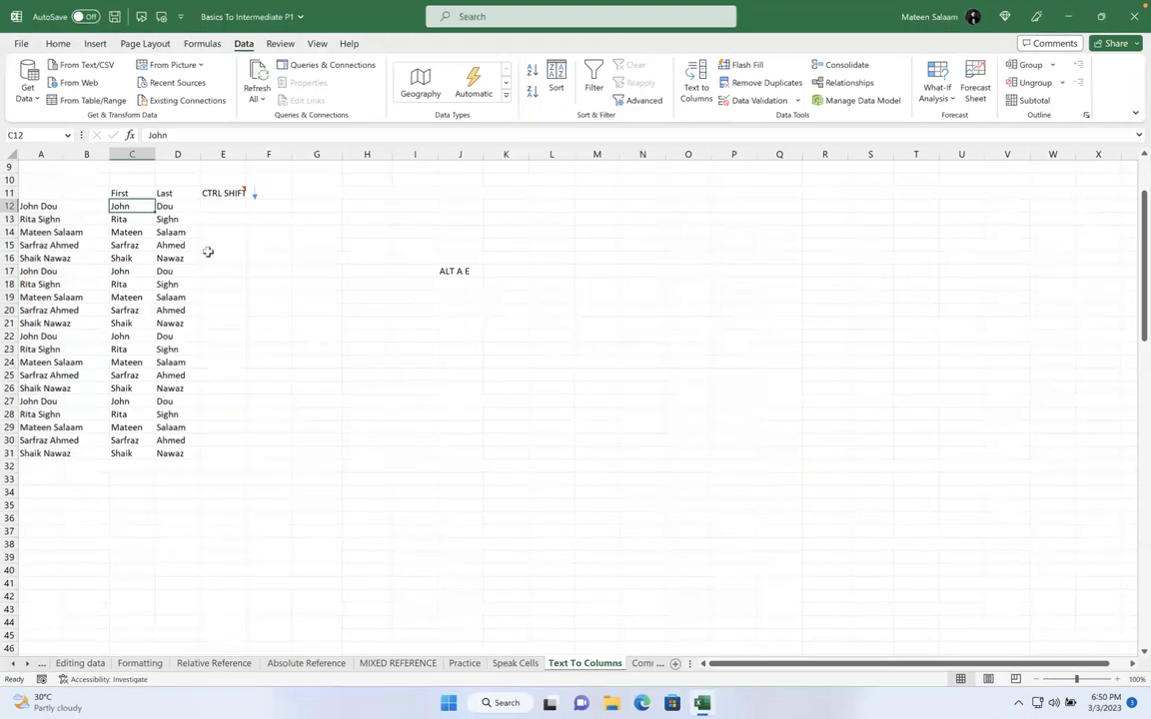
left_click(336, 209)
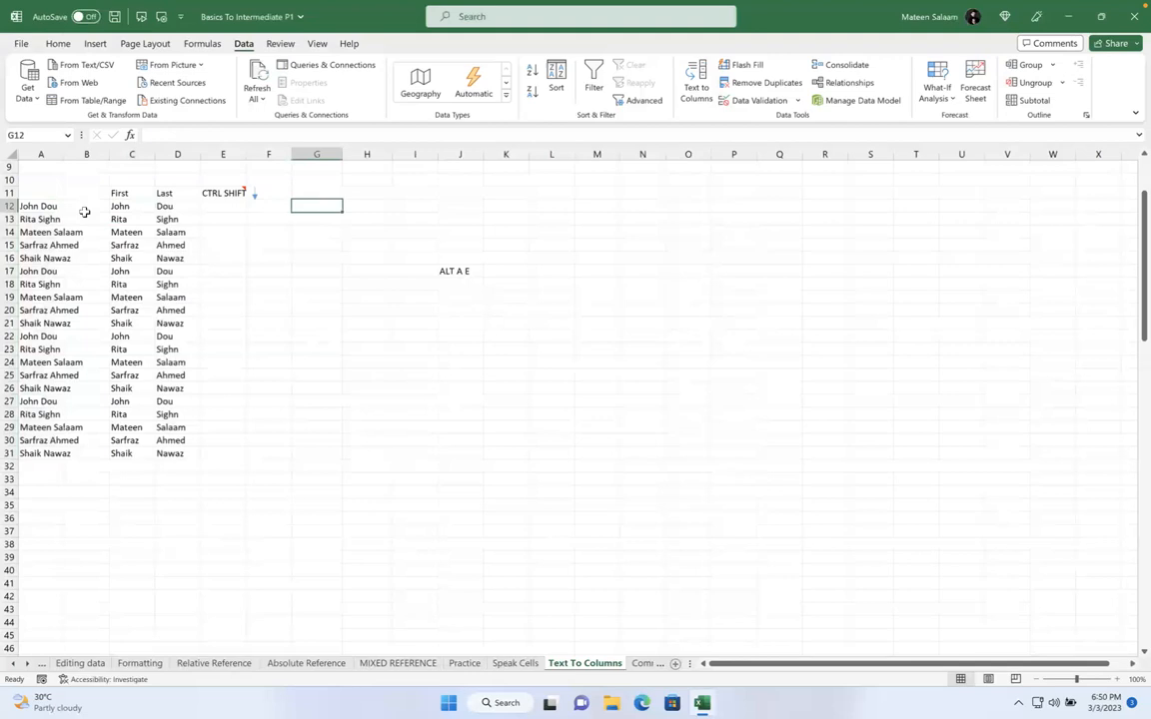
type("=concat")
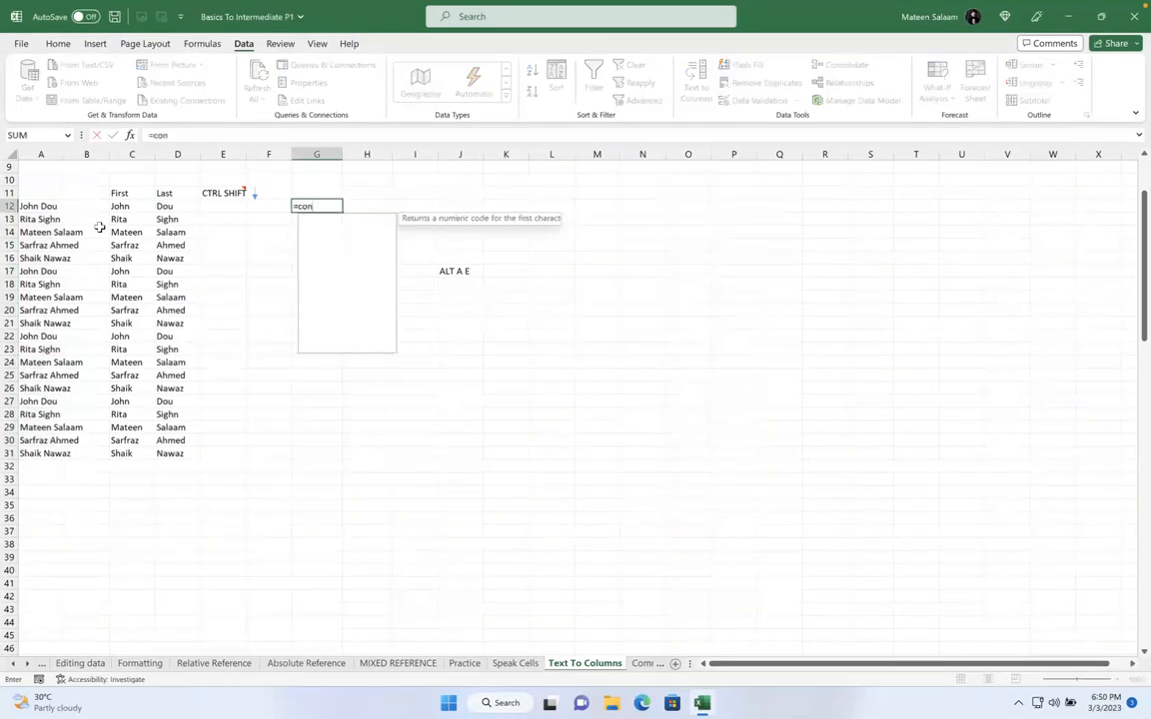
key("Tab")
left_click(116, 205)
type(",\",\",")
left_click(161, 206)
key("Return")
left_click(335, 207)
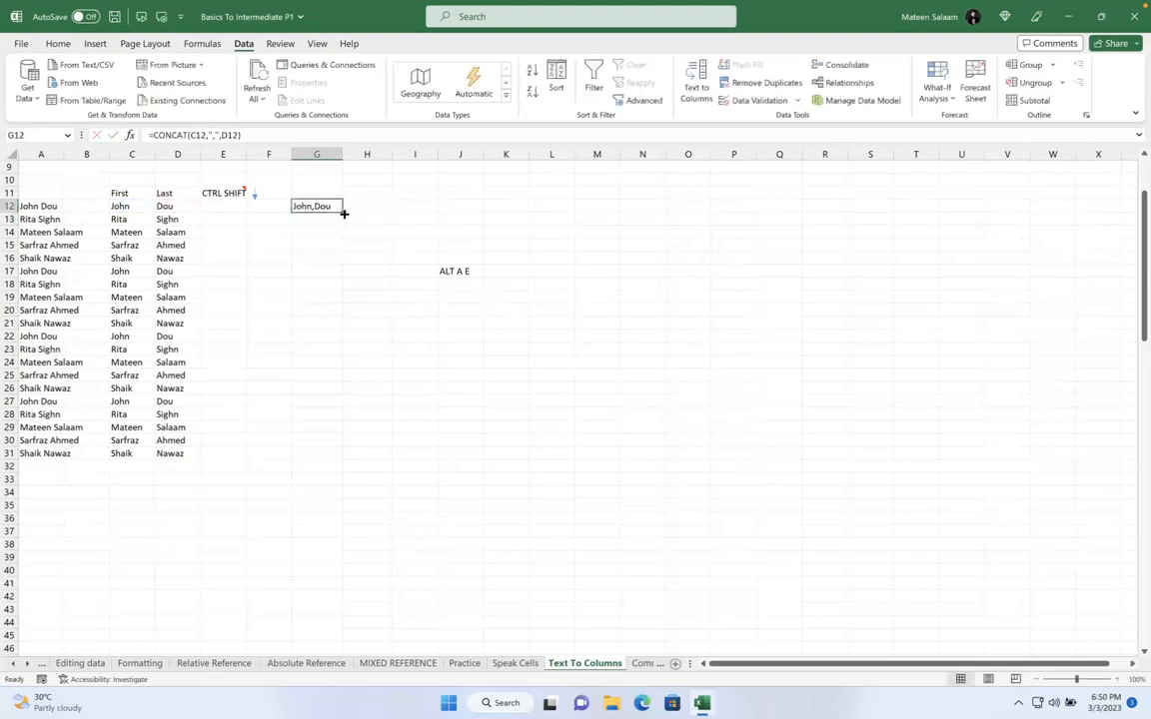
left_click_drag(342, 211, 334, 457)
Enter =CONCAT(C12,"-",D12) in H12 and fill it down to H31
left_click(385, 207)
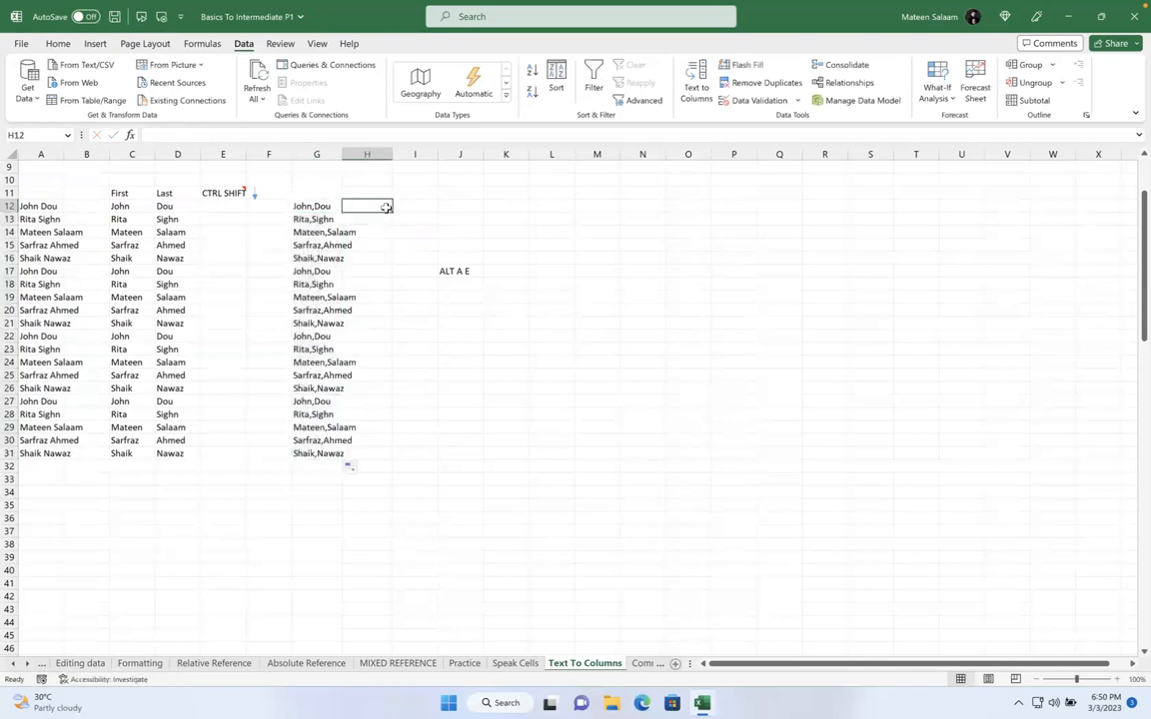
type("=")
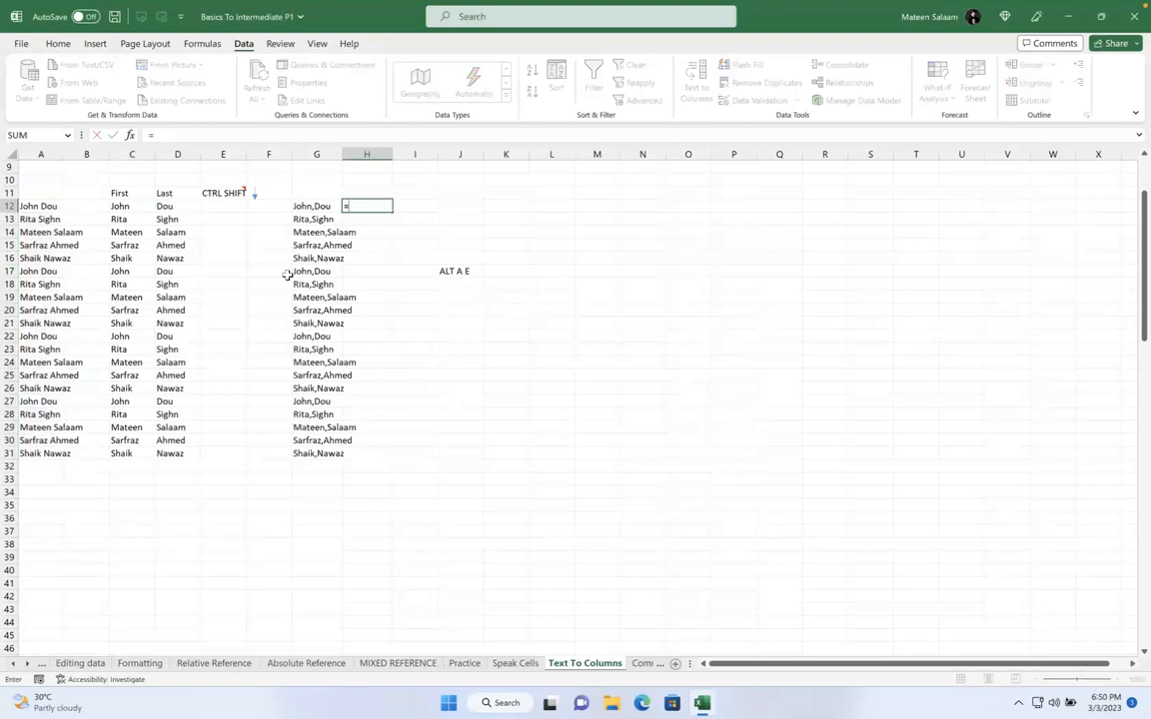
left_click(119, 206)
key("BackSpace")
key("BackSpace")
key("BackSpace")
type("conca")
key("Tab")
left_click(131, 206)
type(",\"-\",")
left_click(166, 205)
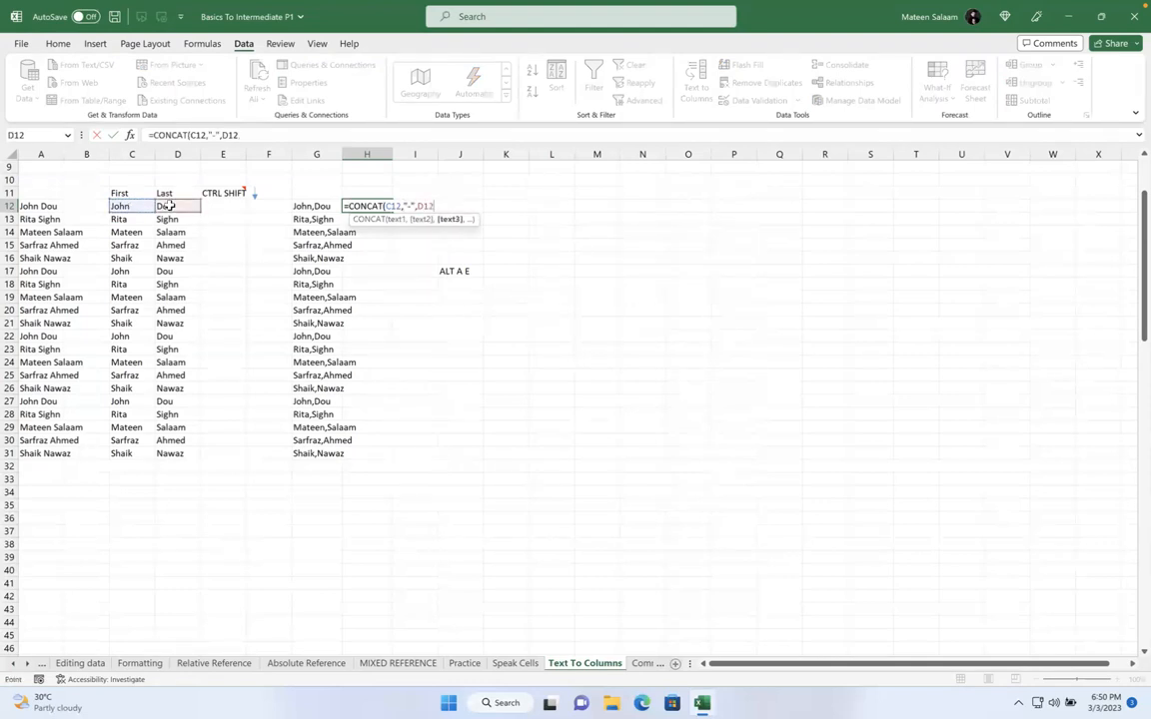
key("Return")
left_click(377, 205)
left_click_drag(392, 212, 392, 457)
Enter =CONCAT(C12,"{}",D12) in I12 to join the first and last name with {}
left_click(420, 206)
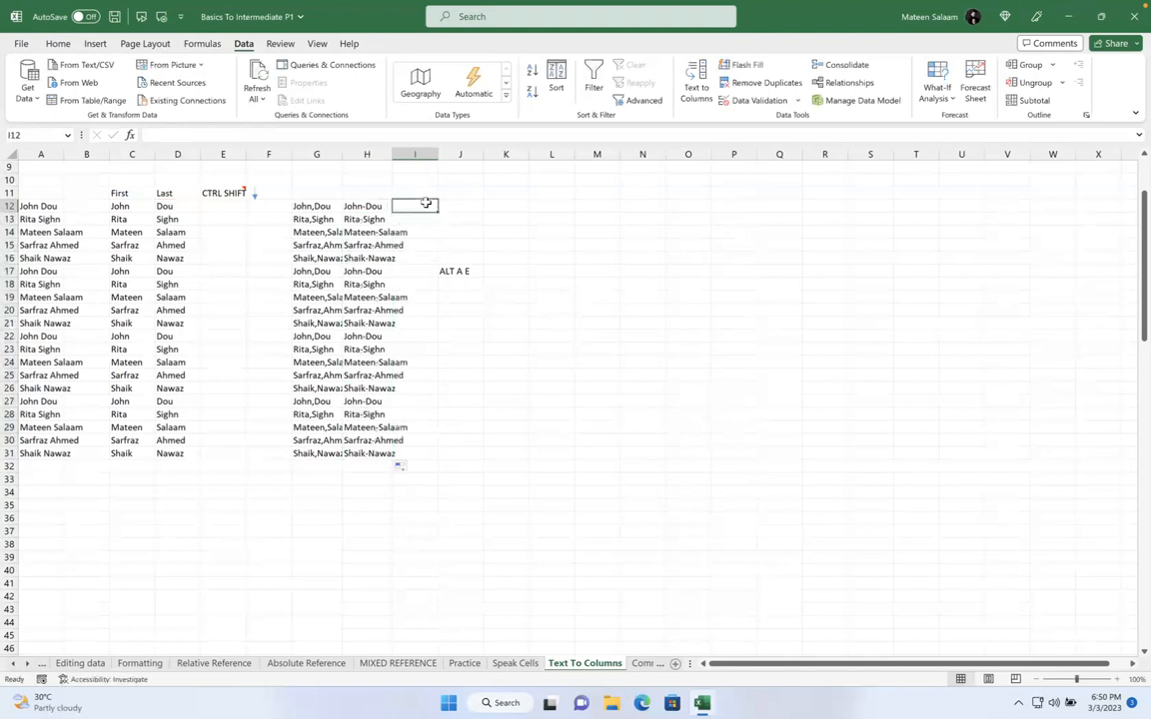
type("=")
left_click(133, 206)
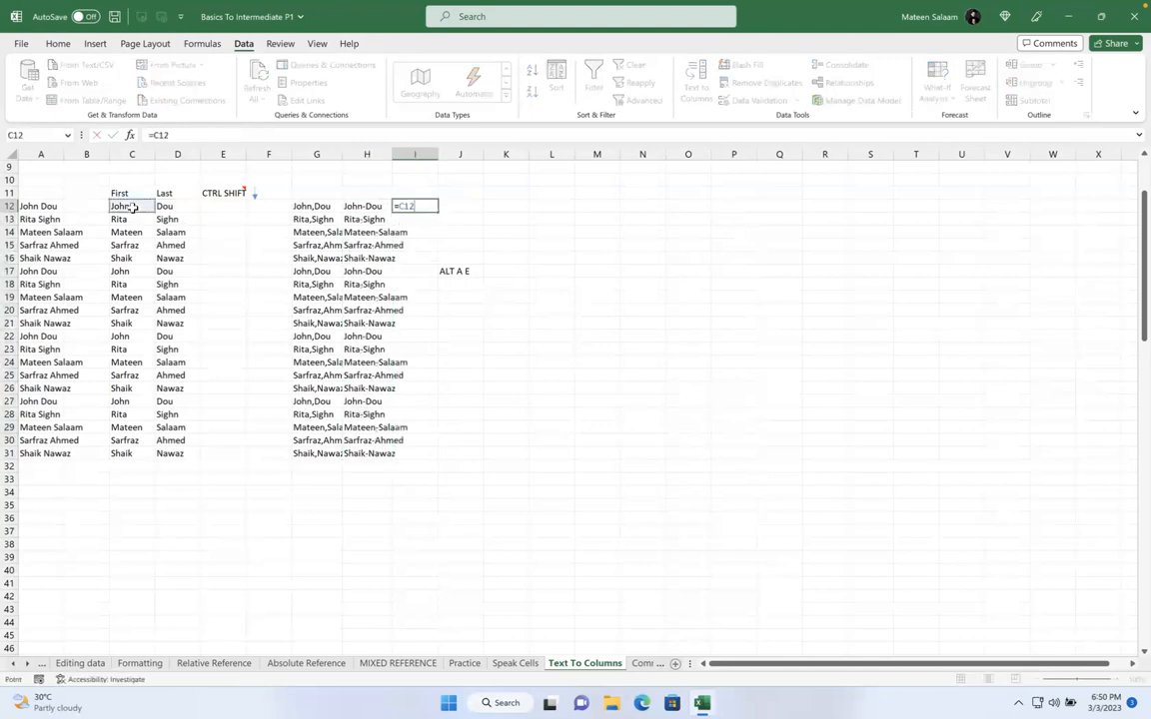
key("BackSpace")
key("BackSpace")
key("BackSpace")
type("conca")
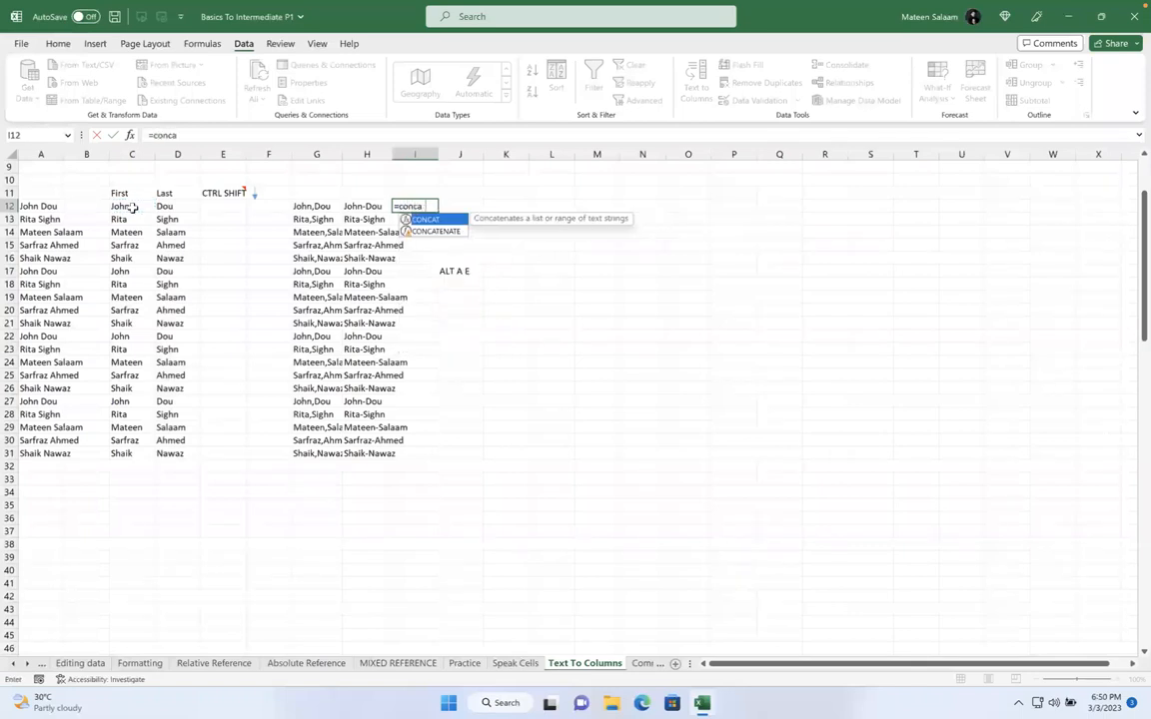
key("Tab")
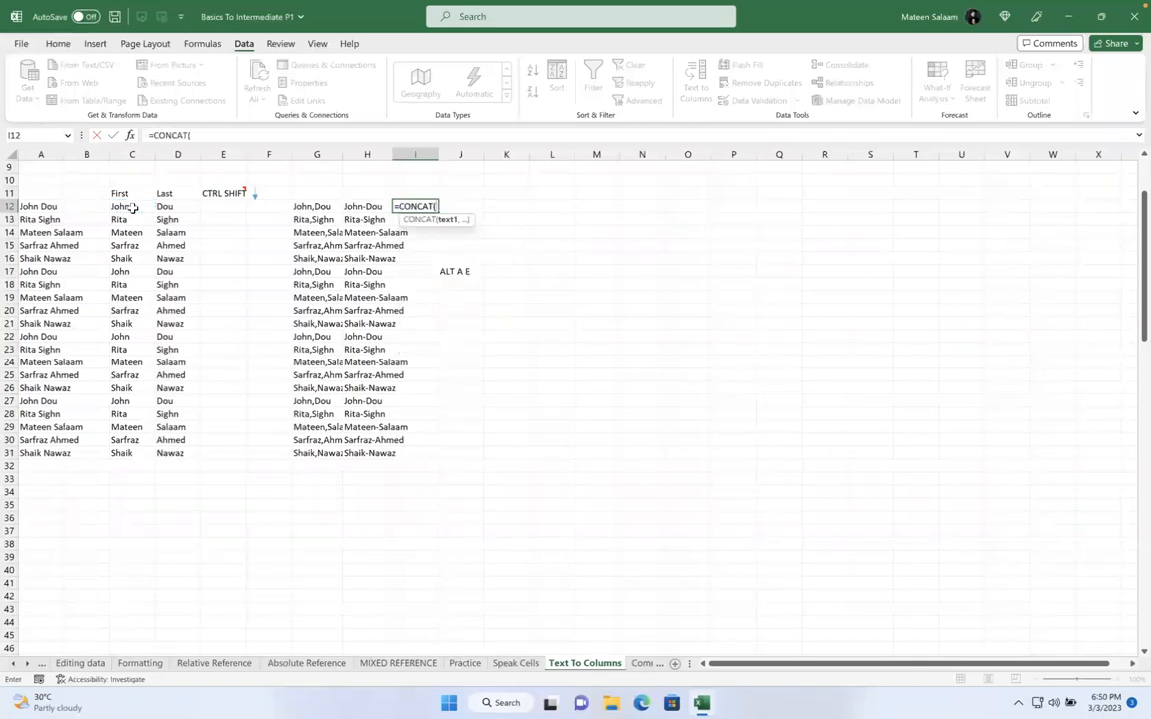
left_click(125, 206)
type(",\"{")
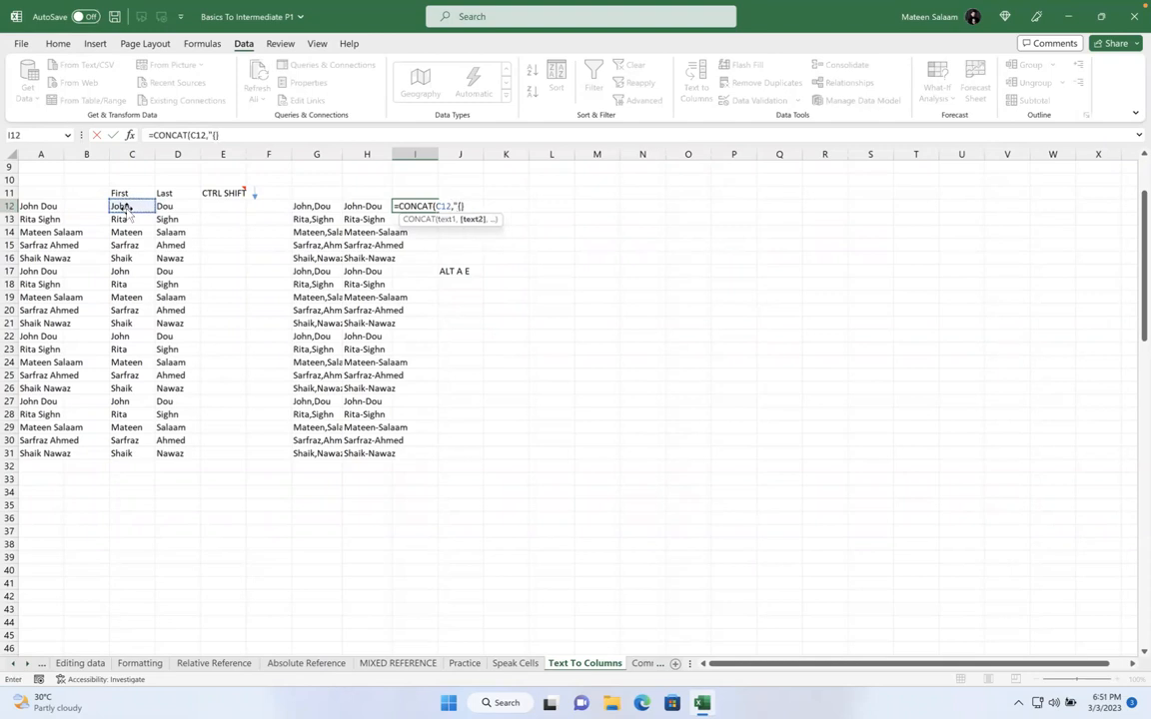
type("}\",")
left_click(165, 206)
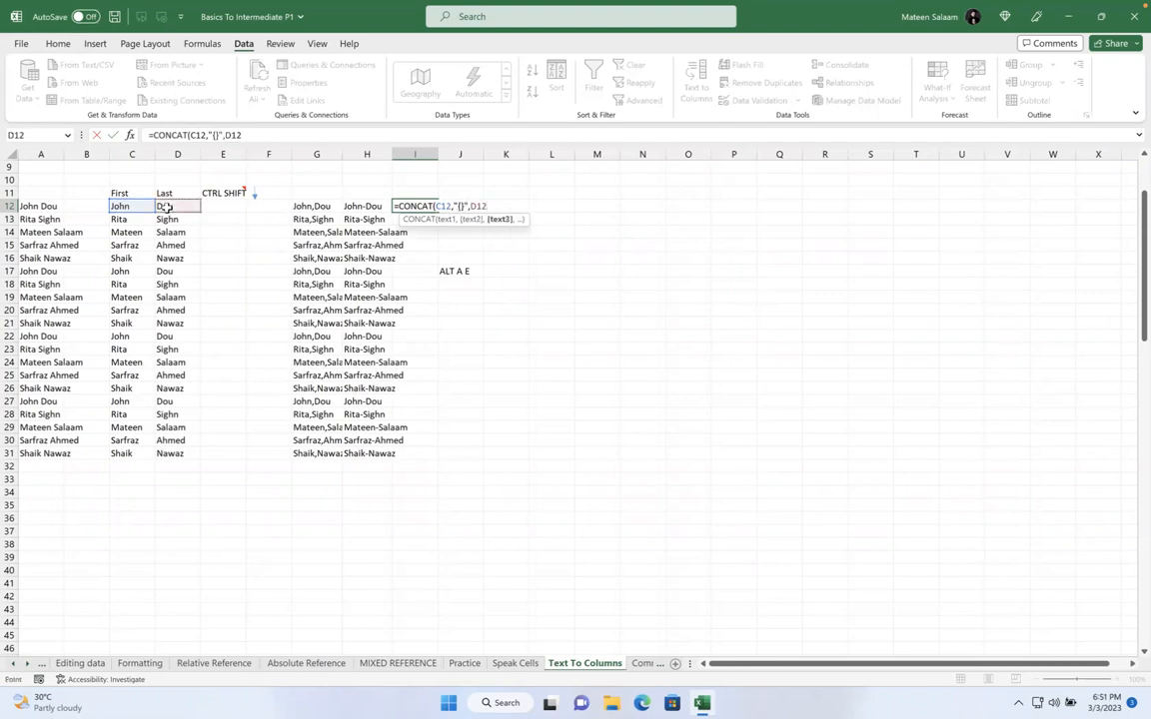
key("Return")
Fill the I12 formula down to I31, then select the ALT A E note in J17
left_click(434, 207)
left_click_drag(437, 211, 442, 457)
left_click(554, 389)
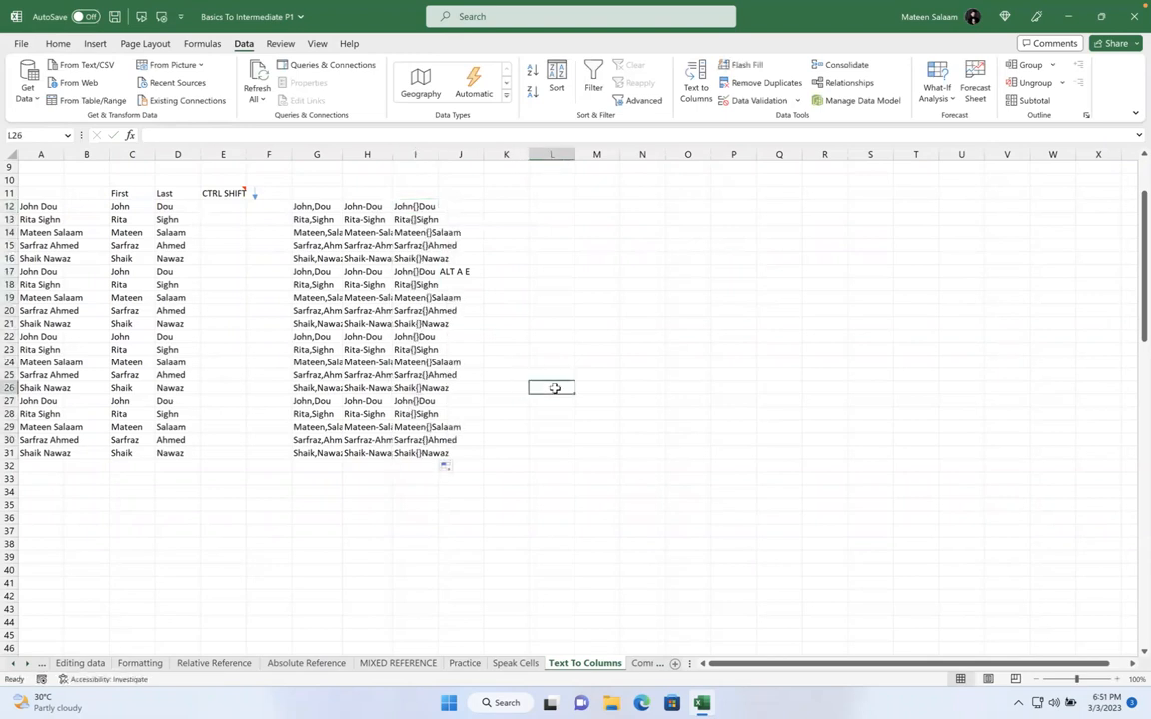
left_click(470, 270)
Delete the ALT A E note from J17 and widen columns G, H and I
key("BackSpace")
left_click_drag(308, 153, 429, 153)
left_click(500, 204)
left_click_drag(509, 154, 529, 153)
left_click(582, 259)
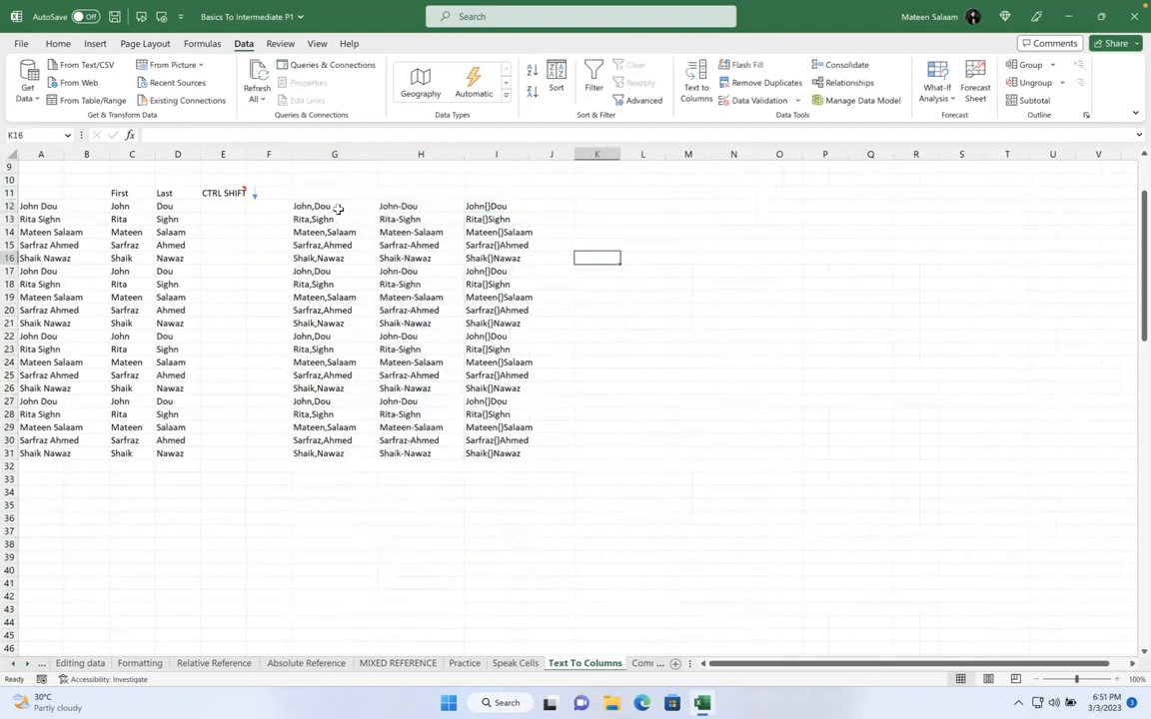
Select the comma-joined names G12:G31 and try Text to Columns, then cancel the wizard
left_click_drag(333, 207, 330, 413)
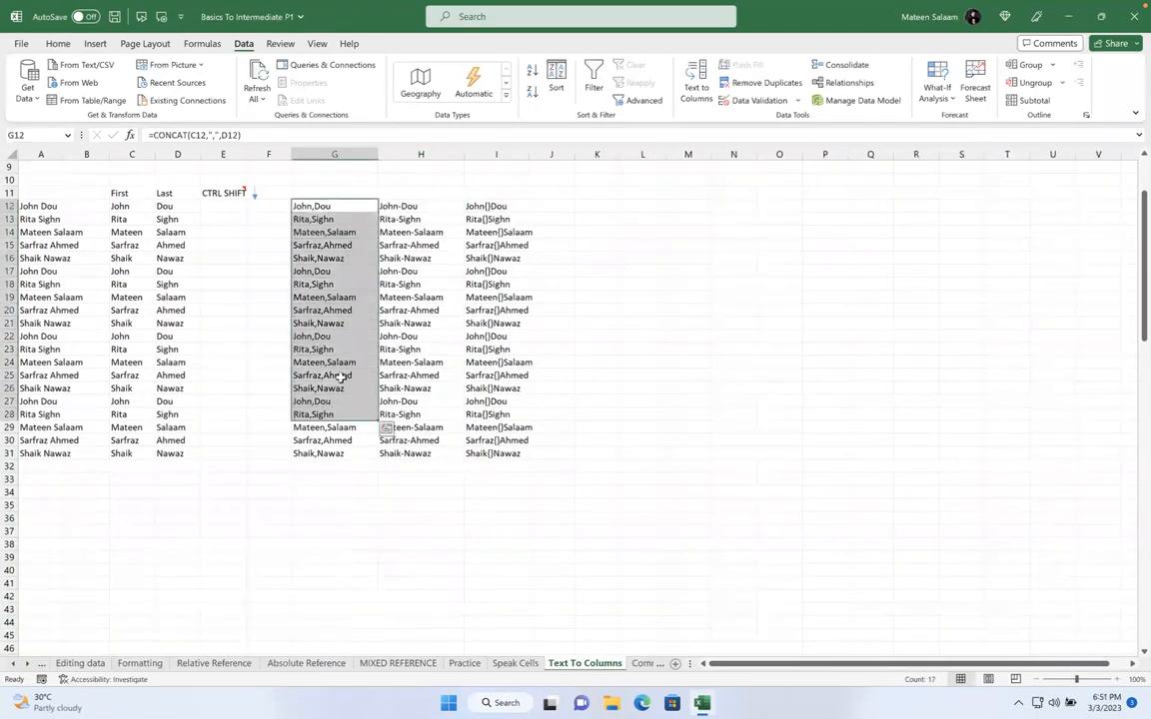
left_click(631, 194)
left_click(599, 206)
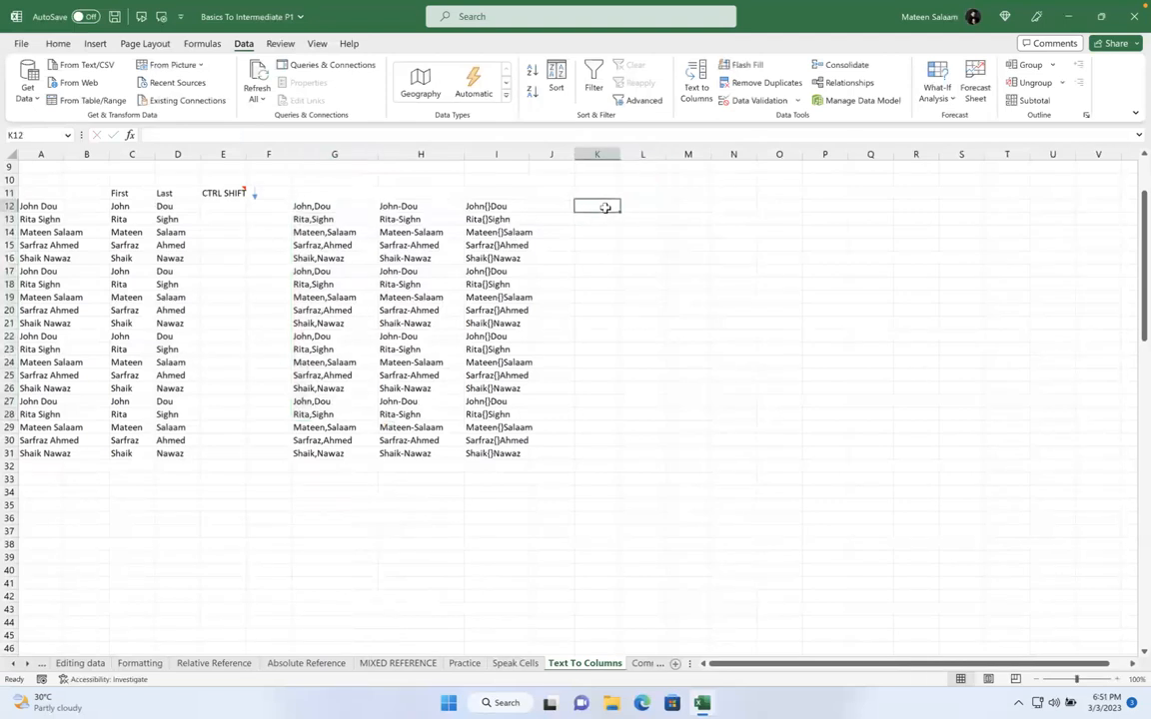
left_click(303, 206)
key("ctrl+shift+Down")
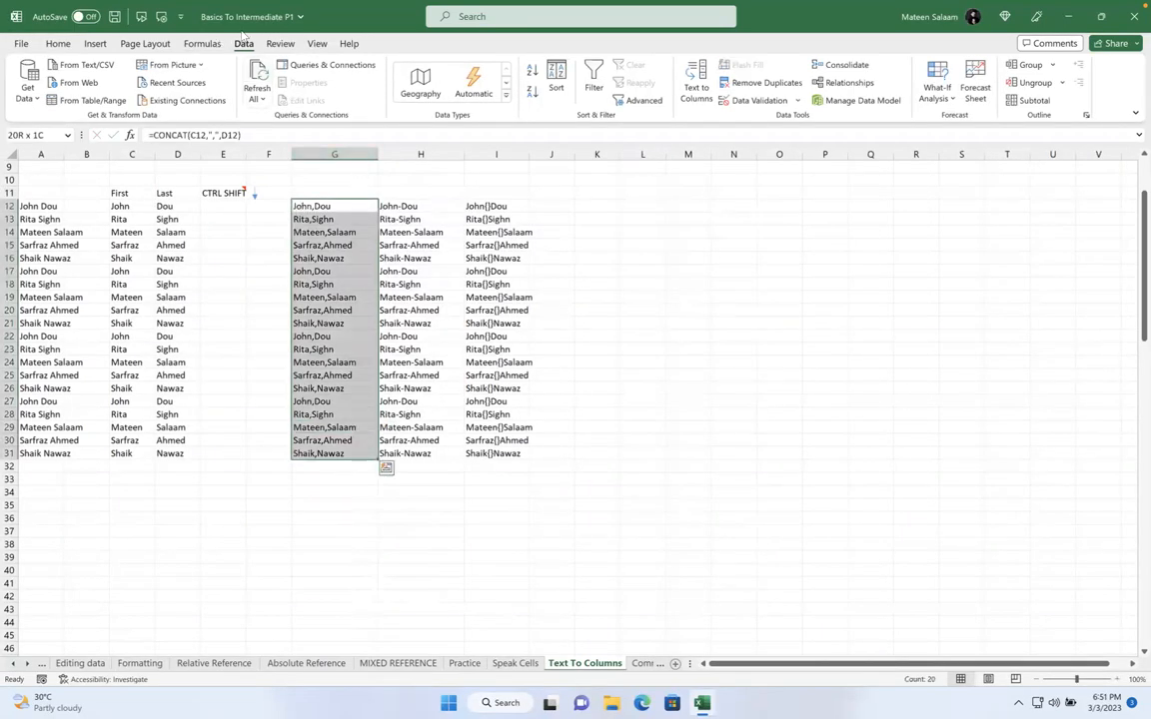
left_click(697, 82)
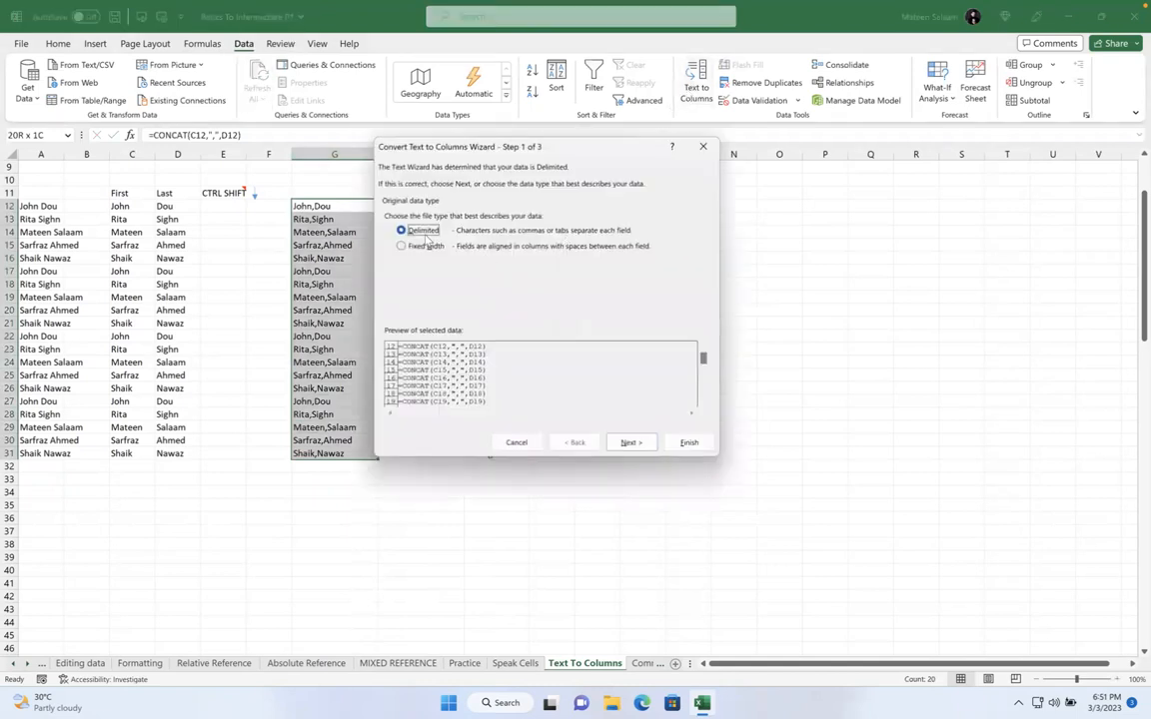
left_click(630, 443)
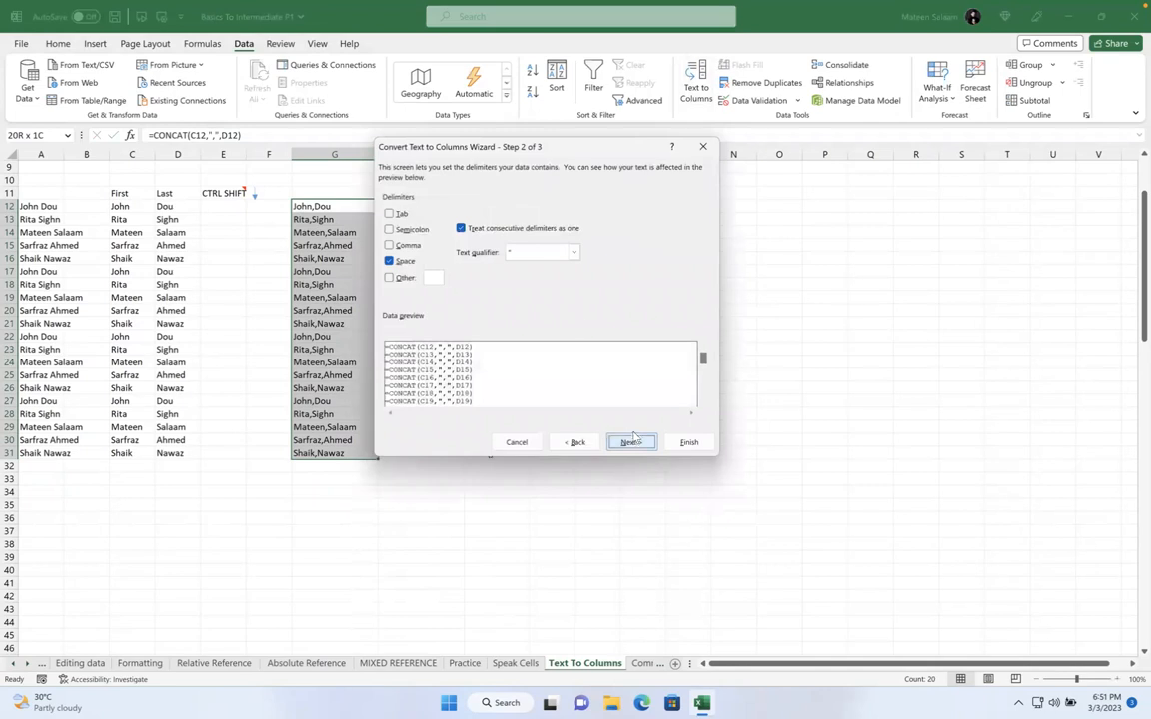
left_click_drag(446, 147, 587, 147)
left_click(666, 440)
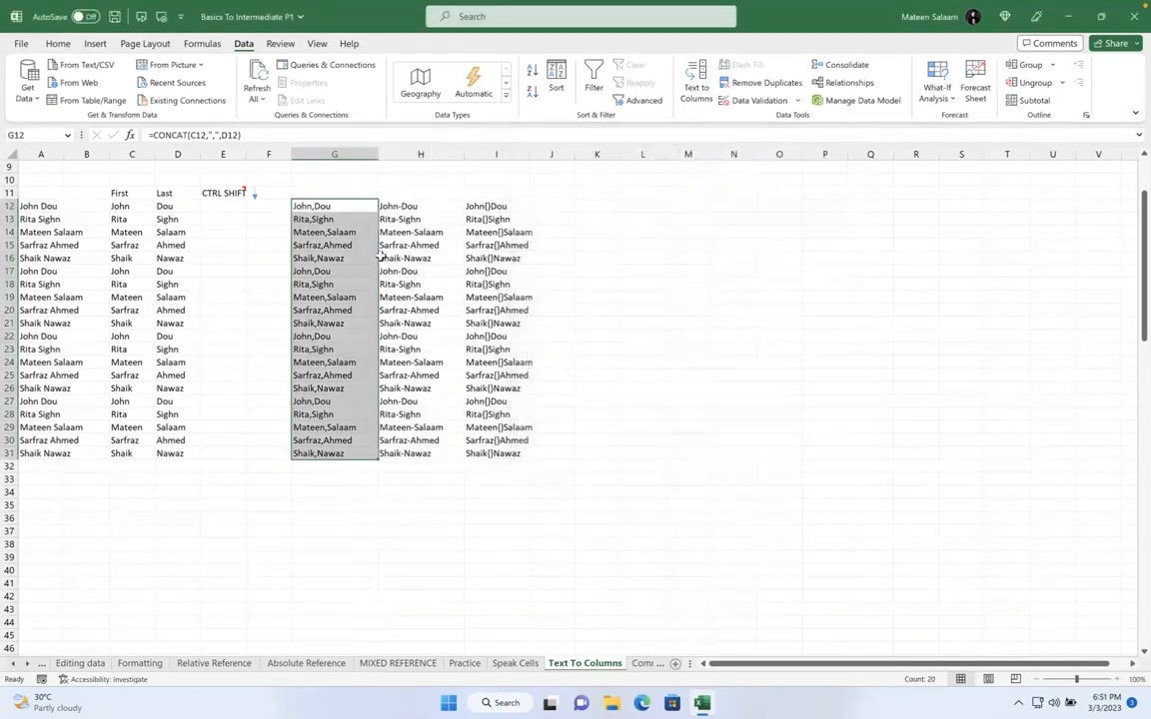
Convert the joined names in G12:G31, H12:H31 and I12:I31 to plain values
key("ctrl+c")
key("ctrl+v")
key("ctrl")
key("v")
left_click_drag(414, 214, 406, 453)
key("ctrl+c")
key("ctrl+v")
key("ctrl")
key("v")
left_click_drag(505, 206, 510, 457)
key("ctrl+c")
key("ctrl+v")
key("ctrl")
key("v")
Check G13, cancel a started entry in K12, and select the comma-separated names in G12:G31
left_click(334, 219)
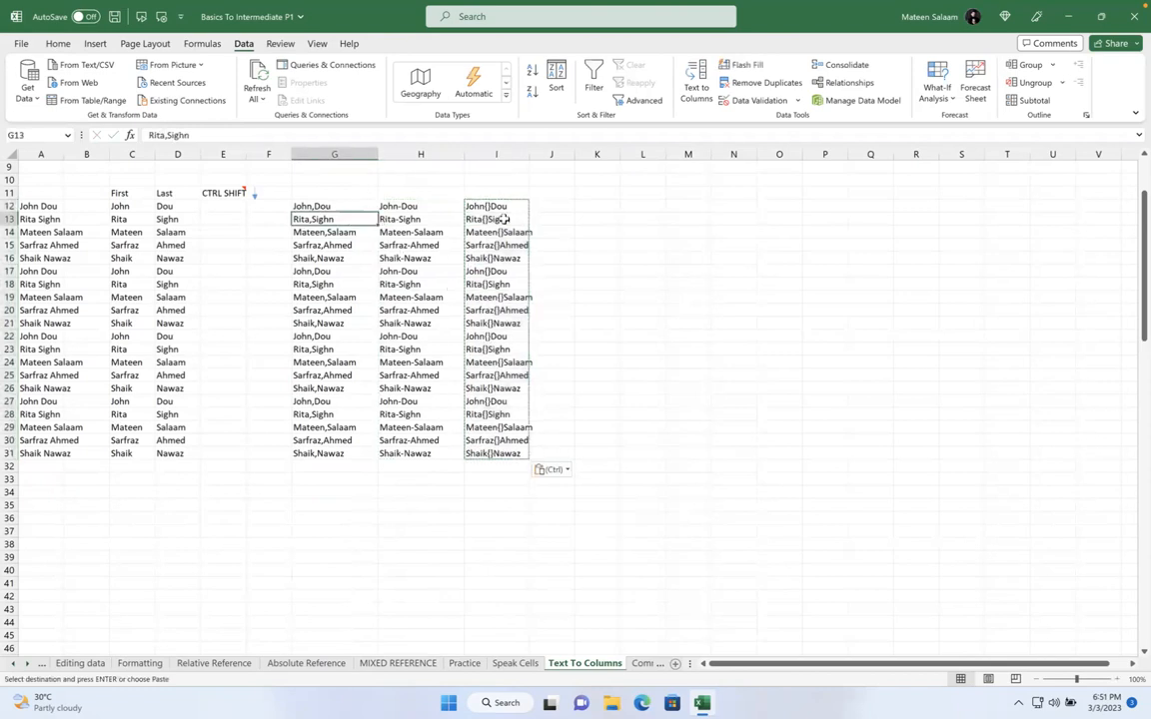
left_click(593, 207)
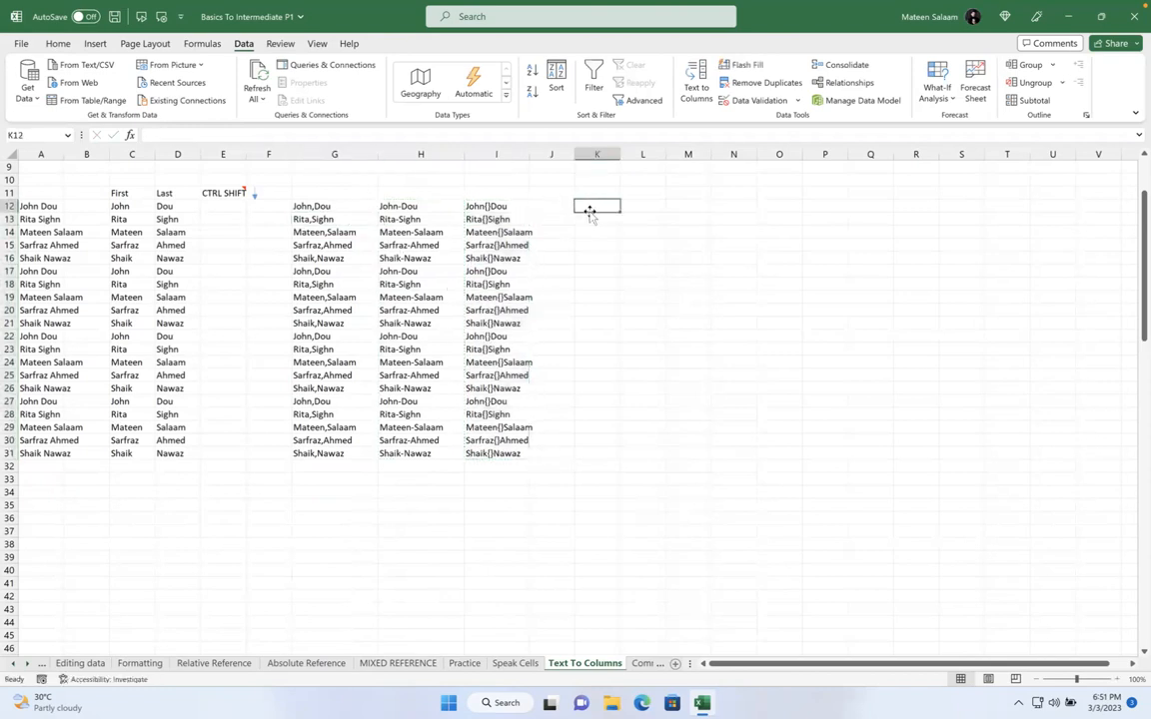
type("=")
key("Escape")
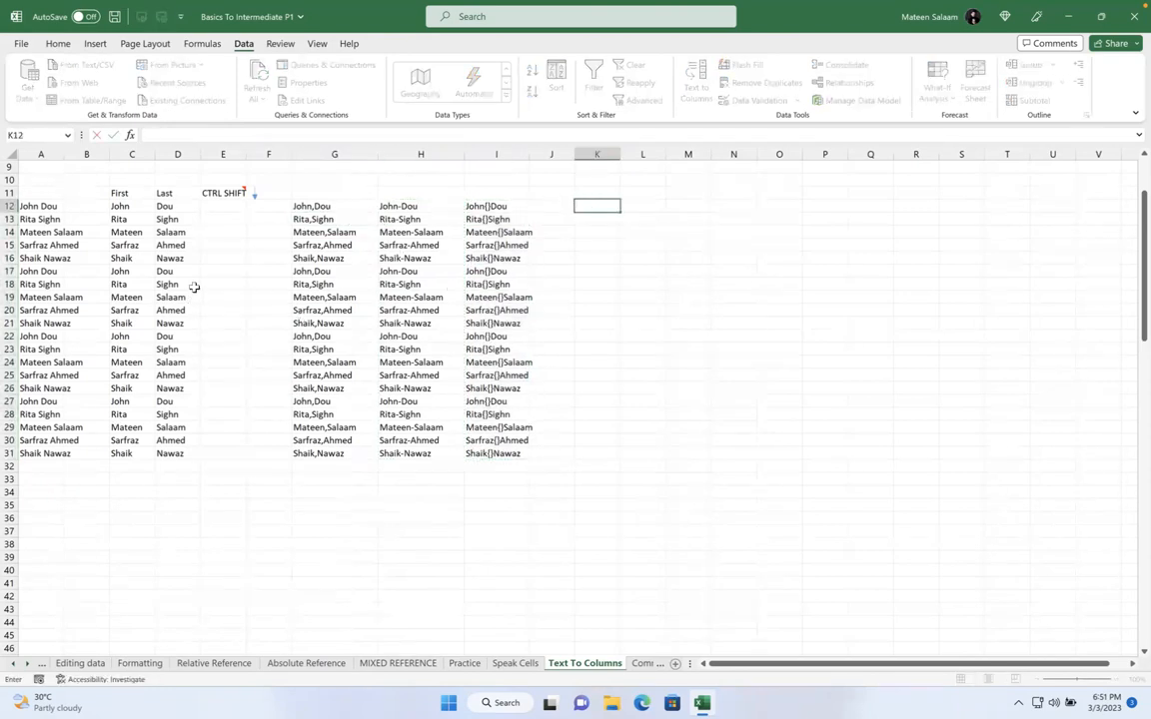
left_click_drag(311, 206, 320, 454)
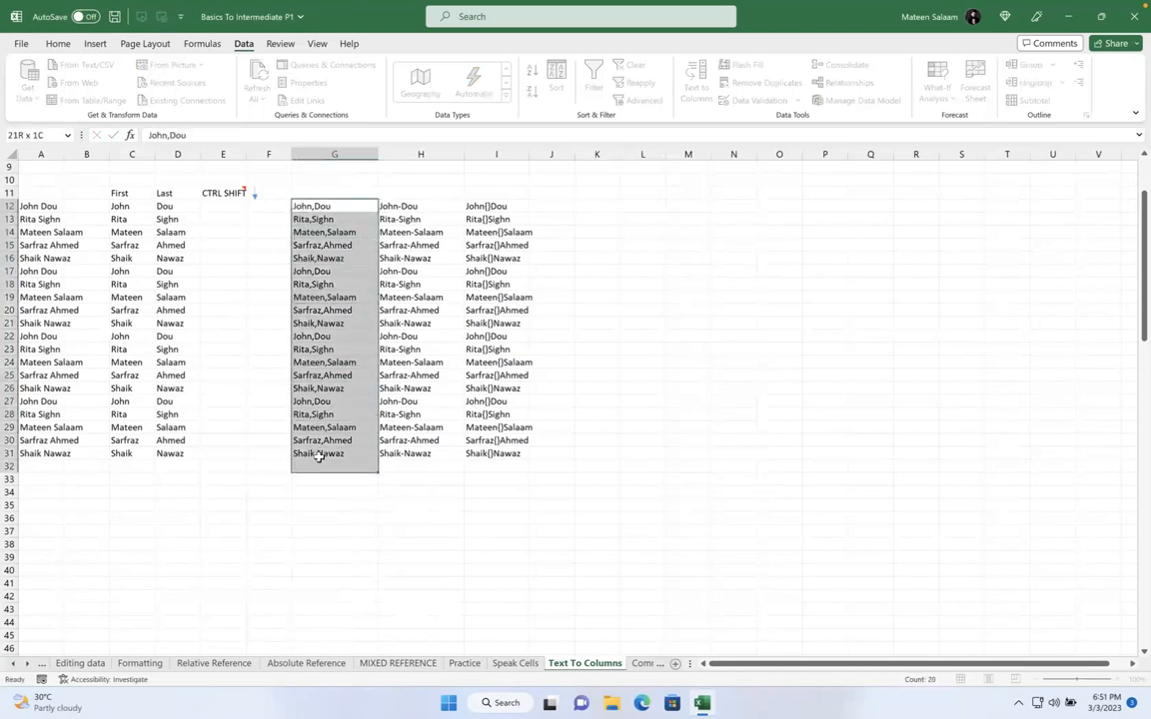
Split column G at the comma into C12 onward, replacing existing names, then clear C12:E31
left_click(696, 85)
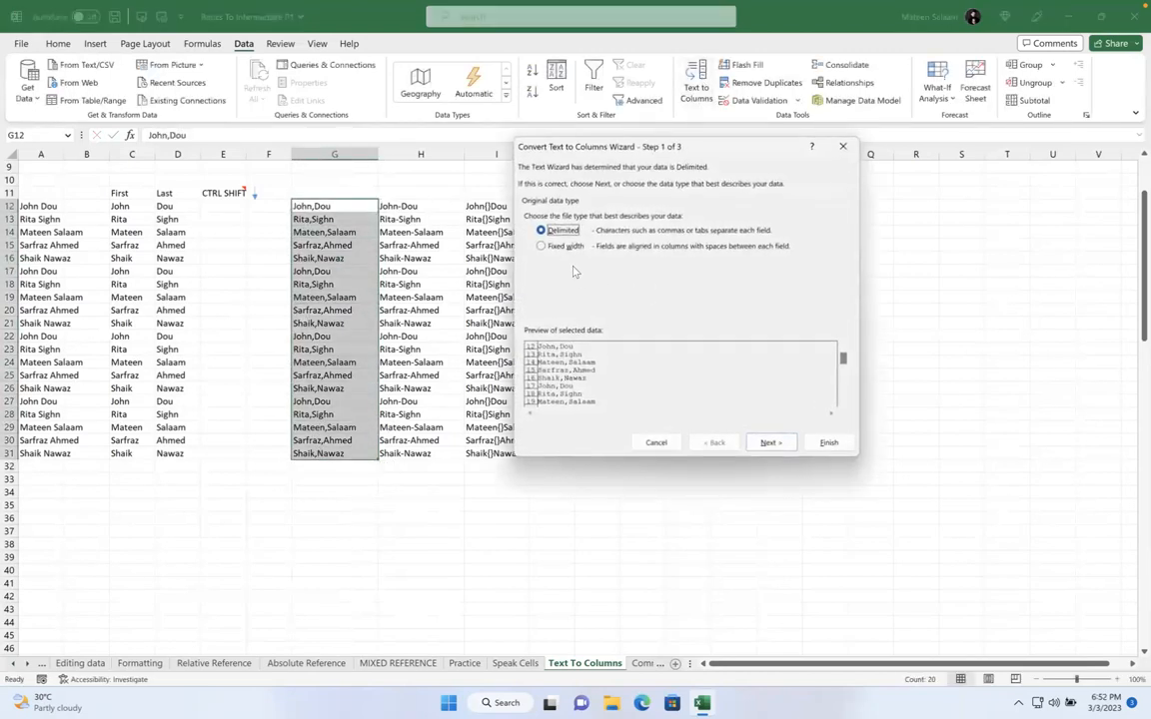
left_click(771, 442)
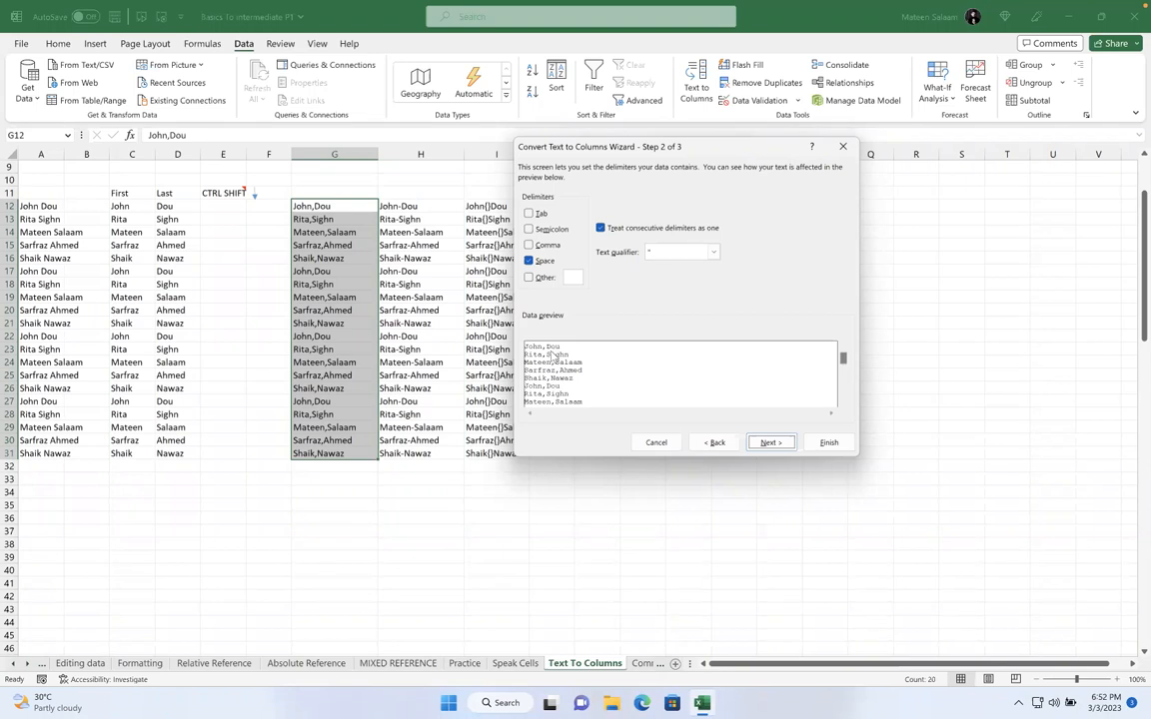
left_click(529, 263)
left_click(530, 262)
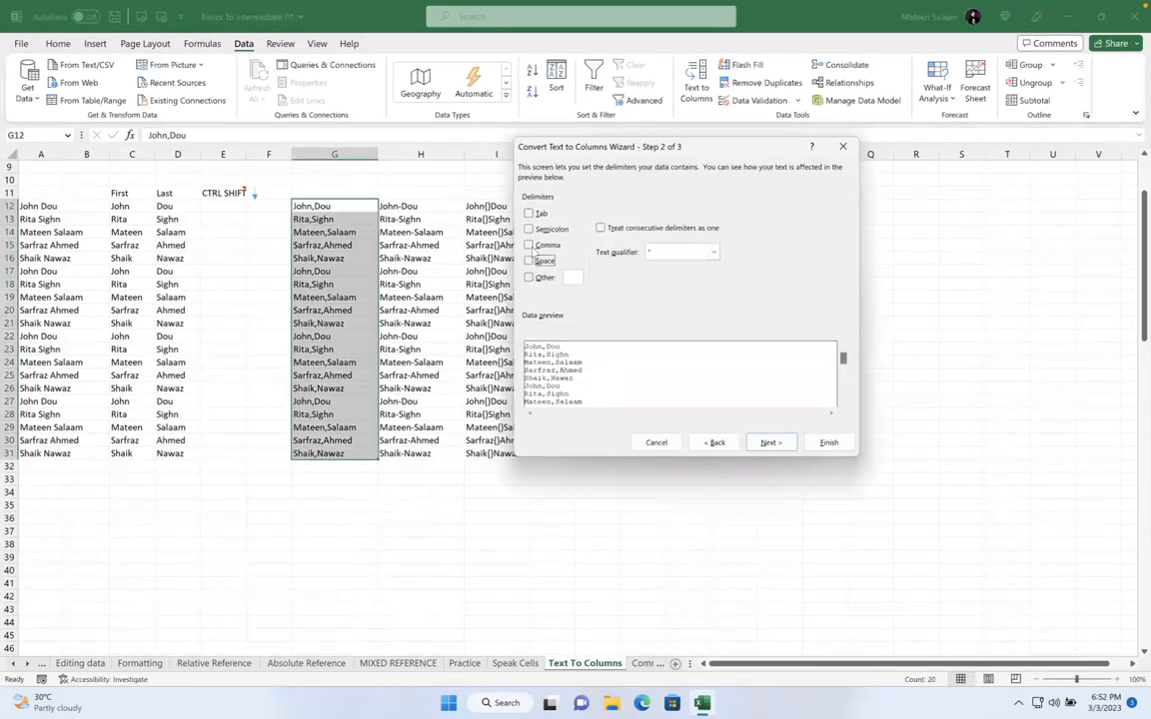
left_click(536, 248)
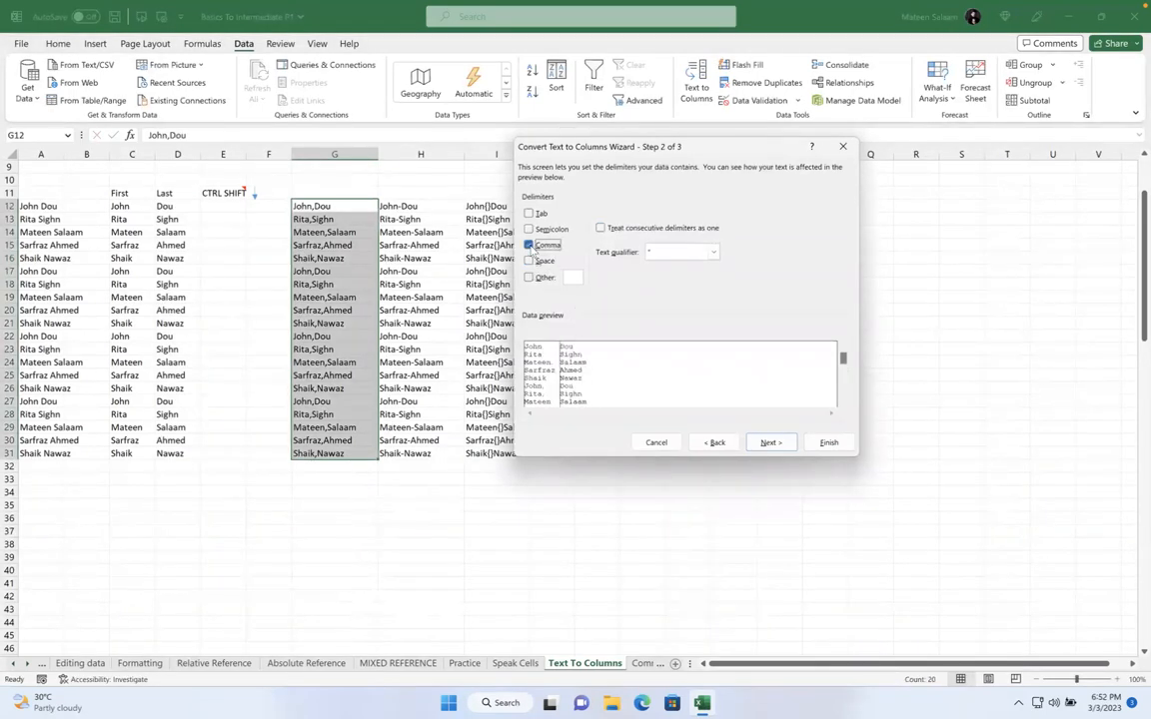
left_click(767, 442)
left_click(610, 276)
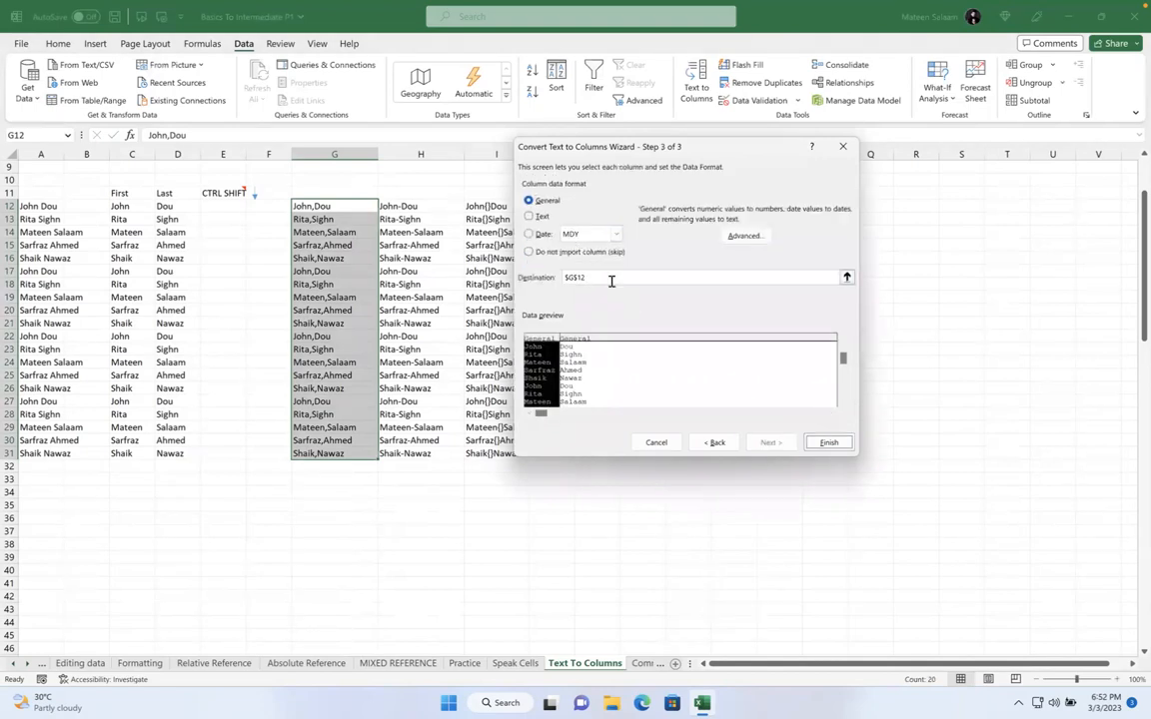
key("BackSpace")
key("BackSpace")
key("BackSpace")
key("BackSpace")
key("BackSpace")
left_click(120, 206)
left_click(828, 443)
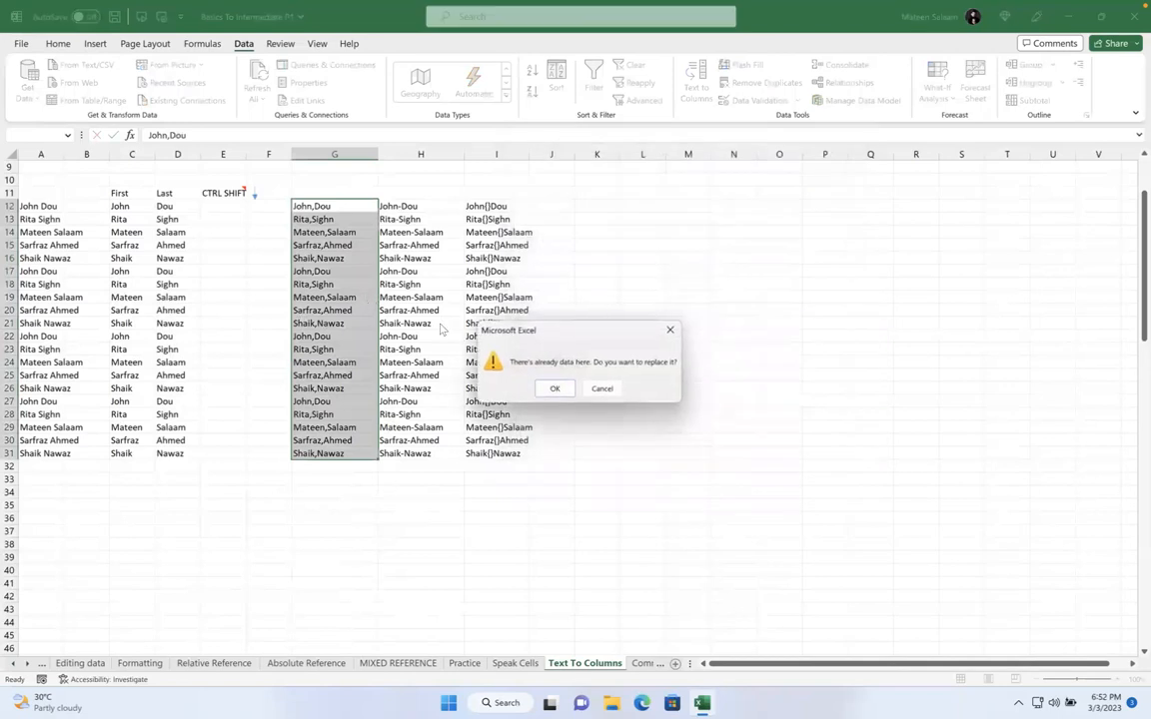
left_click(561, 392)
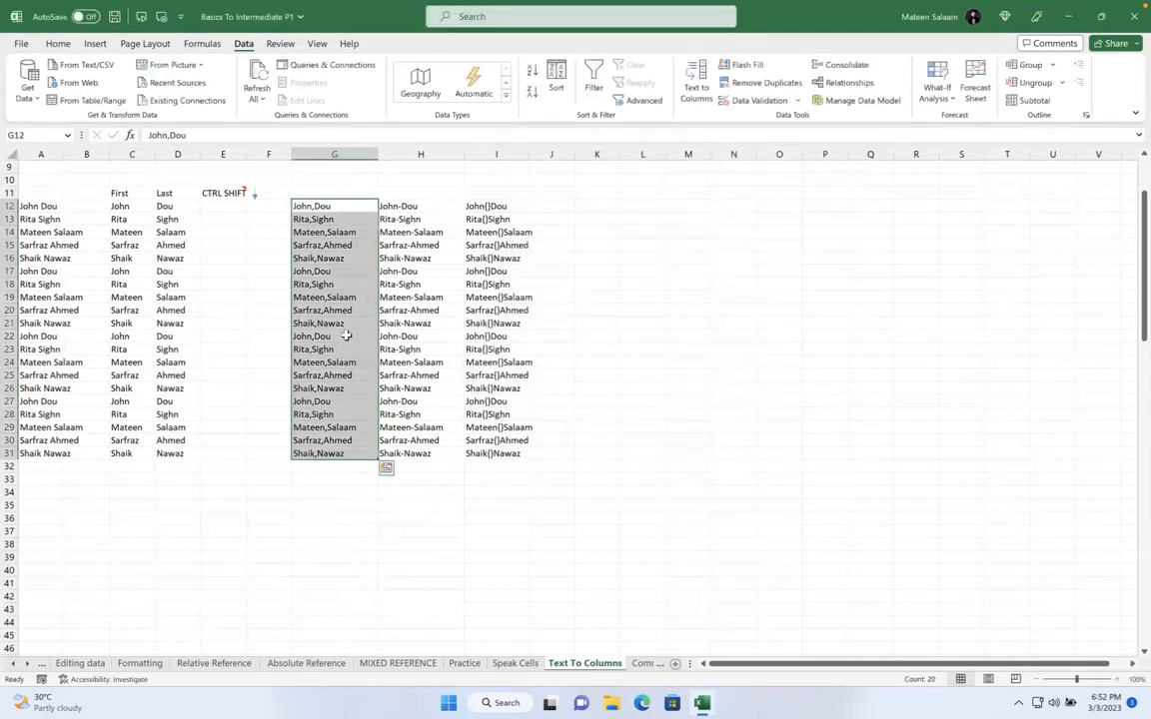
left_click_drag(120, 206, 208, 456)
key("Delete")
Select H12:H31 and open Text to Columns with '-' as the only delimiter
left_click(404, 349)
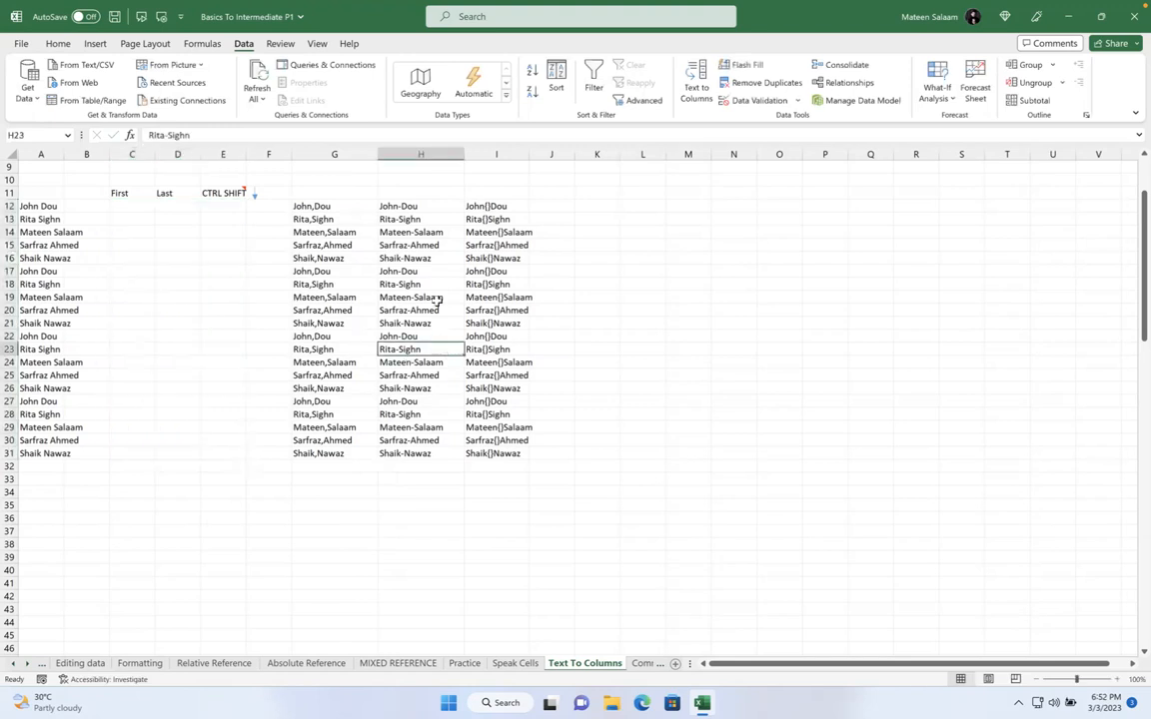
left_click_drag(405, 221, 404, 414)
left_click_drag(402, 207, 409, 454)
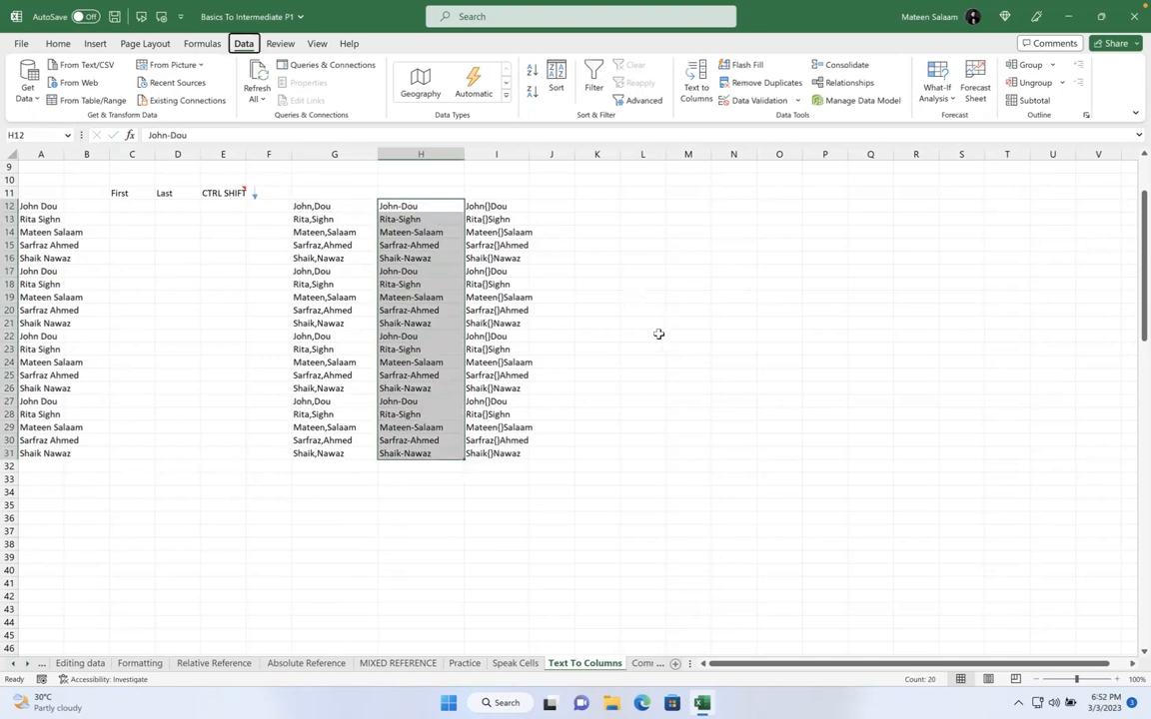
key("alt+a+e")
left_click(769, 441)
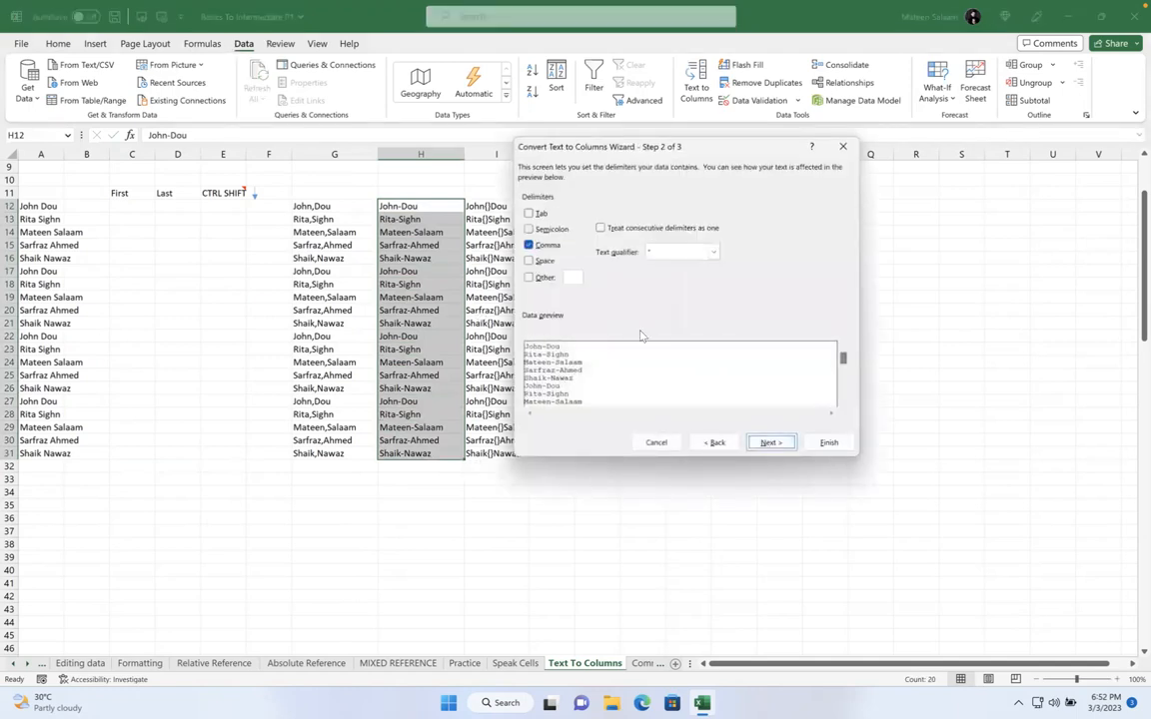
left_click(530, 247)
left_click(529, 215)
left_click(529, 215)
left_click(530, 230)
left_click(530, 230)
left_click(530, 262)
left_click(529, 263)
left_click(529, 280)
type("-")
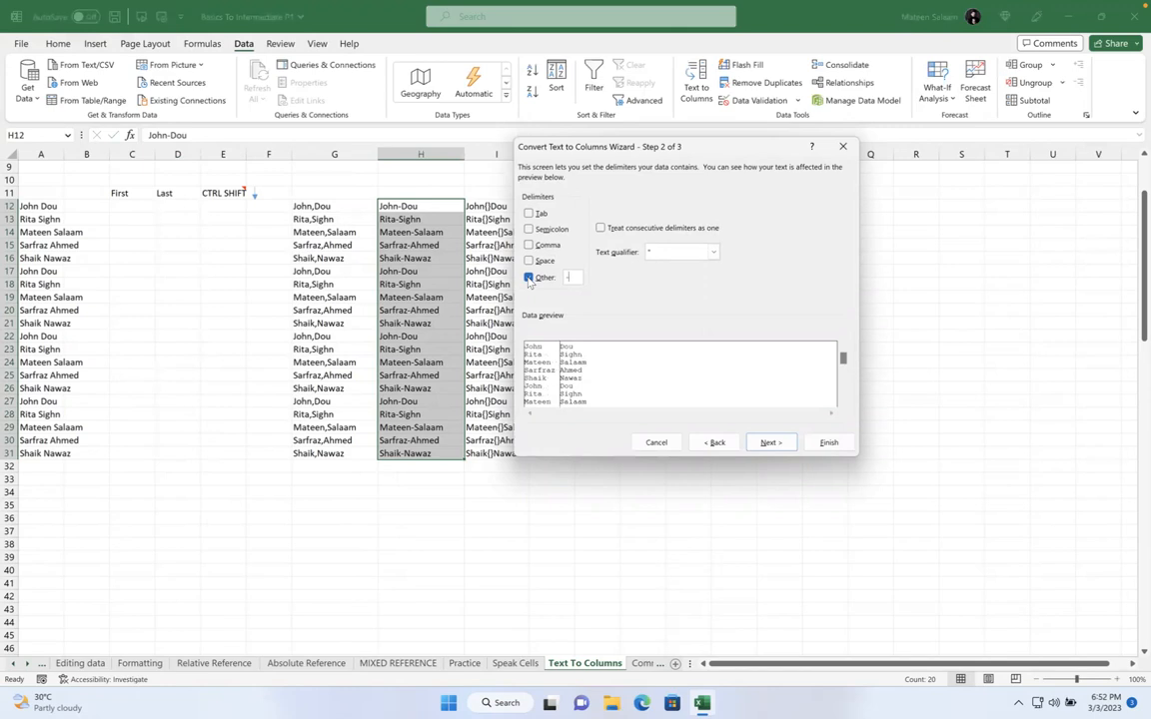
Set the destination to C12 and finish splitting the hyphenated names into columns C and D
left_click(766, 443)
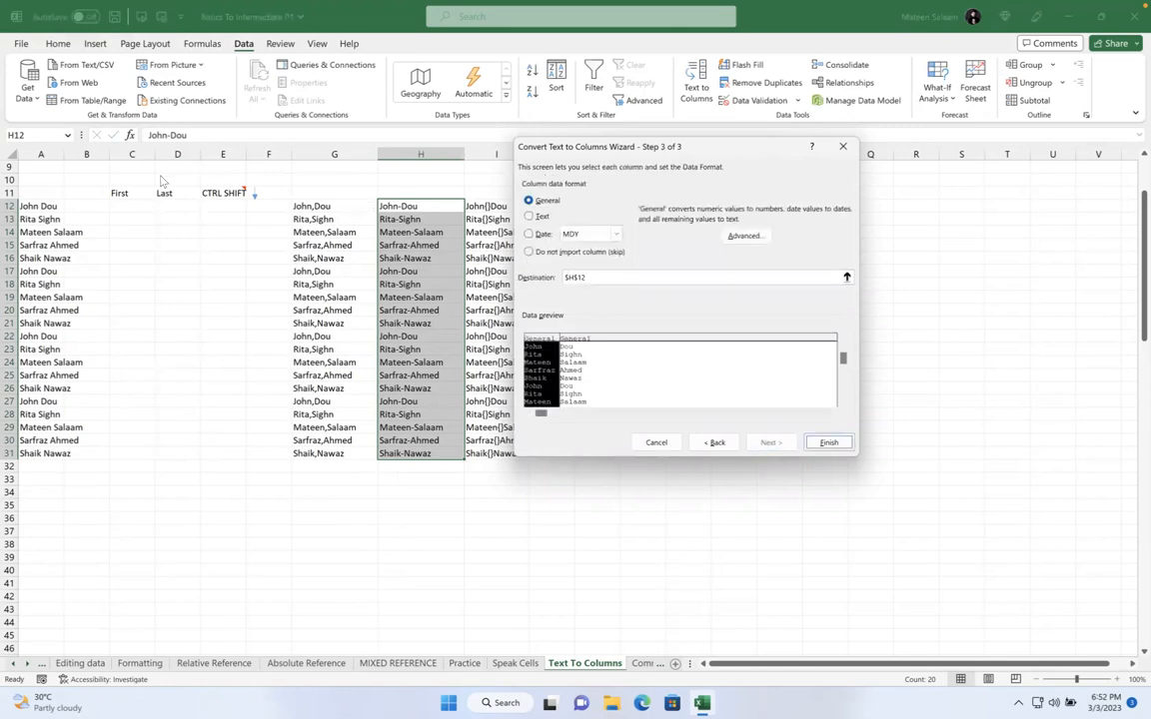
left_click_drag(564, 277, 596, 277)
key("BackSpace")
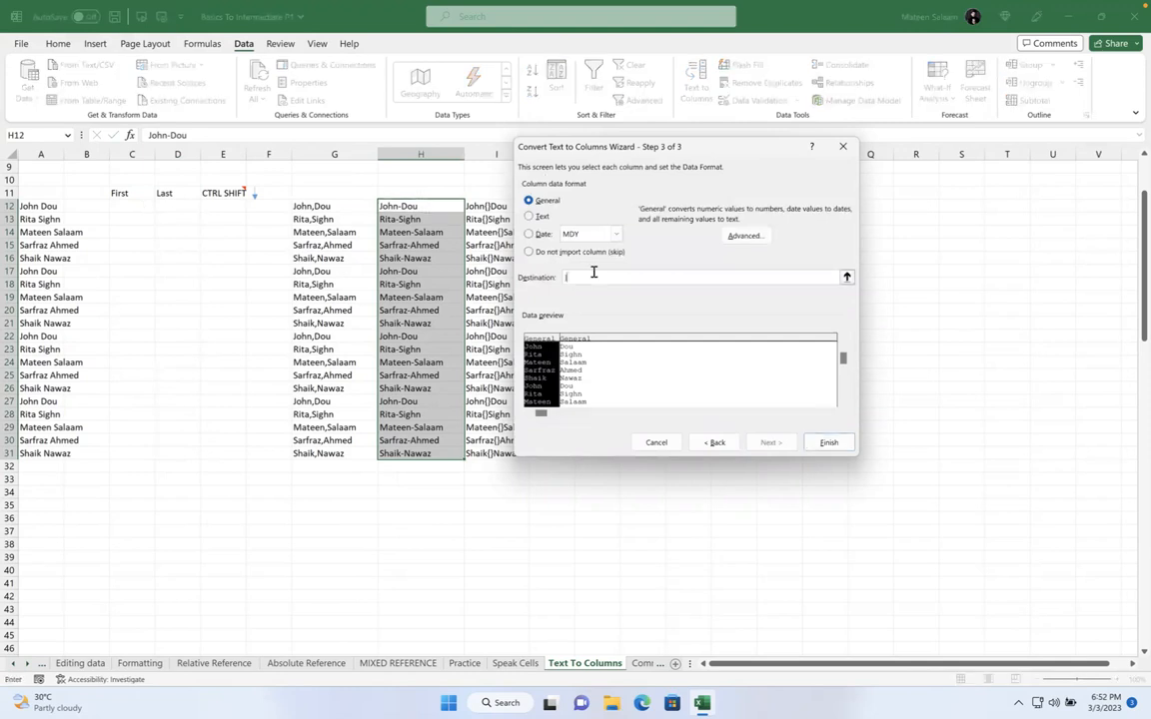
left_click(128, 207)
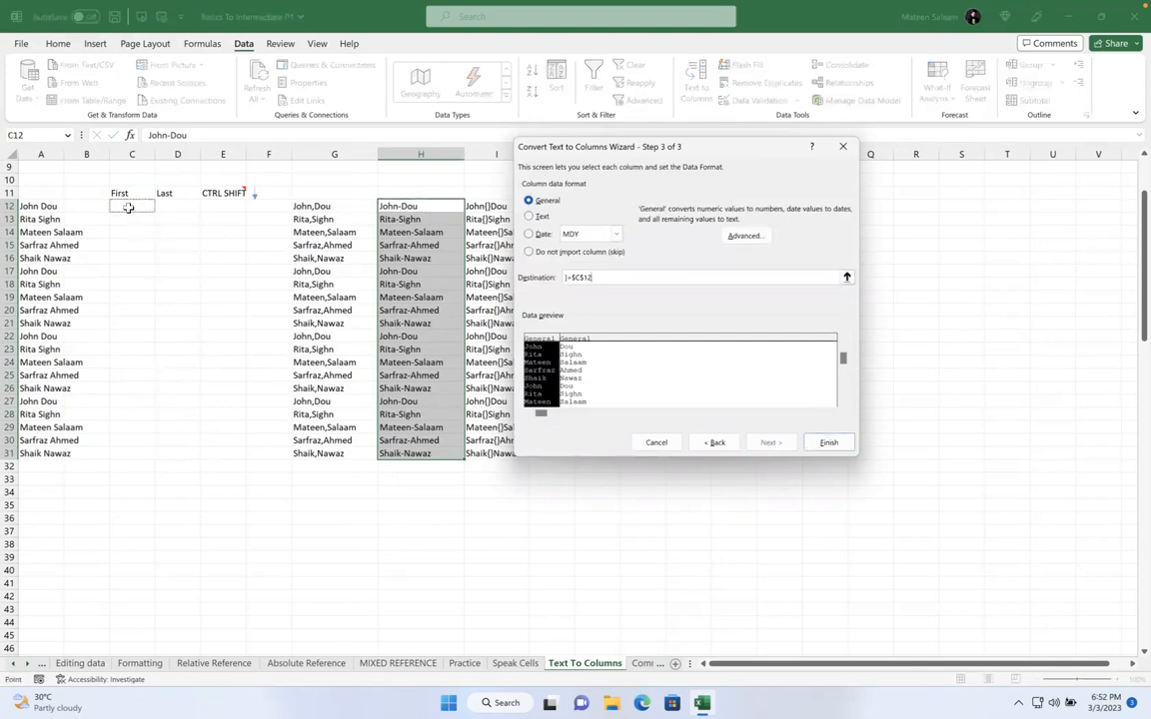
left_click(828, 442)
left_click(556, 429)
key("BackSpace")
left_click(138, 202)
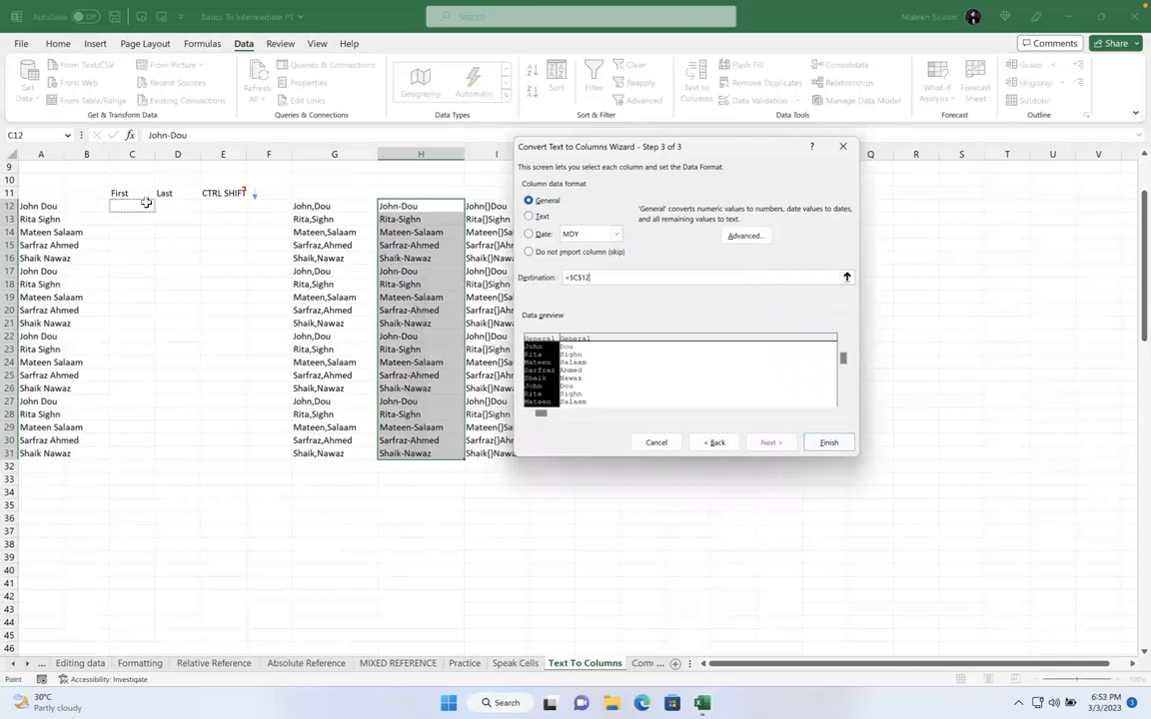
left_click(829, 442)
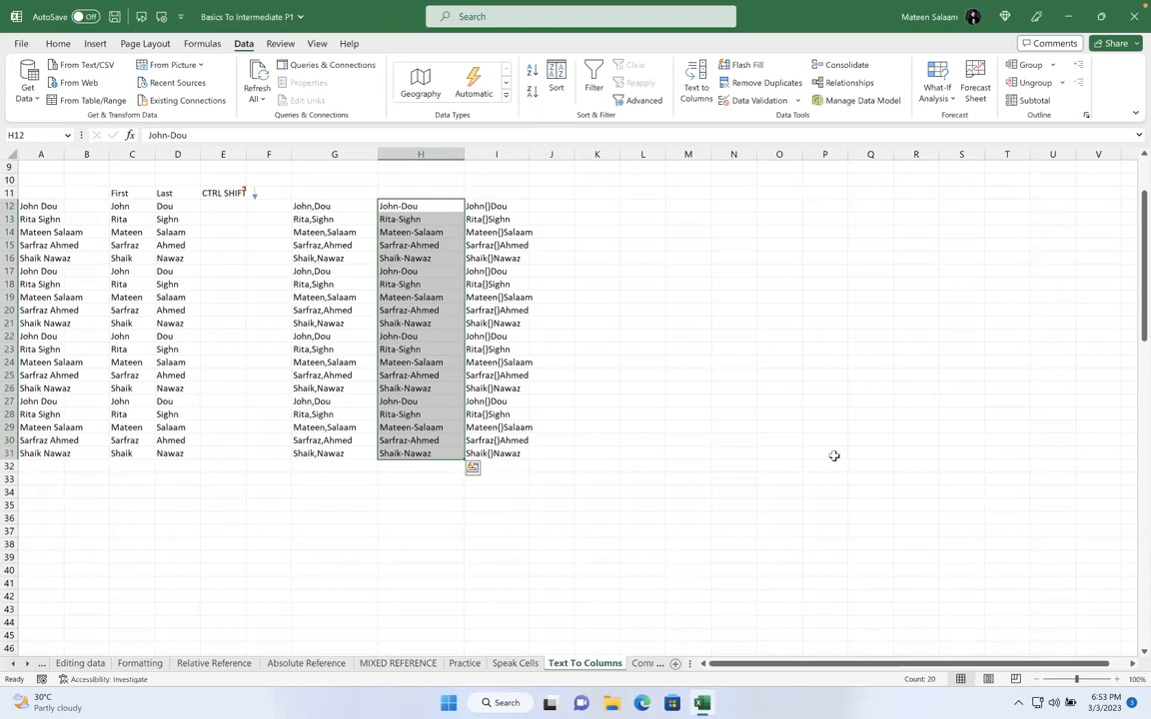
Clear the split names in C12:D31 and select the {}-joined names in column I
left_click_drag(130, 206, 198, 456)
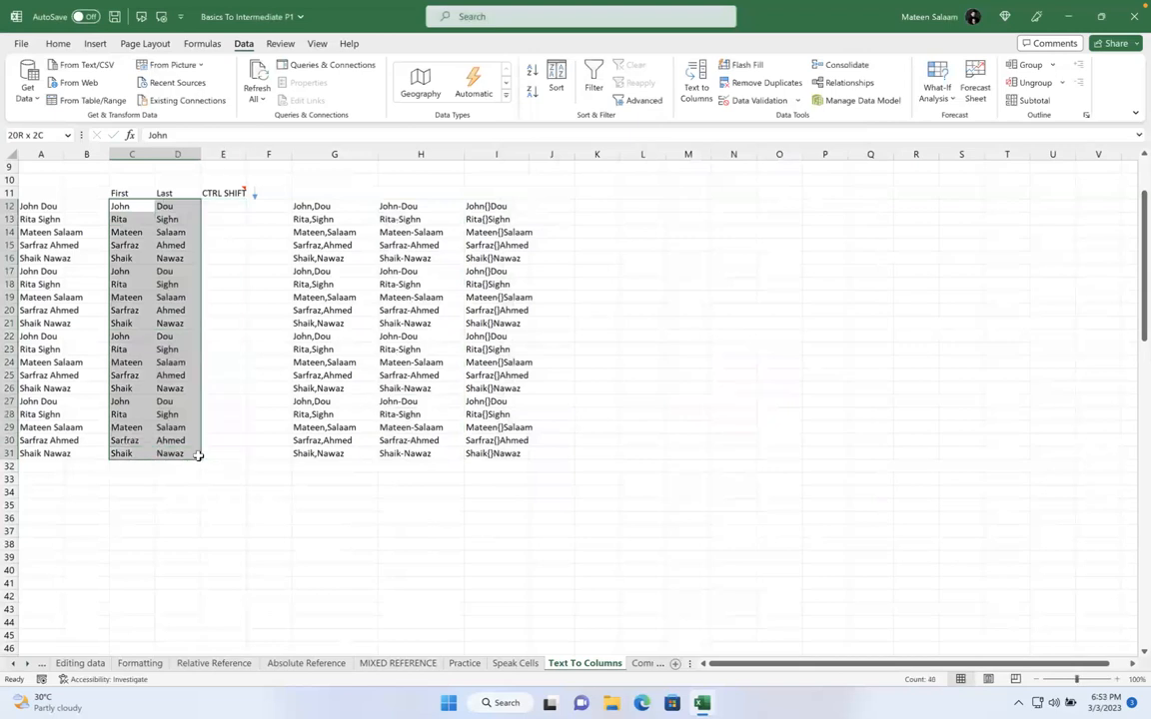
key("Delete")
left_click_drag(478, 210, 489, 449)
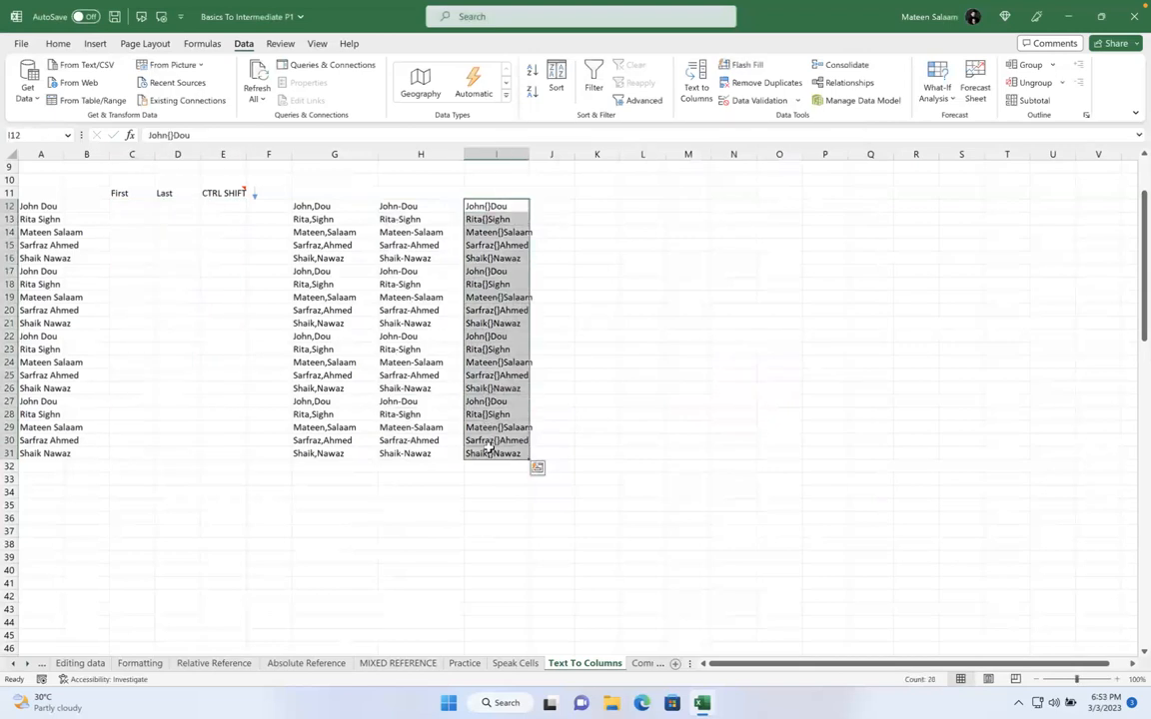
left_click(696, 82)
left_click(563, 248)
left_click(550, 231)
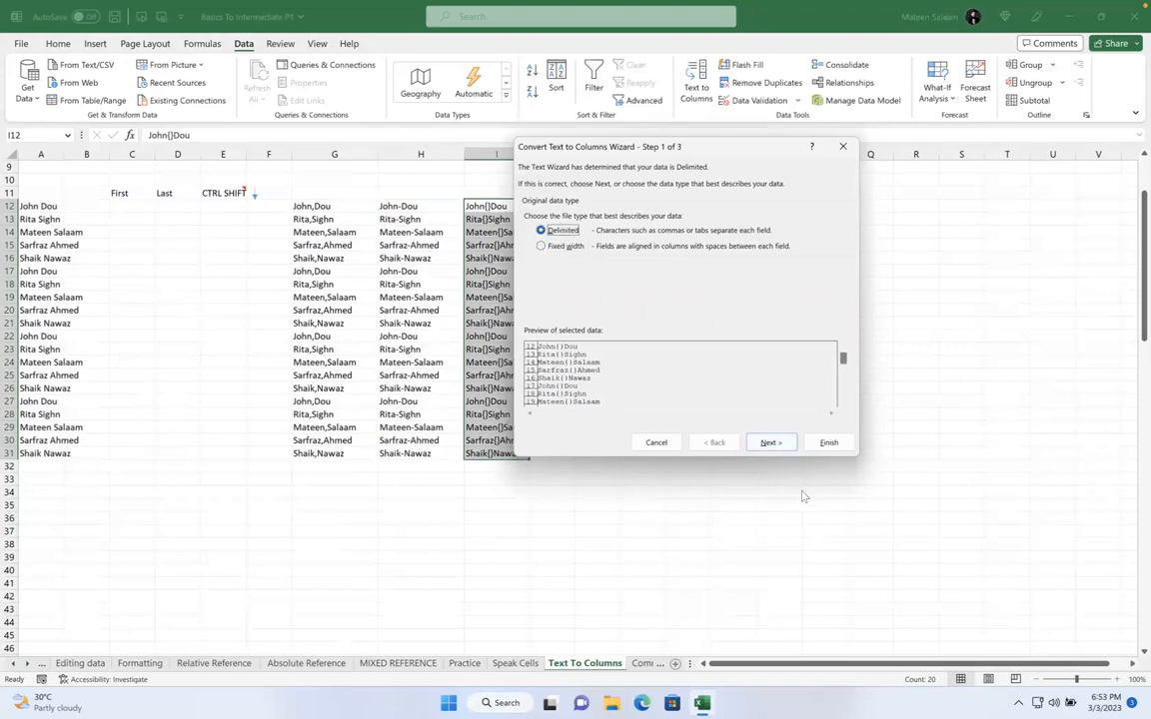
left_click(769, 443)
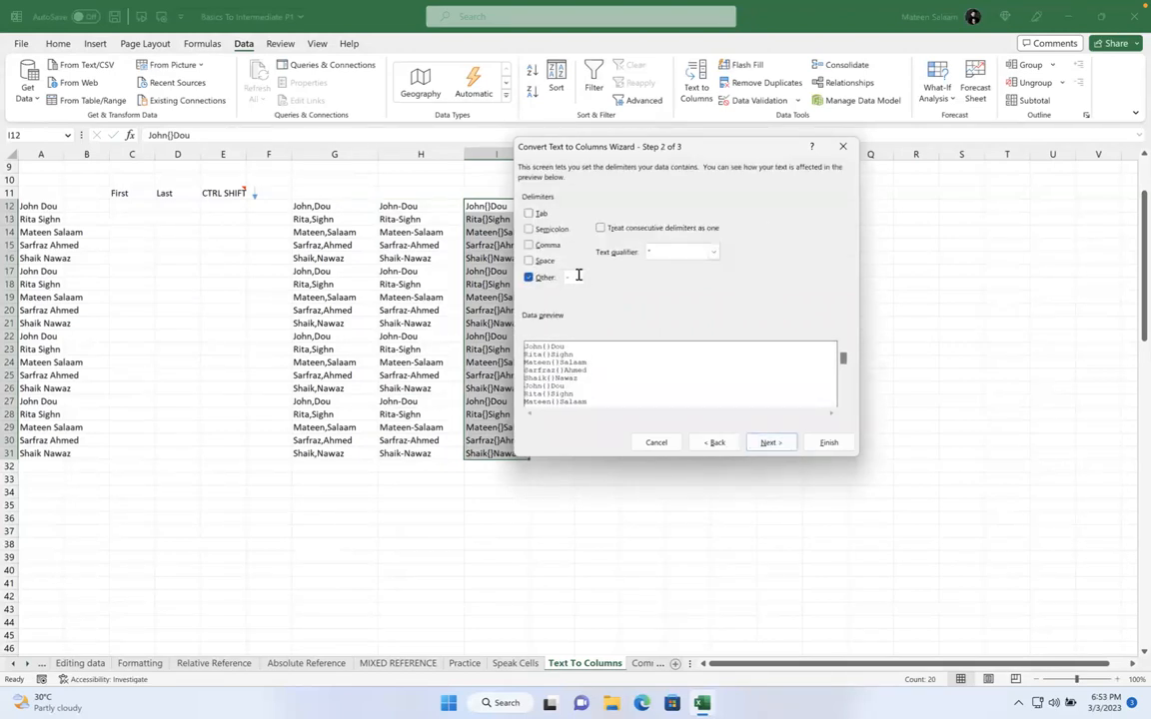
type("{")
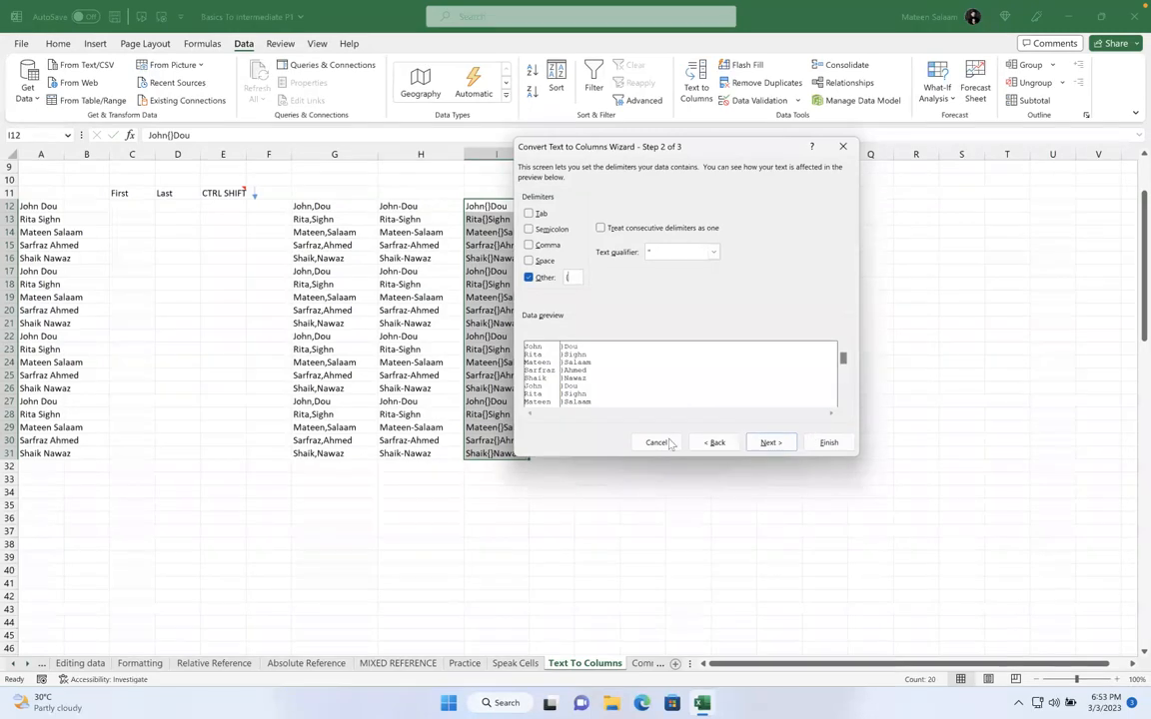
left_click(655, 442)
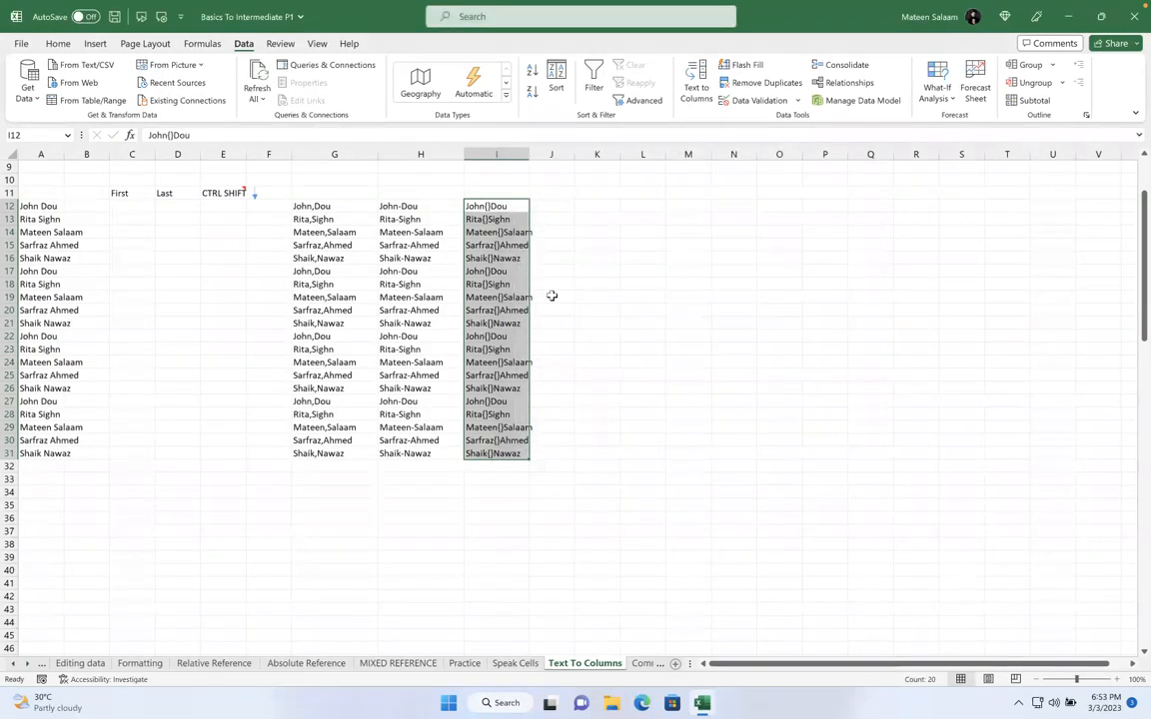
key("ctrl+h")
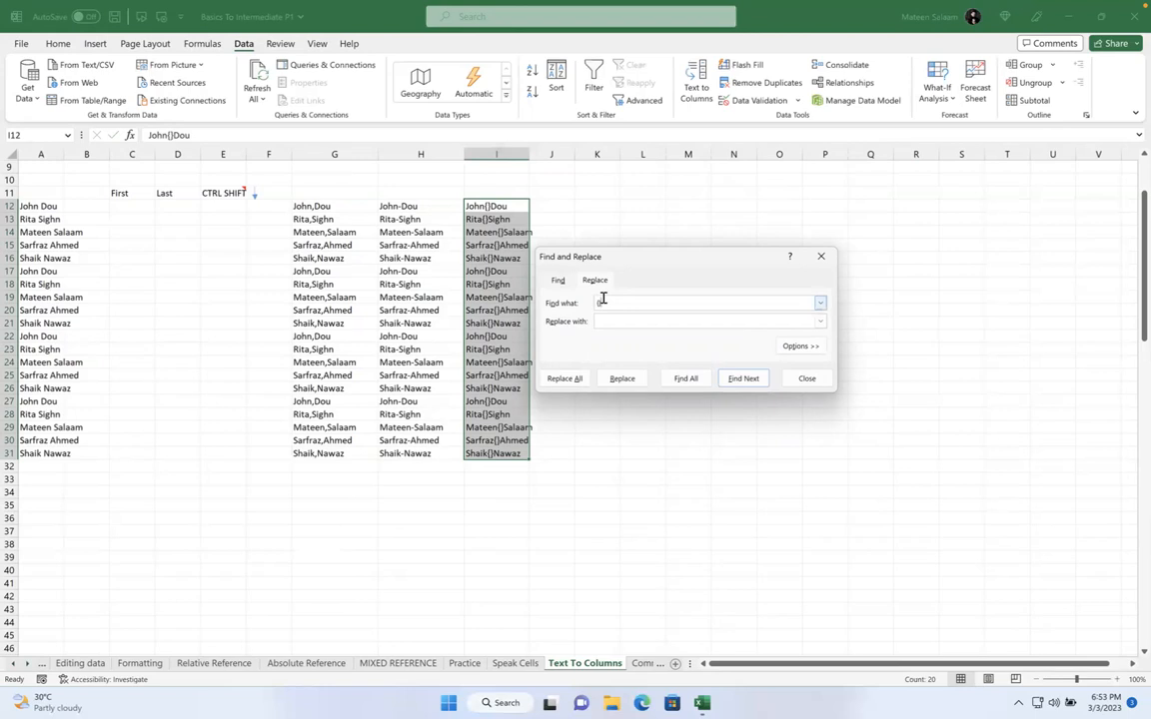
Replace all {} in column I with a space, making 20 replacements
left_click(609, 320)
left_click(572, 378)
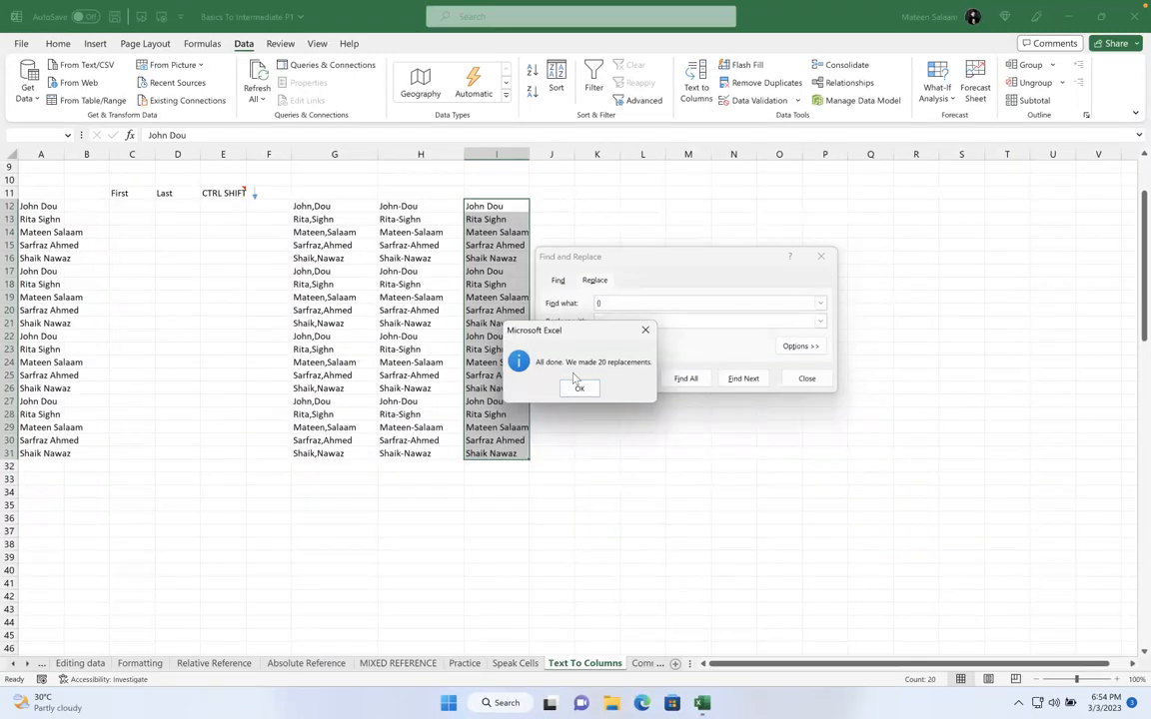
left_click(579, 389)
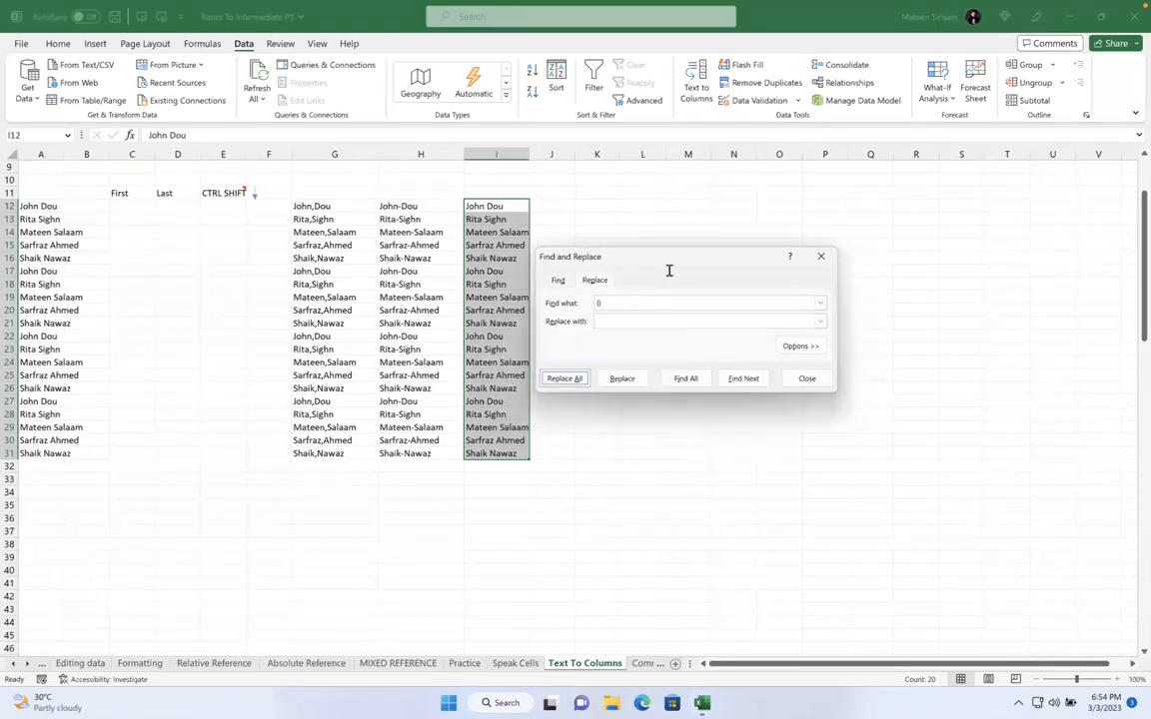
Change the search text to @, then close Find and Replace
left_click(619, 307)
key("BackSpace")
type("@")
left_click(614, 321)
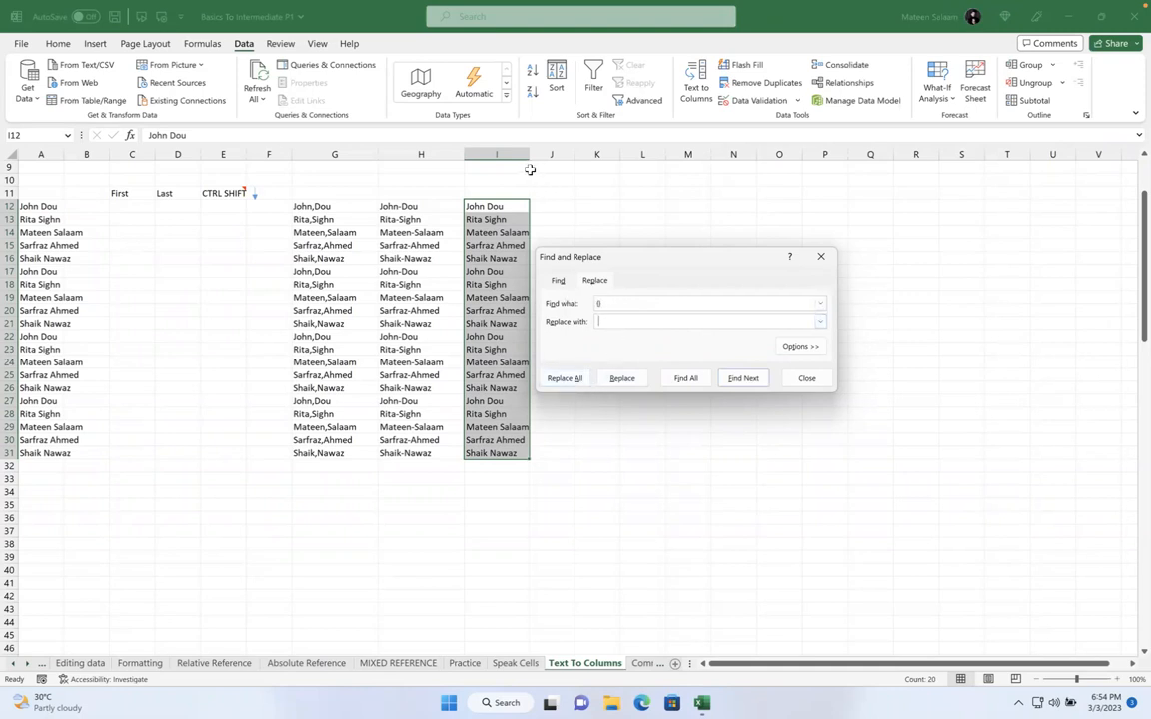
left_click(613, 300)
left_click(820, 256)
left_click(682, 284)
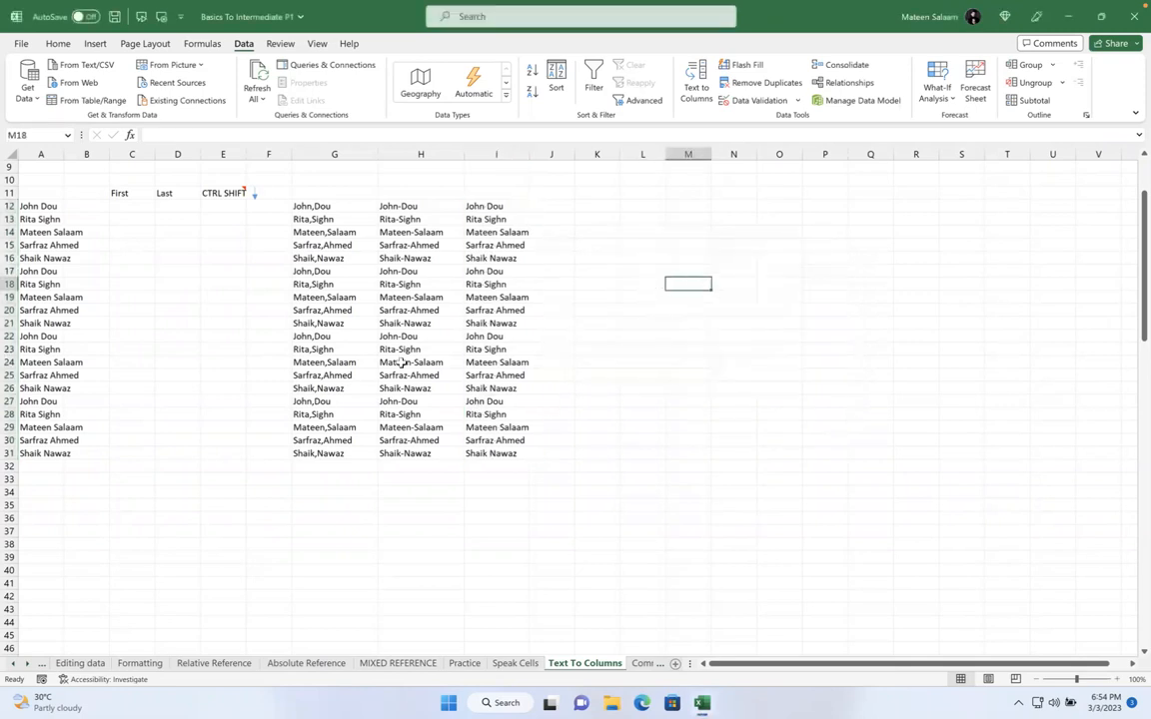
left_click(27, 663)
left_click(27, 663)
left_click(27, 663)
left_click(26, 664)
left_click(27, 663)
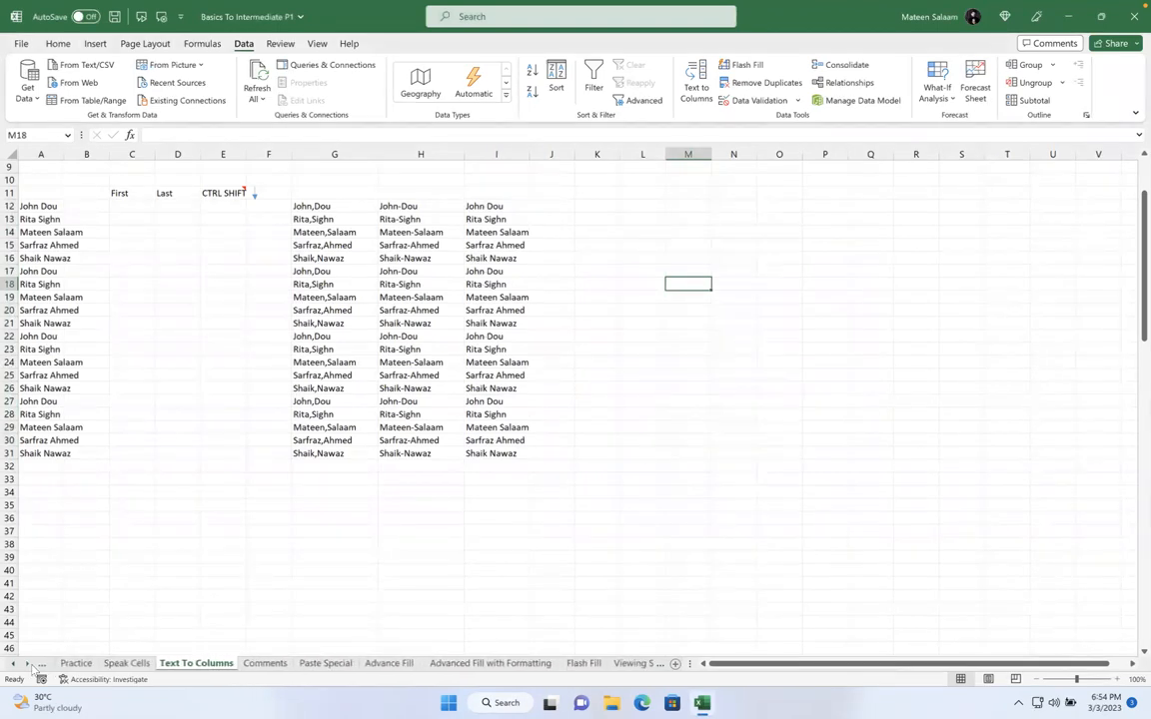
left_click(259, 664)
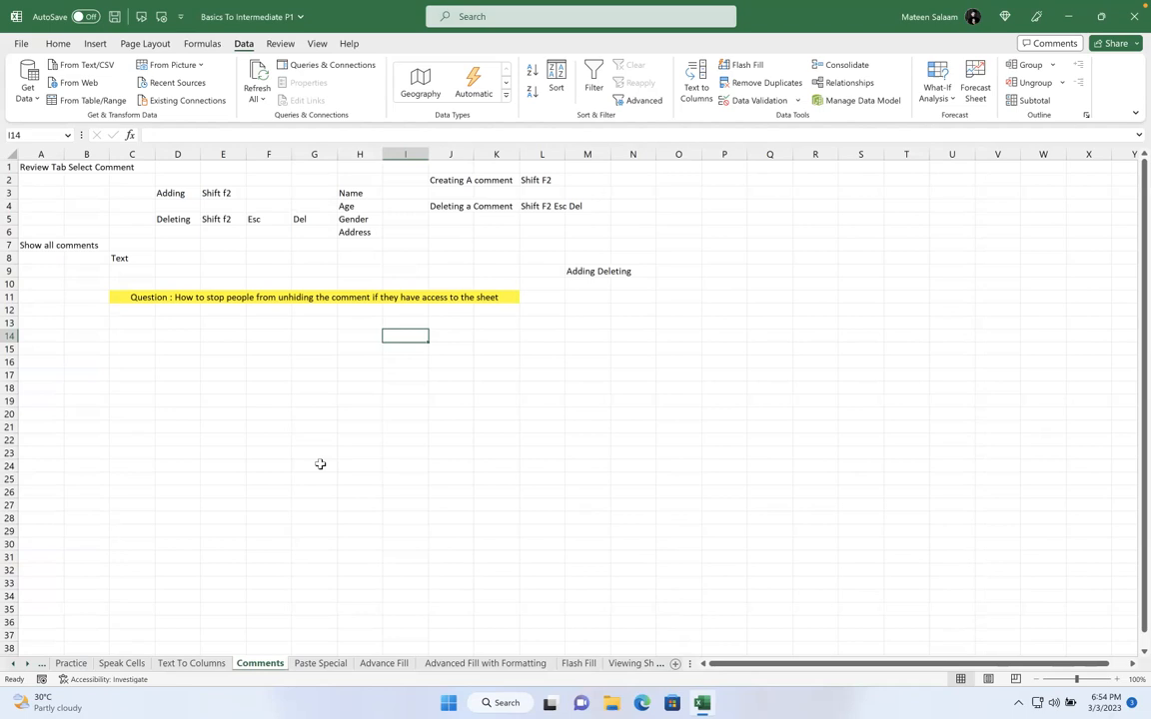
scroll(320, 464, "down", 5)
left_click(226, 290)
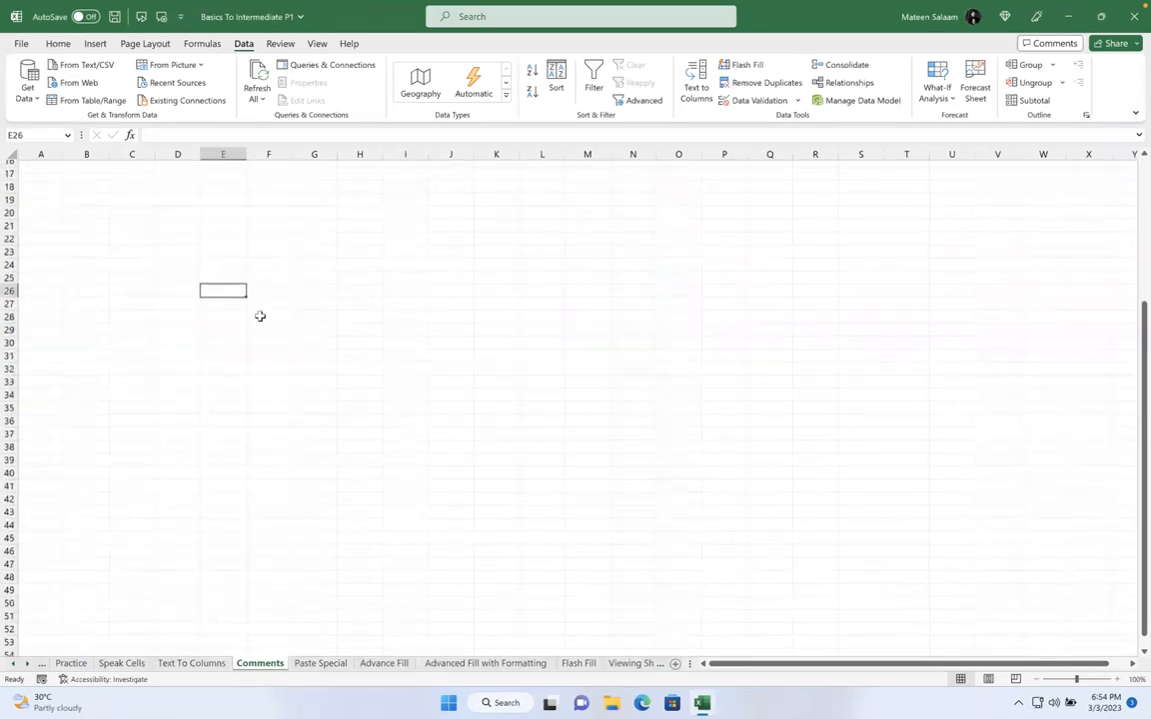
left_click(192, 663)
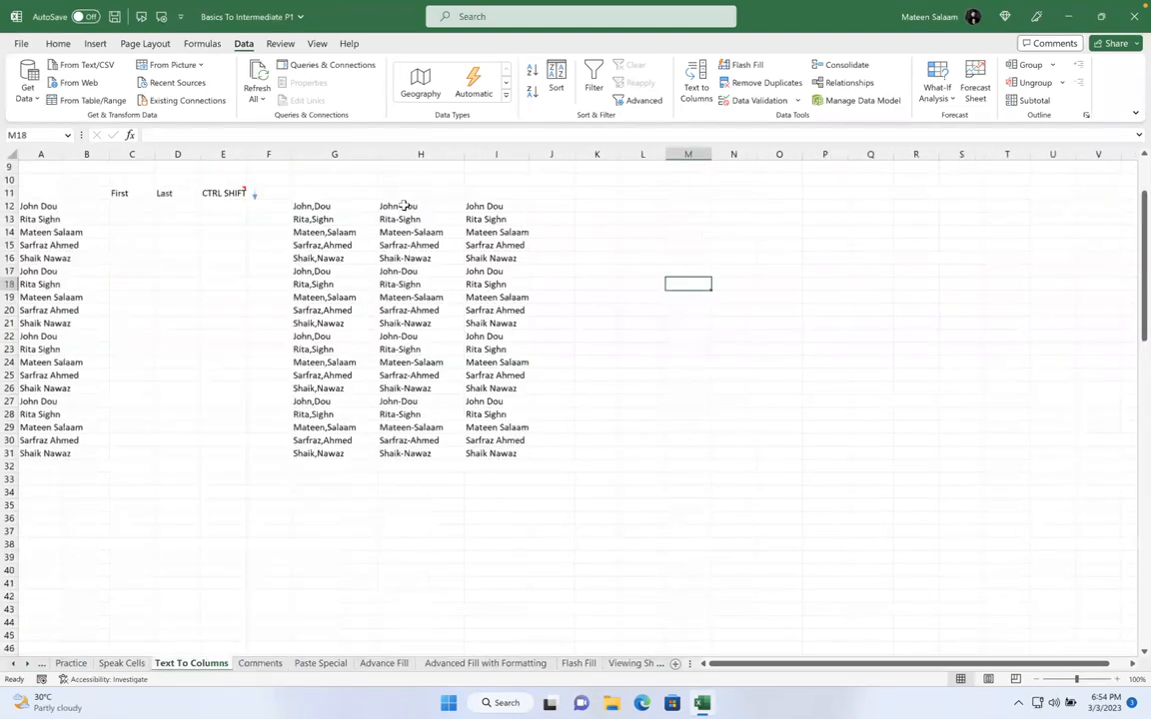
left_click(403, 203)
left_click(404, 347)
left_click(415, 257)
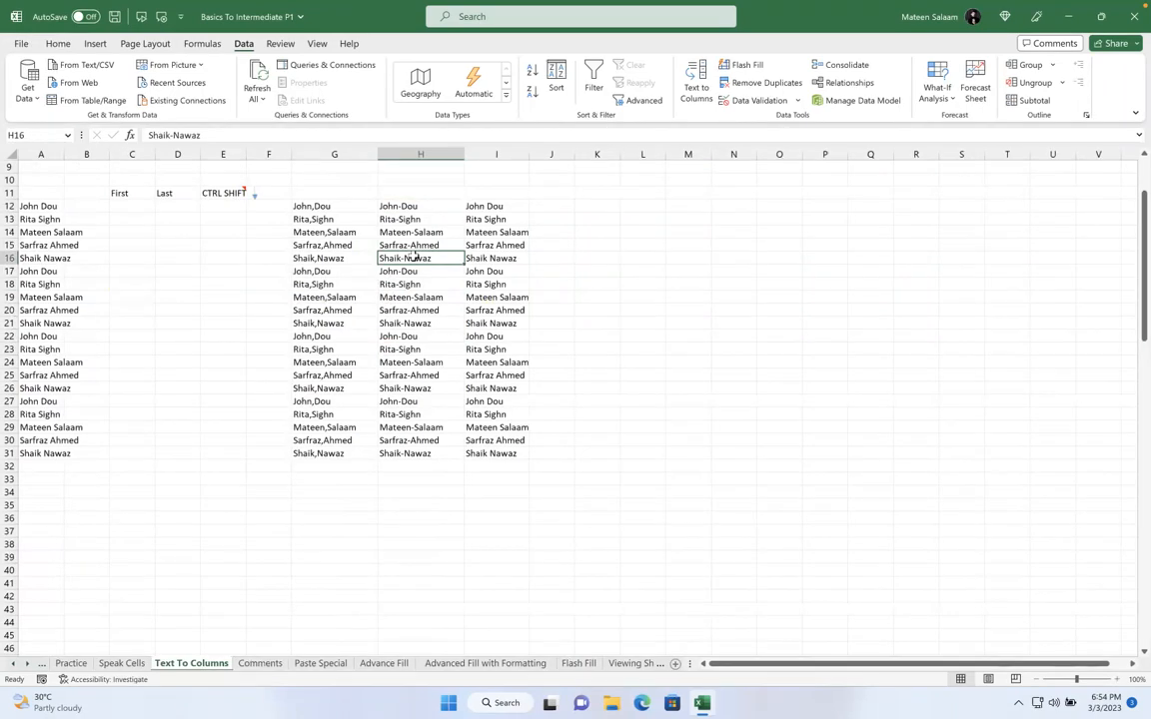
left_click(417, 221)
left_click(416, 270)
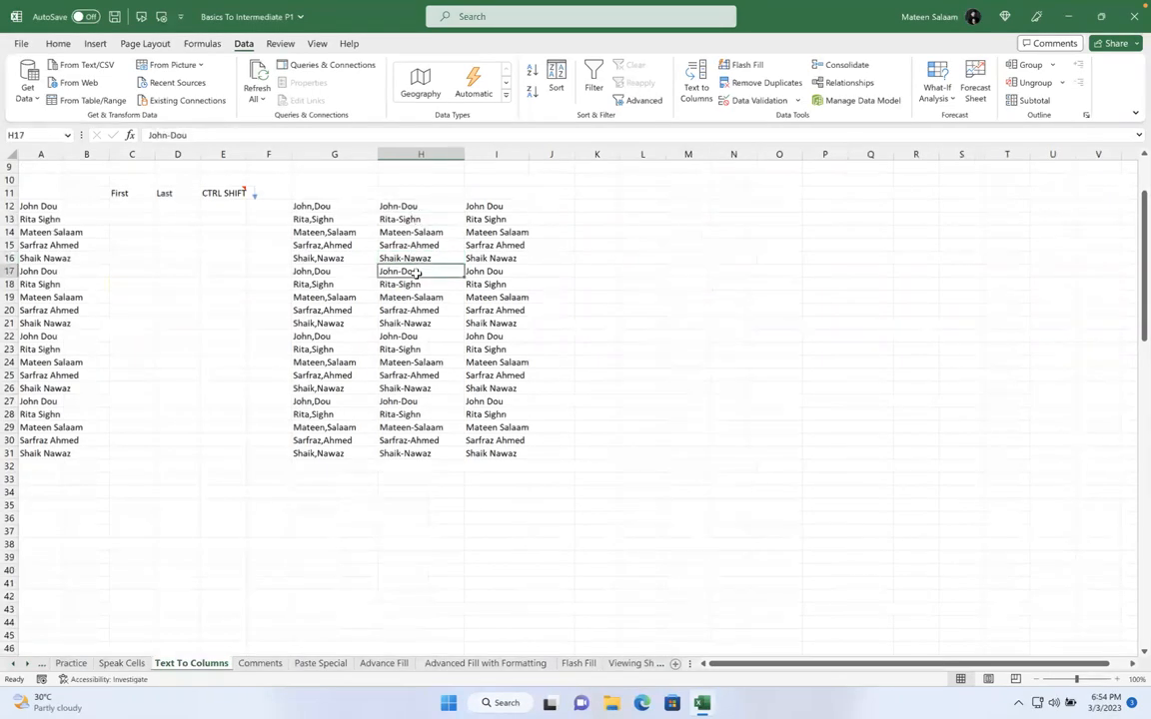
left_click(415, 206)
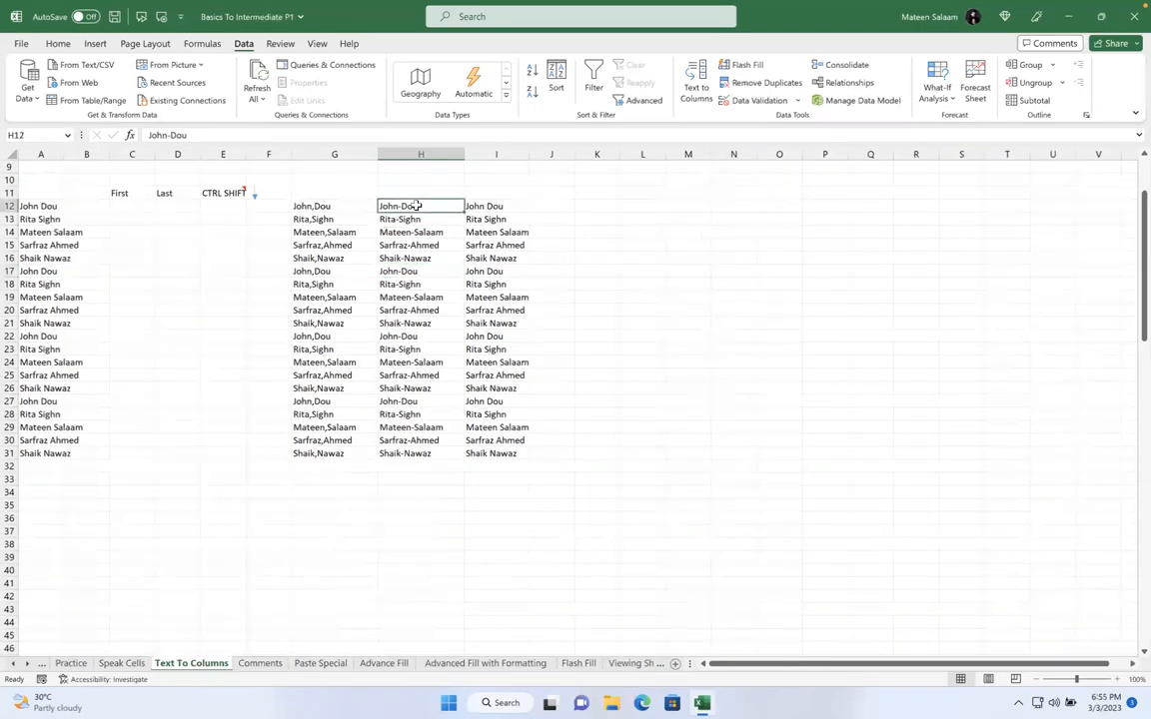
left_click(281, 44)
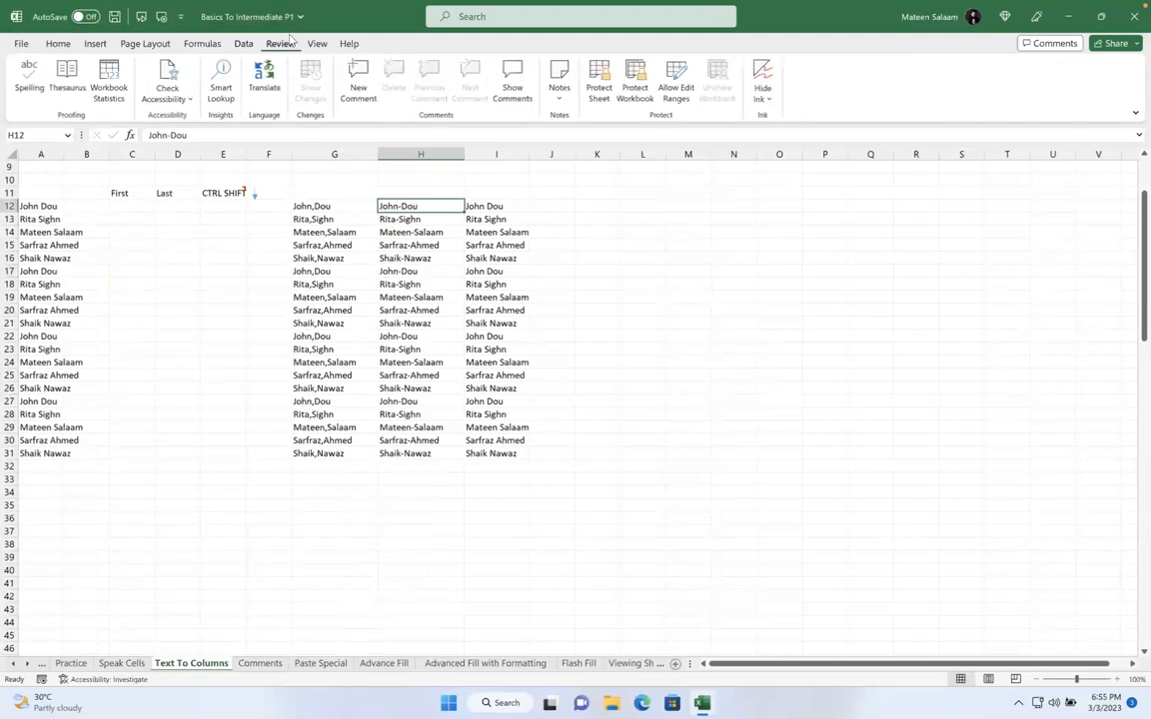
Add a comment reading VIP to cell H12
left_click(361, 80)
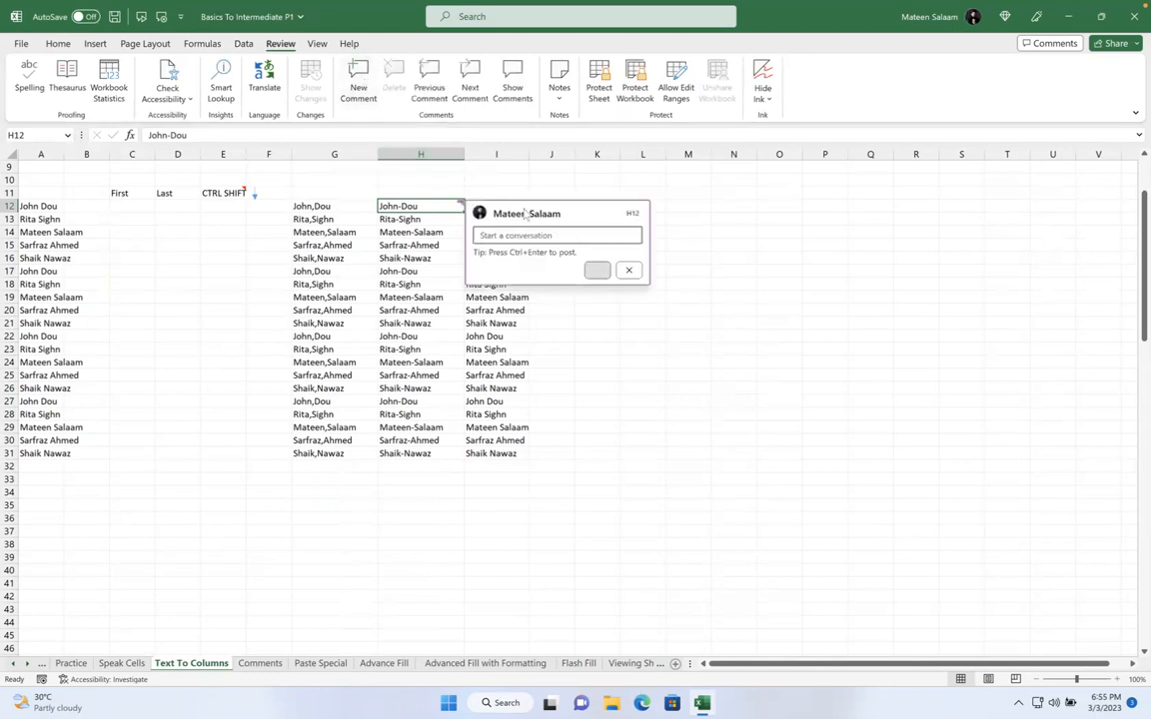
type("VIP")
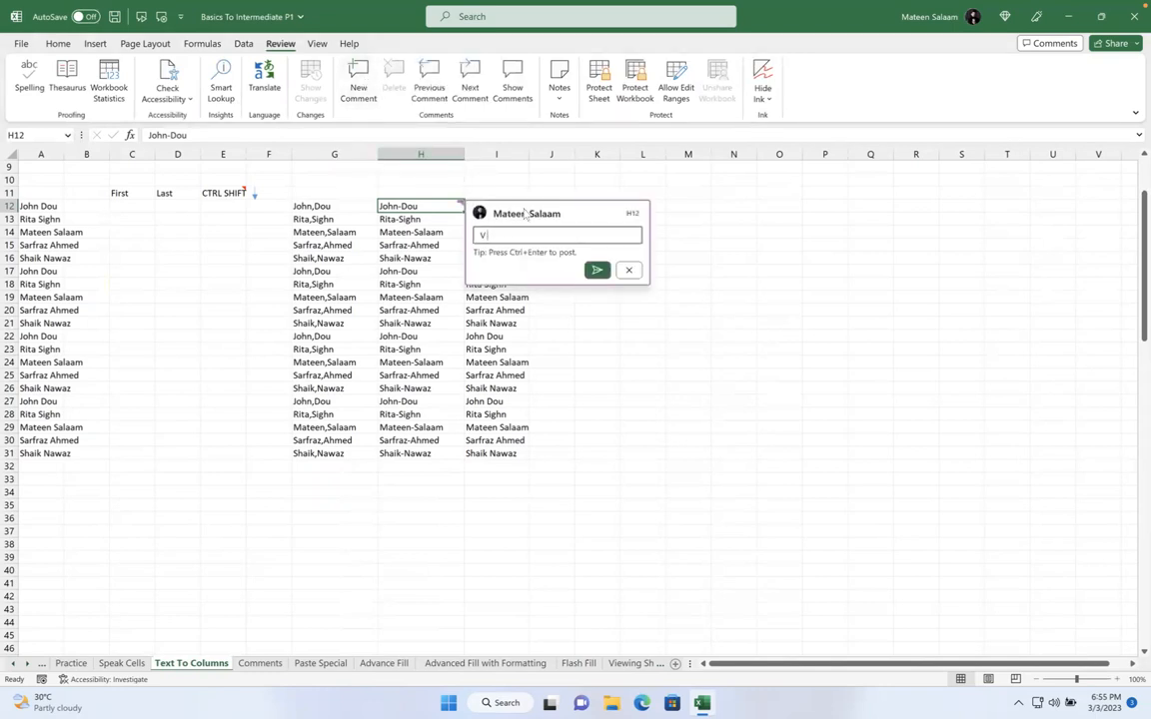
left_click(597, 270)
left_click(631, 320)
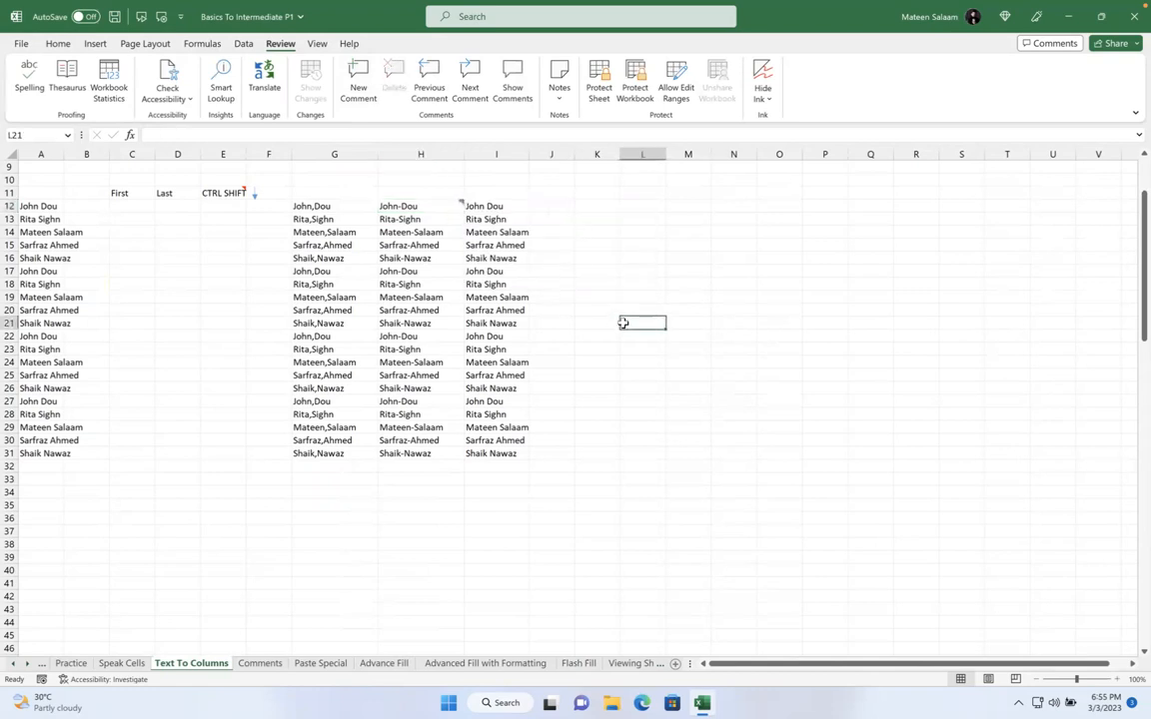
Add a comment reading 'Be careful' to cell G23
mouse_move(447, 208)
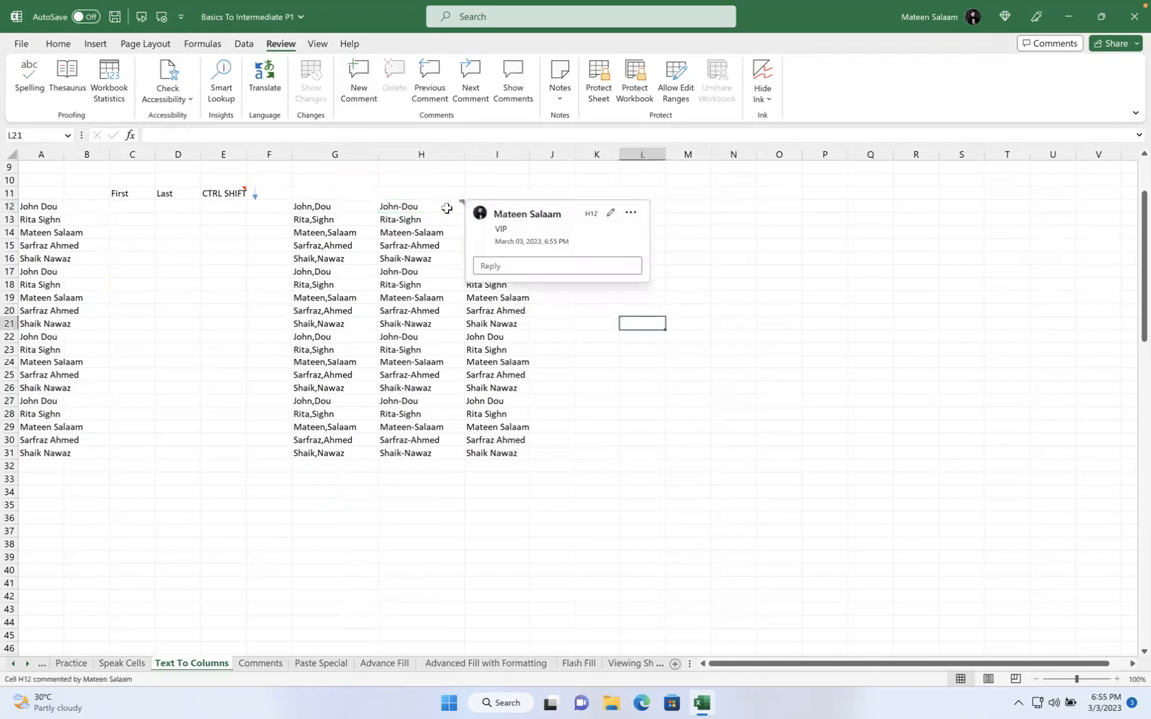
left_click(362, 348)
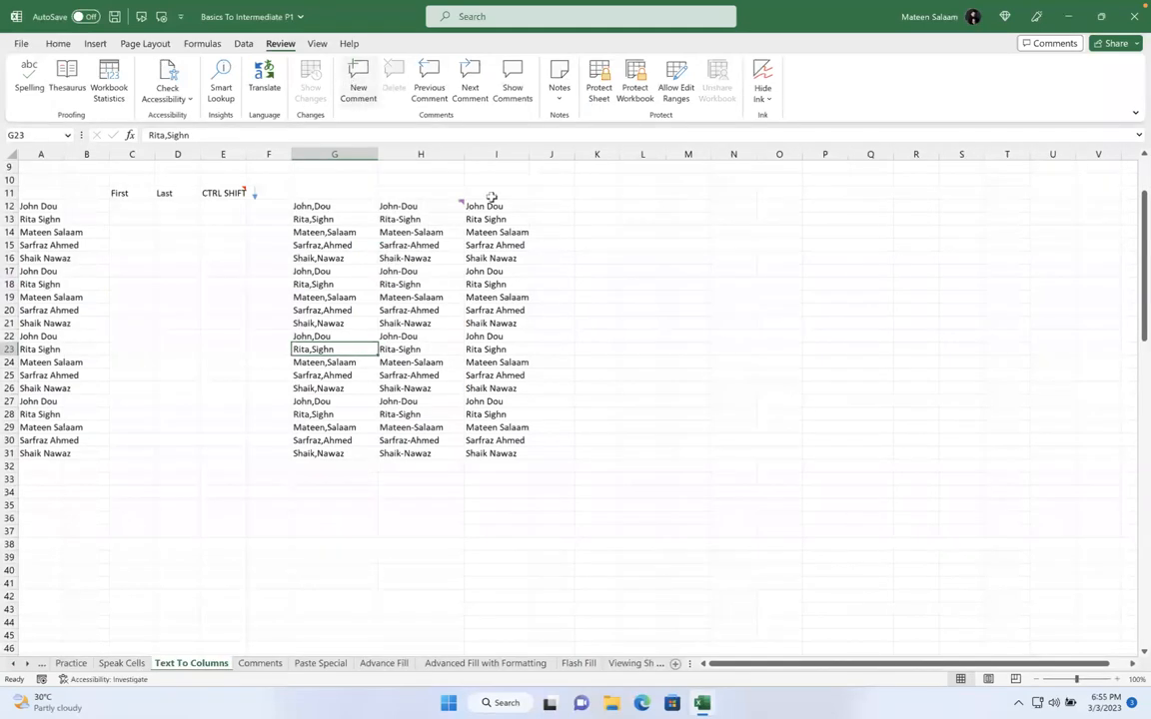
left_click(356, 80)
type("d")
key("BackSpace")
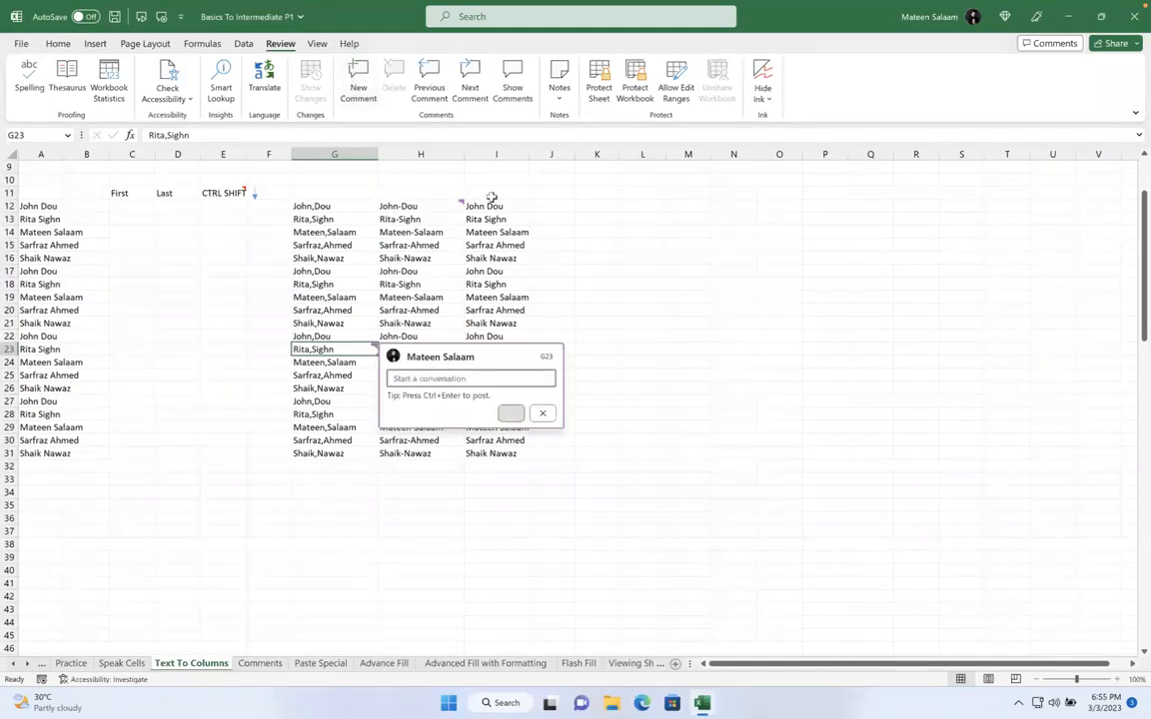
type("Be careful")
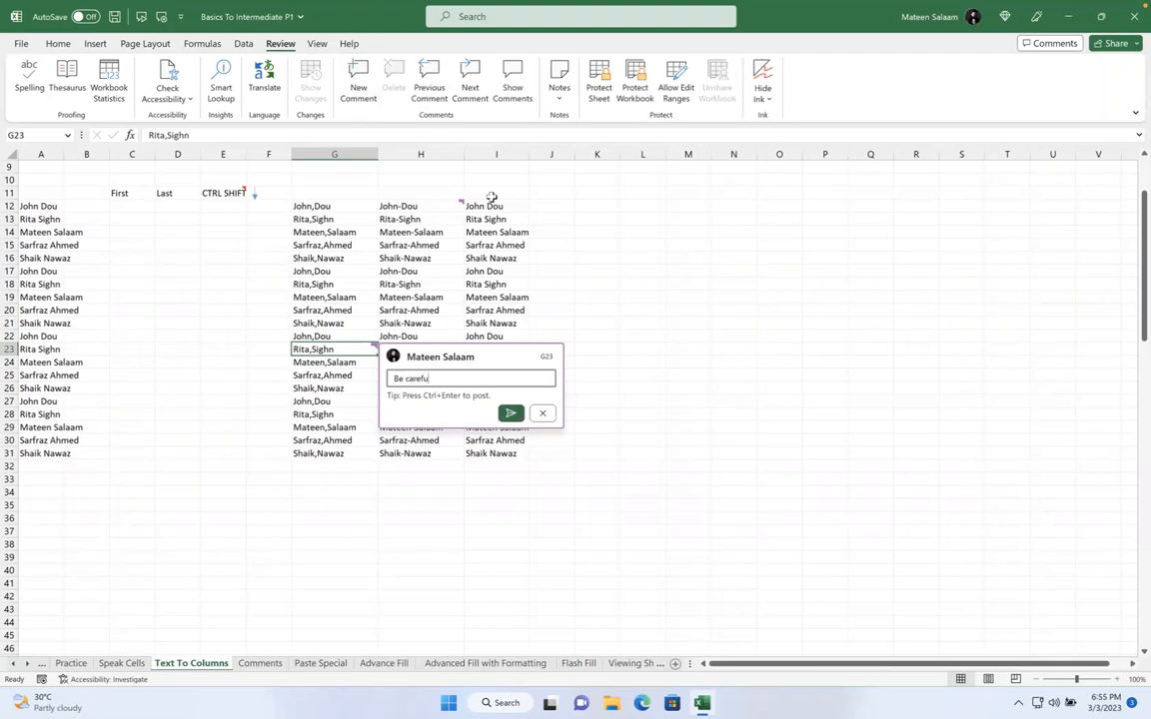
left_click(510, 413)
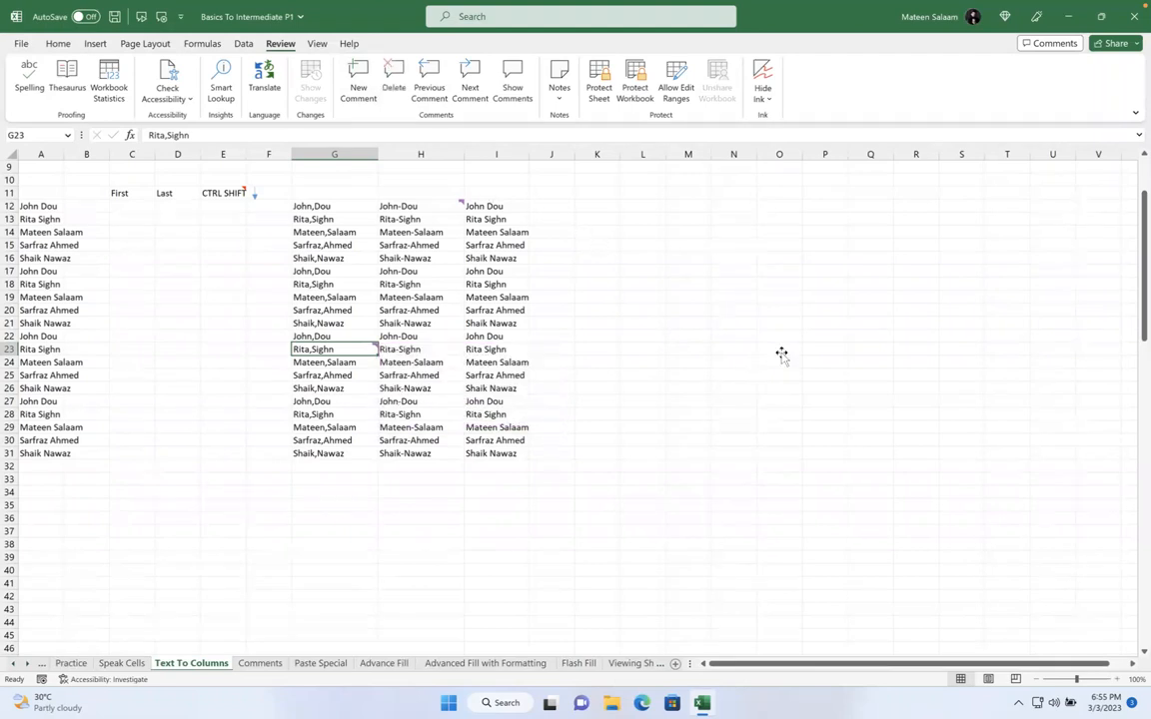
left_click(781, 353)
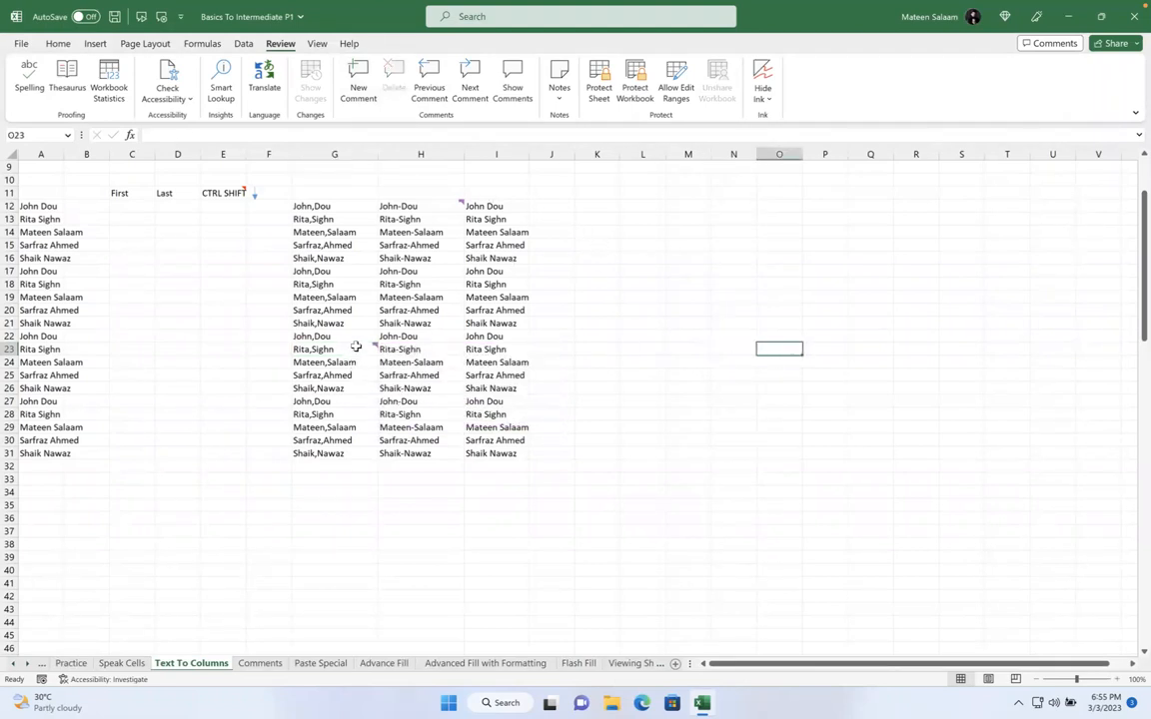
mouse_move(356, 349)
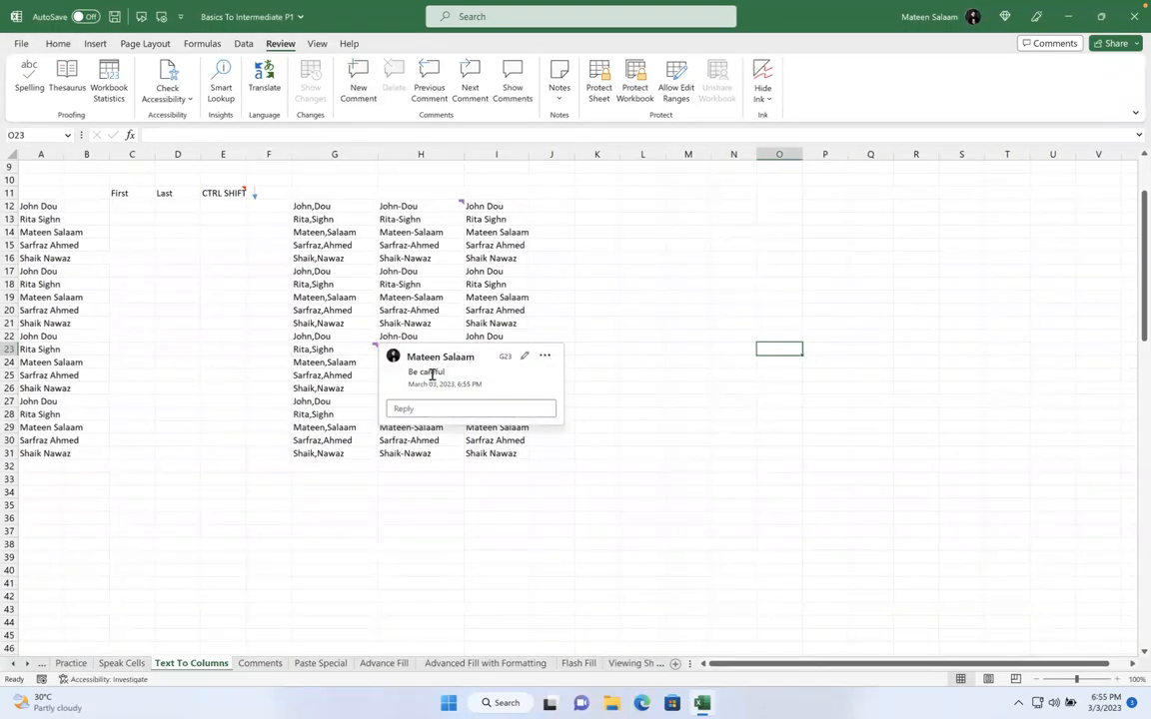
left_click(559, 297)
Select the G12:H24 names block, then move to the Paste Special sheet
left_click_drag(431, 205, 333, 362)
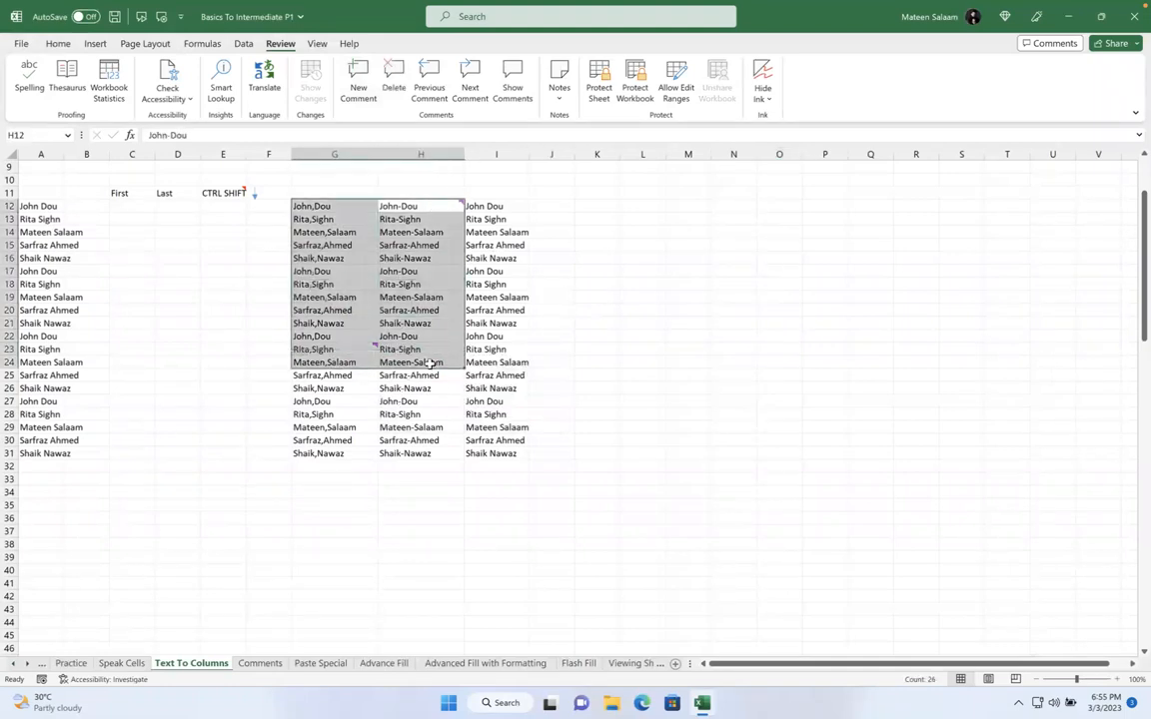
left_click(386, 346)
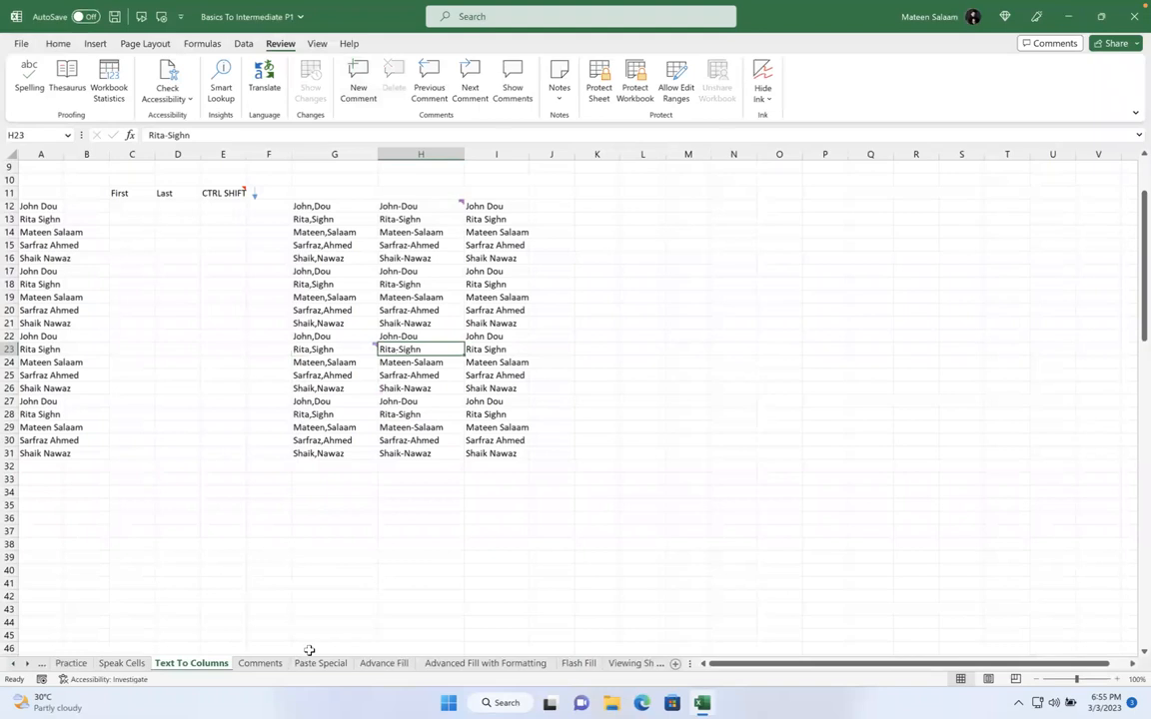
left_click(327, 664)
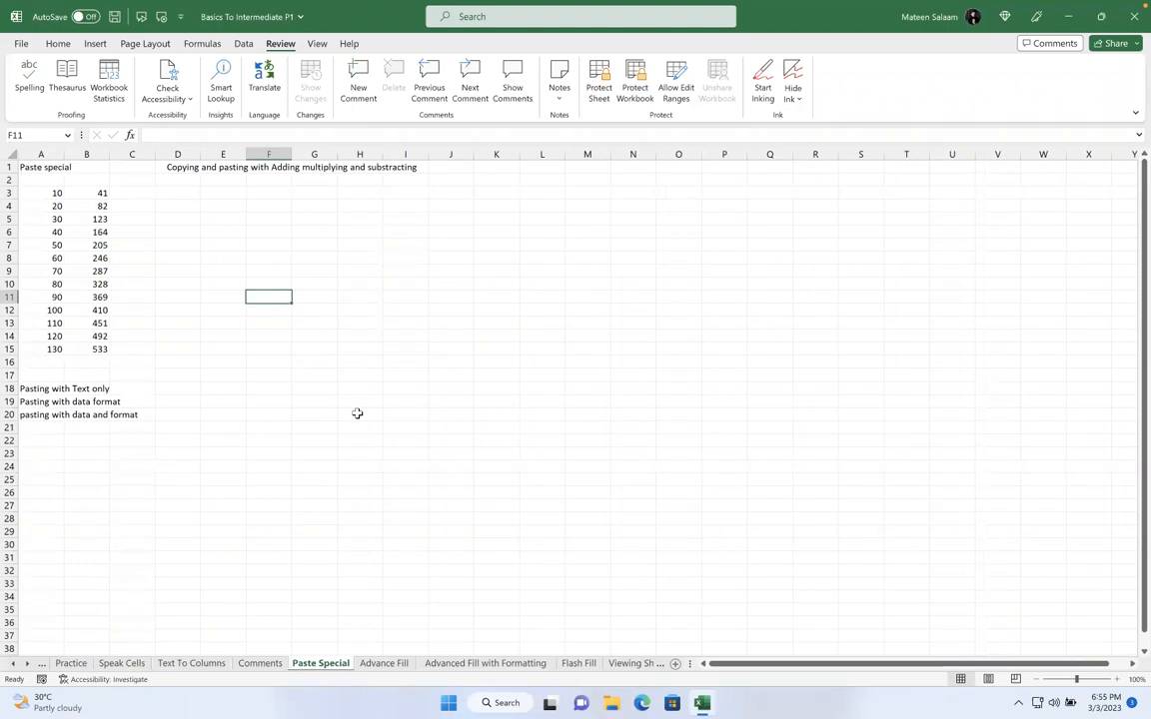
left_click(560, 78)
left_click(568, 118)
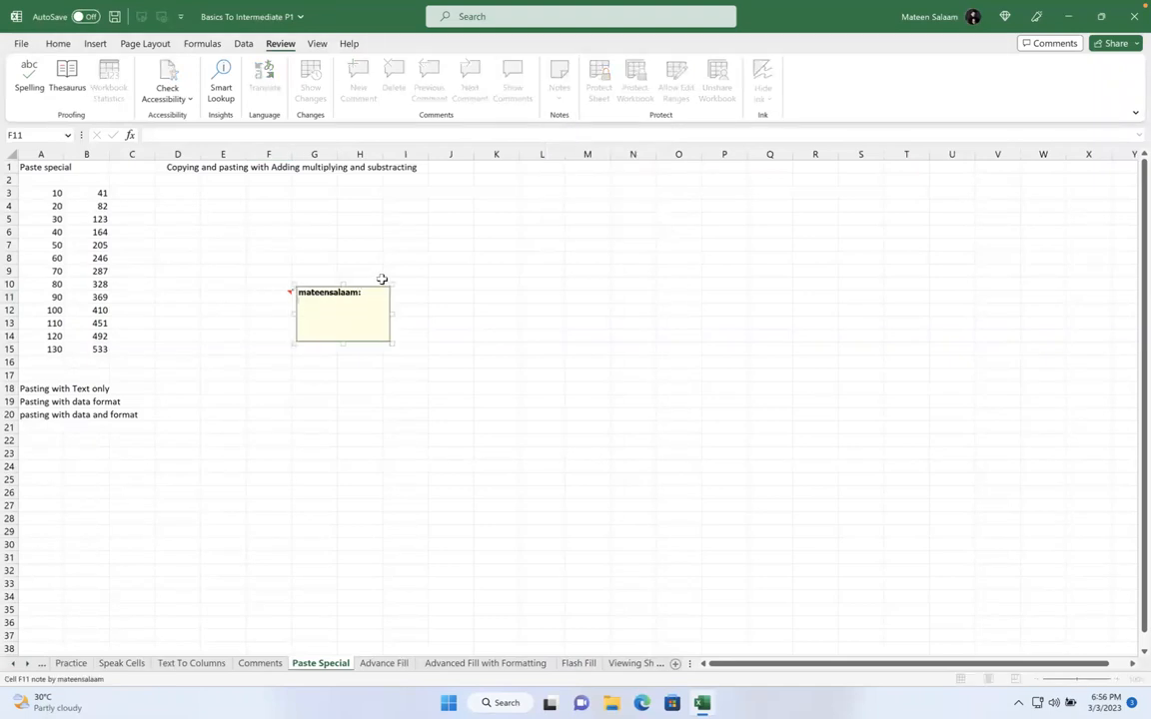
left_click(379, 284)
key("Delete")
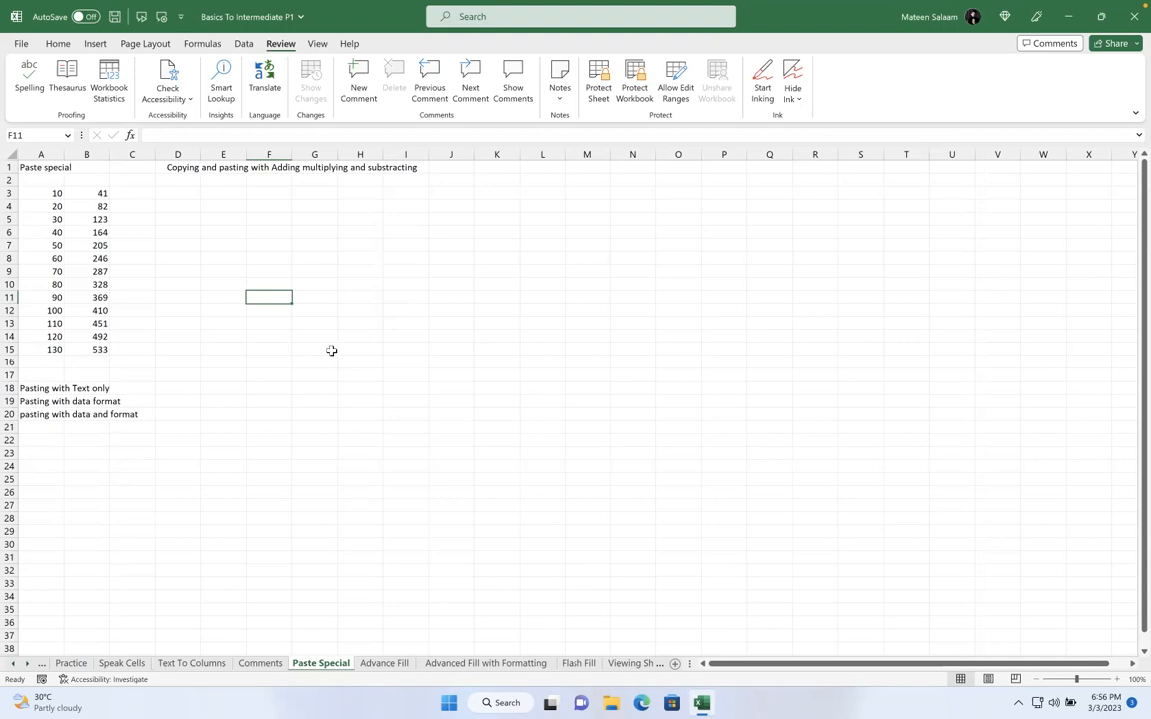
Scroll down and enter 700 in D34, cancelling the stray entry in D35
scroll(331, 351, "down", 5)
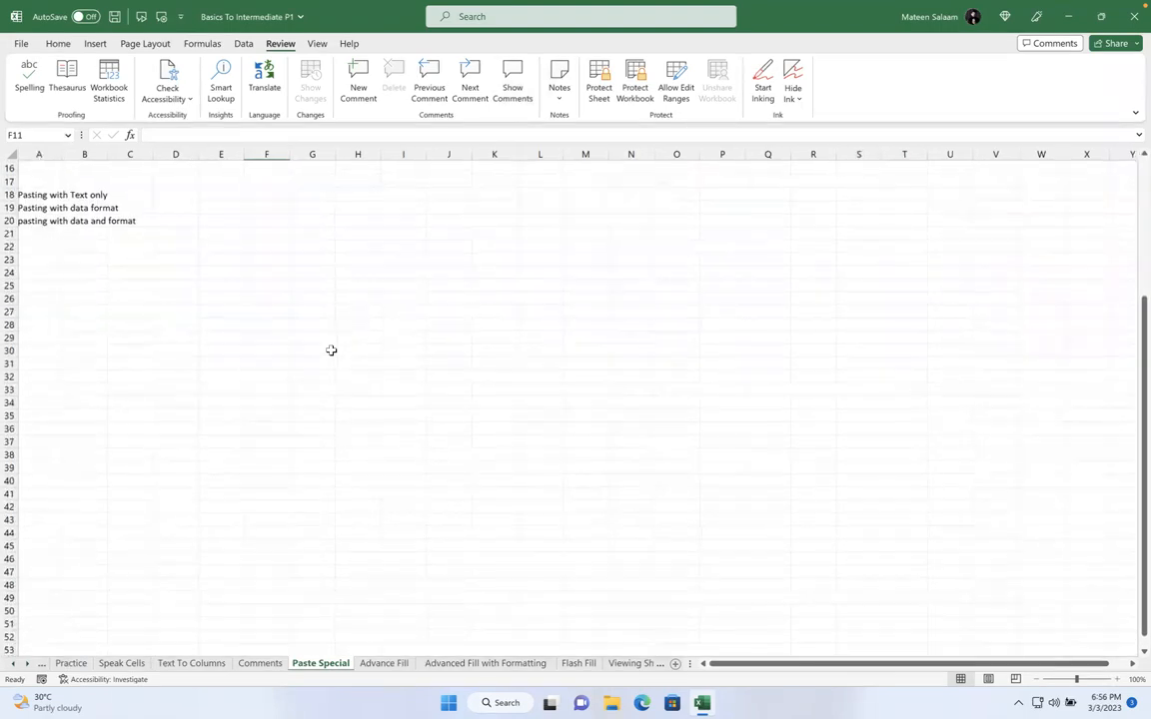
scroll(331, 351, "down", 2)
scroll(332, 351, "down", 1)
left_click(177, 294)
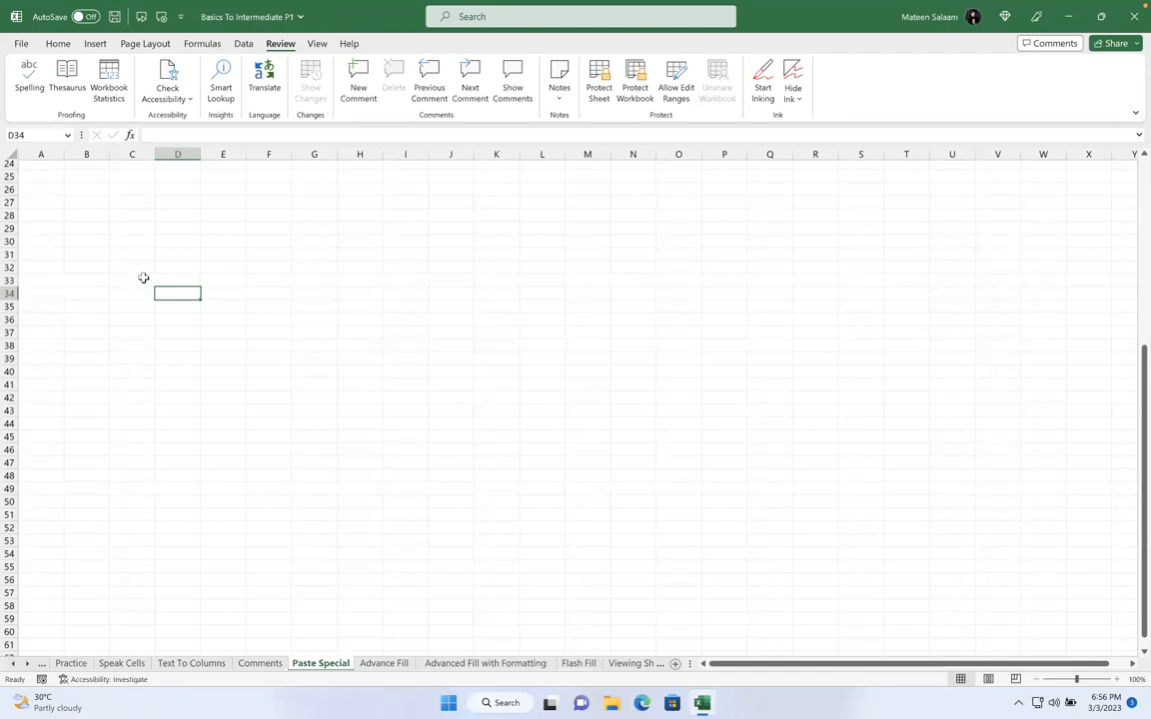
type("700")
key("Return")
type("\\")
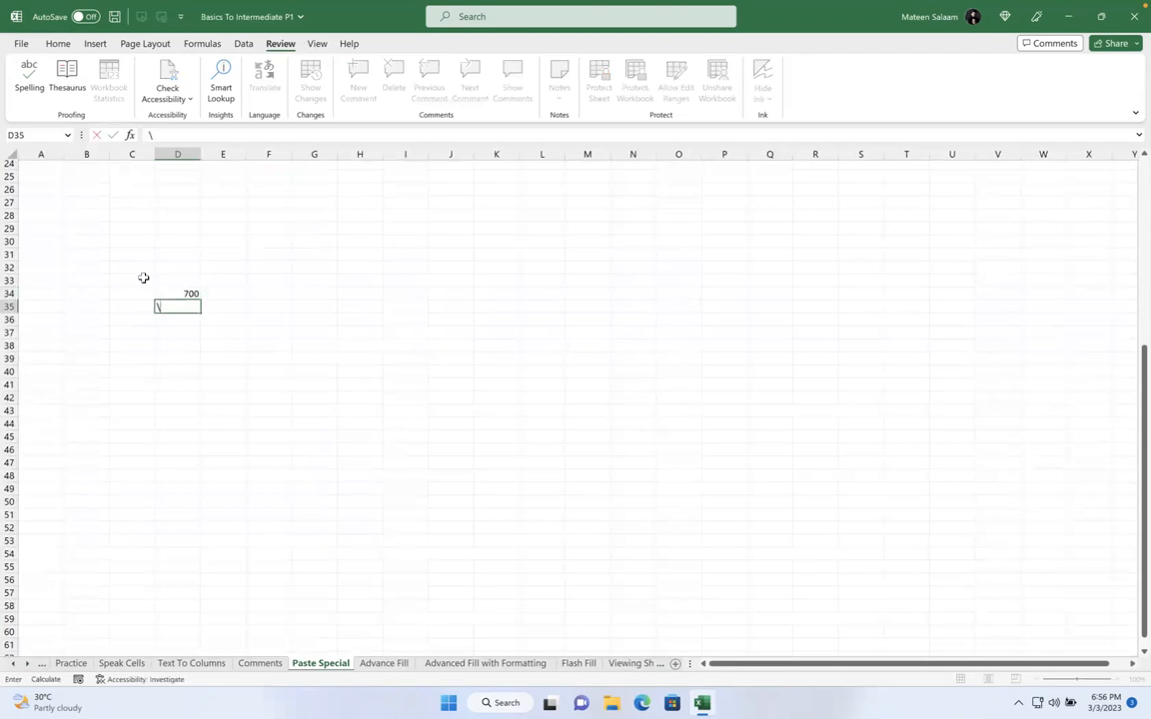
key("Escape")
key("Up")
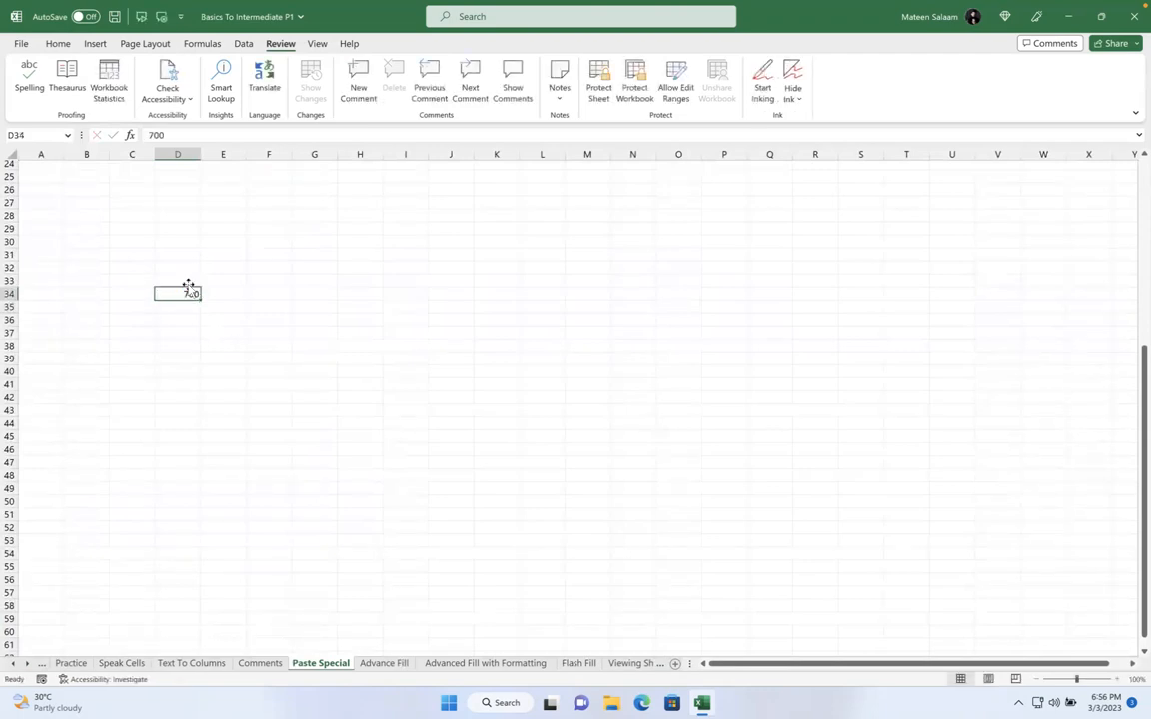
Give D34's 700 a yellow fill, red font, counterclockwise angle and font size 18
left_click(59, 44)
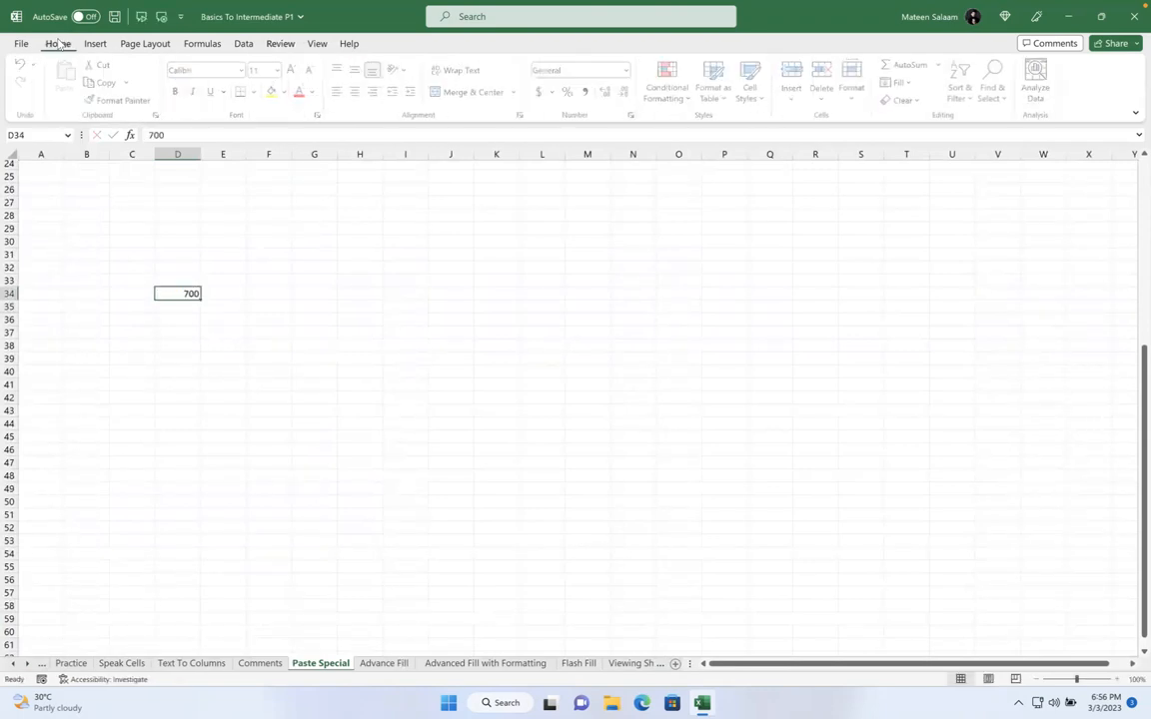
left_click(270, 91)
left_click(300, 91)
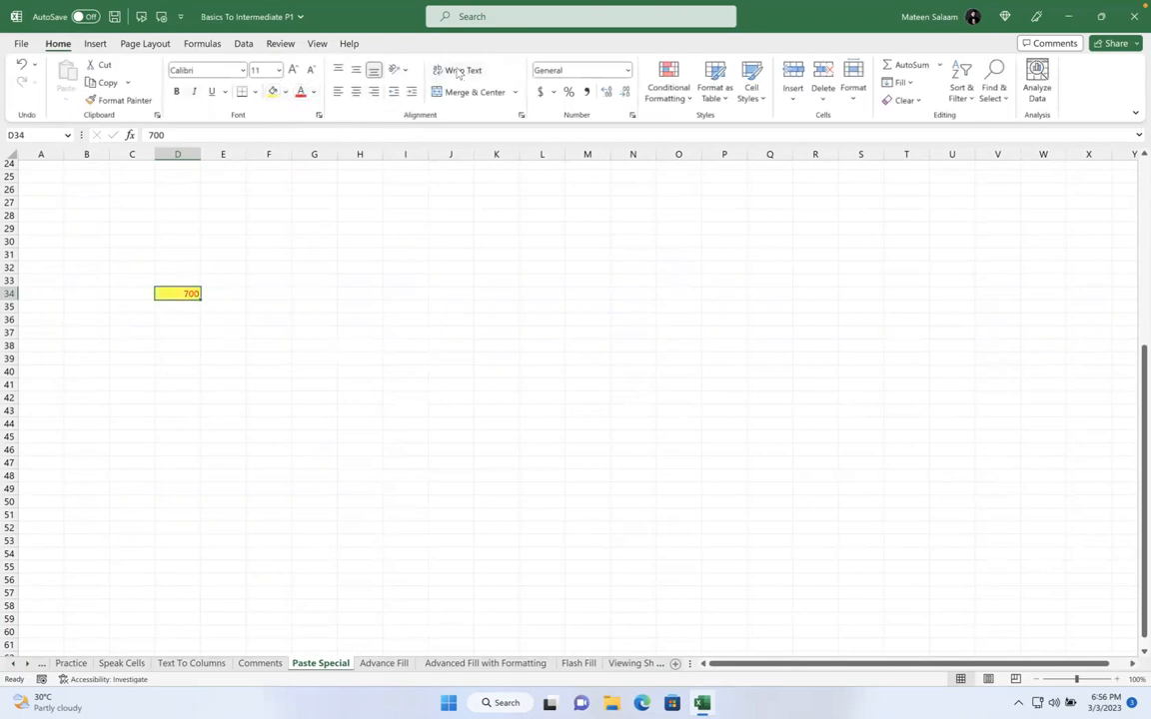
left_click(397, 69)
left_click(444, 87)
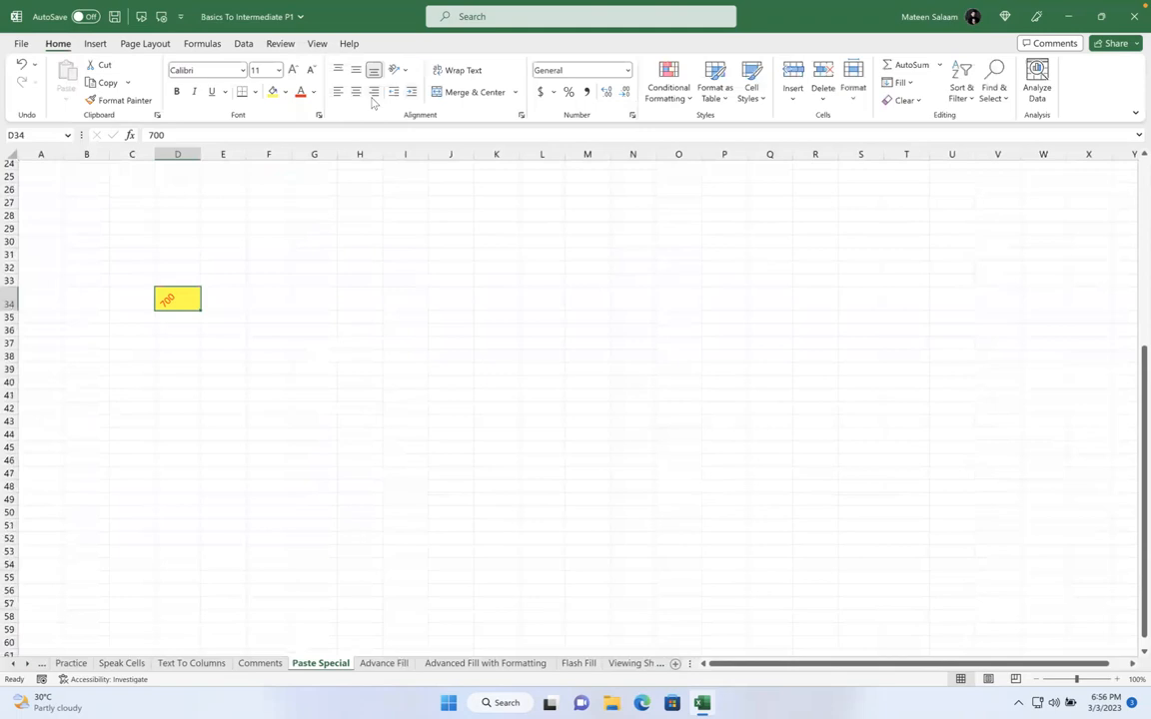
left_click(292, 70)
left_click(293, 70)
left_click(293, 70)
left_click(293, 69)
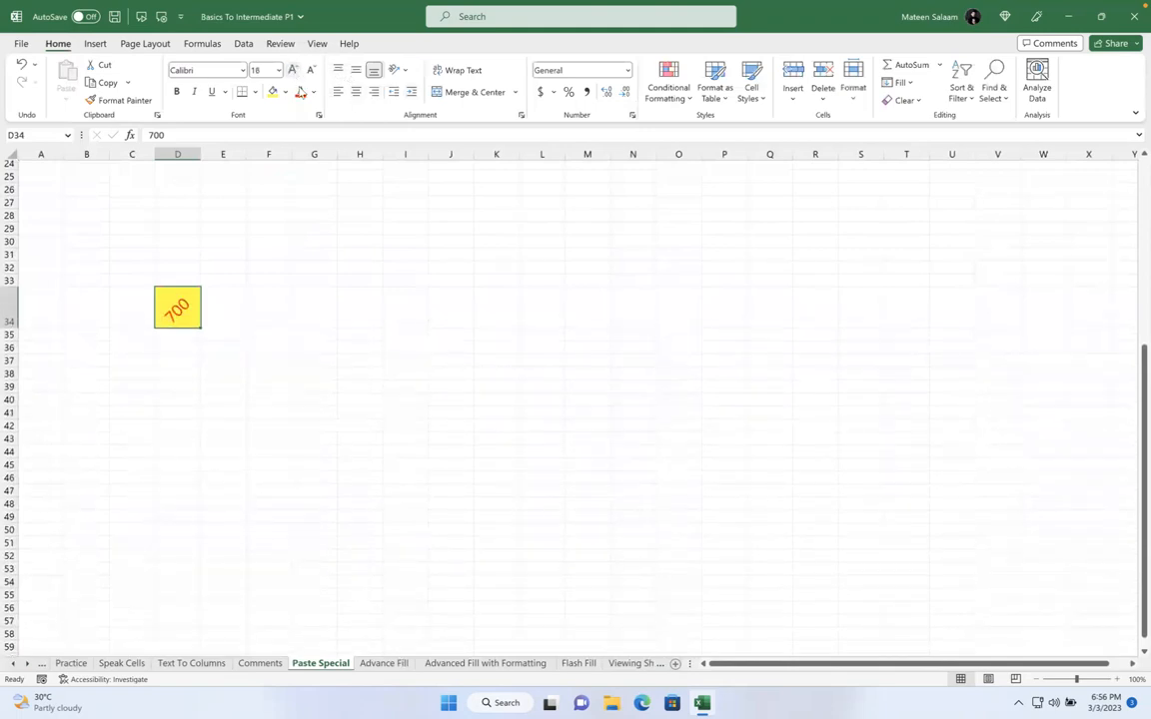
left_click(317, 335)
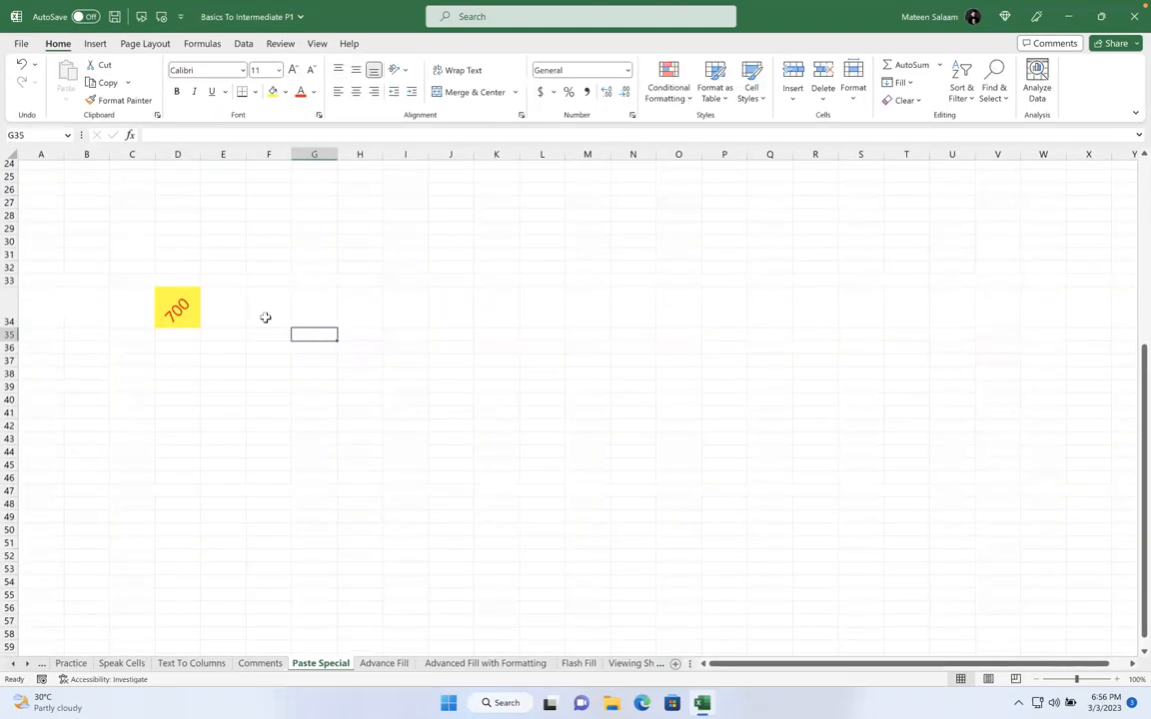
Reapply the counterclockwise angle to D34's 700 and set its font size to 20
left_click(176, 303)
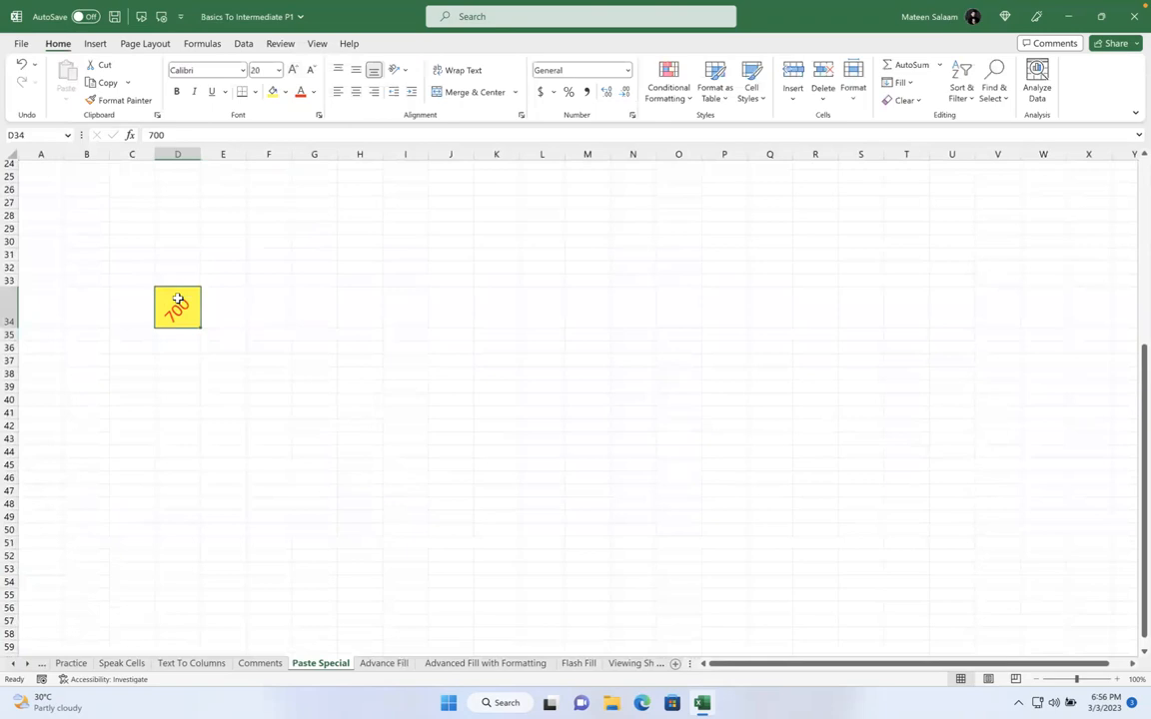
left_click(397, 70)
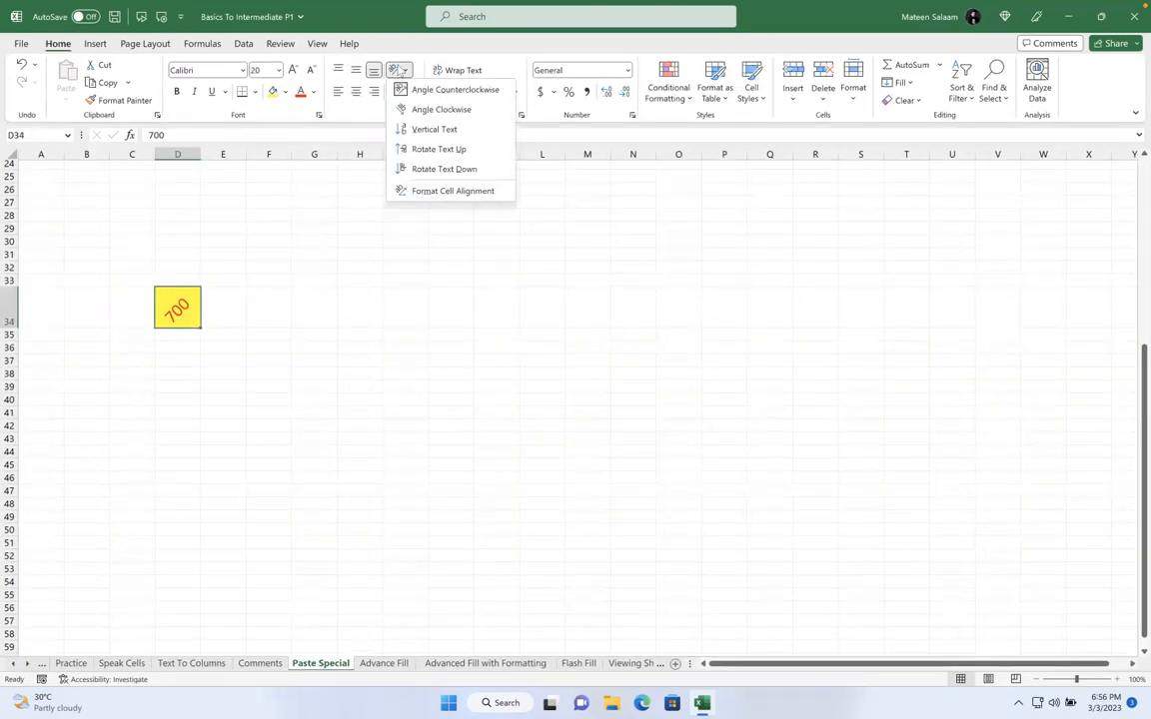
left_click(400, 89)
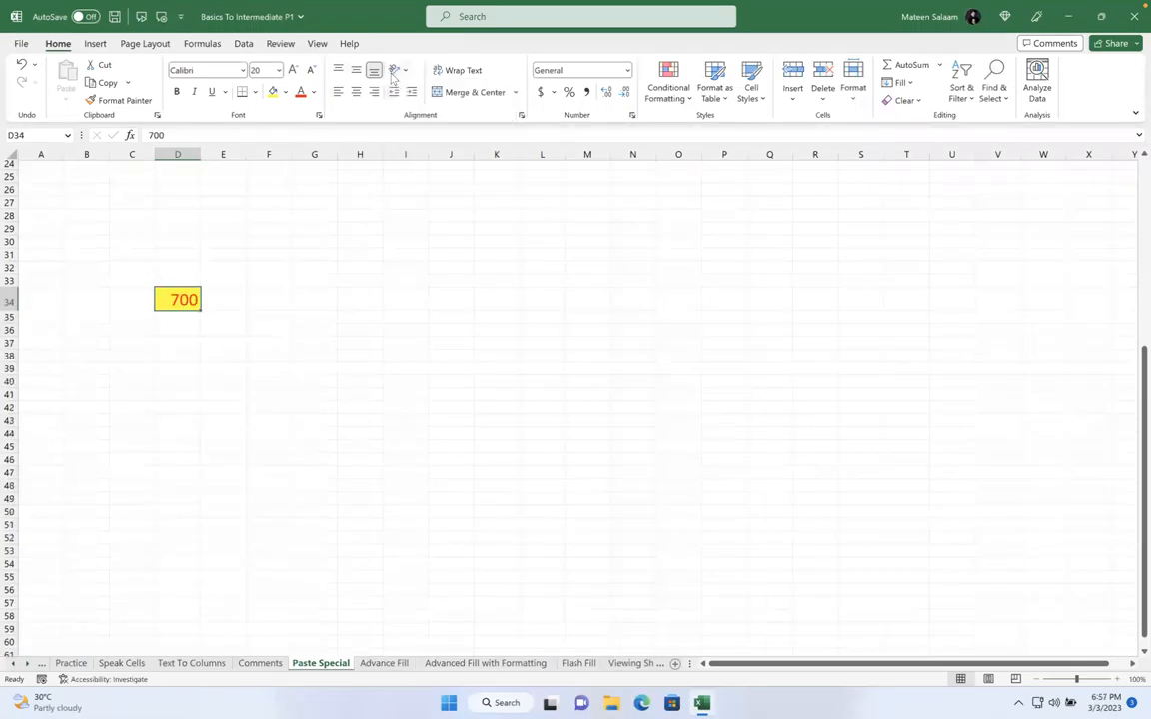
left_click(397, 70)
left_click(431, 89)
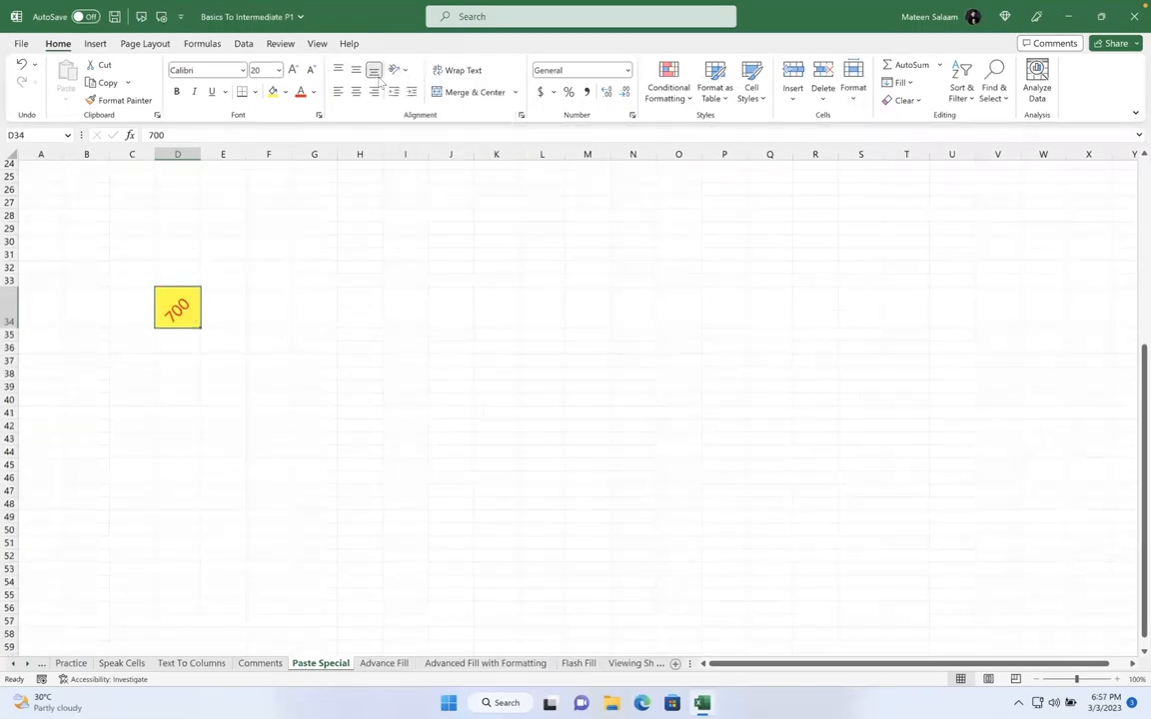
left_click(293, 70)
left_click(311, 70)
Change the 700's font colour from red to black
left_click(313, 92)
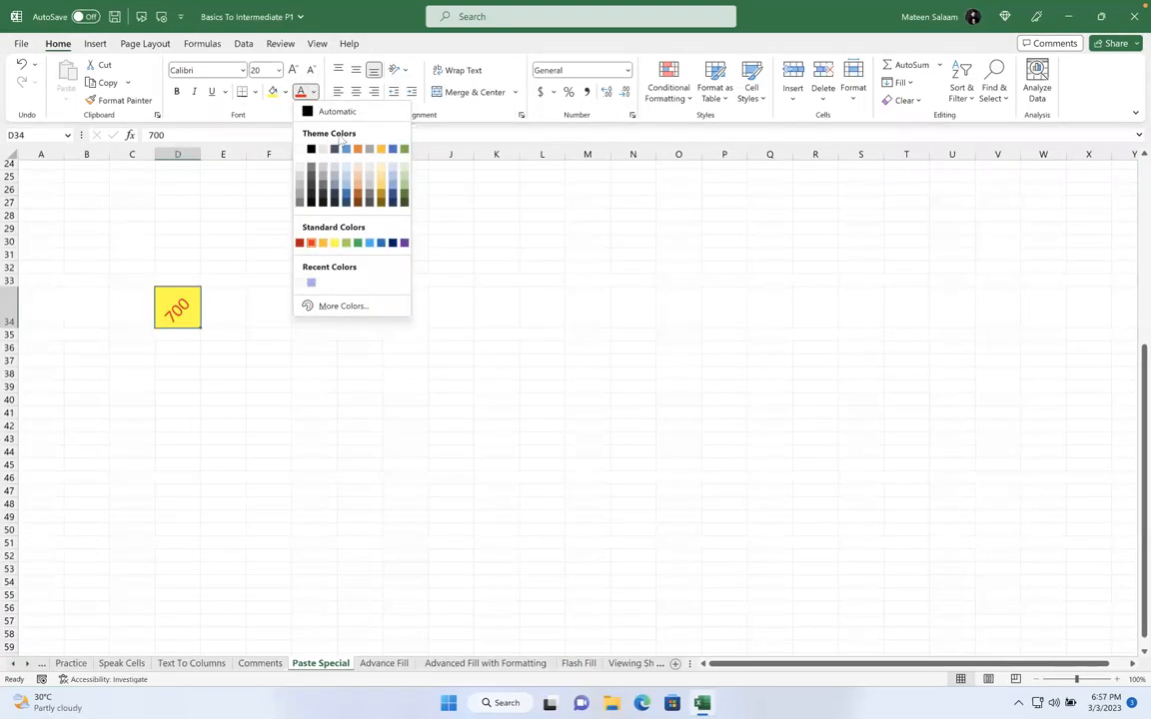
left_click(311, 150)
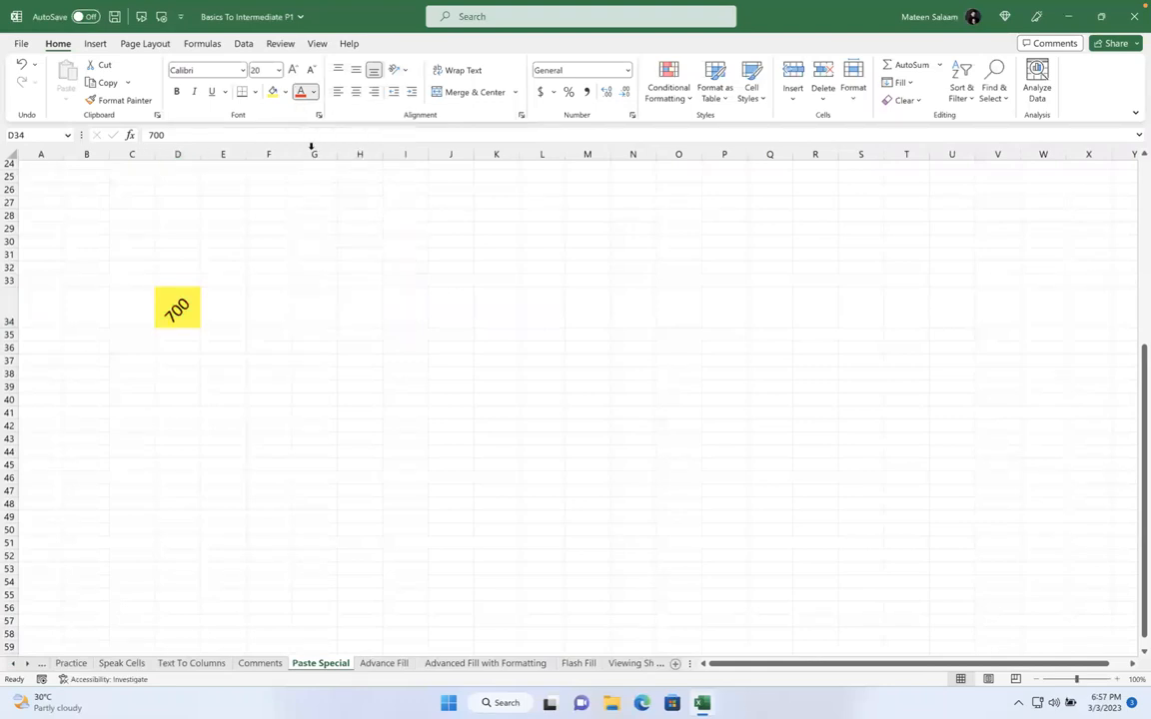
left_click(416, 334)
left_click(190, 312)
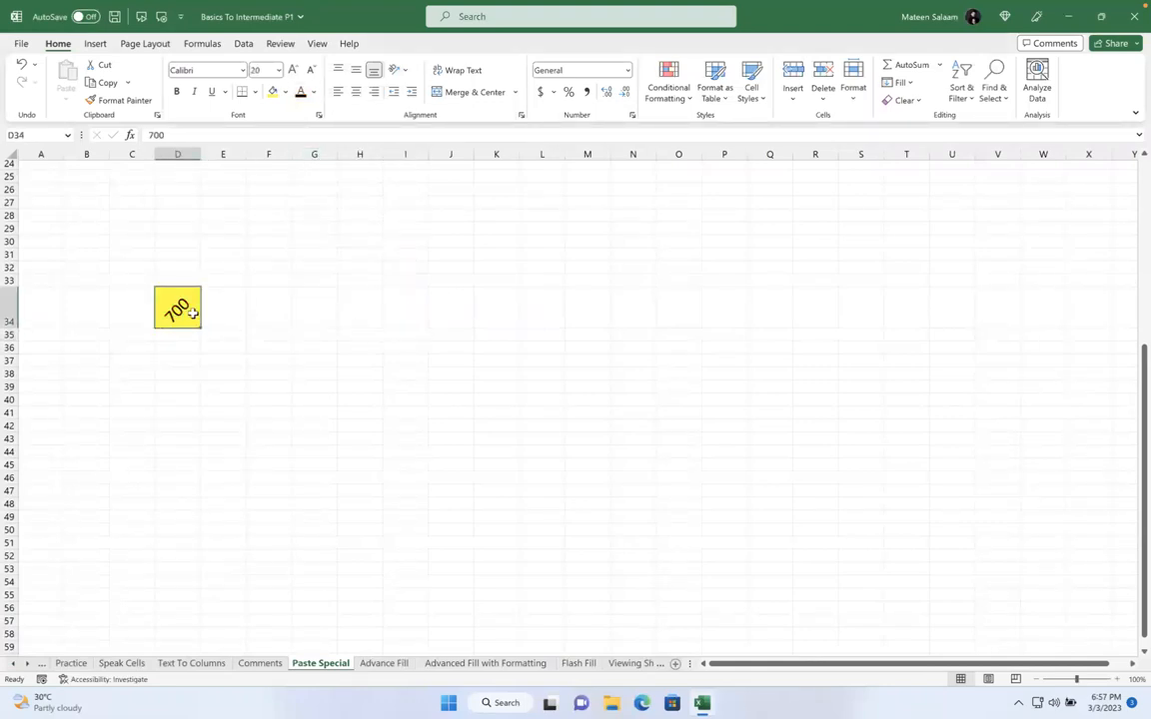
left_click(312, 92)
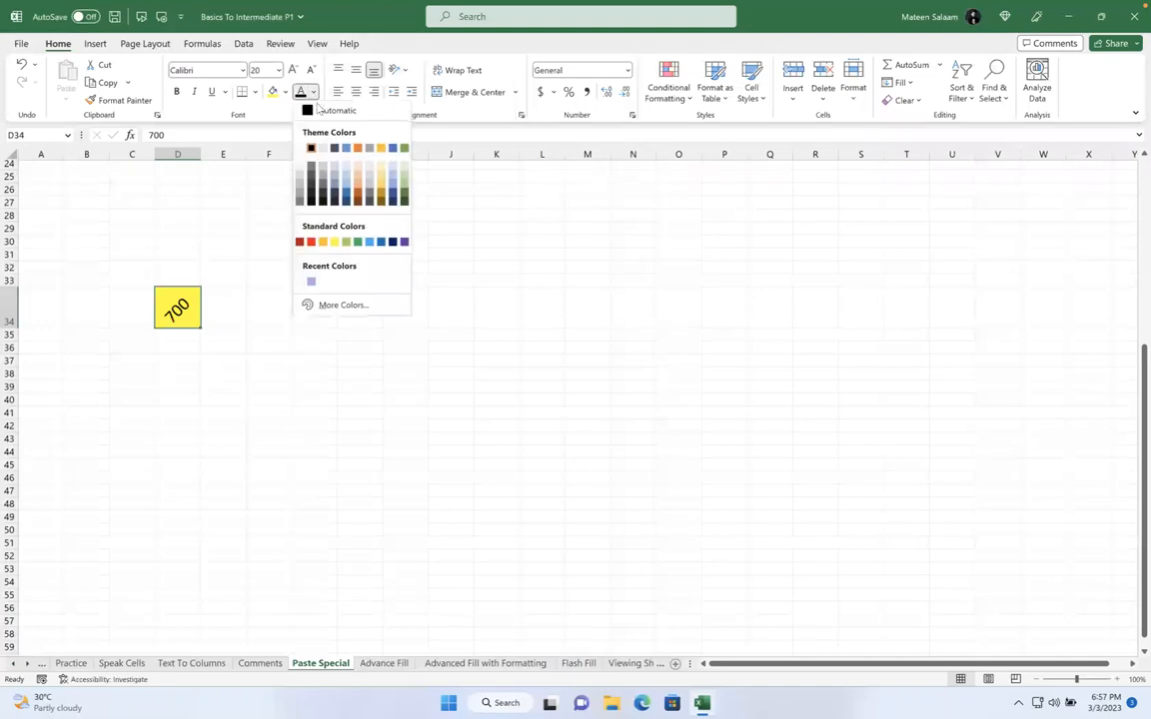
left_click(357, 201)
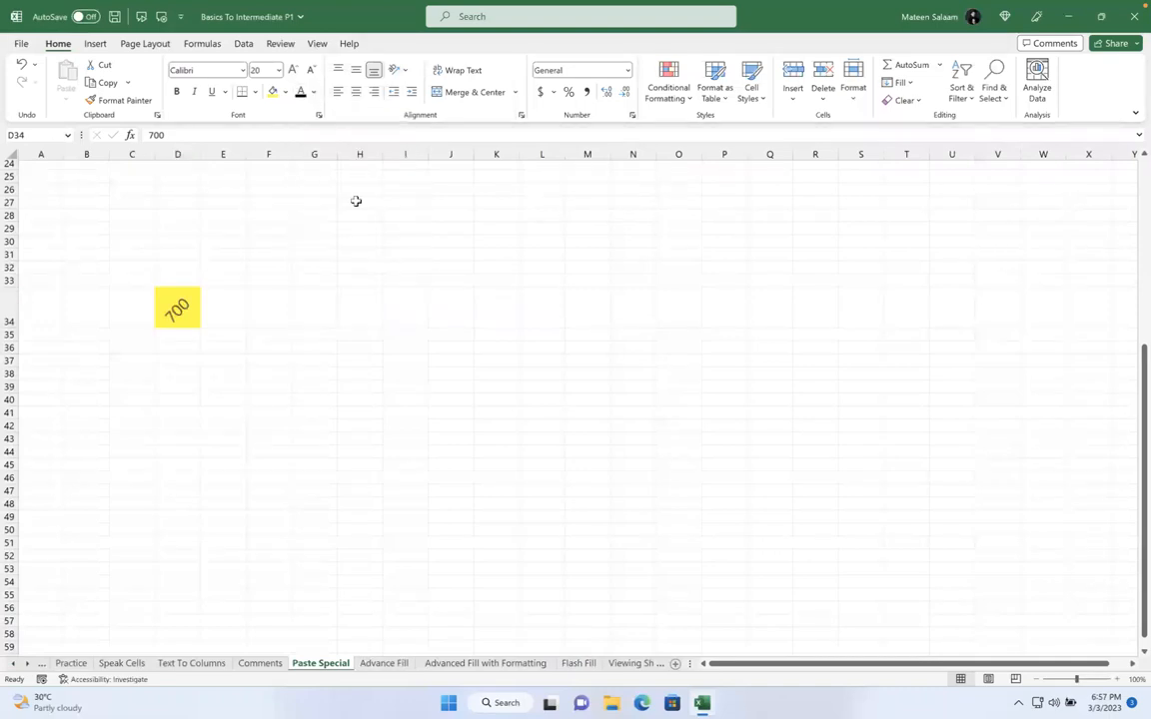
left_click(362, 296)
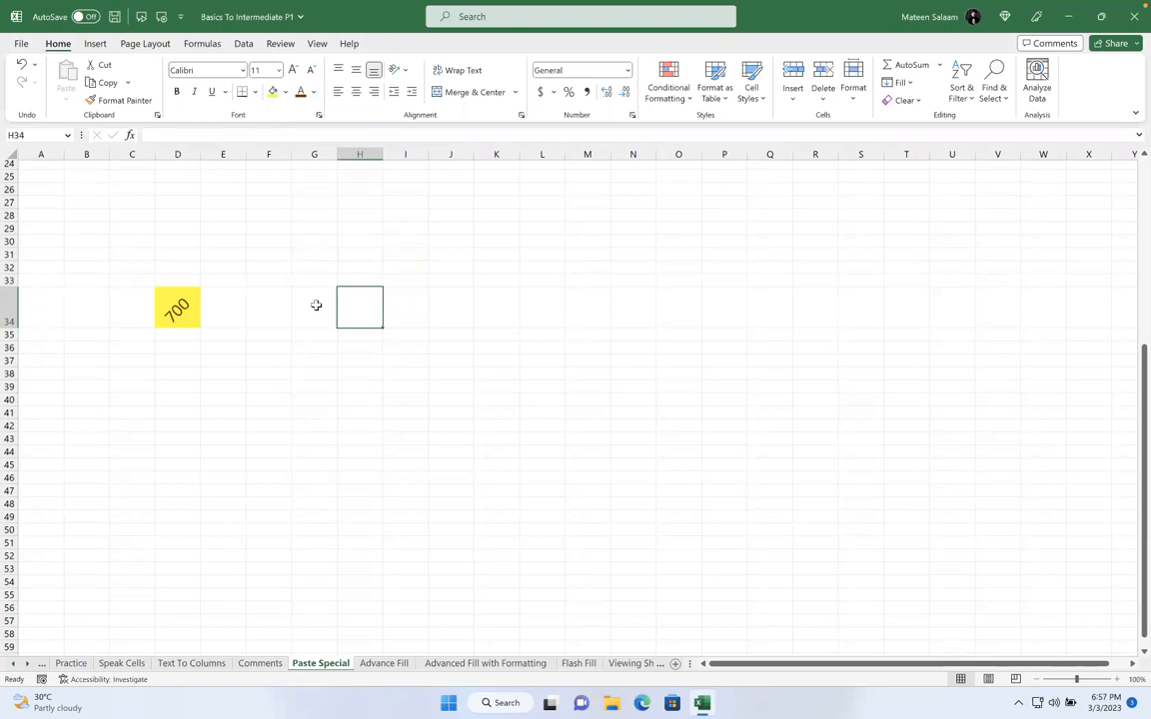
Enter Mr.Matt in cell H34
type("Mr.Matt")
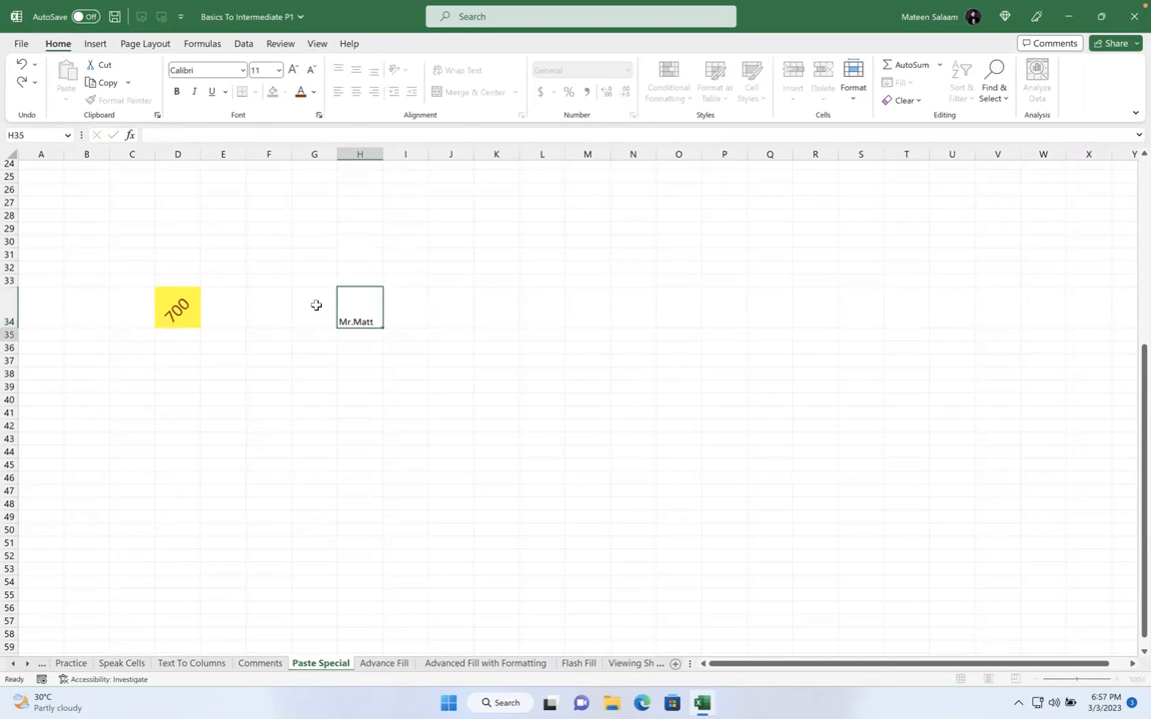
key("Return")
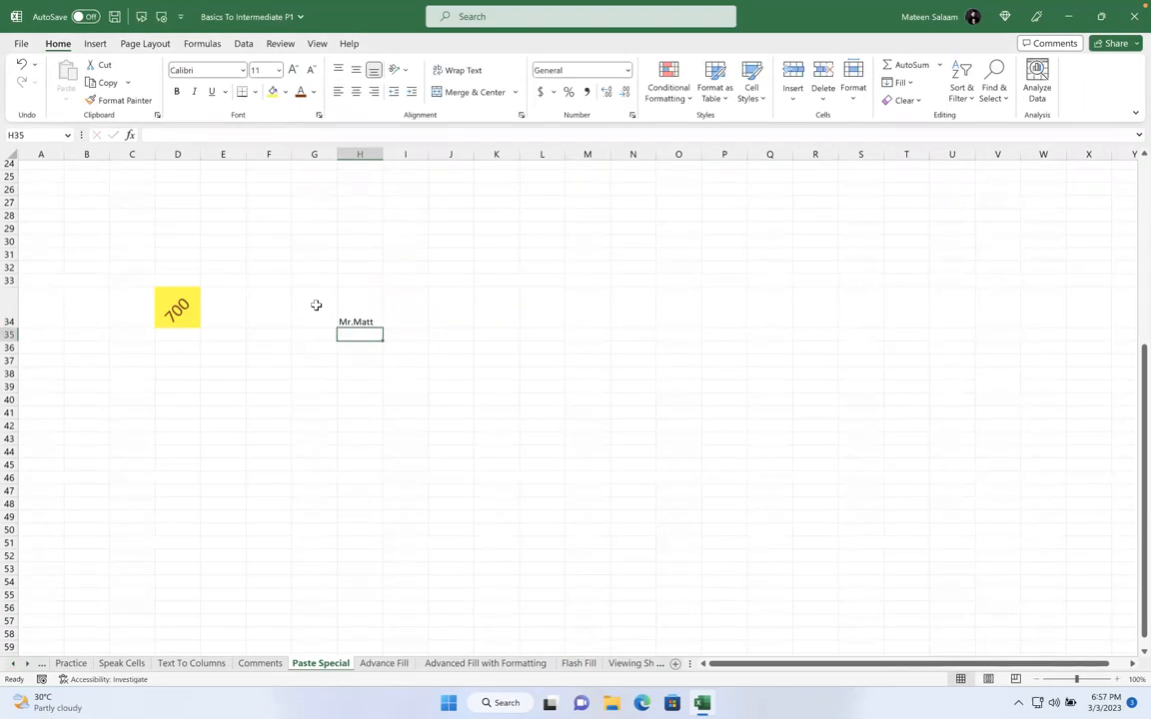
left_click(175, 309)
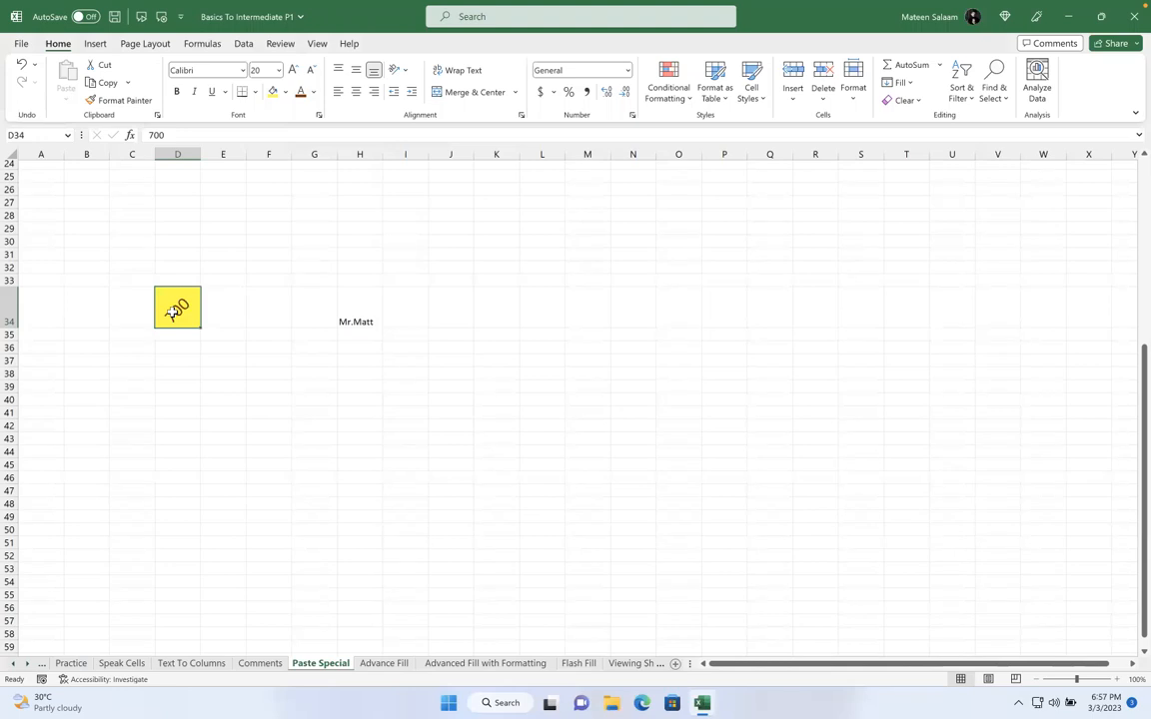
left_click(363, 304)
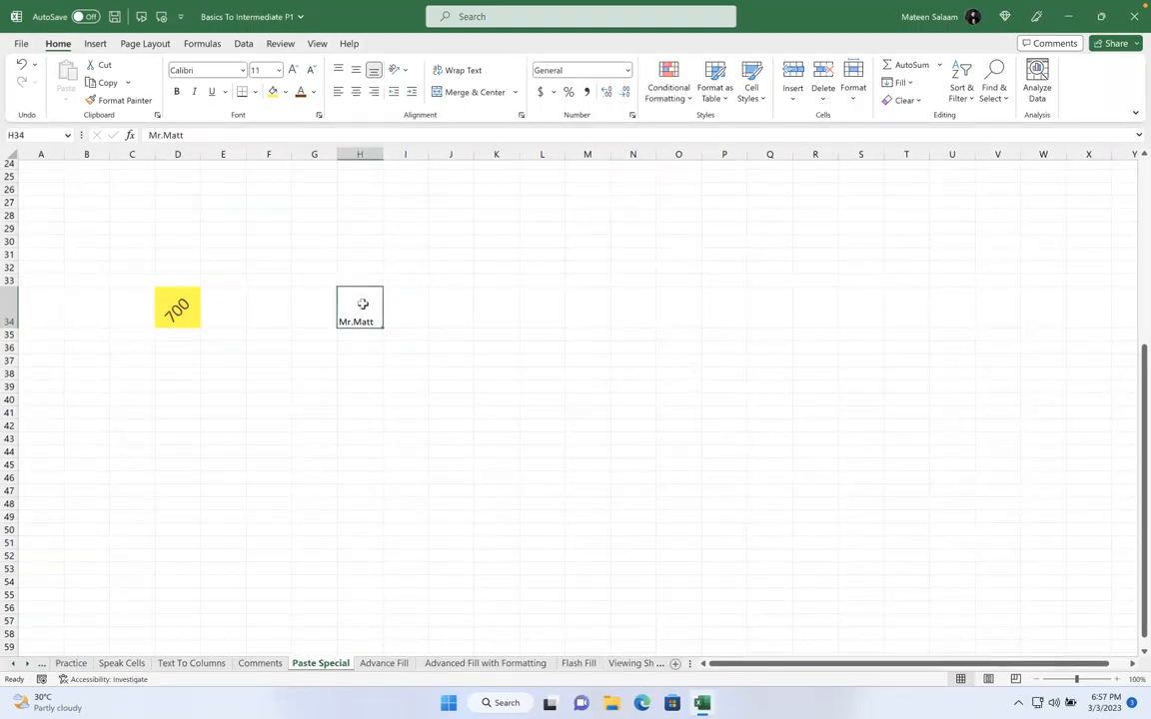
Apply D34's formatting to H34 with Format Painter, then undo it with Ctrl+Z
left_click(190, 299)
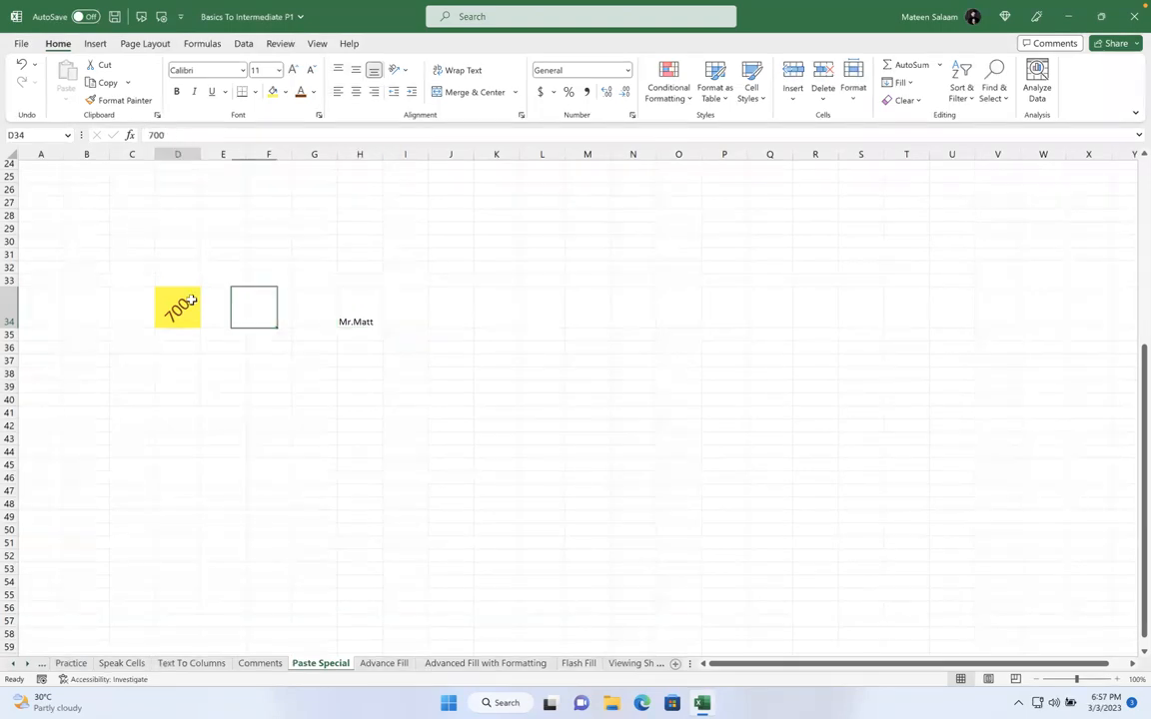
left_click(104, 102)
left_click(360, 310)
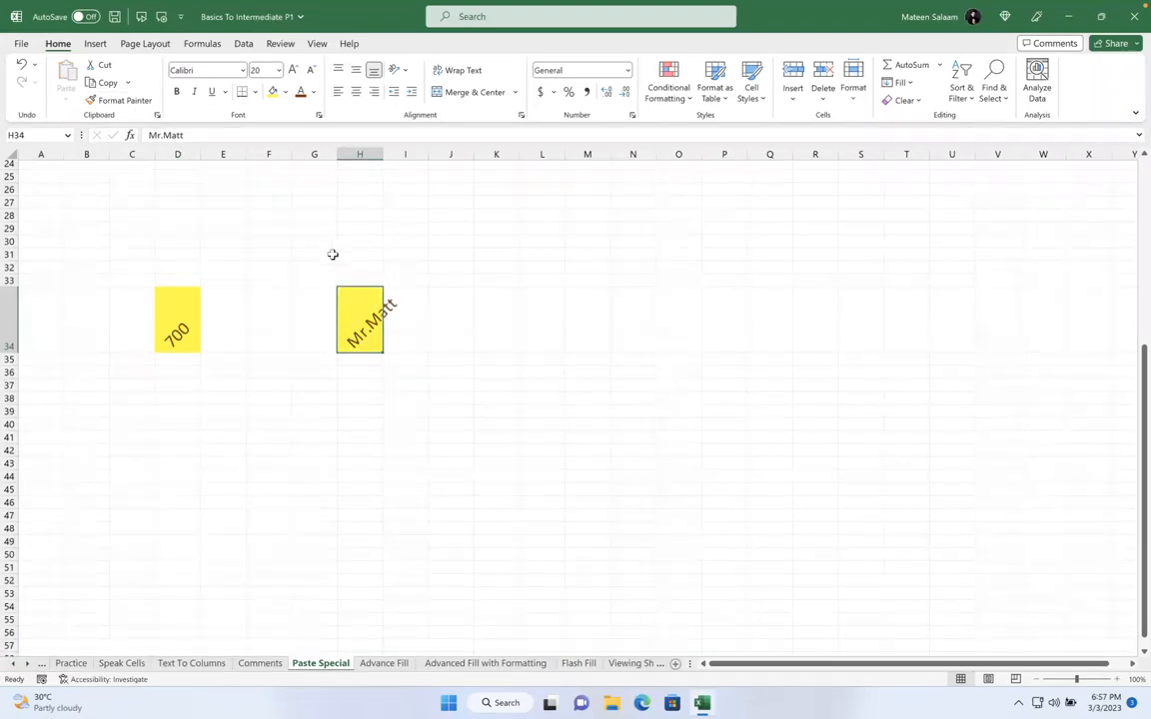
key("ctrl+z")
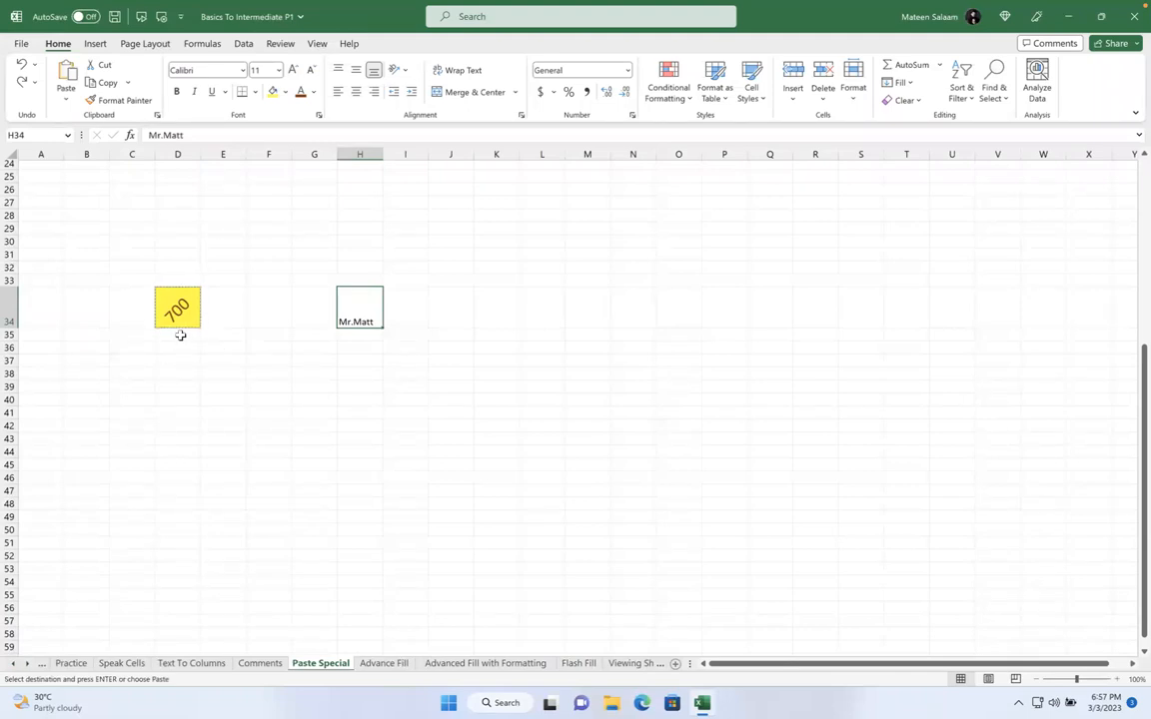
key("Escape")
Copy the yellow 700 cell D34 with Ctrl+C
left_click(184, 302)
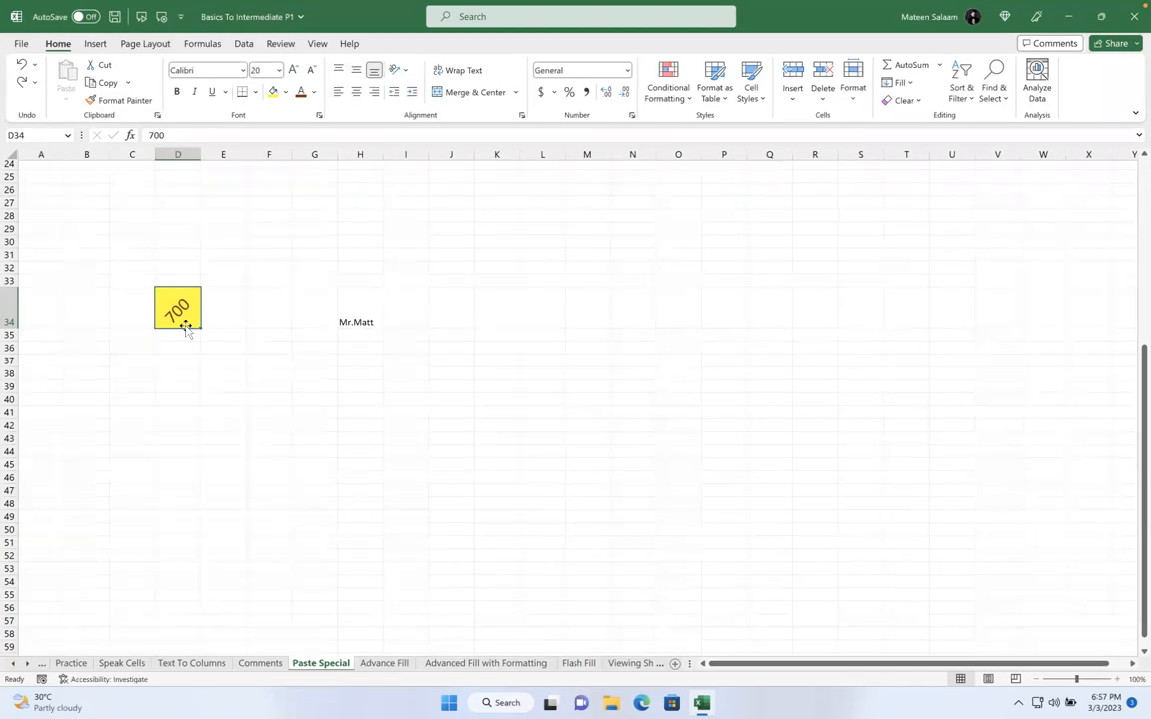
left_click_drag(362, 320, 850, 563)
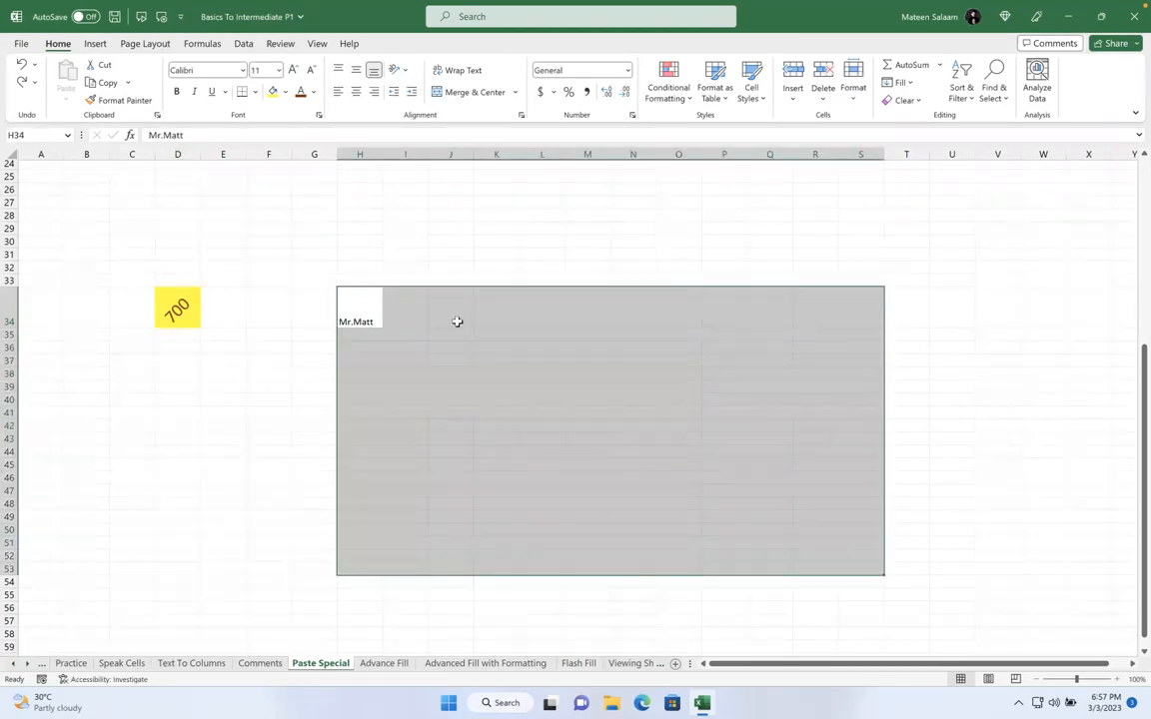
left_click(368, 305)
left_click(186, 313)
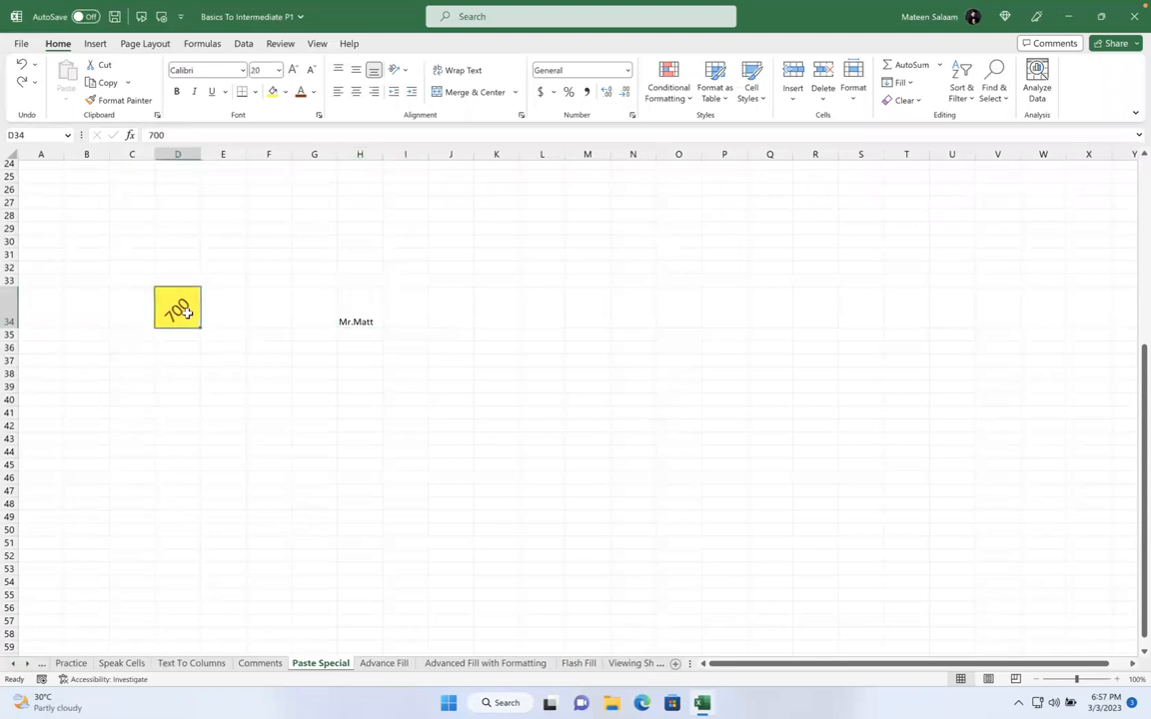
key("ctrl+c")
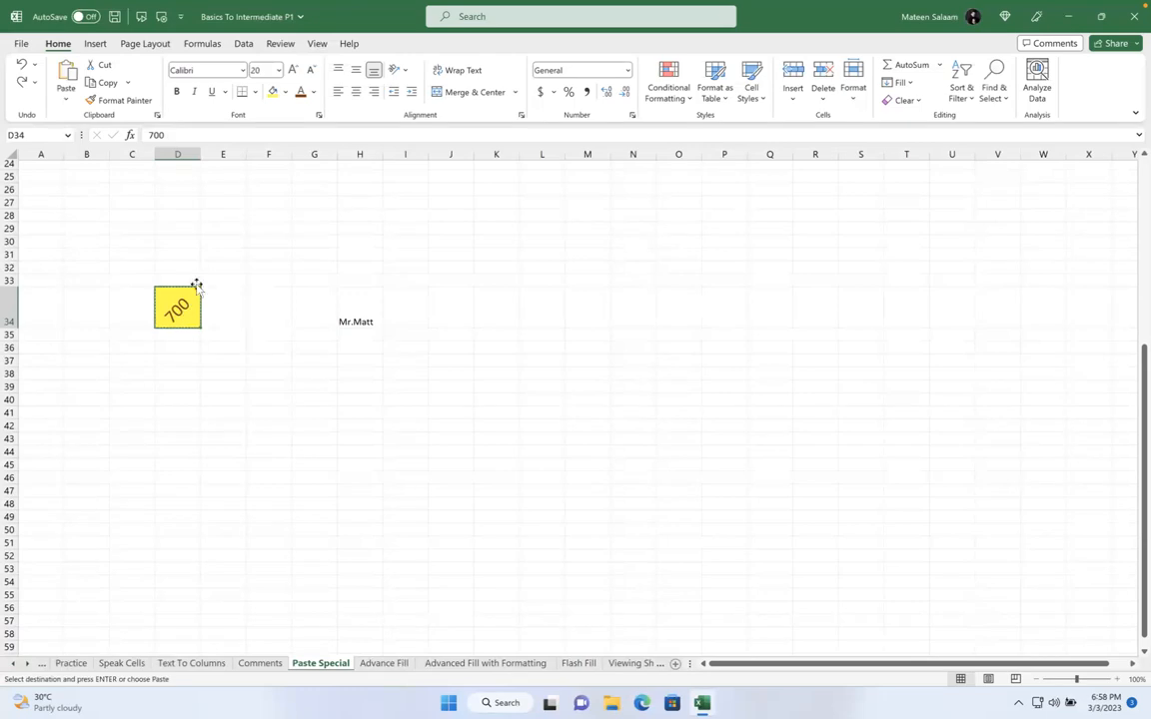
Write the note 'CTRL + C' in cell E33
left_click(209, 276)
type("CTRL + C")
left_click(311, 252)
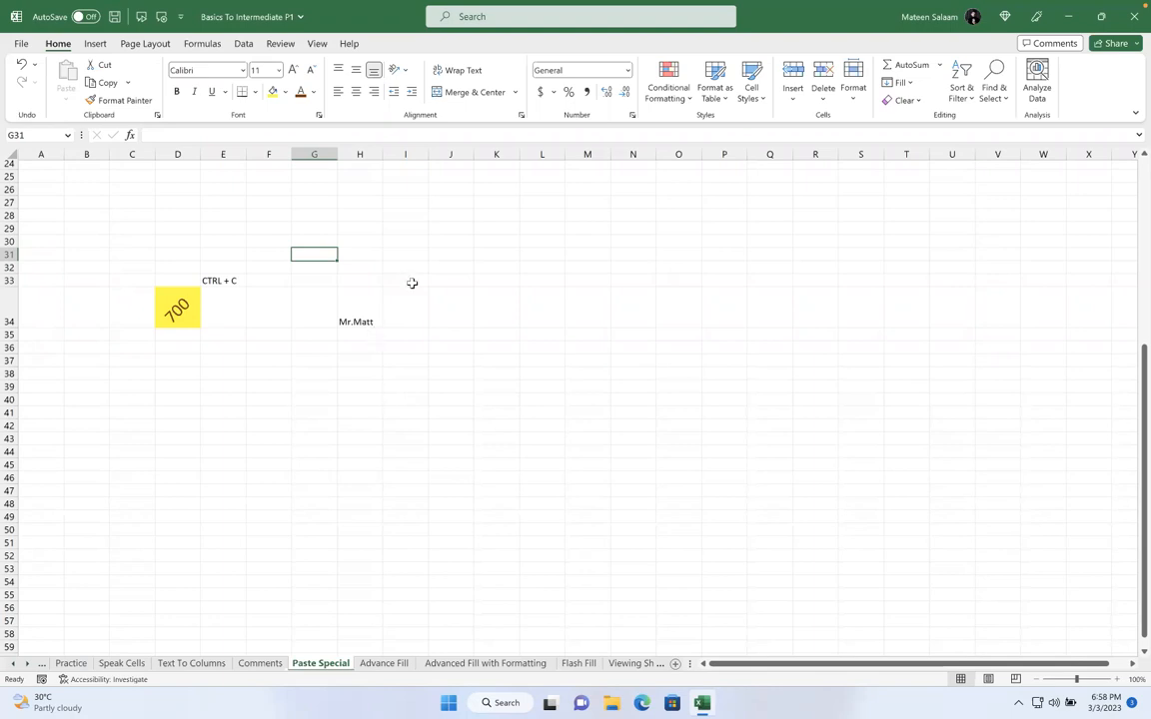
Add 'CTRL + I' trial notes in G31 and G32, then select F30:H32
type("CTRL +")
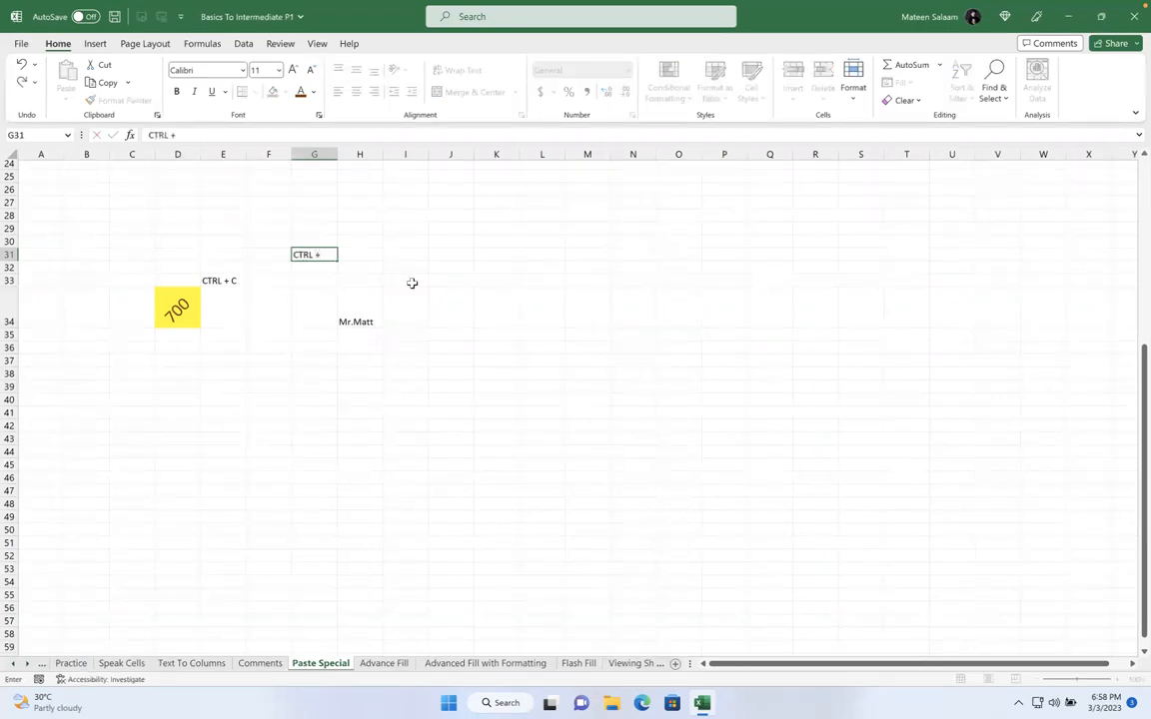
type(" I")
key("Return")
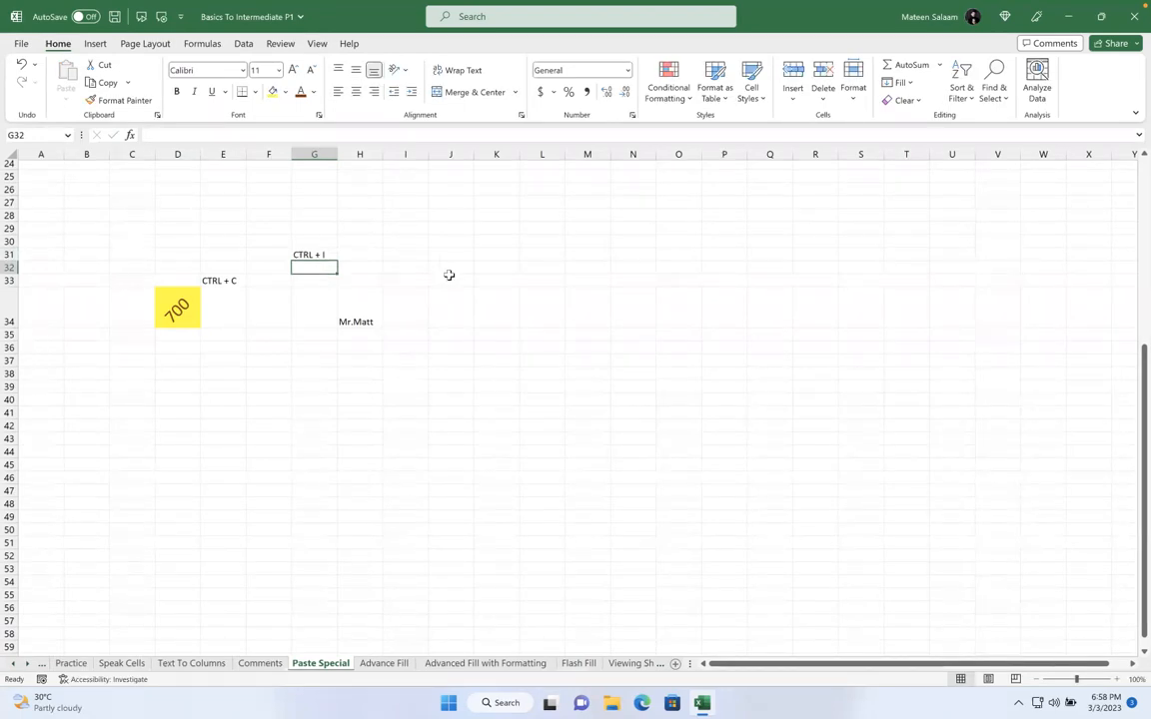
type("CTRL i")
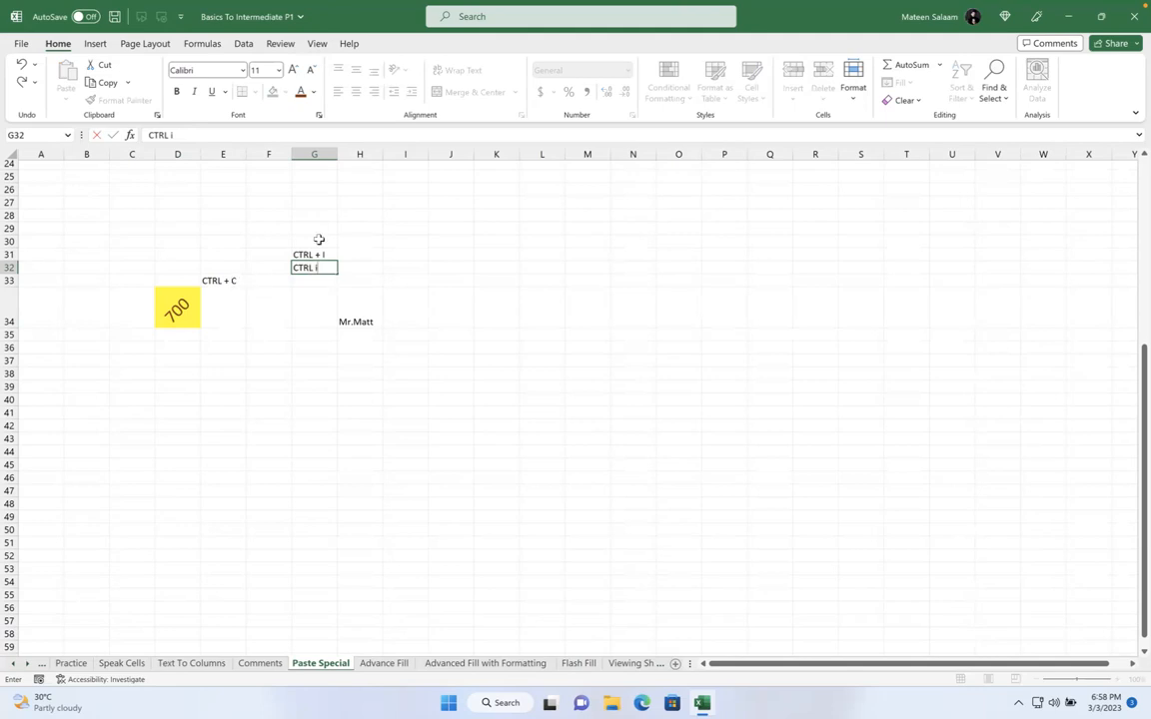
left_click_drag(258, 241, 361, 272)
Delete the CTRL + I trial notes and clear the CTRL + C note from E33
key("Delete")
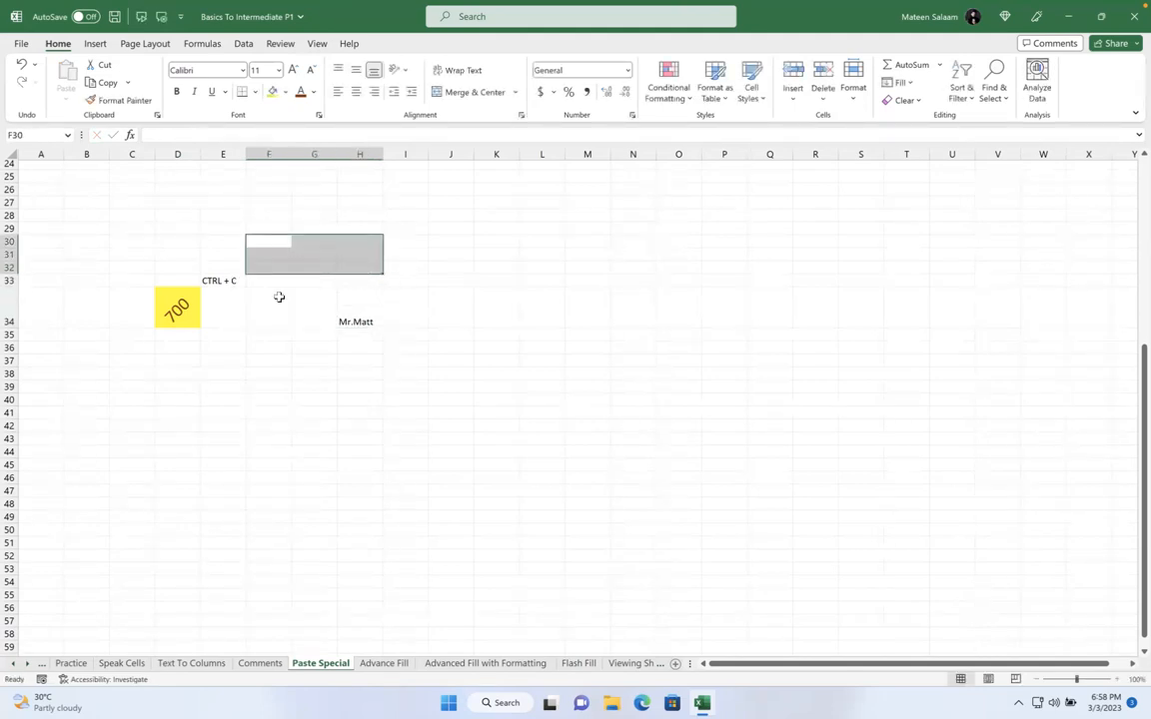
left_click(278, 295)
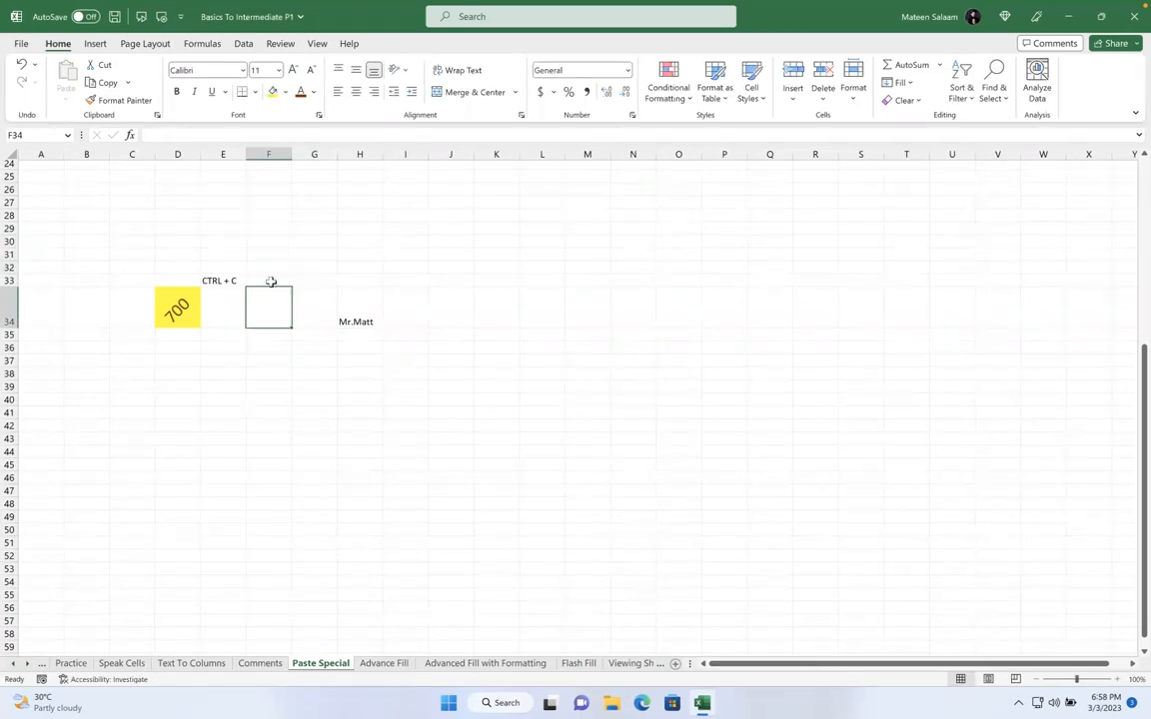
left_click(230, 280)
key("BackSpace")
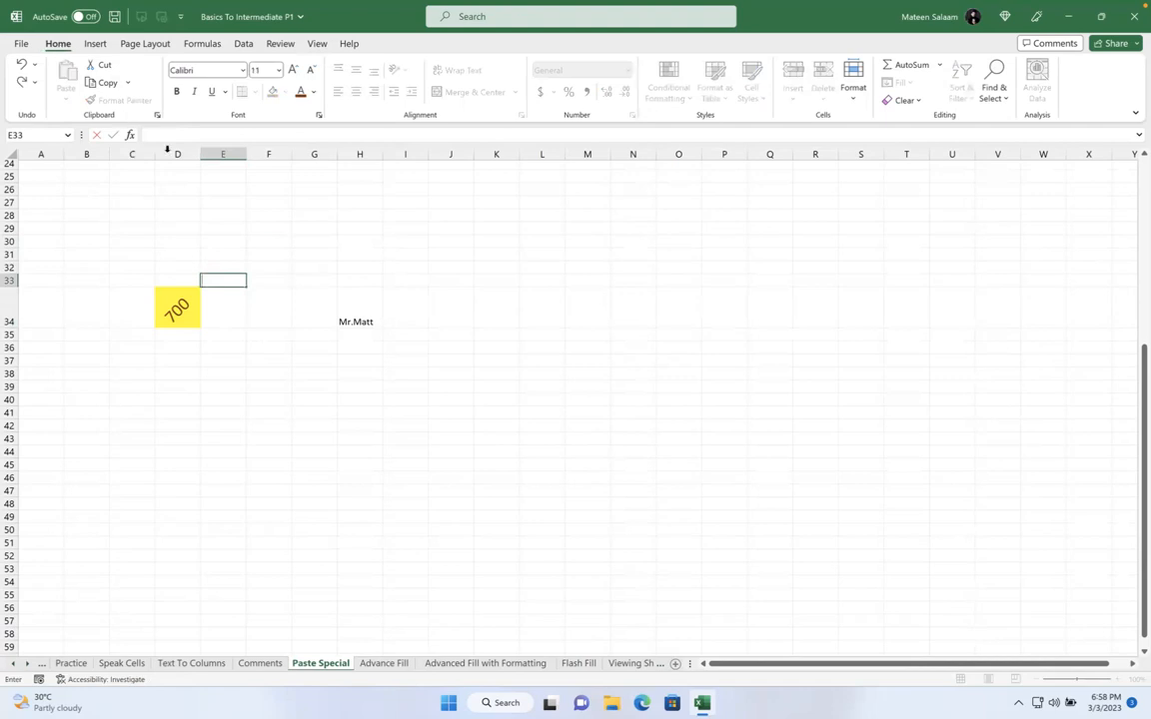
left_click(238, 241)
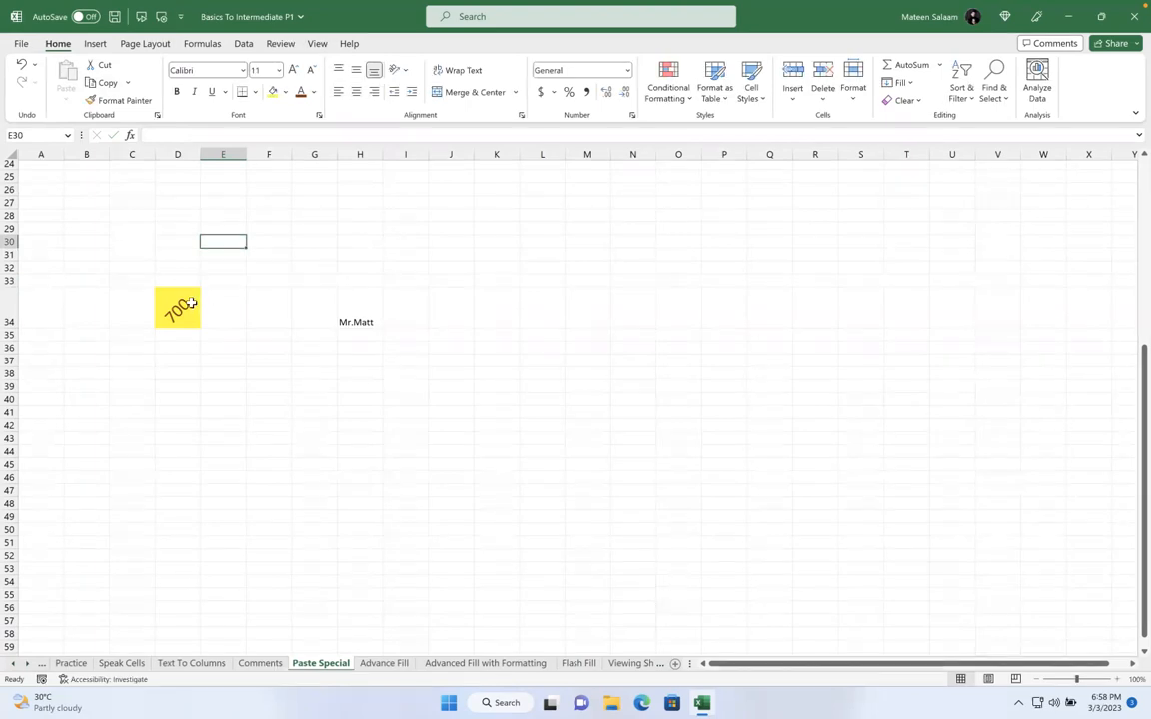
Collapse the ribbon by double-clicking Home, then show it temporarily again
left_click(34, 131)
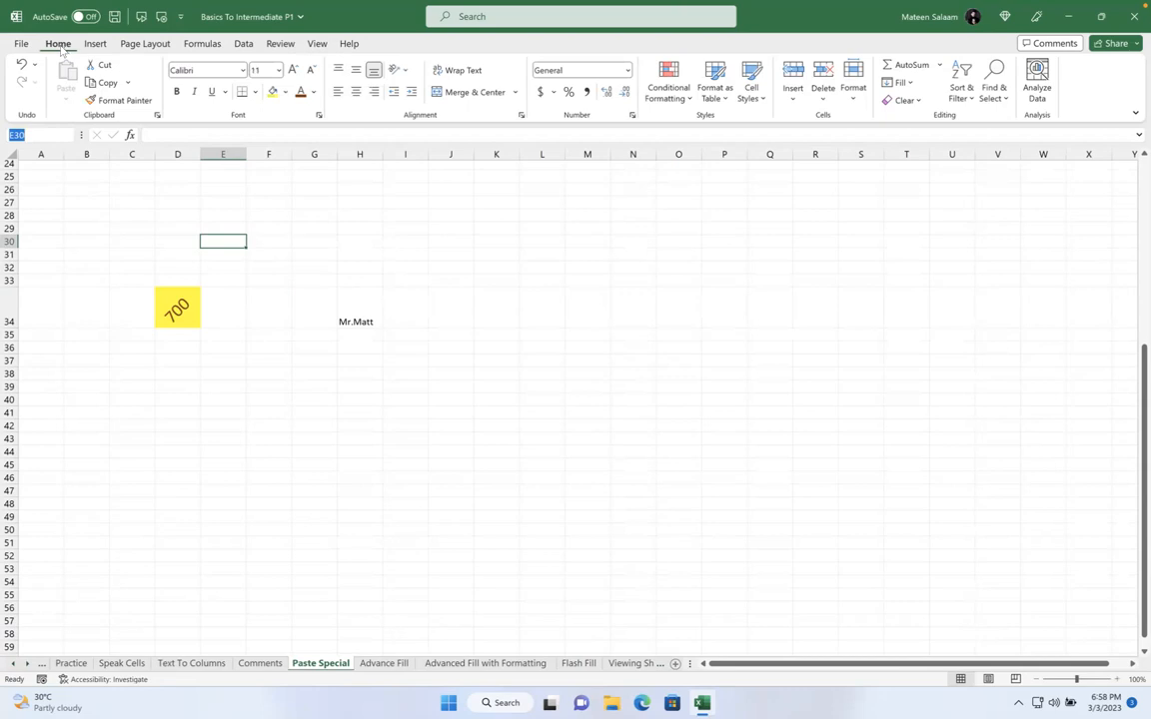
double_click(58, 44)
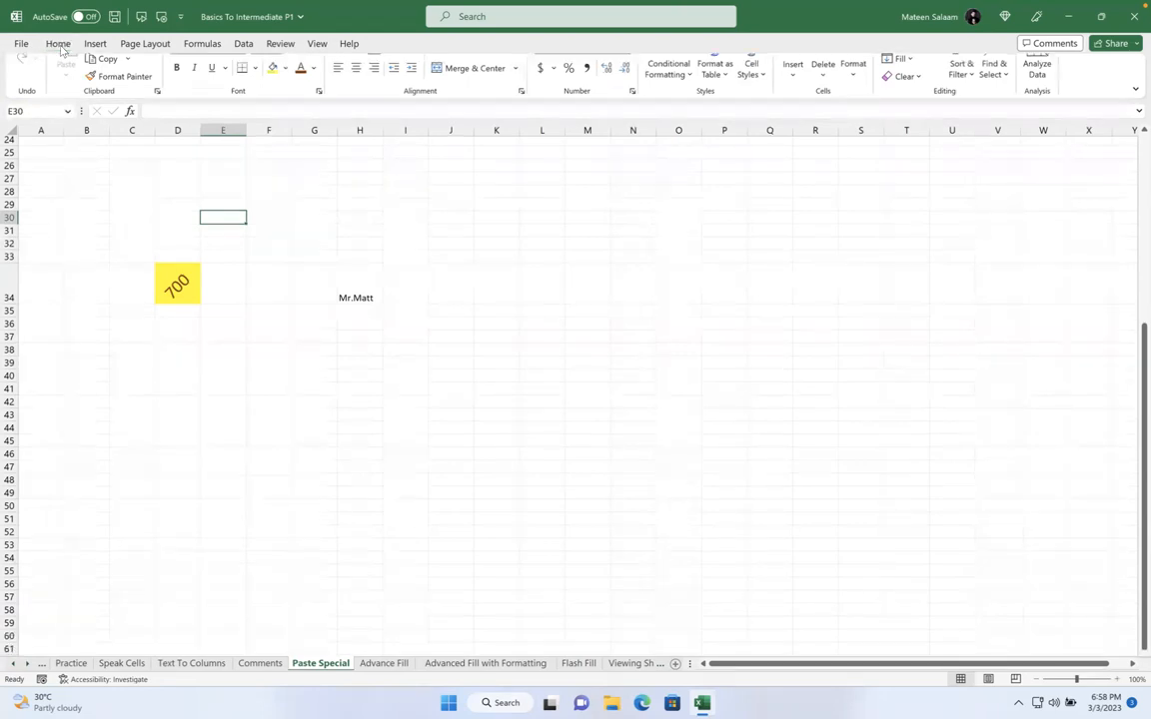
left_click(58, 44)
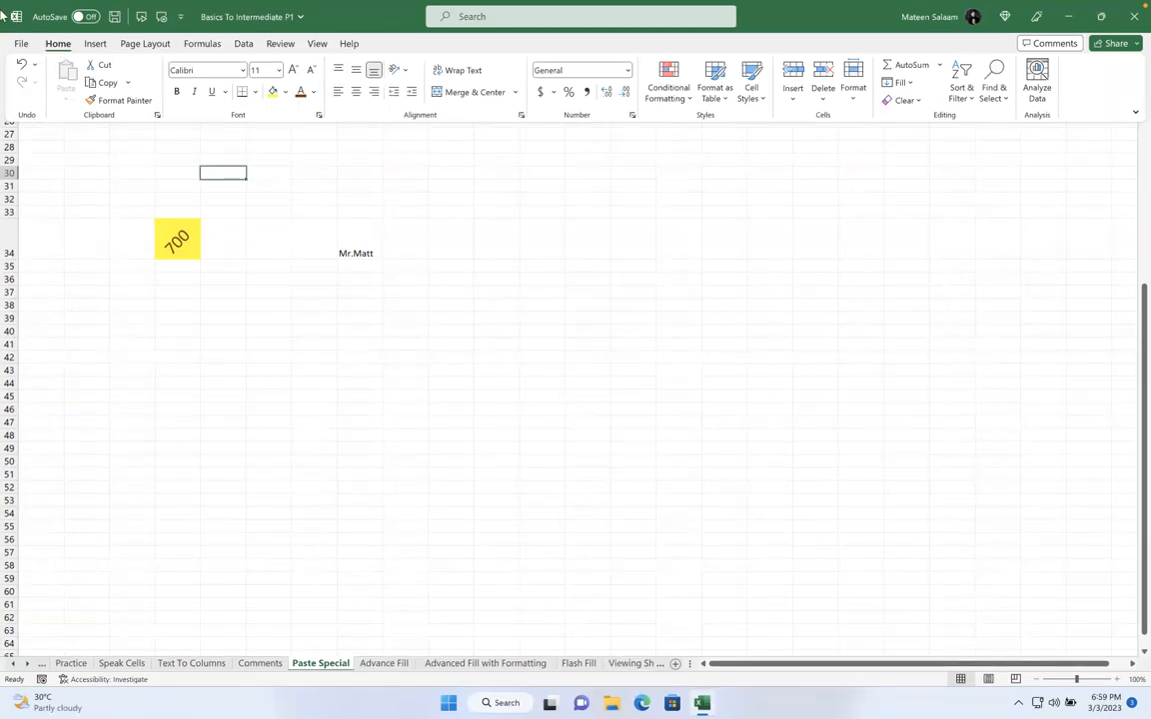
Copy the yellow angled 700 cell D34 and paste it into J34
left_click(174, 230)
left_click(176, 234)
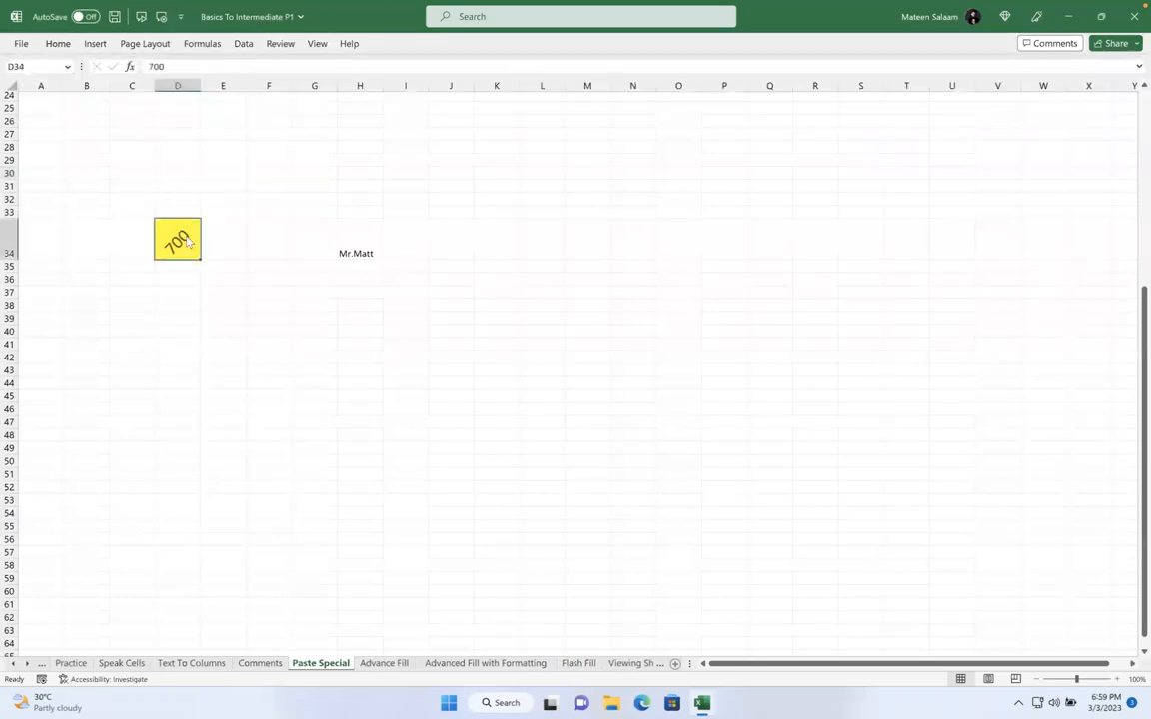
left_click(58, 44)
left_click(186, 241)
left_click(184, 305)
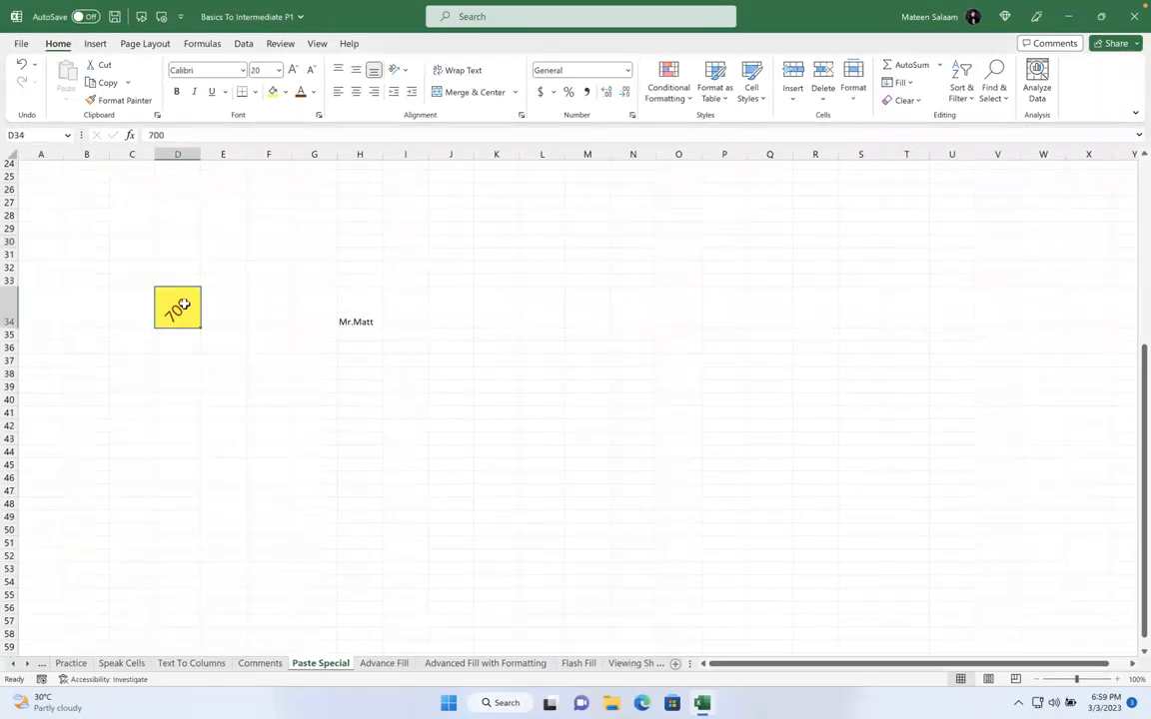
key("ctrl+c")
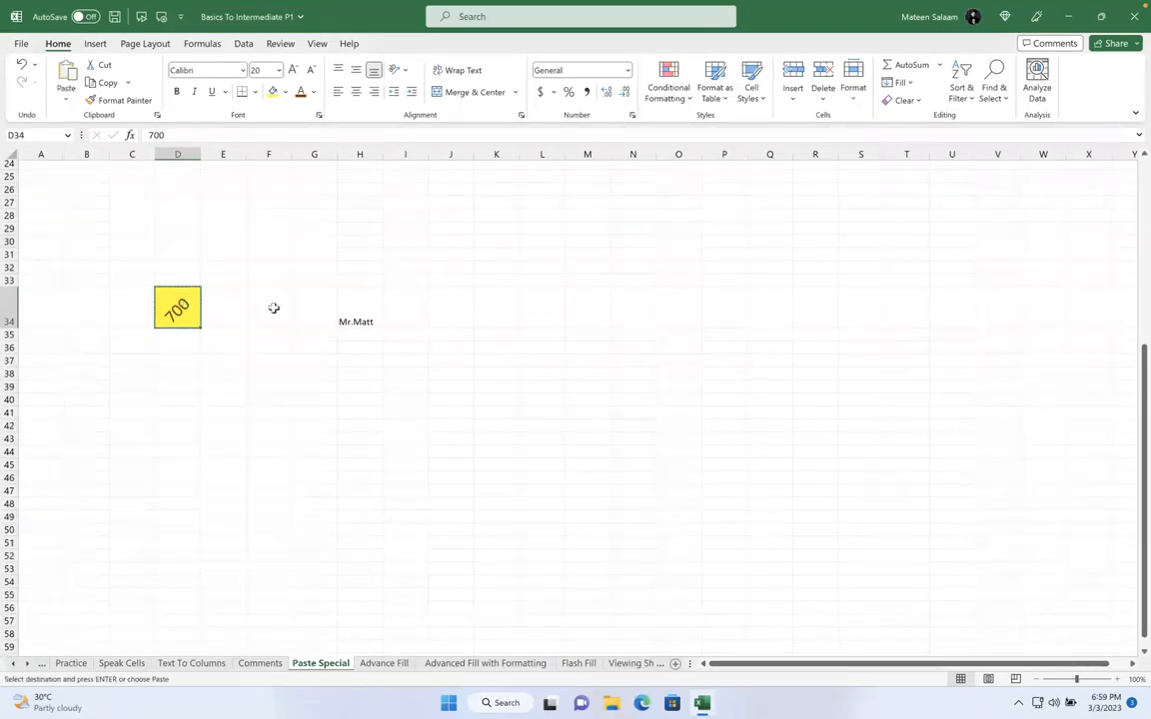
left_click(362, 320)
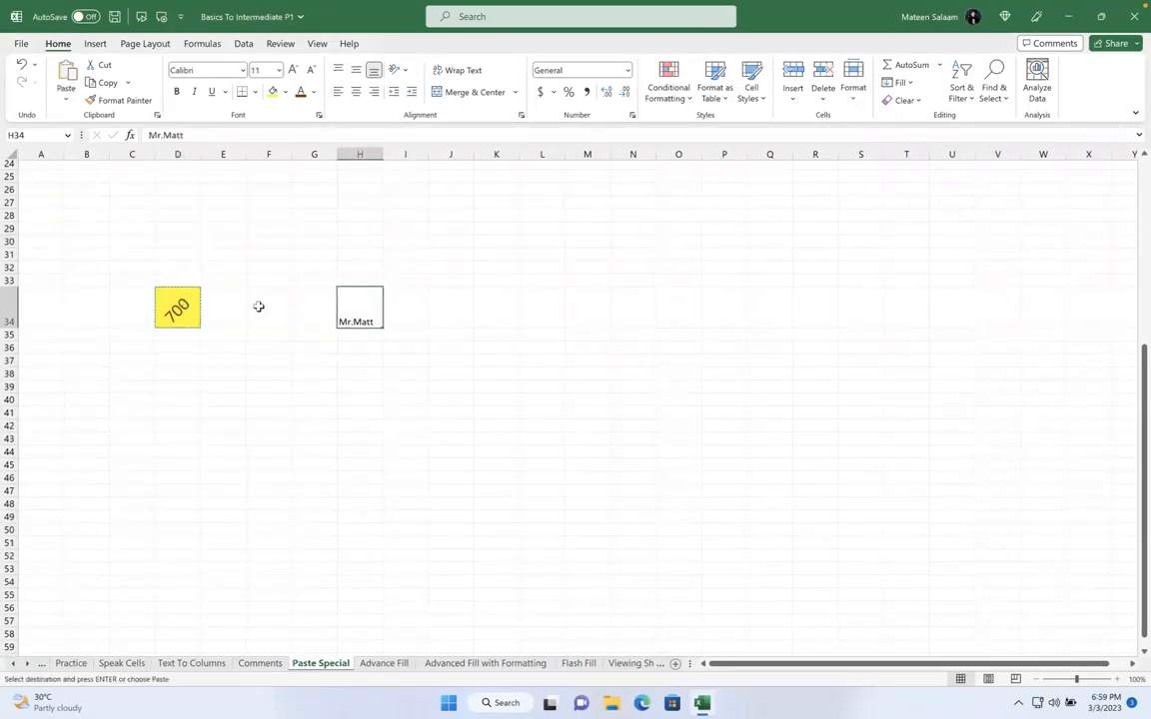
left_click(443, 308)
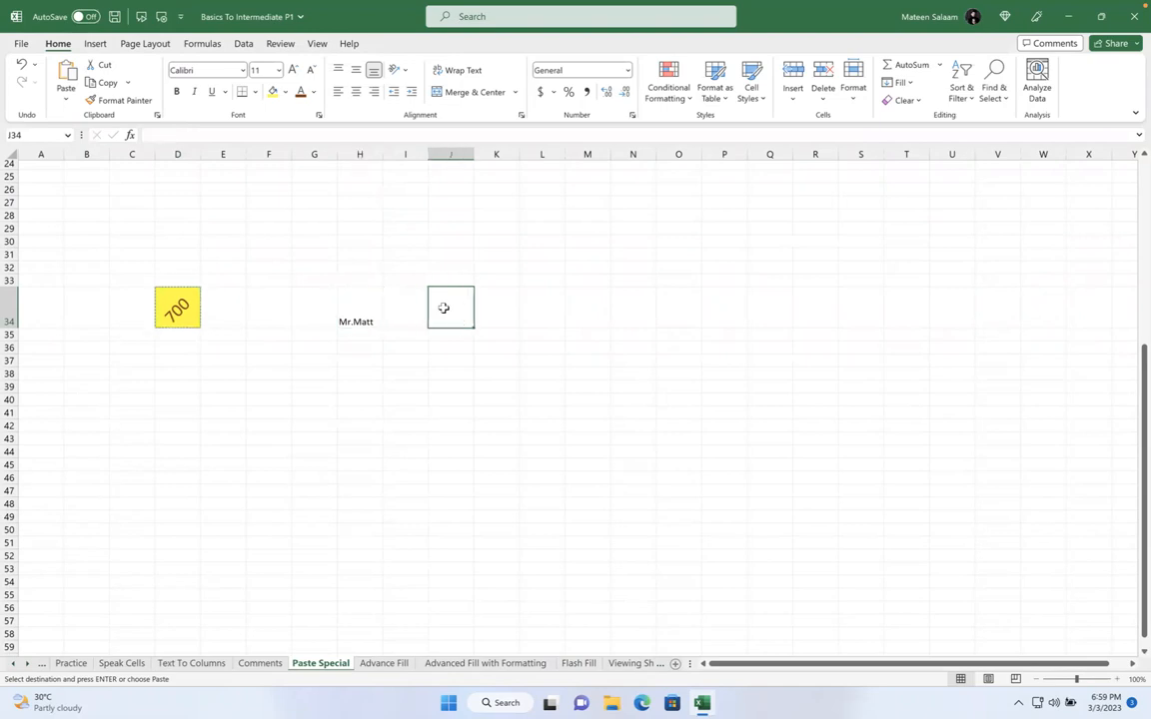
key("ctrl+v")
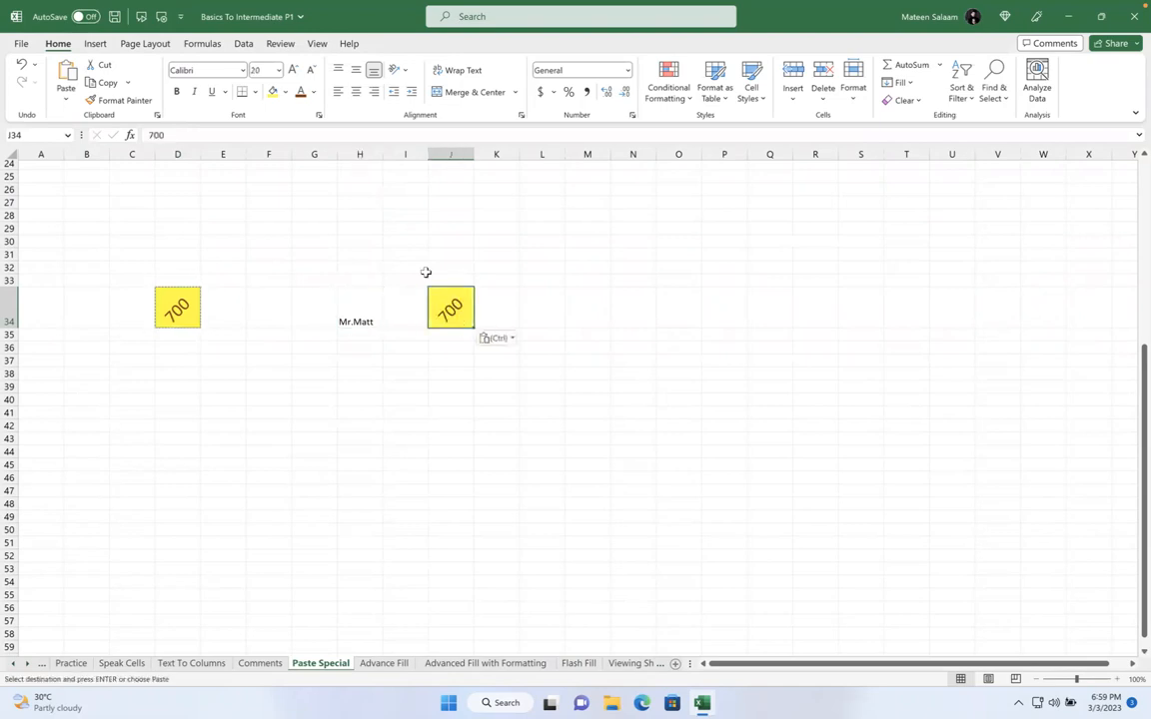
Label I32 'CTRL + V', then copy D34 again and select H34 as the destination
left_click(424, 265)
type("CTRL +")
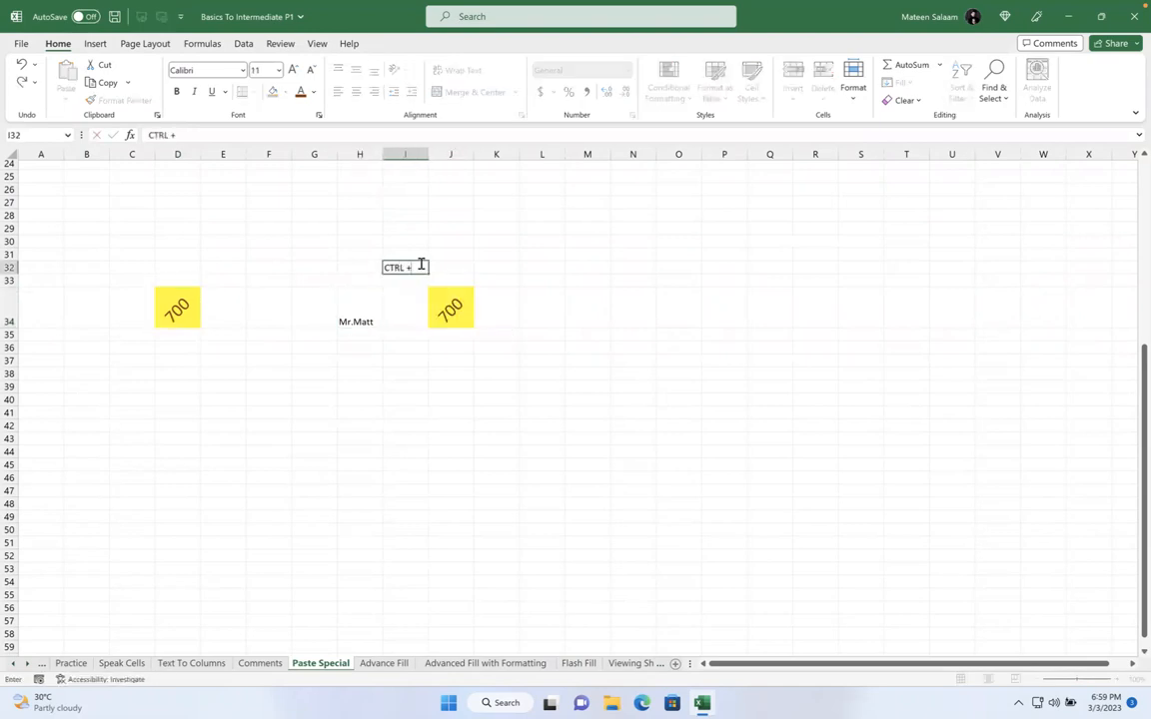
type(" V")
key("Return")
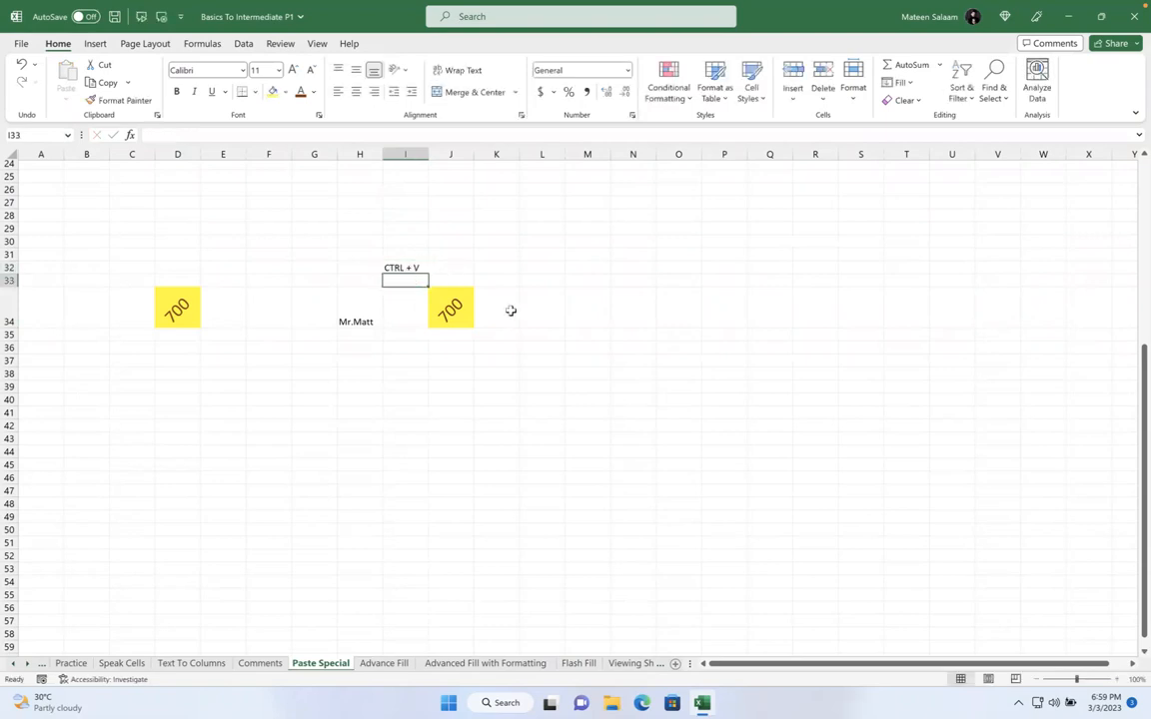
left_click(451, 306)
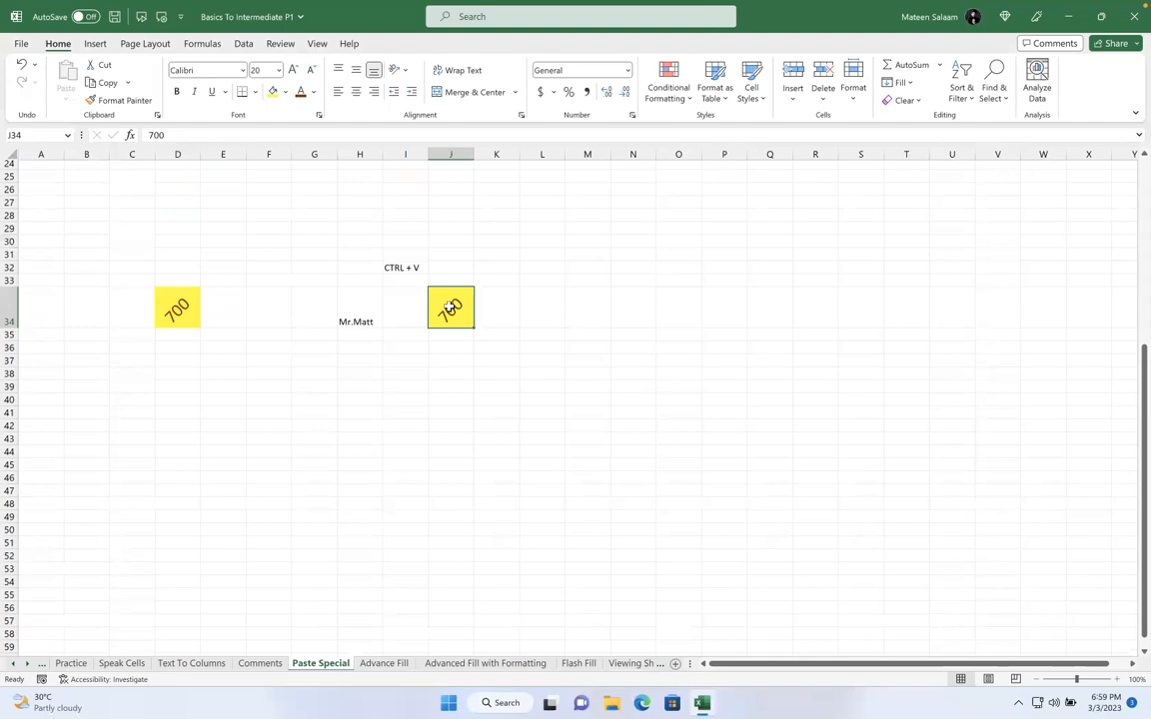
left_click(187, 316)
key("ctrl+c")
left_click(352, 311)
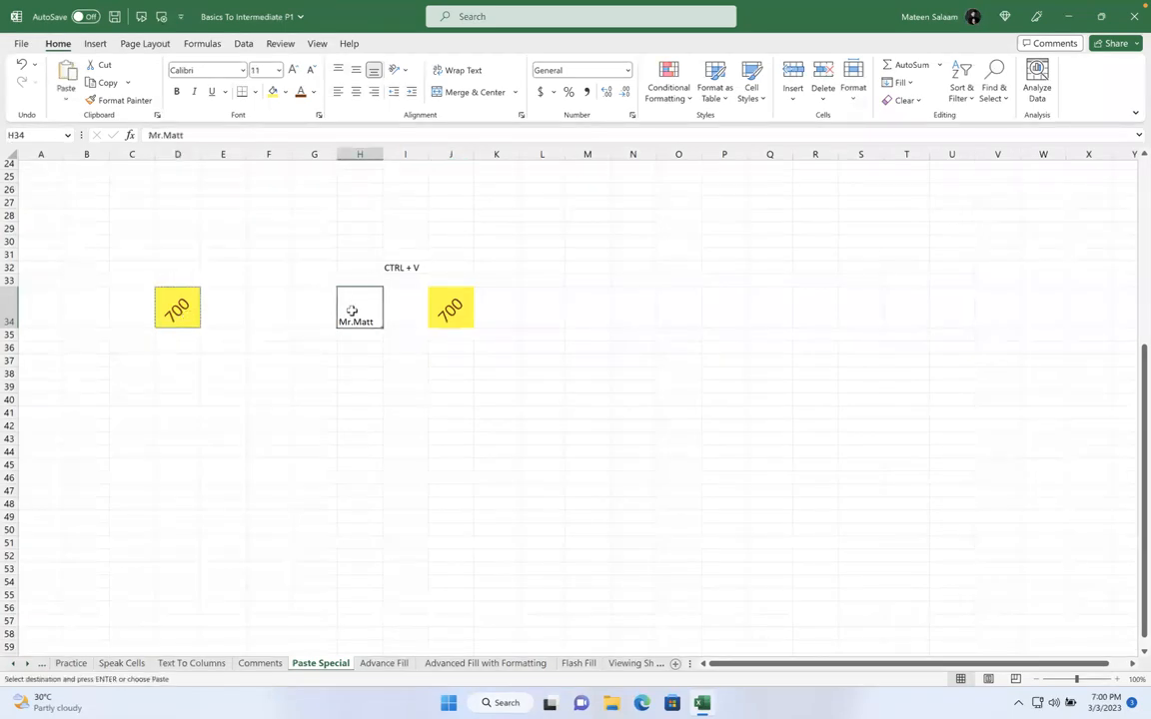
Paste only D34's formats onto the Mr.Matt cell H34 using Paste Special > Formats
left_click(66, 101)
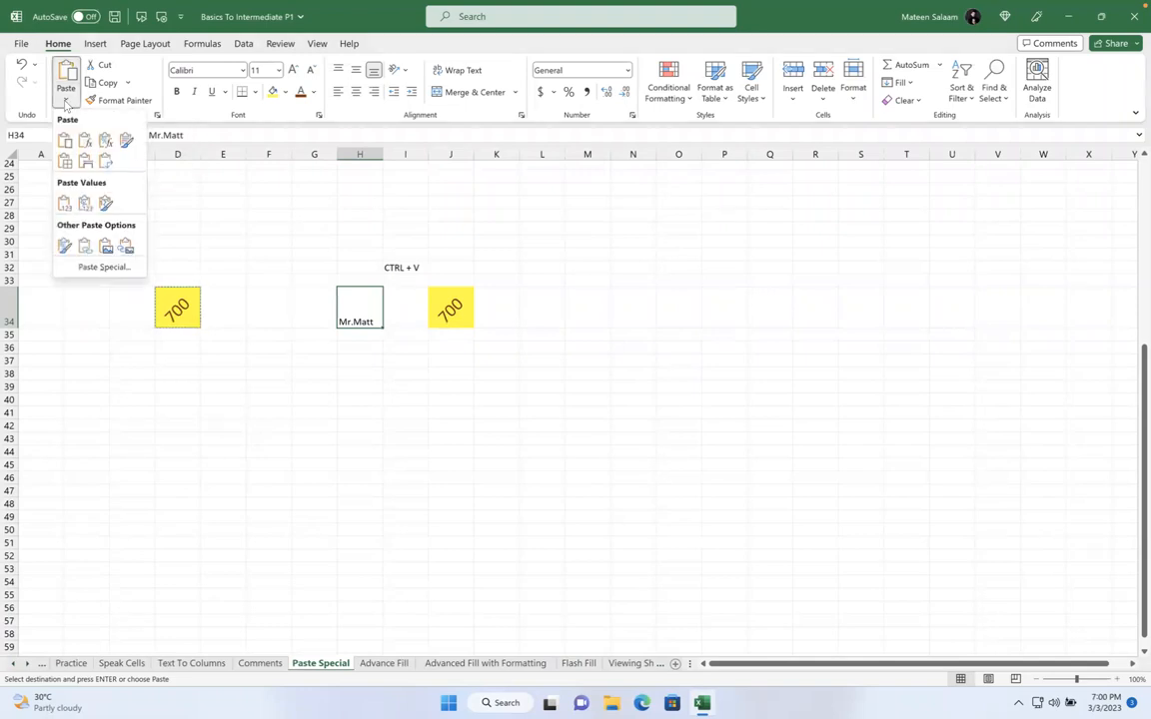
left_click(86, 267)
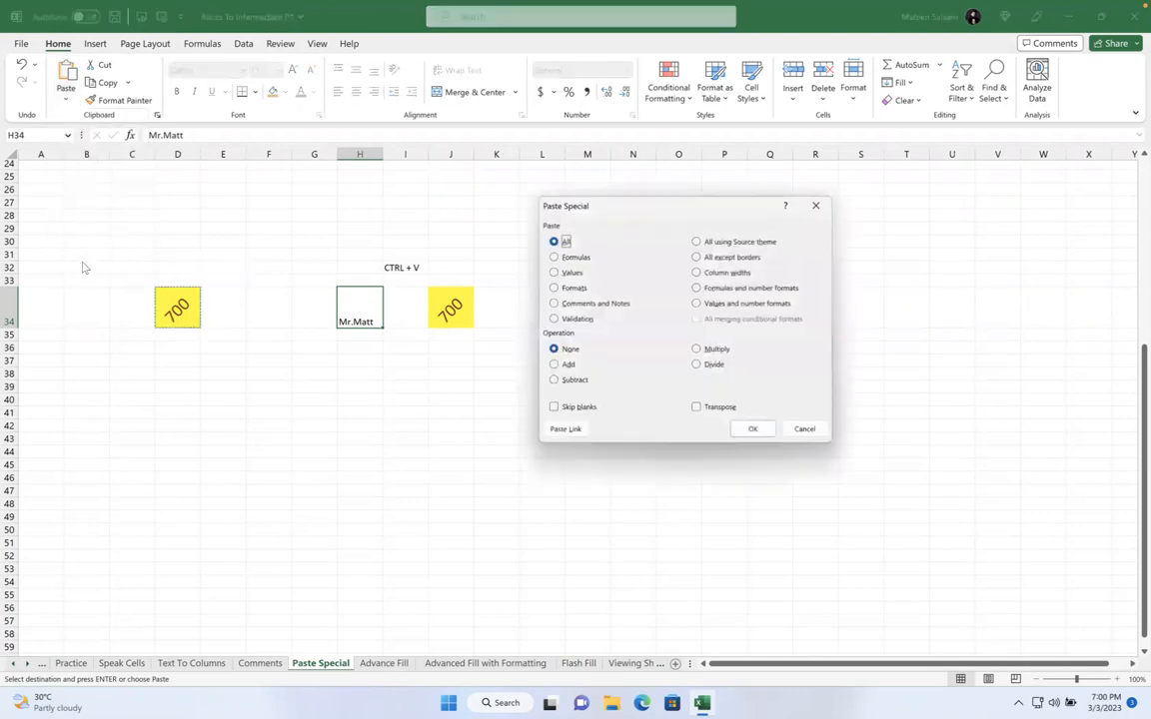
left_click_drag(581, 188, 728, 113)
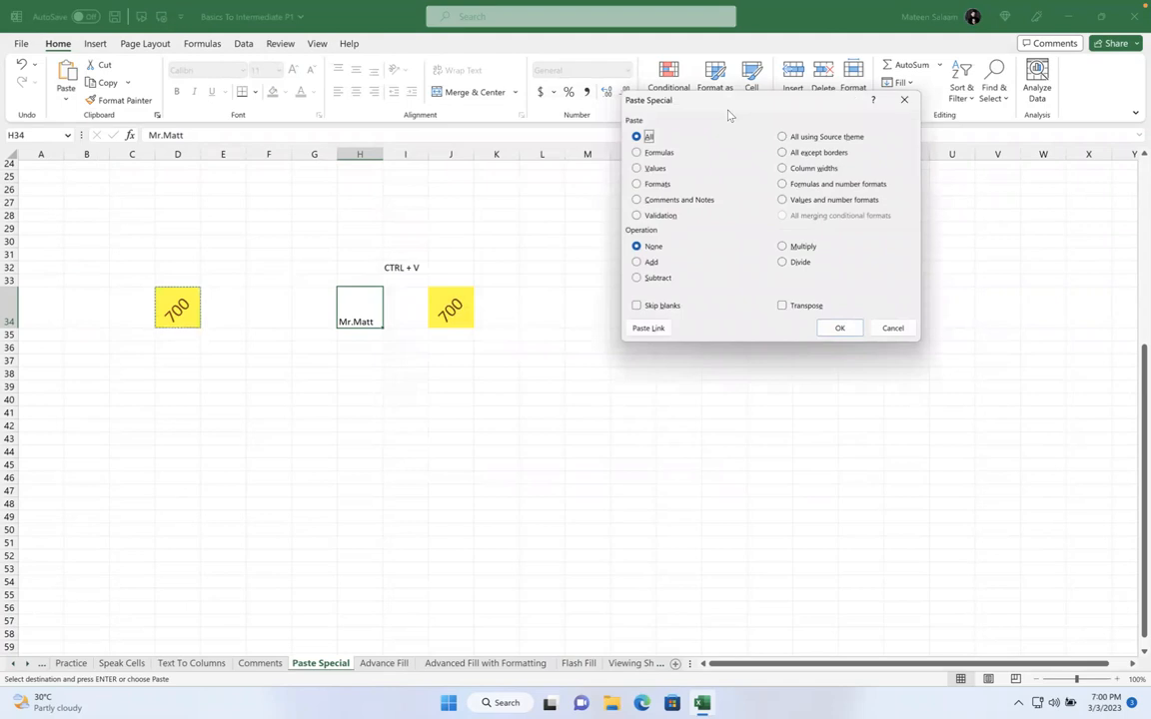
left_click(648, 154)
left_click(650, 168)
left_click(654, 185)
left_click(661, 200)
left_click(657, 216)
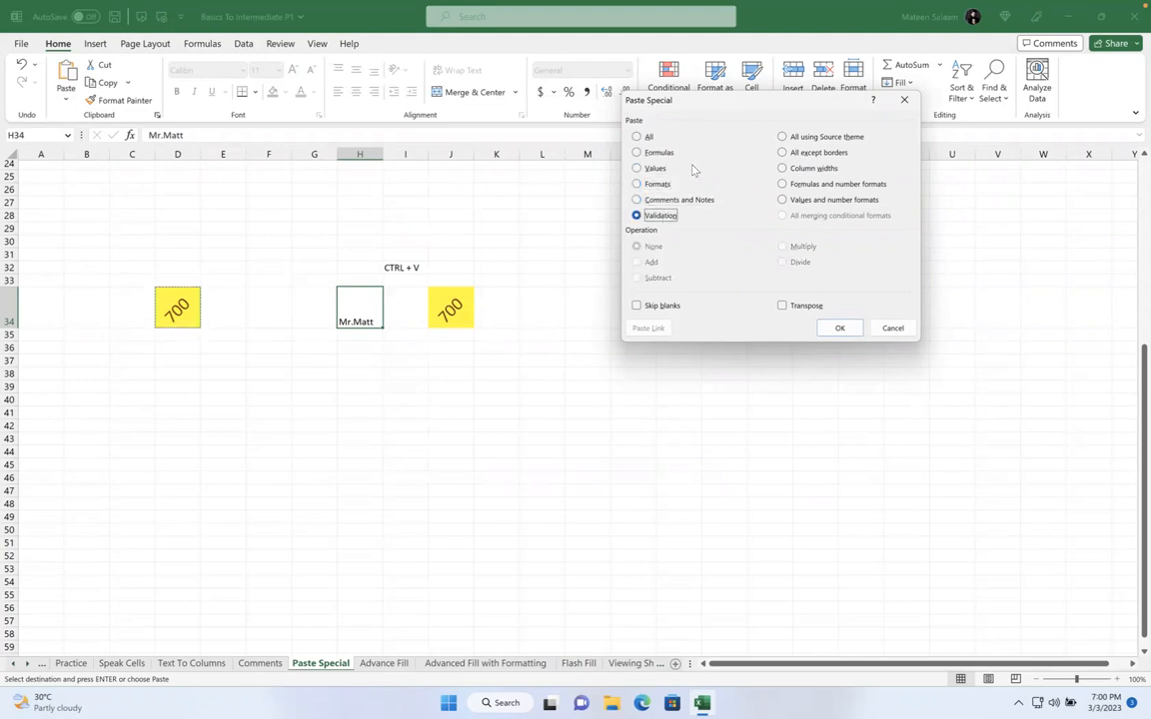
left_click(656, 184)
left_click(839, 328)
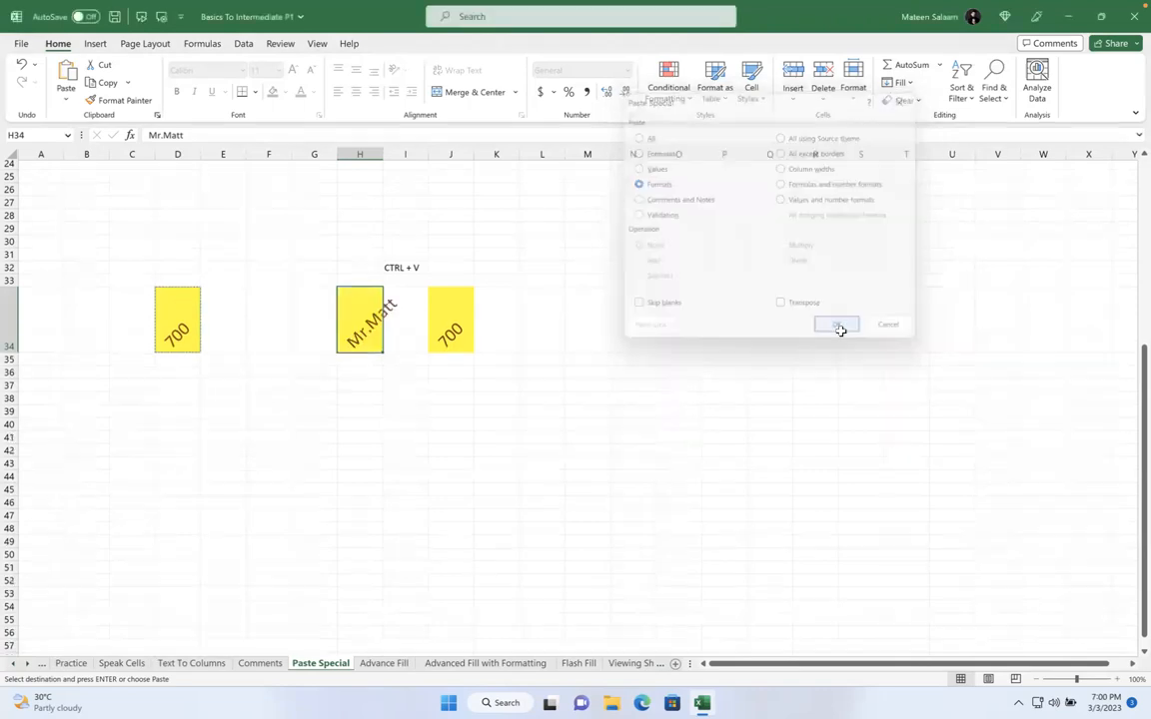
left_click(719, 375)
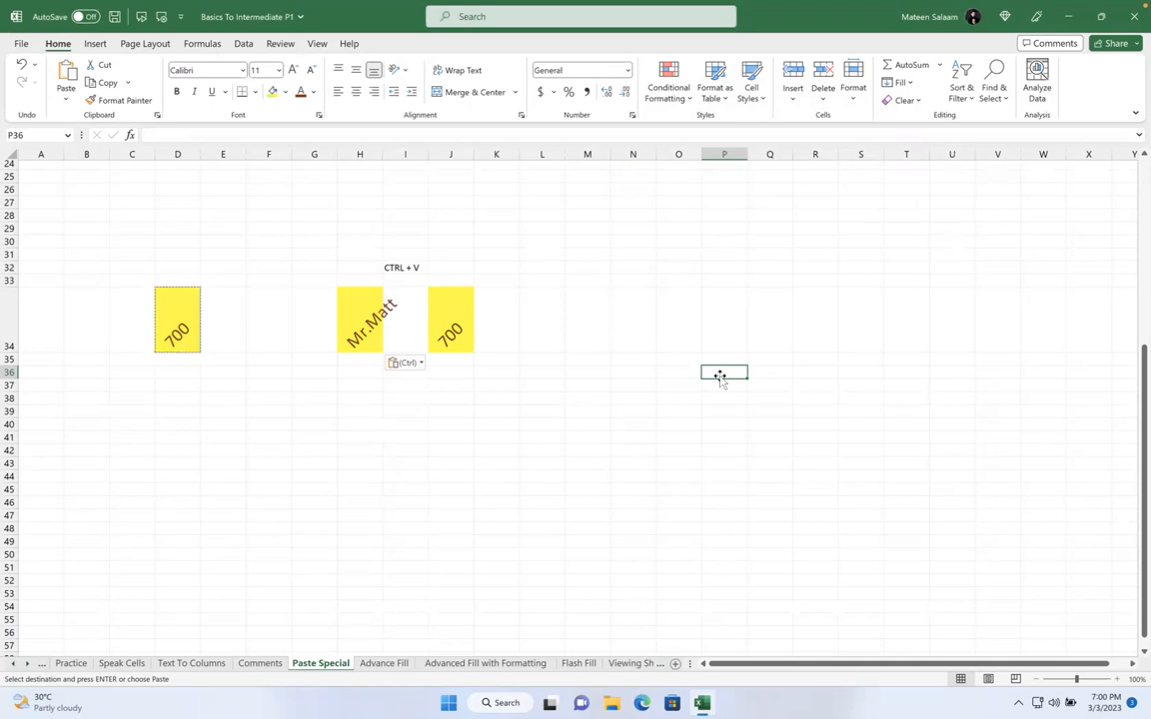
Take the reformatted Mr.Matt cell H34 and target empty cell N42 for pasting
left_click(360, 320)
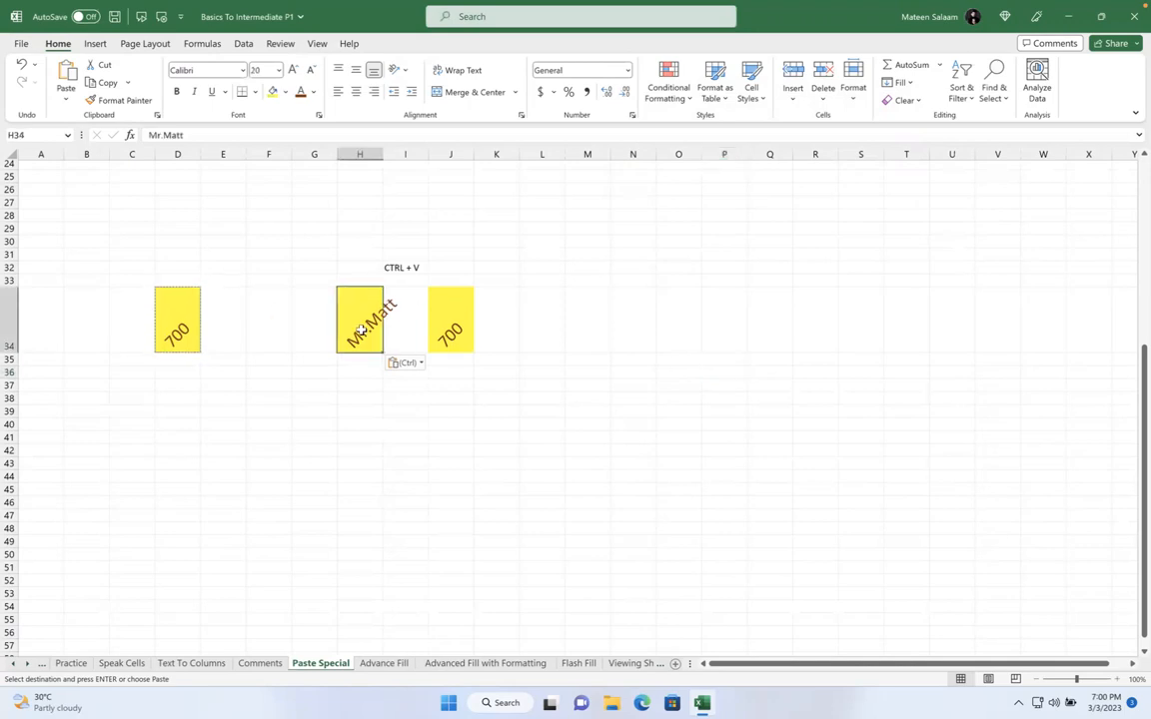
left_click(634, 419)
left_click(358, 321)
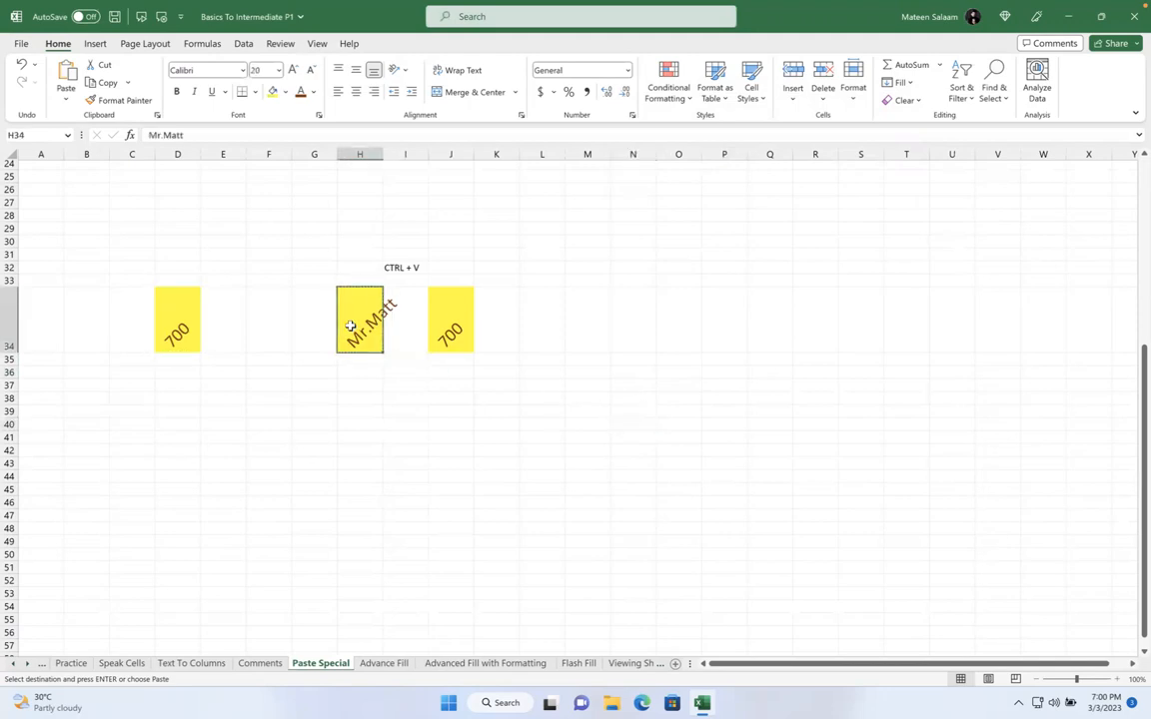
left_click(642, 449)
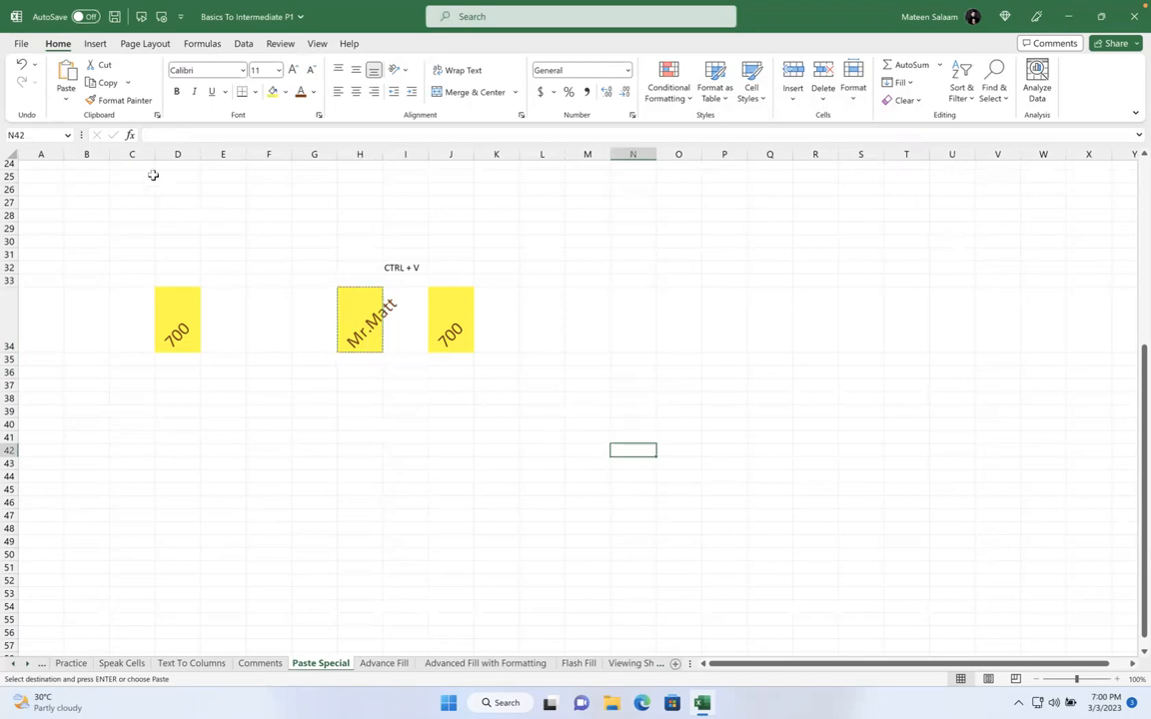
left_click(66, 100)
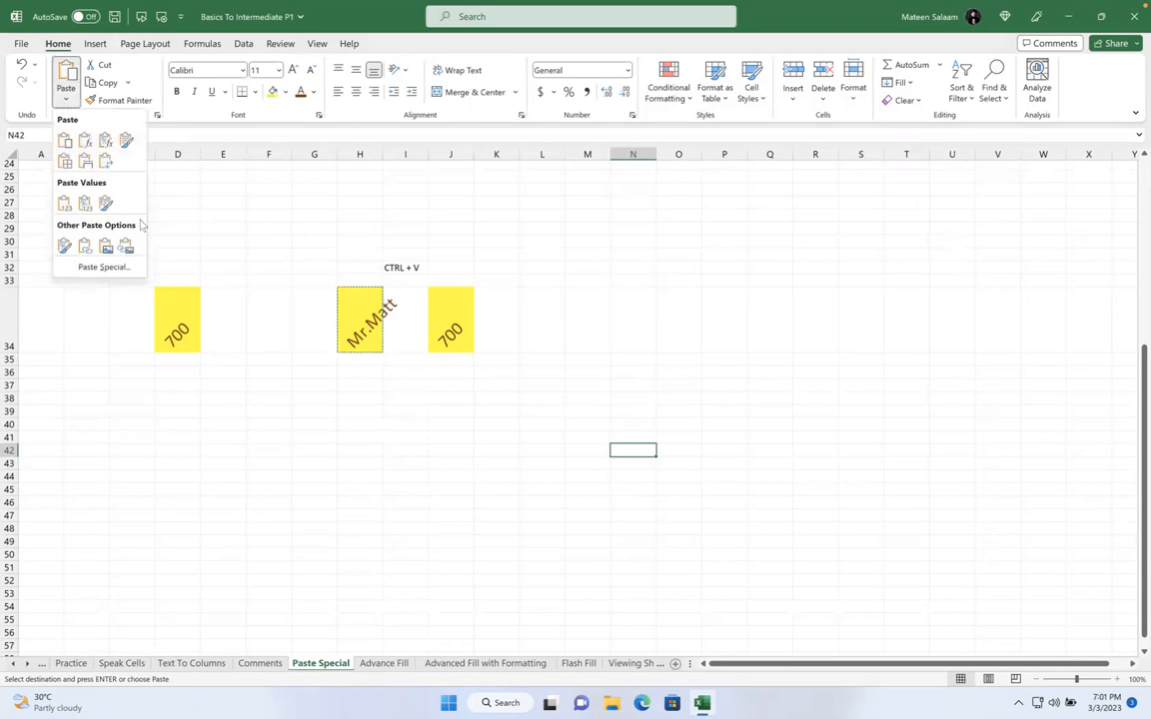
Paste Mr.Matt into N42 as a plain value with Paste Special > Values
left_click(102, 267)
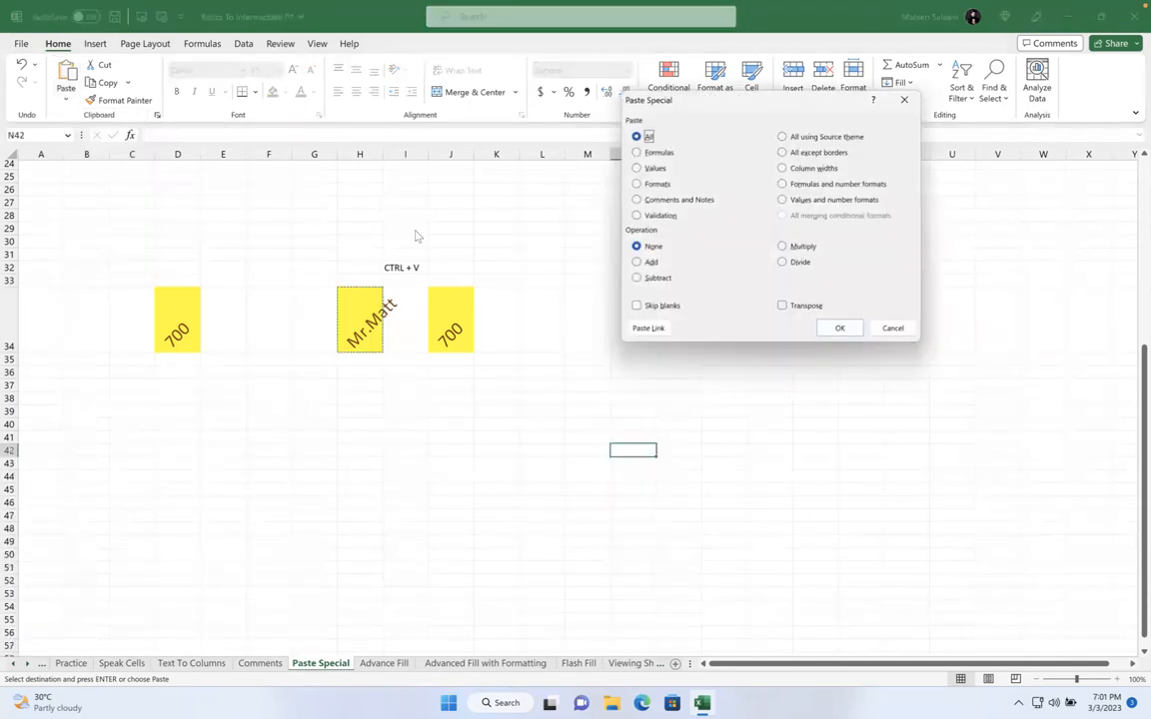
left_click(654, 169)
left_click(843, 329)
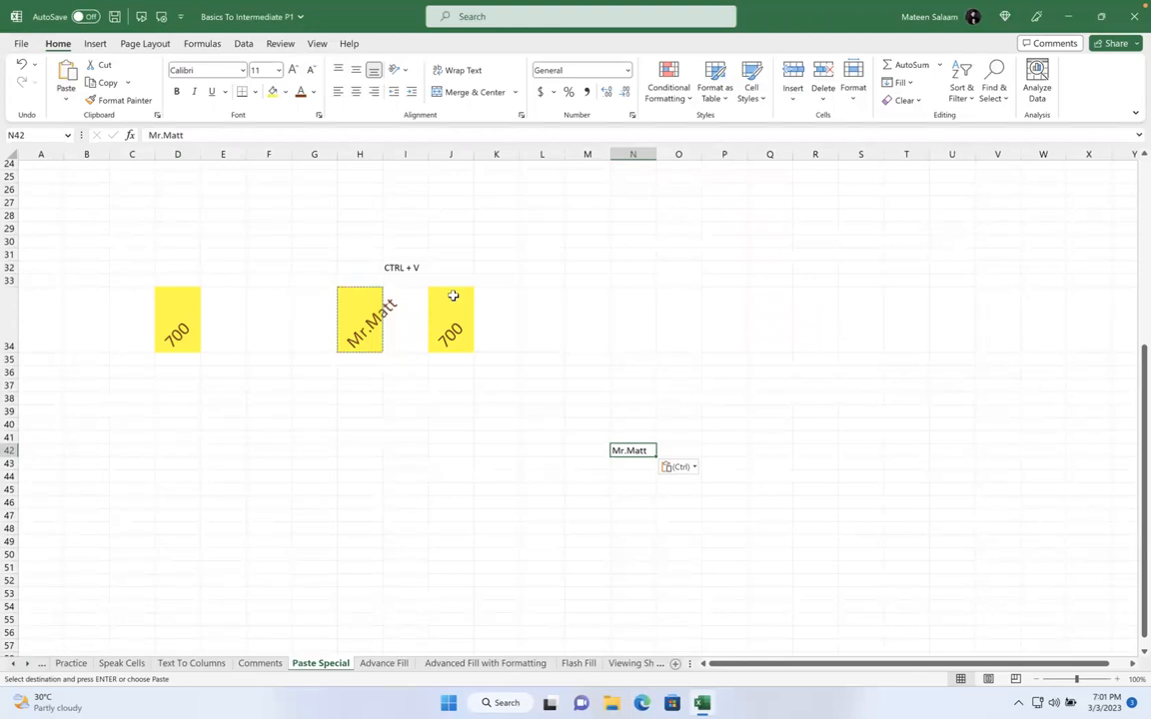
Paste H34 into P38 with Paste Special > Formulas, then delete the pasted text
left_click(363, 303)
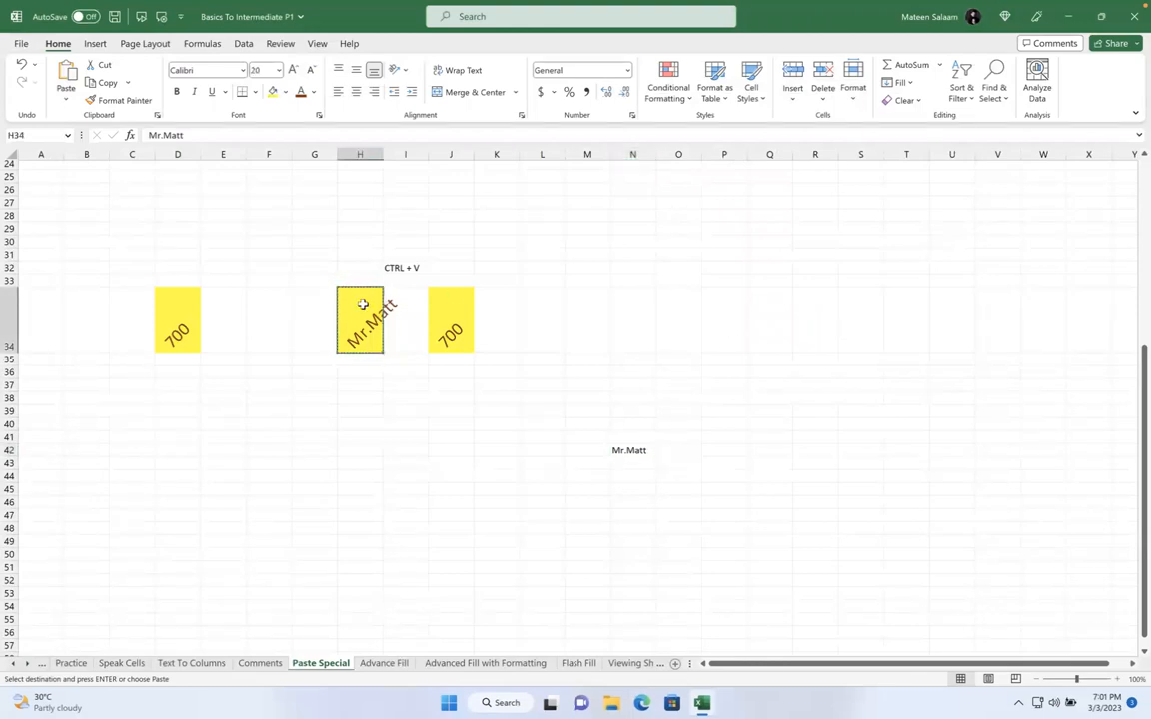
left_click(730, 398)
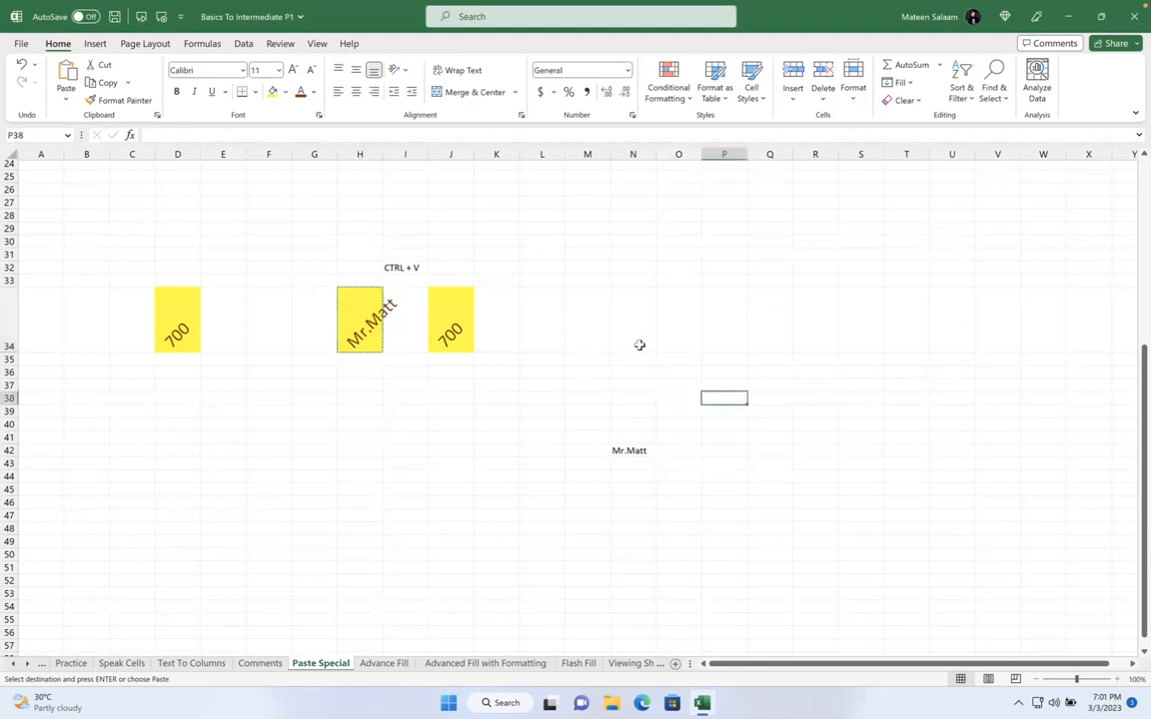
left_click(65, 90)
left_click(105, 264)
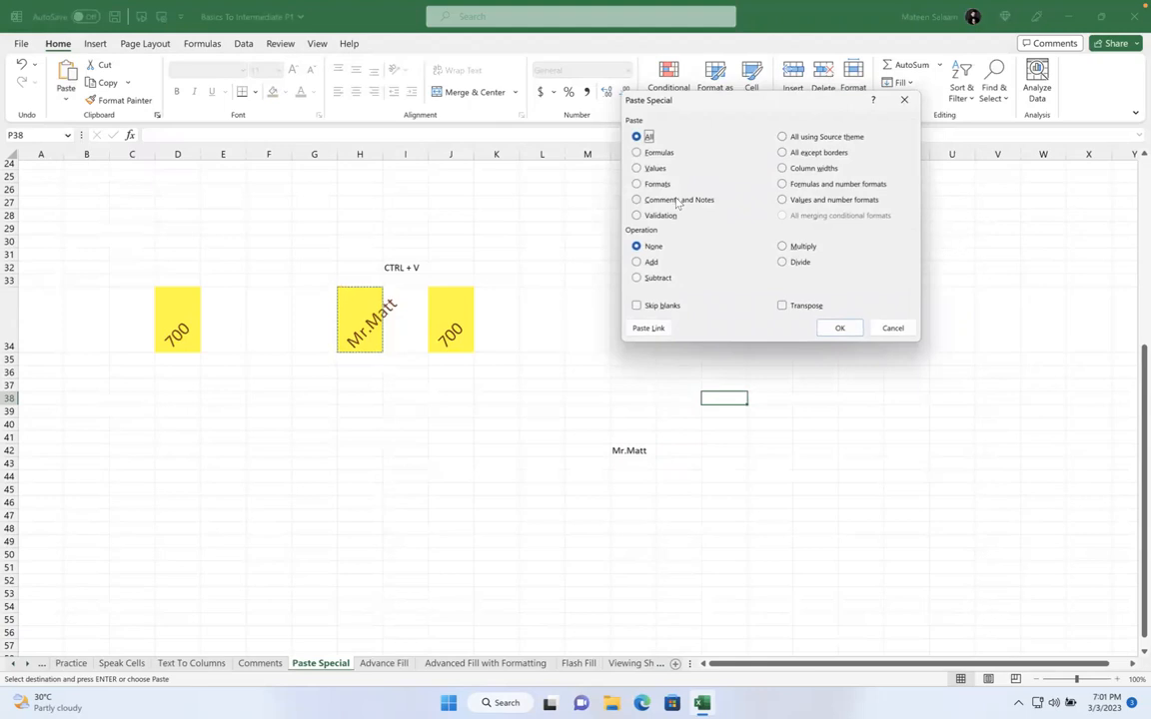
left_click(659, 155)
left_click(839, 327)
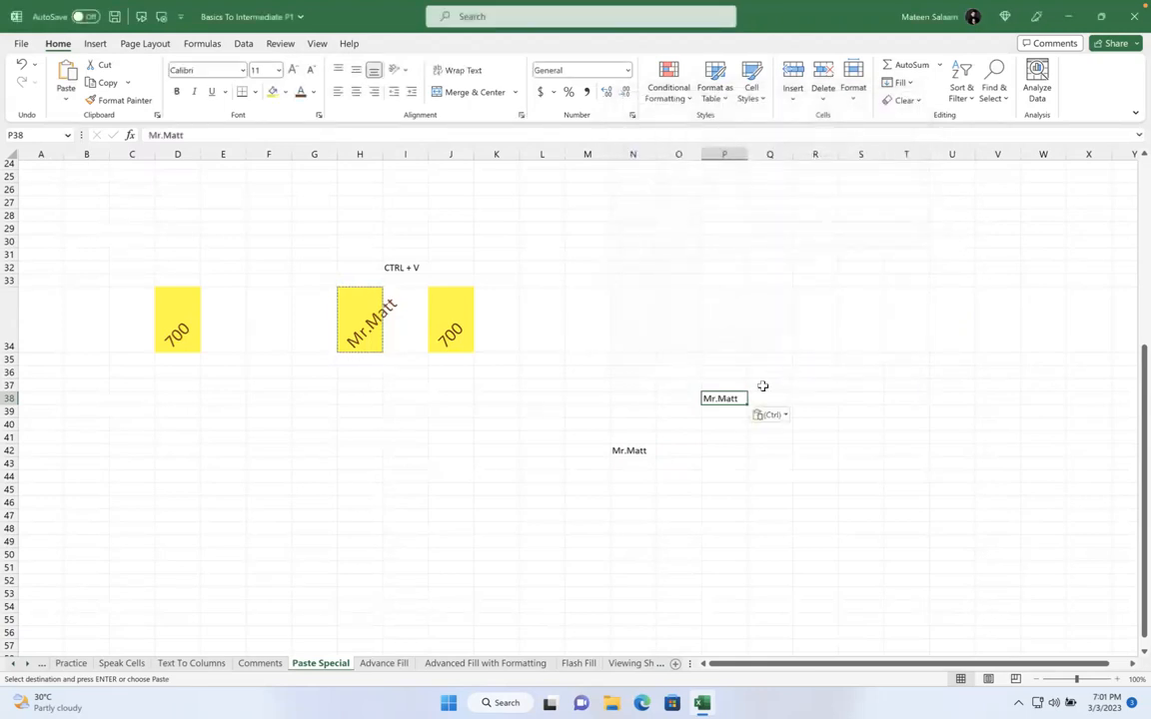
double_click(739, 395)
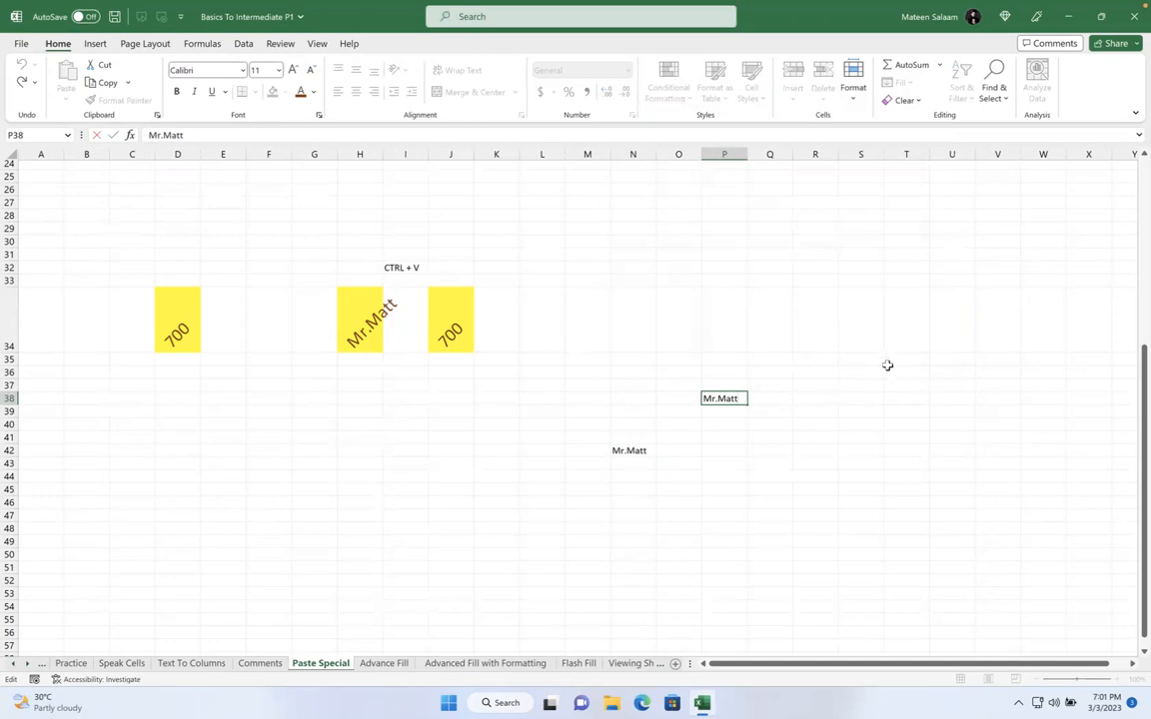
key("BackSpace")
key("BackSpace")
key("BackSpace")
key("BackSpace")
key("BackSpace")
key("BackSpace")
left_click(587, 371)
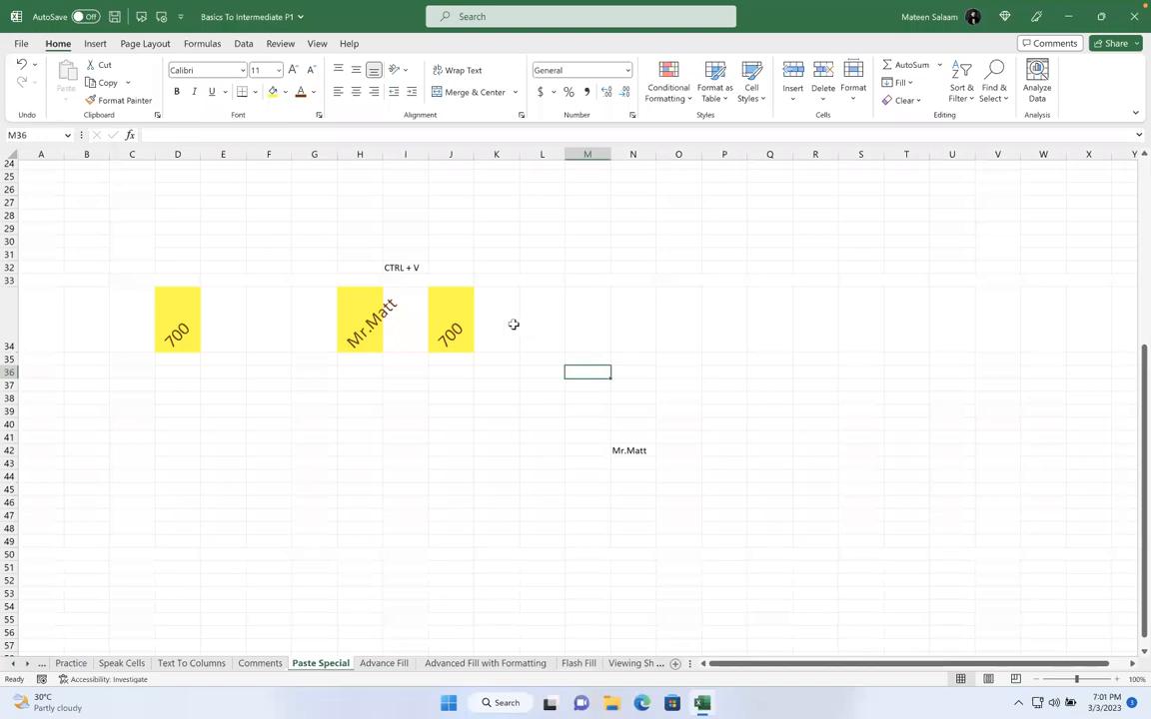
Make Mr.Matt in H34 horizontal in the adelia script font and widen column H
left_click(362, 325)
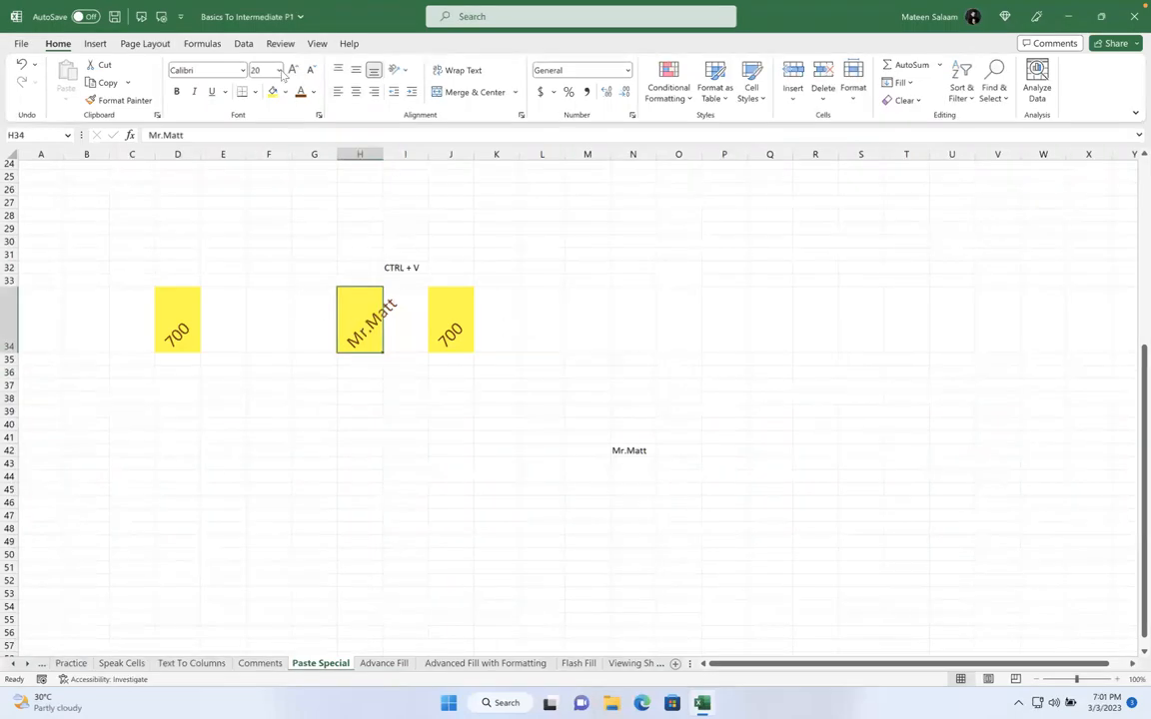
left_click(395, 70)
left_click(404, 88)
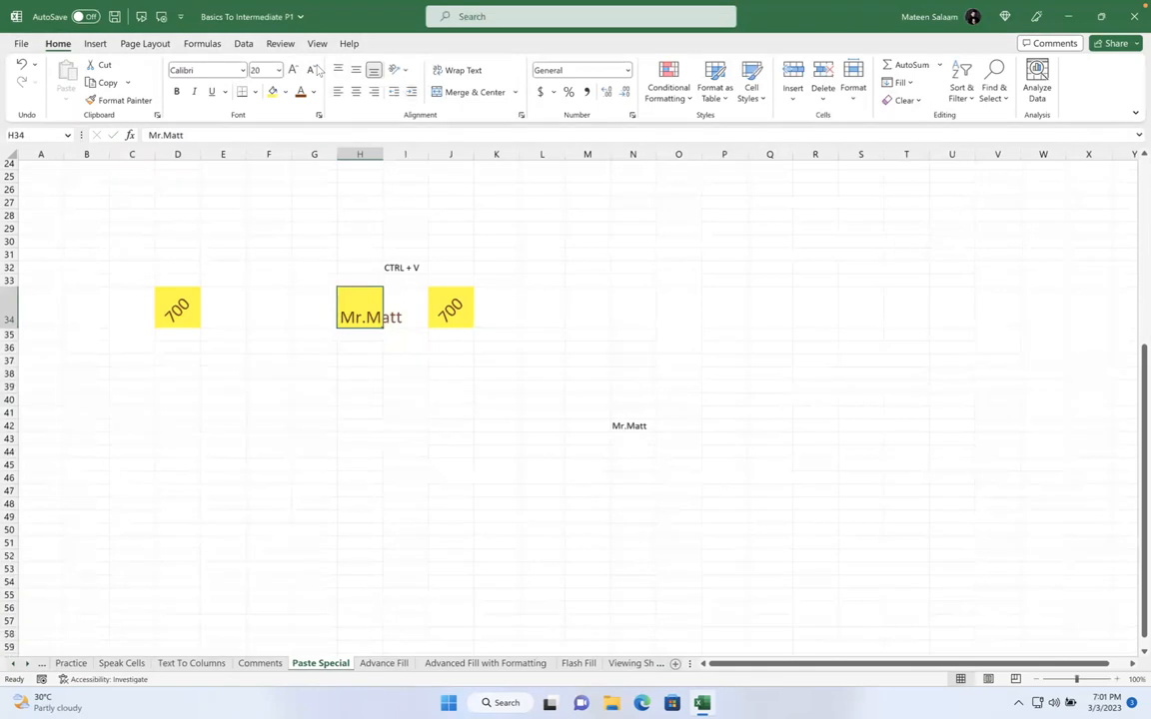
left_click(242, 70)
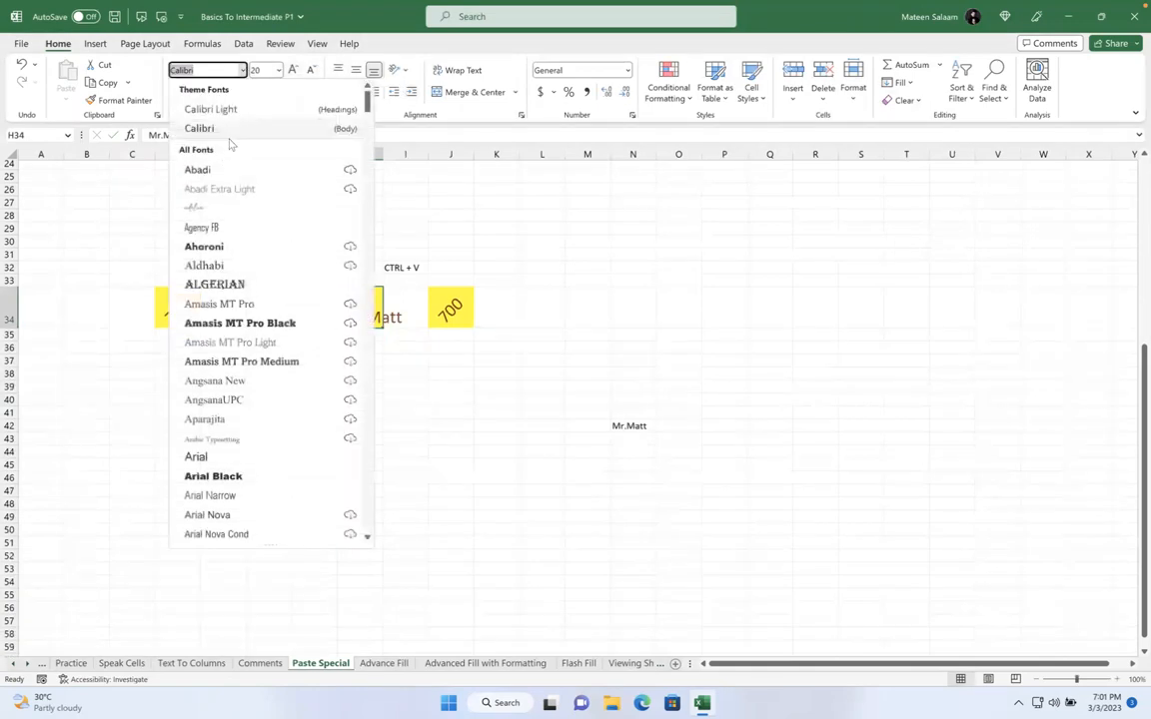
left_click(225, 208)
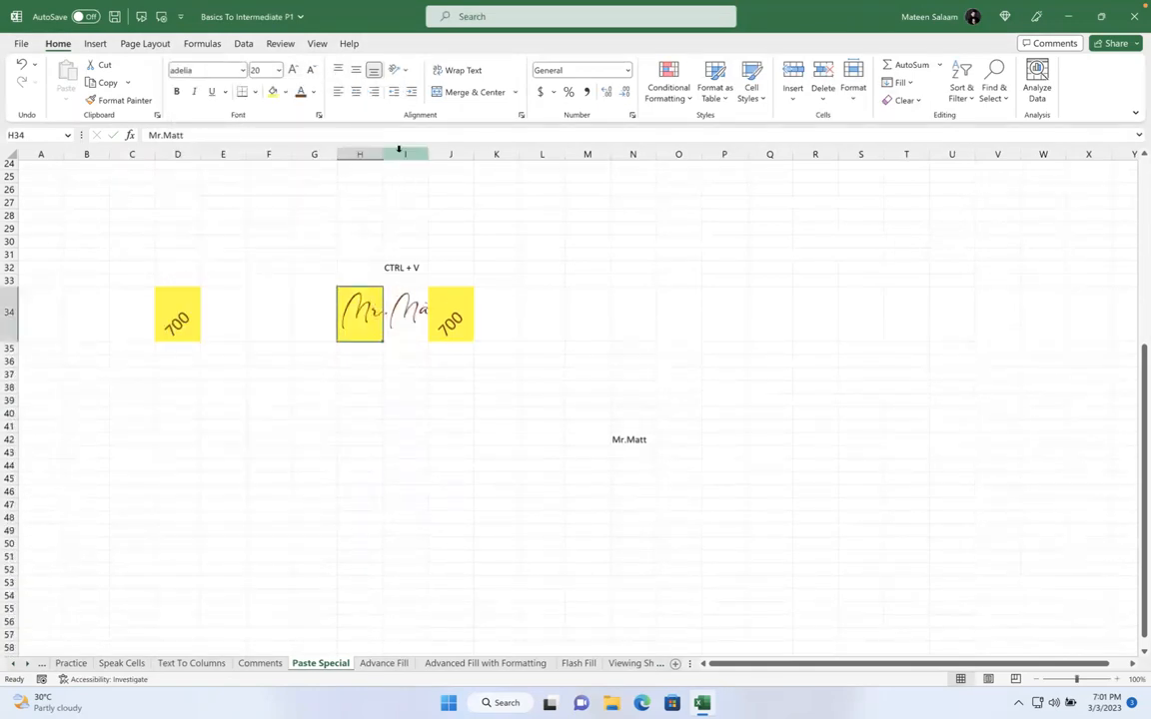
left_click_drag(382, 154, 499, 160)
left_click(506, 360)
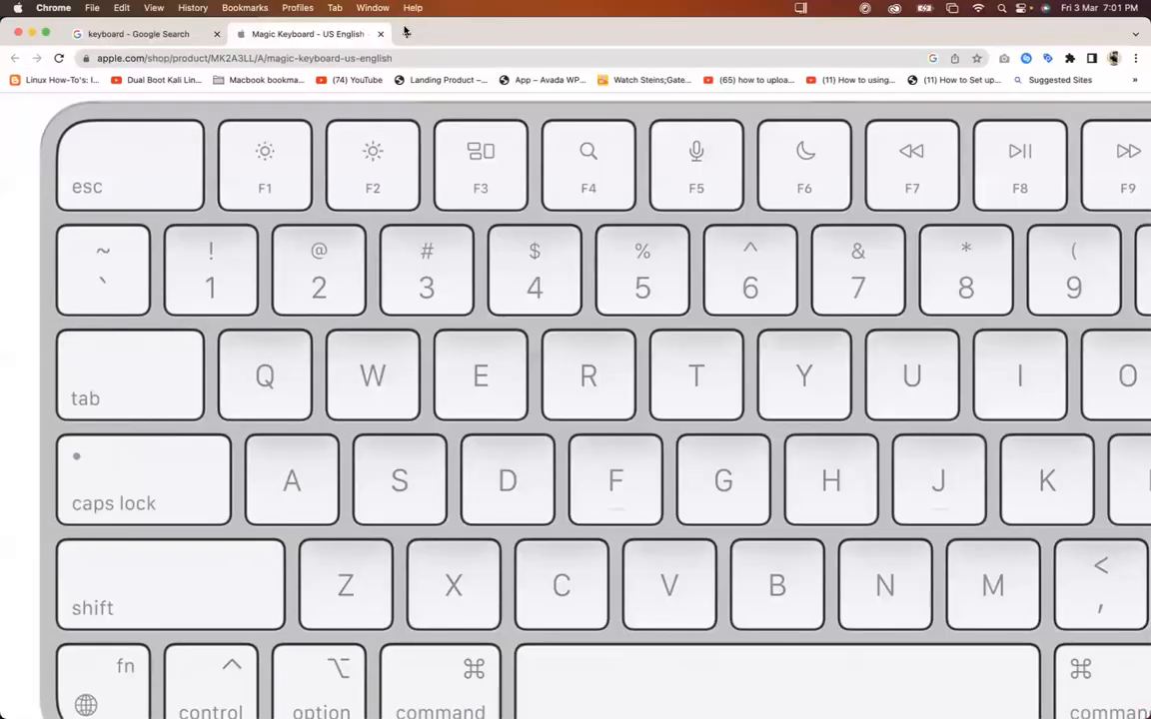
Open dafont.com in a new Chrome tab and browse its Calligraphy fonts
left_click(405, 36)
type("da")
key("Return")
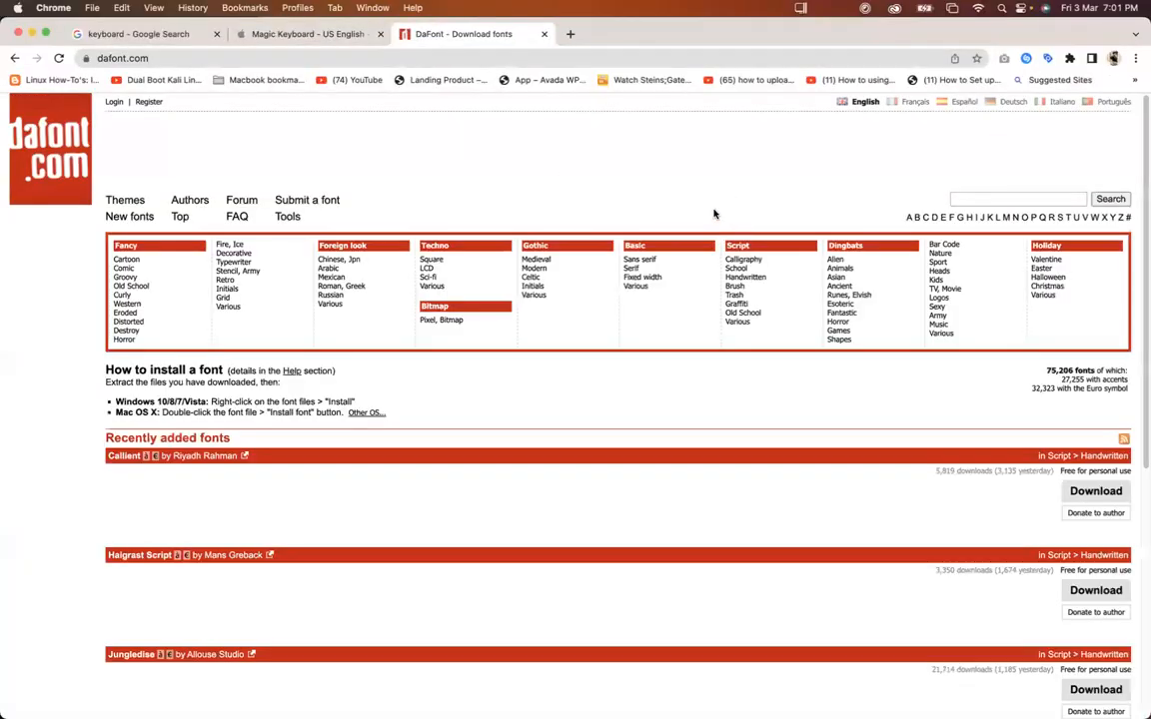
left_click(751, 265)
scroll(501, 342, "down", 15)
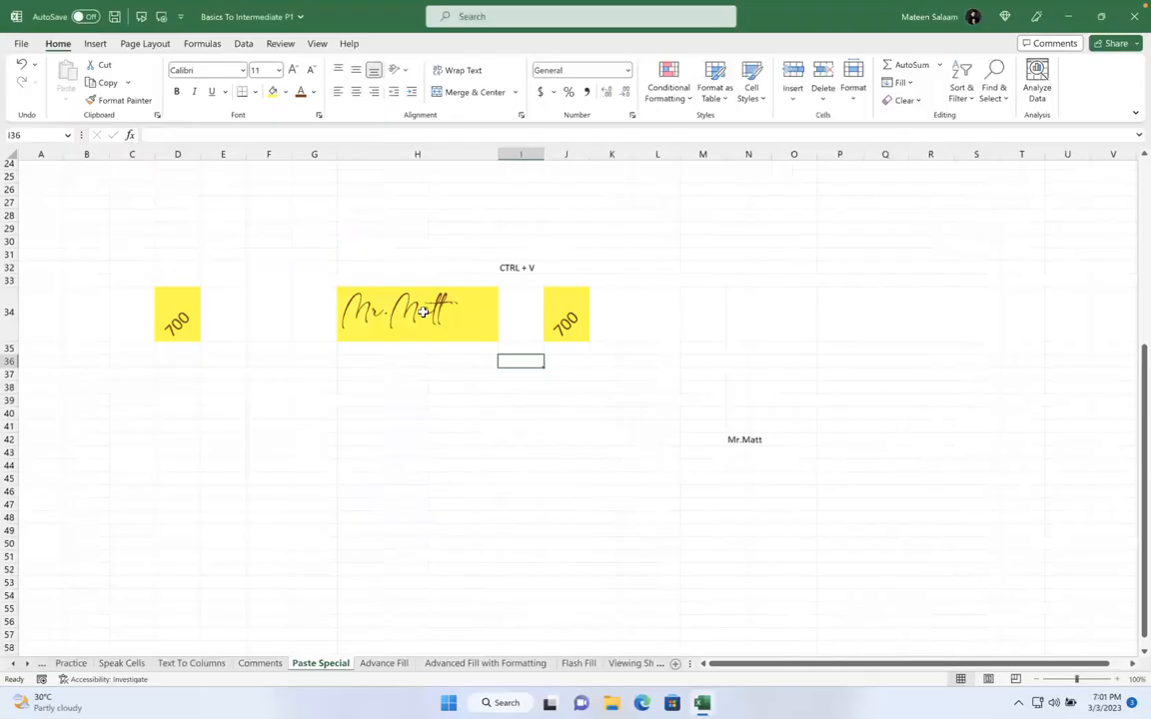
left_click(424, 312)
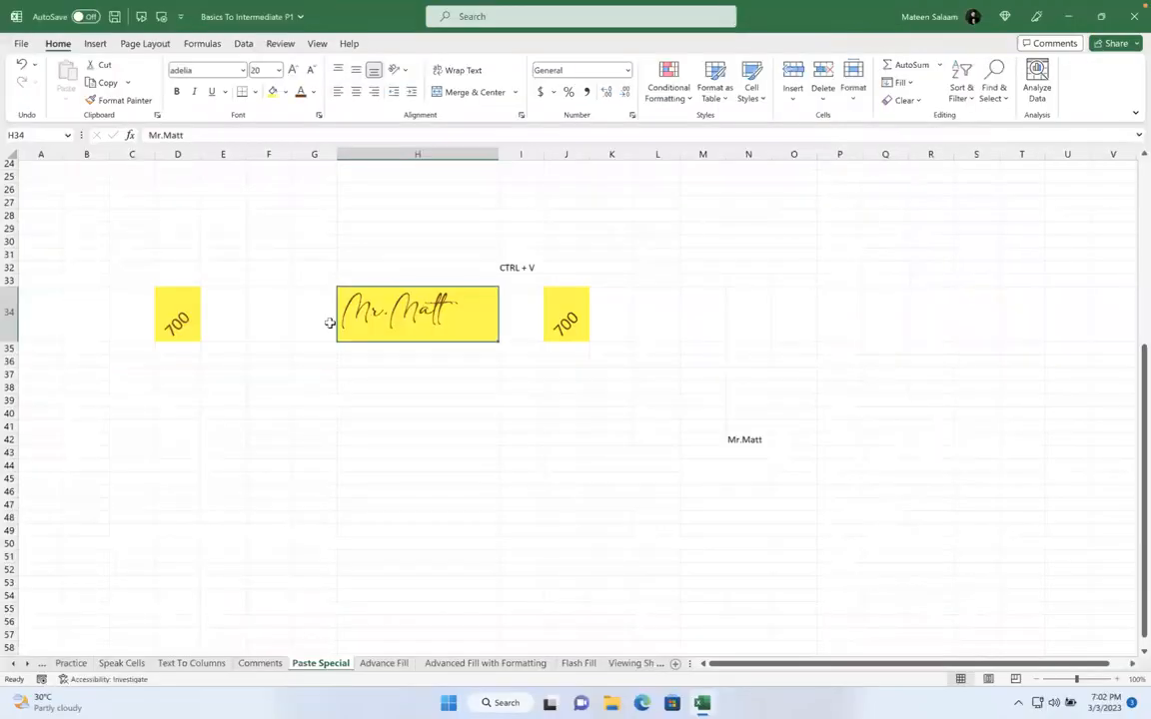
Clear all demo contents from the range D30:O44
scroll(393, 308, "up", 1)
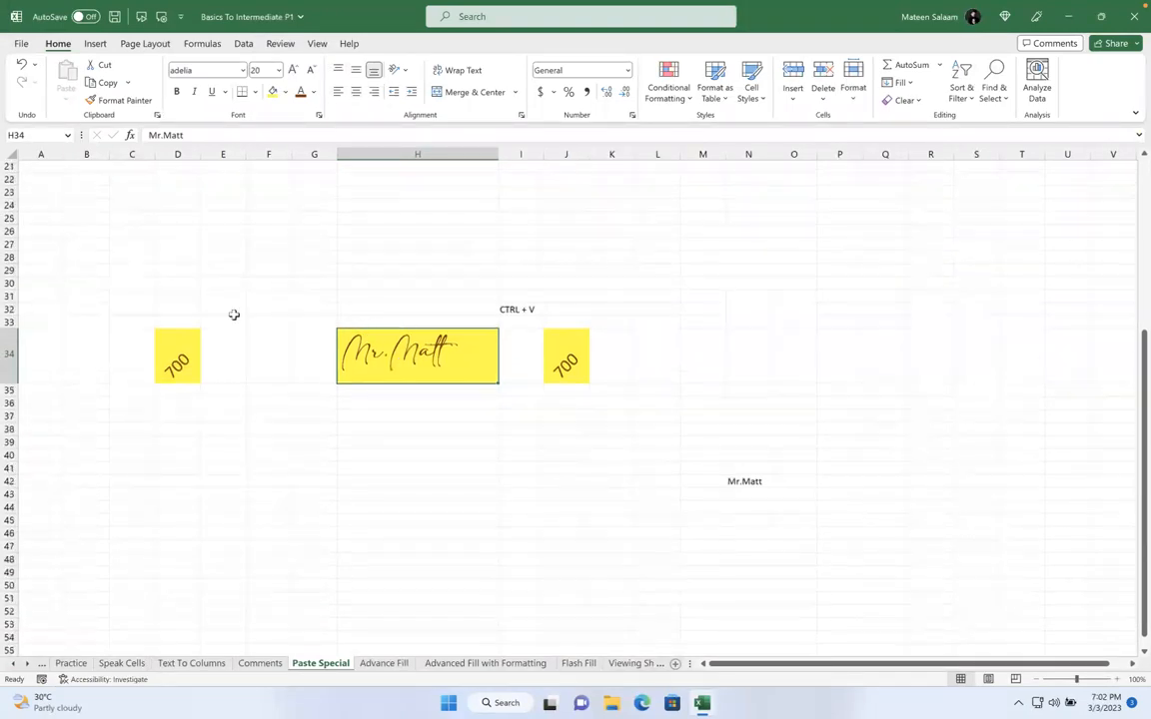
left_click_drag(169, 282, 669, 441)
left_click_drag(726, 470, 800, 509)
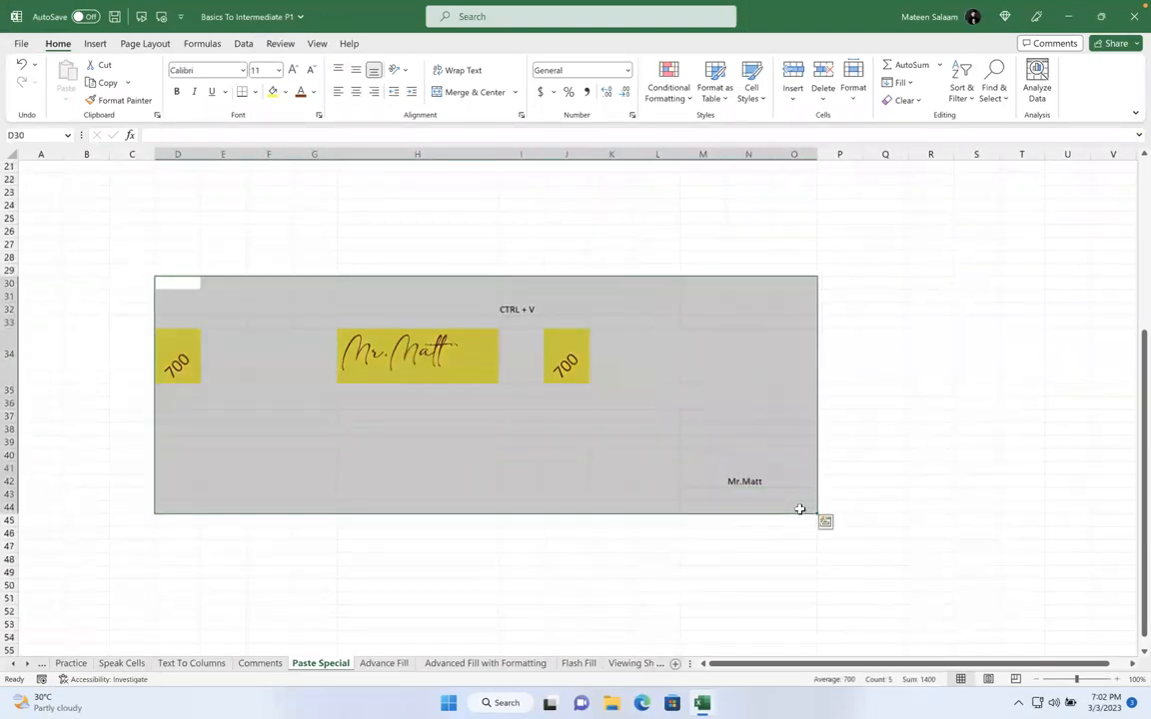
key("Delete")
left_click(798, 508)
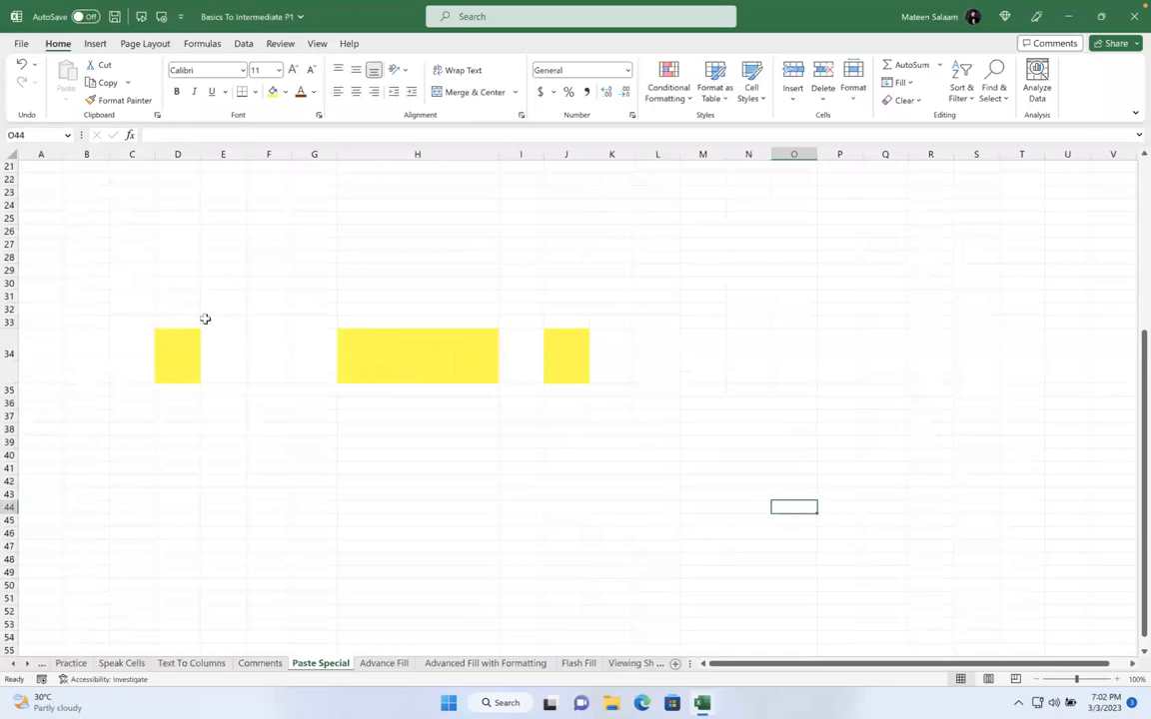
Return to the Paste Special sheet and enter the heading 'Name' in H54
left_click(382, 664)
left_click(345, 662)
scroll(347, 475, "down", 5)
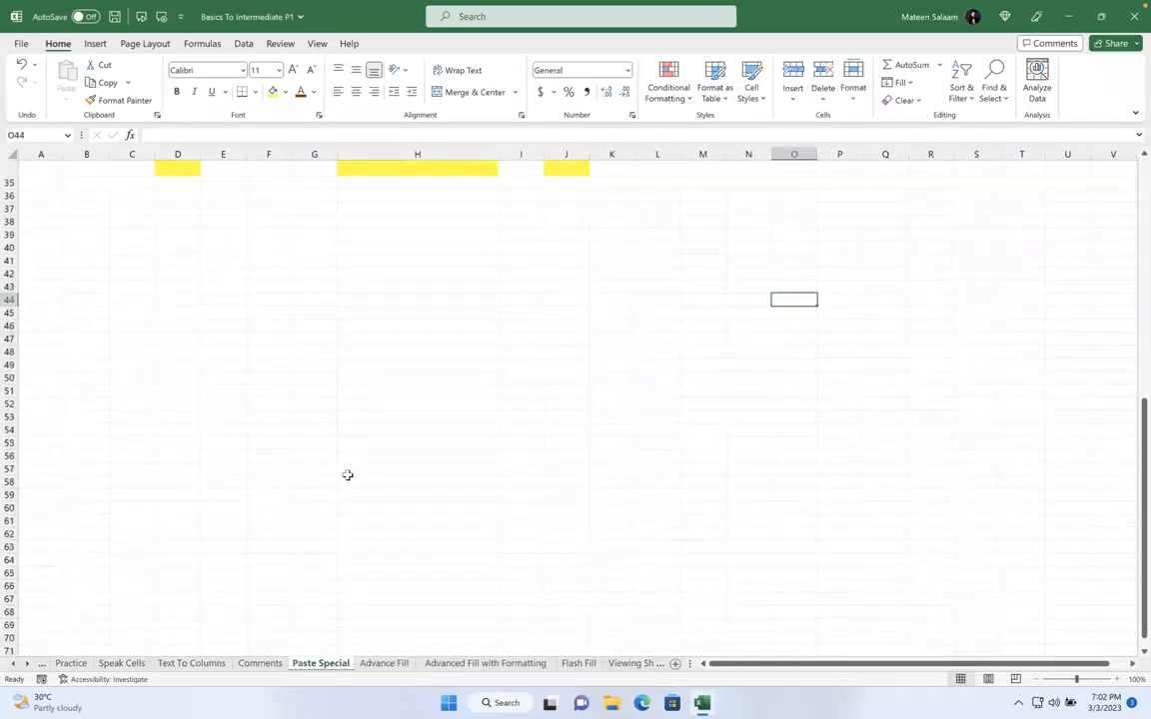
left_click(398, 399)
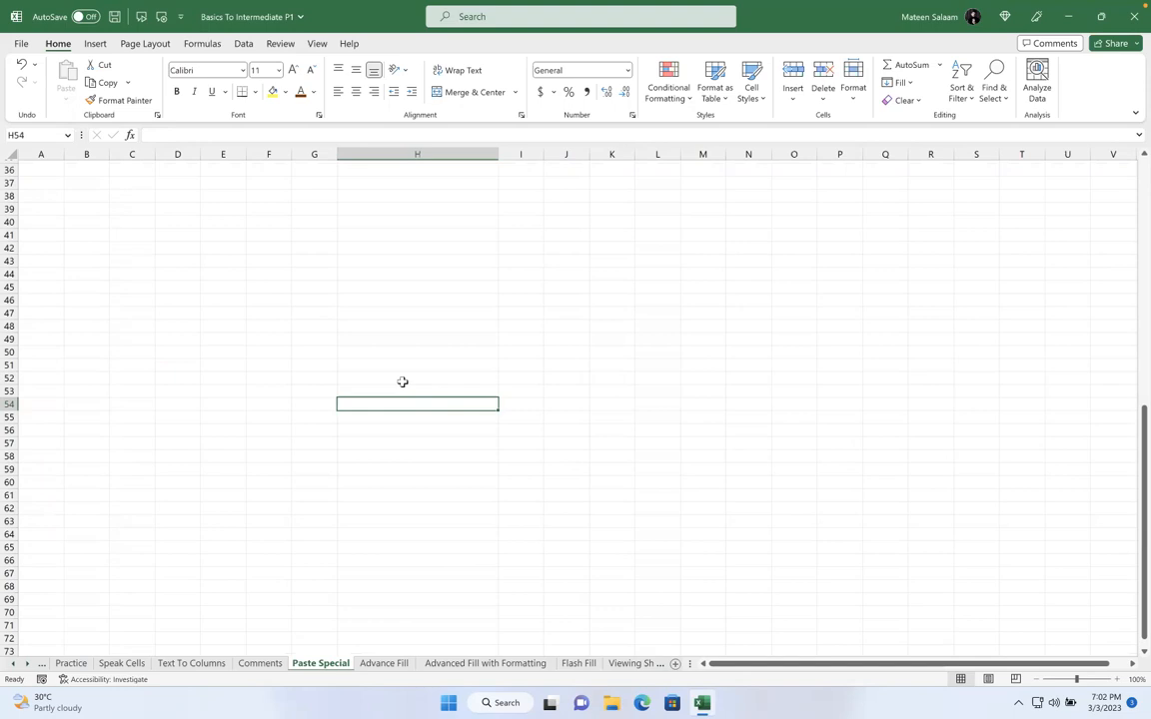
type("Name")
key("Return")
Enter Age, Phone Number and Email ID in H55:H57
type("N")
key("BackSpace")
type("Age")
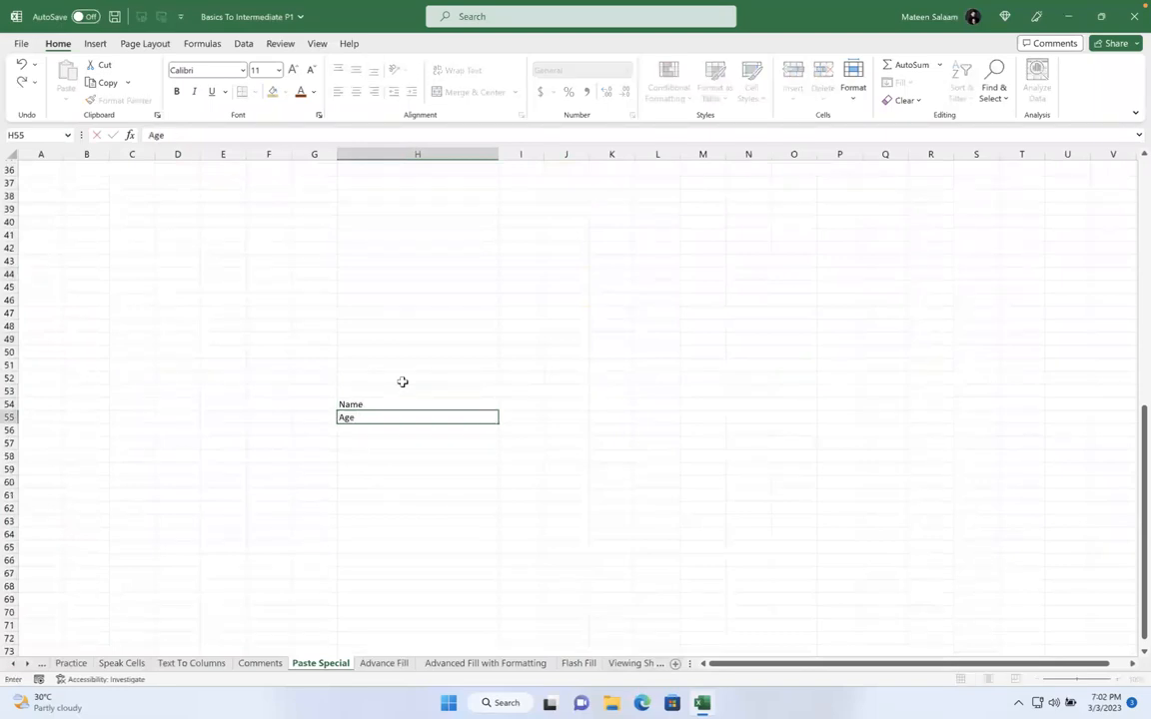
key("Return")
type("Phone Number")
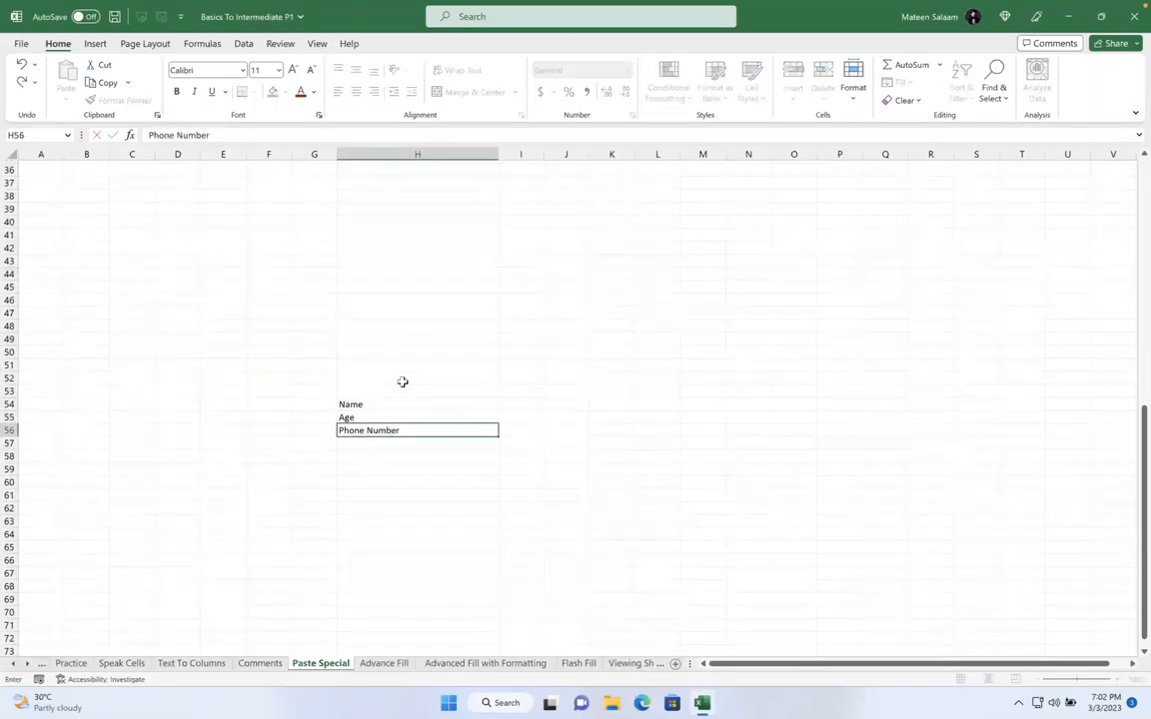
key("Return")
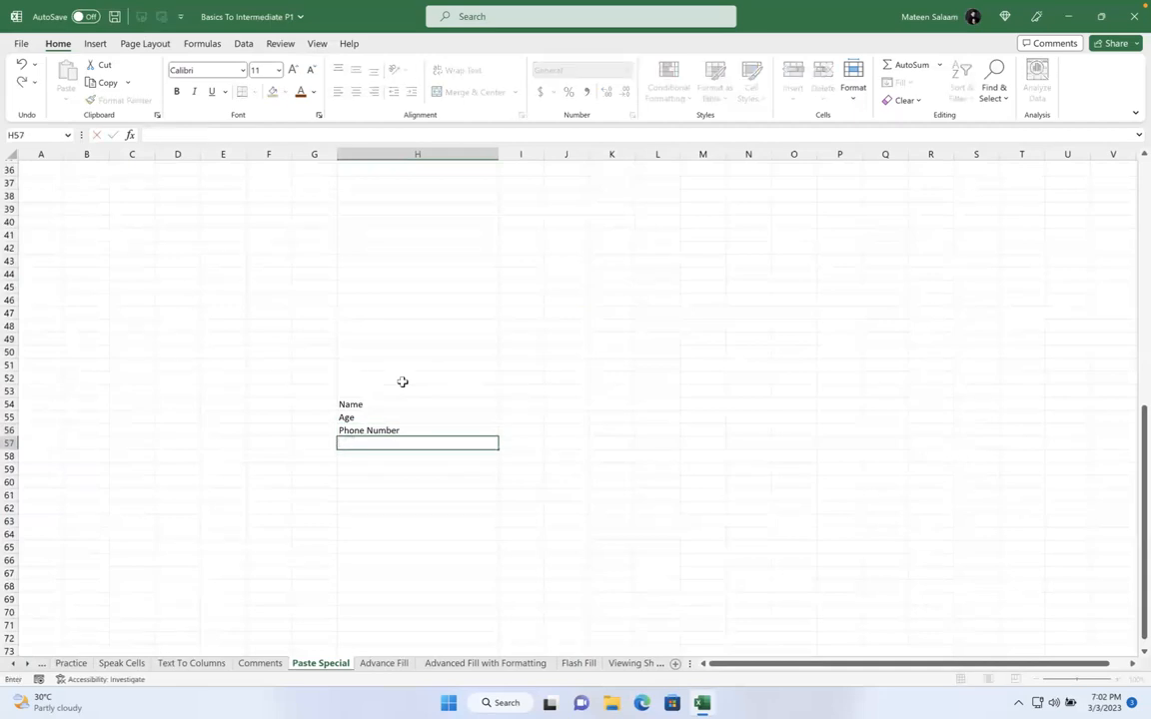
type("Email ID")
key("Return")
Test 123123 in I54, widen column I to fit it, then clear I54
left_click(476, 403)
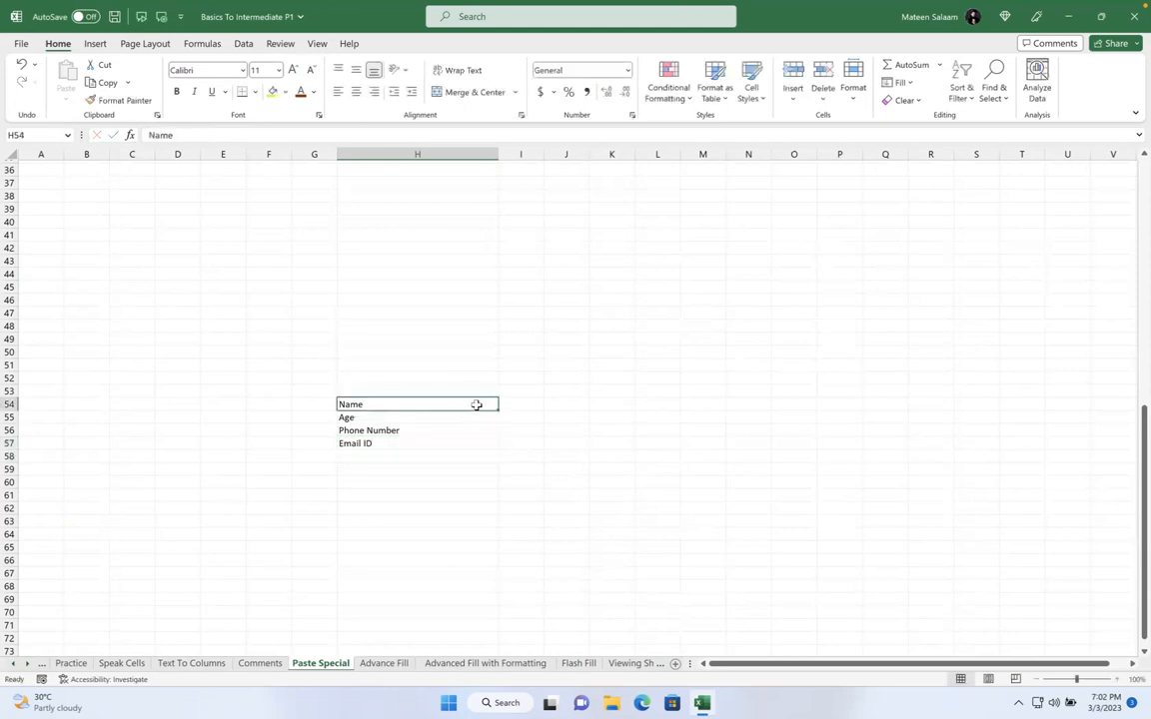
left_click(516, 403)
type("123123")
key("Return")
left_click(517, 404)
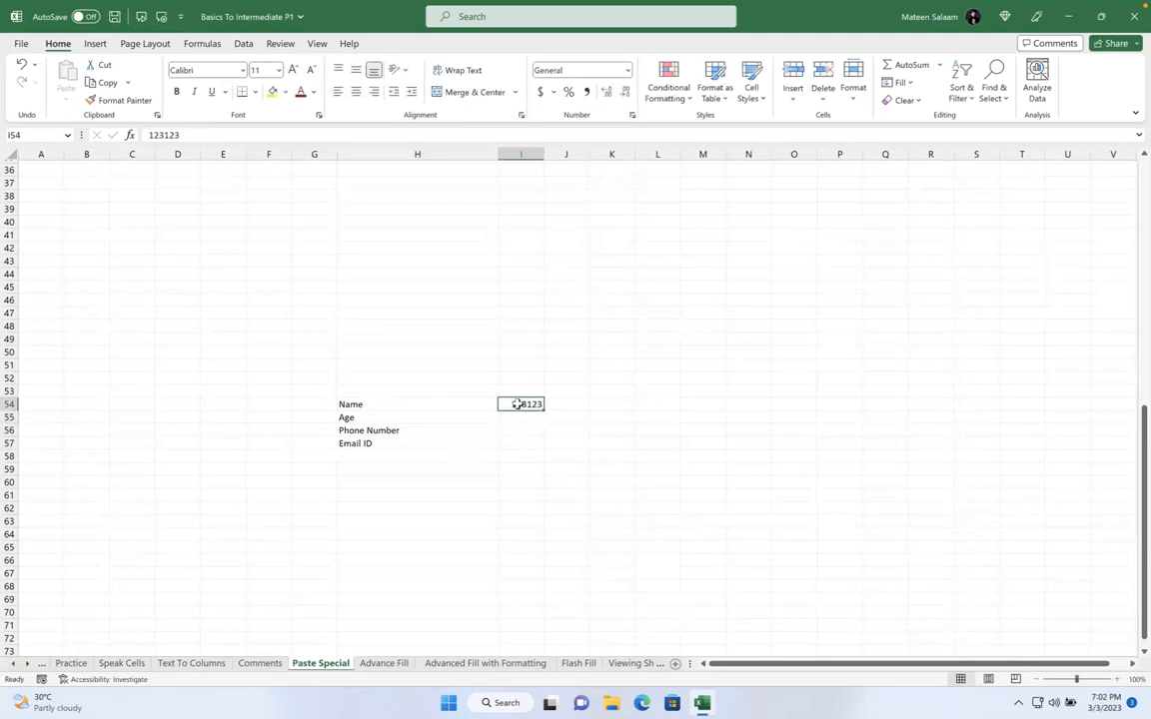
key("BackSpace")
type("123123")
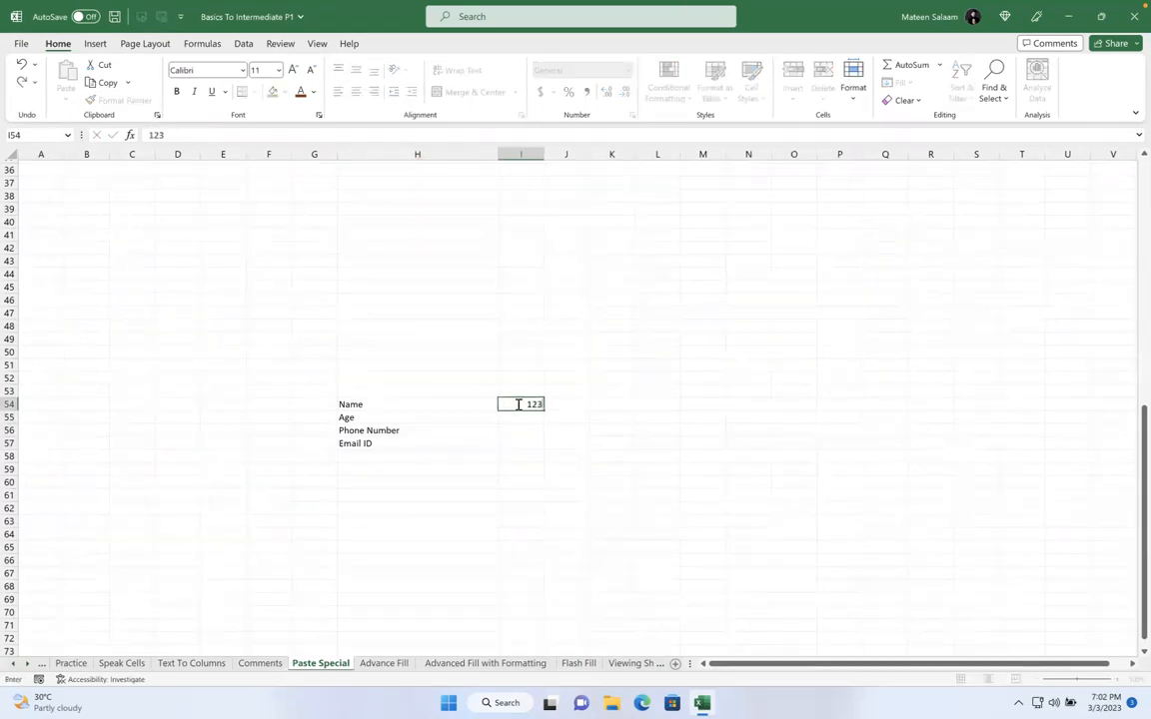
key("Return")
left_click_drag(545, 154, 601, 154)
left_click(551, 396)
left_click(543, 404)
key("BackSpace")
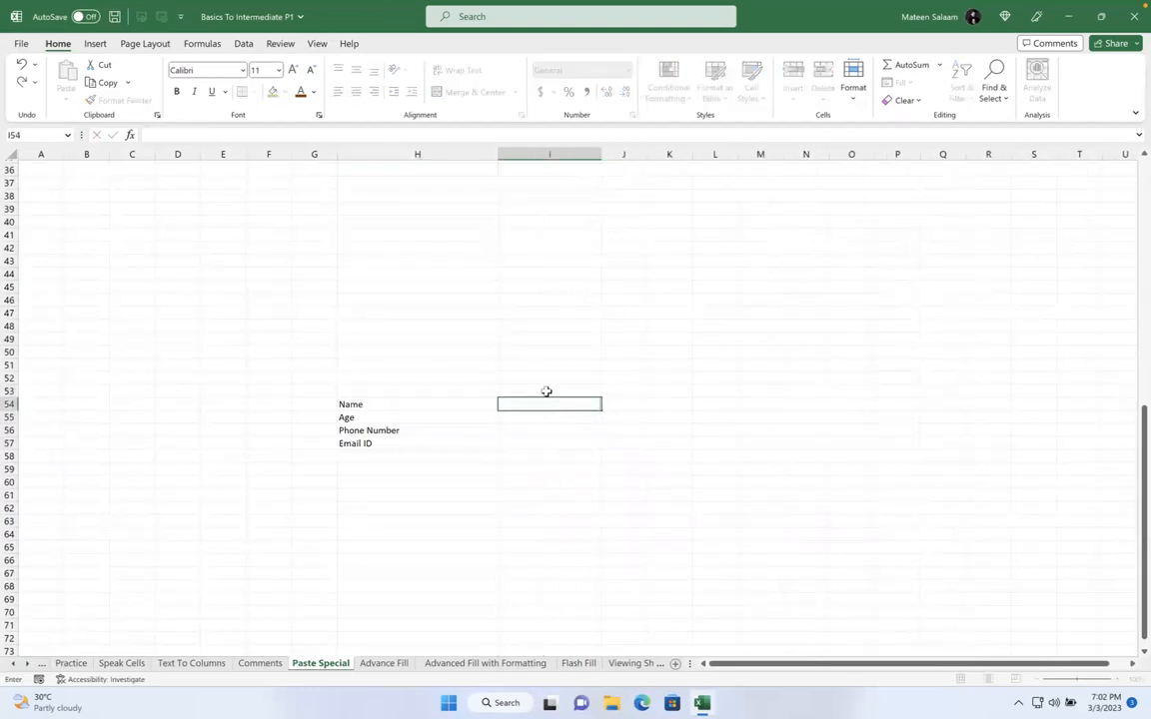
Give I54 a Text length validation rule with minimum 1 and maximum 50
left_click(547, 391)
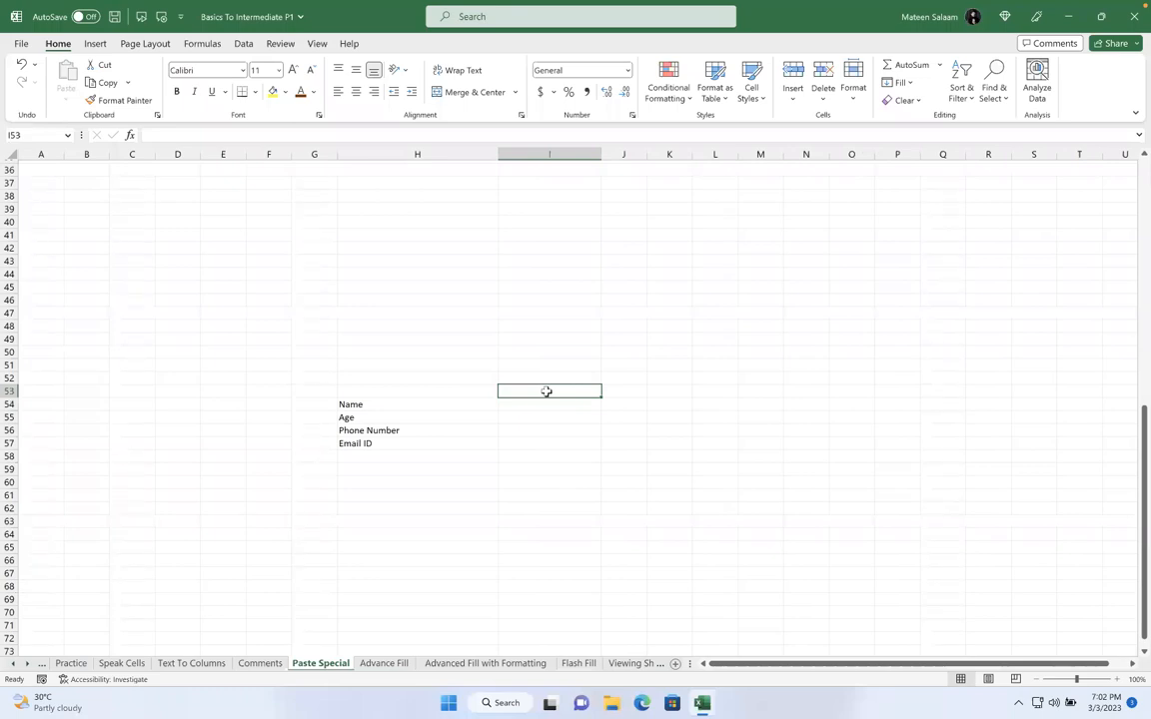
left_click(517, 406)
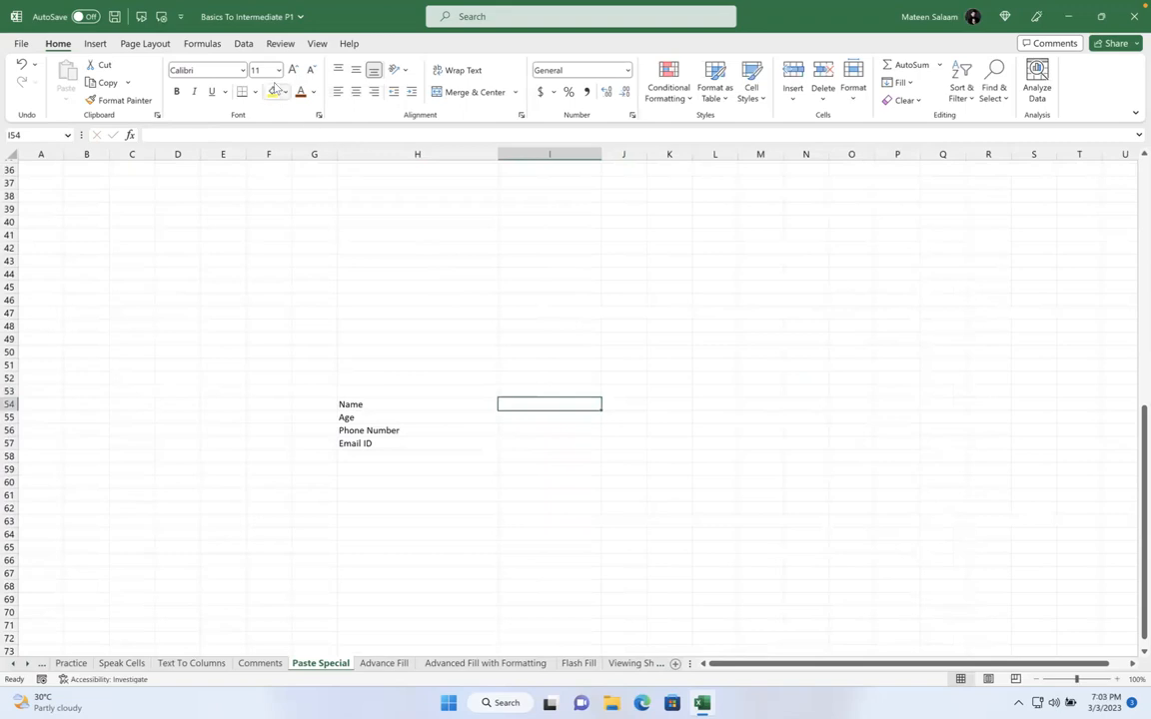
left_click(242, 44)
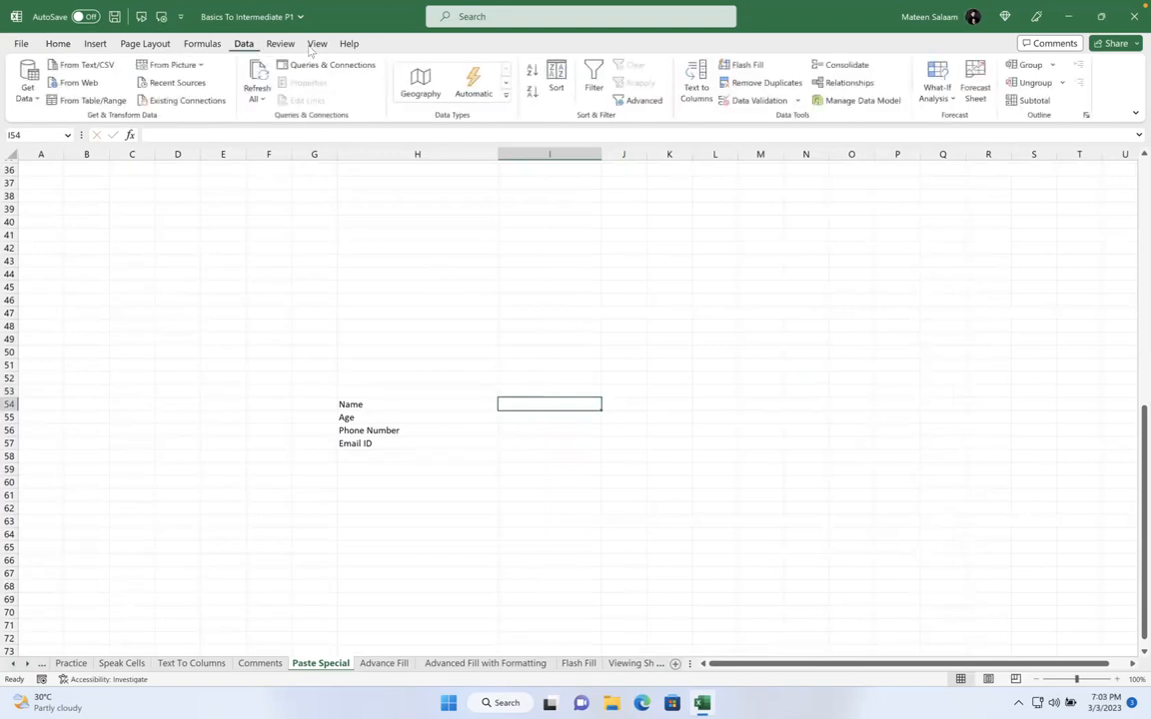
left_click(752, 100)
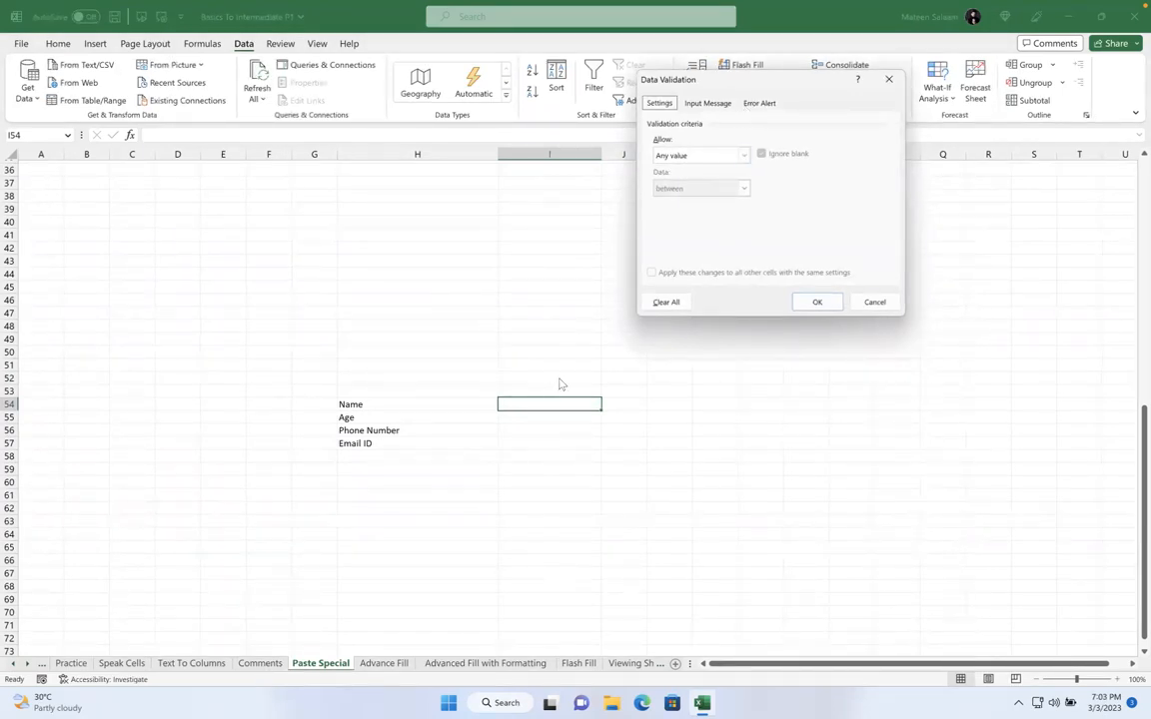
left_click(743, 154)
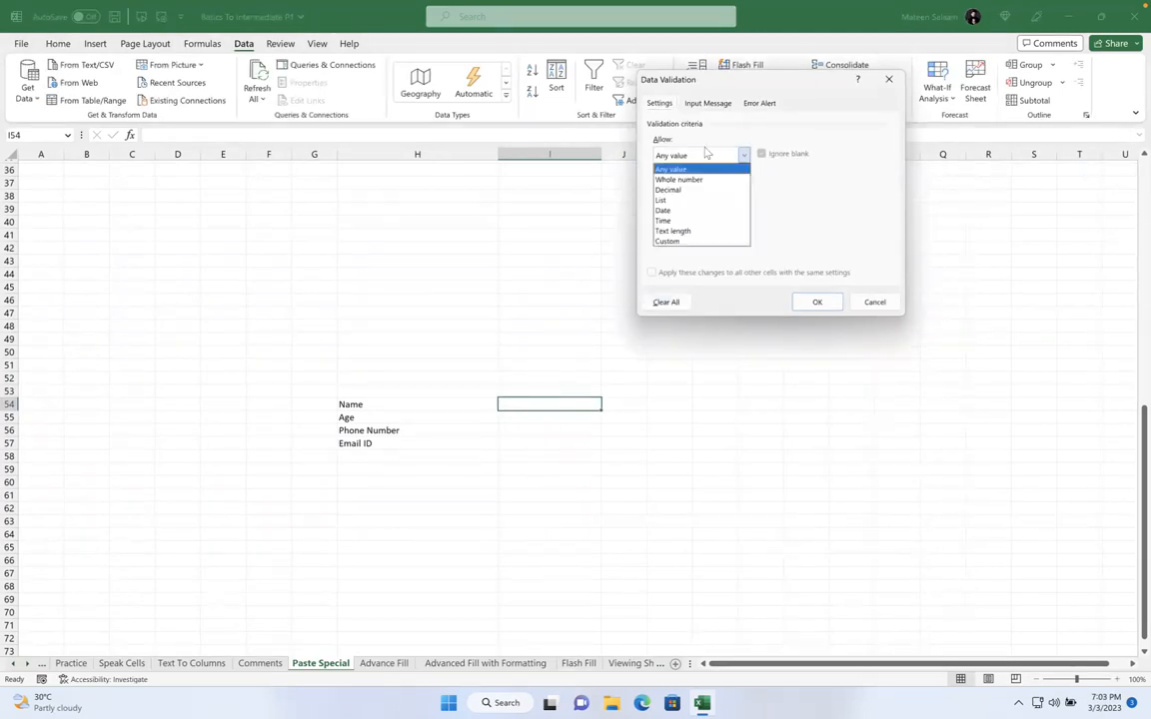
left_click(689, 231)
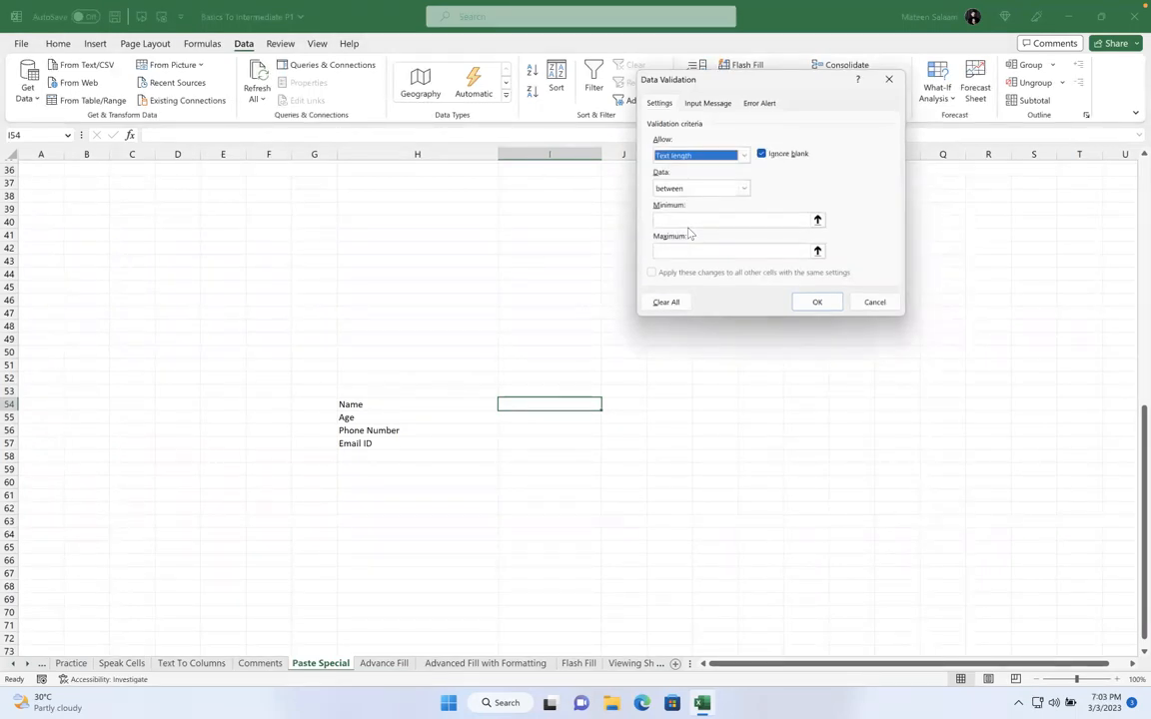
left_click(675, 220)
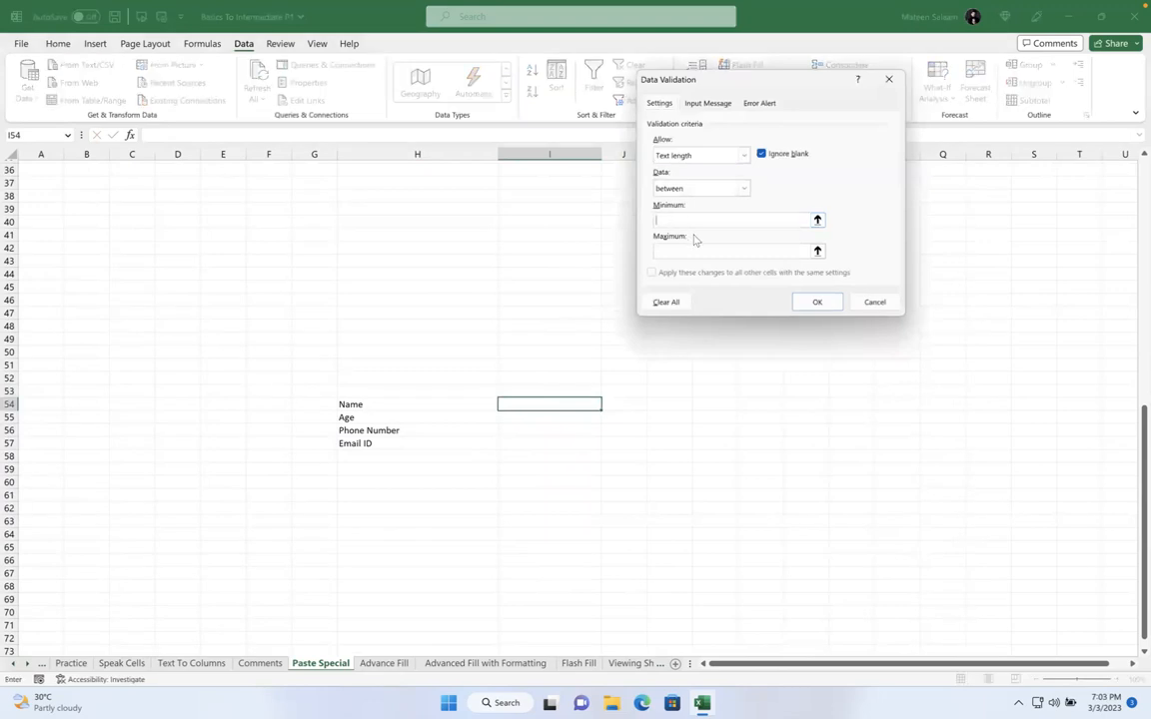
type("1")
left_click(684, 254)
type("50")
left_click(814, 302)
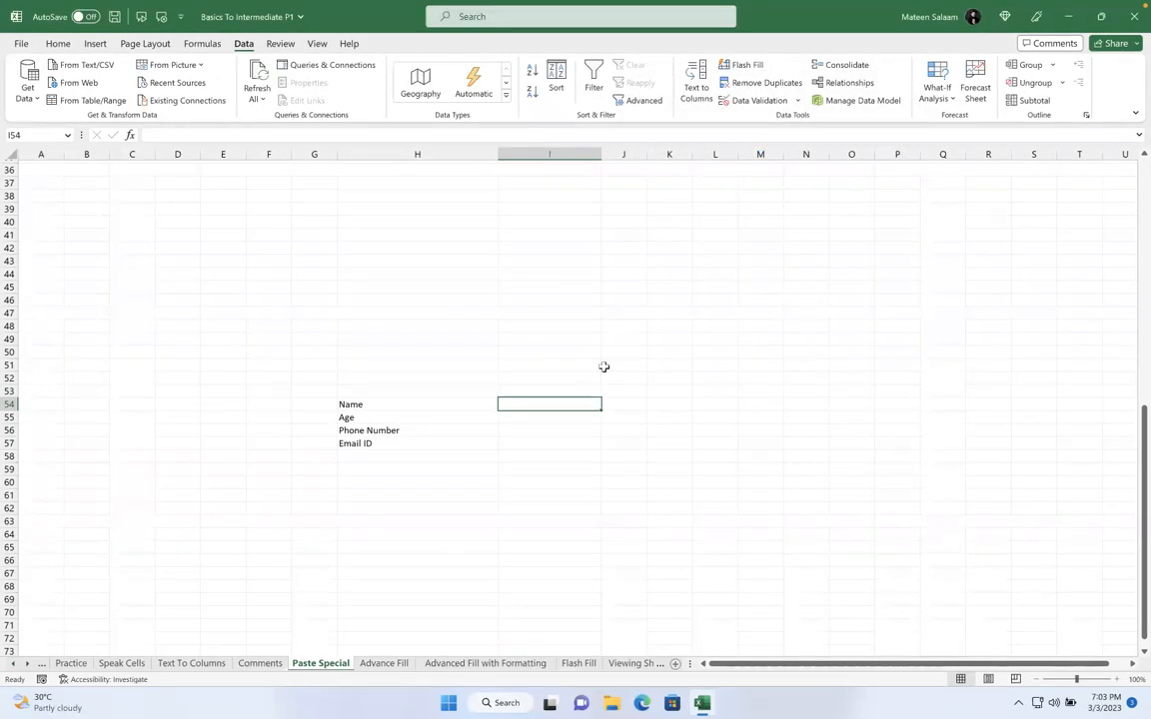
Enter 8908 in I54 and try a Custom validation rule, then cancel it
type("8908")
key("Return")
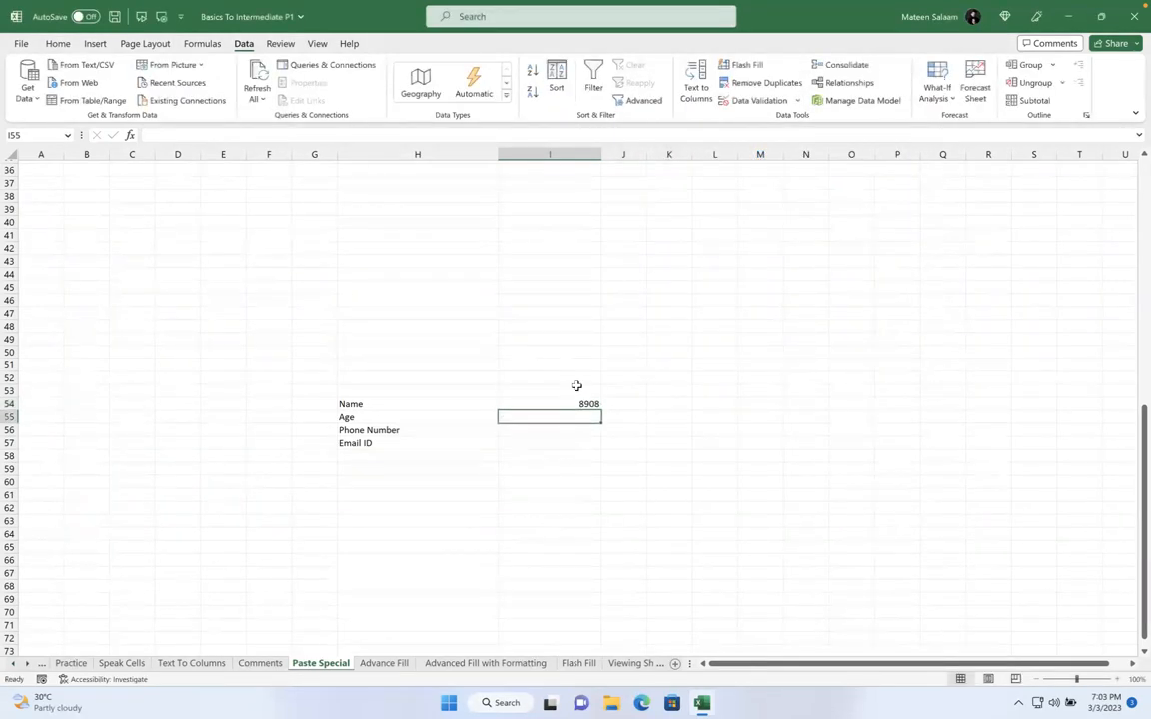
left_click_drag(560, 410, 557, 403)
left_click(602, 388)
left_click(586, 404)
left_click(756, 100)
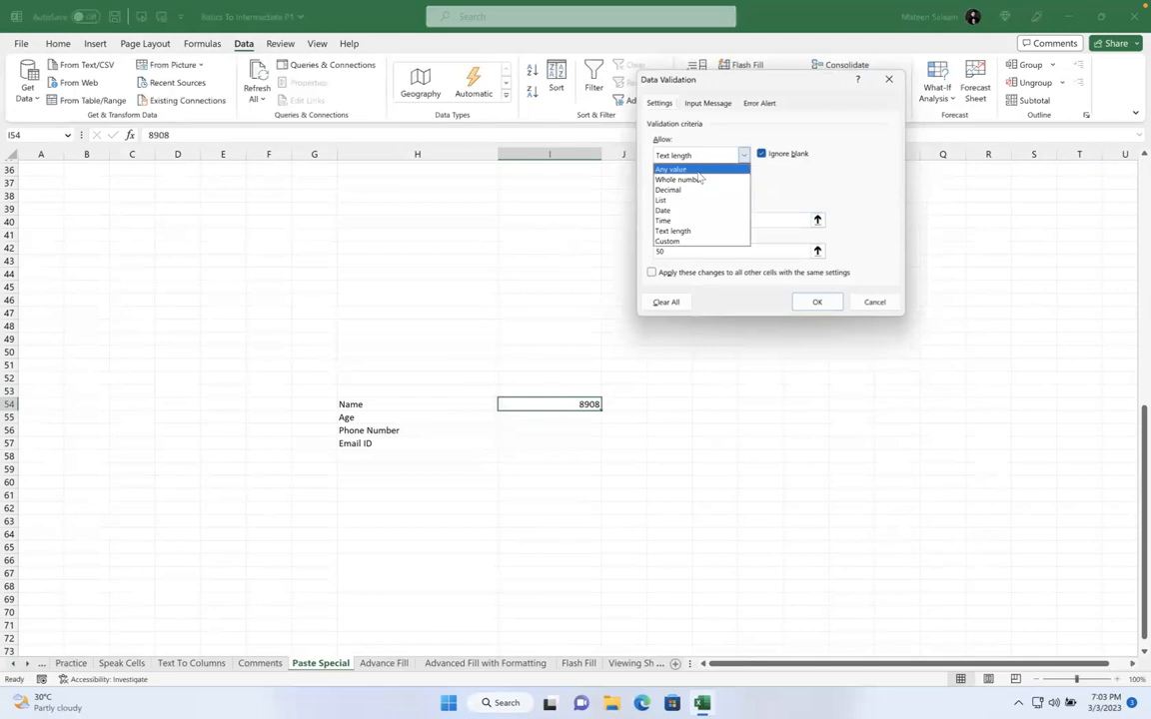
left_click(689, 240)
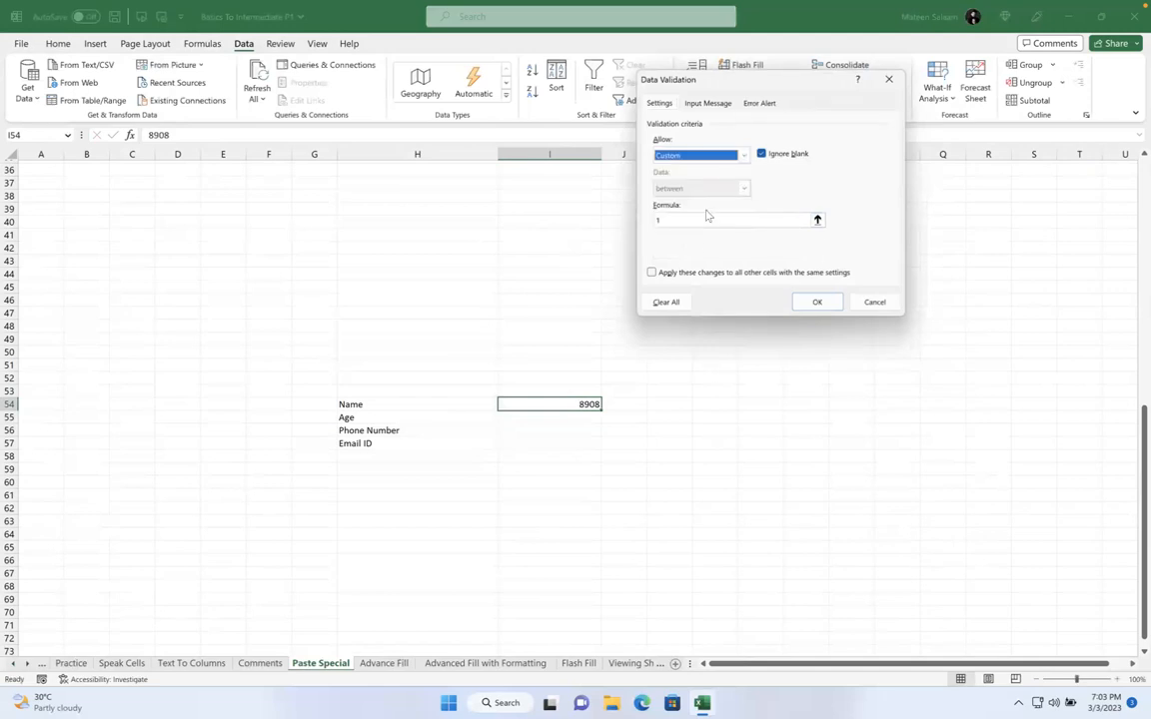
left_click(696, 220)
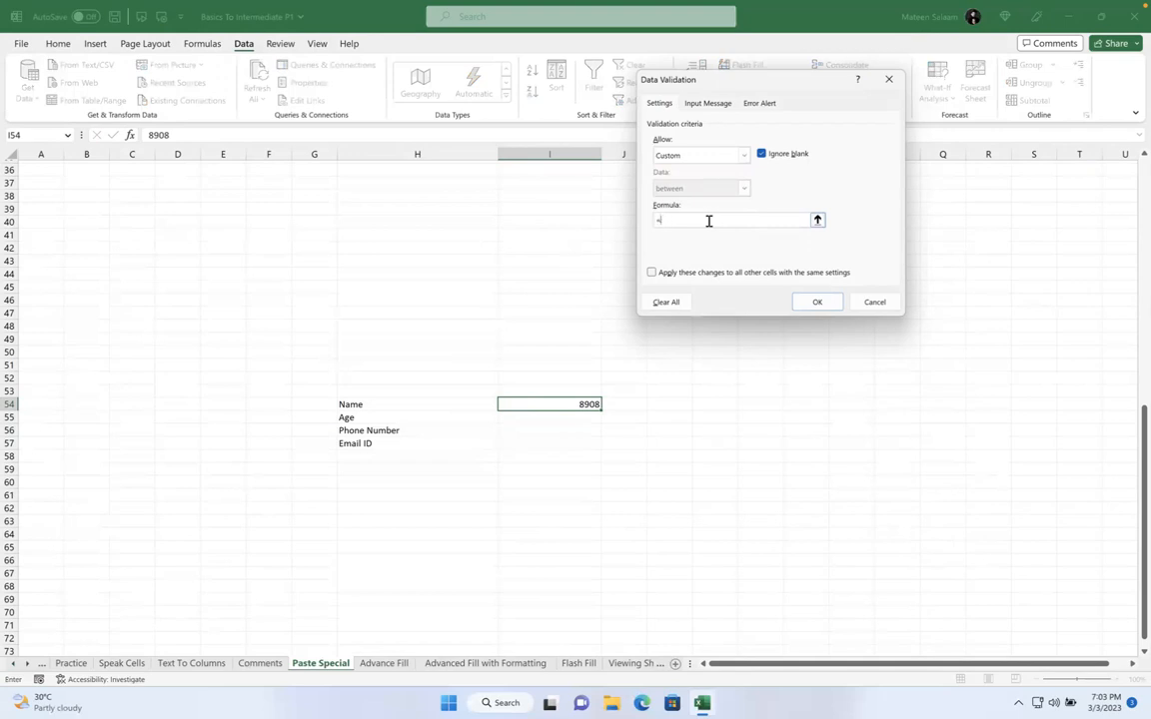
left_click(862, 300)
Enter =ISTEXT(I54) in N51 to test whether I54 holds text
left_click(799, 362)
type("=")
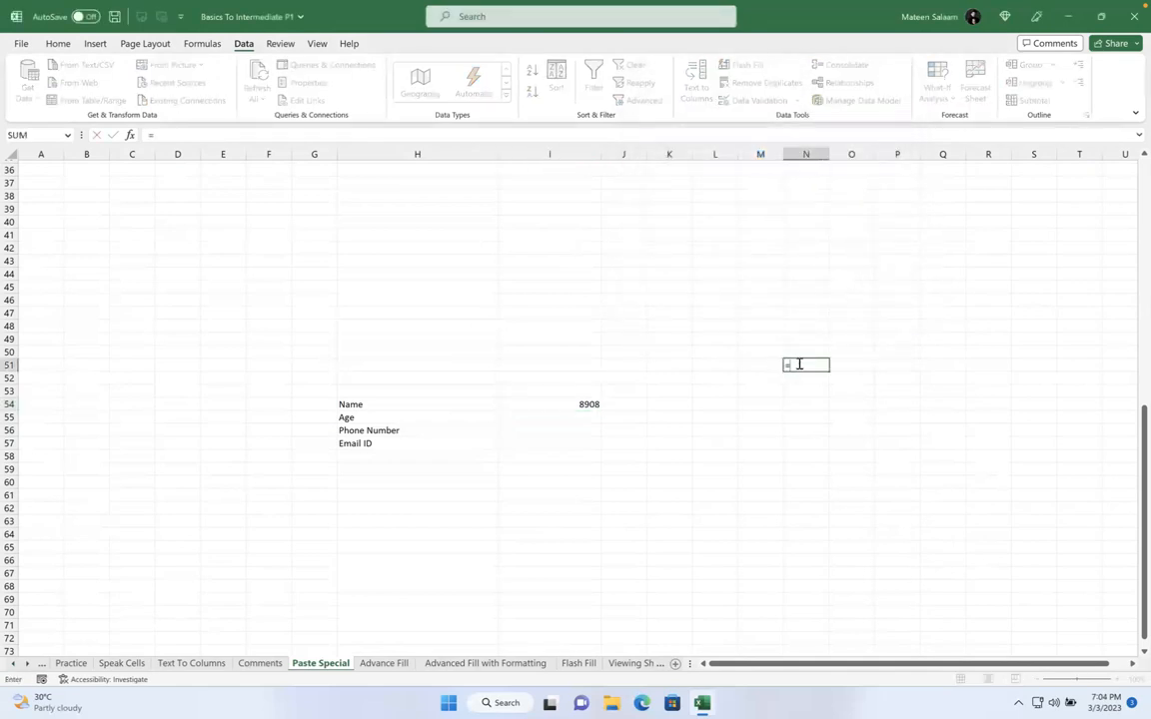
type("ISTEXT(")
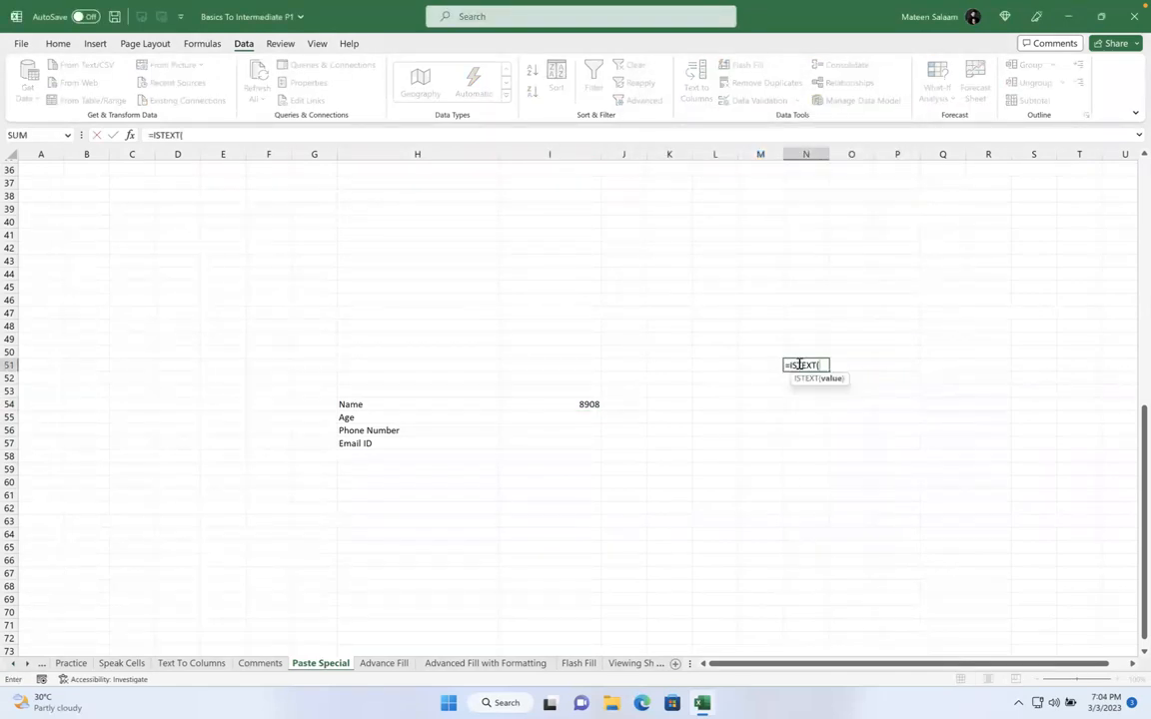
left_click(579, 405)
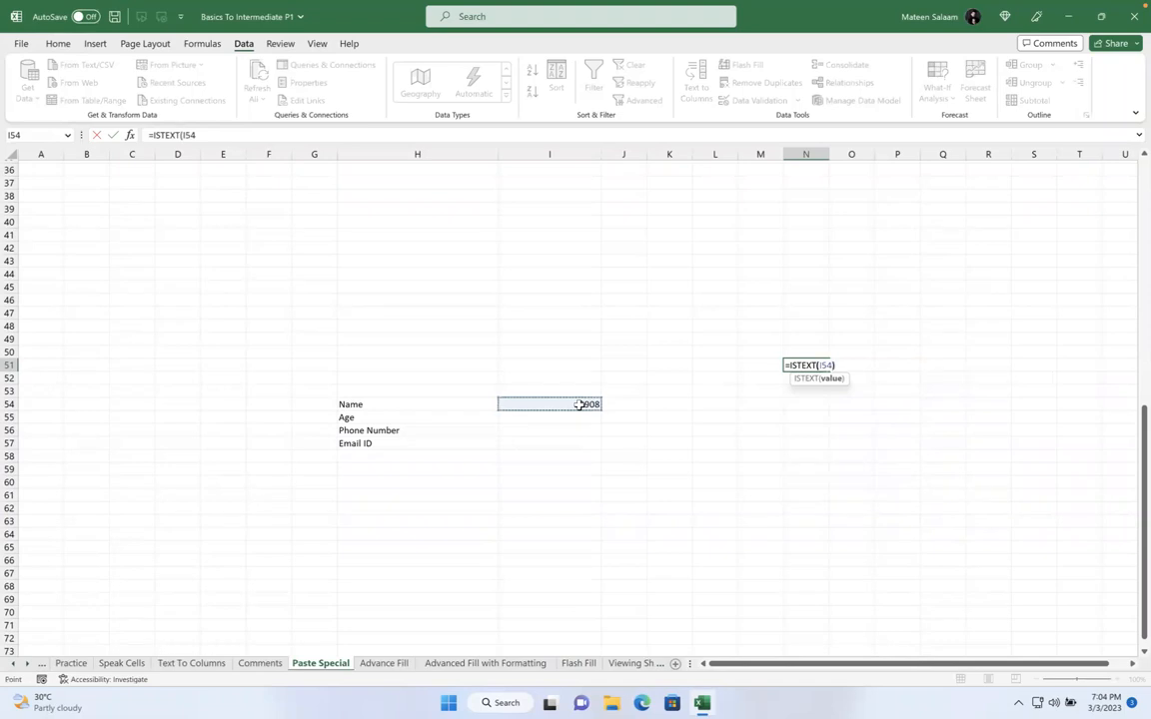
key("Return")
left_click(576, 405)
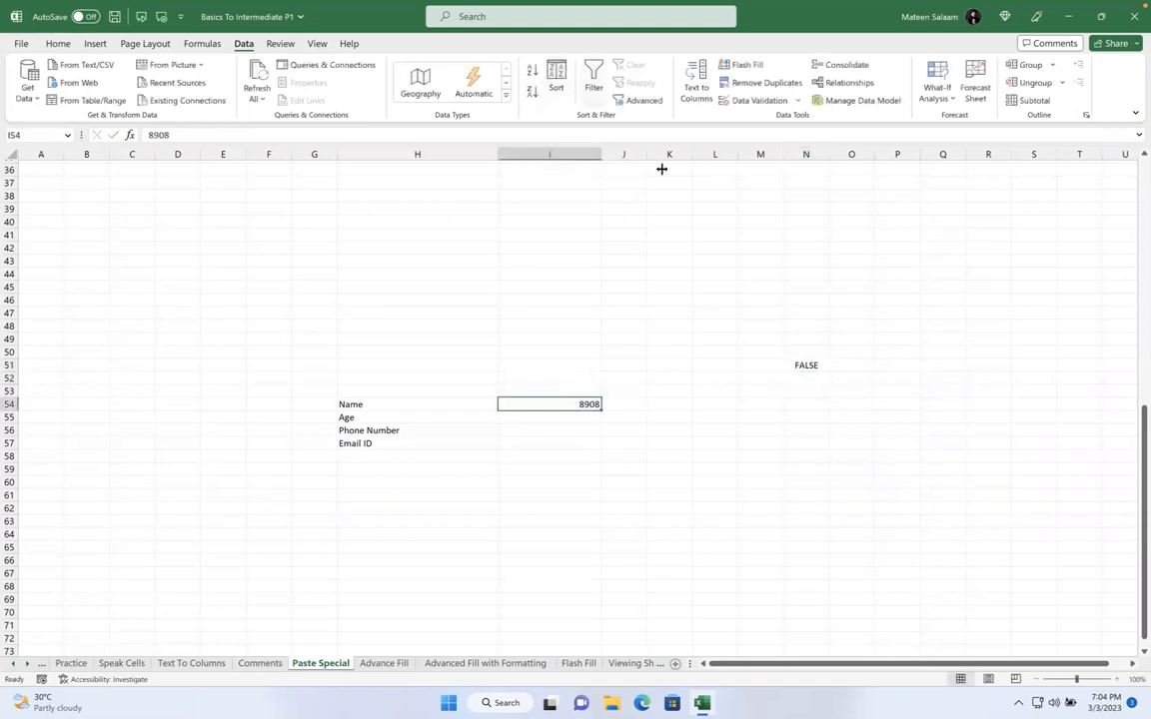
Enter Matt in I54 and check the ISTEXT formula result in N51
left_click(748, 100)
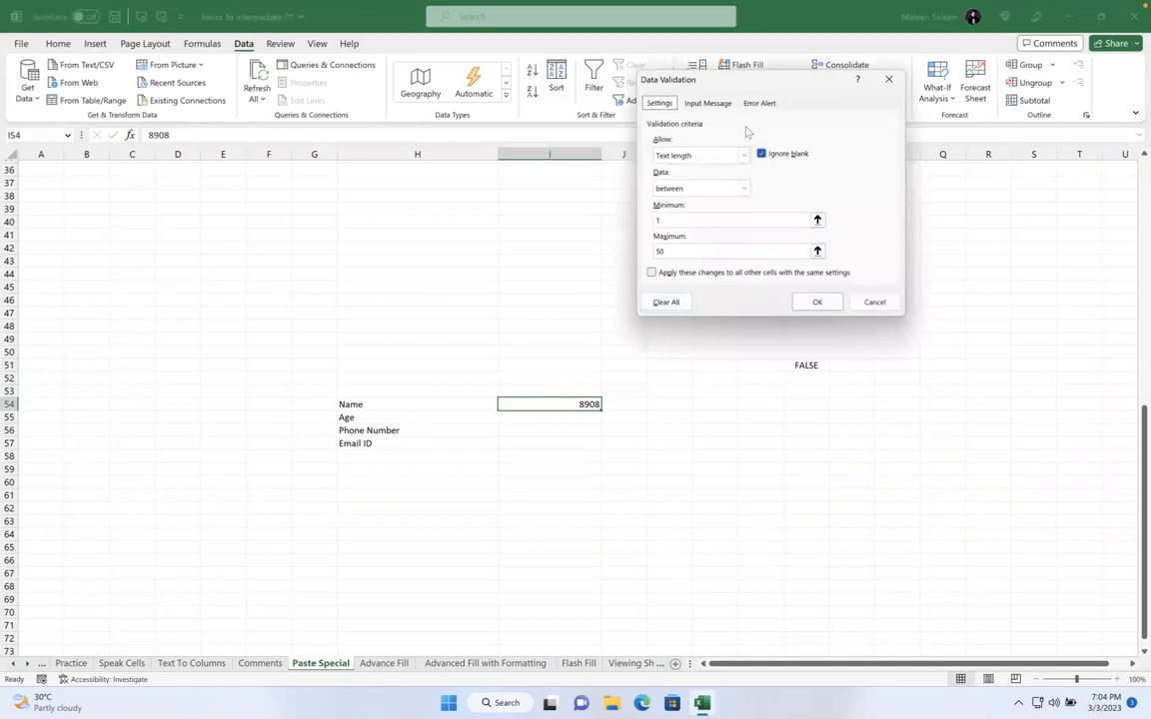
left_click(861, 300)
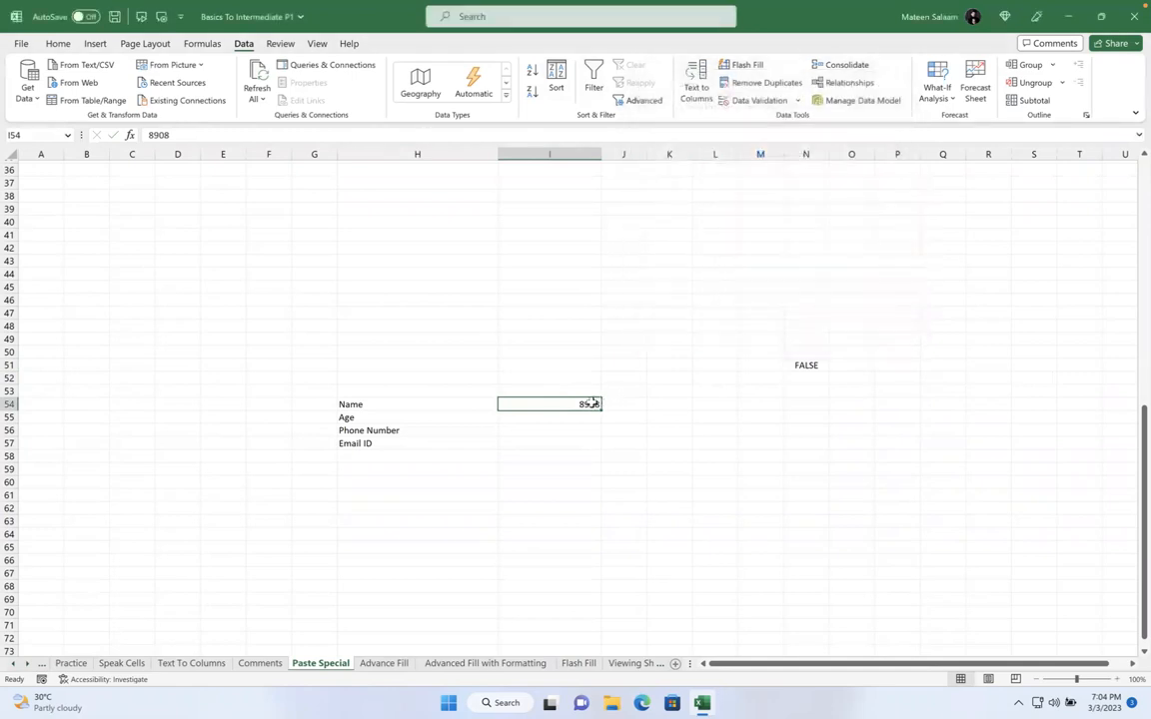
type("Matt")
key("Return")
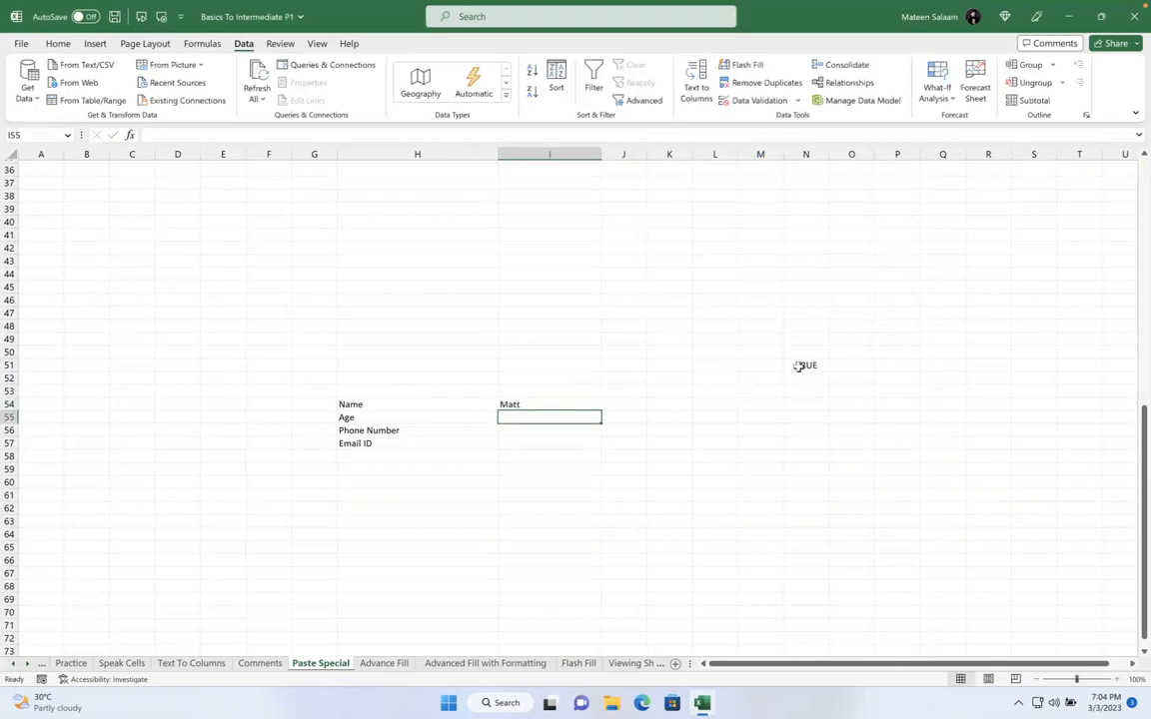
left_click(799, 365)
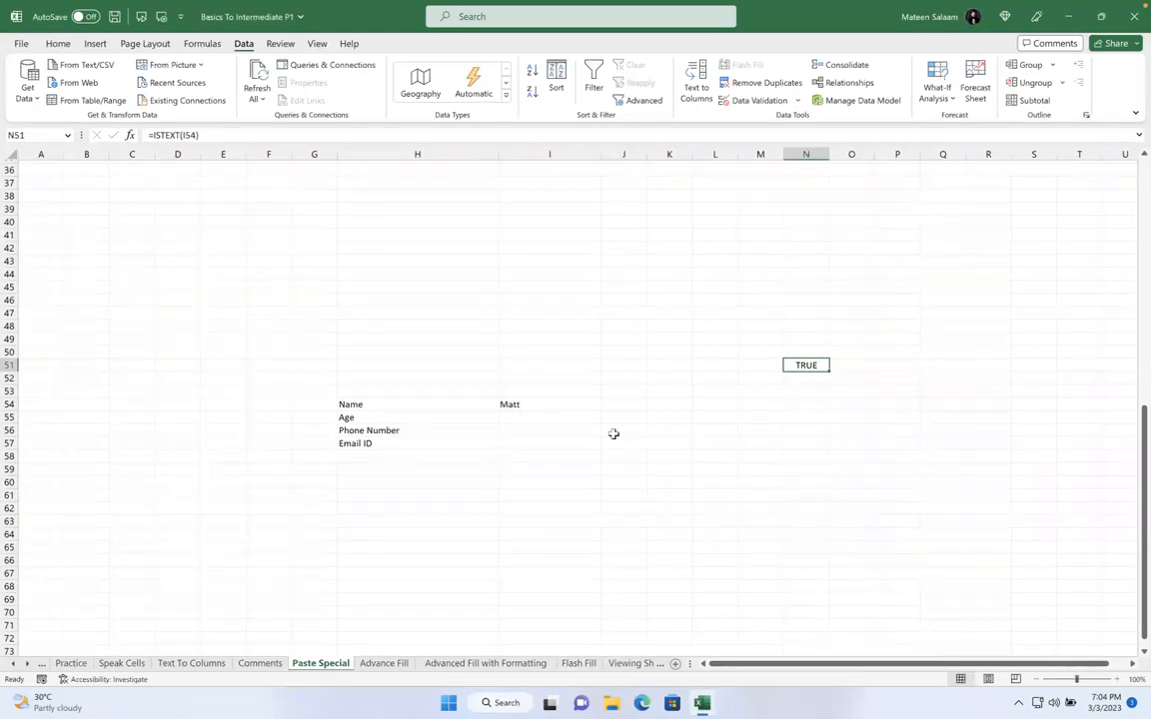
left_click(588, 414)
left_click(533, 403)
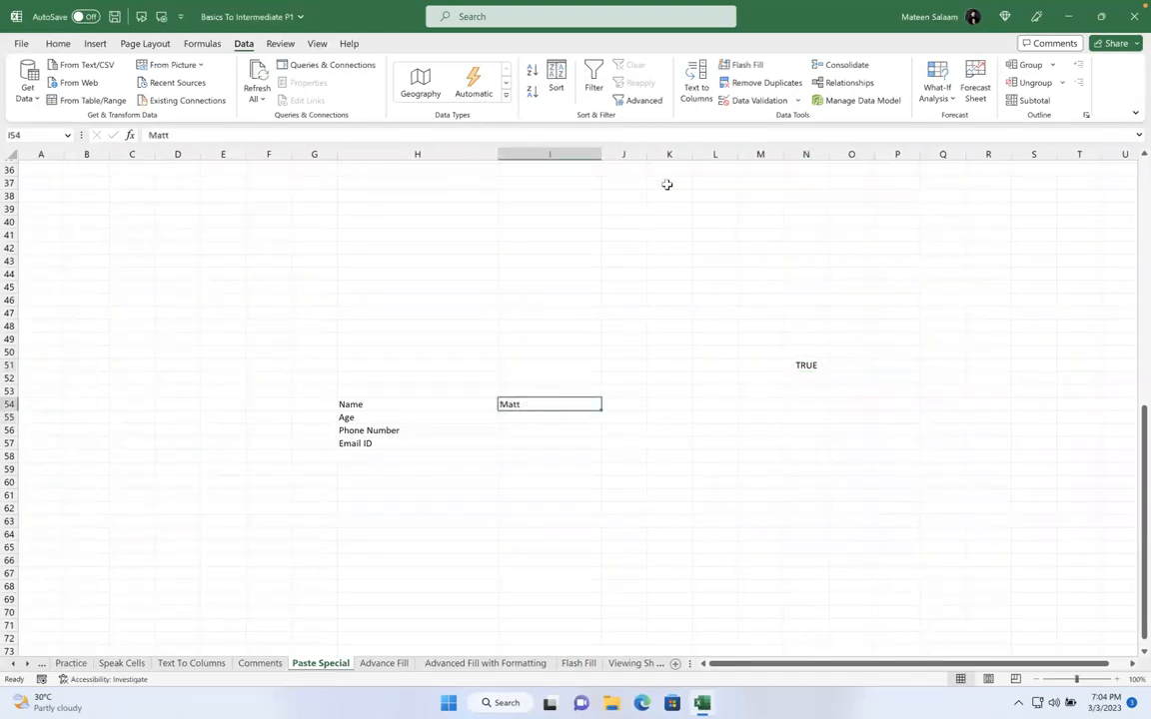
double_click(833, 364)
left_click_drag(841, 366, 711, 365)
key("ctrl+c")
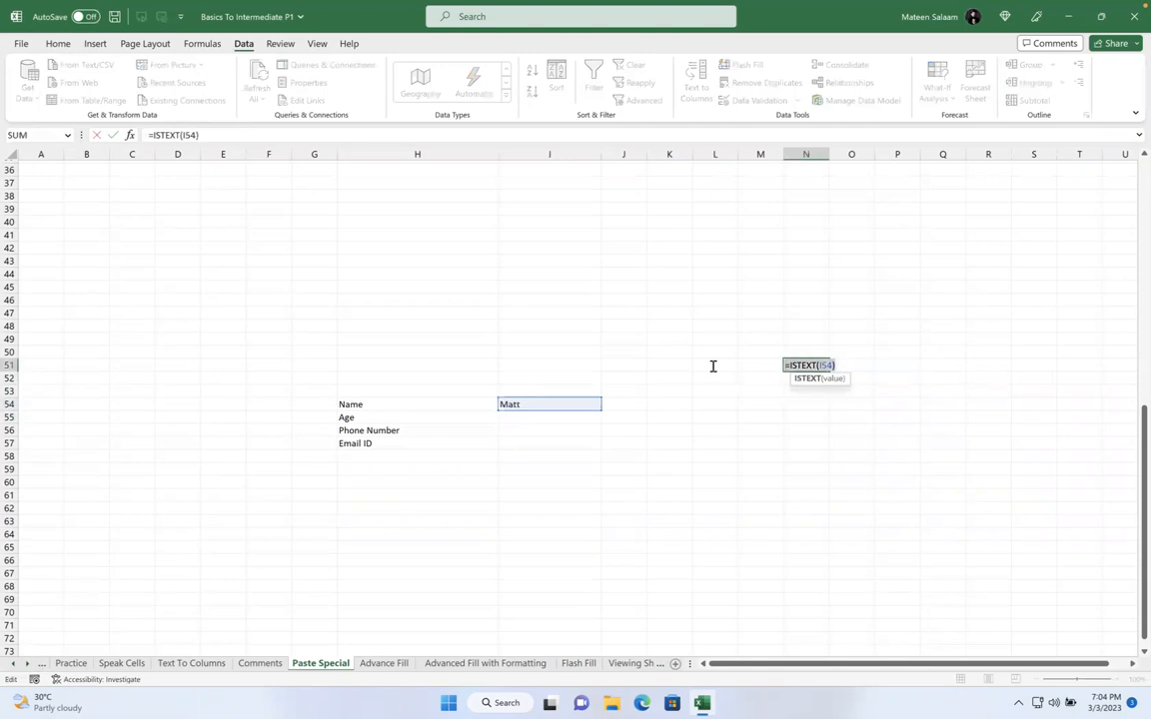
key("Escape")
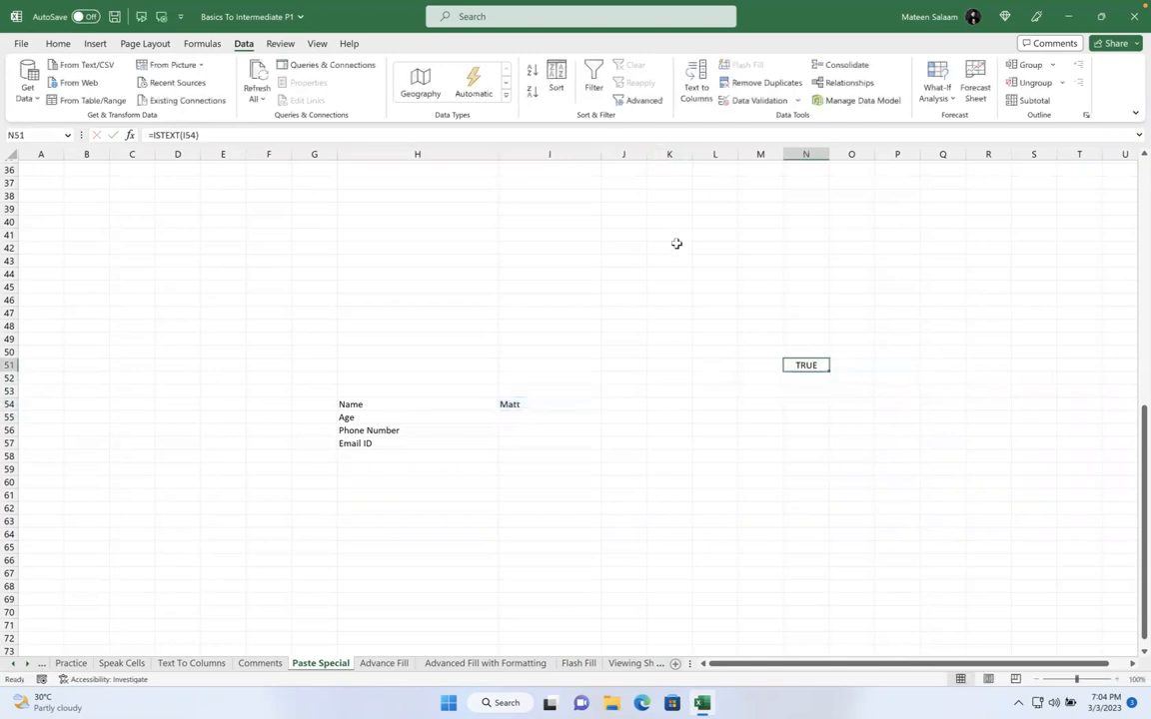
Set I54's validation to Custom using the pasted =ISTEXT(I54) formula
left_click(744, 101)
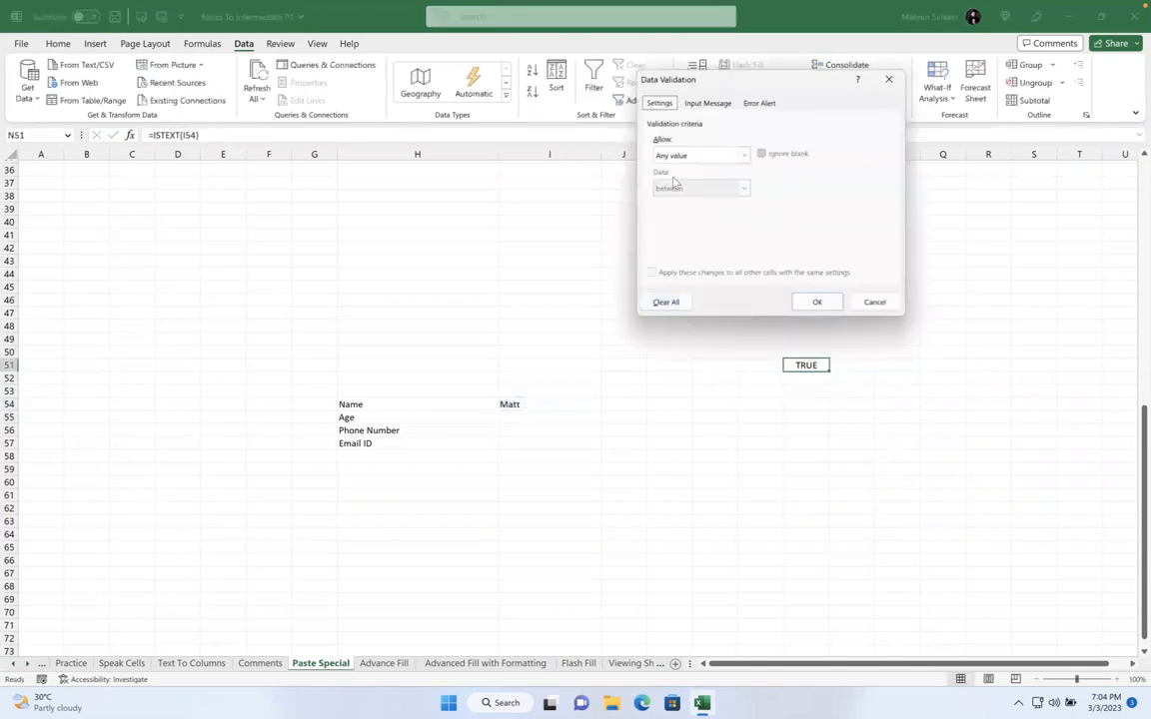
left_click(701, 155)
left_click(706, 233)
left_click(703, 220)
key("ctrl+v")
left_click(817, 302)
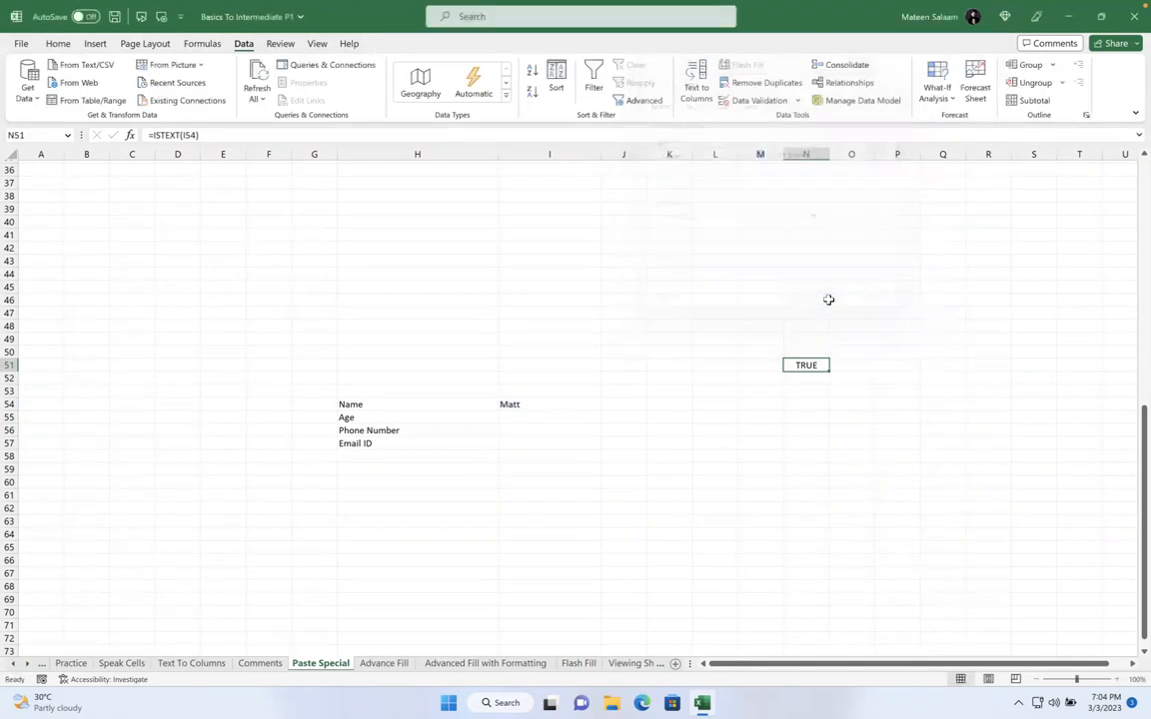
Enter 123 in I54 and reopen its Data Validation settings
left_click(563, 402)
type("123")
key("Return")
left_click(562, 402)
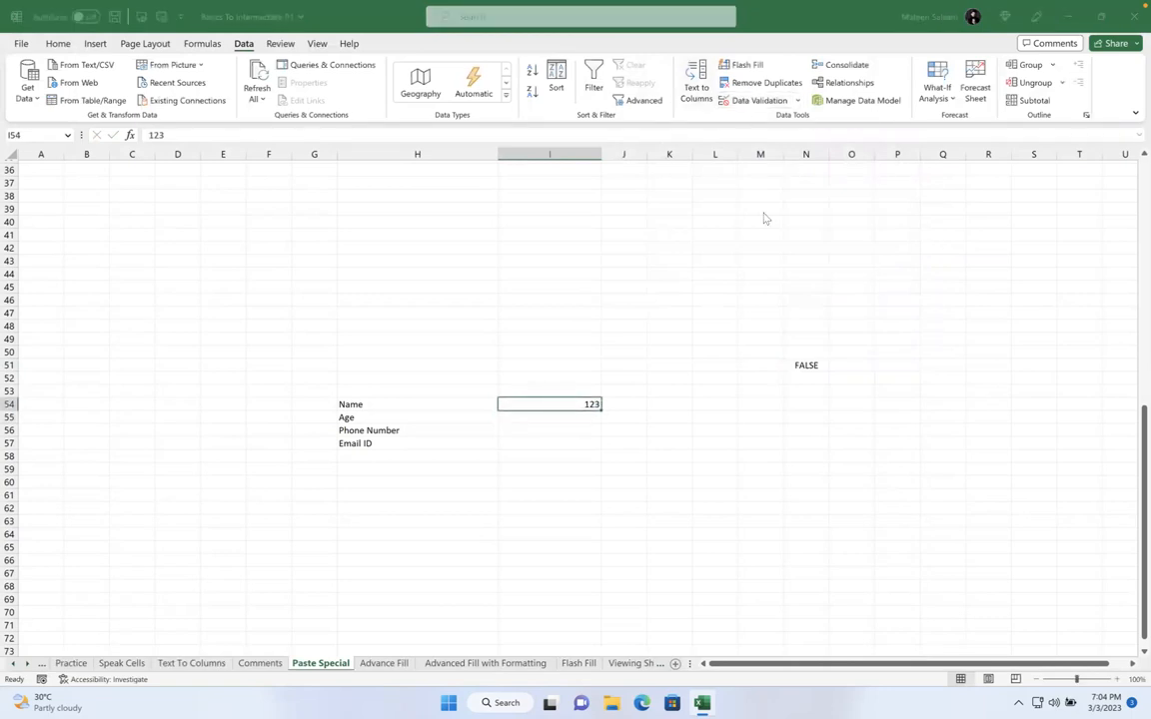
left_click(751, 100)
left_click(760, 103)
left_click(659, 103)
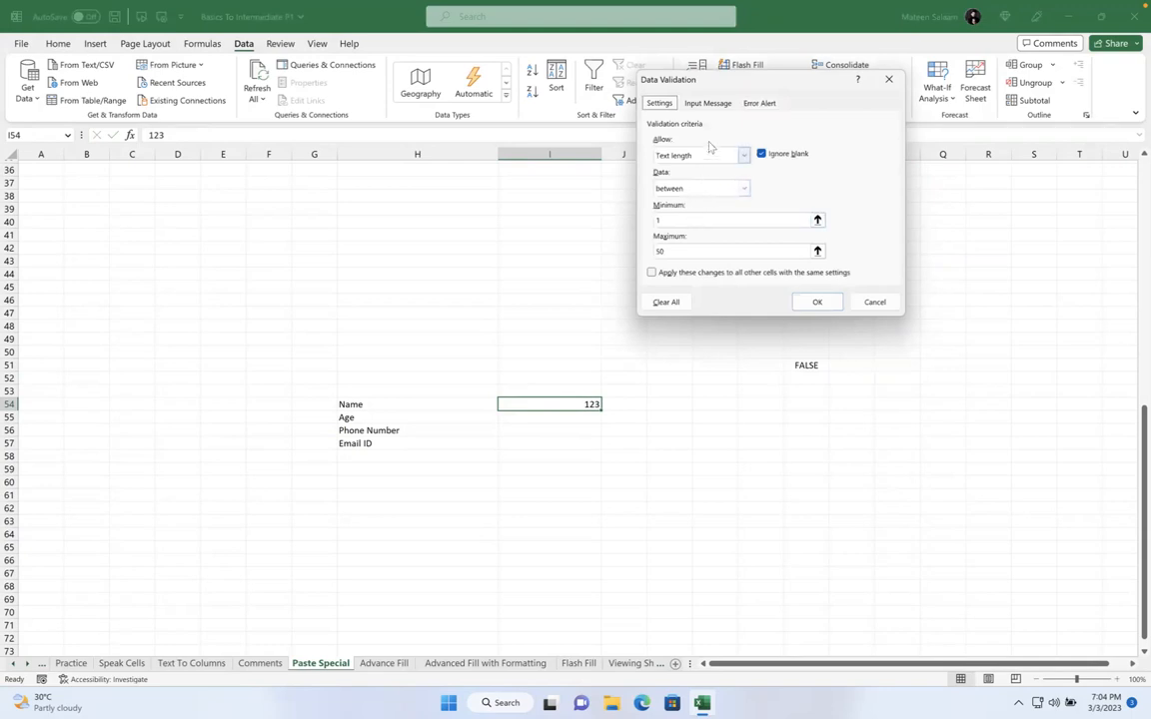
Give I54 a custom validation rule with the formula =I54=ISTEXT(I54)
left_click(711, 155)
left_click(706, 237)
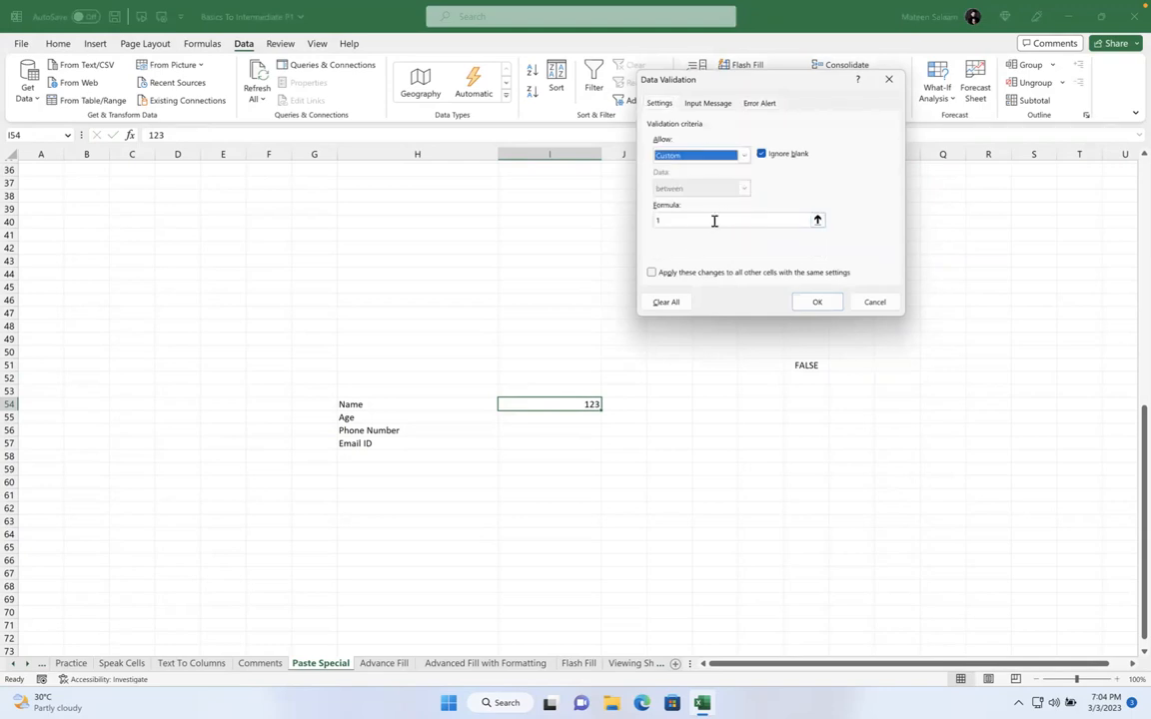
left_click(713, 221)
key("ctrl+v")
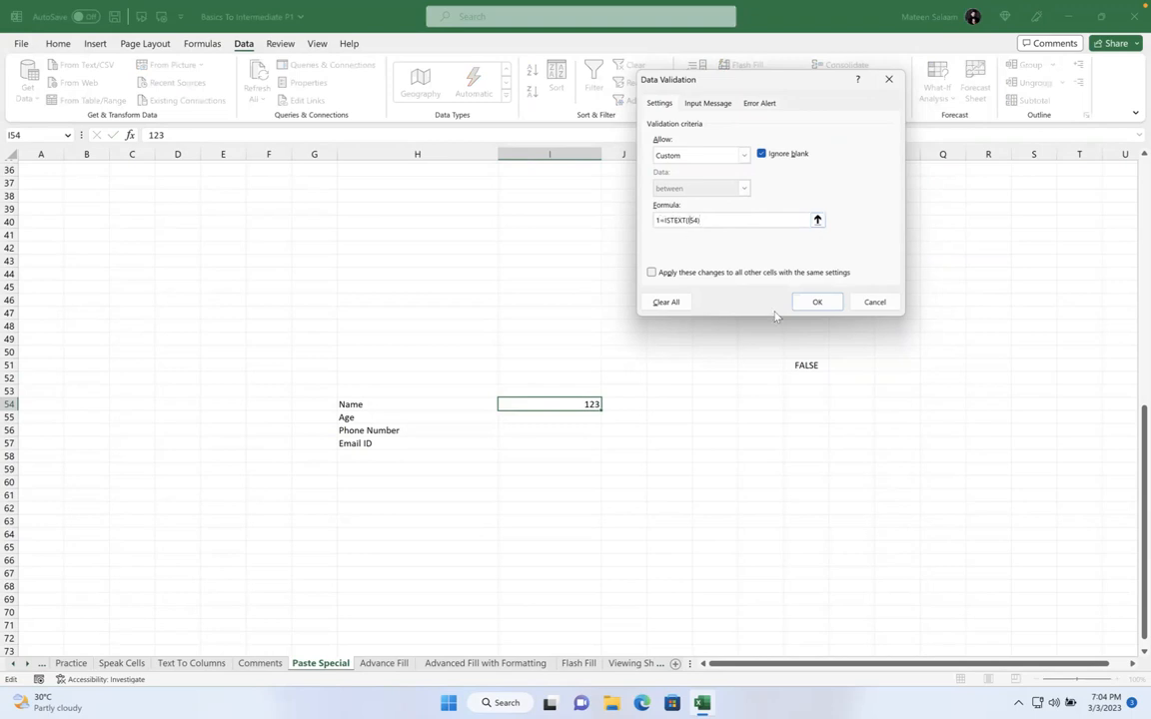
key("BackSpace")
type("=")
left_click(571, 403)
left_click(660, 218)
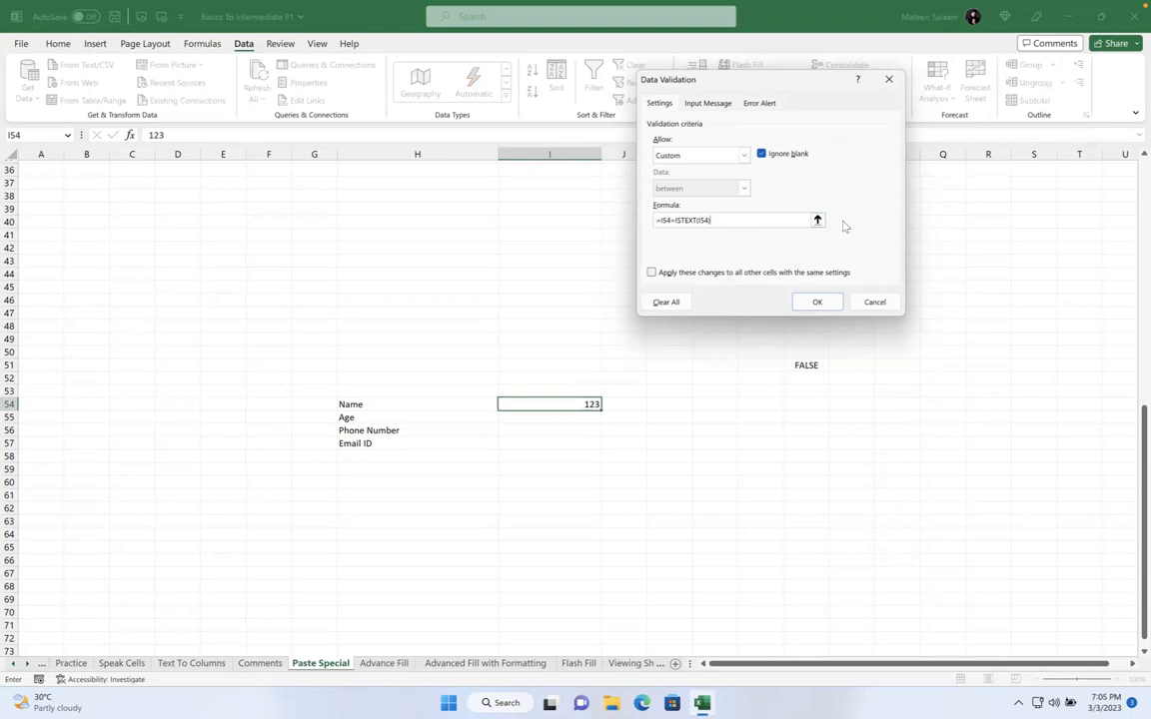
left_click(817, 302)
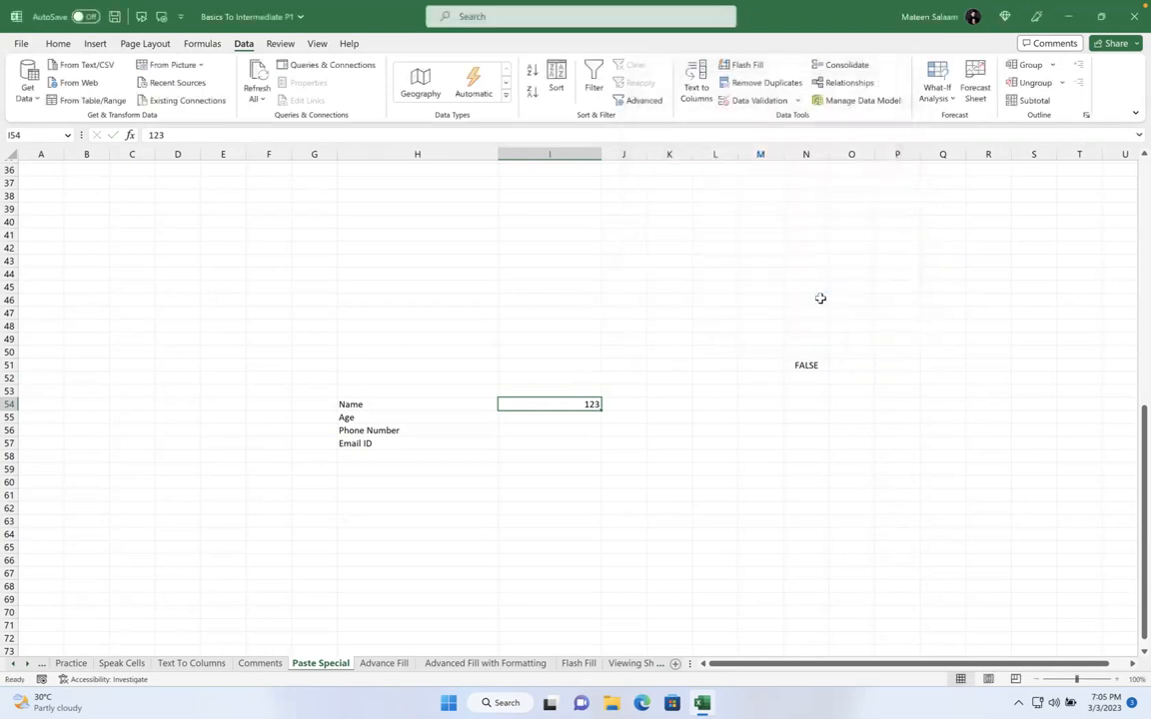
Test the rule in I54 with 123 and Matt, cancelling each rejected entry
key("F2")
key("Return")
left_click(586, 392)
type("Matt")
key("Return")
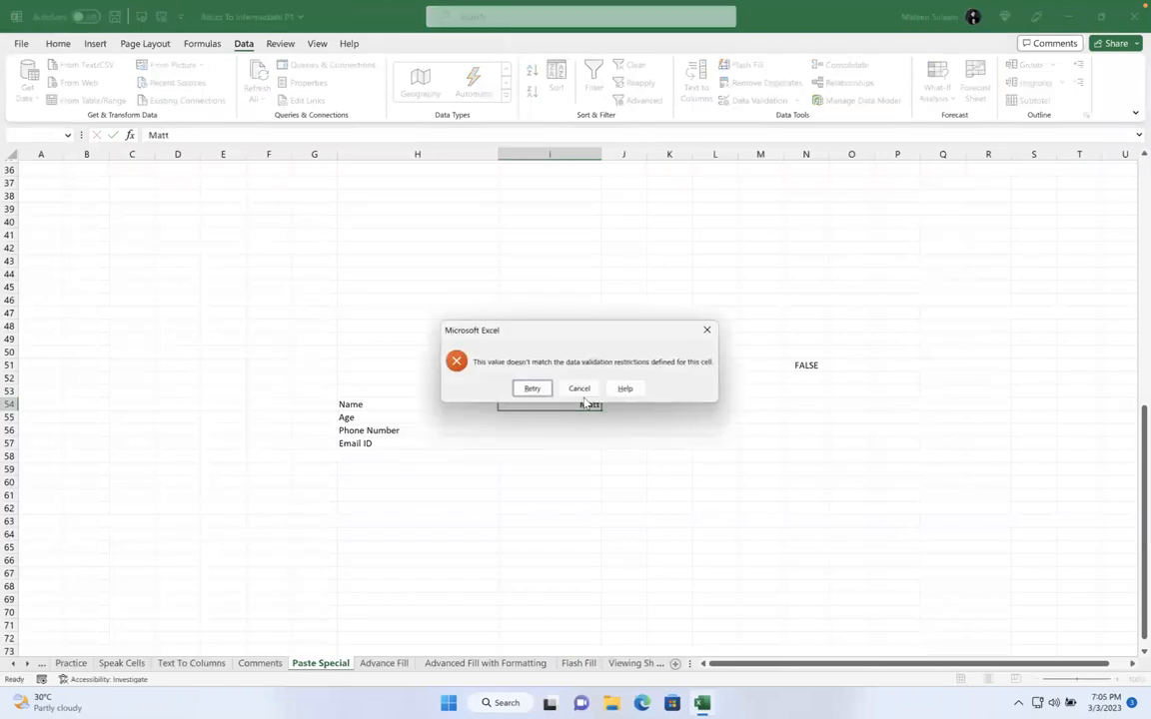
left_click(519, 390)
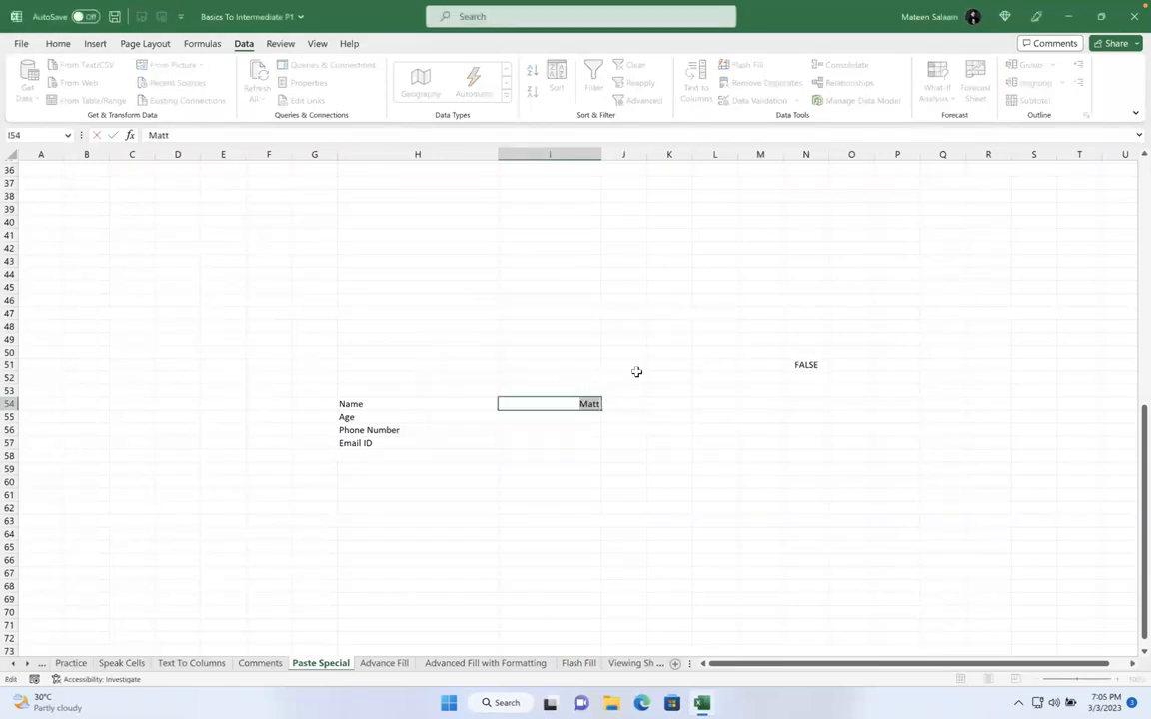
key("Return")
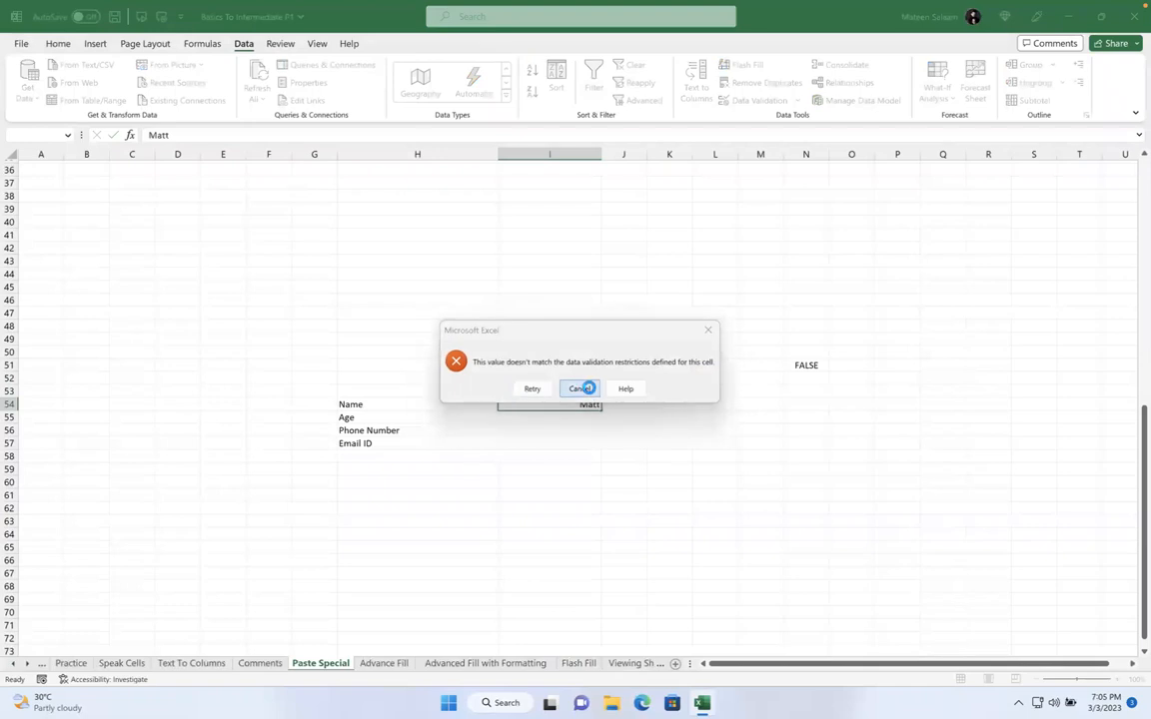
left_click(584, 388)
Clear I54 and reopen the Data Validation settings on an empty cell
key("Delete")
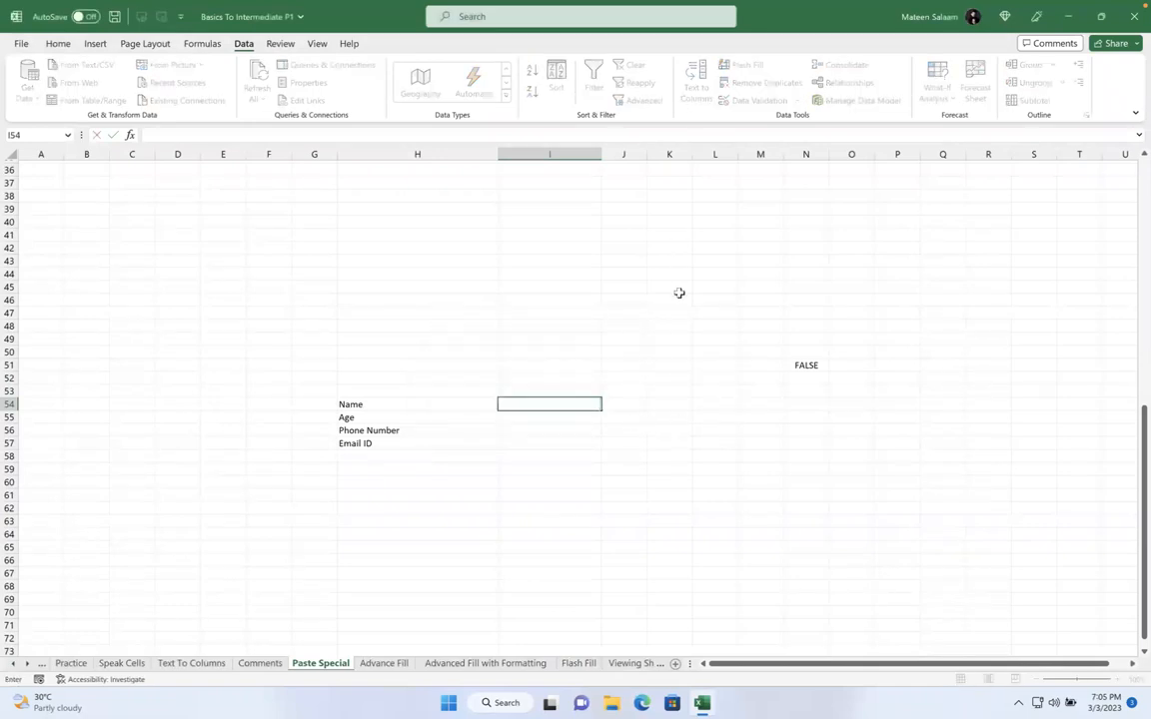
left_click(680, 289)
left_click(757, 101)
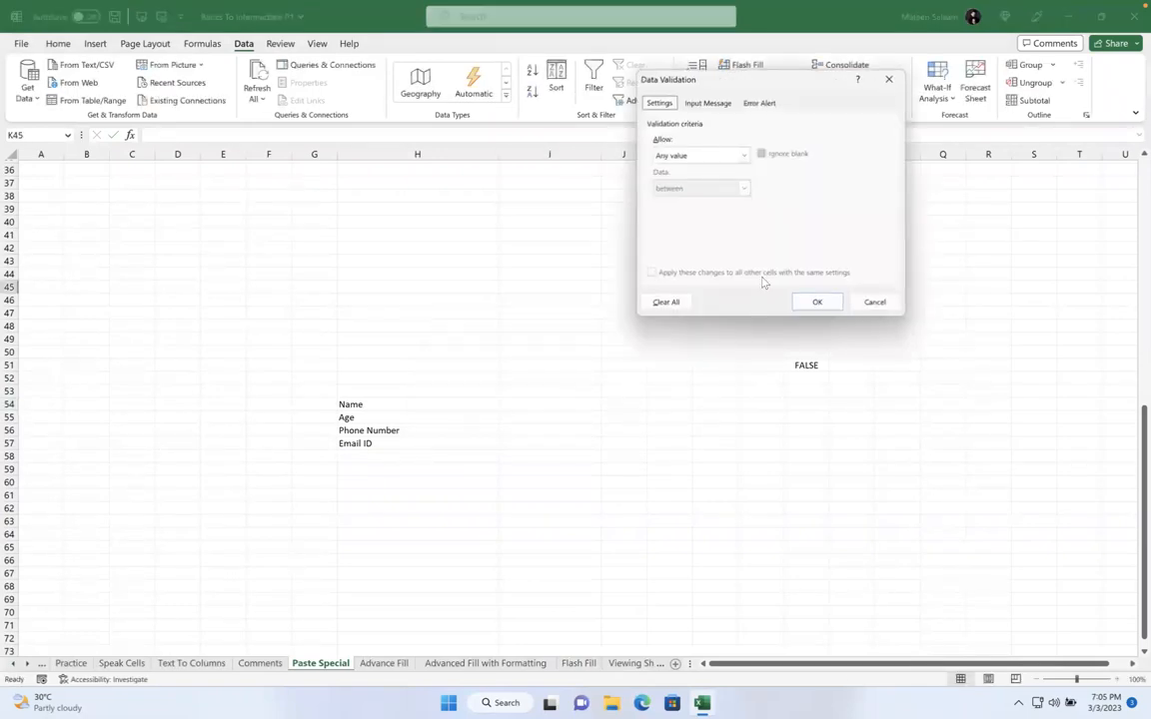
Set the validation rule back to allow Any value
left_click(743, 155)
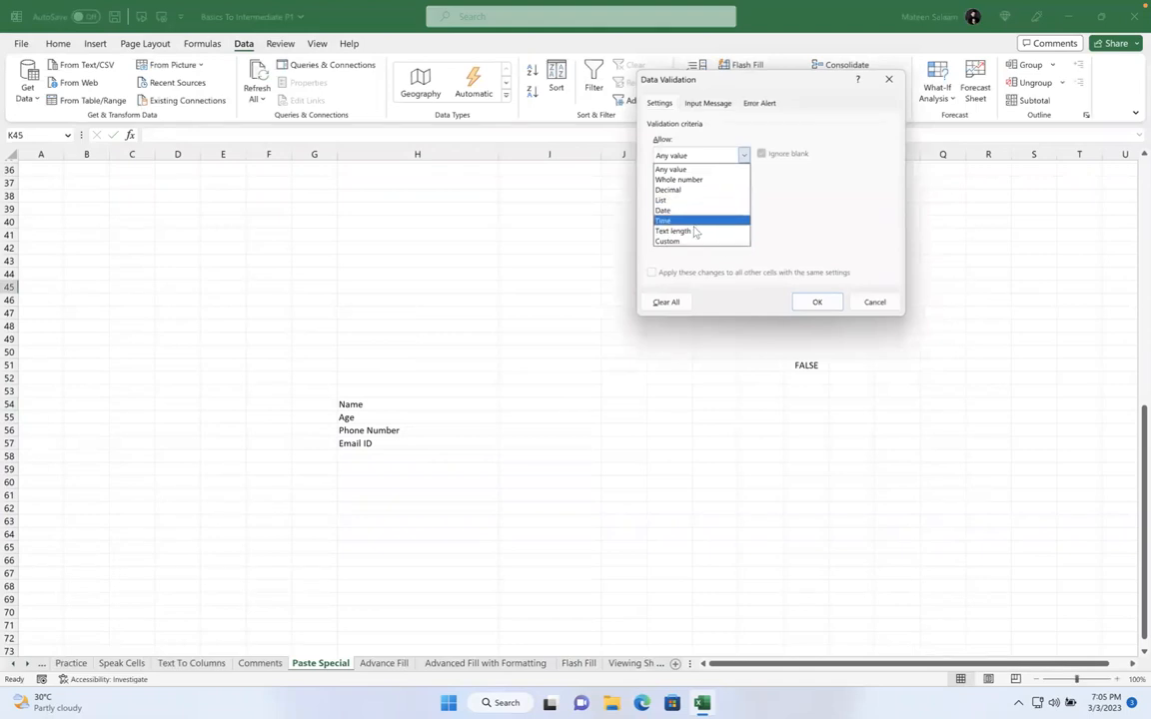
left_click(699, 169)
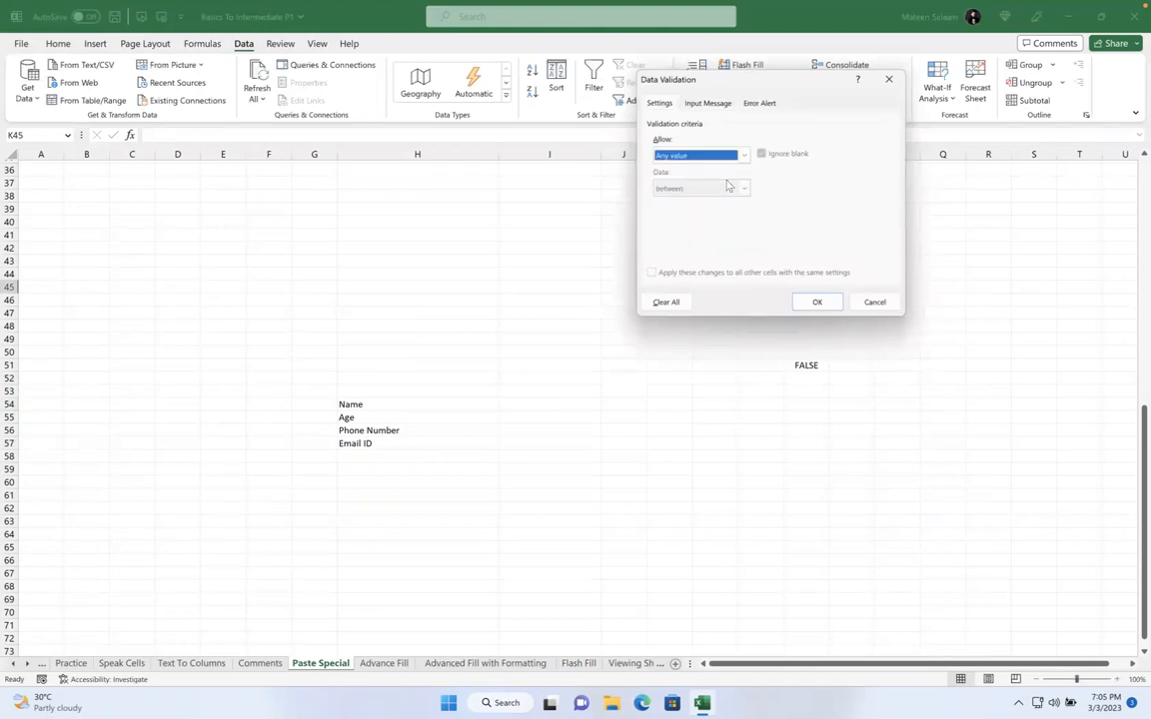
left_click(817, 302)
Delete the ISTEXT formula from N51
left_click(791, 364)
key("BackSpace")
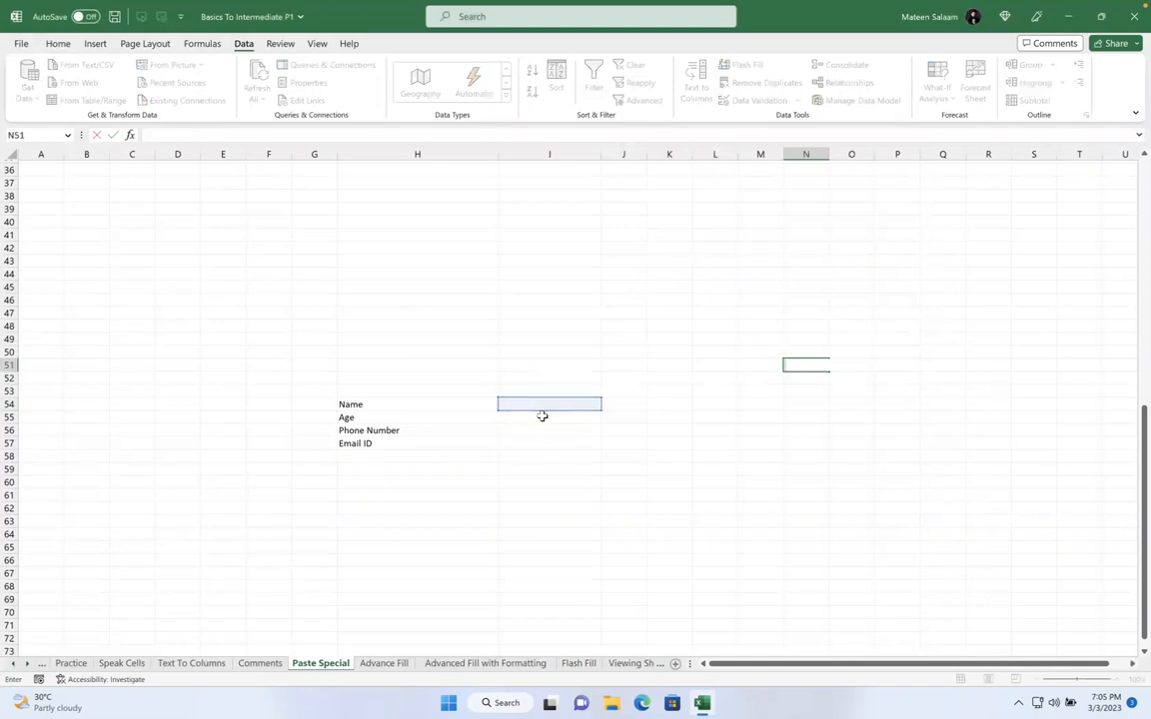
type("XE12")
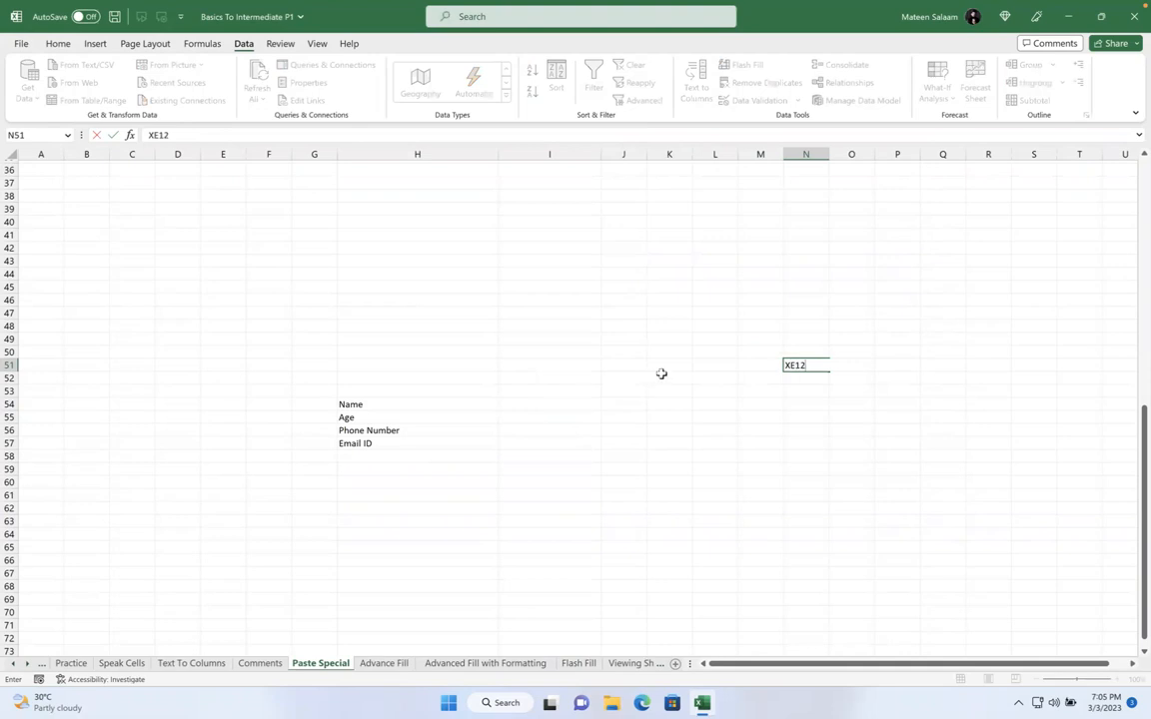
key("Escape")
Try Text to Columns on empty I54, dismiss the warning, and check its validation unchanged
left_click(507, 392)
left_click_drag(514, 398, 515, 401)
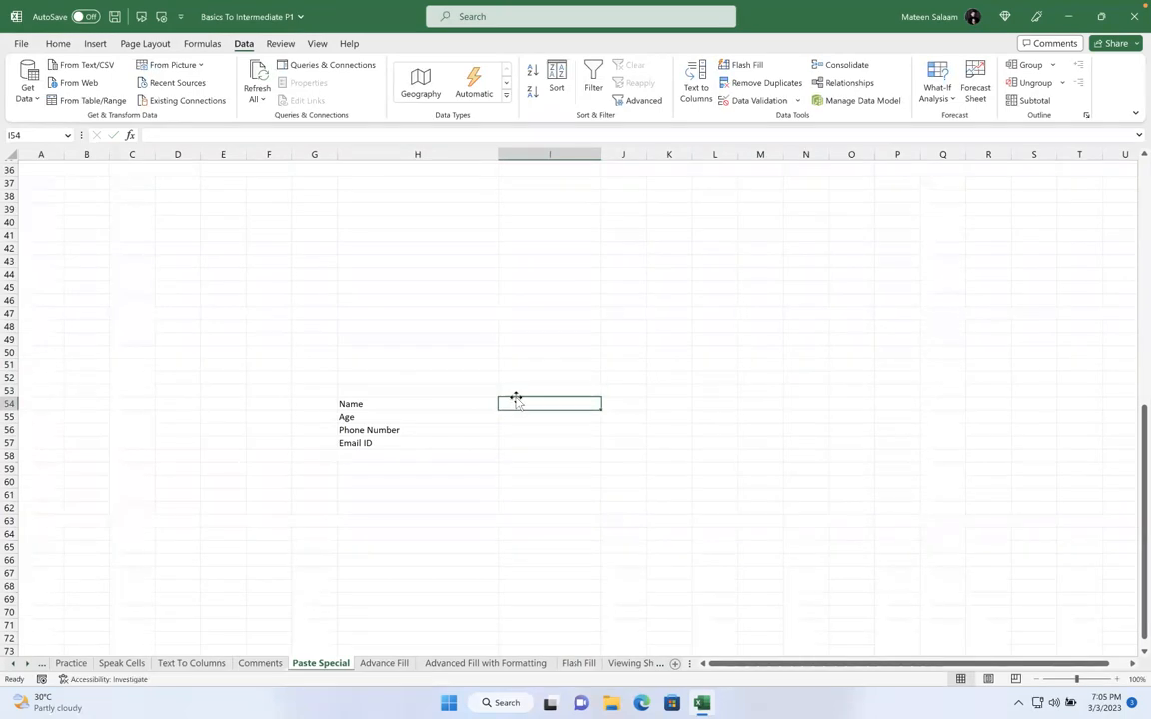
left_click(704, 90)
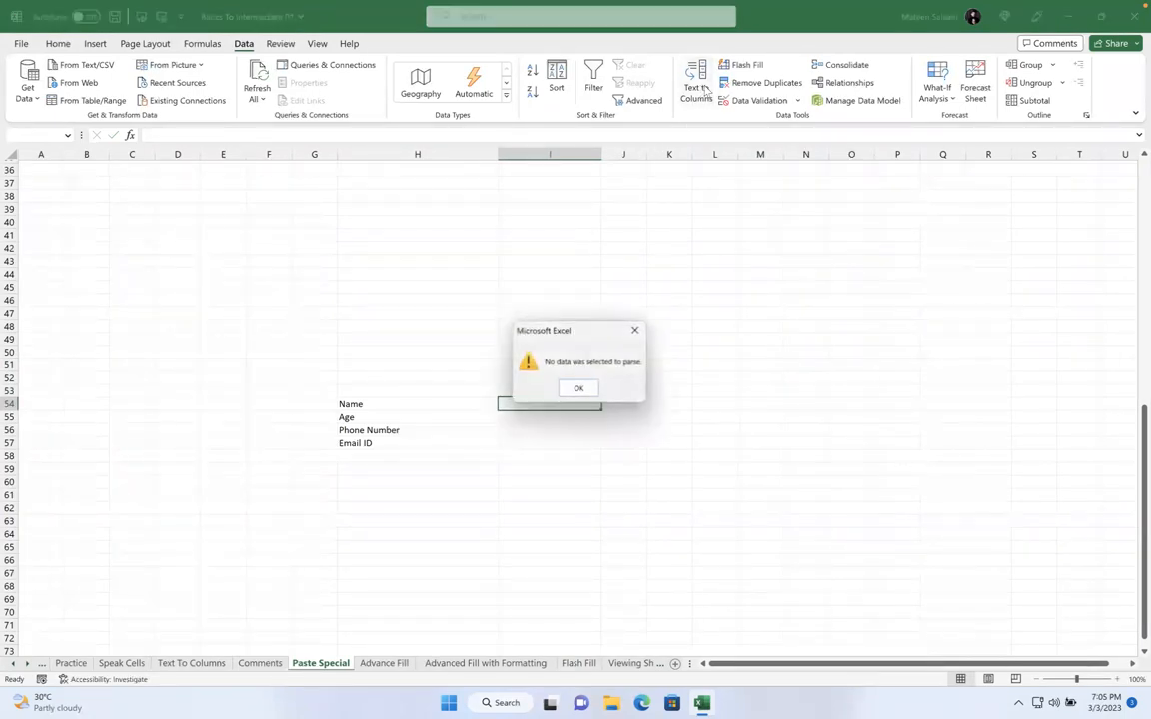
left_click(580, 388)
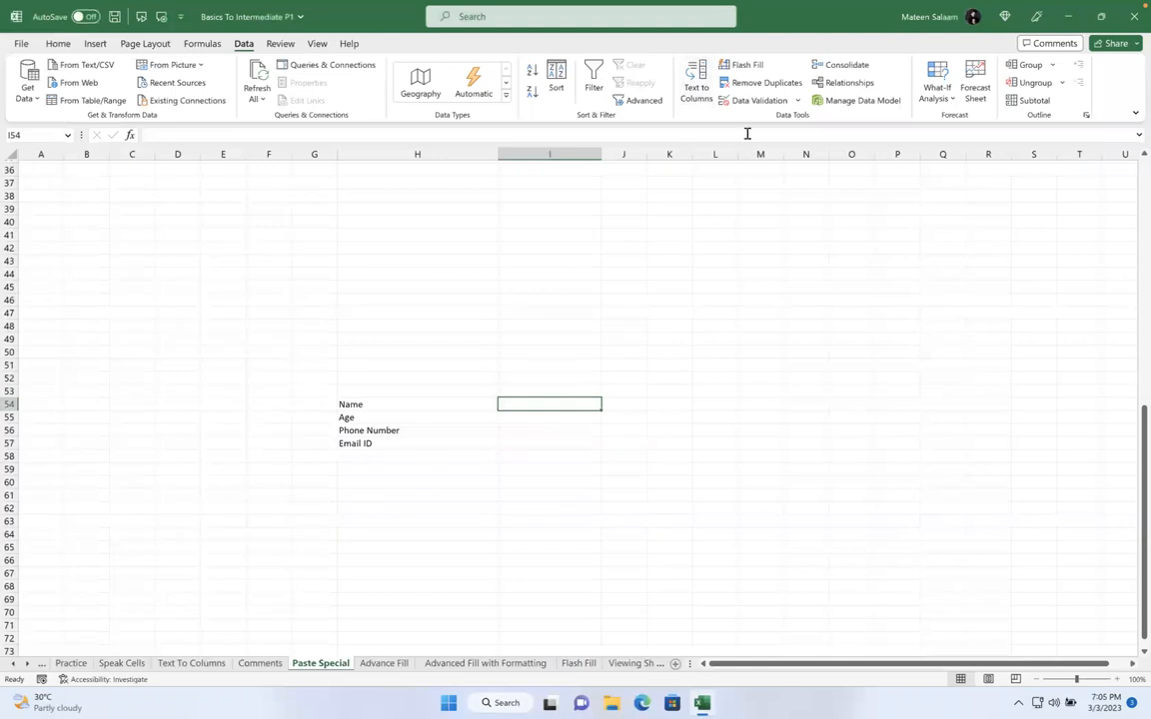
left_click(739, 100)
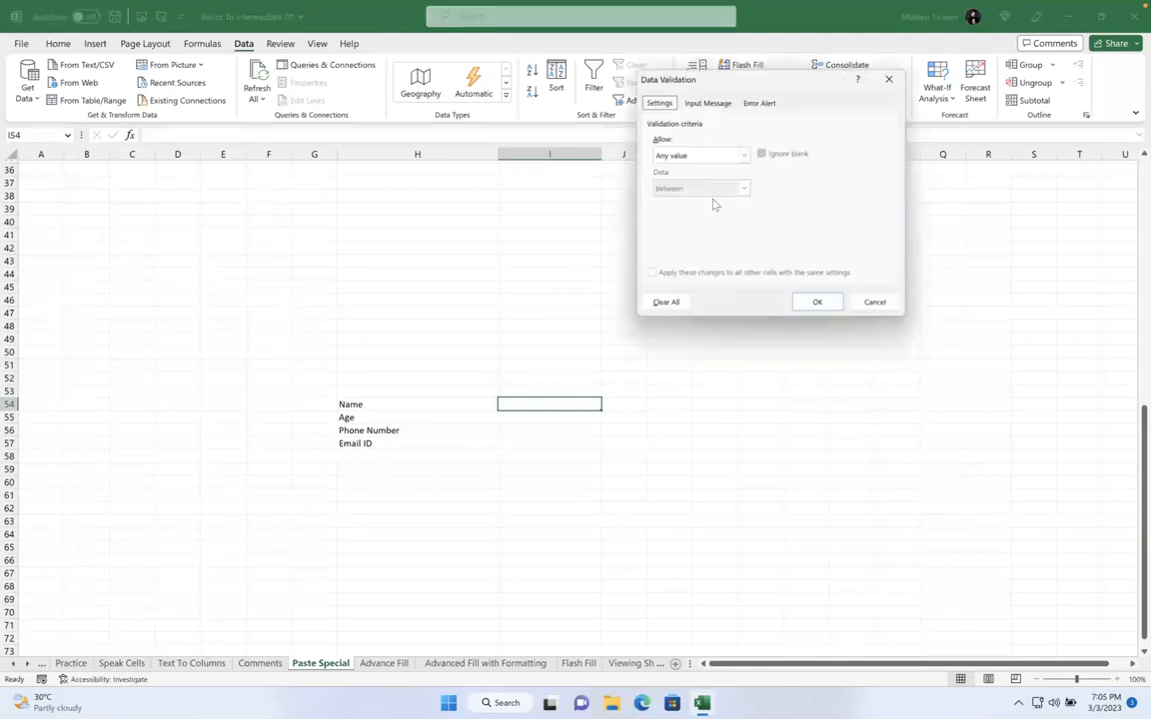
left_click(873, 302)
left_click(503, 414)
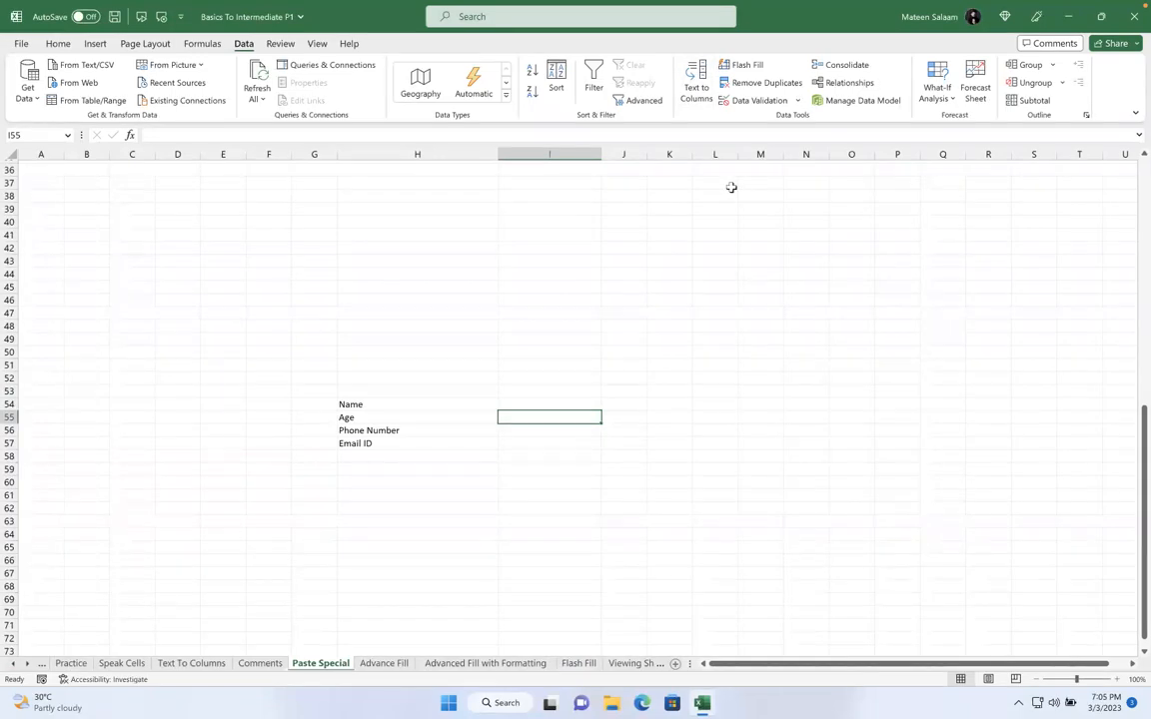
Restrict the Age cell I55 to whole numbers between 1 and 100
left_click(757, 100)
left_click(696, 157)
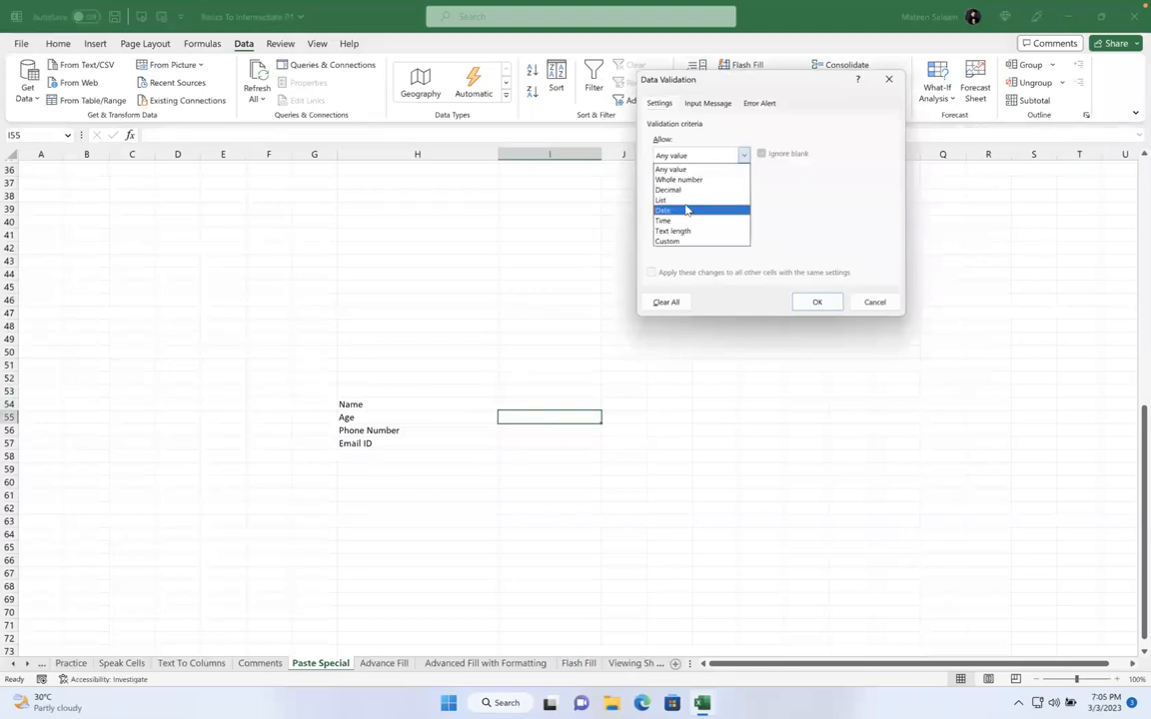
left_click(679, 172)
left_click(685, 218)
type("1")
left_click(675, 251)
type("100")
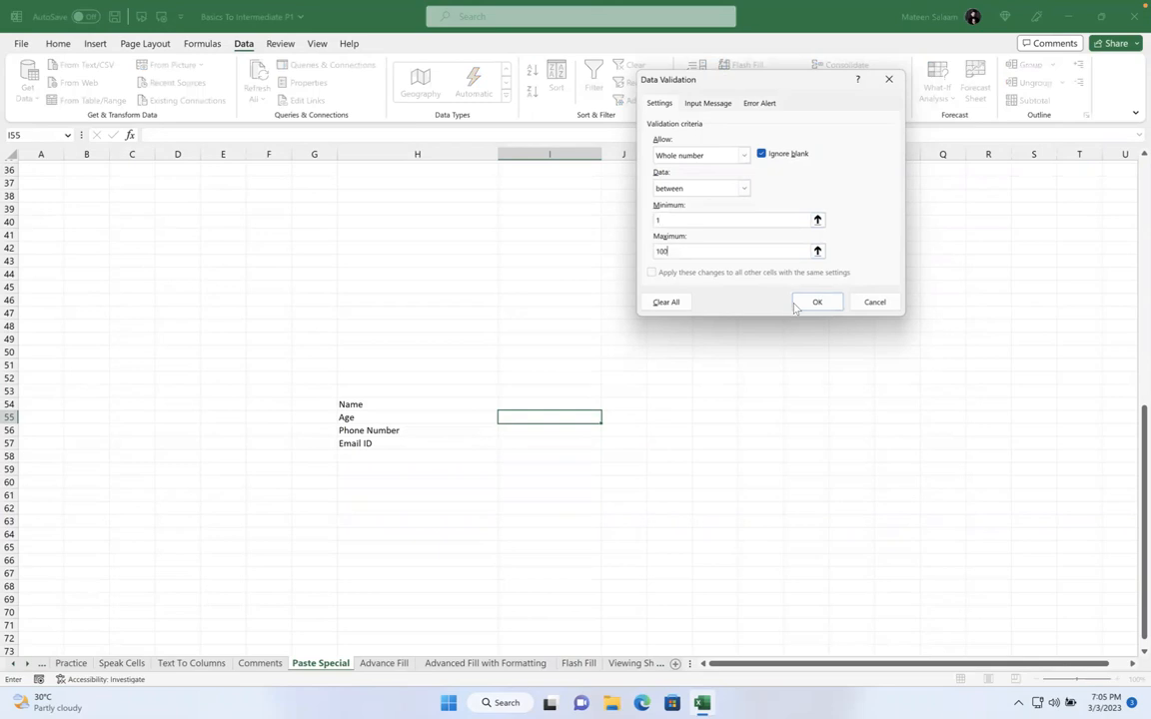
left_click(817, 302)
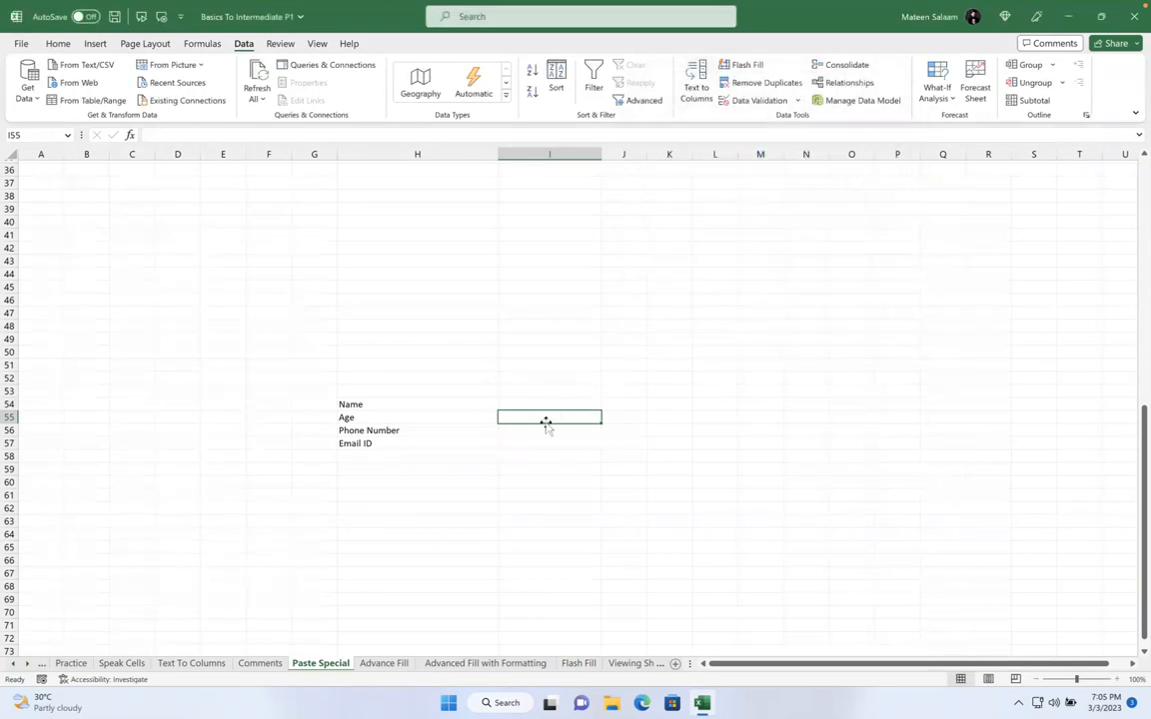
Test I55 with 101, which is rejected, then enter 90 and 45
type("101")
key("Return")
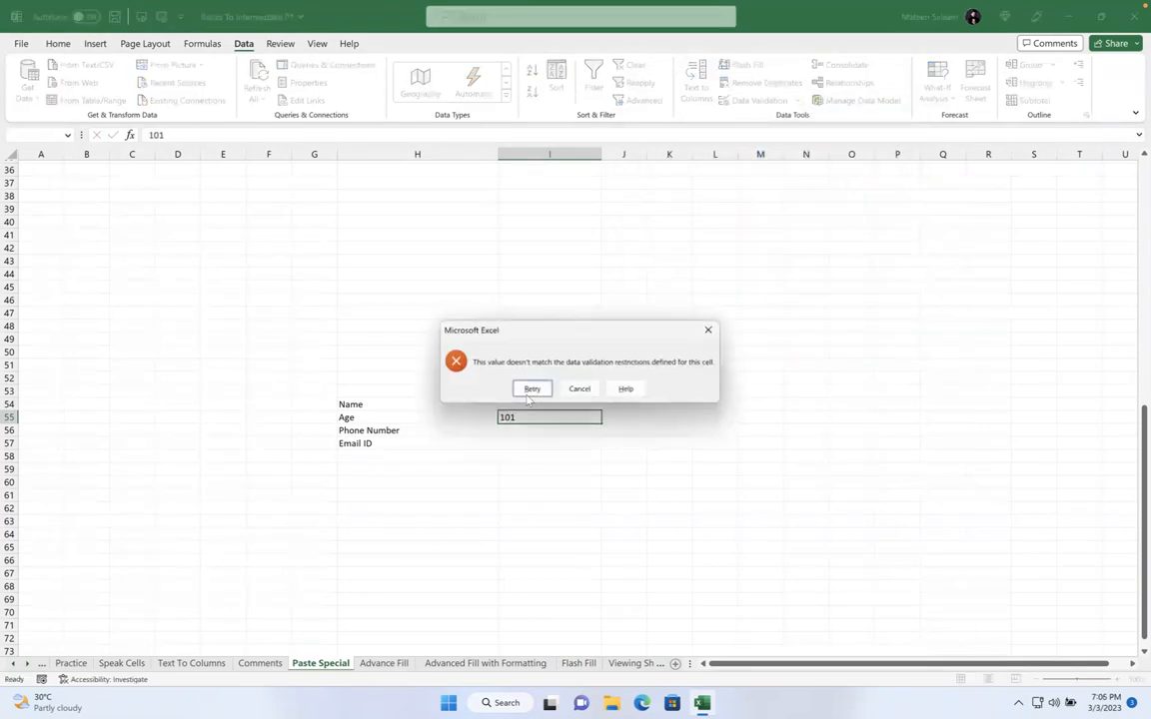
left_click(582, 389)
type("90")
key("Return")
left_click(555, 416)
type("45")
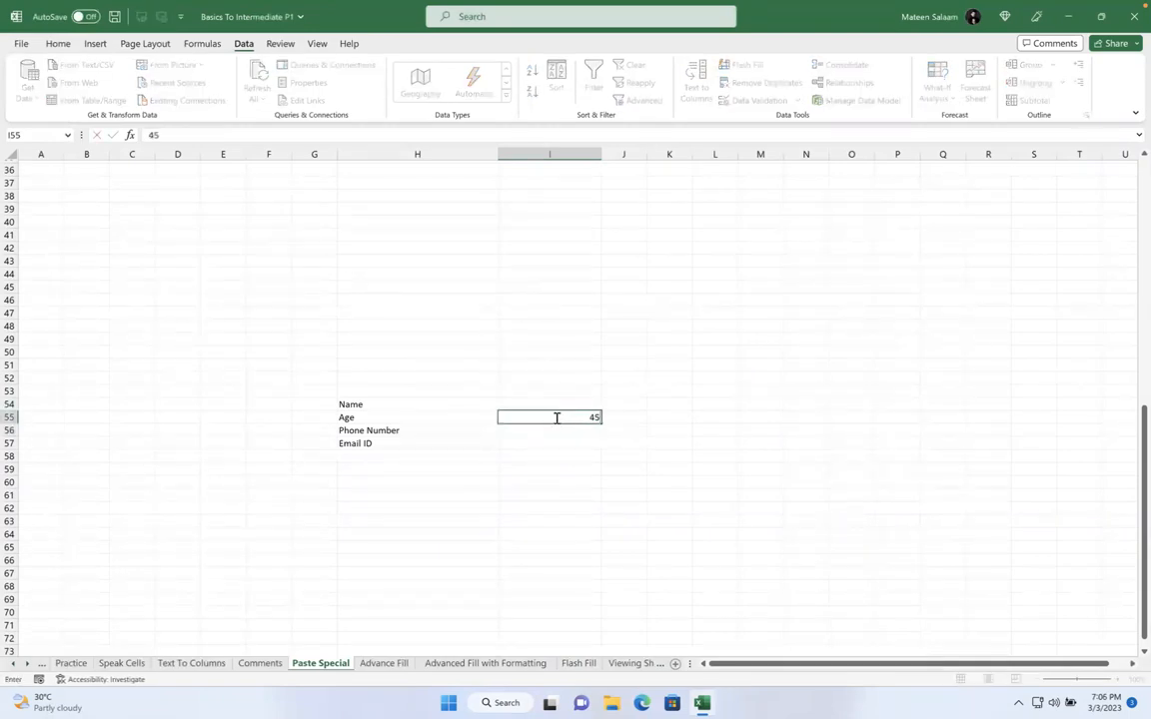
key("Return")
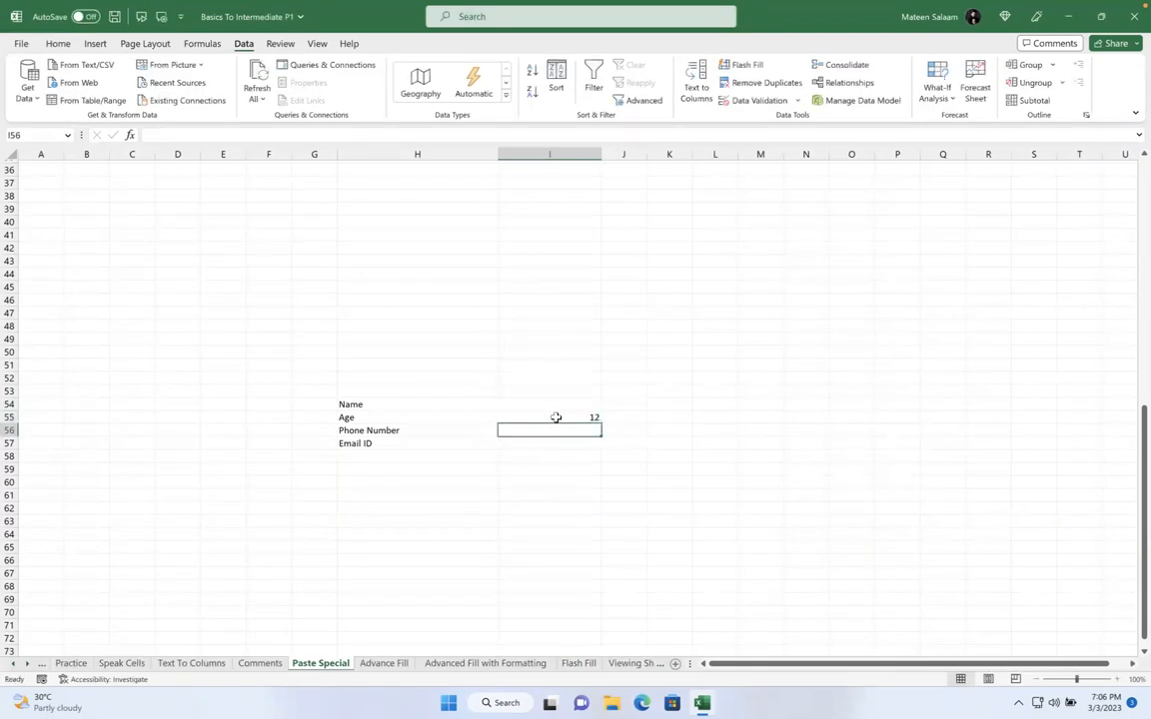
Overwrite I55 with an empty cell, then enter -1 and edit it to -12
left_click_drag(556, 423, 557, 417)
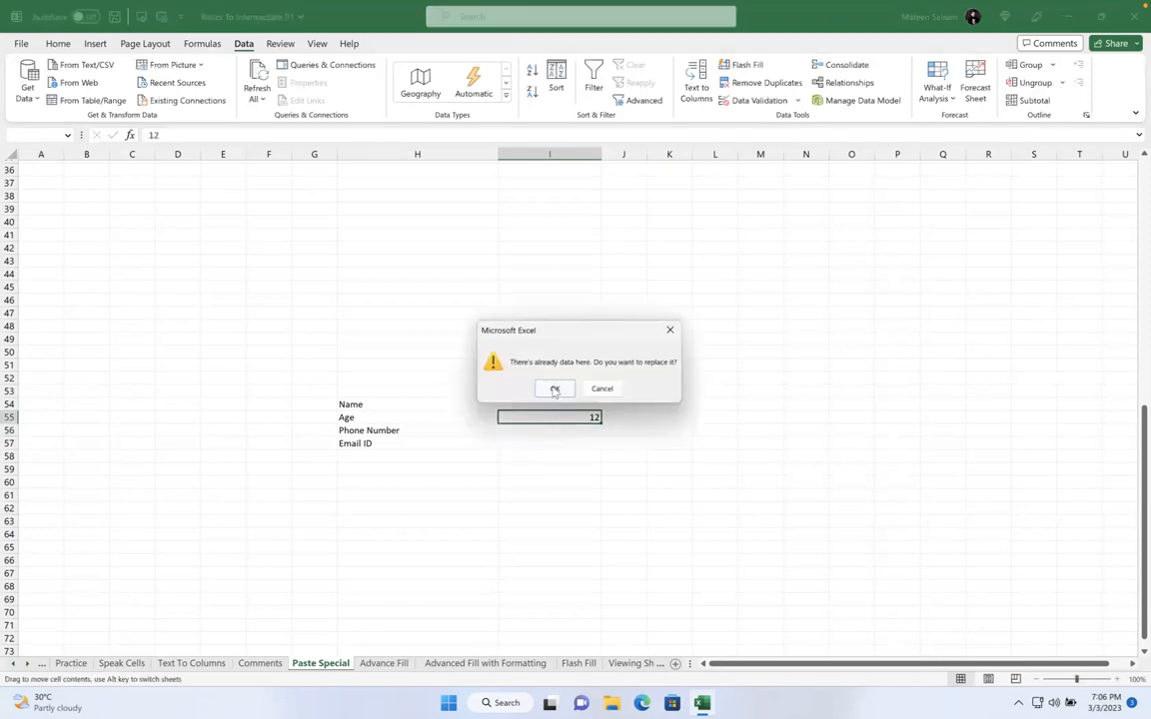
left_click(554, 389)
type("-1")
key("Return")
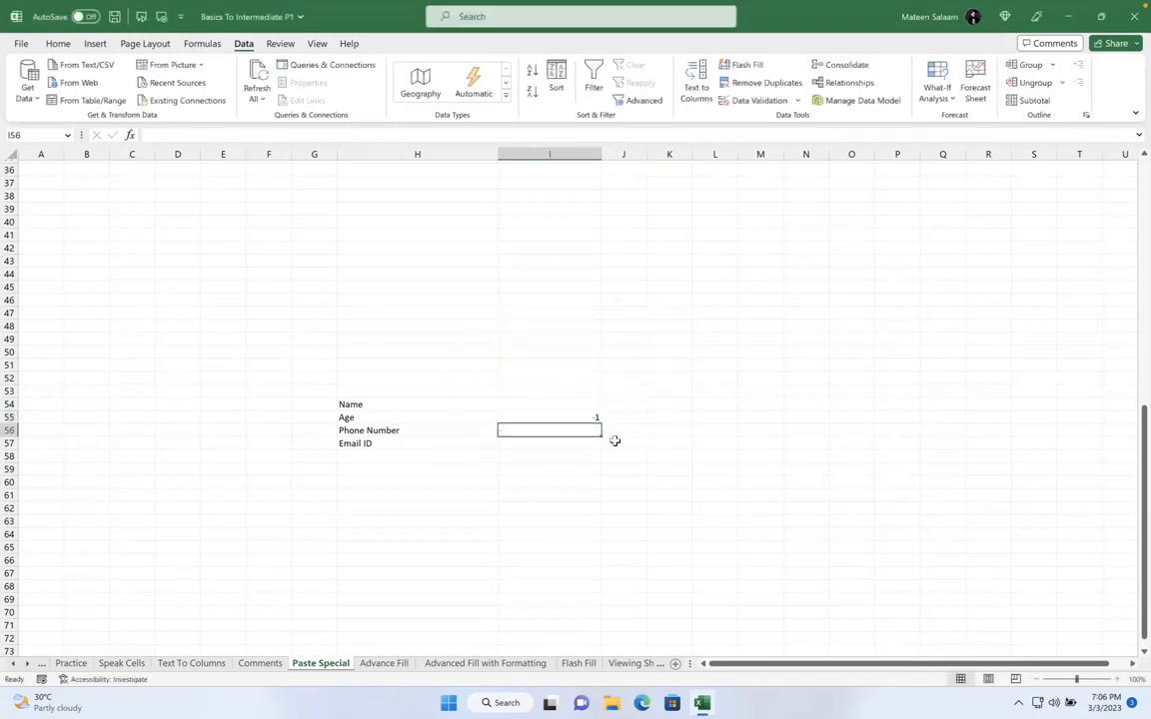
left_click(575, 419)
double_click(574, 419)
type("2")
key("Return")
left_click(560, 416)
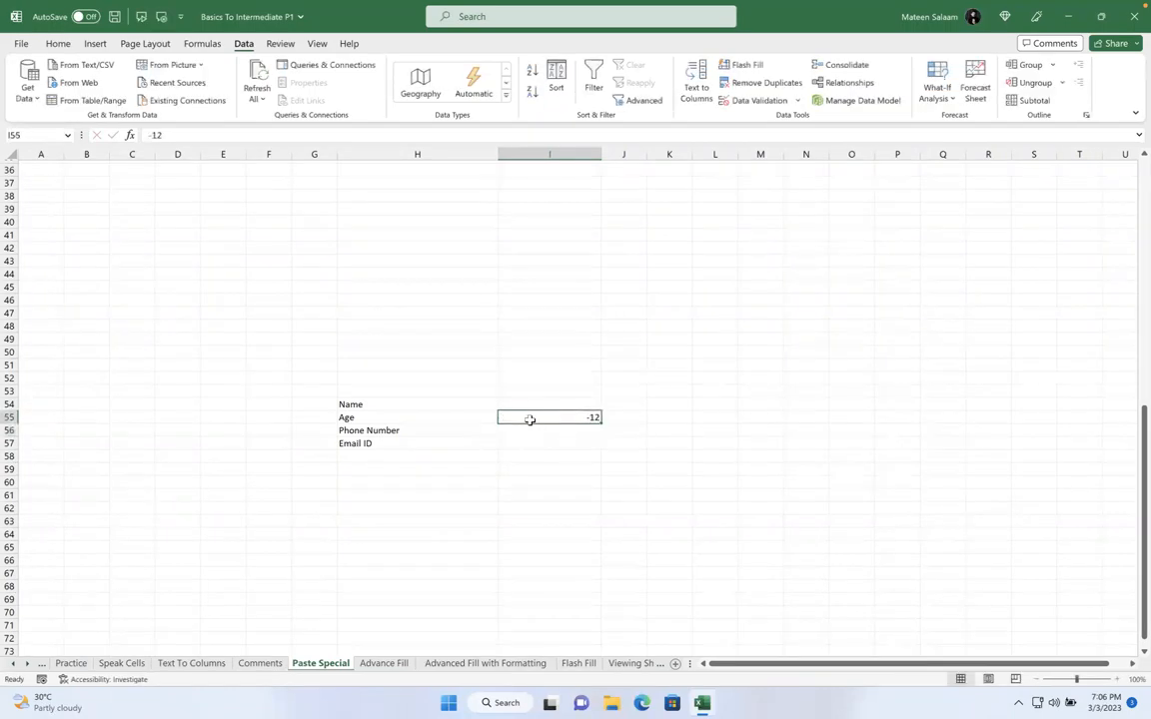
Reapply the whole-number rule between 1 and 100 to I55
left_click(748, 101)
left_click(700, 155)
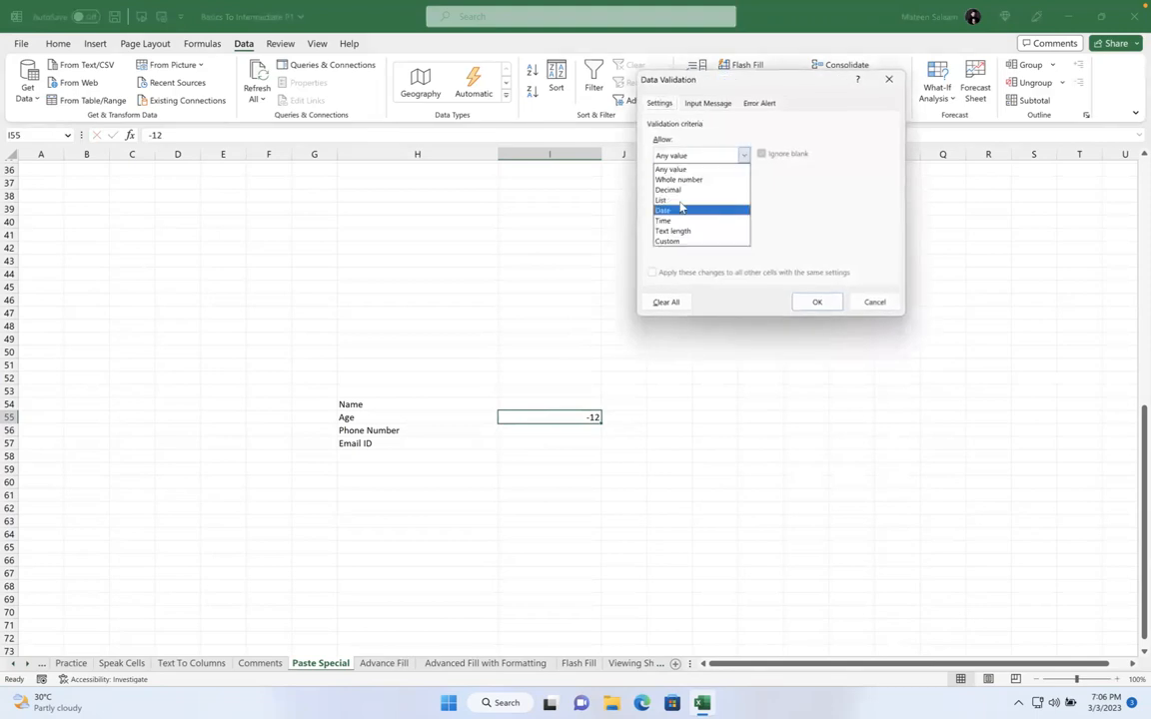
left_click(679, 180)
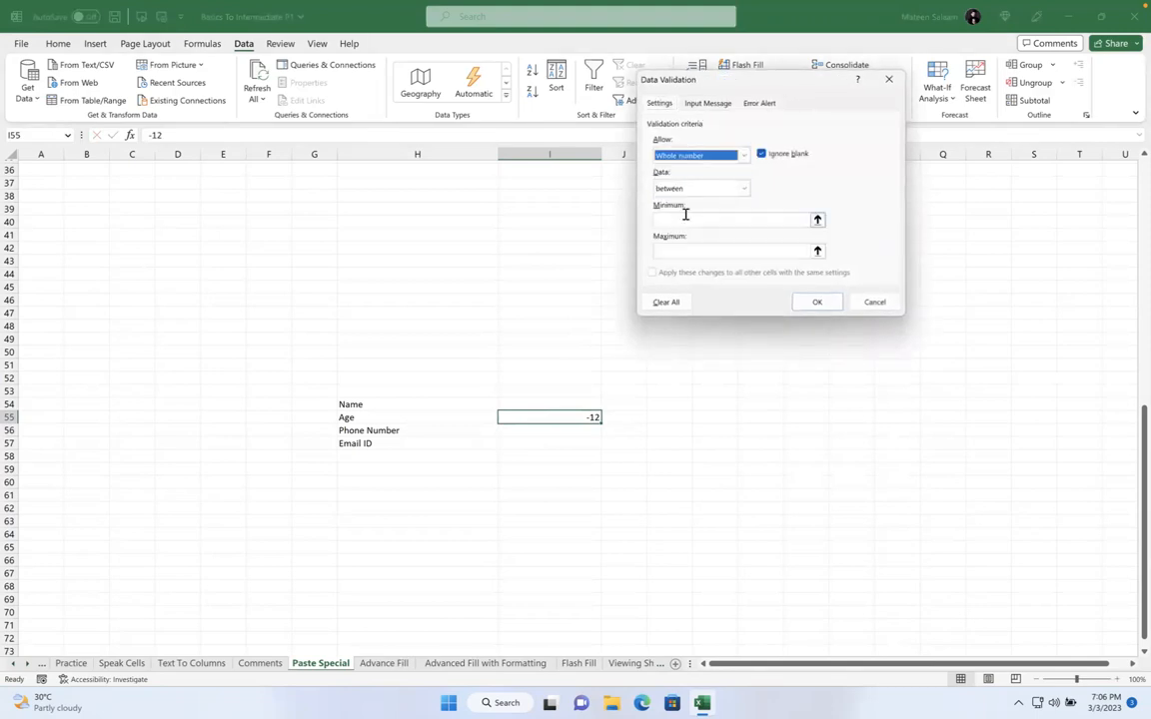
left_click(685, 218)
type("1")
left_click(686, 251)
type("100")
left_click(816, 302)
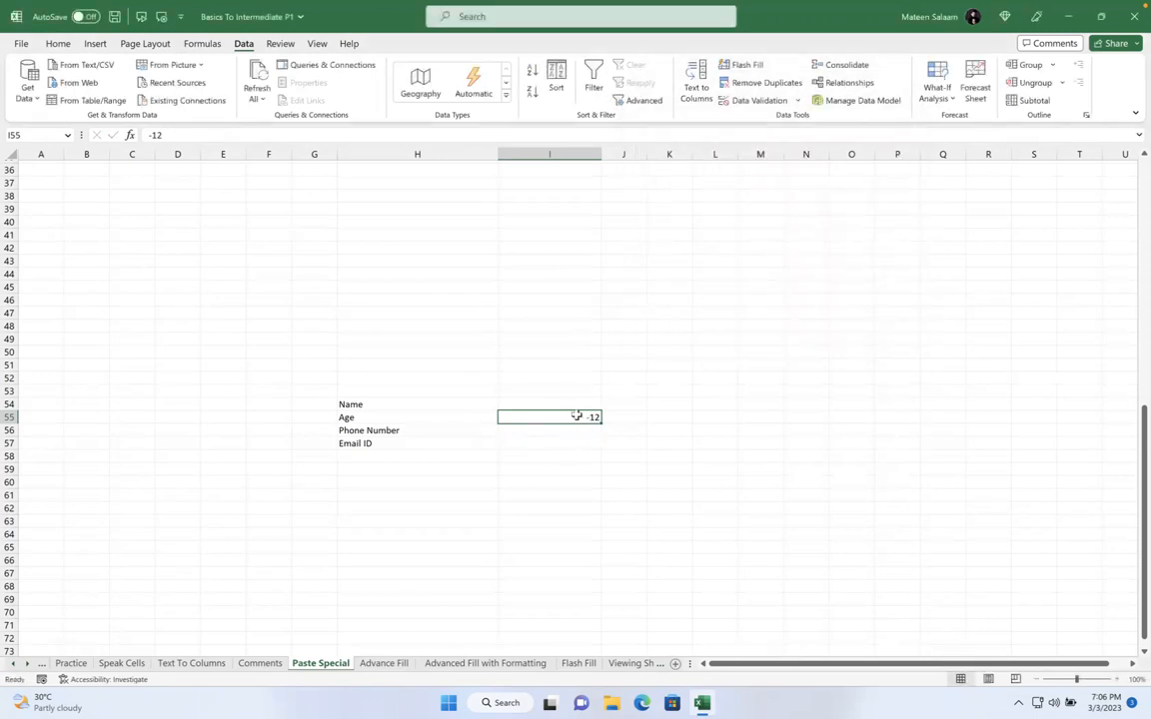
Test I55: -12 and 101 are rejected, 1 is accepted
type("-12")
key("Return")
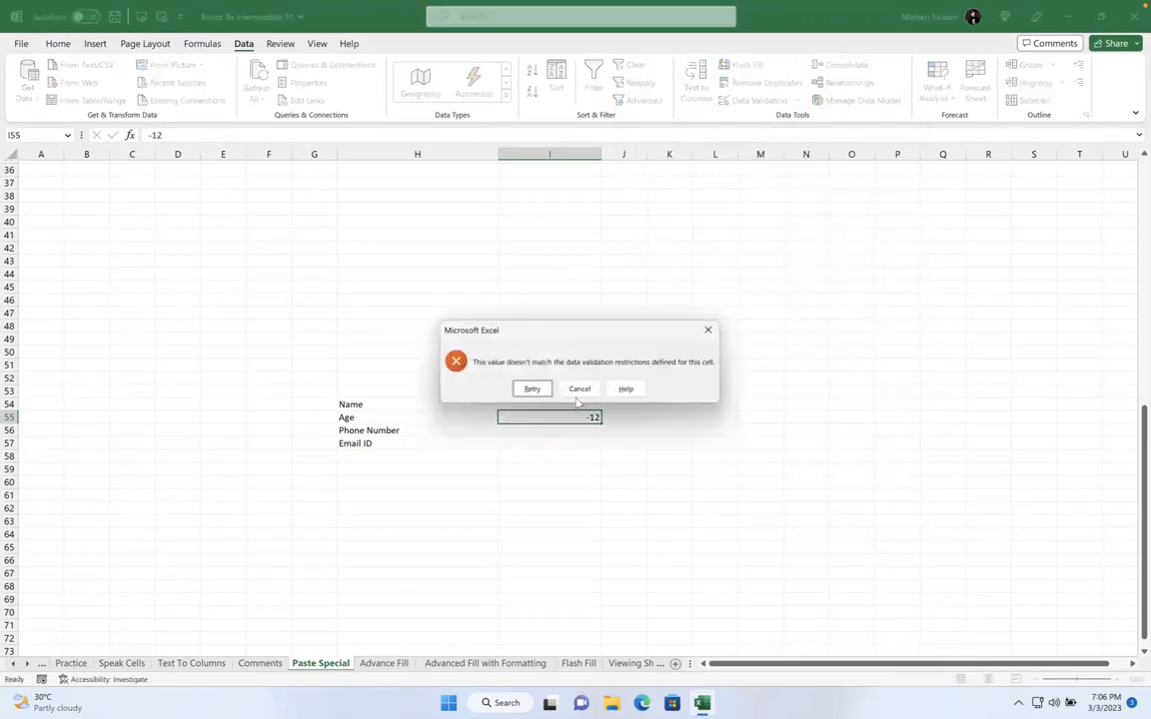
left_click(580, 388)
type("1")
key("Return")
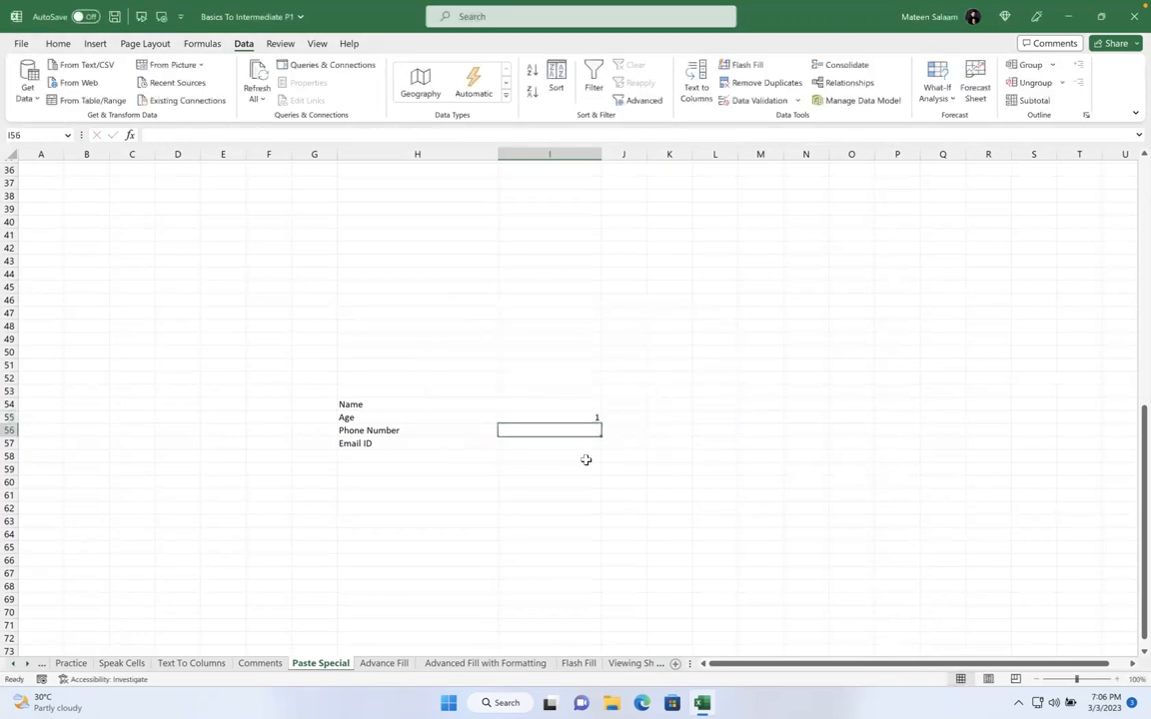
left_click(562, 416)
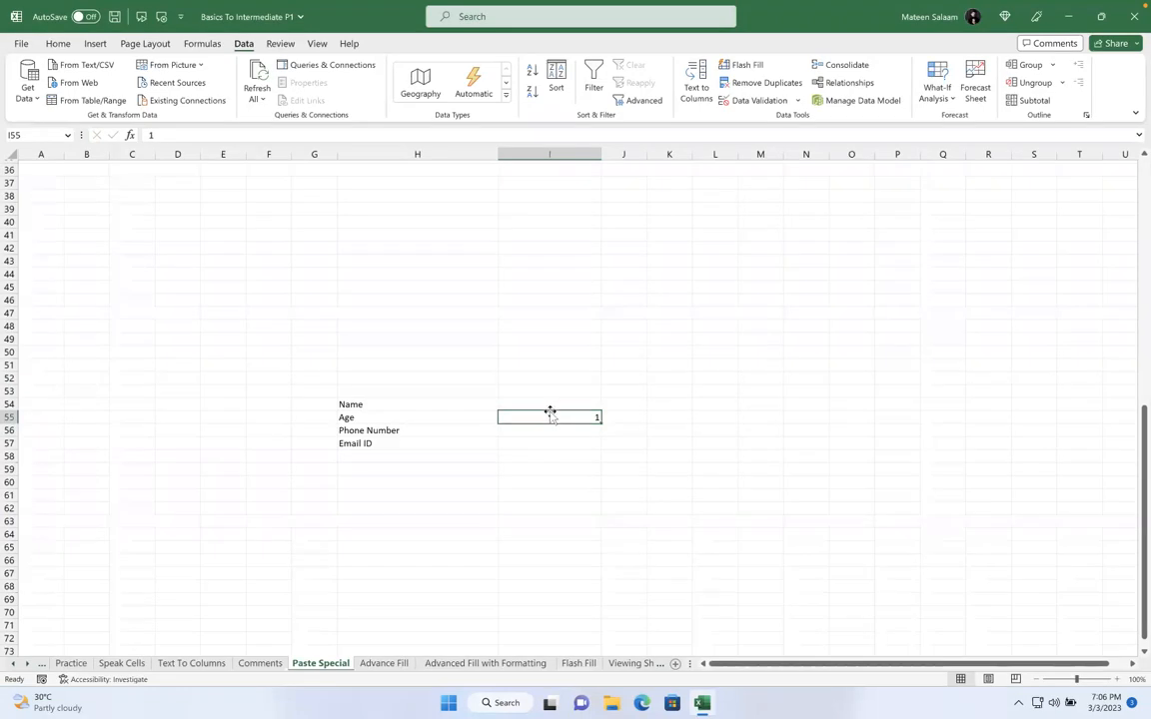
type("101")
key("Return")
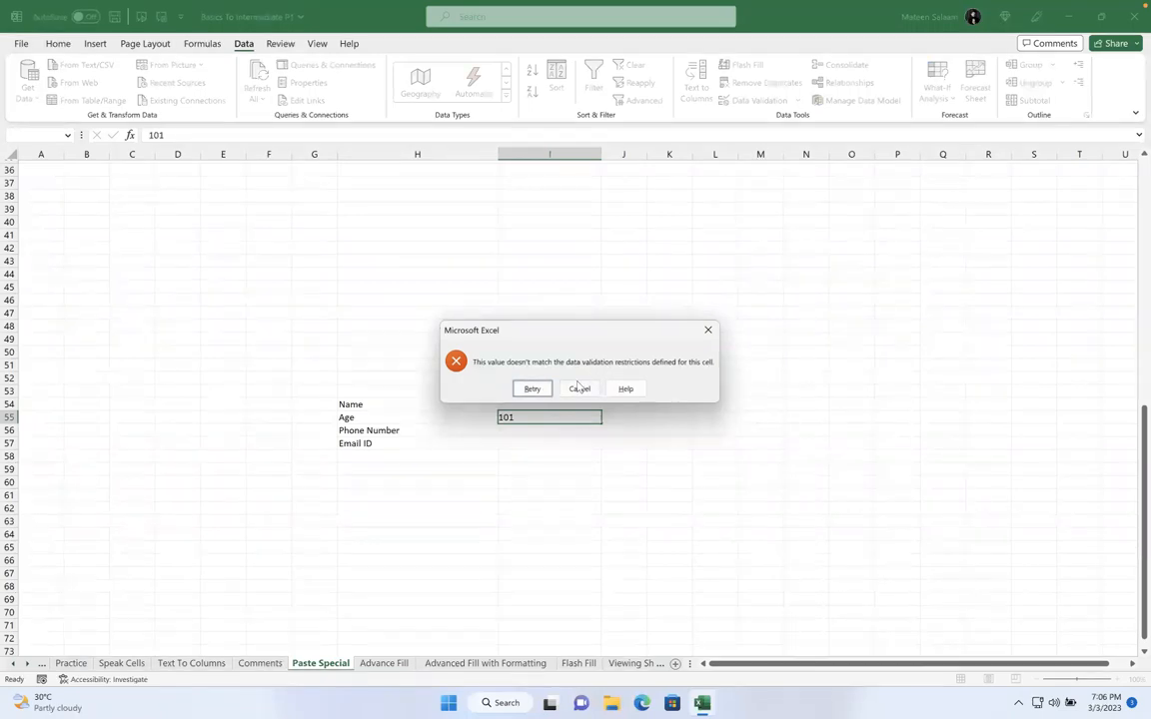
left_click(579, 389)
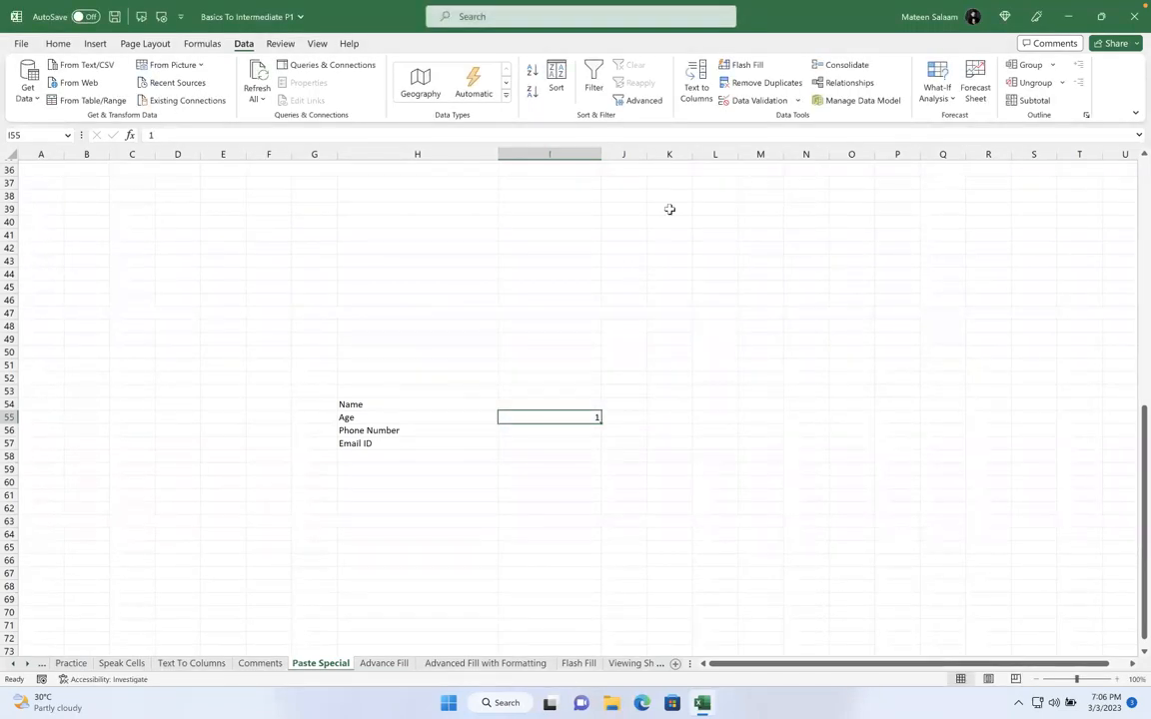
left_click(744, 100)
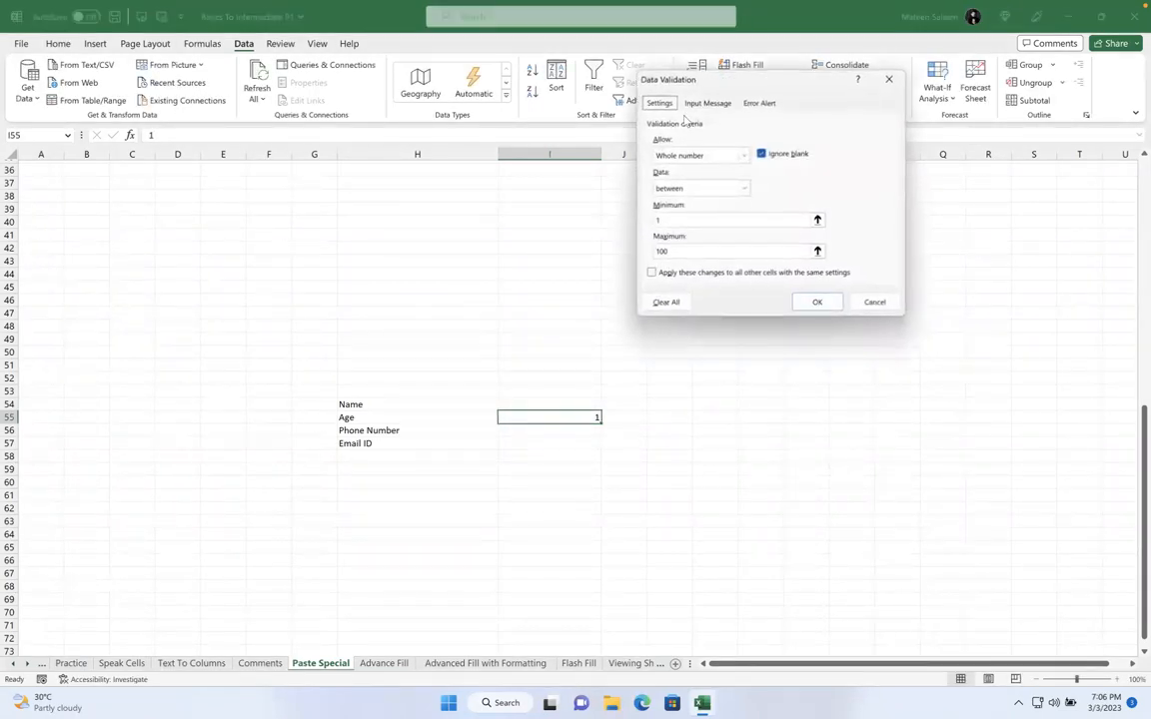
Add an 'Age Restriction' error alert reading 'Please enter valid age between 1 to 100'
left_click(759, 103)
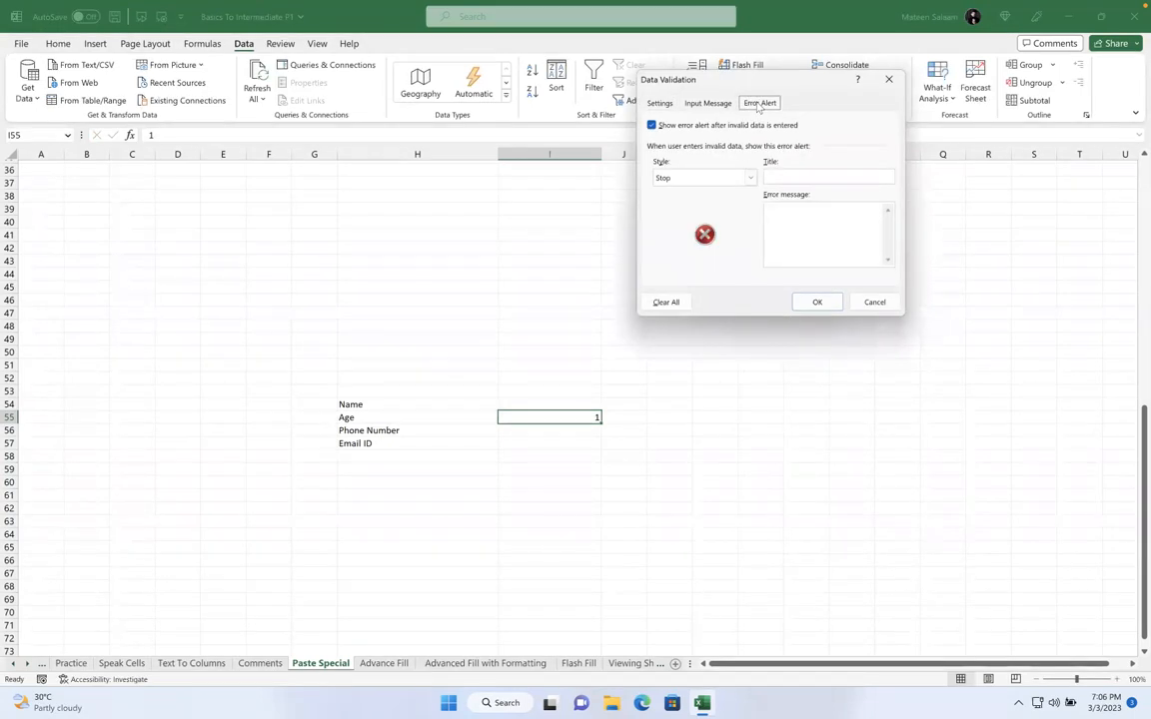
left_click(784, 173)
type("Age restriction")
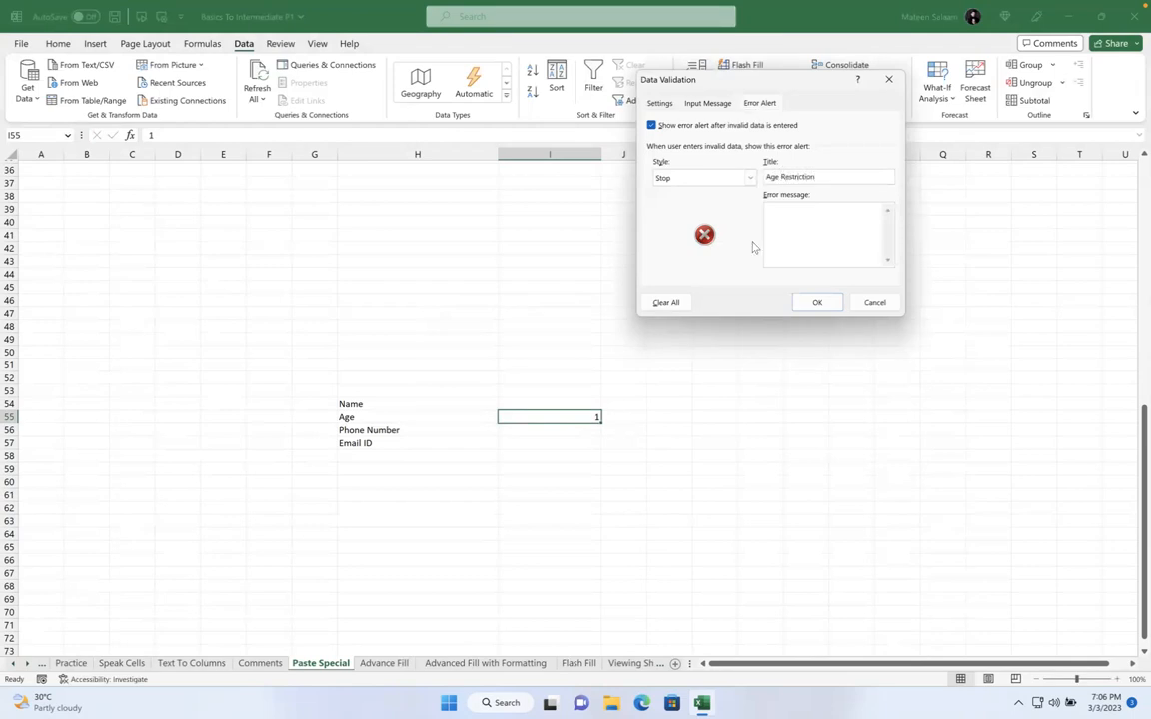
left_click(801, 229)
left_click(816, 303)
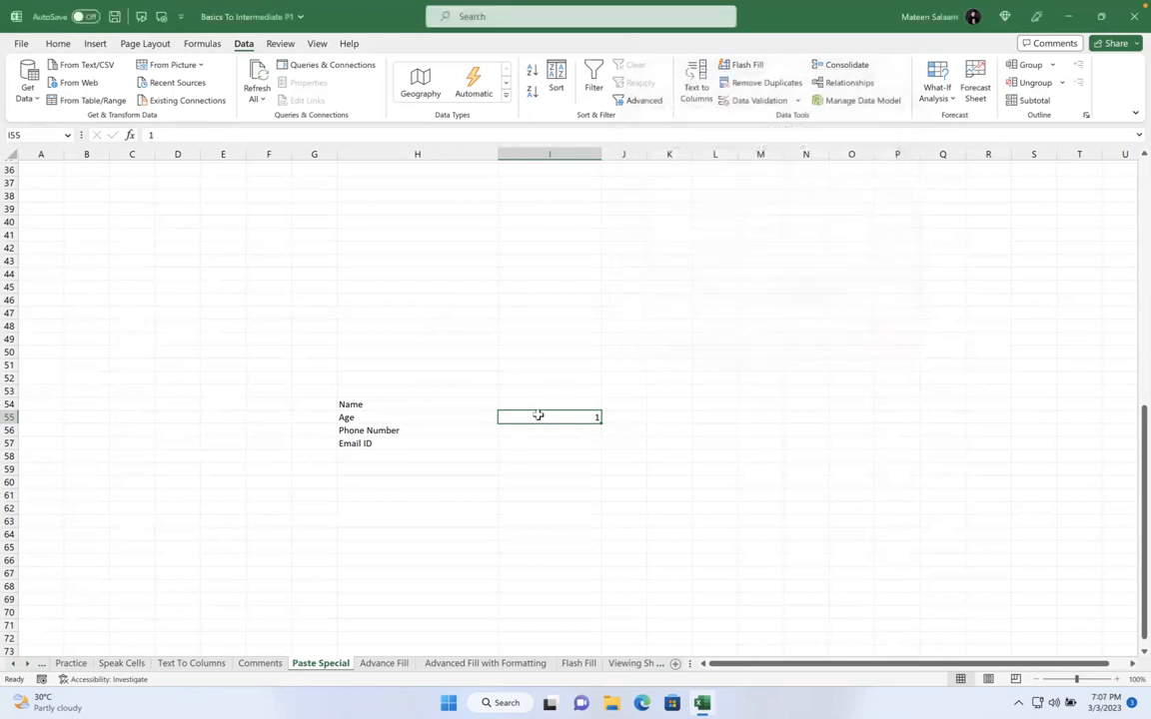
Enter 101 in I55 to see the custom alert, then cancel it
type("101")
key("Return")
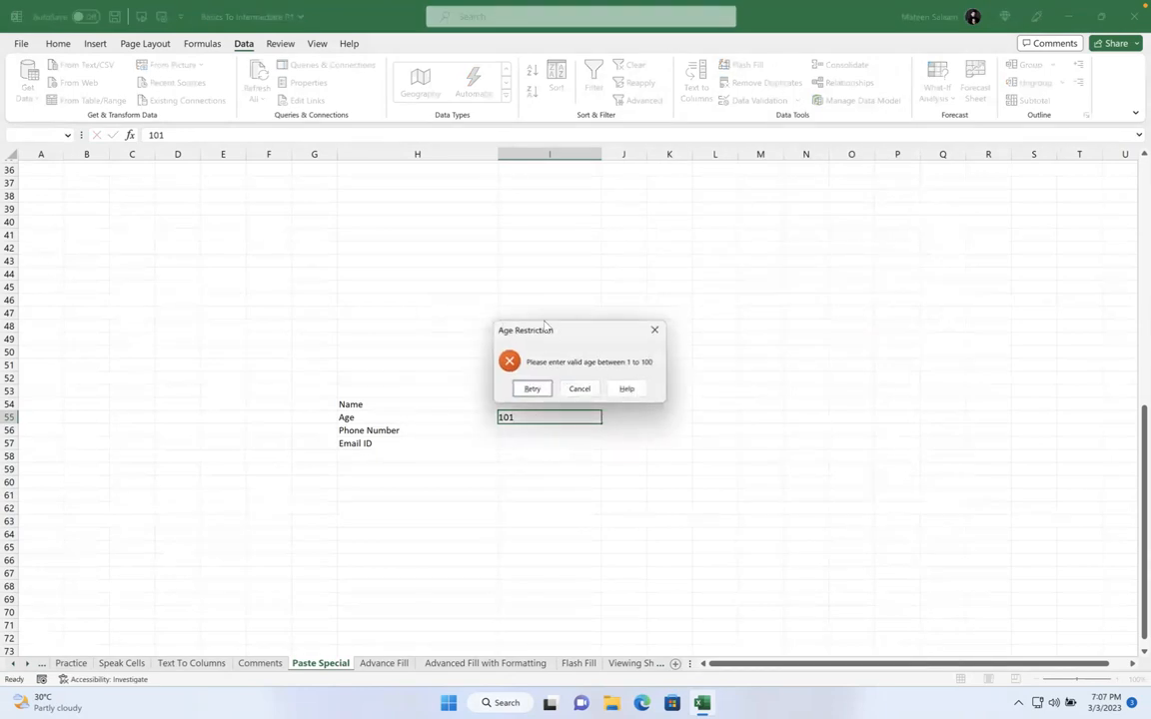
left_click(579, 389)
left_click(534, 431)
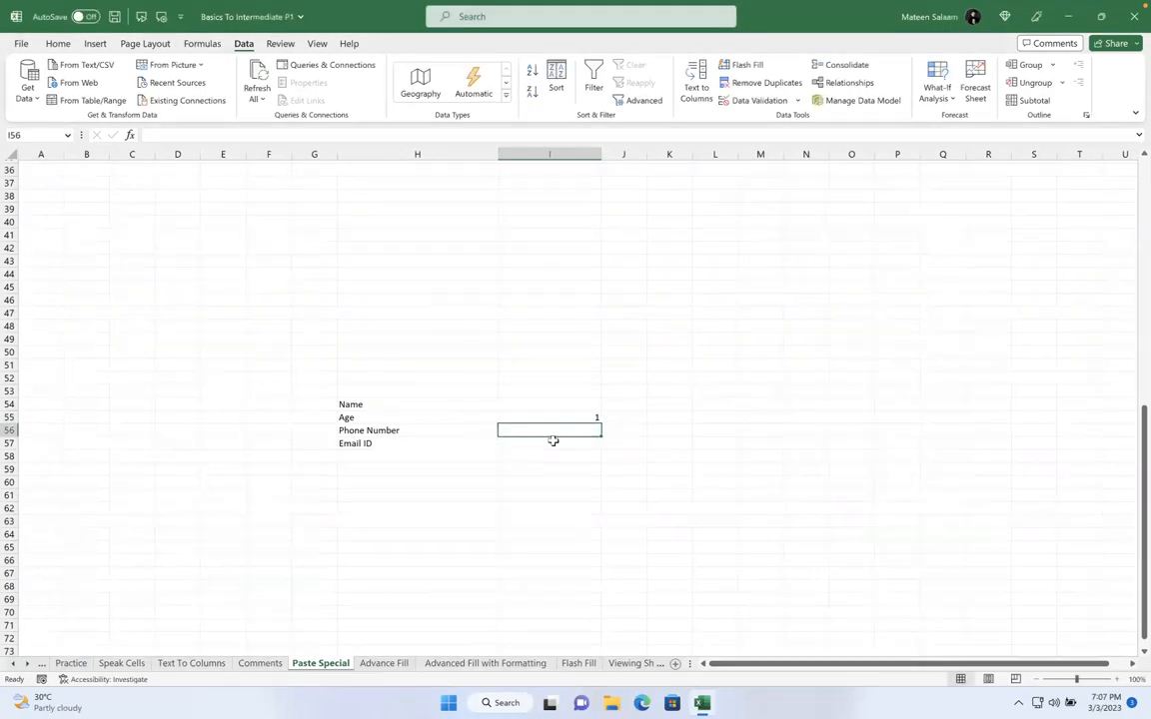
Set the Phone Number cell I56 validation to Whole number, between, ready for limits
left_click(744, 100)
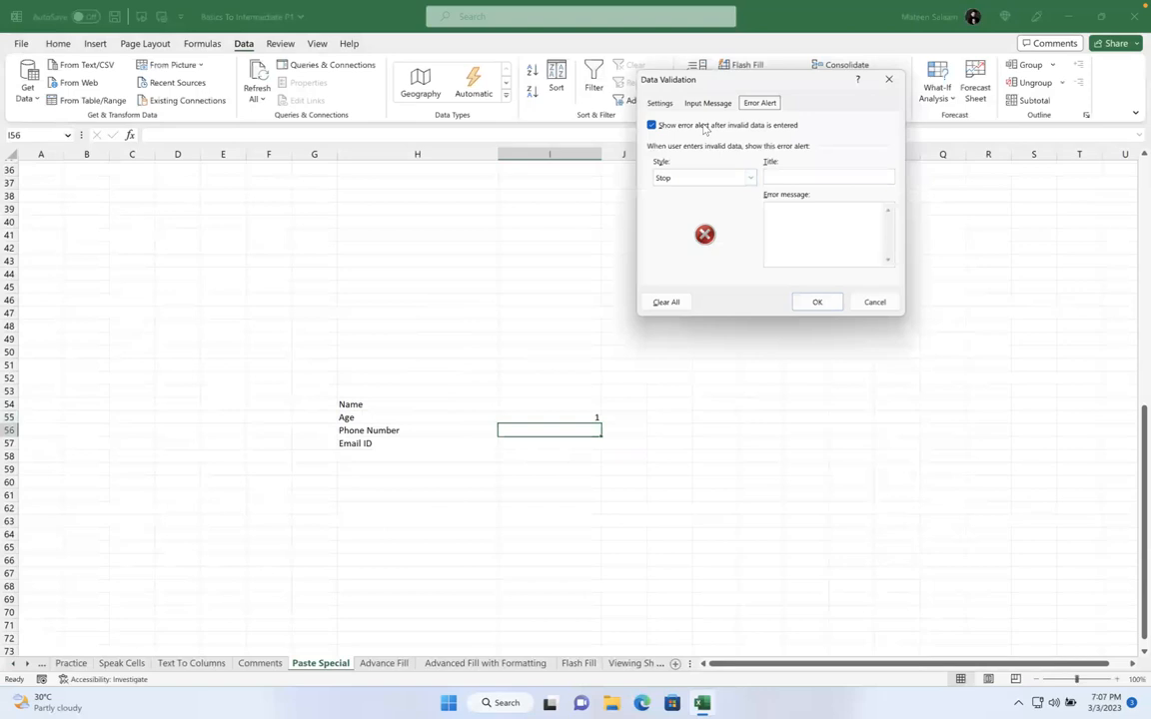
left_click(660, 103)
left_click(711, 156)
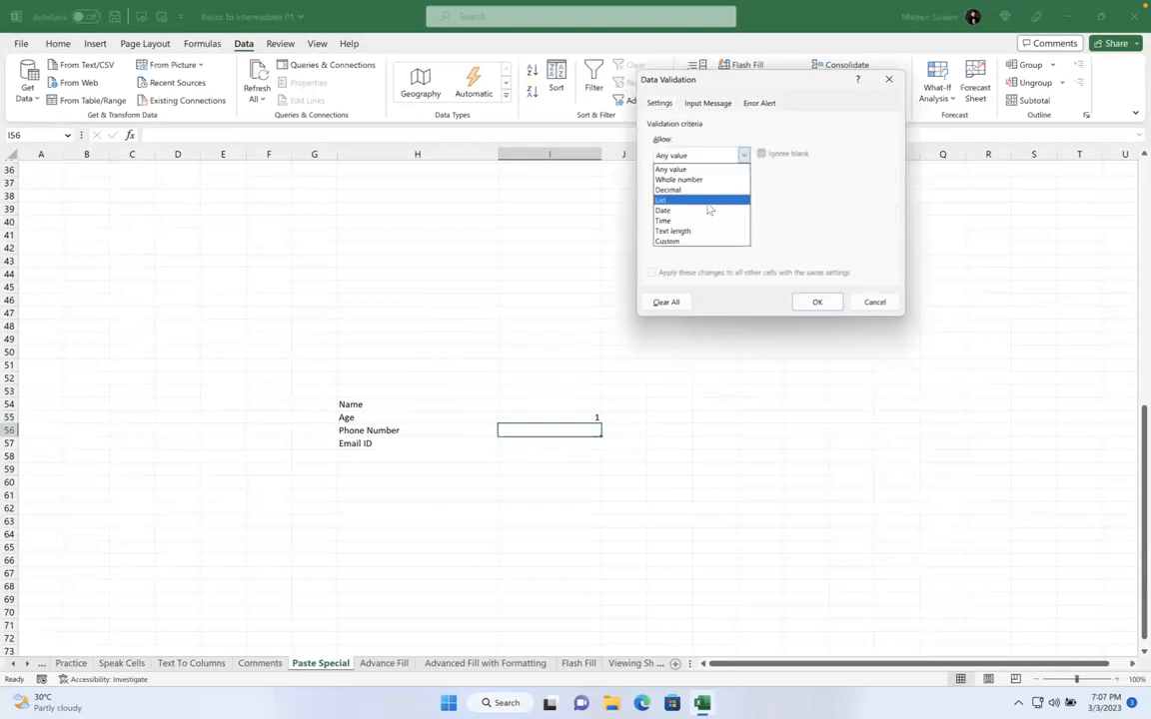
left_click(711, 181)
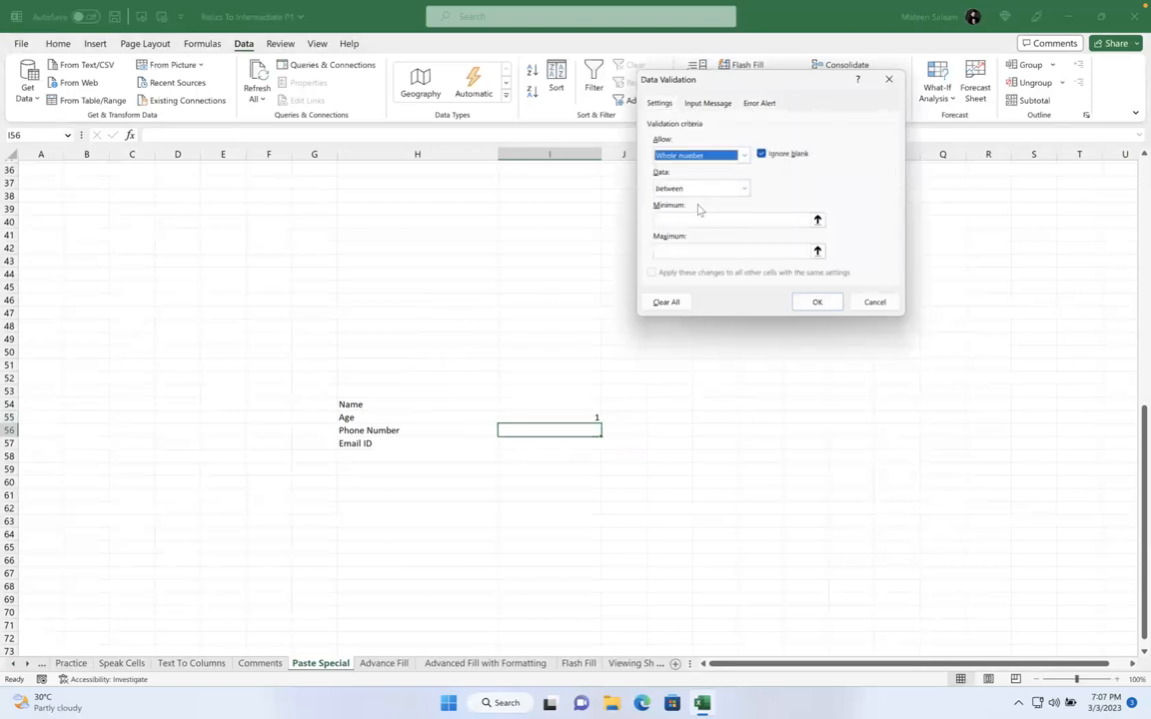
left_click(683, 219)
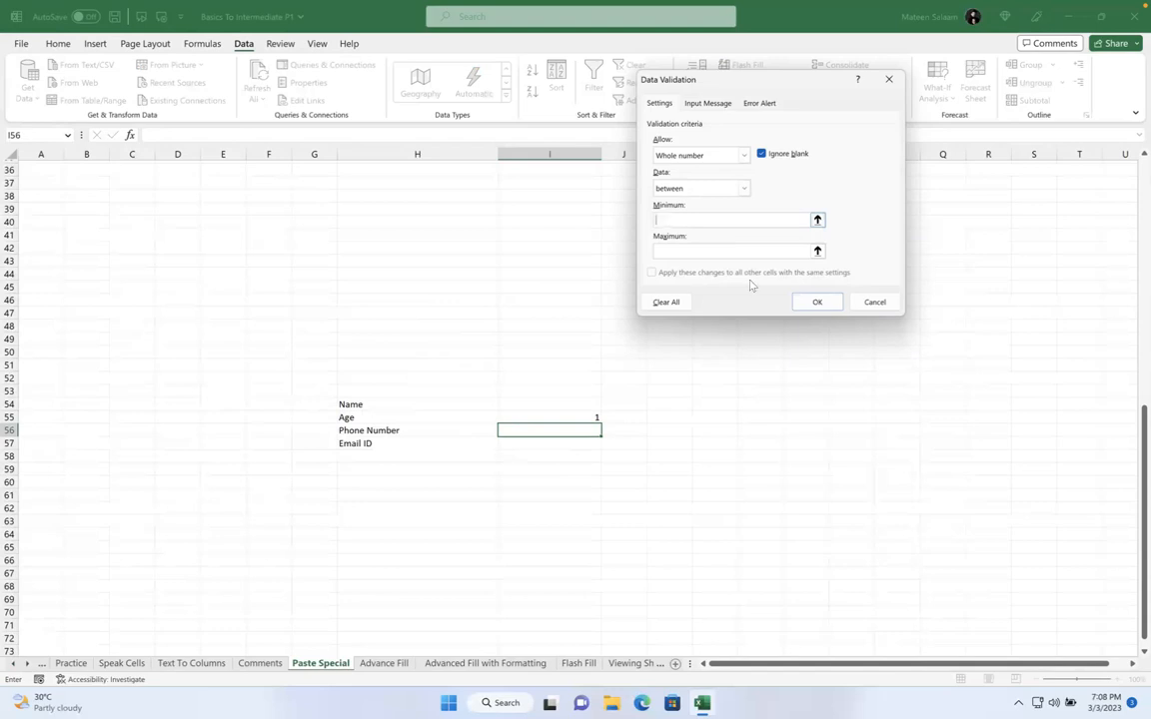
Set I56's limits to a minimum of 100000 and maximum of 999999
type("111111")
type("+")
key("shift+Left")
key("shift+Left")
key("shift+Left")
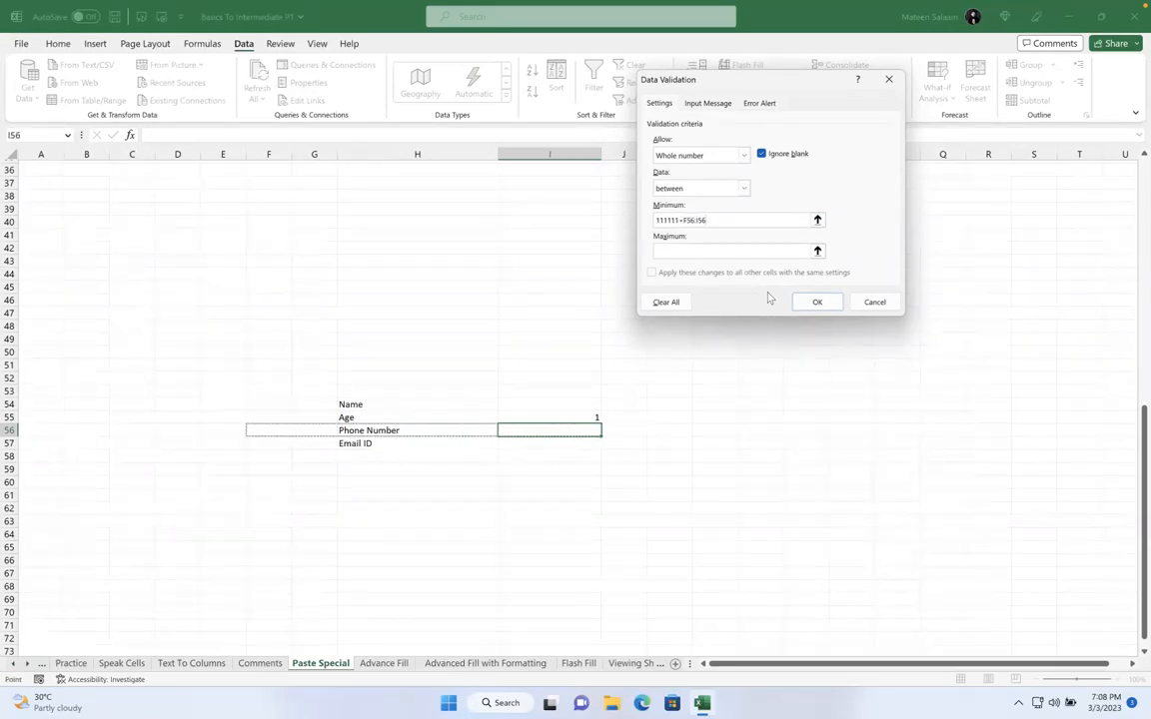
left_click(678, 219)
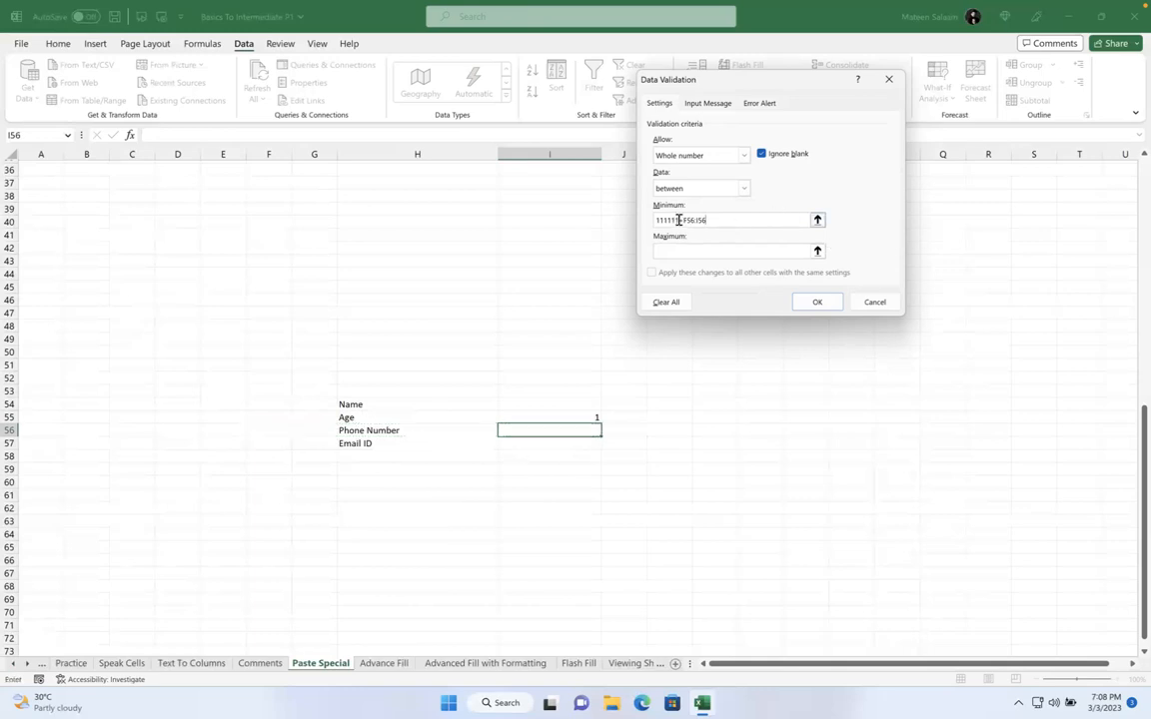
key("BackSpace")
key("BackSpace")
key("BackSpace")
key("BackSpace")
key("BackSpace")
key("BackSpace")
key("BackSpace")
key("BackSpace")
key("BackSpace")
key("BackSpace")
key("BackSpace")
key("BackSpace")
key("BackSpace")
key("BackSpace")
type("100000")
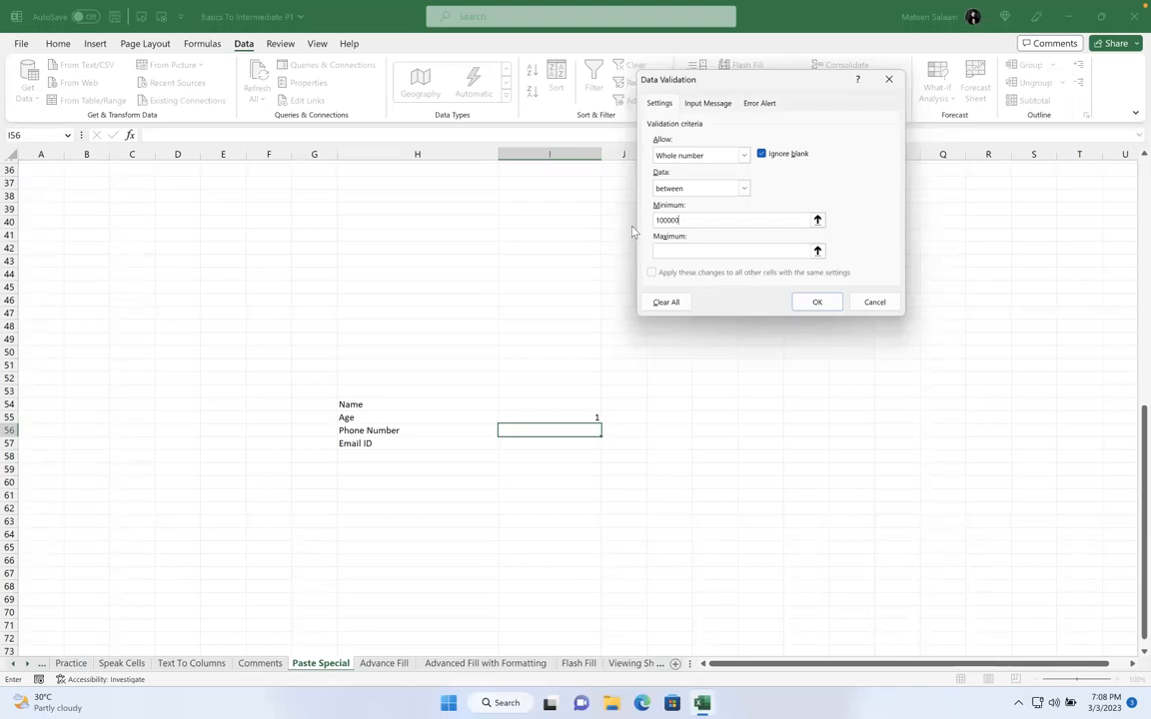
type("10")
key("BackSpace")
key("BackSpace")
key("BackSpace")
key("BackSpace")
key("BackSpace")
key("BackSpace")
key("BackSpace")
key("BackSpace")
type("100000")
left_click(686, 254)
type("999999")
left_click(815, 303)
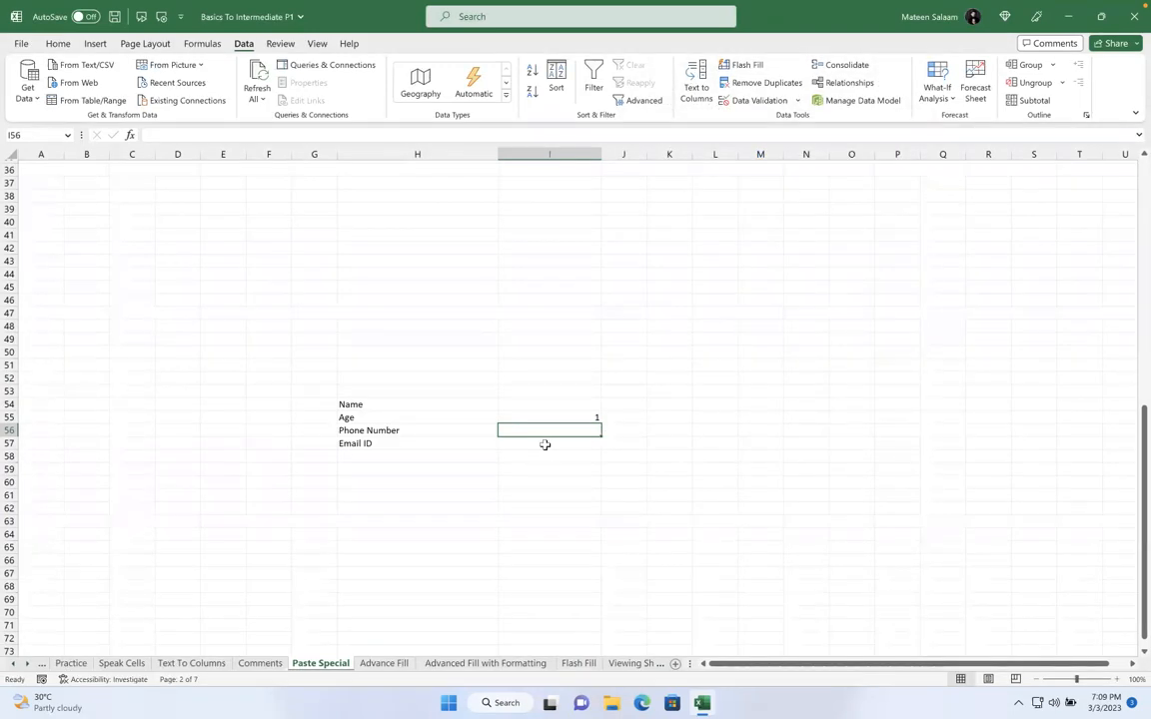
Test I56 with 31438574 and 3143857, cancelling both rejections
type("31438574")
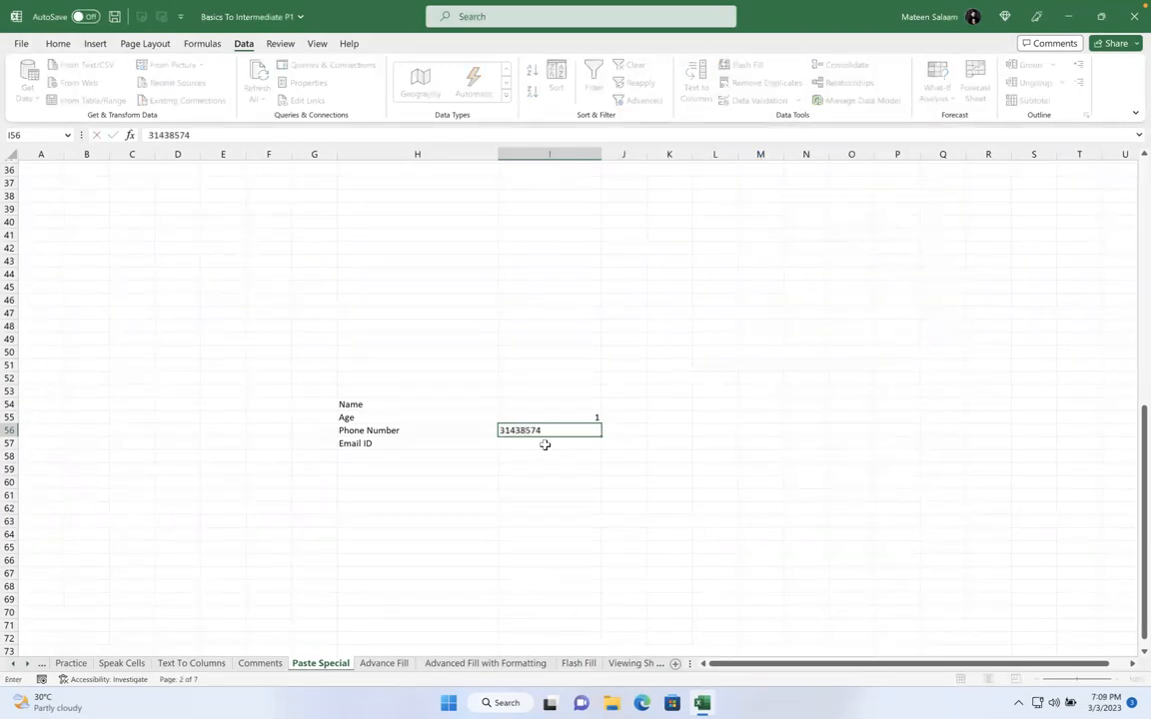
key("Return")
left_click(580, 388)
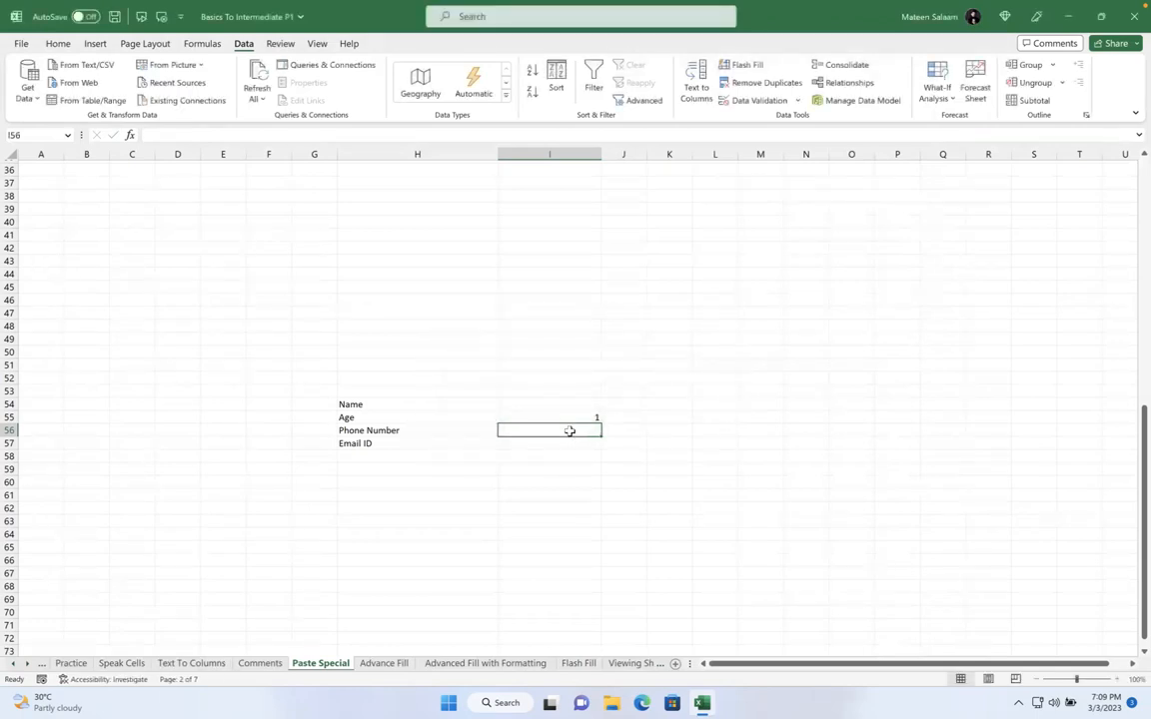
type("3143857")
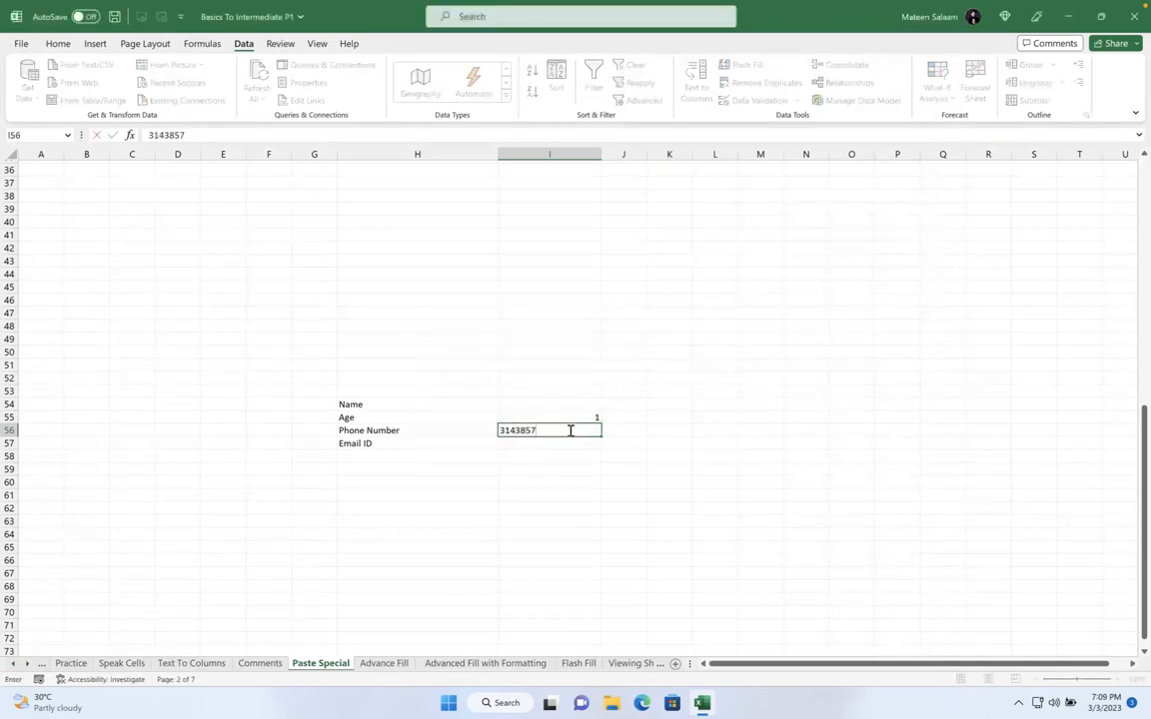
key("Return")
left_click(578, 388)
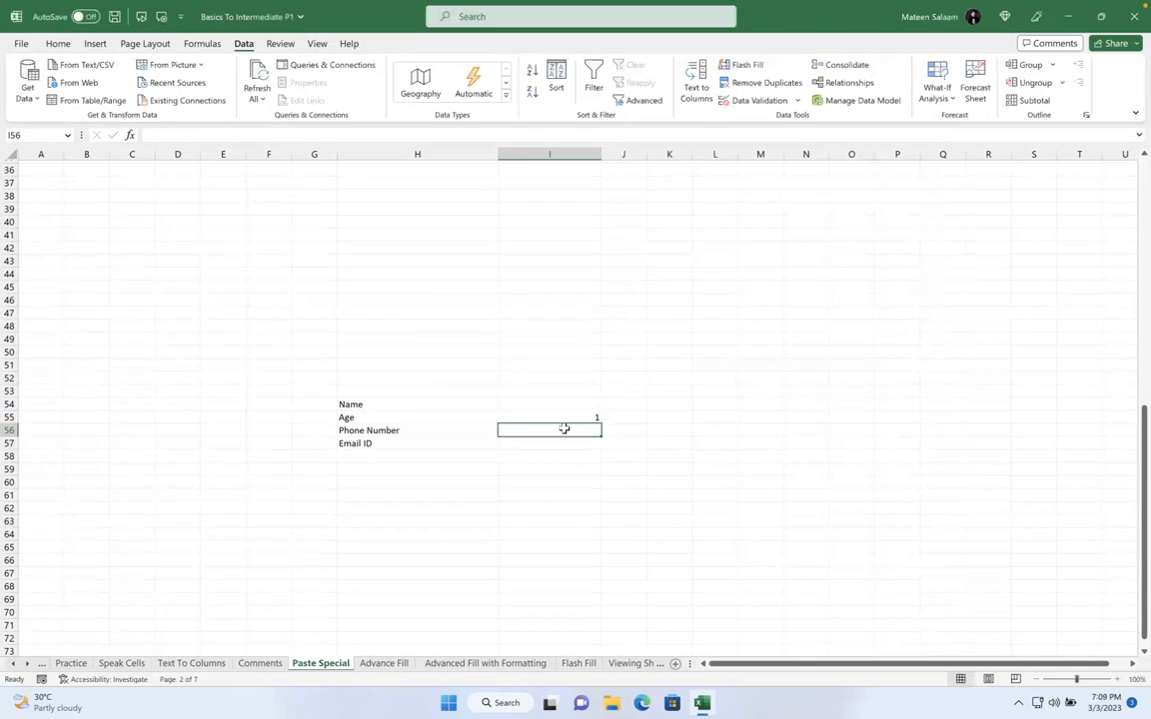
Review I56's validation settings, keeping Whole number and between
left_click(751, 100)
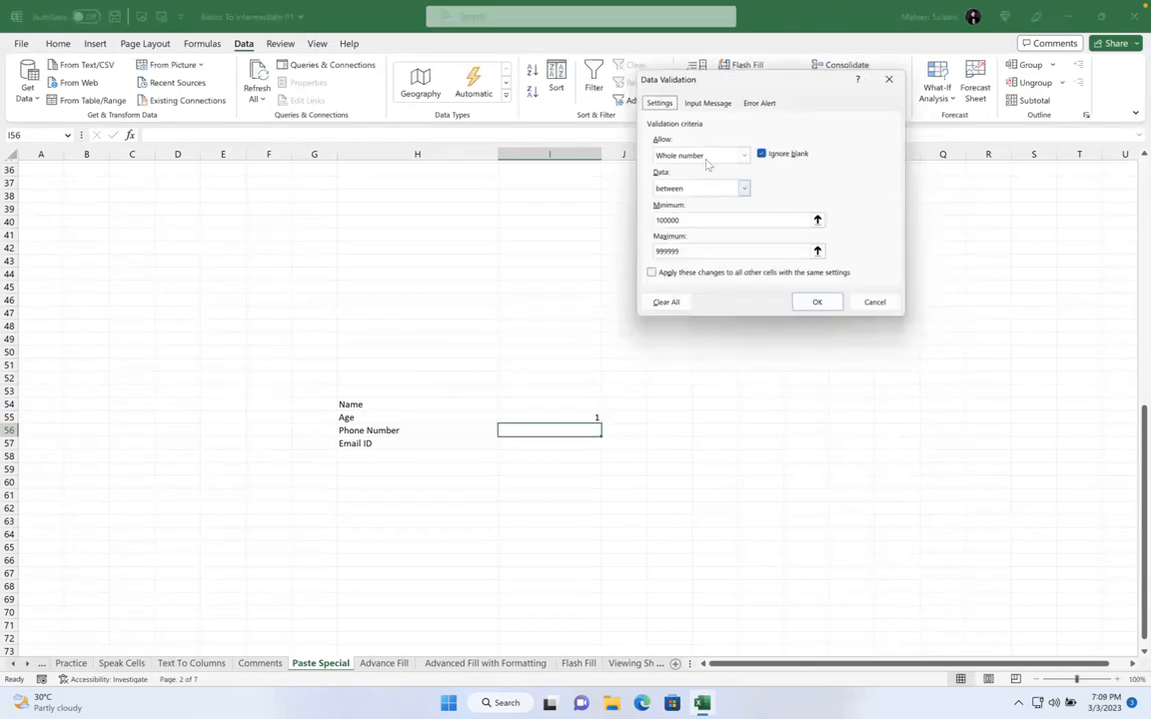
left_click(719, 155)
left_click(722, 157)
left_click(705, 189)
left_click(697, 201)
left_click(689, 221)
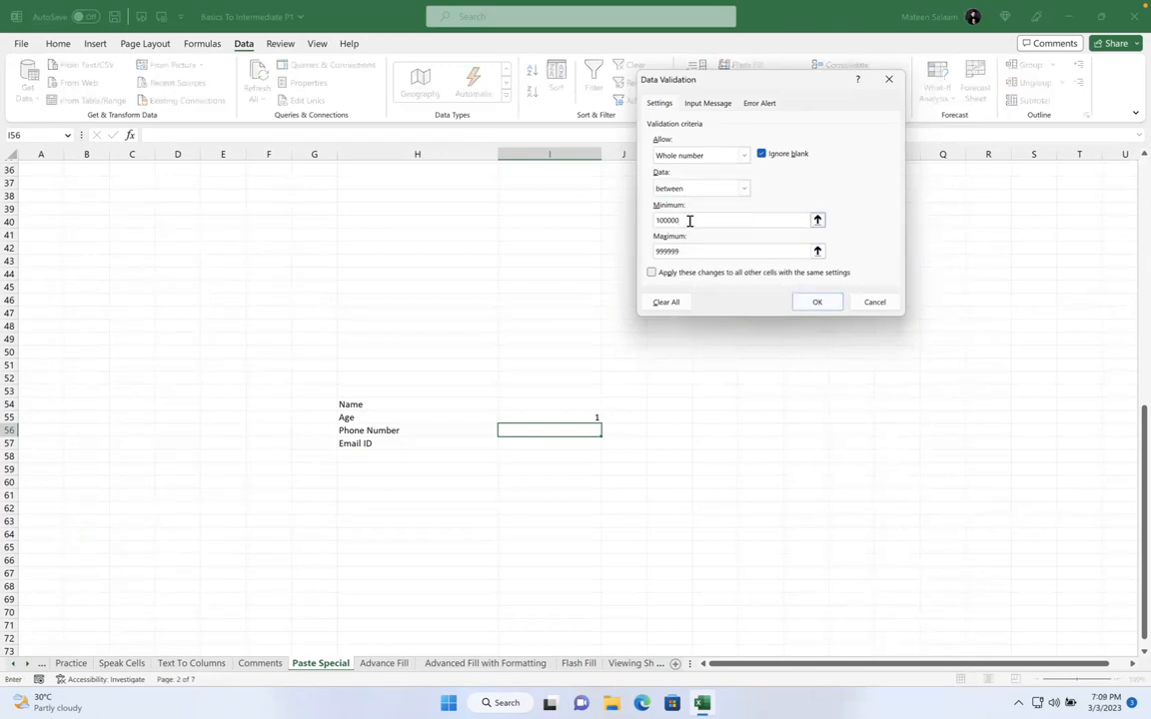
key("Return")
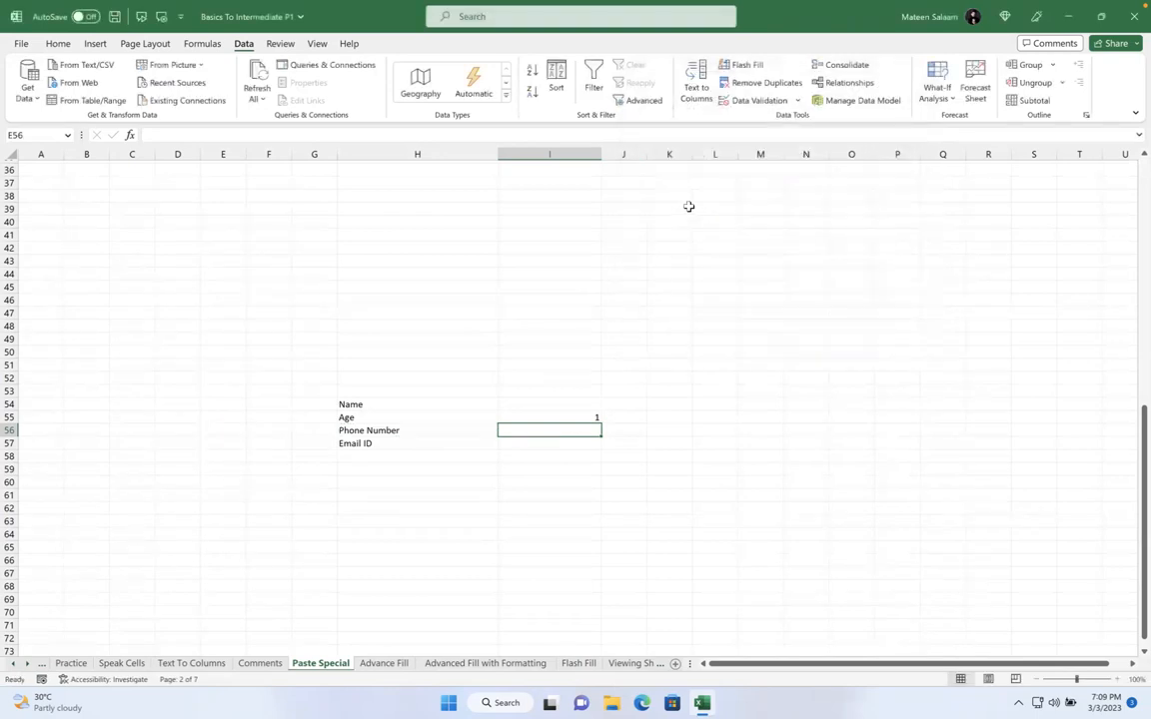
Re-enter limits 100000 and 999999, then see 31438574 rejected again
left_click(750, 103)
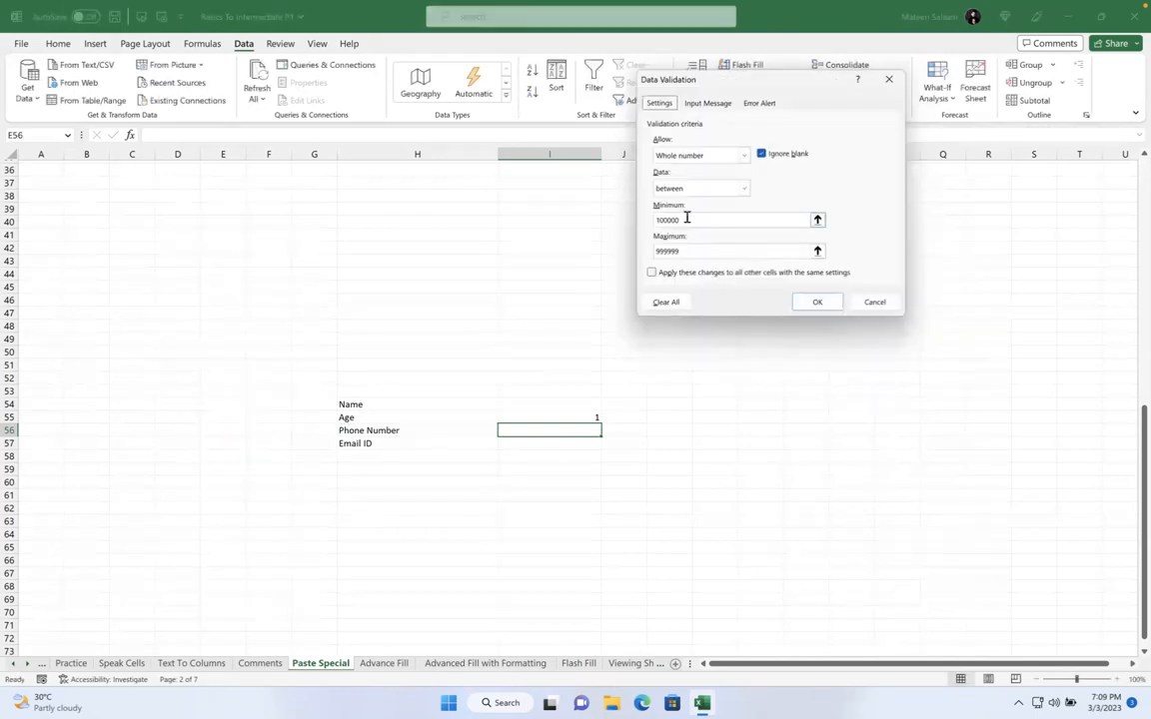
key("BackSpace")
key("BackSpace")
key("BackSpace")
key("BackSpace")
key("BackSpace")
key("BackSpace")
type("100000")
double_click(696, 253)
type("999999")
key("Return")
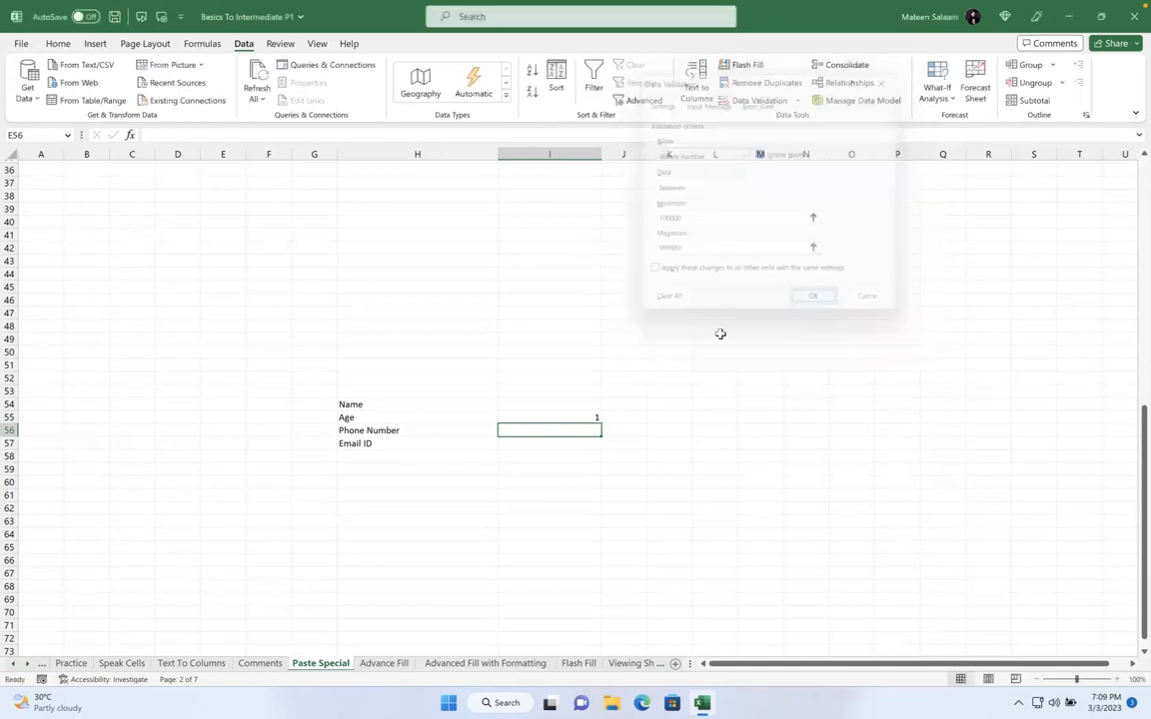
type("31438574")
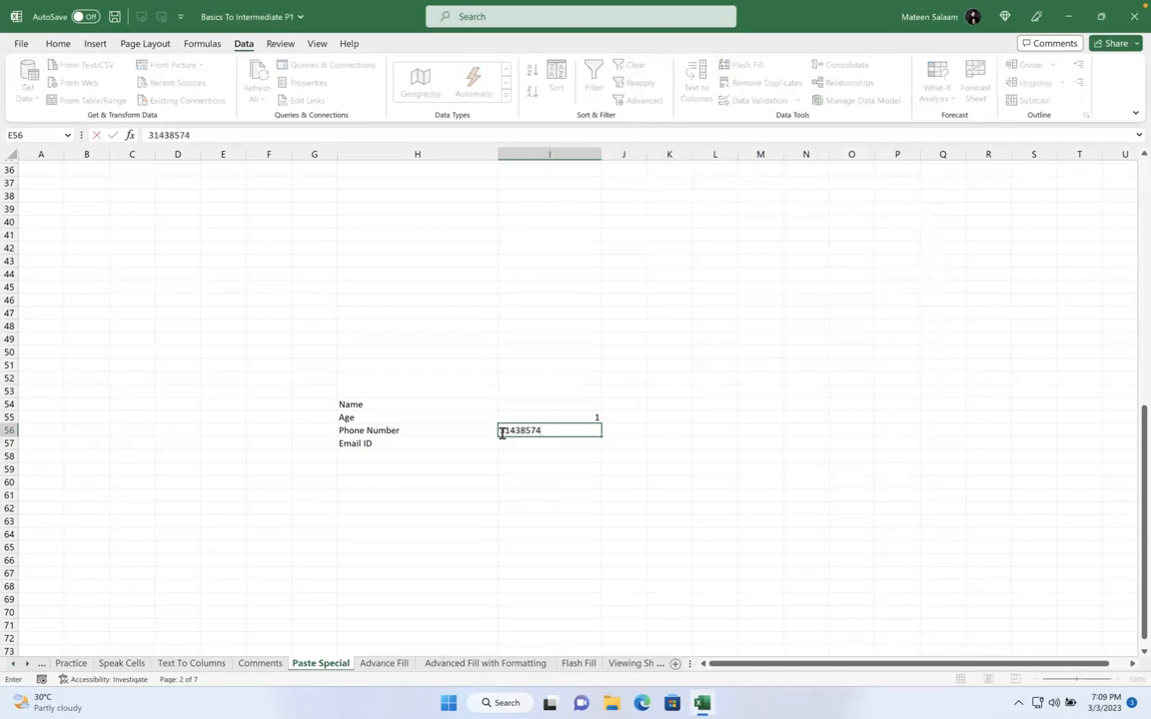
key("Return")
left_click(589, 386)
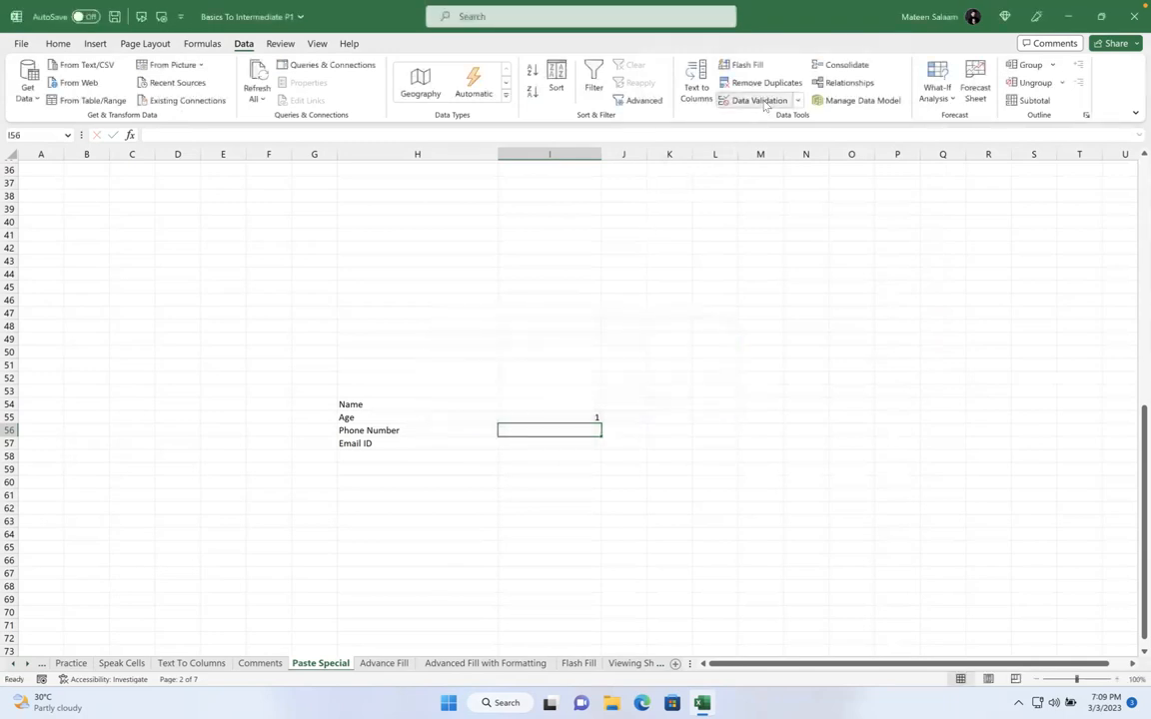
Widen I56's limits to 10000000 minimum and 99999999 maximum
left_click(745, 101)
left_click(688, 221)
type("0000000")
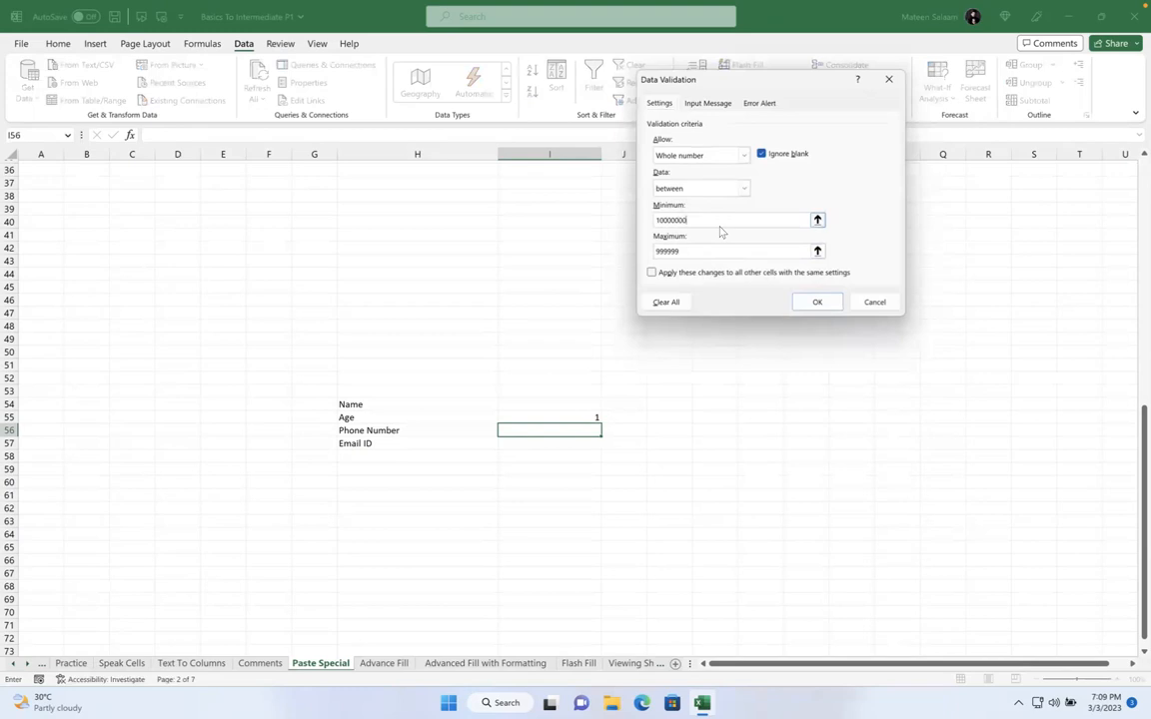
left_click(699, 249)
type("99")
left_click(816, 301)
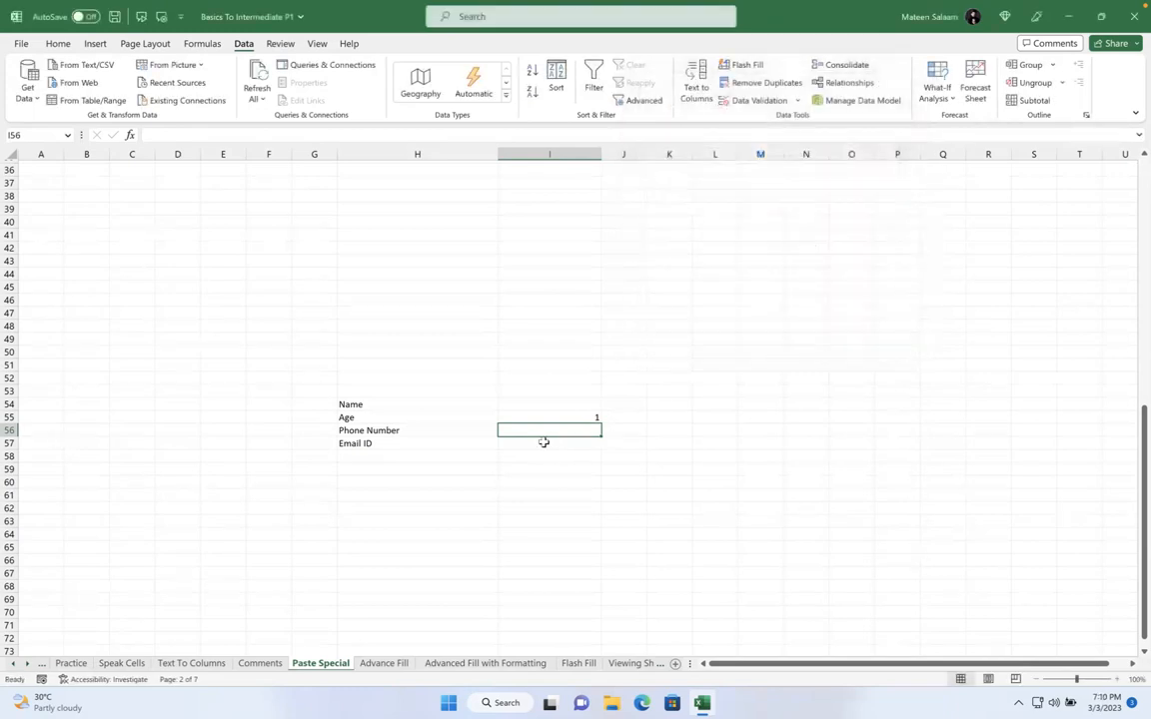
Enter an eight-digit phone number in I56 and confirm it is accepted
type("31438574")
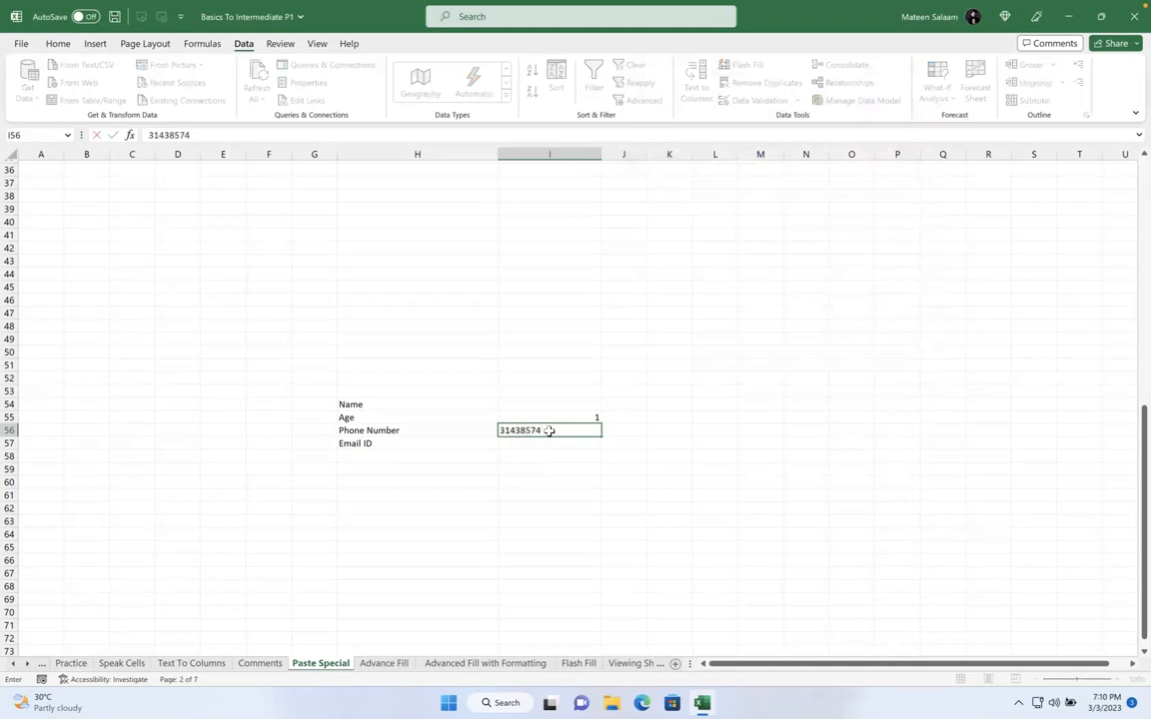
key("Return")
left_click(557, 433)
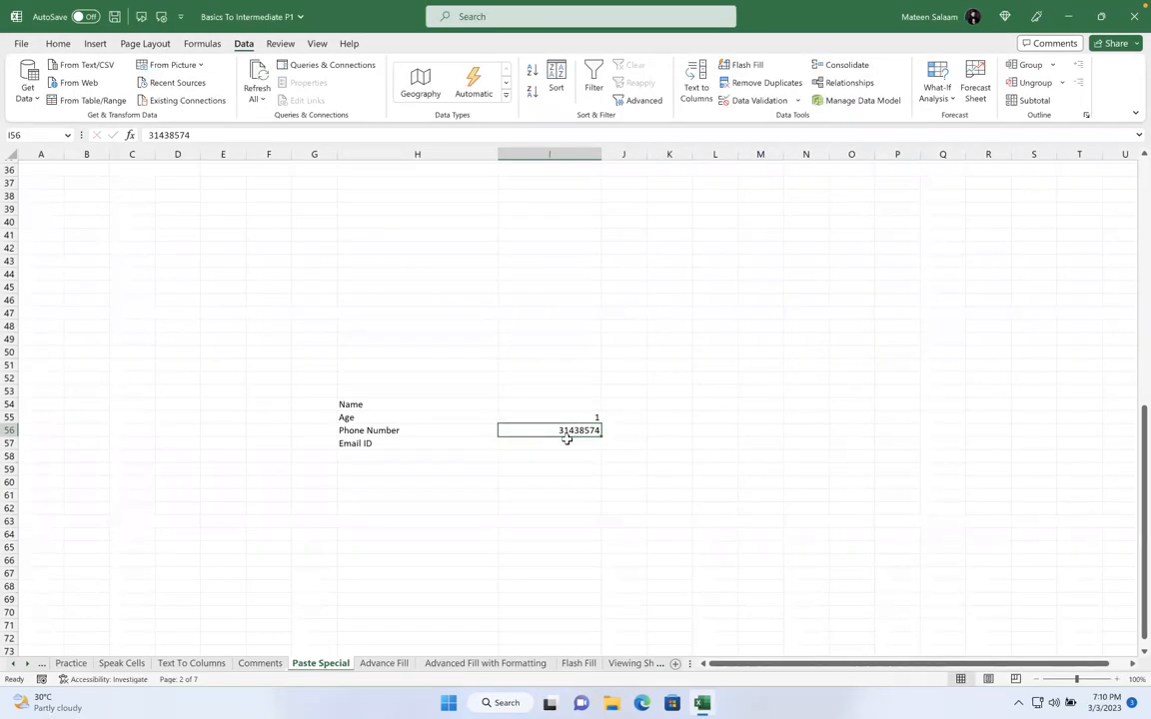
Test ten-digit and six-digit phone entries, cancelling each validation error, then move to I57
key("Return")
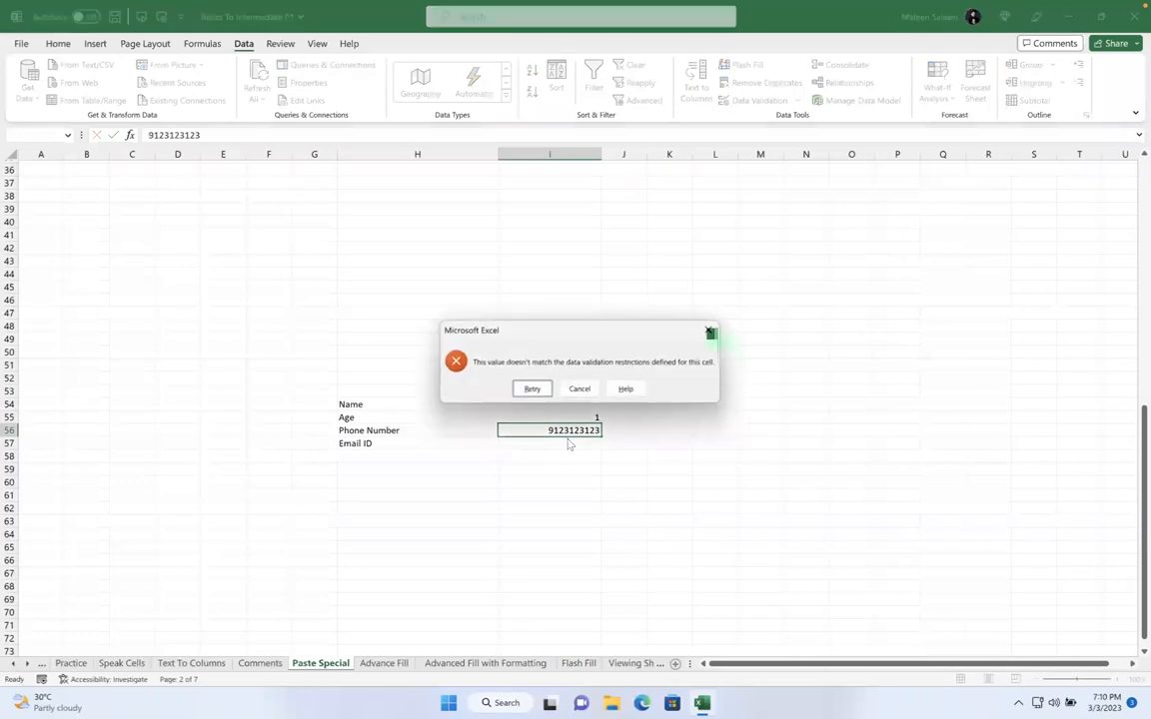
left_click(579, 390)
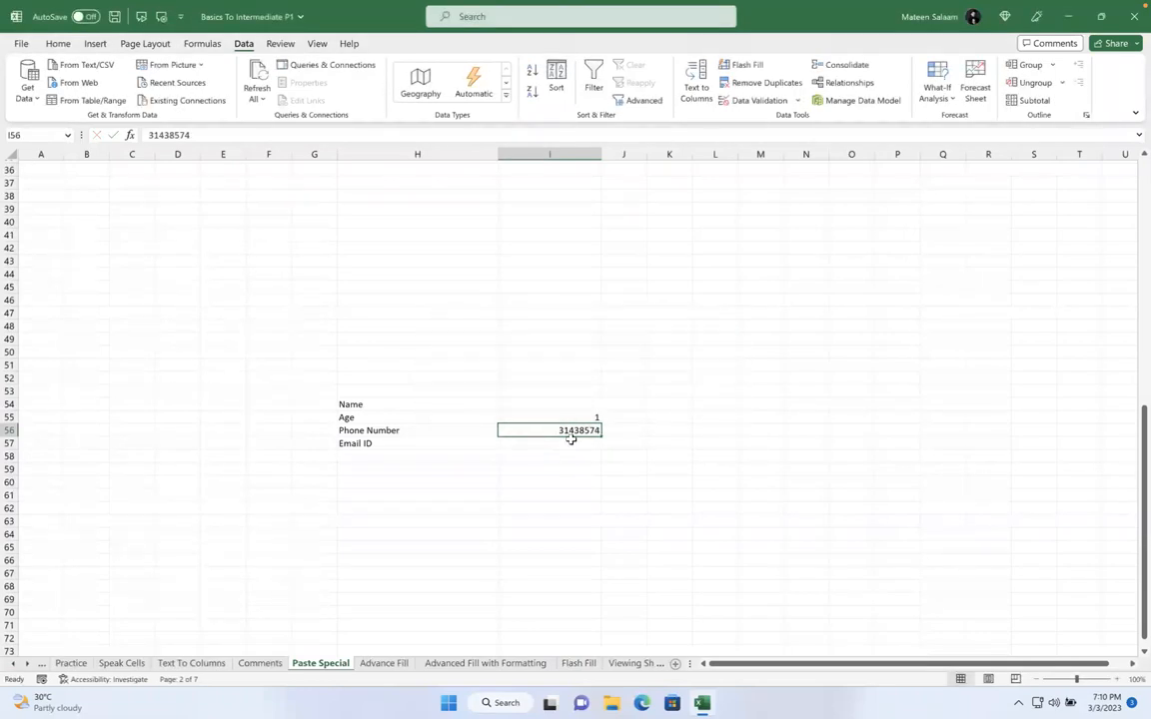
type("771244")
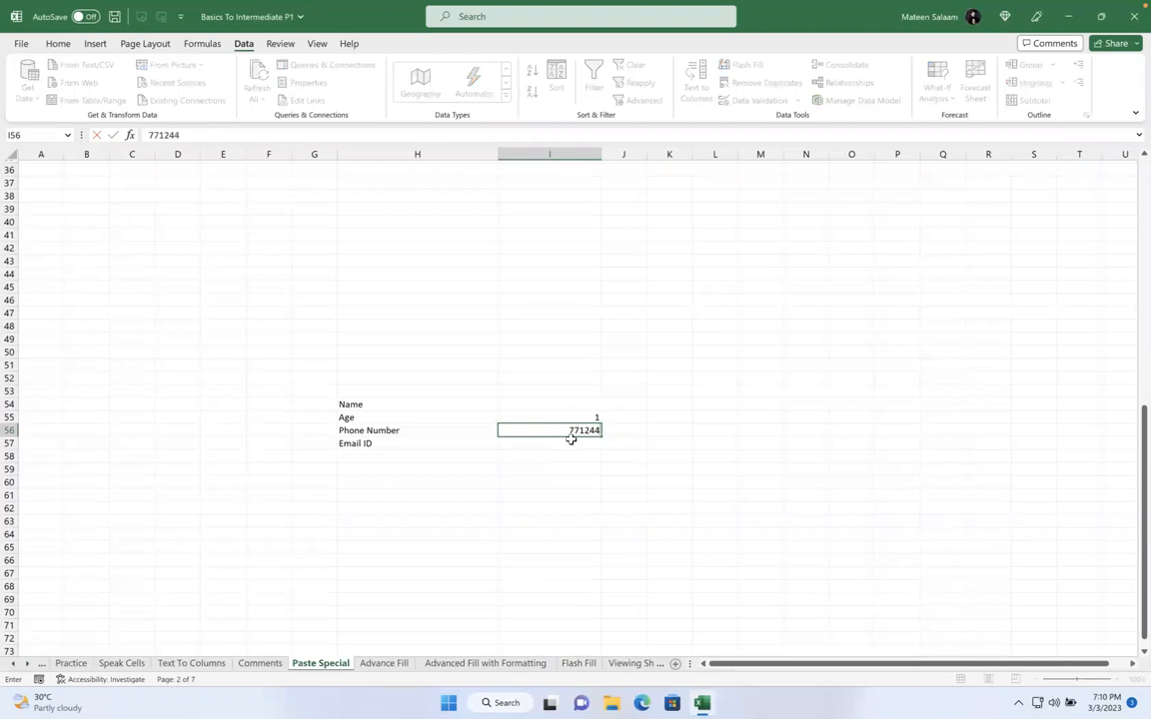
key("Return")
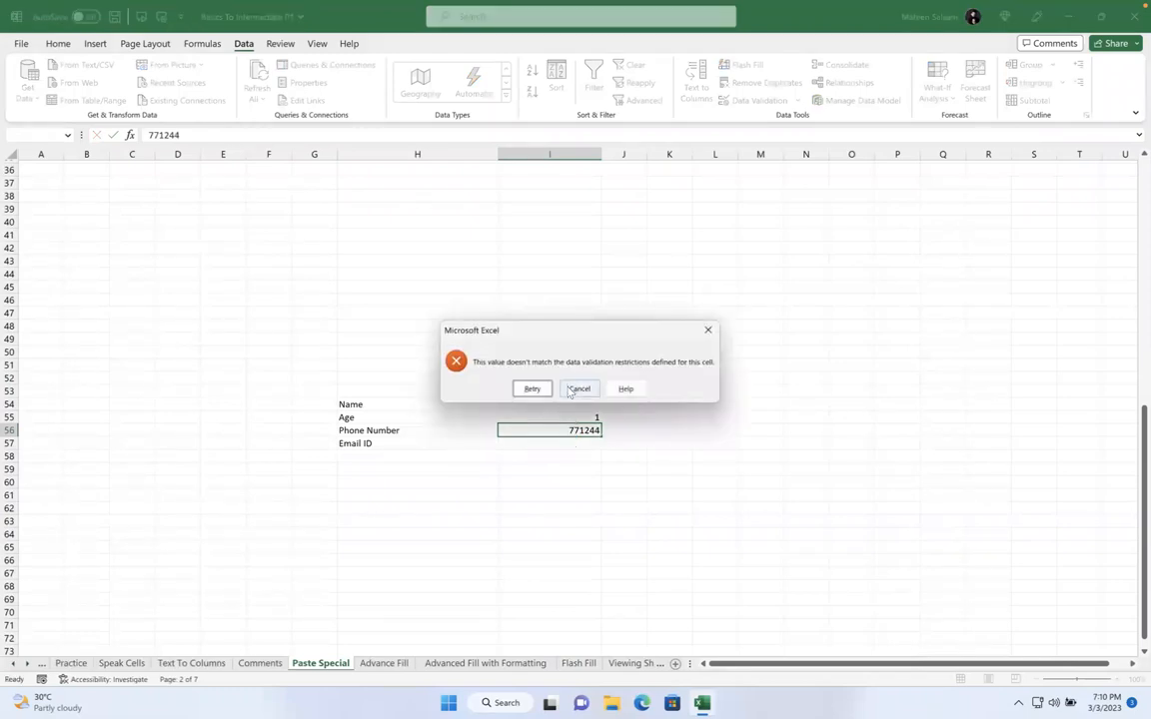
left_click(578, 388)
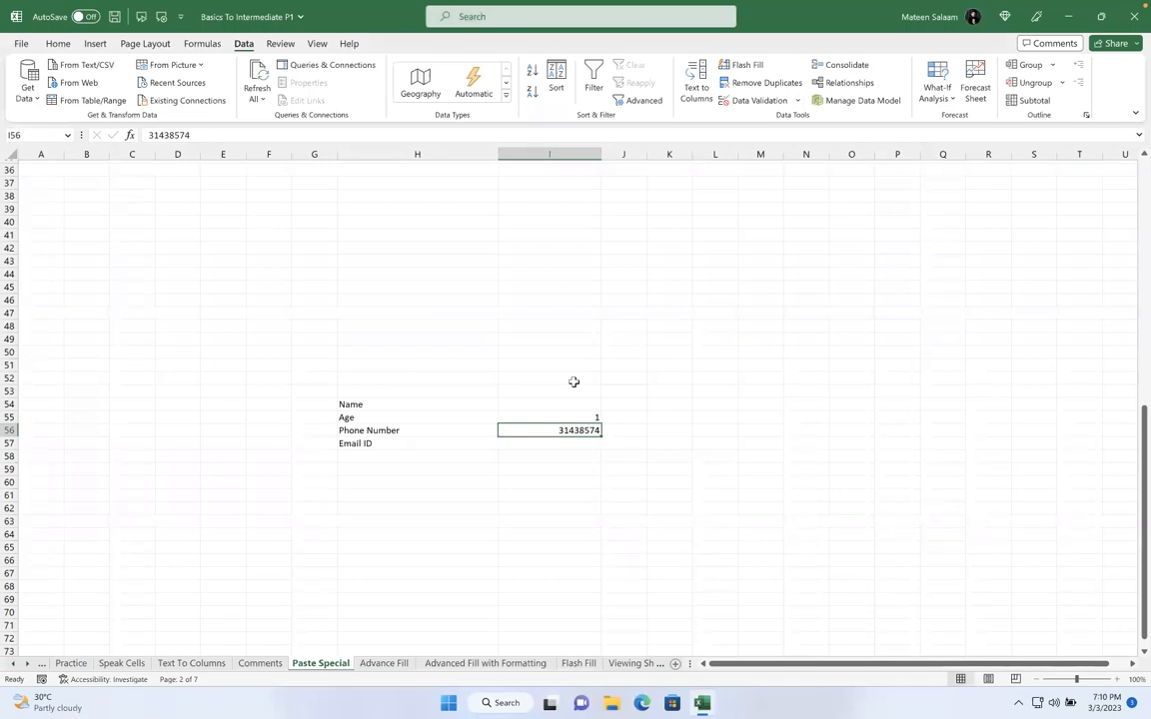
left_click(551, 444)
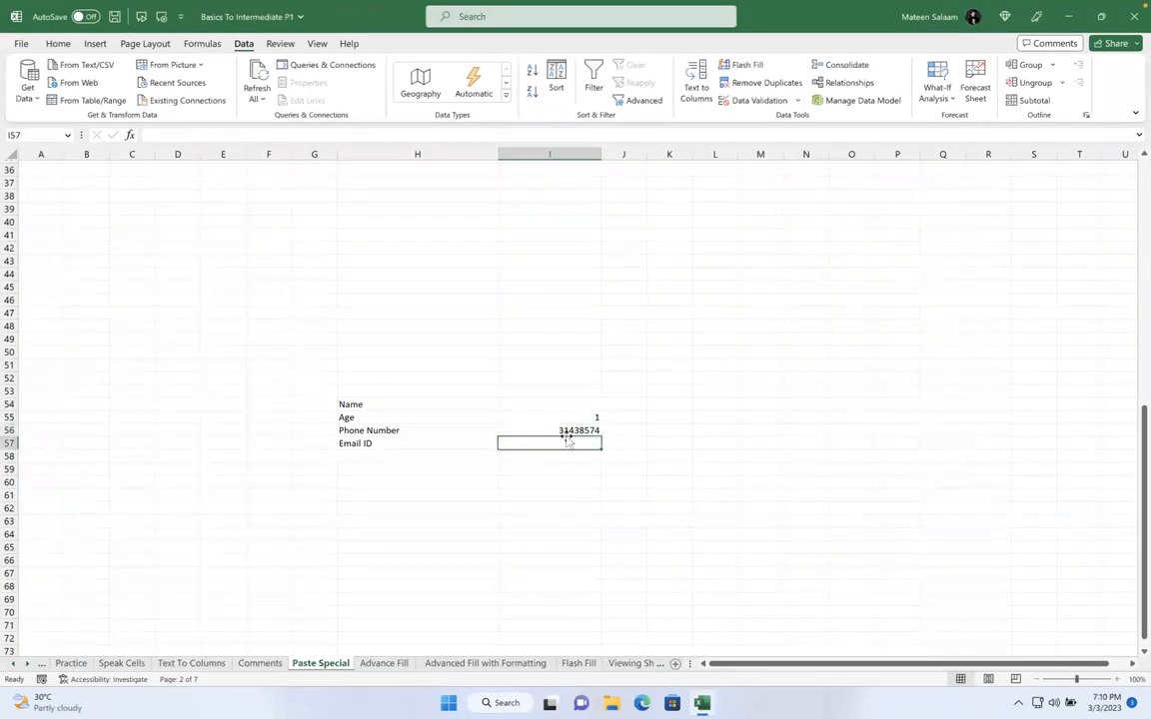
left_click(740, 100)
left_click(703, 157)
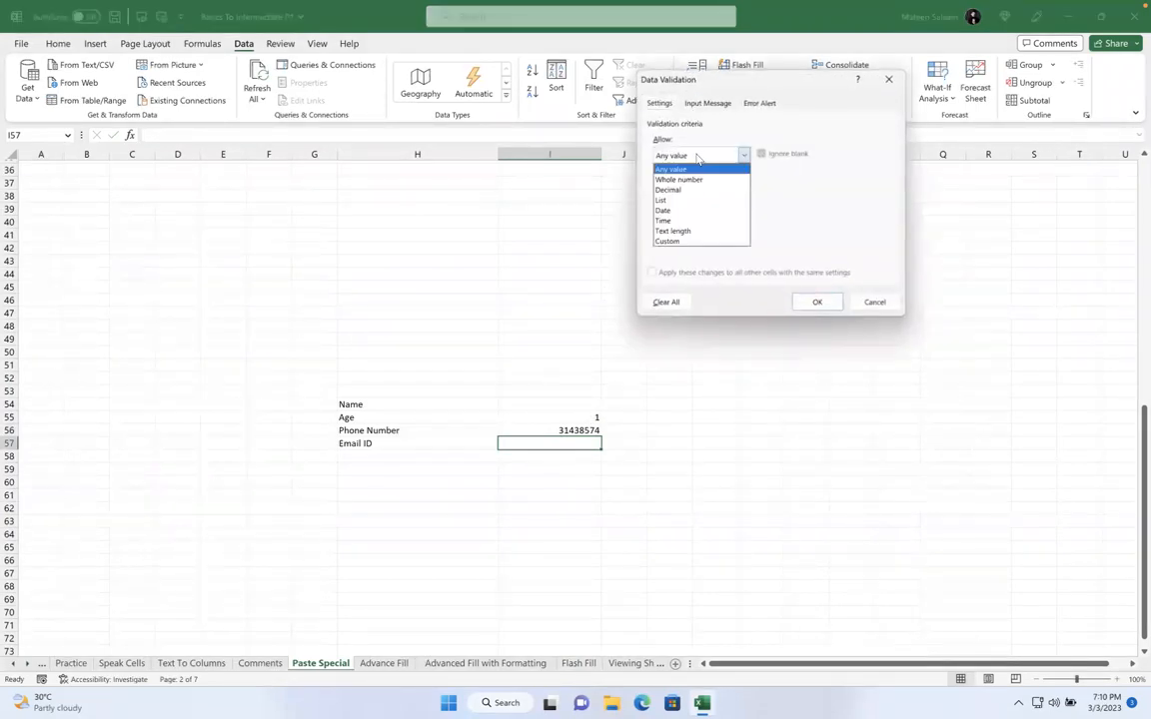
left_click(708, 241)
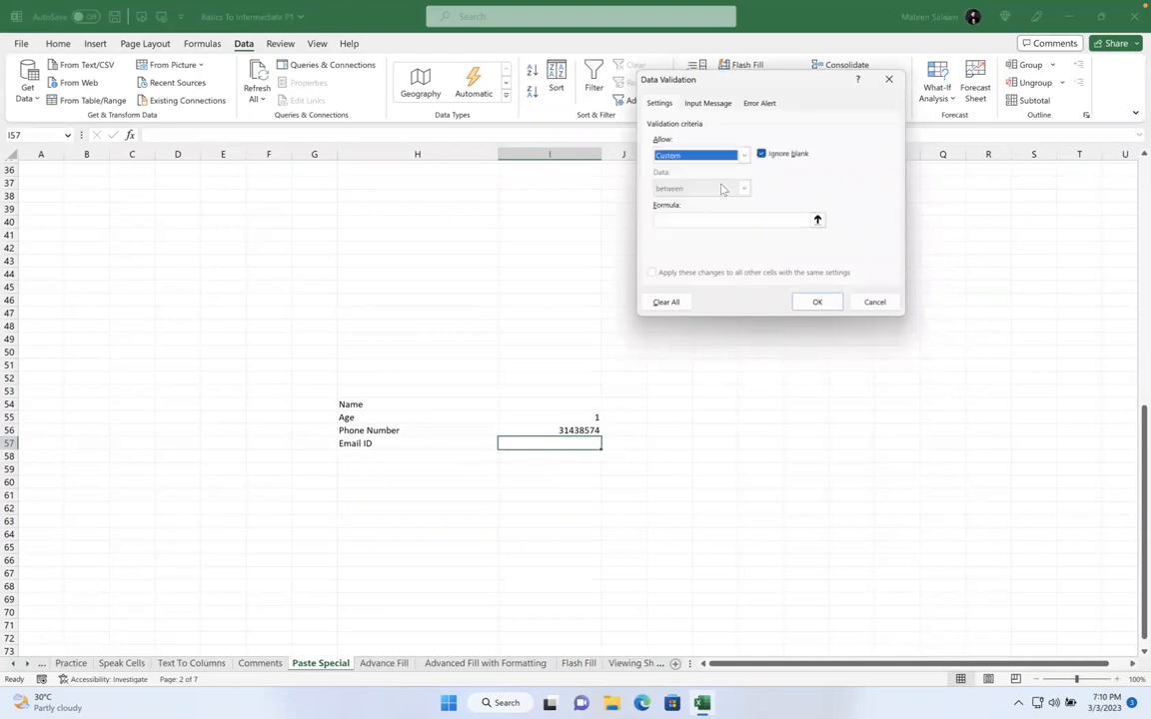
left_click(872, 303)
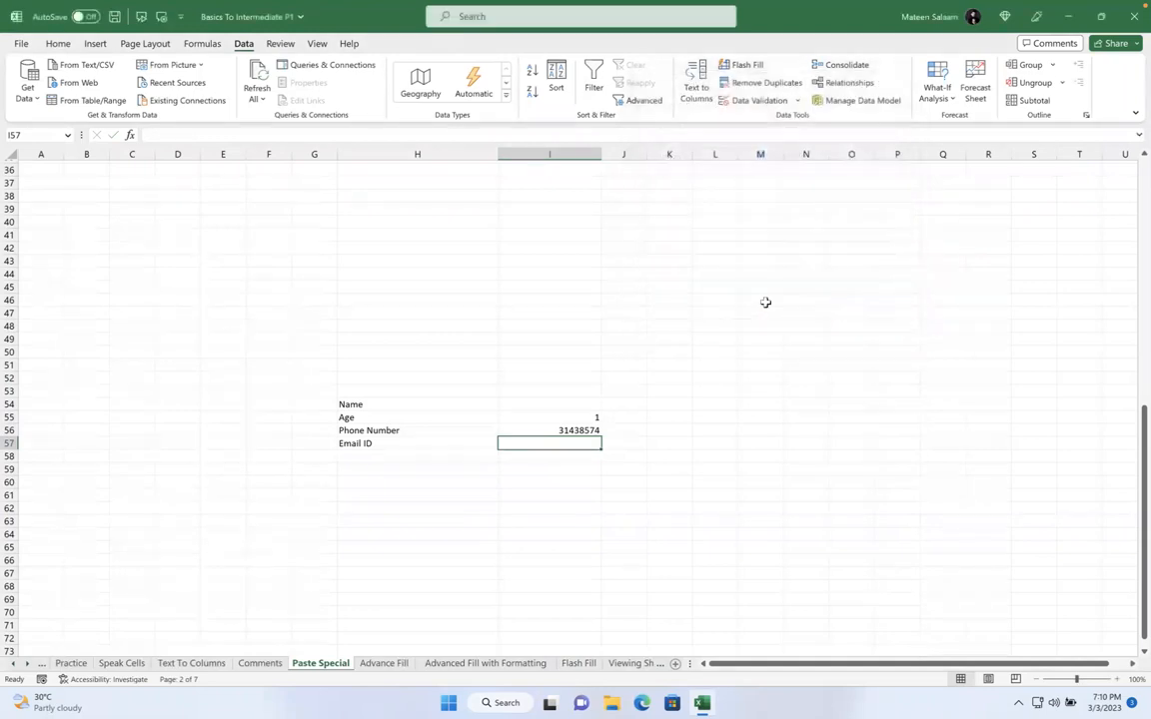
left_click(556, 406)
left_click(551, 446)
left_click_drag(550, 421, 553, 429)
left_click(564, 430)
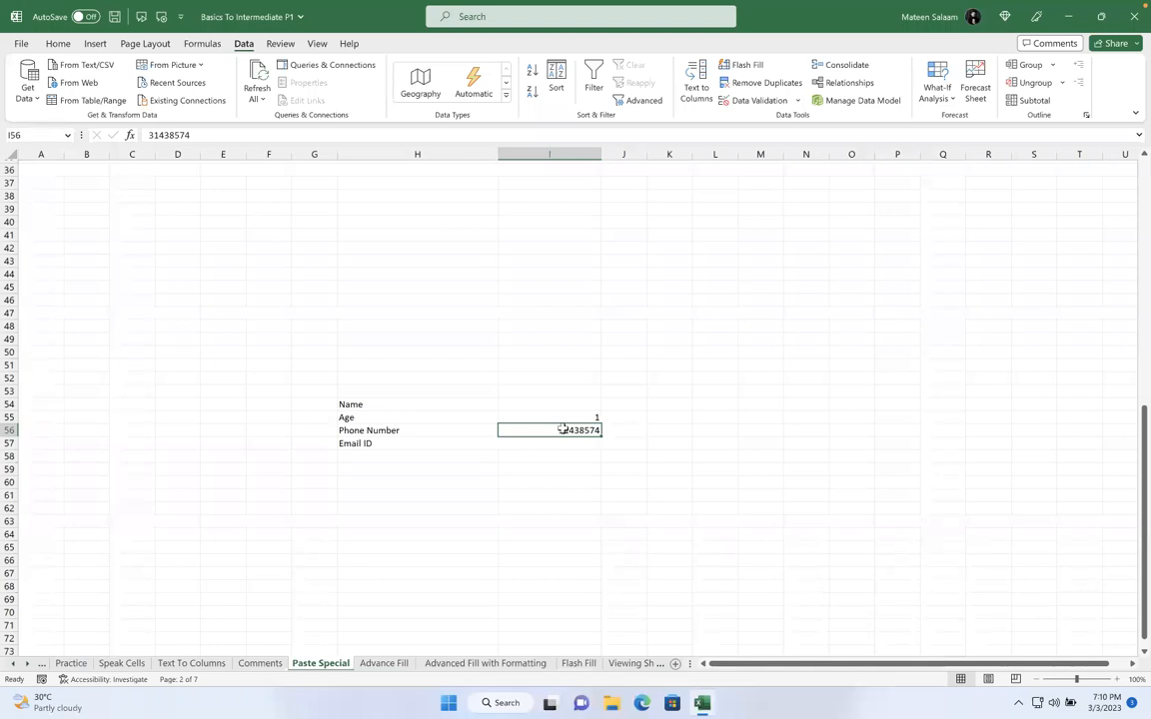
left_click(559, 415)
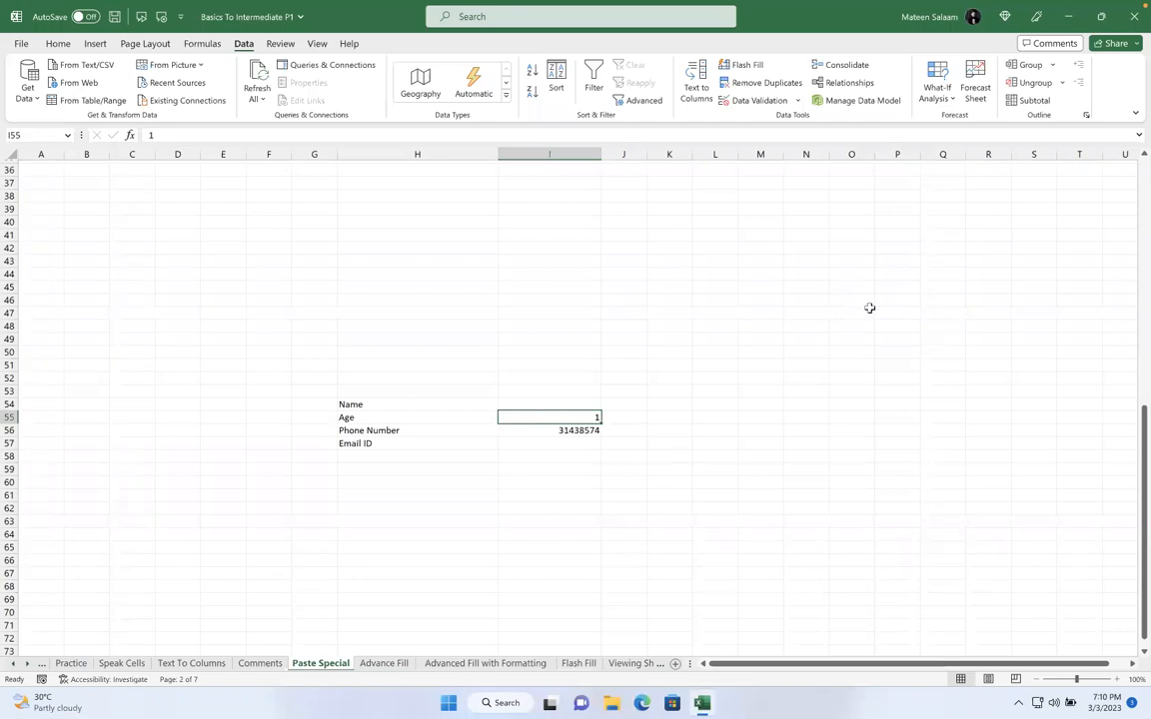
Fill S44:S143 with the numbers 1 to 100 from a 1, 2 start
left_click(1037, 271)
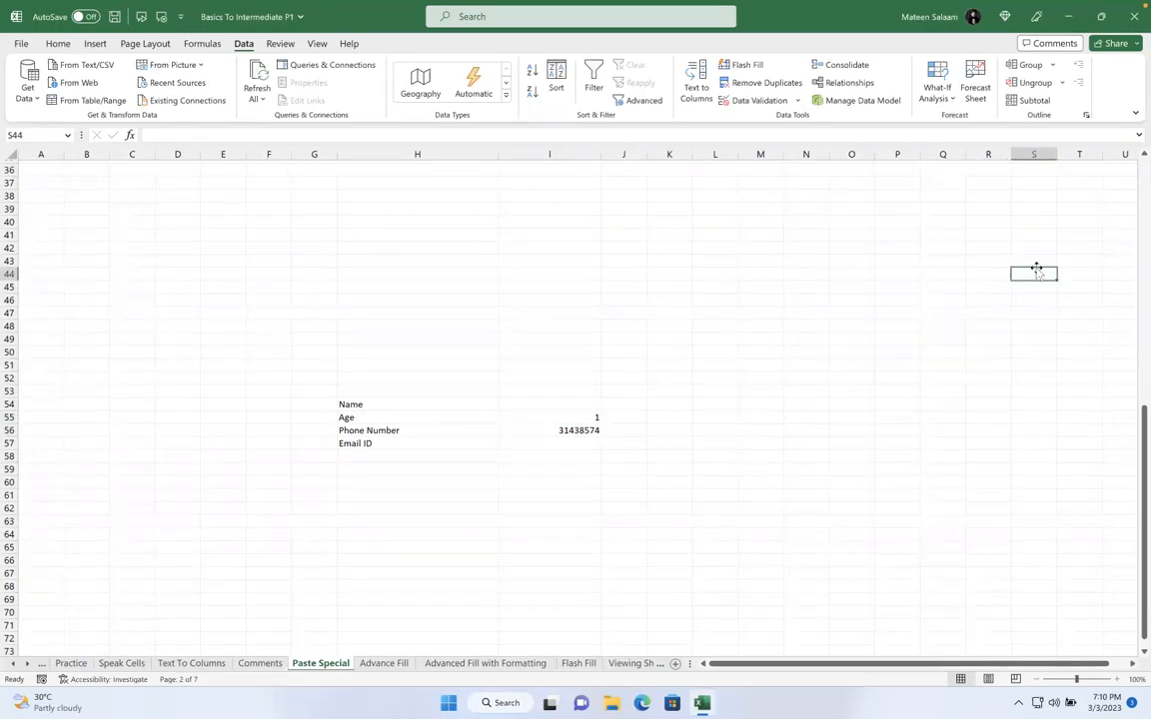
type("1")
key("Return")
type("2")
left_click_drag(1023, 274, 1069, 614)
Return to the form and select the Age cell I55
scroll(1094, 420, "up", 5)
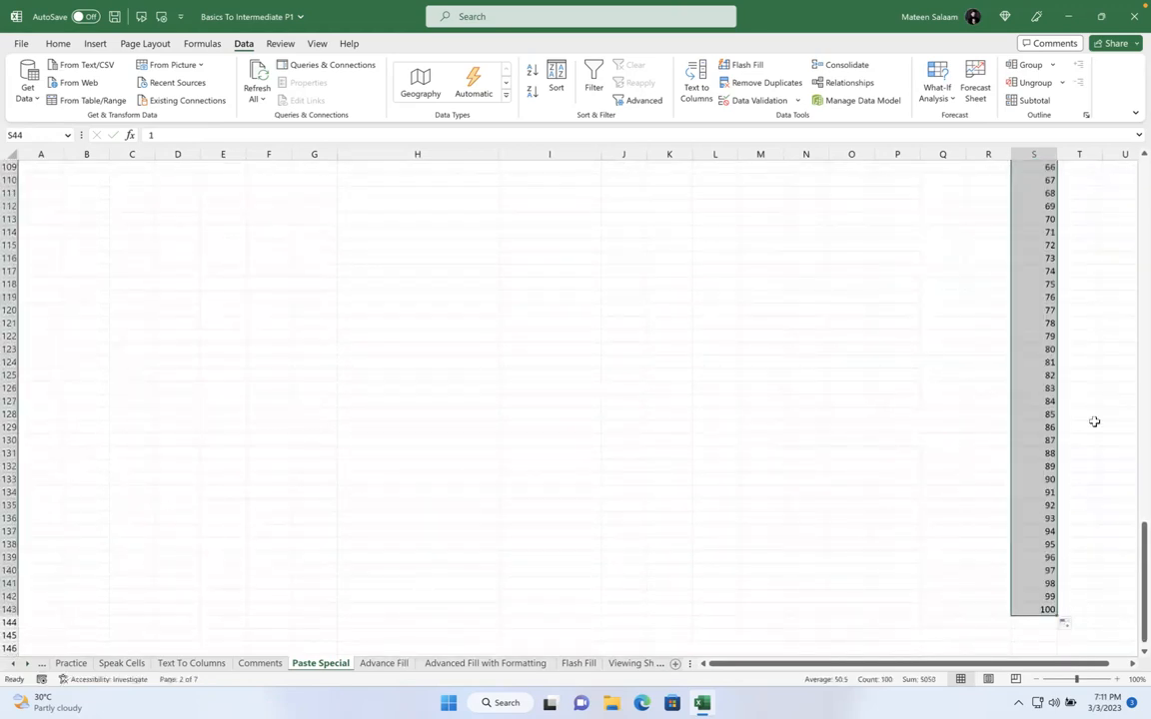
scroll(1094, 420, "up", 20)
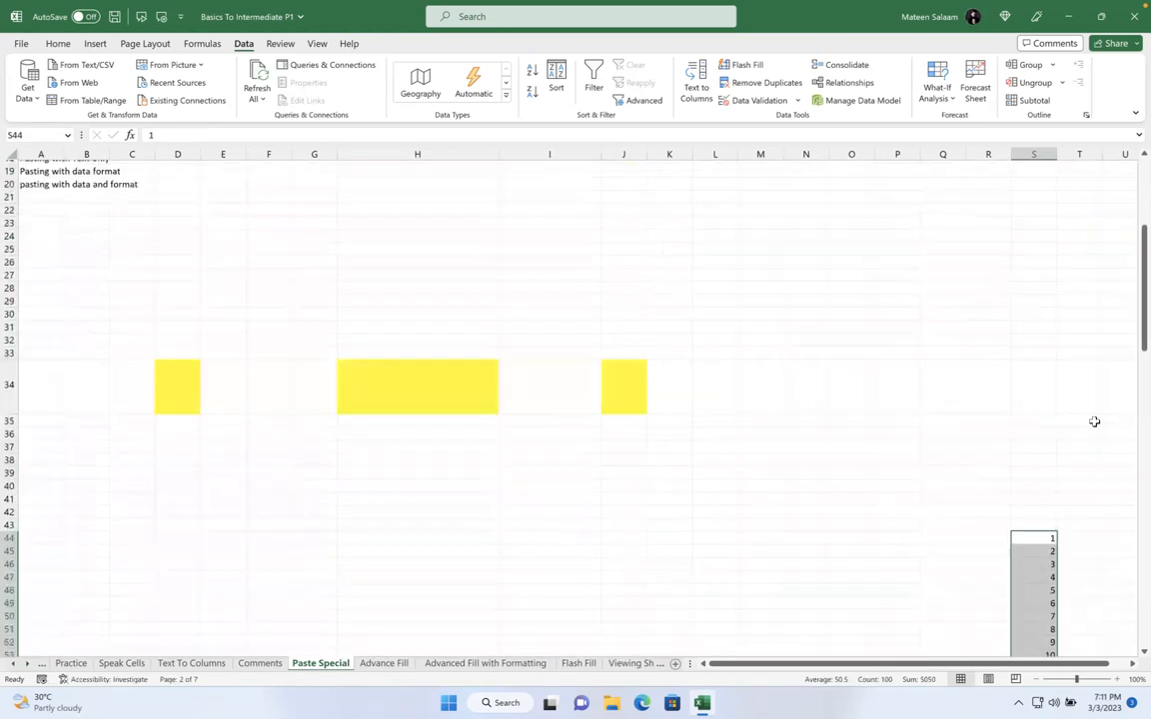
scroll(1005, 555, "down", 8)
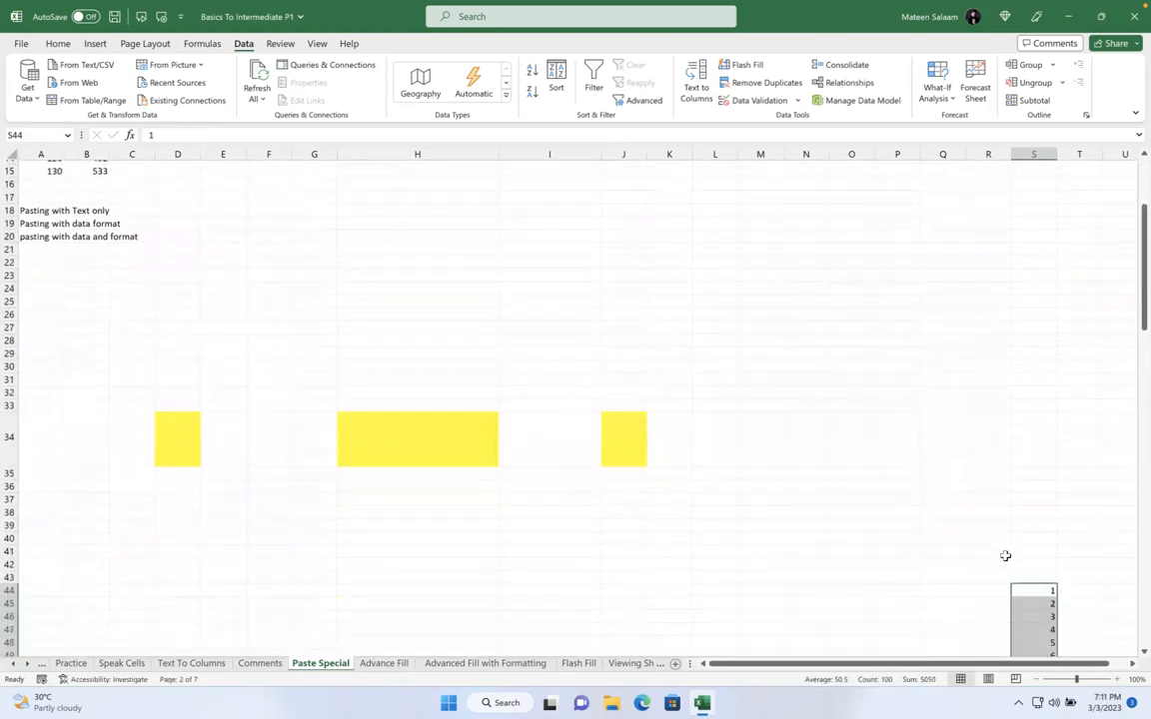
scroll(1005, 555, "down", 1)
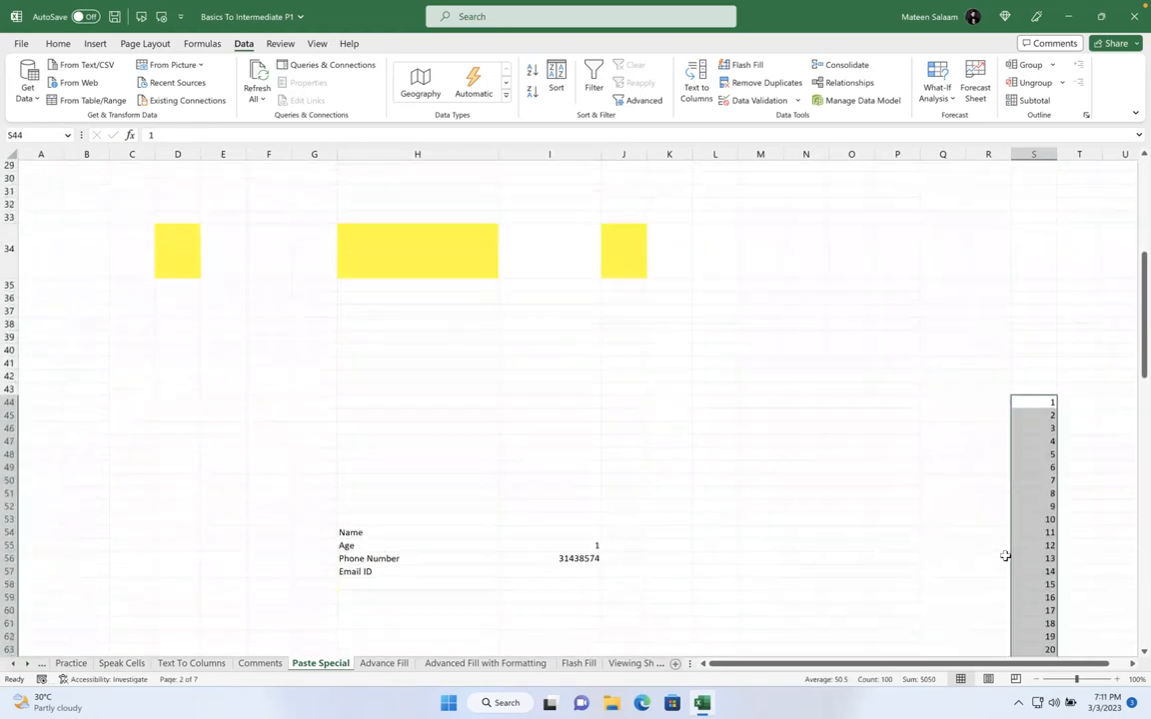
left_click(591, 546)
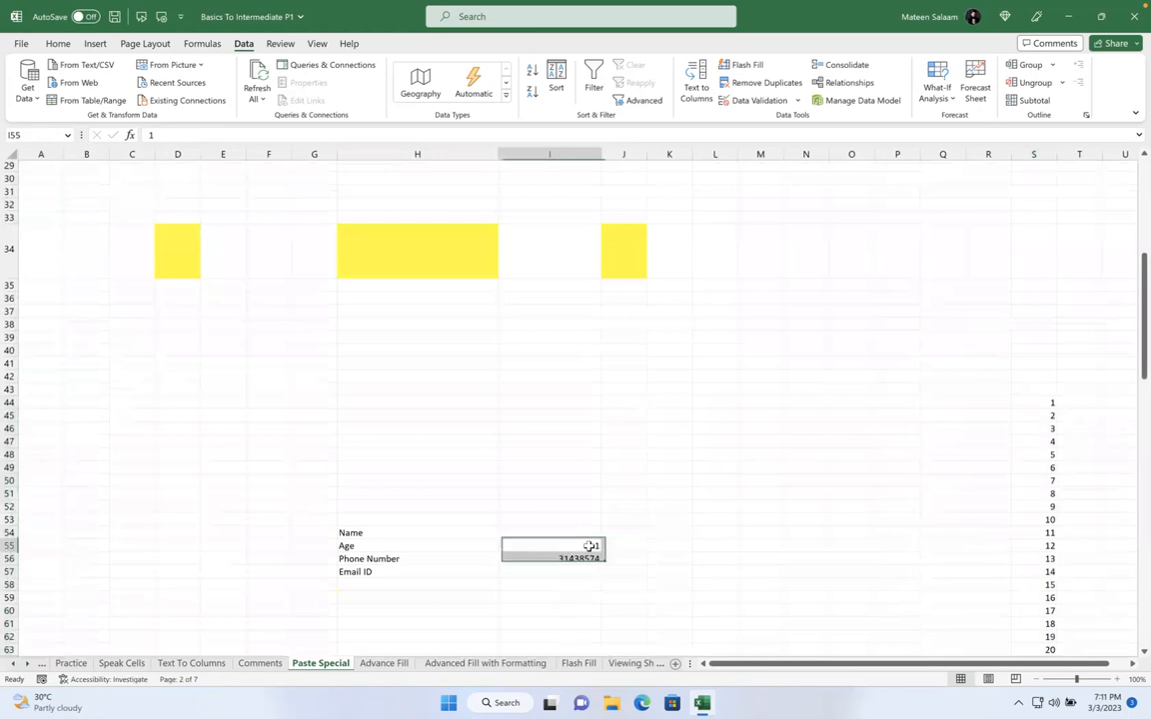
Restrict I55 with a List validation sourced from $S$44:$S$143
left_click(756, 100)
left_click(743, 155)
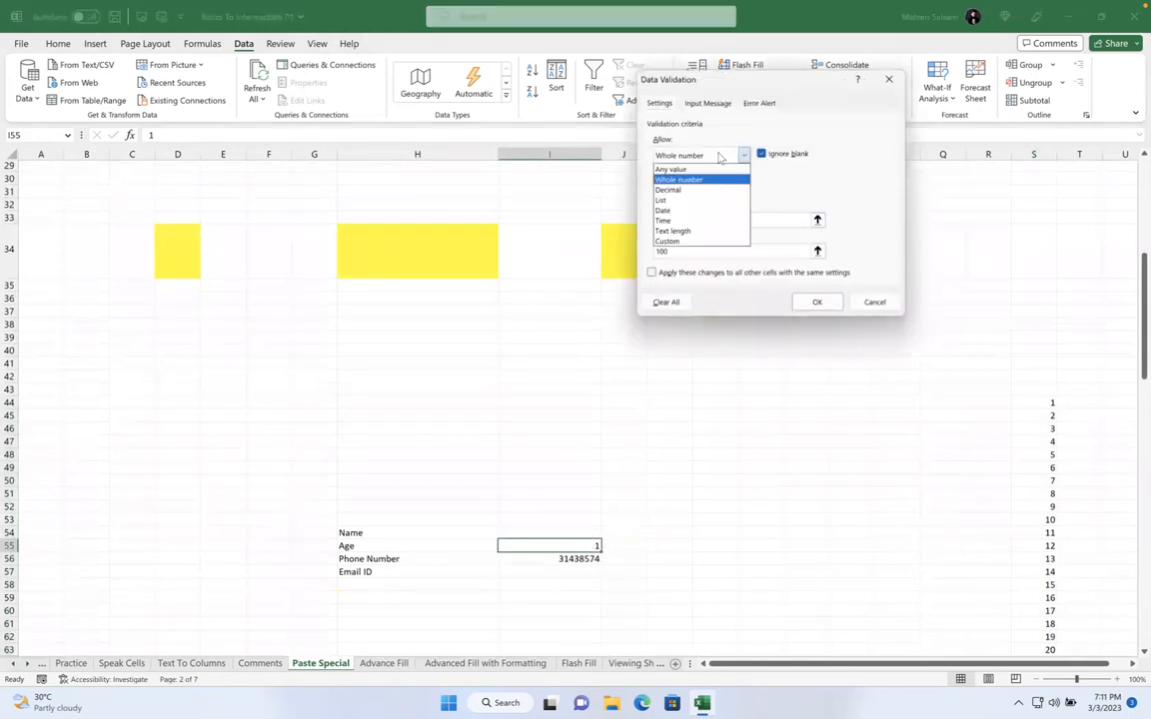
left_click(684, 201)
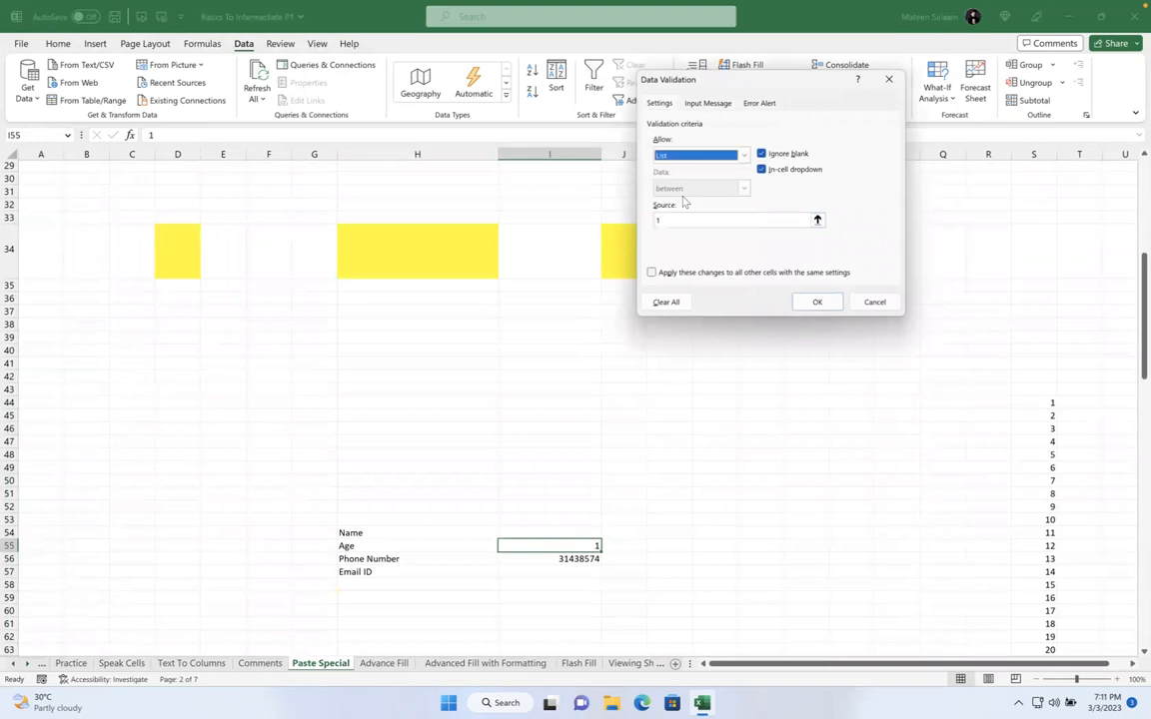
left_click(662, 219)
key("BackSpace")
left_click(1048, 403)
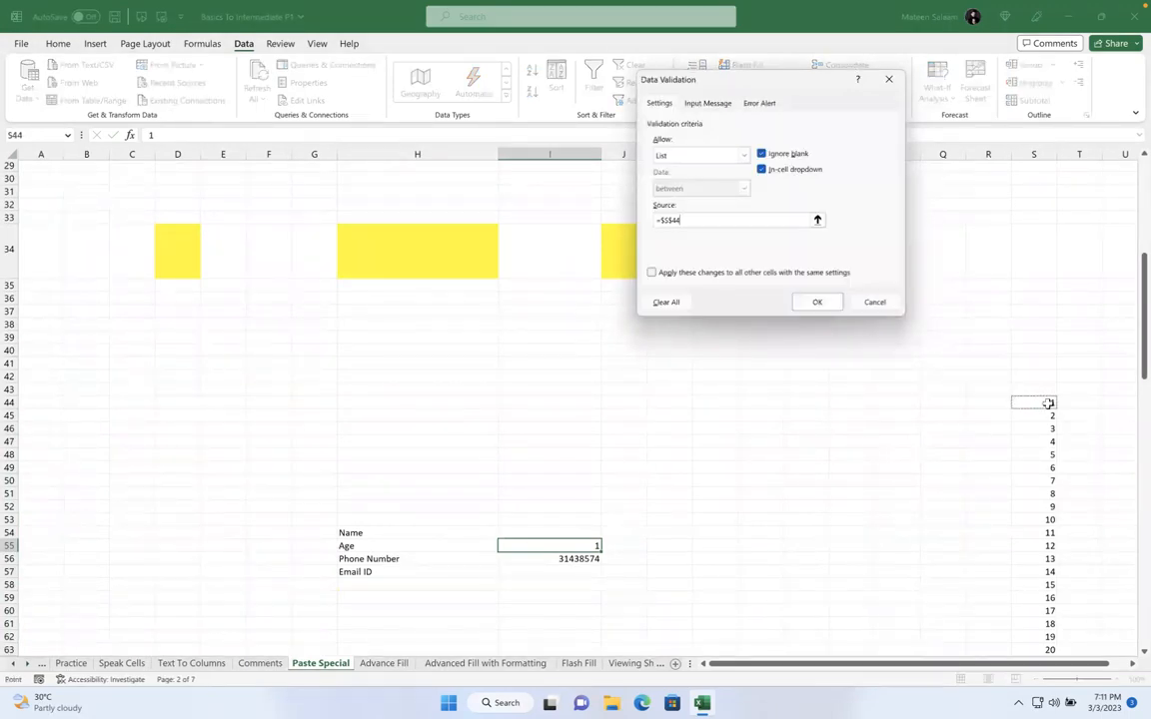
key("ctrl+shift+Down")
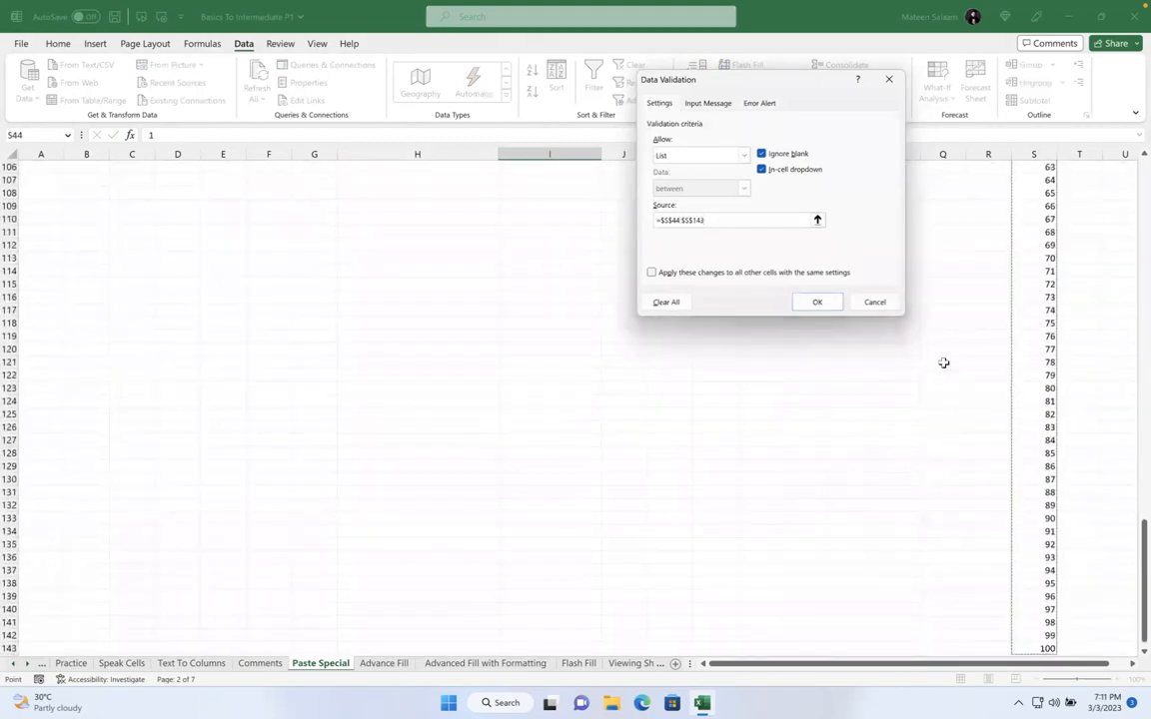
left_click(817, 302)
Hide column S holding the 1–100 numbers
scroll(757, 347, "up", 12)
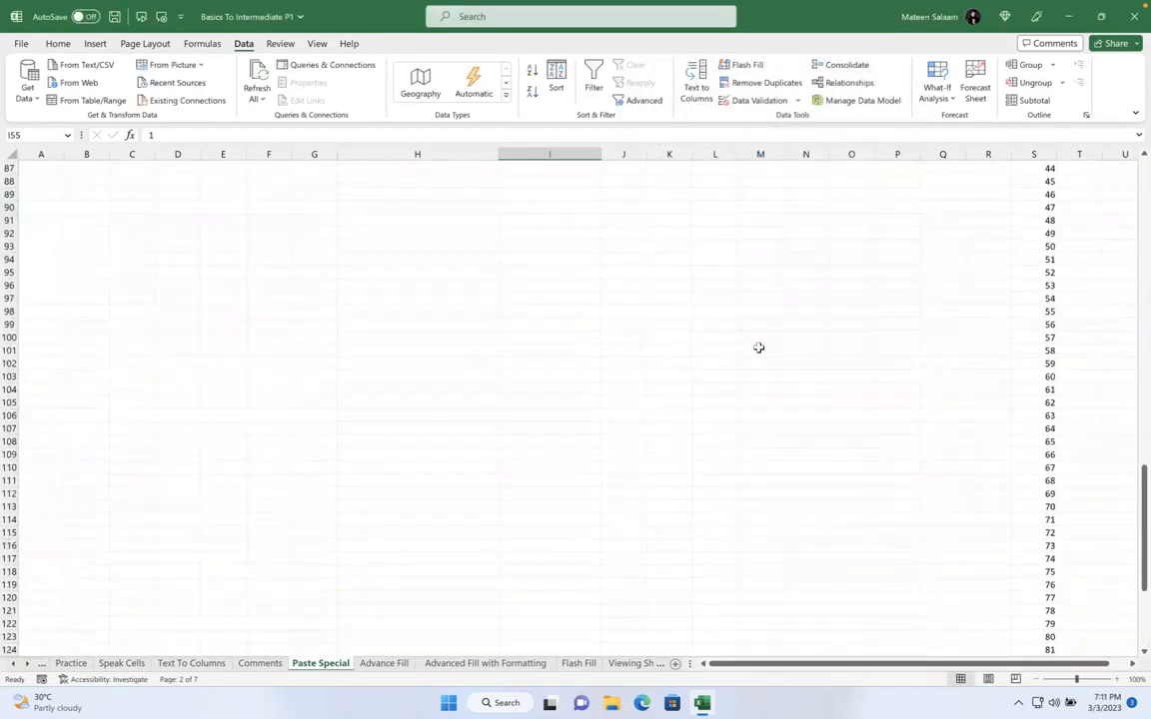
scroll(758, 346, "up", 11)
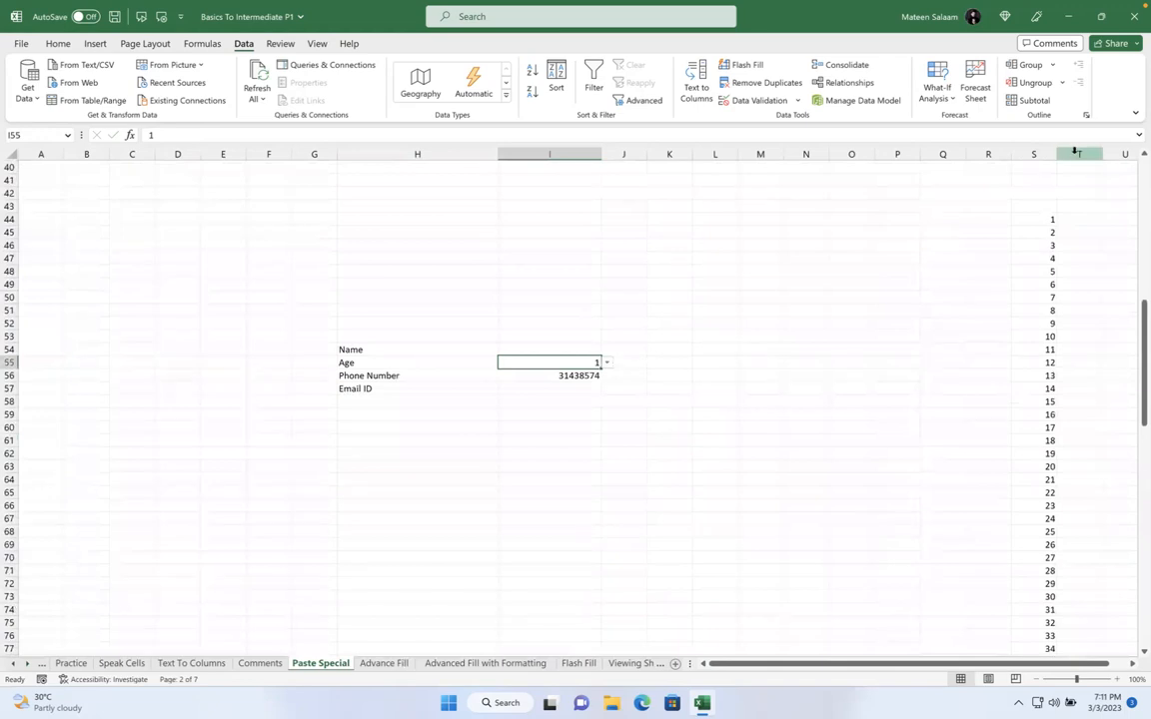
left_click(1037, 152)
right_click(1038, 153)
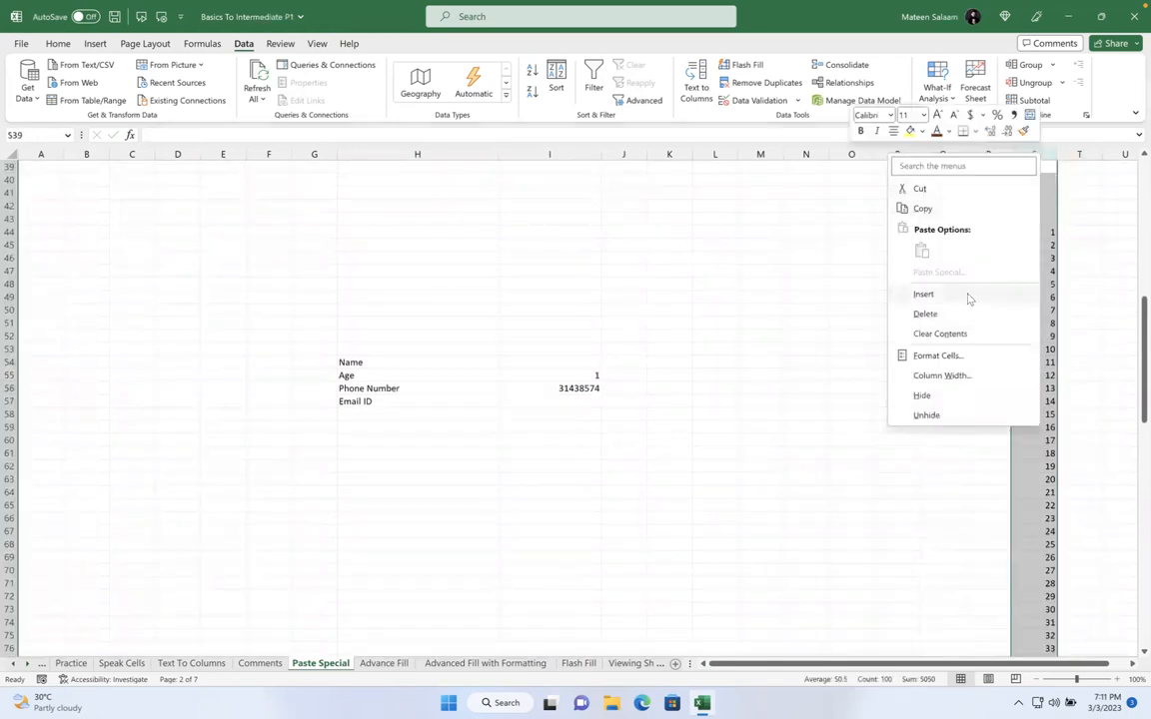
key("Escape")
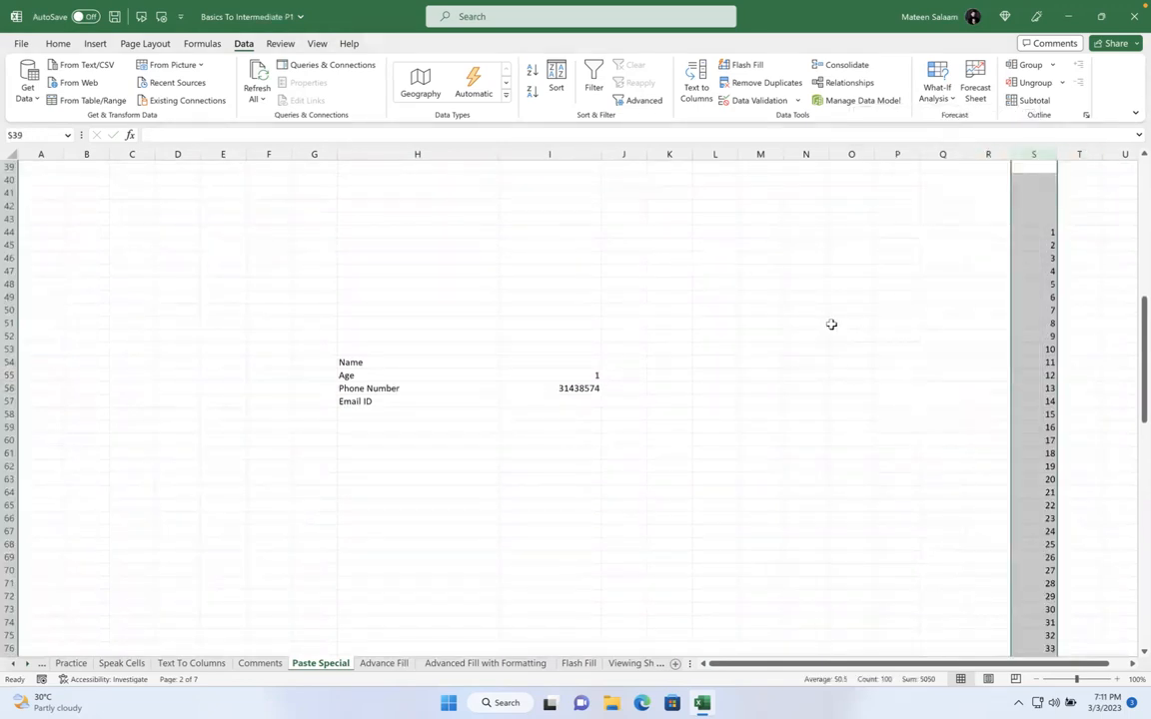
right_click(1042, 153)
left_click(925, 400)
left_click(728, 403)
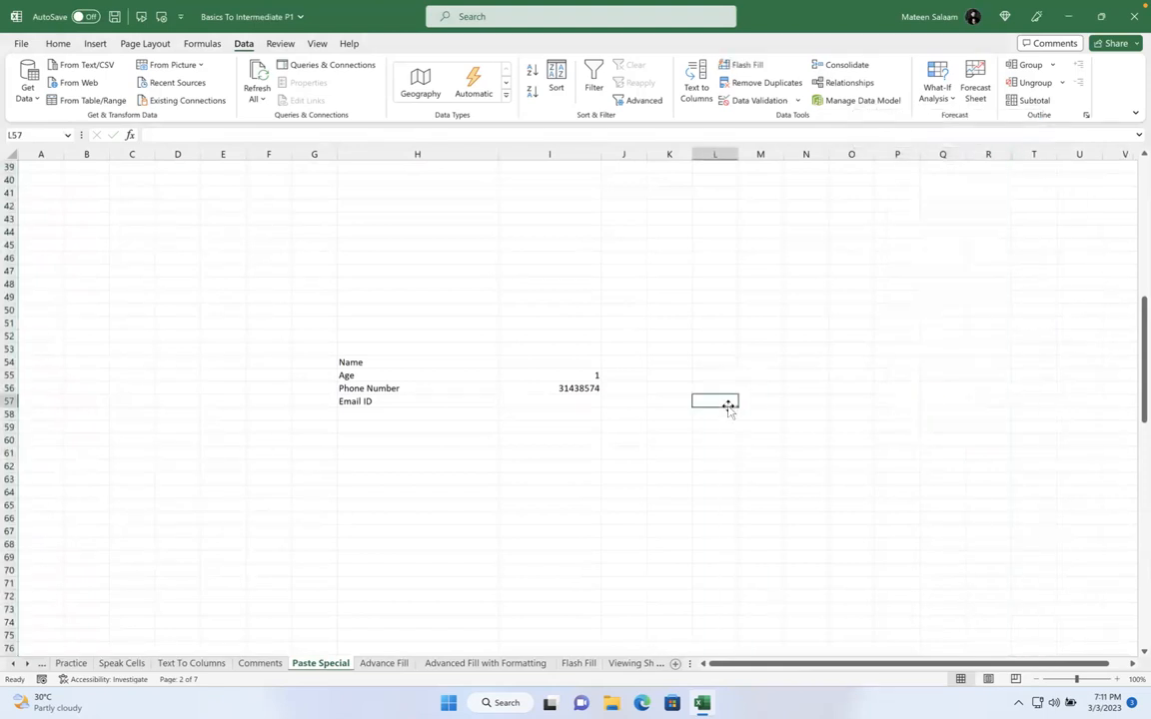
Pick 87, then 47, from the Age cell's dropdown list
left_click(590, 375)
left_click(606, 374)
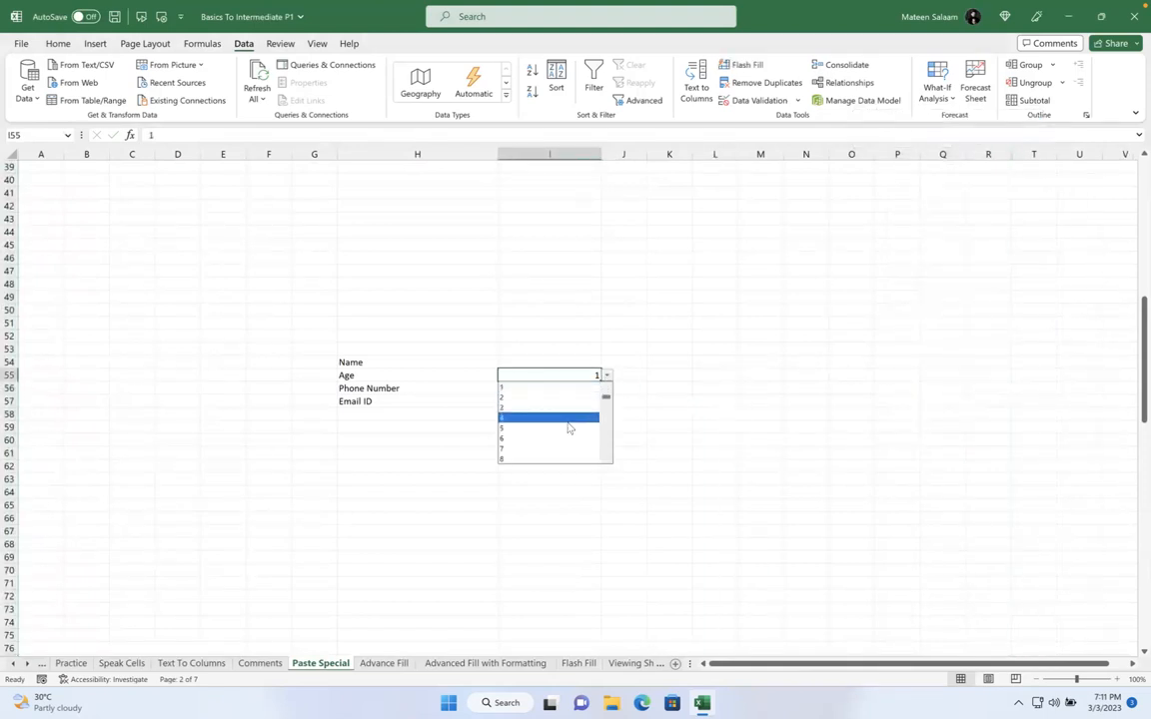
scroll(550, 409, "down", 20)
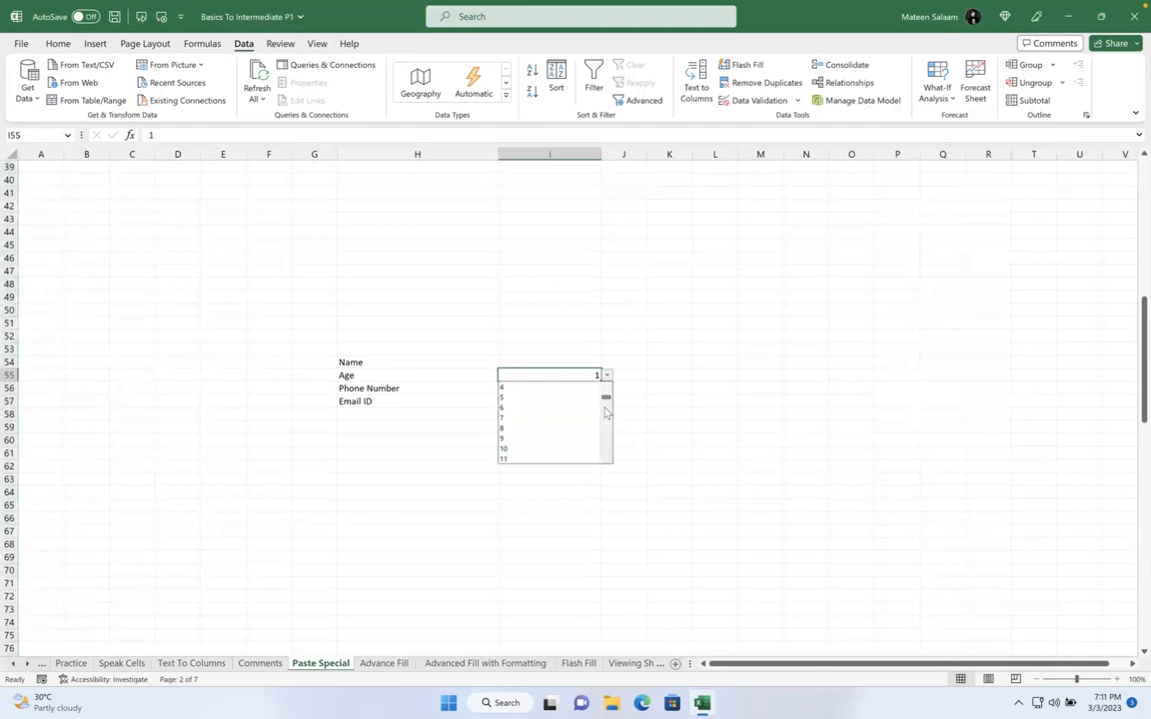
left_click(549, 407)
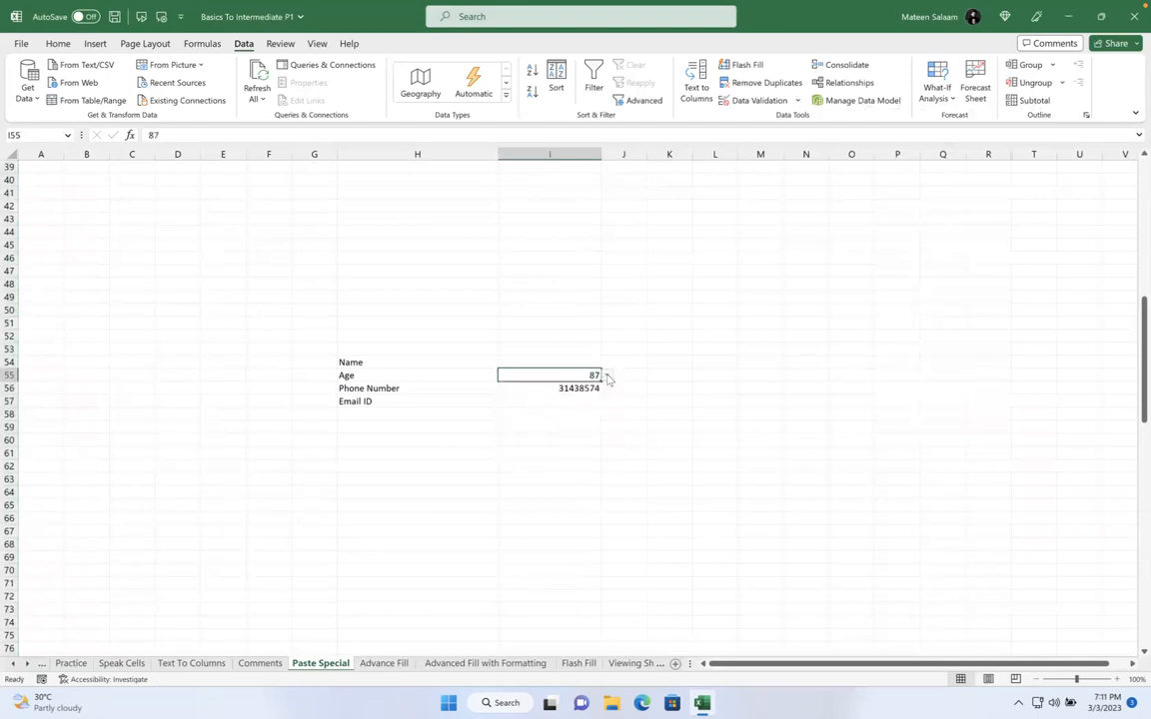
left_click(606, 376)
scroll(605, 411, "up", 13)
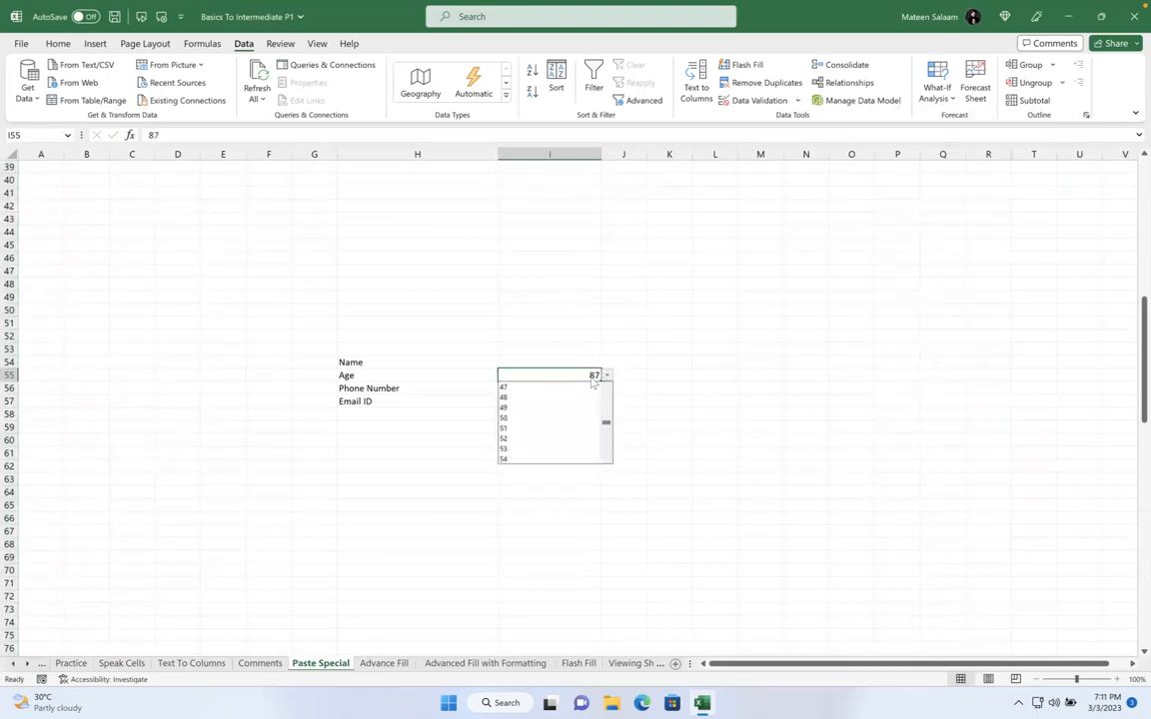
left_click(589, 386)
Confirm 8998 is rejected as an age, then choose 25 from the dropdown
type("8998")
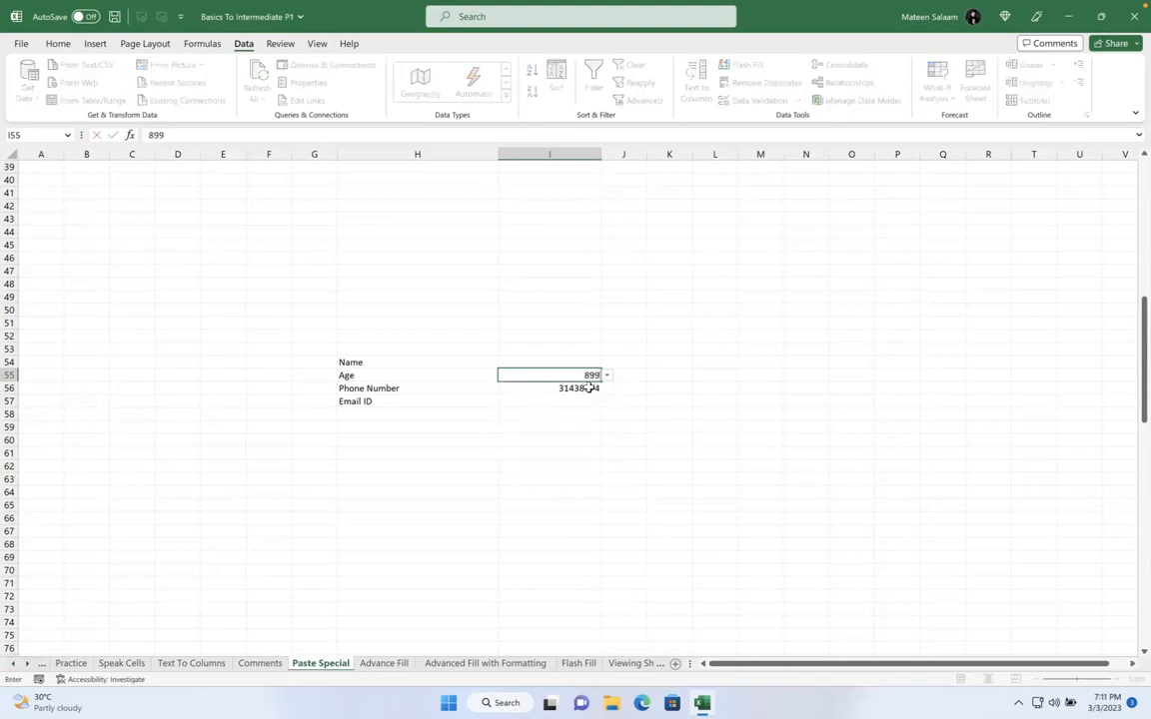
key("Return")
left_click(593, 388)
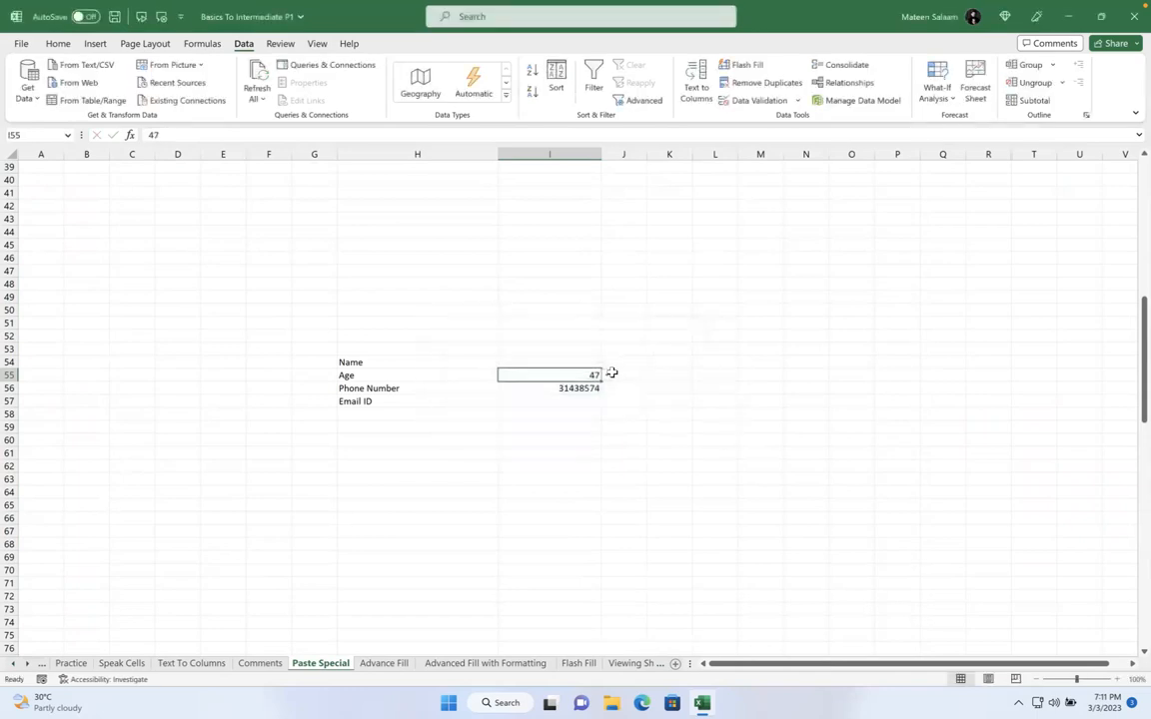
left_click(610, 373)
left_click(594, 373)
left_click(606, 375)
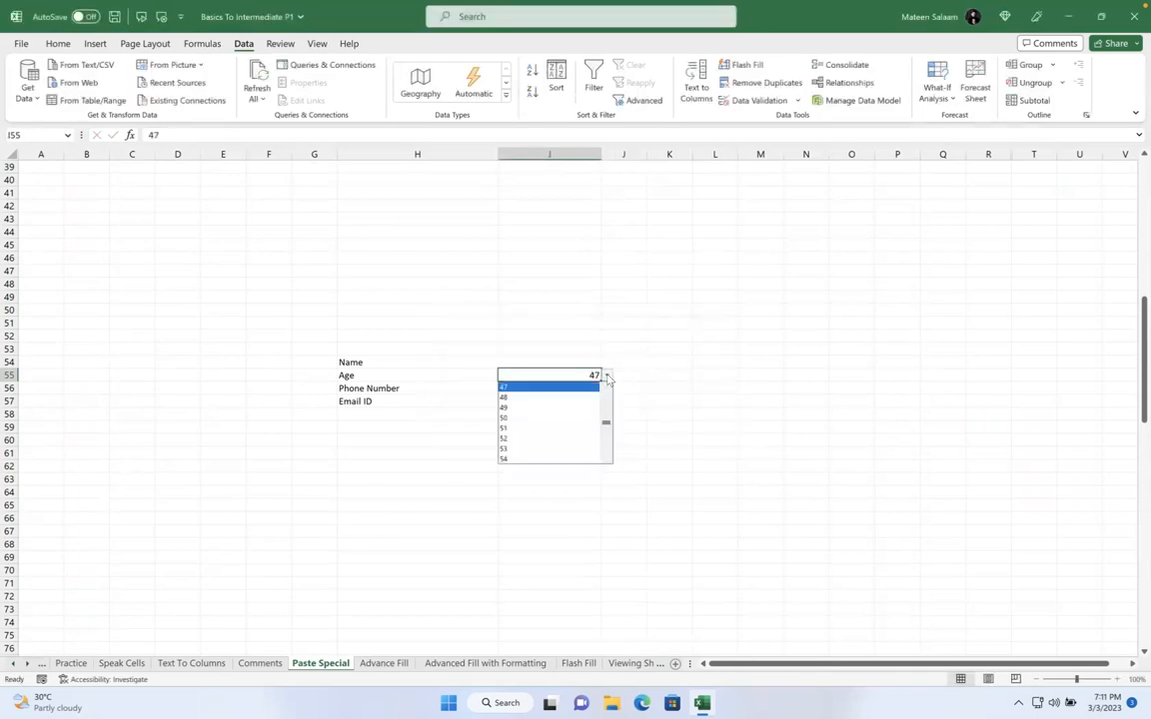
scroll(606, 424, "up", 7)
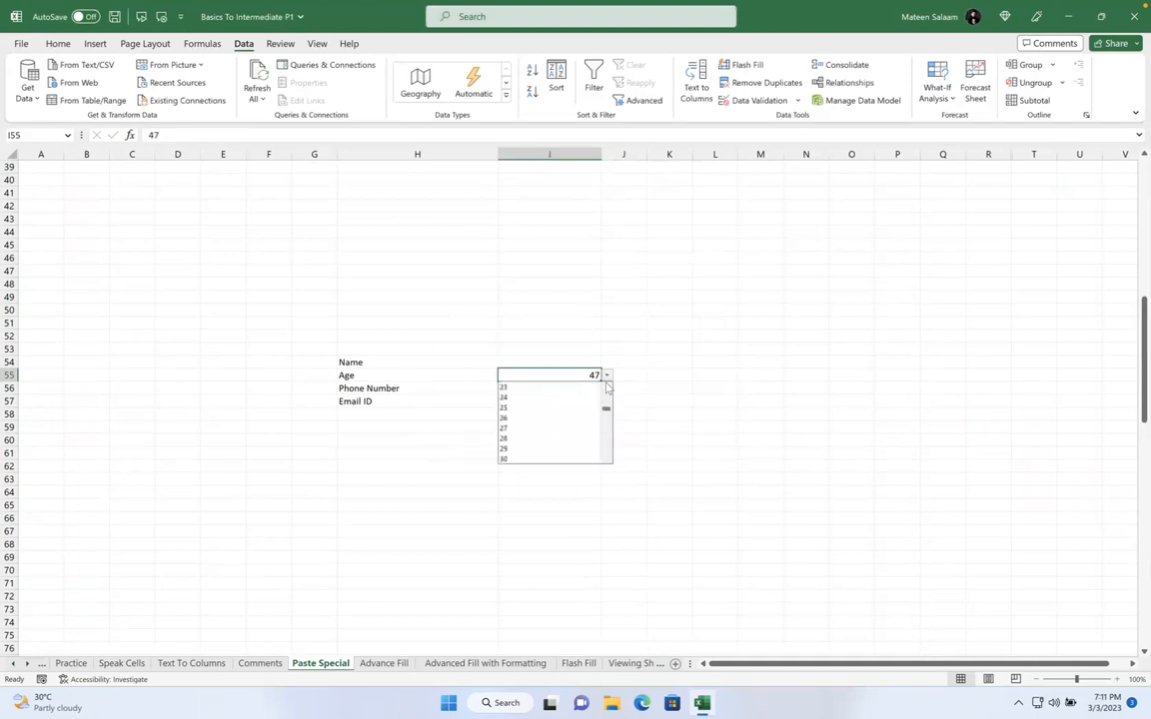
left_click(542, 406)
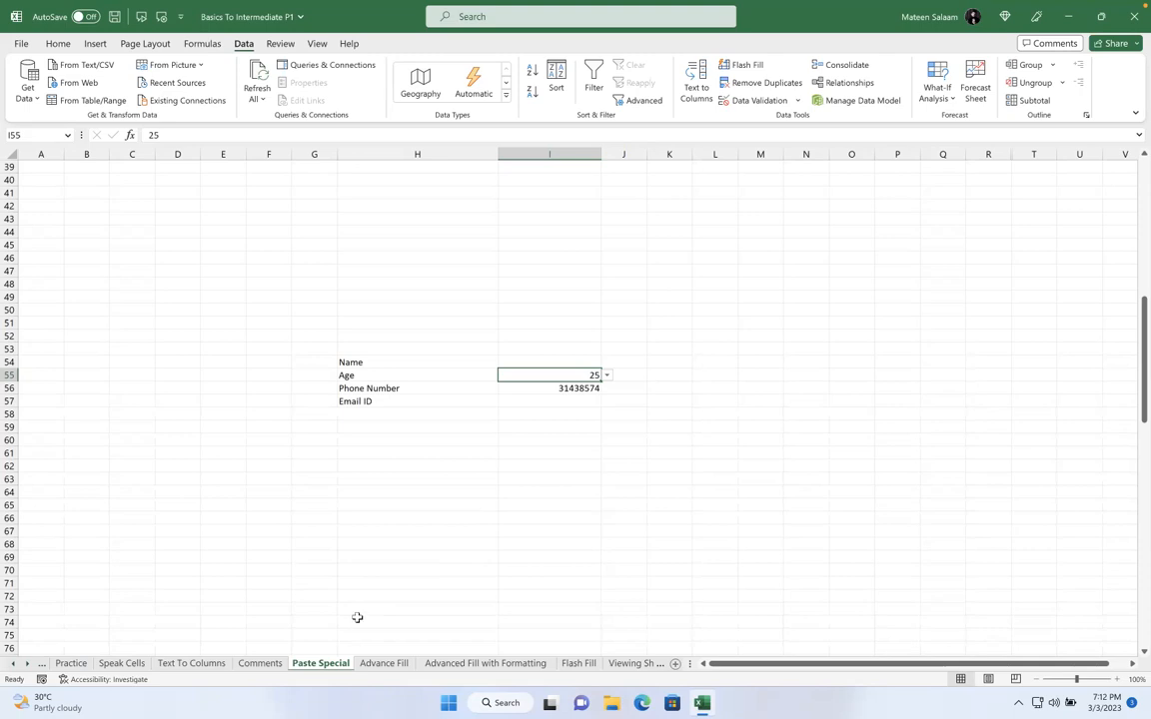
Browse the Advance Fill, Advanced Fill with Formatting, Flash Fill and Viewing Sheets tabs, ending on Advance Fill
left_click(385, 663)
left_click(431, 530)
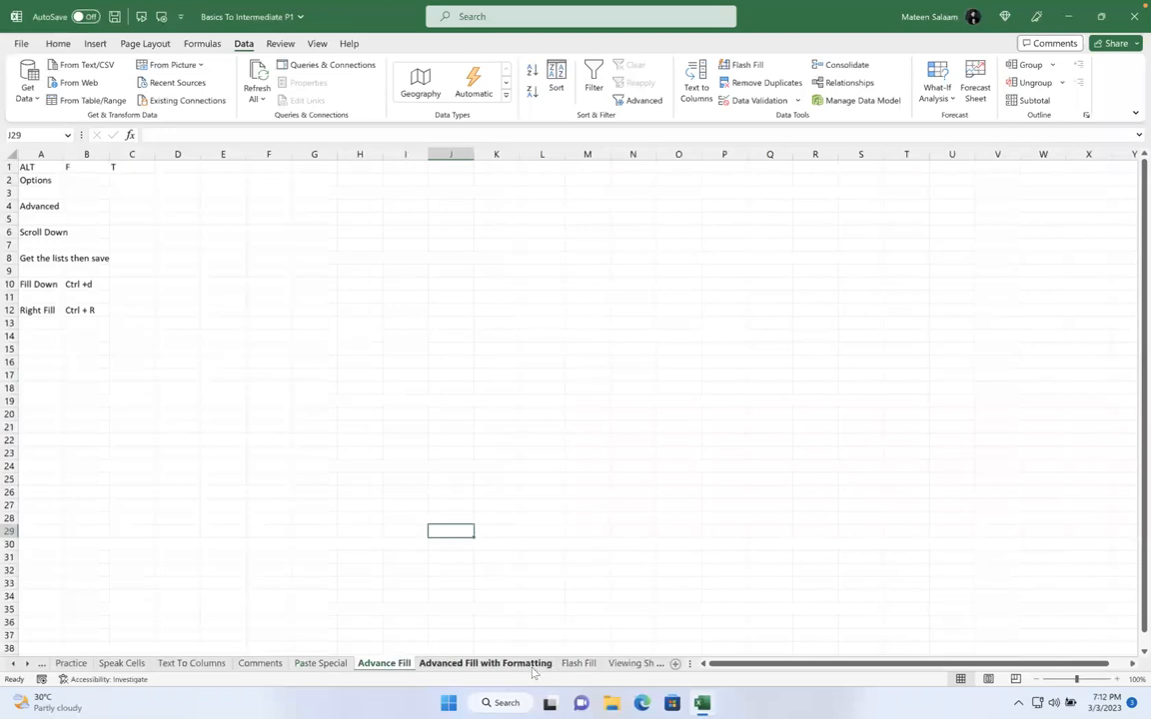
left_click(461, 662)
left_click(577, 667)
left_click(399, 666)
left_click(506, 668)
left_click(578, 664)
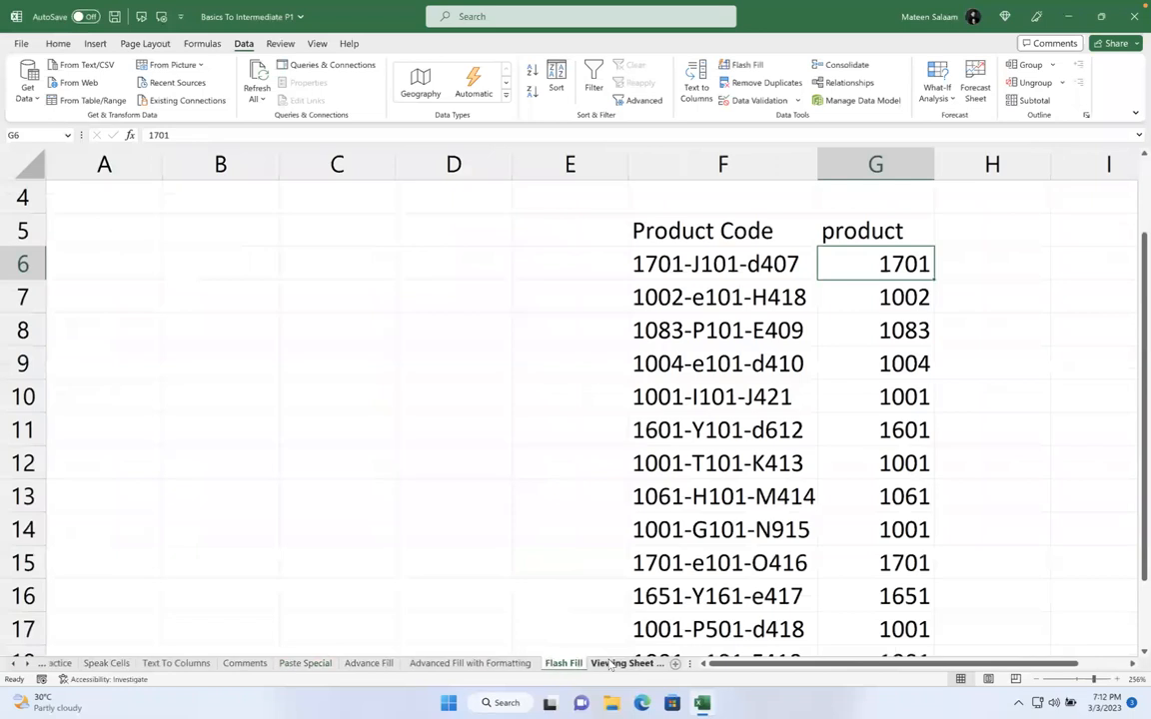
left_click(634, 664)
left_click(340, 663)
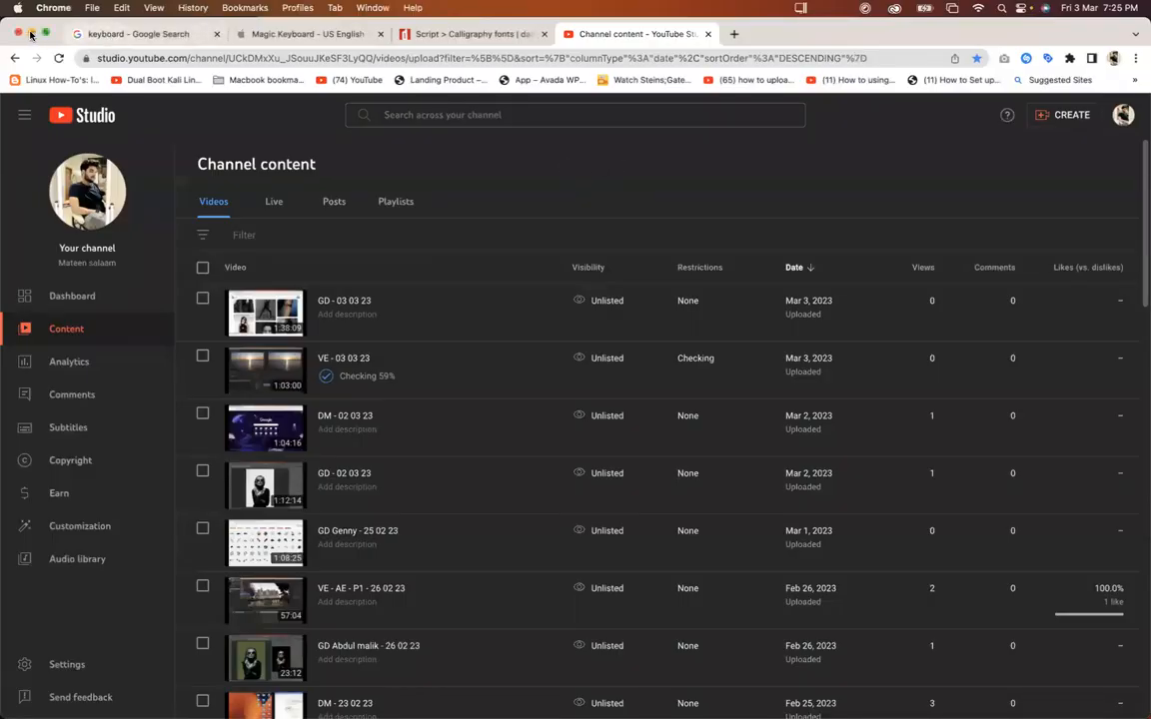
left_click(31, 34)
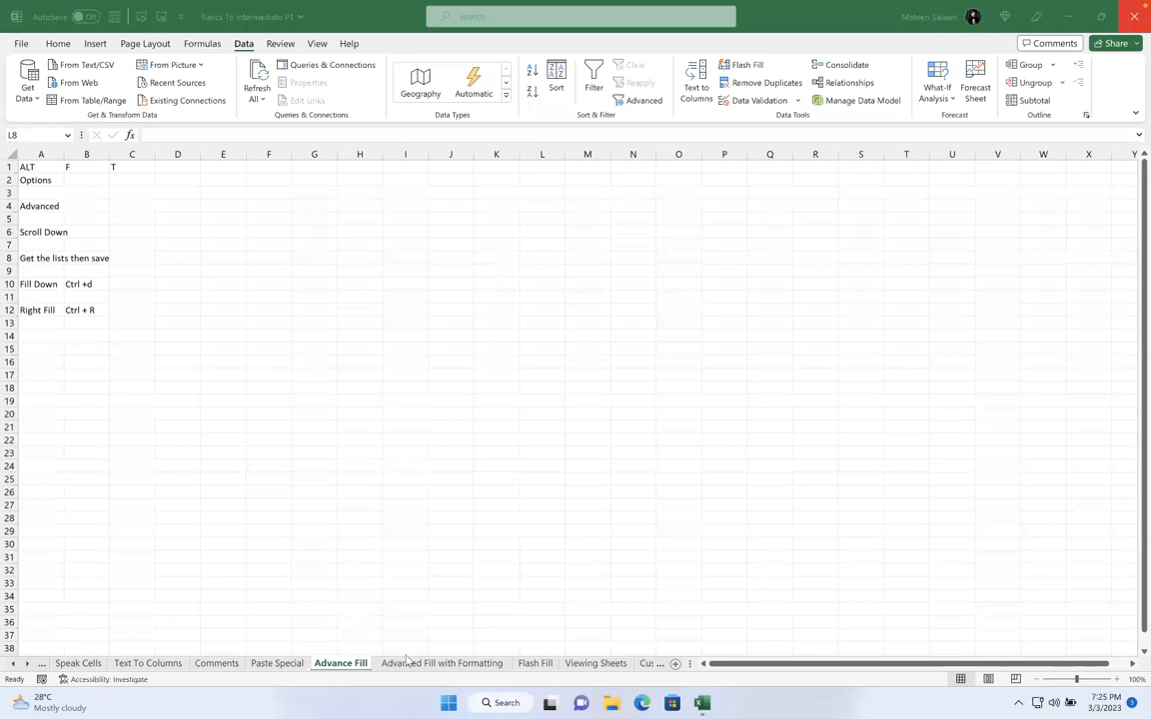
Delete the Chassy, Insurance and Licence results in J10:L22 on Advanced Fill with Formatting
left_click(440, 663)
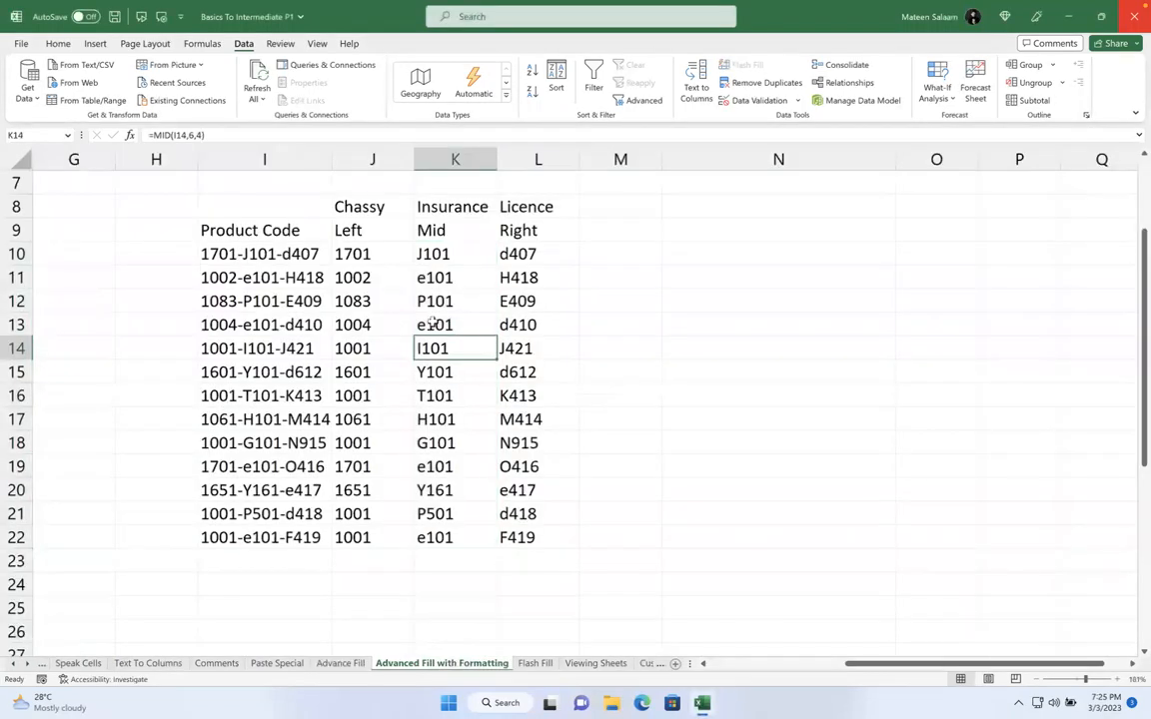
left_click_drag(368, 253, 549, 526)
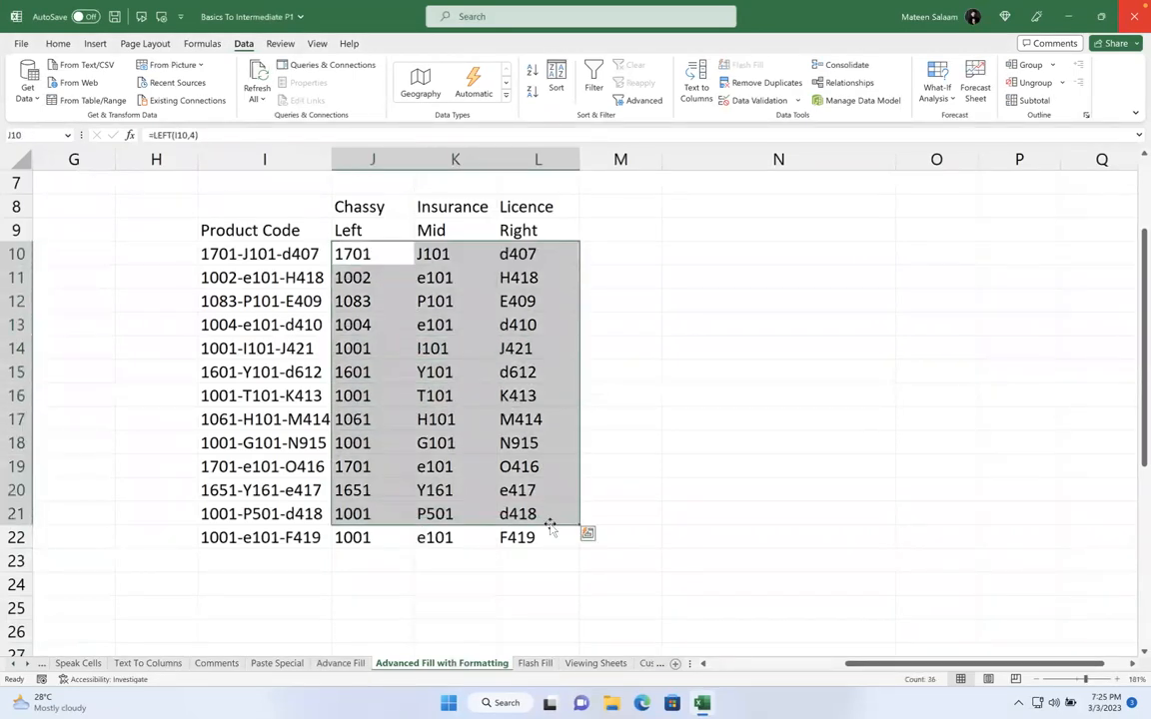
key("Delete")
left_click_drag(372, 538, 518, 538)
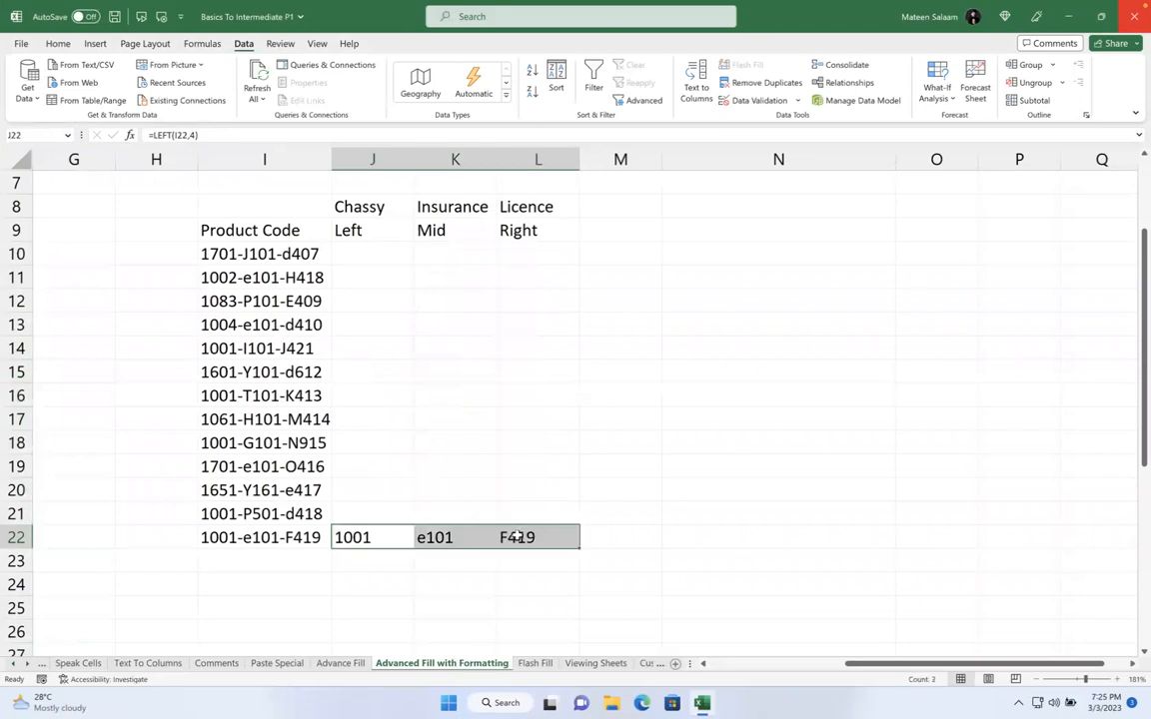
key("Delete")
left_click(670, 389)
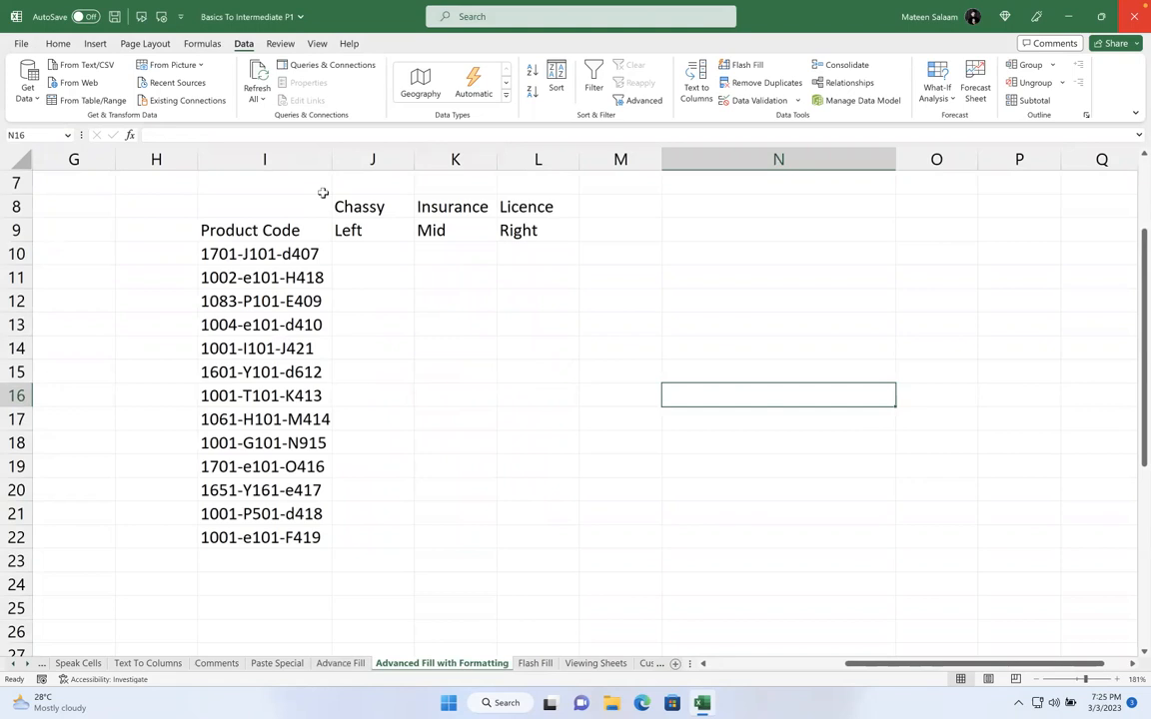
On Advance Fill, fill F17 down to row 29 as a 1, 2, 3 series
left_click(341, 664)
scroll(372, 487, "down", 2)
left_click(251, 314)
type("1")
key("Return")
type("2")
left_click_drag(268, 318, 291, 481)
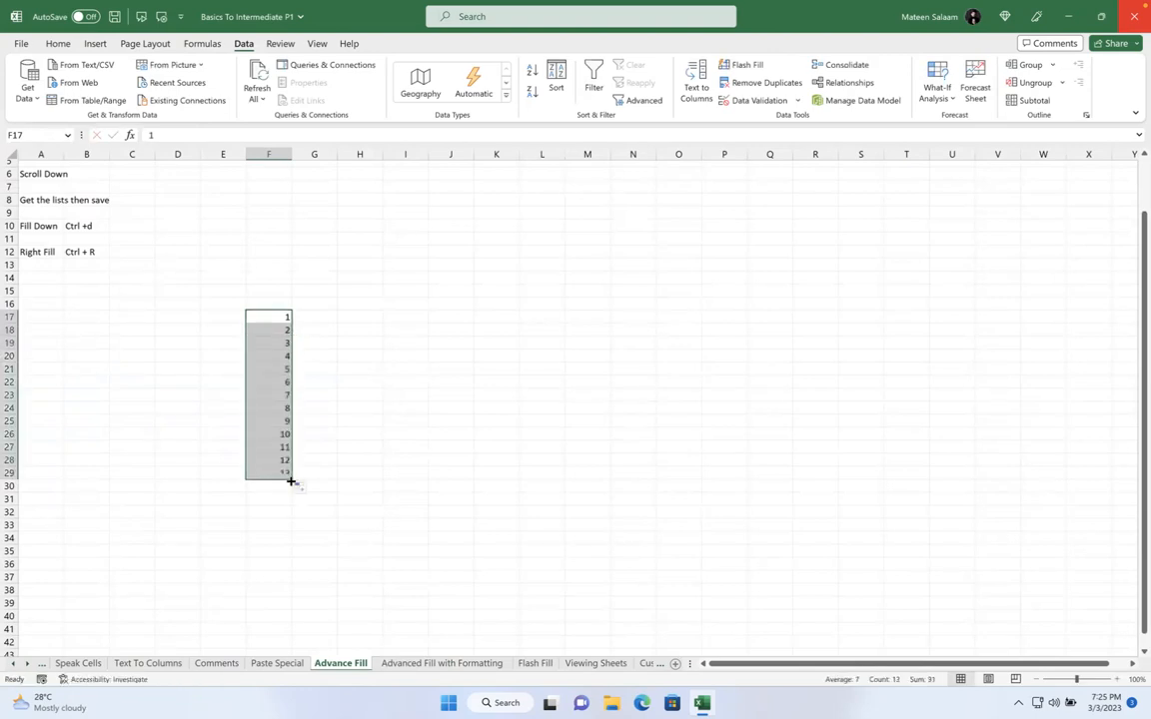
left_click(372, 356)
Fill G17:G29 with 1 using Ctrl+D
scroll(349, 345, "up", 2)
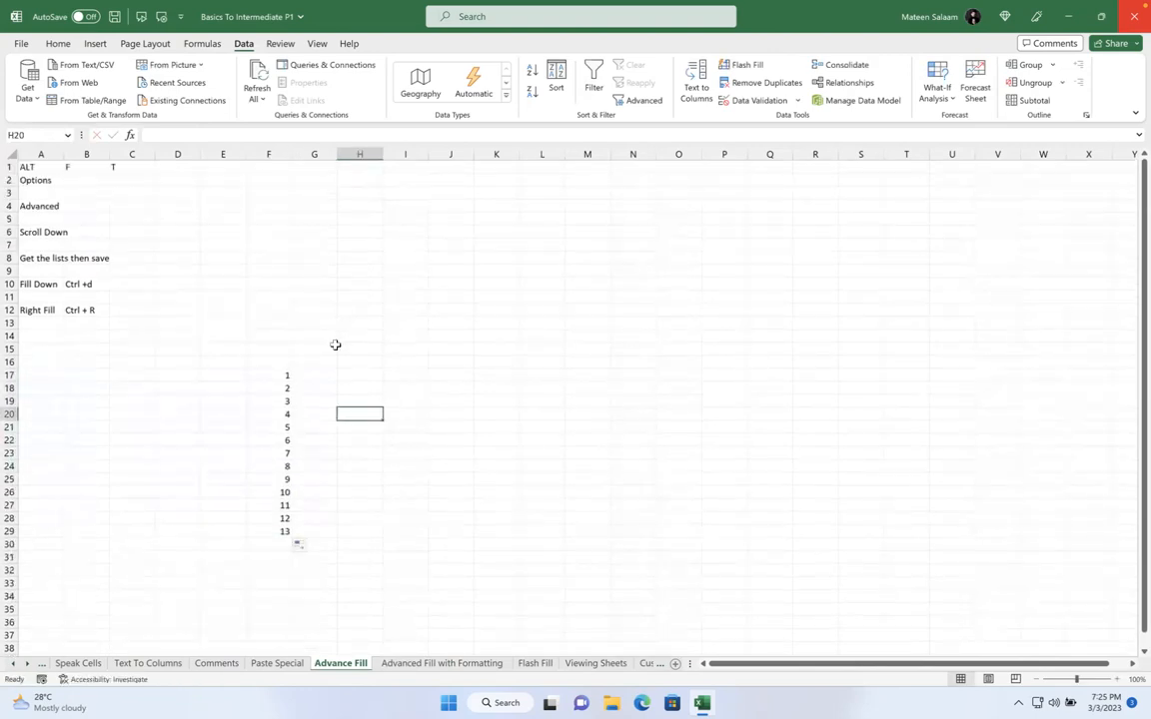
left_click(321, 373)
type("1")
key("Return")
type("1")
key("Return")
left_click_drag(320, 375, 317, 524)
key("ctrl+d")
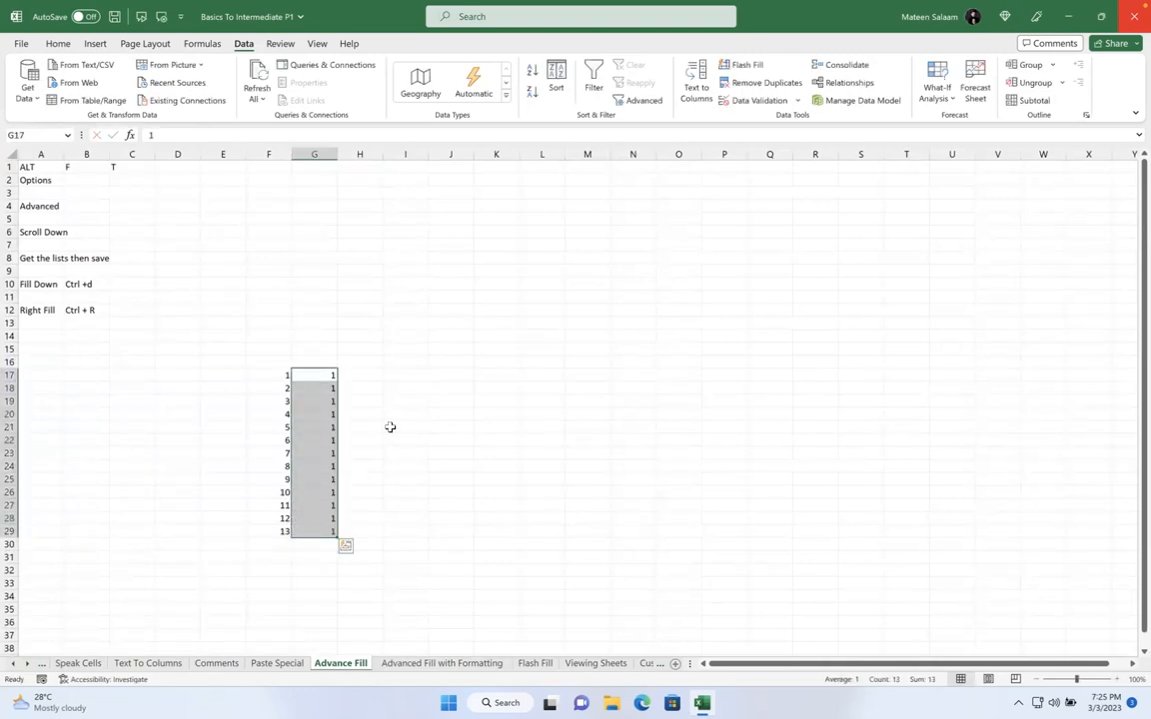
left_click(379, 384)
Start H17 at 5 and fill column H as a series of 5s to H30
left_click(368, 375)
type("1")
key("Return")
type("2")
key("Return")
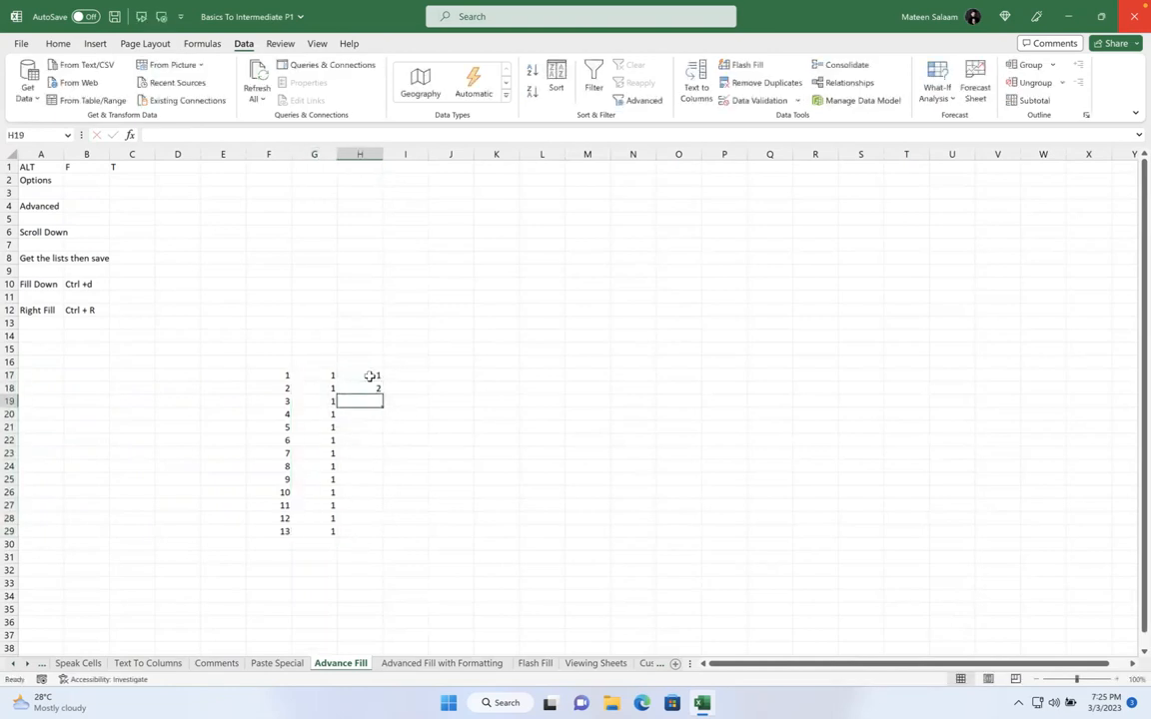
left_click(370, 377)
type("5")
key("Return")
left_click(369, 375)
left_click_drag(381, 381, 382, 544)
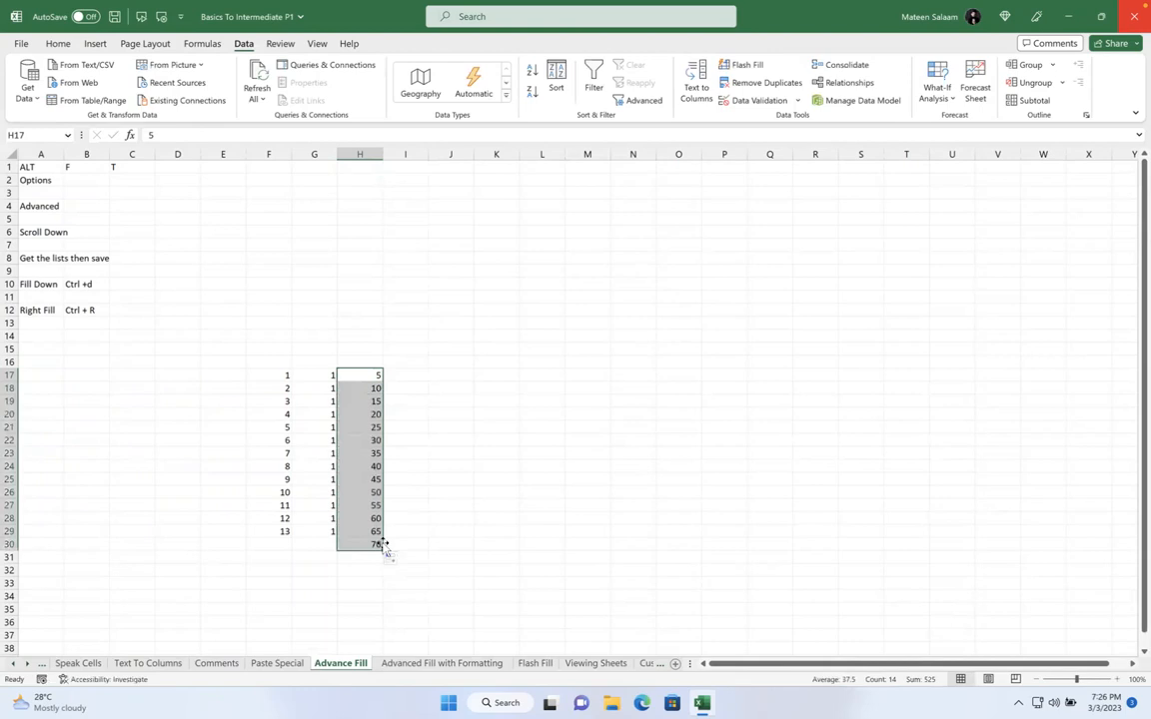
left_click(369, 376)
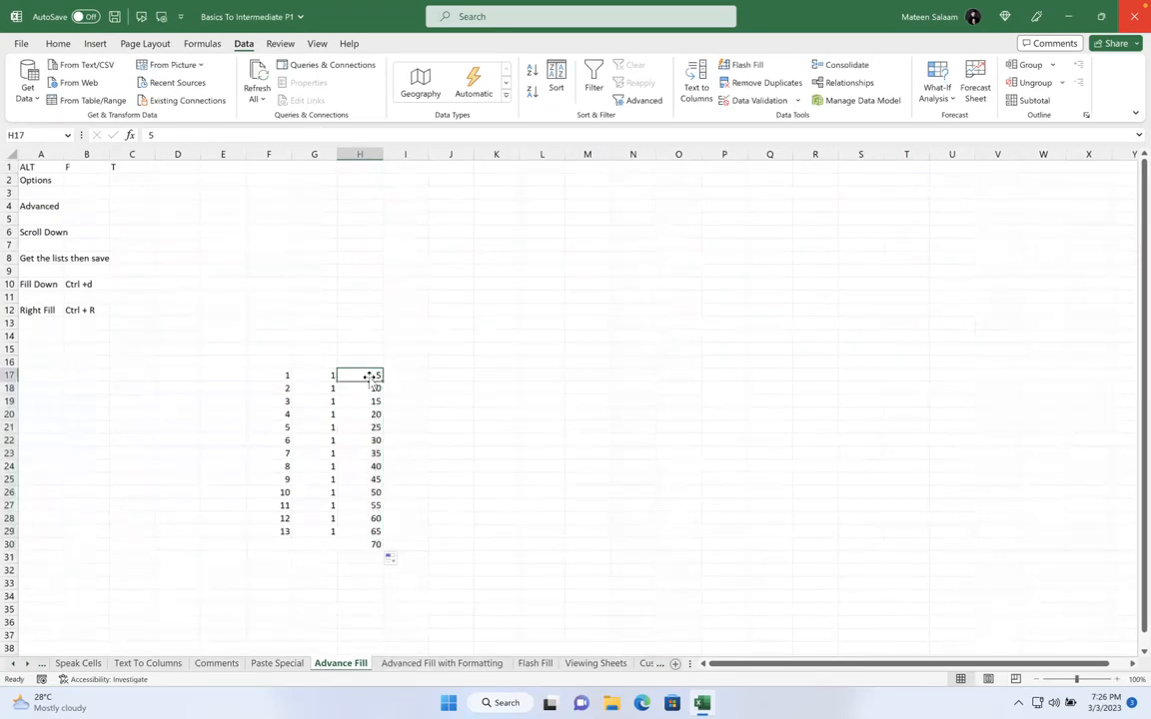
Copy H17's 5 across row 17 to N17 with Ctrl+R
left_click(404, 376)
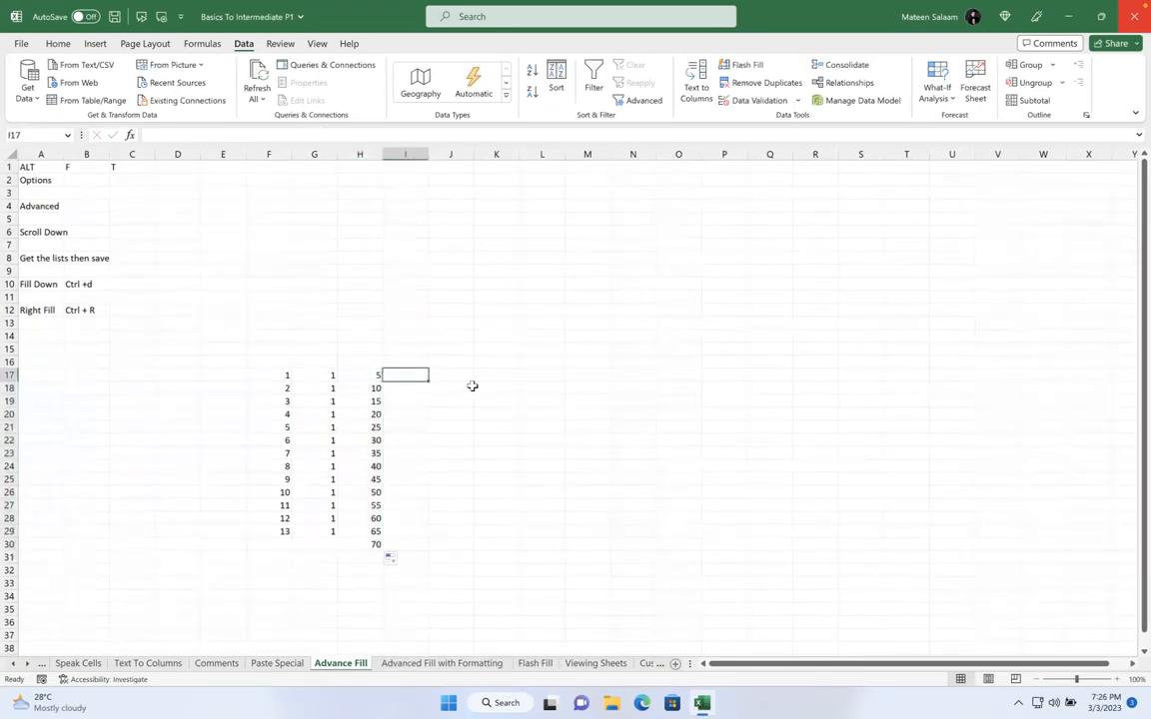
type("6")
key("Return")
left_click_drag(378, 375, 656, 383)
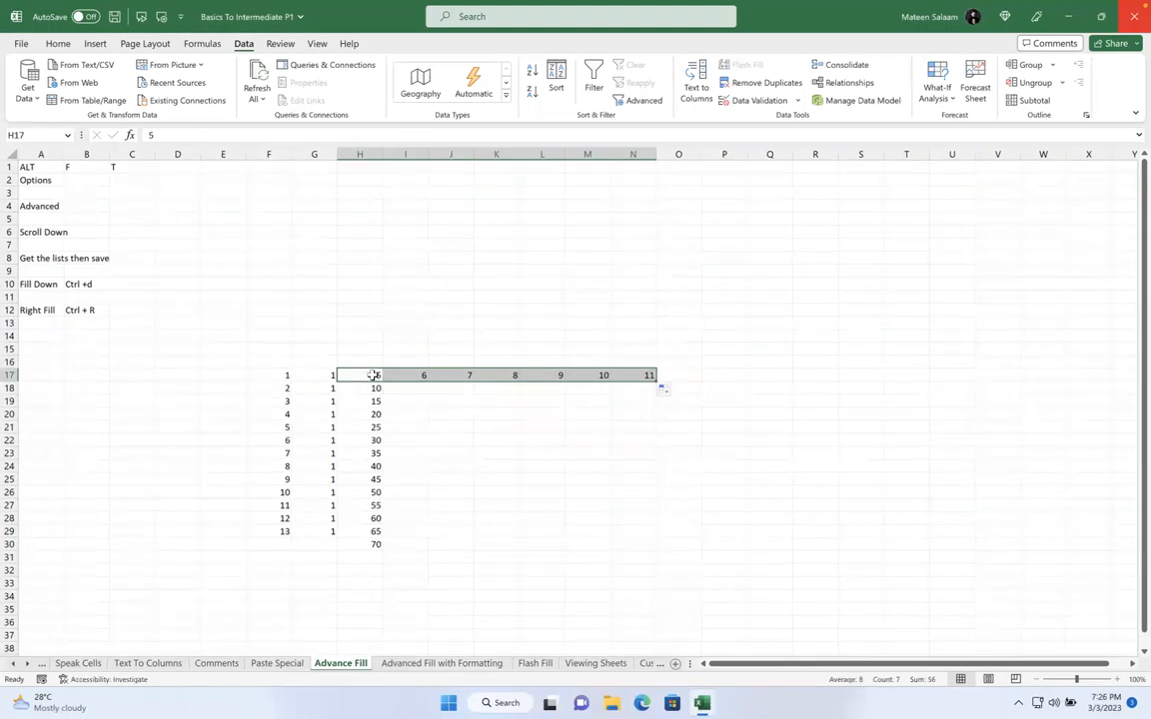
left_click_drag(373, 375, 375, 545)
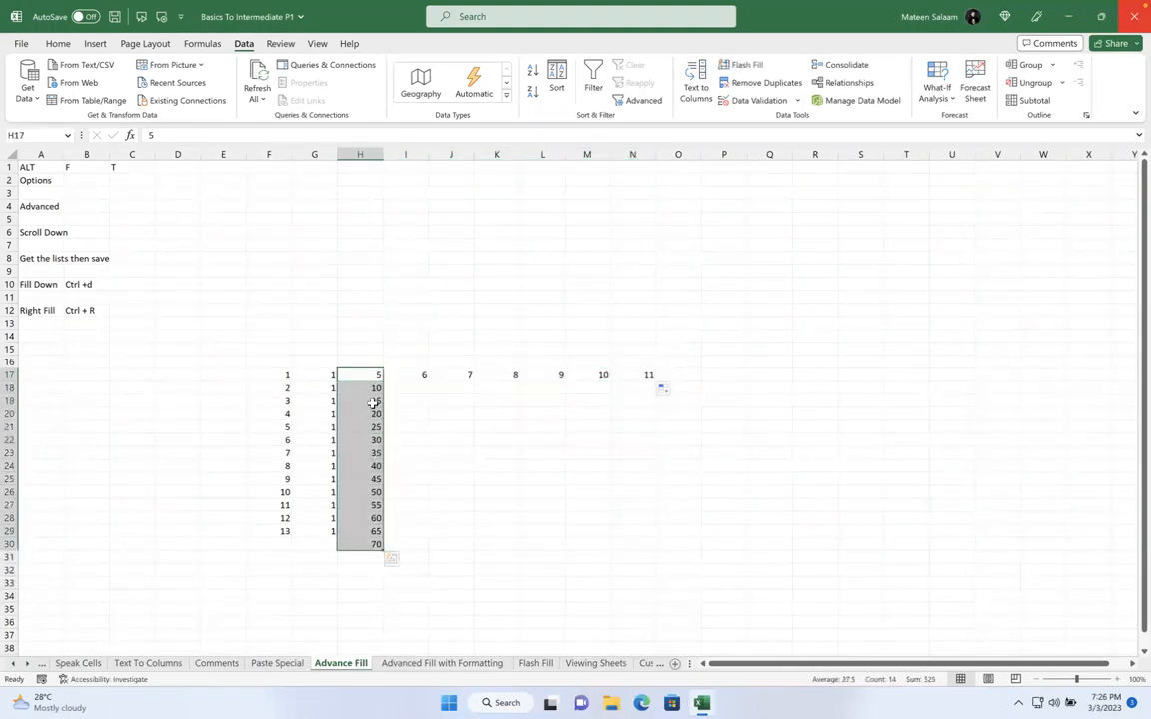
left_click_drag(374, 374, 647, 376)
key("ctrl+r")
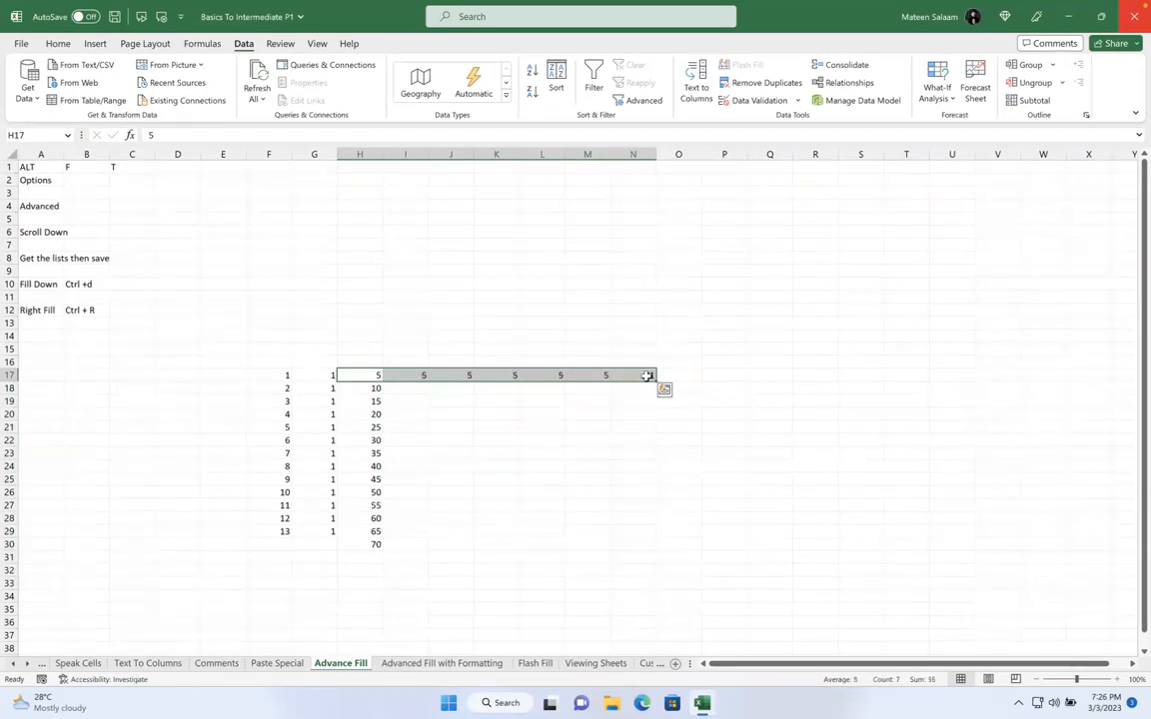
left_click_drag(371, 374, 368, 545)
Copy 5 down H17:H30 with Ctrl+D, then rebuild the 5, 10 series in column H
key("ctrl+d")
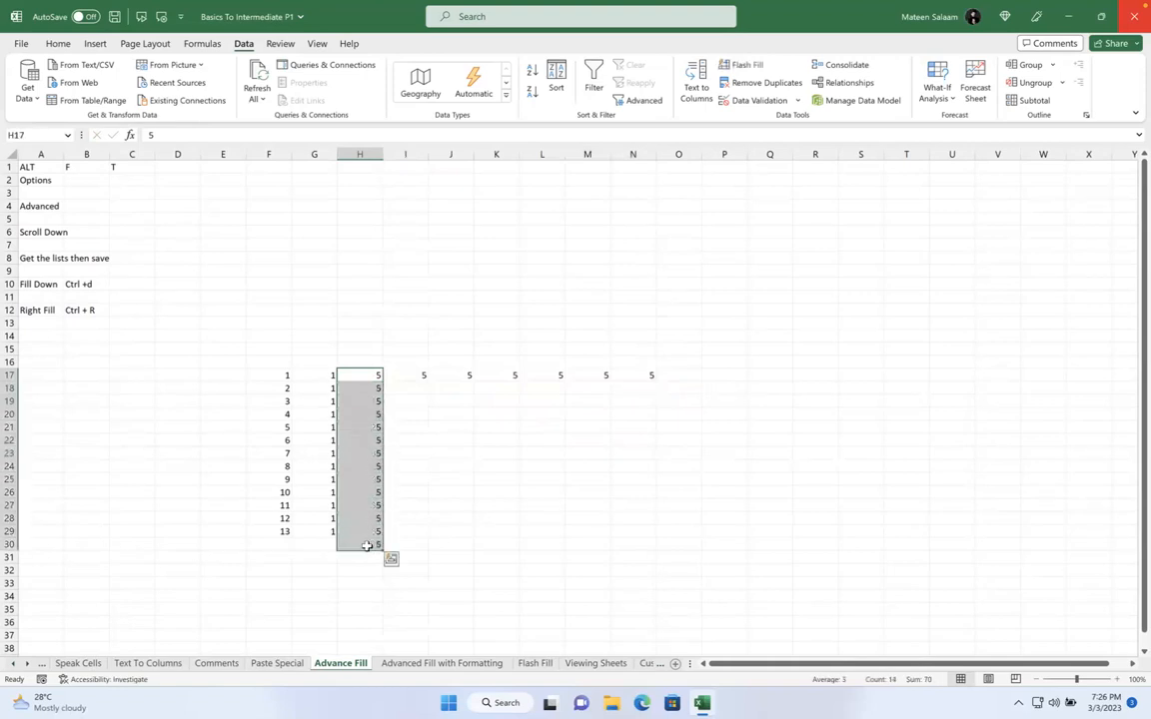
left_click(372, 373)
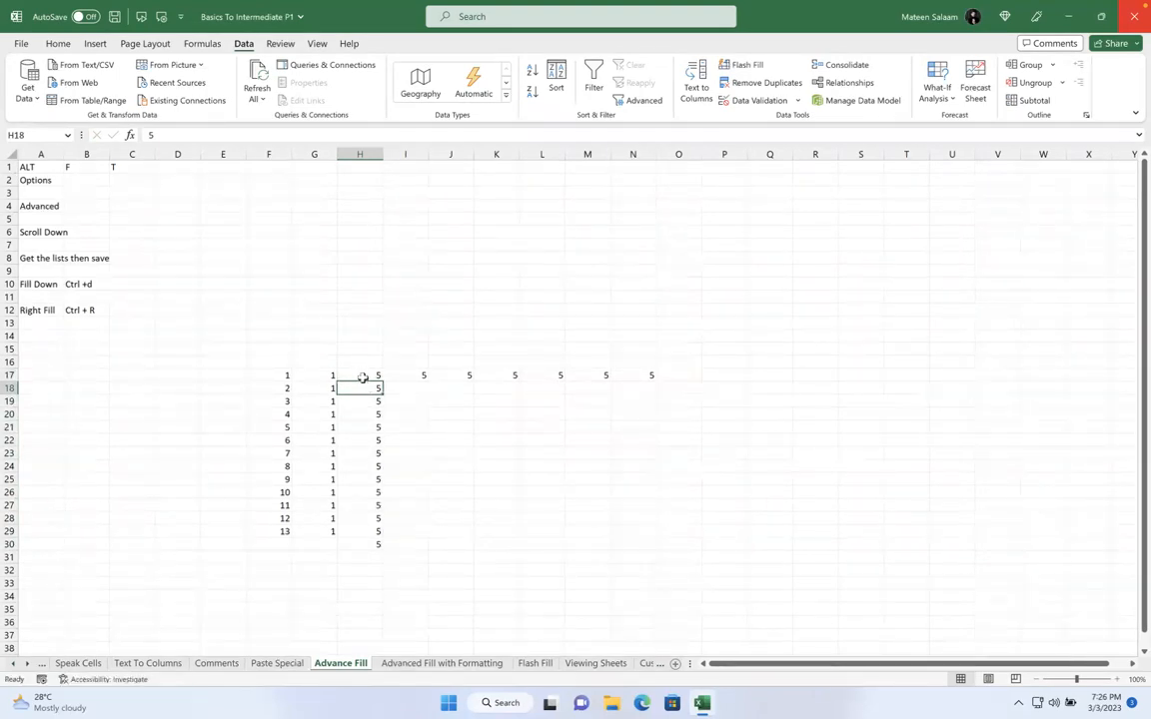
type("1`0")
left_click(347, 364)
left_click(357, 388)
type("10")
left_click(347, 373)
left_click_drag(349, 372, 381, 548)
left_click(536, 464)
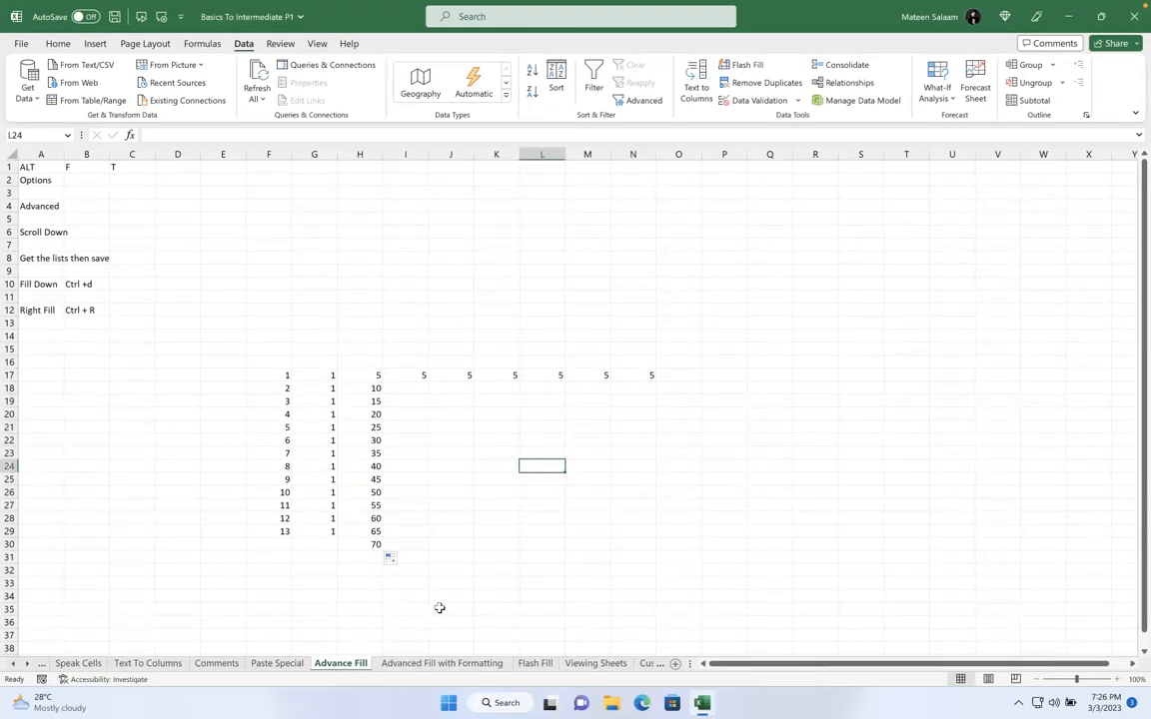
Fill H17:H30 with 5 again, dismiss Quick Analysis, and return to Advanced Fill with Formatting
left_click_drag(359, 375, 363, 547)
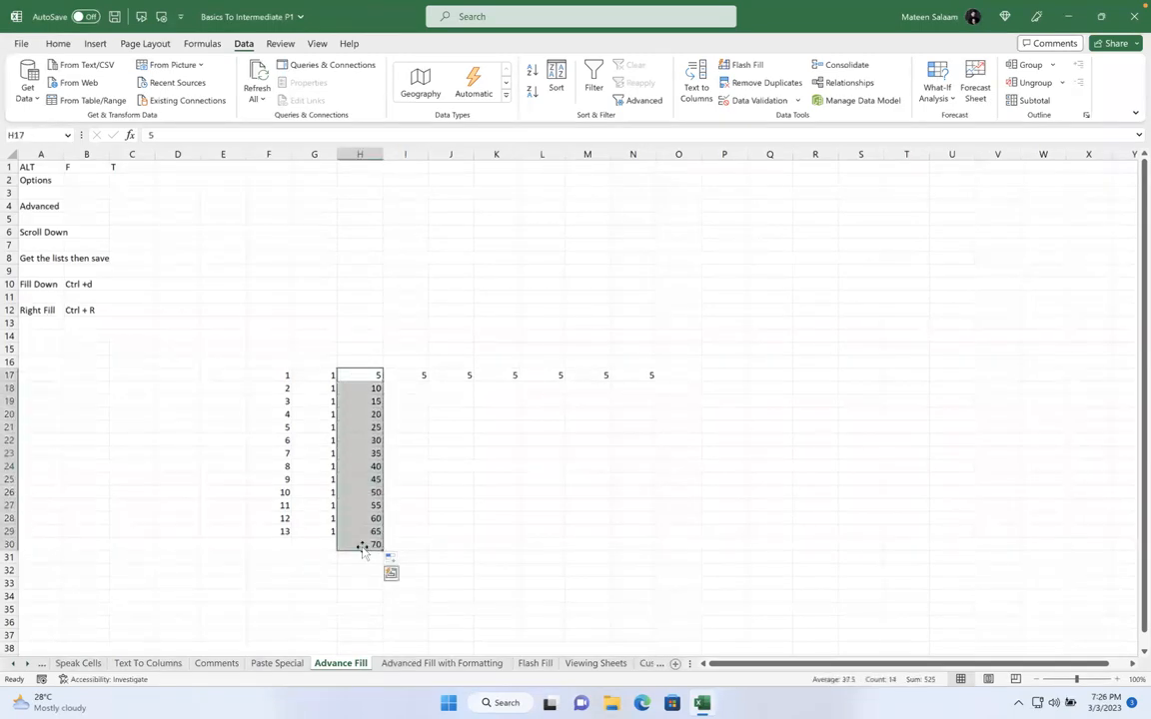
key("ctrl+d")
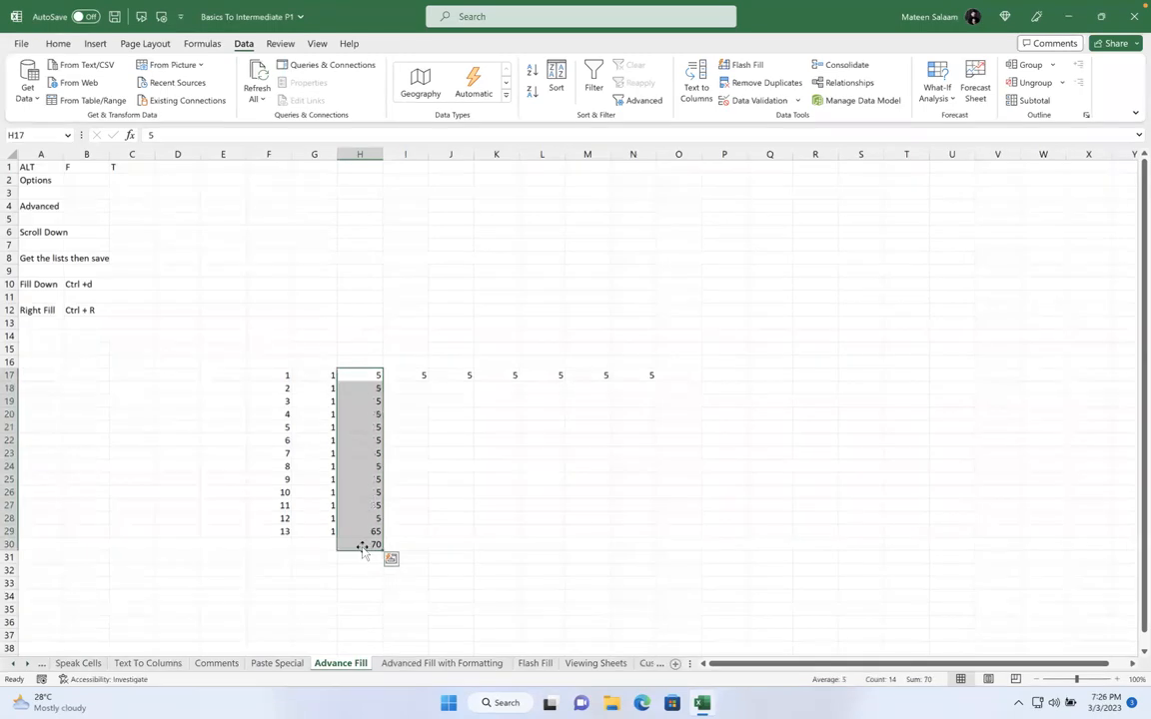
key("ctrl+q")
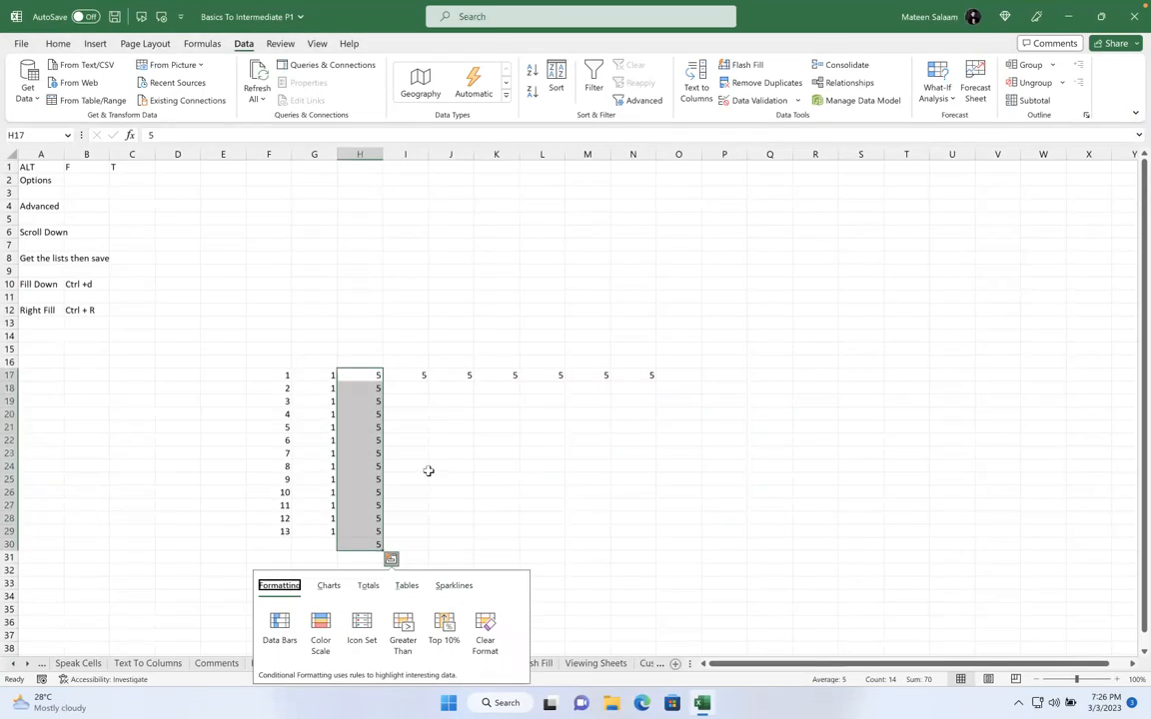
left_click(369, 374)
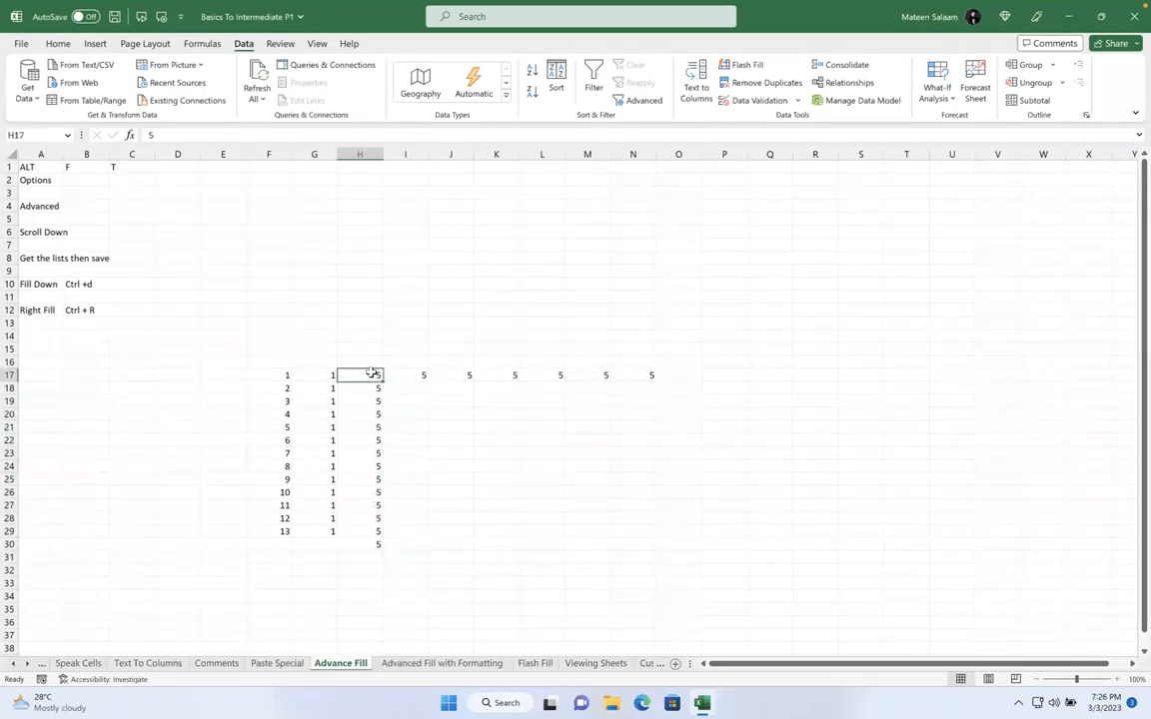
left_click_drag(372, 375, 381, 545)
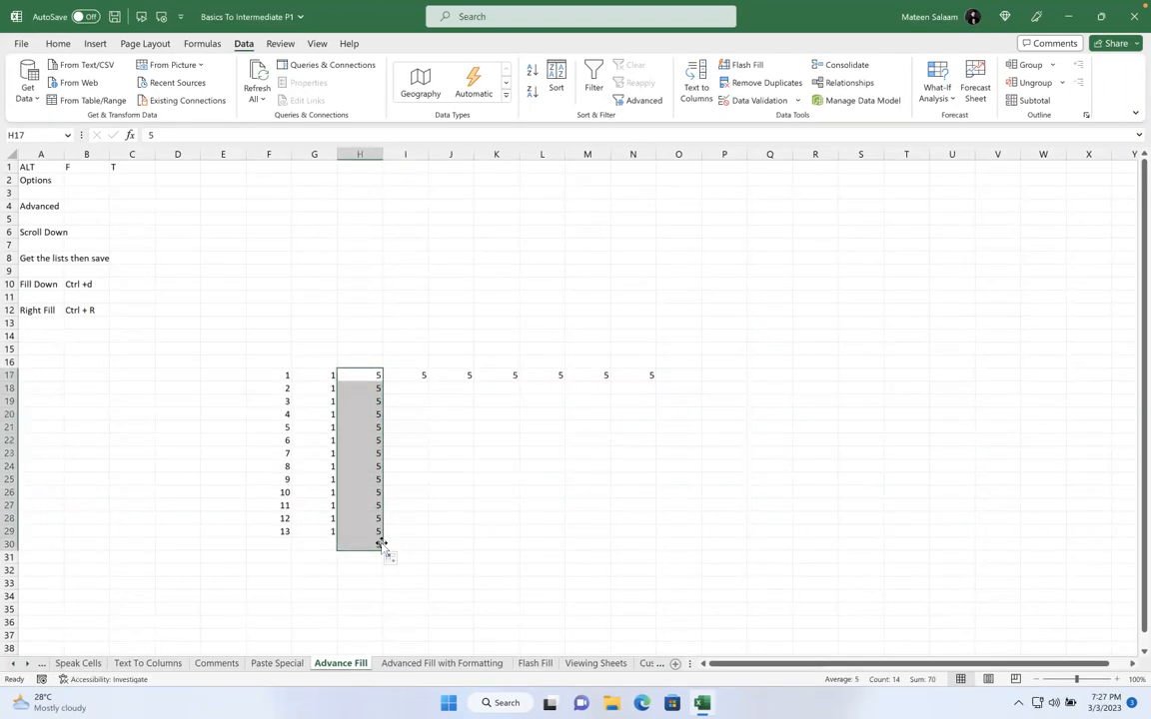
left_click(388, 663)
left_click(340, 443)
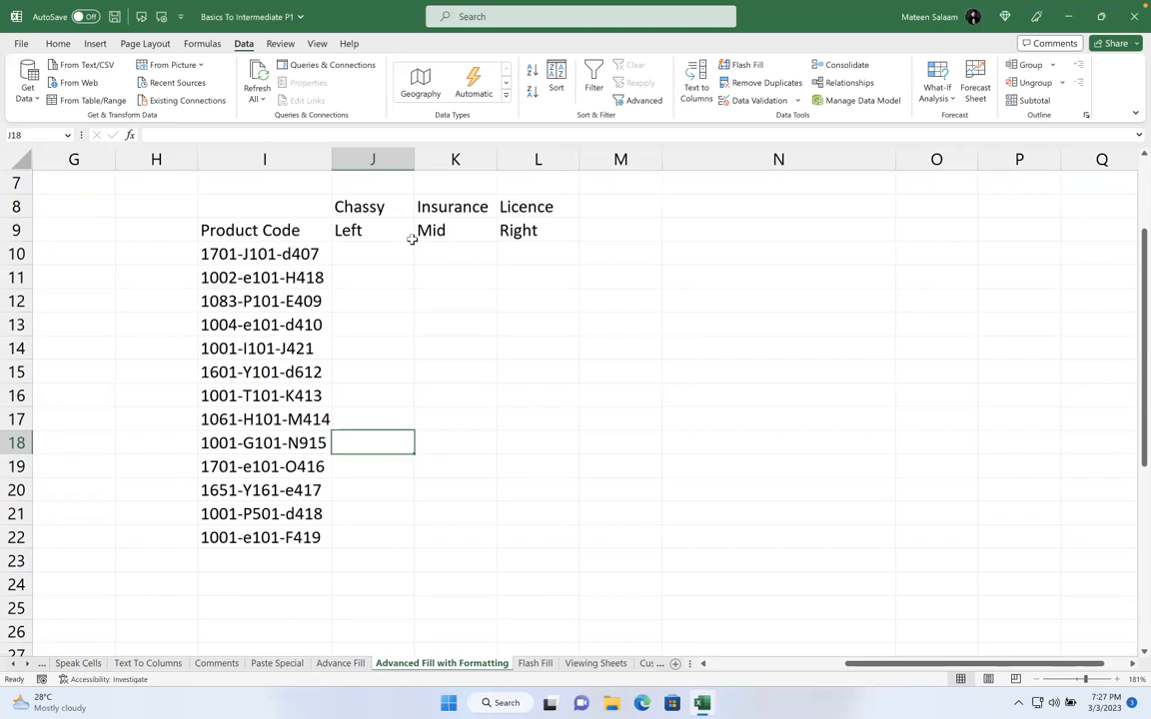
left_click(372, 254)
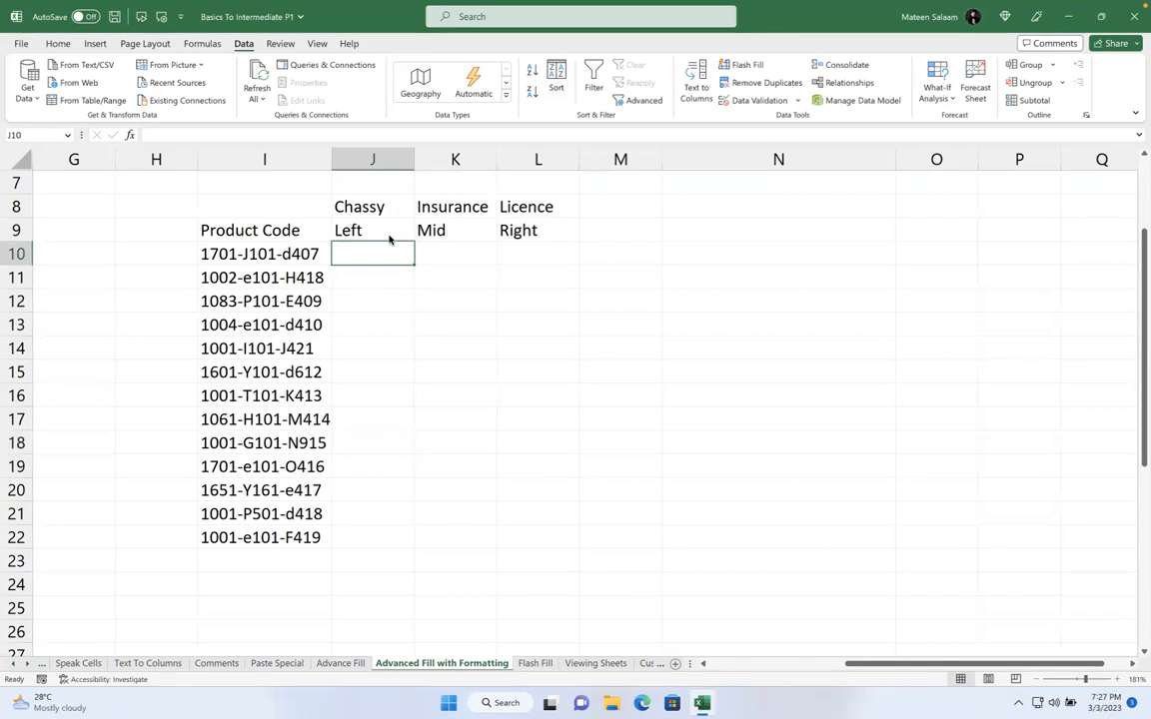
left_click(281, 261)
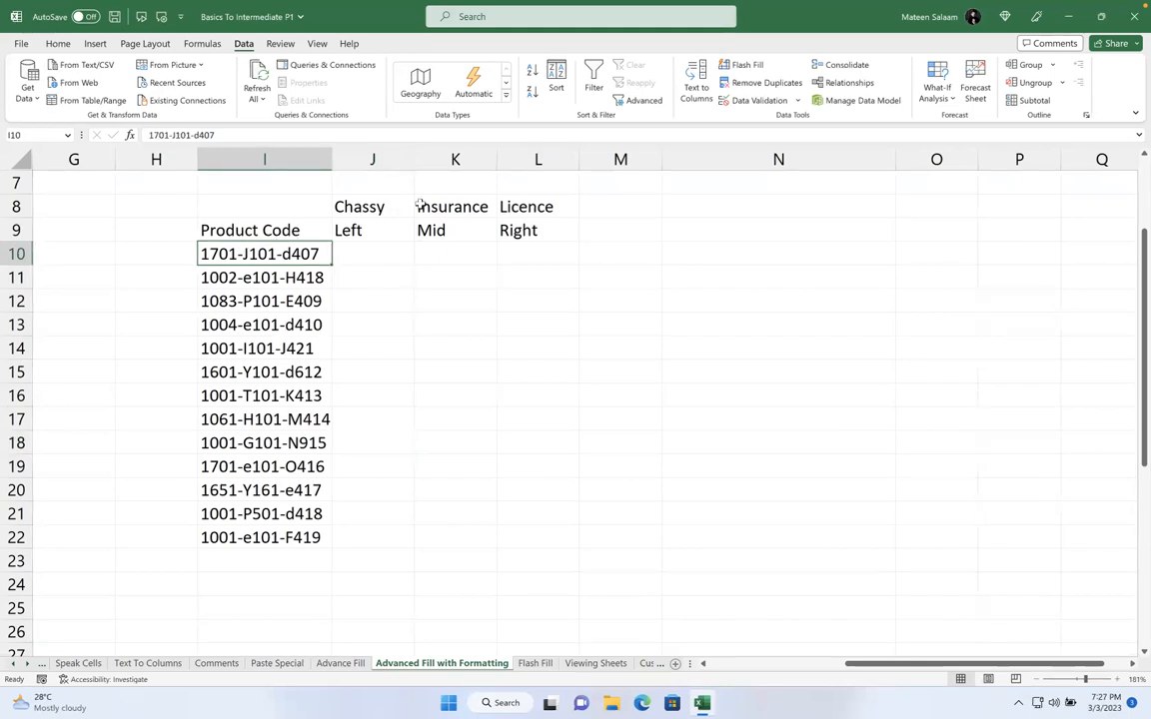
left_click(372, 208)
left_click(262, 253)
left_click(433, 206)
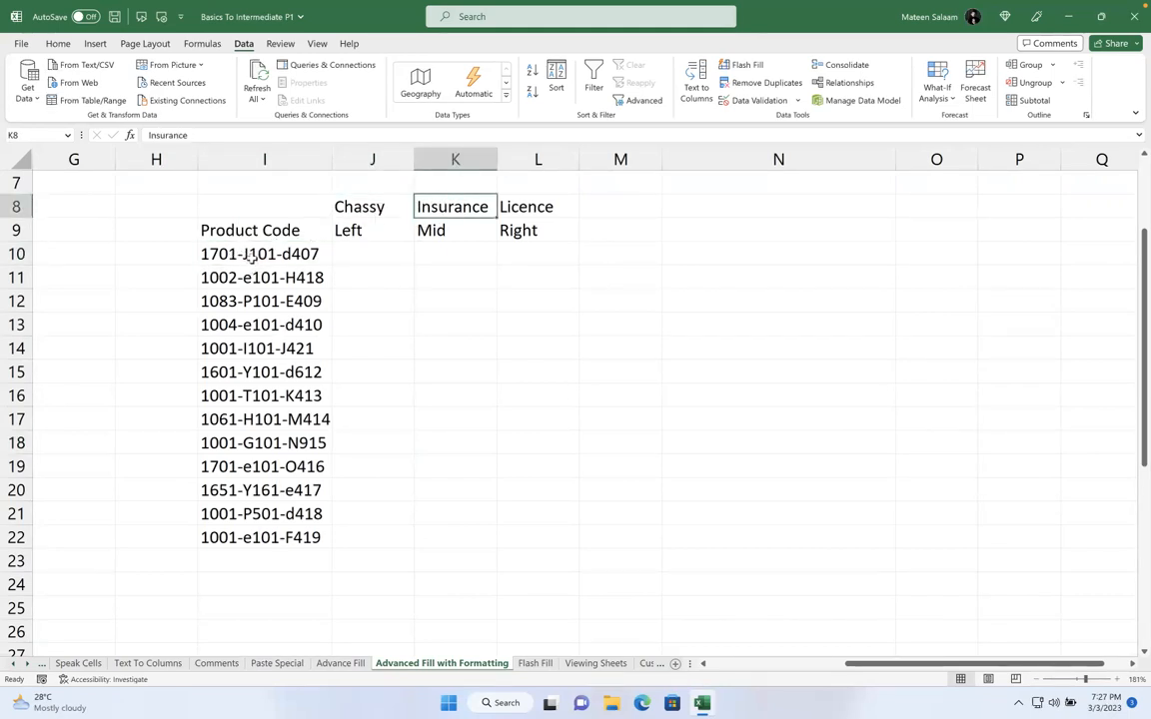
left_click(540, 207)
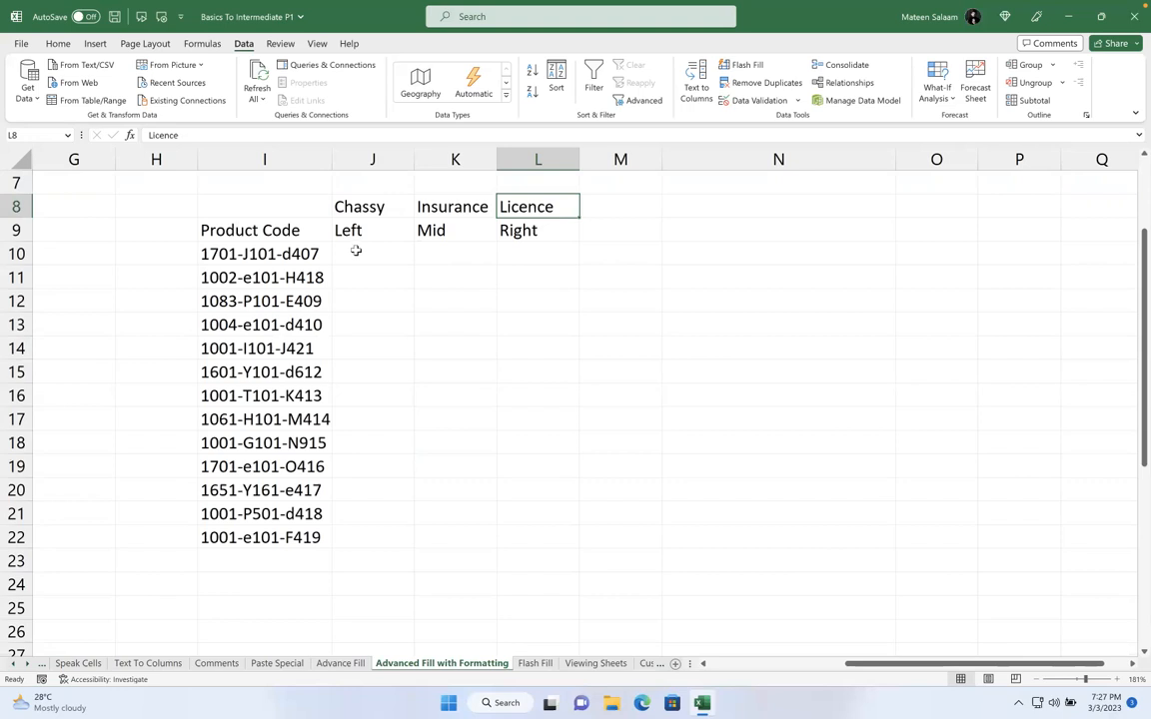
left_click(354, 251)
left_click(439, 255)
left_click(506, 255)
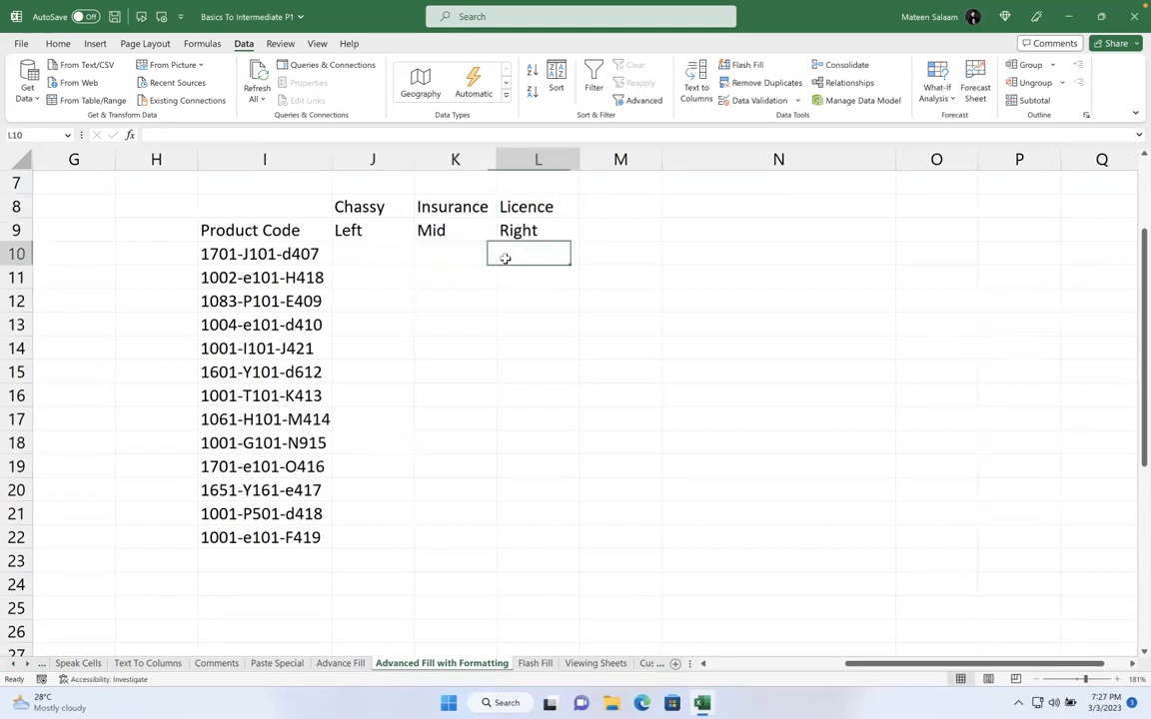
left_click(395, 254)
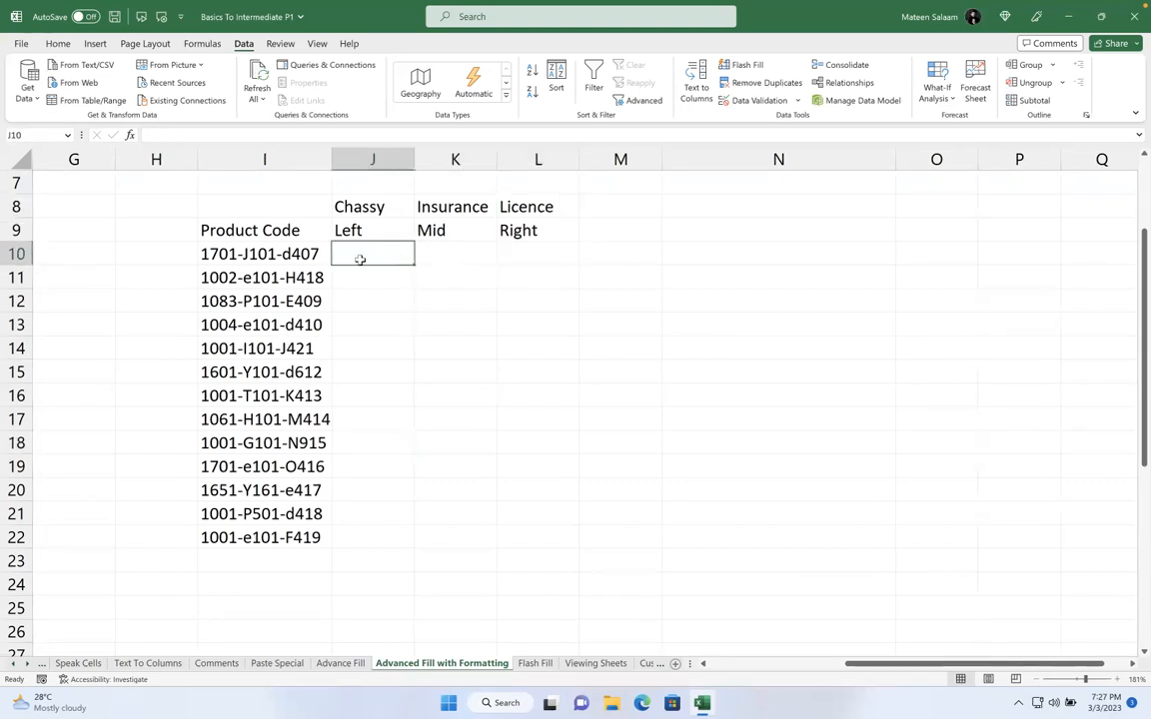
left_click(283, 255)
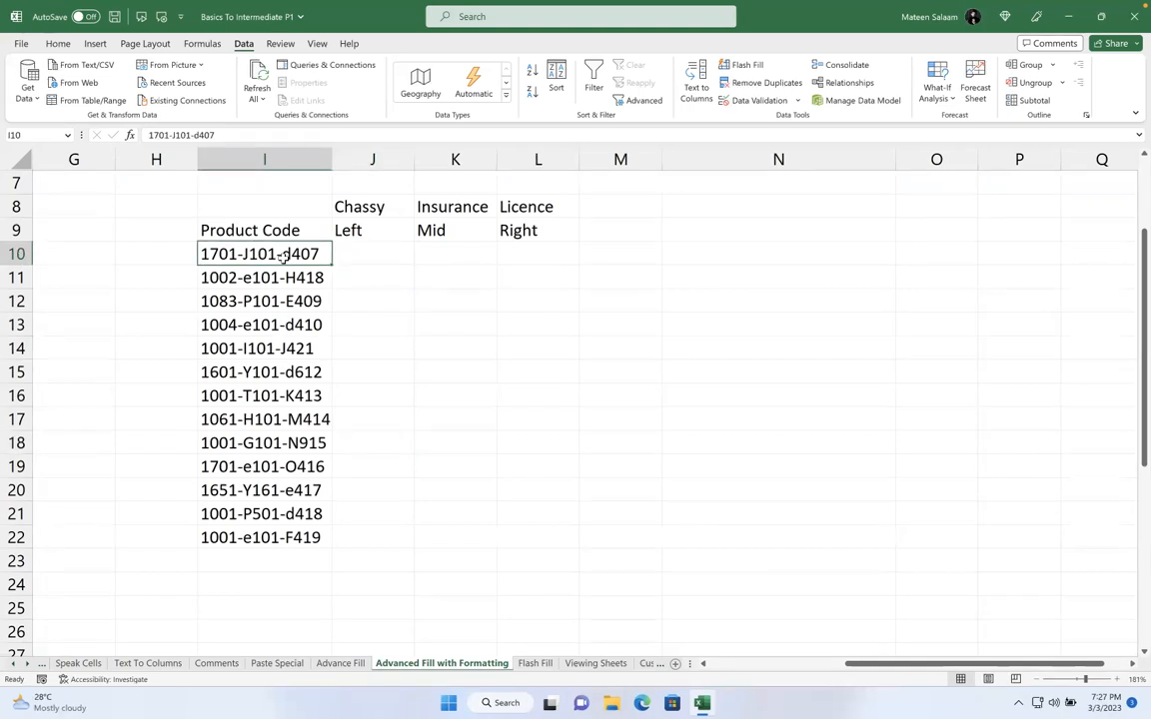
left_click(381, 208)
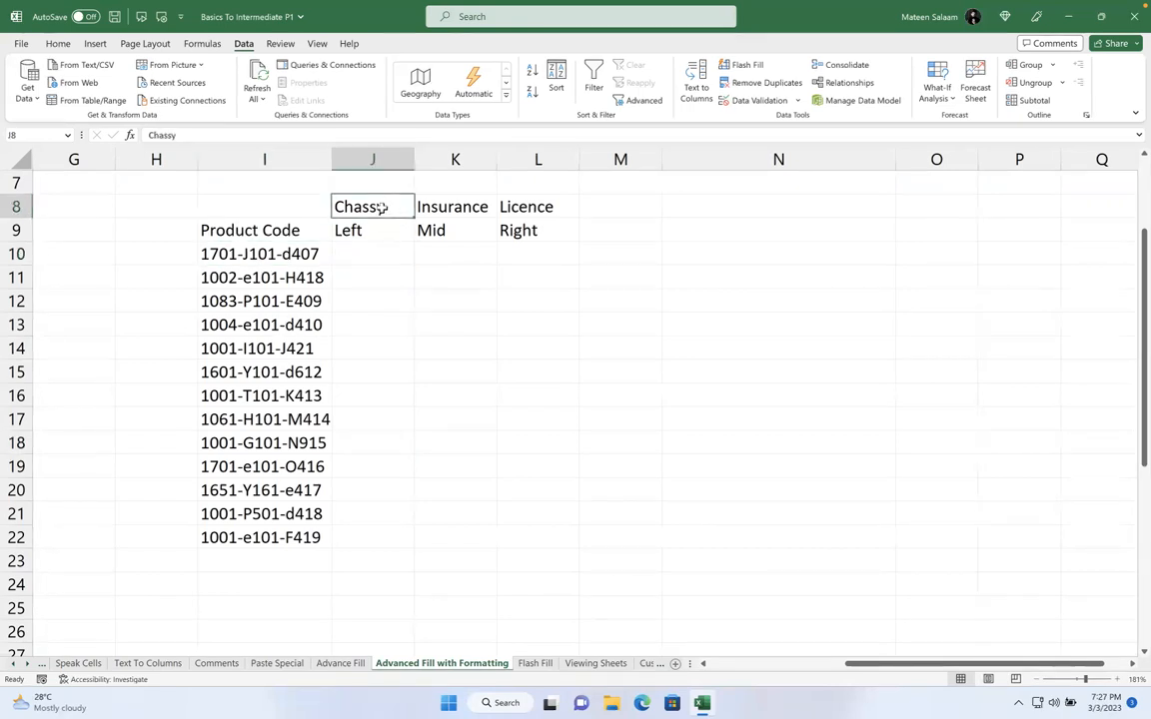
left_click(383, 250)
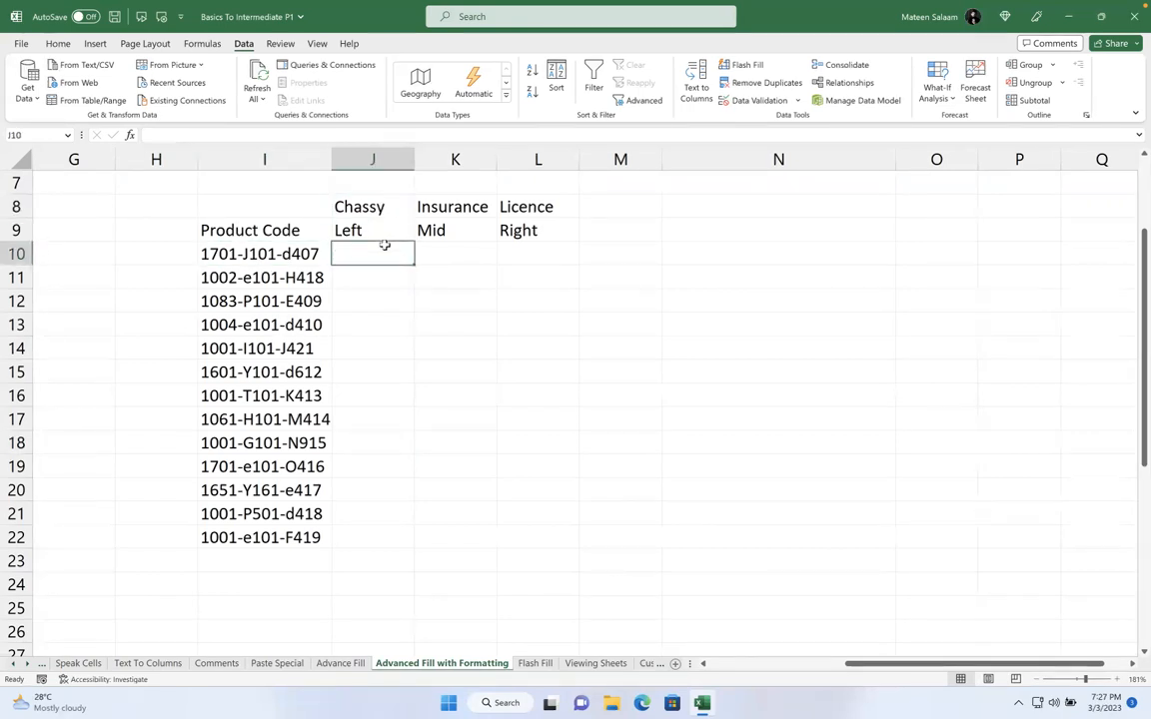
left_click(426, 207)
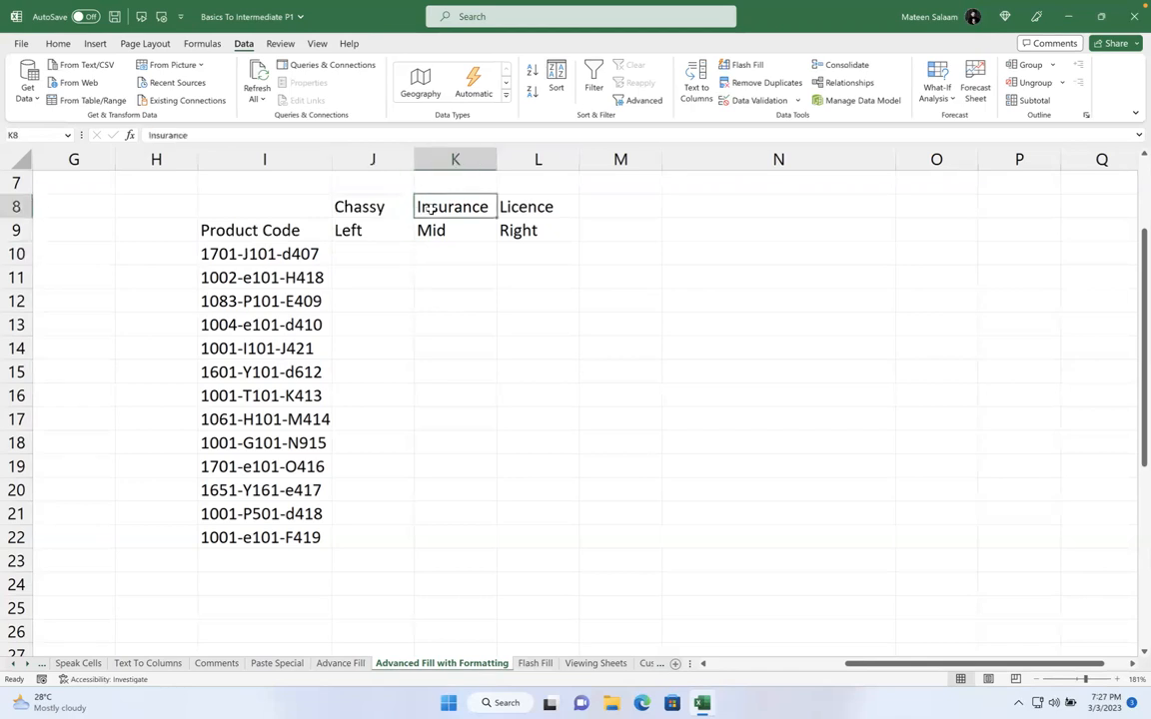
left_click(530, 207)
left_click(390, 246)
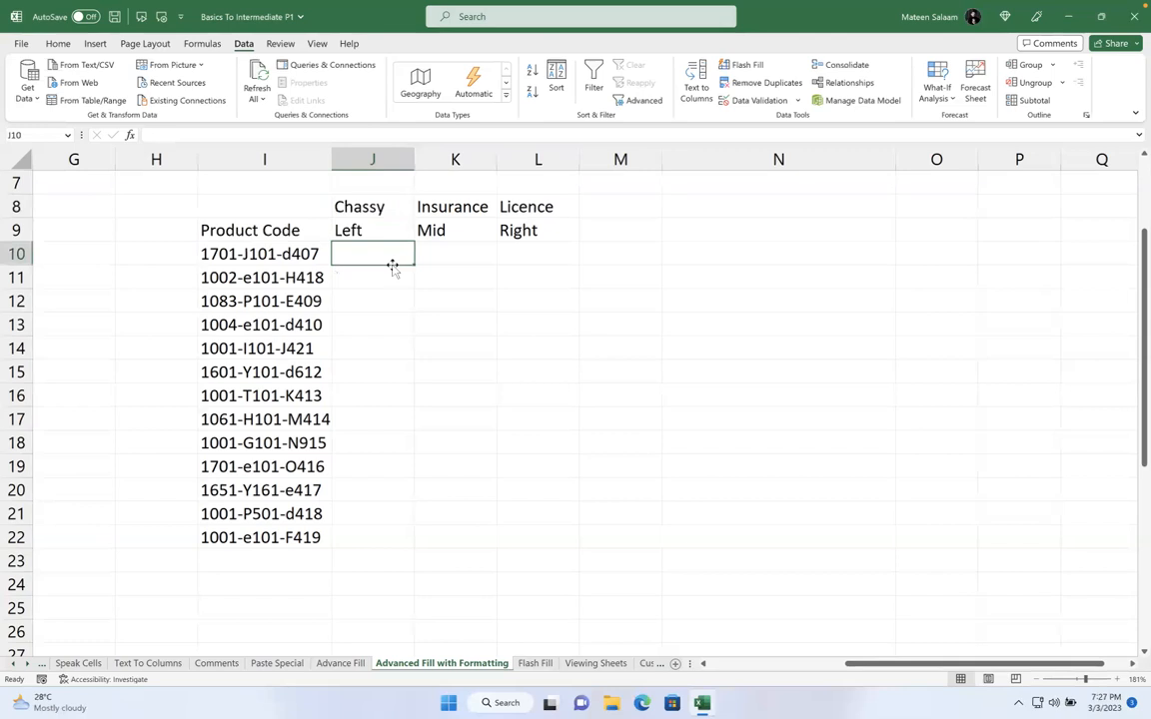
Type =left in J10, then switch from full-screen Excel to the desktop
type("=")
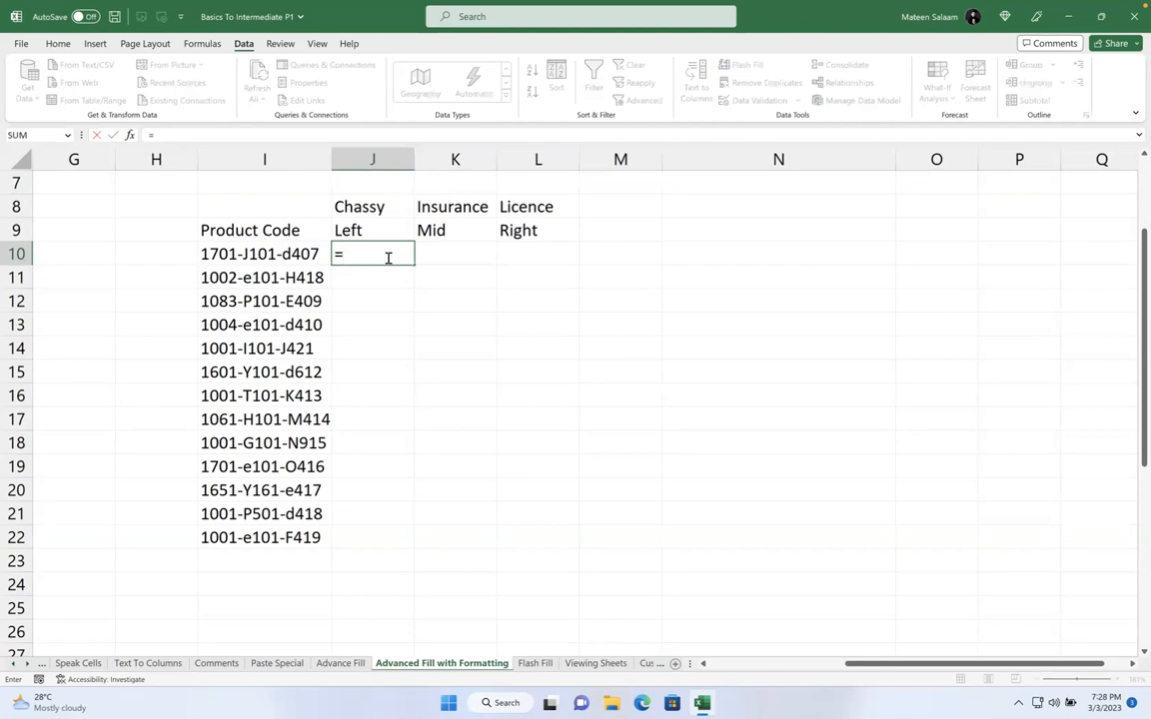
type("left")
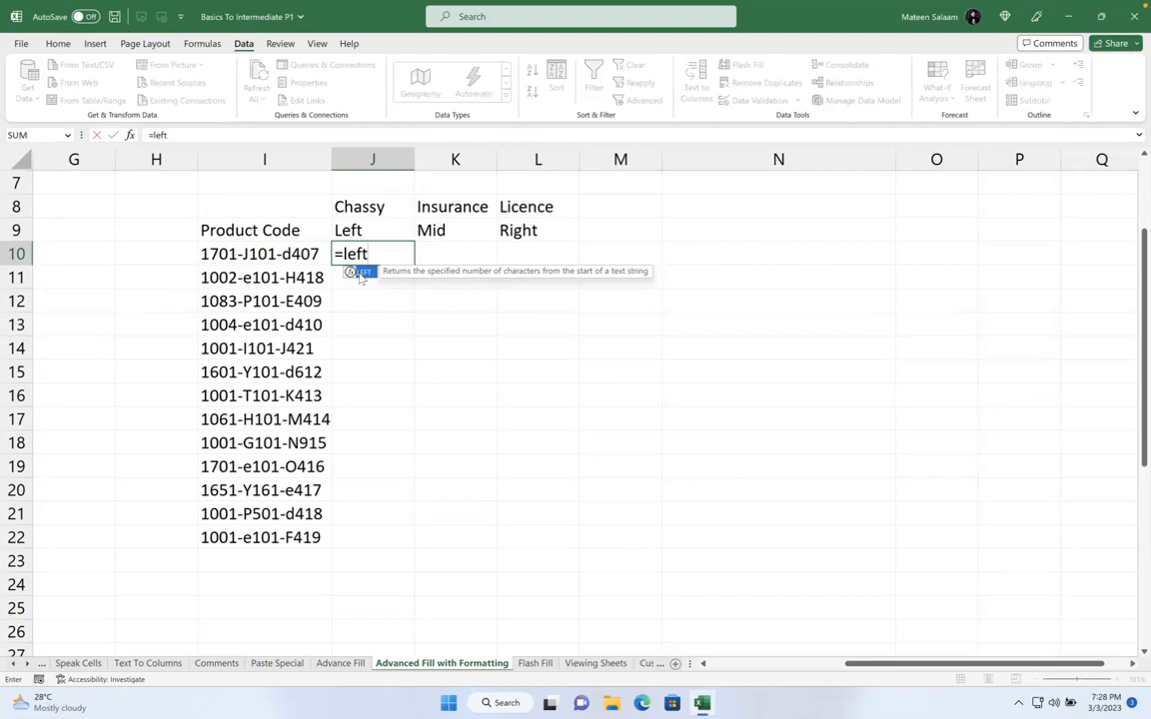
key("ctrl+Left")
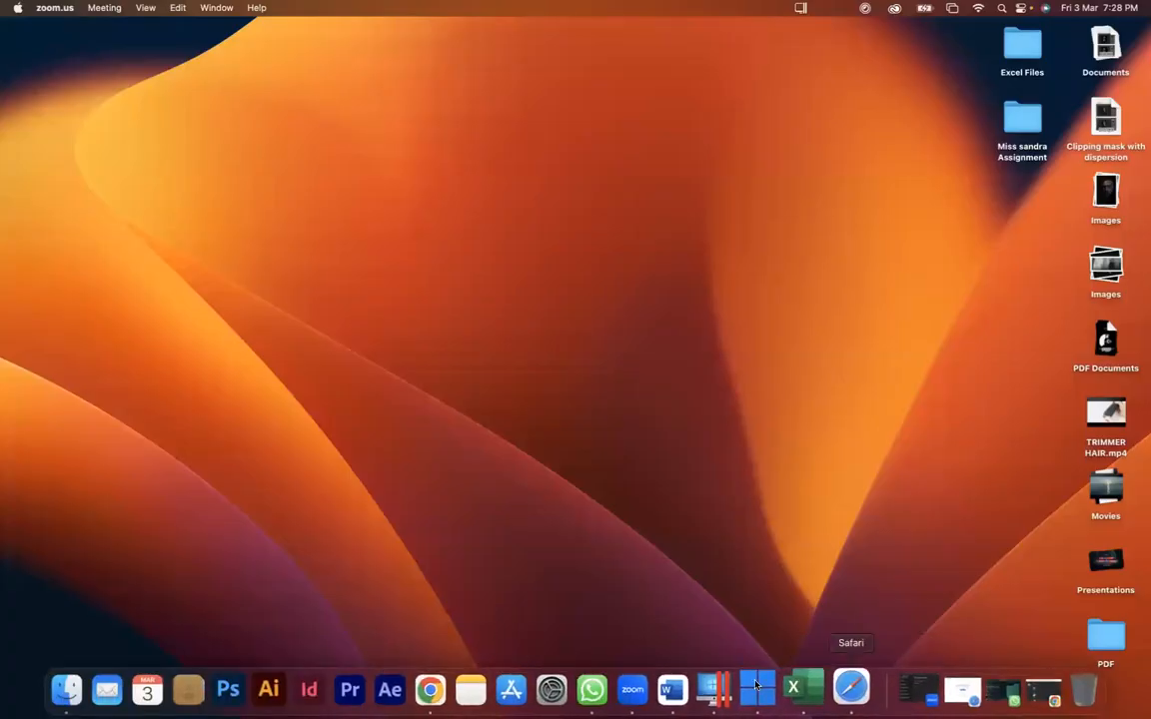
Bring up Chrome on the Magic Keyboard - US English product page
left_click(441, 689)
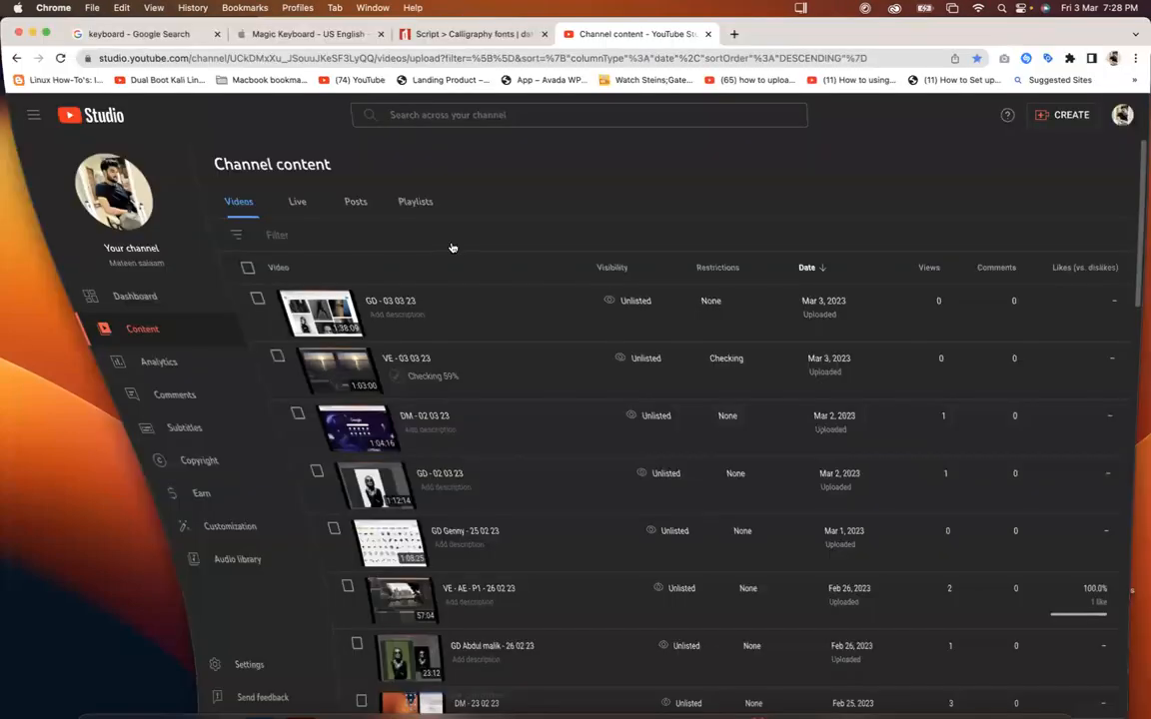
left_click(303, 34)
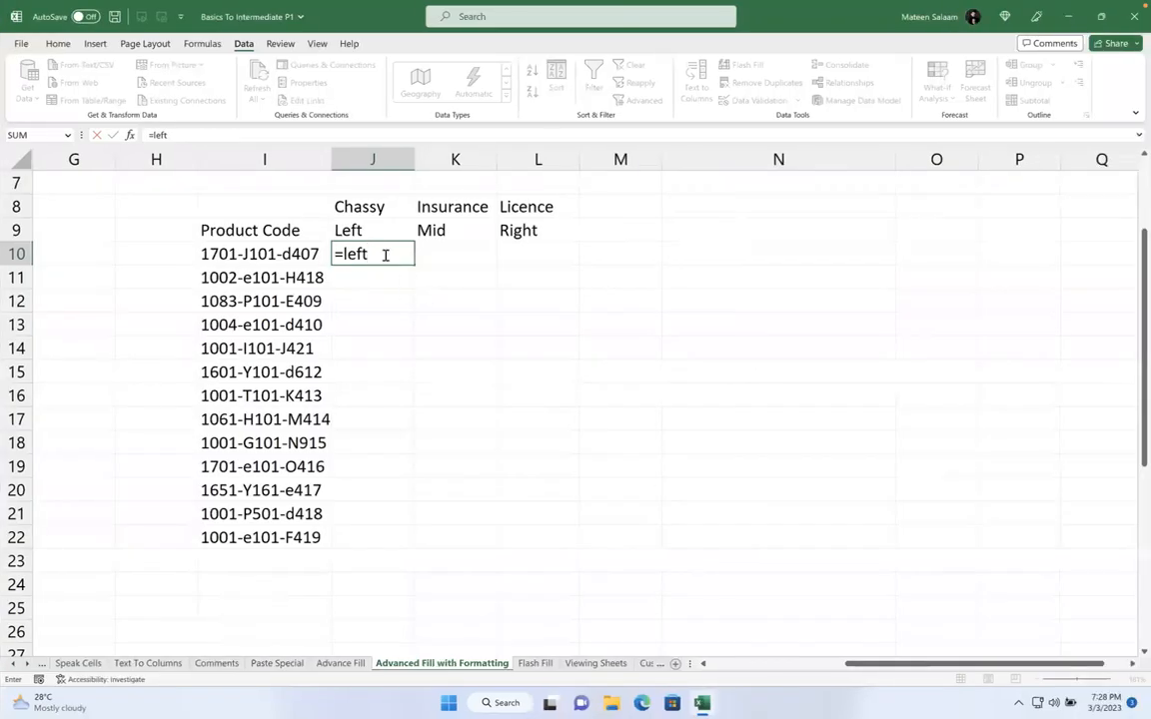
Build =LEFT(I10,4) in J10 to take the product code's first four characters
key("BackSpace")
type("t")
key("Tab")
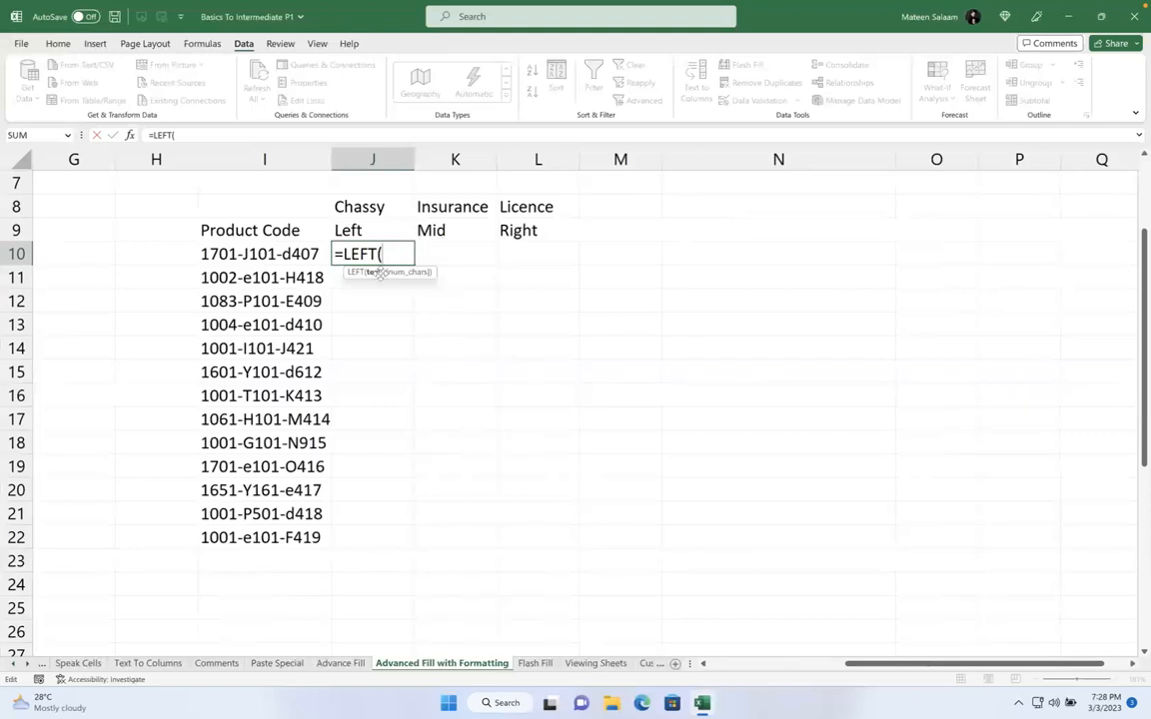
left_click(284, 254)
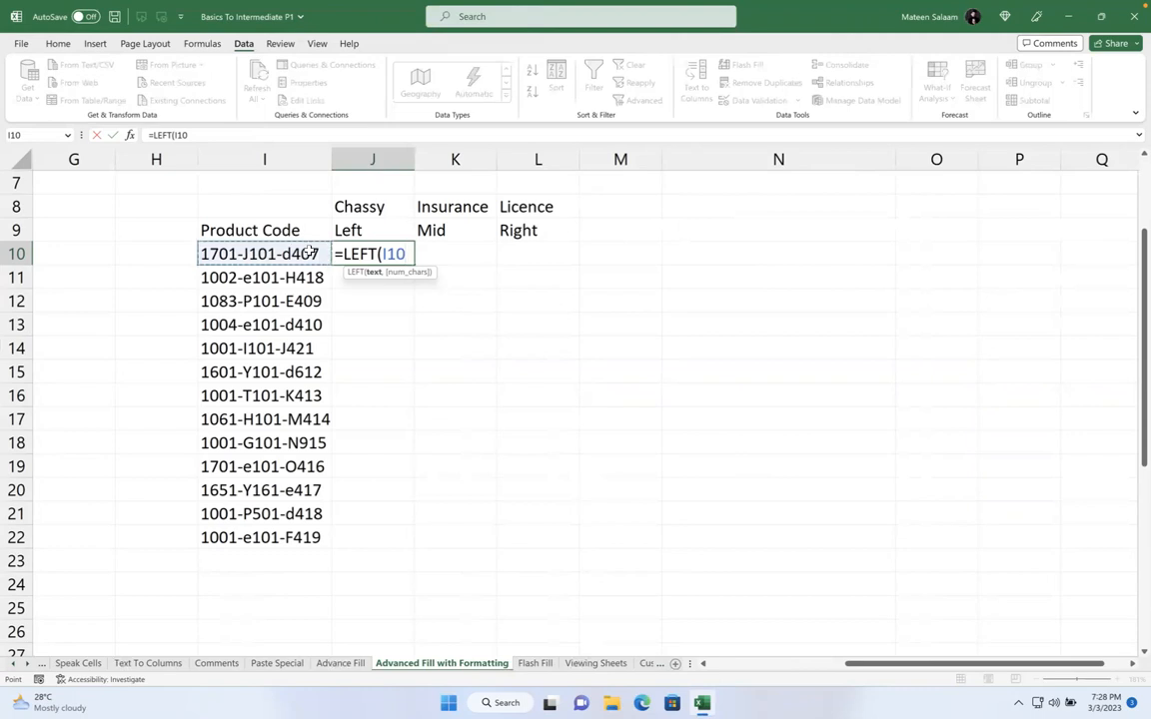
type(",")
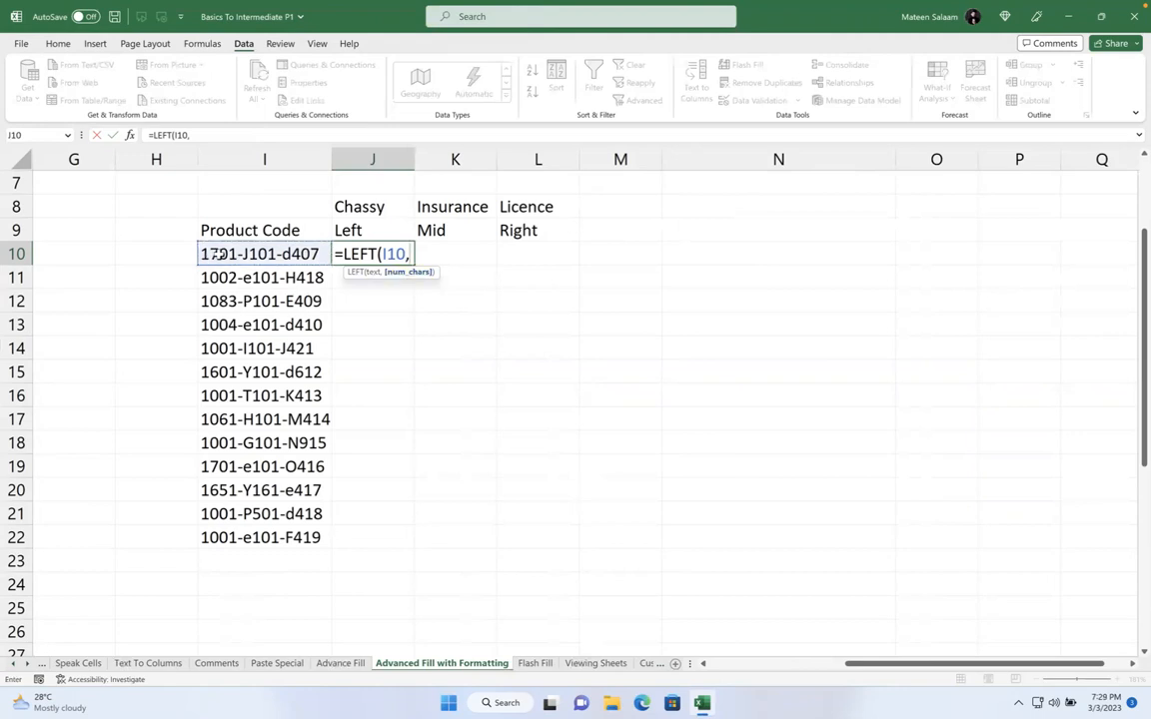
type("4)")
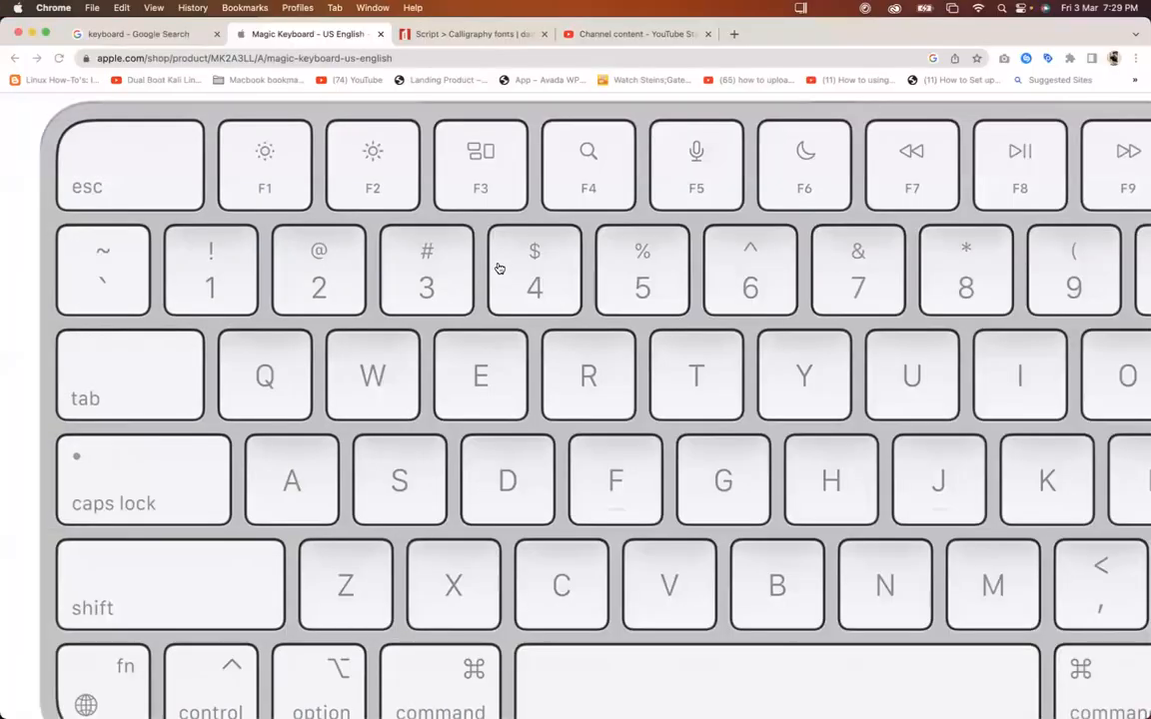
Look over the Magic Keyboard image on the Apple page, then return to the Excel workbook
scroll(496, 265, "right", 5)
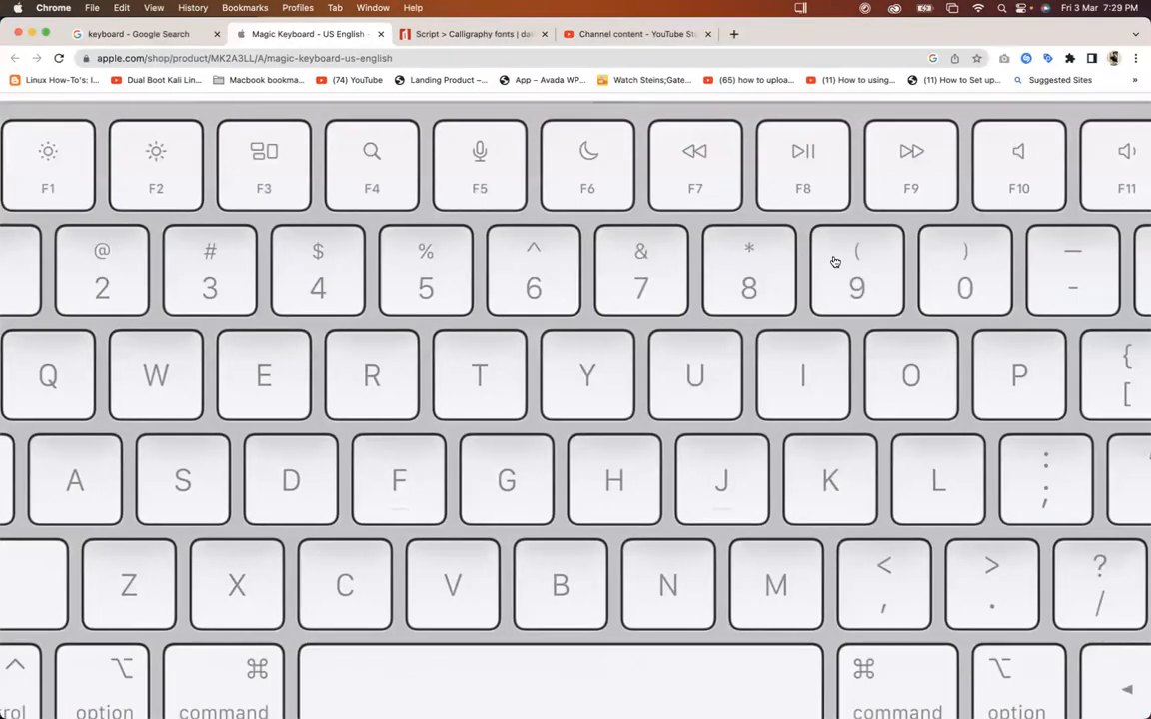
scroll(800, 257, "right", 2)
scroll(799, 257, "left", 2)
scroll(9, 624, "left", 1)
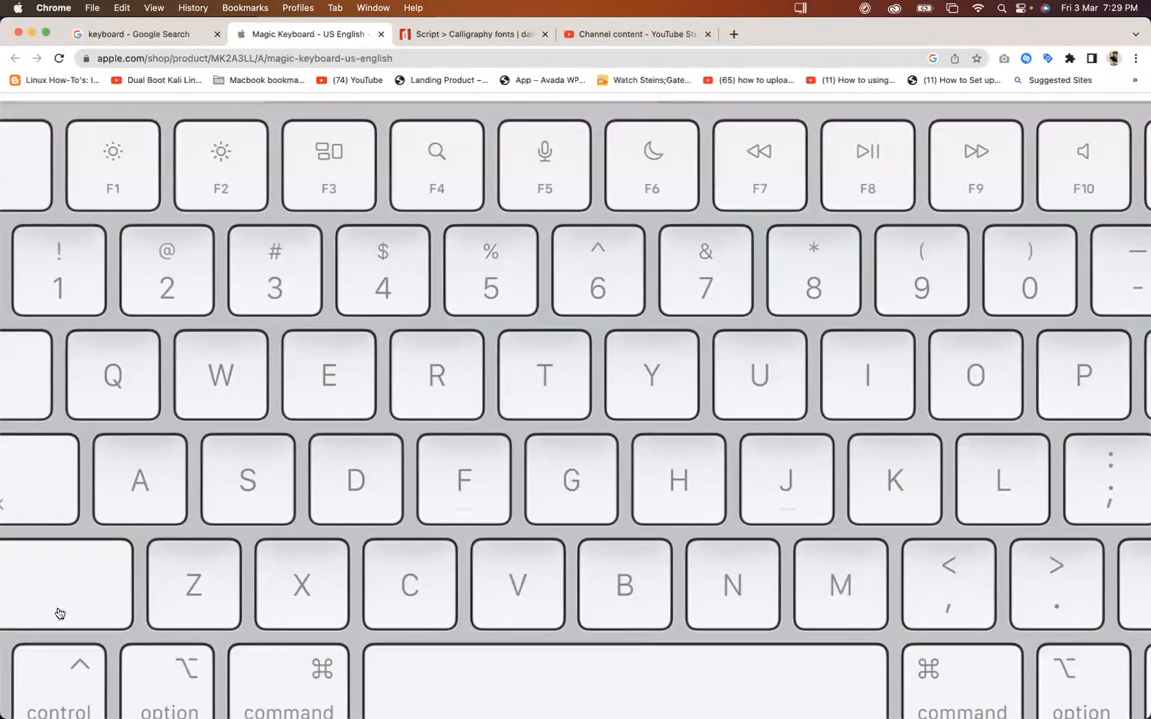
scroll(72, 620, "left", 2)
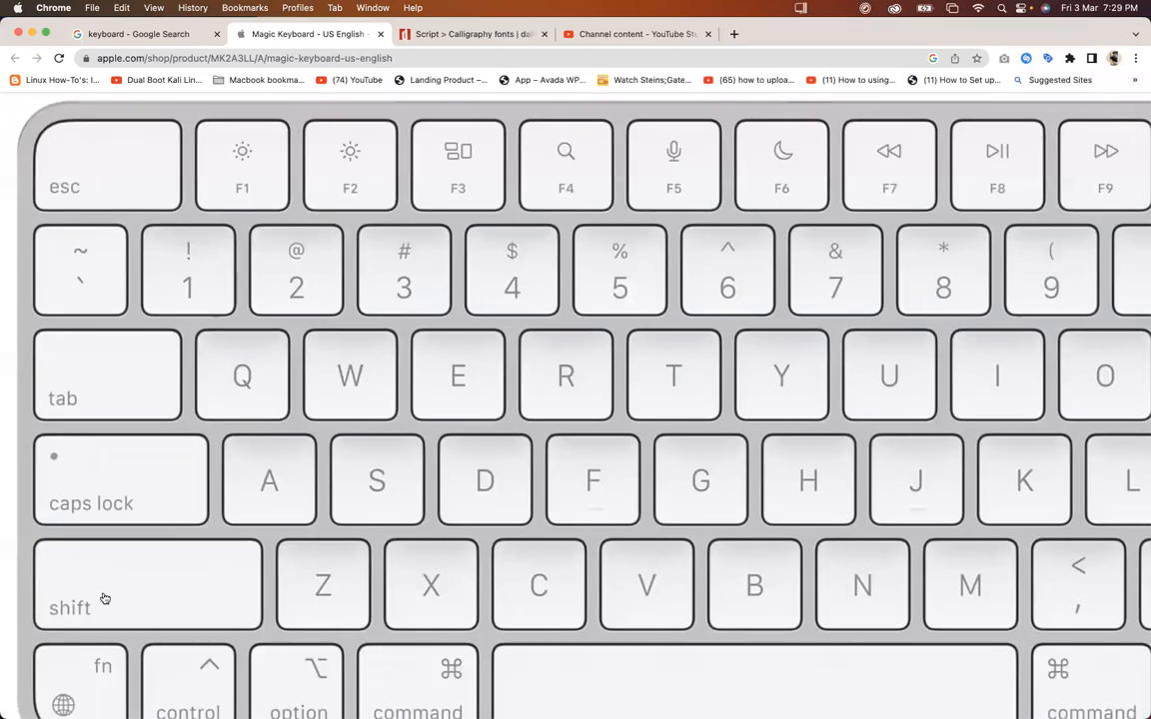
scroll(100, 569, "right", 5)
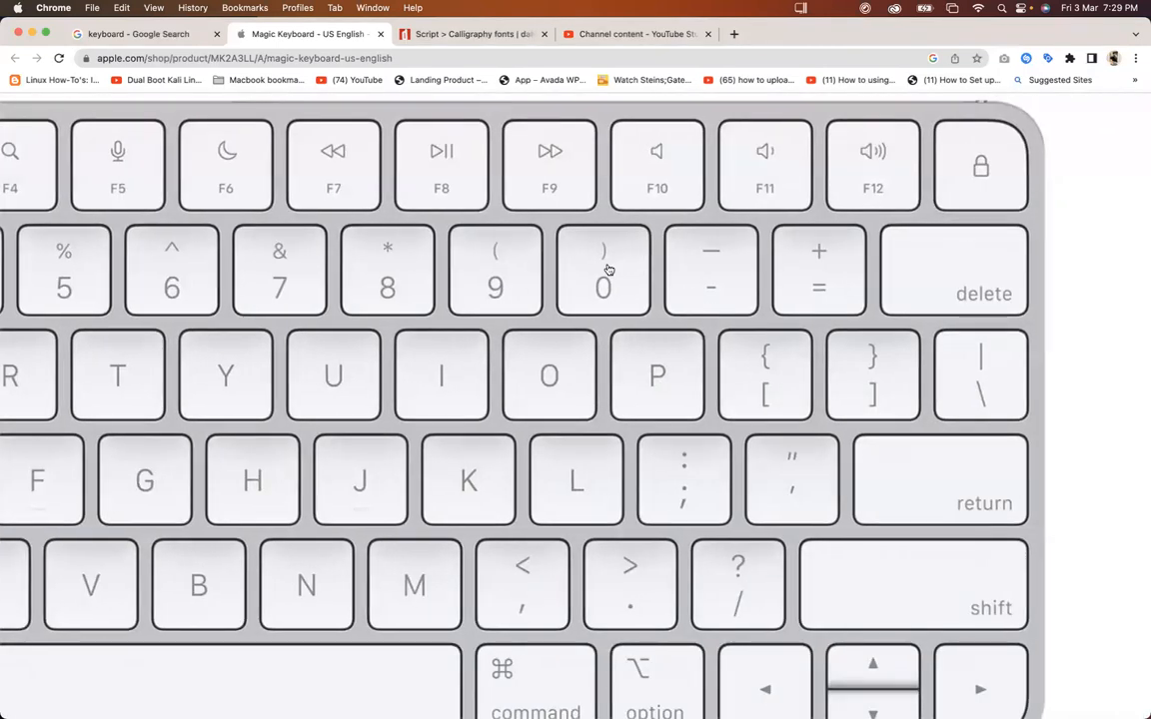
key("ctrl+Right")
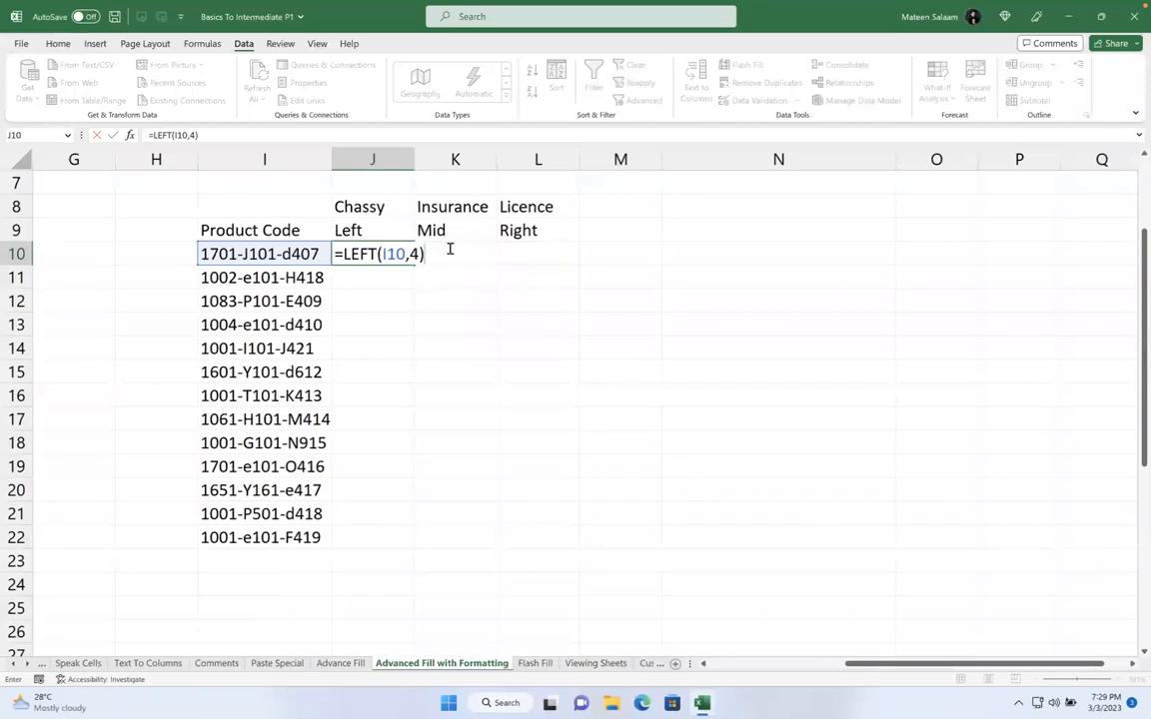
Commit =LEFT(I10,4) in J10 and enter =LEFT(I11,4) in J11
key("Return")
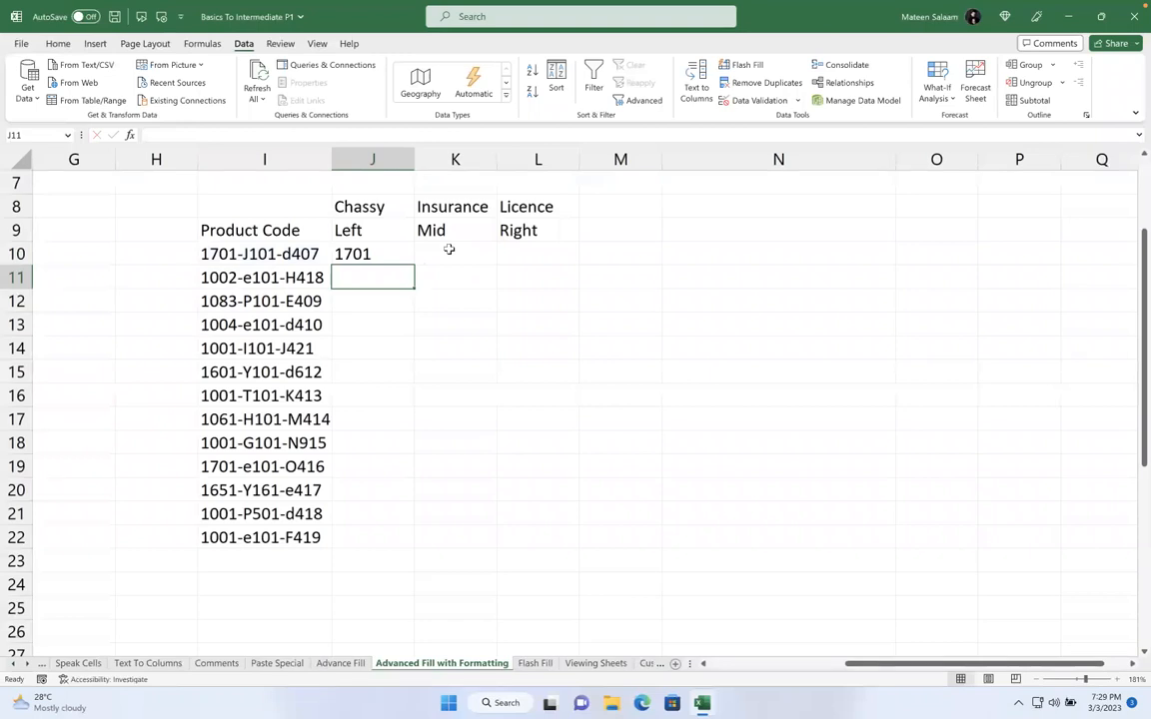
type("=left")
key("Tab")
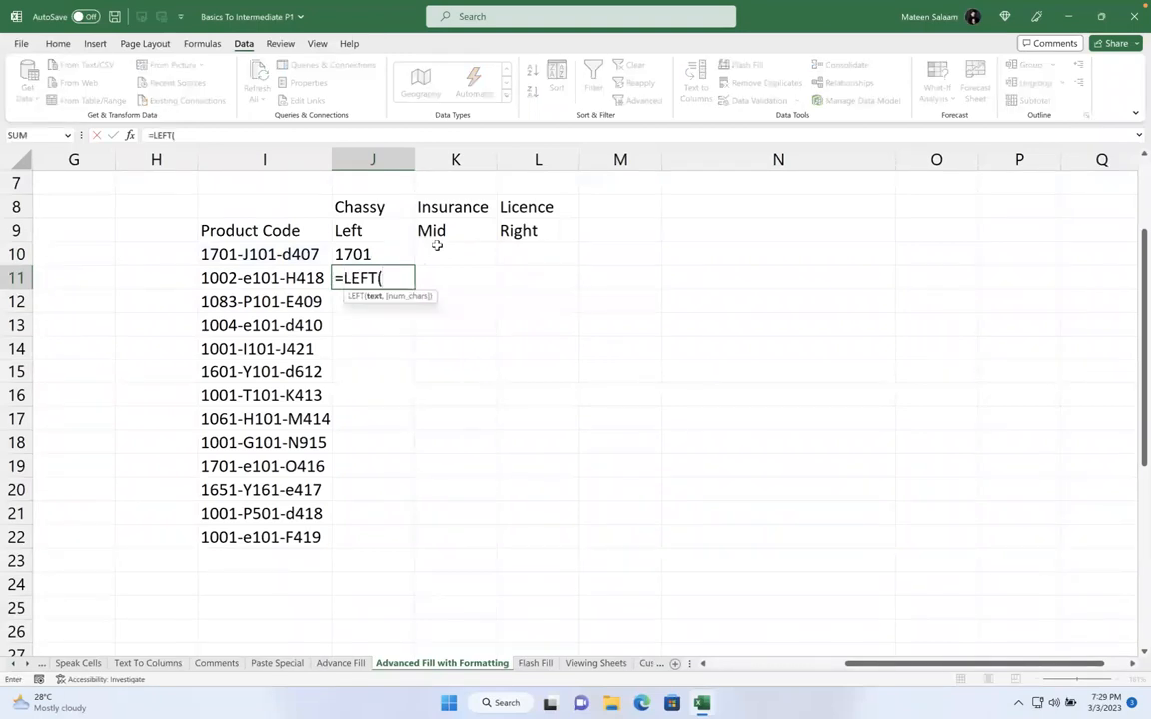
left_click(244, 278)
type(",4")
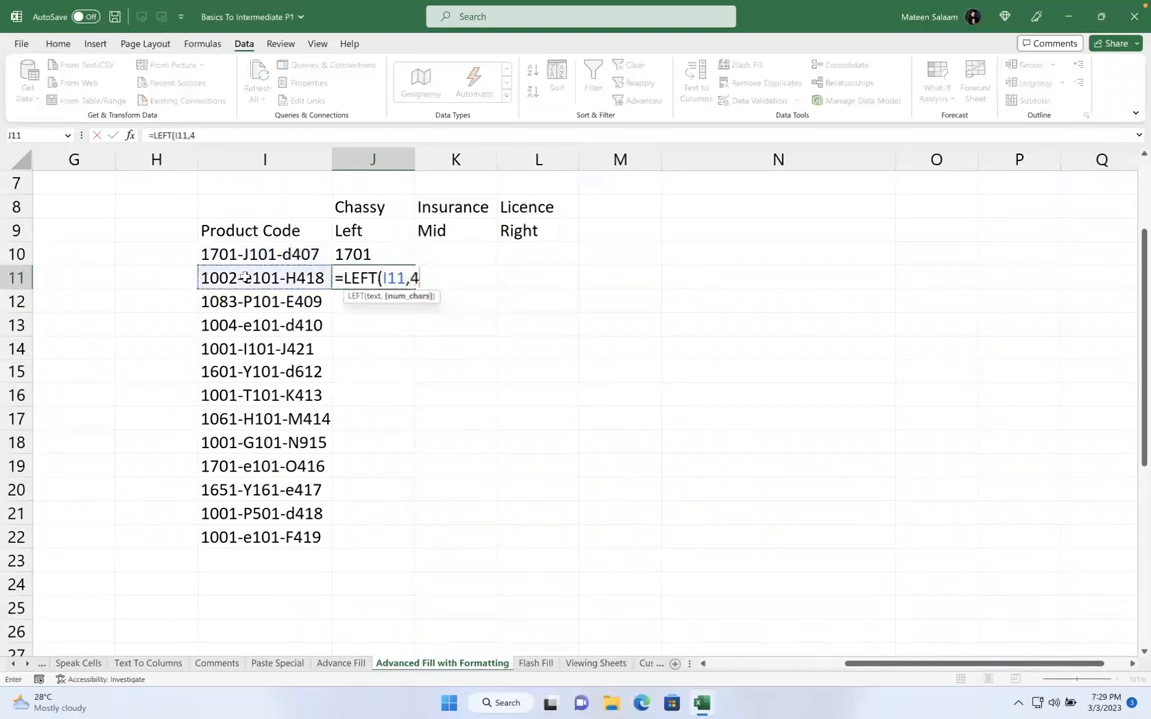
key("Return")
Enter =LEFT(I12,4) in J12 and fill it down to J22
type("=left")
key("Tab")
left_click(233, 300)
type(",4")
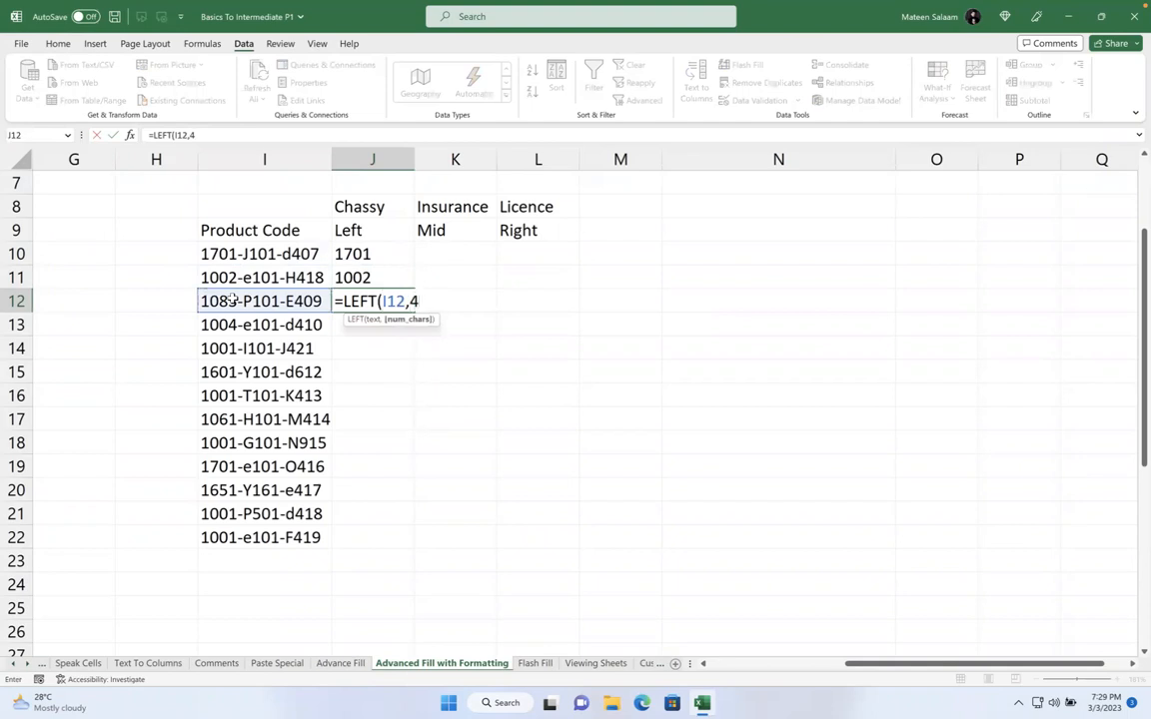
type(")")
key("Return")
left_click(404, 301)
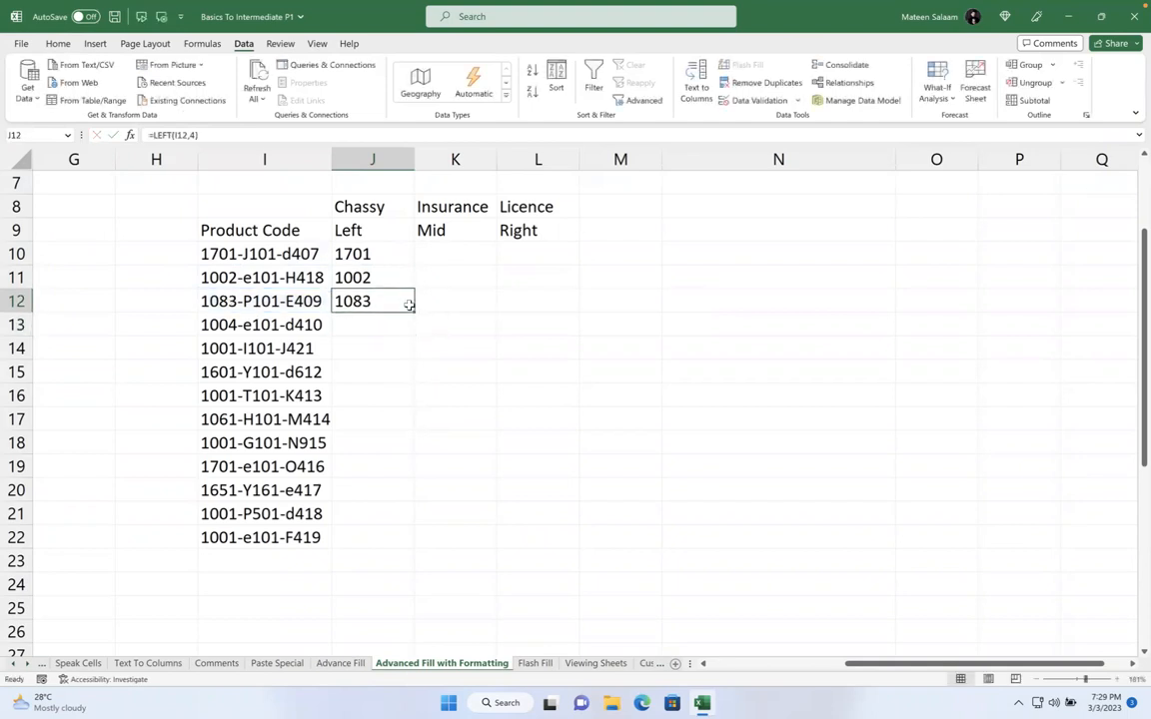
left_click_drag(412, 311, 411, 545)
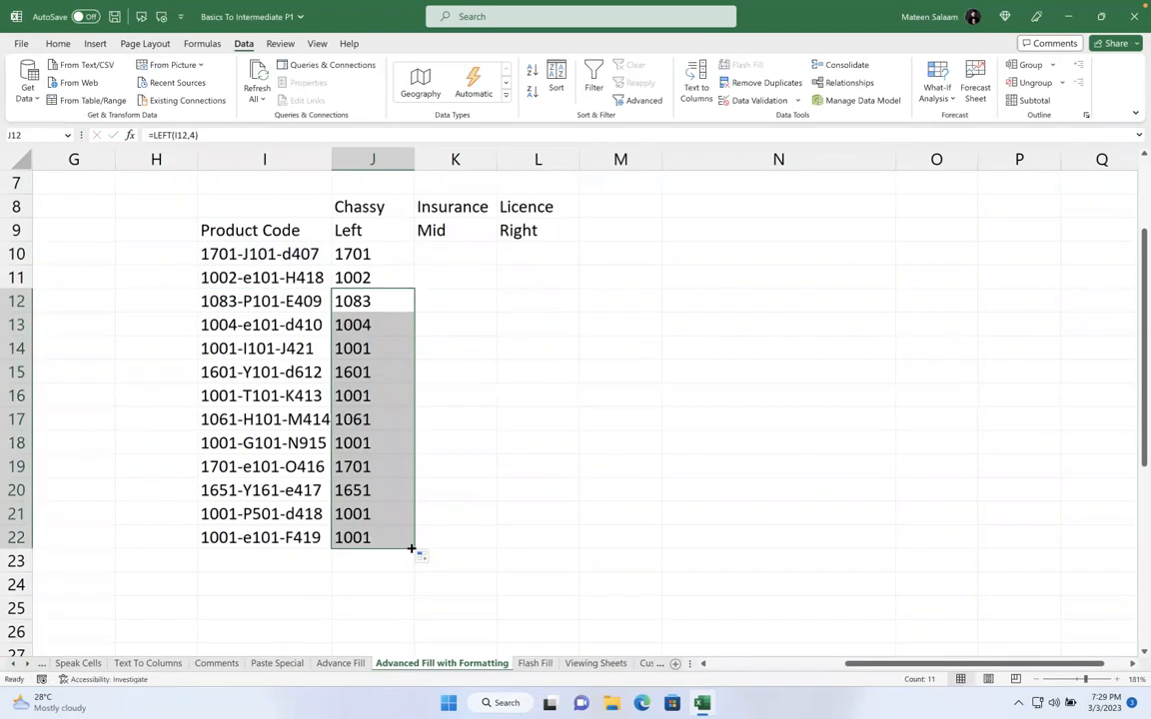
left_click(529, 252)
Enter =RIGHT(I10,4) in Licence cell L10
type("=right")
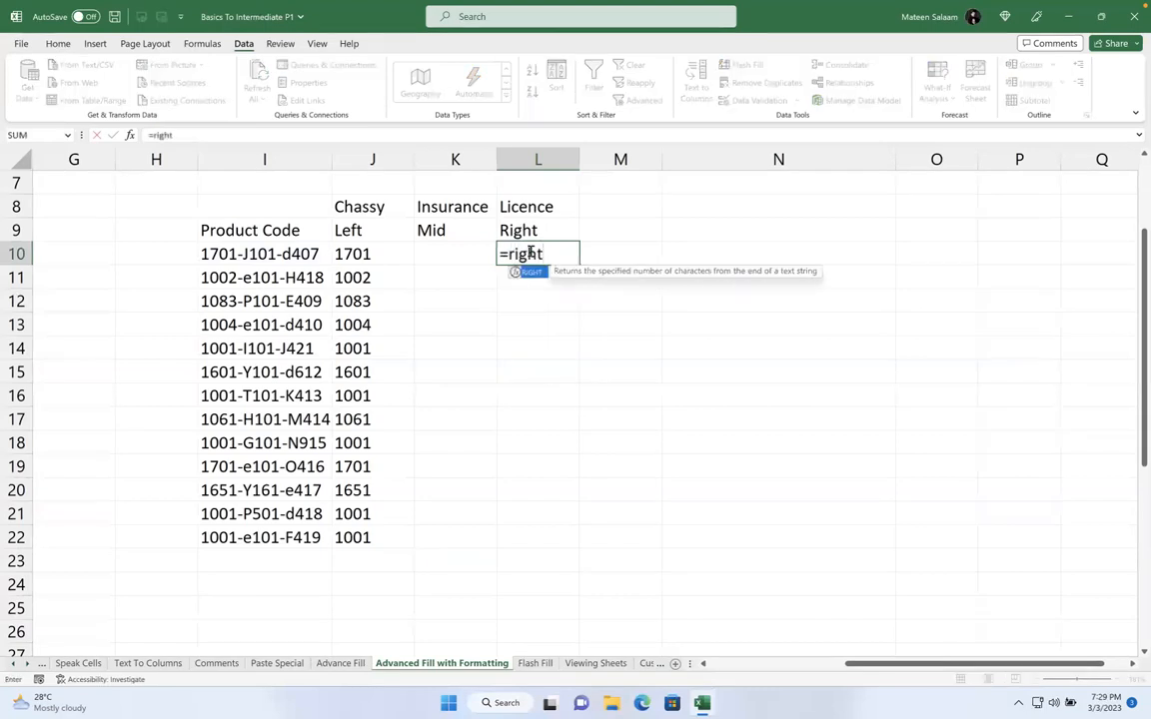
key("Tab")
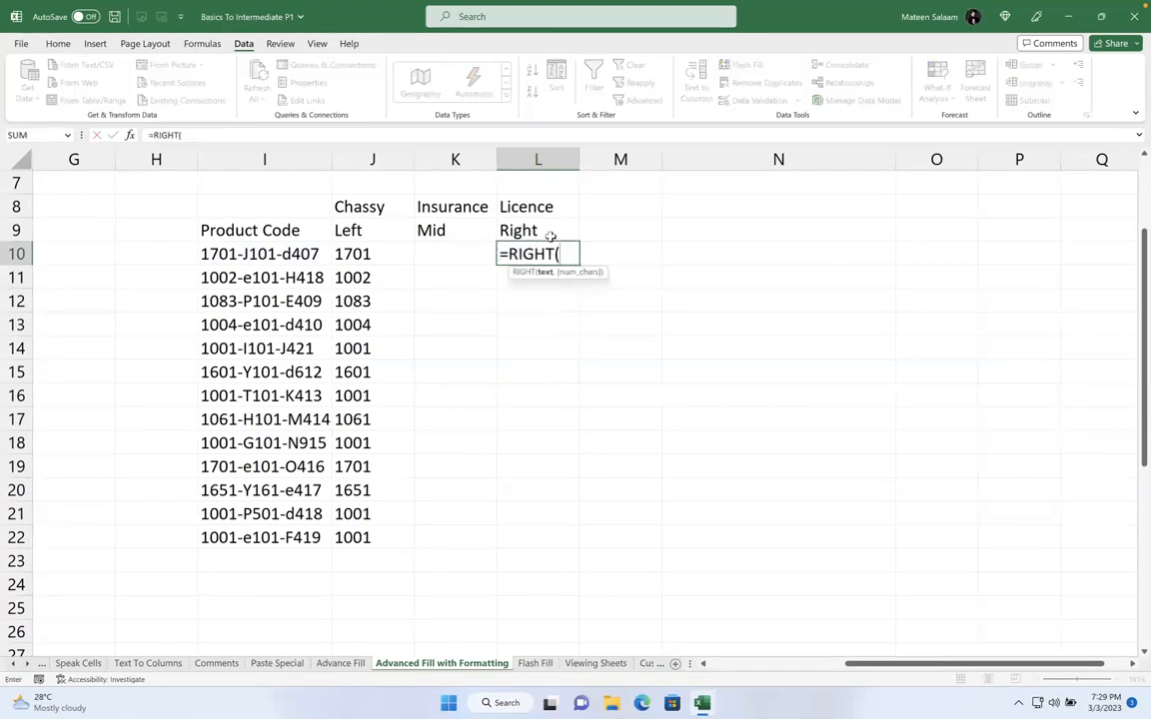
left_click(298, 253)
type(",4")
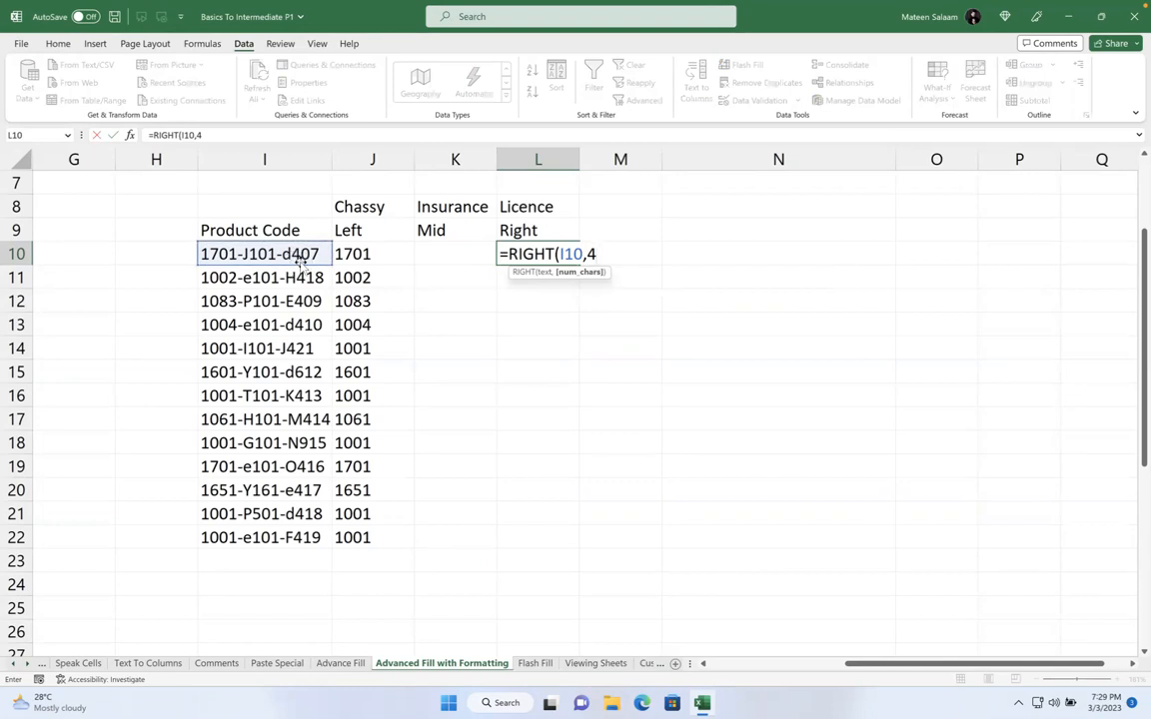
type(")")
key("Return")
Fill the RIGHT formula down to L22, showing d407 through F419
left_click(546, 250)
left_click(581, 266)
left_click(552, 259)
left_click_drag(575, 264, 575, 548)
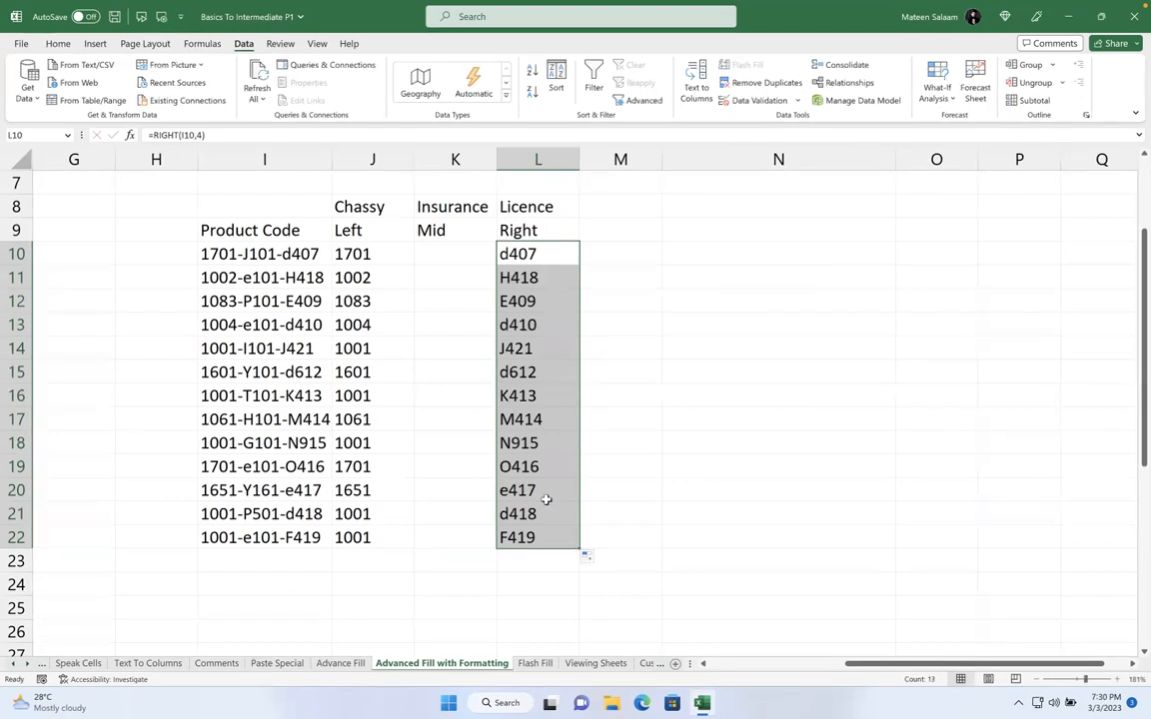
left_click(442, 257)
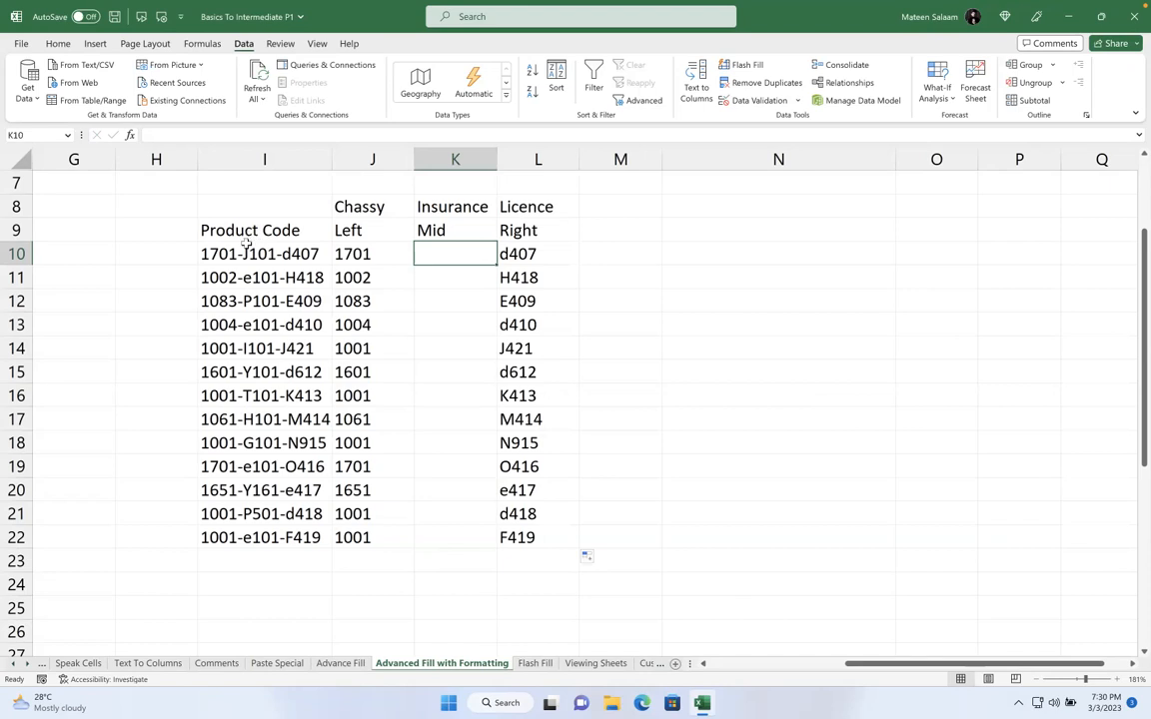
Enter =MID(I10,4) in K10, which Excel rejects for too few arguments
type("=")
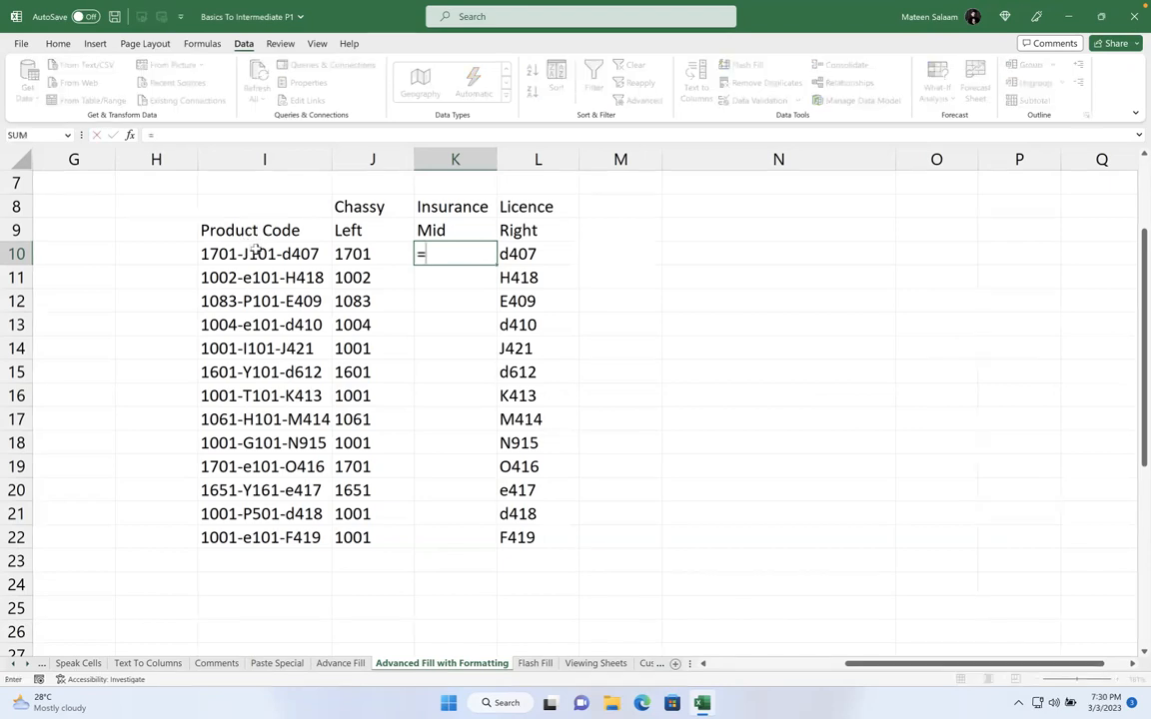
left_click(253, 256)
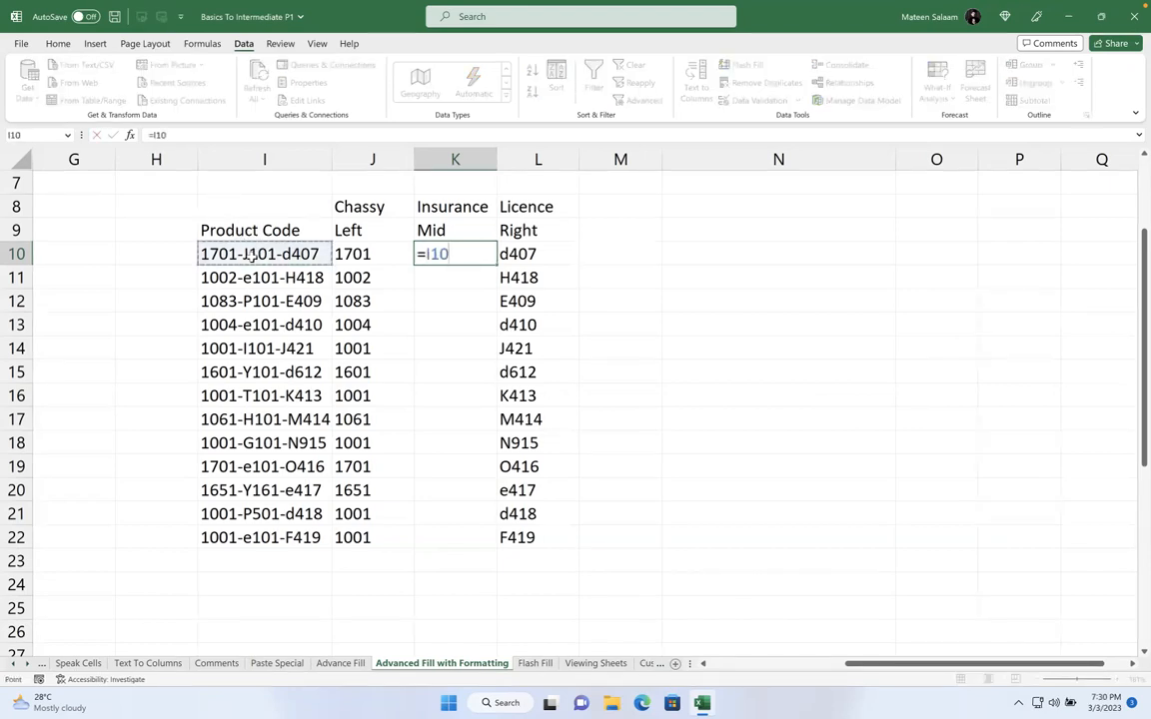
key("BackSpace")
key("BackSpace")
key("BackSpace")
type("mid")
key("Tab")
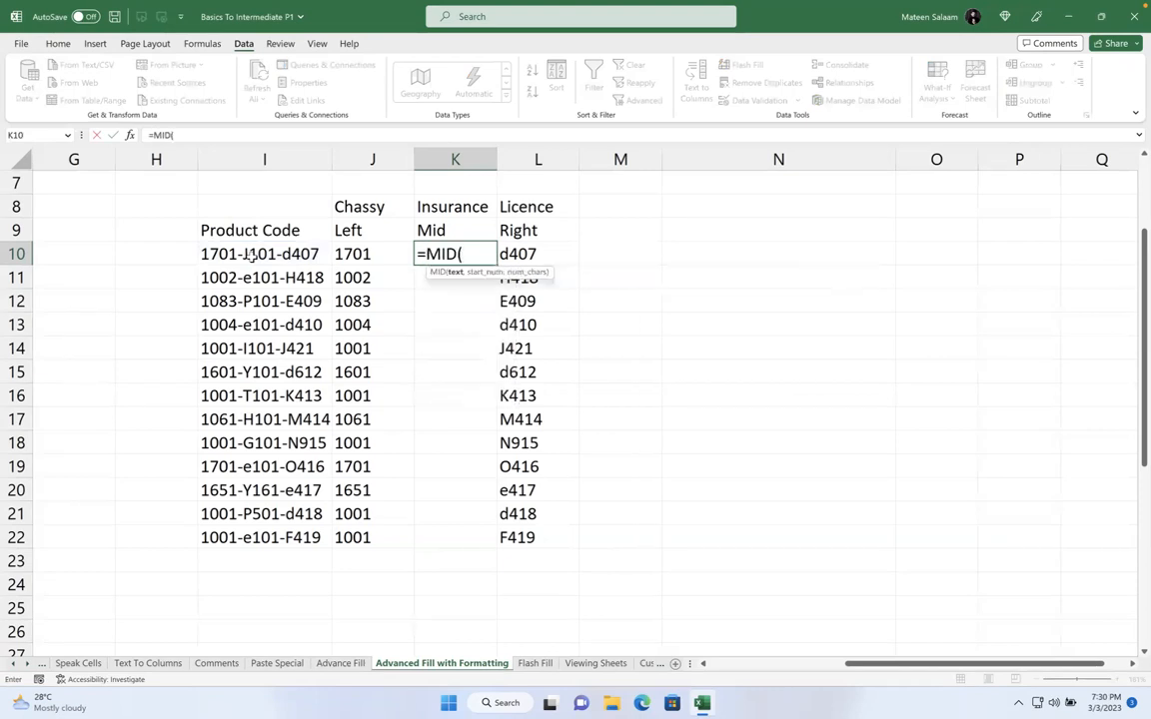
left_click(252, 255)
type("m4")
key("BackSpace")
key("BackSpace")
type(",")
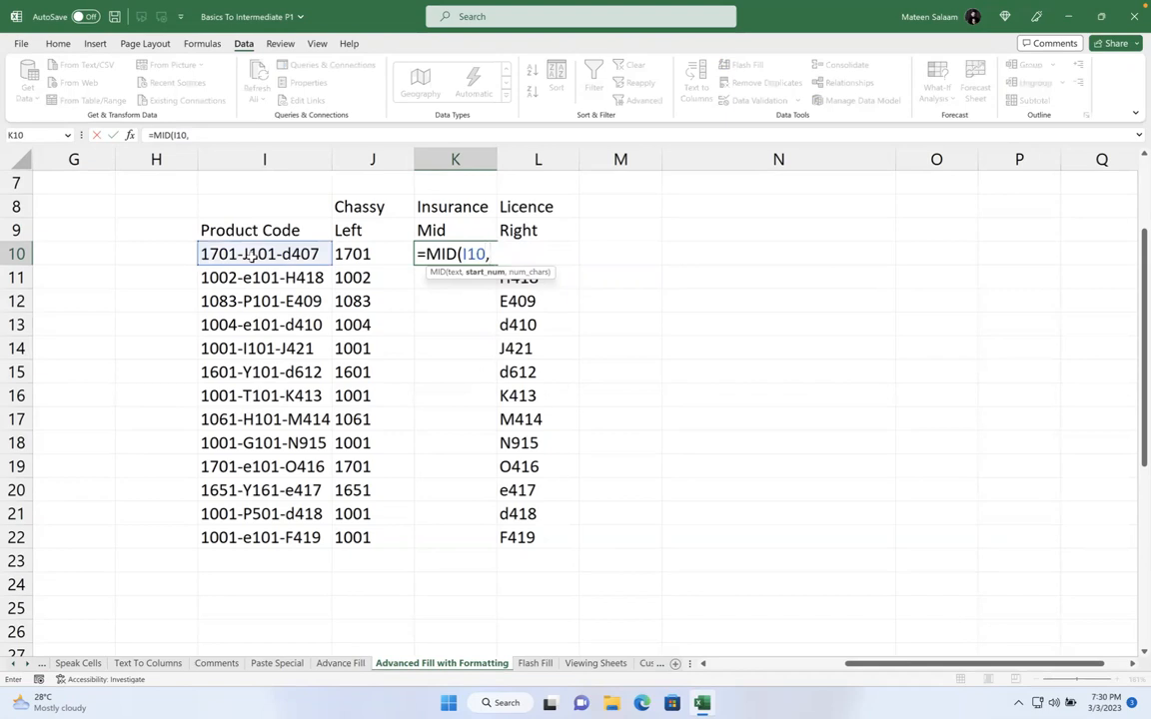
type("4)")
key("Return")
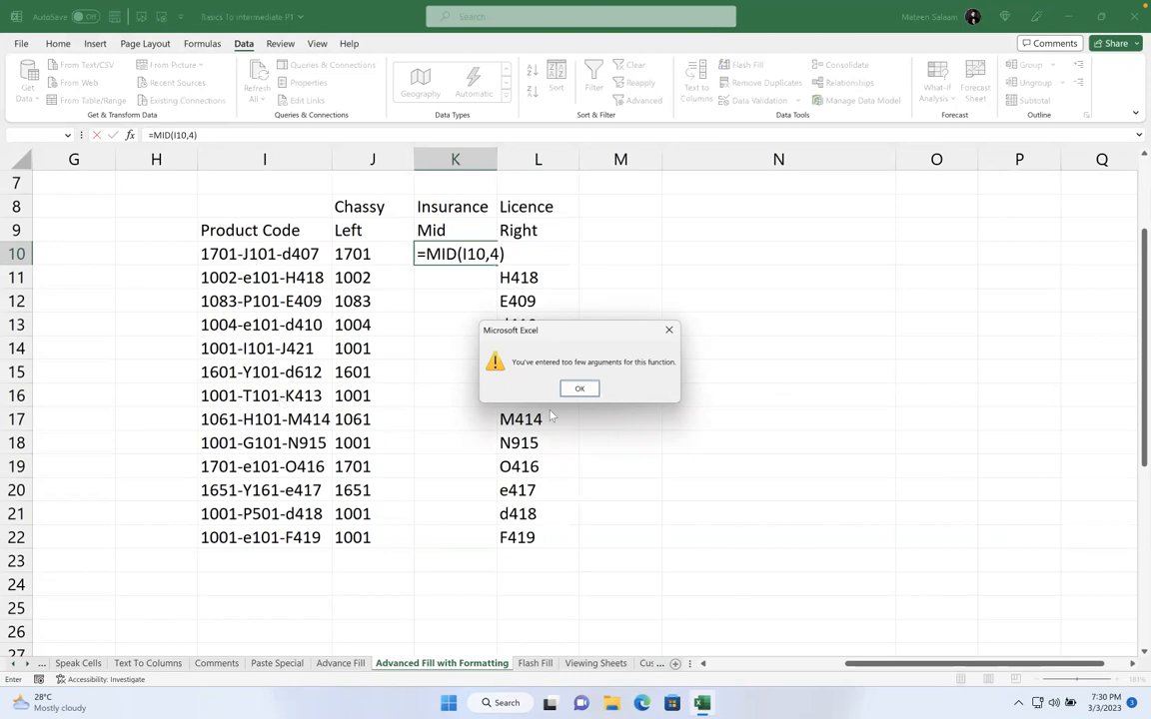
Dismiss the warning, correct K10 to =MID(I10,6,4), and fill it down to K22
left_click(580, 389)
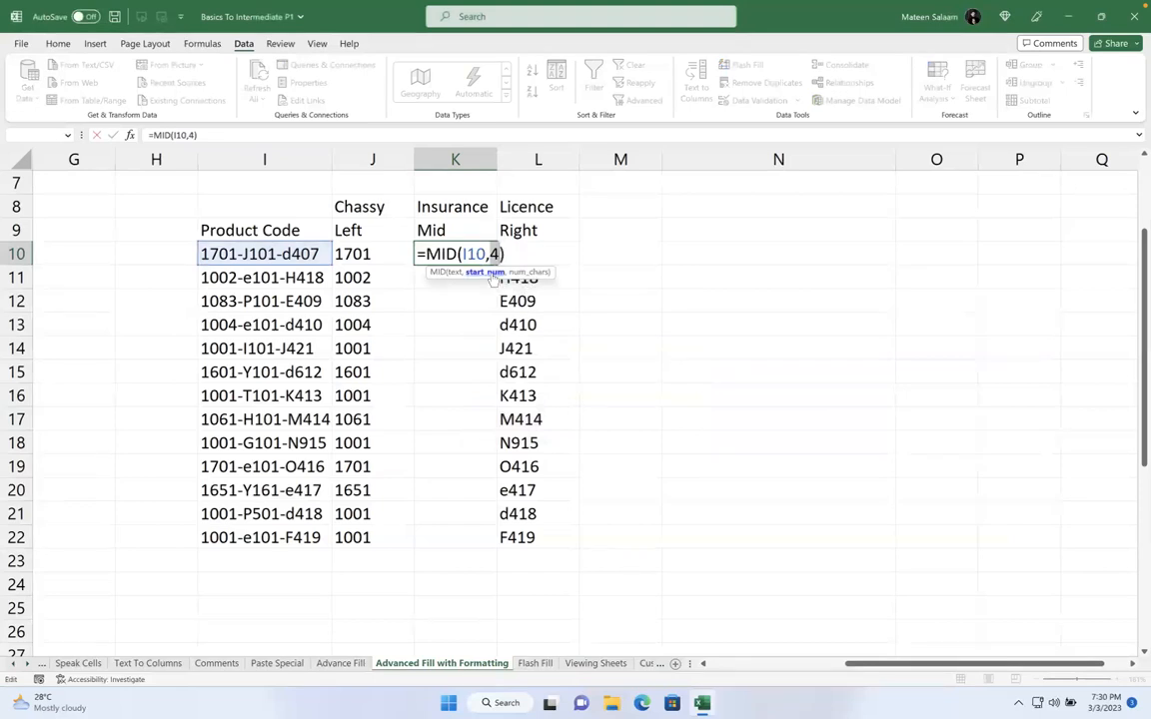
key("BackSpace")
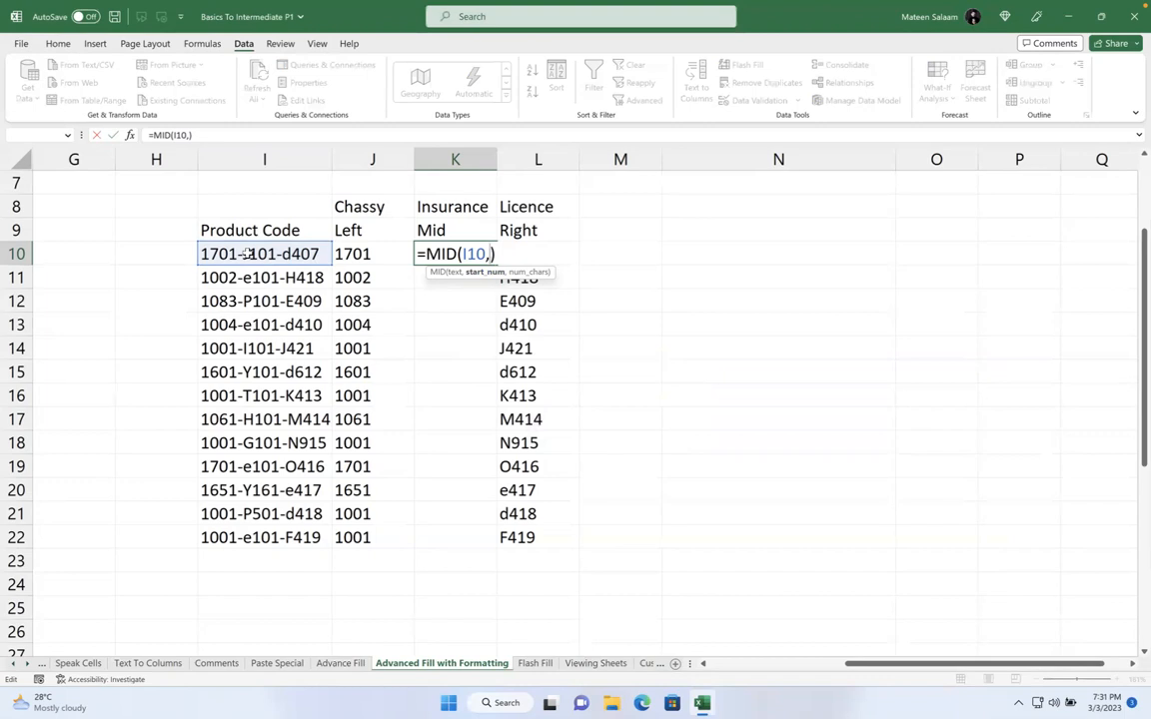
type("6,4")
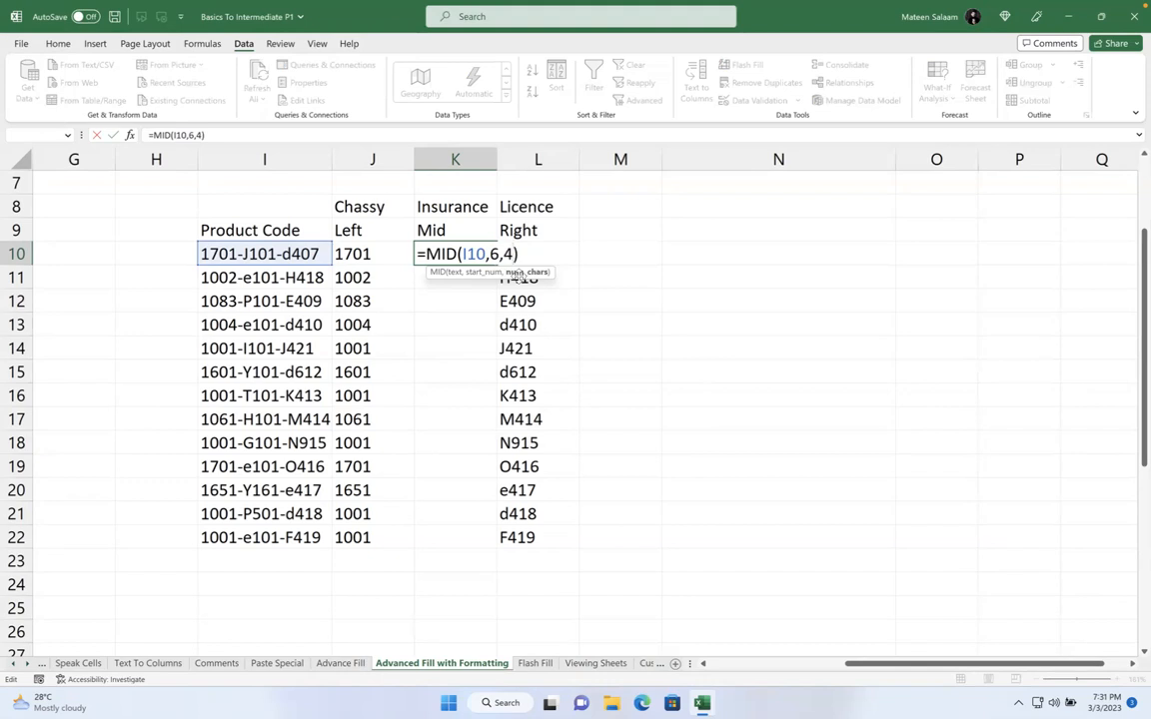
key("Return")
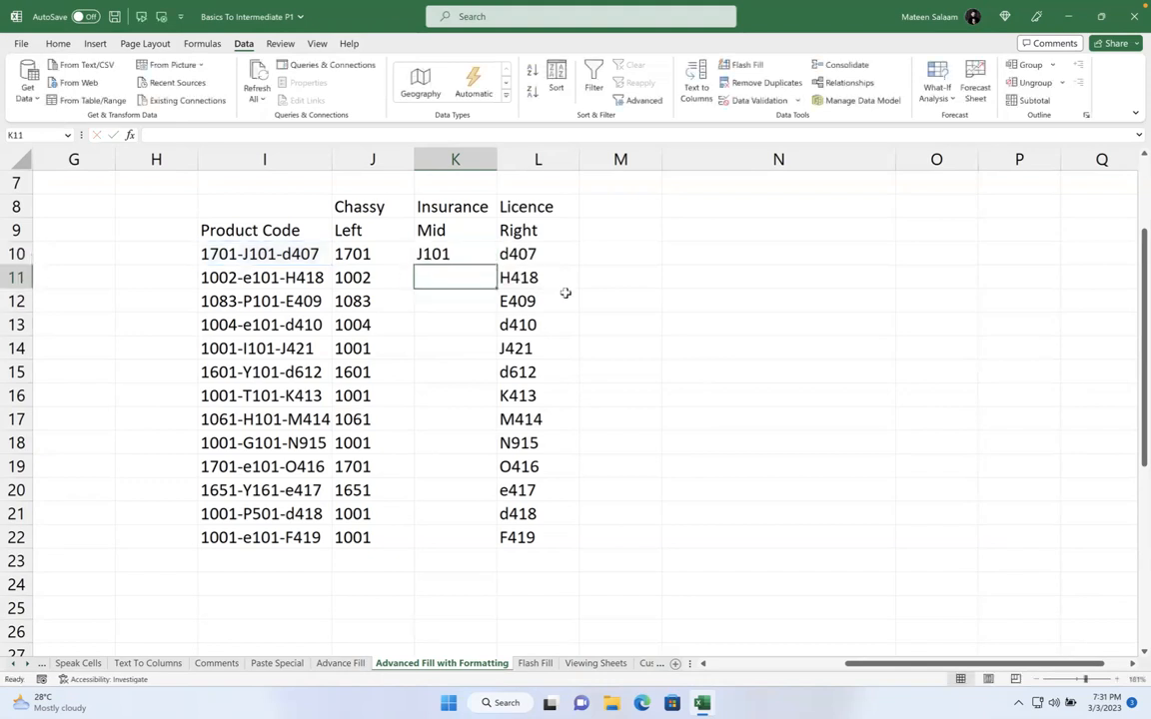
left_click(456, 257)
left_click_drag(492, 266, 493, 548)
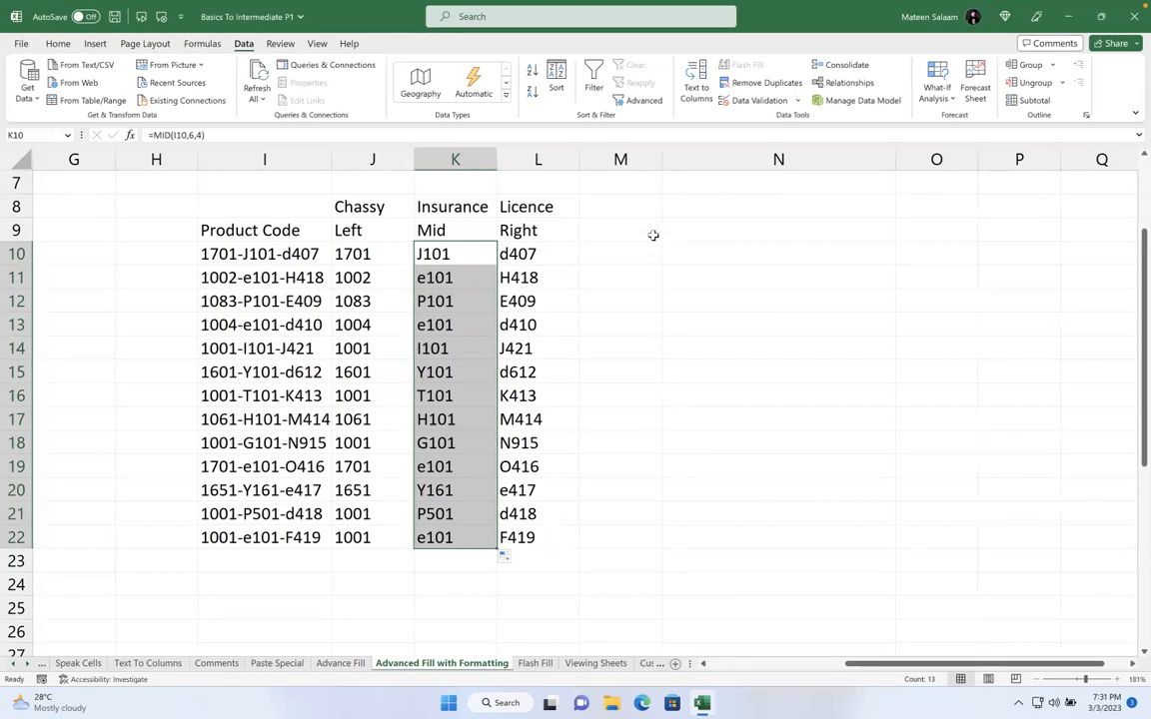
Review the Chassy, Insurance and Licence results in J10:L22, then move to the Flash Fill sheet
left_click(587, 226)
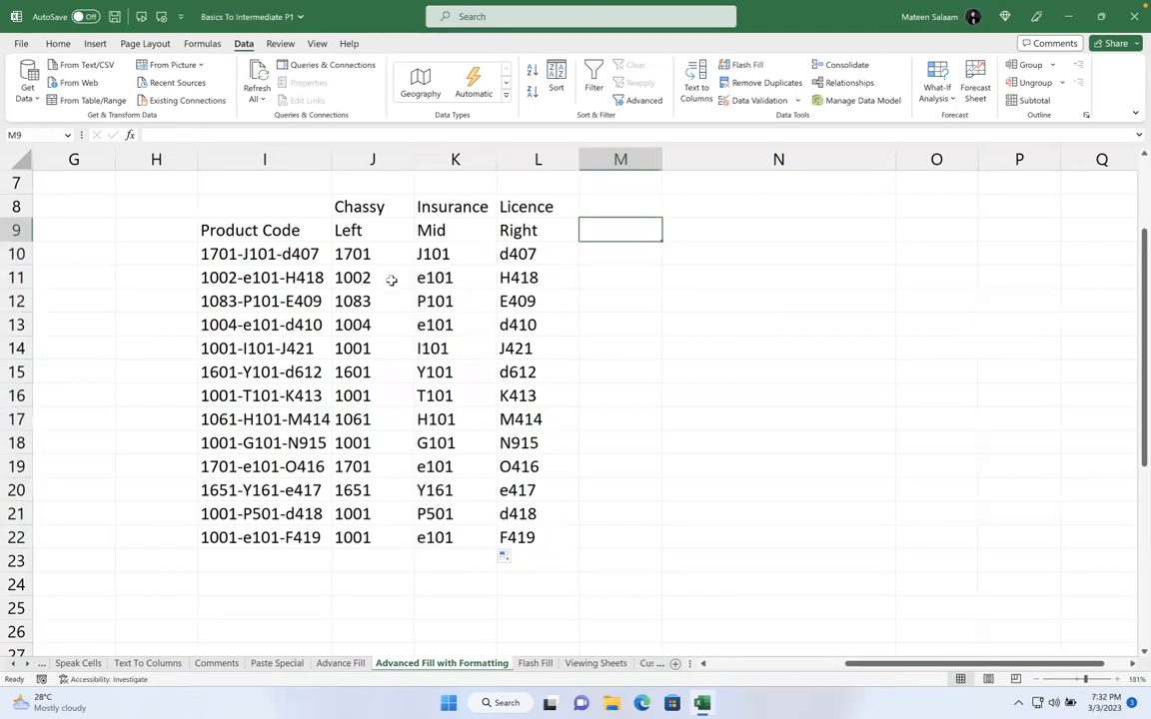
left_click_drag(358, 253, 520, 543)
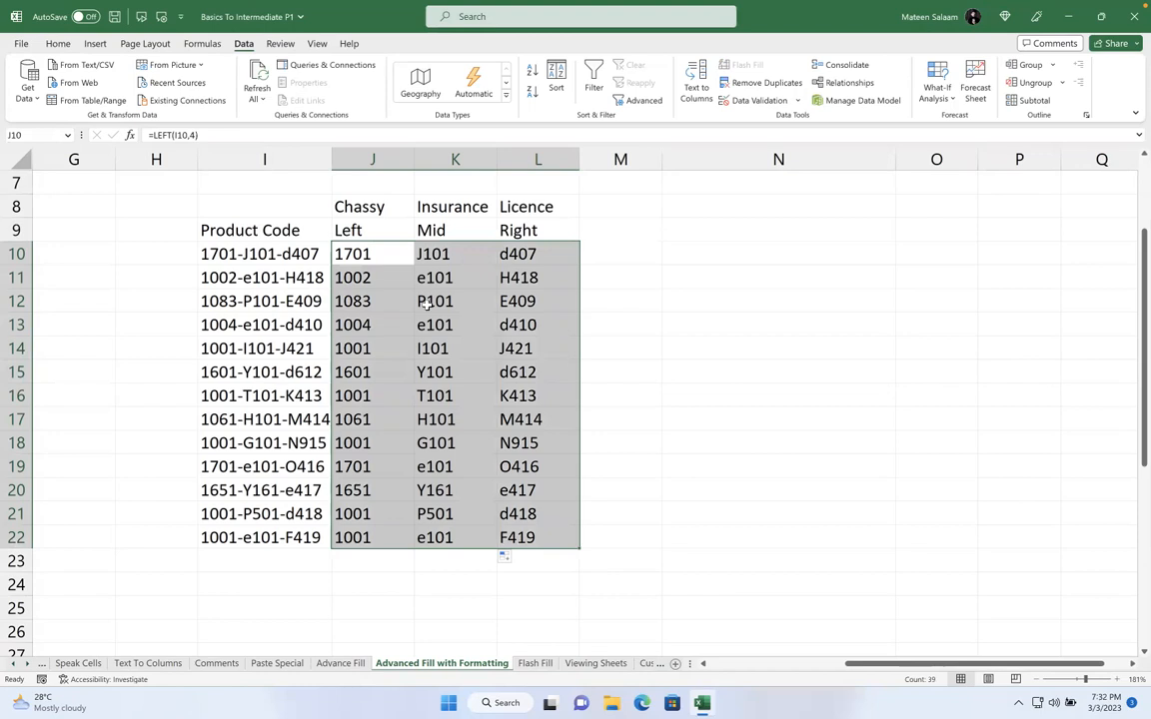
left_click(535, 663)
Clear the extracted product values from G6:G18
scroll(594, 301, "right", 6)
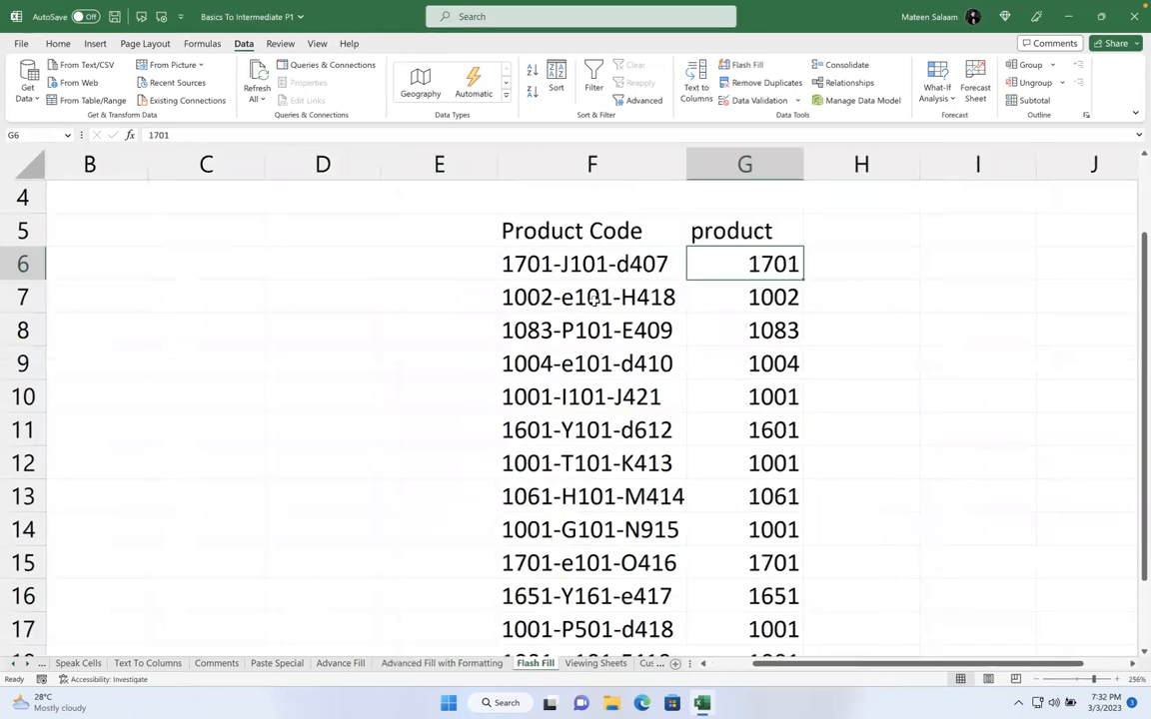
scroll(550, 315, "left", 6)
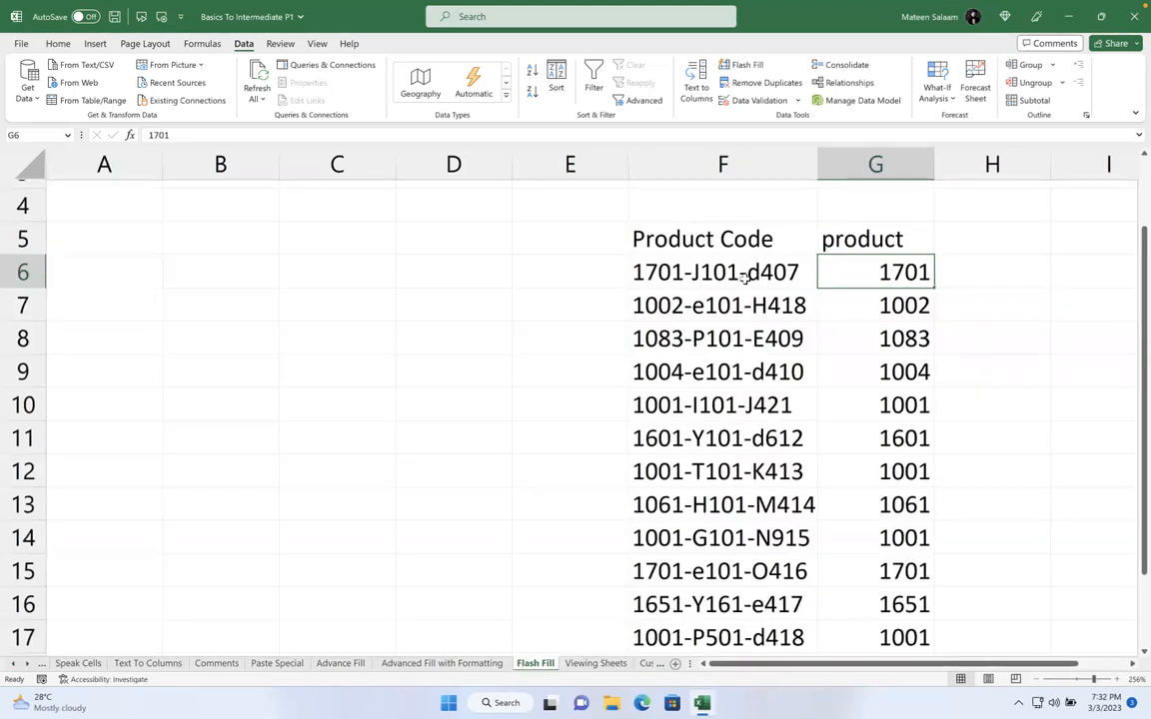
scroll(744, 278, "right", 2)
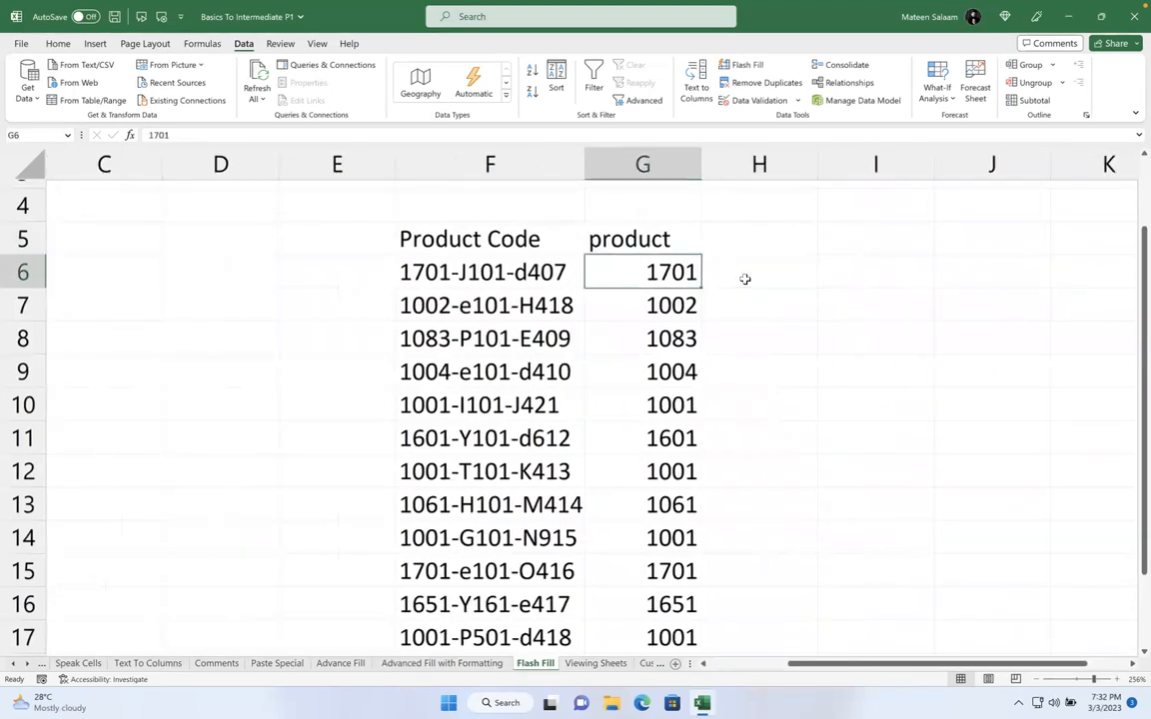
key("Down")
key("Up")
key("ctrl+shift+Down")
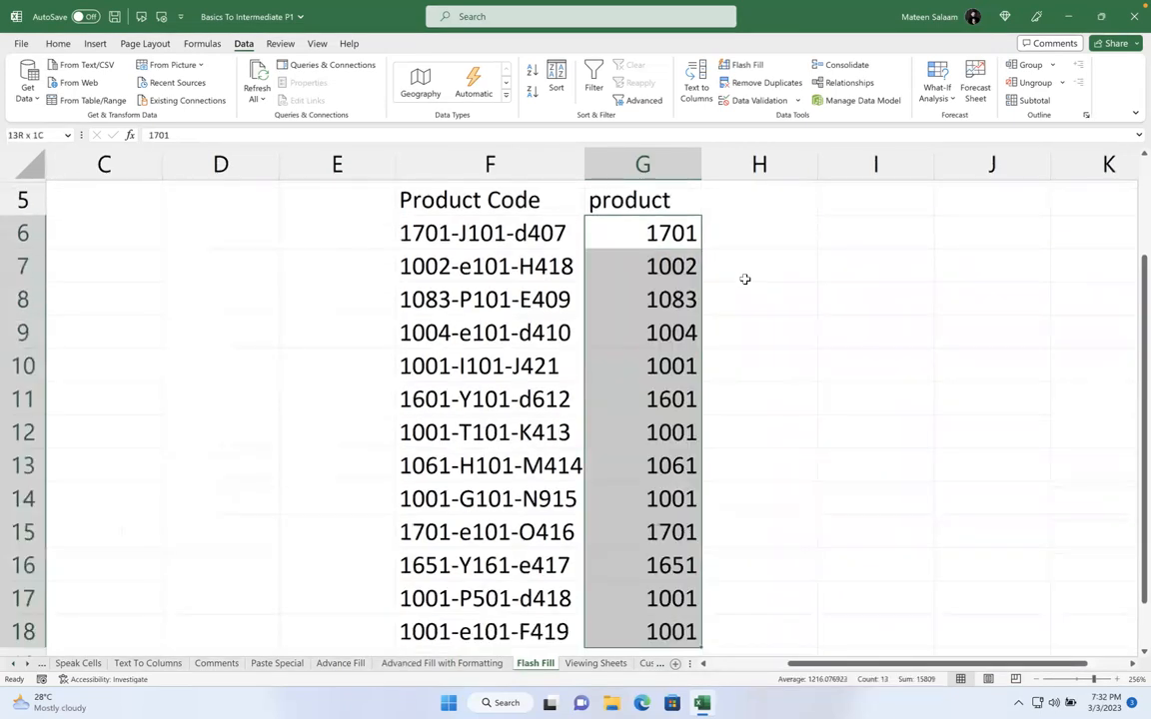
key("Delete")
Delete the product header in G5, leaving column G empty
left_click(668, 251)
left_click(642, 224)
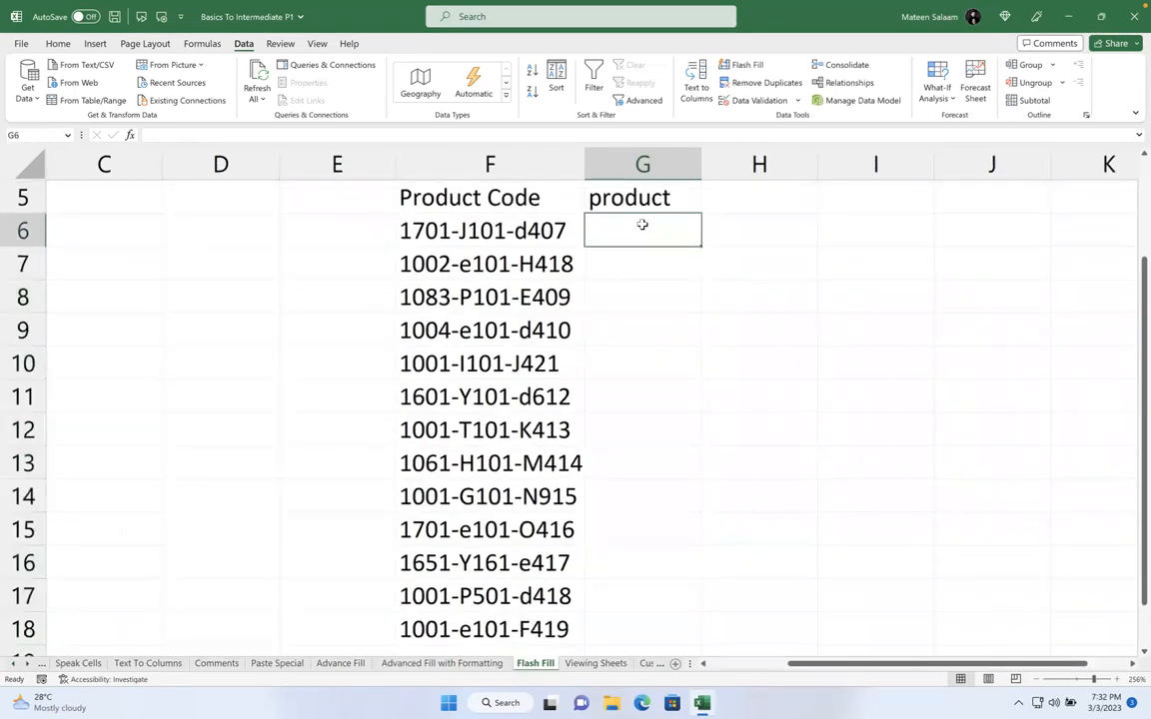
key("shift+Up")
key("BackSpace")
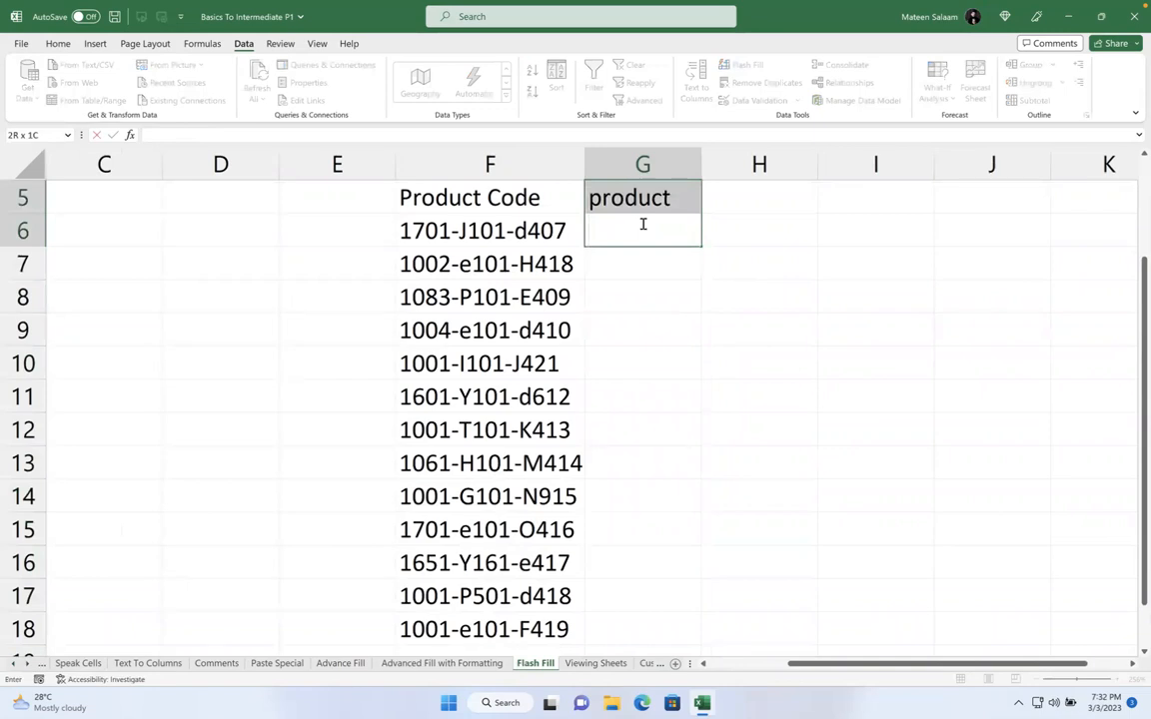
left_click(629, 198)
key("Delete")
left_click(629, 225)
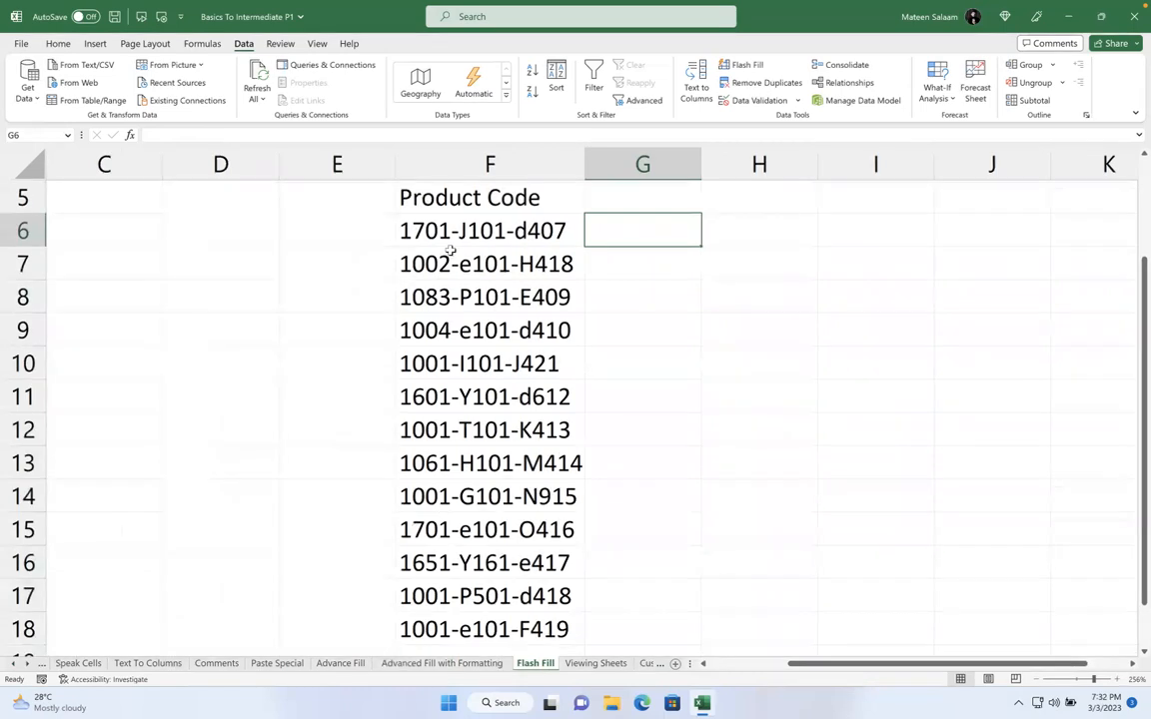
Flash Fill from a J101 example in G6, then change the example to 1701 so column G refills 1701 through 1001
type("J101")
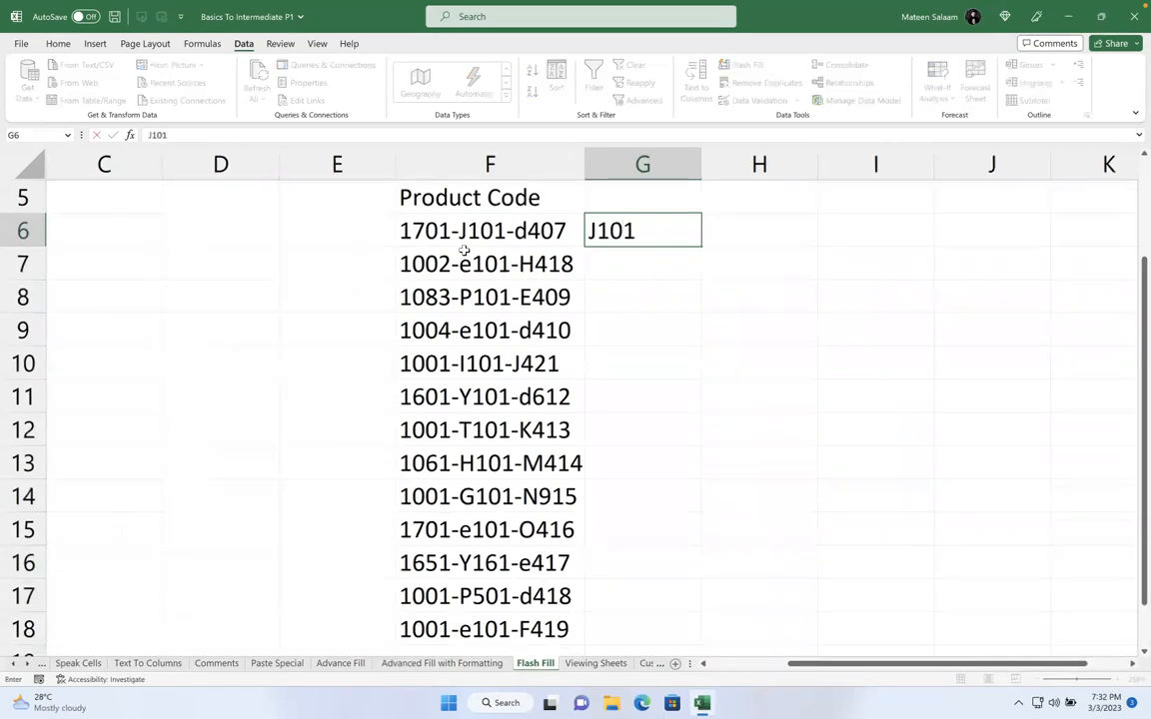
key("Return")
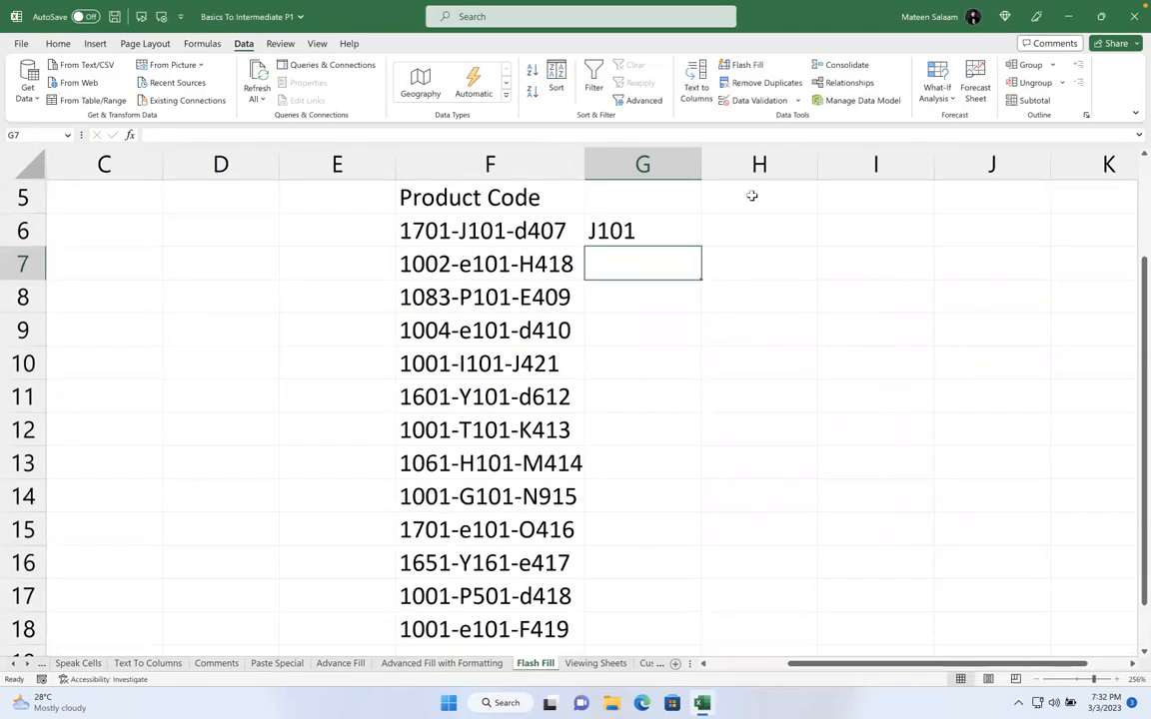
left_click(671, 230)
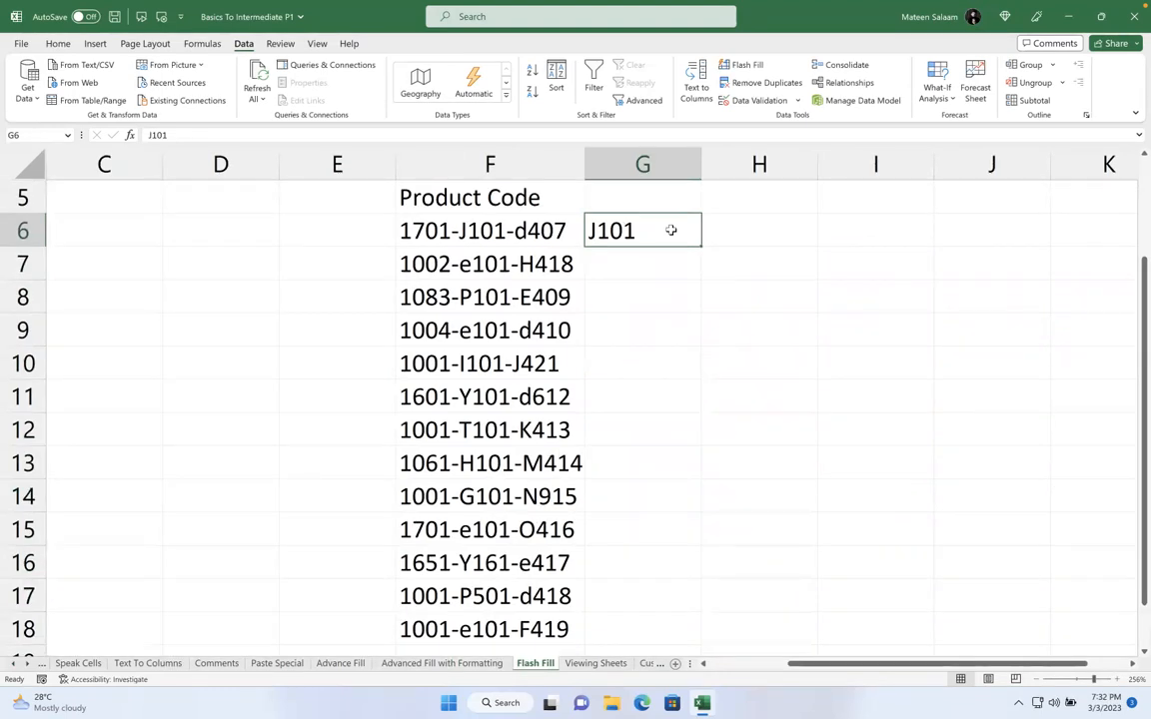
key("ctrl+e")
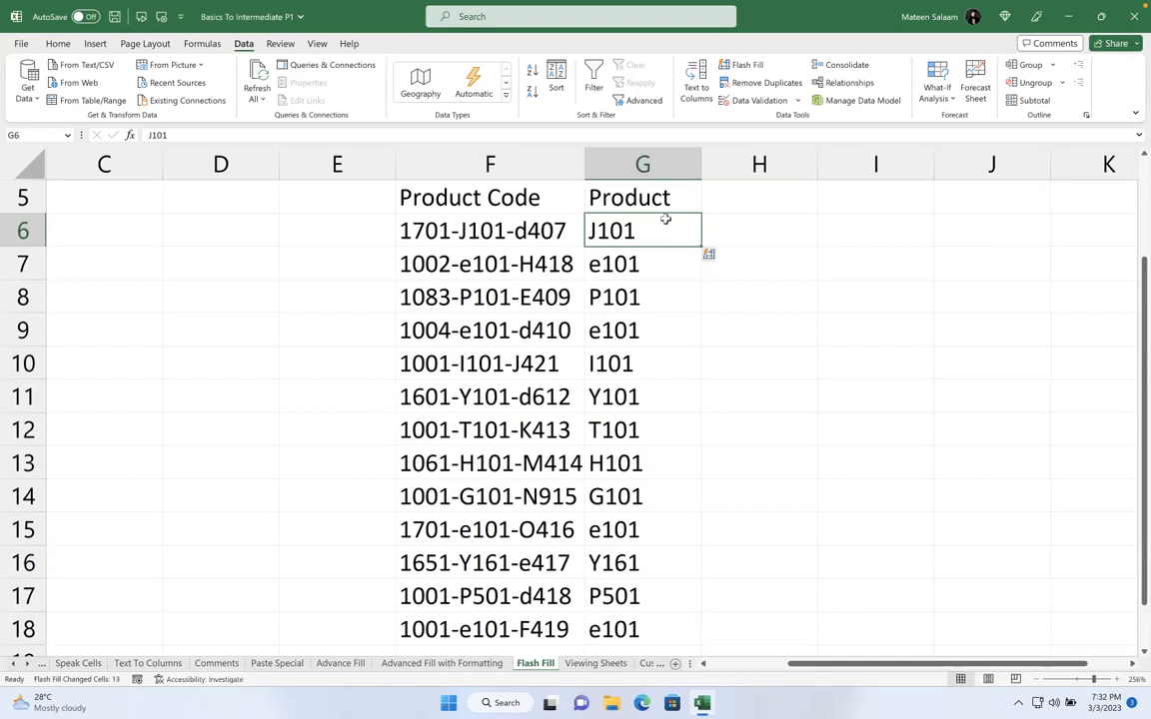
type("17")
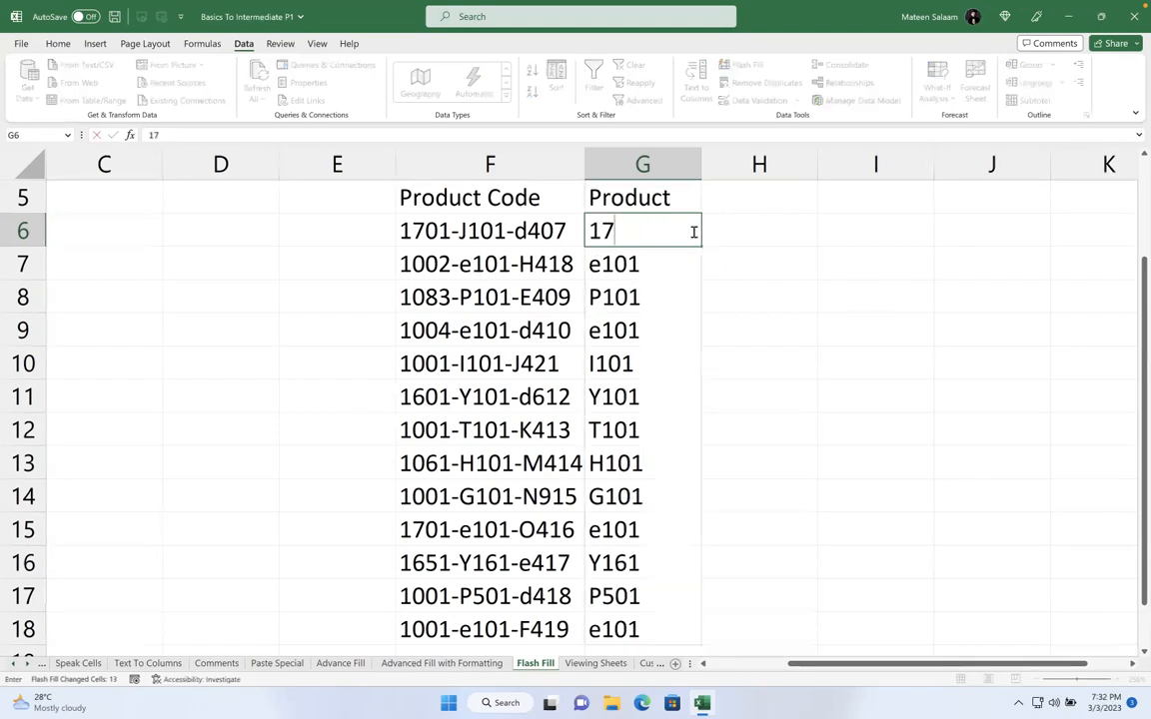
type("01")
key("Return")
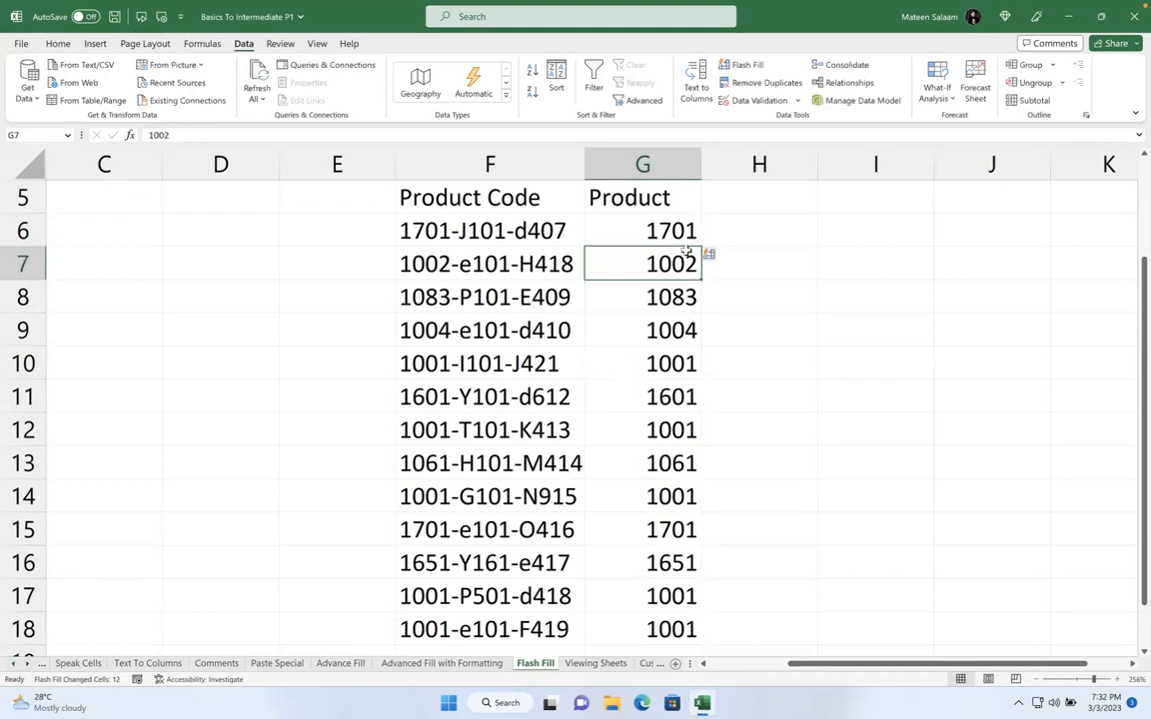
left_click(665, 230)
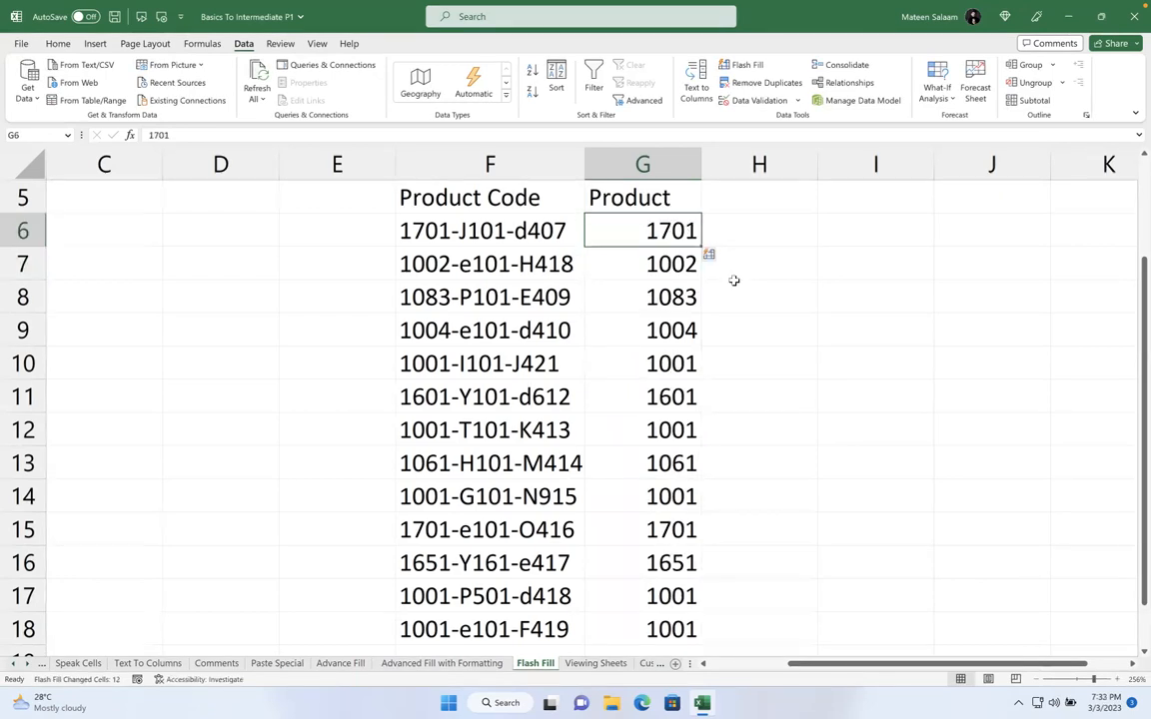
Cancel the d407 edit in G6 and enter the note 'CTRL + E' in D6
type("d407")
key("Escape")
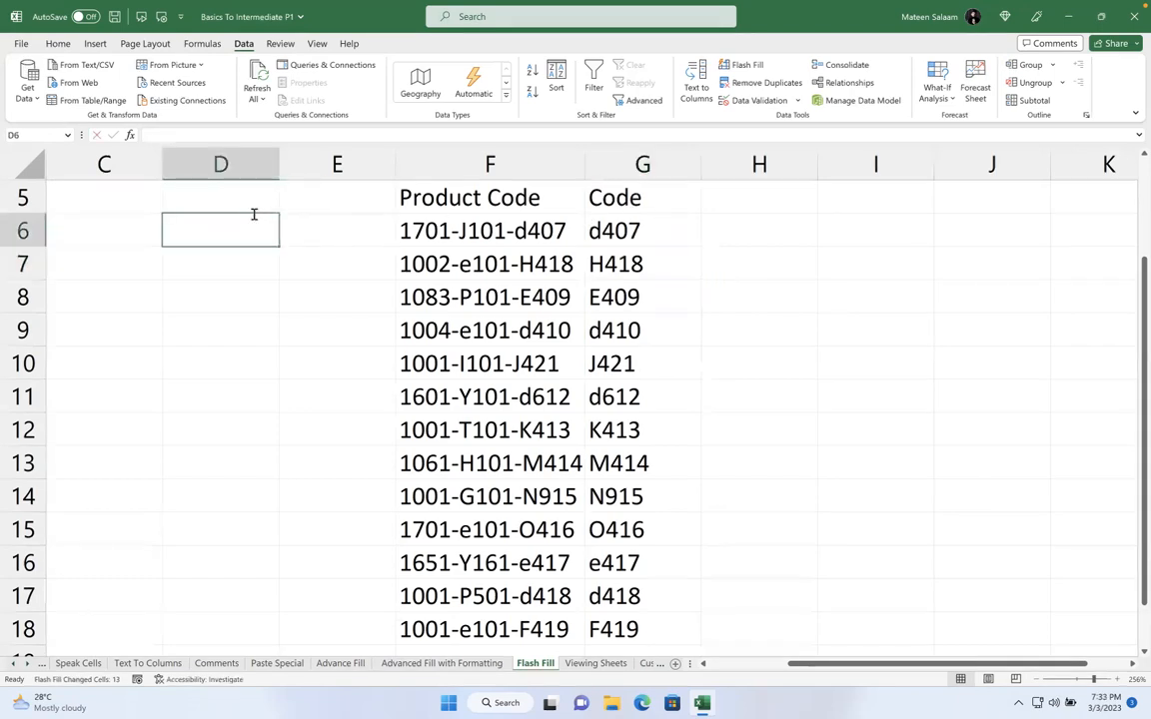
type("CTRL + E")
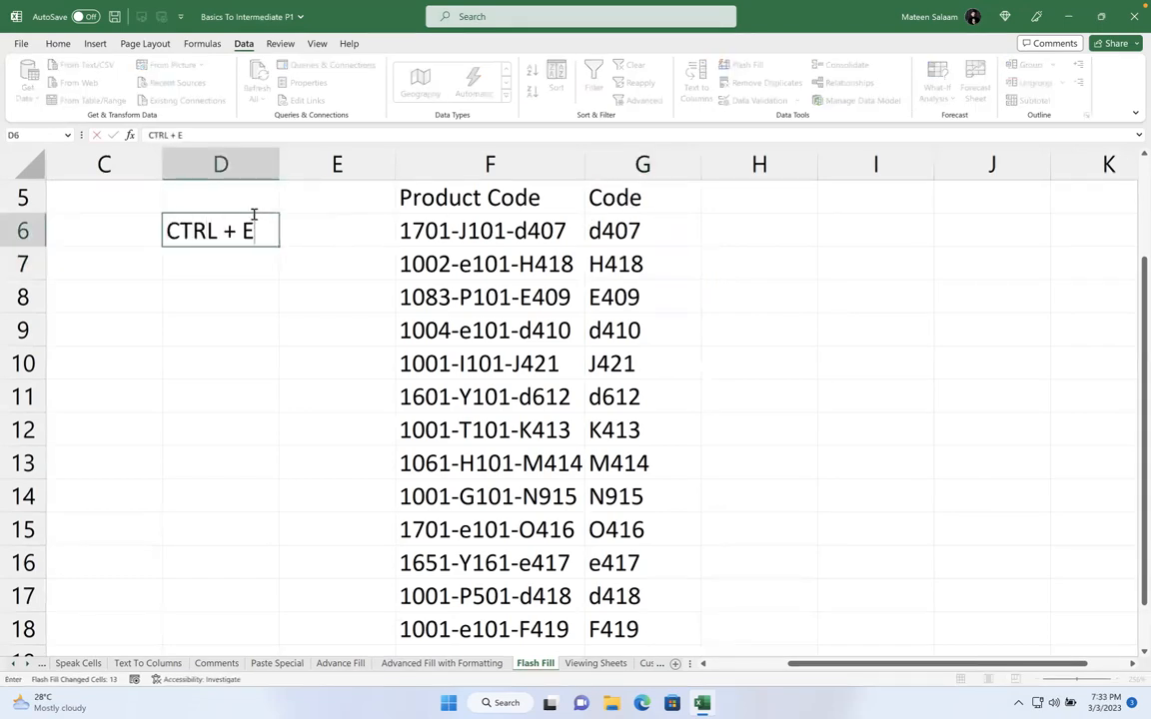
key("Return")
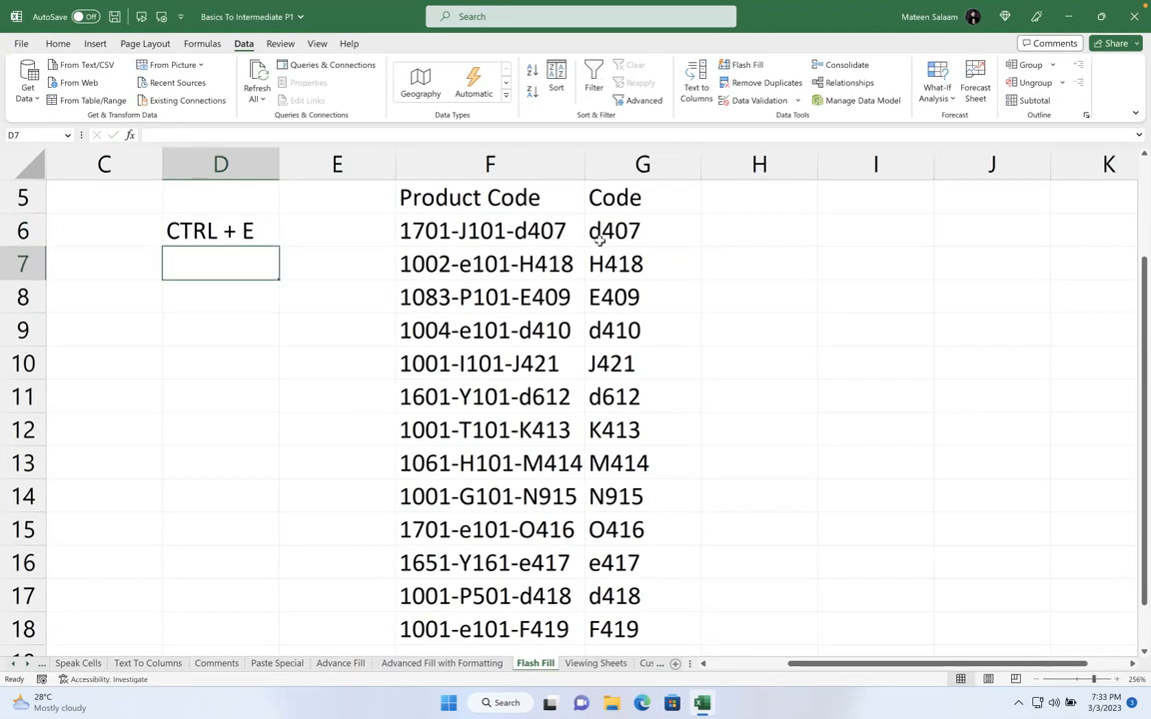
Clear the Code values from G5:G18 and close the screen magnifier
scroll(599, 234, "down", 2, "ctrl")
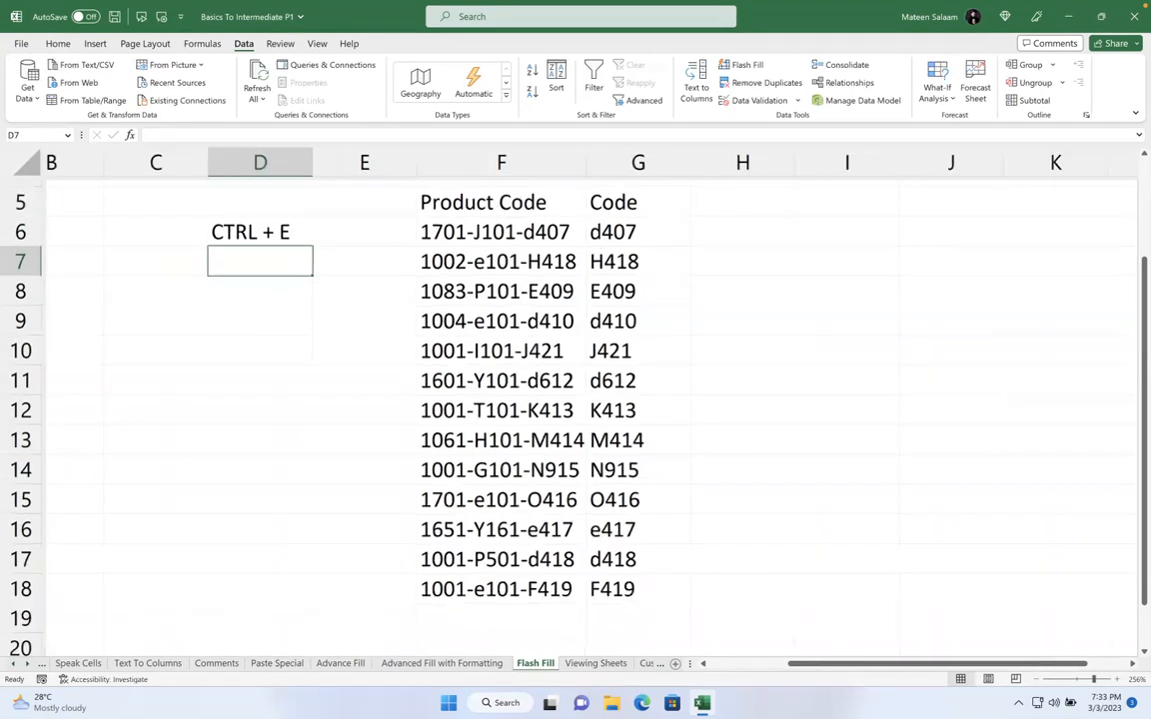
left_click_drag(604, 187, 642, 590)
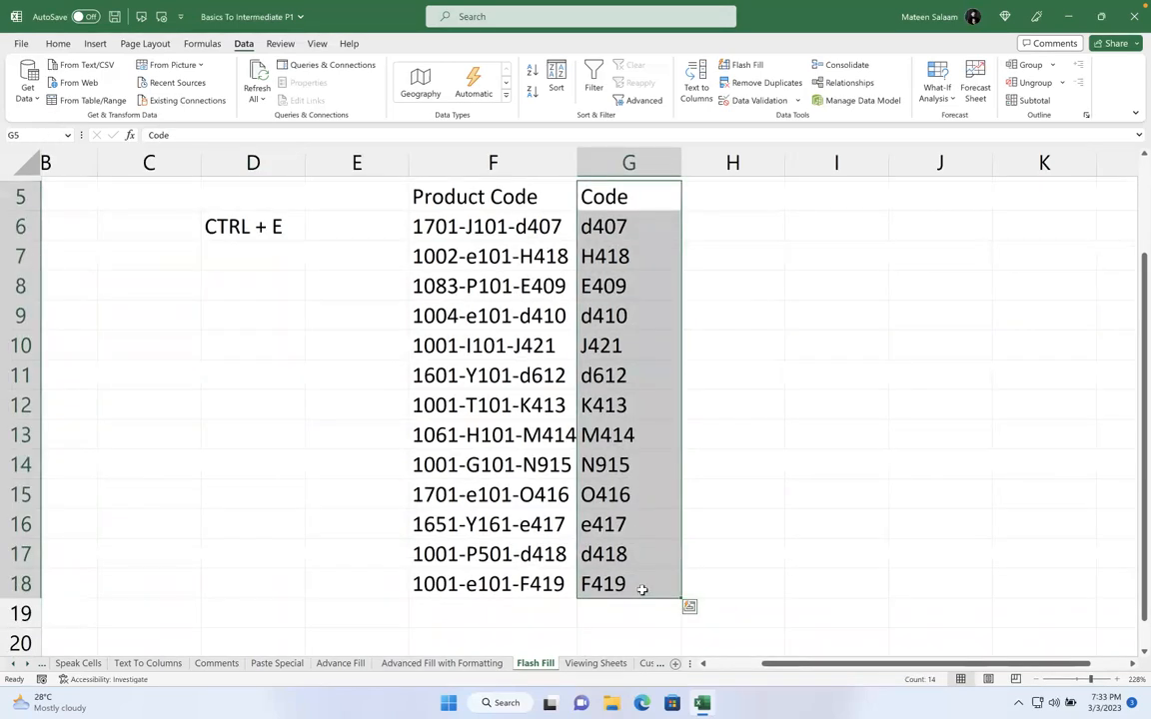
key("Delete")
key("super+plus")
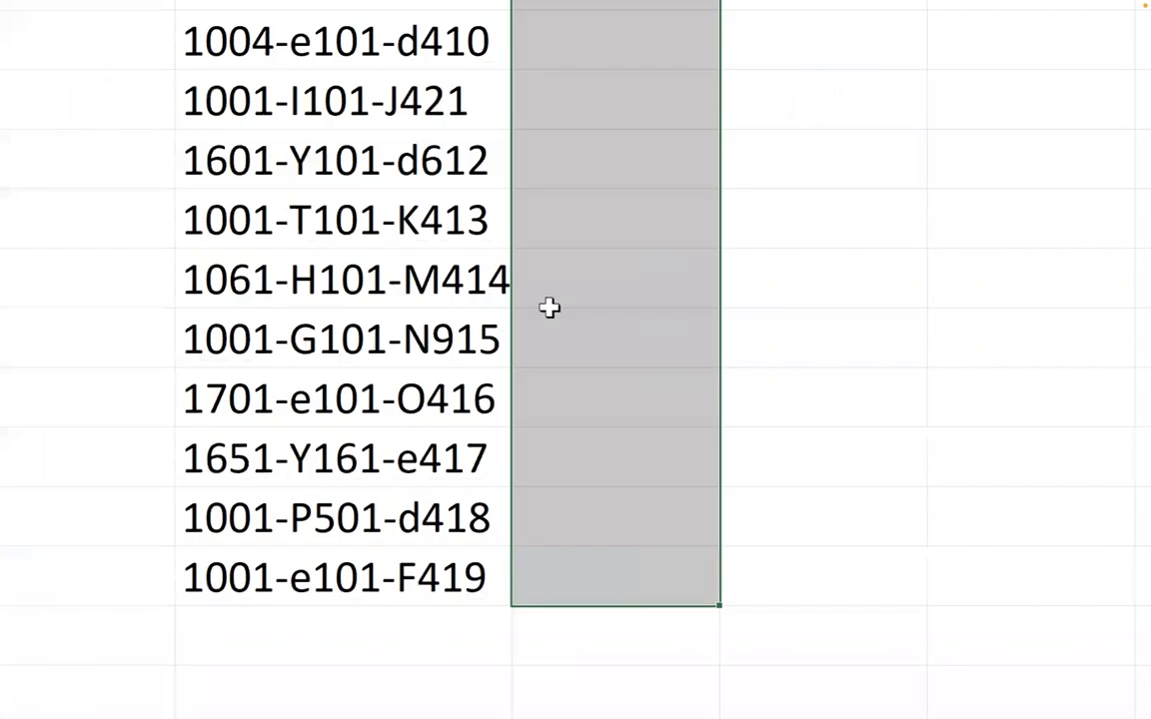
key("super+minus")
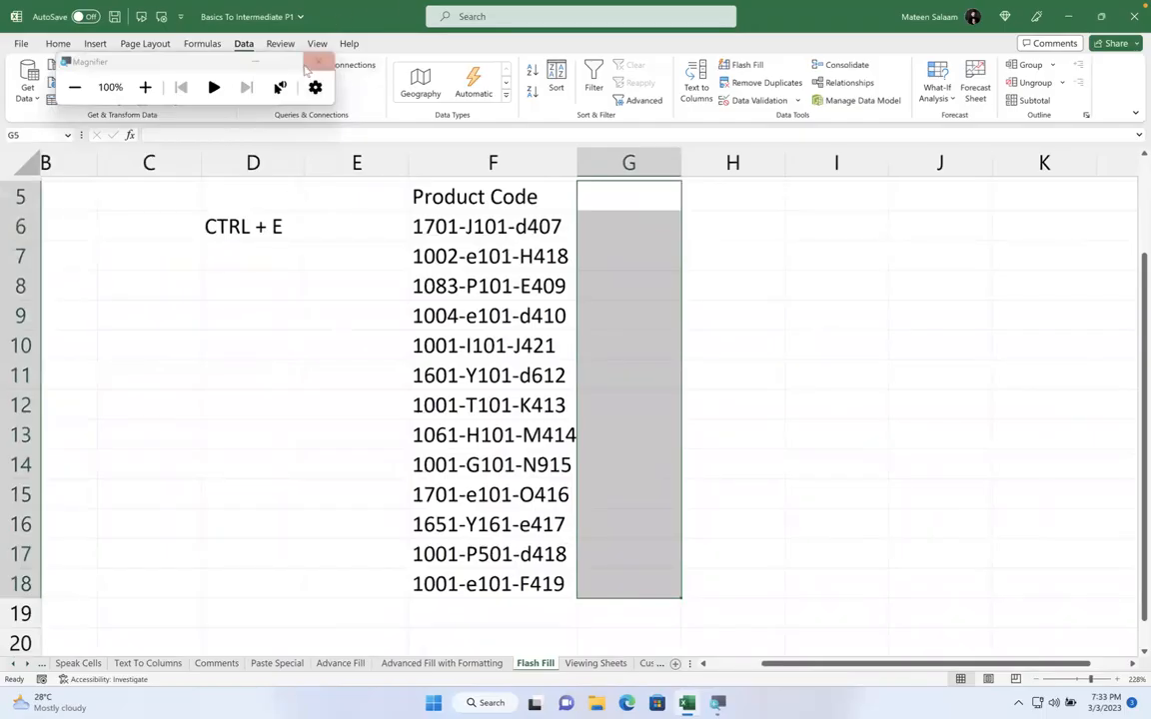
left_click(316, 64)
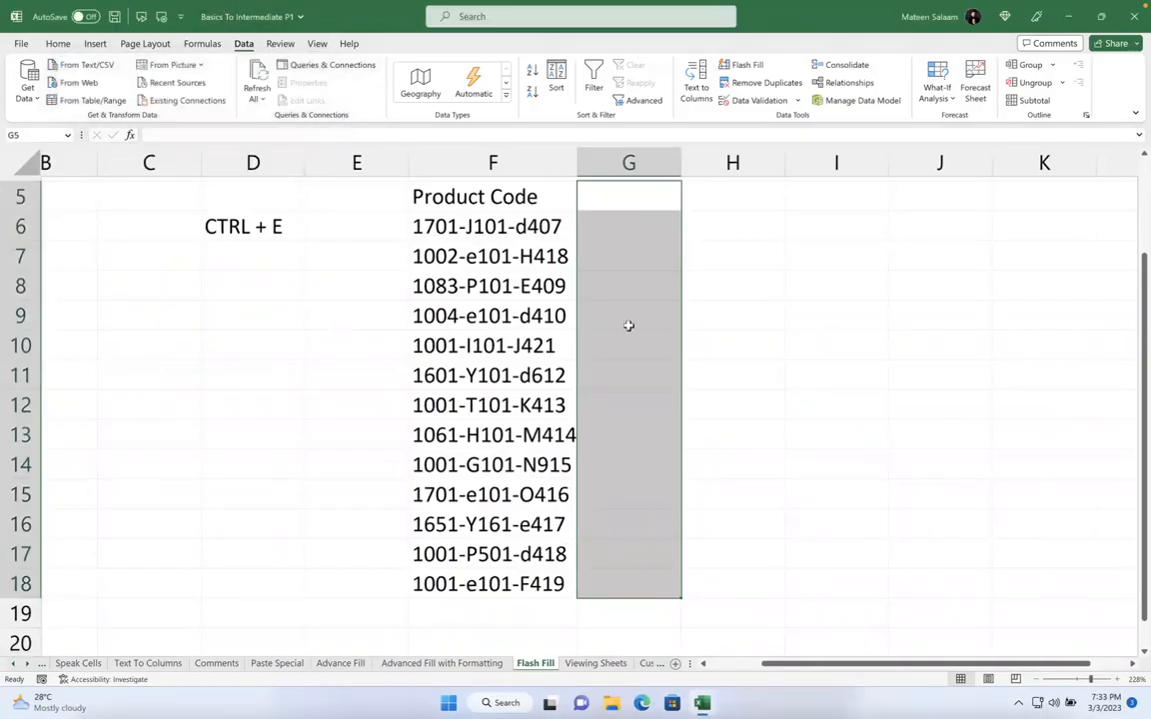
left_click(835, 256)
Enter j101 in I6 and try Flash Fill, dismissing the no-pattern warning
left_click(810, 222)
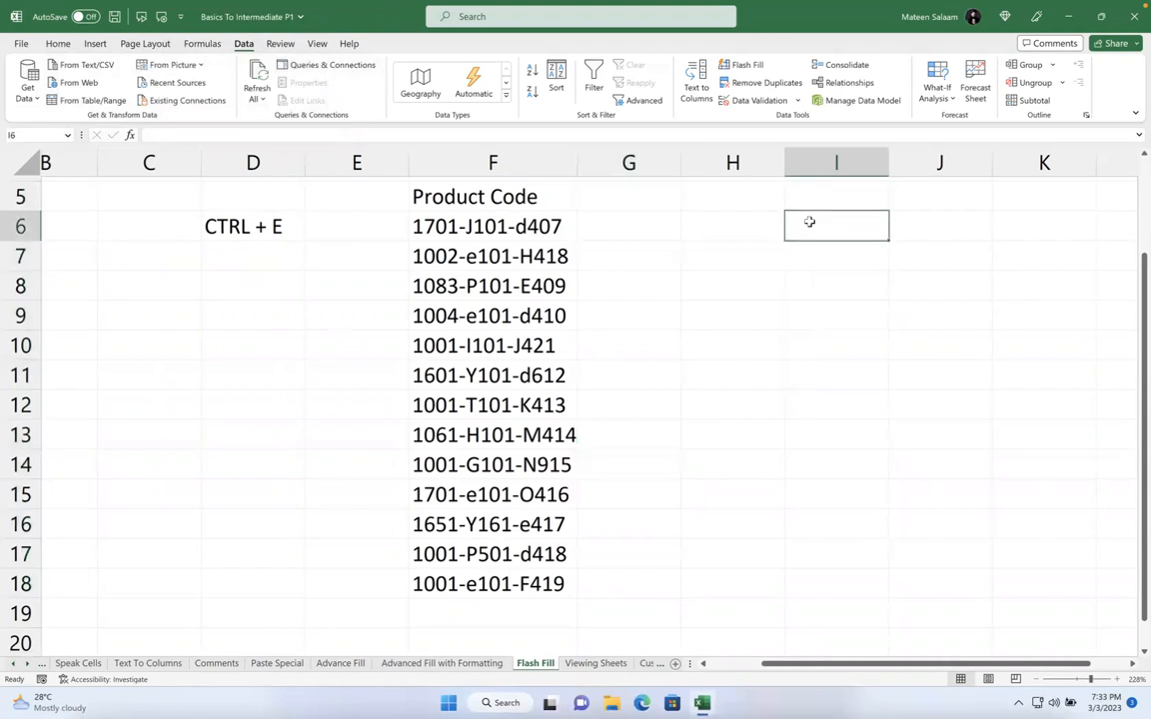
type("j101")
key("Return")
left_click(810, 222)
key("ctrl+e")
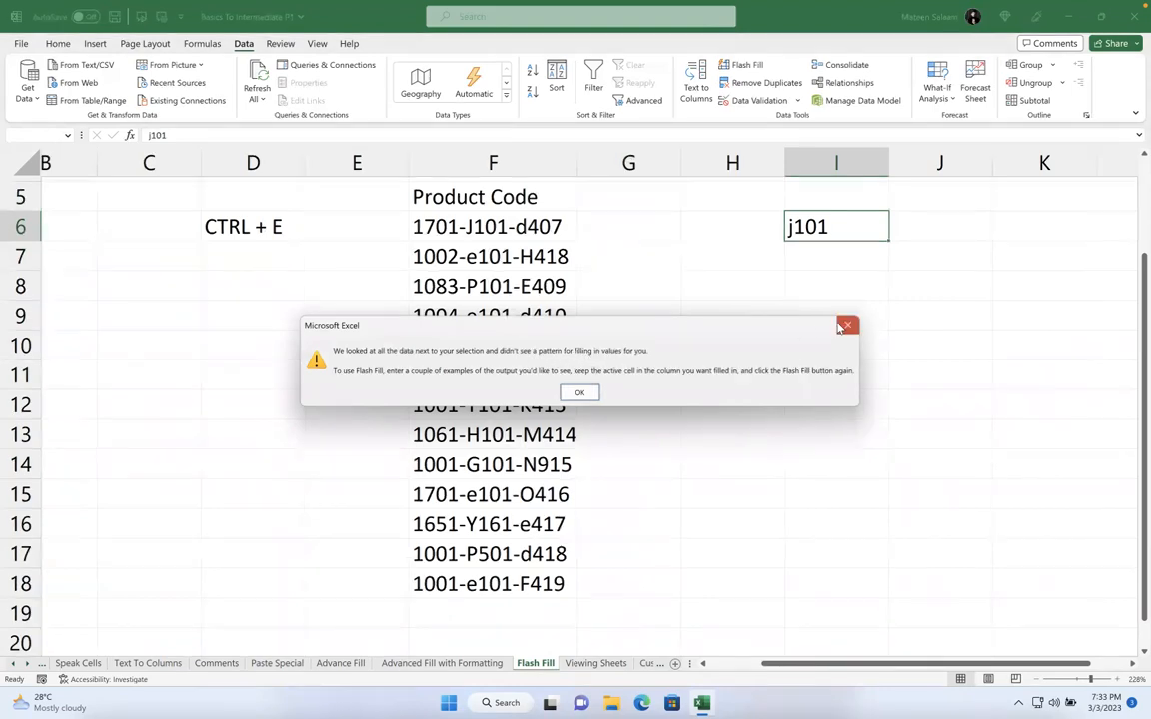
left_click(847, 324)
Move the j101 example from I6 into G6 beside the product codes
left_click_drag(748, 222, 796, 399)
left_click(799, 227)
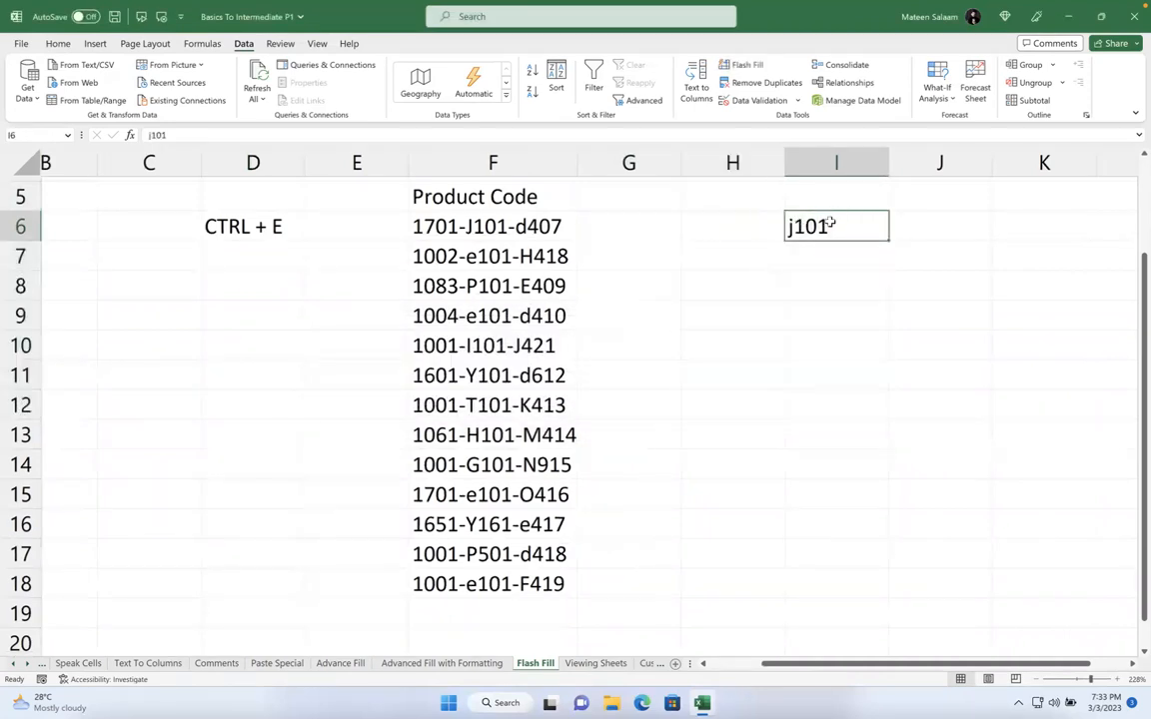
left_click_drag(826, 212, 643, 222)
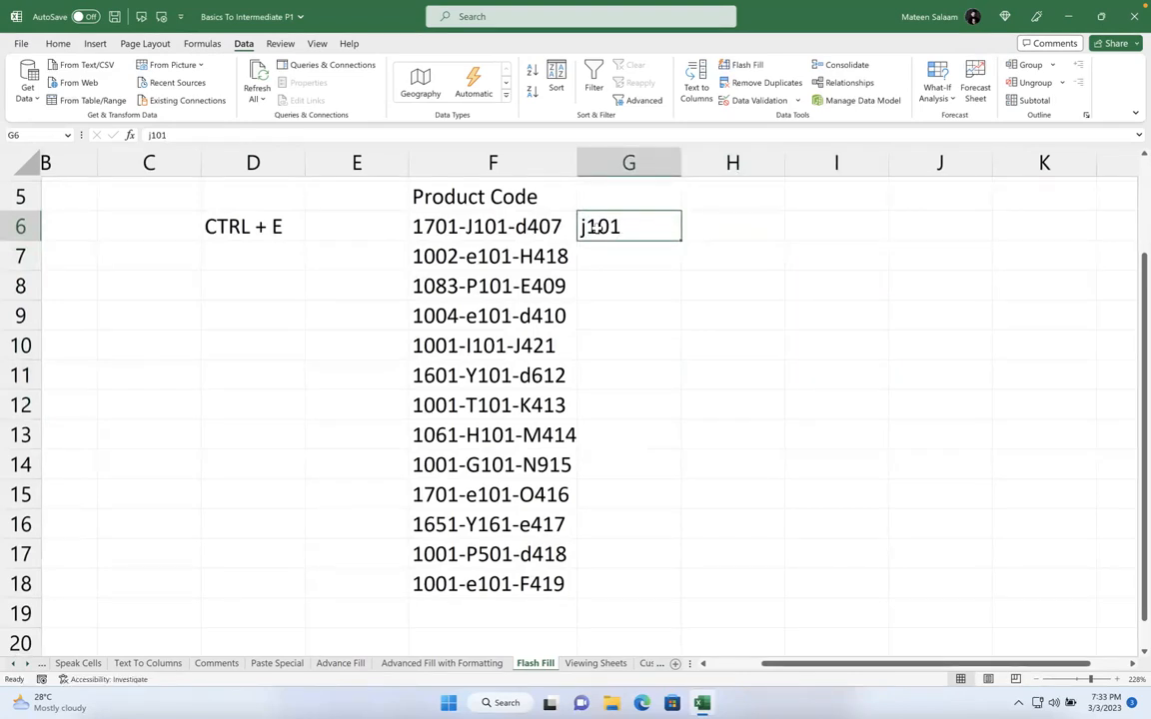
left_click_drag(634, 211, 611, 224)
Flash Fill column G from the j101 example in G6
left_click(542, 227)
left_click(616, 226)
key("ctrl+e")
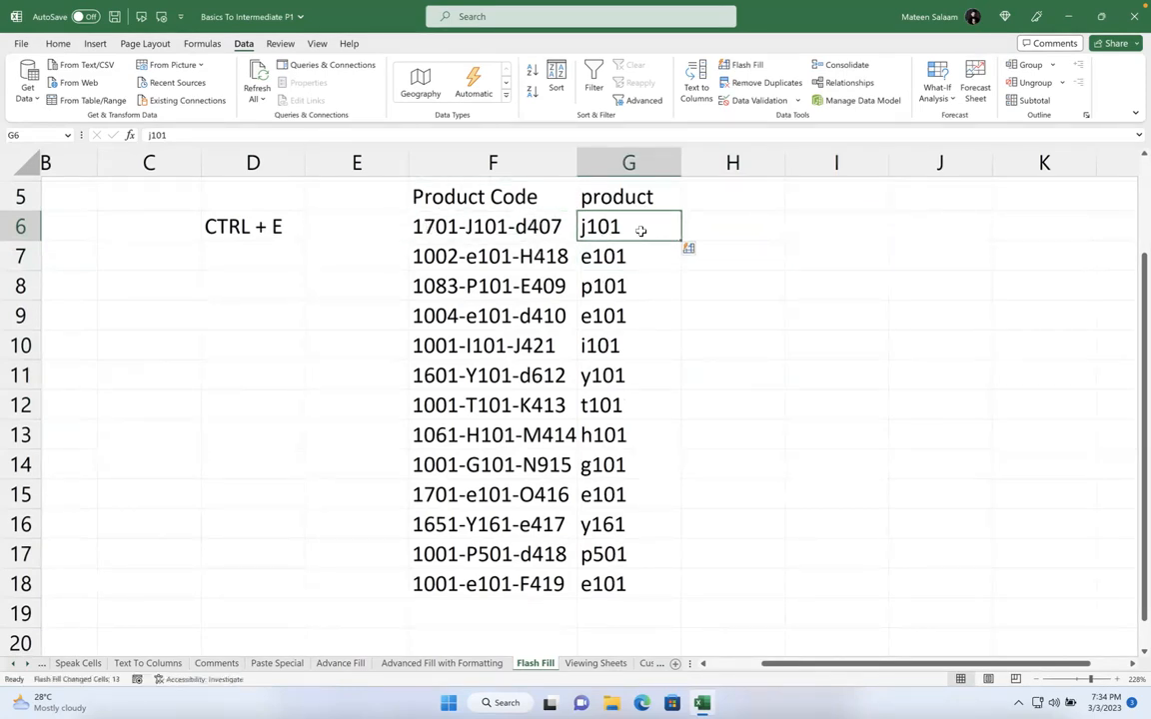
left_click(815, 218)
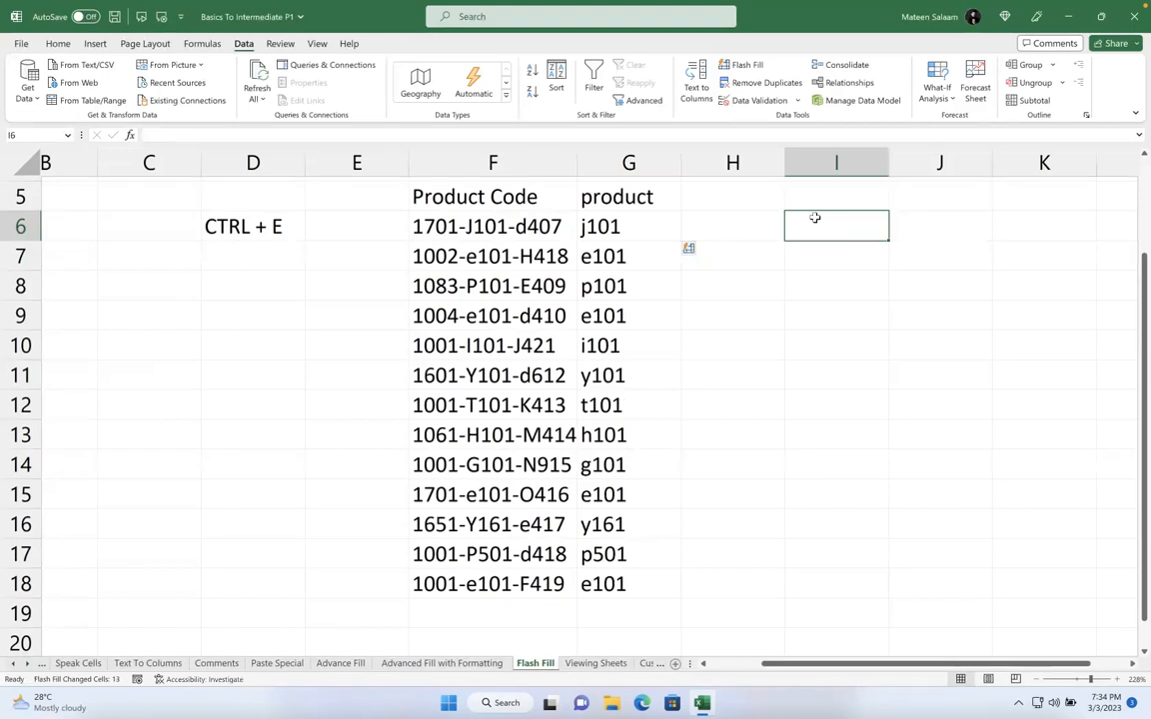
Test the results by deleting e101 and i101, entering z in I10, then undoing
left_click(655, 257)
key("Delete")
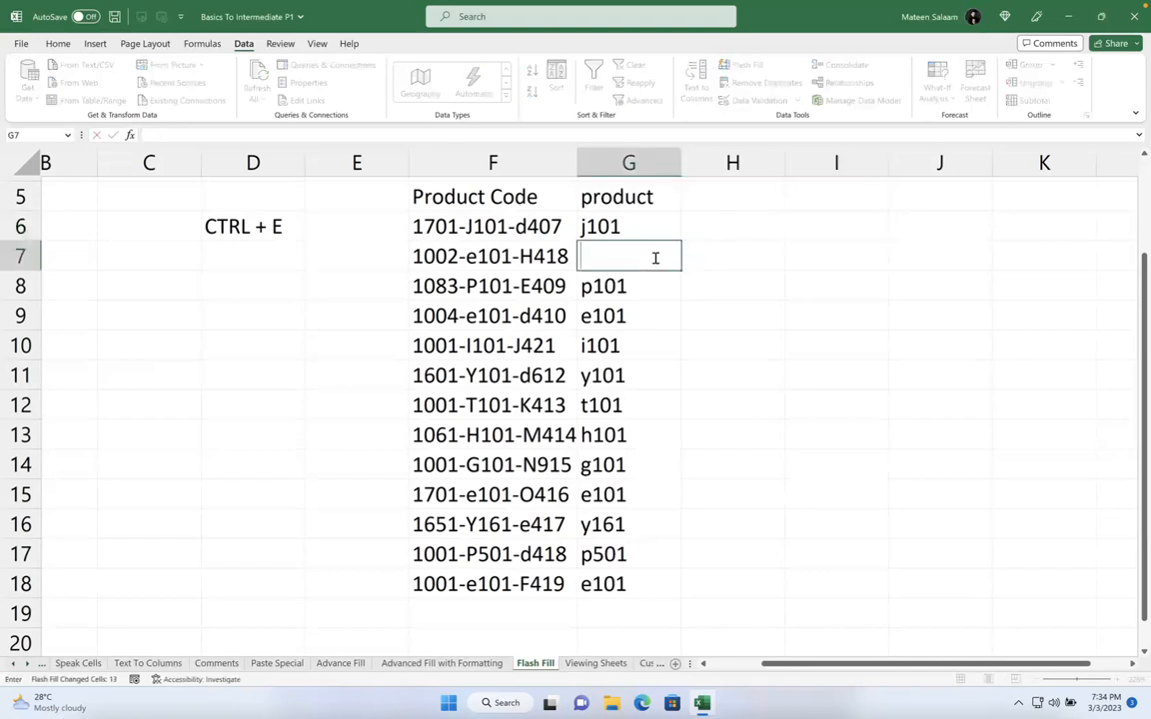
left_click(621, 348)
key("Delete")
left_click(840, 339)
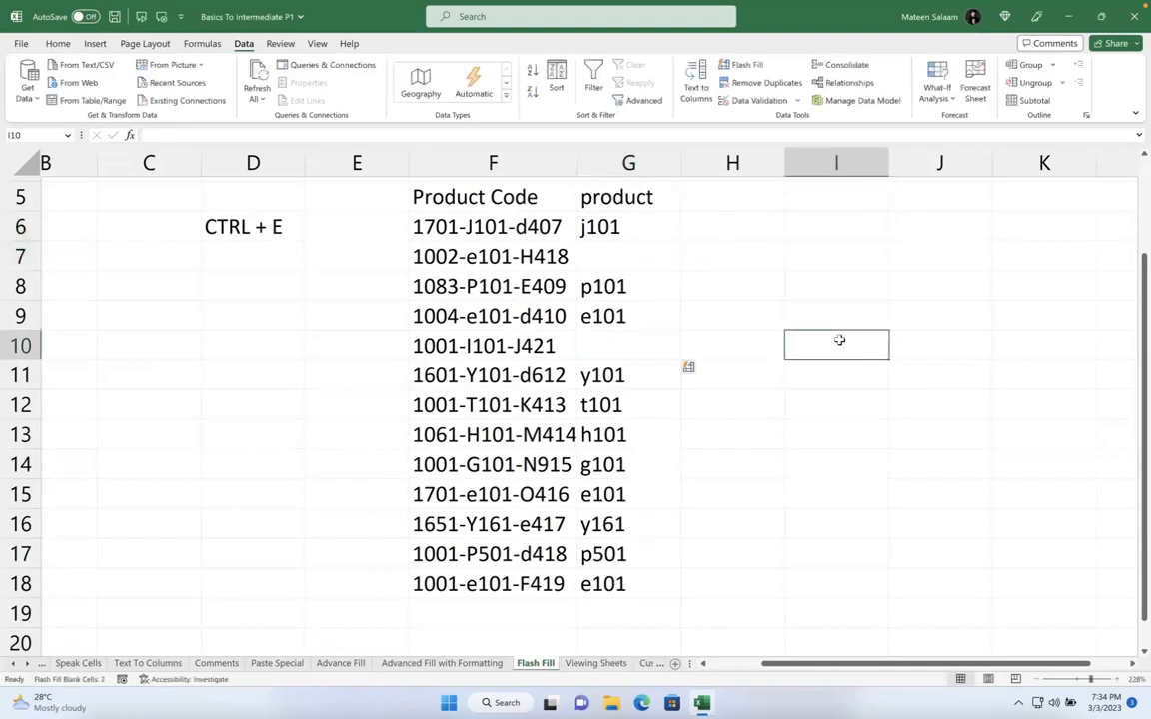
type("z")
left_click(761, 297)
key("ctrl+z")
key("ctrl+z")
key("ctrl+z")
Clear and restore j101 in G6, then review the t101 and g101 values
left_click(635, 231)
key("Delete")
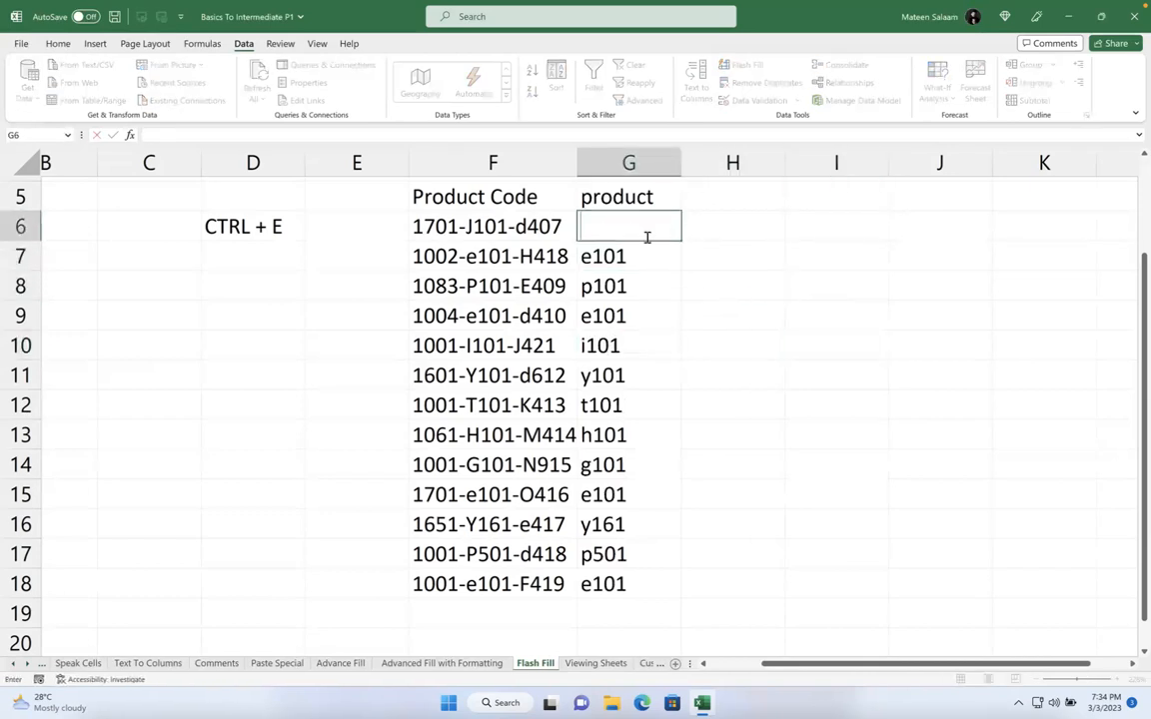
left_click(756, 245)
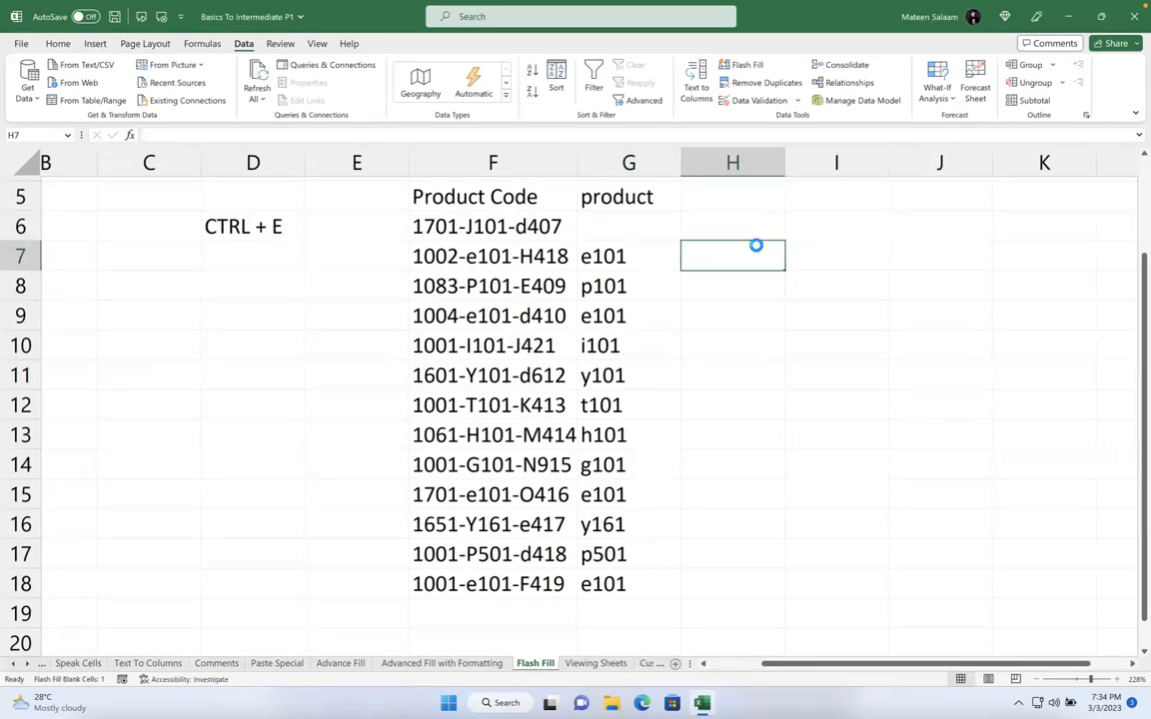
key("ctrl+z")
left_click(630, 406)
left_click(633, 467)
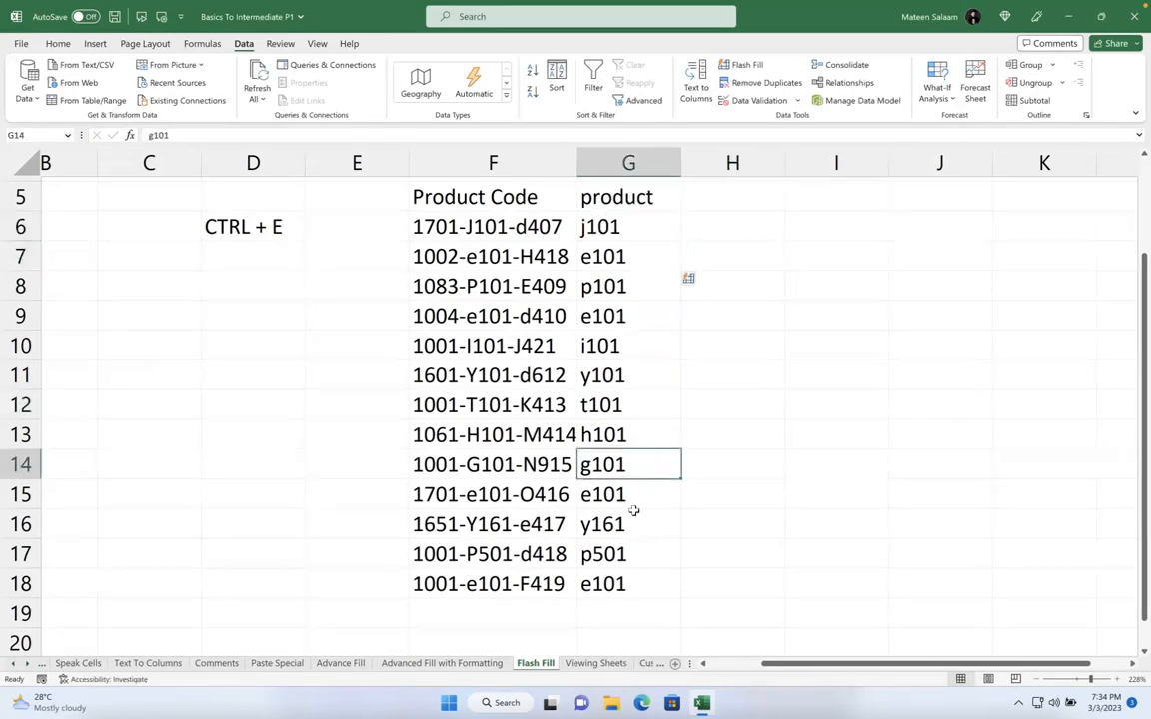
left_click(671, 402)
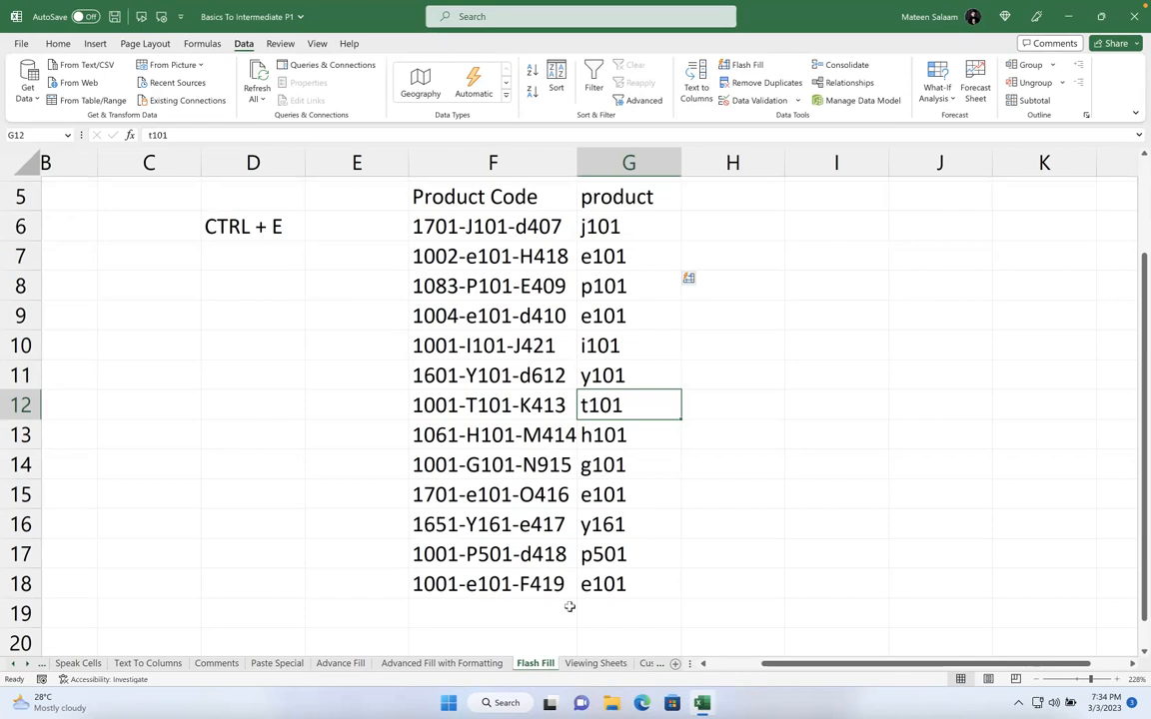
left_click(765, 498)
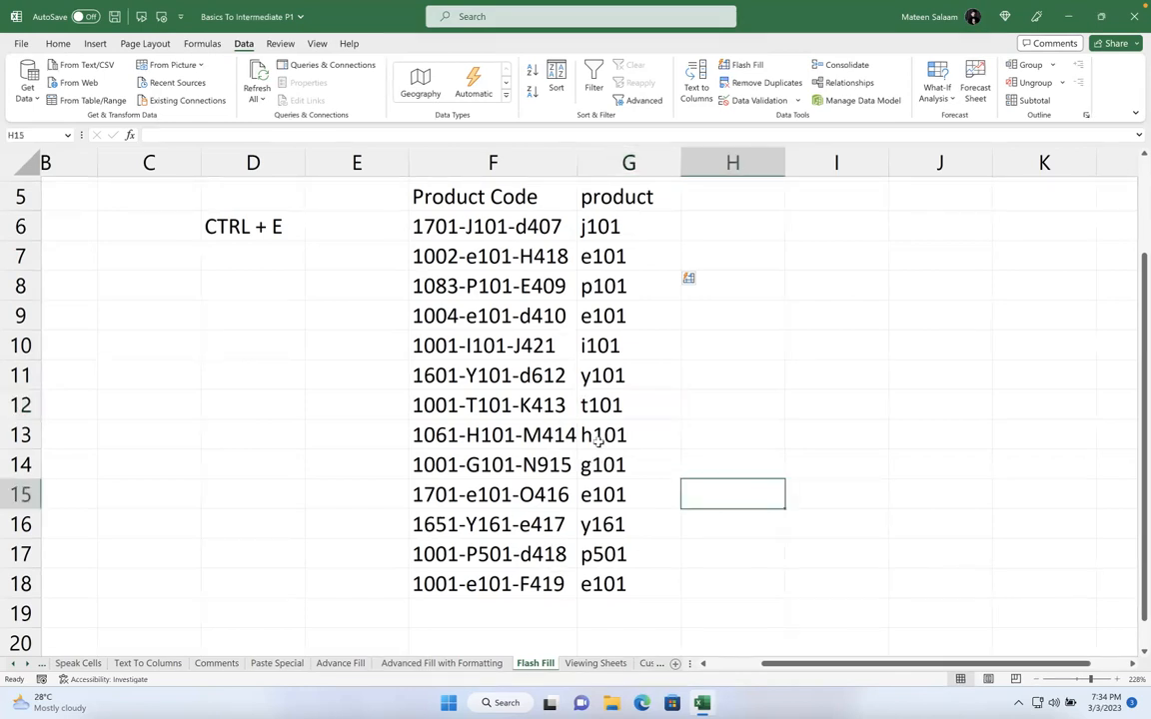
scroll(545, 454, "down", 2)
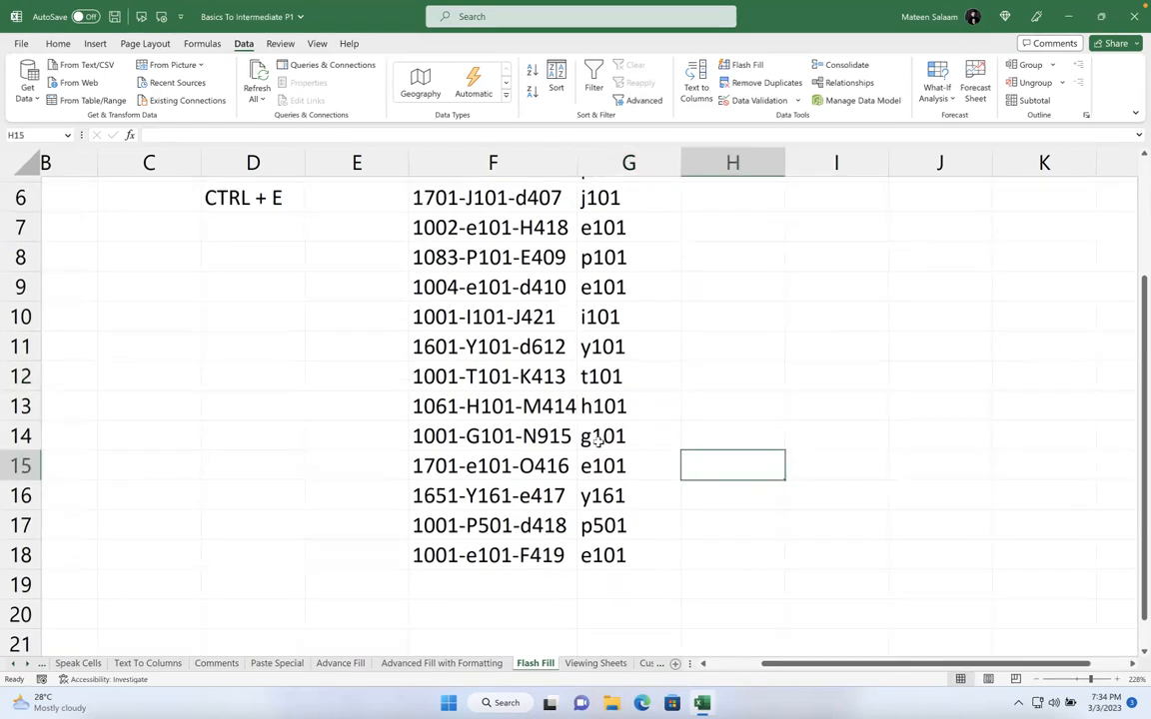
Glance at the Viewing Sheets sheet, then open the Dashboard workbook from Recent files
left_click(595, 664)
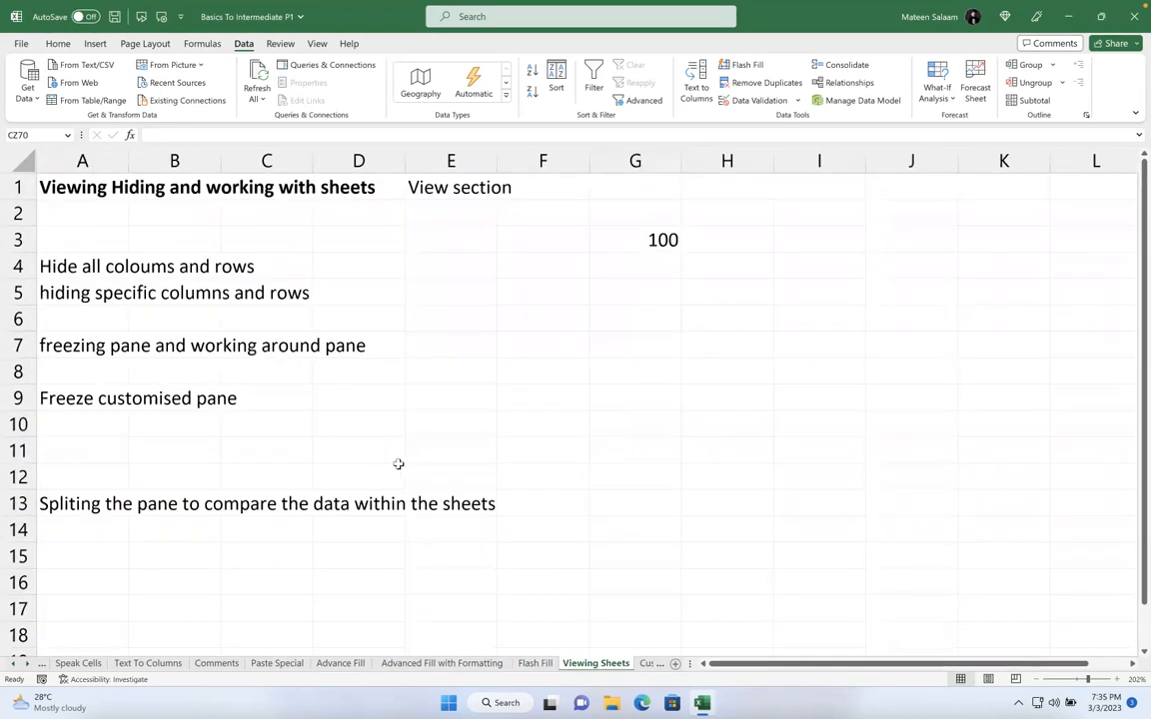
scroll(225, 263, "down", 3)
scroll(228, 290, "down", 3)
scroll(229, 293, "up", 7)
left_click(22, 43)
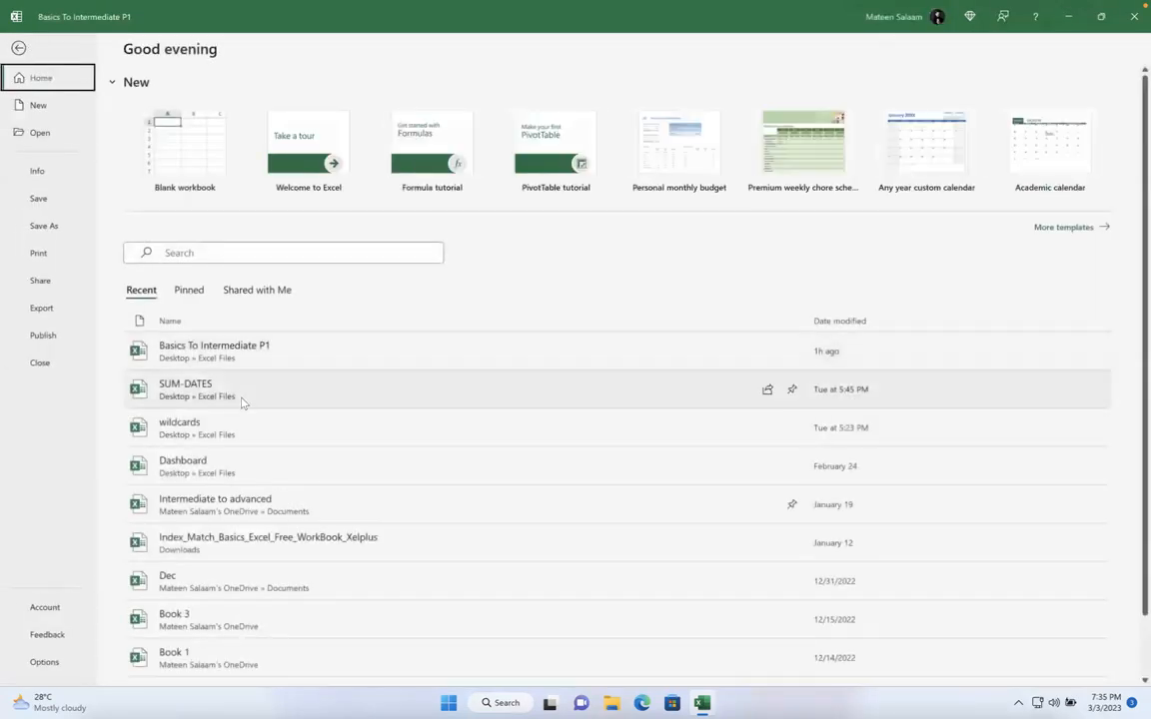
left_click(289, 464)
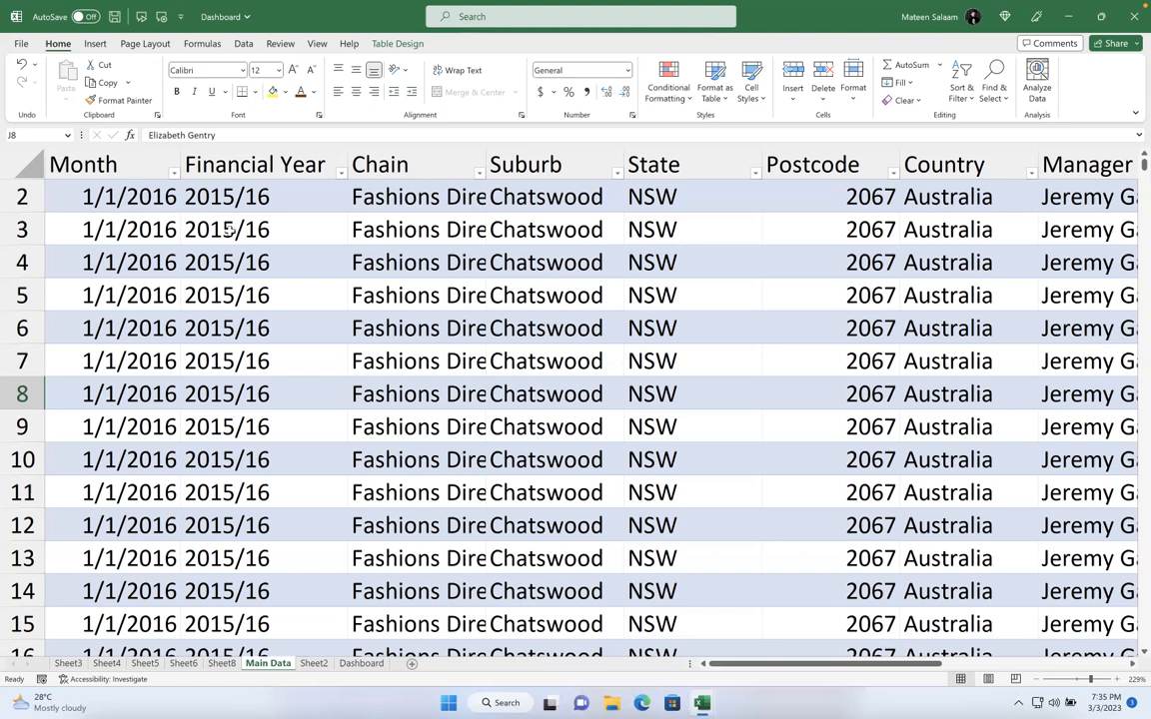
Jump down the Main Data Month column to its last row, 72426, then return to Basics To Intermediate P1
left_click(132, 200)
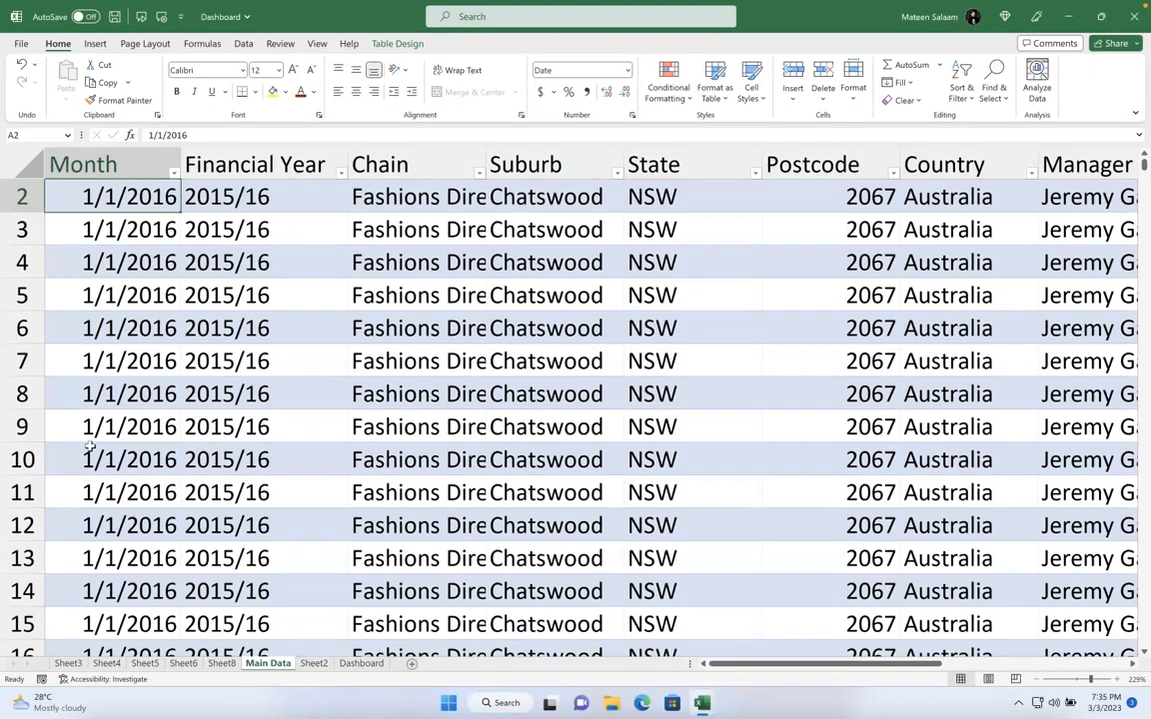
left_click(117, 328)
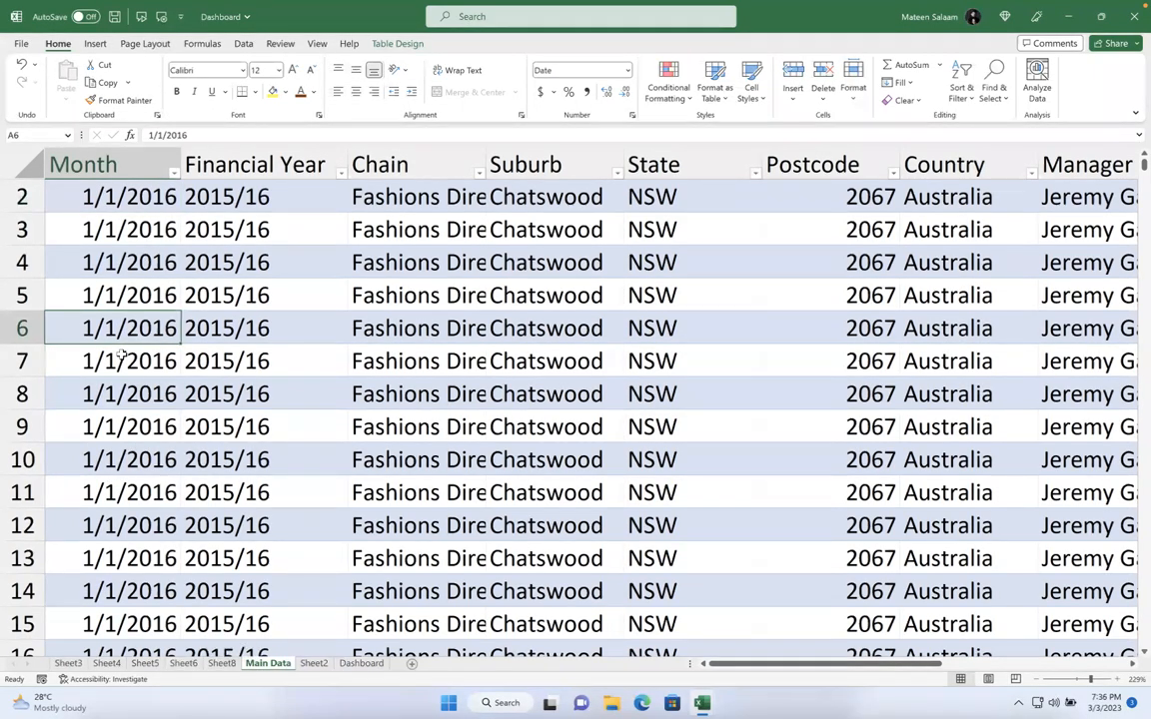
key("ctrl+shift+Down")
key("ctrl+Down")
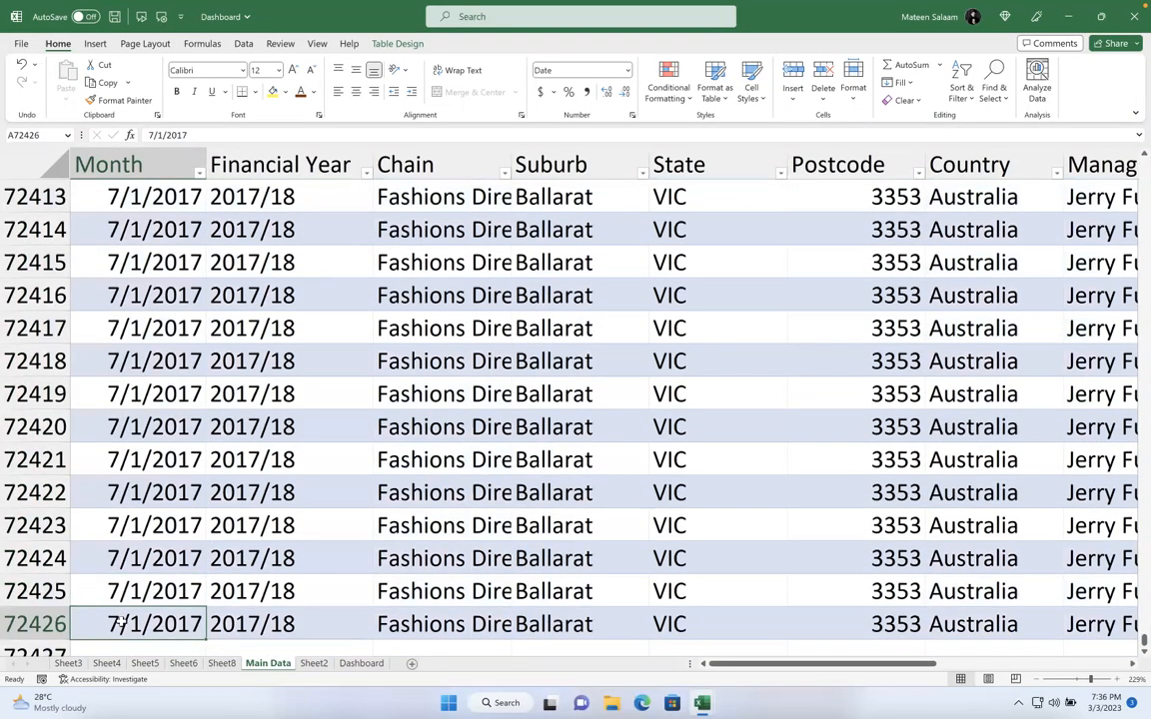
scroll(147, 503, "up", 10)
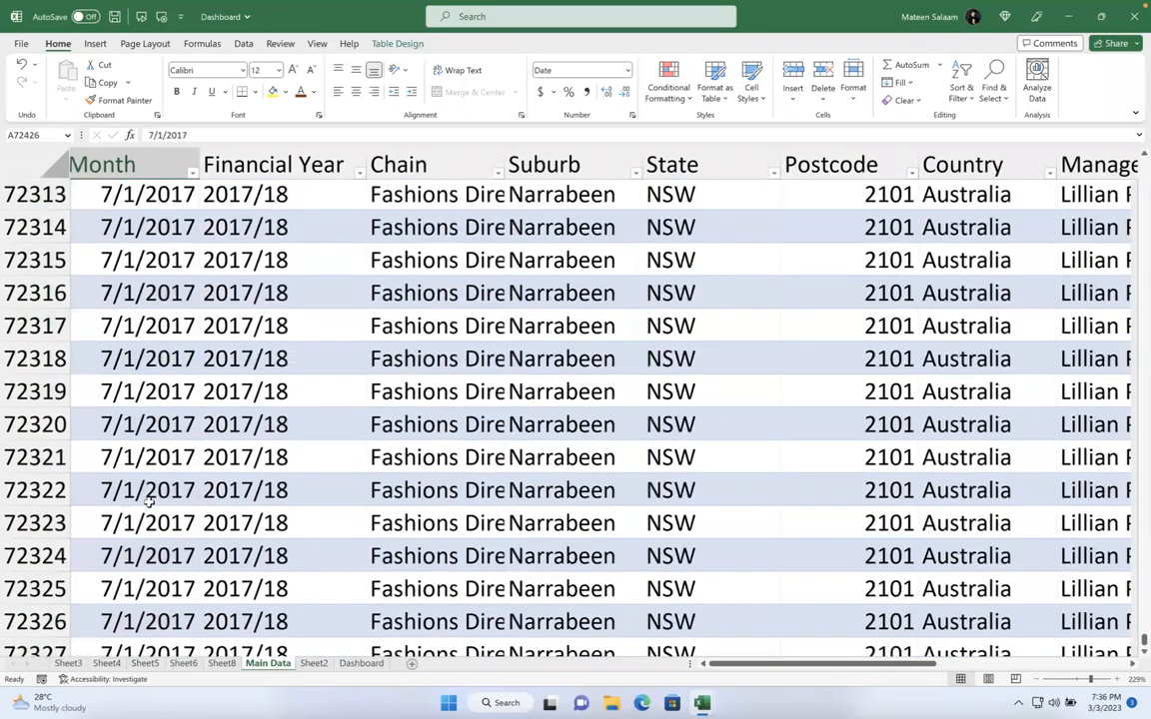
scroll(148, 503, "up", 10)
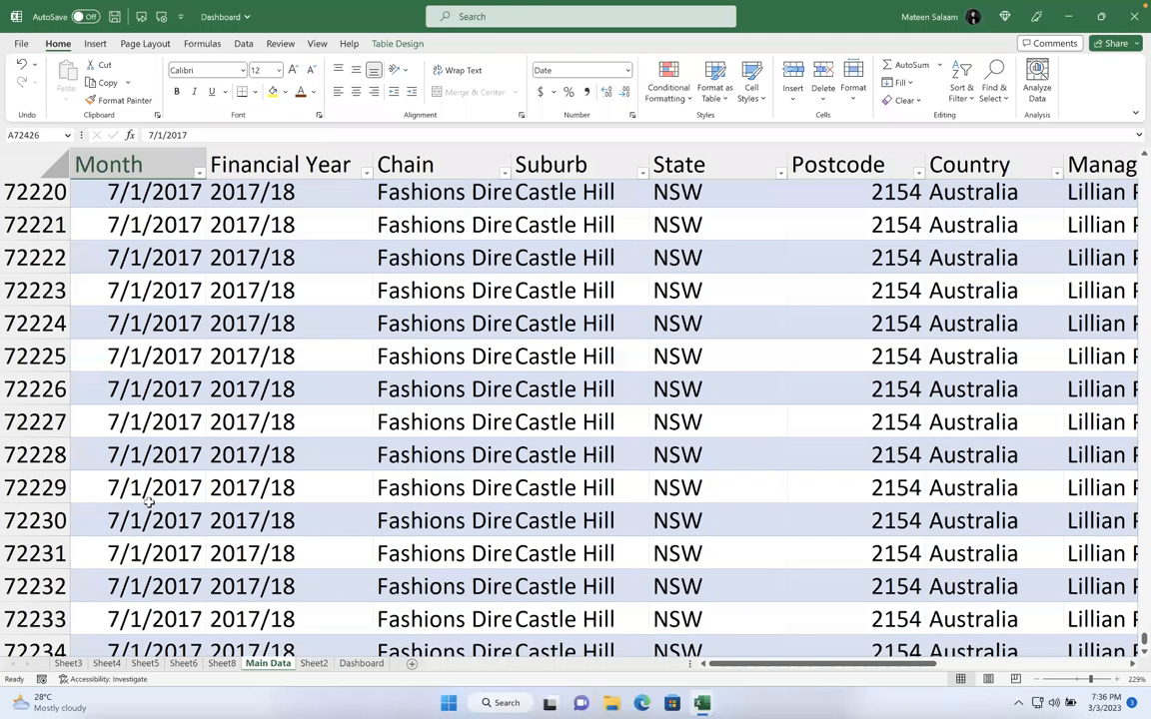
left_click(150, 388)
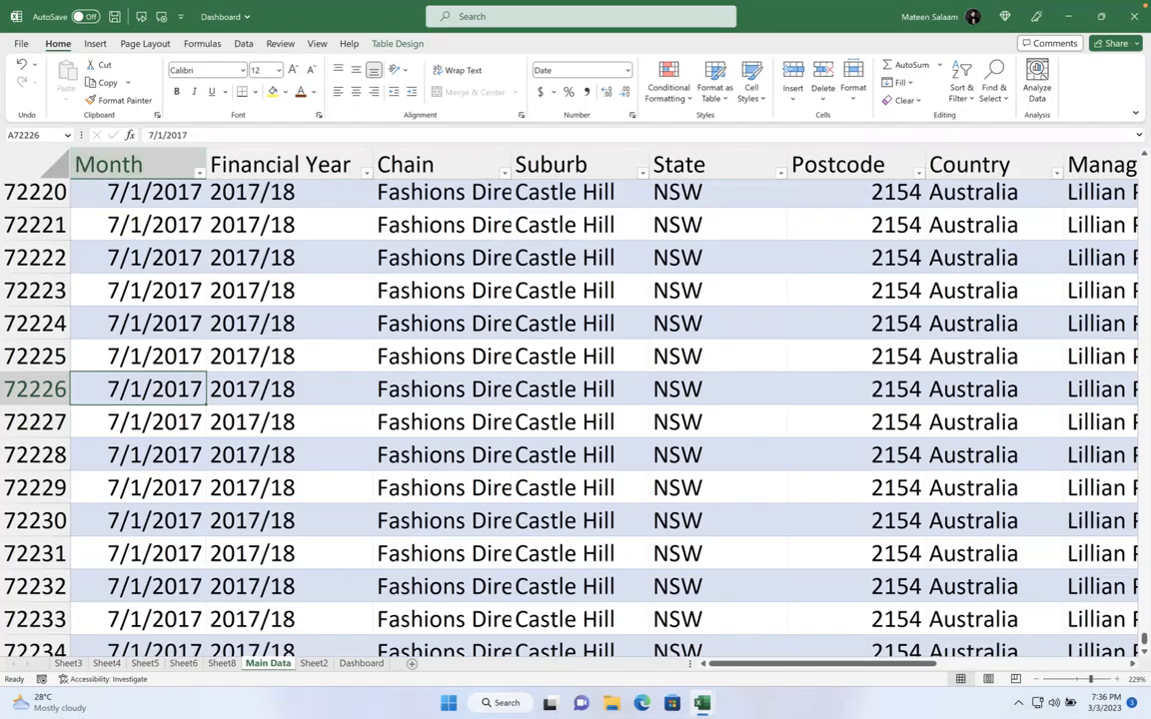
mouse_move(702, 702)
left_click(599, 610)
Freeze the top row of Viewing Sheets and scroll to confirm the title row stays visible
scroll(305, 486, "down", 20)
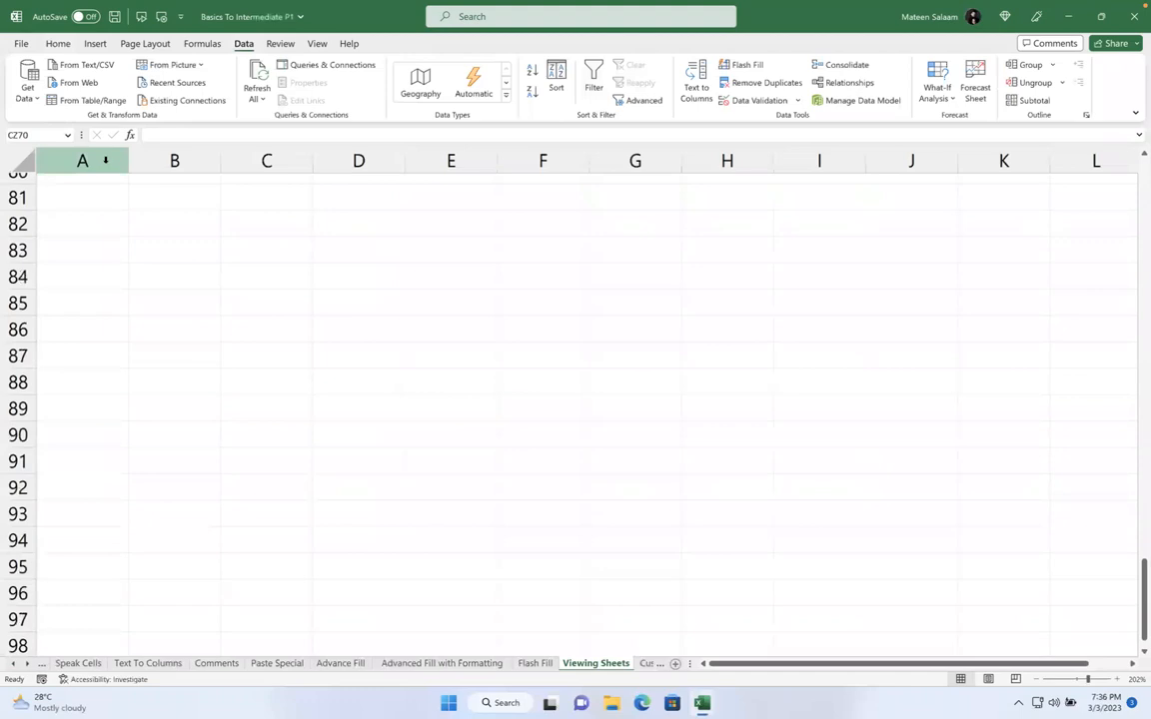
scroll(88, 224, "up", 20)
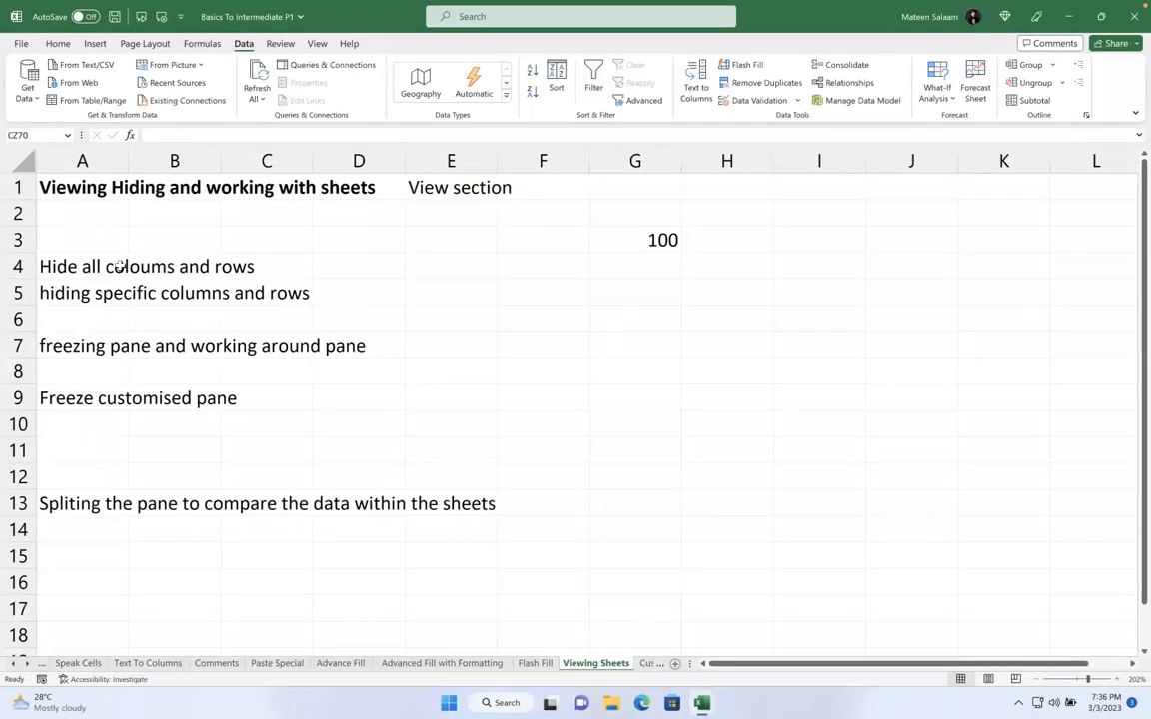
left_click(17, 187)
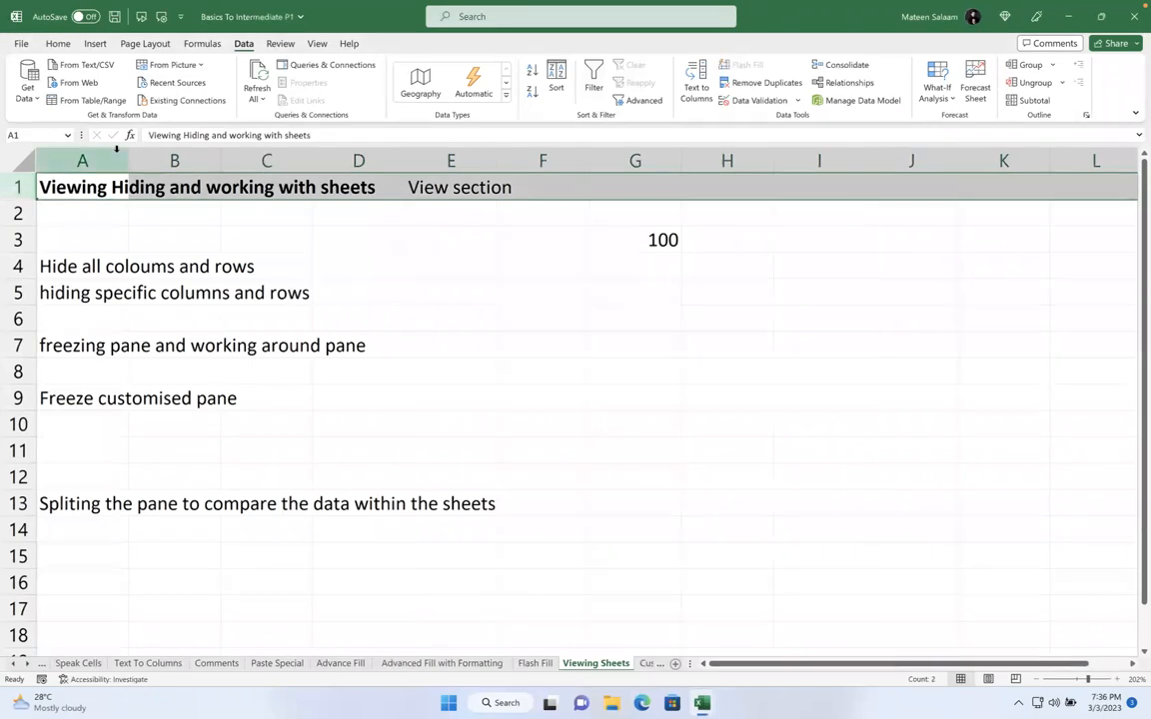
left_click(316, 44)
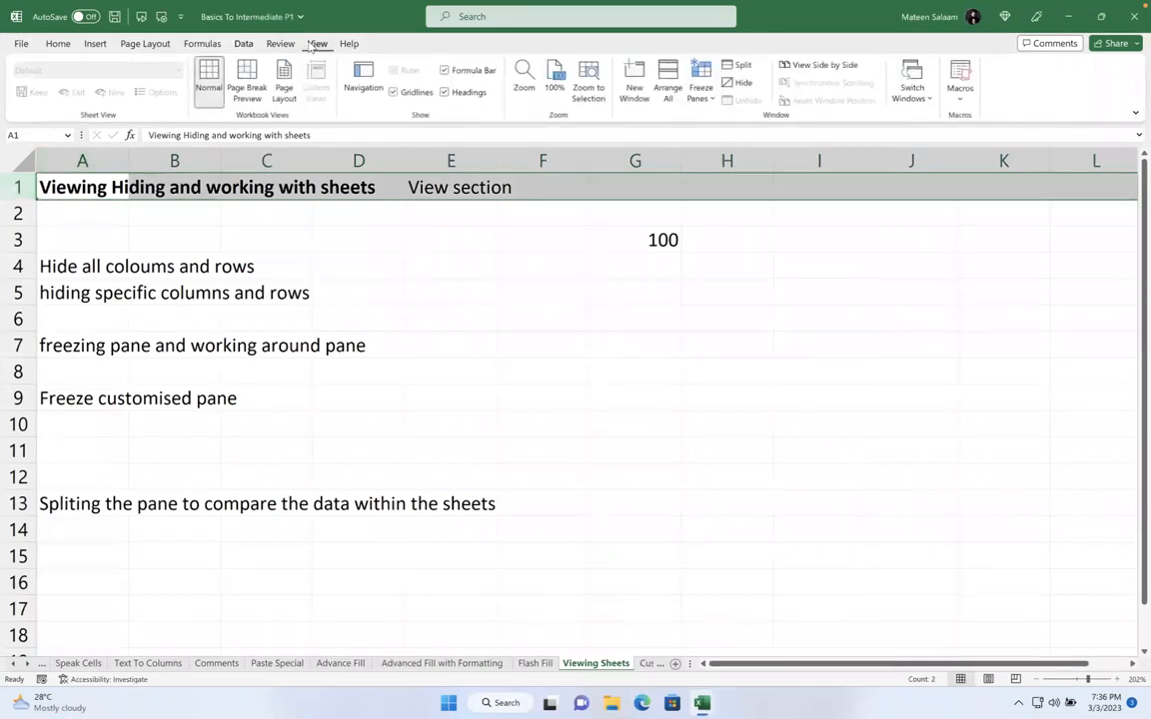
left_click(707, 96)
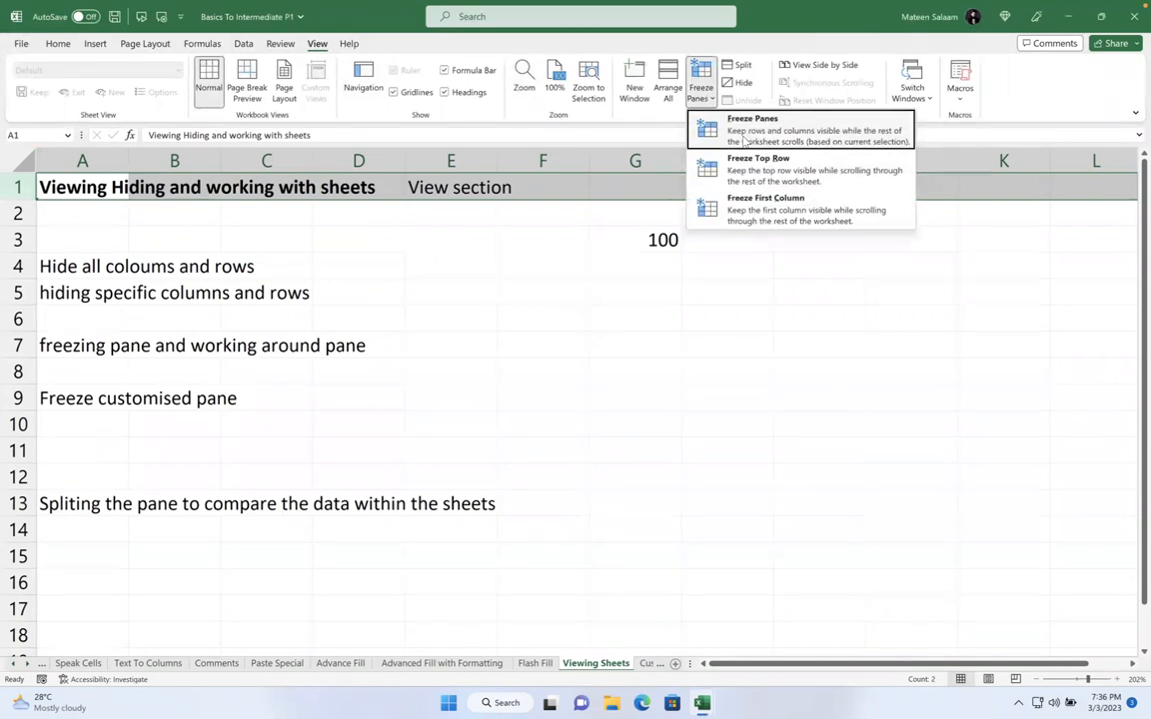
left_click(746, 160)
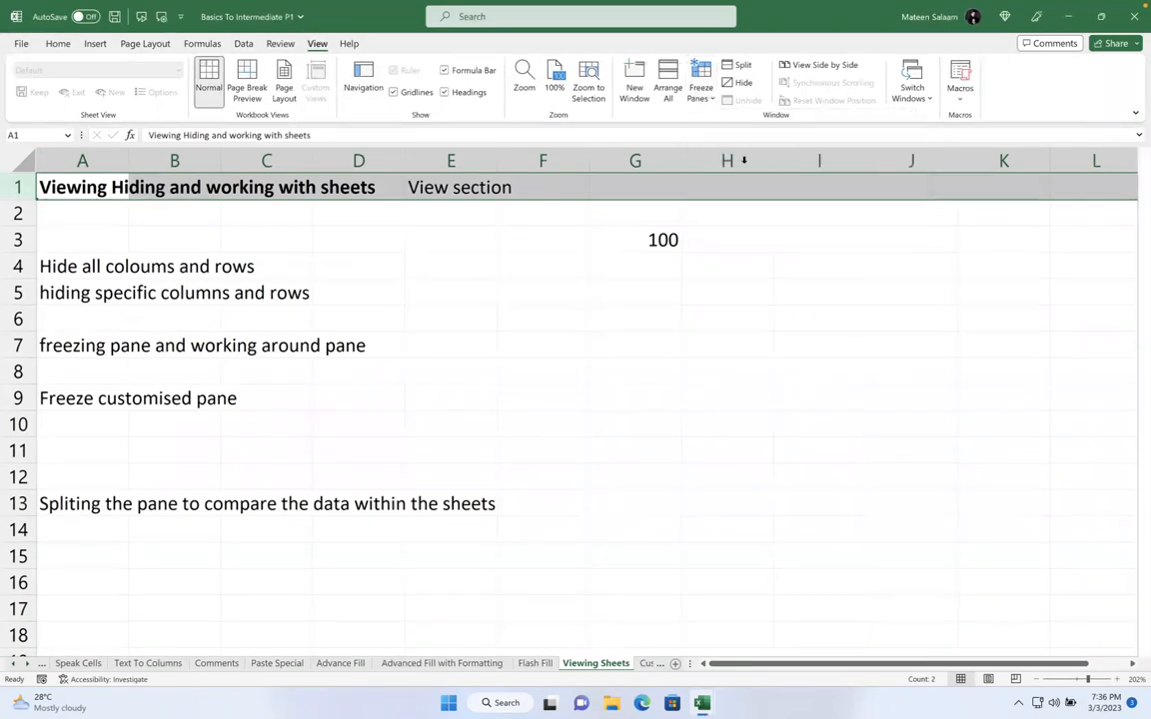
left_click(417, 303)
scroll(417, 304, "down", 8)
scroll(417, 304, "down", 10)
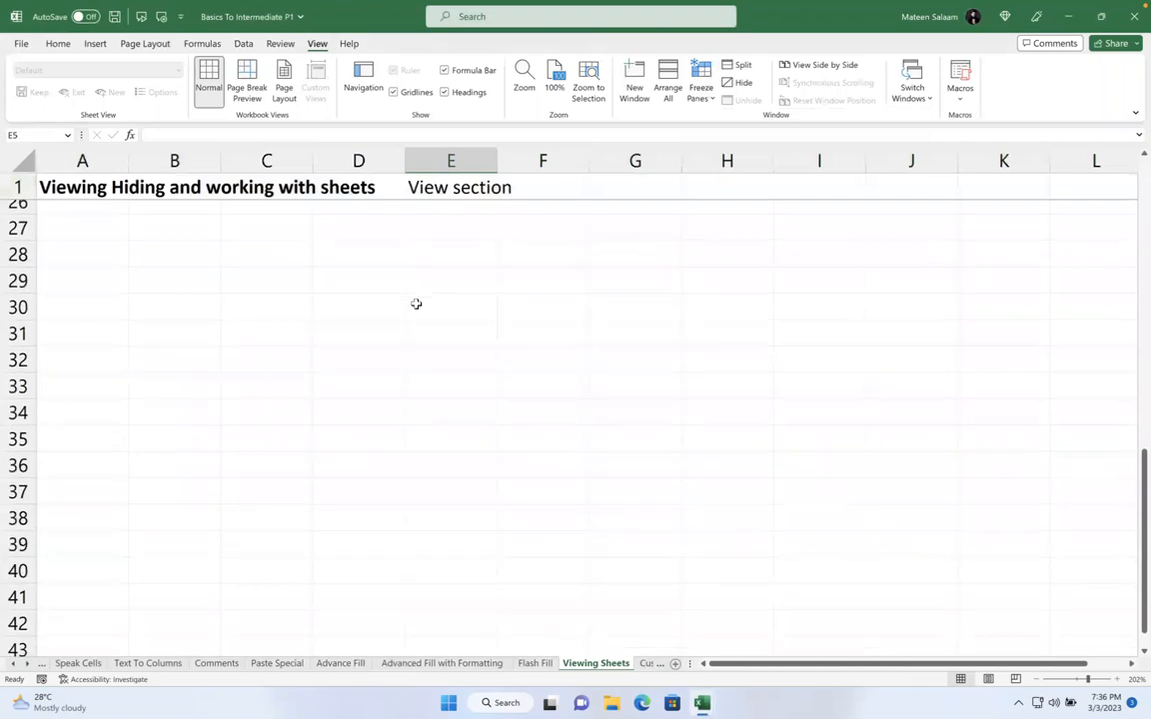
scroll(416, 304, "up", 17)
scroll(416, 304, "up", 2)
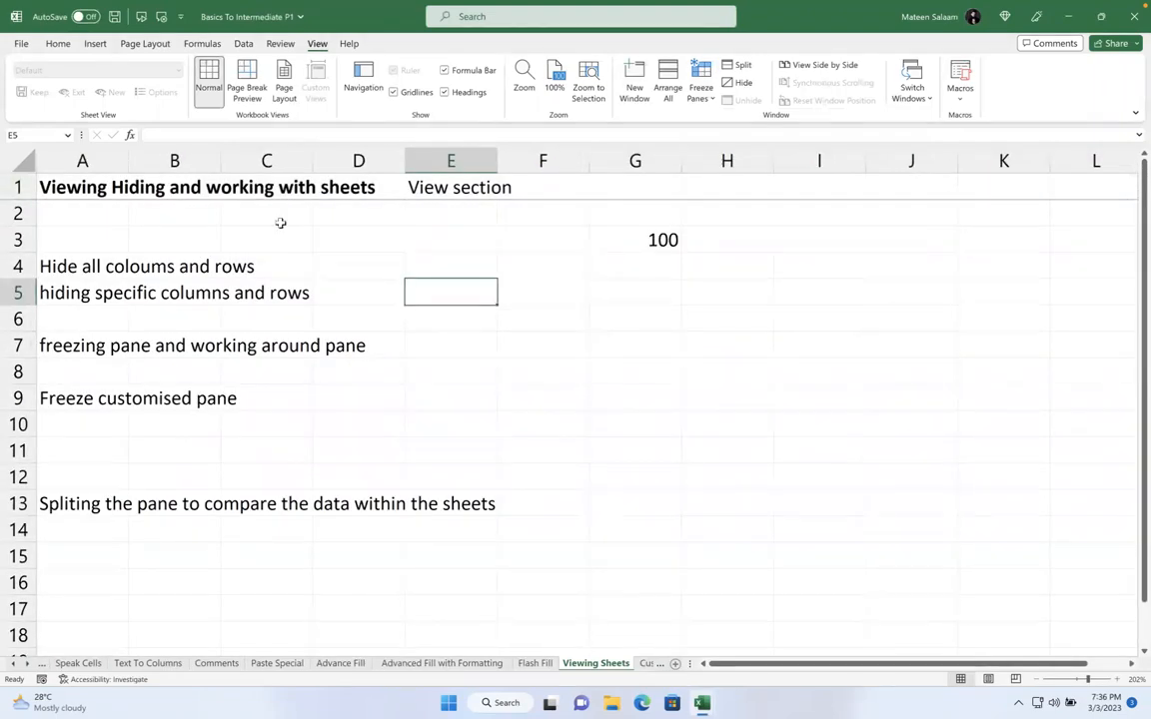
left_click(108, 152)
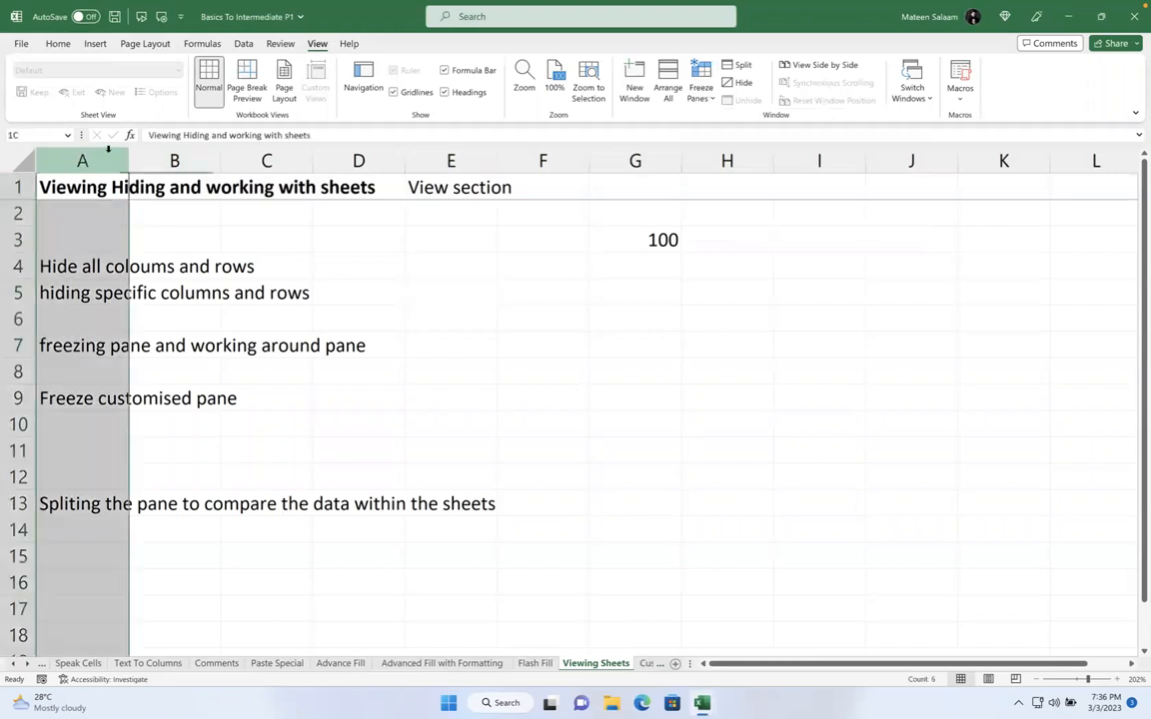
Freeze the first column and scroll sideways to confirm column A stays in view
left_click(700, 90)
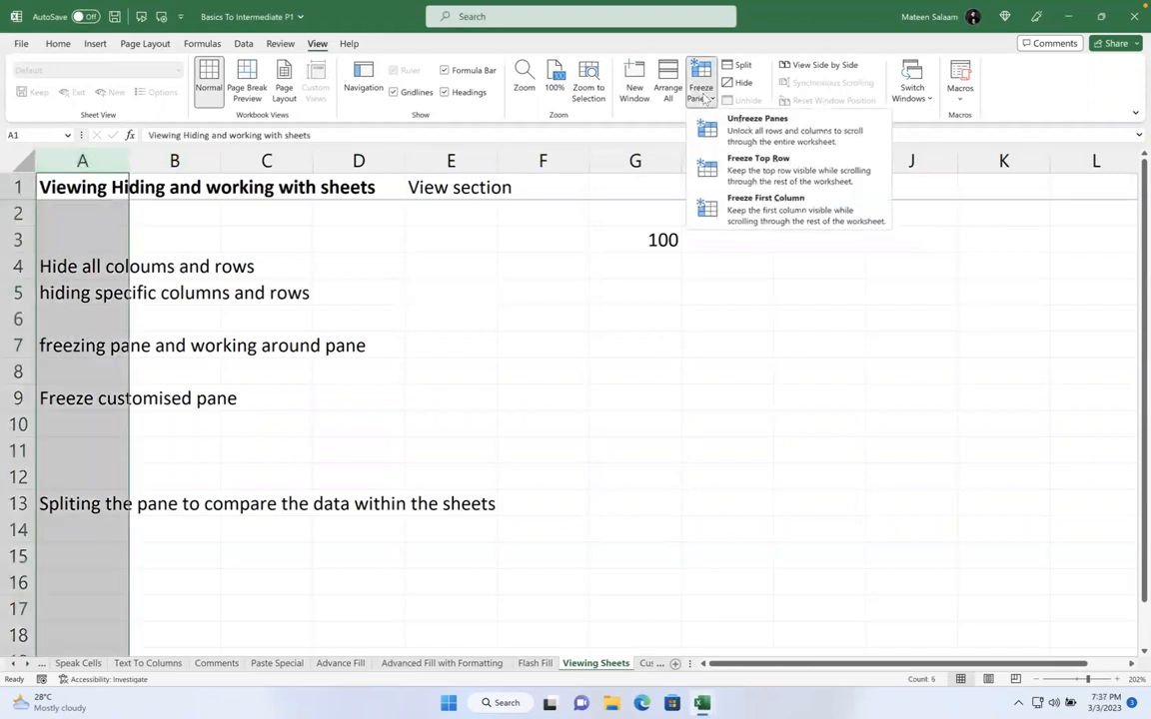
left_click(751, 216)
left_click(521, 340)
scroll(521, 341, "right", 2)
scroll(522, 341, "right", 20)
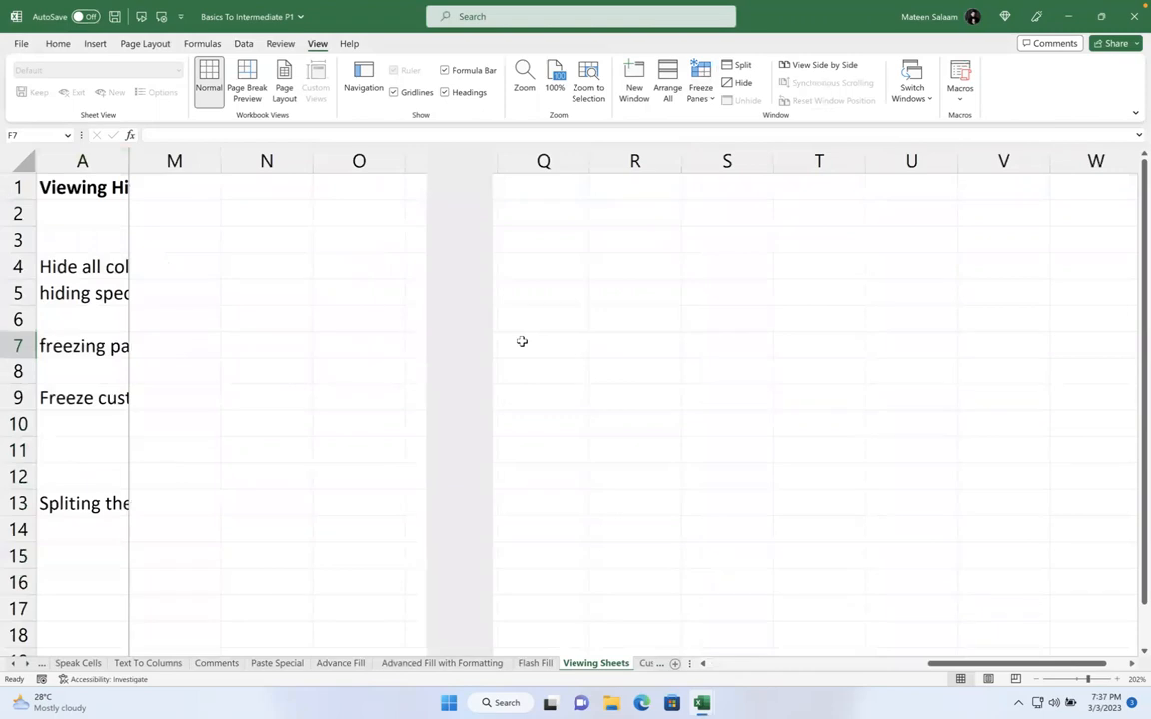
scroll(521, 341, "right", 16)
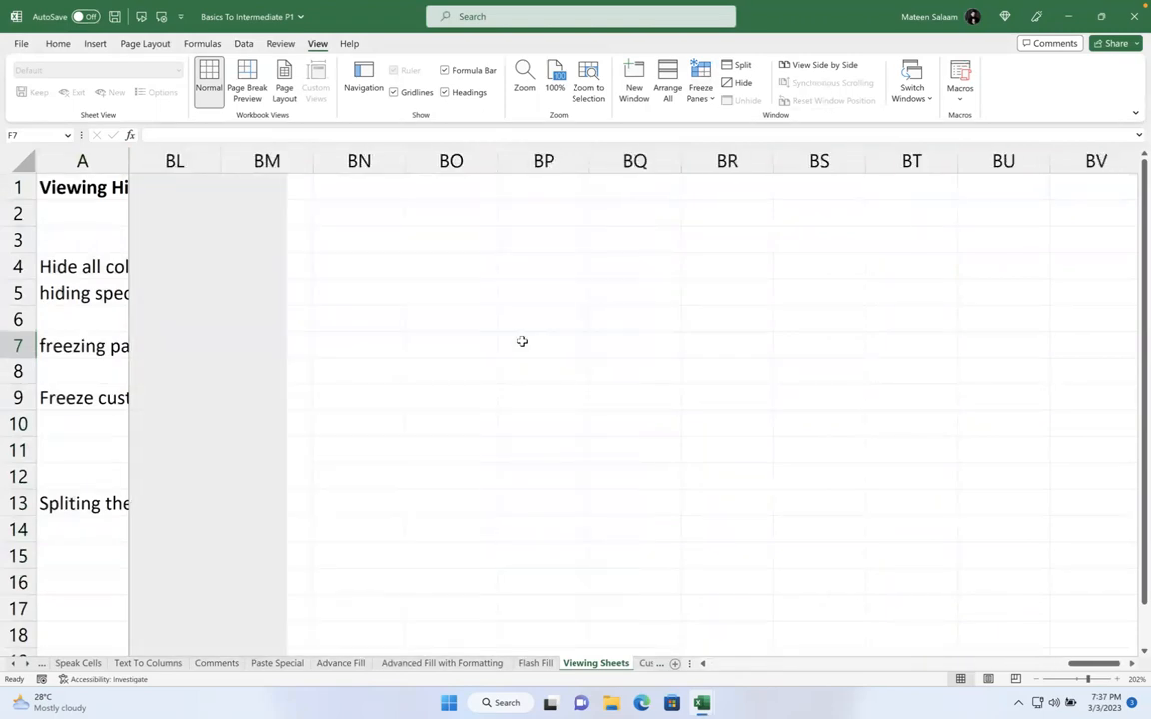
scroll(521, 340, "right", 14)
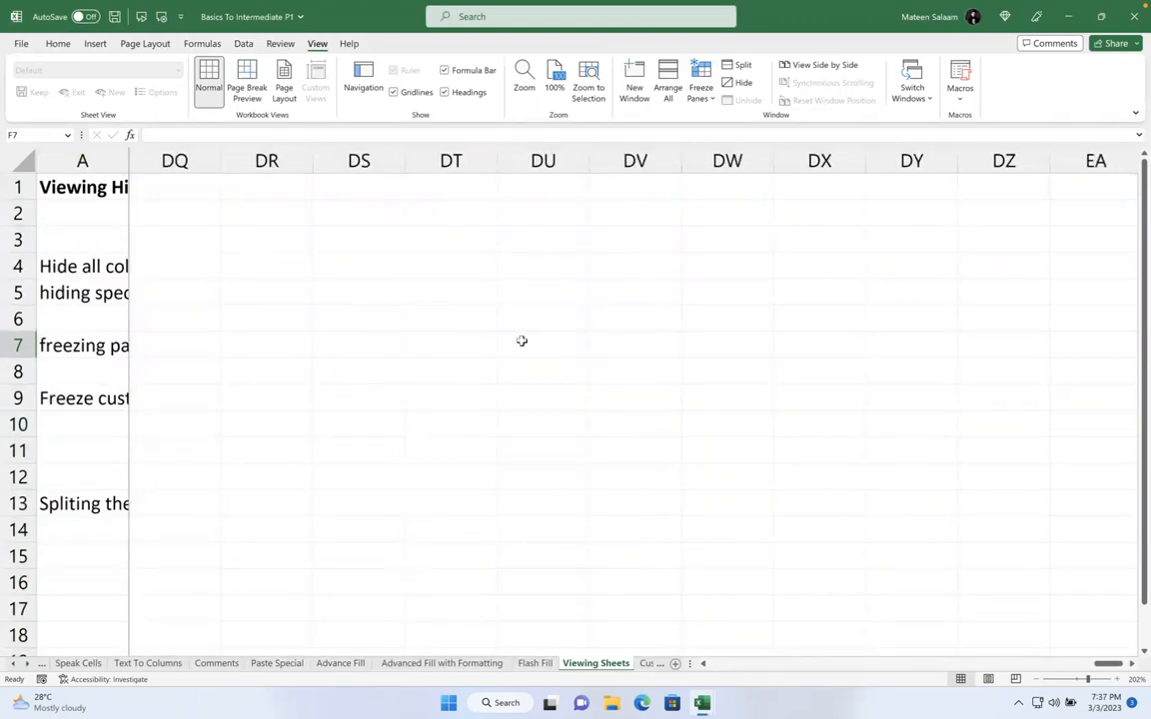
scroll(522, 341, "right", 15)
scroll(522, 340, "right", 20)
scroll(303, 323, "left", 20)
scroll(171, 166, "left", 20)
scroll(201, 202, "left", 20)
scroll(201, 203, "left", 20)
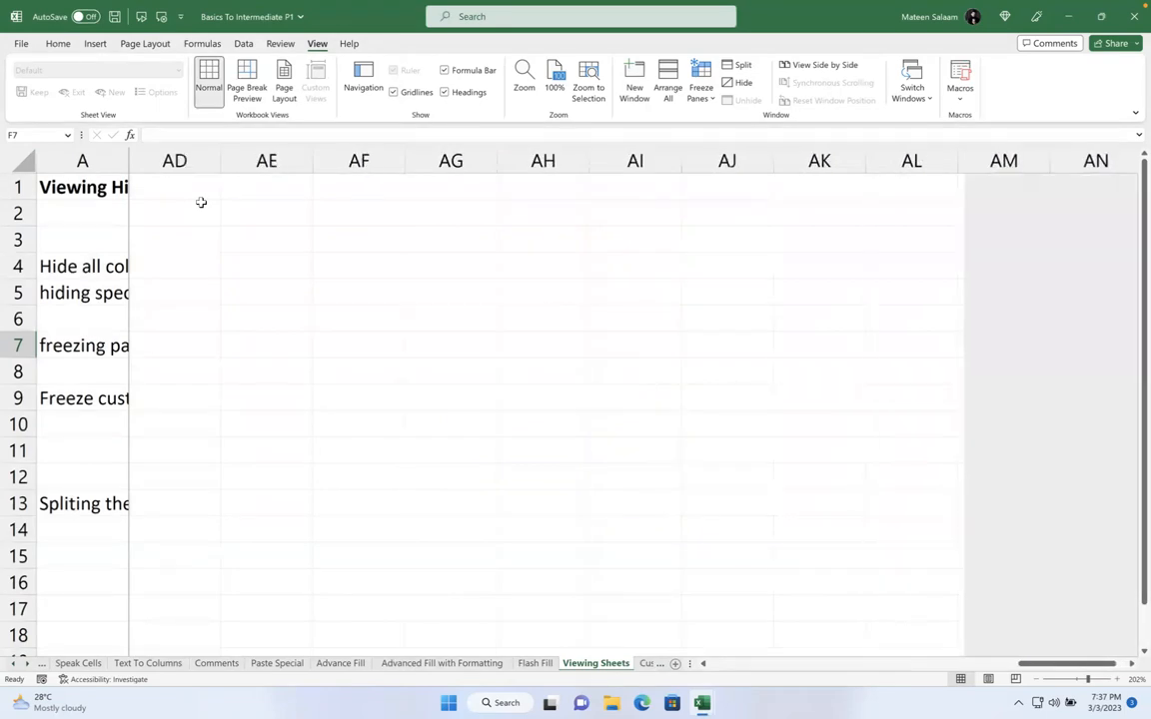
scroll(201, 202, "left", 20)
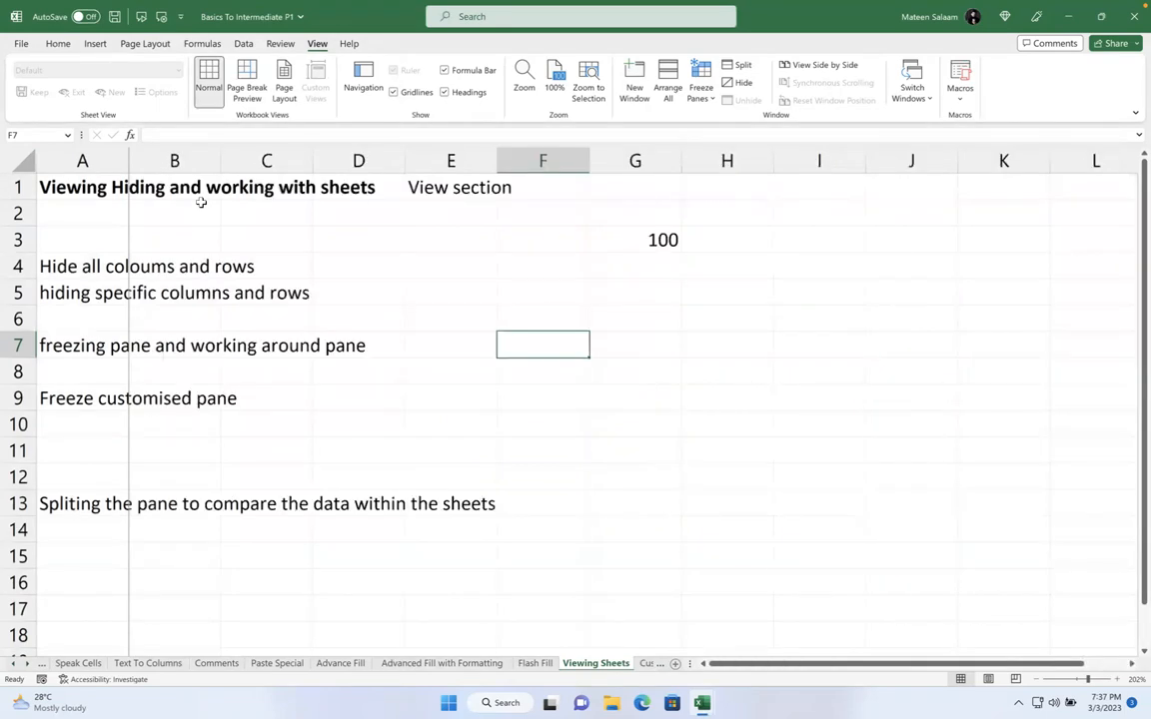
Select B2 and unfreeze all panes
left_click(201, 204)
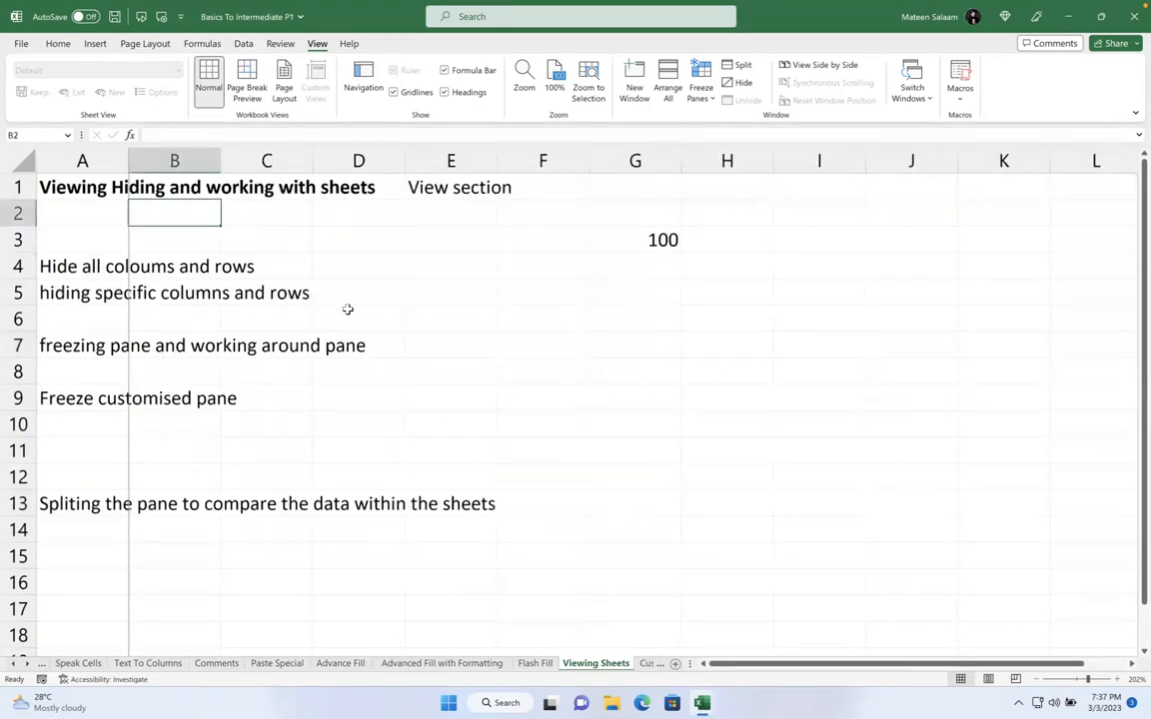
left_click(700, 88)
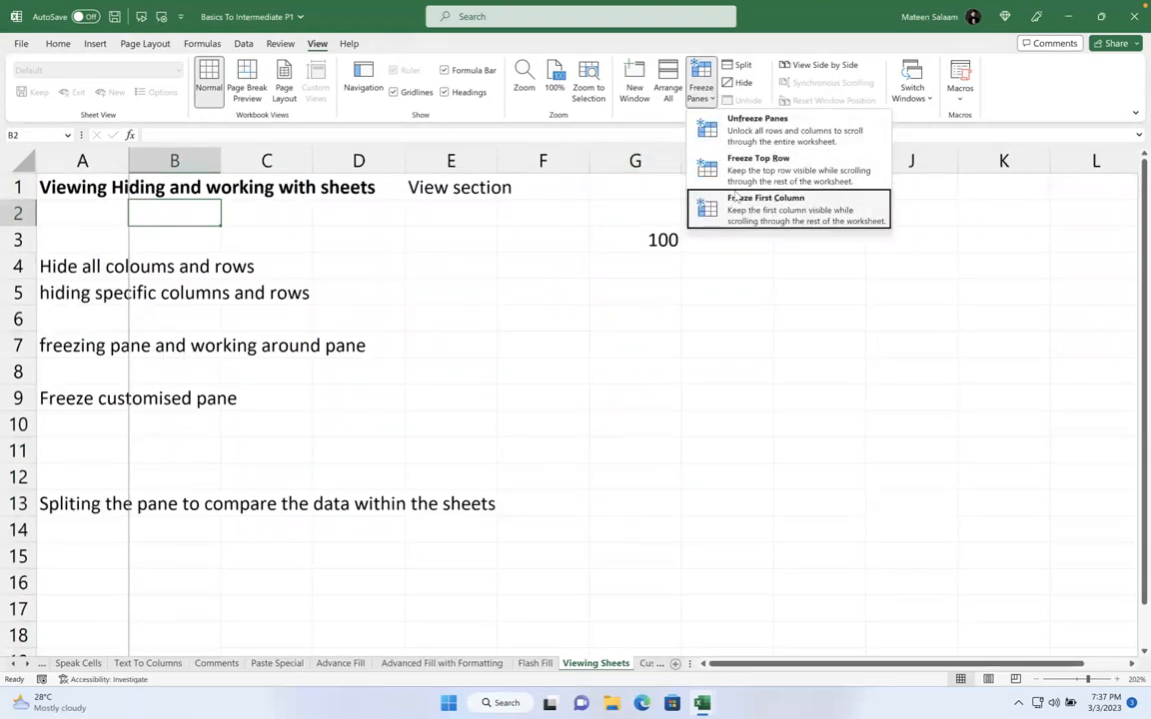
left_click(762, 133)
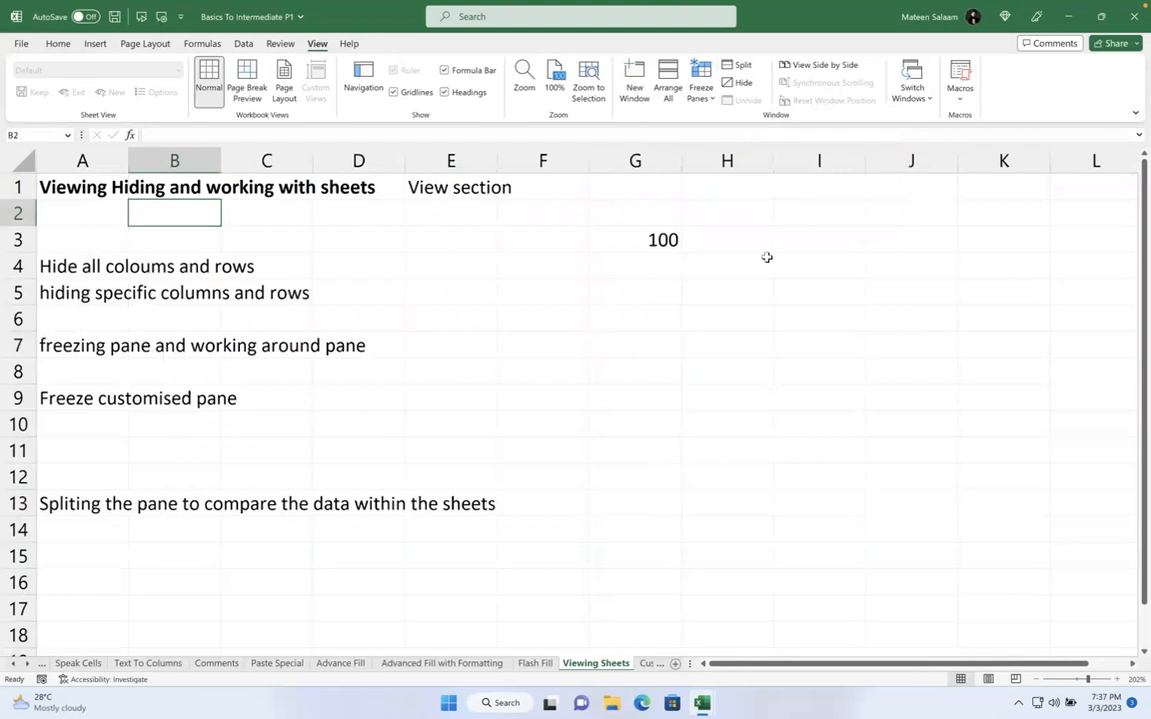
left_click(700, 88)
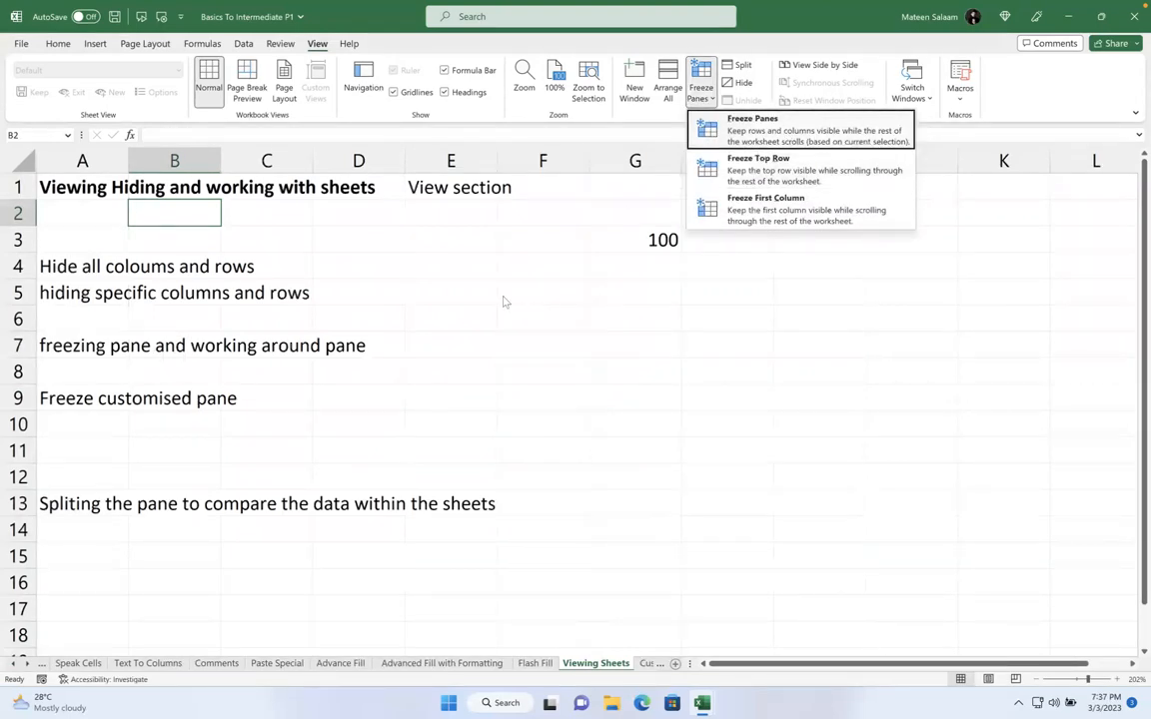
Close the freeze options unapplied and look over cells B14 through C15
left_click(461, 339)
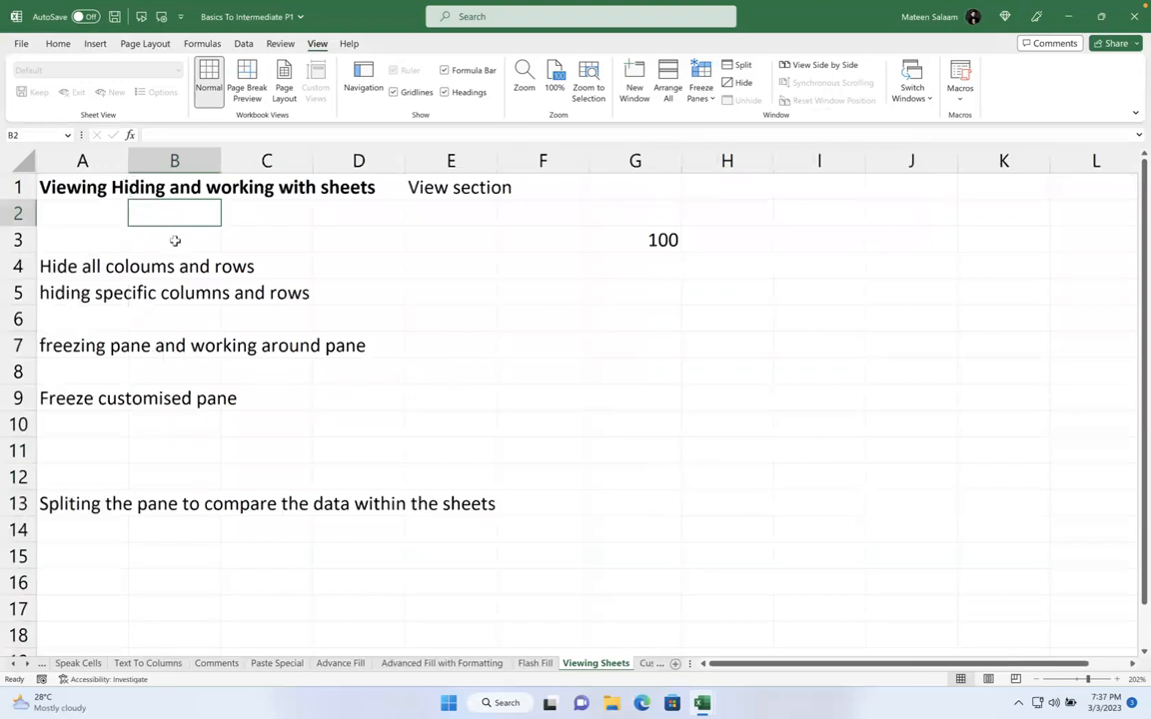
scroll(234, 326, "down", 1)
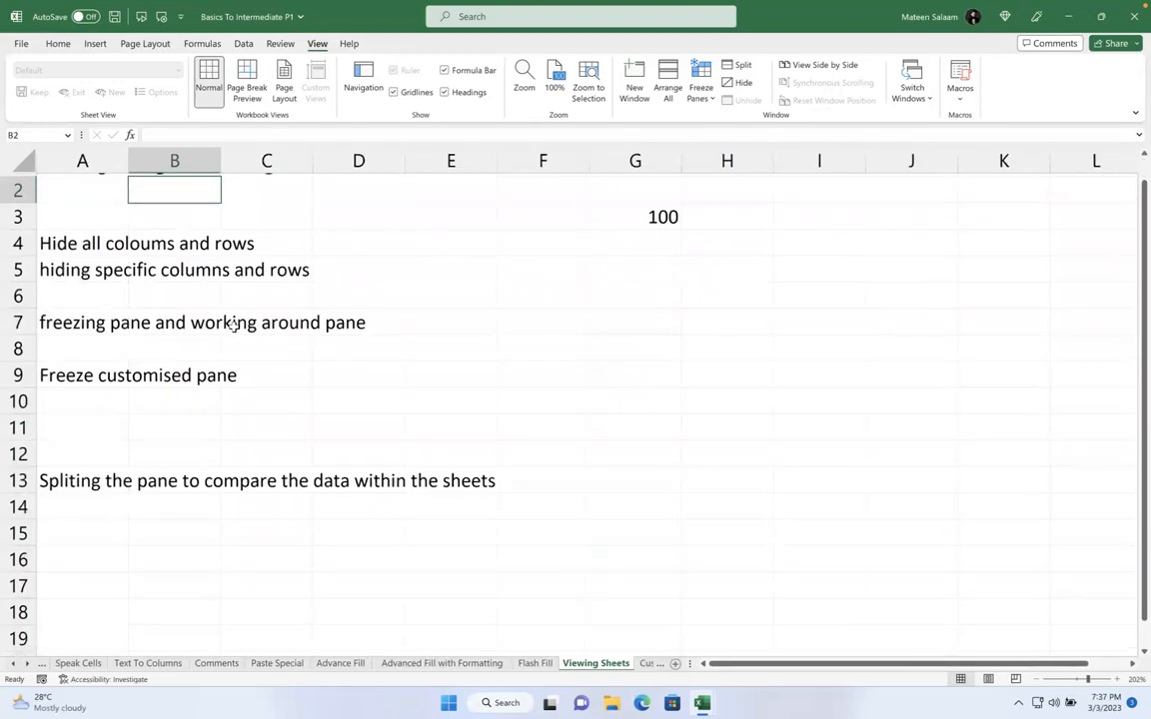
left_click(263, 533)
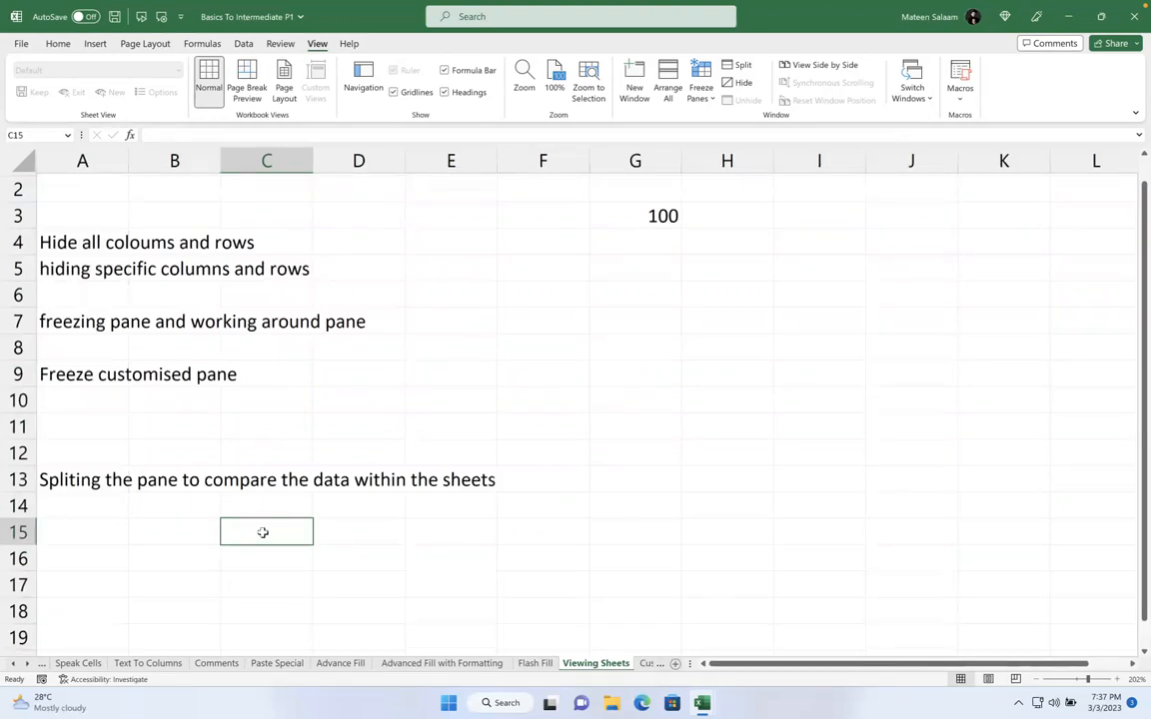
left_click(265, 511)
left_click(262, 536)
left_click(284, 505)
left_click_drag(181, 503, 267, 508)
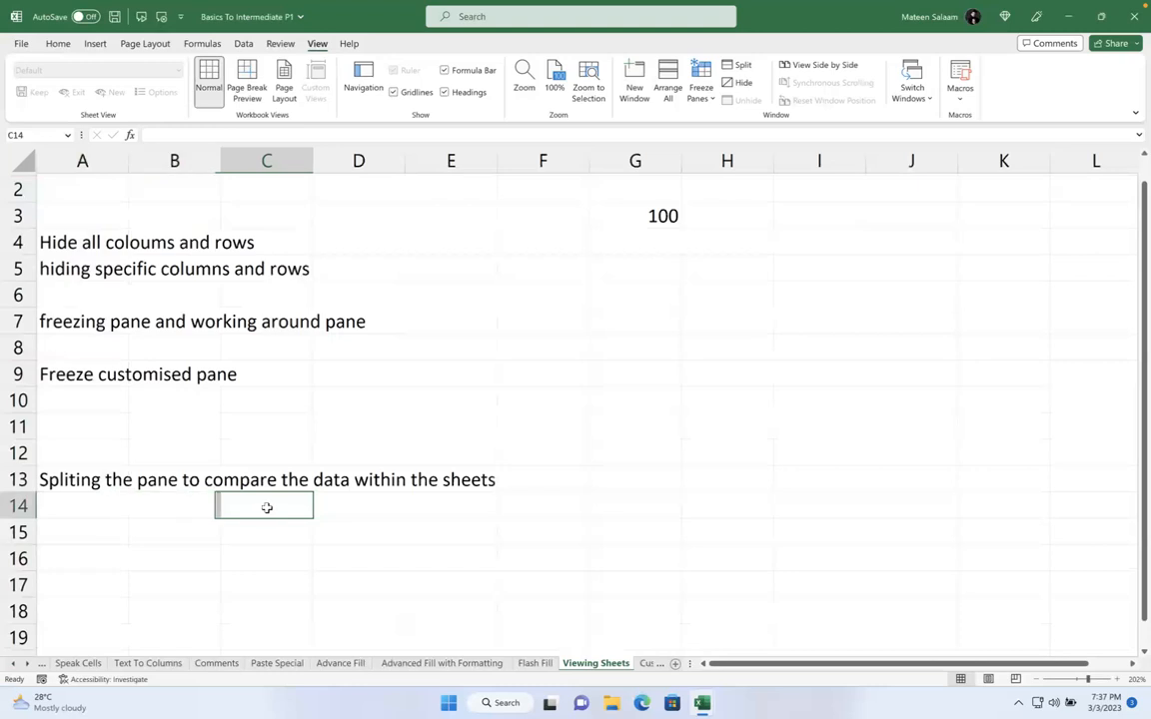
left_click(277, 523)
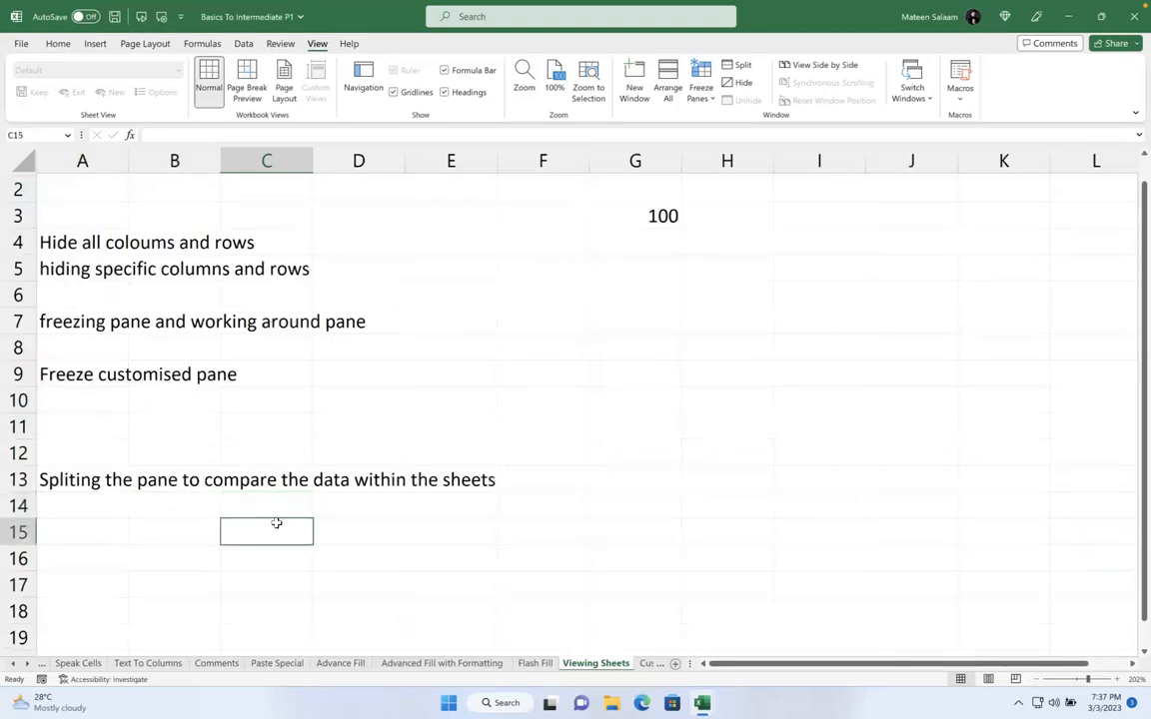
left_click(198, 523)
left_click(267, 526)
Highlight A2:D15 as the region to stay fixed and select D16 as the freeze point
left_click_drag(94, 190, 296, 524)
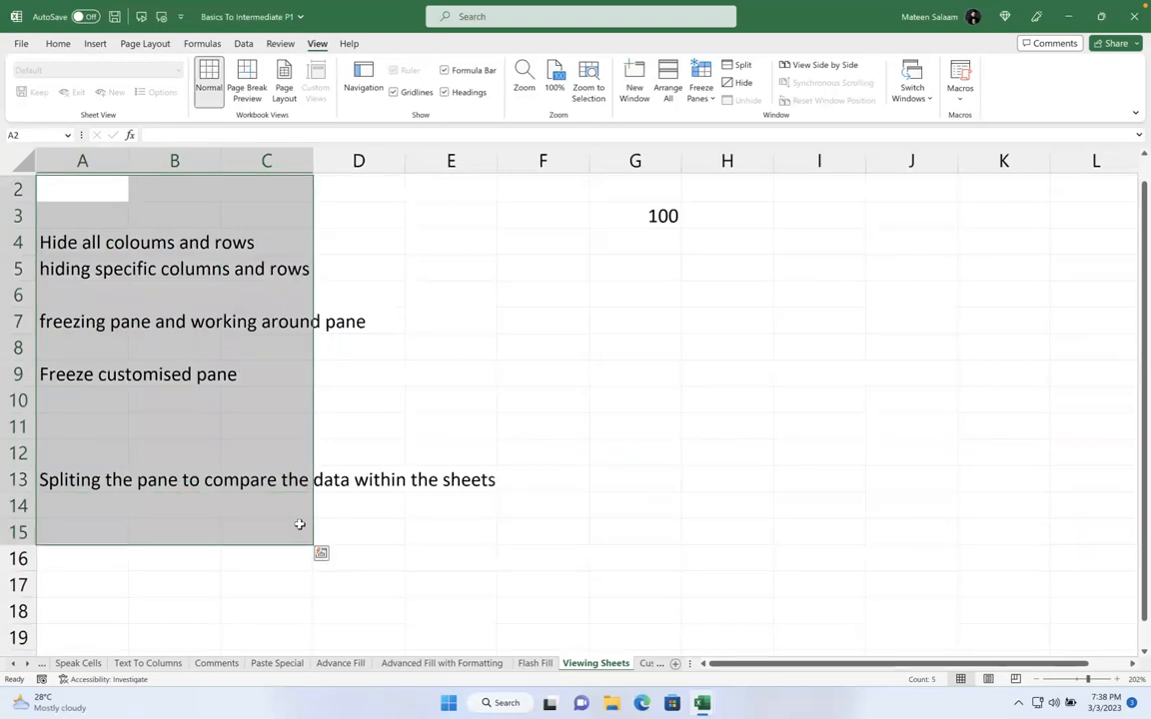
left_click(338, 560)
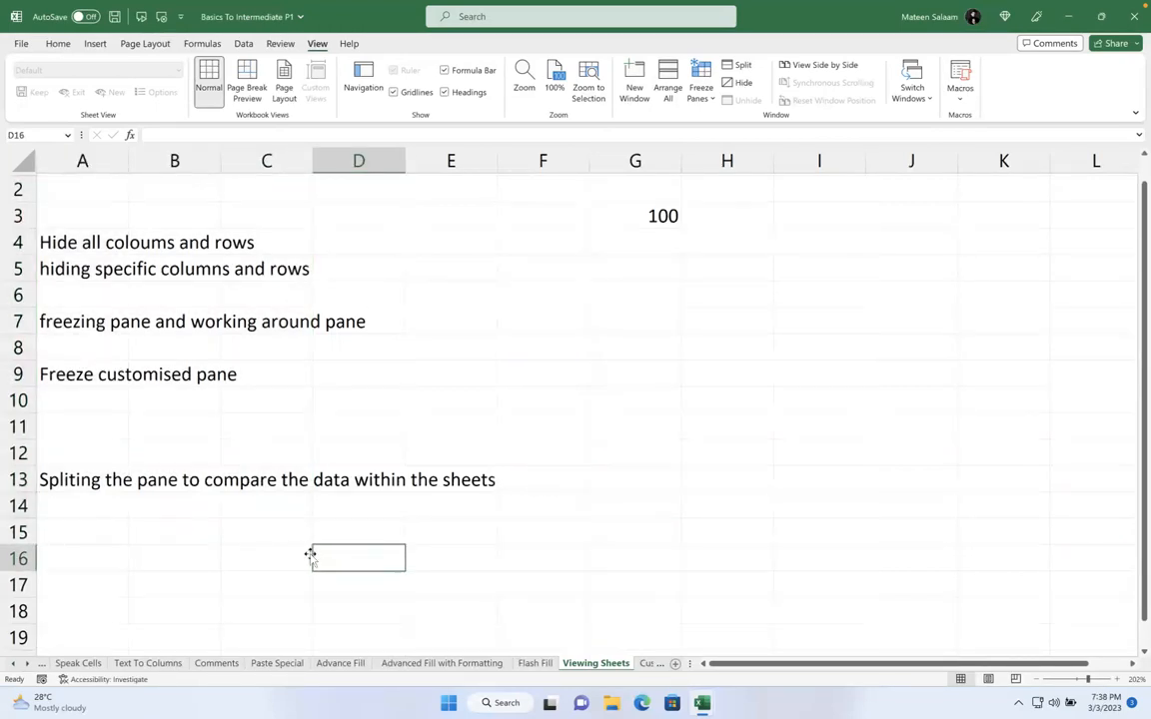
left_click_drag(302, 552, 12, 172)
left_click_drag(346, 523, 12, 175)
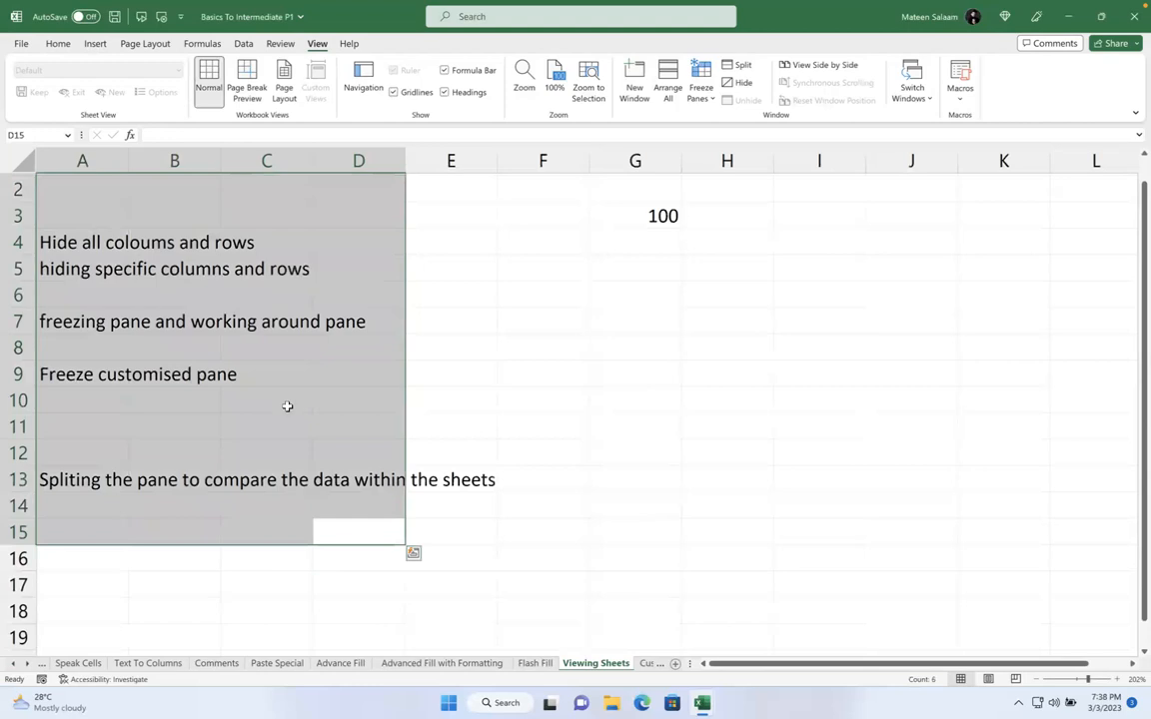
left_click(337, 561)
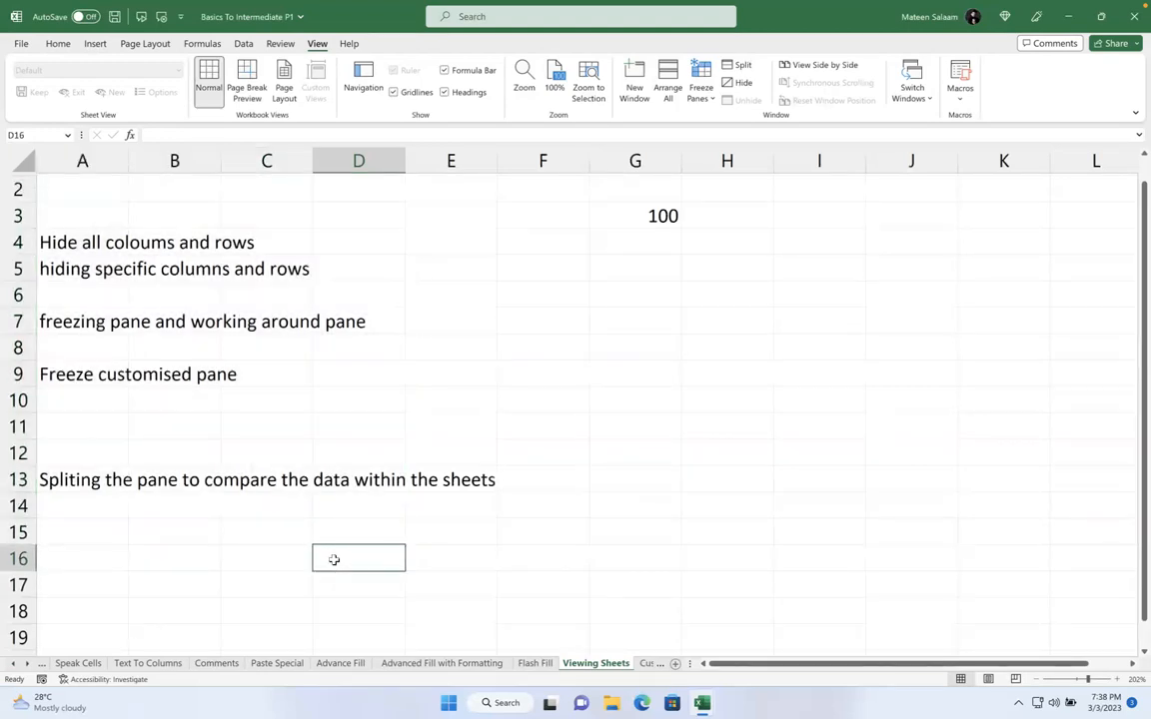
Freeze panes at D16, then scroll down and right to confirm rows 1–15 and columns A–C stay fixed
left_click(701, 88)
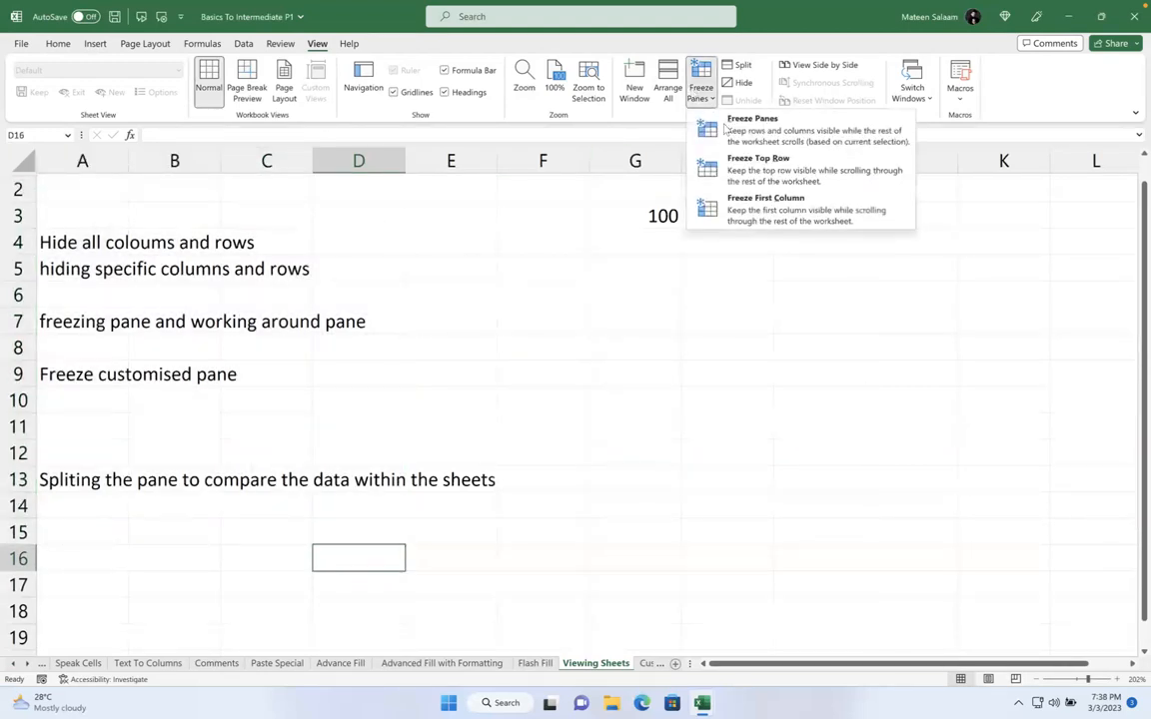
left_click(732, 143)
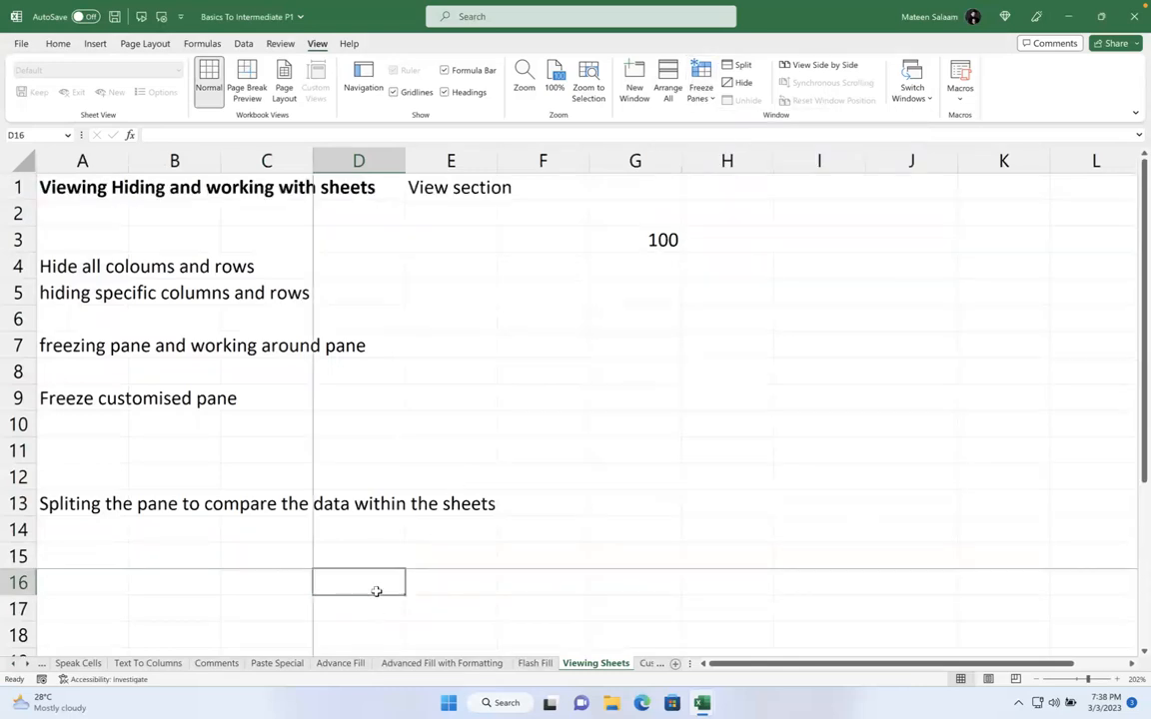
scroll(355, 460, "down", 10)
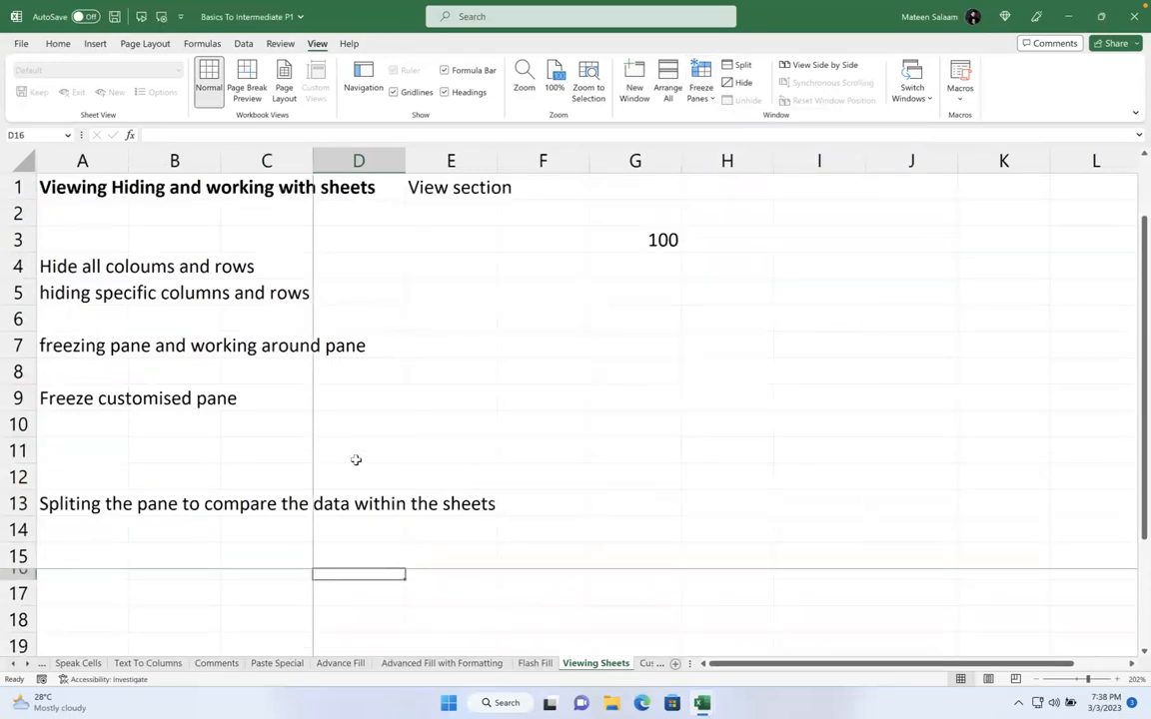
scroll(376, 598, "down", 3)
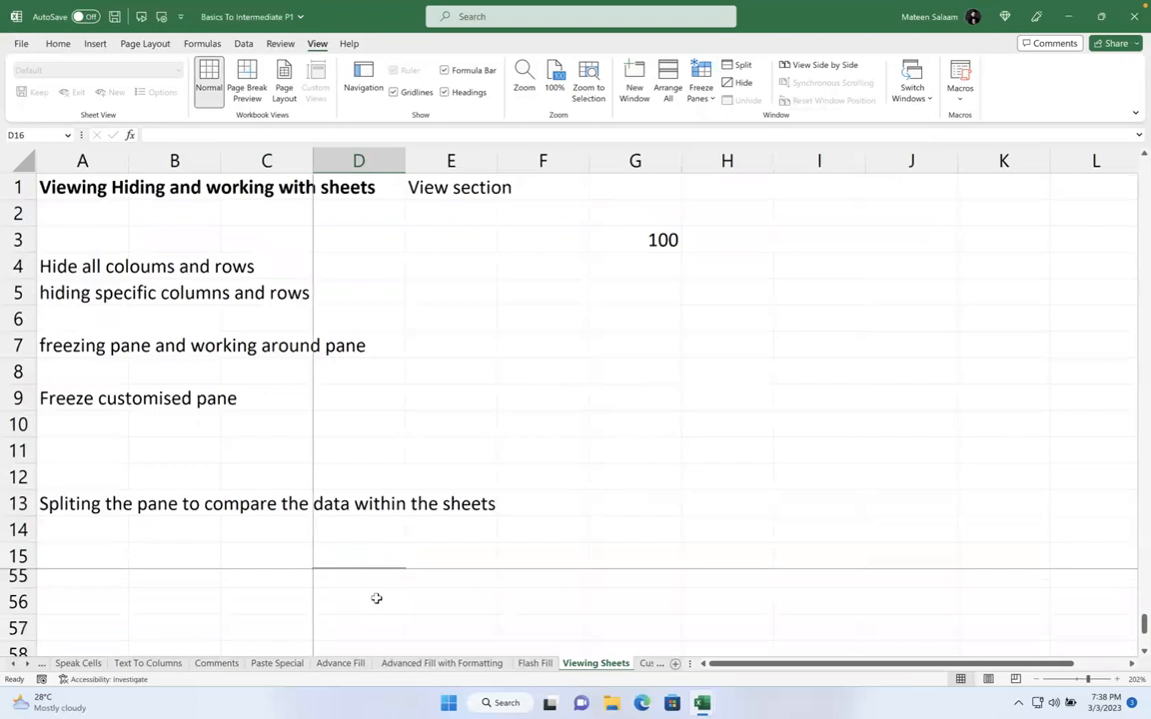
scroll(376, 598, "up", 13)
scroll(376, 599, "right", 10)
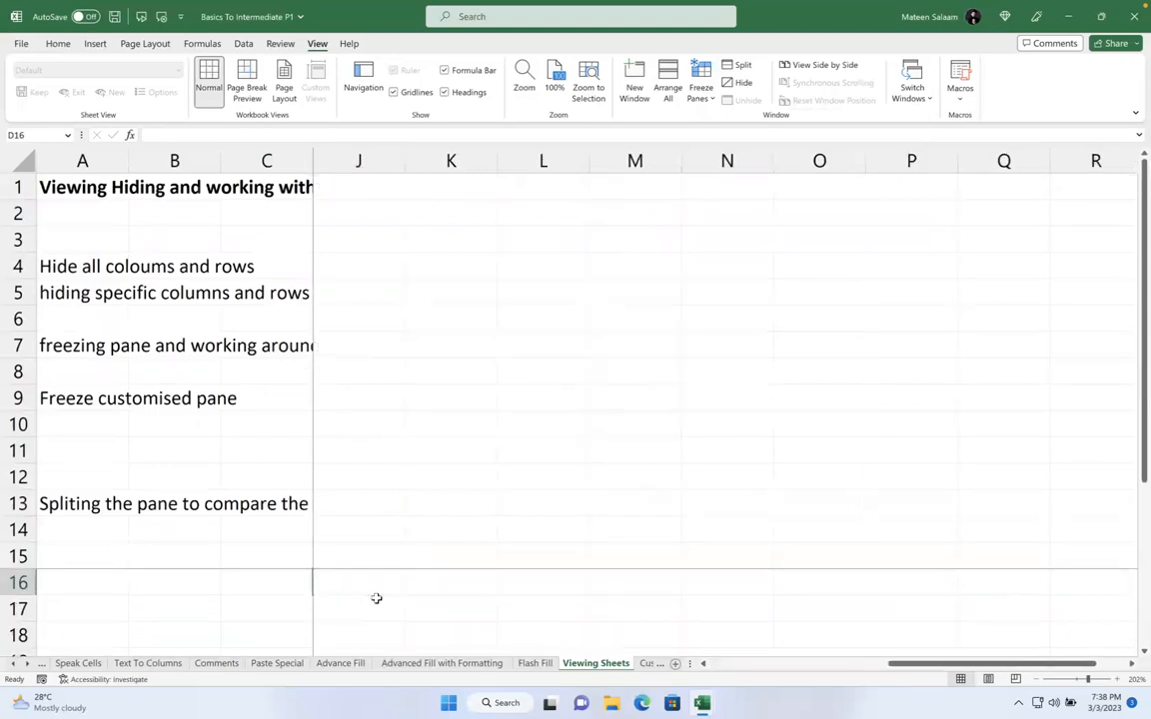
scroll(377, 599, "right", 20)
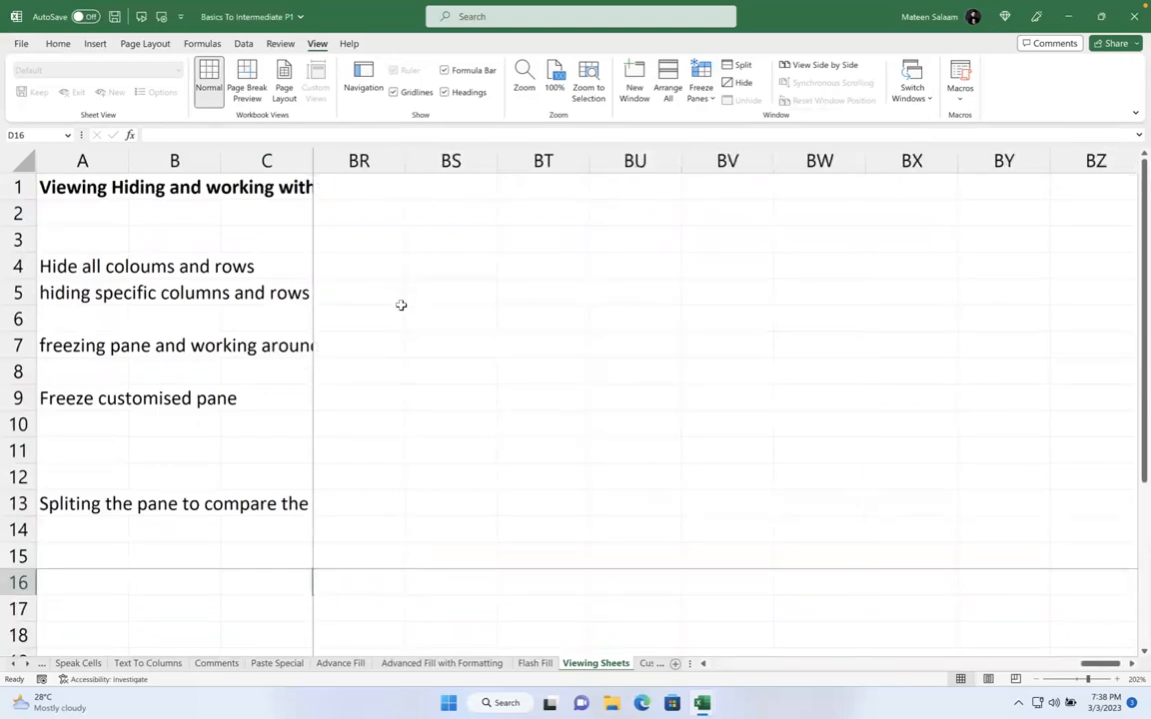
scroll(382, 255, "right", 16)
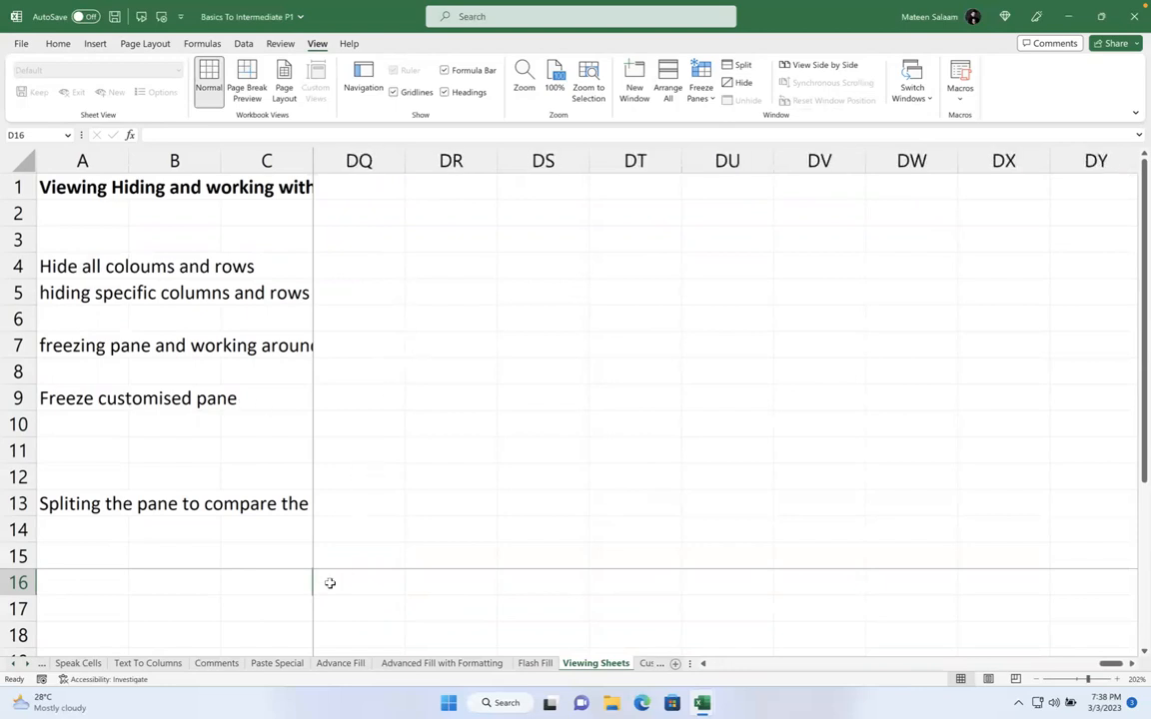
scroll(325, 579, "left", 11)
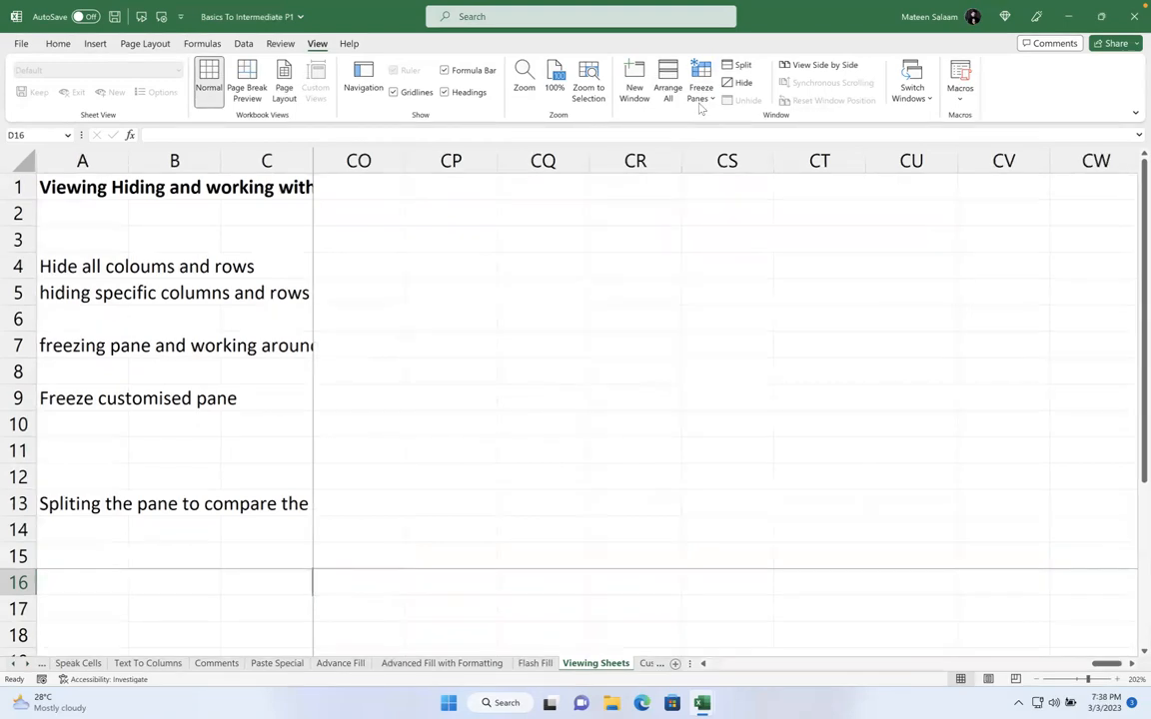
key("ctrl+Home")
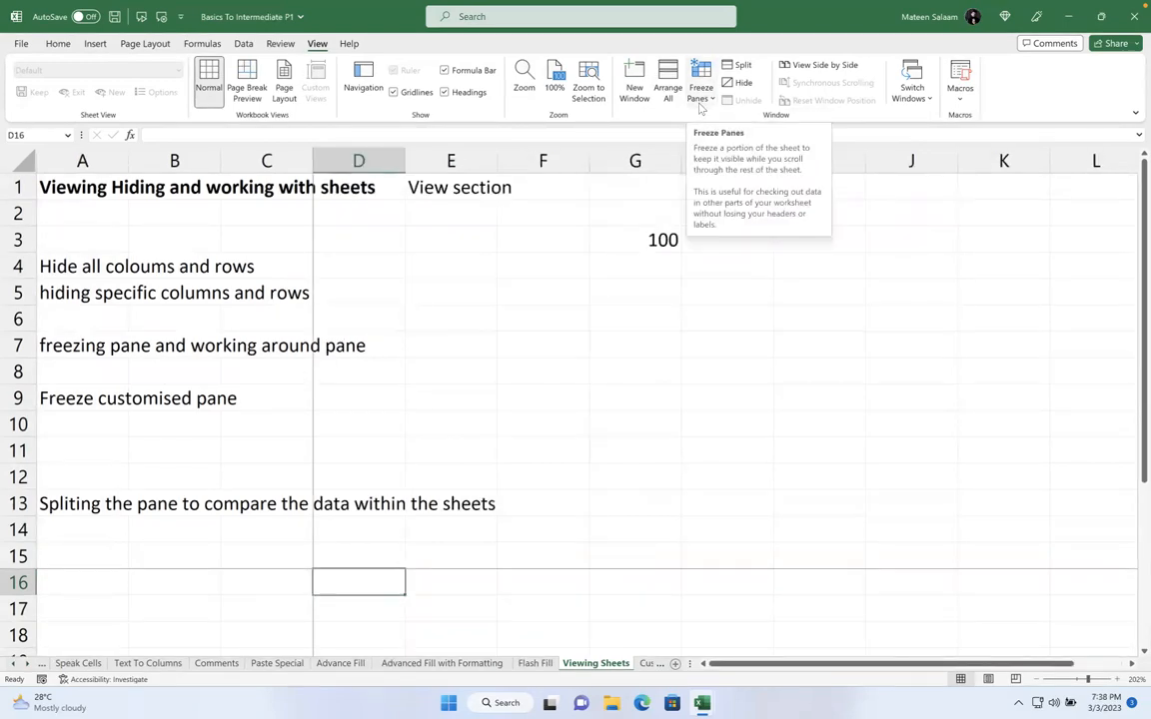
Unfreeze all panes and select cell E7
left_click(701, 95)
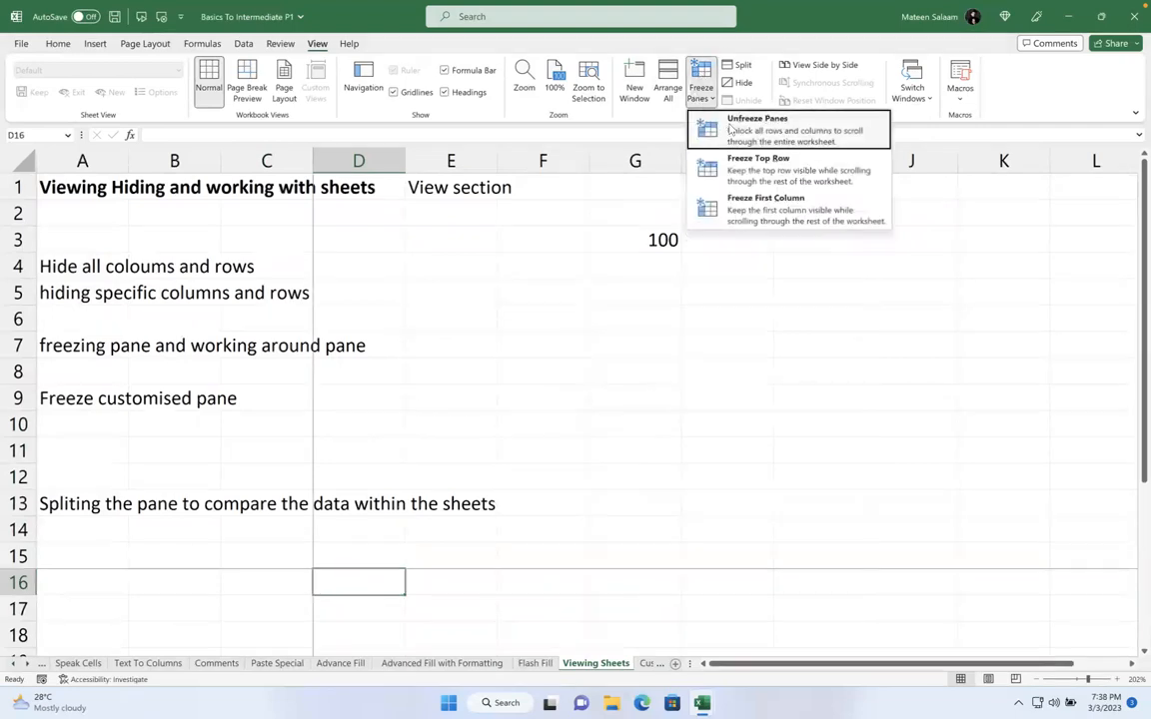
left_click(711, 139)
left_click(469, 338)
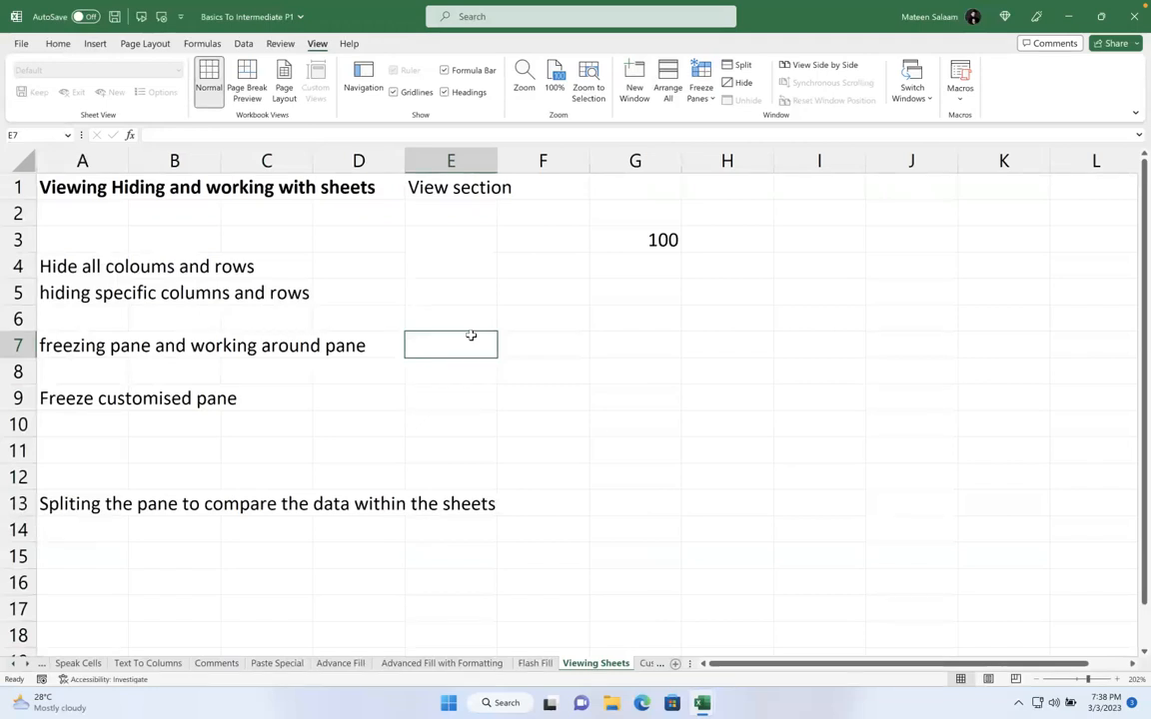
Scroll the sheet tabs to the Logical Operators sheet and select cell E64
left_click(28, 664)
left_click(28, 664)
left_click(28, 664)
left_click(28, 664)
left_click(28, 664)
left_click(28, 664)
left_click(27, 664)
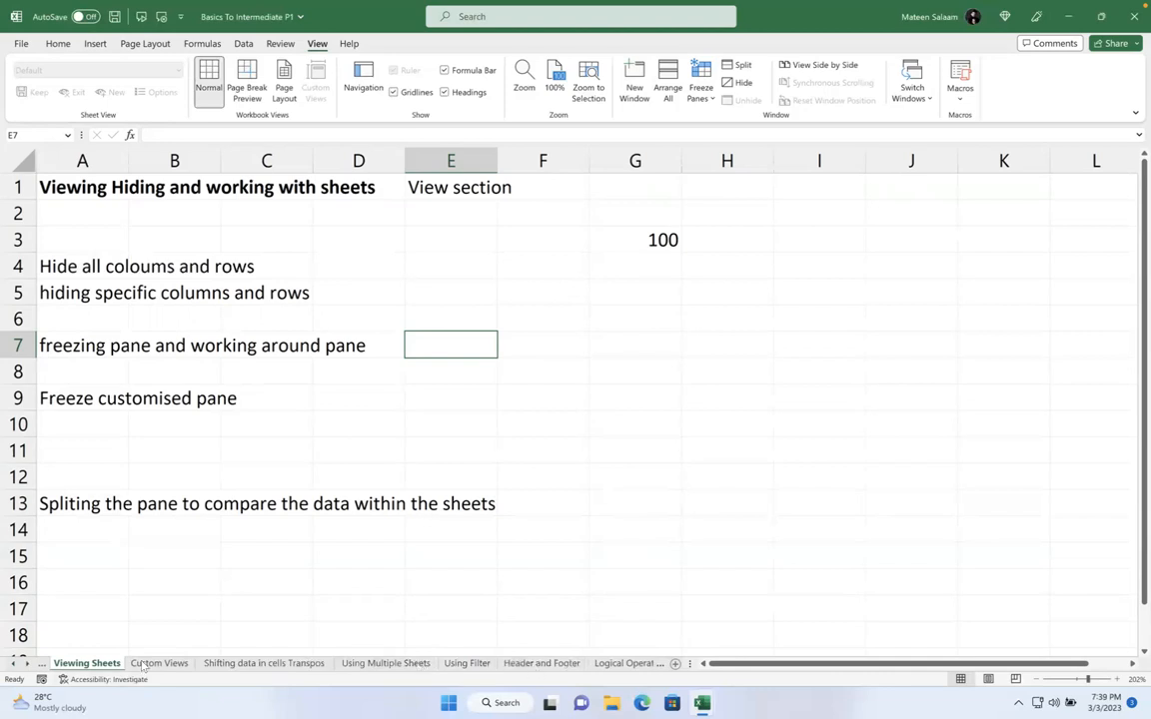
left_click(28, 665)
left_click(28, 664)
left_click(28, 664)
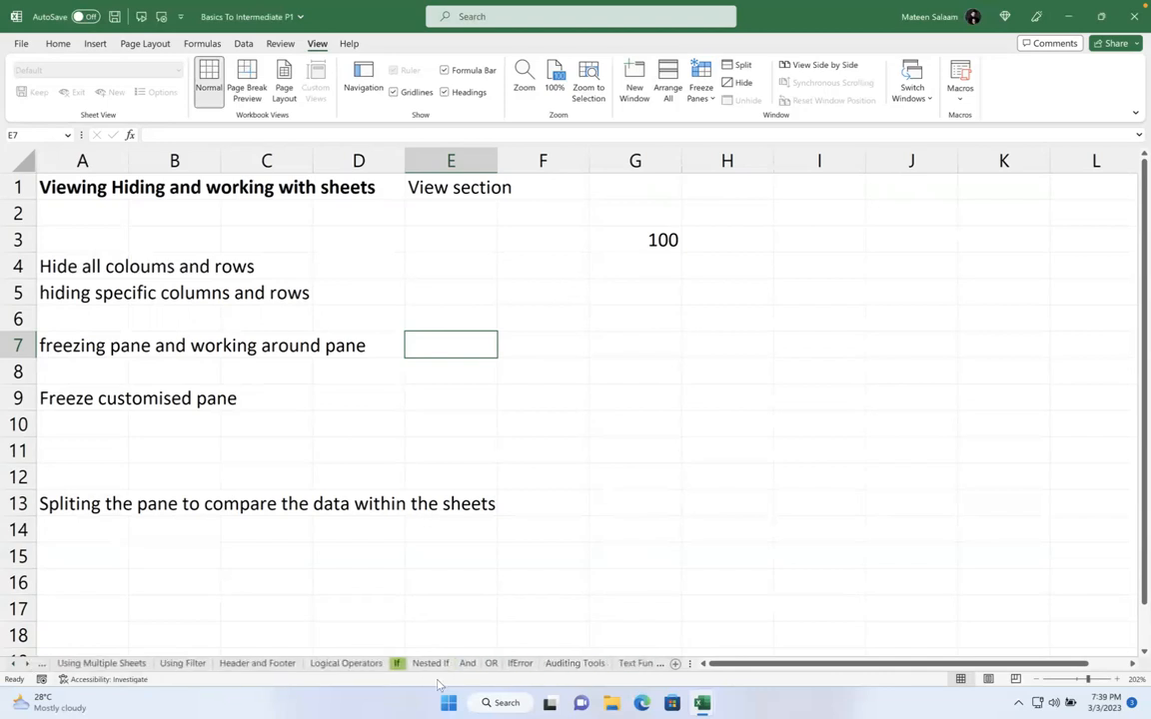
left_click(346, 664)
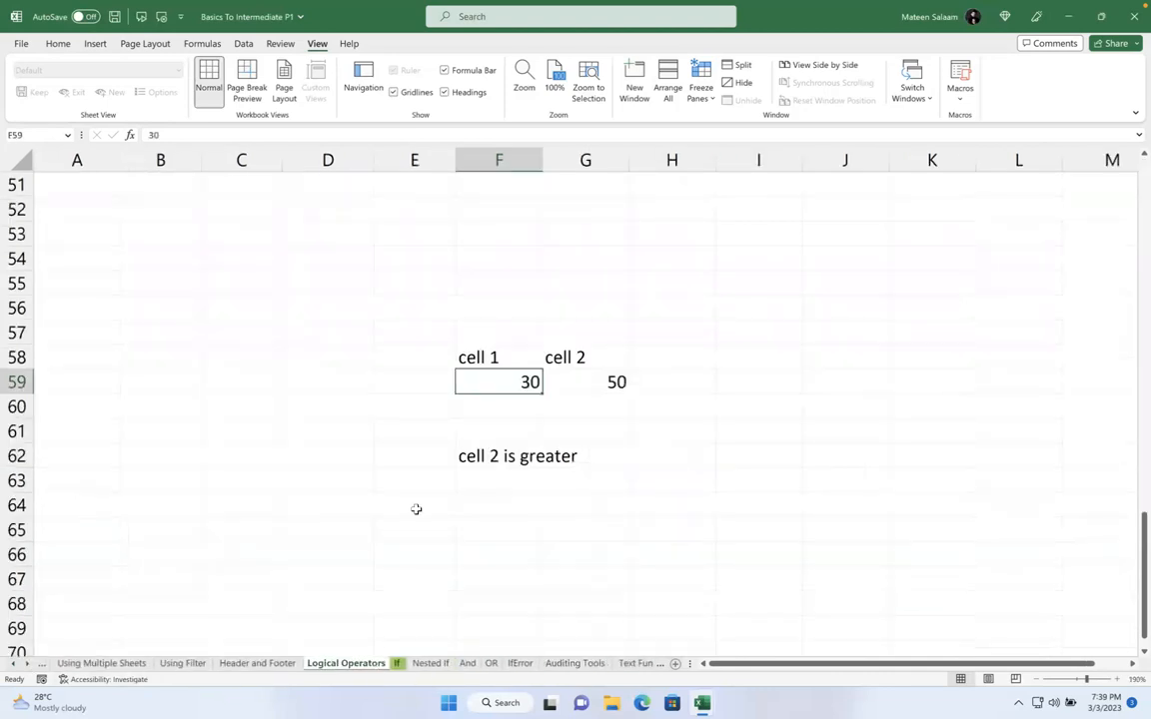
left_click(416, 509)
scroll(415, 509, "up", 1)
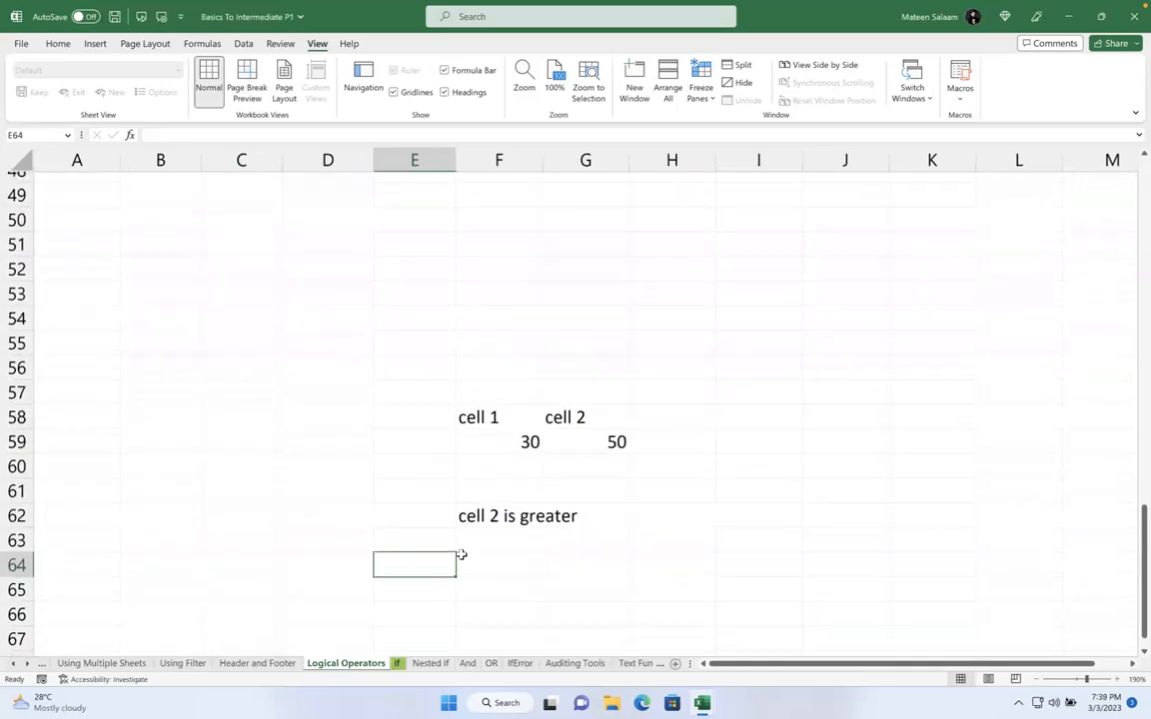
On the And sheet, inspect the nested IF formula in G139 without changing it, then select G143
left_click(431, 664)
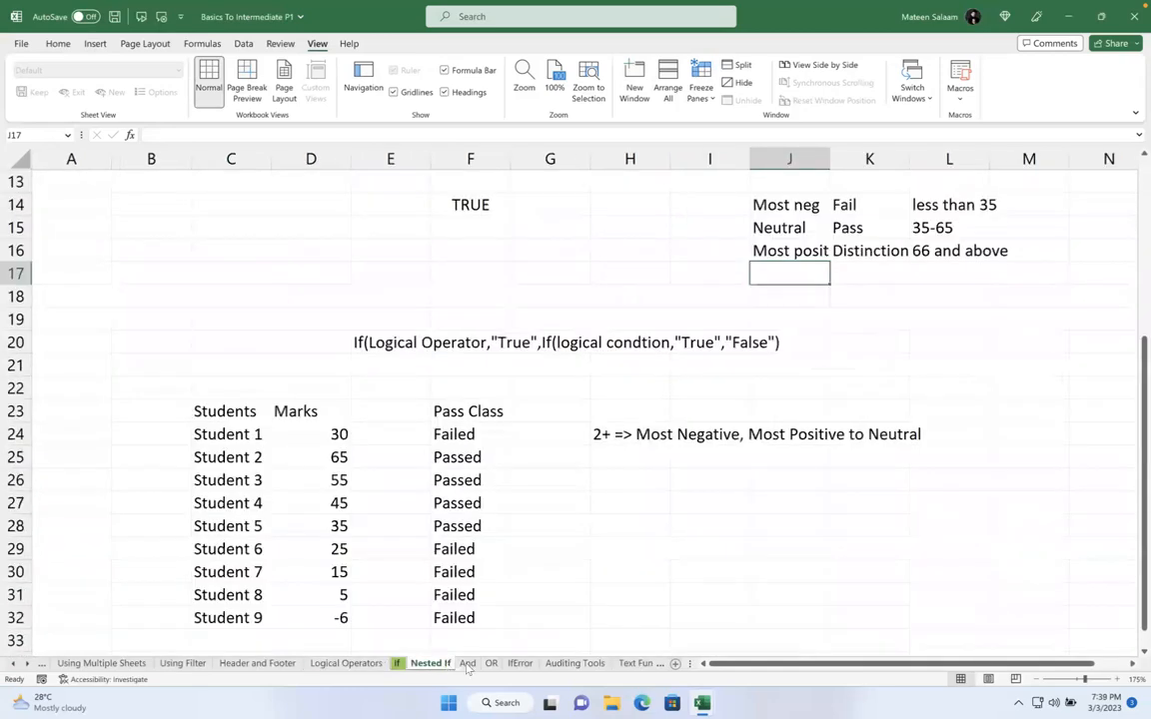
left_click(467, 664)
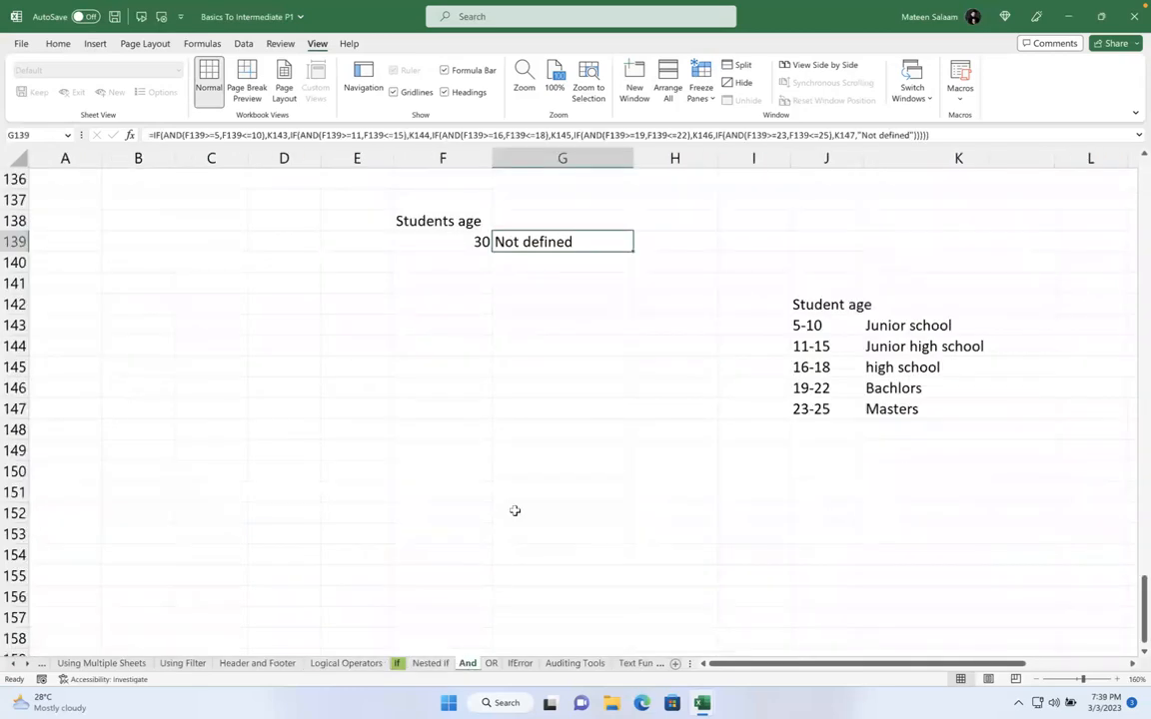
double_click(545, 238)
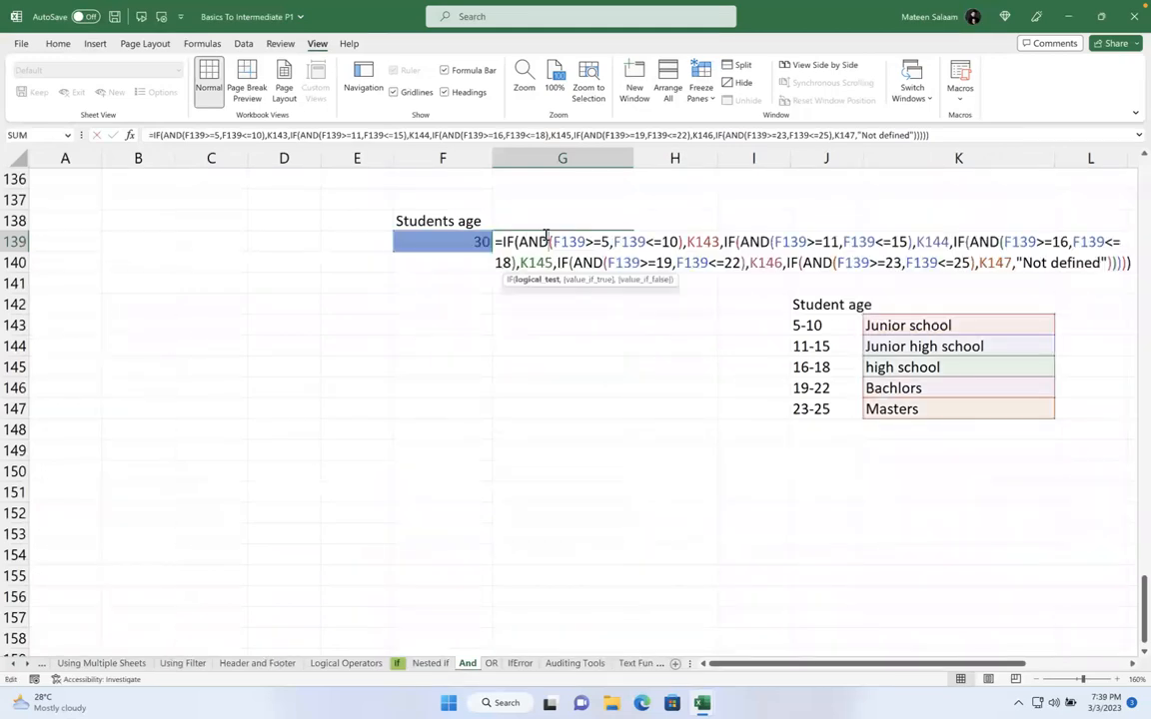
left_click(822, 262)
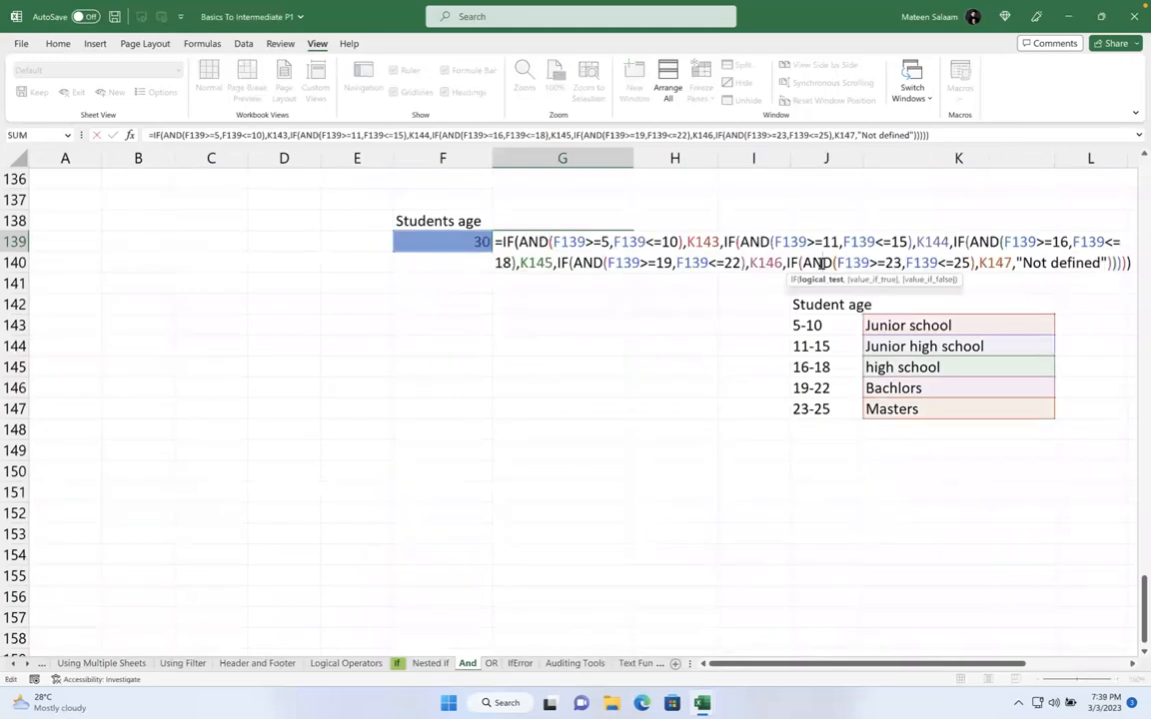
left_click(578, 322)
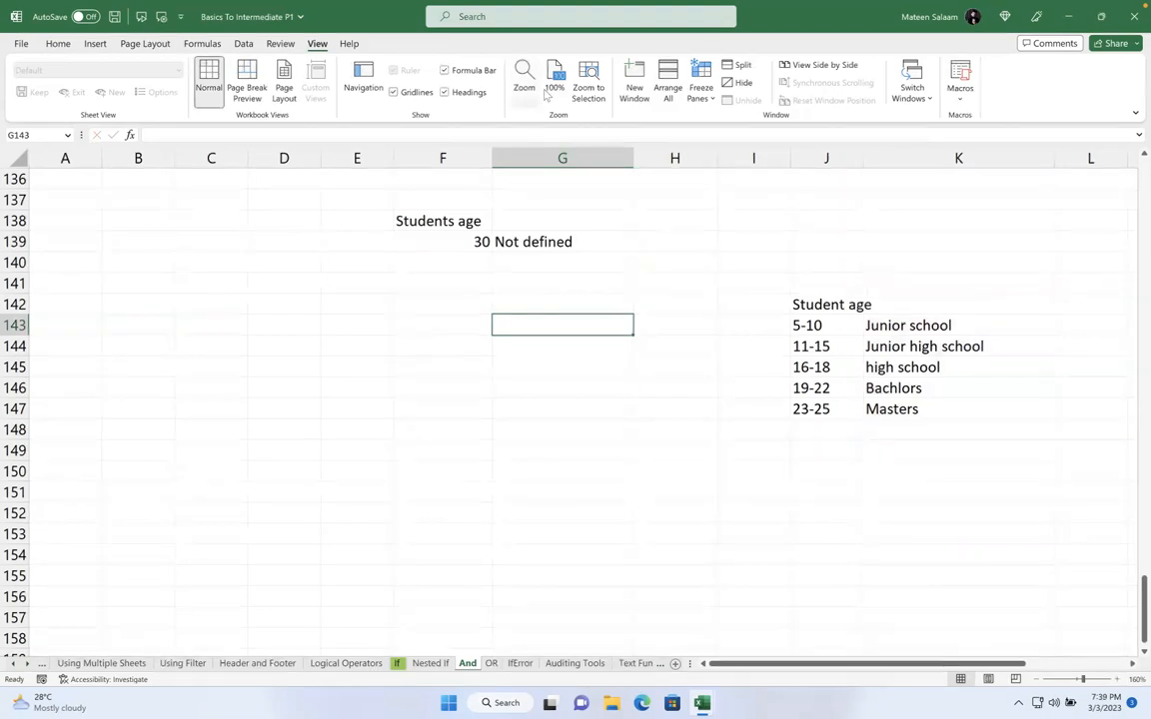
mouse_move(550, 30)
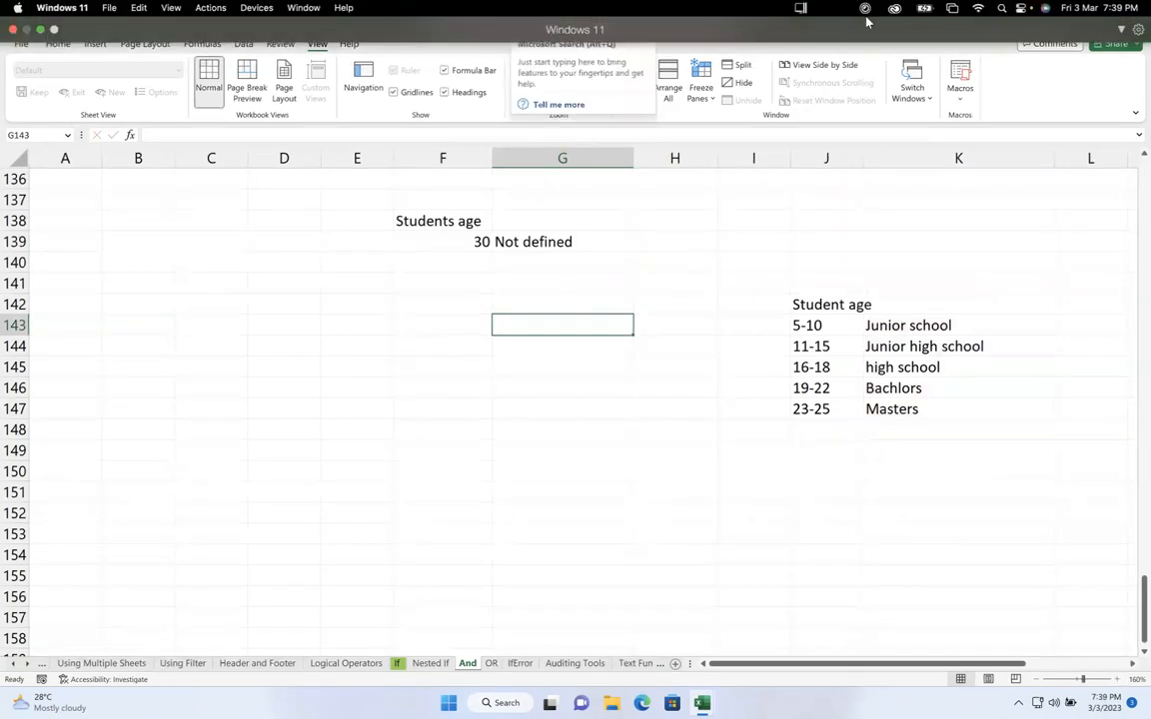